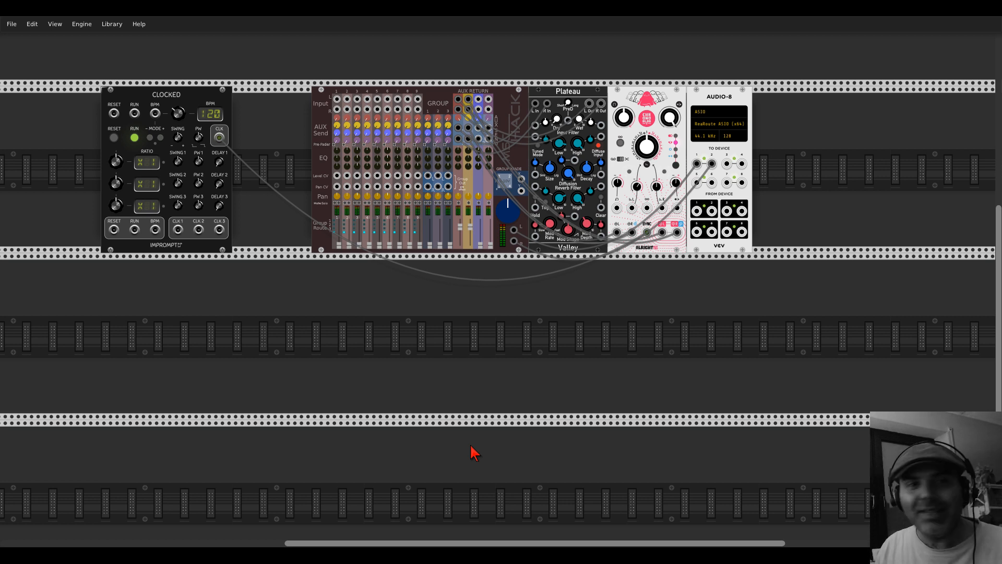
Step: Add TheXOR's M581 sequencer to the rack and place it directly below the Clocked module, aligned with its edge
{"action": "right_click", "coordinate": [357, 339]}
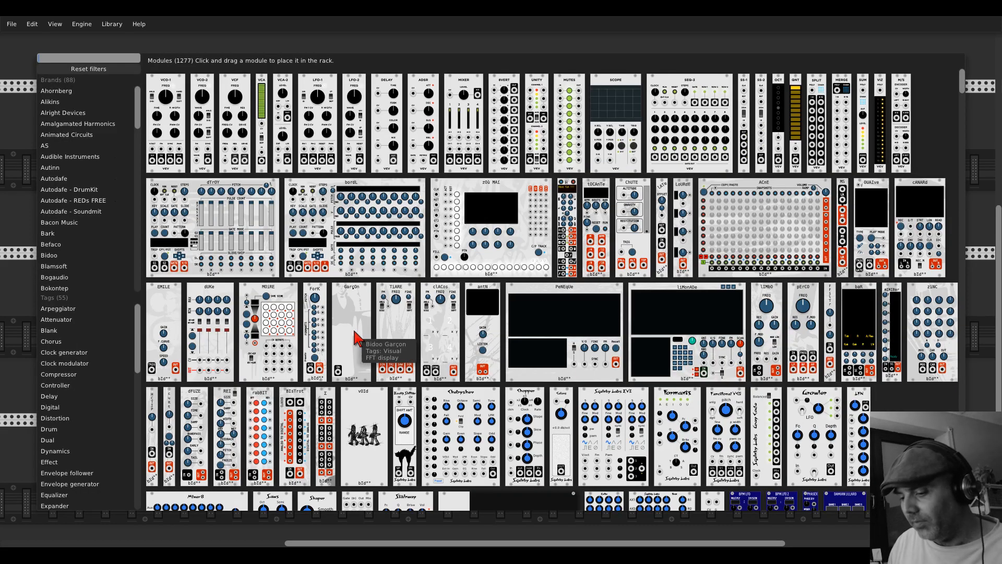
{"action": "type", "text": "xor"}
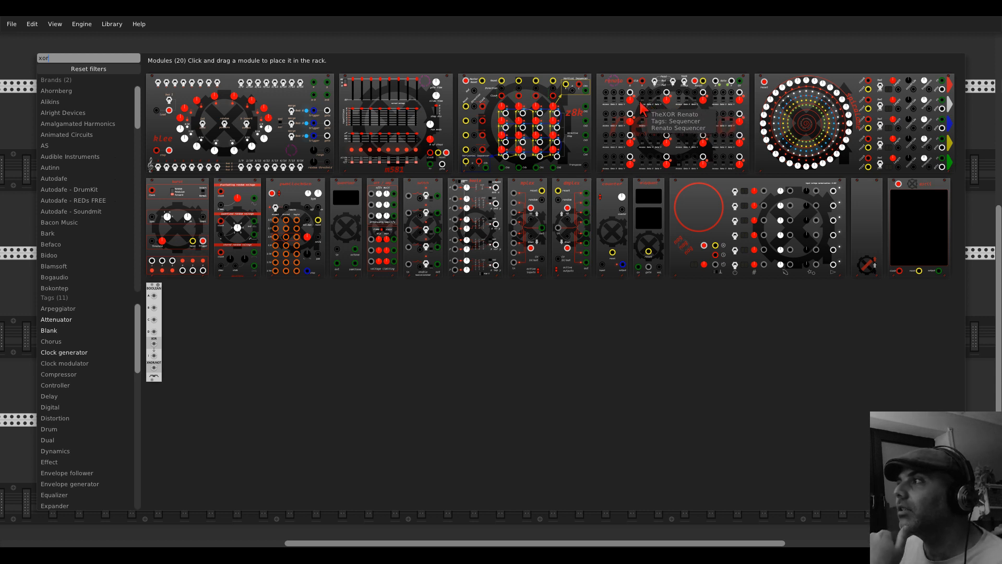
{"action": "left_click_drag", "start_coordinate": [402, 100], "coordinate": [330, 317]}
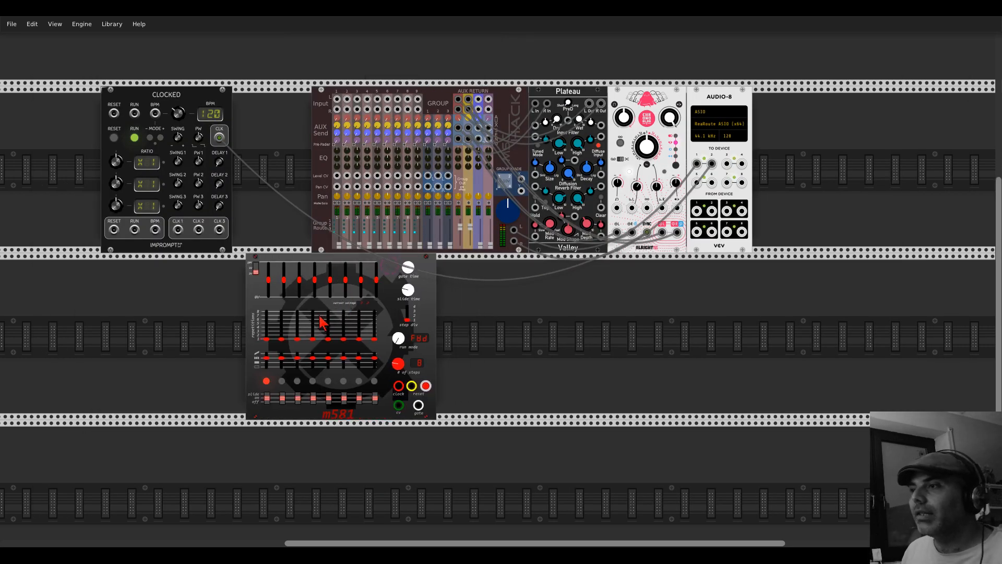
{"action": "scroll", "coordinate": [330, 317], "scroll_direction": "up", "scroll_amount": 2}
{"action": "scroll", "coordinate": [318, 314], "scroll_direction": "up", "scroll_amount": 2}
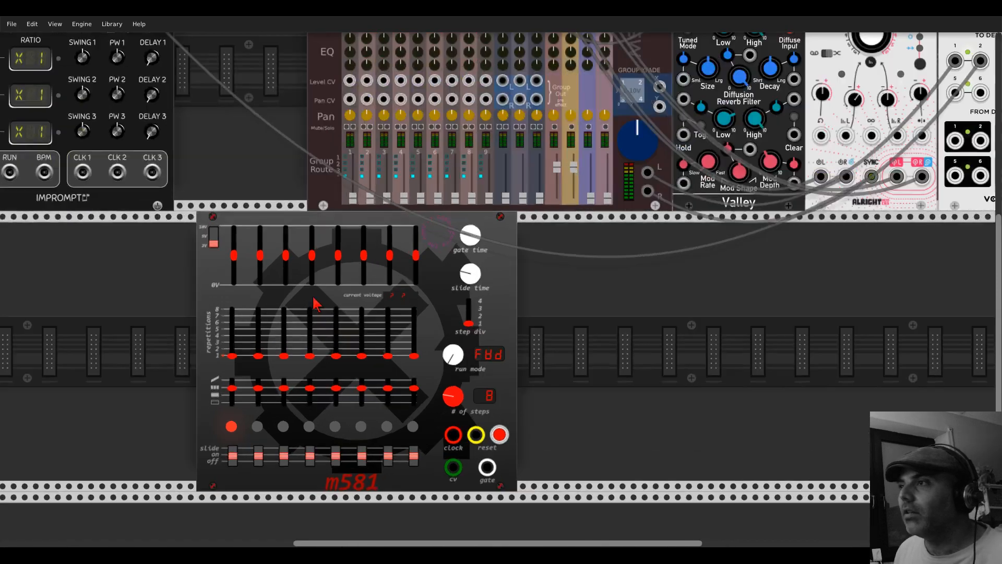
{"action": "left_click_drag", "start_coordinate": [300, 177], "coordinate": [367, 169]}
{"action": "scroll", "coordinate": [374, 180], "scroll_direction": "down", "scroll_amount": 1}
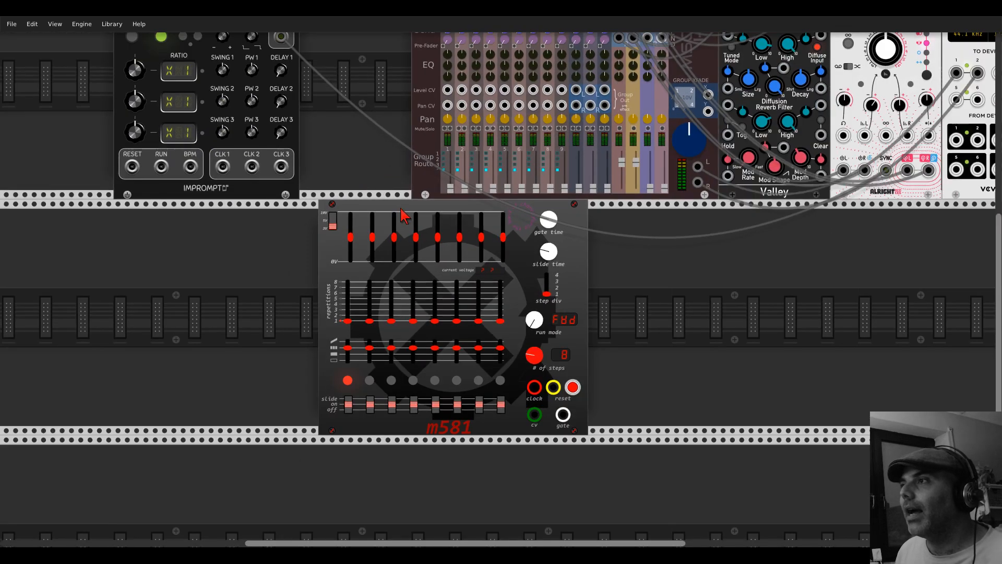
{"action": "left_click_drag", "start_coordinate": [403, 219], "coordinate": [197, 219]}
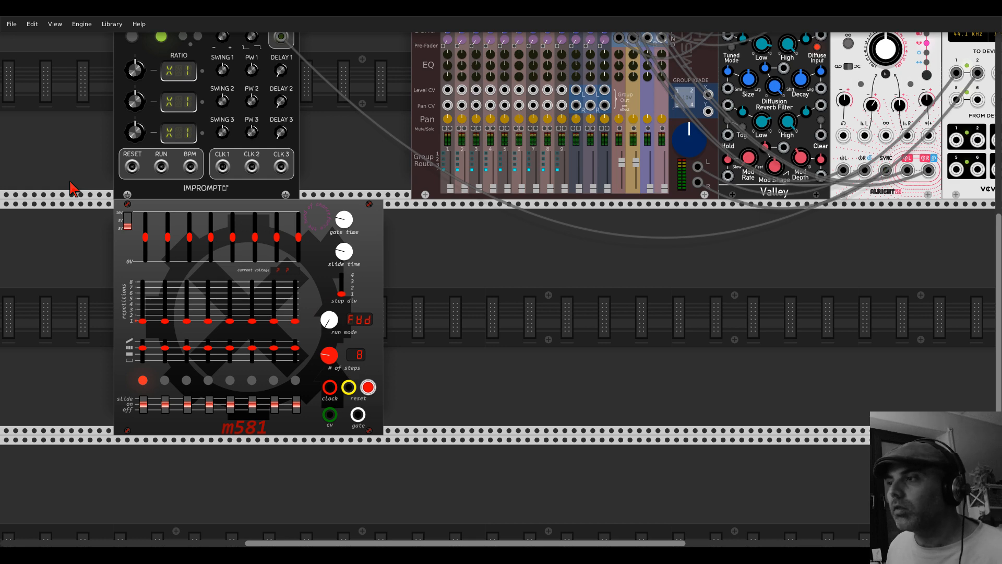
Step: Enable the Ov Pitch option of Force the hand of chance on the M581
{"action": "scroll", "coordinate": [317, 249], "scroll_direction": "up", "scroll_amount": 2}
{"action": "scroll", "coordinate": [317, 251], "scroll_direction": "up", "scroll_amount": 3}
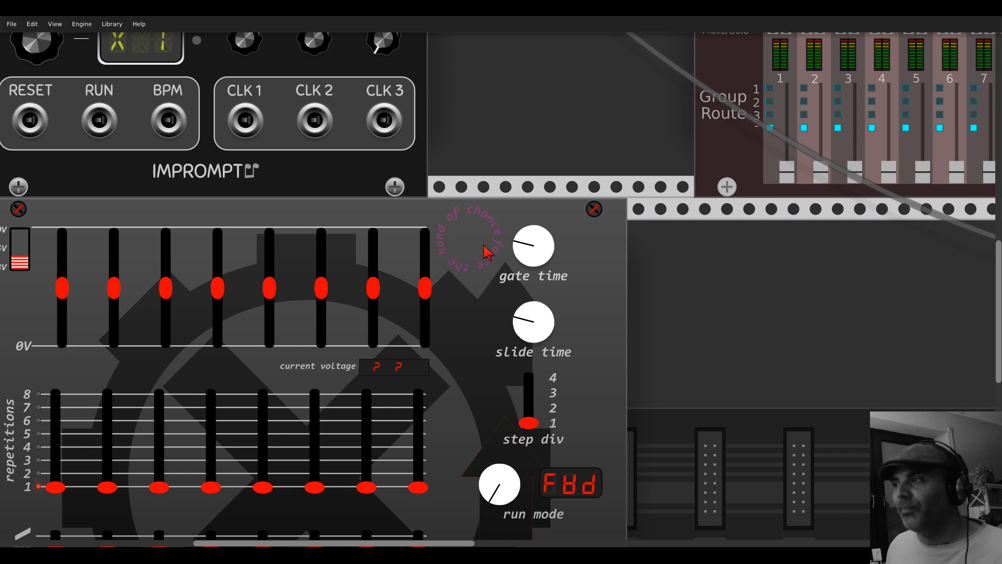
{"action": "scroll", "coordinate": [485, 251], "scroll_direction": "down", "scroll_amount": 2}
{"action": "right_click", "coordinate": [474, 270]}
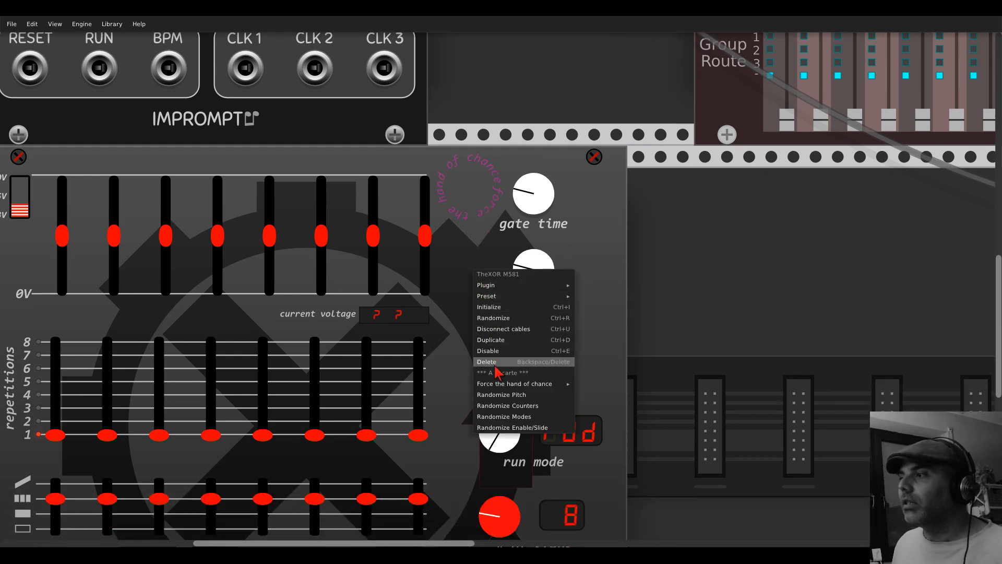
{"action": "mouse_move", "coordinate": [498, 385]}
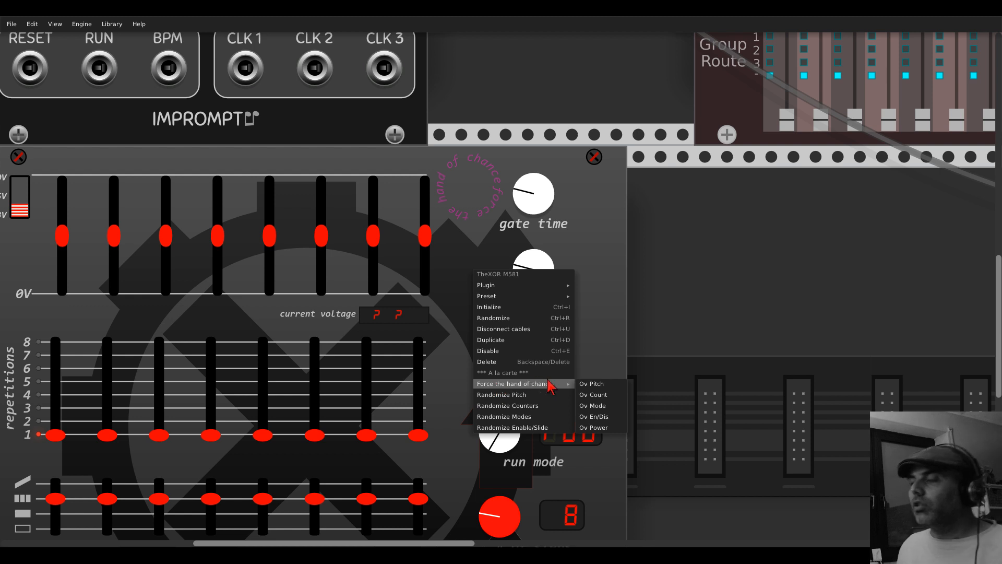
{"action": "left_click", "coordinate": [606, 386]}
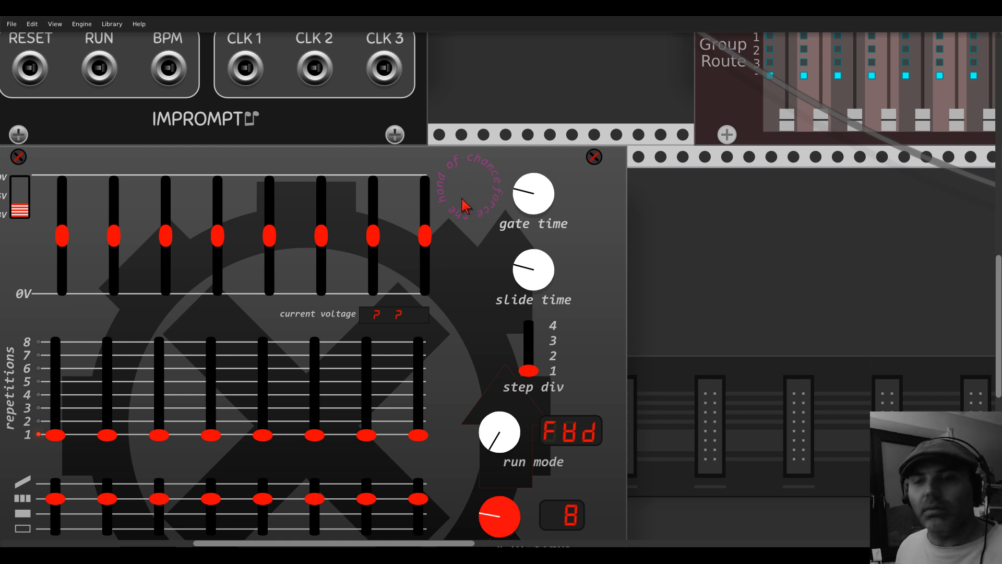
Step: Examine the M581's Force the hand of chance input and its override and randomization options
{"action": "scroll", "coordinate": [463, 200], "scroll_direction": "down", "scroll_amount": 2}
{"action": "left_click_drag", "start_coordinate": [460, 247], "coordinate": [548, 359]}
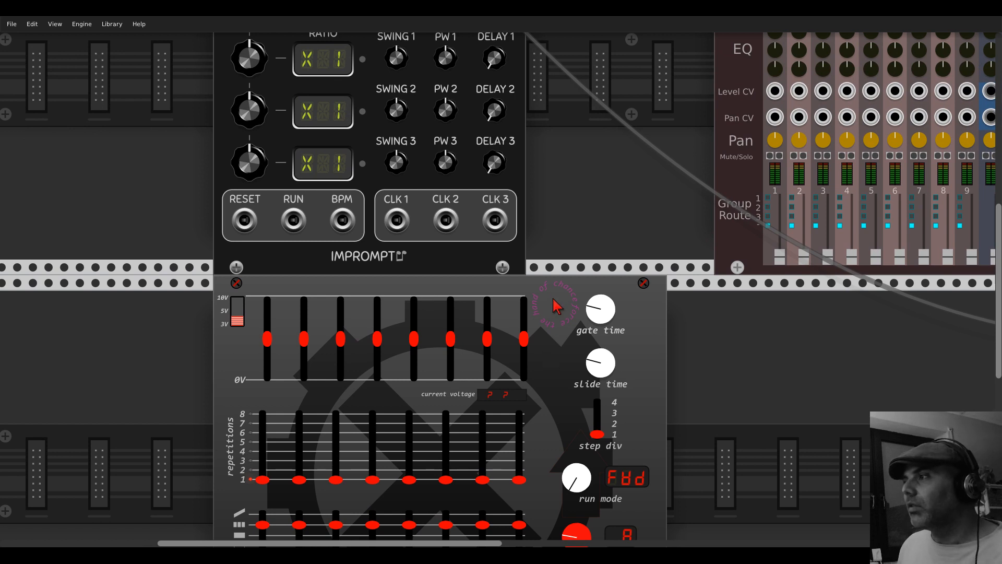
{"action": "left_click_drag", "start_coordinate": [554, 304], "coordinate": [554, 258]}
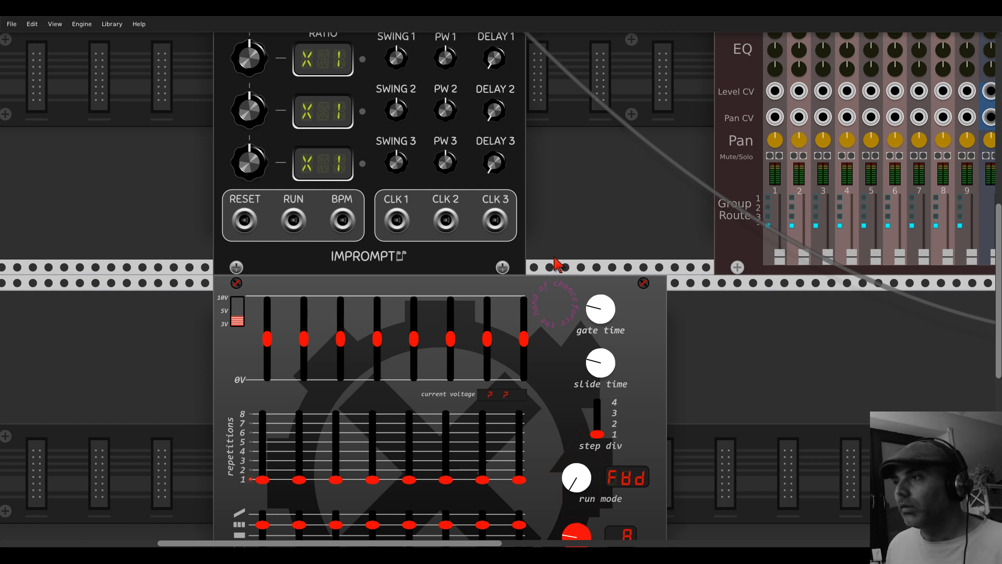
{"action": "right_click", "coordinate": [555, 360]}
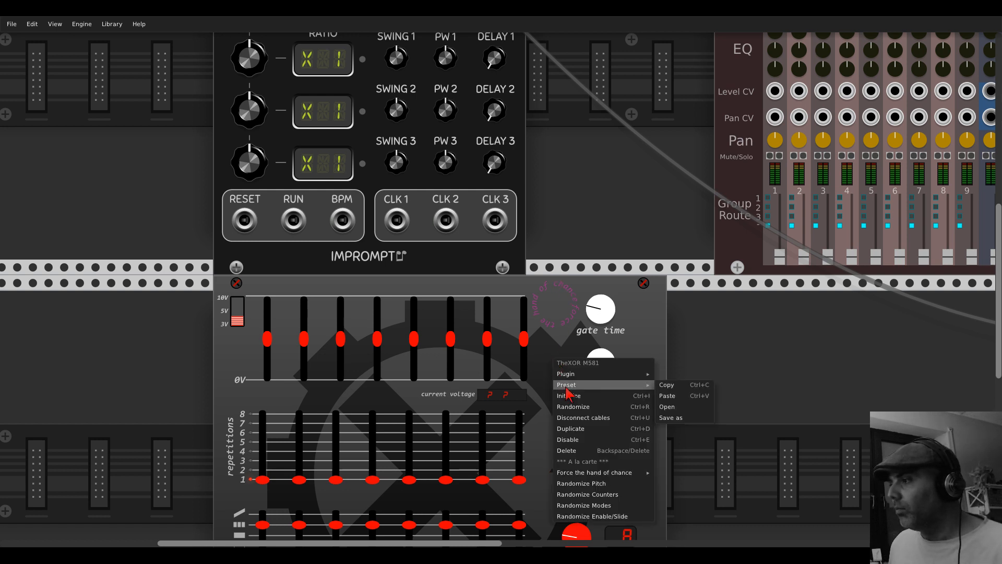
{"action": "mouse_move", "coordinate": [605, 476]}
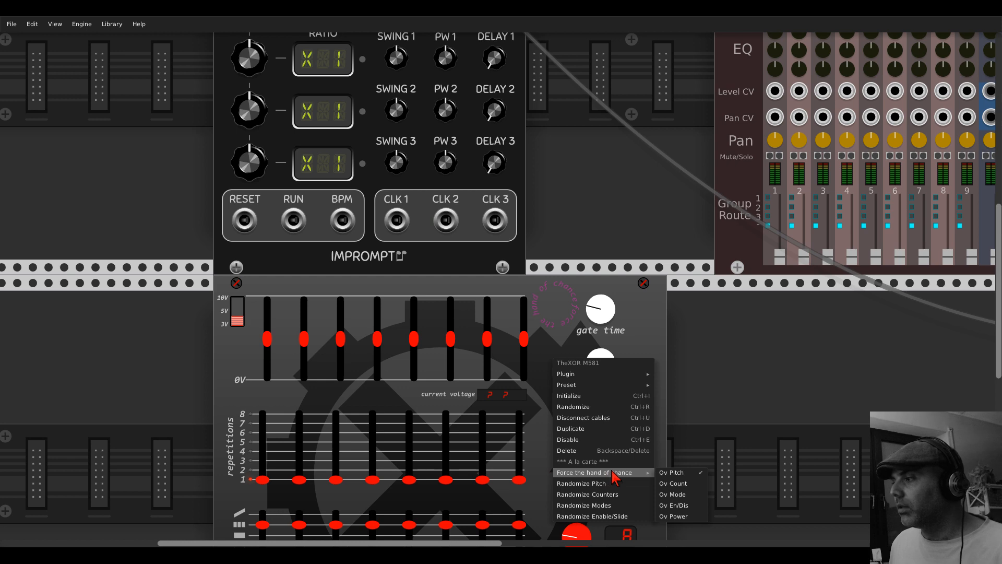
{"action": "left_click", "coordinate": [586, 280]}
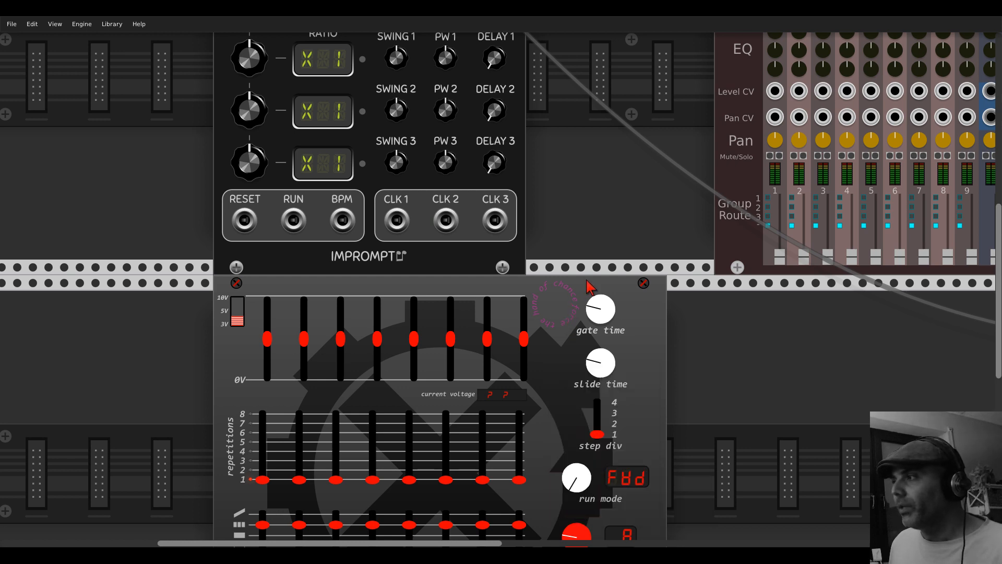
{"action": "scroll", "coordinate": [583, 283], "scroll_direction": "down", "scroll_amount": 4}
{"action": "right_click", "coordinate": [563, 252]}
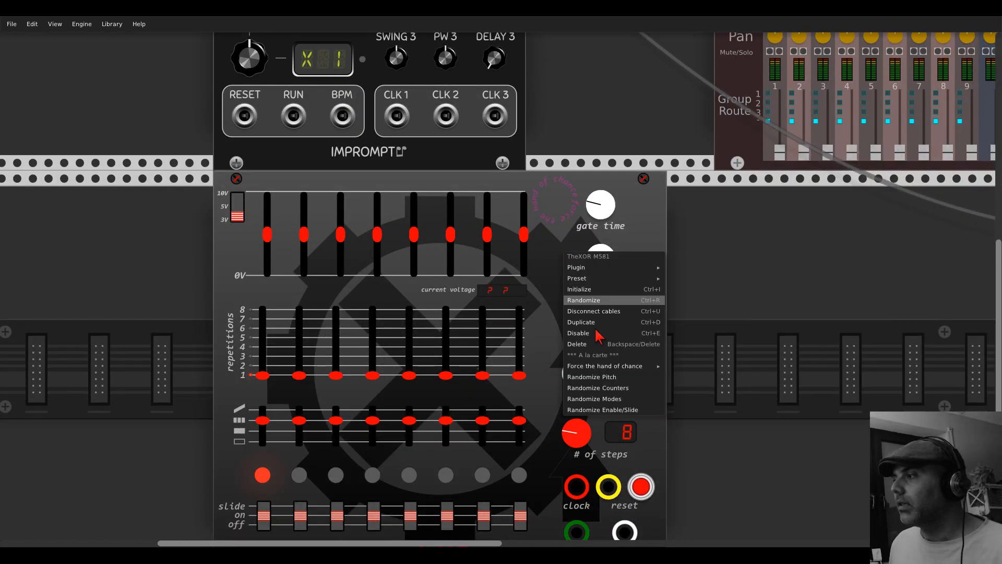
{"action": "mouse_move", "coordinate": [613, 368]}
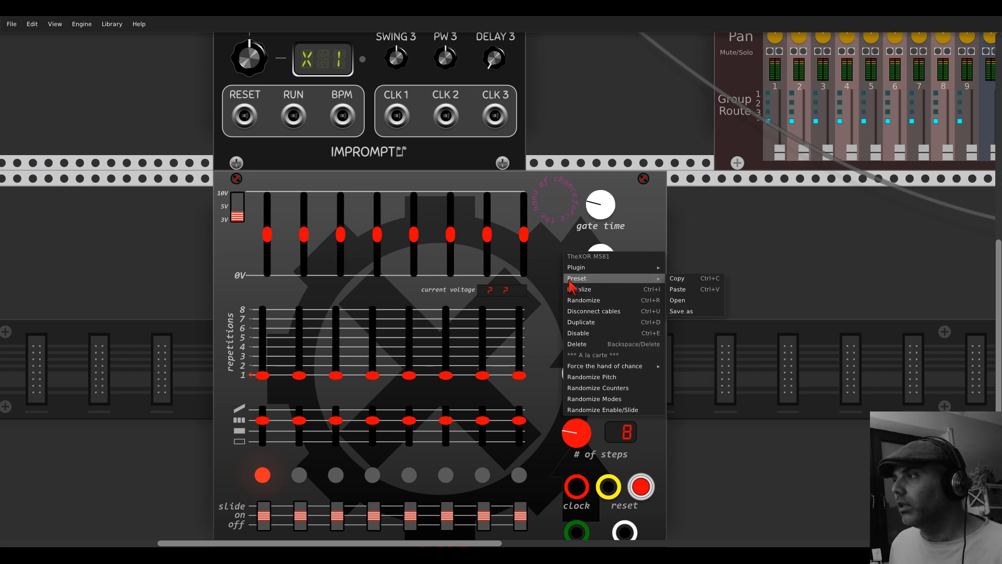
{"action": "left_click", "coordinate": [548, 262]}
{"action": "scroll", "coordinate": [546, 266], "scroll_direction": "down", "scroll_amount": 1}
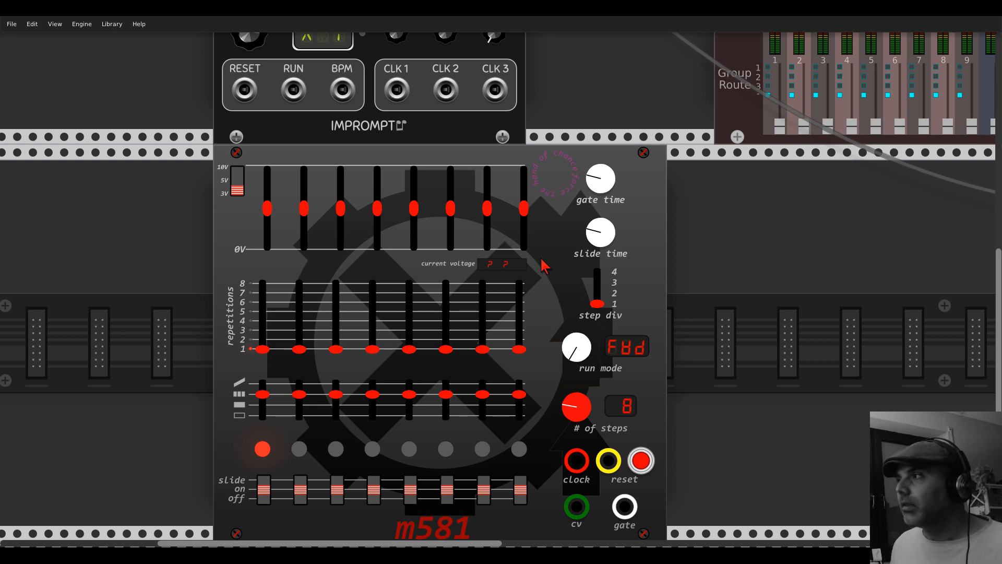
Step: Search the module library for vco and add the Mosquito Labs foldCZAR oscillator directly beside the M581
{"action": "scroll", "coordinate": [700, 275], "scroll_direction": "down", "scroll_amount": 3}
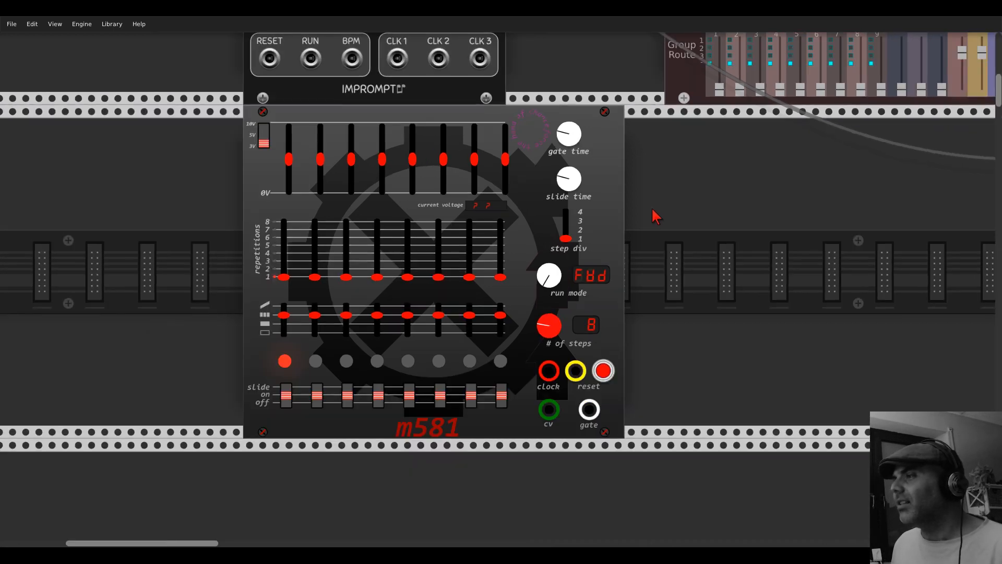
{"action": "left_click_drag", "start_coordinate": [681, 193], "coordinate": [648, 371]}
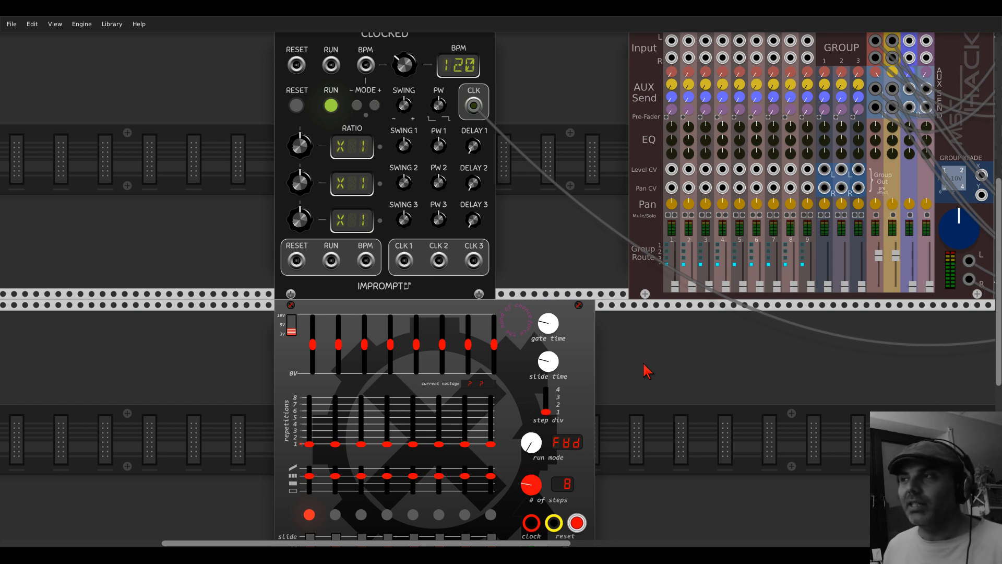
{"action": "left_click_drag", "start_coordinate": [657, 370], "coordinate": [568, 249]}
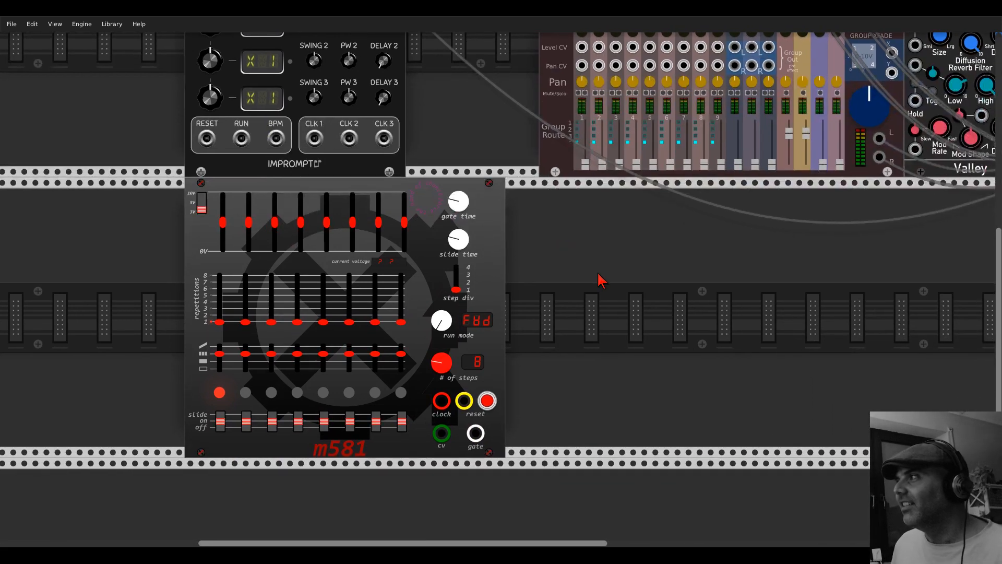
{"action": "right_click", "coordinate": [598, 273]}
{"action": "type", "text": "vco"}
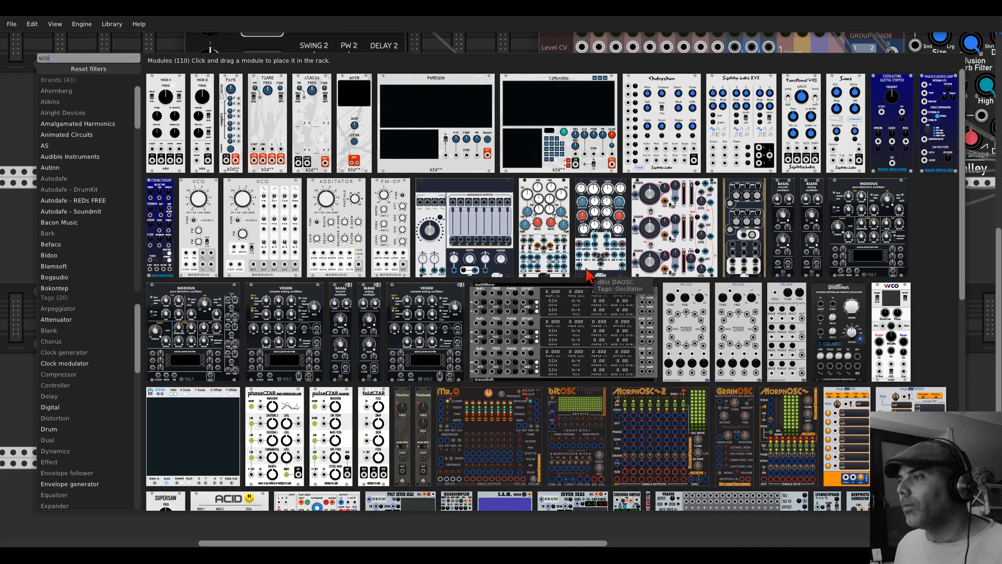
{"action": "scroll", "coordinate": [342, 302], "scroll_direction": "down", "scroll_amount": 5}
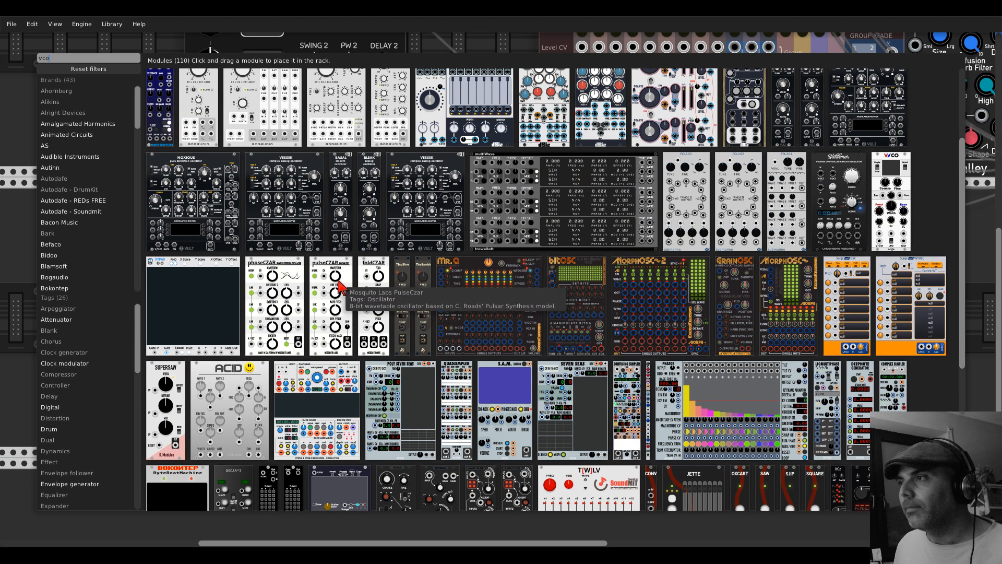
{"action": "left_click", "coordinate": [371, 270]}
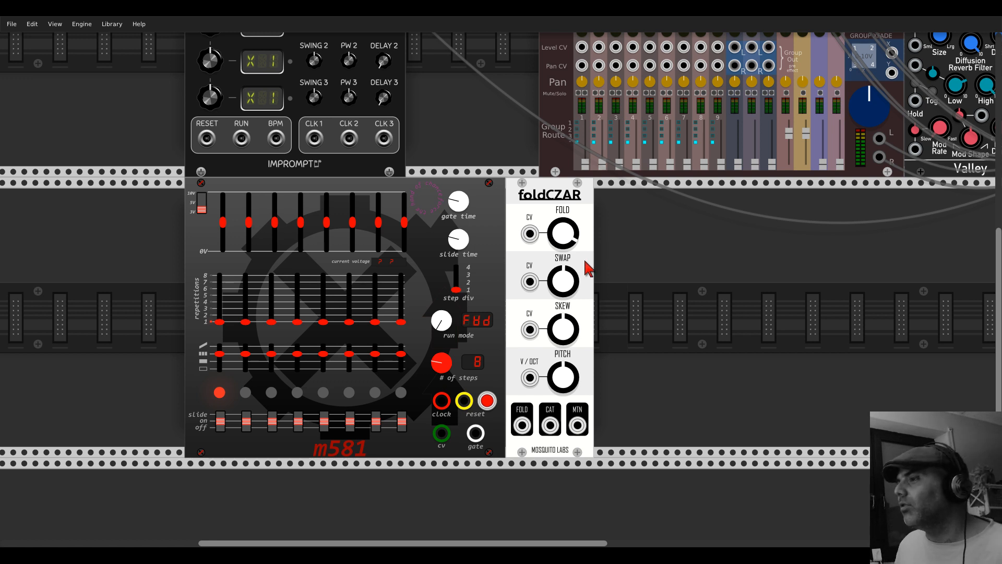
Step: Search the module library for simp and add the NYSTHI Simpliciter sampler to the rack beside foldCZAR
{"action": "scroll", "coordinate": [649, 262], "scroll_direction": "down", "scroll_amount": 1}
{"action": "left_click_drag", "start_coordinate": [678, 265], "coordinate": [568, 265]}
{"action": "right_click", "coordinate": [568, 272]}
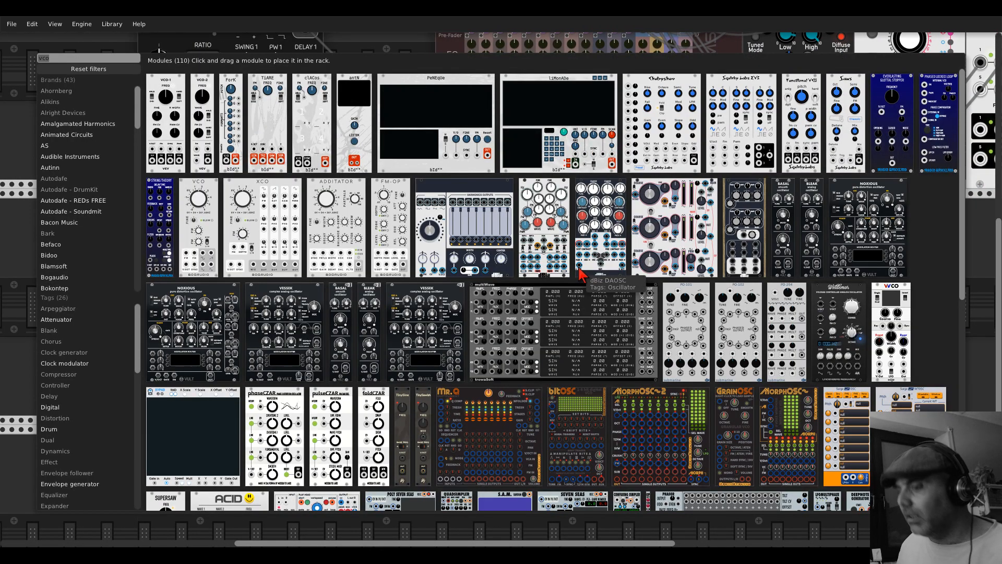
{"action": "type", "text": "simp"}
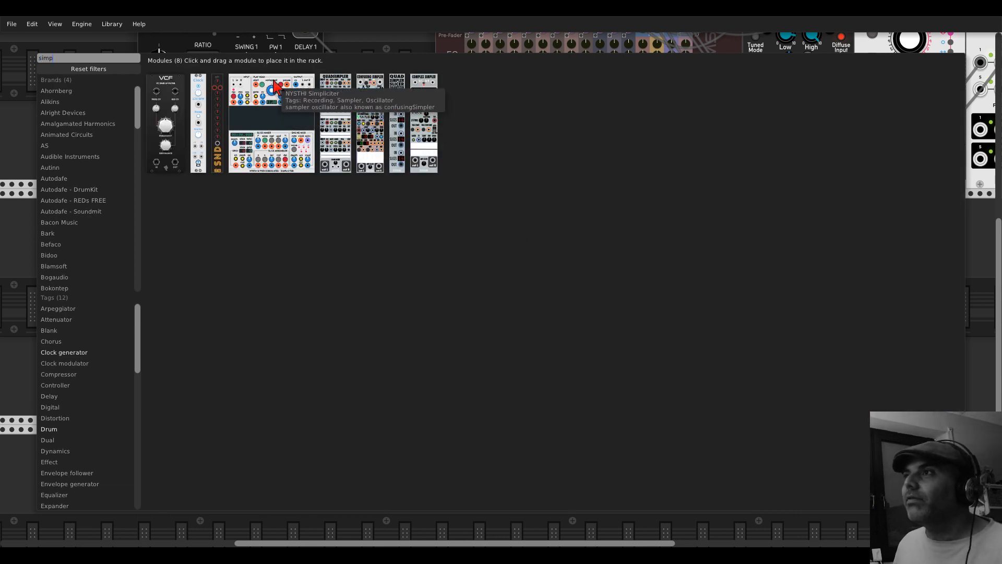
{"action": "left_click_drag", "start_coordinate": [272, 84], "coordinate": [603, 286]}
{"action": "left_click_drag", "start_coordinate": [785, 252], "coordinate": [580, 338]}
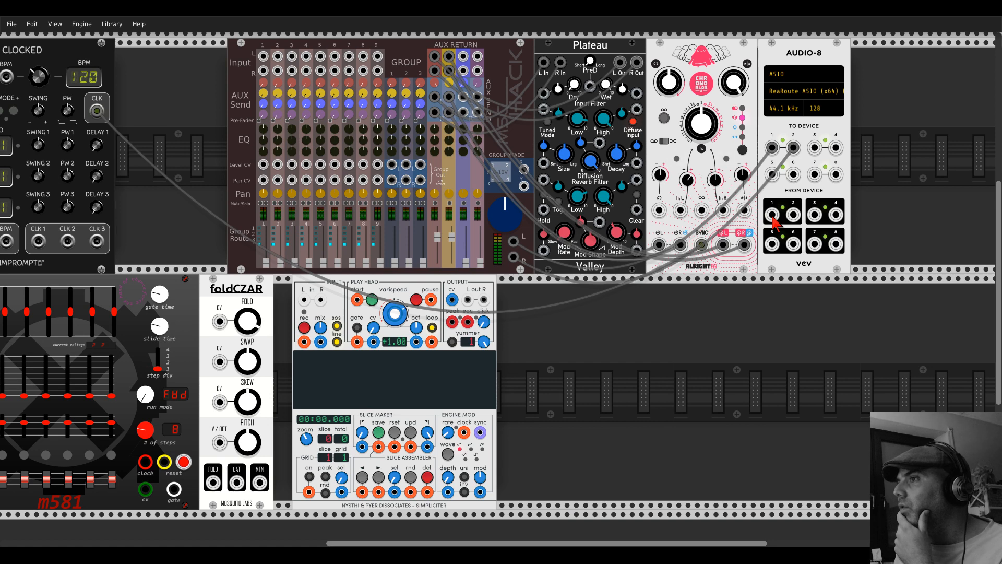
Step: Patch AUDIO-8's device channel 1 output into the Simpliciter's left input and record a test take of about 1.2 seconds
{"action": "left_click_drag", "start_coordinate": [772, 213], "coordinate": [303, 300]}
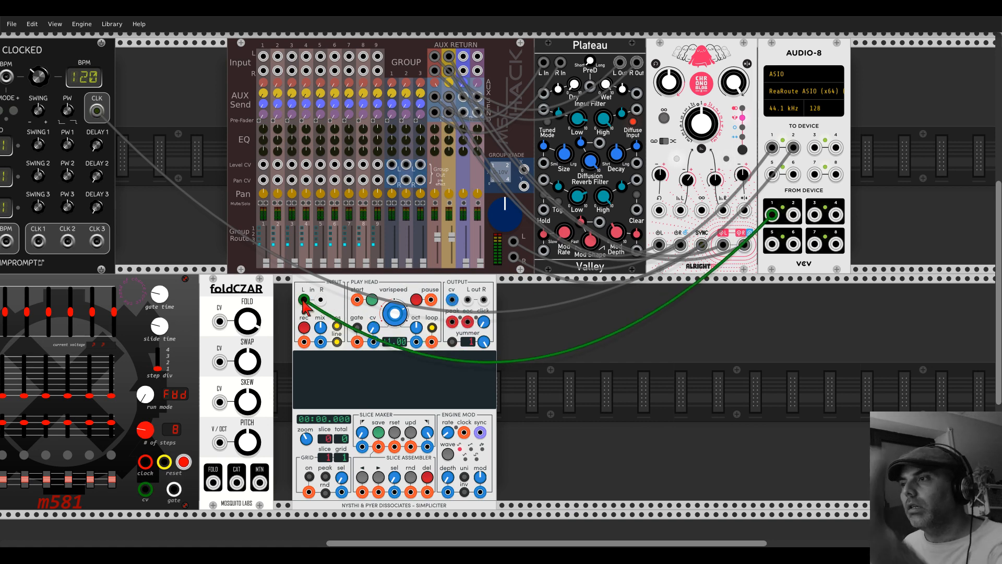
{"action": "left_click", "coordinate": [305, 328]}
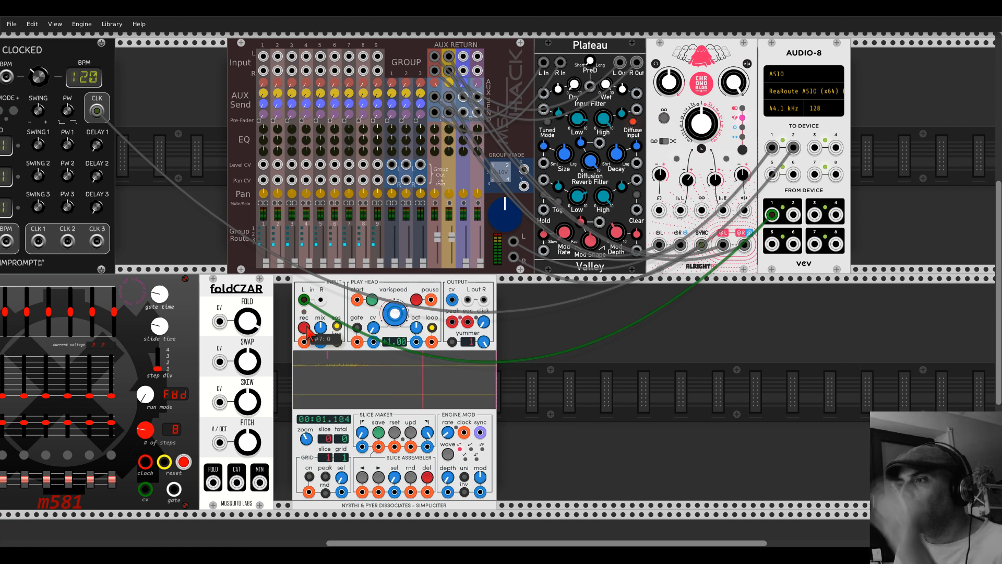
{"action": "right_click", "coordinate": [339, 294]}
{"action": "left_click", "coordinate": [331, 289]}
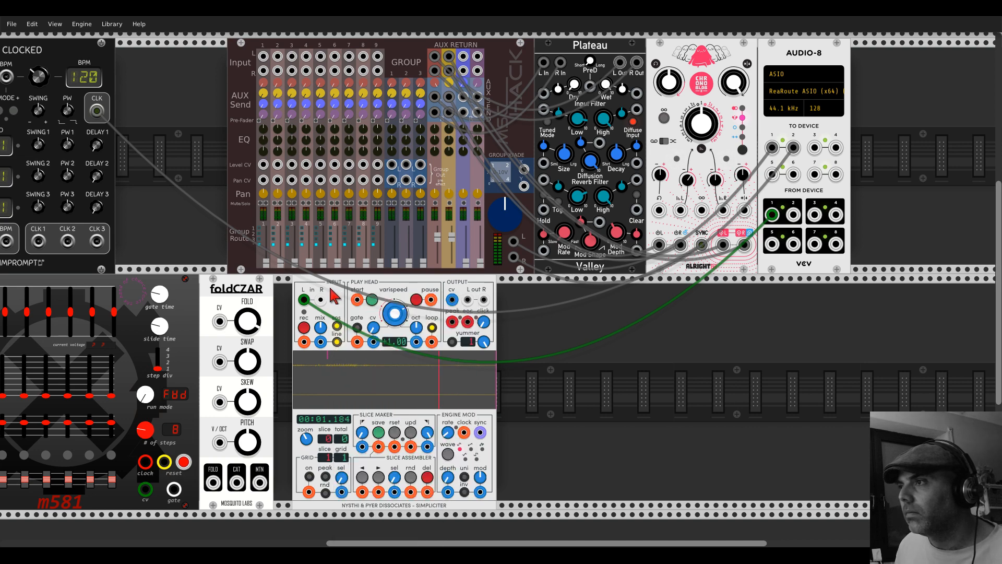
Step: Replace the recorded Simpliciter with a fresh one, deleting the old module and moving the new one beside foldCZAR
{"action": "right_click", "coordinate": [591, 343]}
{"action": "left_click", "coordinate": [268, 79]}
{"action": "left_click_drag", "start_coordinate": [268, 80], "coordinate": [503, 277]}
{"action": "scroll", "coordinate": [503, 277], "scroll_direction": "down", "scroll_amount": 1}
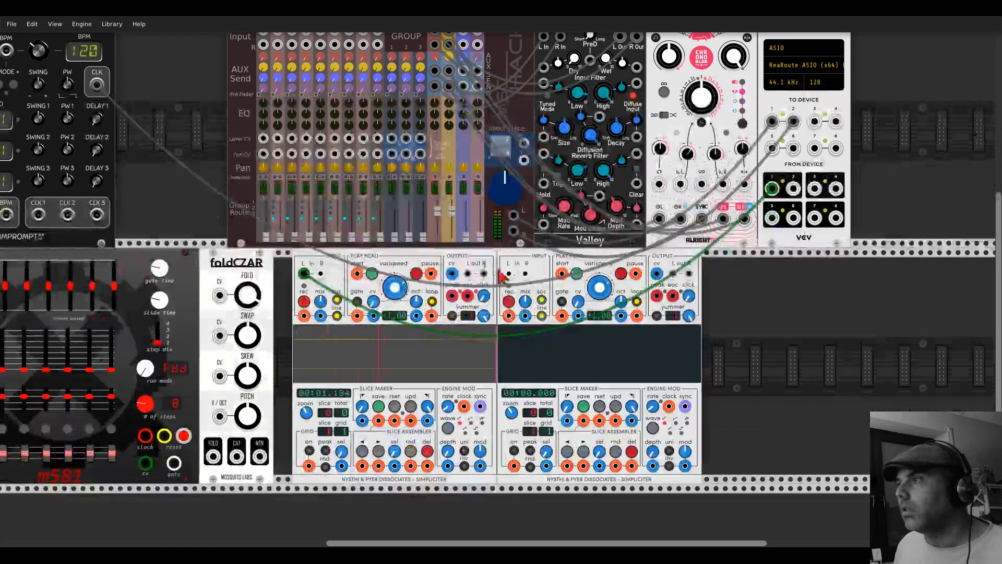
{"action": "right_click", "coordinate": [458, 254]}
{"action": "left_click", "coordinate": [477, 339]}
{"action": "left_click_drag", "start_coordinate": [581, 261], "coordinate": [385, 264]}
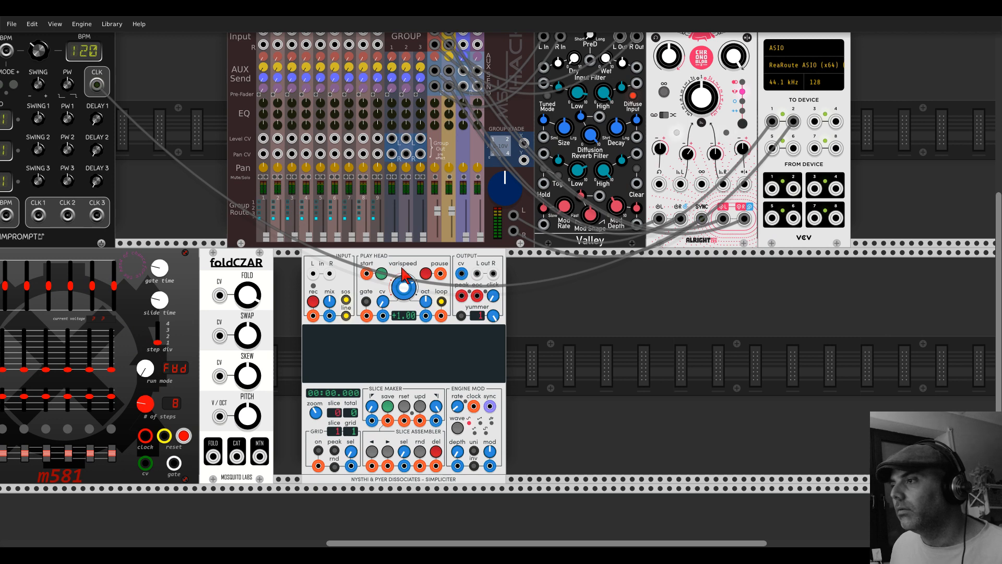
Step: Connect the new Simpliciter's left input to AUDIO-8's device channel 1 output and record a sample of about 5 seconds
{"action": "left_click_drag", "start_coordinate": [313, 273], "coordinate": [772, 215]}
{"action": "scroll", "coordinate": [627, 225], "scroll_direction": "up", "scroll_amount": 1}
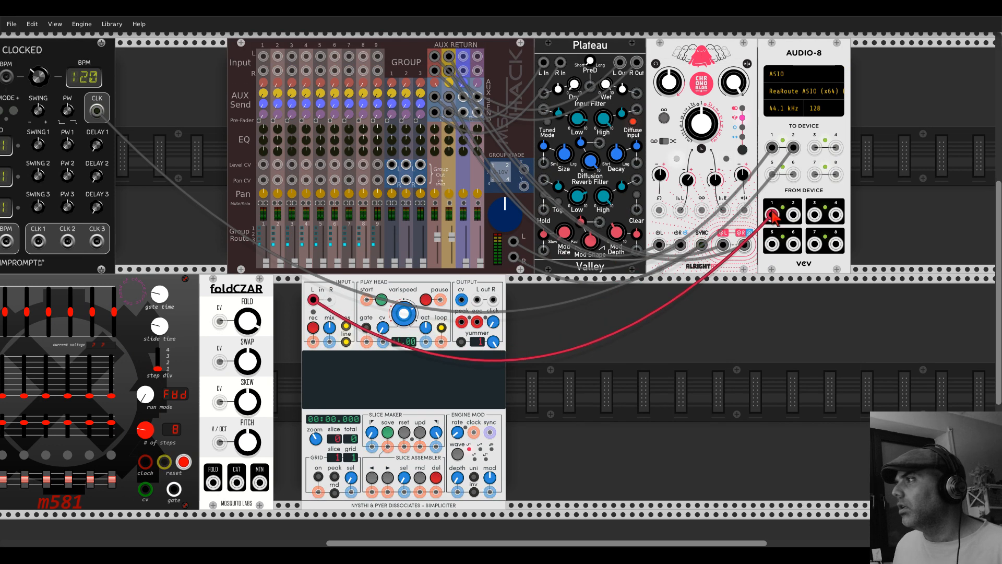
{"action": "left_click", "coordinate": [313, 328]}
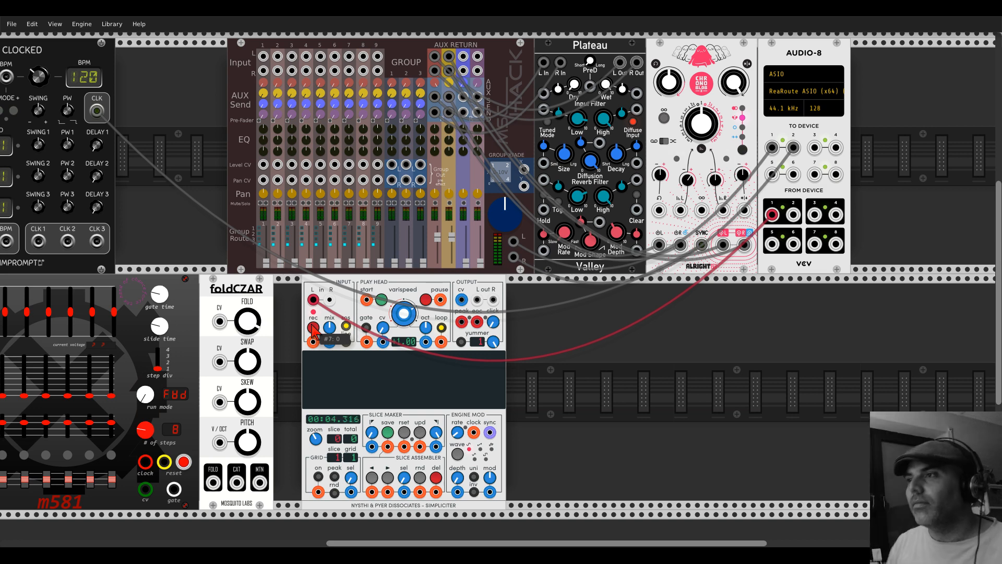
{"action": "left_click", "coordinate": [313, 328]}
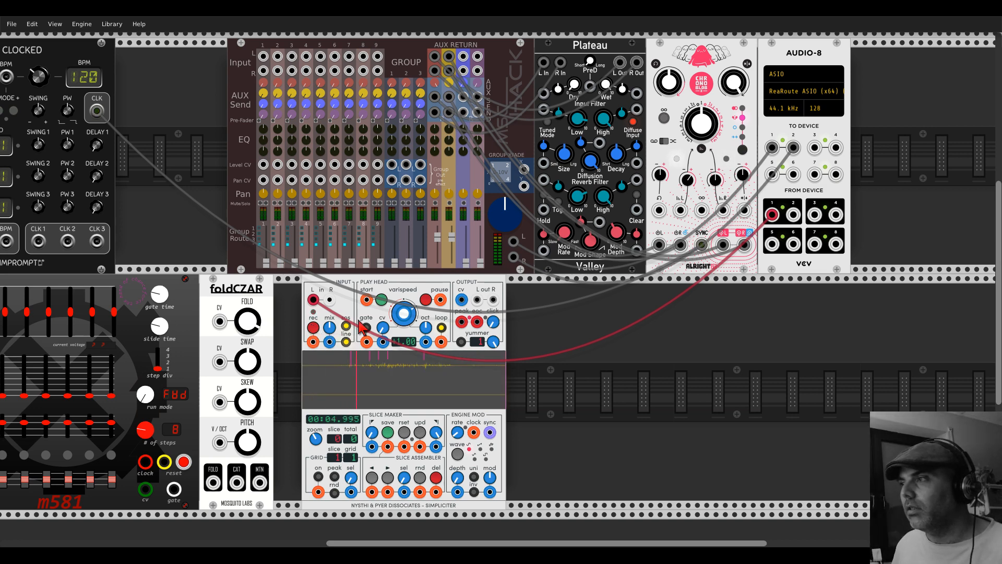
Step: Unplug the live input cable from the Simpliciter and route its left output into mixer channel 1, raising the channel's level and AUX 1 send
{"action": "left_click_drag", "start_coordinate": [775, 213], "coordinate": [775, 215]}
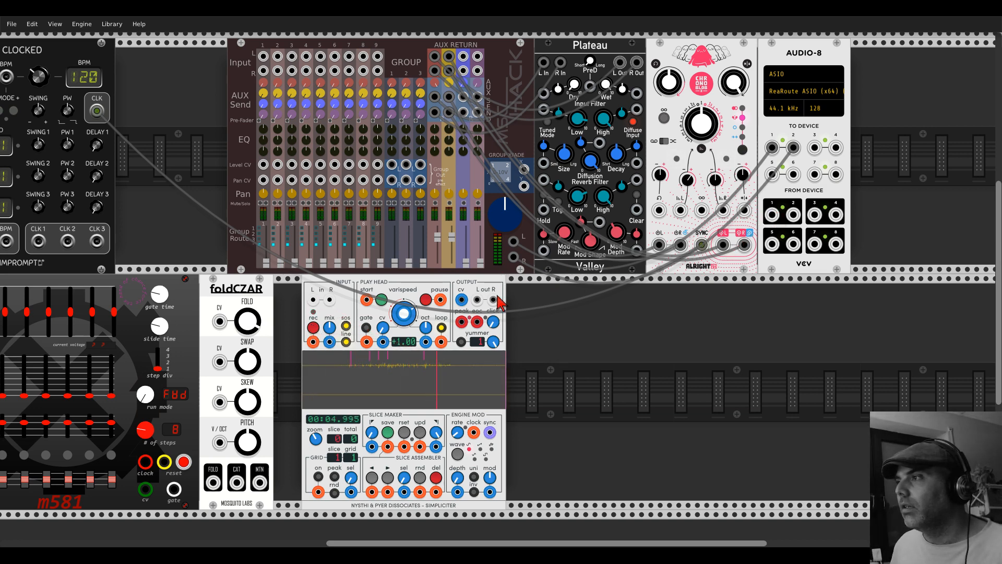
{"action": "left_click_drag", "start_coordinate": [477, 300], "coordinate": [263, 56]}
{"action": "left_click_drag", "start_coordinate": [270, 242], "coordinate": [270, 225]}
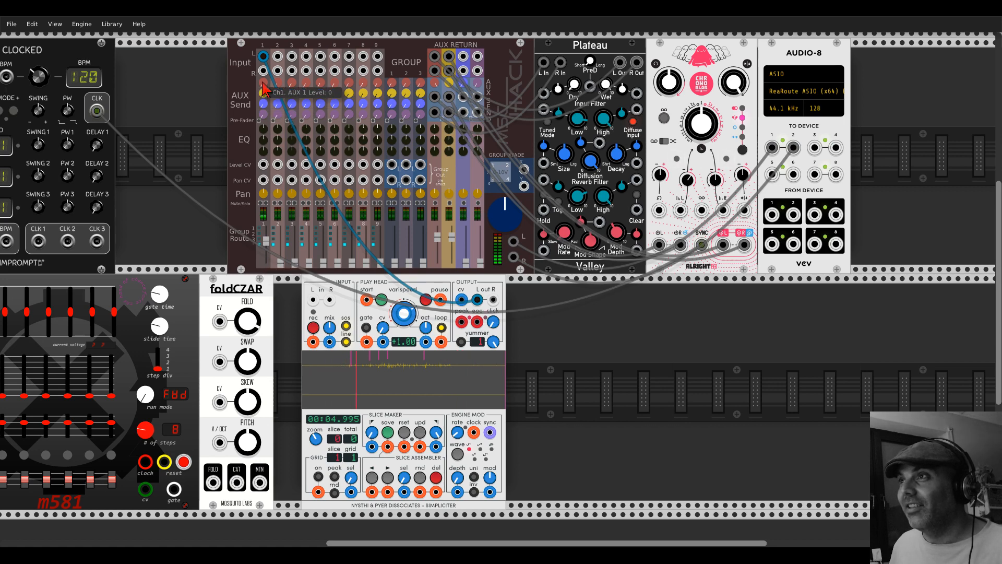
{"action": "left_click_drag", "start_coordinate": [263, 93], "coordinate": [263, 84]}
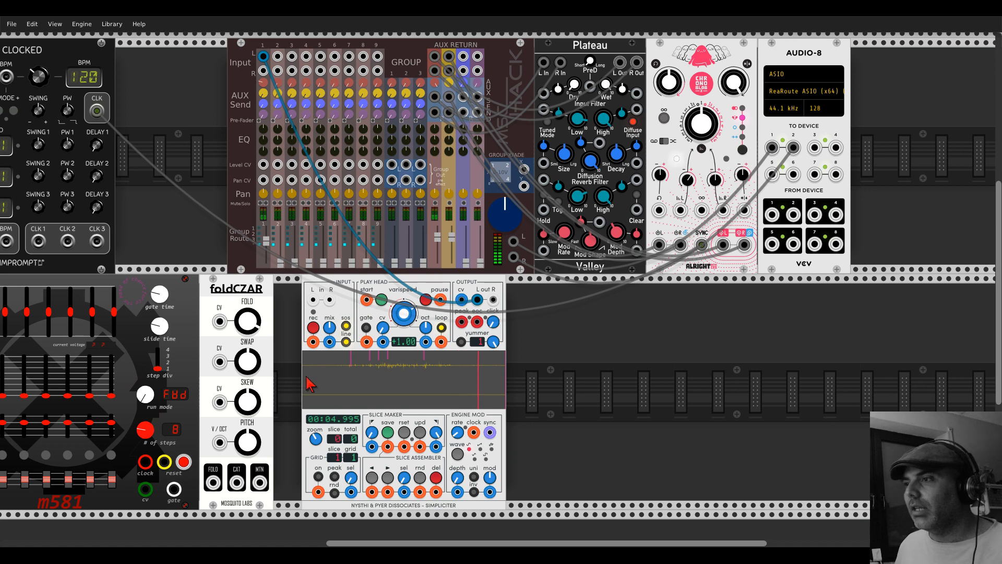
Step: Narrow the Simpliciter's playback selection from both ends of the sample and set its varispeed to -0.55
{"action": "left_click_drag", "start_coordinate": [373, 432], "coordinate": [372, 343]}
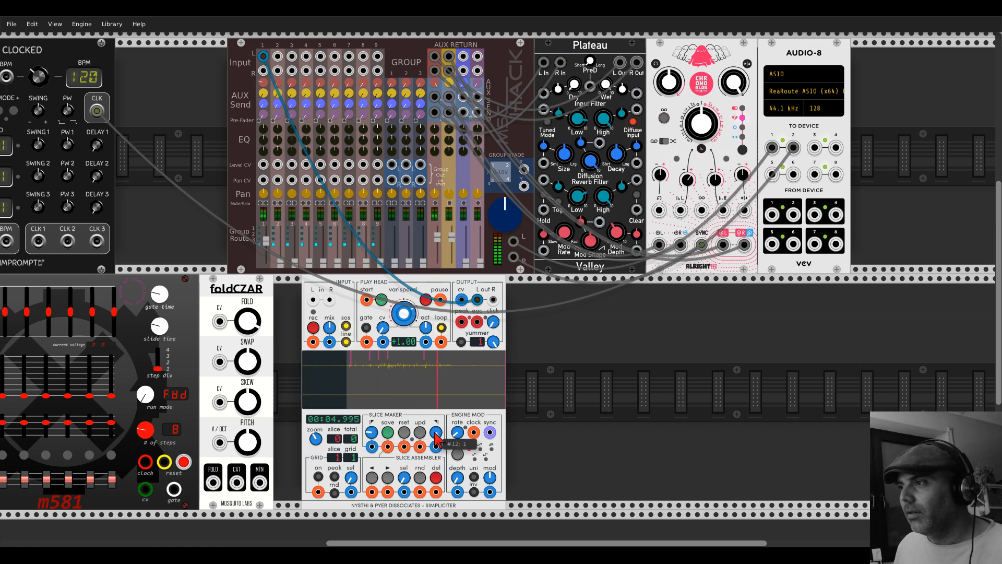
{"action": "left_click_drag", "start_coordinate": [436, 432], "coordinate": [436, 476]}
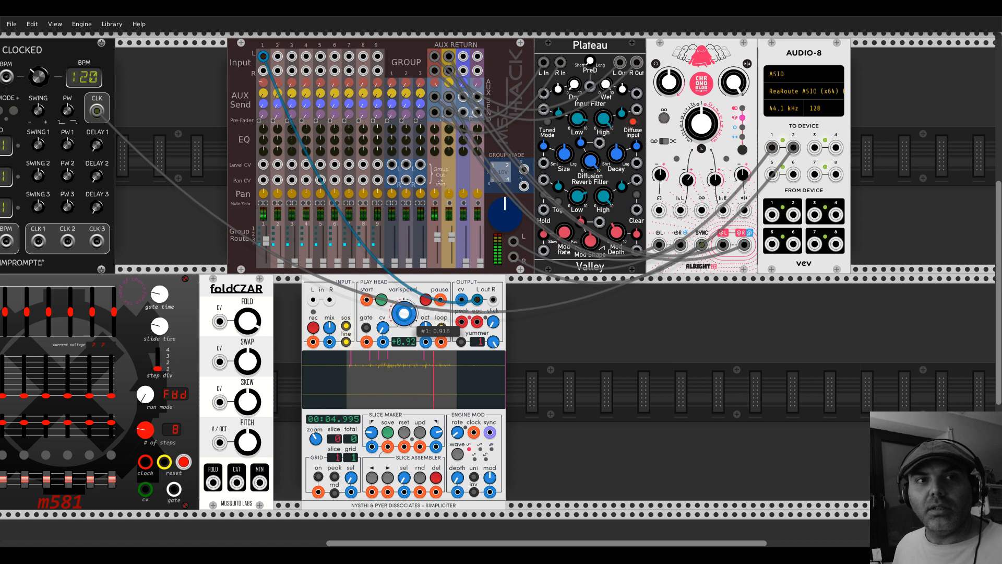
{"action": "left_click_drag", "start_coordinate": [405, 314], "coordinate": [404, 319]}
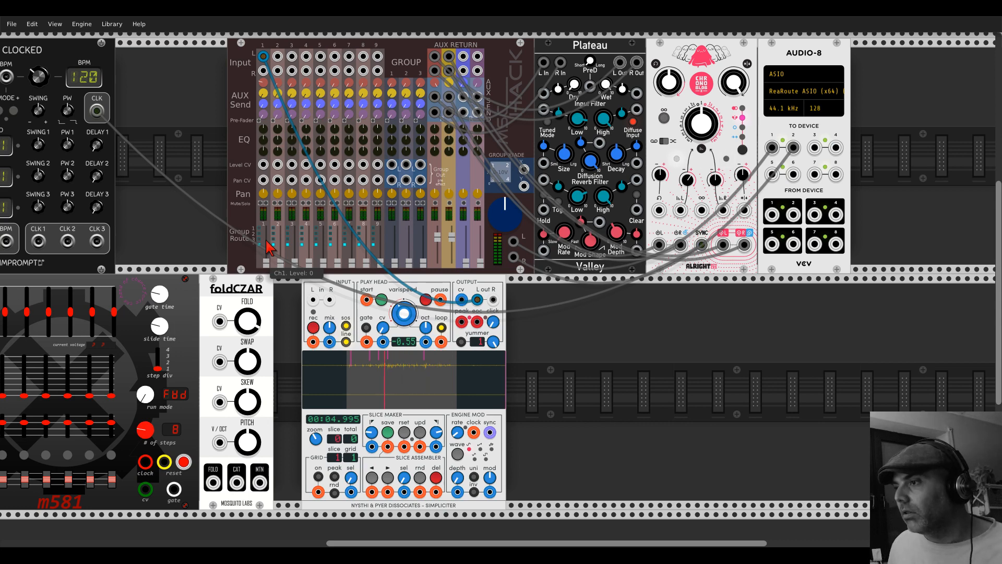
Step: Enable the Simpliciter's grid slicing with peak detection and random slice playback, and audition it through mixer channel 1
{"action": "left_click", "coordinate": [319, 477]}
{"action": "left_click", "coordinate": [334, 476]}
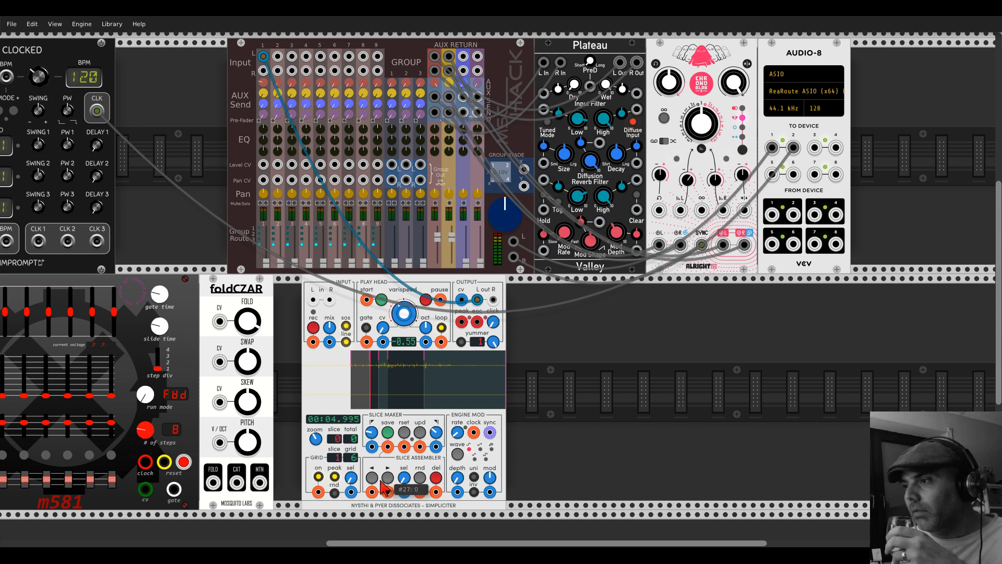
{"action": "left_click", "coordinate": [334, 493]}
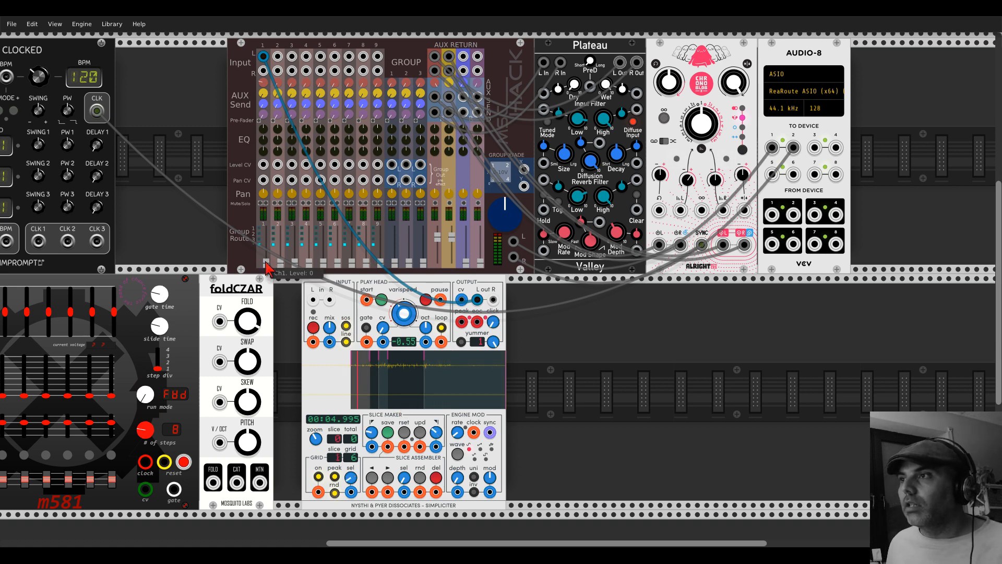
{"action": "left_click_drag", "start_coordinate": [265, 262], "coordinate": [266, 251]}
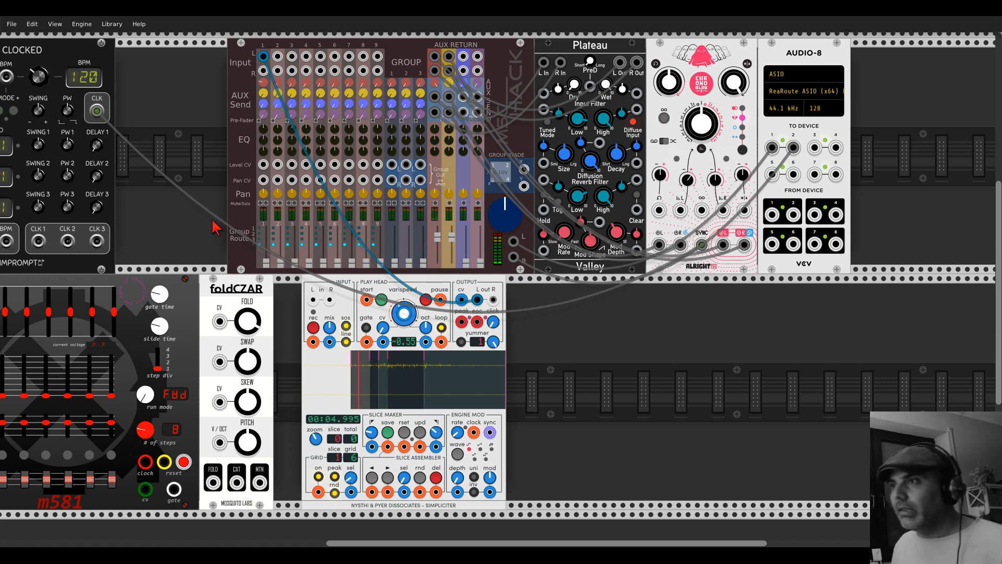
Step: Set Clocked to 85 BPM and patch its CLK 1 output, at ratio x4, into the m581's clock input
{"action": "left_click_drag", "start_coordinate": [167, 240], "coordinate": [342, 170]}
{"action": "left_click_drag", "start_coordinate": [332, 134], "coordinate": [356, 168]}
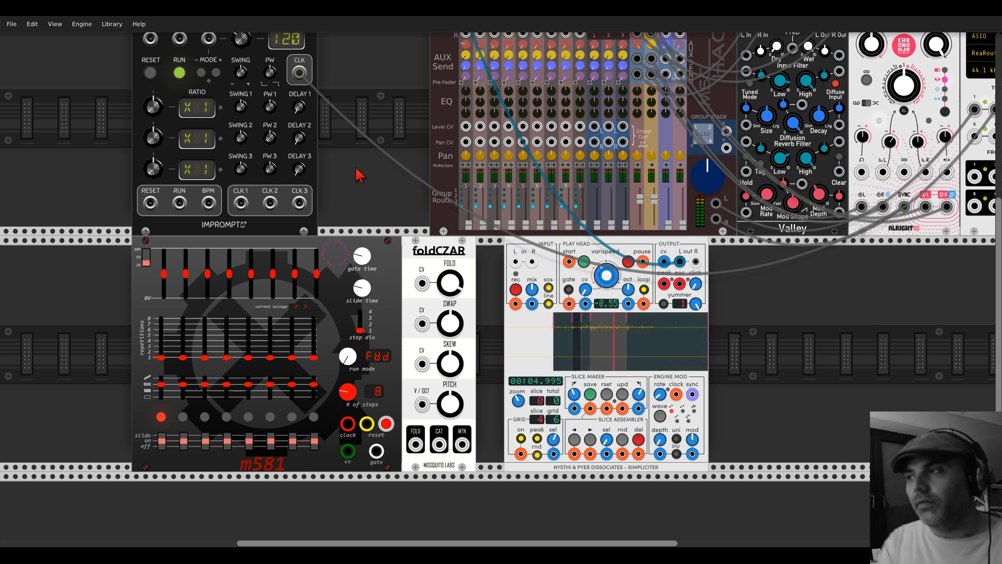
{"action": "right_click", "coordinate": [244, 40]}
{"action": "type", "text": "85"}
{"action": "key", "text": "Return"}
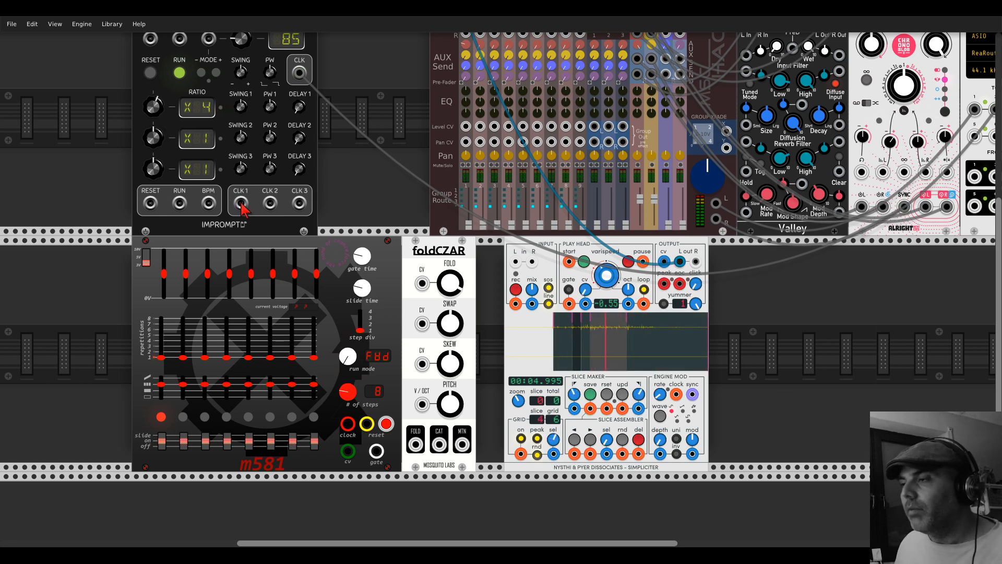
{"action": "left_click_drag", "start_coordinate": [240, 204], "coordinate": [348, 424]}
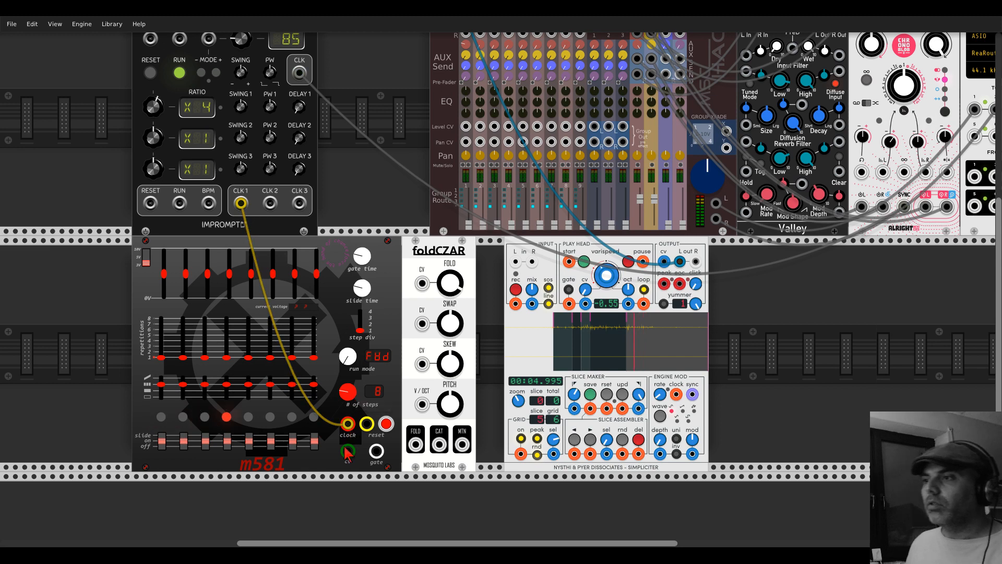
Step: Try the m581's rnd run mode and a length of 10 steps, restoring Fwd mode and 8 steps
{"action": "scroll", "coordinate": [346, 452], "scroll_direction": "up", "scroll_amount": 2}
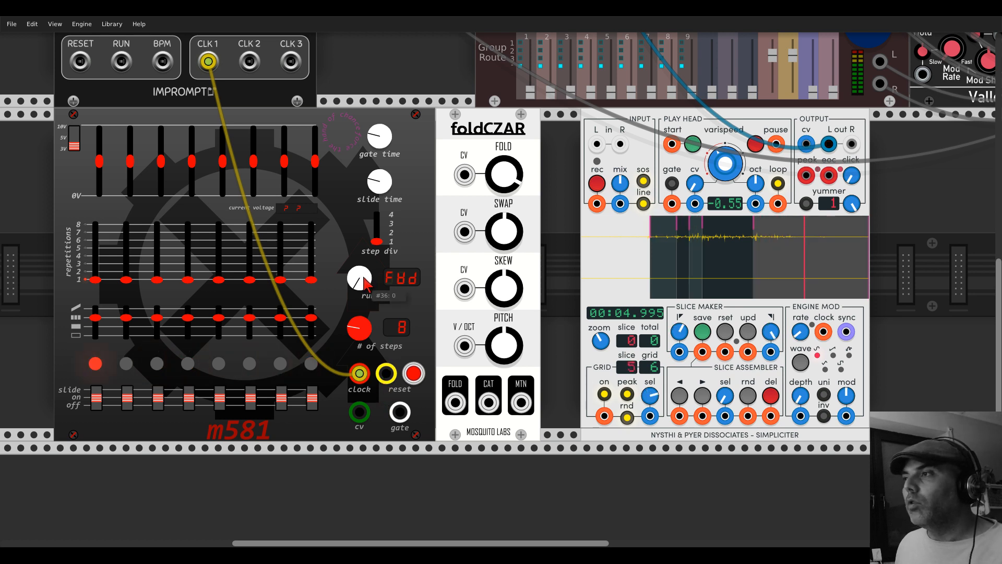
{"action": "left_click_drag", "start_coordinate": [366, 284], "coordinate": [365, 263]}
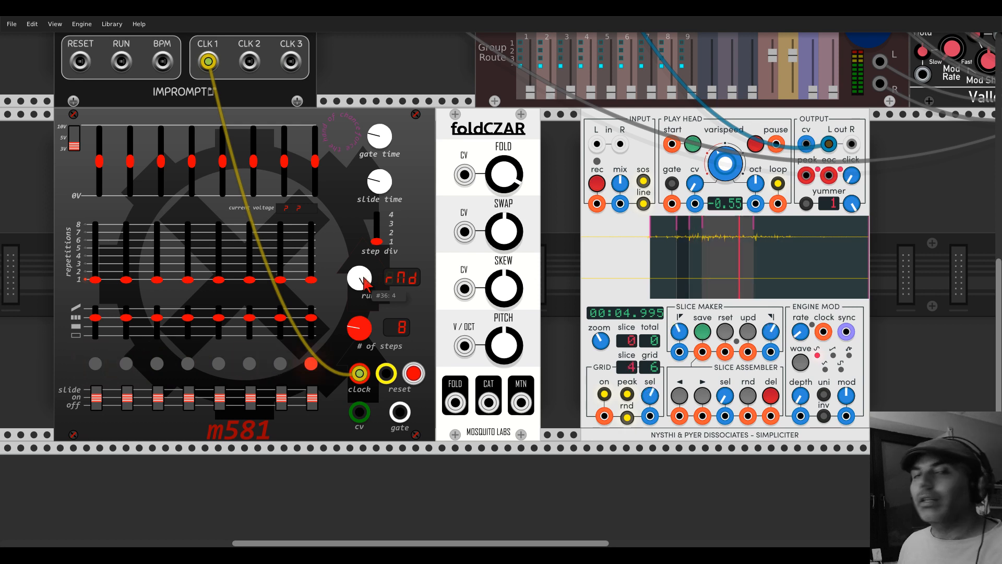
{"action": "double_click", "coordinate": [366, 282]}
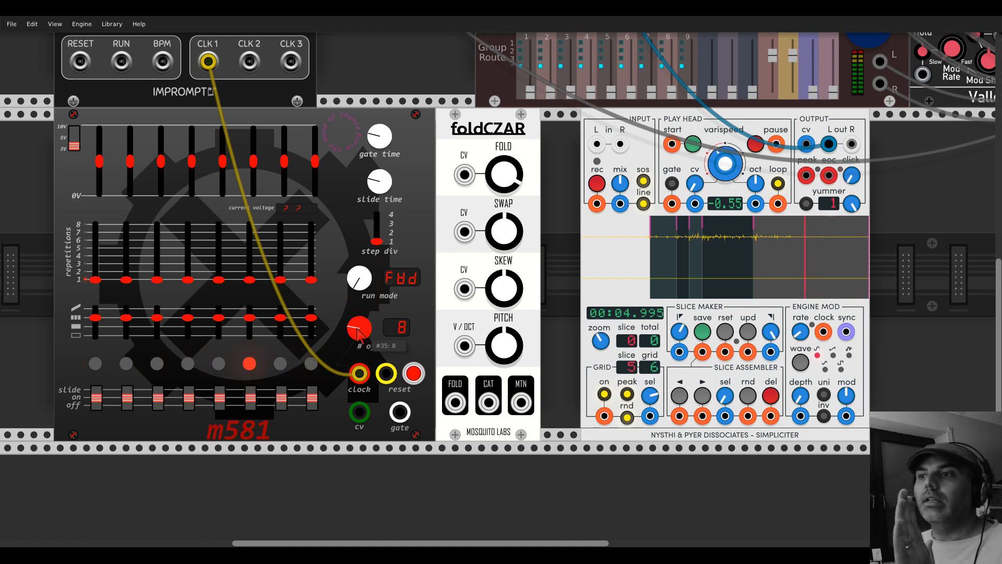
{"action": "left_click_drag", "start_coordinate": [358, 329], "coordinate": [357, 313]}
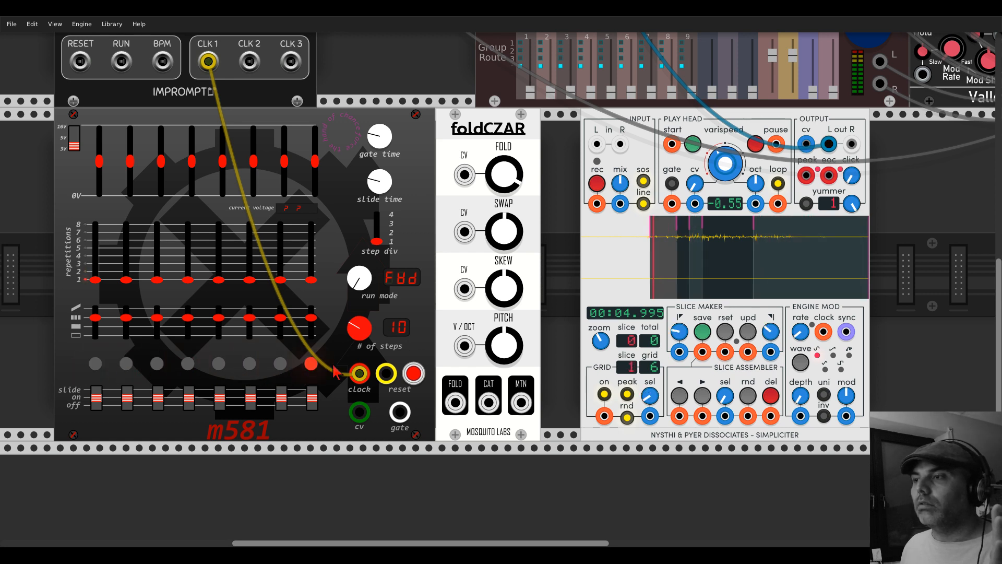
{"action": "left_click_drag", "start_coordinate": [359, 328], "coordinate": [358, 341]}
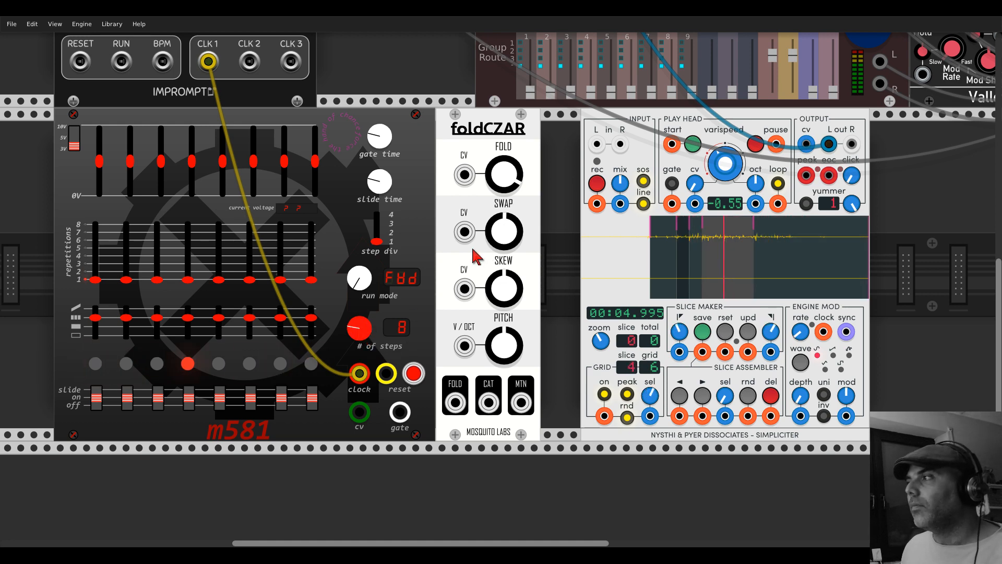
Step: Move the Simpliciter up into the first row between Clocked and the large mixer, and look over its module options
{"action": "left_click_drag", "start_coordinate": [664, 131], "coordinate": [822, 134]}
{"action": "scroll", "coordinate": [632, 170], "scroll_direction": "up", "scroll_amount": 5}
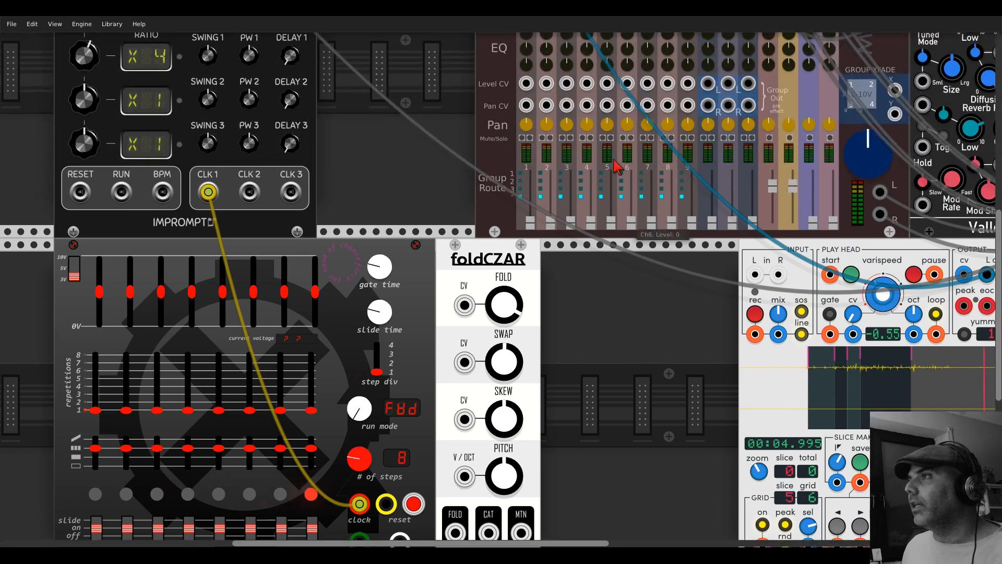
{"action": "scroll", "coordinate": [618, 166], "scroll_direction": "down", "scroll_amount": 6}
{"action": "scroll", "coordinate": [603, 154], "scroll_direction": "up", "scroll_amount": 4}
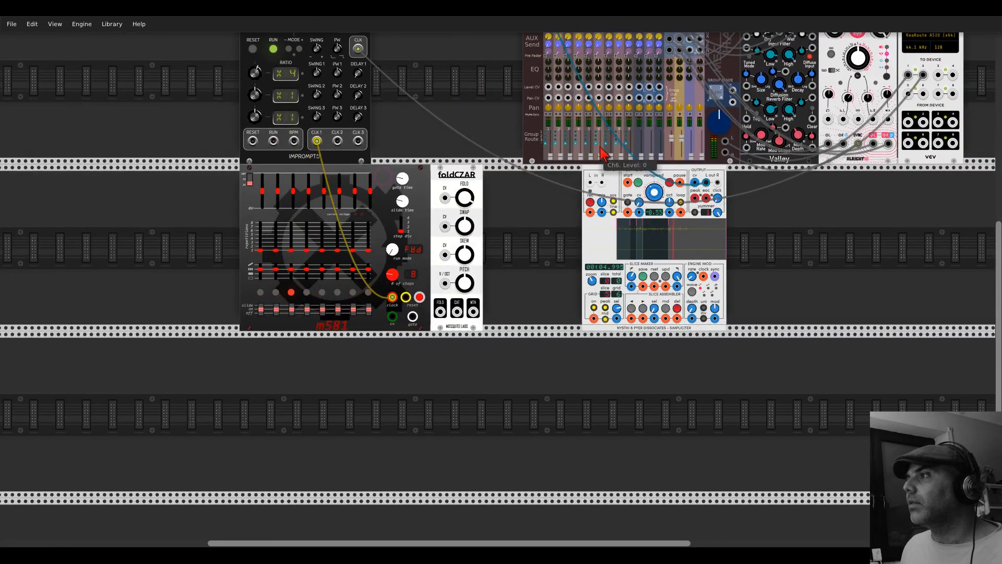
{"action": "left_click_drag", "start_coordinate": [611, 169], "coordinate": [404, 67]}
{"action": "scroll", "coordinate": [413, 118], "scroll_direction": "up", "scroll_amount": 3}
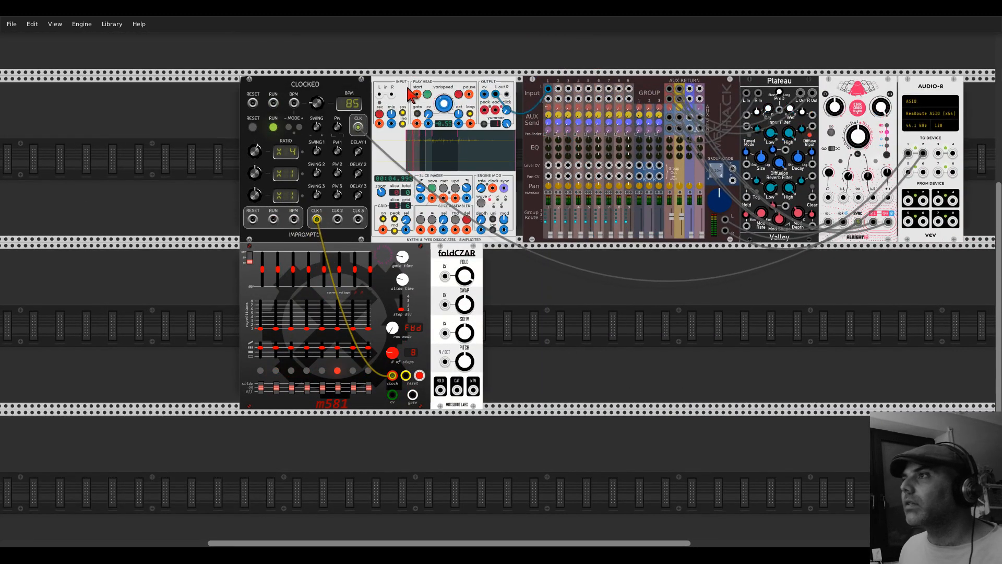
{"action": "right_click", "coordinate": [412, 95]}
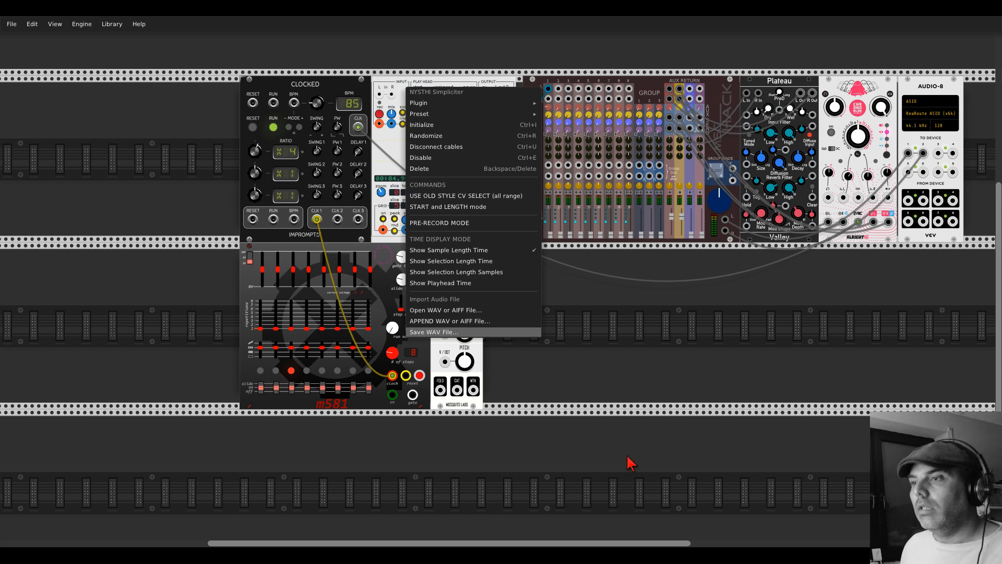
{"action": "left_click", "coordinate": [649, 381]}
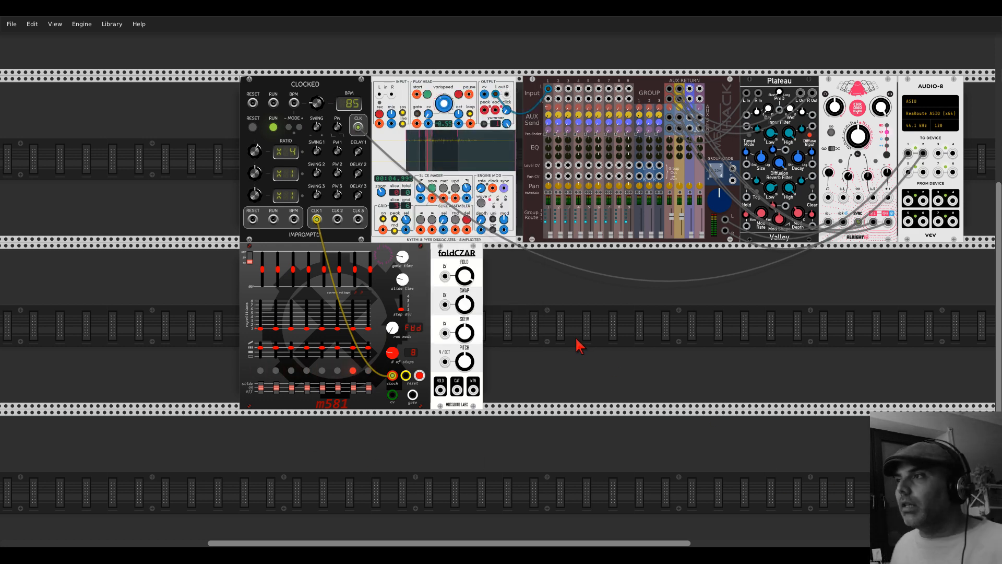
Step: Search the module library for vca and place the VCV Mixer directly after foldCZAR
{"action": "right_click", "coordinate": [532, 313]}
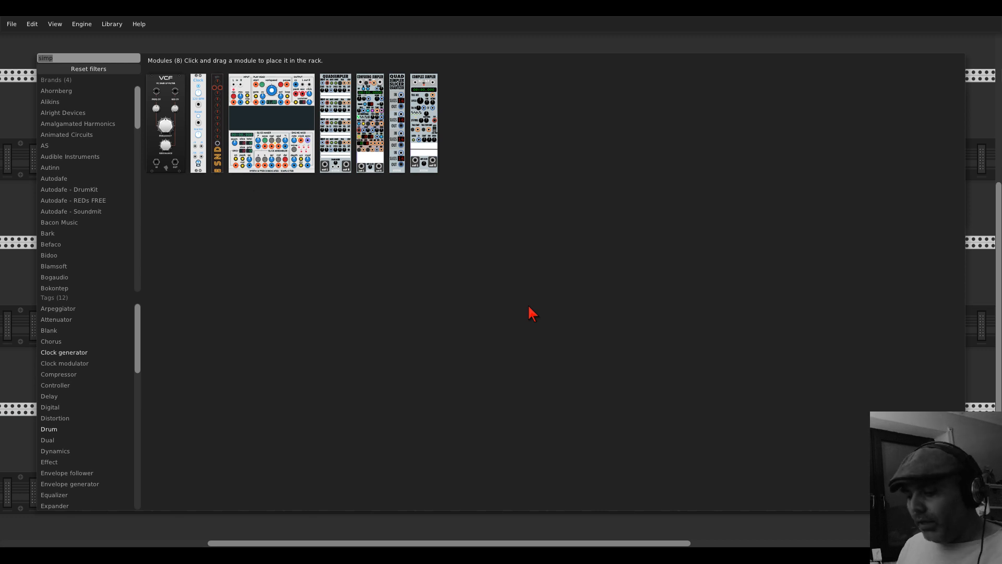
{"action": "type", "text": "vca"}
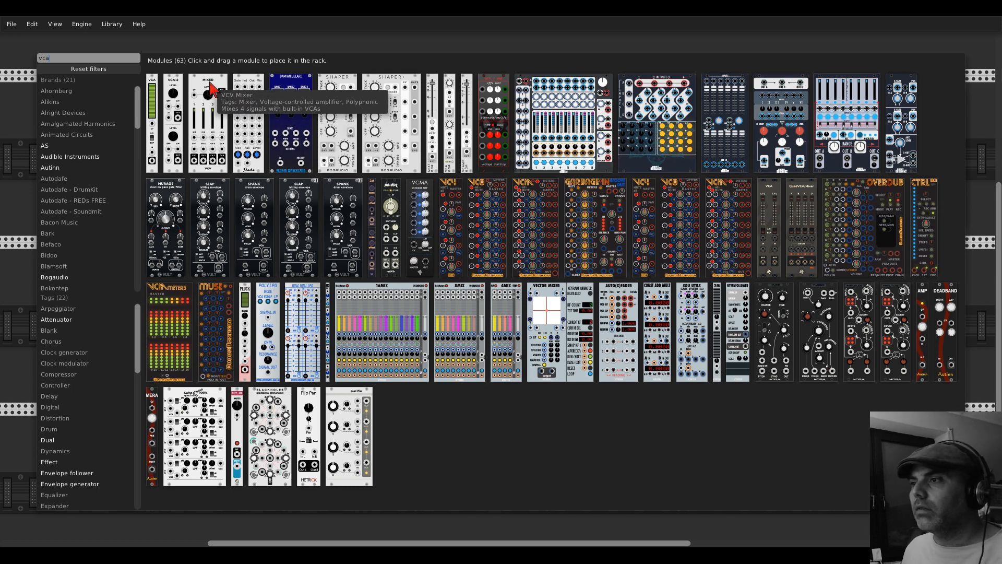
{"action": "left_click_drag", "start_coordinate": [211, 88], "coordinate": [473, 334]}
Step: Search the module library for scope and place the VCV Scope directly after the VCV Mixer
{"action": "scroll", "coordinate": [472, 334], "scroll_direction": "up", "scroll_amount": 4}
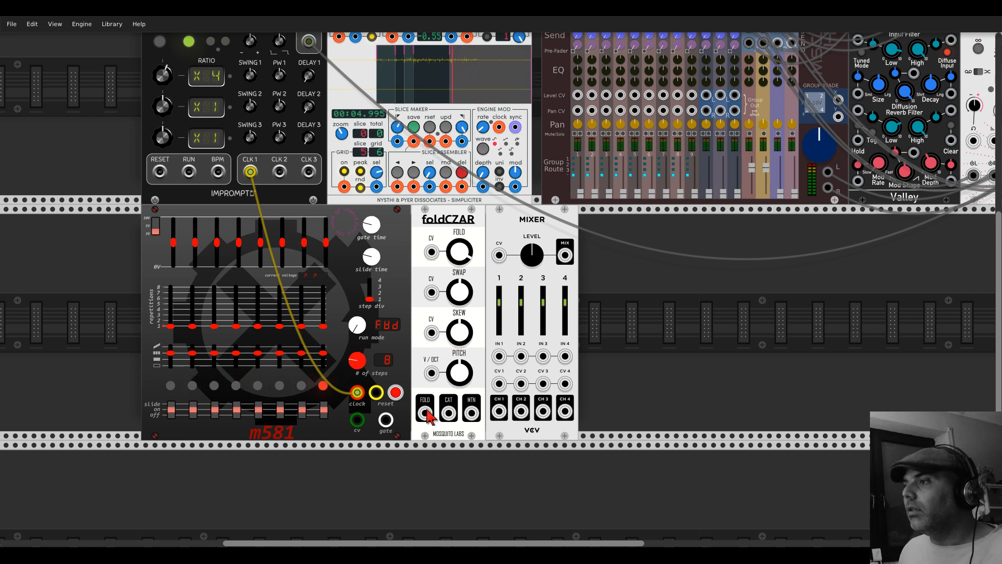
{"action": "left_click_drag", "start_coordinate": [425, 412], "coordinate": [619, 323]}
{"action": "type", "text": "scope"}
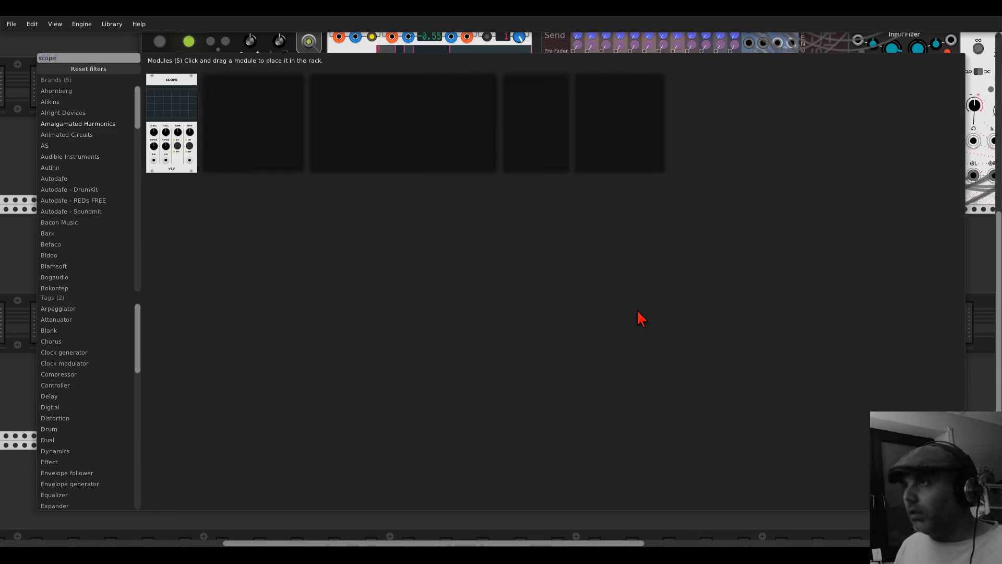
{"action": "left_click", "coordinate": [194, 84]}
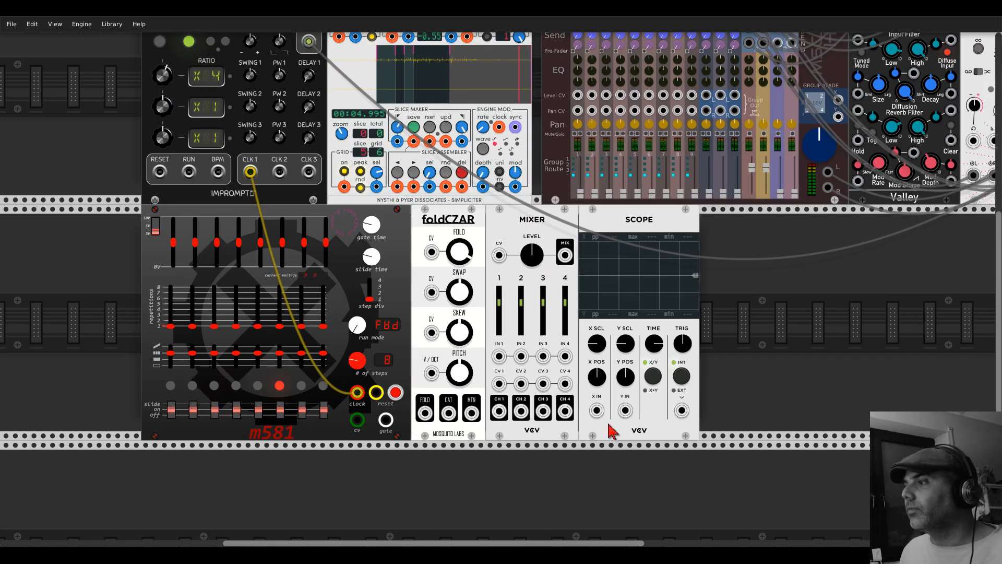
Step: Patch foldCZAR's FOLD output into the Scope's X input and mixer channel 2, adjusting the scope's time scale and raising the channel level
{"action": "left_click_drag", "start_coordinate": [597, 410], "coordinate": [428, 415]}
{"action": "left_click_drag", "start_coordinate": [653, 344], "coordinate": [465, 402]}
{"action": "scroll", "coordinate": [501, 286], "scroll_direction": "up", "scroll_amount": 5}
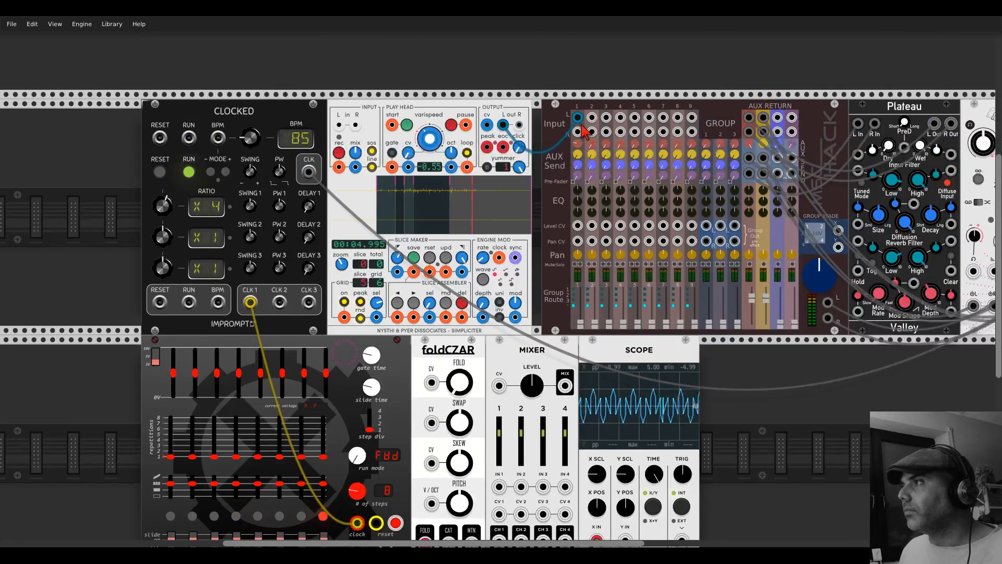
{"action": "scroll", "coordinate": [492, 297], "scroll_direction": "down", "scroll_amount": 6}
{"action": "left_click_drag", "start_coordinate": [593, 125], "coordinate": [426, 386]}
{"action": "left_click_drag", "start_coordinate": [594, 166], "coordinate": [595, 162]}
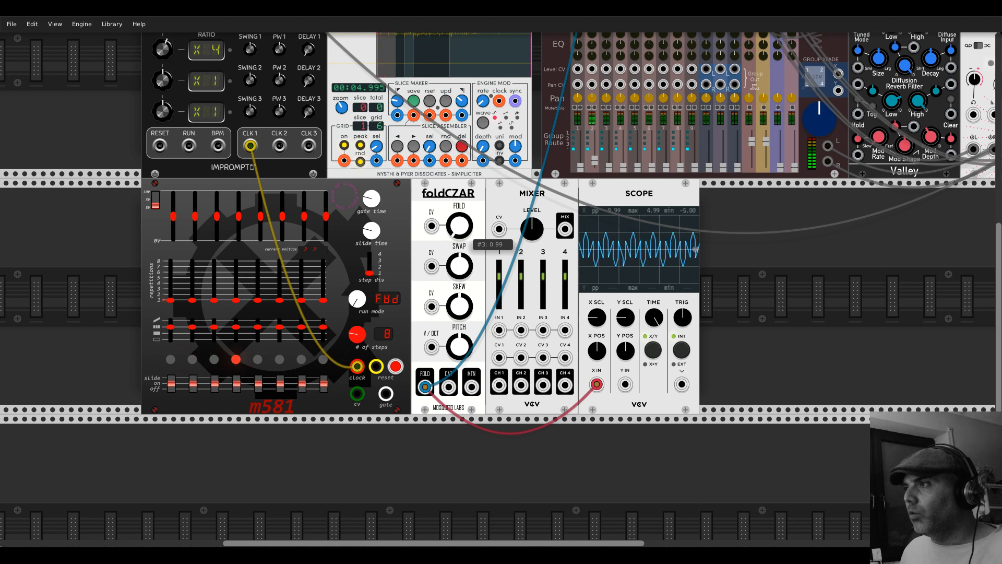
Step: Move both cables to foldCZAR's CAT output while sweeping SWAP, and to its MTN output while raising SKEW to 0.99
{"action": "scroll", "coordinate": [429, 399], "scroll_direction": "up", "scroll_amount": 2}
{"action": "left_click_drag", "start_coordinate": [425, 386], "coordinate": [453, 386]}
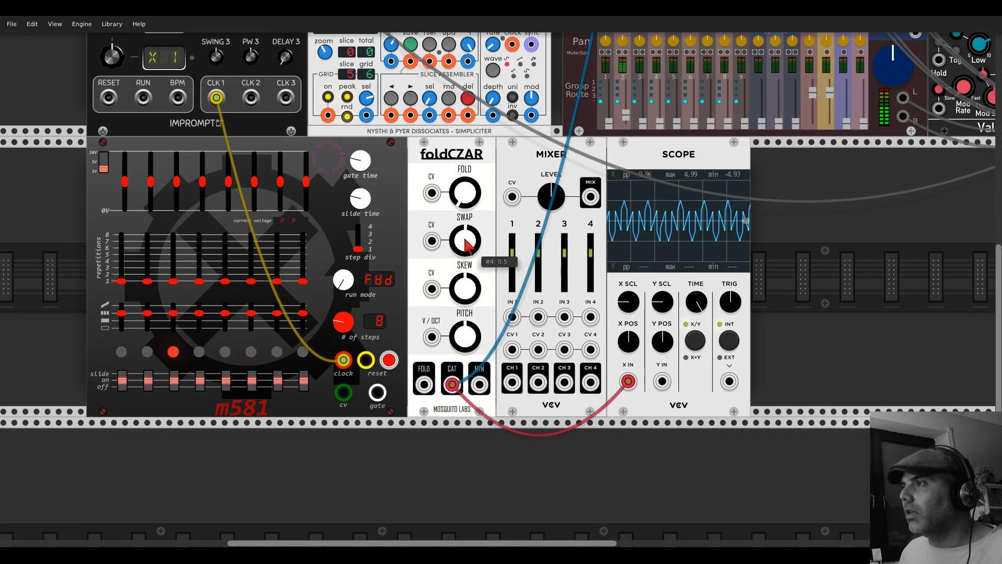
{"action": "scroll", "coordinate": [467, 246], "scroll_direction": "up", "scroll_amount": 1}
{"action": "left_click_drag", "start_coordinate": [466, 254], "coordinate": [467, 366]}
{"action": "left_click_drag", "start_coordinate": [465, 266], "coordinate": [465, 246]}
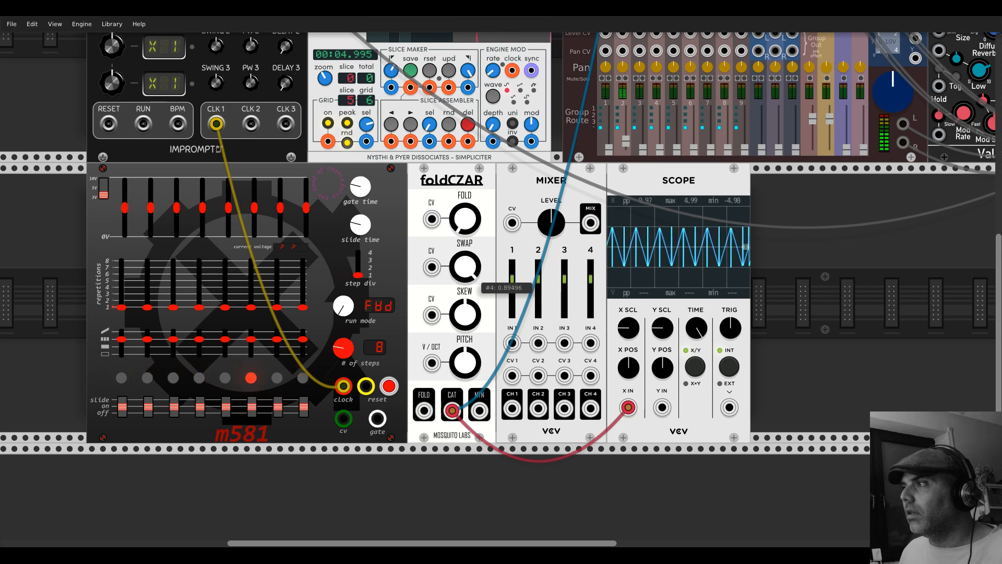
{"action": "left_click_drag", "start_coordinate": [452, 411], "coordinate": [479, 411]}
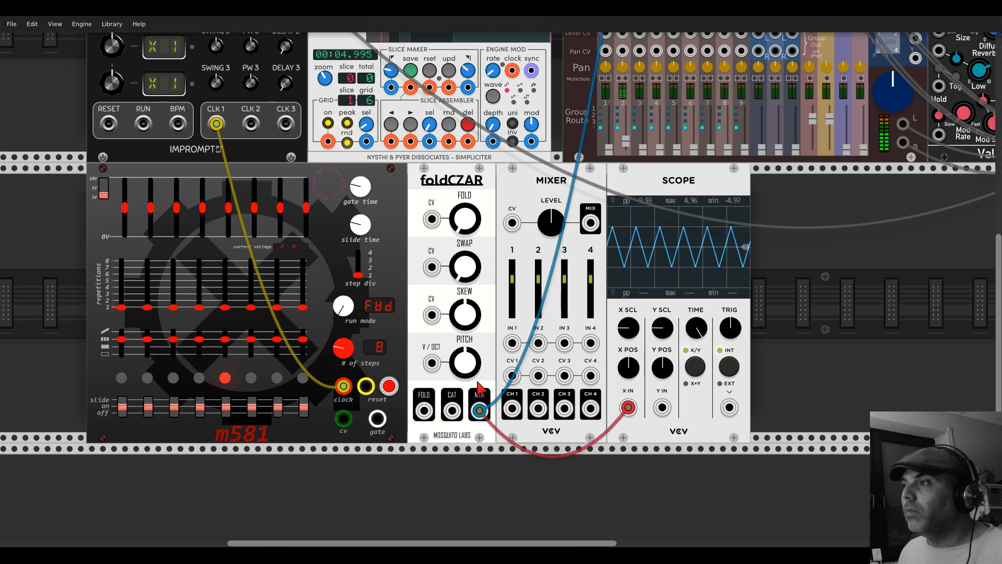
{"action": "left_click_drag", "start_coordinate": [465, 324], "coordinate": [465, 331]}
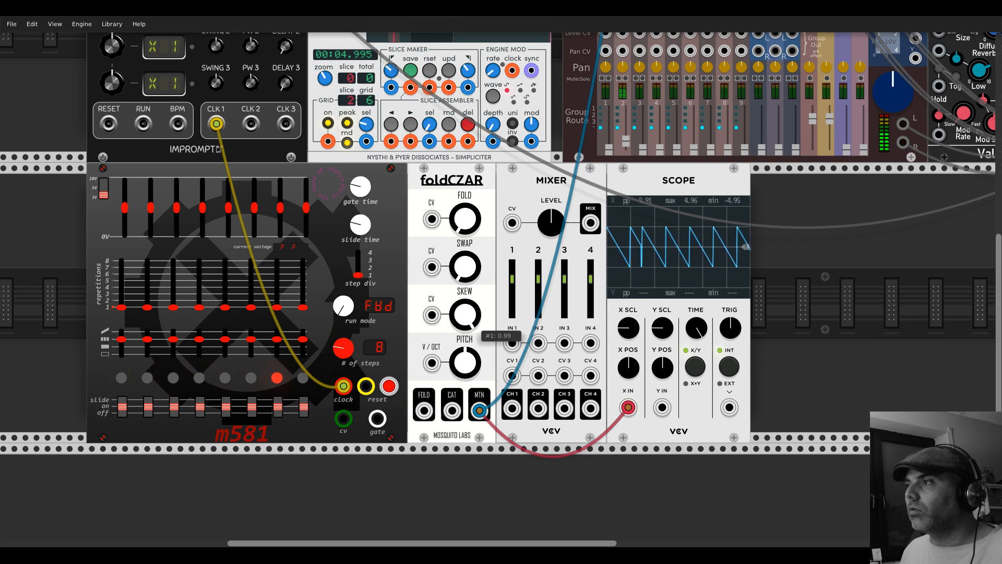
Step: Unplug both cables from foldCZAR's MTN output and shift foldCZAR, Mixer and Scope away from the m581 to open a gap
{"action": "left_click", "coordinate": [480, 410]}
{"action": "left_click", "coordinate": [479, 410]}
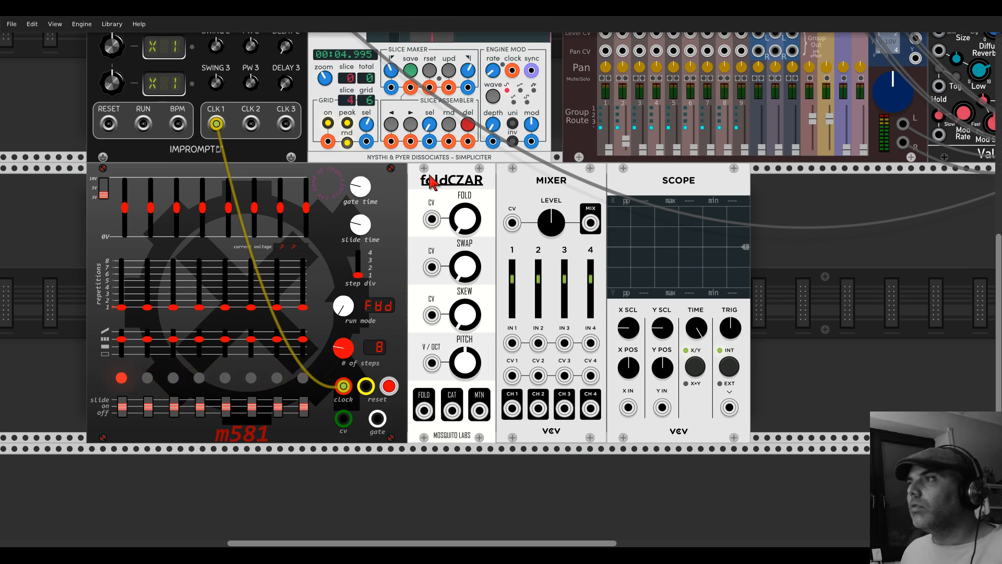
{"action": "left_click_drag", "start_coordinate": [430, 181], "coordinate": [564, 183]}
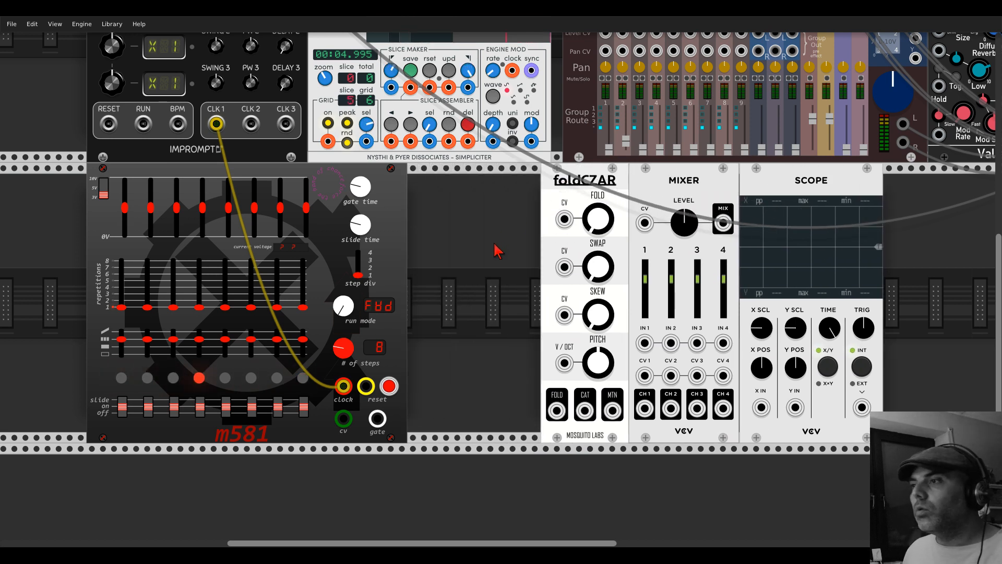
{"action": "right_click", "coordinate": [497, 251]}
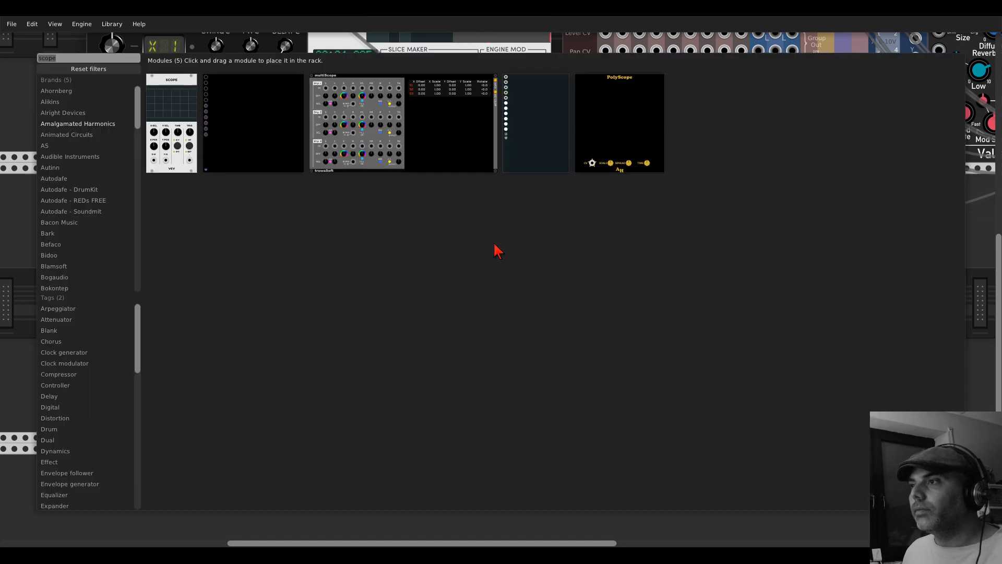
{"action": "type", "text": "vca"}
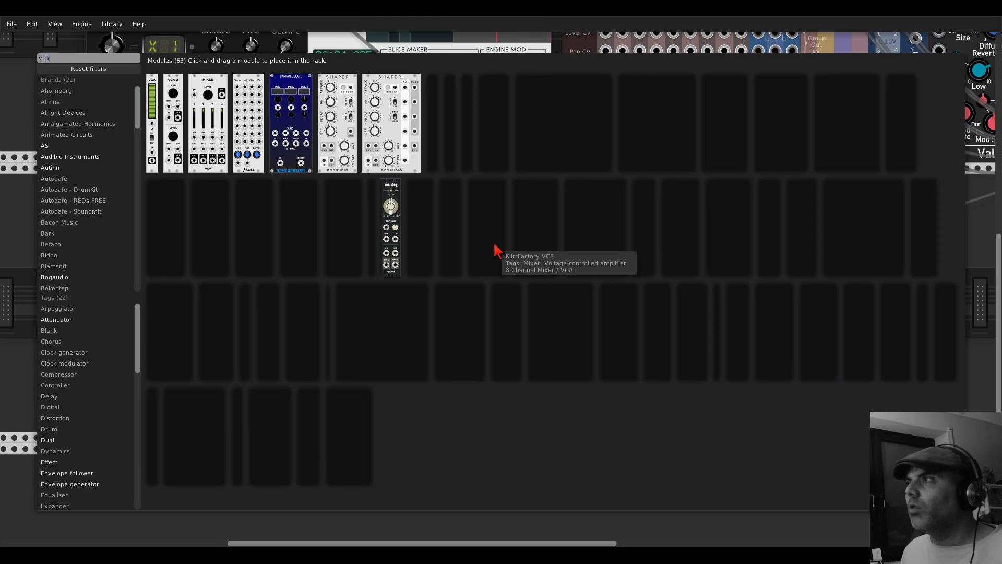
{"action": "left_click", "coordinate": [980, 205]}
{"action": "right_click", "coordinate": [446, 263]}
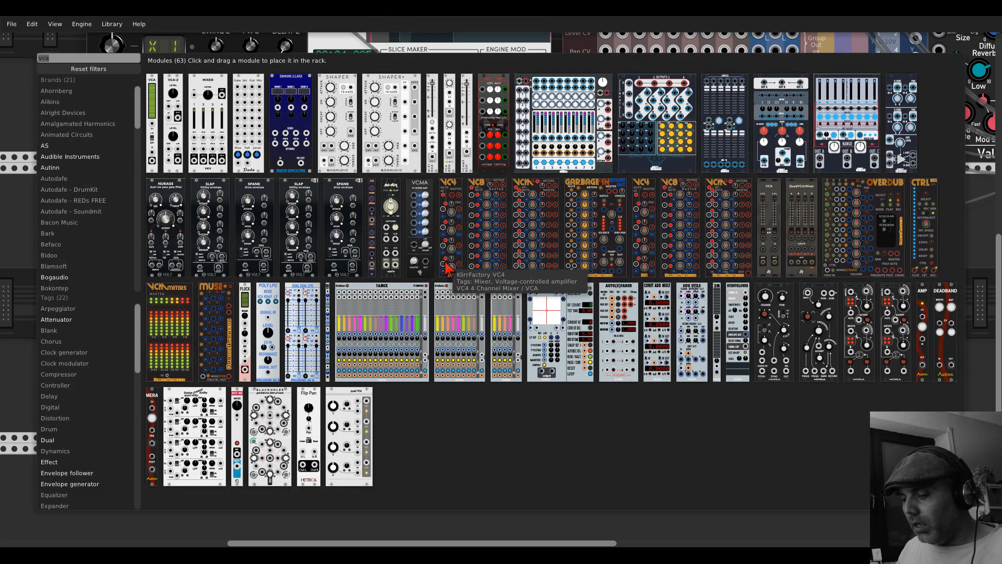
{"action": "type", "text": "quat"}
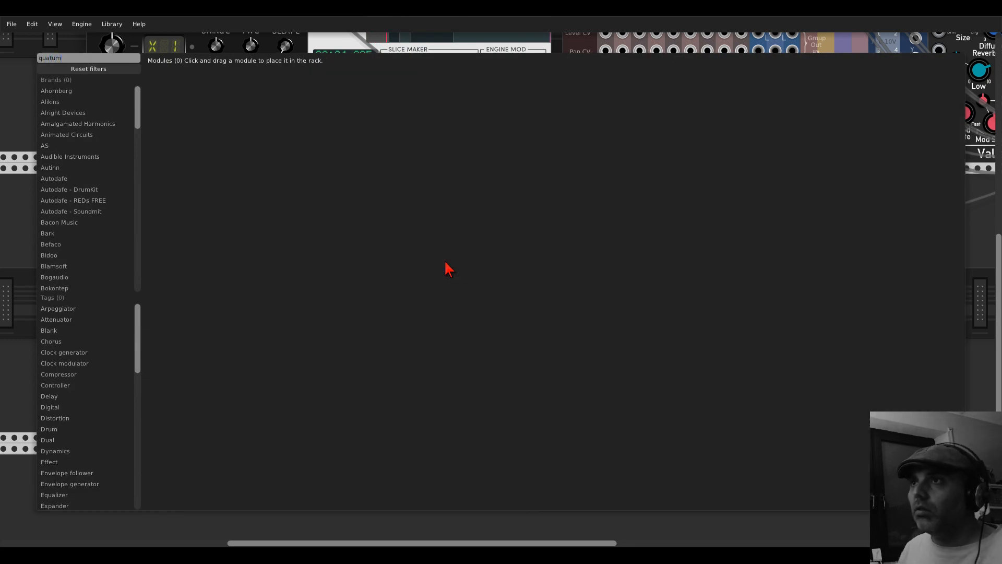
{"action": "type", "text": "um"}
{"action": "key", "text": "BackSpace"}
{"action": "key", "text": "BackSpace"}
{"action": "key", "text": "BackSpace"}
{"action": "key", "text": "BackSpace"}
{"action": "key", "text": "BackSpace"}
{"action": "key", "text": "BackSpace"}
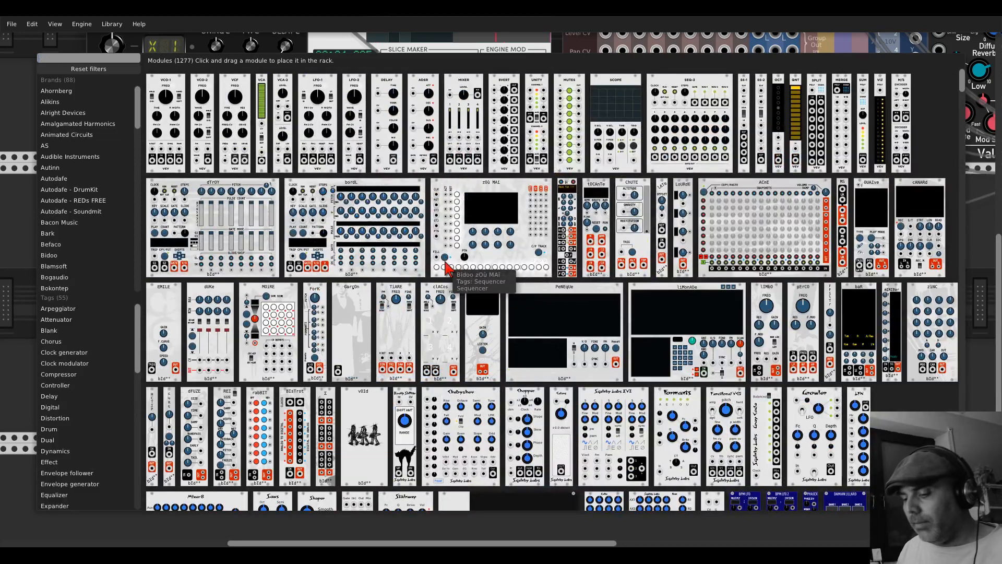
{"action": "type", "text": "erwi"}
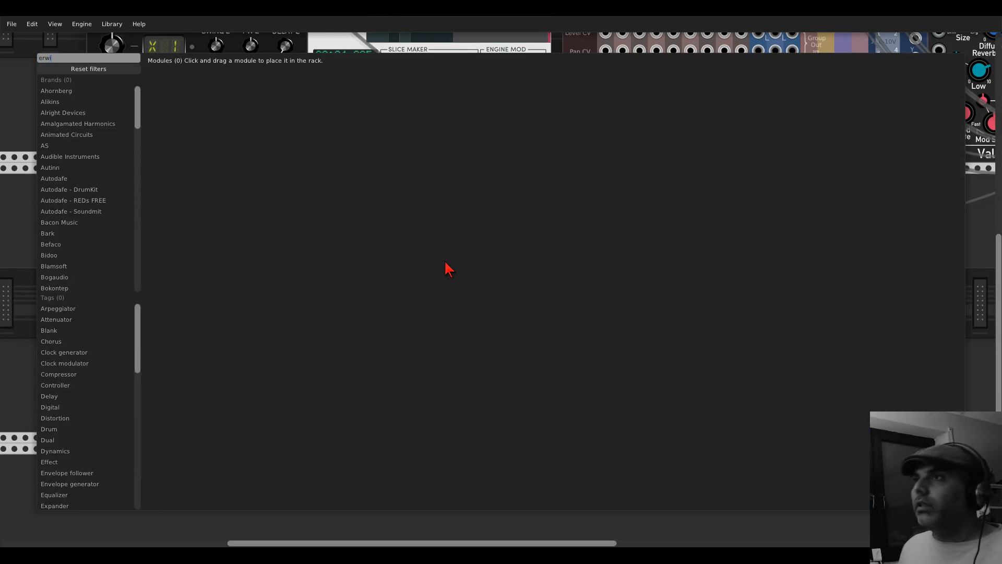
{"action": "key", "text": "BackSpace"}
{"action": "key", "text": "BackSpace"}
{"action": "key", "text": "BackSpace"}
{"action": "key", "text": "BackSpace"}
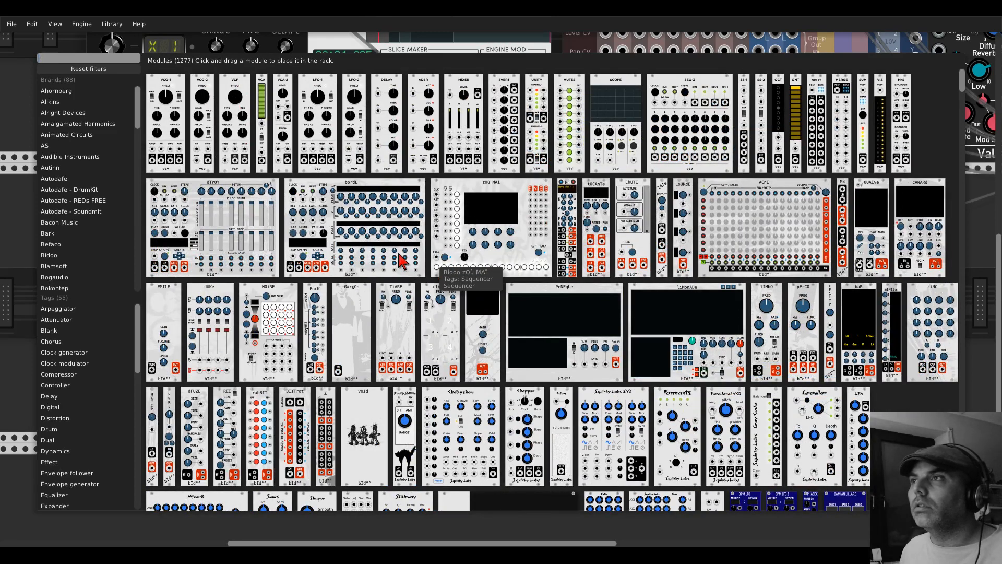
Step: Search the module library for rep and place the repelzen RE-WIN QUANTIZER directly after the m581
{"action": "type", "text": "erw"}
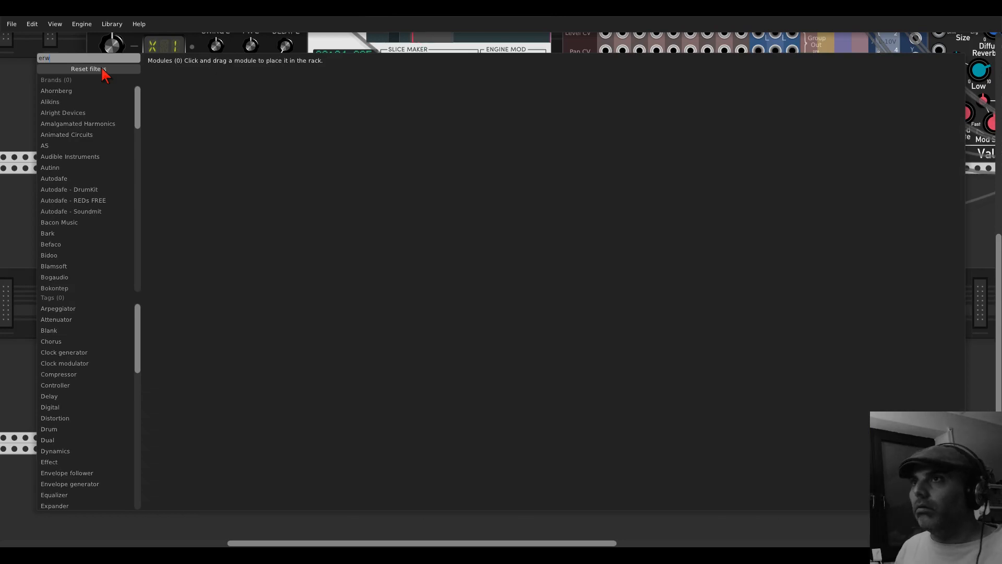
{"action": "key", "text": "BackSpace"}
{"action": "key", "text": "BackSpace"}
{"action": "type", "text": "ep"}
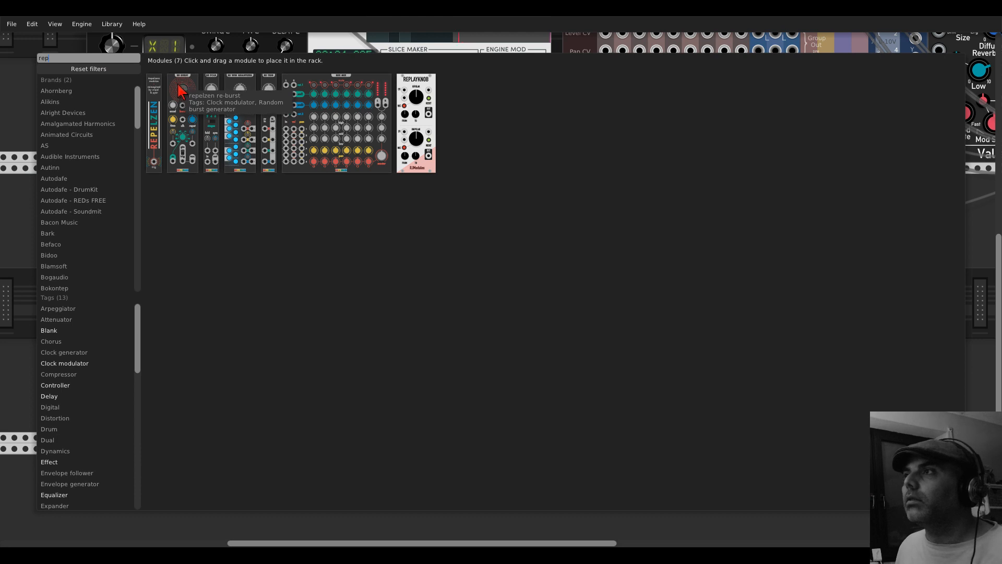
{"action": "left_click_drag", "start_coordinate": [238, 79], "coordinate": [445, 249]}
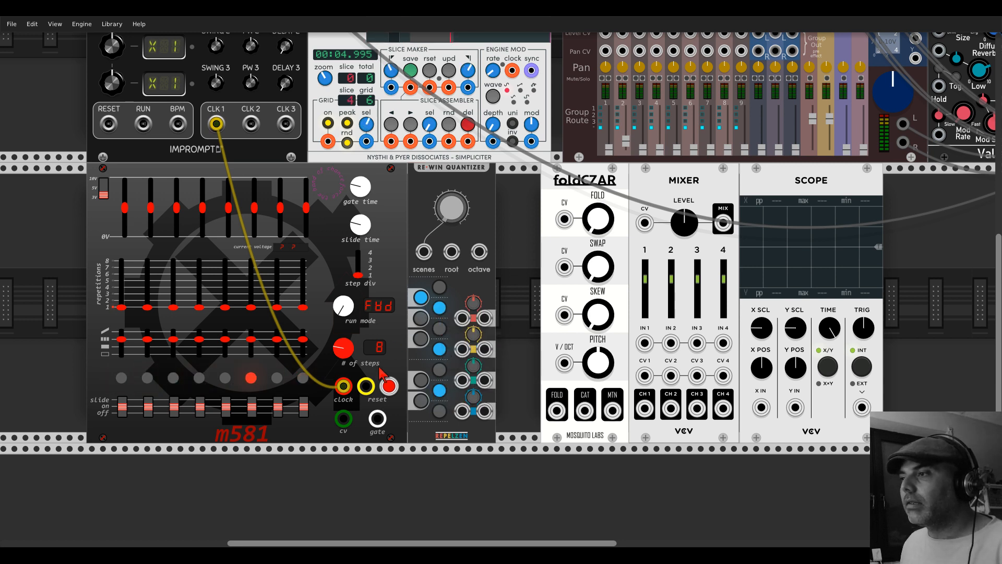
Step: Patch the m581's CV through the quantizer's first channel into foldCZAR's V/OCT, and foldCZAR's FOLD, CAT and MTN into Mixer inputs 1, 2 and 3
{"action": "left_click_drag", "start_coordinate": [345, 419], "coordinate": [564, 363]}
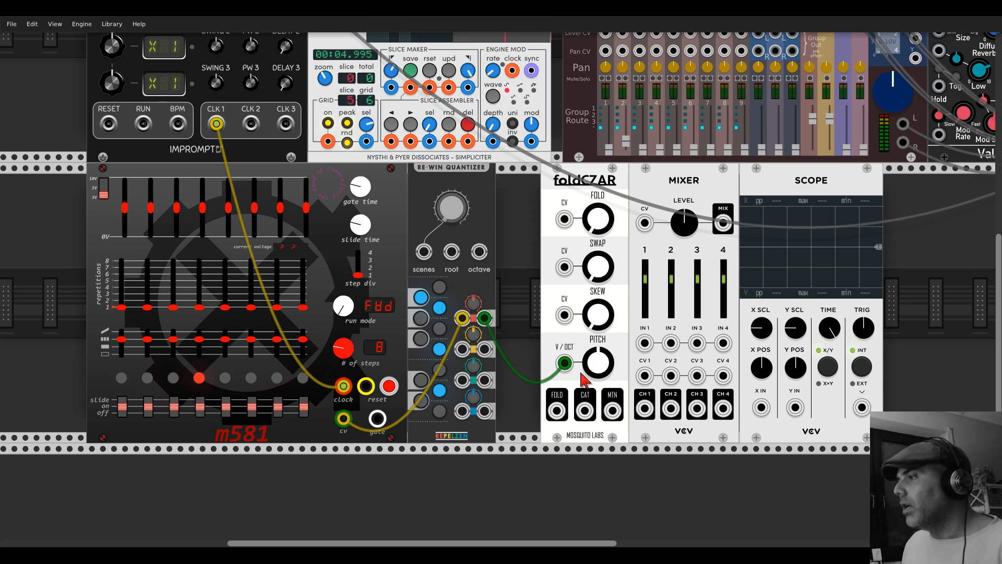
{"action": "left_click_drag", "start_coordinate": [557, 410], "coordinate": [670, 343]}
{"action": "left_click_drag", "start_coordinate": [614, 411], "coordinate": [697, 343]}
Step: Move foldCZAR and the Mixer flush against the quantizer and shift the Scope farther away to leave a gap
{"action": "left_click_drag", "start_coordinate": [624, 189], "coordinate": [567, 189]}
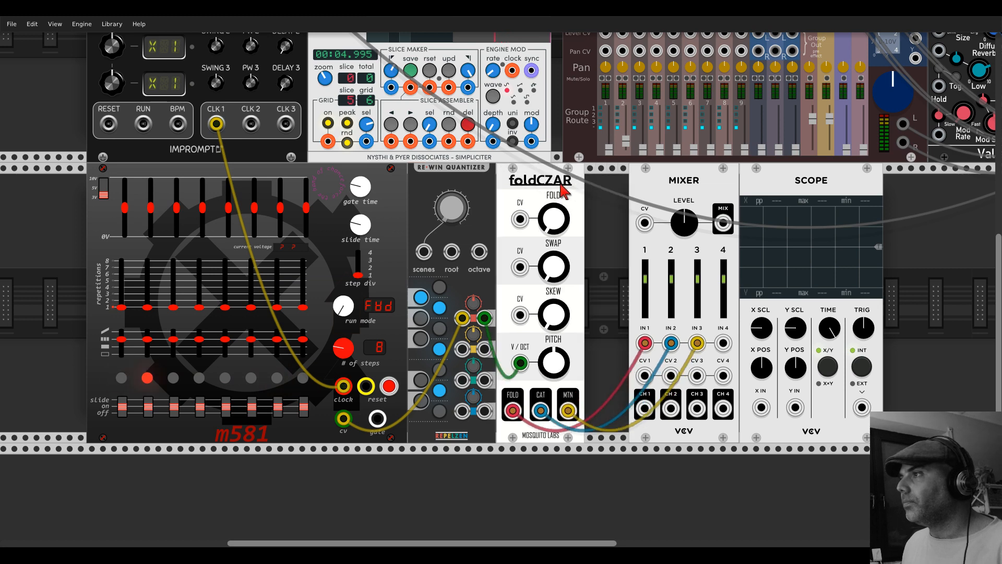
{"action": "left_click_drag", "start_coordinate": [642, 188], "coordinate": [597, 188]}
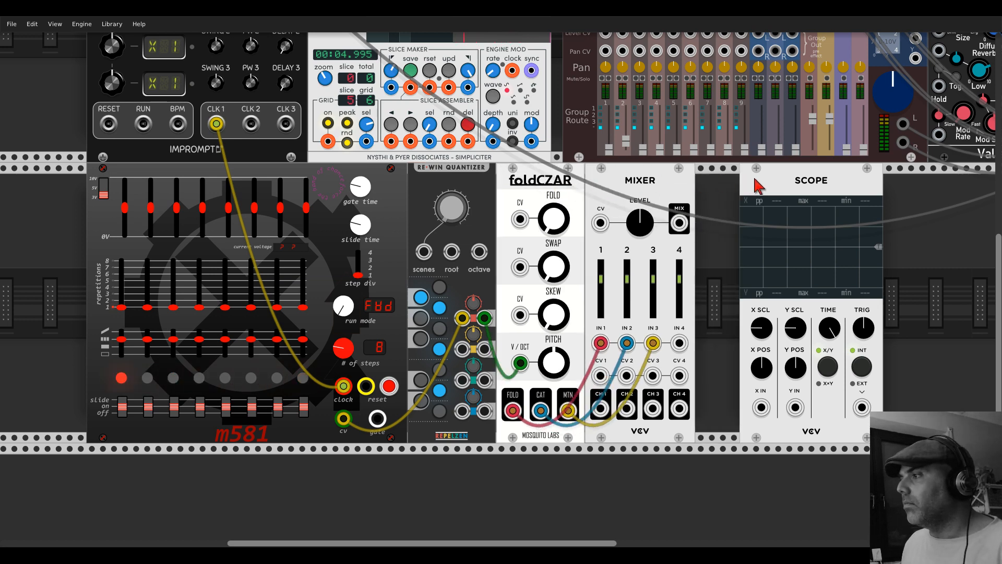
{"action": "left_click_drag", "start_coordinate": [758, 186], "coordinate": [836, 186]}
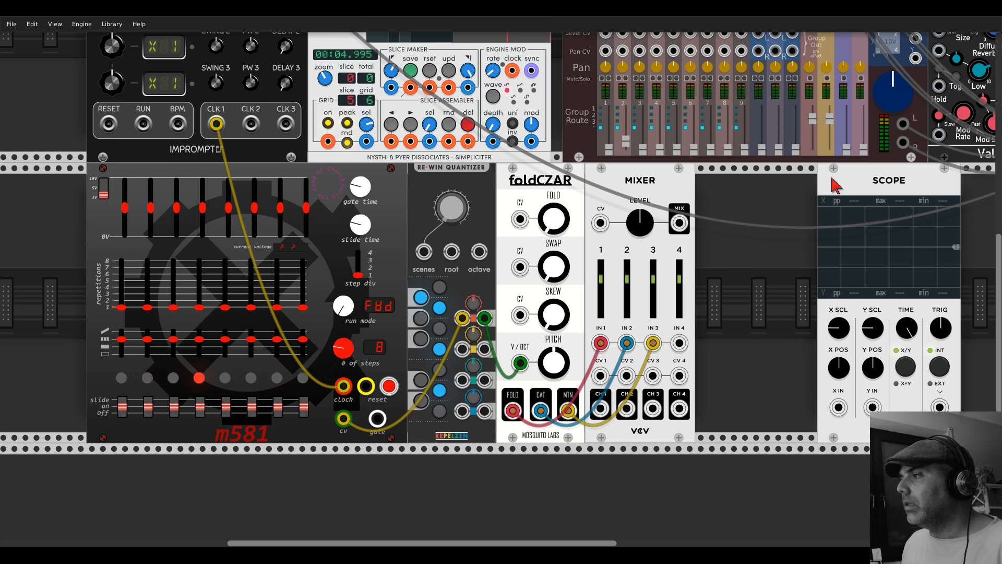
Step: Search the module library for adsr and place the Bogaudio ADSR directly after the Mixer
{"action": "right_click", "coordinate": [793, 232]}
{"action": "type", "text": "adsr"}
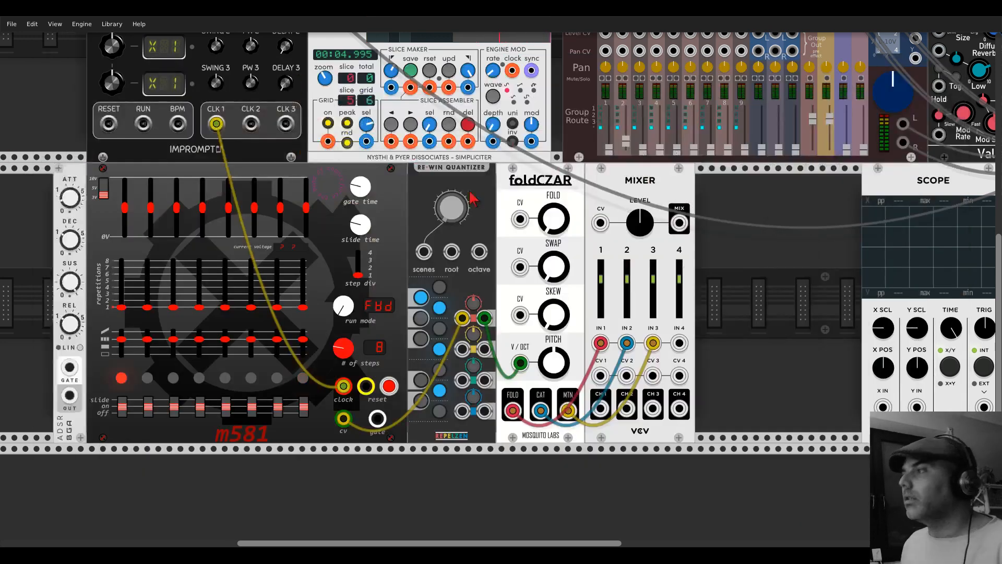
{"action": "left_click", "coordinate": [162, 124]}
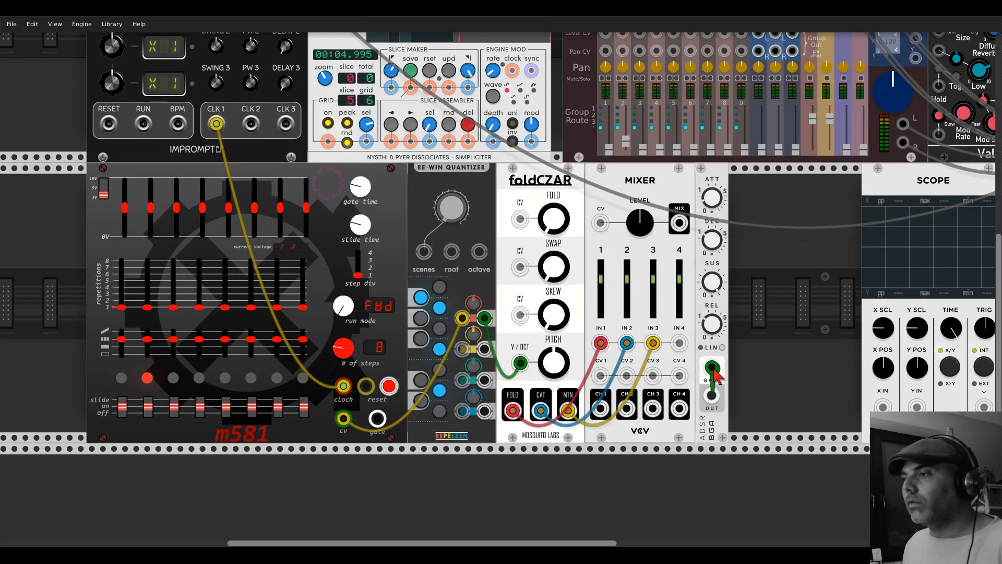
Step: Patch m581 gate to ADSR GATE, ADSR OUT to Mixer CV 1, and Mixer CH 1 to the large mixer's input 2, lowering the ADSR's sustain
{"action": "left_click_drag", "start_coordinate": [712, 367], "coordinate": [380, 419]}
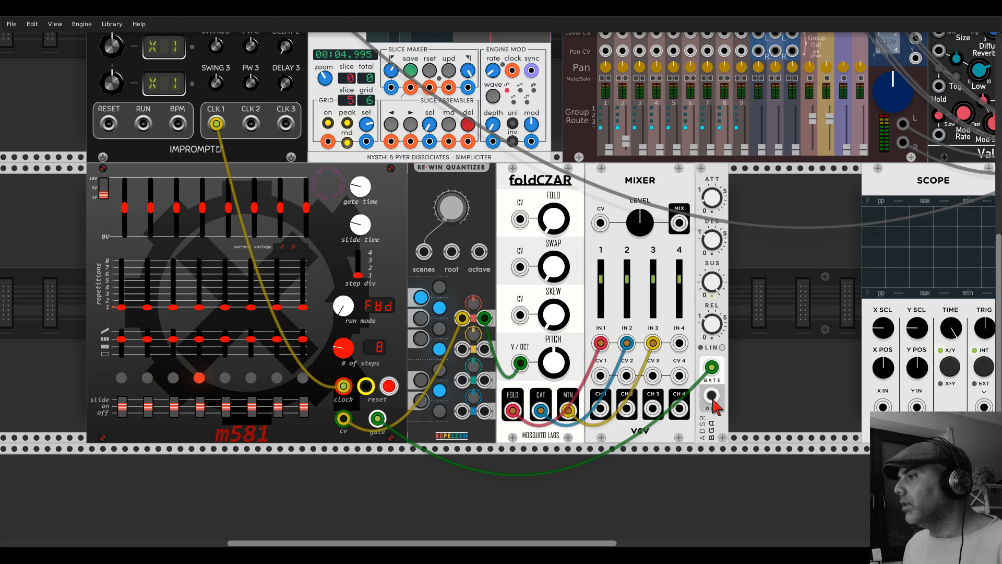
{"action": "left_click_drag", "start_coordinate": [712, 395], "coordinate": [622, 86]}
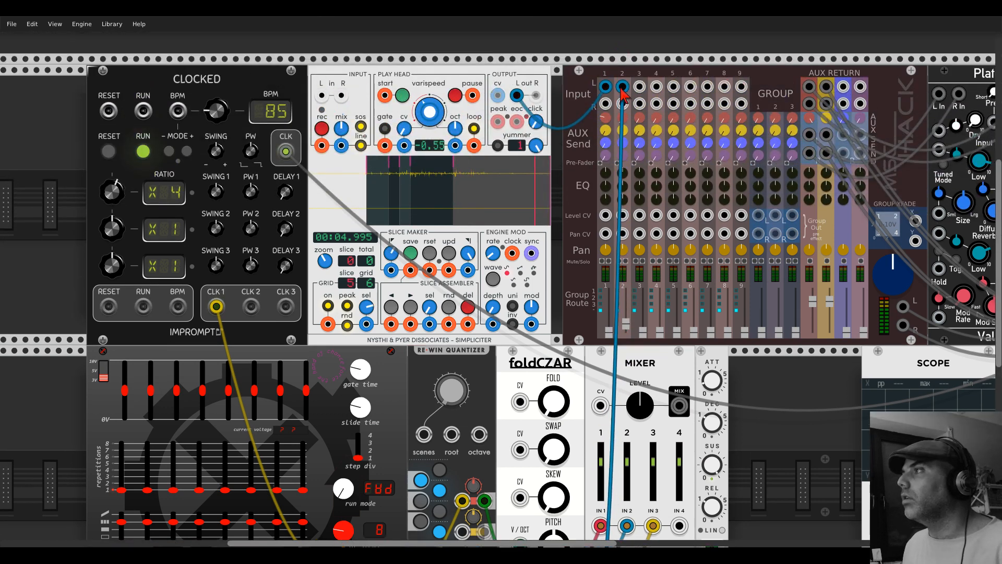
{"action": "scroll", "coordinate": [635, 262], "scroll_direction": "down", "scroll_amount": 5}
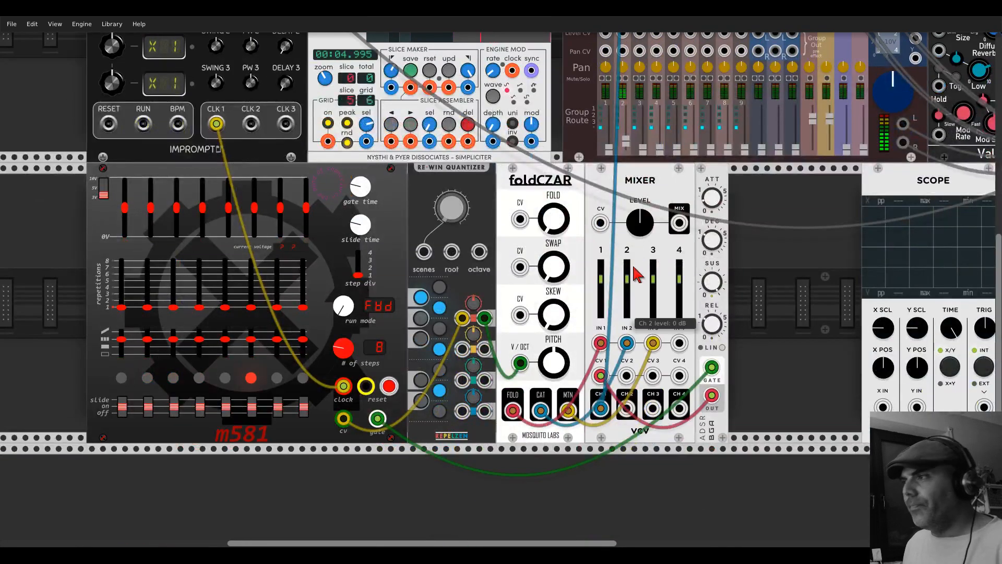
{"action": "left_click_drag", "start_coordinate": [708, 282], "coordinate": [707, 449]}
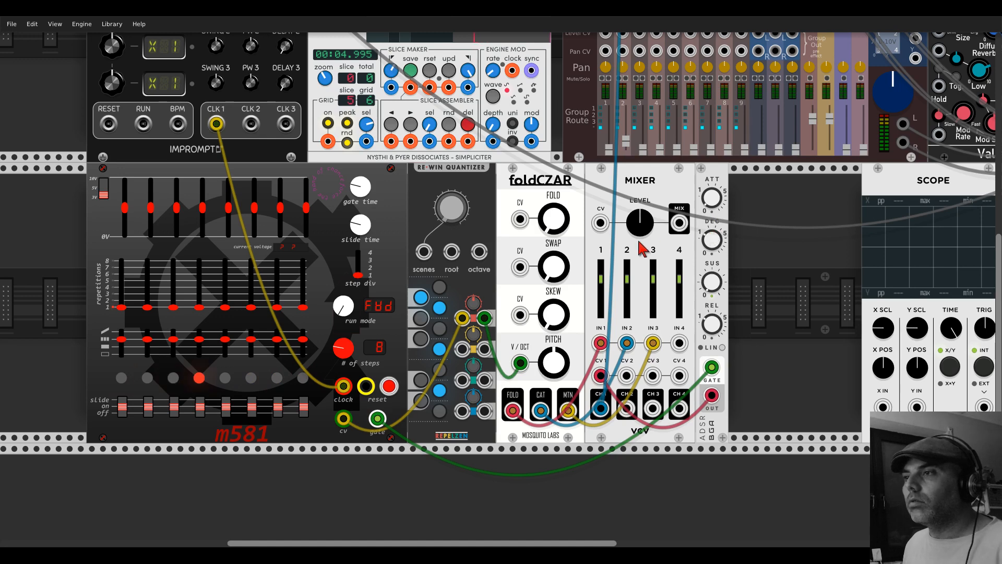
Step: Examine the m581's pitch sliders and its Force the hand of chance override options
{"action": "scroll", "coordinate": [168, 295], "scroll_direction": "left", "scroll_amount": 3}
{"action": "scroll", "coordinate": [168, 295], "scroll_direction": "left", "scroll_amount": 1}
{"action": "scroll", "coordinate": [203, 296], "scroll_direction": "up", "scroll_amount": 1}
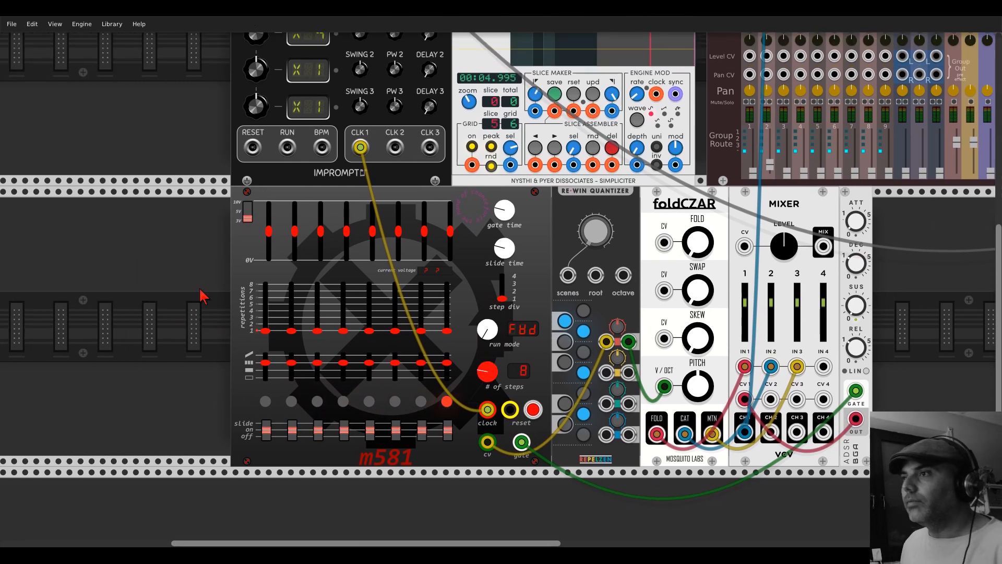
{"action": "scroll", "coordinate": [215, 305], "scroll_direction": "up", "scroll_amount": 1}
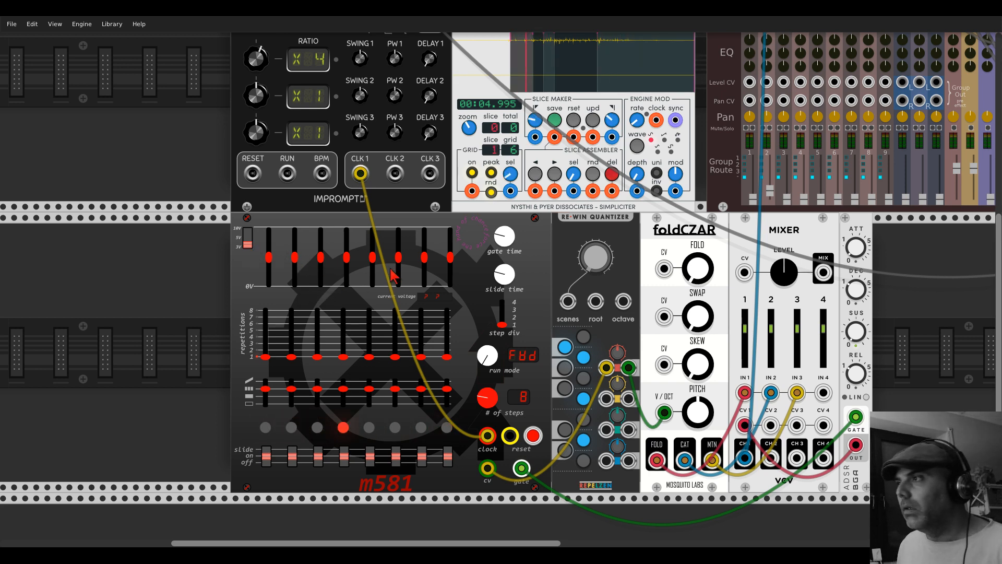
{"action": "right_click", "coordinate": [465, 278]}
{"action": "mouse_move", "coordinate": [520, 387]}
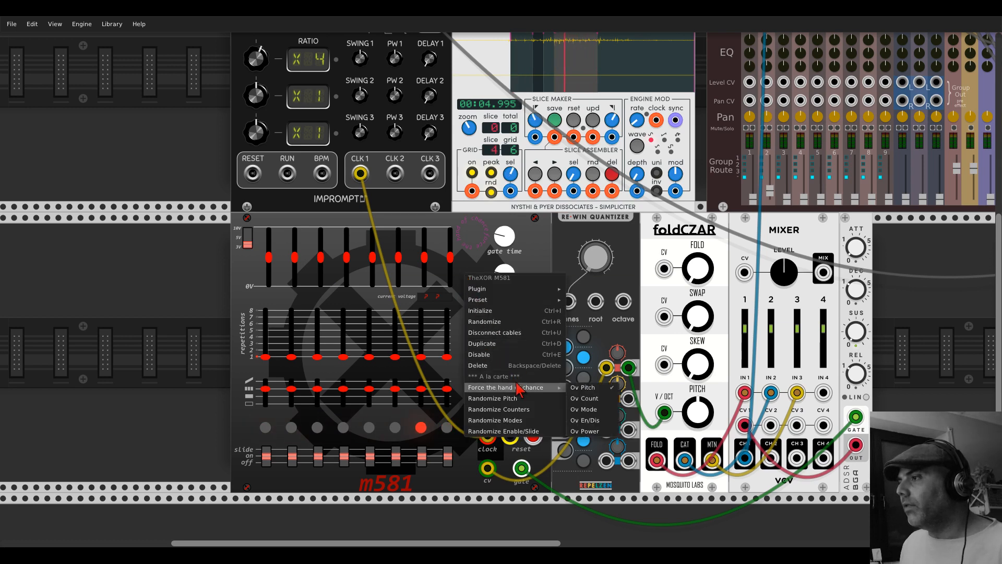
{"action": "left_click", "coordinate": [462, 260]}
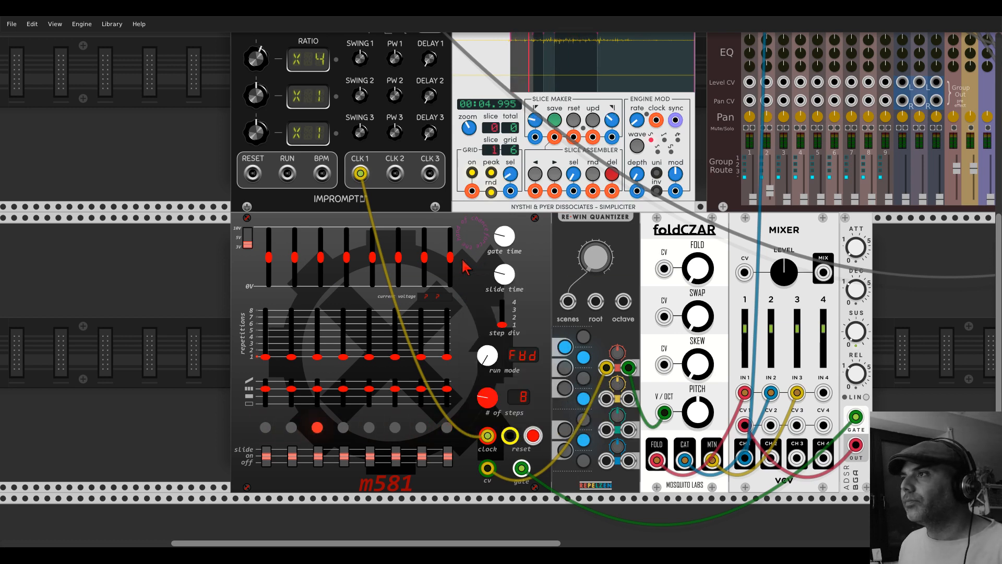
Step: Set the ratio of Clocked's second clock to /16
{"action": "scroll", "coordinate": [291, 96], "scroll_direction": "up", "scroll_amount": 1}
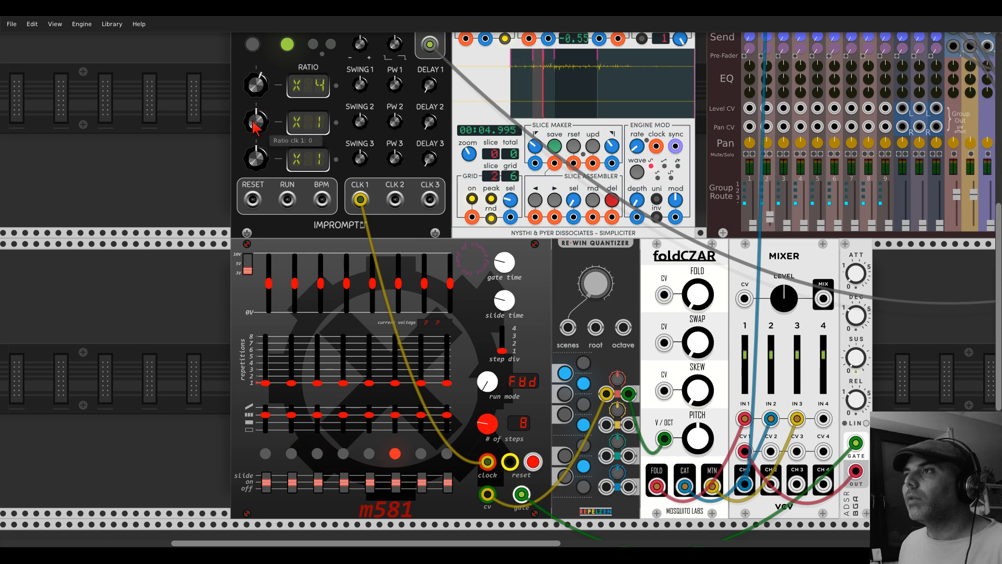
{"action": "left_click_drag", "start_coordinate": [260, 125], "coordinate": [260, 164]}
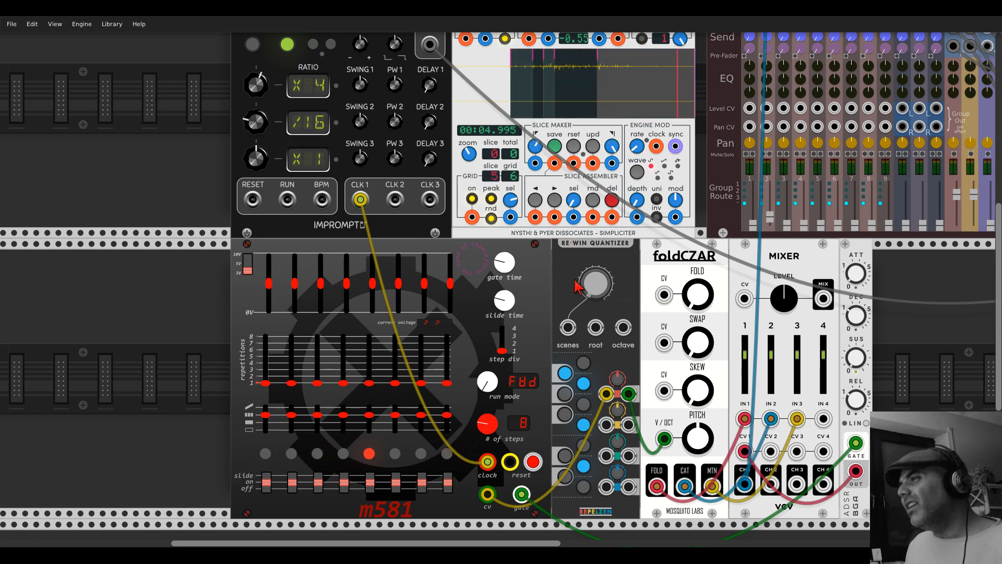
Step: Search the library for vca, insert the VCV VCA between the m581 and the quantizer, and close the gaps between the following modules
{"action": "left_click_drag", "start_coordinate": [574, 269], "coordinate": [651, 268]}
{"action": "right_click", "coordinate": [611, 284]}
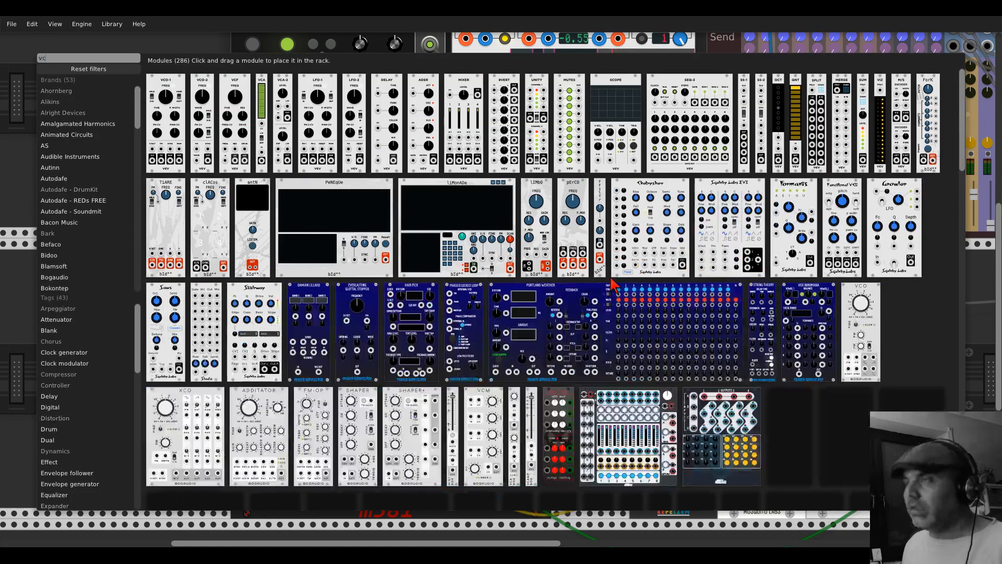
{"action": "type", "text": "vca"}
{"action": "left_click", "coordinate": [152, 123]}
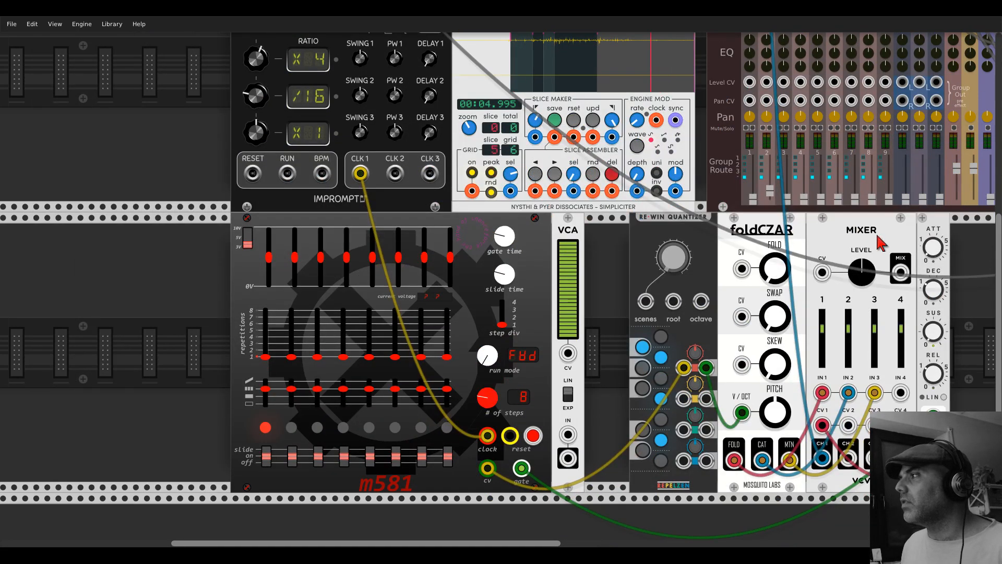
{"action": "left_click_drag", "start_coordinate": [920, 227], "coordinate": [887, 229]}
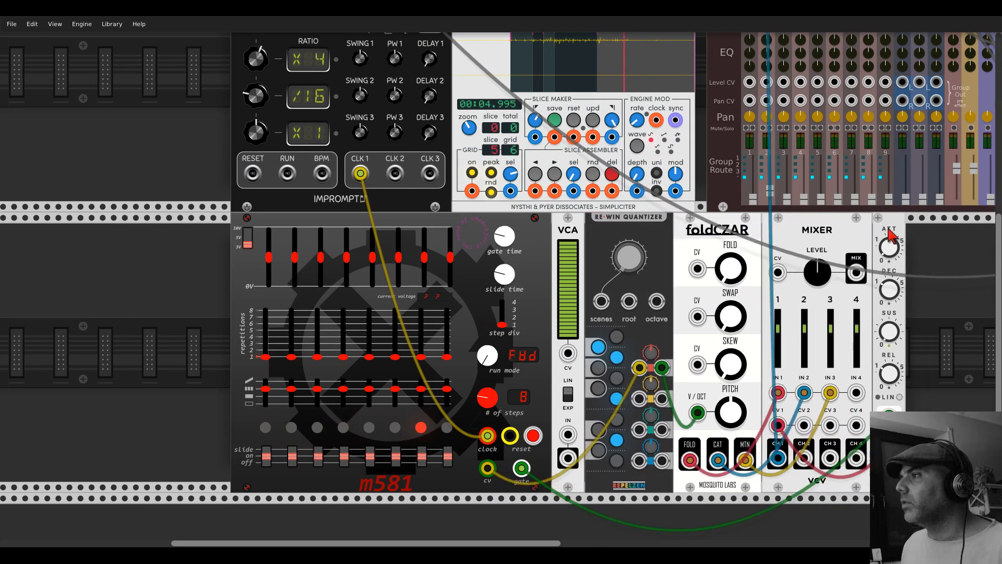
Step: Route the m581's CV through the VCA into the quantizer and lower the VCA level to about 49%
{"action": "mouse_move", "coordinate": [639, 367]}
{"action": "left_mouse_down"}
{"action": "mouse_move", "coordinate": [568, 435]}
{"action": "mouse_move", "coordinate": [608, 410]}
{"action": "mouse_move", "coordinate": [640, 368]}
{"action": "left_mouse_up"}
{"action": "left_click_drag", "start_coordinate": [574, 256], "coordinate": [574, 306]}
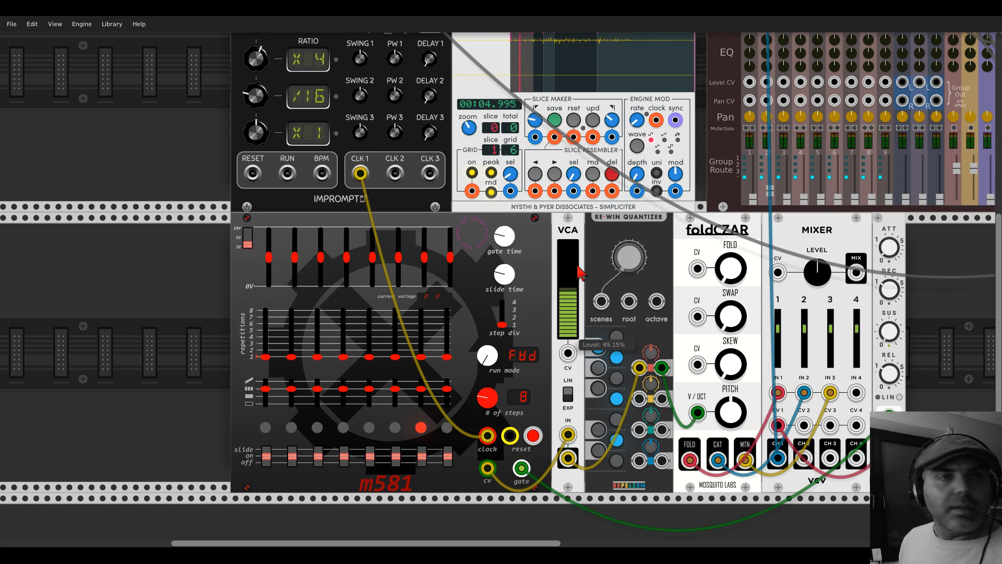
Step: Patch Clocked's CLK 2 output into the m581's Force the hand of chance input, checking which override is enabled
{"action": "scroll", "coordinate": [564, 58], "scroll_direction": "up", "scroll_amount": 3}
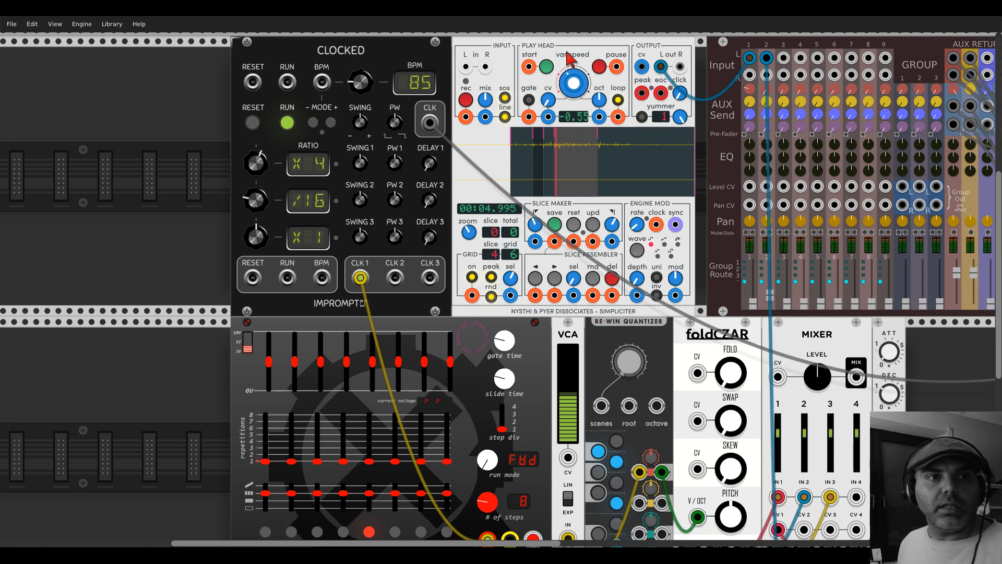
{"action": "scroll", "coordinate": [520, 367], "scroll_direction": "down", "scroll_amount": 5}
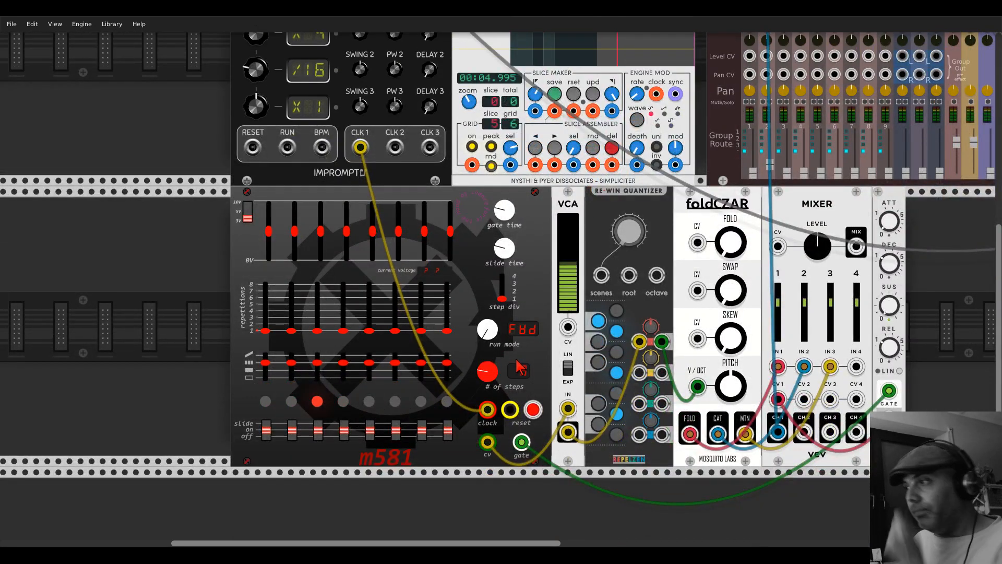
{"action": "scroll", "coordinate": [520, 367], "scroll_direction": "up", "scroll_amount": 3}
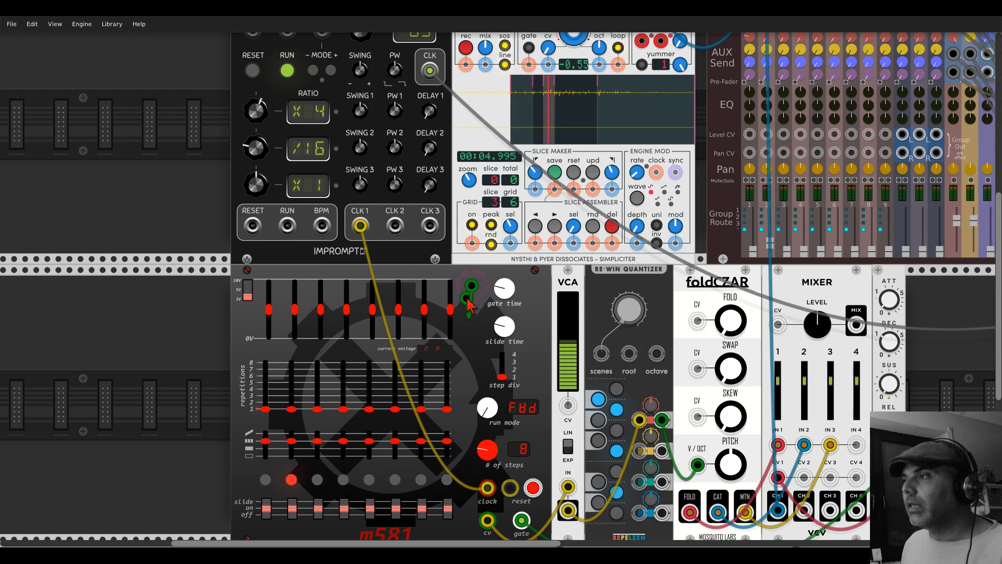
{"action": "scroll", "coordinate": [475, 293], "scroll_direction": "up", "scroll_amount": 5}
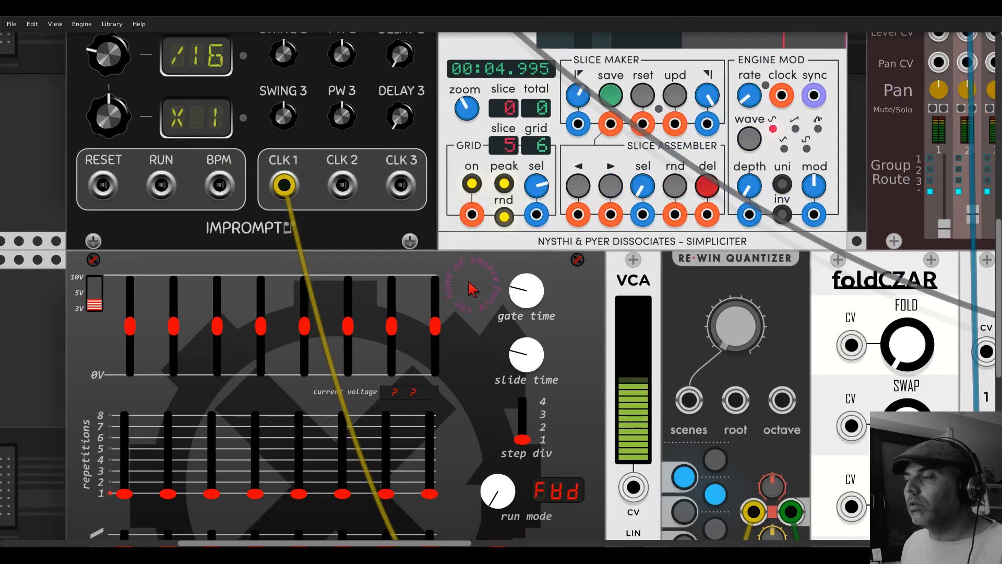
{"action": "right_click", "coordinate": [470, 345]}
{"action": "mouse_move", "coordinate": [526, 458]}
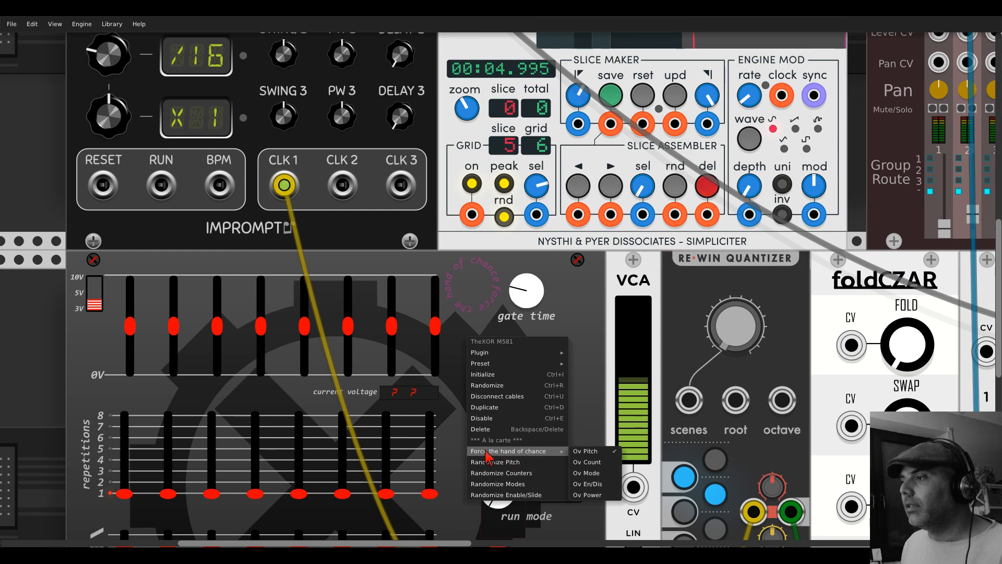
{"action": "left_click", "coordinate": [571, 292]}
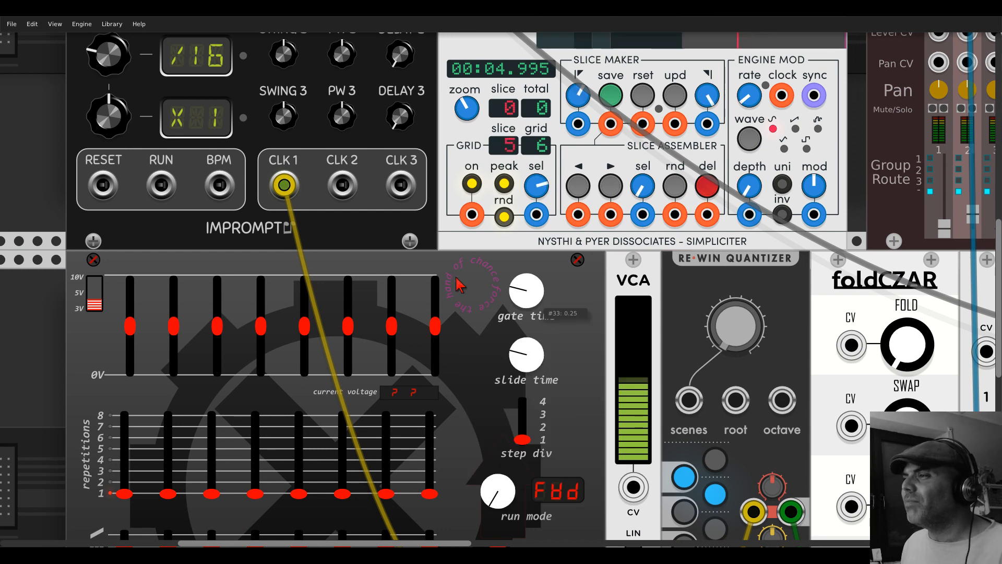
{"action": "left_click_drag", "start_coordinate": [471, 285], "coordinate": [342, 185]}
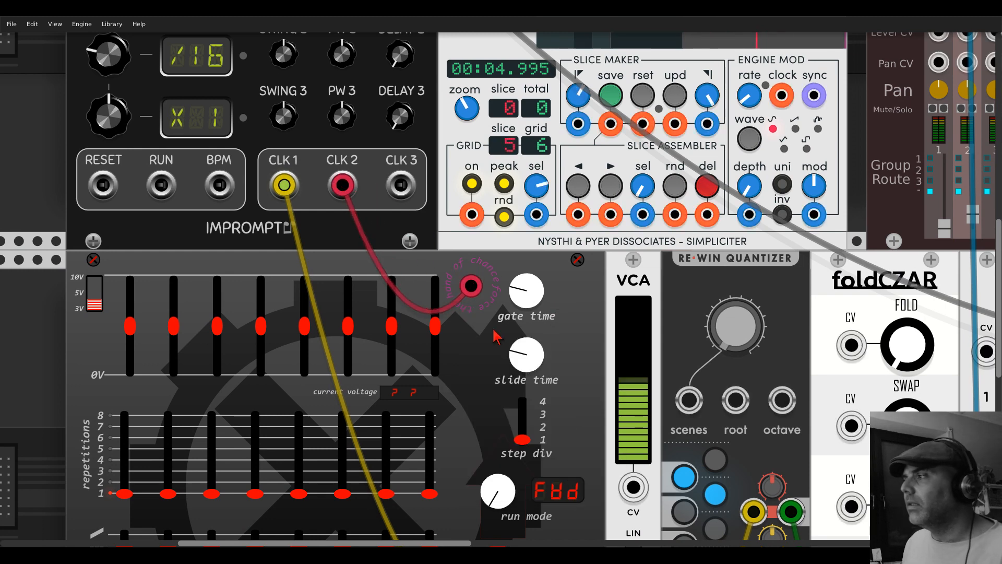
Step: Turn the m581's gate time down to its minimum
{"action": "scroll", "coordinate": [494, 329], "scroll_direction": "down", "scroll_amount": 3}
{"action": "left_click_drag", "start_coordinate": [551, 380], "coordinate": [515, 289]}
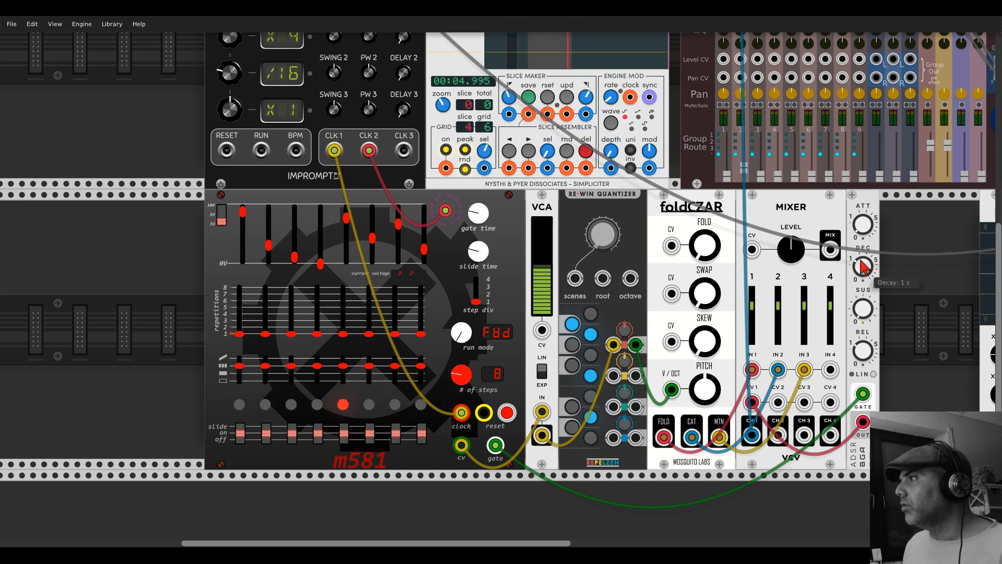
{"action": "scroll", "coordinate": [741, 186], "scroll_direction": "up", "scroll_amount": 5}
{"action": "scroll", "coordinate": [741, 185], "scroll_direction": "down", "scroll_amount": 5}
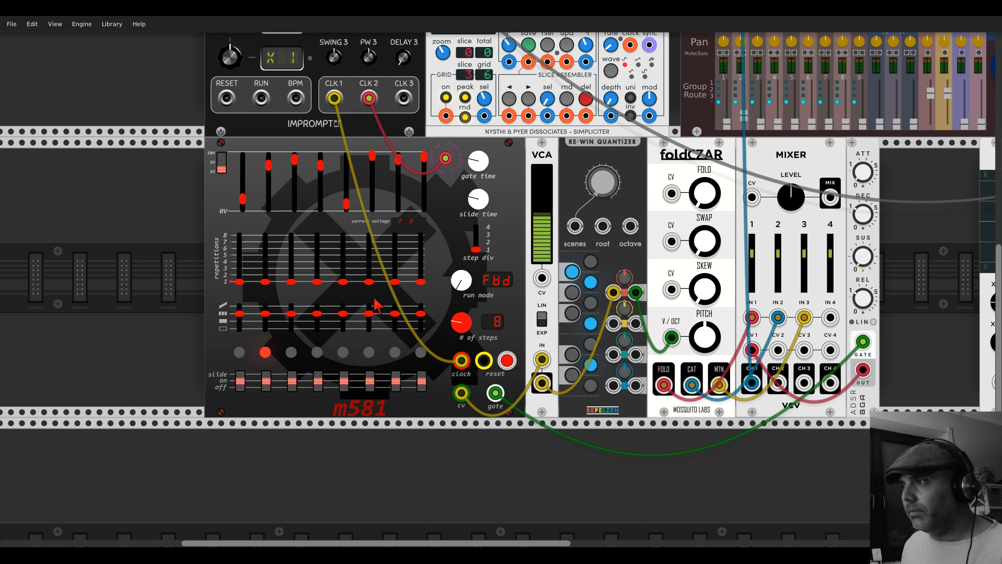
{"action": "left_click_drag", "start_coordinate": [474, 165], "coordinate": [474, 245]}
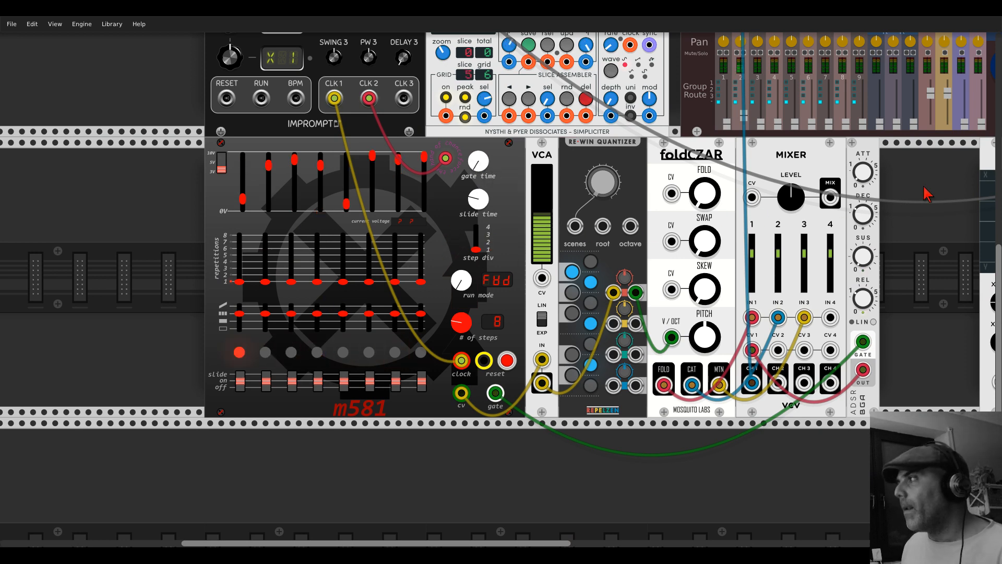
Step: Shorten the Bogaudio envelope's decay to about 0.44 s, adjust its release, and set the m581's number of steps to 10
{"action": "scroll", "coordinate": [712, 222], "scroll_direction": "right", "scroll_amount": 5}
{"action": "left_click_drag", "start_coordinate": [699, 313], "coordinate": [699, 321]}
{"action": "left_click_drag", "start_coordinate": [698, 228], "coordinate": [698, 233]}
{"action": "mouse_move", "coordinate": [544, 216]}
{"action": "left_mouse_down"}
{"action": "mouse_move", "coordinate": [544, 180]}
{"action": "mouse_move", "coordinate": [544, 230]}
{"action": "mouse_move", "coordinate": [549, 198]}
{"action": "left_mouse_up"}
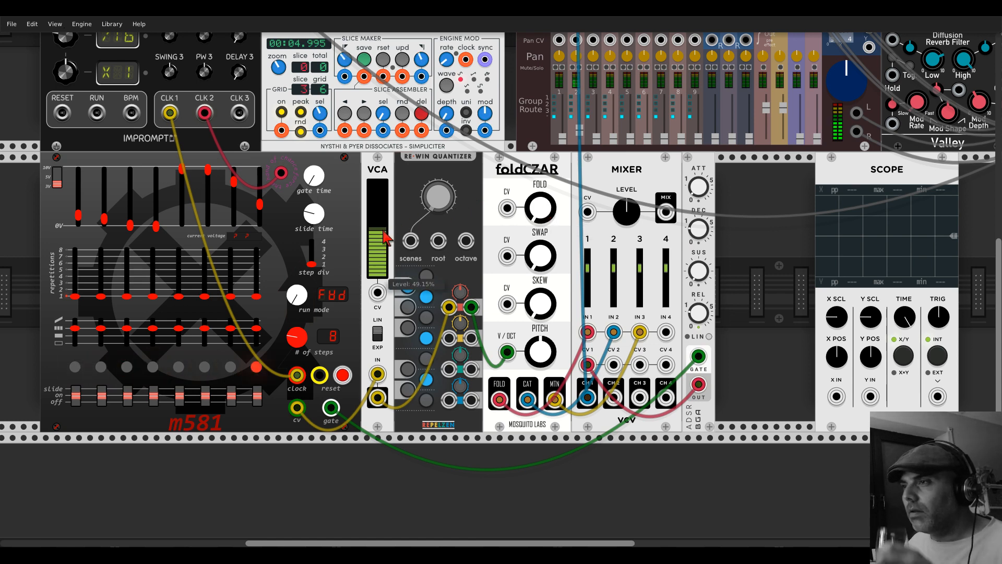
{"action": "left_click_drag", "start_coordinate": [387, 238], "coordinate": [387, 241]}
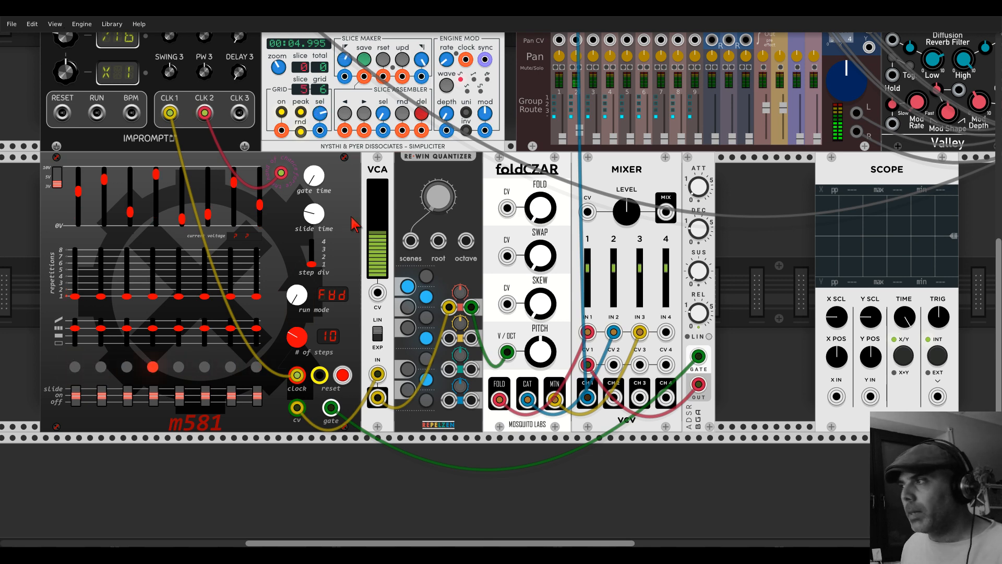
{"action": "mouse_move", "coordinate": [703, 234]}
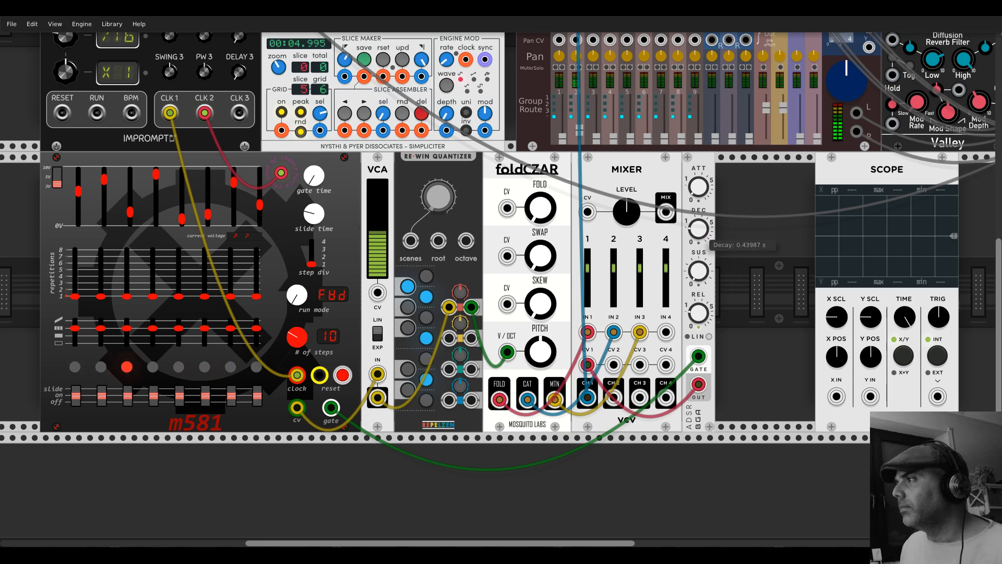
{"action": "left_click_drag", "start_coordinate": [700, 306], "coordinate": [700, 295]}
Step: Search the library for adsr and place the VCV ADSR in the gap beside the Bogaudio envelope
{"action": "right_click", "coordinate": [751, 283]}
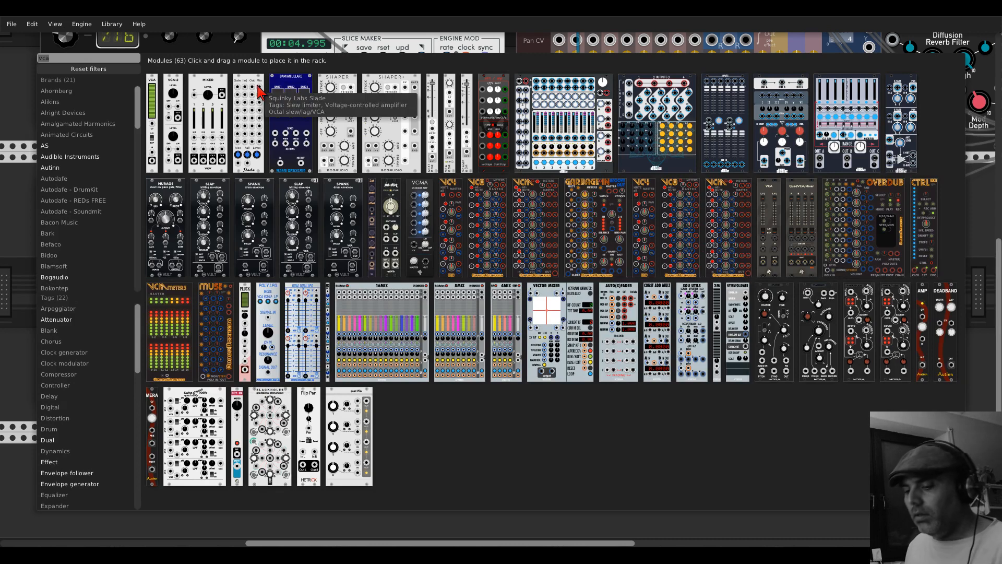
{"action": "type", "text": "adsr"}
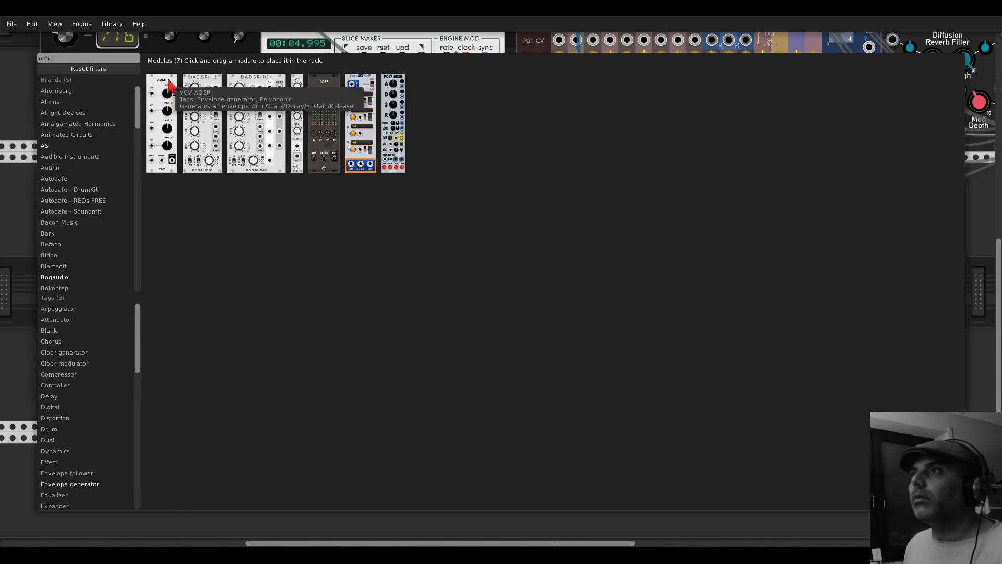
{"action": "left_click", "coordinate": [168, 86]}
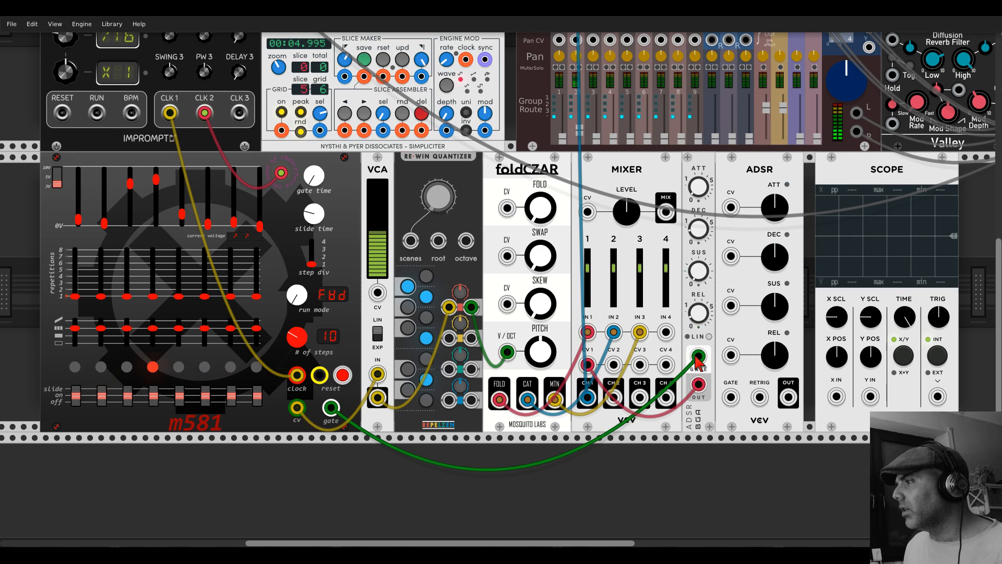
Step: Replace the Bogaudio envelope with the VCV ADSR, transferring its gate and output cables and closing the gap beside the mixer
{"action": "left_click_drag", "start_coordinate": [698, 358], "coordinate": [788, 397]}
{"action": "right_click", "coordinate": [694, 168]}
{"action": "left_click", "coordinate": [707, 260]}
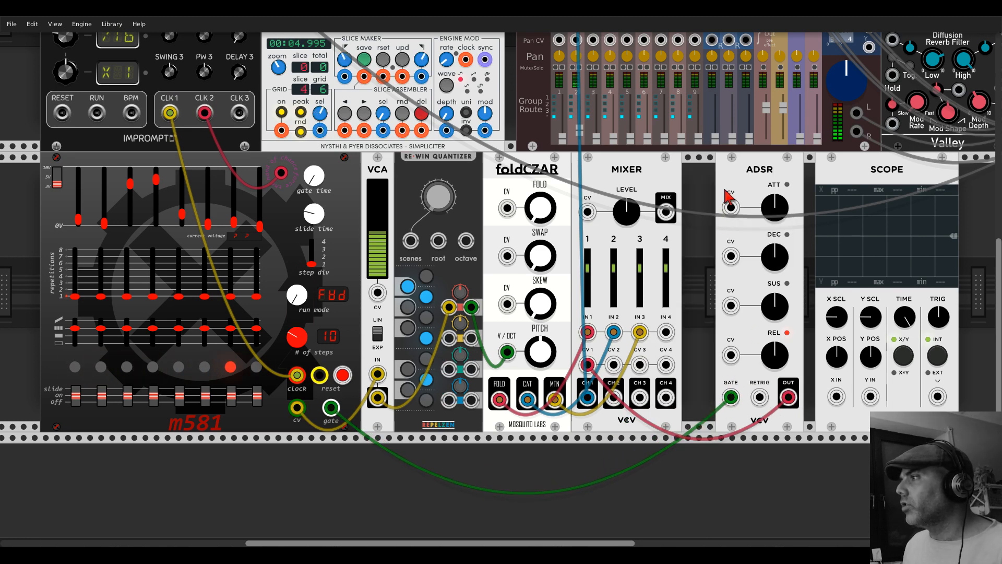
{"action": "left_click_drag", "start_coordinate": [729, 168], "coordinate": [696, 168]}
Step: Set the ADSR to minimum attack, a shorter decay, 0% sustain and a release of about 18 ms
{"action": "left_click_drag", "start_coordinate": [744, 211], "coordinate": [745, 224]}
{"action": "left_click_drag", "start_coordinate": [744, 311], "coordinate": [745, 360]}
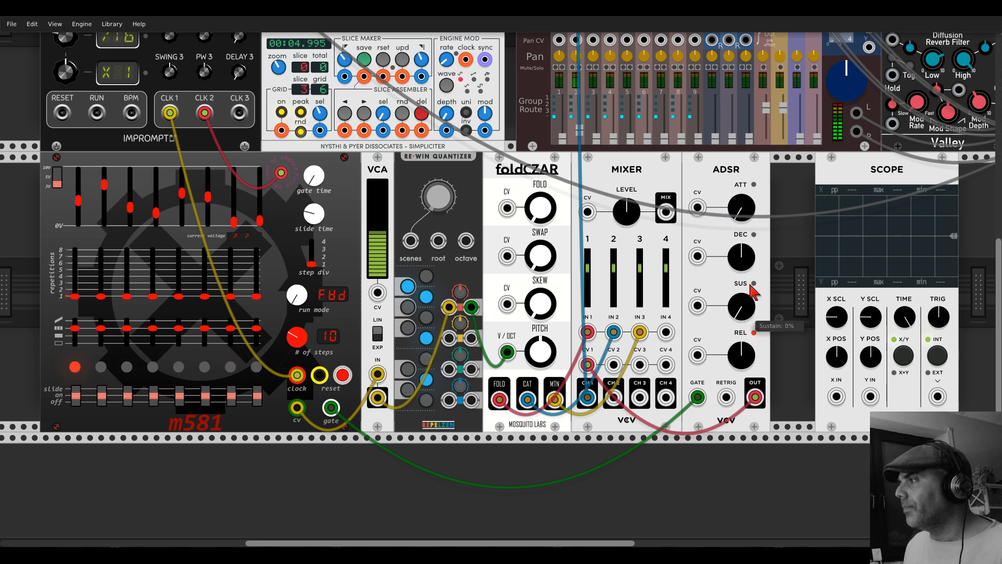
{"action": "left_click_drag", "start_coordinate": [745, 250], "coordinate": [745, 277]}
{"action": "left_click_drag", "start_coordinate": [740, 368], "coordinate": [740, 372]}
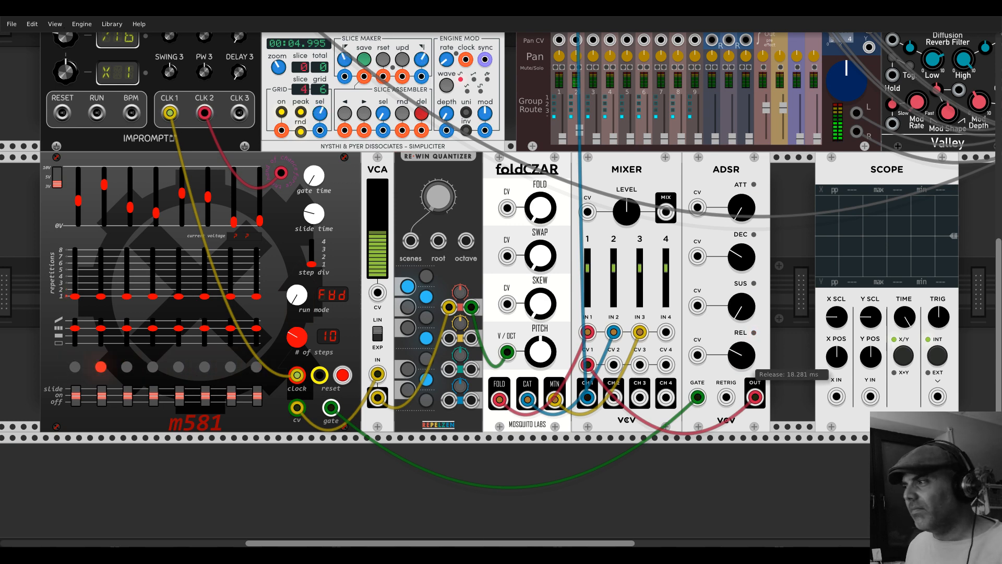
Step: Search the library for sample, add the Bogaudio S&H next to the ADSR, and set its normal range to 0V-3V
{"action": "right_click", "coordinate": [783, 286]}
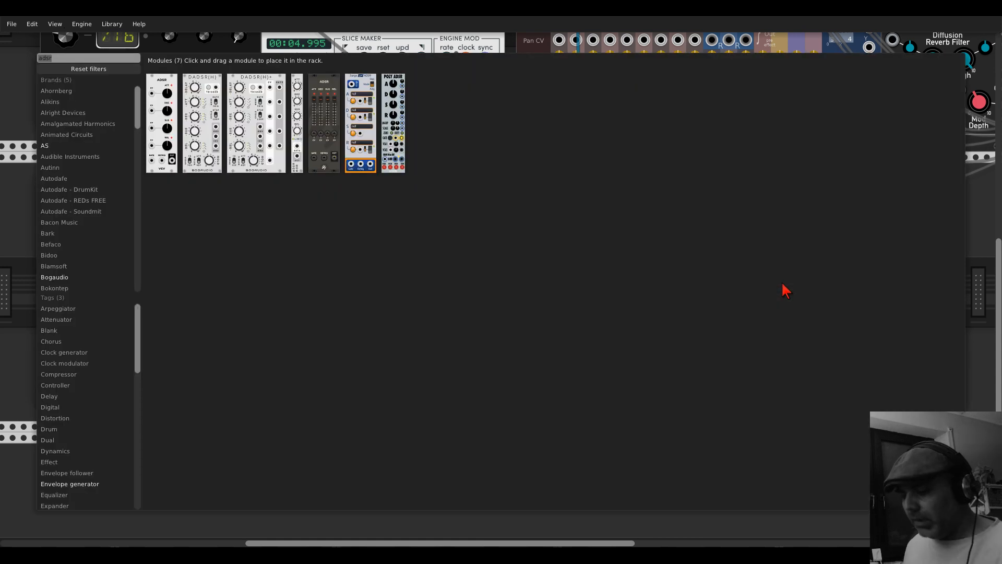
{"action": "type", "text": "sample"}
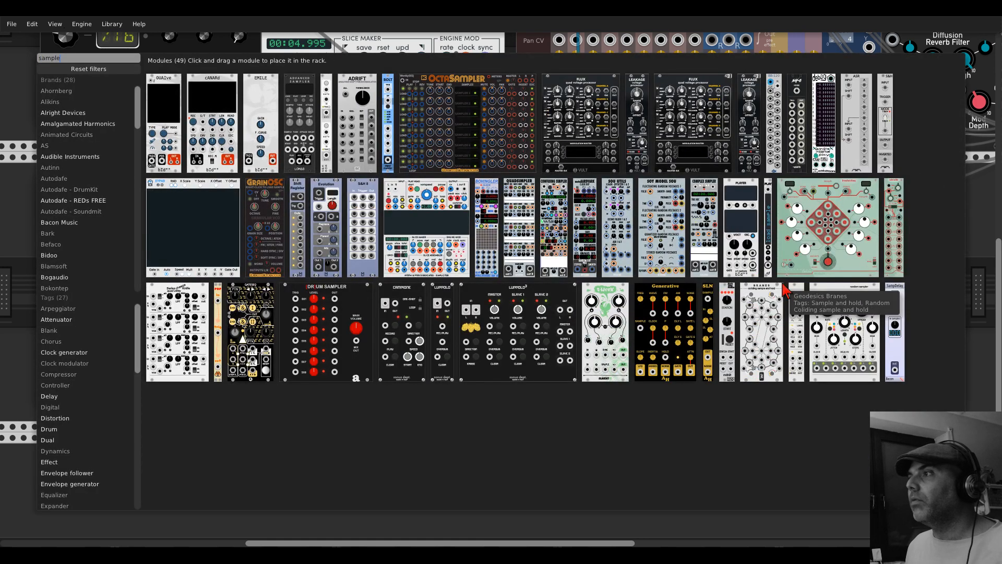
{"action": "left_click", "coordinate": [329, 84]}
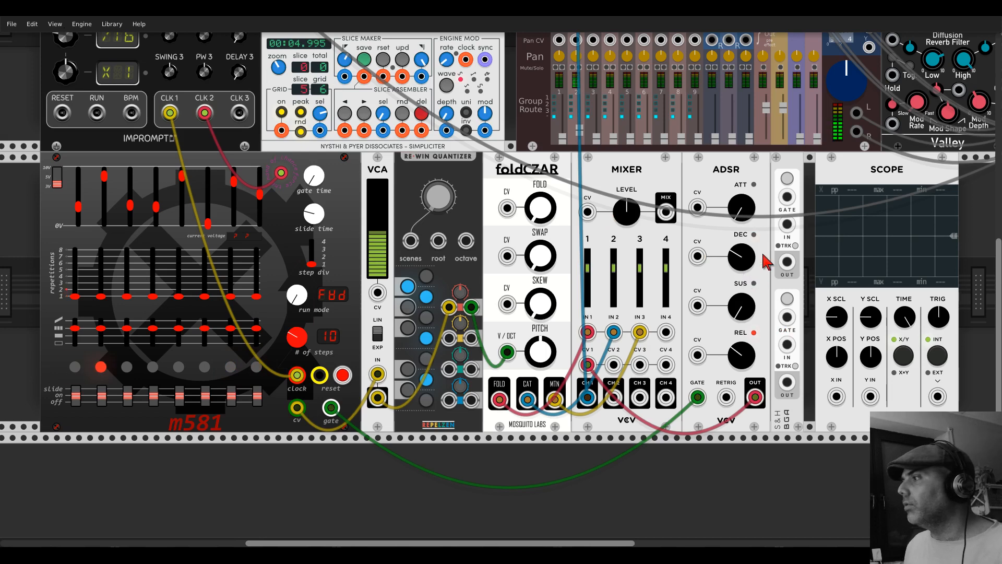
{"action": "right_click", "coordinate": [783, 166]}
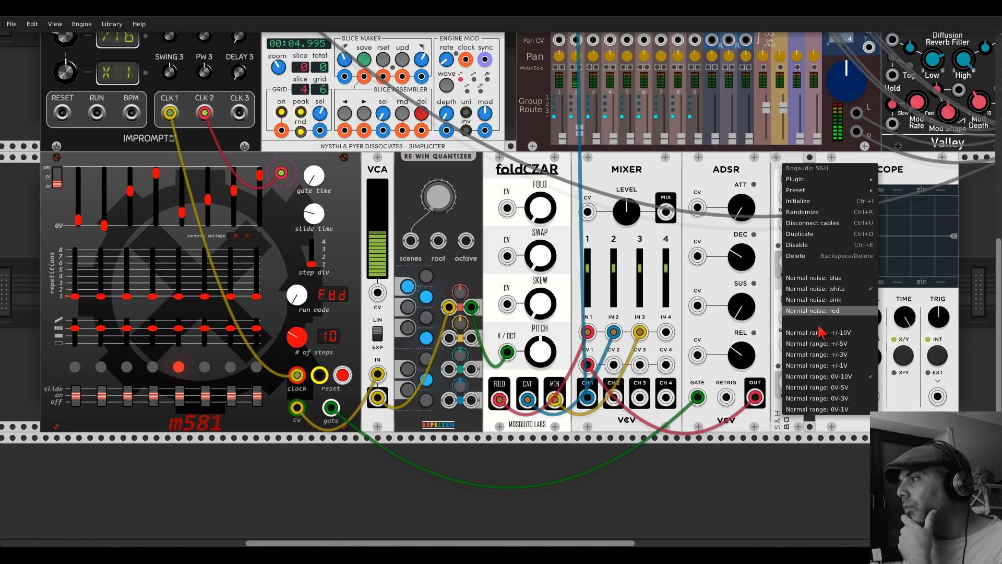
{"action": "left_click", "coordinate": [816, 399]}
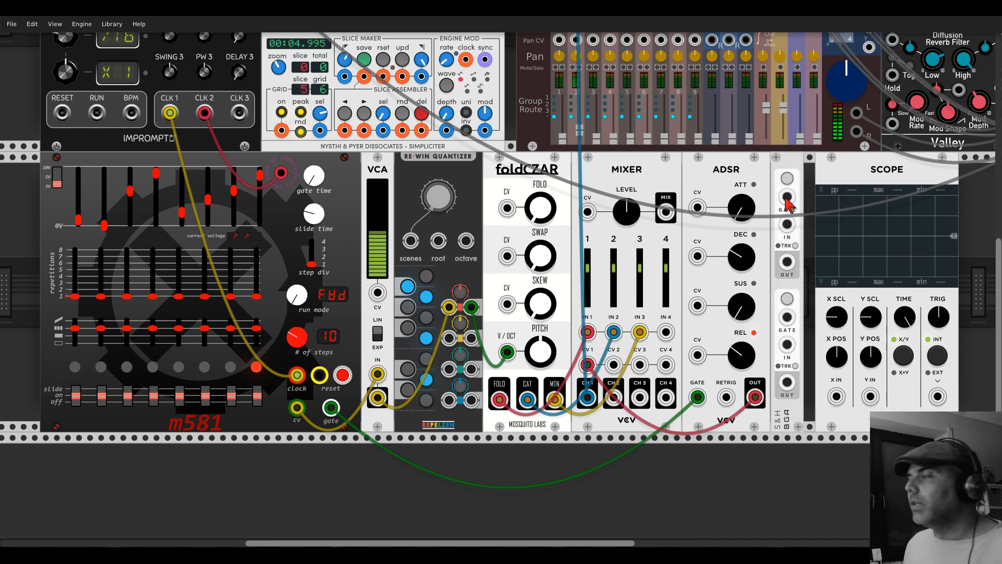
Step: Patch the m581's gate into the S&H's first gate input and its first output into the ADSR's release CV
{"action": "left_click_drag", "start_coordinate": [788, 197], "coordinate": [331, 408]}
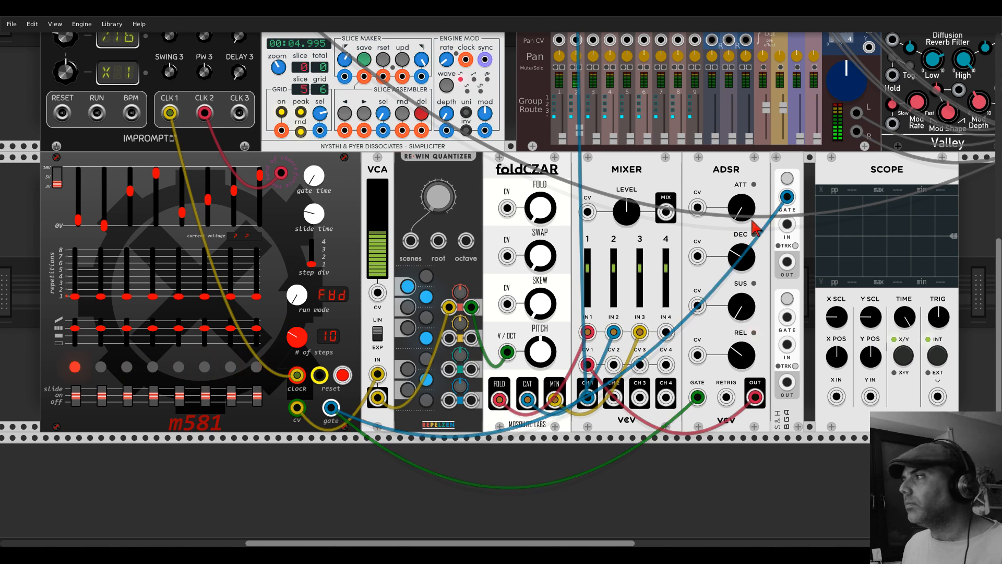
{"action": "left_click_drag", "start_coordinate": [787, 261], "coordinate": [697, 355]}
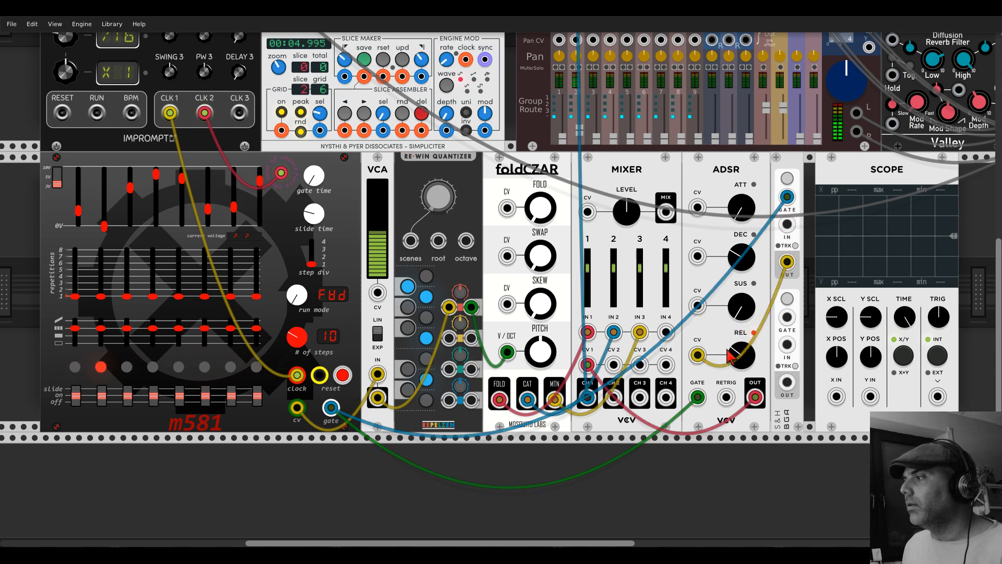
{"action": "mouse_move", "coordinate": [732, 358]}
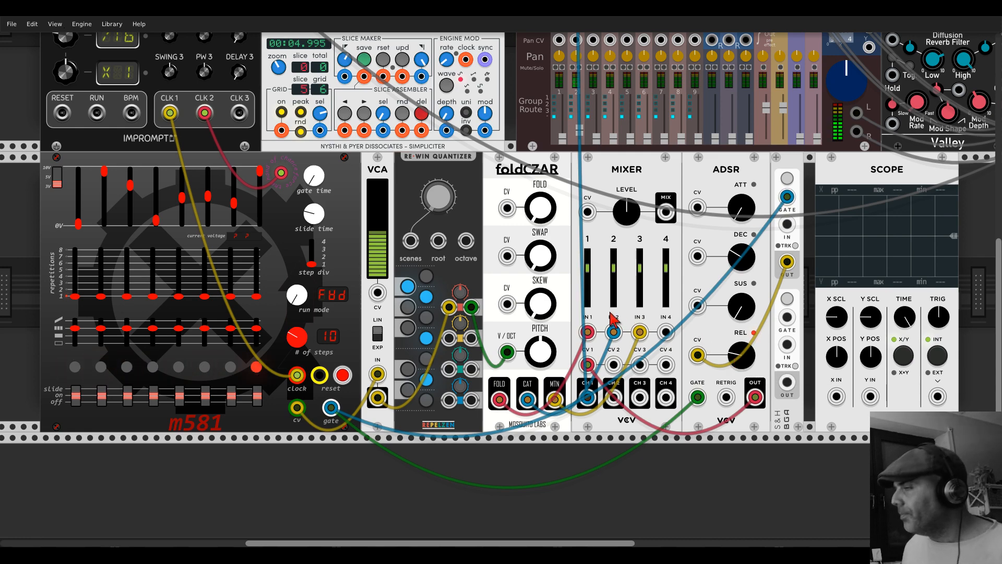
Step: Try foldCZAR's Fold control at 0.99 and vary its Swap amount
{"action": "scroll", "coordinate": [570, 226], "scroll_direction": "down", "scroll_amount": 2}
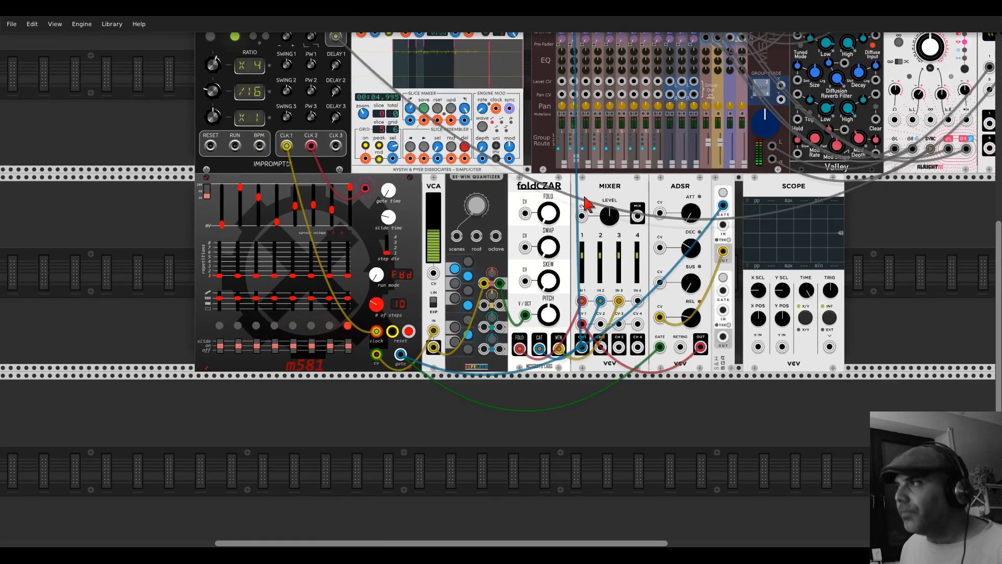
{"action": "scroll", "coordinate": [585, 198], "scroll_direction": "up", "scroll_amount": 4}
{"action": "left_click_drag", "start_coordinate": [576, 124], "coordinate": [575, 117]}
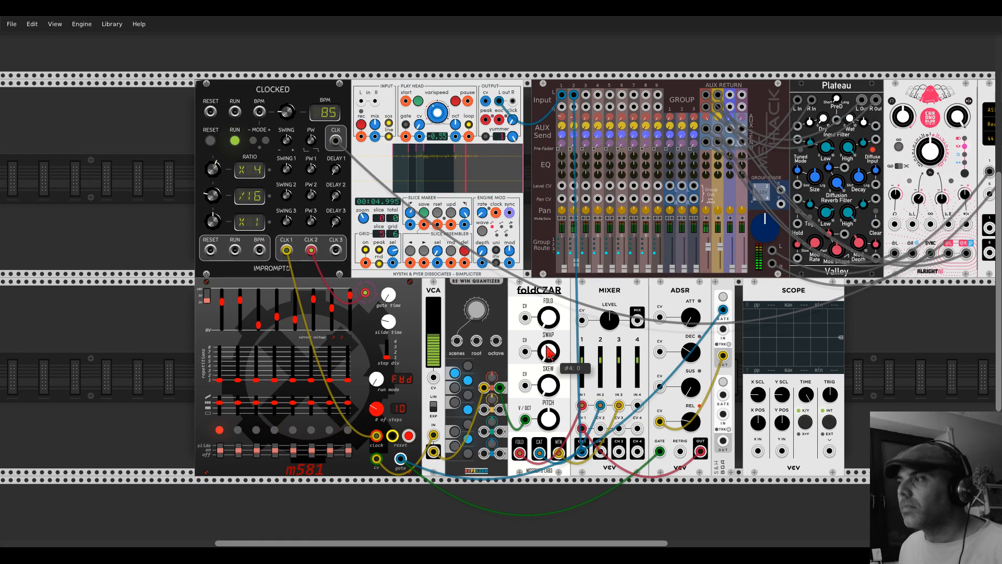
{"action": "scroll", "coordinate": [557, 361], "scroll_direction": "up", "scroll_amount": 1}
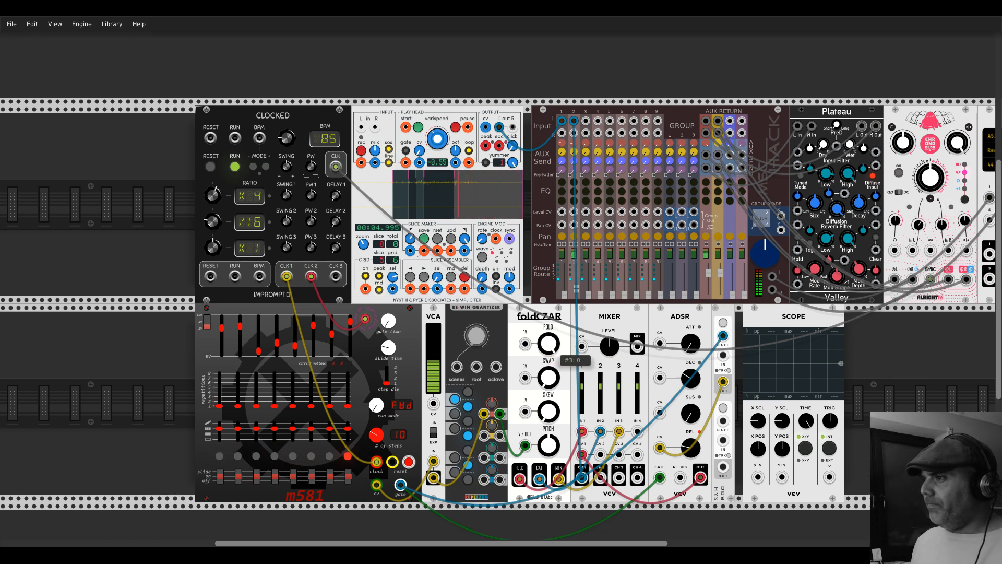
{"action": "left_click_drag", "start_coordinate": [552, 349], "coordinate": [552, 321]}
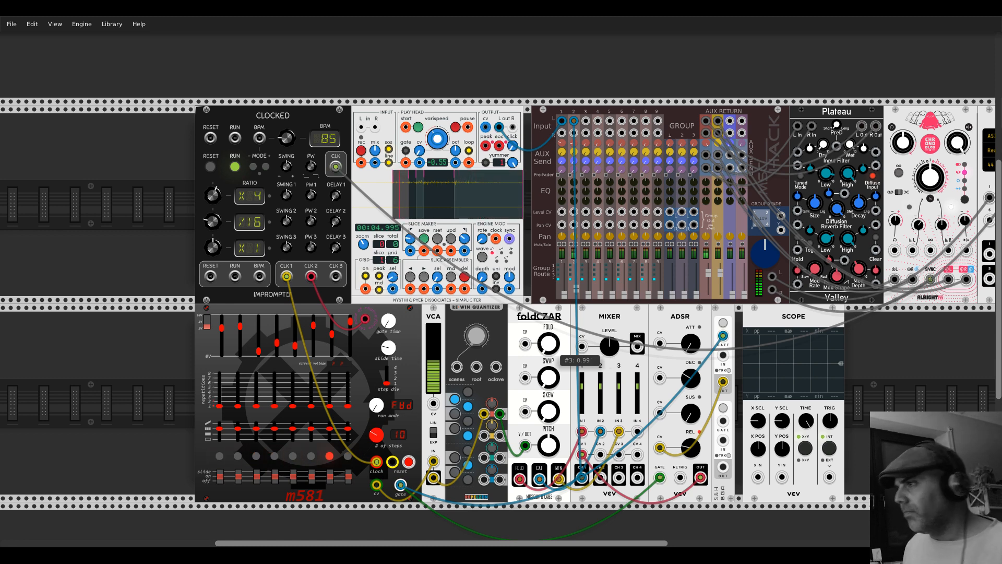
{"action": "mouse_move", "coordinate": [548, 377]}
{"action": "left_mouse_down"}
{"action": "mouse_move", "coordinate": [550, 410]}
{"action": "mouse_move", "coordinate": [545, 396]}
{"action": "left_mouse_up"}
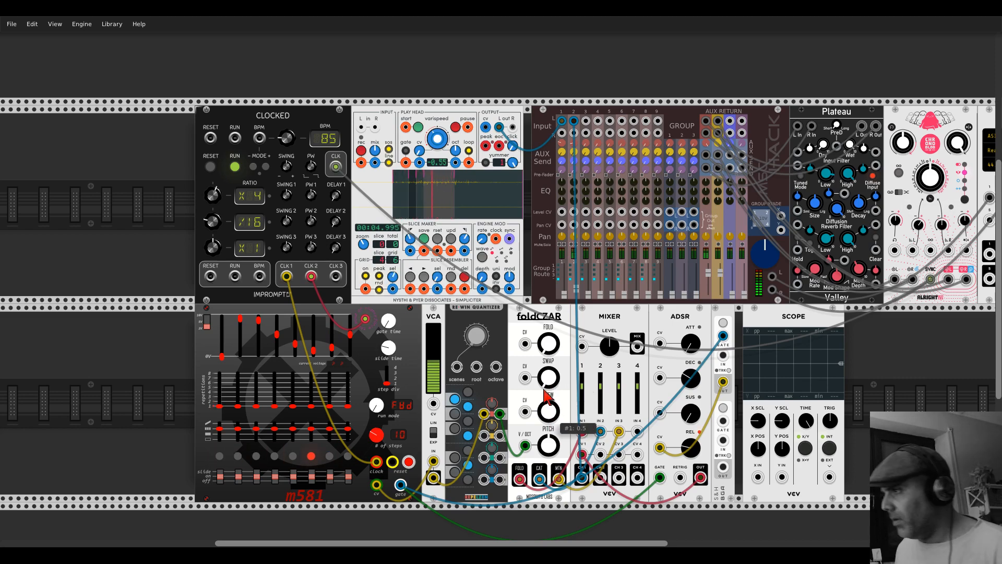
{"action": "scroll", "coordinate": [546, 396], "scroll_direction": "down", "scroll_amount": 3}
{"action": "left_click_drag", "start_coordinate": [548, 266], "coordinate": [549, 290]}
Step: Set the repetitions of the m581's first step to 3
{"action": "scroll", "coordinate": [338, 342], "scroll_direction": "up", "scroll_amount": 4}
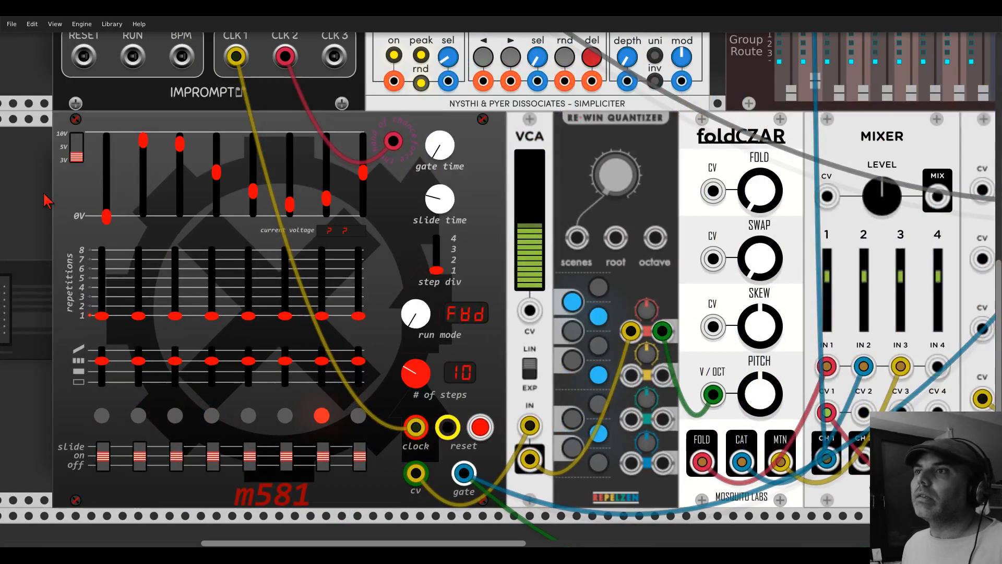
{"action": "left_click_drag", "start_coordinate": [44, 194], "coordinate": [216, 192]}
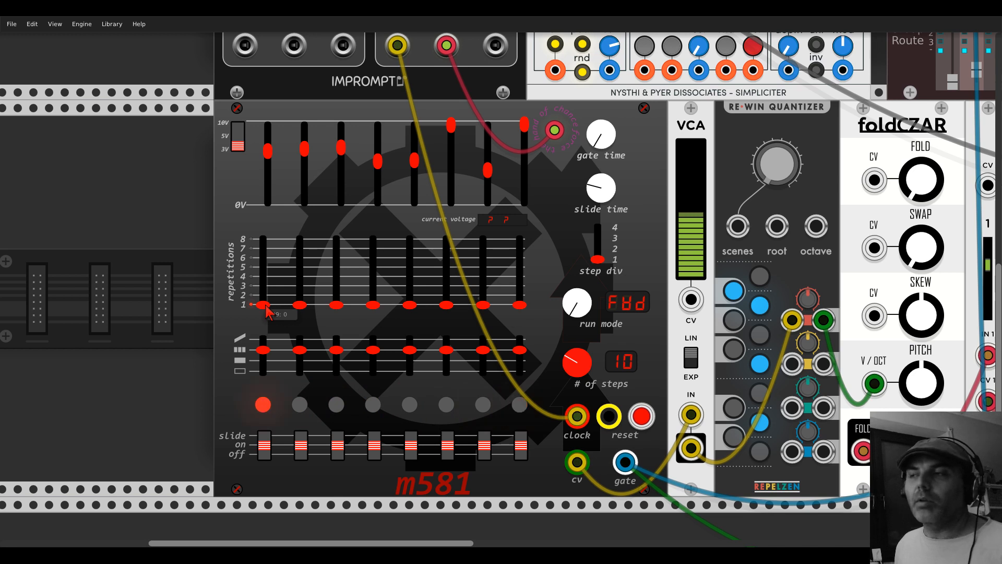
{"action": "left_click_drag", "start_coordinate": [263, 304], "coordinate": [263, 286]}
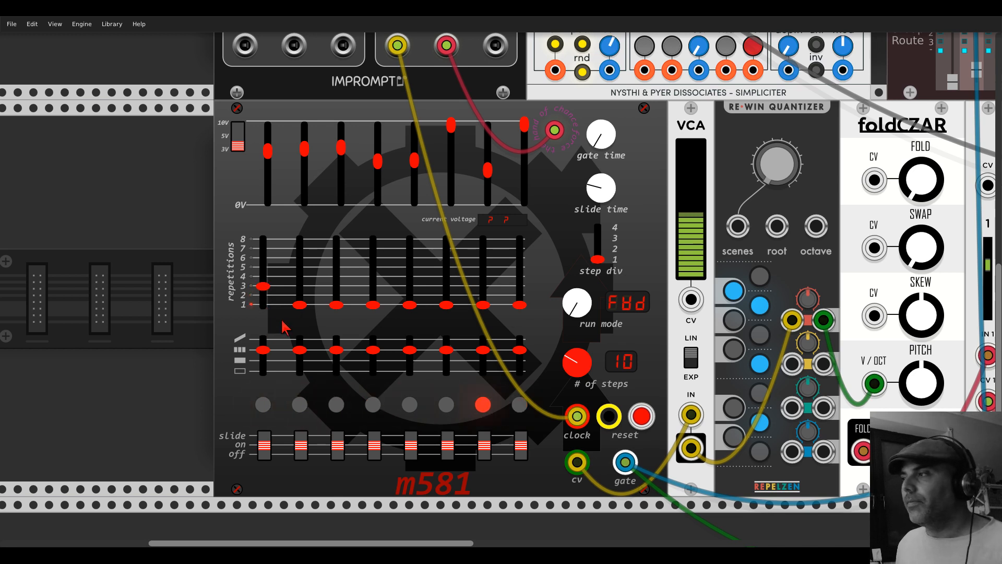
Step: Set the repetitions of the m581's fifth step to 5
{"action": "left_click_drag", "start_coordinate": [896, 198], "coordinate": [896, 151]}
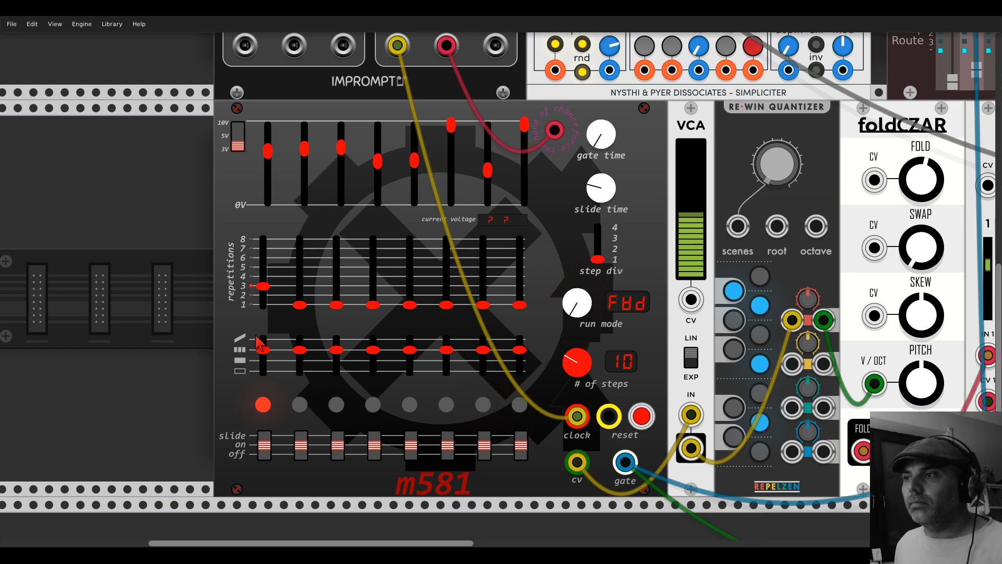
{"action": "mouse_move", "coordinate": [267, 288]}
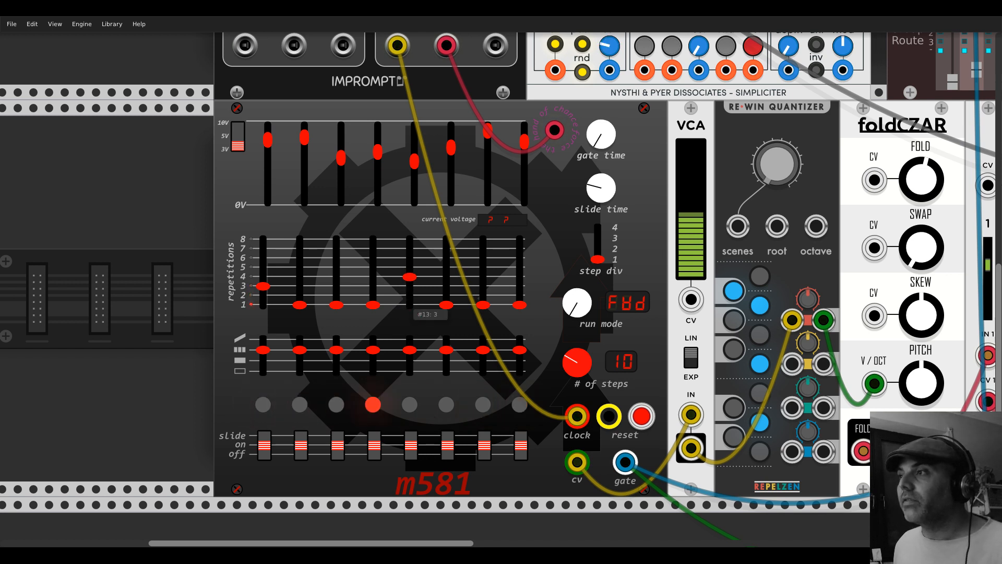
{"action": "left_click_drag", "start_coordinate": [409, 305], "coordinate": [409, 267]}
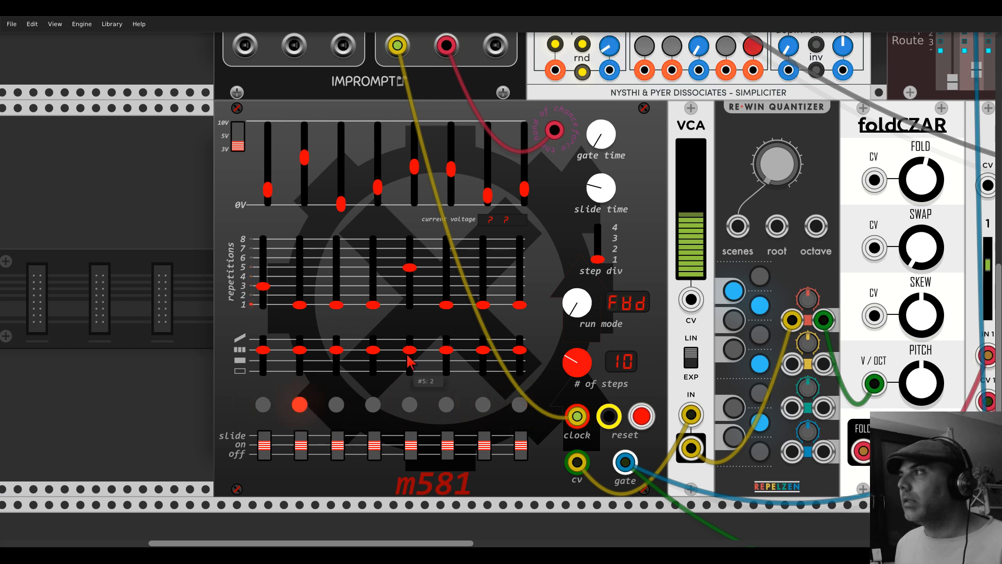
Step: Set the m581's fifth step to the solid-bar gate mode (1) and its repetitions to 2
{"action": "scroll", "coordinate": [811, 151], "scroll_direction": "down", "scroll_amount": 4}
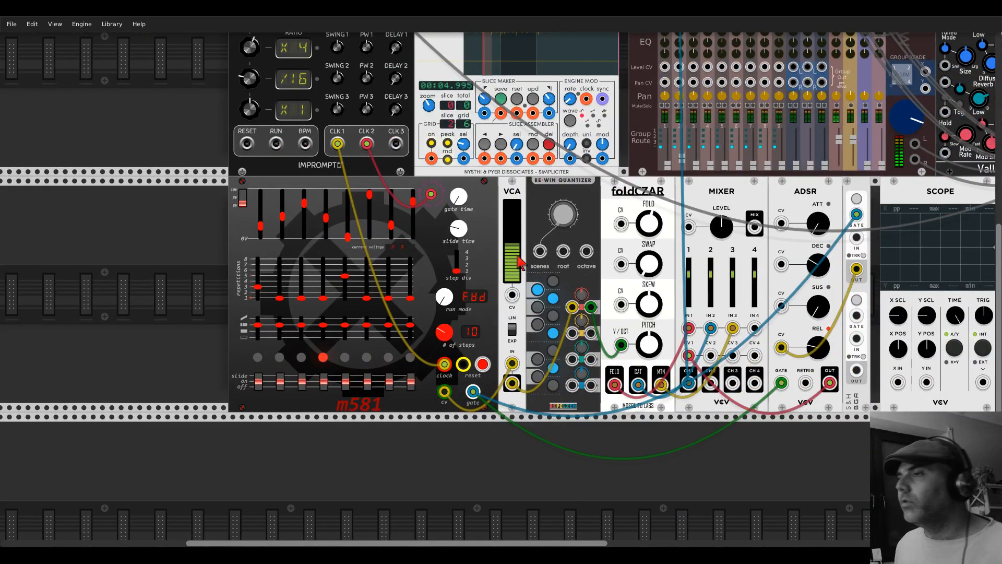
{"action": "scroll", "coordinate": [302, 384], "scroll_direction": "up", "scroll_amount": 3}
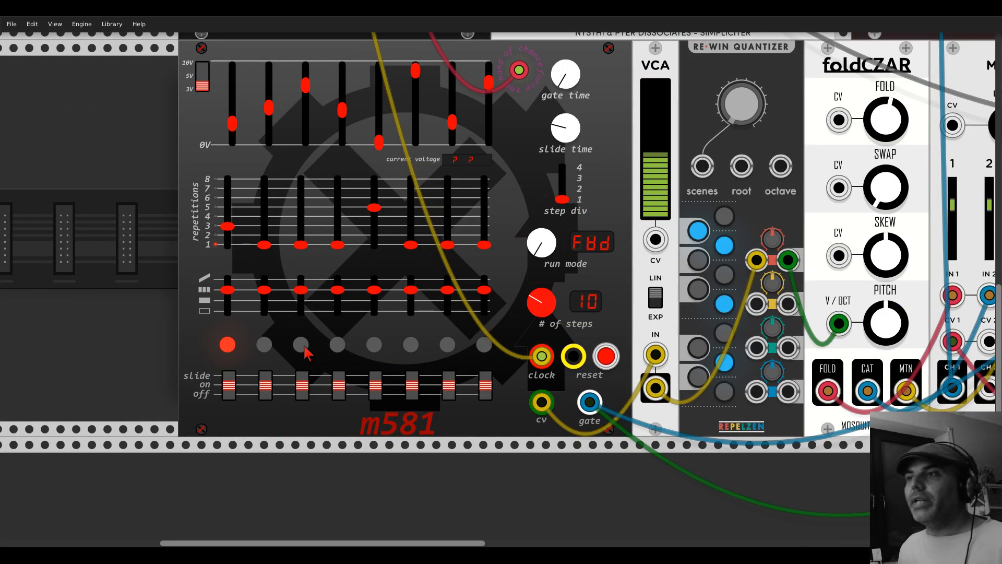
{"action": "scroll", "coordinate": [365, 308], "scroll_direction": "up", "scroll_amount": 1}
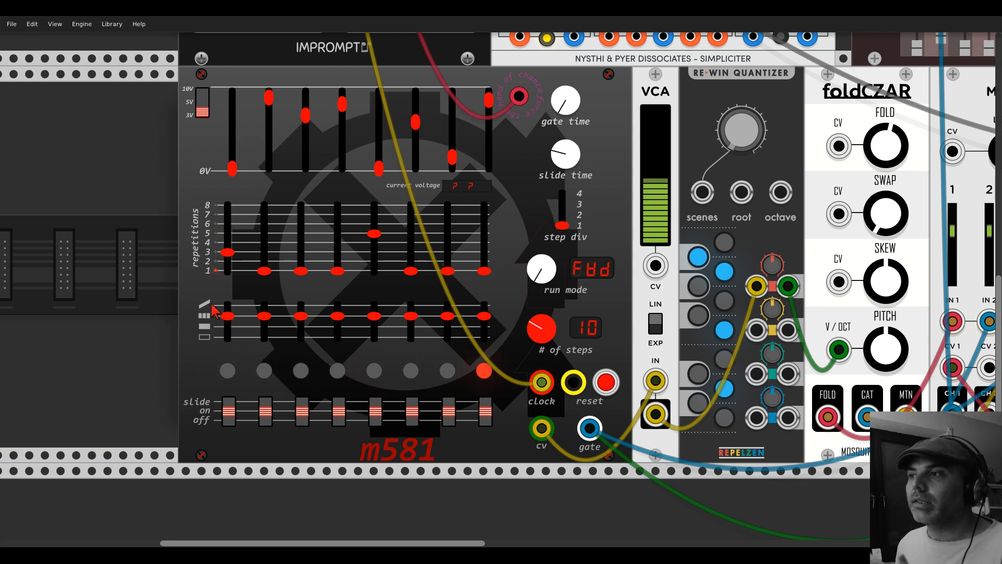
{"action": "left_click_drag", "start_coordinate": [375, 315], "coordinate": [375, 305]}
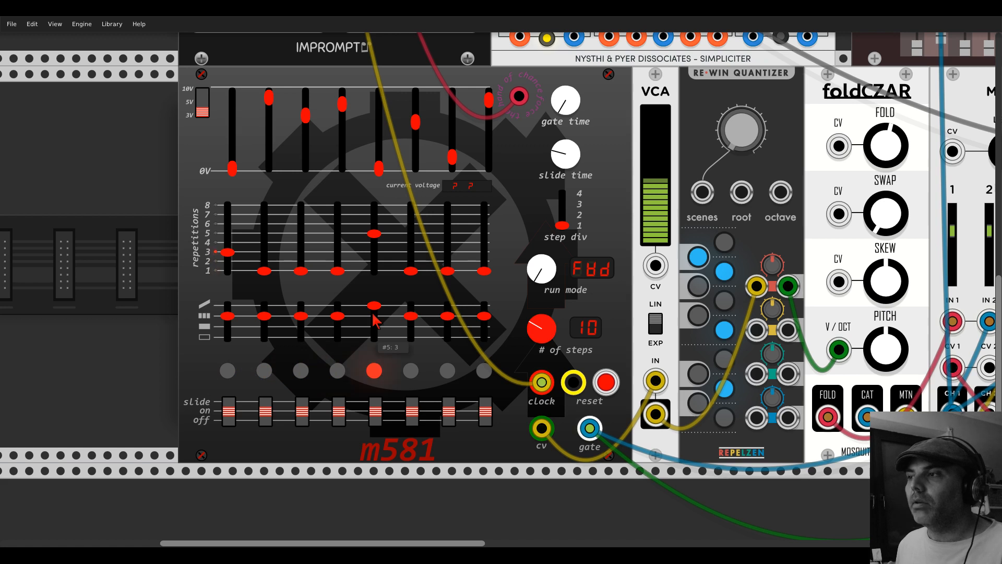
{"action": "left_click_drag", "start_coordinate": [374, 308], "coordinate": [374, 326]}
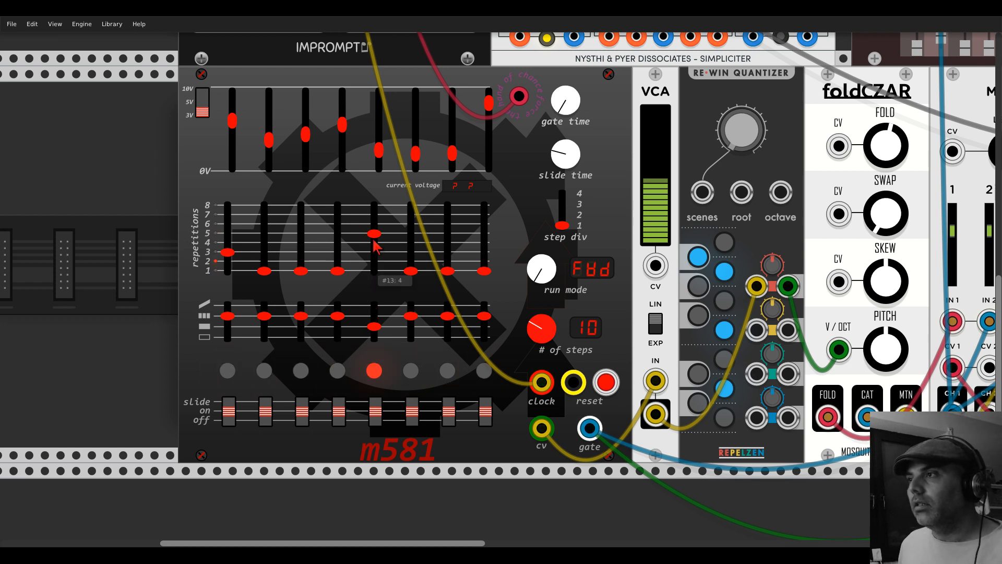
{"action": "left_click_drag", "start_coordinate": [374, 252], "coordinate": [374, 261]}
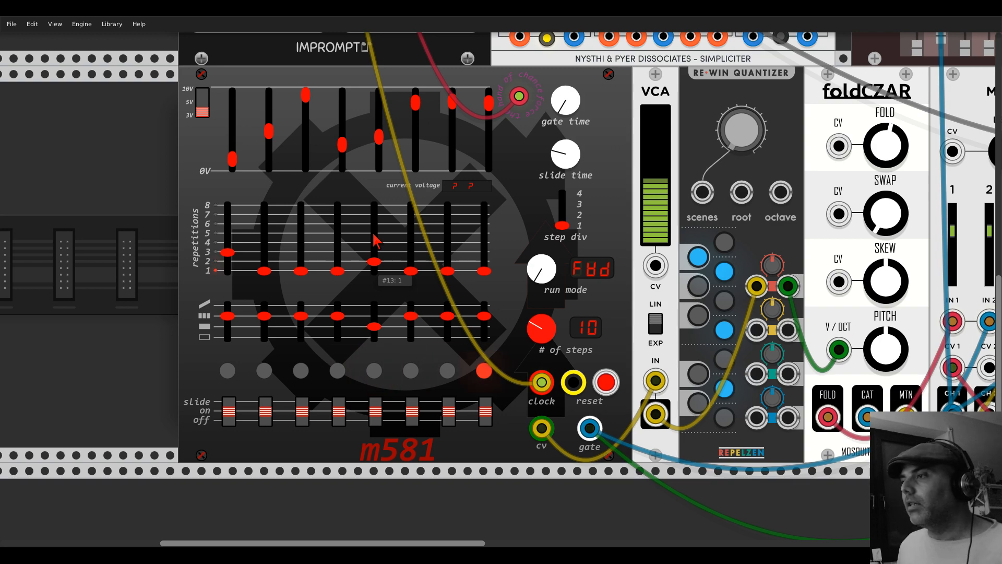
Step: Search the library for bid, add the Bidoo dTrOY below the m581, and delete it again
{"action": "scroll", "coordinate": [375, 240], "scroll_direction": "down", "scroll_amount": 2}
{"action": "scroll", "coordinate": [374, 235], "scroll_direction": "down", "scroll_amount": 6}
{"action": "right_click", "coordinate": [412, 384]}
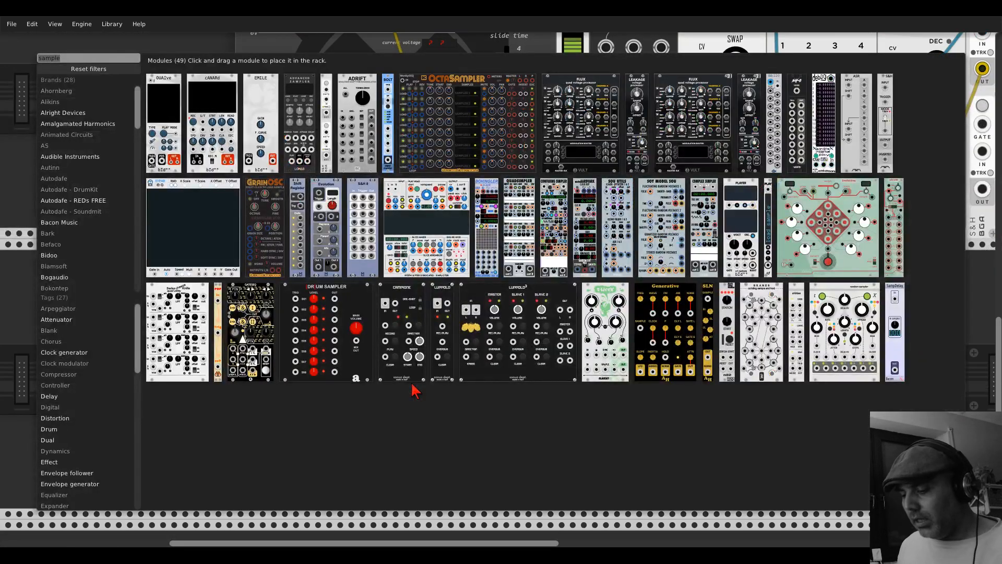
{"action": "type", "text": "bid"}
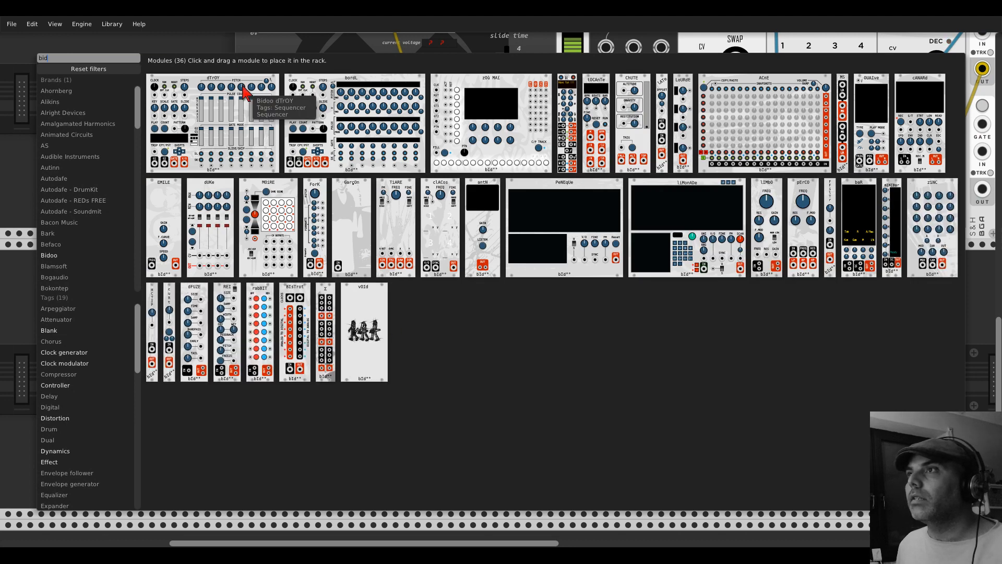
{"action": "left_click_drag", "start_coordinate": [243, 93], "coordinate": [419, 318]}
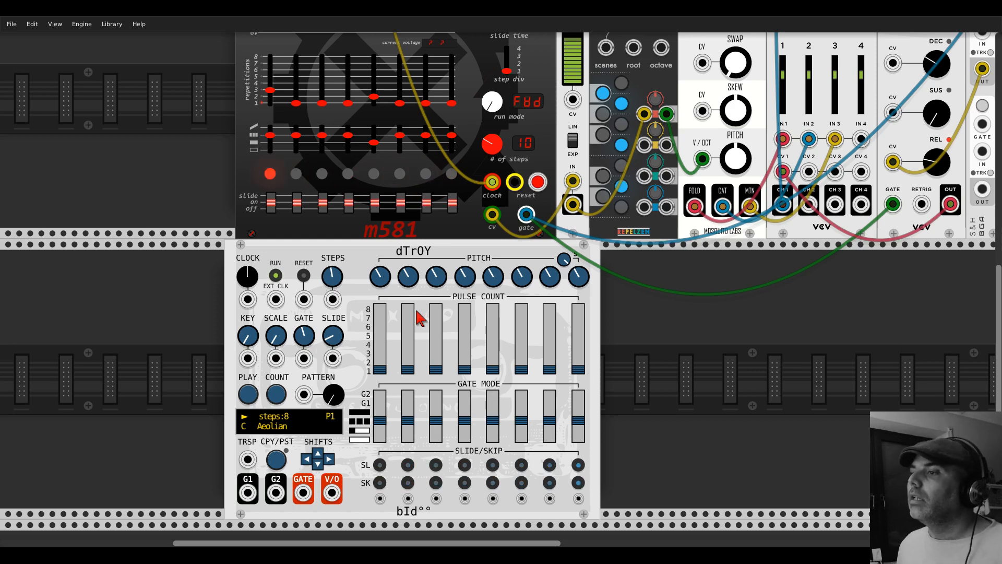
{"action": "scroll", "coordinate": [413, 316], "scroll_direction": "up", "scroll_amount": 3}
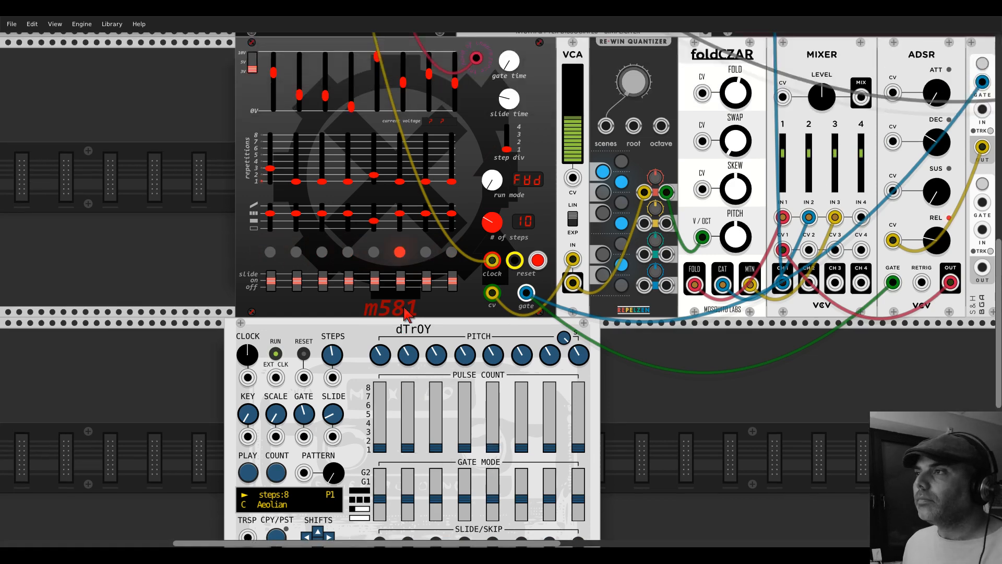
{"action": "scroll", "coordinate": [391, 245], "scroll_direction": "down", "scroll_amount": 5}
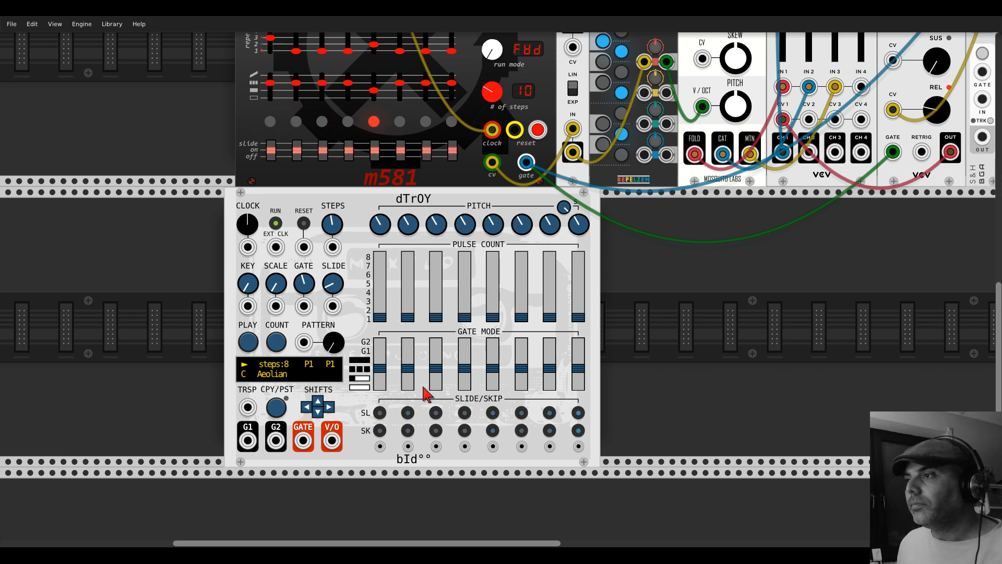
{"action": "right_click", "coordinate": [351, 244]}
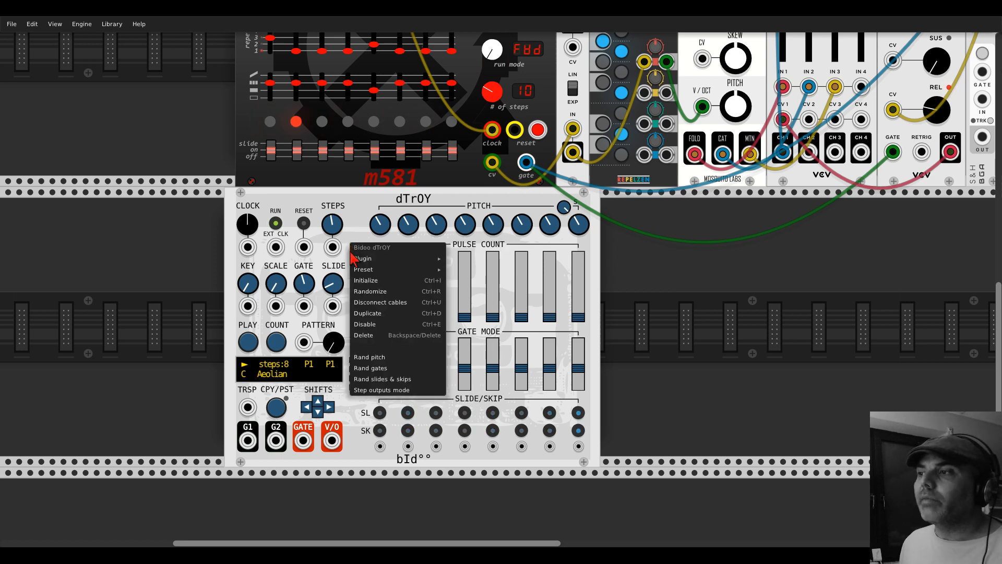
{"action": "left_click", "coordinate": [364, 337]}
Step: Adjust the Swing 1 amount on the Clocked module in two small changes
{"action": "scroll", "coordinate": [365, 340], "scroll_direction": "up", "scroll_amount": 5}
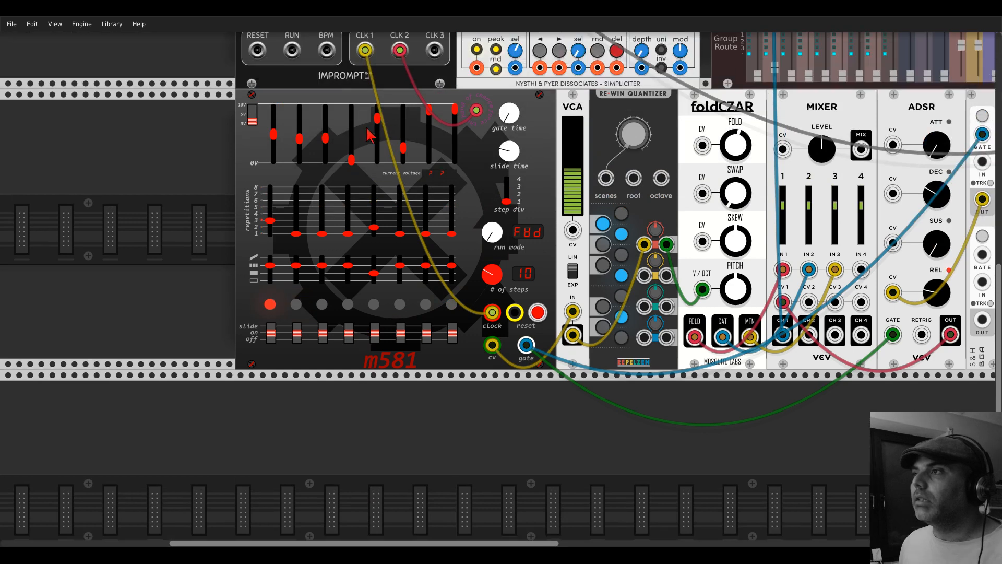
{"action": "scroll", "coordinate": [183, 178], "scroll_direction": "up", "scroll_amount": 6}
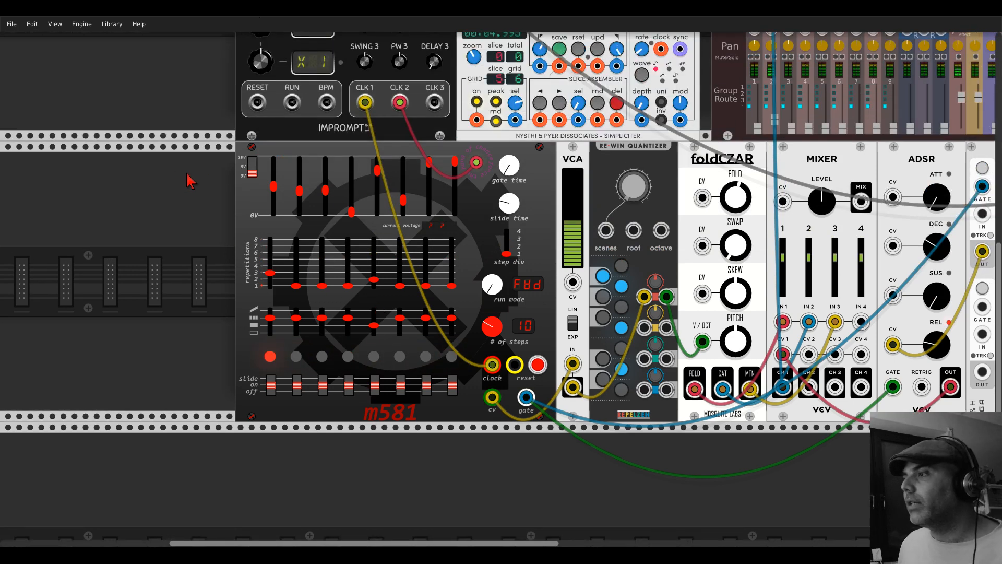
{"action": "scroll", "coordinate": [188, 180], "scroll_direction": "up", "scroll_amount": 1}
{"action": "left_click_drag", "start_coordinate": [365, 170], "coordinate": [365, 150]}
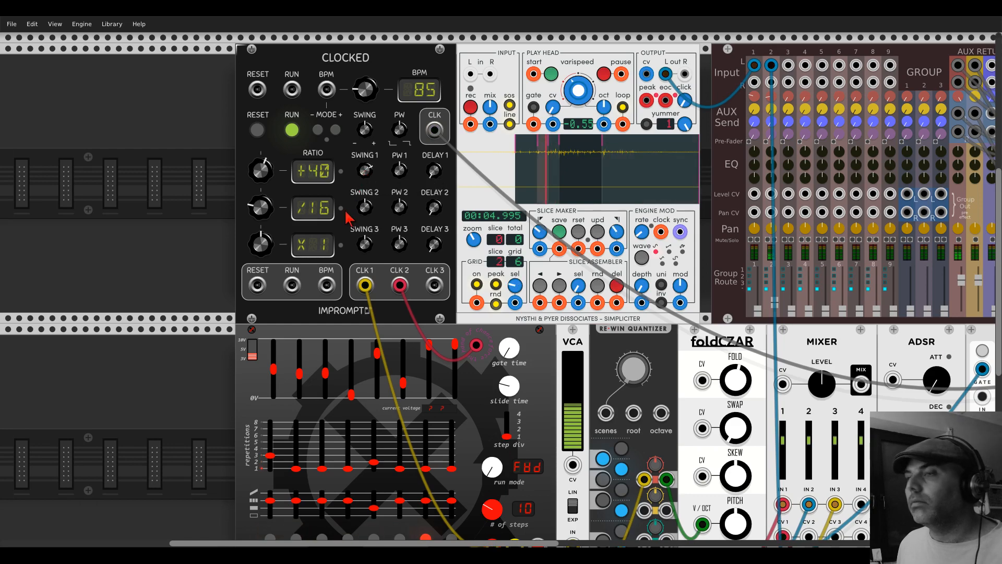
{"action": "scroll", "coordinate": [207, 268], "scroll_direction": "down", "scroll_amount": 6}
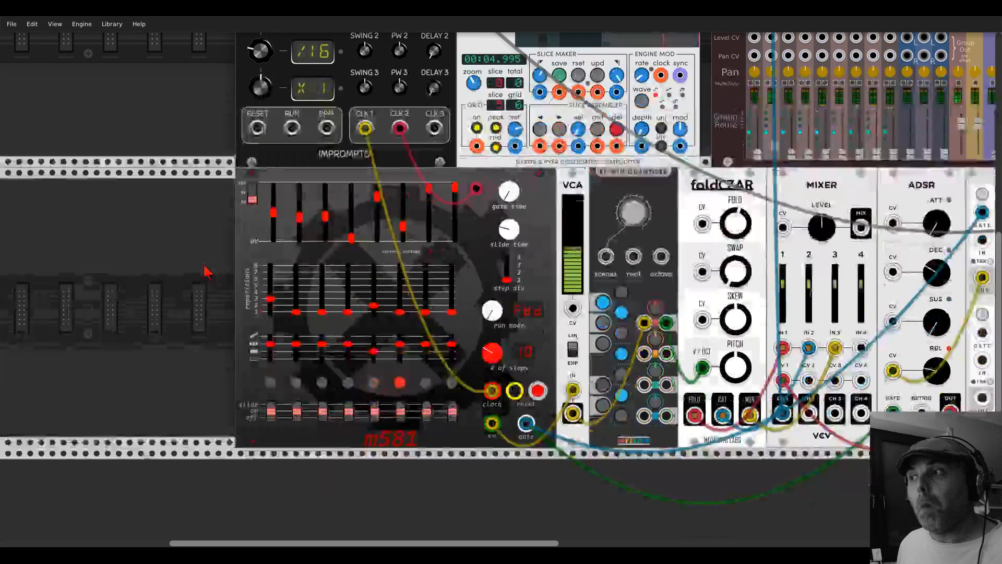
{"action": "scroll", "coordinate": [207, 268], "scroll_direction": "up", "scroll_amount": 5}
{"action": "left_click_drag", "start_coordinate": [365, 145], "coordinate": [365, 155]}
Step: Set the gate mode of the m581's fifth step to the lowest, empty-bar setting (0)
{"action": "scroll", "coordinate": [134, 230], "scroll_direction": "down", "scroll_amount": 6}
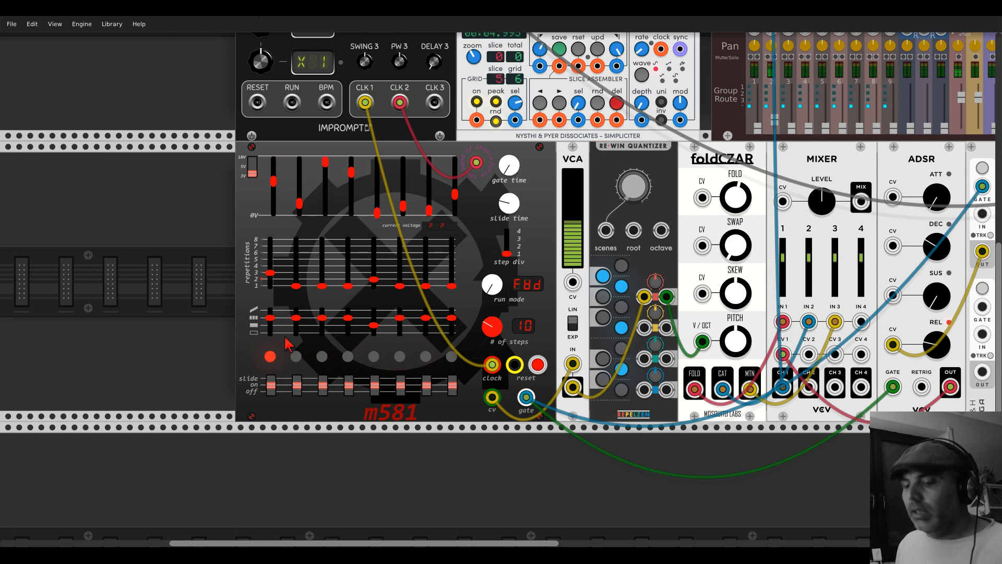
{"action": "scroll", "coordinate": [289, 345], "scroll_direction": "up", "scroll_amount": 3}
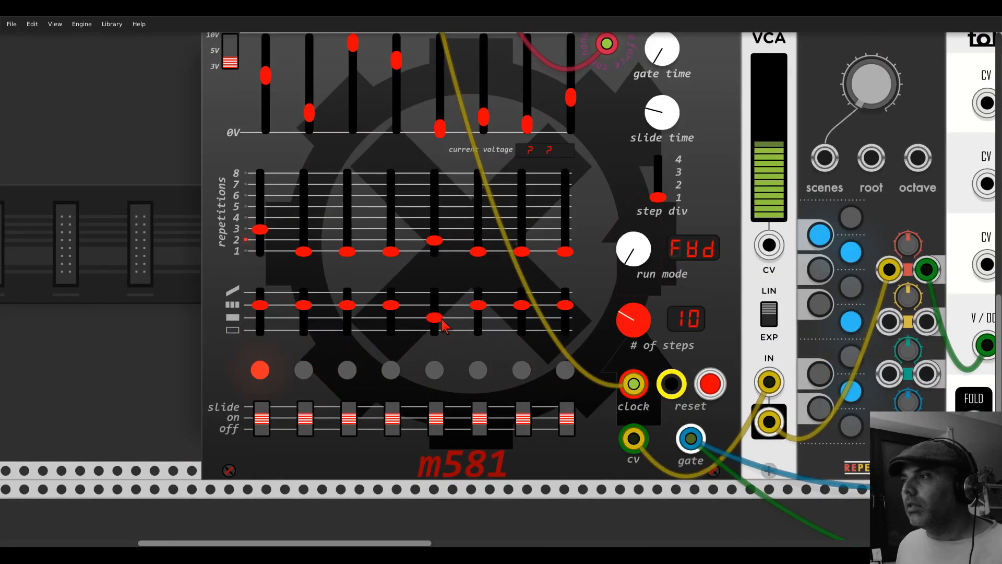
{"action": "left_click_drag", "start_coordinate": [442, 320], "coordinate": [434, 320]}
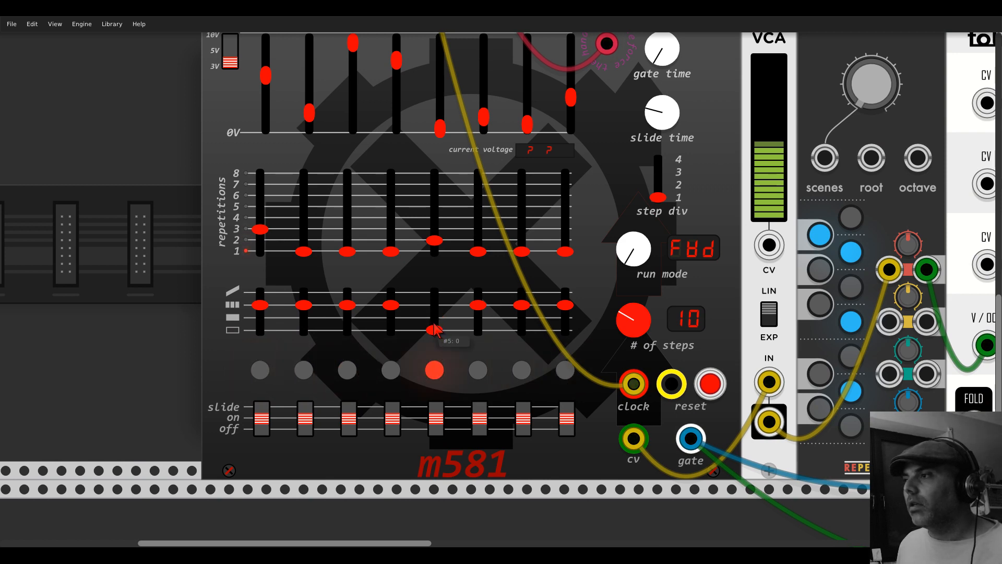
{"action": "scroll", "coordinate": [434, 329], "scroll_direction": "down", "scroll_amount": 3}
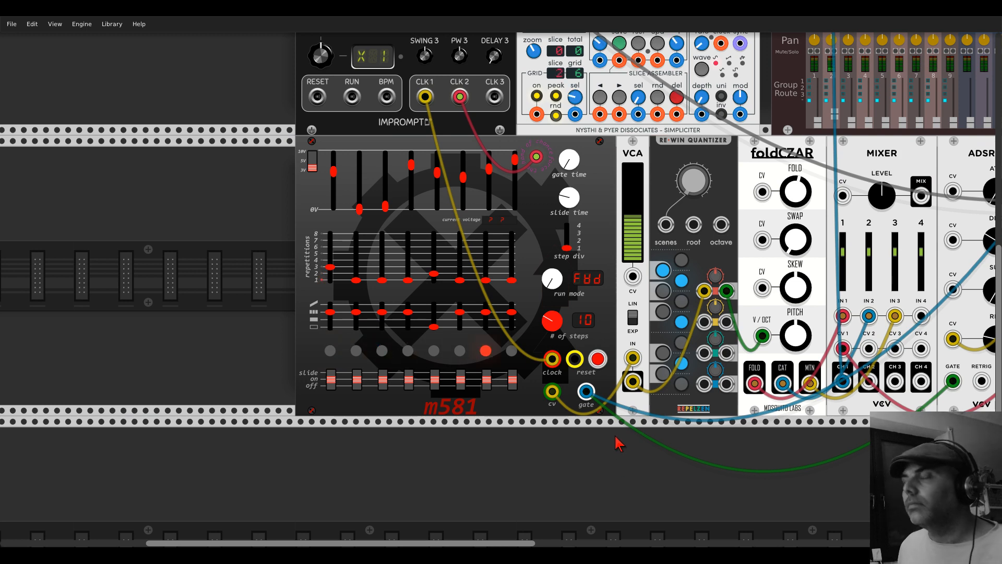
Step: Try foldCZAR's Fold control at about 0.53, and return it to 0.99
{"action": "left_click_drag", "start_coordinate": [641, 432], "coordinate": [524, 447]}
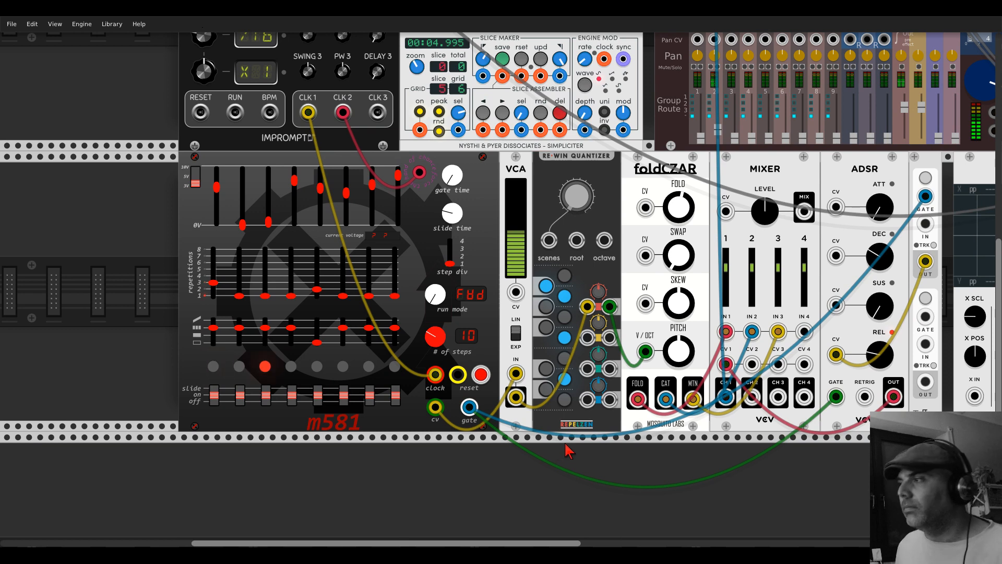
{"action": "left_click_drag", "start_coordinate": [553, 444], "coordinate": [364, 422]}
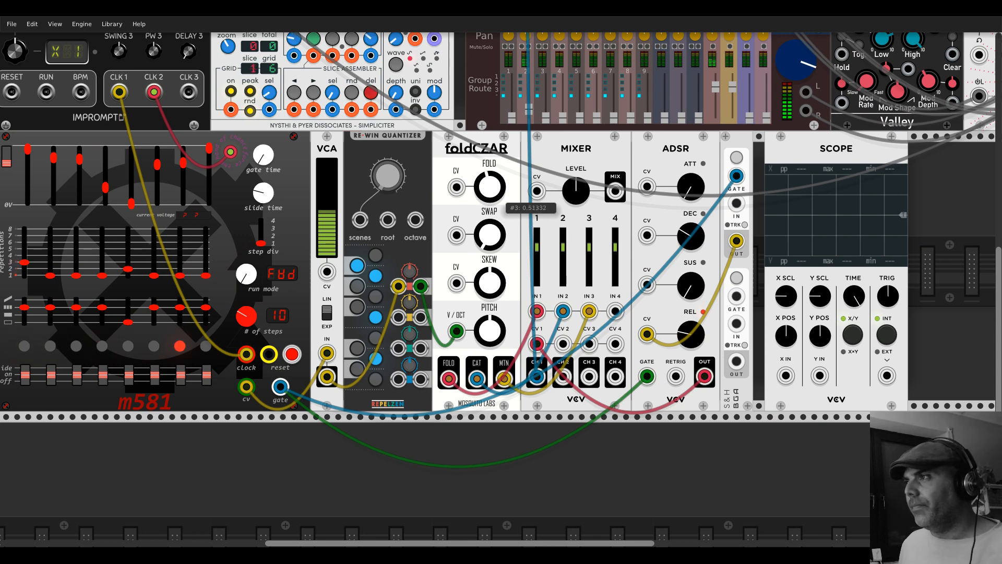
{"action": "left_click_drag", "start_coordinate": [485, 188], "coordinate": [485, 235]}
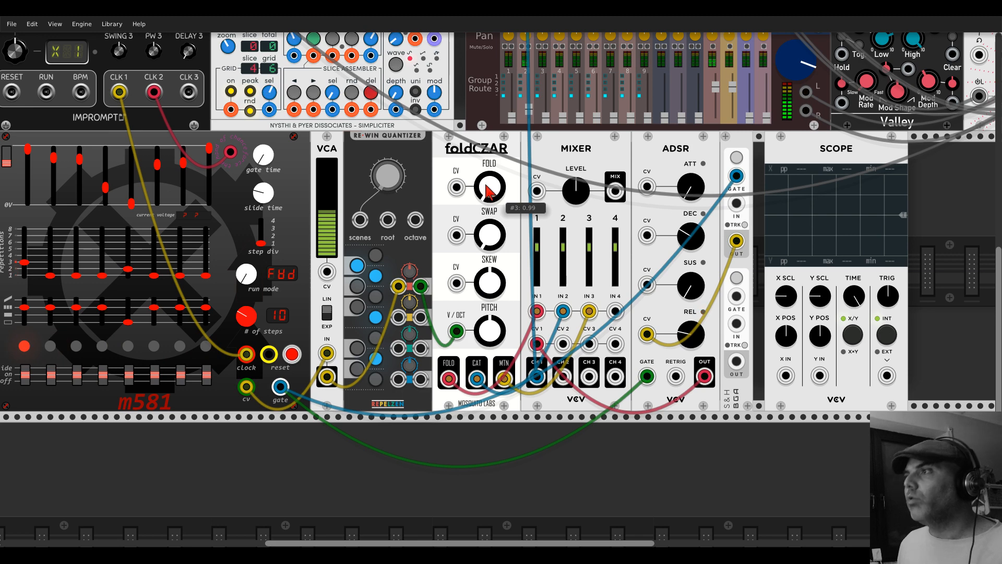
Step: Patch the m581's CV output into foldCZAR's Fold CV input and vary the Fold amount
{"action": "scroll", "coordinate": [352, 168], "scroll_direction": "left", "scroll_amount": 3}
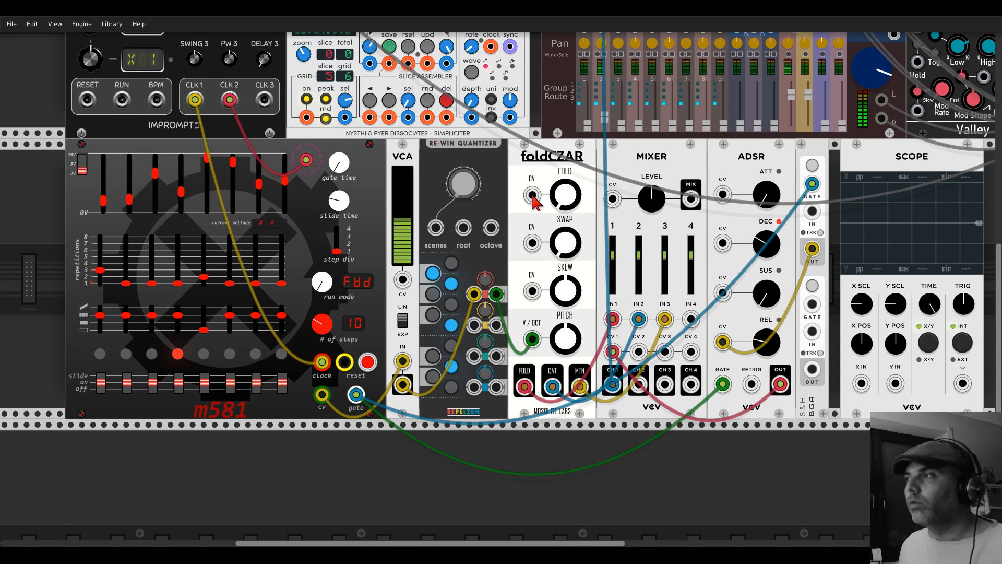
{"action": "left_click_drag", "start_coordinate": [532, 195], "coordinate": [322, 395]}
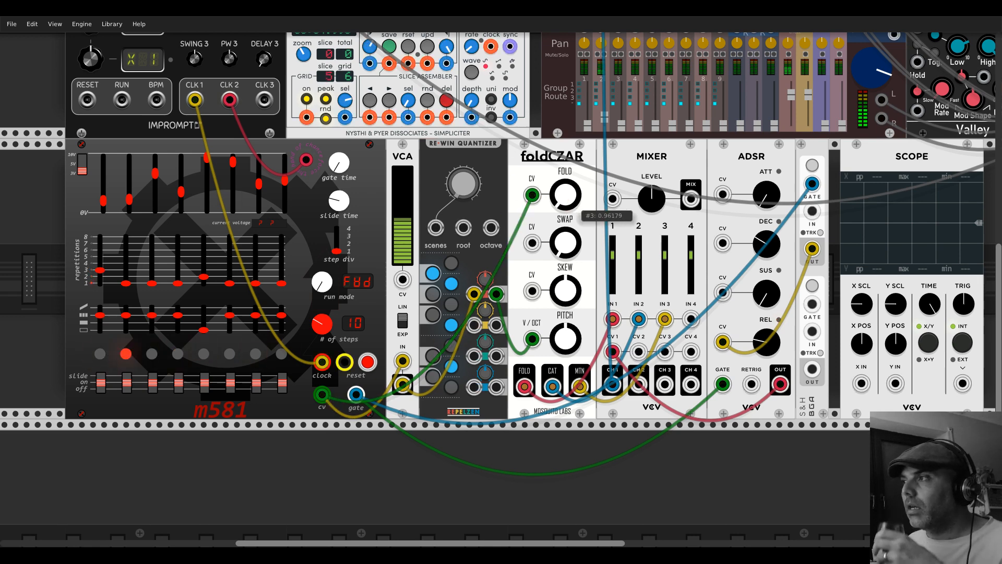
{"action": "left_click_drag", "start_coordinate": [567, 200], "coordinate": [567, 168]}
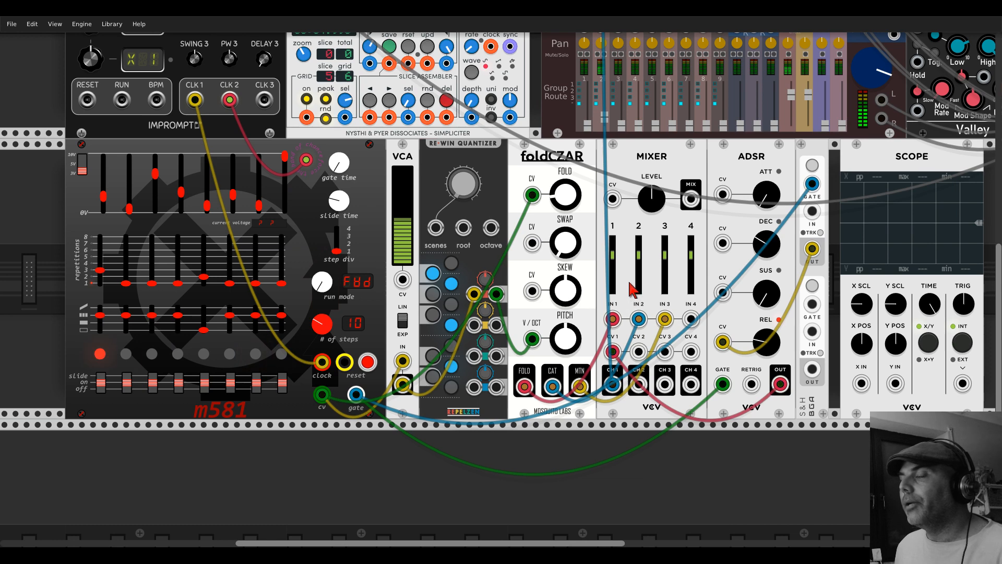
Step: Move the Scope module away from the S&H to open a gap in the row
{"action": "scroll", "coordinate": [630, 289], "scroll_direction": "down", "scroll_amount": 2}
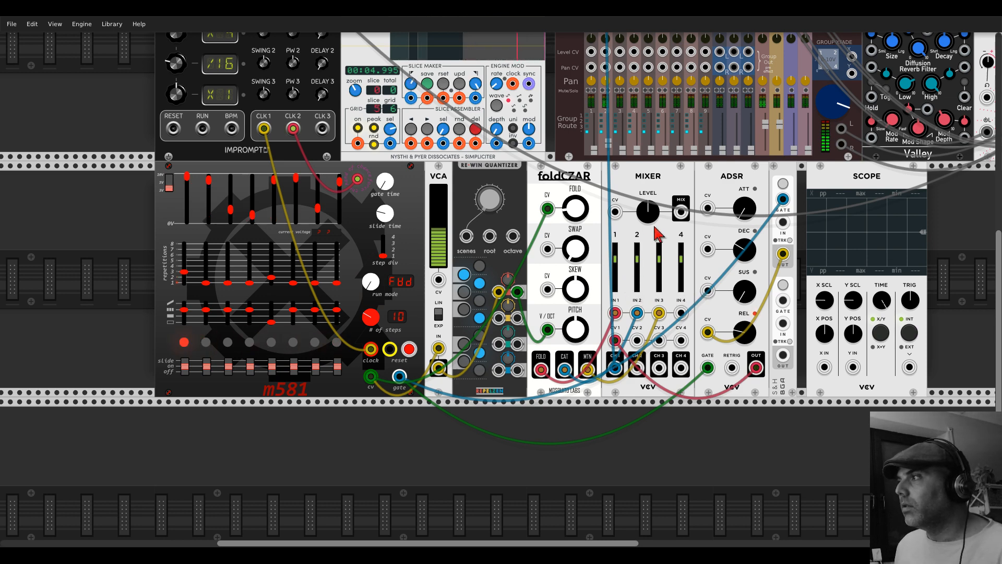
{"action": "left_click_drag", "start_coordinate": [696, 173], "coordinate": [588, 179]}
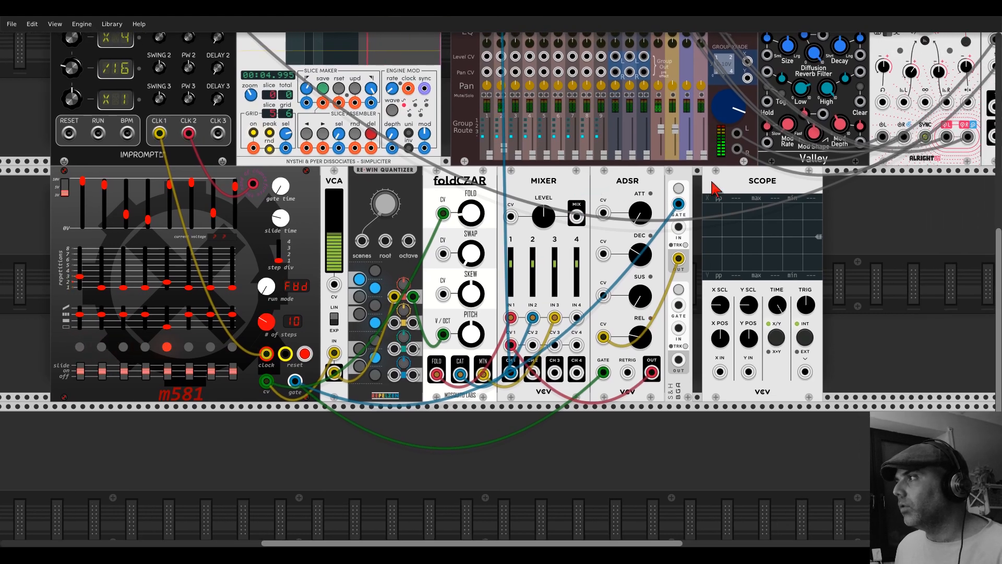
{"action": "left_click_drag", "start_coordinate": [711, 181], "coordinate": [816, 193]}
Step: Search the module library for xor and add TheXOR Boole module beside the Scope
{"action": "right_click", "coordinate": [755, 215]}
{"action": "type", "text": "log"}
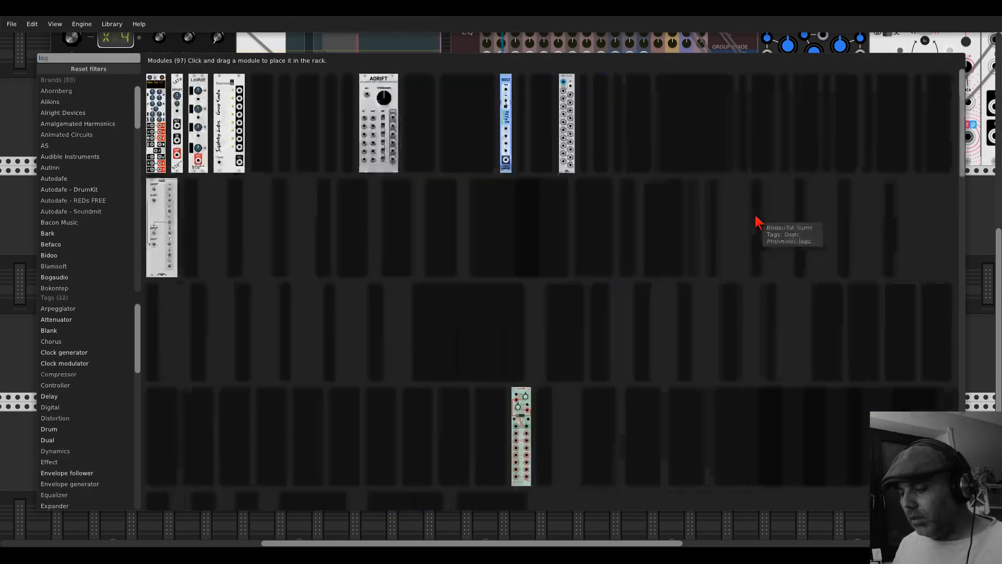
{"action": "key", "text": "BackSpace"}
{"action": "key", "text": "BackSpace"}
{"action": "key", "text": "BackSpace"}
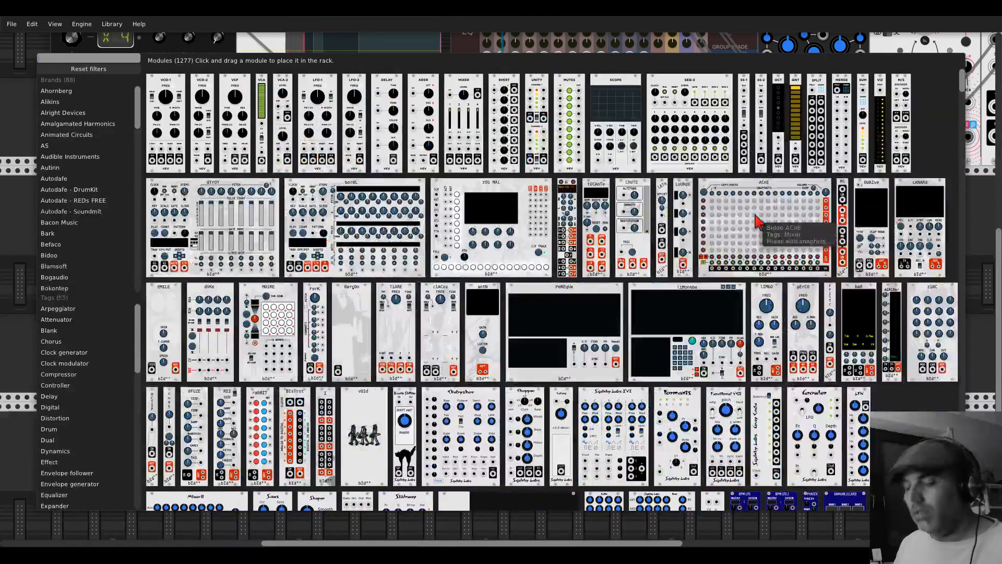
{"action": "type", "text": "xor"}
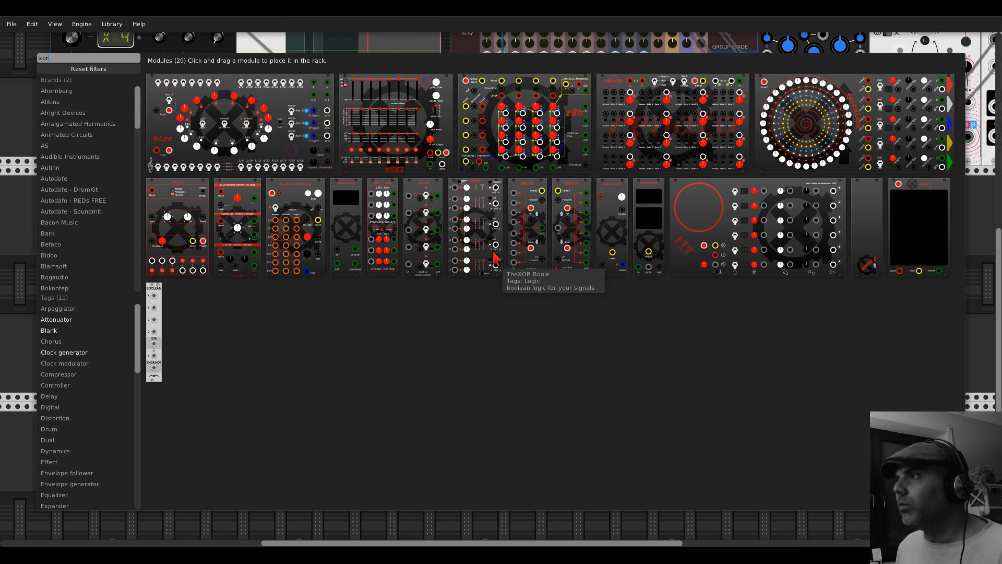
{"action": "key", "text": "Escape"}
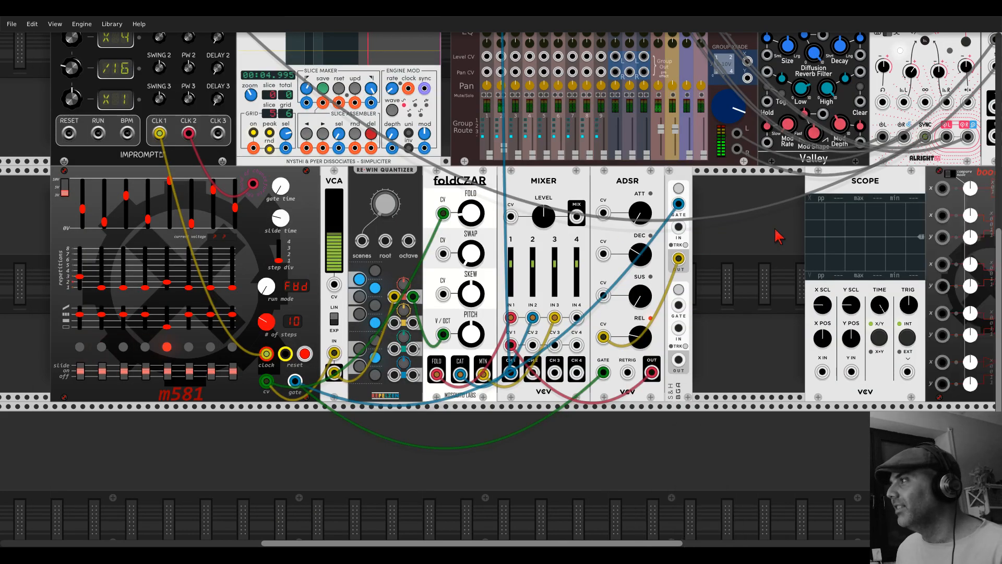
Step: Delete the Scope module and move the Boole module directly beside the S&H
{"action": "right_click", "coordinate": [852, 191]}
{"action": "left_click", "coordinate": [867, 279]}
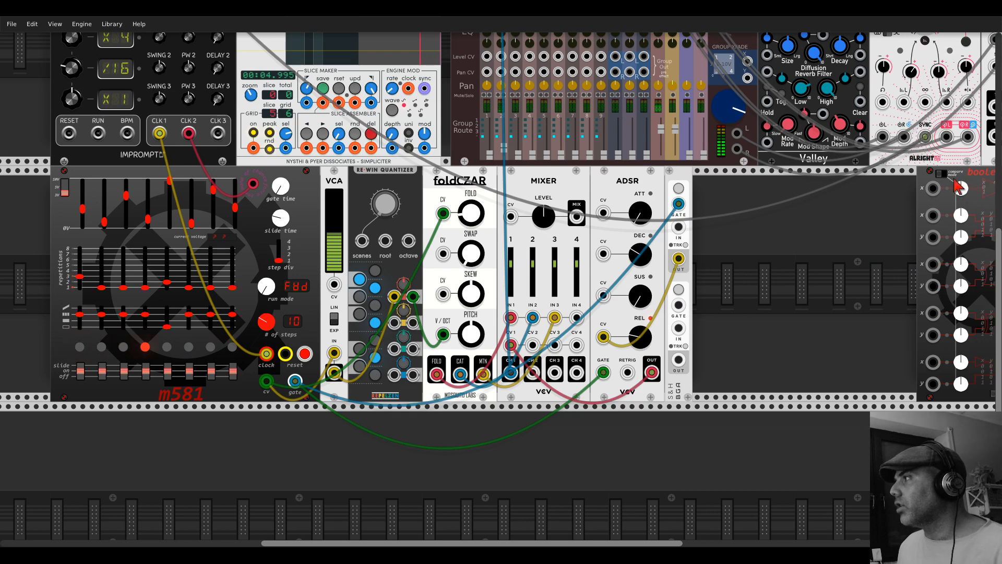
{"action": "left_click_drag", "start_coordinate": [971, 209], "coordinate": [793, 205]}
{"action": "scroll", "coordinate": [840, 206], "scroll_direction": "up", "scroll_amount": 5}
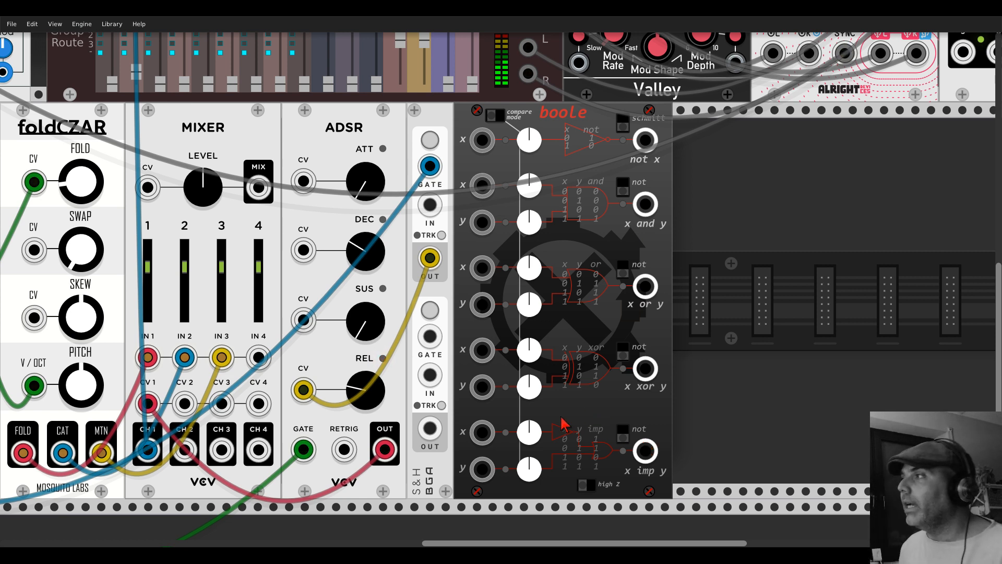
Step: Patch the m581's gate output into the x input of Boole's NOT section
{"action": "left_click_drag", "start_coordinate": [610, 226], "coordinate": [728, 225]}
{"action": "scroll", "coordinate": [728, 225], "scroll_direction": "down", "scroll_amount": 1}
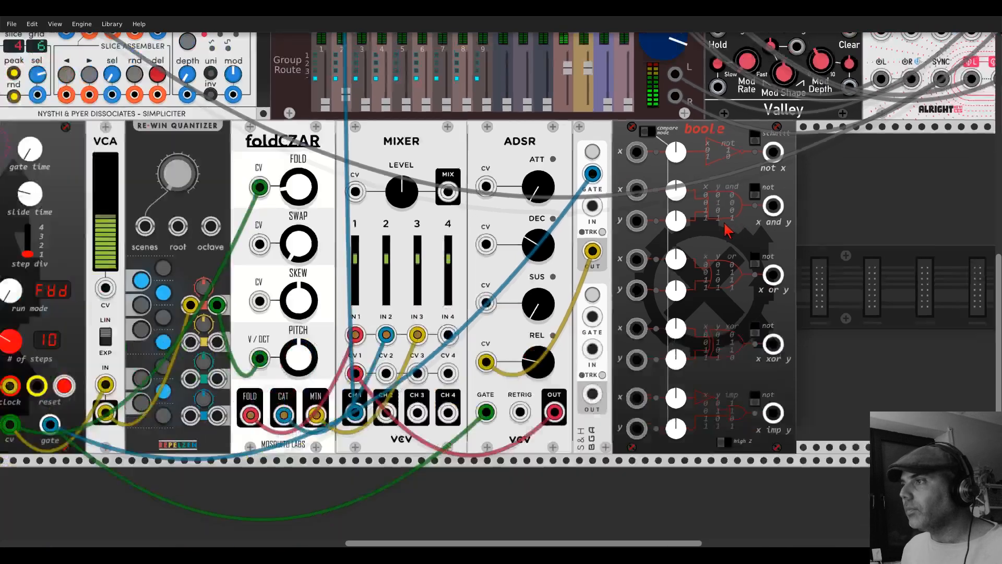
{"action": "left_click_drag", "start_coordinate": [818, 236], "coordinate": [888, 232]}
{"action": "scroll", "coordinate": [888, 230], "scroll_direction": "down", "scroll_amount": 2}
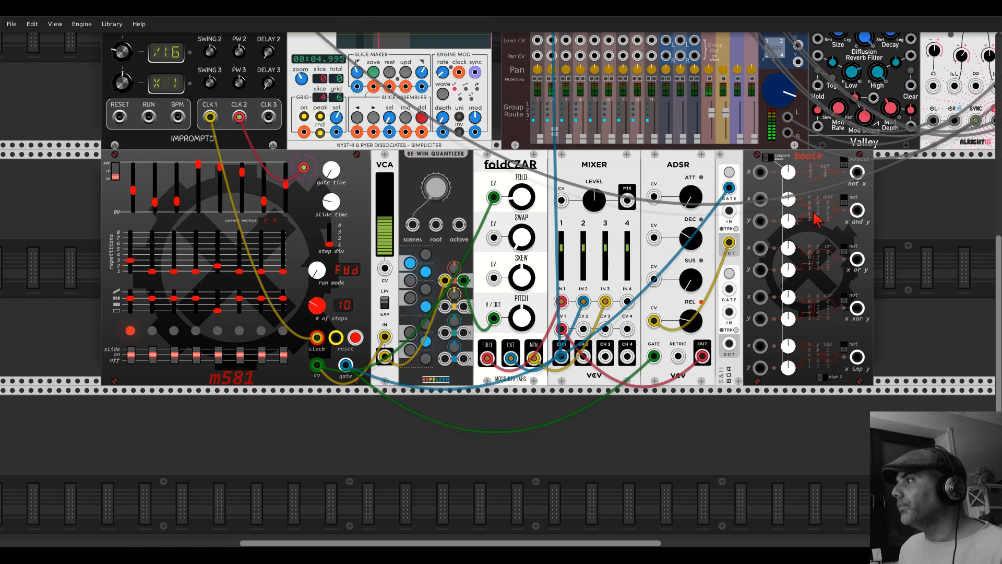
{"action": "left_click_drag", "start_coordinate": [760, 172], "coordinate": [361, 342]}
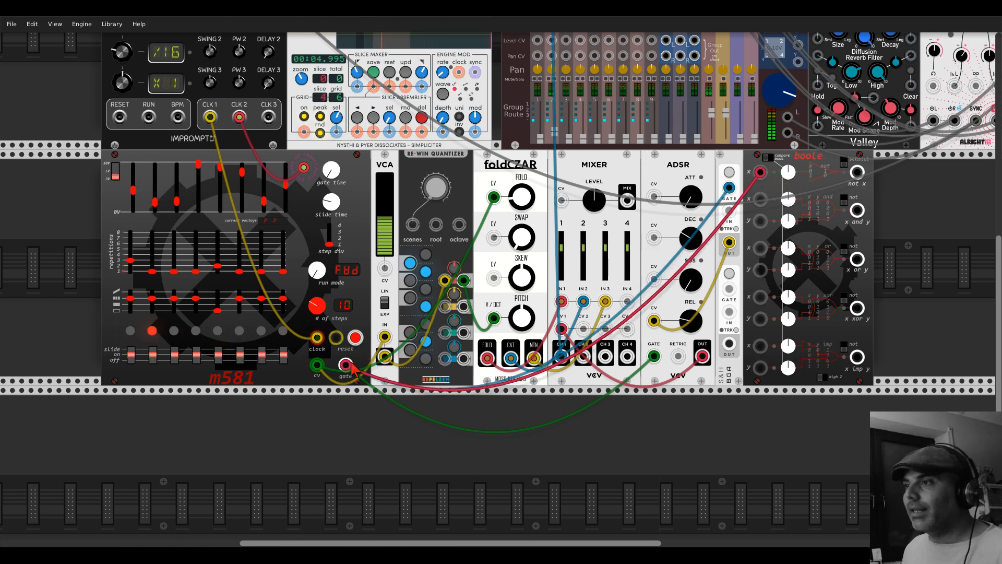
Step: Search the module library for scope and add the VCV Scope beside Boole
{"action": "scroll", "coordinate": [884, 202], "scroll_direction": "right", "scroll_amount": 2}
{"action": "scroll", "coordinate": [812, 216], "scroll_direction": "right", "scroll_amount": 5}
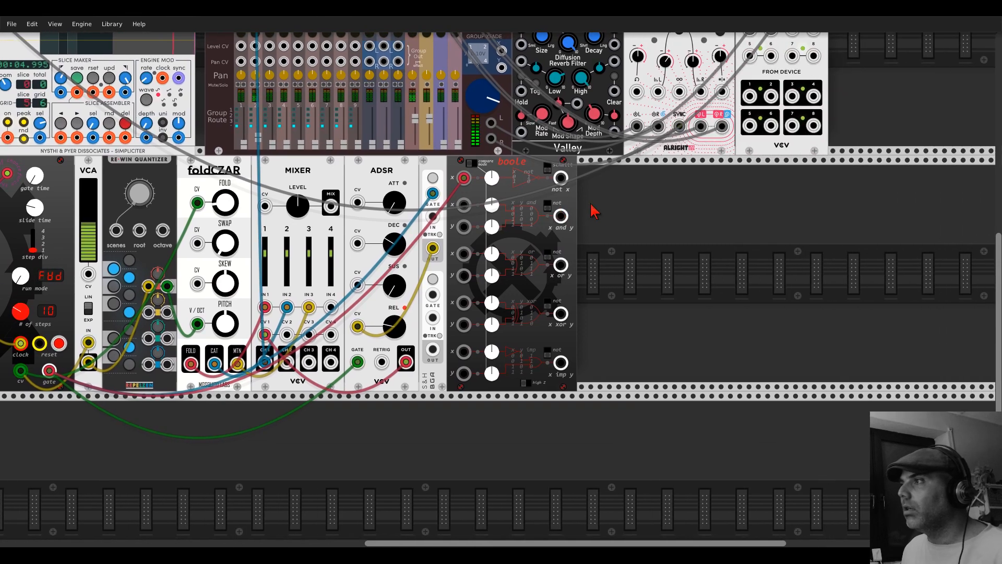
{"action": "scroll", "coordinate": [475, 194], "scroll_direction": "up", "scroll_amount": 3}
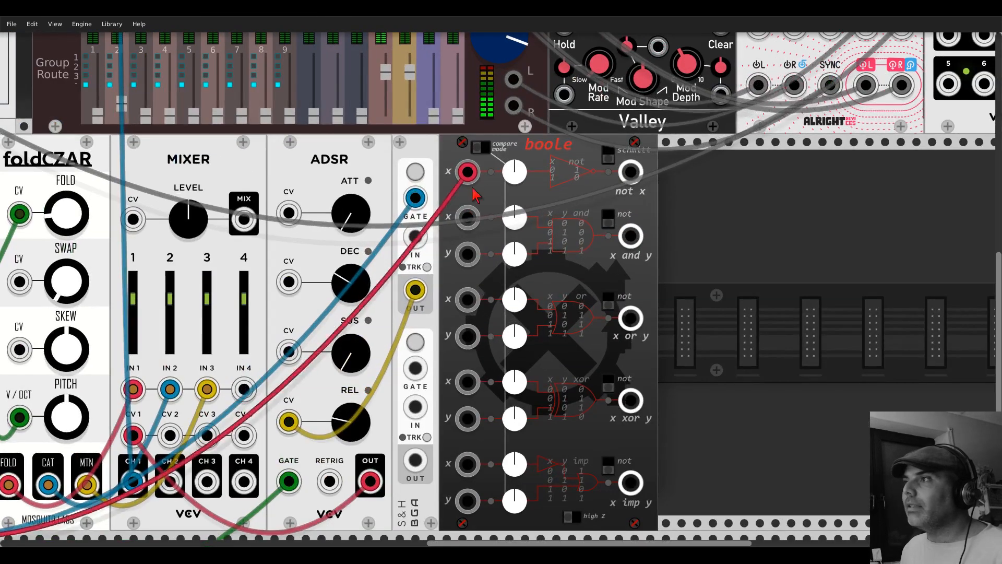
{"action": "right_click", "coordinate": [716, 240]}
{"action": "type", "text": "scope"}
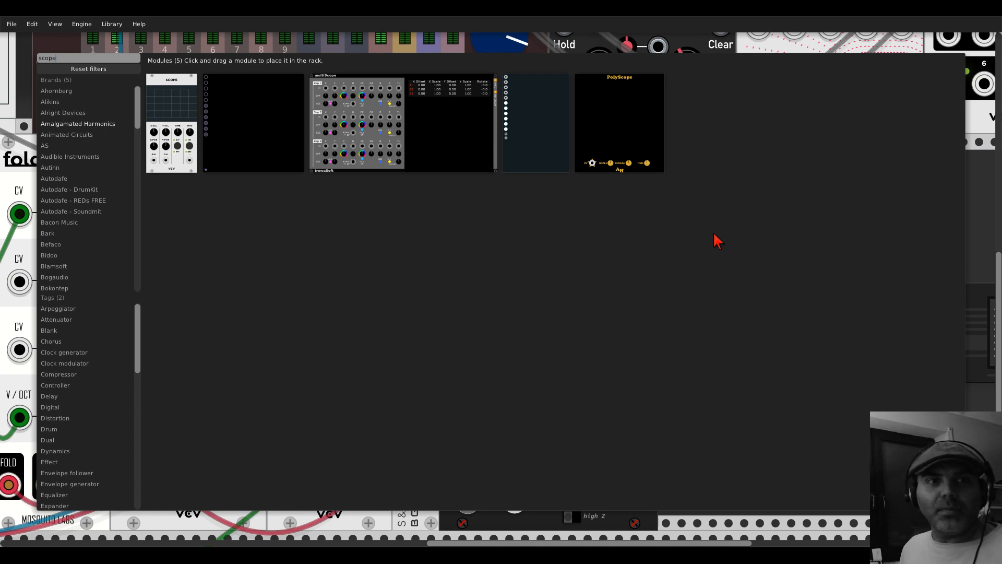
{"action": "left_click", "coordinate": [168, 85]}
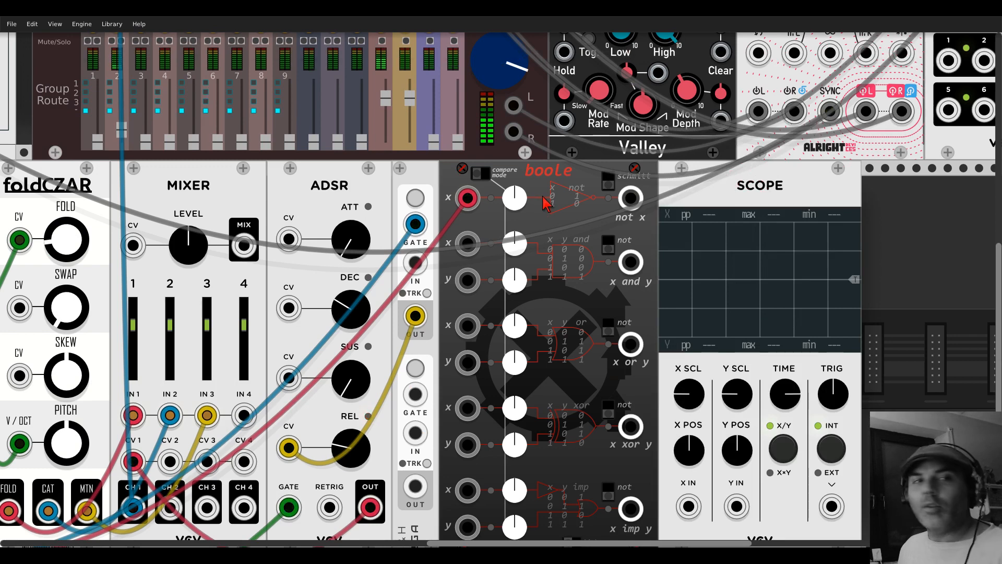
Step: Patch Boole's not x output into the Scope's X input and turn the Scope's Time control down
{"action": "scroll", "coordinate": [682, 236], "scroll_direction": "down", "scroll_amount": 3}
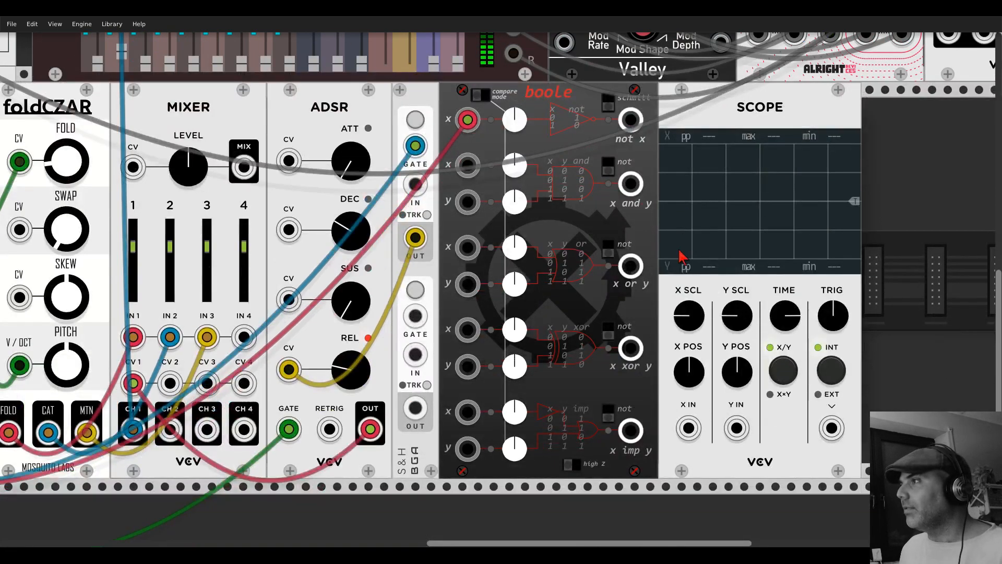
{"action": "left_click_drag", "start_coordinate": [689, 428], "coordinate": [638, 121]}
{"action": "left_click_drag", "start_coordinate": [793, 306], "coordinate": [793, 306]}
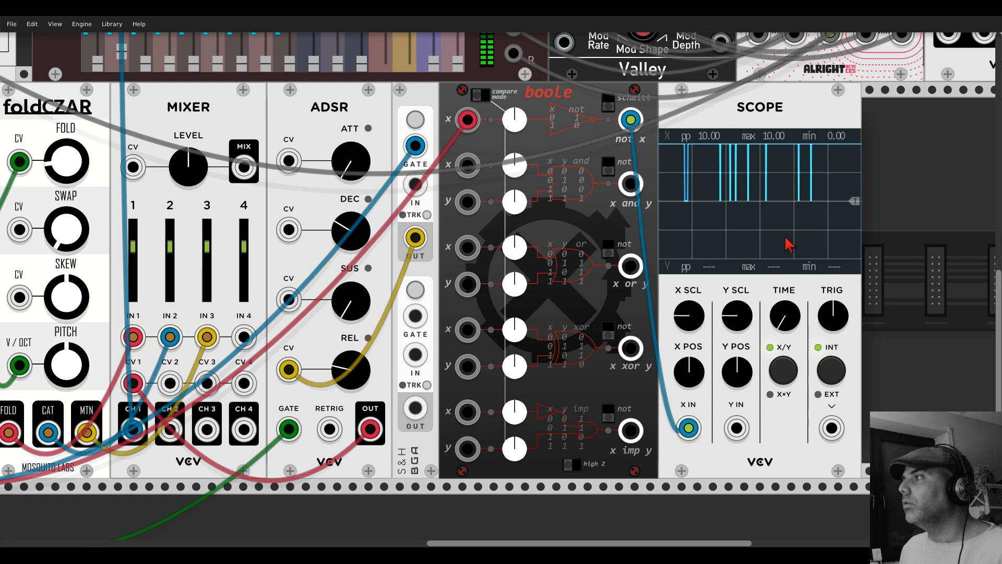
Step: Try the schmitt switch on Boole's NOT section and turn it back off
{"action": "left_click", "coordinate": [608, 103]}
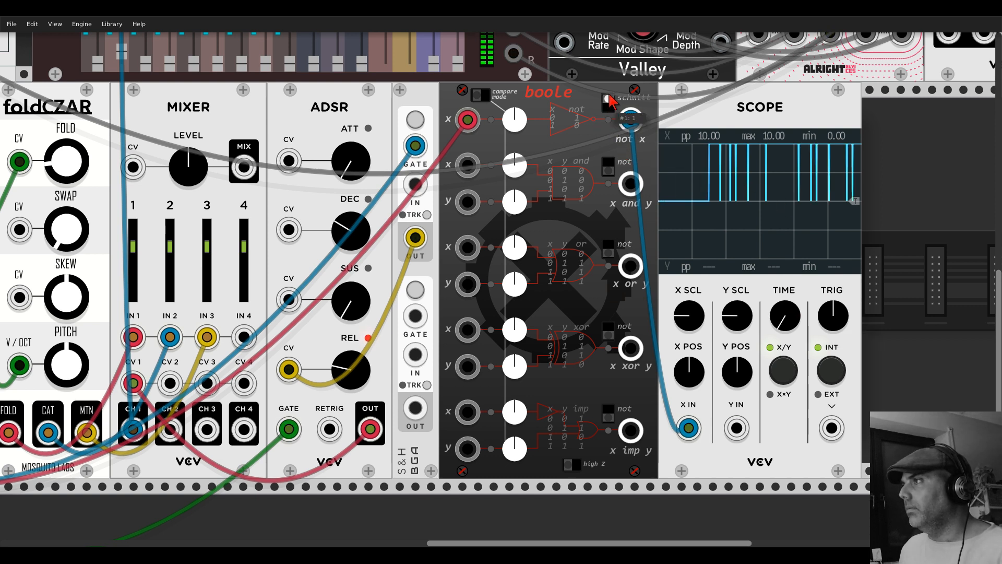
{"action": "left_click", "coordinate": [608, 102]}
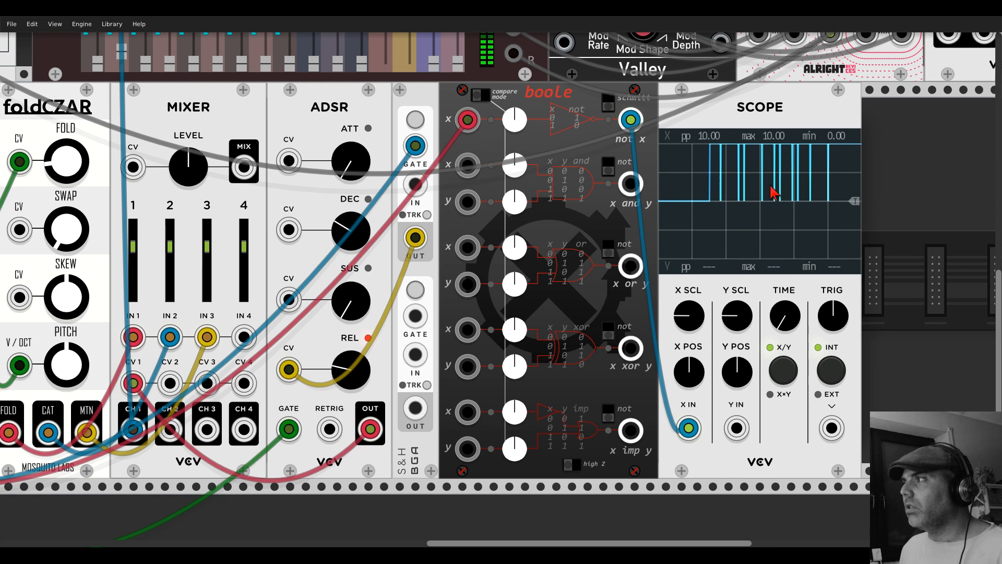
Step: Move the S&H away from the VCV ADSR, search the library for adsr and place the compact Bogaudio ADSR in the gap
{"action": "scroll", "coordinate": [731, 123], "scroll_direction": "left", "scroll_amount": 5}
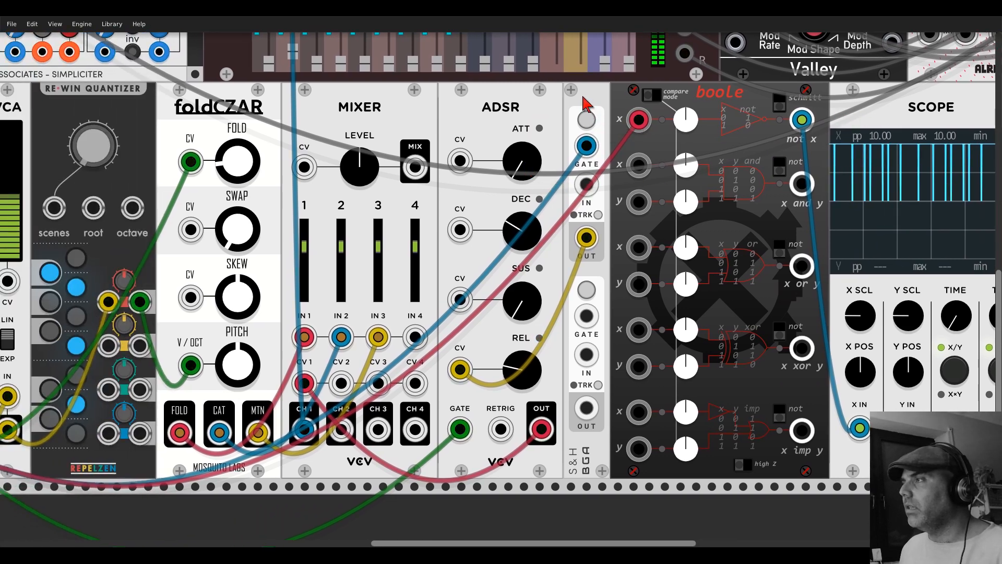
{"action": "left_click_drag", "start_coordinate": [592, 107], "coordinate": [640, 107]}
{"action": "right_click", "coordinate": [622, 152]}
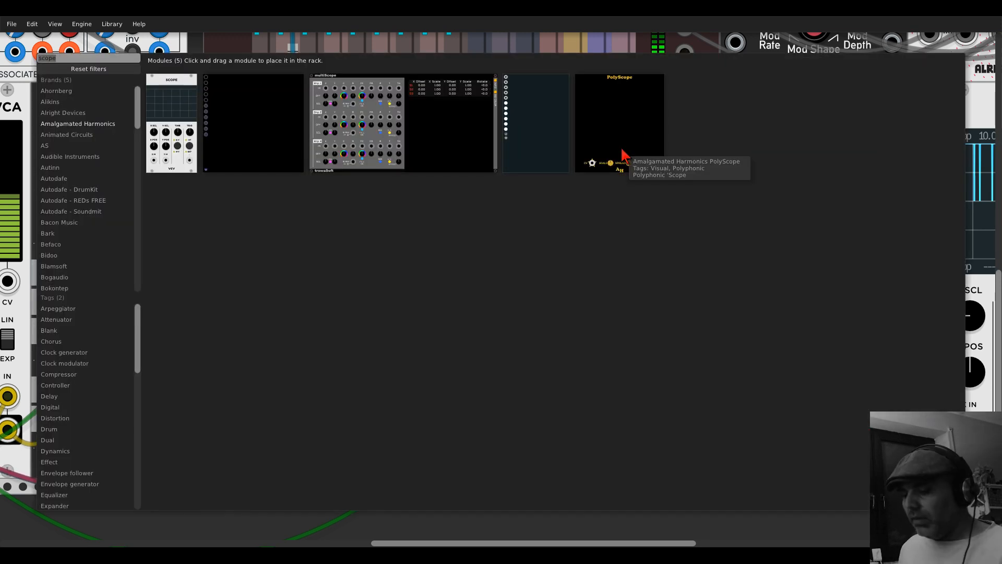
{"action": "type", "text": "adsr"}
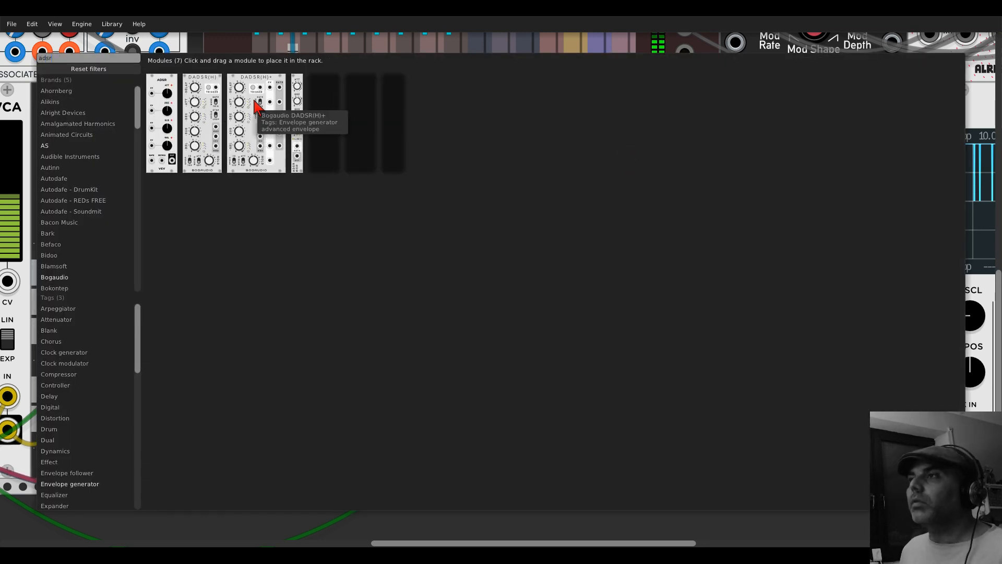
{"action": "left_click", "coordinate": [297, 80]}
{"action": "scroll", "coordinate": [636, 176], "scroll_direction": "right", "scroll_amount": 1}
{"action": "scroll", "coordinate": [638, 183], "scroll_direction": "right", "scroll_amount": 2}
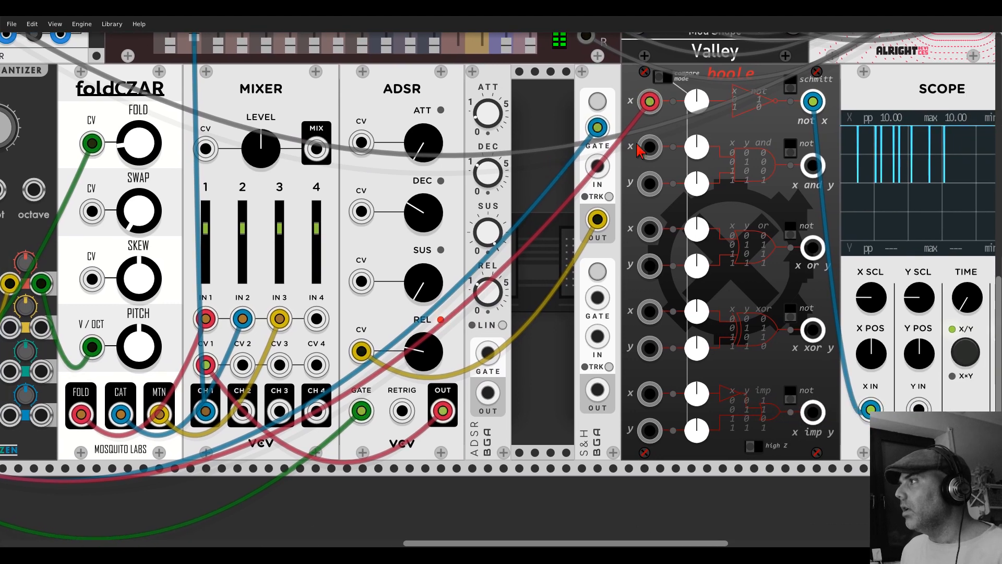
Step: Patch Boole's not x output into the Bogaudio ADSR's gate and that envelope's output into the VCV Mixer's CV 2
{"action": "left_click_drag", "start_coordinate": [488, 354], "coordinate": [814, 102]}
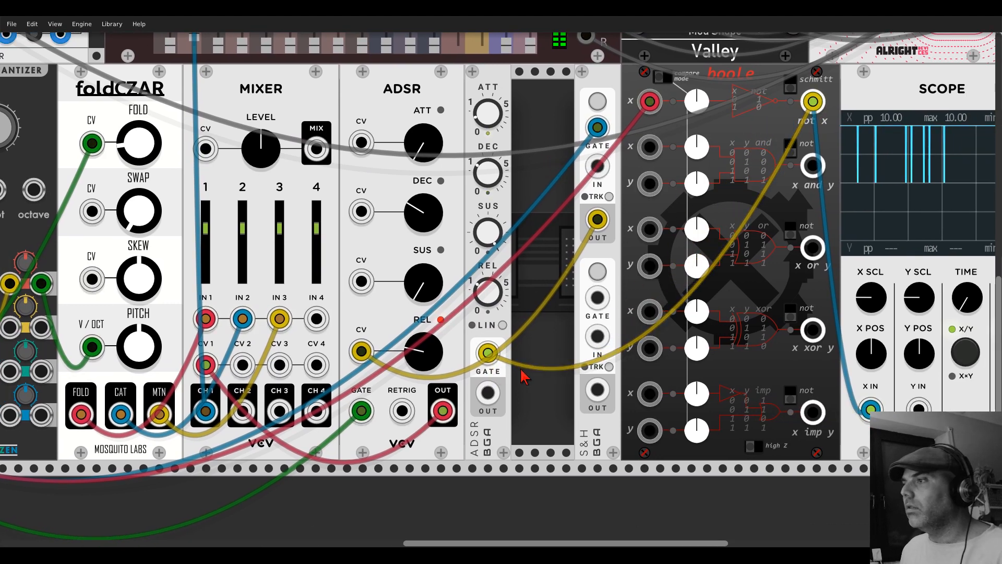
{"action": "left_click_drag", "start_coordinate": [491, 394], "coordinate": [244, 366]}
Step: Patch the VCV Mixer's CH 2 output into input 3 of the large mixer and raise channel 3's level to about 0.066
{"action": "left_click_drag", "start_coordinate": [244, 411], "coordinate": [213, 64]}
{"action": "scroll", "coordinate": [403, 219], "scroll_direction": "up", "scroll_amount": 11}
{"action": "scroll", "coordinate": [195, 99], "scroll_direction": "up", "scroll_amount": 3}
{"action": "left_click_drag", "start_coordinate": [214, 407], "coordinate": [216, 400]}
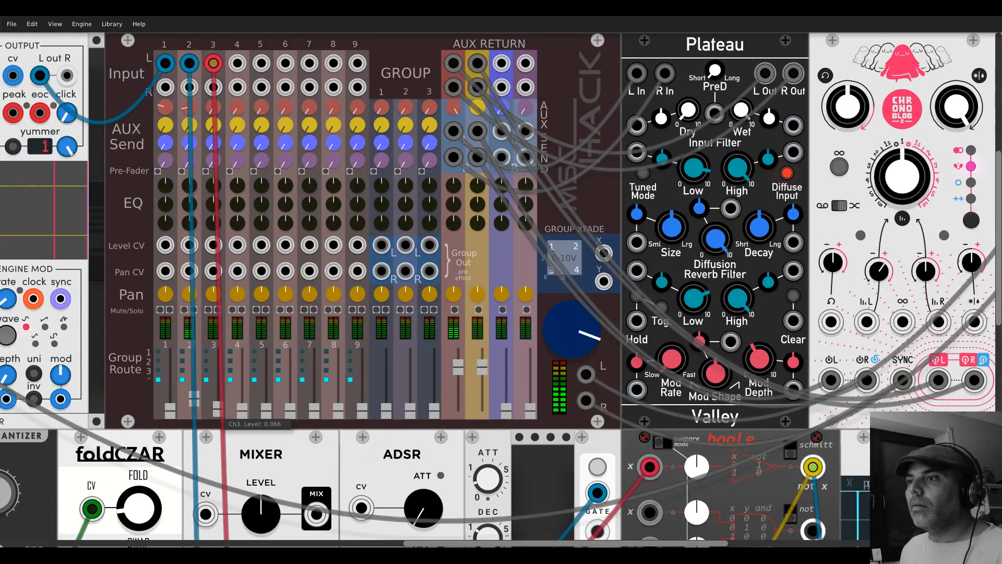
Step: Set the Bogaudio ADSR's decay to about 0.086 s
{"action": "scroll", "coordinate": [355, 412], "scroll_direction": "down", "scroll_amount": 5}
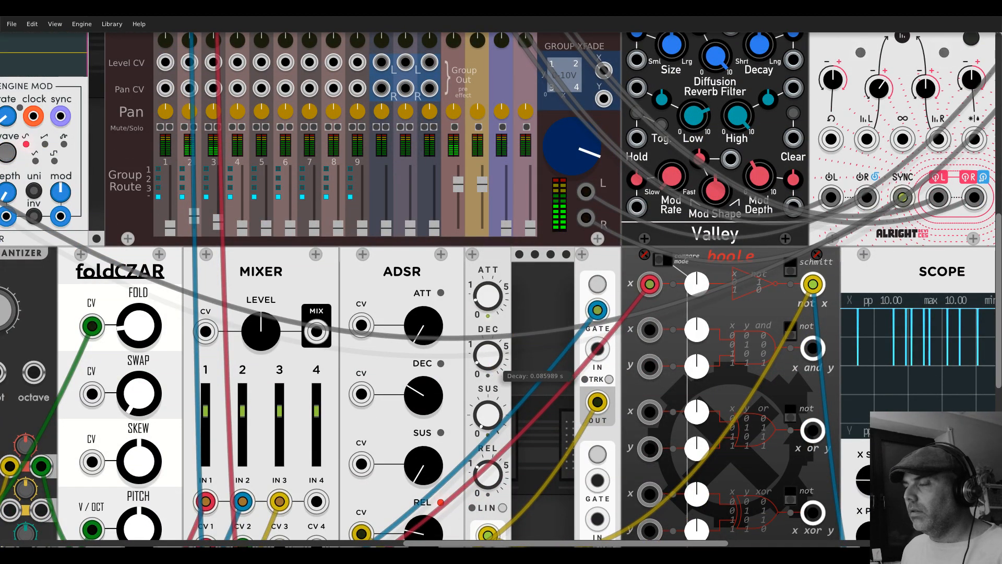
{"action": "scroll", "coordinate": [201, 214], "scroll_direction": "up", "scroll_amount": 2}
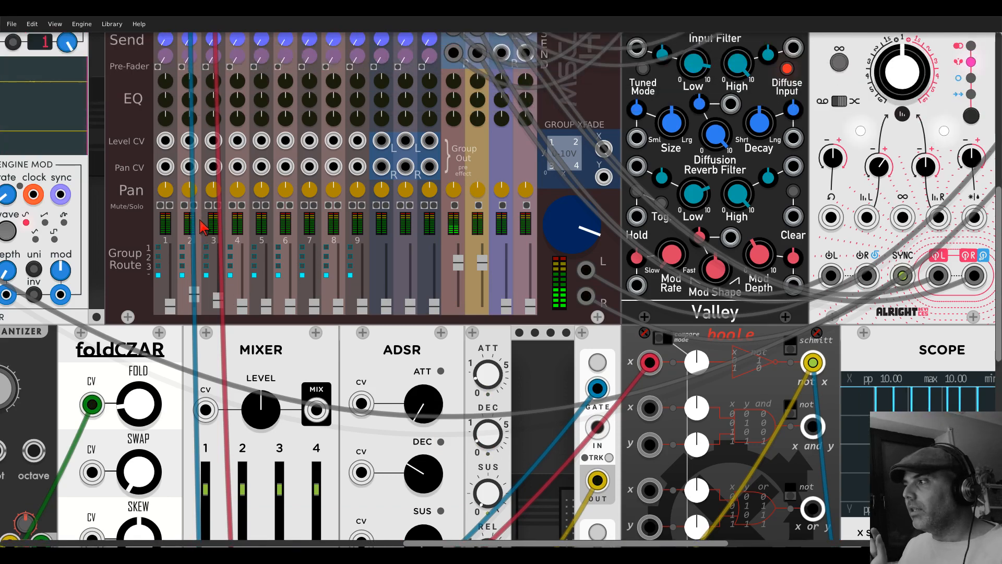
{"action": "scroll", "coordinate": [389, 360], "scroll_direction": "down", "scroll_amount": 3}
{"action": "scroll", "coordinate": [389, 360], "scroll_direction": "down", "scroll_amount": 2}
{"action": "scroll", "coordinate": [389, 360], "scroll_direction": "down", "scroll_amount": 3}
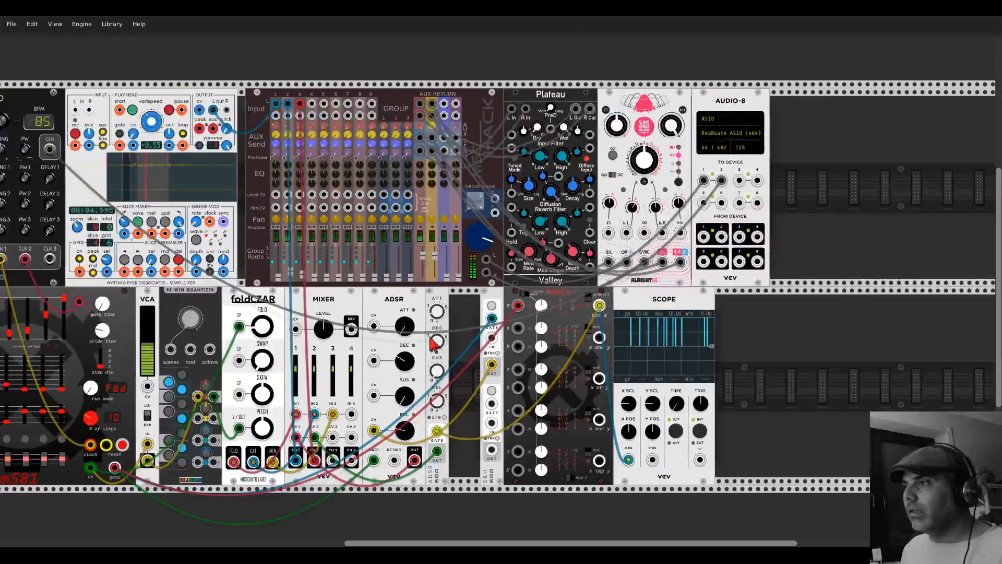
Step: Try the clock module's PW 1 pulse width at about 0.92 and return it to 0.5
{"action": "left_click_drag", "start_coordinate": [428, 336], "coordinate": [642, 247]}
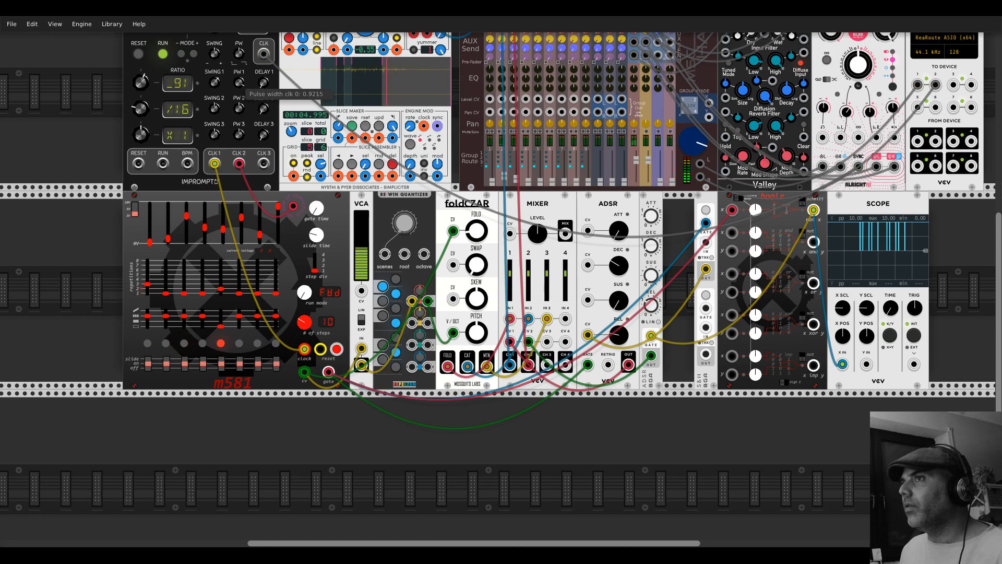
{"action": "left_click_drag", "start_coordinate": [239, 83], "coordinate": [239, 86]}
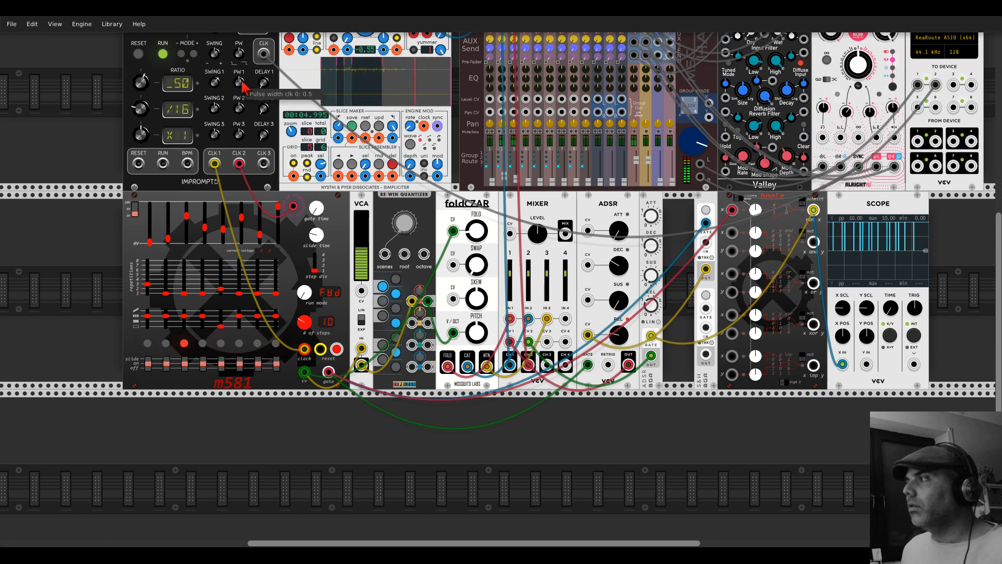
Step: Raise the large mixer's channel 3 level to about 0.099 and pan channel 2 to about -0.333
{"action": "scroll", "coordinate": [517, 172], "scroll_direction": "up", "scroll_amount": 5}
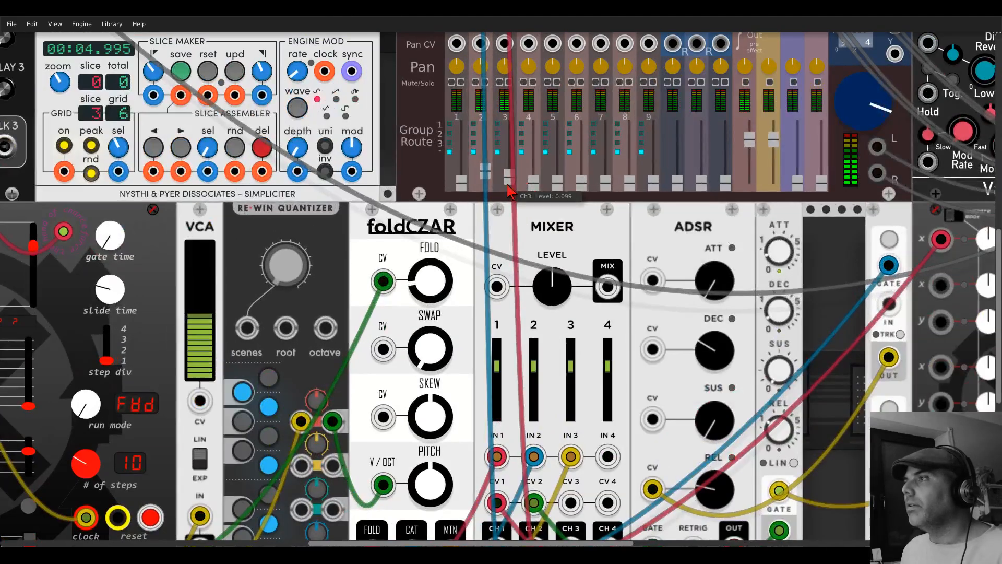
{"action": "scroll", "coordinate": [515, 163], "scroll_direction": "down", "scroll_amount": 5}
{"action": "scroll", "coordinate": [510, 154], "scroll_direction": "up", "scroll_amount": 2}
{"action": "scroll", "coordinate": [506, 143], "scroll_direction": "up", "scroll_amount": 2}
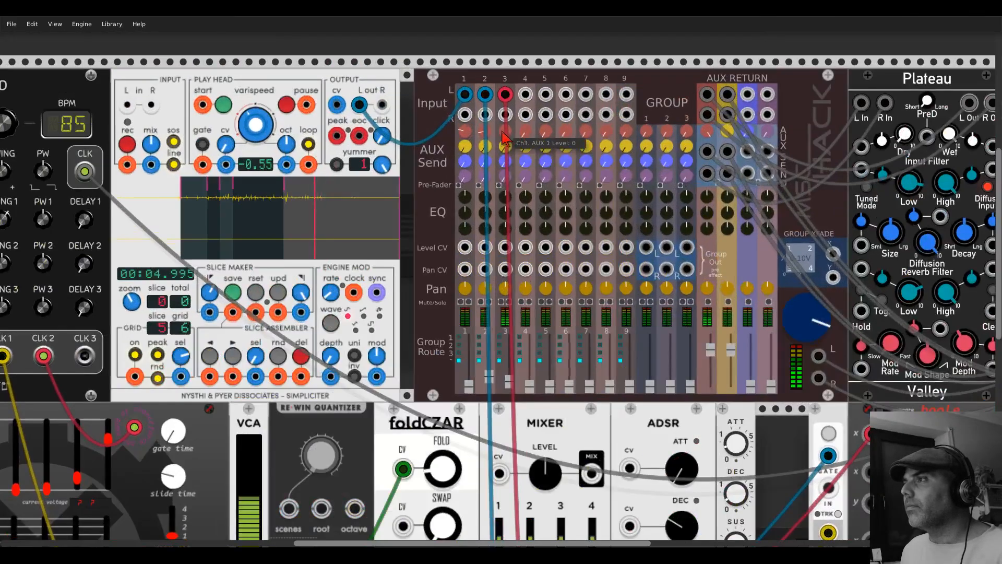
{"action": "scroll", "coordinate": [503, 175], "scroll_direction": "up", "scroll_amount": 1}
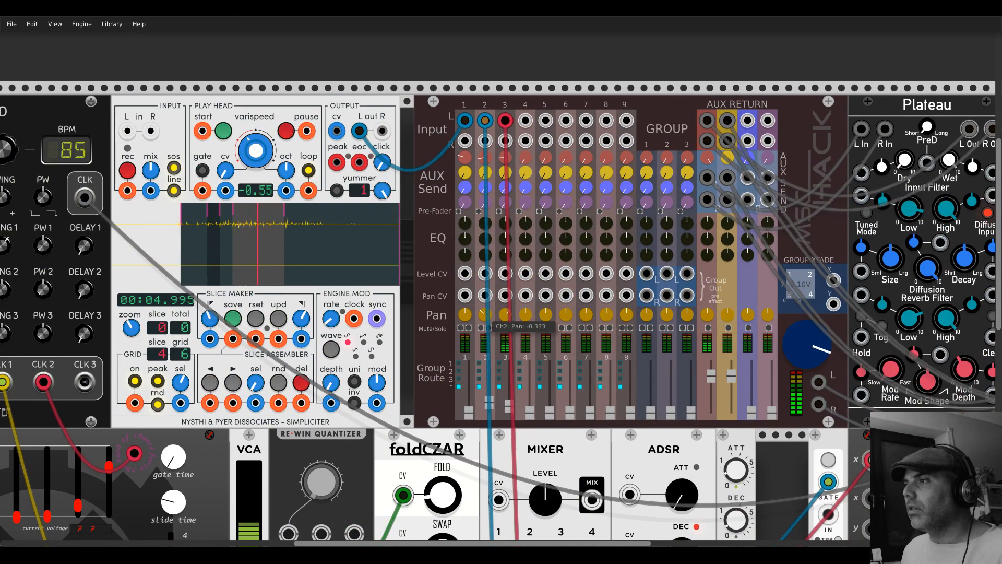
Step: Try foldCZAR's Swap control and patch the m581's CV output into the Swap CV input
{"action": "scroll", "coordinate": [485, 319], "scroll_direction": "down", "scroll_amount": 6}
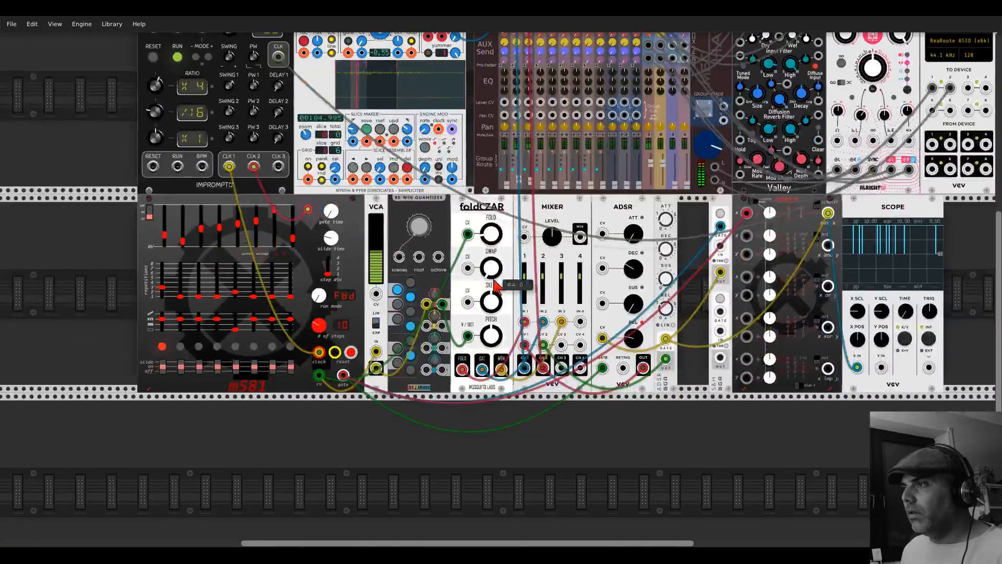
{"action": "left_click_drag", "start_coordinate": [487, 272], "coordinate": [486, 337]}
{"action": "scroll", "coordinate": [477, 279], "scroll_direction": "up", "scroll_amount": 3}
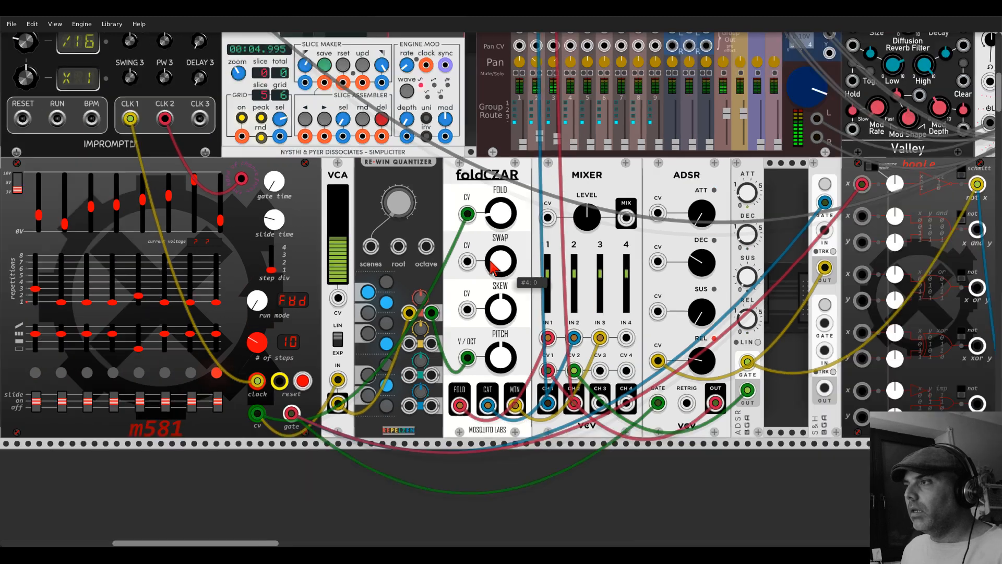
{"action": "scroll", "coordinate": [490, 266], "scroll_direction": "down", "scroll_amount": 2}
{"action": "left_click_drag", "start_coordinate": [468, 261], "coordinate": [269, 415]}
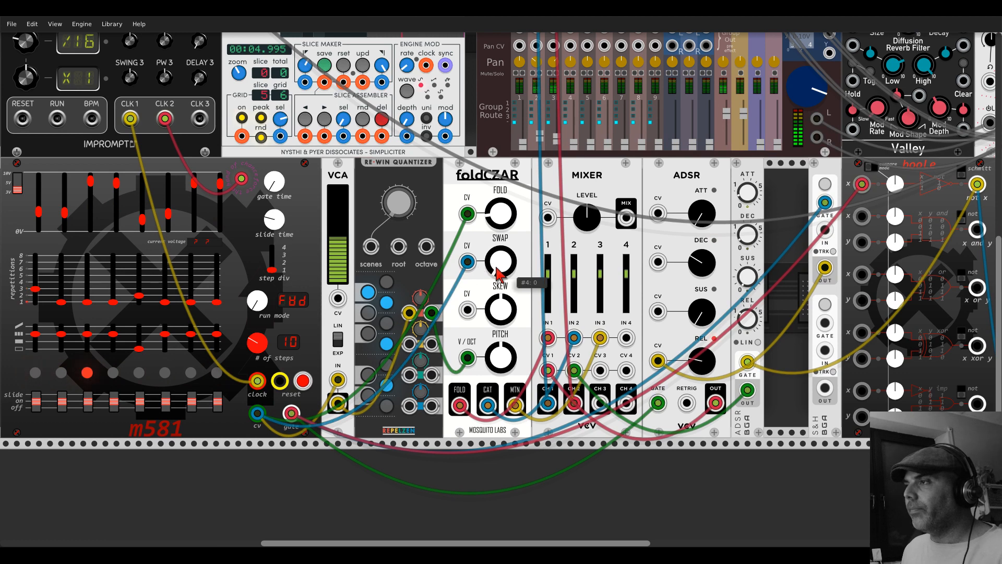
Step: Move the S&H and Boole modules up against the Bogaudio ADSR to close the gap
{"action": "left_click_drag", "start_coordinate": [778, 255], "coordinate": [626, 206]}
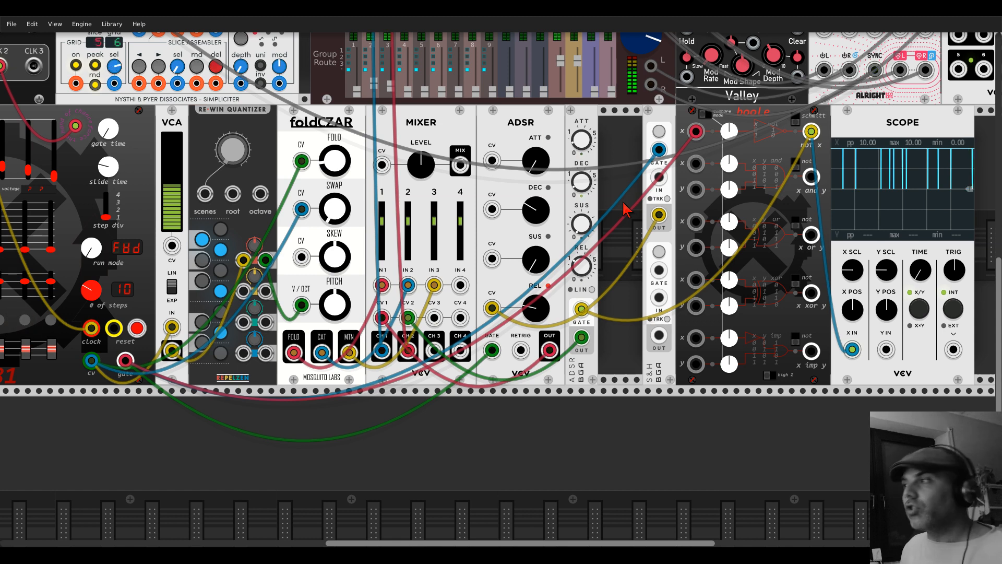
{"action": "left_click_drag", "start_coordinate": [813, 113], "coordinate": [764, 115]}
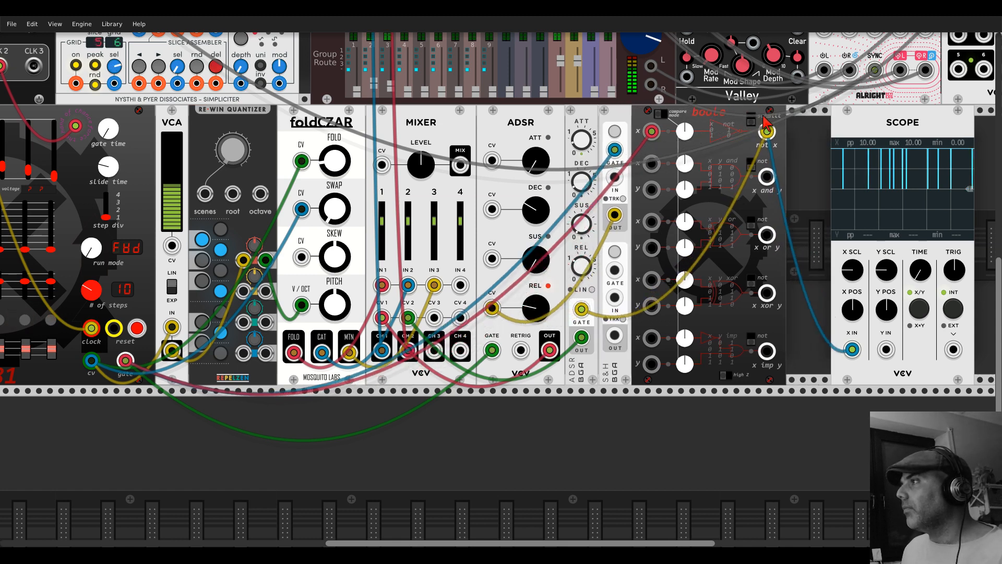
Step: Search the module library for scope and sub, and add the Submarine LA-108 logic analyser next to the Scope
{"action": "left_click_drag", "start_coordinate": [680, 152], "coordinate": [348, 178]}
{"action": "right_click", "coordinate": [668, 238]}
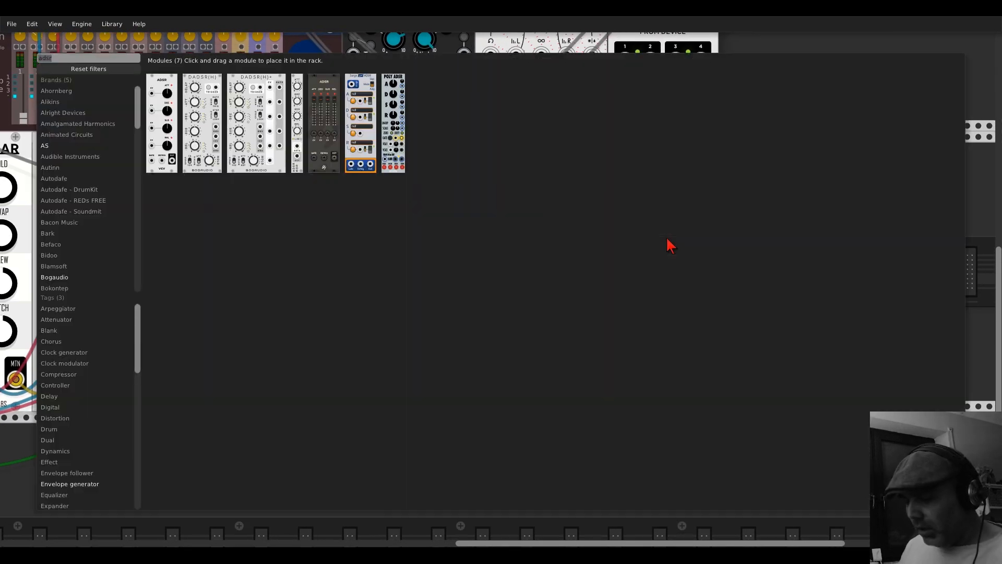
{"action": "type", "text": "scope"}
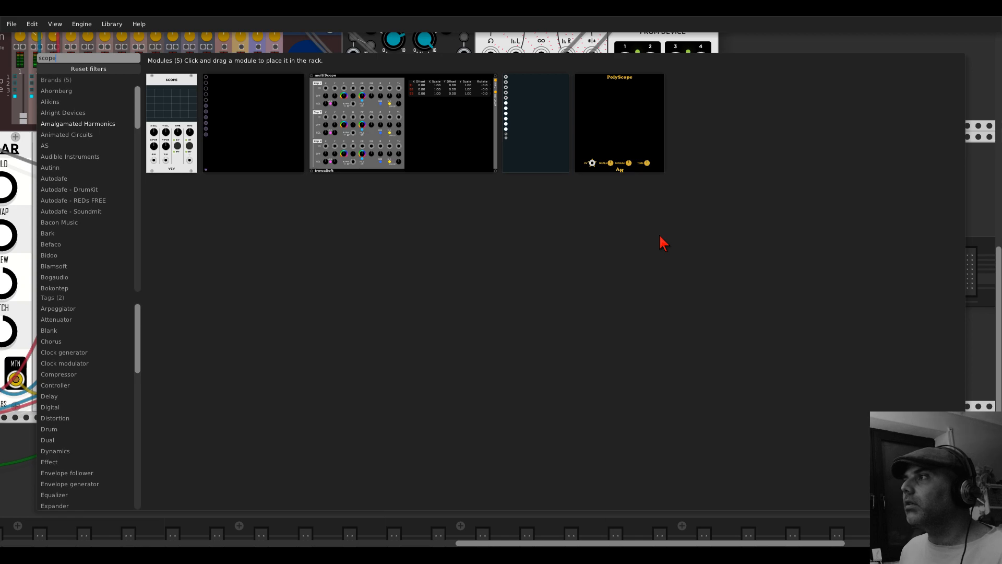
{"action": "key", "text": "BackSpace"}
{"action": "key", "text": "BackSpace"}
{"action": "key", "text": "BackSpace"}
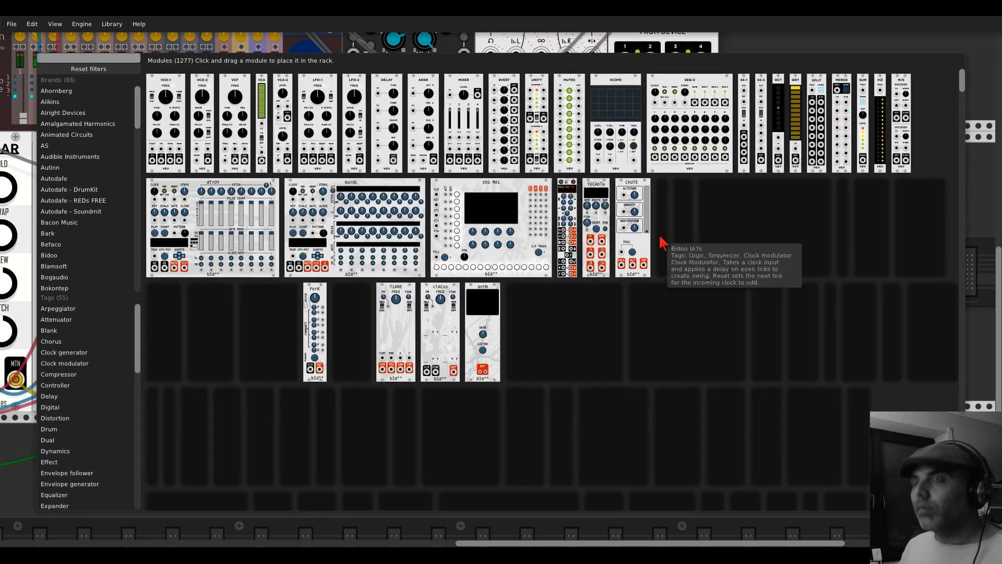
{"action": "type", "text": "ub"}
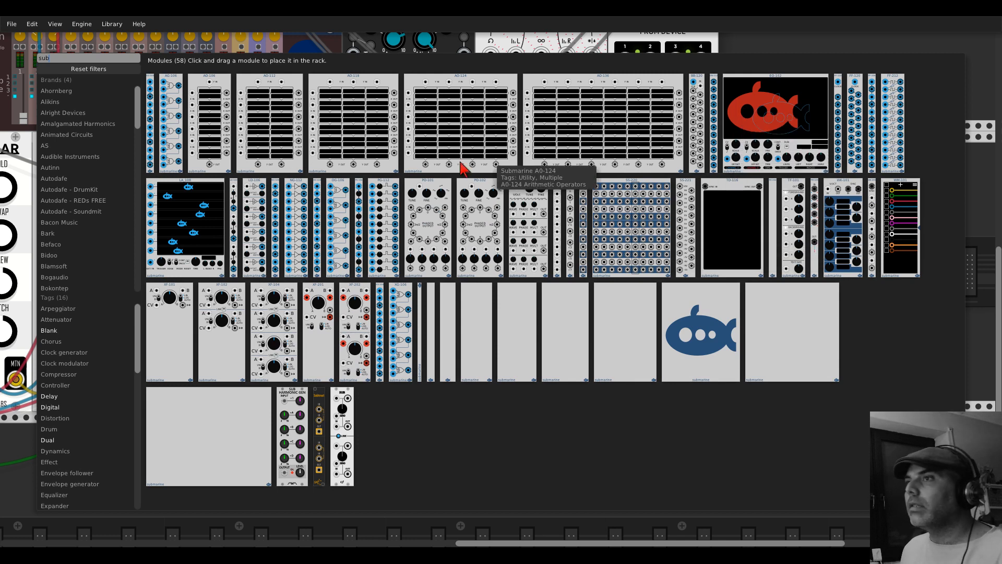
{"action": "left_click", "coordinate": [181, 208]}
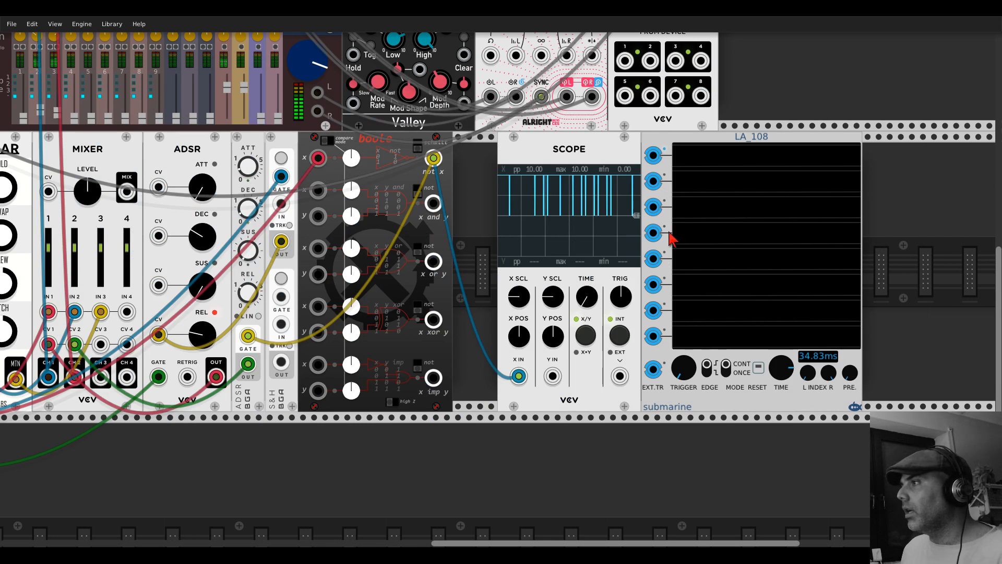
Step: Patch the m581's gate and Boole's not x output into the LA-108 for comparison, and delete the LA-108
{"action": "mouse_move", "coordinate": [654, 155]}
{"action": "left_mouse_down"}
{"action": "mouse_move", "coordinate": [320, 158]}
{"action": "mouse_move", "coordinate": [657, 164]}
{"action": "mouse_move", "coordinate": [654, 154]}
{"action": "mouse_move", "coordinate": [528, 175]}
{"action": "mouse_move", "coordinate": [433, 158]}
{"action": "left_mouse_up"}
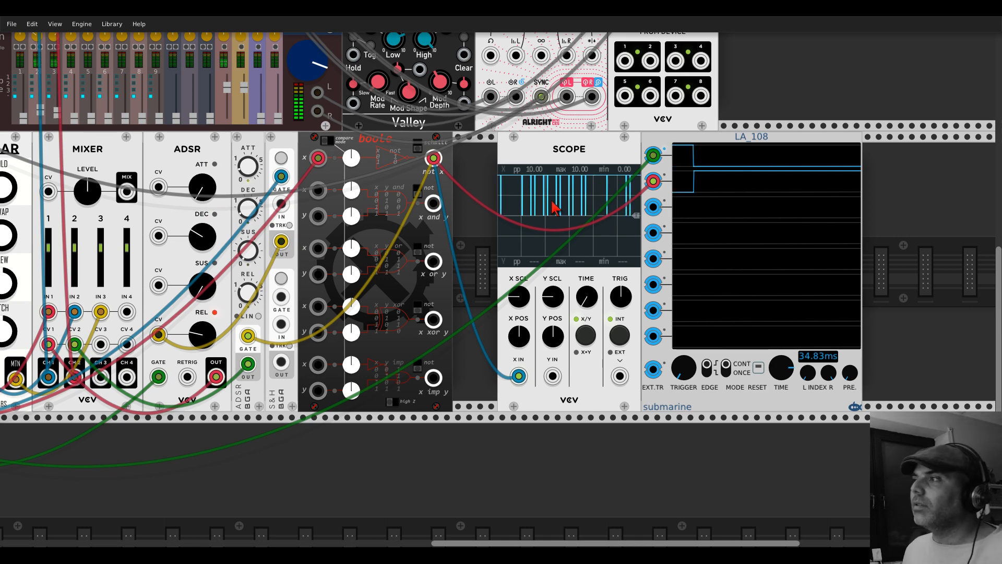
{"action": "left_click_drag", "start_coordinate": [483, 183], "coordinate": [805, 166]}
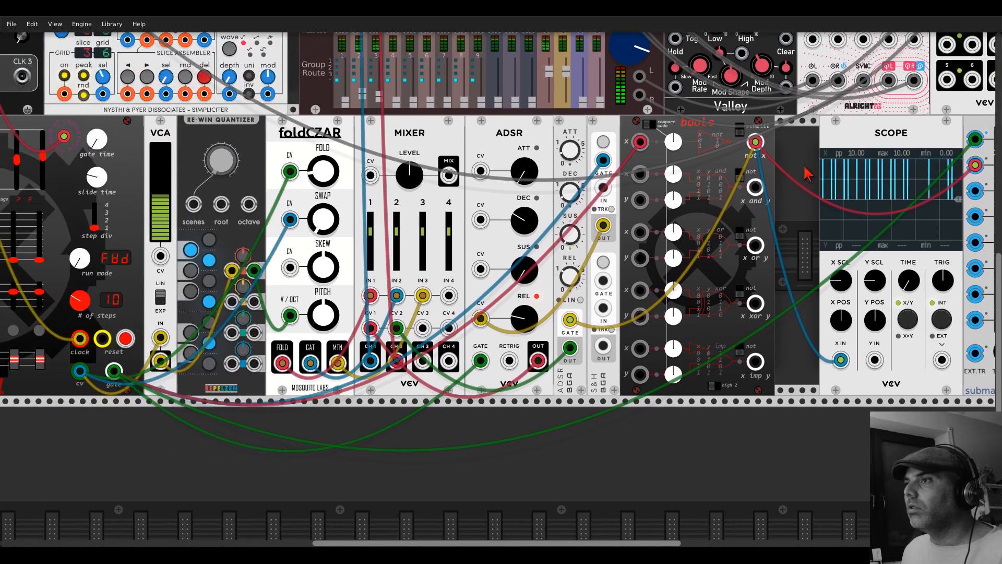
{"action": "scroll", "coordinate": [808, 174], "scroll_direction": "down", "scroll_amount": 3}
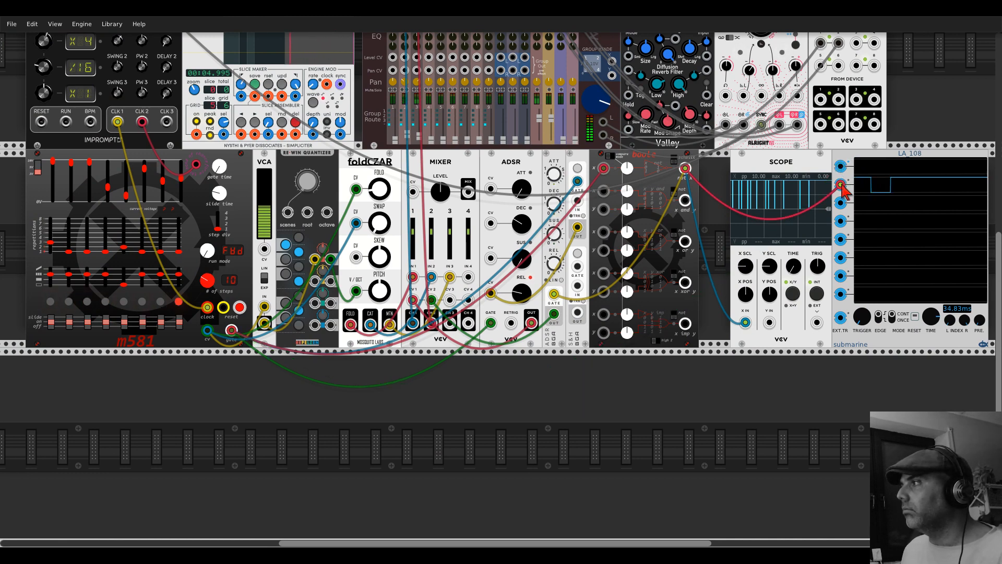
{"action": "right_click", "coordinate": [845, 155]}
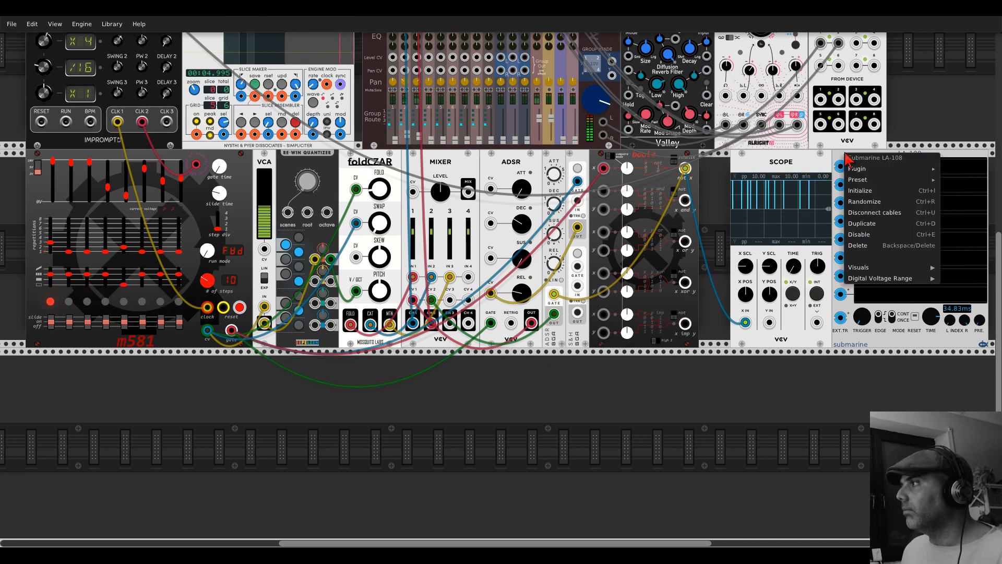
{"action": "left_click", "coordinate": [859, 246]}
Step: Move Boole aside and add the Bogaudio DGATE module between the S&H and Boole
{"action": "left_click_drag", "start_coordinate": [591, 199], "coordinate": [622, 199]}
{"action": "key", "text": "Return"}
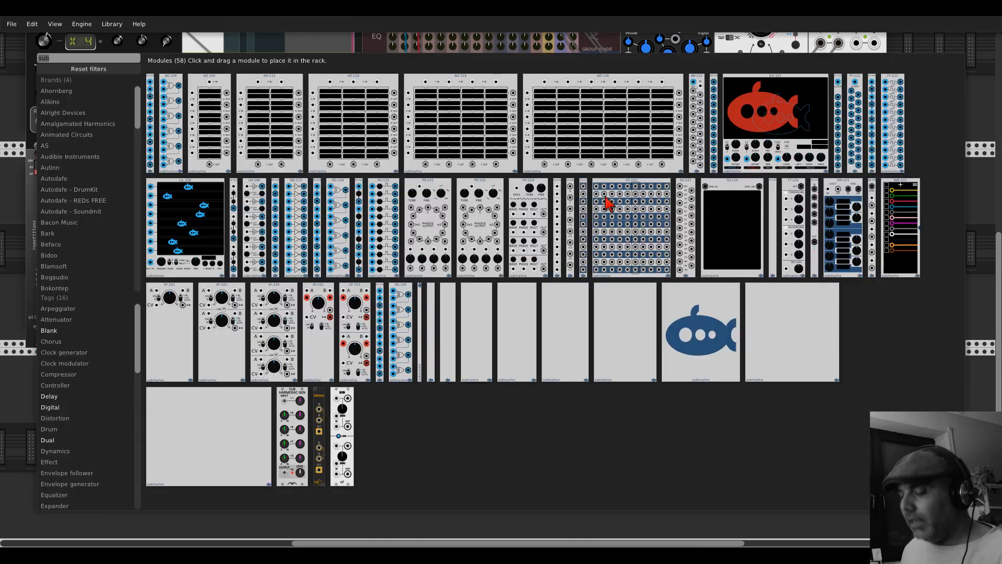
{"action": "type", "text": "dgate"}
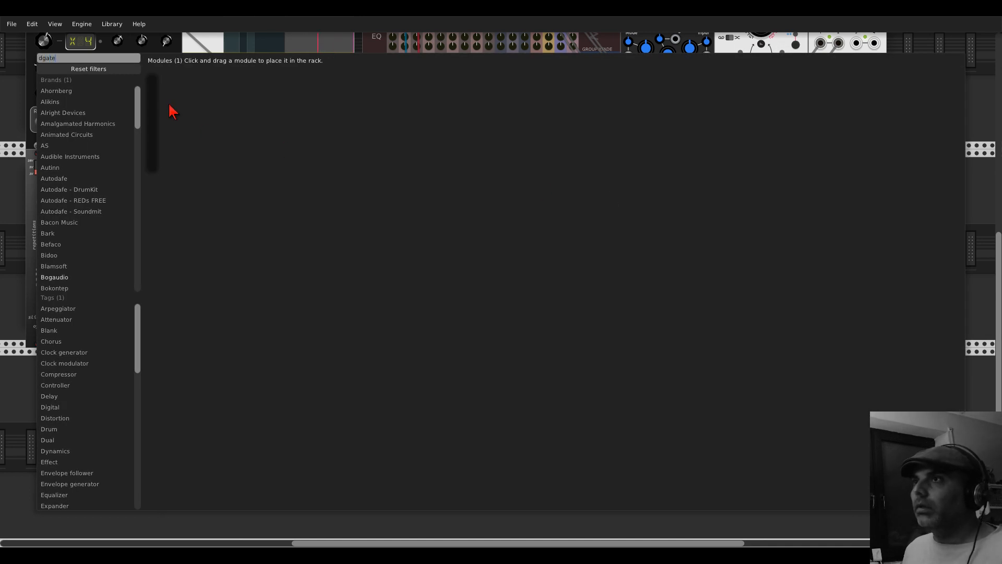
{"action": "left_click", "coordinate": [172, 112]}
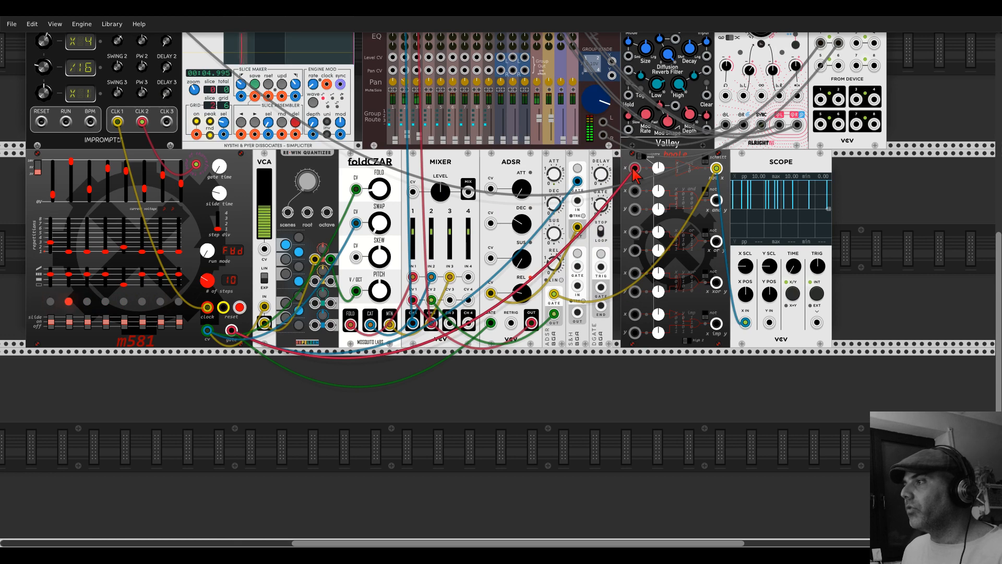
Step: Route the m581's gate through DGATE's trig input and gate output into Boole's x input, and close the gaps around Boole and Scope
{"action": "mouse_move", "coordinate": [635, 168]}
{"action": "left_mouse_down"}
{"action": "mouse_move", "coordinate": [602, 285]}
{"action": "mouse_move", "coordinate": [633, 168]}
{"action": "left_mouse_up"}
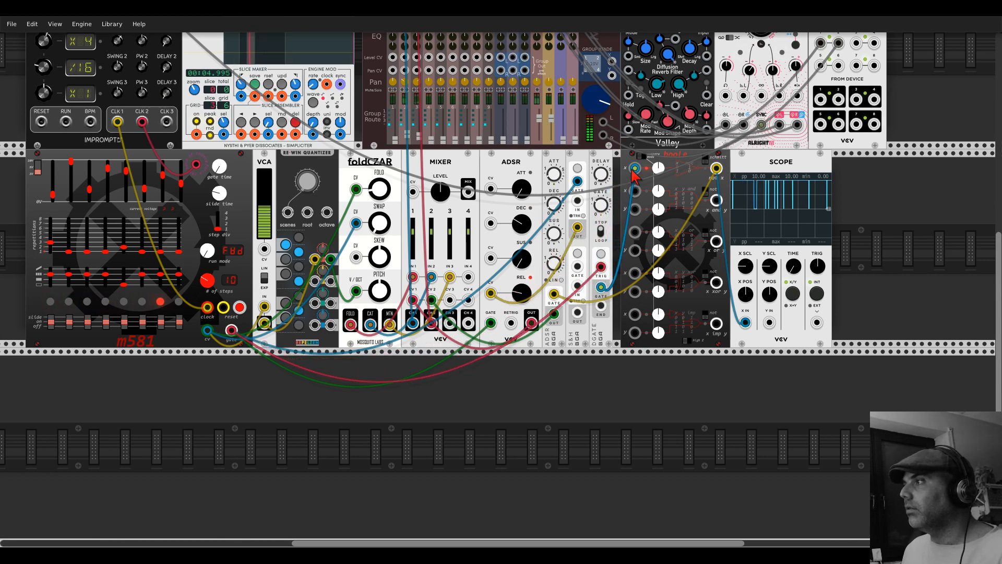
{"action": "scroll", "coordinate": [687, 206], "scroll_direction": "up", "scroll_amount": 2}
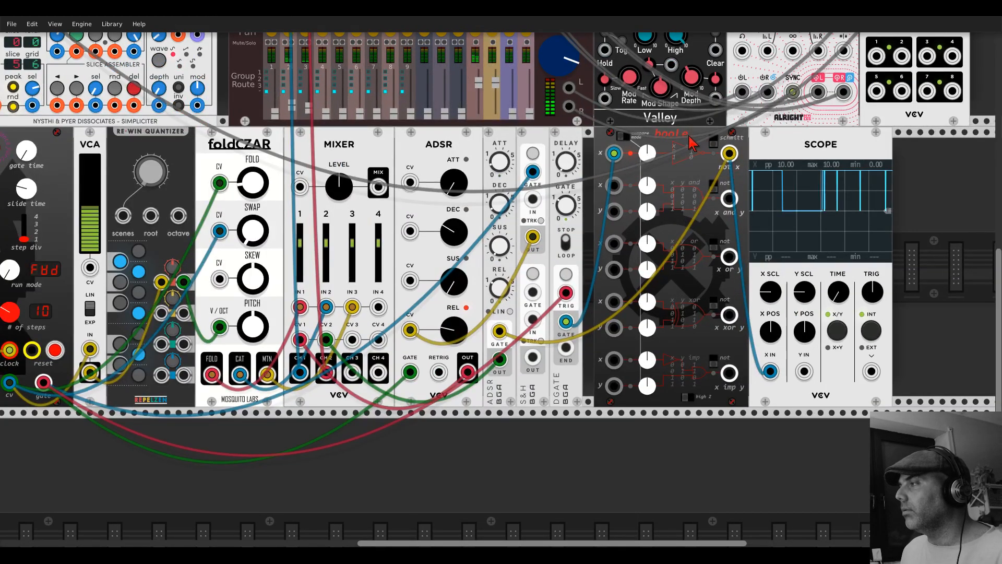
{"action": "left_click_drag", "start_coordinate": [691, 142], "coordinate": [680, 142]}
{"action": "left_click_drag", "start_coordinate": [783, 148], "coordinate": [772, 148]}
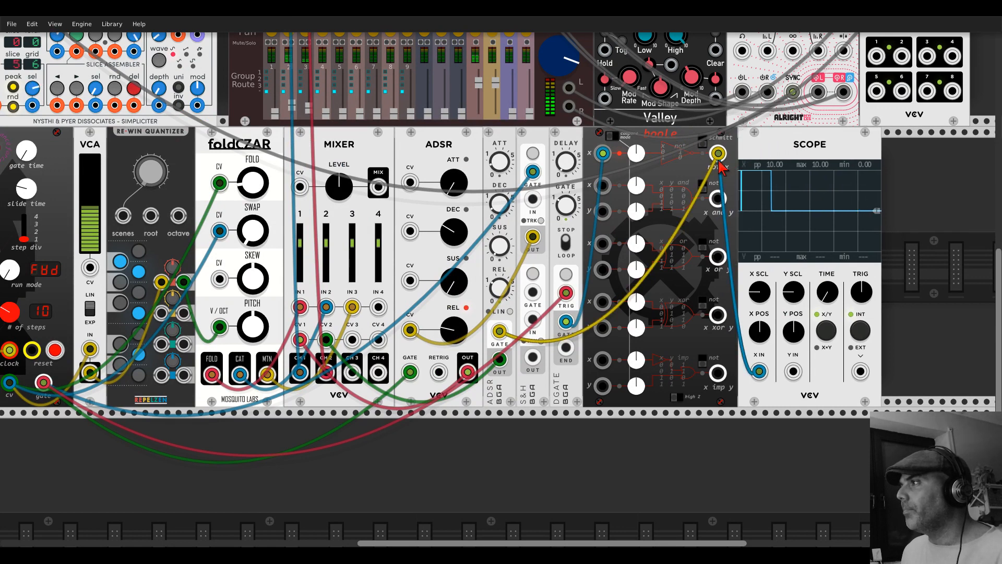
Step: Set the large mixer's channel 3 pan to about 0.294 and level to about 0.447, and lengthen the Bogaudio ADSR's release
{"action": "scroll", "coordinate": [308, 185], "scroll_direction": "up", "scroll_amount": 5}
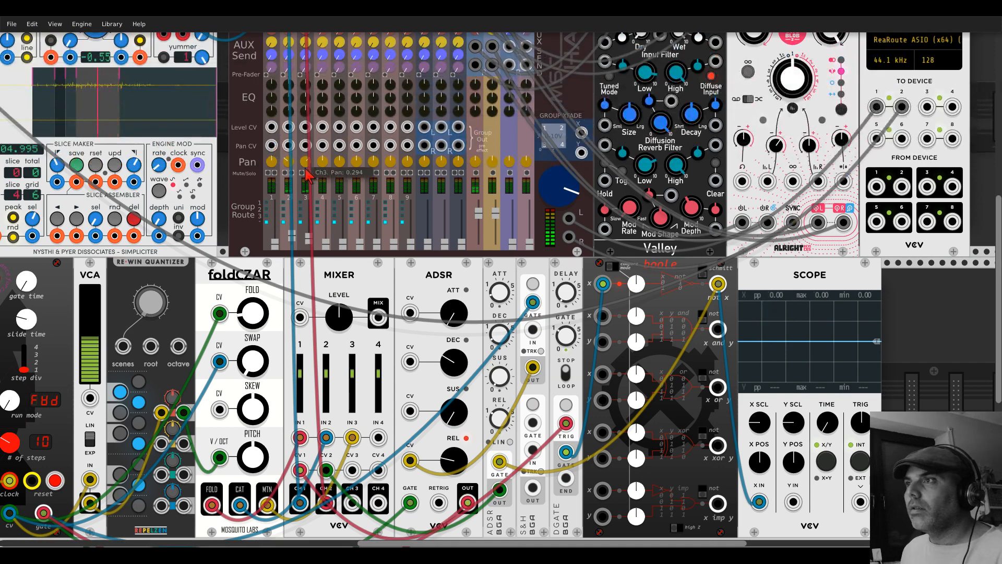
{"action": "scroll", "coordinate": [308, 185], "scroll_direction": "down", "scroll_amount": 3}
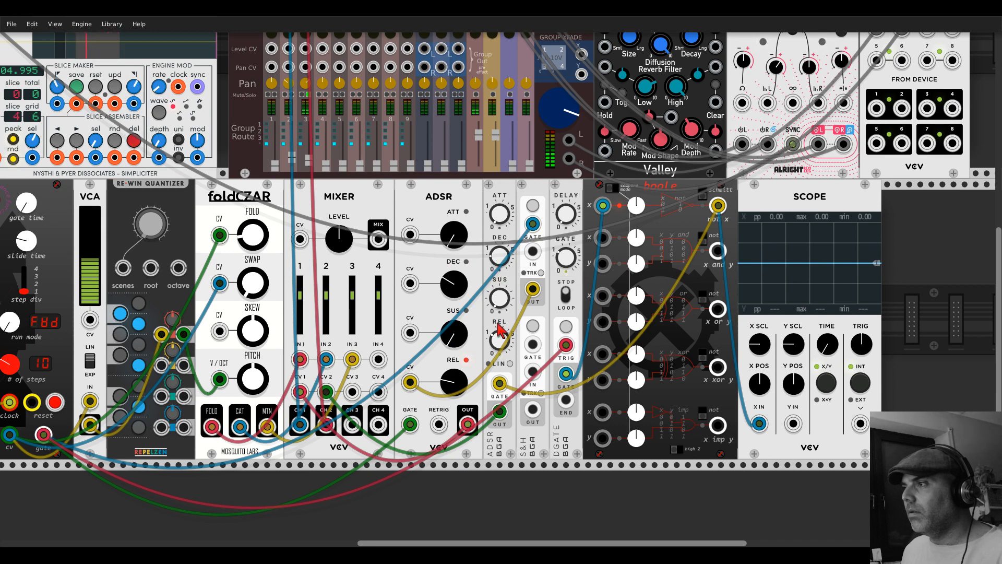
{"action": "left_click_drag", "start_coordinate": [499, 337], "coordinate": [500, 282]}
{"action": "scroll", "coordinate": [295, 167], "scroll_direction": "up", "scroll_amount": 3}
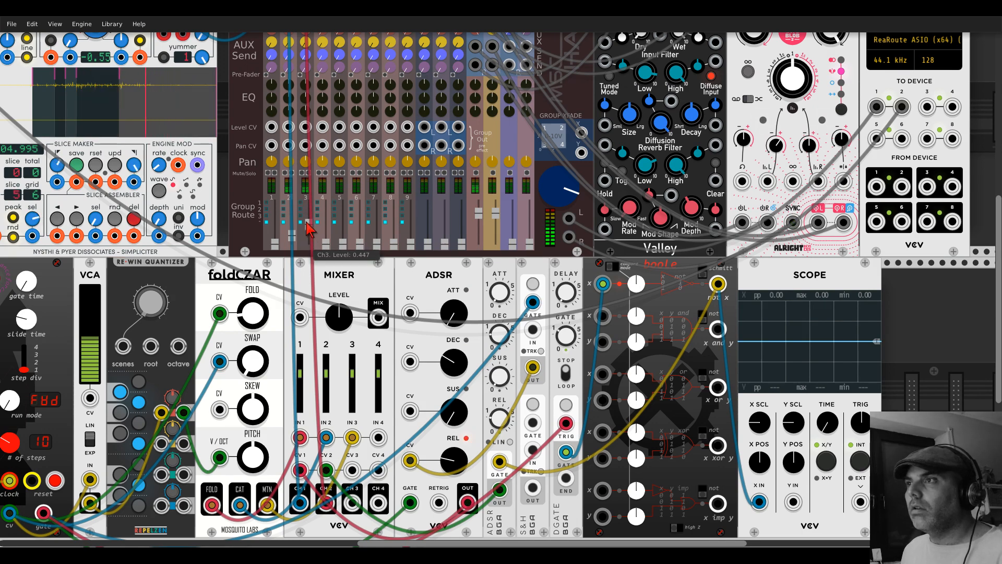
{"action": "scroll", "coordinate": [567, 248], "scroll_direction": "down", "scroll_amount": 4}
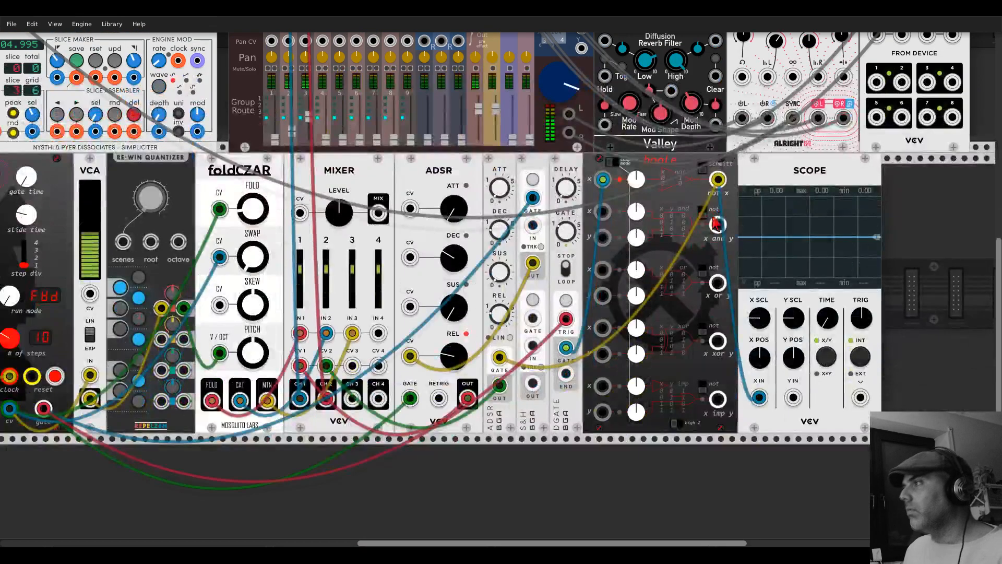
Step: Patch DGATE's gate output into the Scope's Y input and fine-tune DGATE's gate time, trying about 1.7284e-05 s
{"action": "left_click_drag", "start_coordinate": [566, 347], "coordinate": [793, 397]}
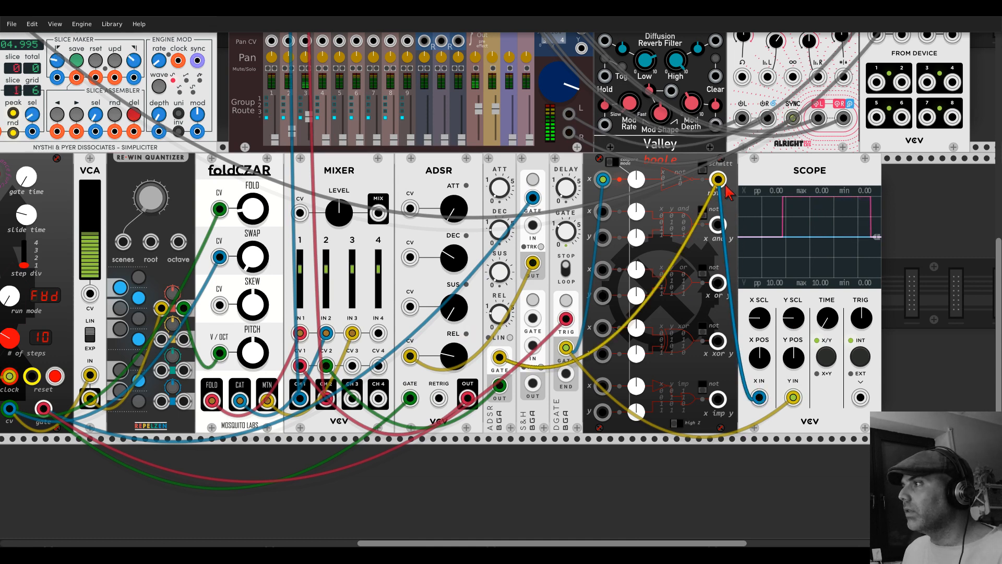
{"action": "left_click_drag", "start_coordinate": [567, 231], "coordinate": [567, 240]}
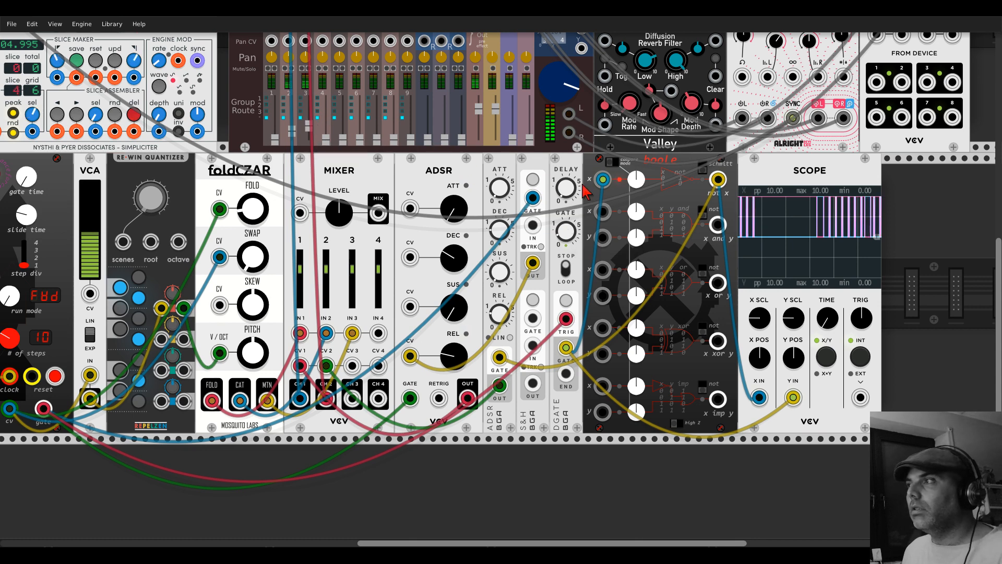
{"action": "left_click_drag", "start_coordinate": [566, 231], "coordinate": [566, 244]}
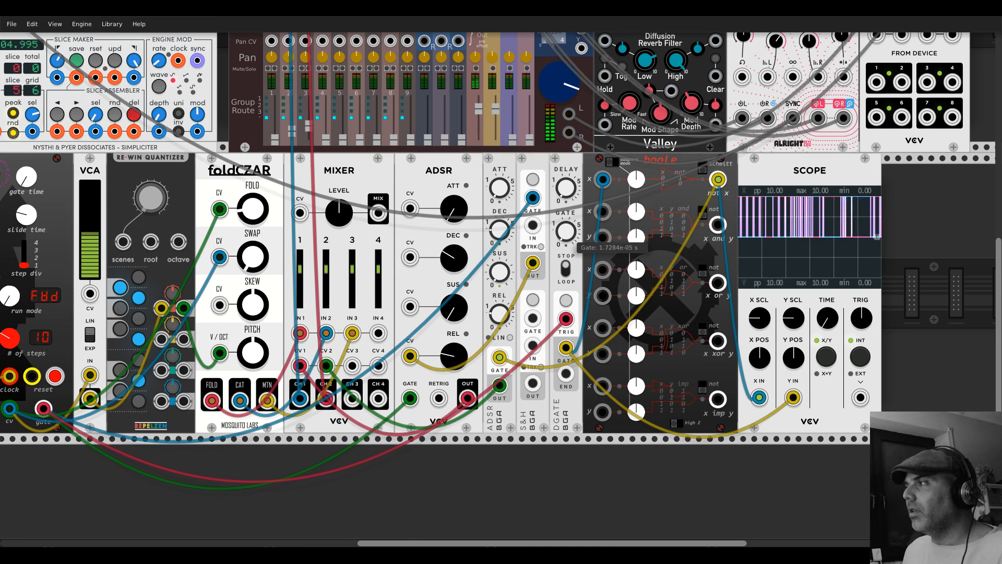
{"action": "left_click_drag", "start_coordinate": [568, 230], "coordinate": [568, 231]}
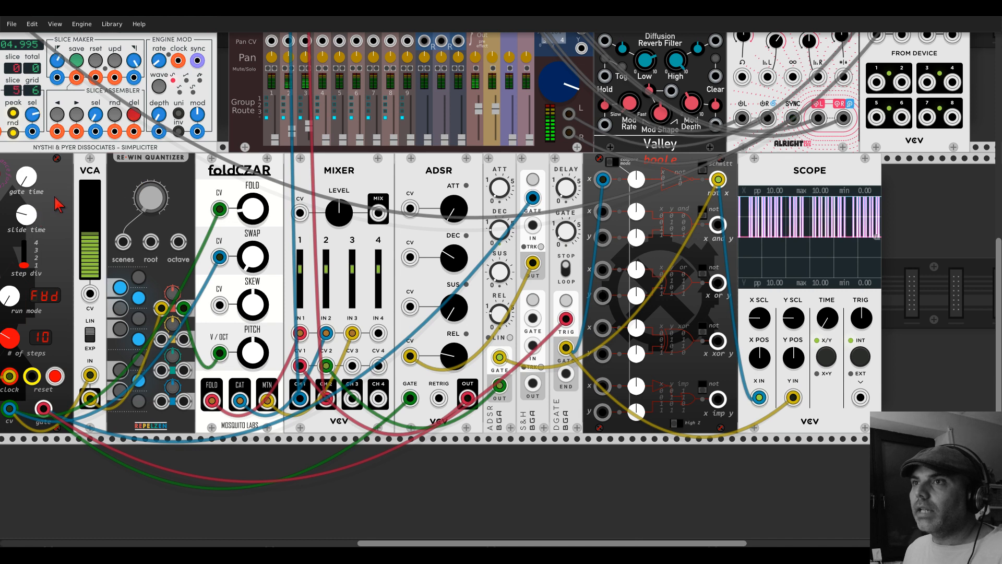
Step: Lower the large mixer's channel 3 level and raise that channel's red aux send
{"action": "left_click_drag", "start_coordinate": [54, 197], "coordinate": [228, 178]}
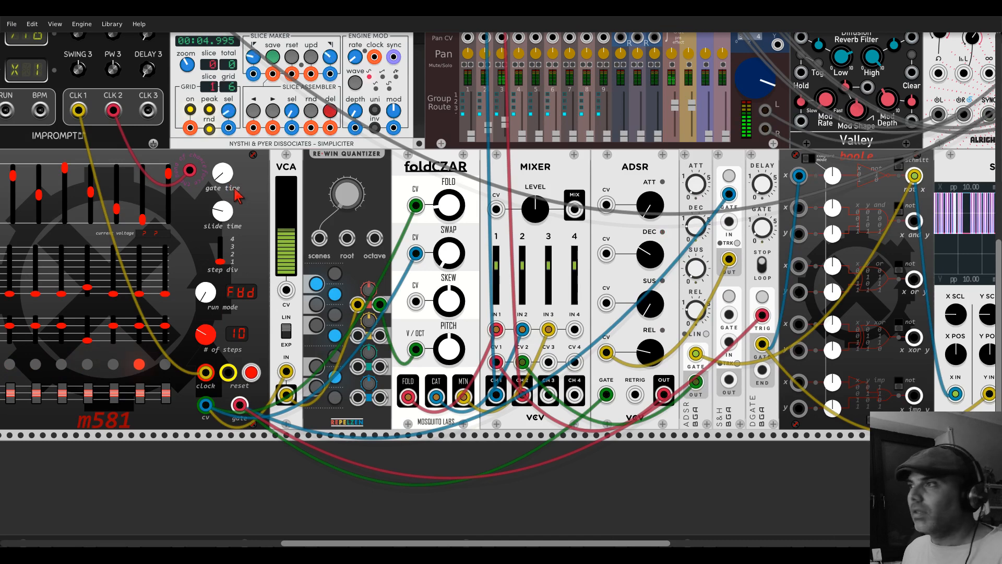
{"action": "scroll", "coordinate": [233, 185], "scroll_direction": "down", "scroll_amount": 5}
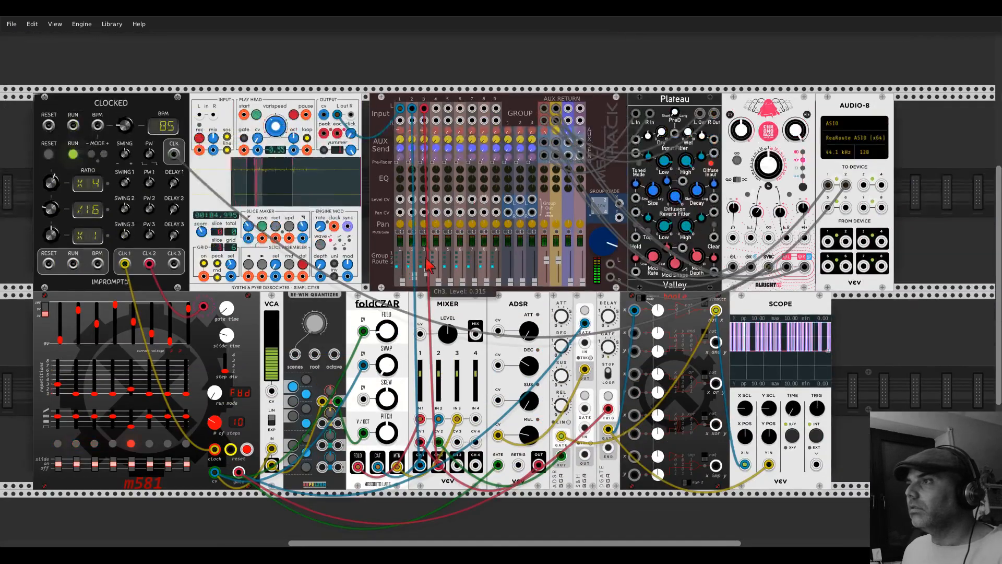
{"action": "left_click_drag", "start_coordinate": [426, 274], "coordinate": [426, 279]}
{"action": "left_click_drag", "start_coordinate": [424, 131], "coordinate": [424, 119]}
{"action": "scroll", "coordinate": [440, 258], "scroll_direction": "down", "scroll_amount": 4}
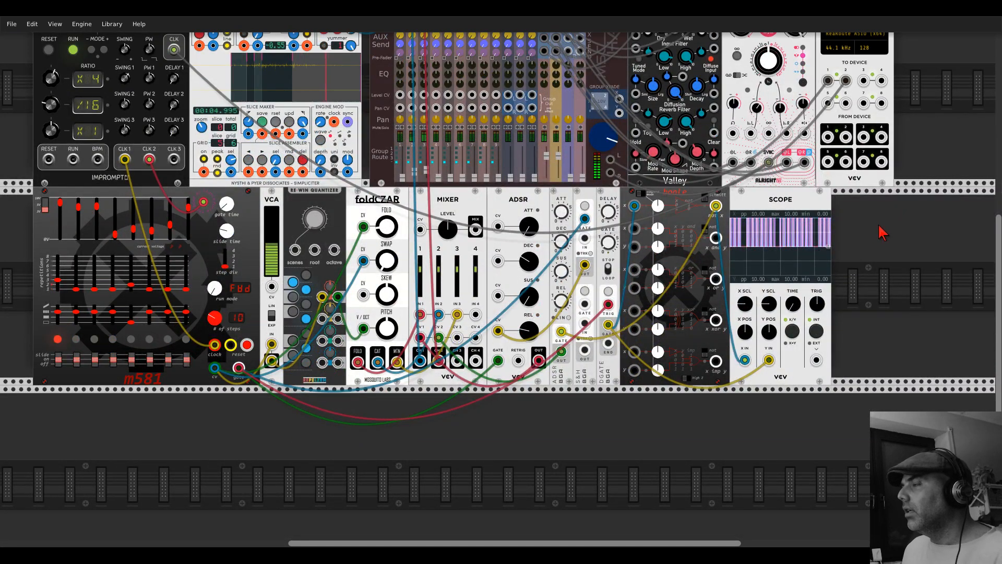
Step: Patch DGATE's gate output and Boole's not x output into the x and y inputs of Boole's xor section
{"action": "scroll", "coordinate": [879, 228], "scroll_direction": "up", "scroll_amount": 3}
{"action": "left_click_drag", "start_coordinate": [856, 214], "coordinate": [792, 180]}
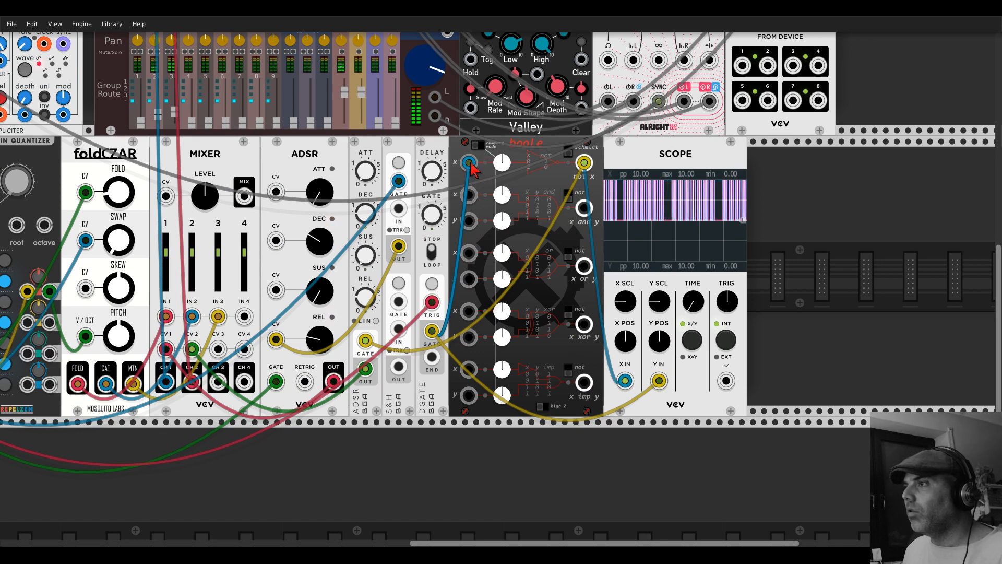
{"action": "left_click_drag", "start_coordinate": [472, 167], "coordinate": [469, 312]}
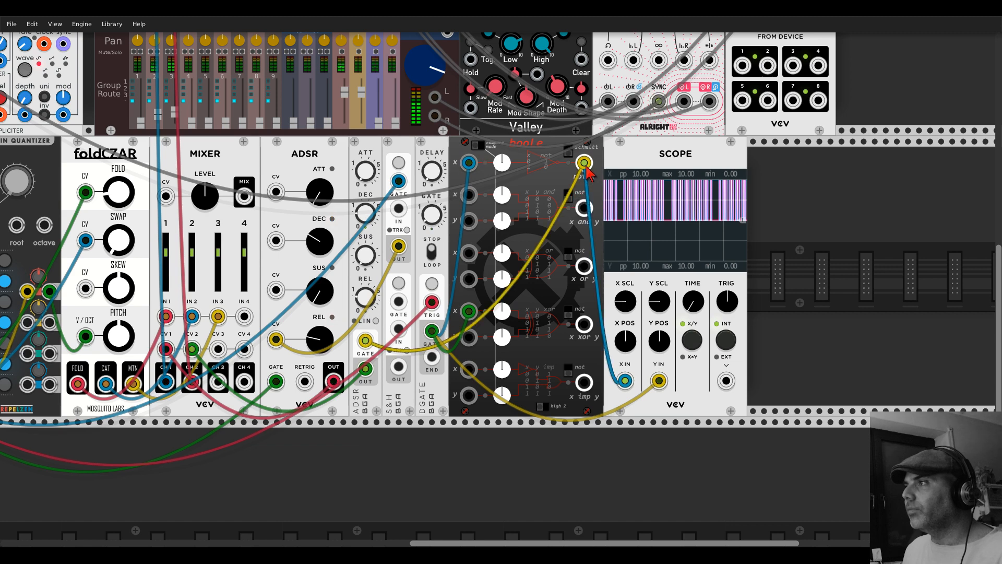
{"action": "left_click_drag", "start_coordinate": [584, 163], "coordinate": [469, 337]}
Step: Unpatch both Scope inputs, check Boole's xor output on the Scope's X input, and remove that cable too
{"action": "left_click_drag", "start_coordinate": [625, 381], "coordinate": [641, 395]}
{"action": "left_click_drag", "start_coordinate": [659, 380], "coordinate": [645, 398]}
{"action": "left_click_drag", "start_coordinate": [626, 380], "coordinate": [587, 324]}
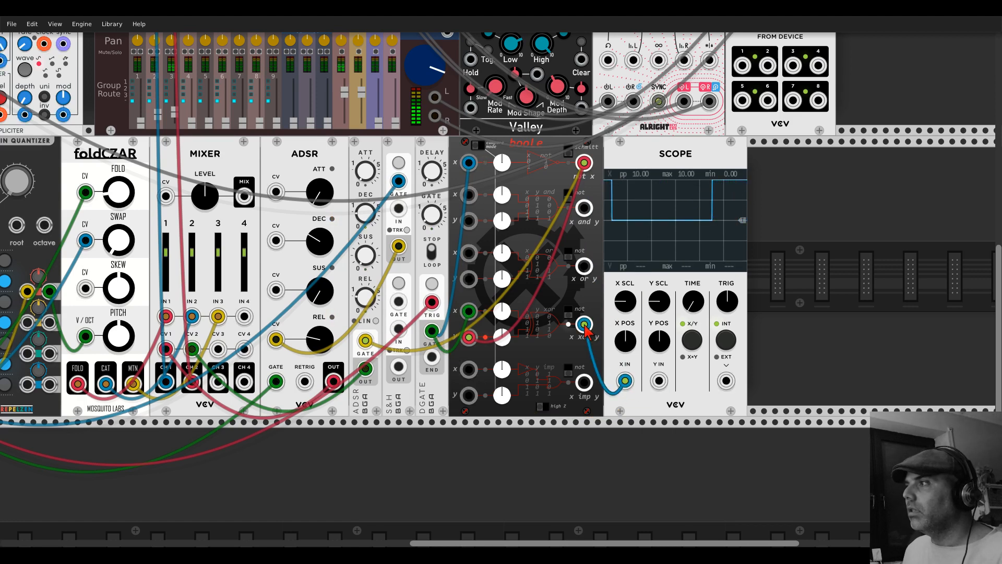
{"action": "right_click", "coordinate": [584, 325]}
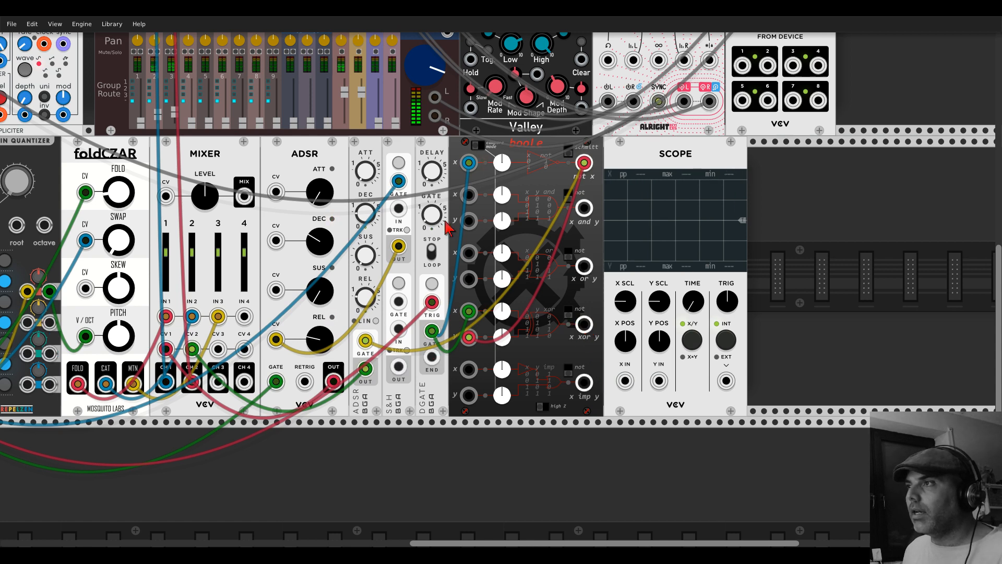
Step: Make room beside the Bogaudio ADSR, duplicate it, and gate the copy from Boole's xor output
{"action": "left_click_drag", "start_coordinate": [396, 148], "coordinate": [462, 154]}
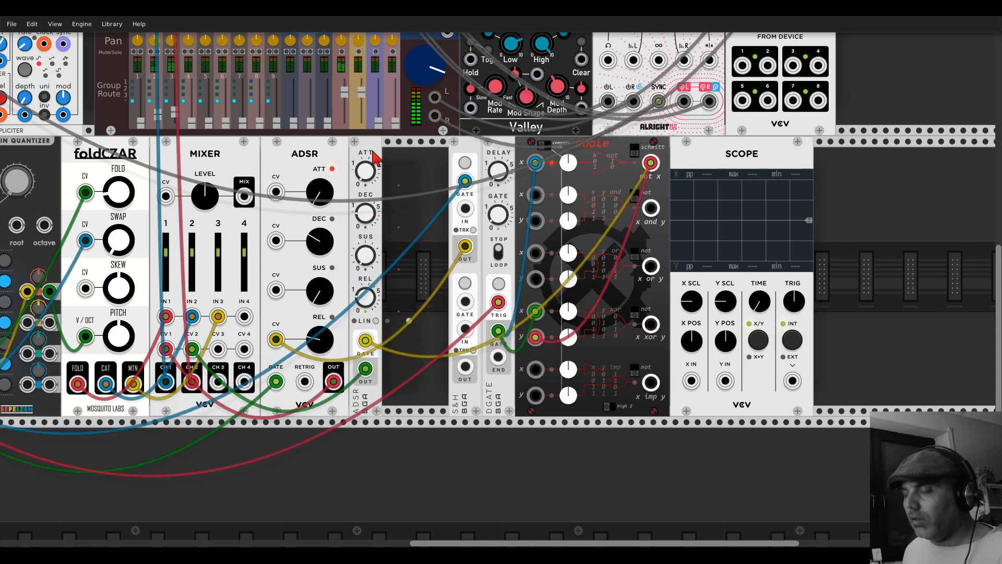
{"action": "key", "text": "ctrl+d"}
{"action": "left_click_drag", "start_coordinate": [399, 341], "coordinate": [651, 325]}
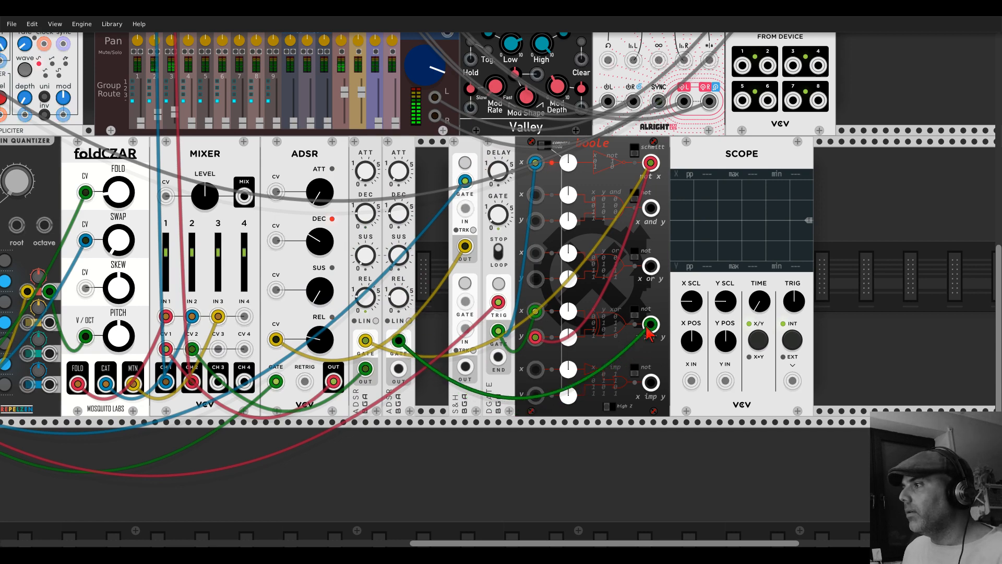
Step: Patch the second Bogaudio ADSR's output into the VCV Mixer's CV 3, and Mixer's CH 3 output into the large mixer's channel 3
{"action": "left_click_drag", "start_coordinate": [398, 369], "coordinate": [172, 132]}
{"action": "scroll", "coordinate": [233, 272], "scroll_direction": "up", "scroll_amount": 9}
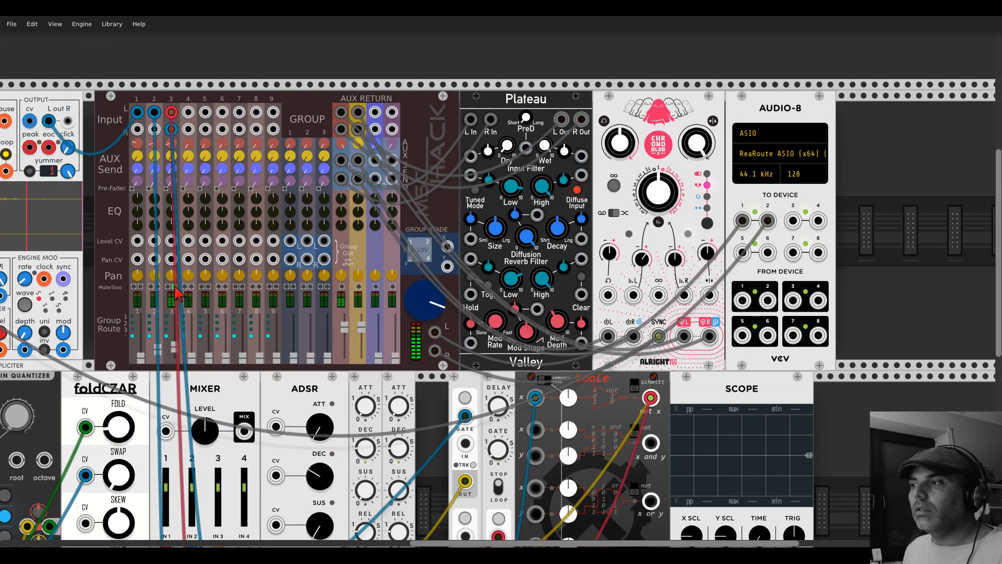
{"action": "scroll", "coordinate": [426, 242], "scroll_direction": "down", "scroll_amount": 7}
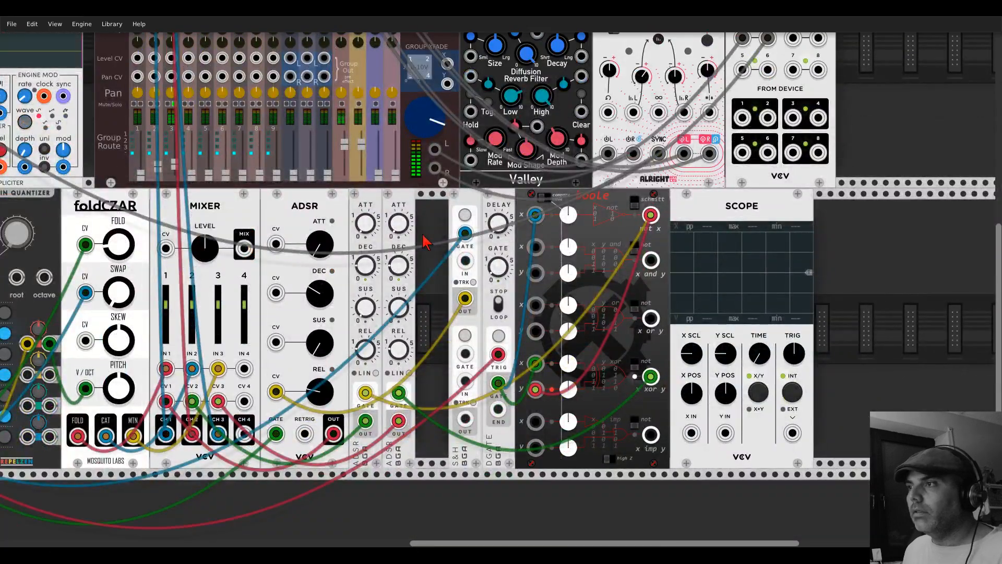
{"action": "left_click_drag", "start_coordinate": [420, 269], "coordinate": [592, 218]}
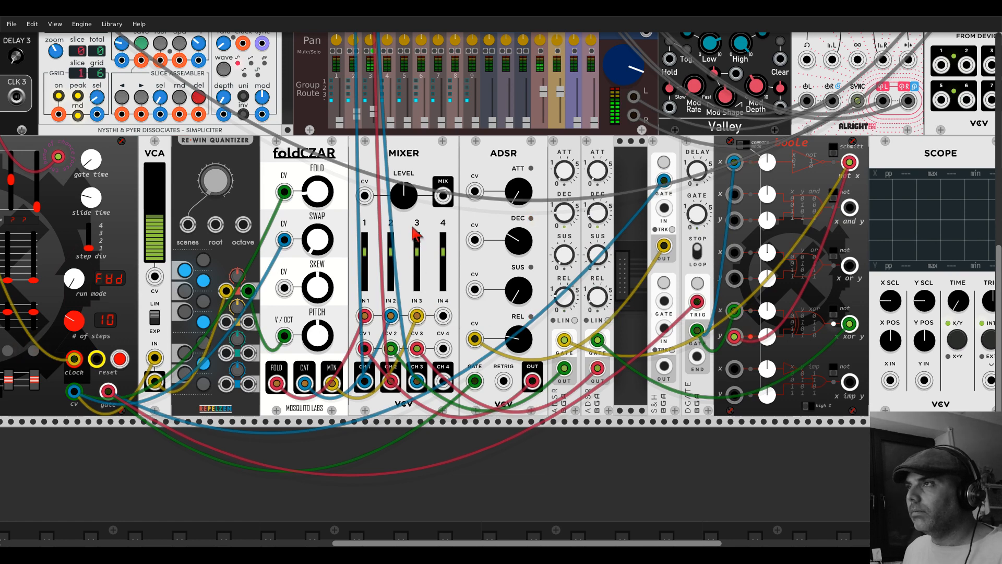
Step: Shift the Boole module and the small modules beside it against the second Bogaudio ADSR to close the gap
{"action": "scroll", "coordinate": [415, 234], "scroll_direction": "up", "scroll_amount": 5}
{"action": "scroll", "coordinate": [397, 295], "scroll_direction": "down", "scroll_amount": 3}
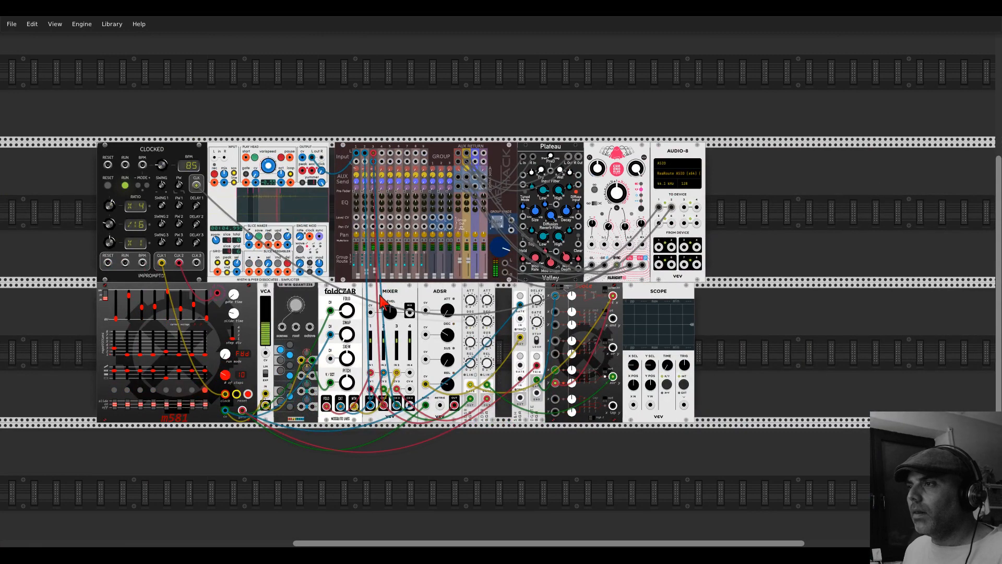
{"action": "left_click_drag", "start_coordinate": [381, 302], "coordinate": [491, 243]}
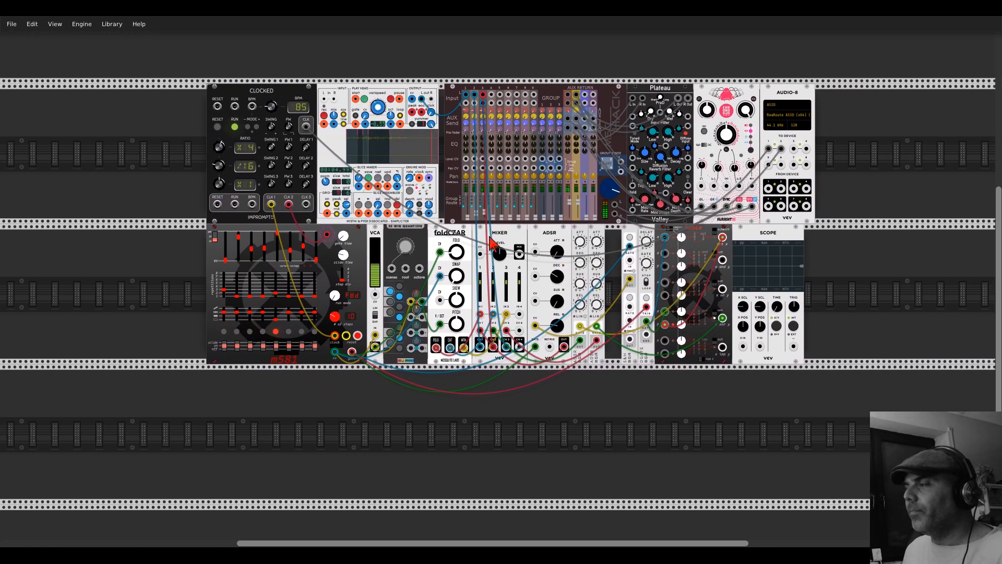
{"action": "left_click_drag", "start_coordinate": [727, 232], "coordinate": [710, 236]}
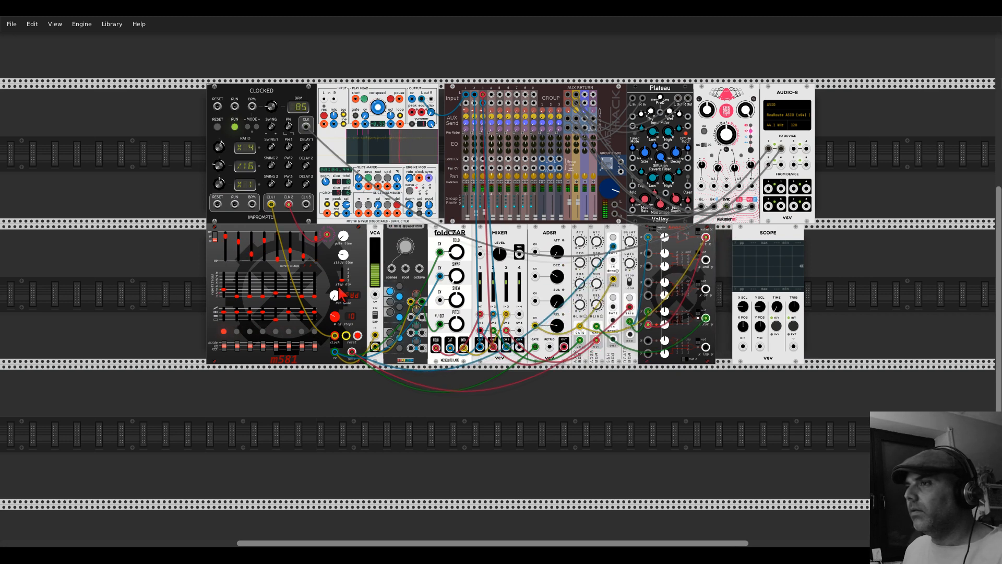
Step: Set the M581 sequencer's run mode to PNG
{"action": "scroll", "coordinate": [159, 269], "scroll_direction": "up", "scroll_amount": 3}
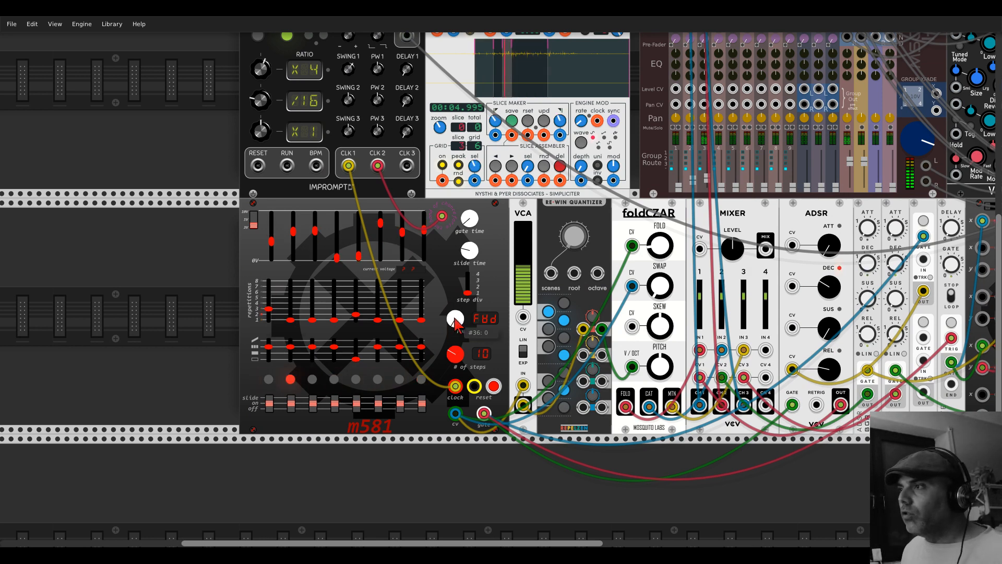
{"action": "left_click_drag", "start_coordinate": [455, 317], "coordinate": [455, 297]}
{"action": "scroll", "coordinate": [455, 318], "scroll_direction": "up", "scroll_amount": 1}
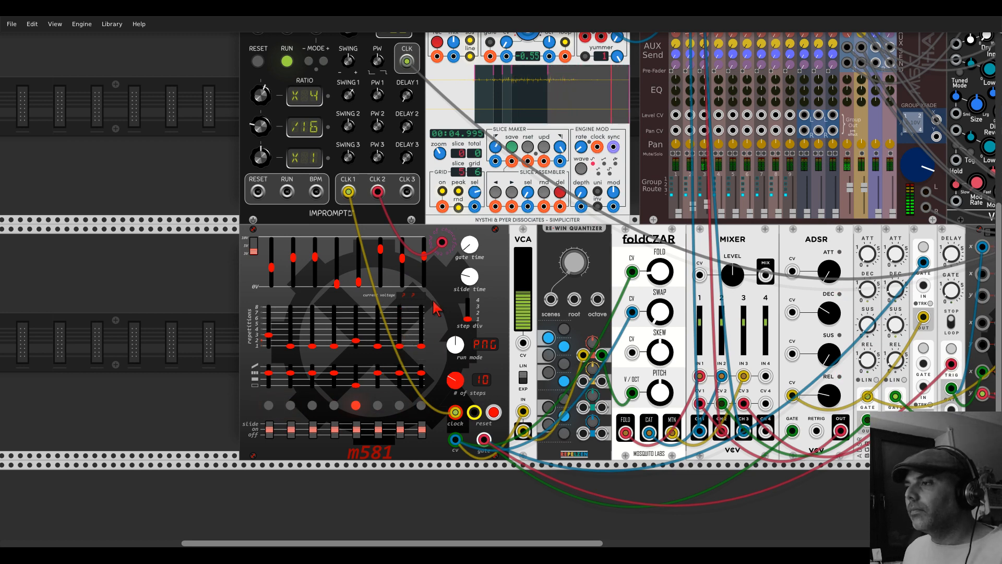
{"action": "scroll", "coordinate": [474, 306], "scroll_direction": "down", "scroll_amount": 1}
Step: Adjust the AUX 2 send and fader of the large mixer's channel 3, and cut its low EQ to 0.044
{"action": "left_click_drag", "start_coordinate": [762, 243], "coordinate": [526, 343]}
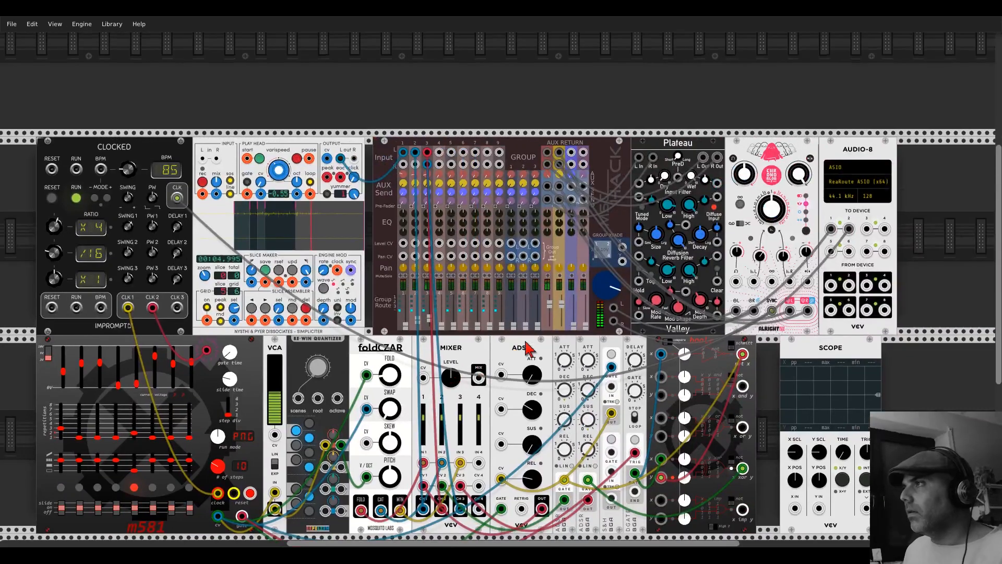
{"action": "left_click_drag", "start_coordinate": [428, 183], "coordinate": [427, 131]}
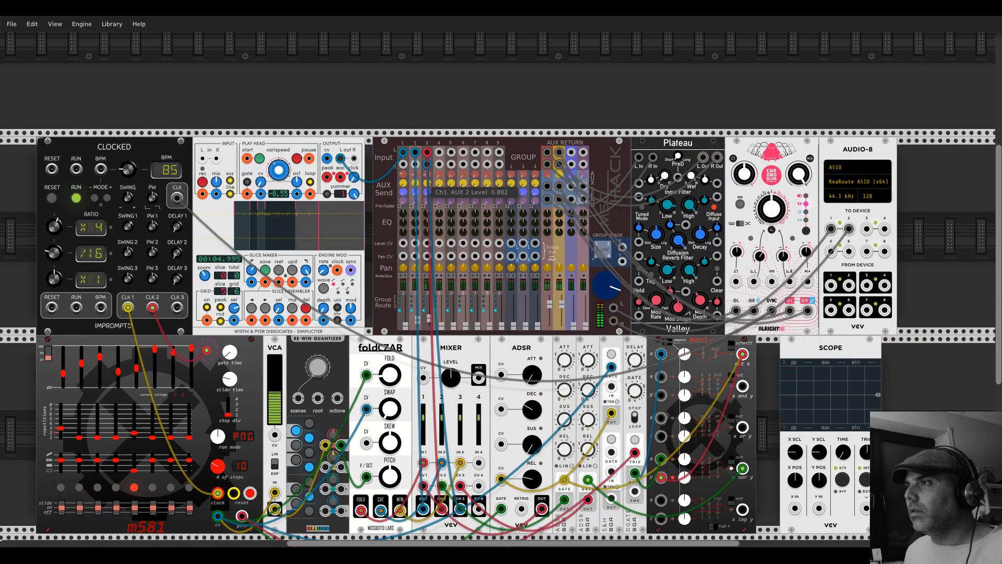
{"action": "left_click_drag", "start_coordinate": [427, 321], "coordinate": [427, 323]}
{"action": "left_click_drag", "start_coordinate": [428, 183], "coordinate": [428, 192]}
{"action": "left_click_drag", "start_coordinate": [427, 232], "coordinate": [427, 234]}
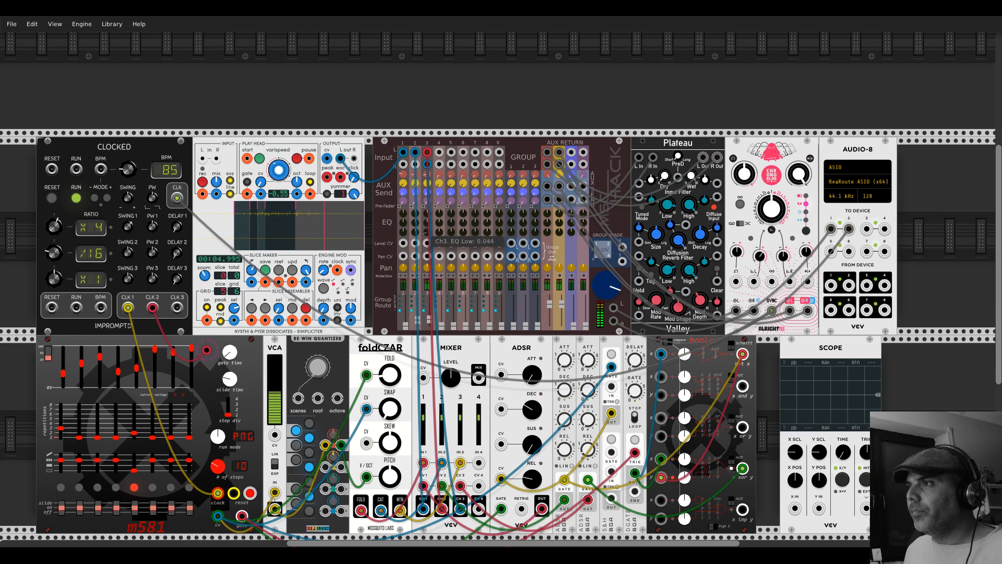
Step: Raise the first AUX send of the large mixer's channel 1 slightly
{"action": "scroll", "coordinate": [424, 220], "scroll_direction": "up", "scroll_amount": 2}
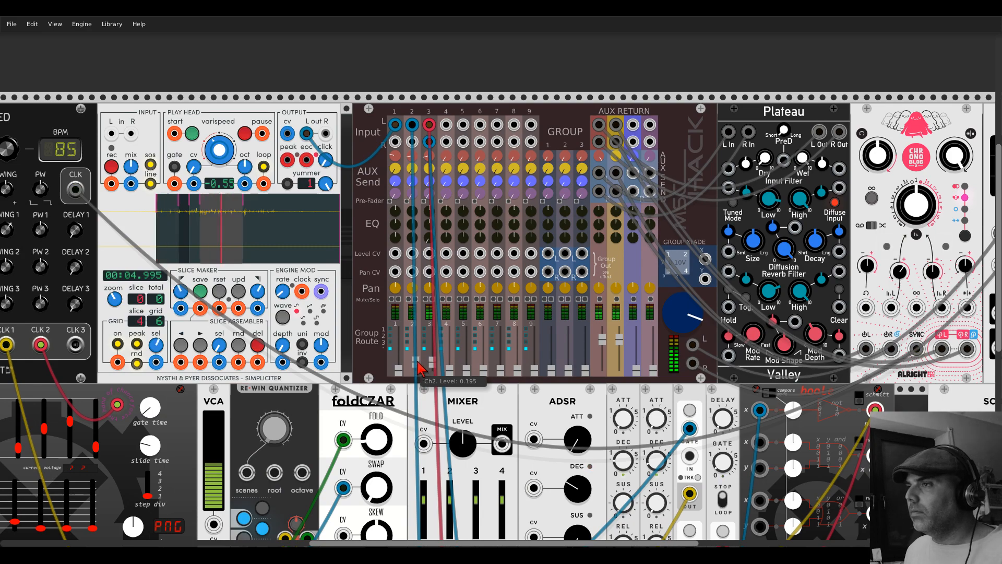
{"action": "scroll", "coordinate": [418, 368], "scroll_direction": "down", "scroll_amount": 5}
{"action": "scroll", "coordinate": [597, 432], "scroll_direction": "up", "scroll_amount": 5}
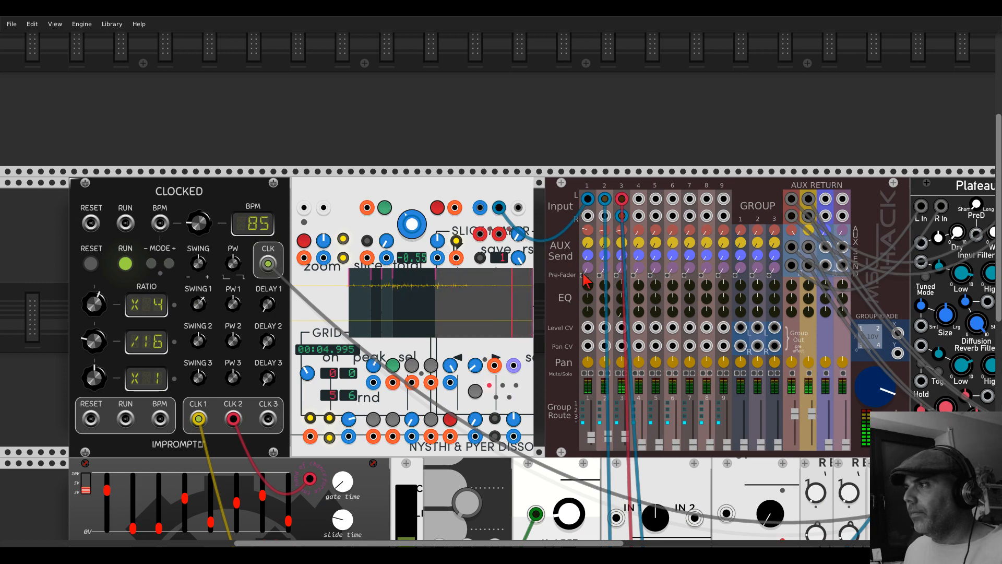
{"action": "left_click_drag", "start_coordinate": [589, 230], "coordinate": [589, 224]}
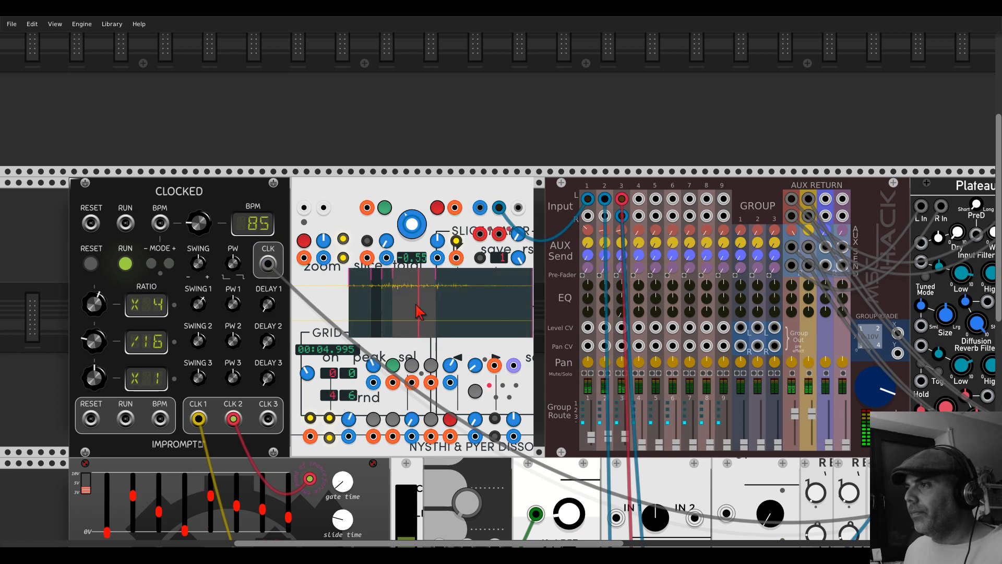
Step: Set Simpliciter's varispeed to -0.38
{"action": "scroll", "coordinate": [338, 283], "scroll_direction": "up", "scroll_amount": 4}
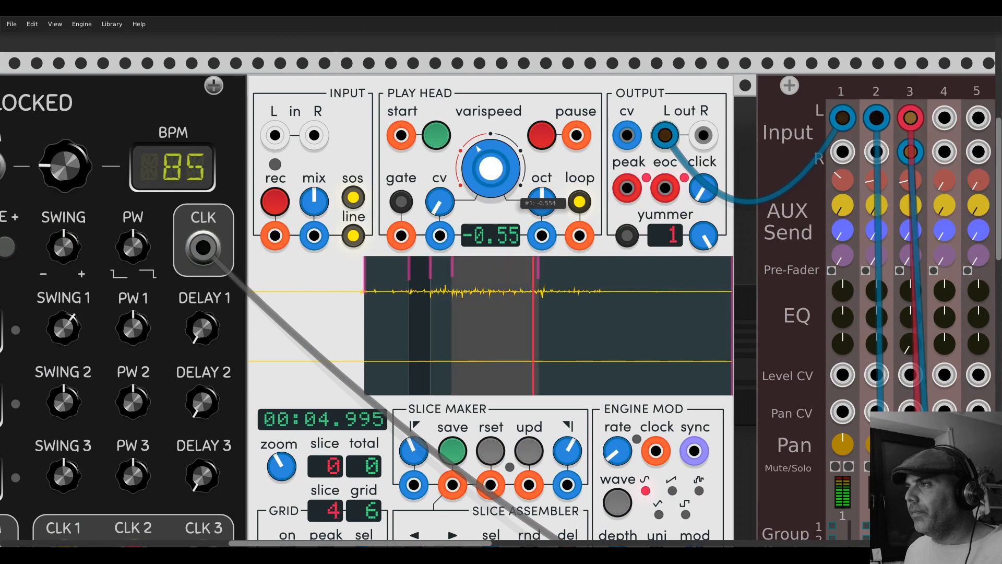
{"action": "mouse_move", "coordinate": [491, 168]}
{"action": "left_mouse_down"}
{"action": "mouse_move", "coordinate": [490, 193]}
{"action": "mouse_move", "coordinate": [491, 168]}
{"action": "left_mouse_up"}
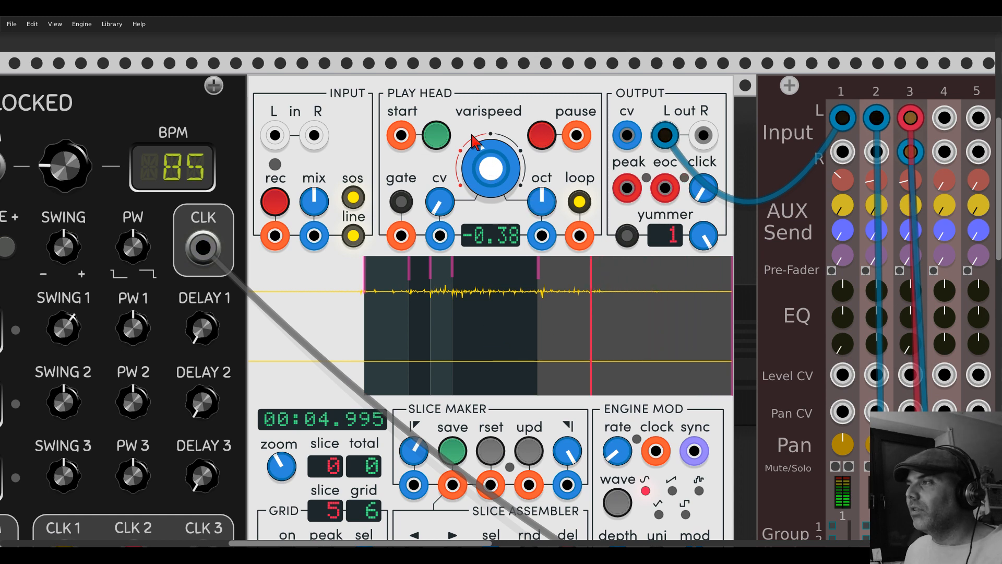
{"action": "scroll", "coordinate": [494, 151], "scroll_direction": "down", "scroll_amount": 2}
{"action": "scroll", "coordinate": [494, 148], "scroll_direction": "down", "scroll_amount": 4}
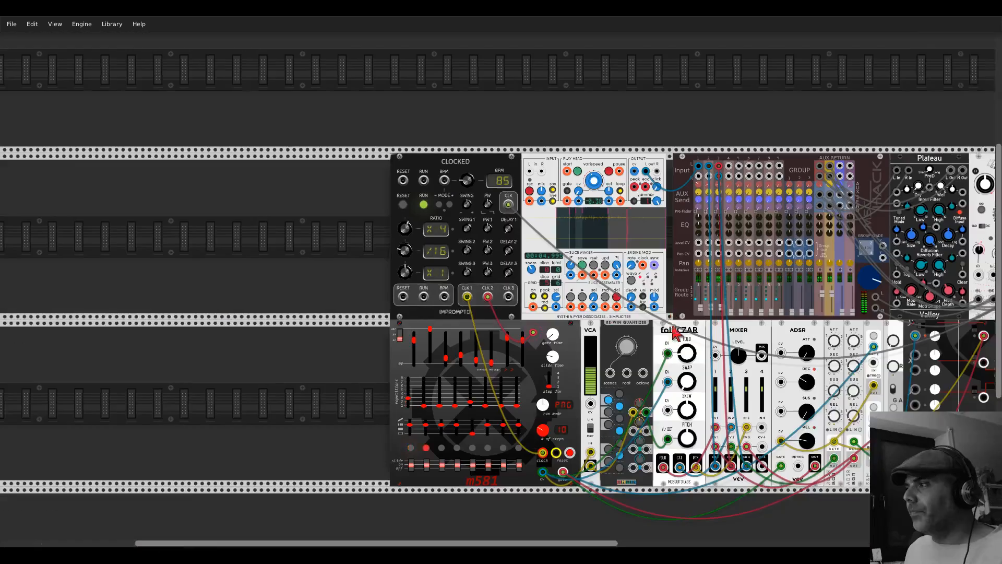
{"action": "left_click_drag", "start_coordinate": [674, 332], "coordinate": [494, 240]}
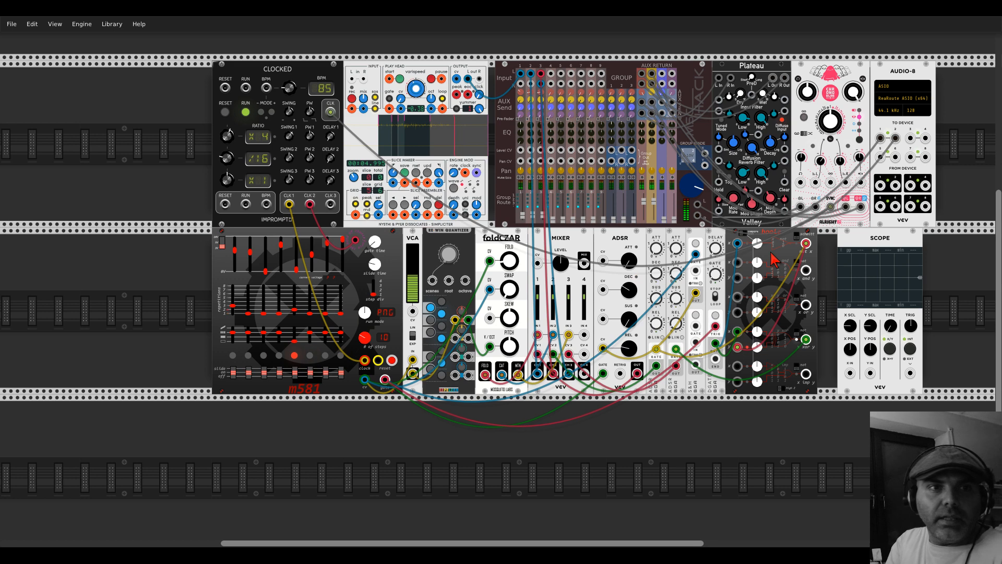
{"action": "scroll", "coordinate": [572, 376], "scroll_direction": "down", "scroll_amount": 3}
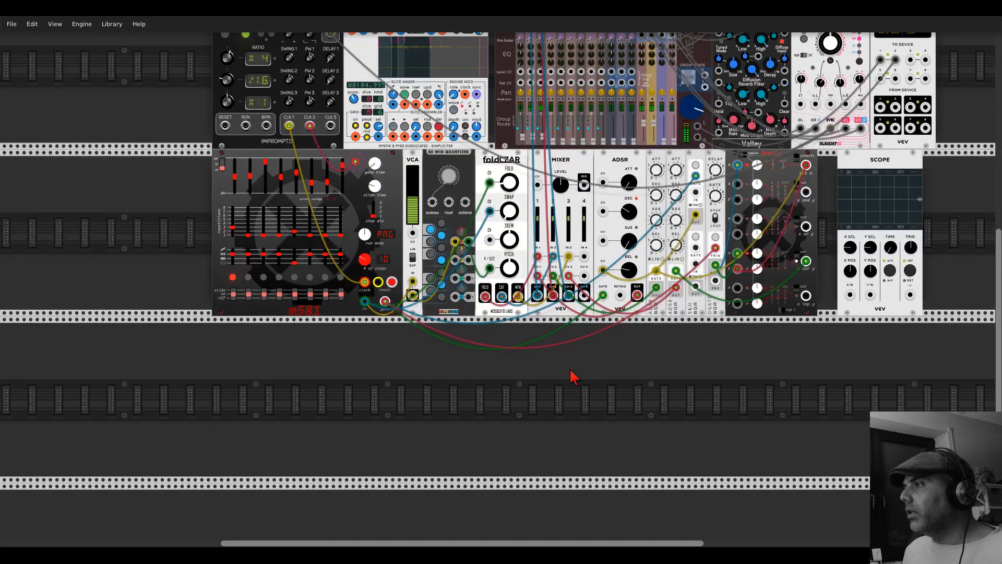
{"action": "right_click", "coordinate": [573, 376]}
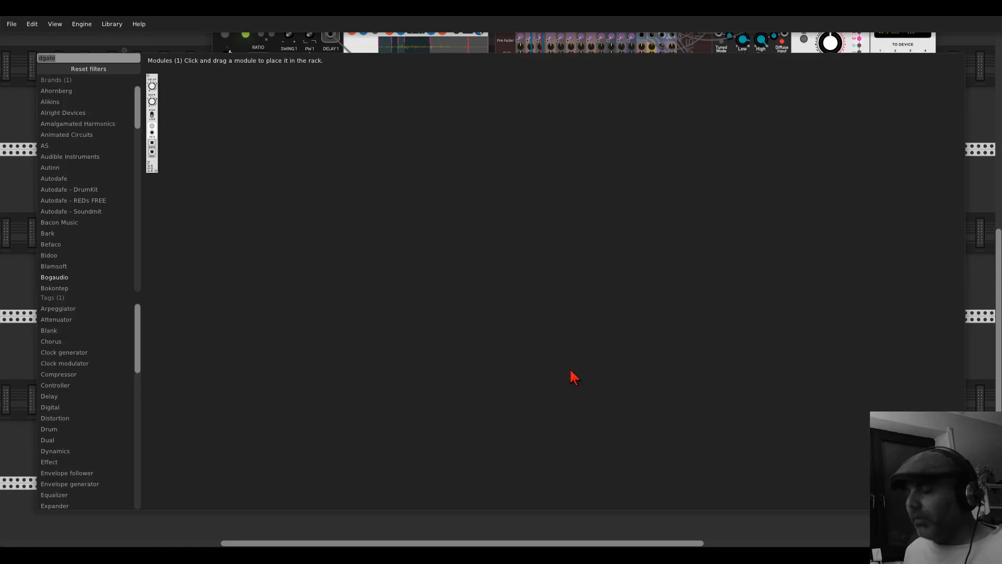
{"action": "type", "text": "liden"}
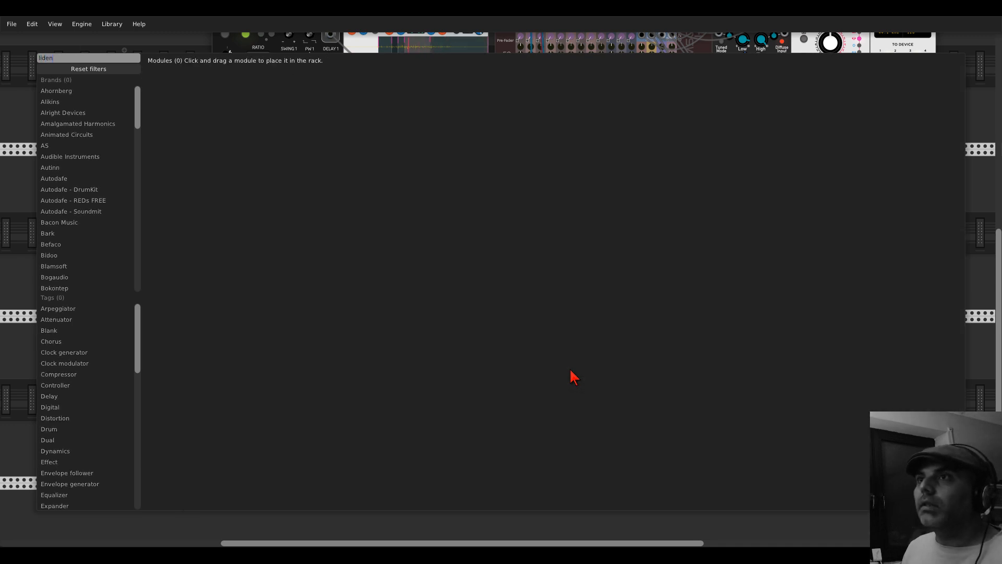
{"action": "key", "text": "BackSpace"}
{"action": "key", "text": "BackSpace"}
{"action": "key", "text": "BackSpace"}
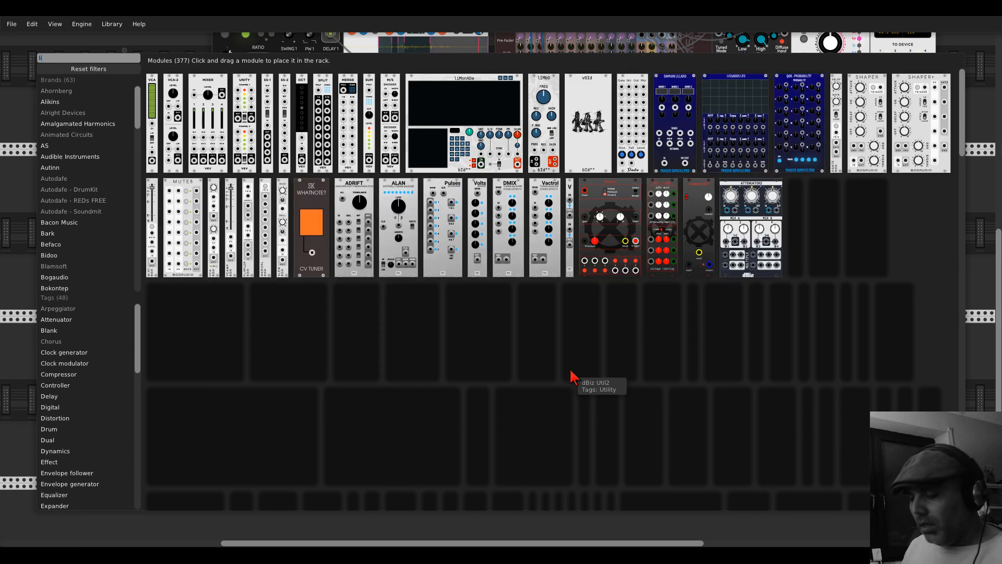
{"action": "type", "text": "nden"}
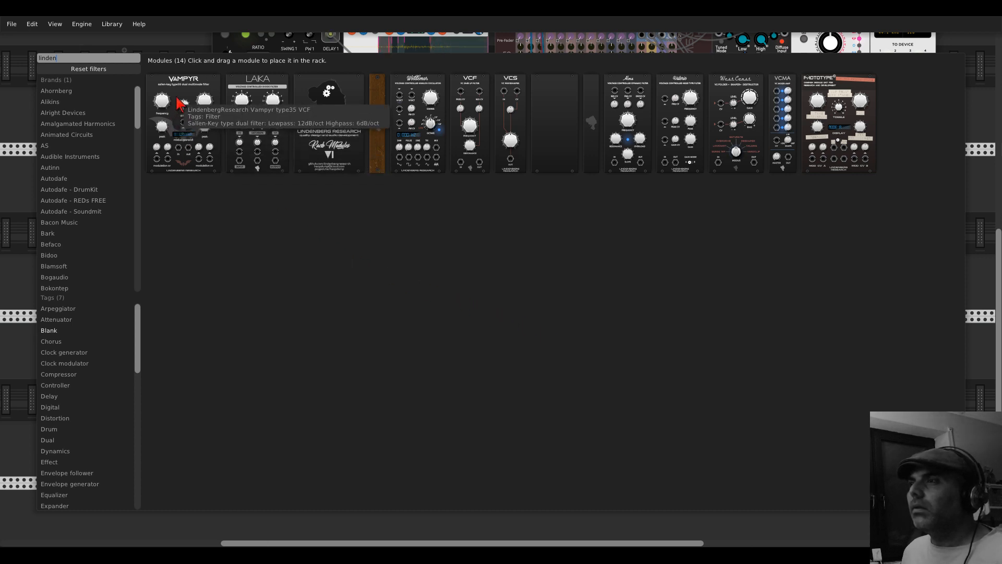
{"action": "left_click", "coordinate": [175, 44]}
Step: Find the Squinky Labs Stairway filter with the search "stair" and place it in the empty row below Boole
{"action": "right_click", "coordinate": [181, 231]}
{"action": "type", "text": "stair"}
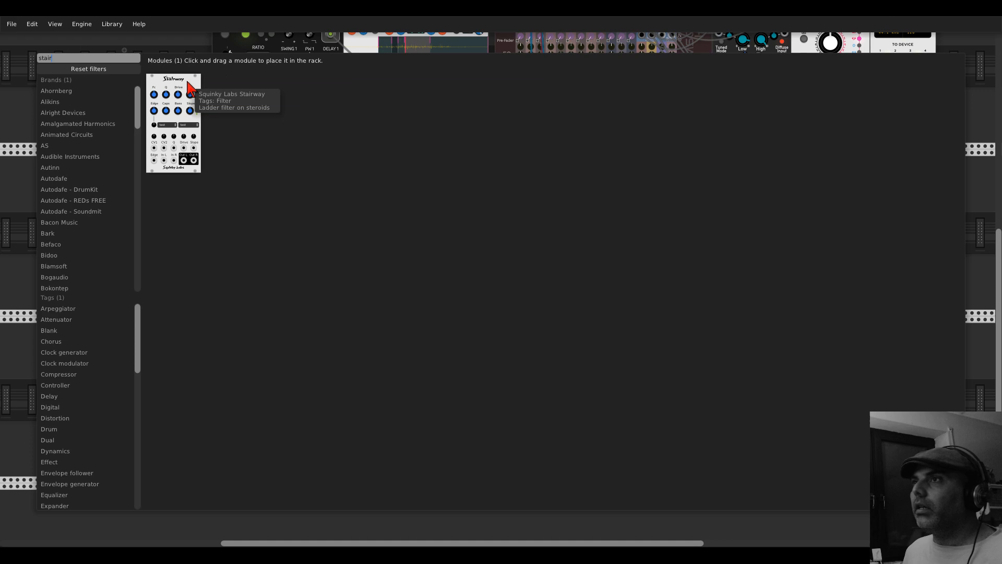
{"action": "left_click_drag", "start_coordinate": [189, 88], "coordinate": [731, 340]}
Step: Move the VCV ADSR and the modules after it away from the VCV Mixer, and add a Bogaudio MIX4 beside the Mixer
{"action": "scroll", "coordinate": [664, 336], "scroll_direction": "down", "scroll_amount": 3}
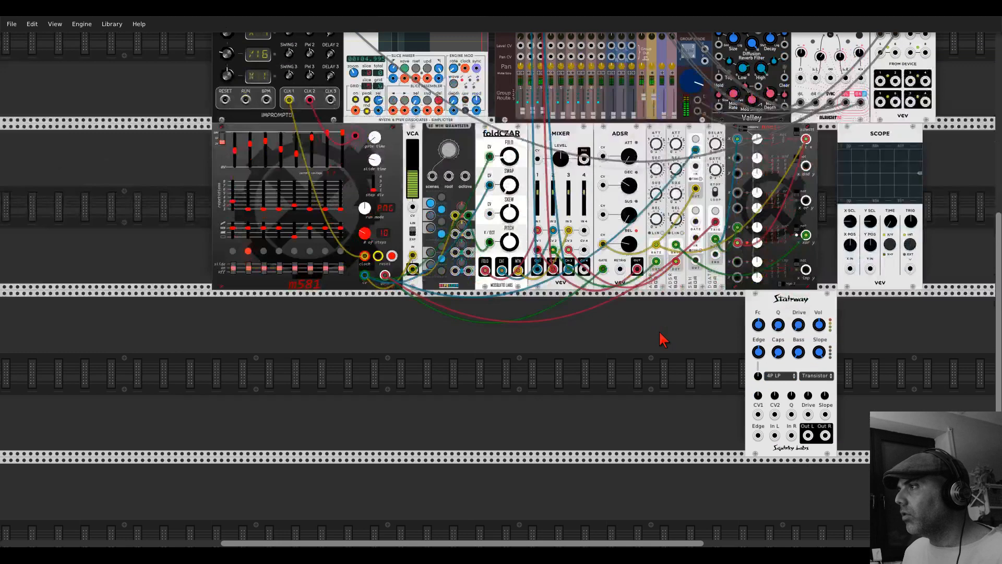
{"action": "scroll", "coordinate": [661, 336], "scroll_direction": "up", "scroll_amount": 3}
{"action": "scroll", "coordinate": [587, 159], "scroll_direction": "up", "scroll_amount": 2}
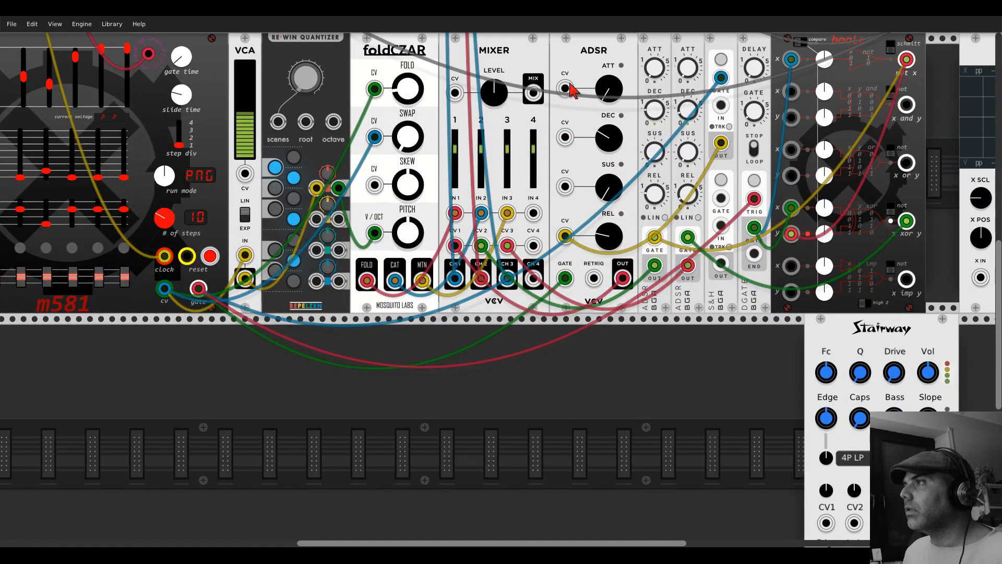
{"action": "left_click_drag", "start_coordinate": [570, 60], "coordinate": [902, 61]}
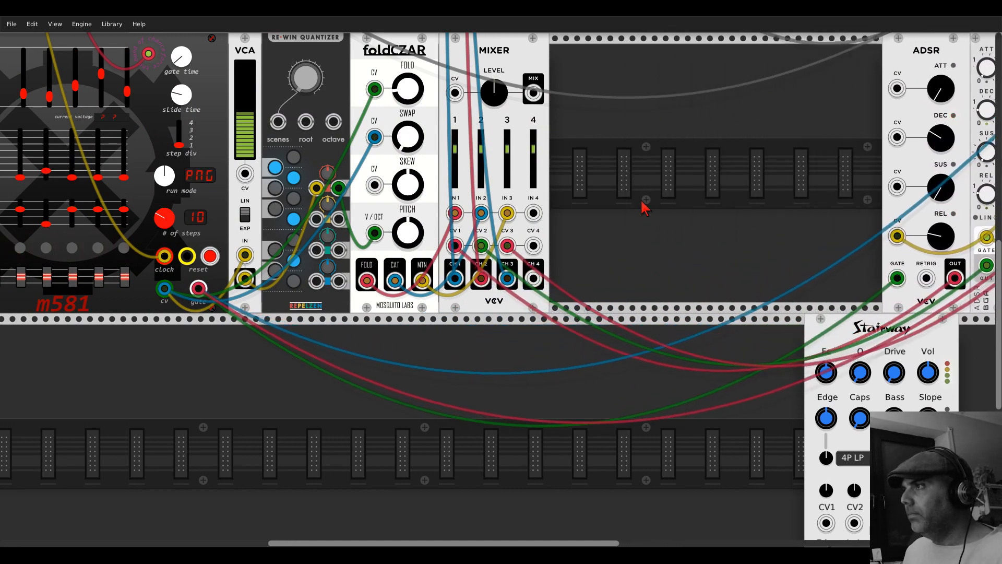
{"action": "right_click", "coordinate": [646, 206]}
{"action": "type", "text": "mixer"}
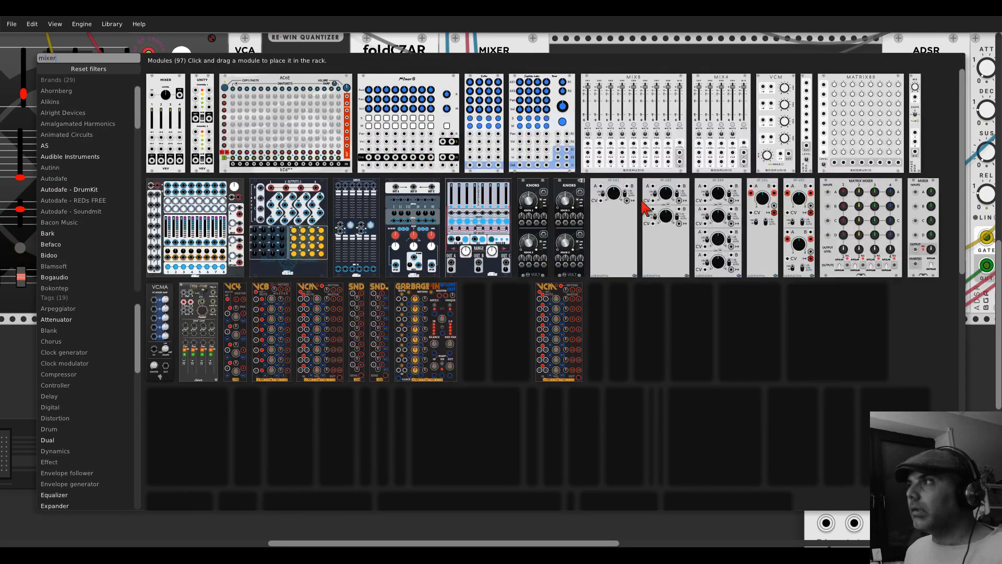
{"action": "left_click_drag", "start_coordinate": [725, 84], "coordinate": [575, 146]}
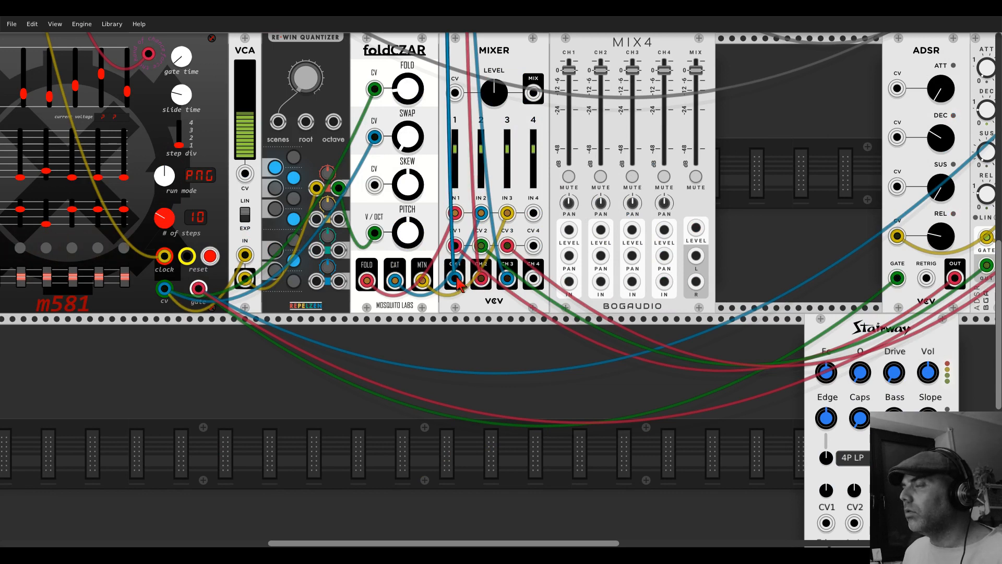
Step: Pan MIX4's channels 2 and 3 to opposite sides, and patch Mixer's CH 1, CH 2 and CH 3 outputs into MIX4's first three inputs
{"action": "scroll", "coordinate": [622, 249], "scroll_direction": "up", "scroll_amount": 2}
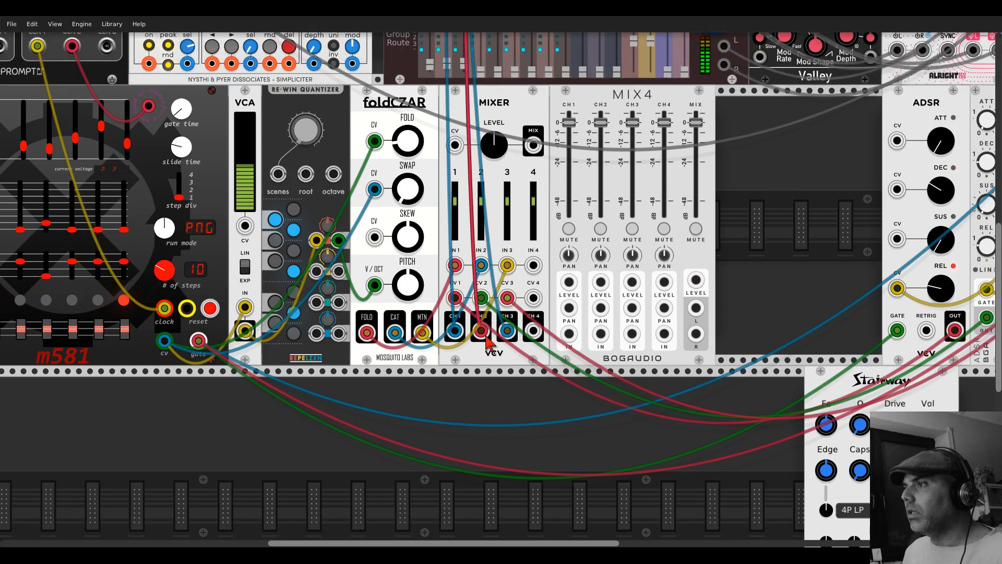
{"action": "left_click_drag", "start_coordinate": [601, 255], "coordinate": [601, 298]}
{"action": "left_click_drag", "start_coordinate": [632, 255], "coordinate": [633, 214]}
{"action": "left_click_drag", "start_coordinate": [481, 330], "coordinate": [503, 344]}
{"action": "left_click_drag", "start_coordinate": [455, 331], "coordinate": [601, 333]}
{"action": "left_click_drag", "start_coordinate": [513, 337], "coordinate": [632, 333]}
Step: Place Stairway beside MIX4 and patch MIX4's L and R outputs into Stairway's In L and In R
{"action": "left_click_drag", "start_coordinate": [833, 375], "coordinate": [744, 94]}
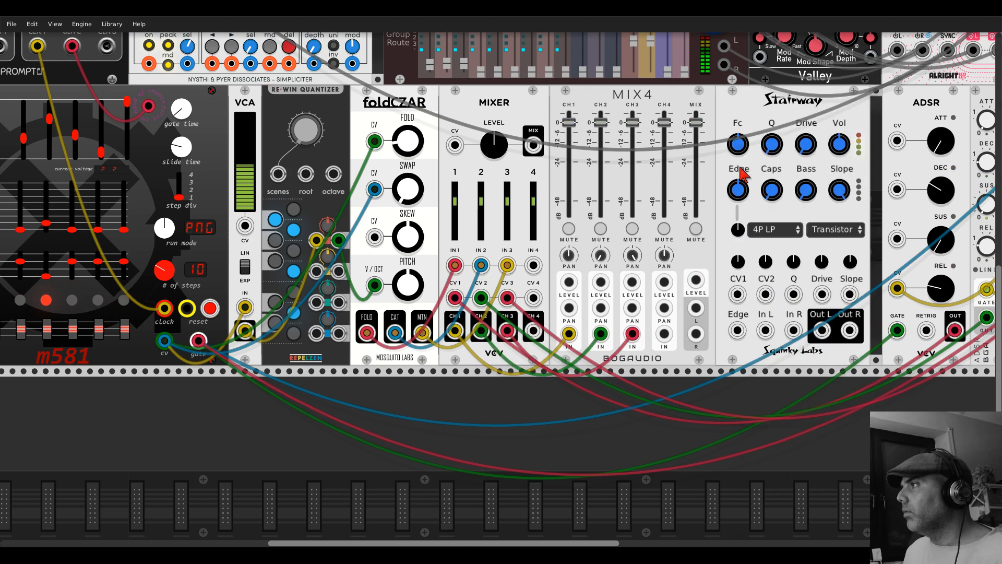
{"action": "left_click_drag", "start_coordinate": [696, 308], "coordinate": [766, 330]}
{"action": "left_click_drag", "start_coordinate": [696, 333], "coordinate": [850, 433]}
Step: Patch Stairway's Out L and Out R into the large mixer's channel 2 left and right inputs, and set that channel's level to 0.252
{"action": "scroll", "coordinate": [803, 292], "scroll_direction": "up", "scroll_amount": 4}
{"action": "scroll", "coordinate": [803, 292], "scroll_direction": "up", "scroll_amount": 7}
{"action": "scroll", "coordinate": [444, 128], "scroll_direction": "down", "scroll_amount": 1}
{"action": "scroll", "coordinate": [444, 128], "scroll_direction": "down", "scroll_amount": 6}
{"action": "scroll", "coordinate": [475, 168], "scroll_direction": "up", "scroll_amount": 5}
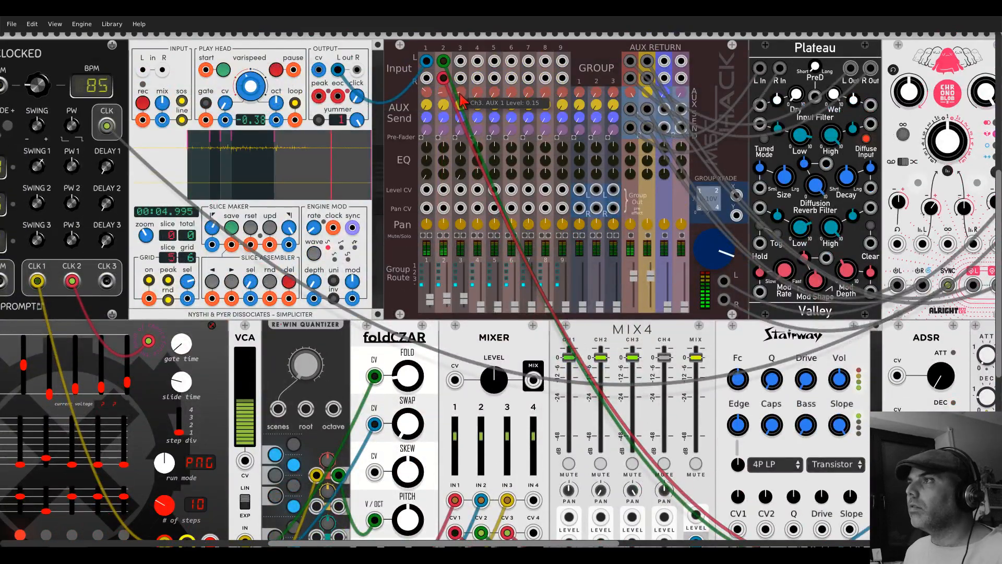
{"action": "left_click_drag", "start_coordinate": [446, 299], "coordinate": [446, 295]}
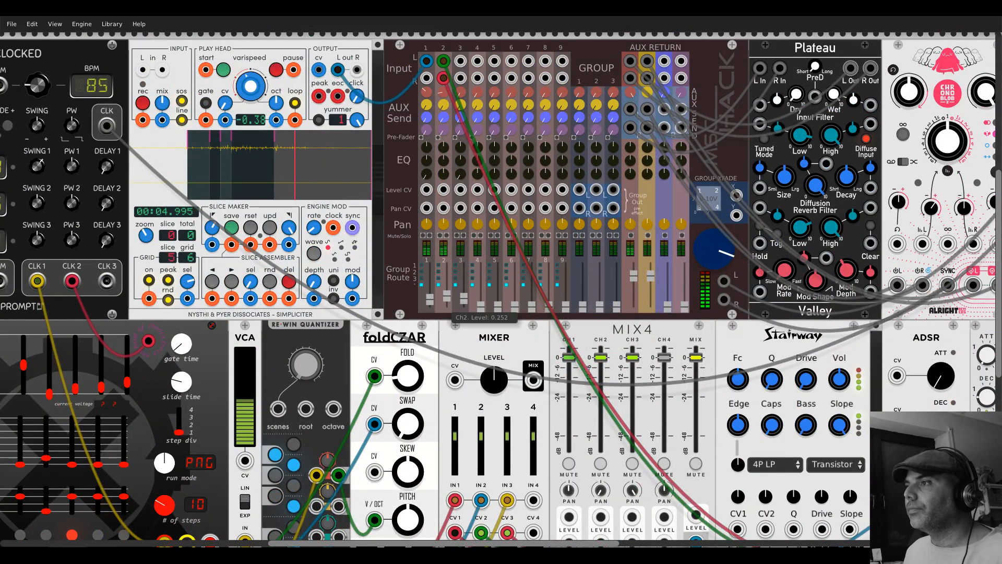
Step: Adjust Stairway's Fc, Q and Bass, and set its Drive to -2.345
{"action": "mouse_move", "coordinate": [745, 376]}
{"action": "left_mouse_down"}
{"action": "mouse_move", "coordinate": [745, 324]}
{"action": "mouse_move", "coordinate": [736, 376]}
{"action": "left_mouse_up"}
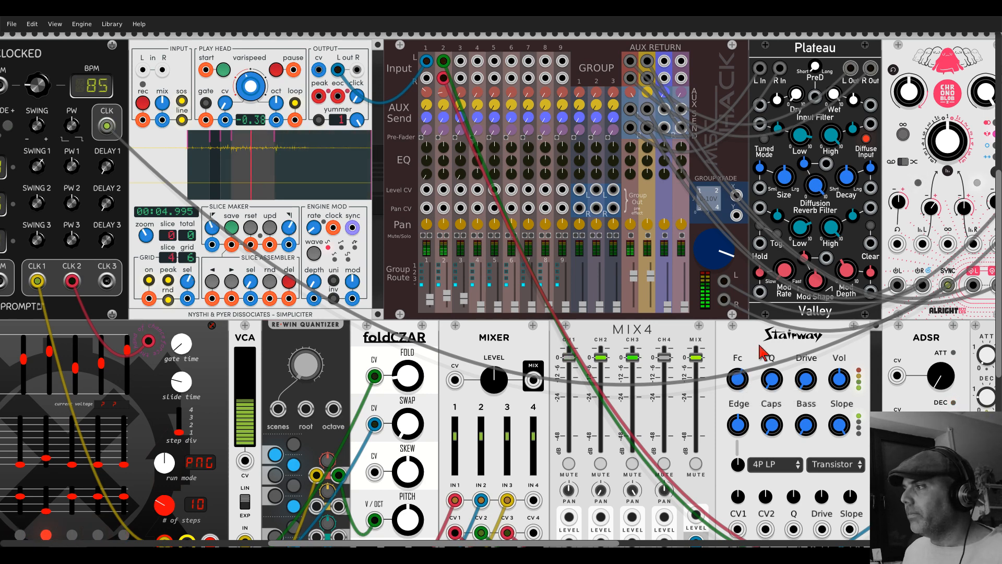
{"action": "left_click_drag", "start_coordinate": [760, 345], "coordinate": [569, 221]}
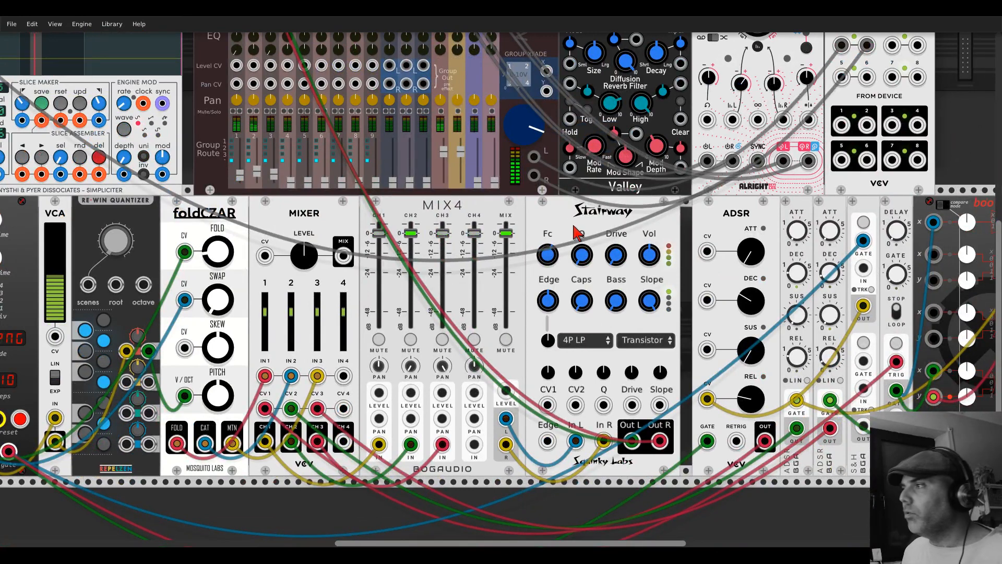
{"action": "left_click_drag", "start_coordinate": [581, 255], "coordinate": [581, 265]}
{"action": "left_click_drag", "start_coordinate": [616, 300], "coordinate": [617, 307]}
{"action": "left_click_drag", "start_coordinate": [616, 255], "coordinate": [616, 249]}
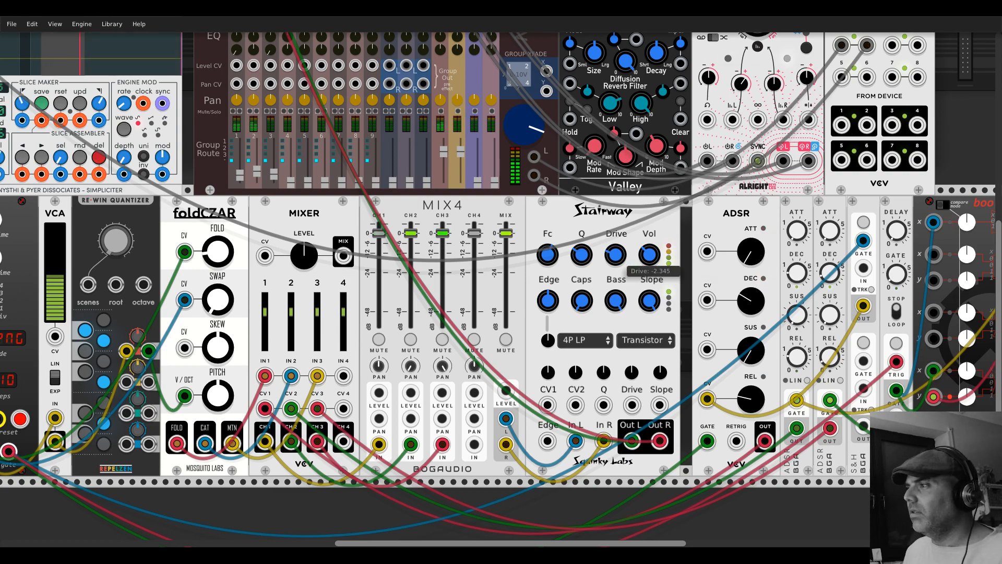
{"action": "scroll", "coordinate": [496, 256], "scroll_direction": "down", "scroll_amount": 2}
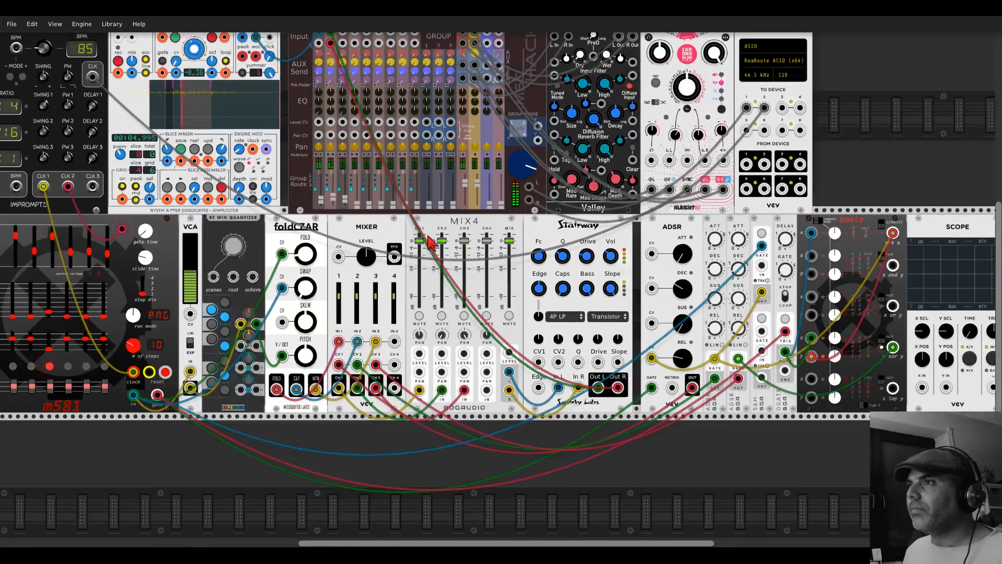
{"action": "left_click_drag", "start_coordinate": [347, 209], "coordinate": [637, 316]}
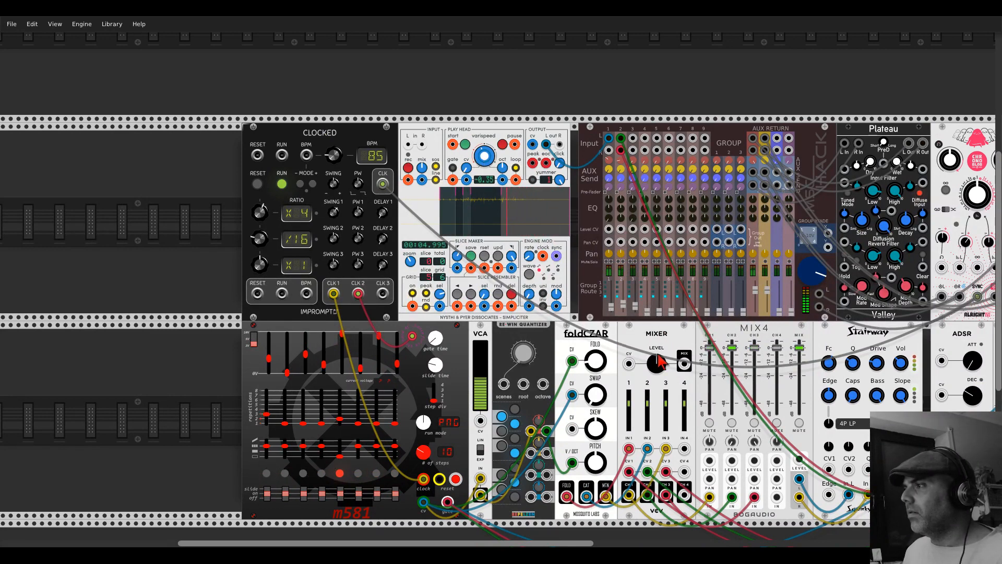
Step: Set the large mixer's channel 2 AUX 2 send to 0.8115 and readjust Stairway's Fc cutoff
{"action": "left_click_drag", "start_coordinate": [829, 363], "coordinate": [829, 354]}
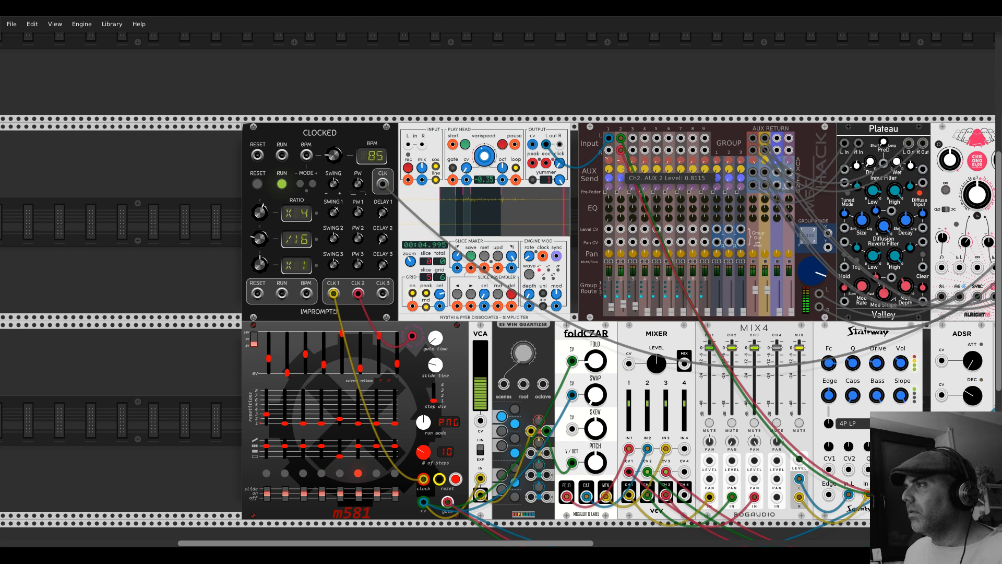
{"action": "left_click_drag", "start_coordinate": [830, 362], "coordinate": [830, 386]}
{"action": "left_click_drag", "start_coordinate": [830, 340], "coordinate": [543, 222]}
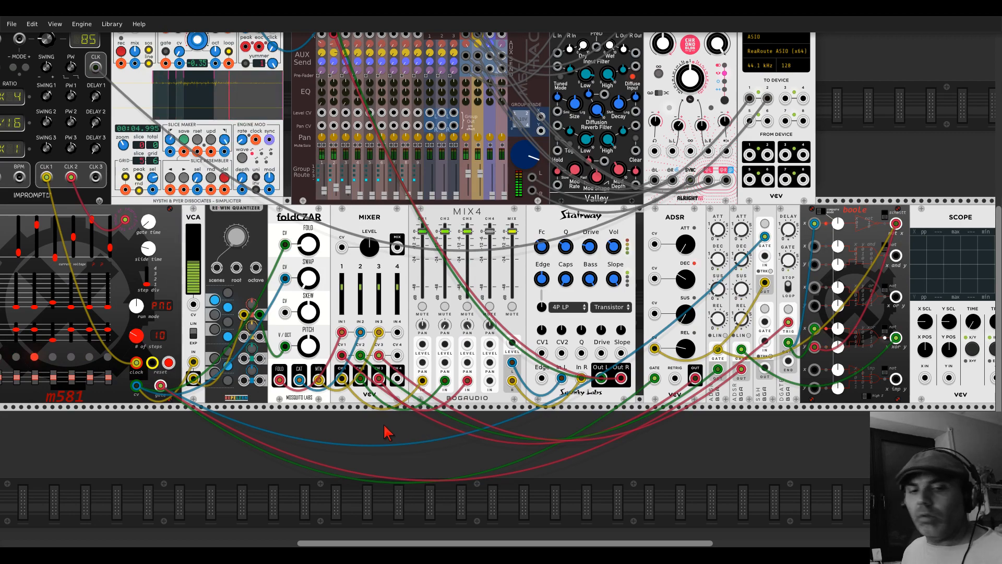
Step: Reset the module browser's filters so that it lists every module
{"action": "left_click_drag", "start_coordinate": [388, 422], "coordinate": [737, 260]}
{"action": "right_click", "coordinate": [571, 318]}
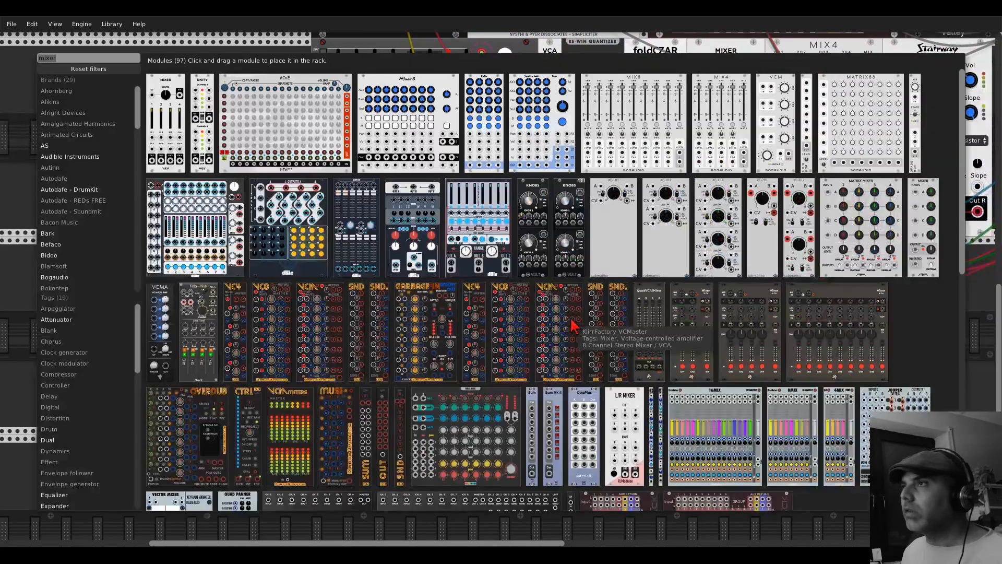
{"action": "left_click", "coordinate": [113, 69]}
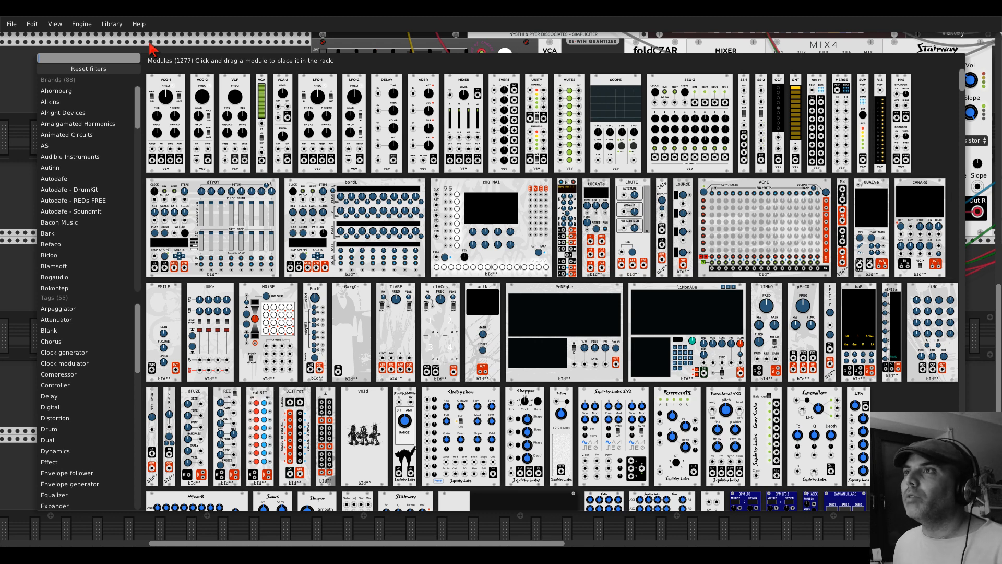
{"action": "left_click", "coordinate": [179, 49]}
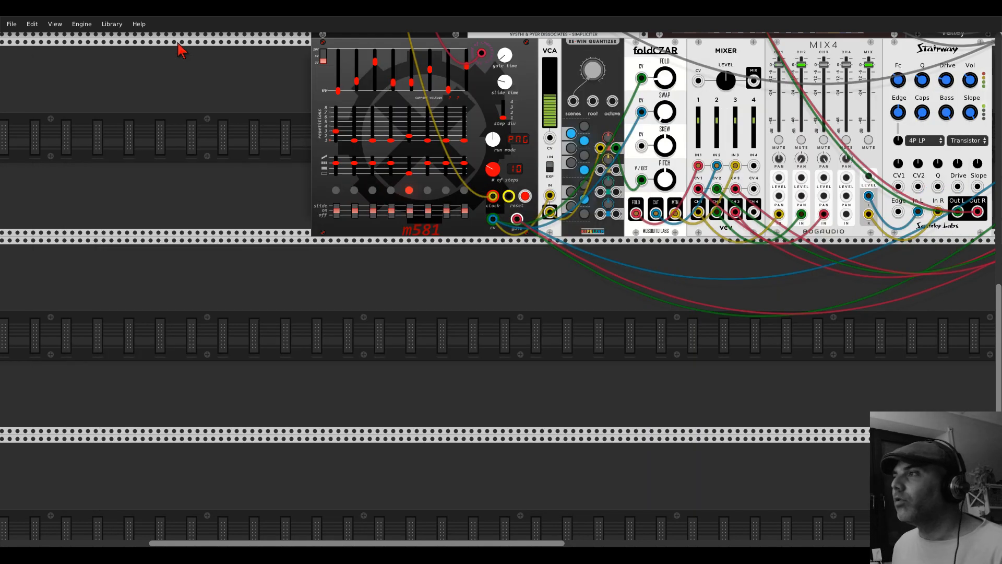
{"action": "left_click_drag", "start_coordinate": [620, 306], "coordinate": [574, 385]}
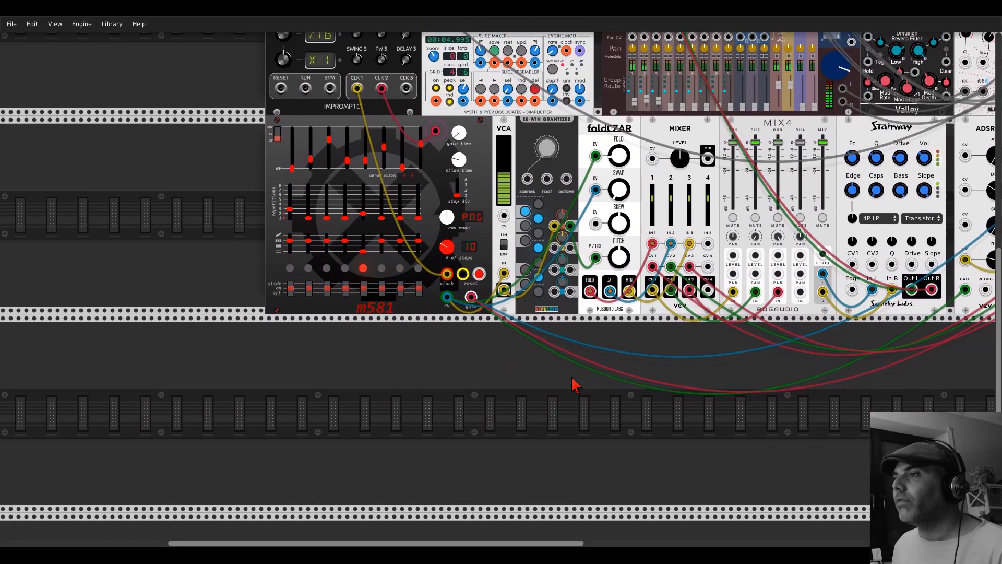
{"action": "right_click", "coordinate": [575, 386]}
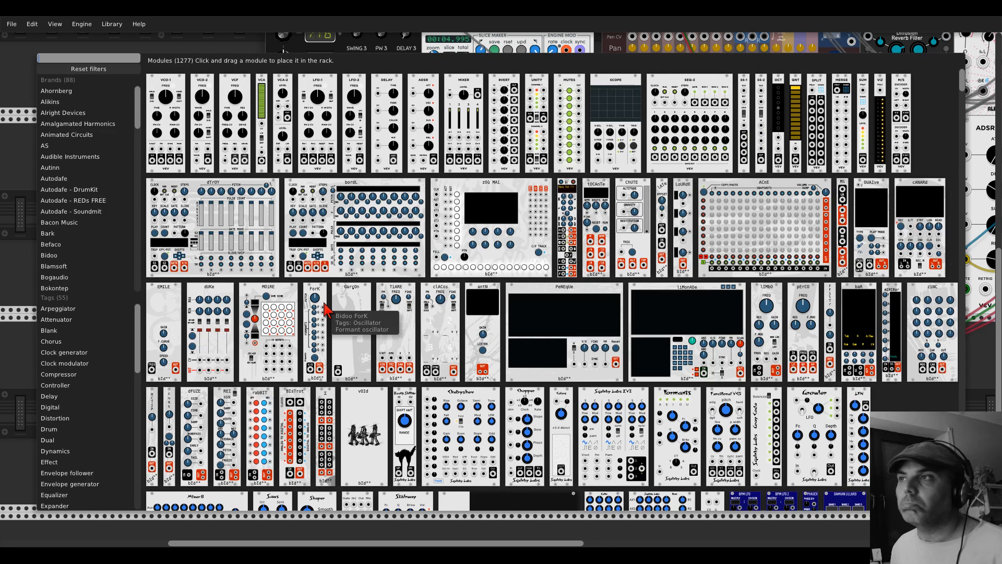
{"action": "left_click", "coordinate": [182, 52]}
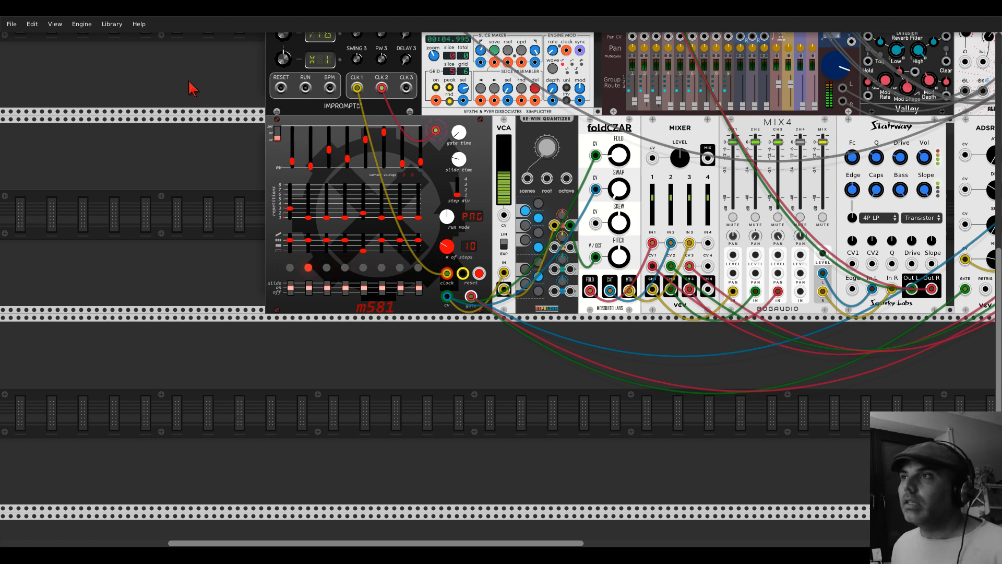
Step: Try adding Count Modula's Dual 8 Step Sequencer in the row below the m581, and remove it again
{"action": "right_click", "coordinate": [202, 157]}
{"action": "scroll", "coordinate": [431, 300], "scroll_direction": "down", "scroll_amount": 15}
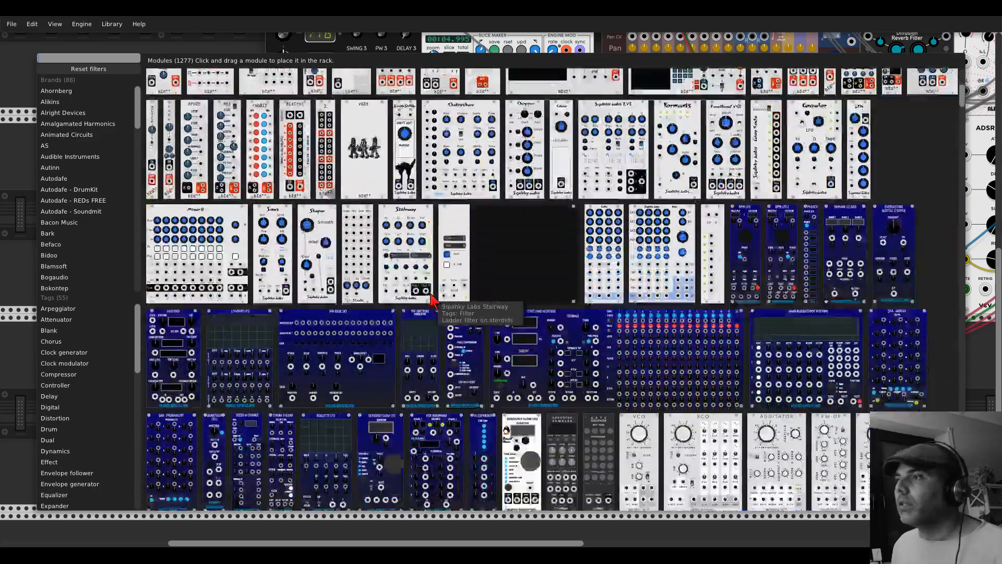
{"action": "scroll", "coordinate": [431, 299], "scroll_direction": "down", "scroll_amount": 7}
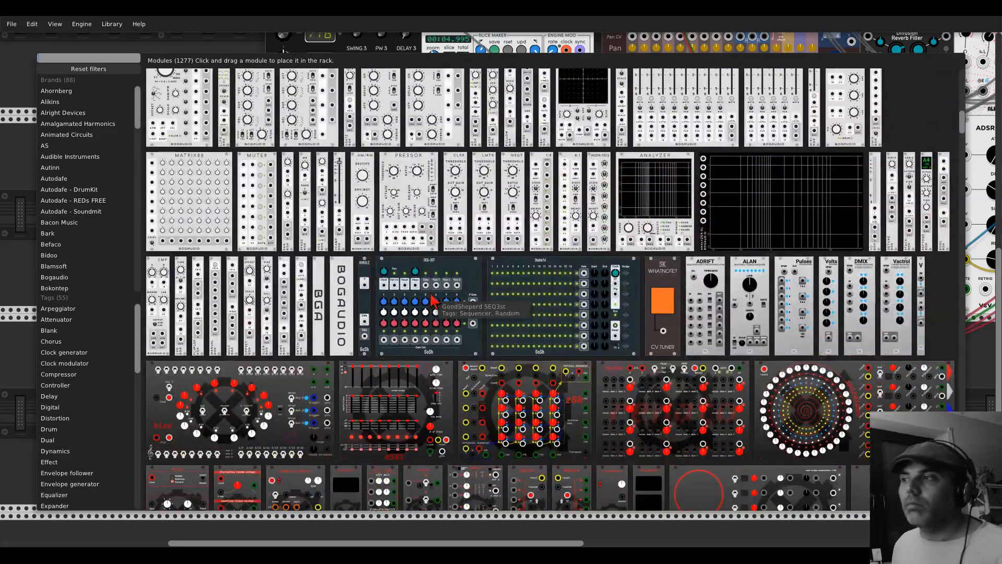
{"action": "scroll", "coordinate": [432, 299], "scroll_direction": "down", "scroll_amount": 5}
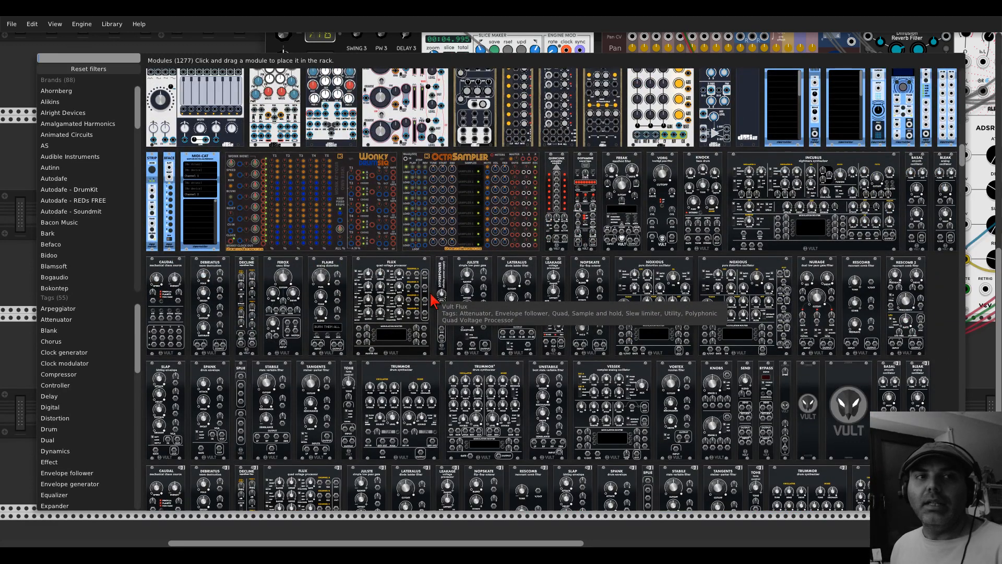
{"action": "scroll", "coordinate": [431, 299], "scroll_direction": "down", "scroll_amount": 20}
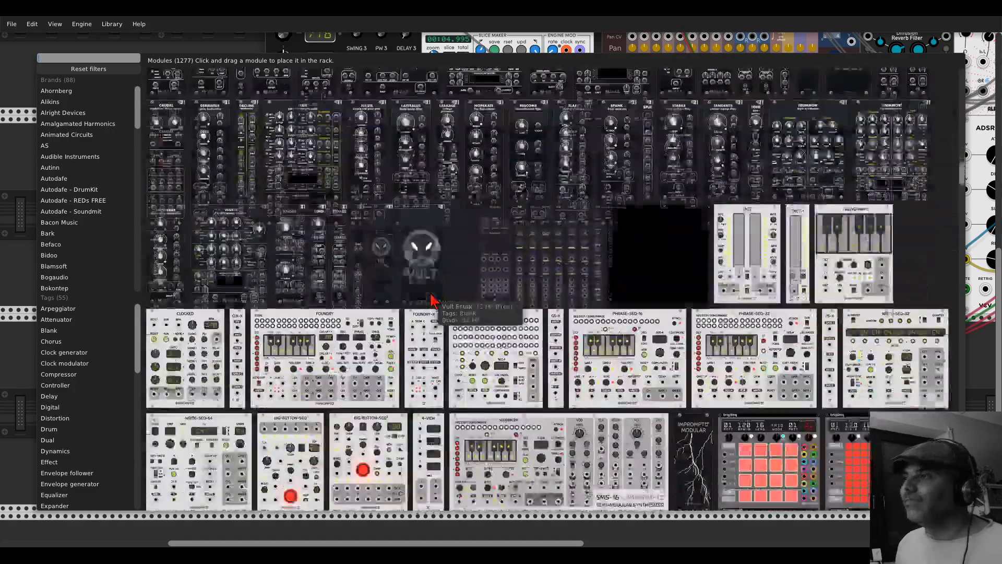
{"action": "scroll", "coordinate": [434, 301], "scroll_direction": "down", "scroll_amount": 20}
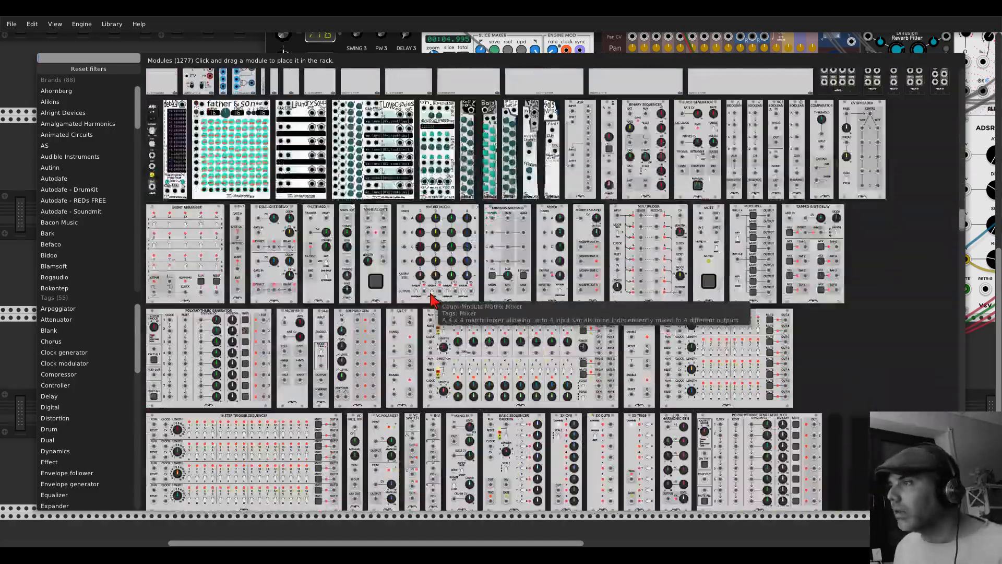
{"action": "scroll", "coordinate": [437, 269], "scroll_direction": "down", "scroll_amount": 1}
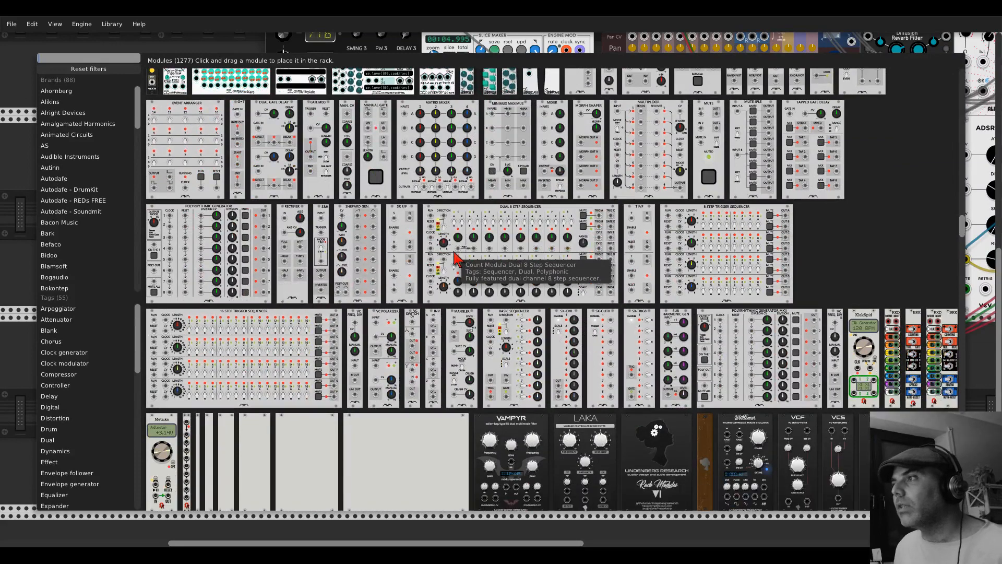
{"action": "left_click", "coordinate": [438, 268]}
{"action": "right_click", "coordinate": [353, 325]}
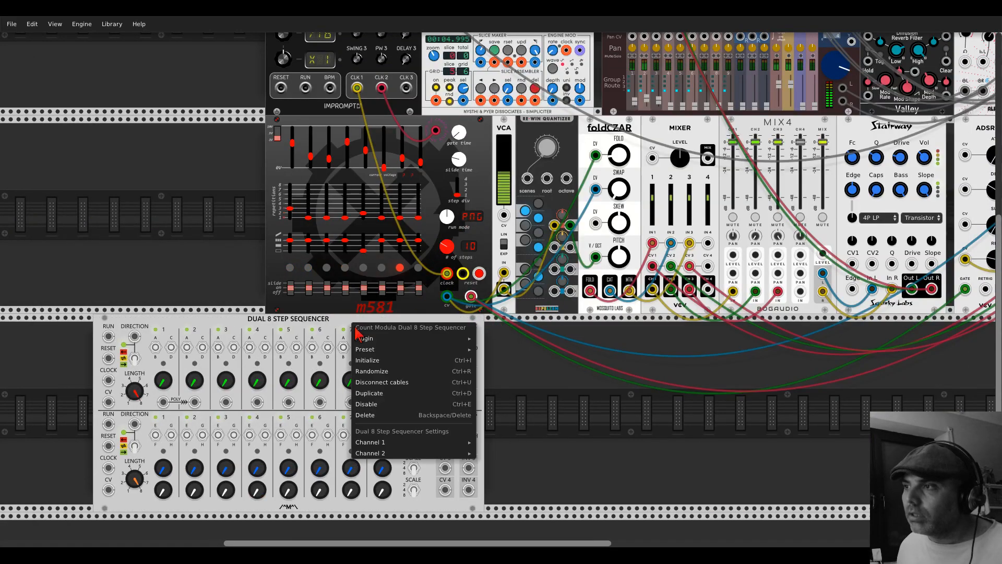
{"action": "left_click", "coordinate": [372, 415]}
{"action": "right_click", "coordinate": [372, 415]}
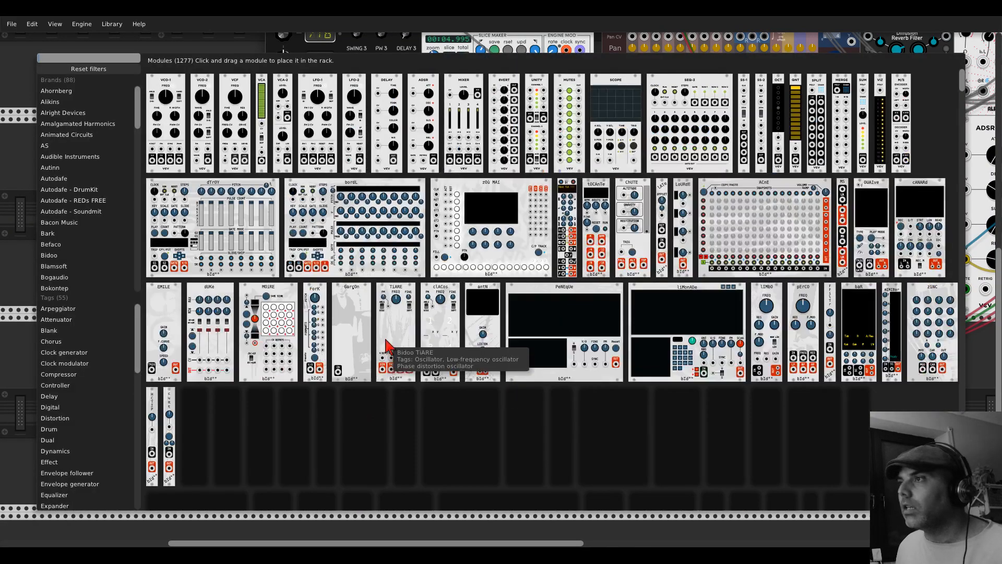
{"action": "scroll", "coordinate": [387, 344], "scroll_direction": "down", "scroll_amount": 7}
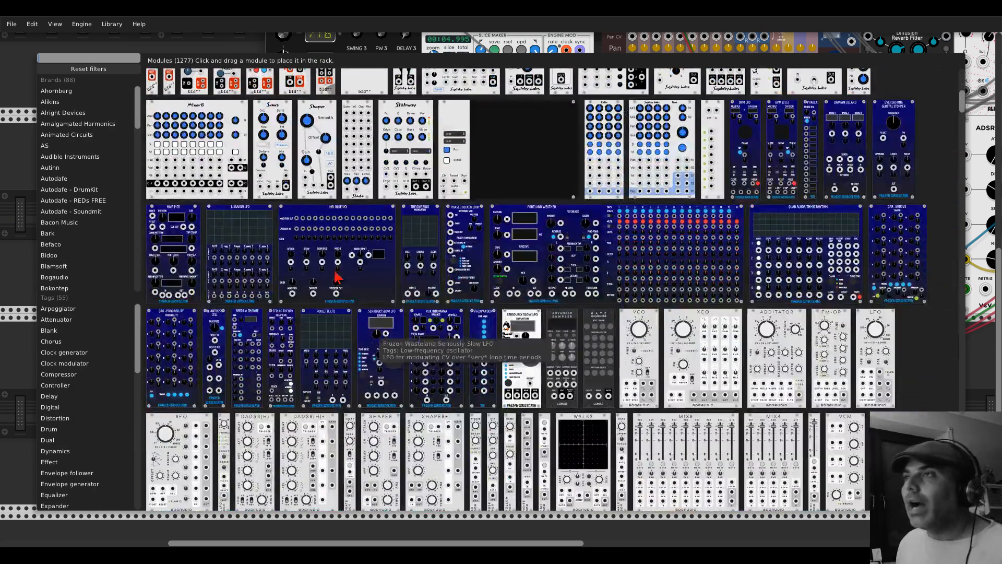
{"action": "left_click", "coordinate": [244, 47]}
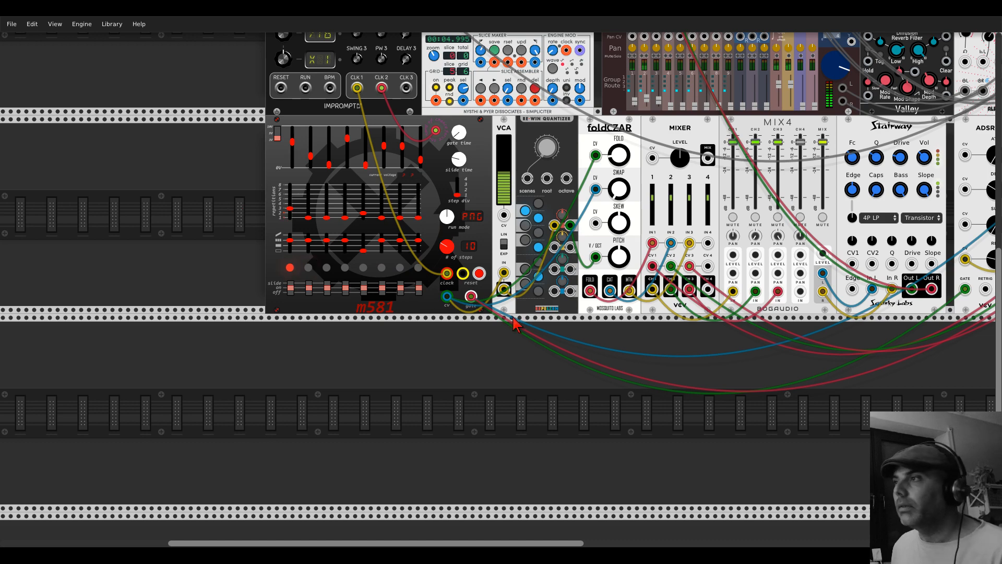
Step: Fine-tune the cutoff frequency on Stairway with its Fc knob
{"action": "scroll", "coordinate": [609, 321], "scroll_direction": "down", "scroll_amount": 4}
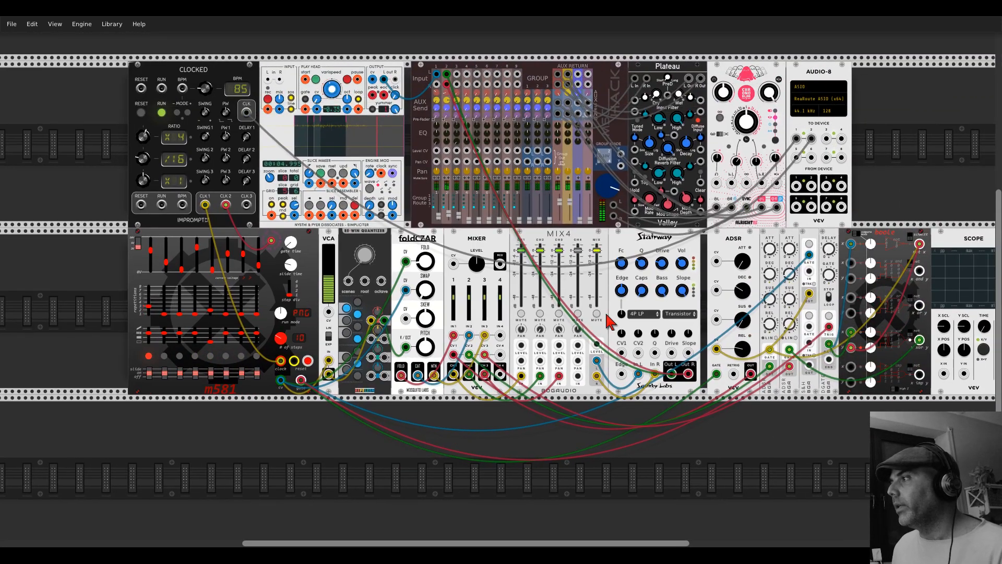
{"action": "scroll", "coordinate": [611, 319], "scroll_direction": "up", "scroll_amount": 4}
{"action": "left_click_drag", "start_coordinate": [617, 228], "coordinate": [609, 238]}
{"action": "scroll", "coordinate": [609, 237], "scroll_direction": "down", "scroll_amount": 5}
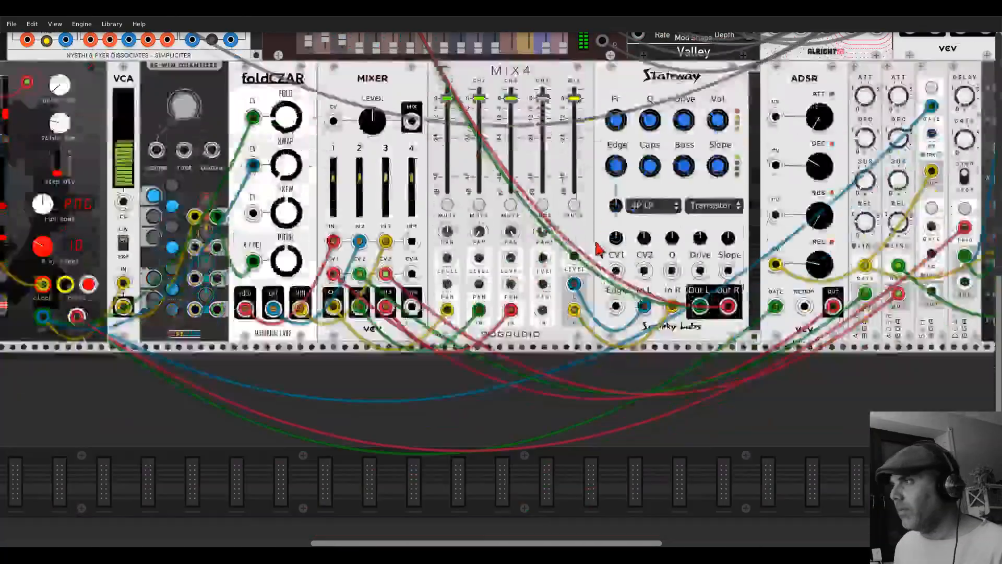
{"action": "scroll", "coordinate": [581, 346], "scroll_direction": "up", "scroll_amount": 3}
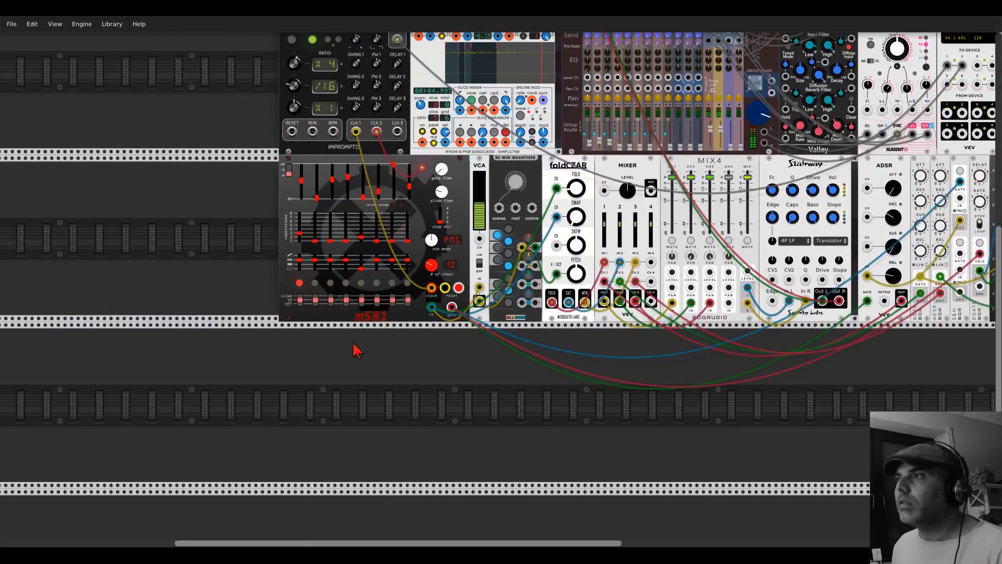
{"action": "scroll", "coordinate": [353, 349], "scroll_direction": "up", "scroll_amount": 3}
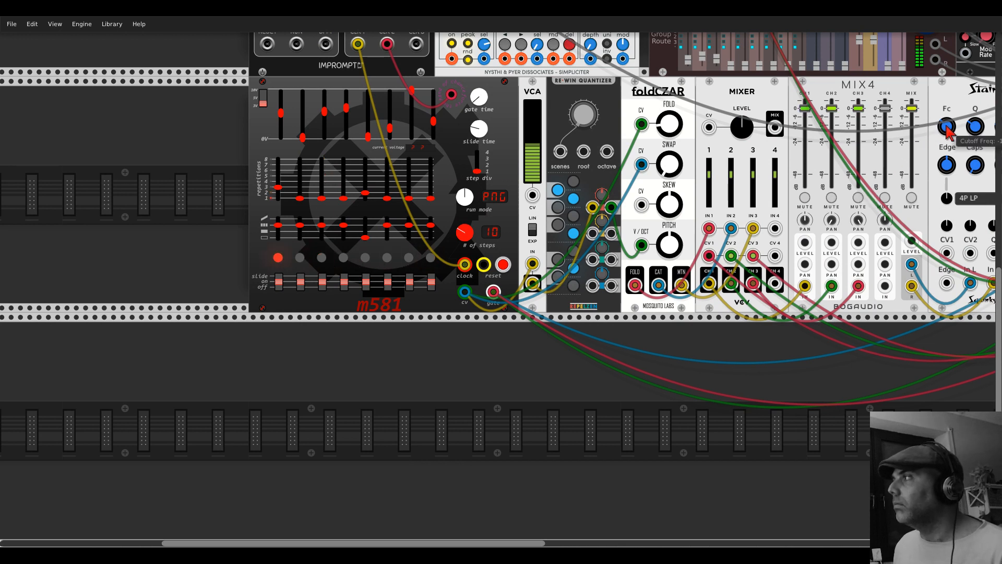
{"action": "left_click_drag", "start_coordinate": [947, 126], "coordinate": [946, 124]}
Step: Search the module browser for "xor" and place TheXOR's Renato sequencer directly below the m581
{"action": "right_click", "coordinate": [628, 369]}
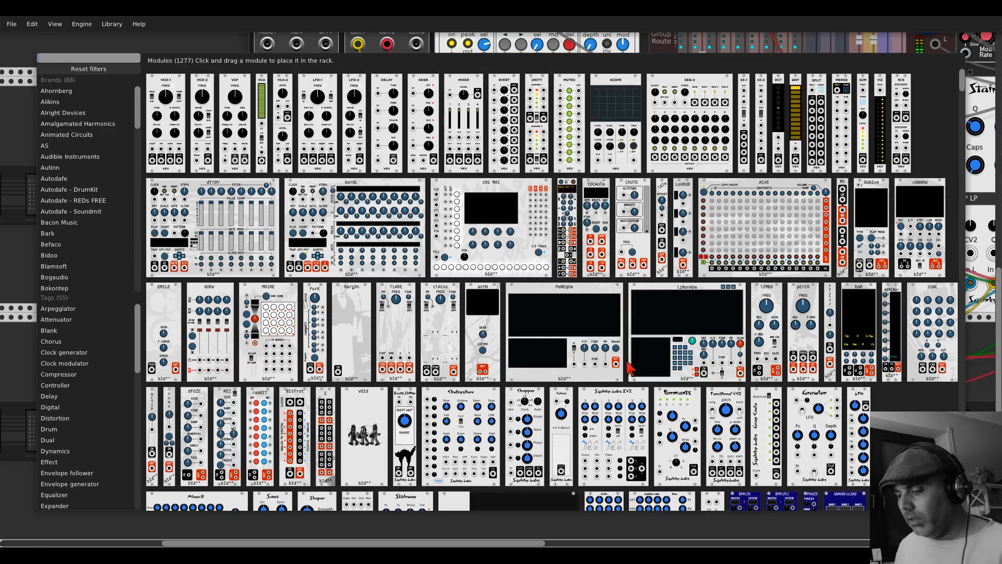
{"action": "type", "text": "xor"}
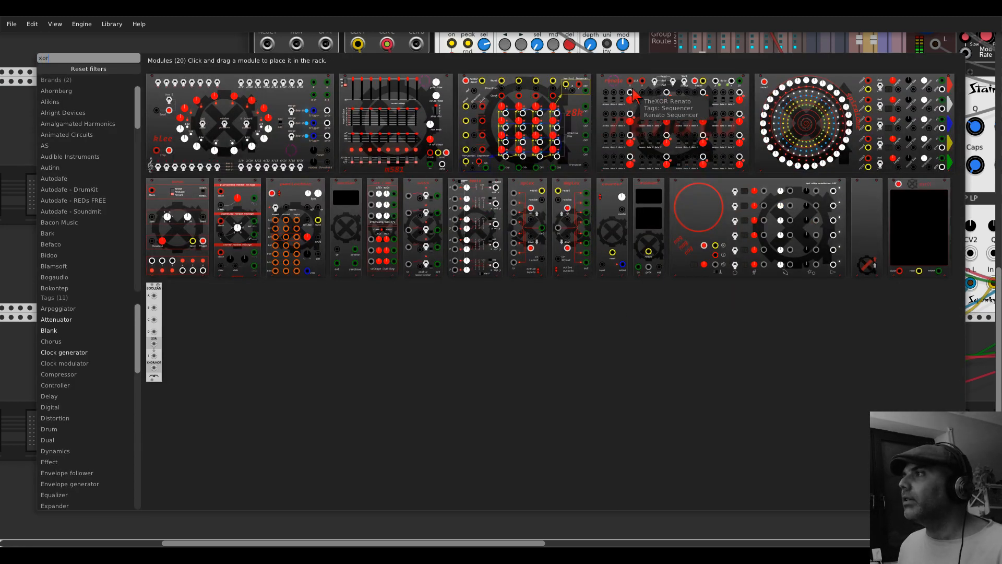
{"action": "left_click_drag", "start_coordinate": [634, 94], "coordinate": [430, 292]}
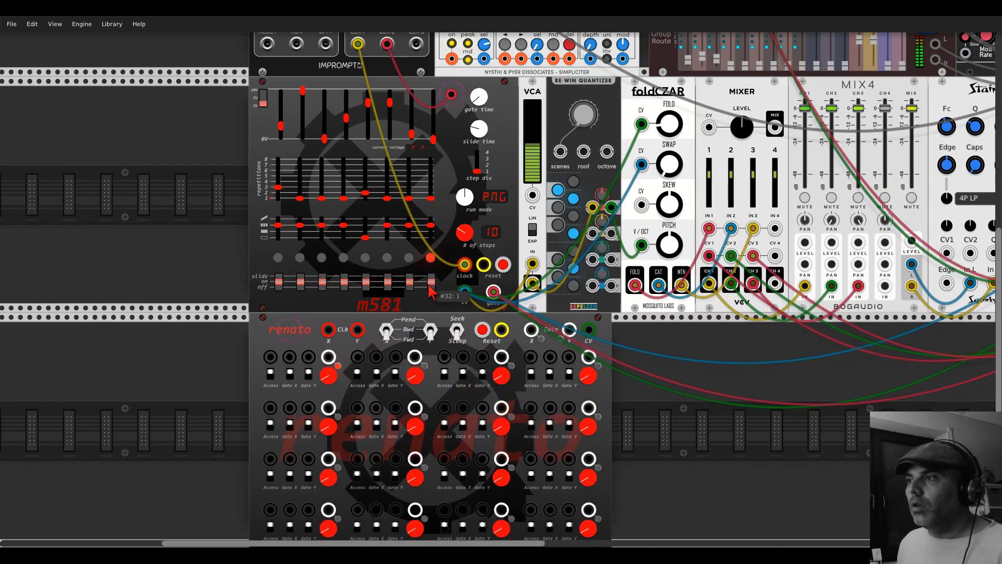
{"action": "scroll", "coordinate": [574, 303], "scroll_direction": "down", "scroll_amount": 3}
{"action": "scroll", "coordinate": [715, 308], "scroll_direction": "up", "scroll_amount": 5}
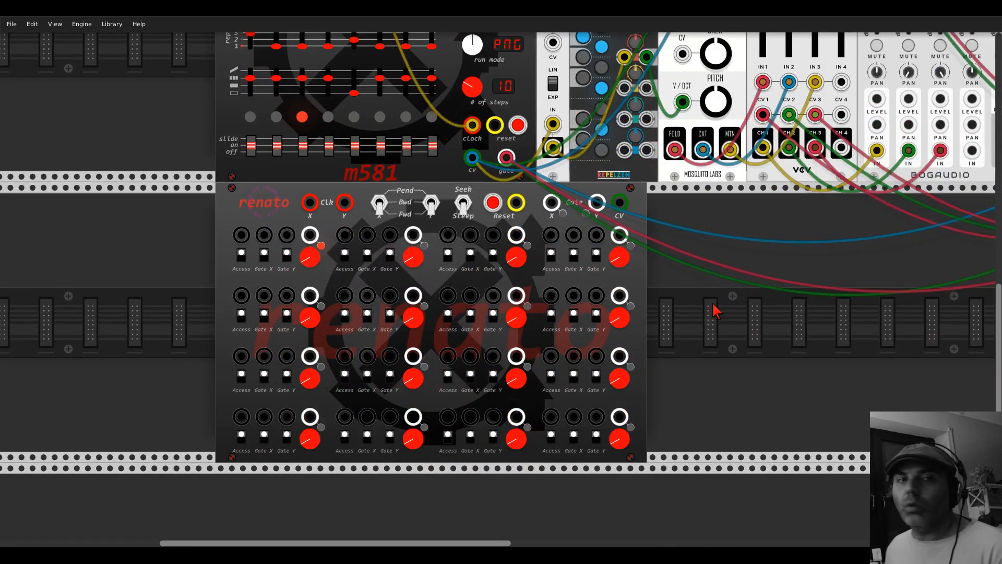
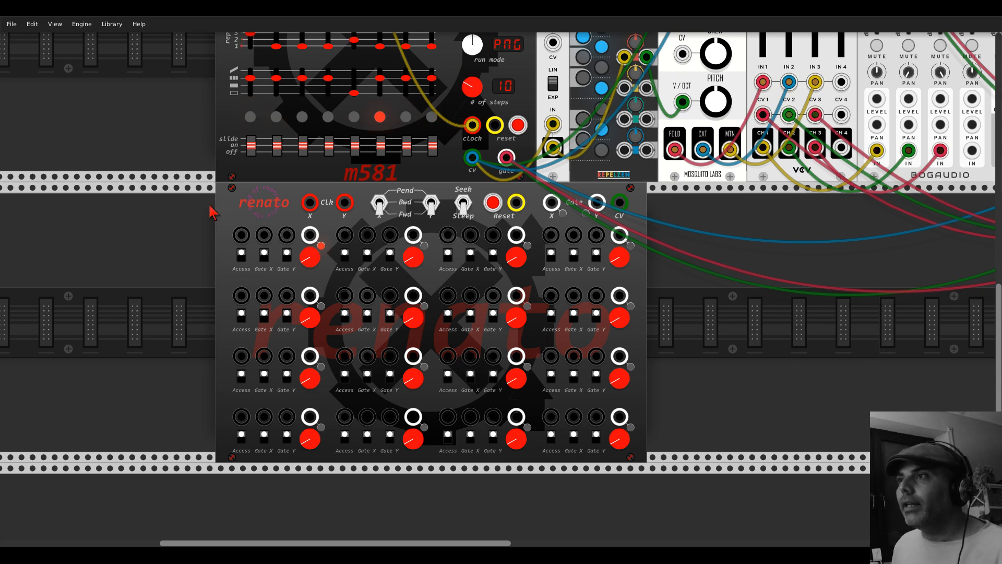
Step: Examine Renato's randomization options, including the Force the hand of chance choices, and its grid of step controls
{"action": "scroll", "coordinate": [212, 211], "scroll_direction": "up", "scroll_amount": 3}
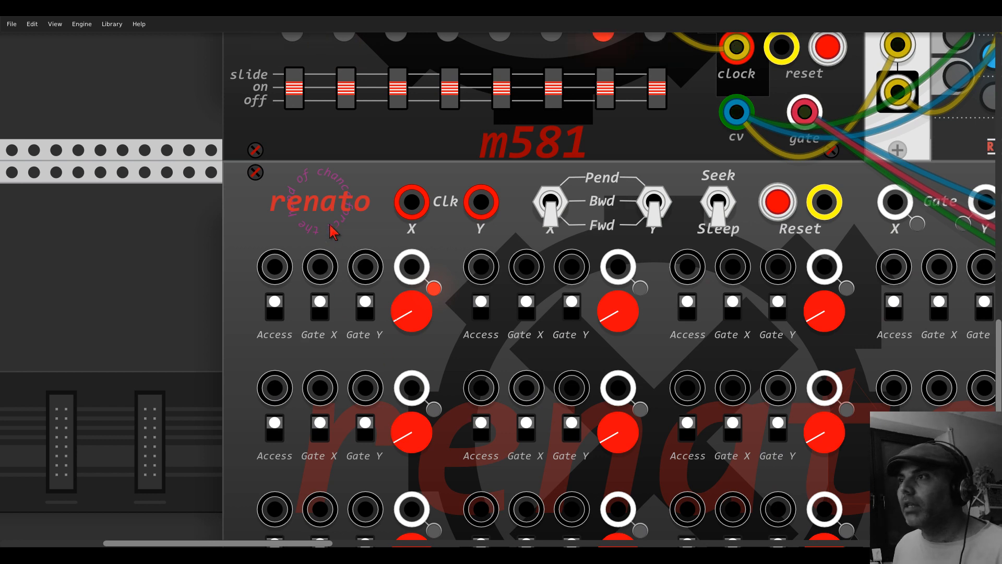
{"action": "left_click_drag", "start_coordinate": [321, 202], "coordinate": [198, 262]}
{"action": "left_click", "coordinate": [319, 203]}
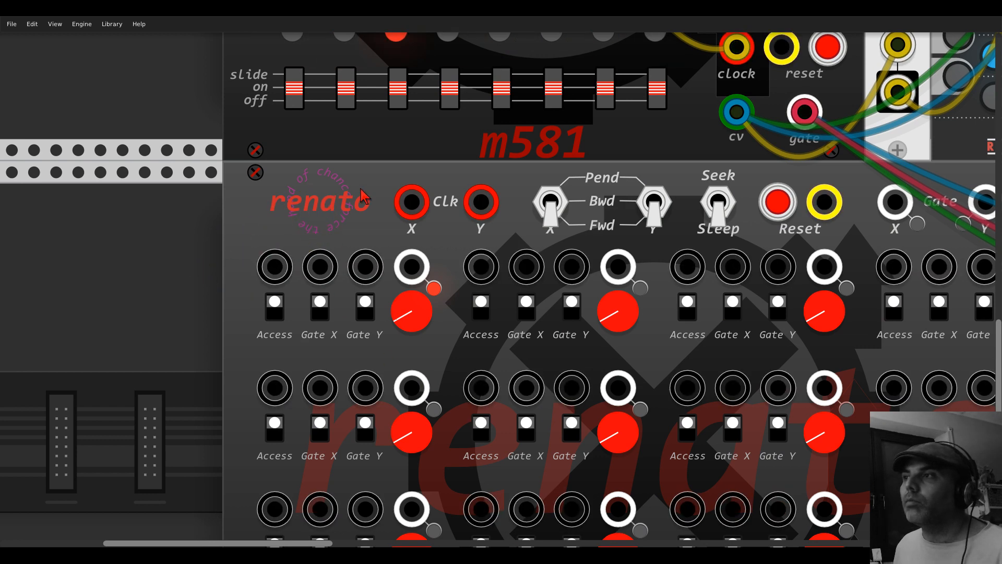
{"action": "right_click", "coordinate": [363, 196]}
{"action": "mouse_move", "coordinate": [429, 305]}
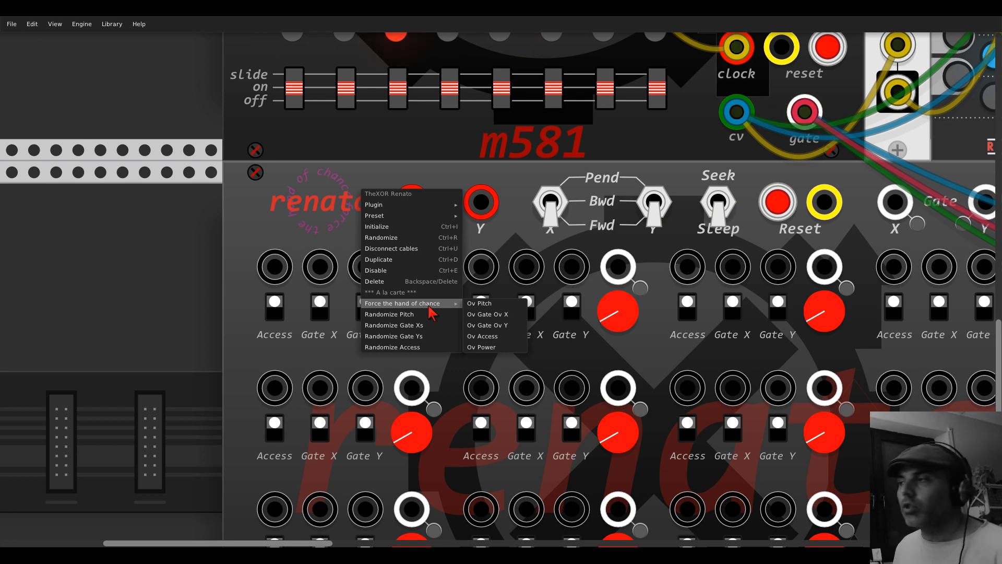
{"action": "left_click", "coordinate": [512, 209]}
{"action": "scroll", "coordinate": [513, 209], "scroll_direction": "down", "scroll_amount": 2}
{"action": "left_click_drag", "start_coordinate": [922, 299], "coordinate": [748, 253]}
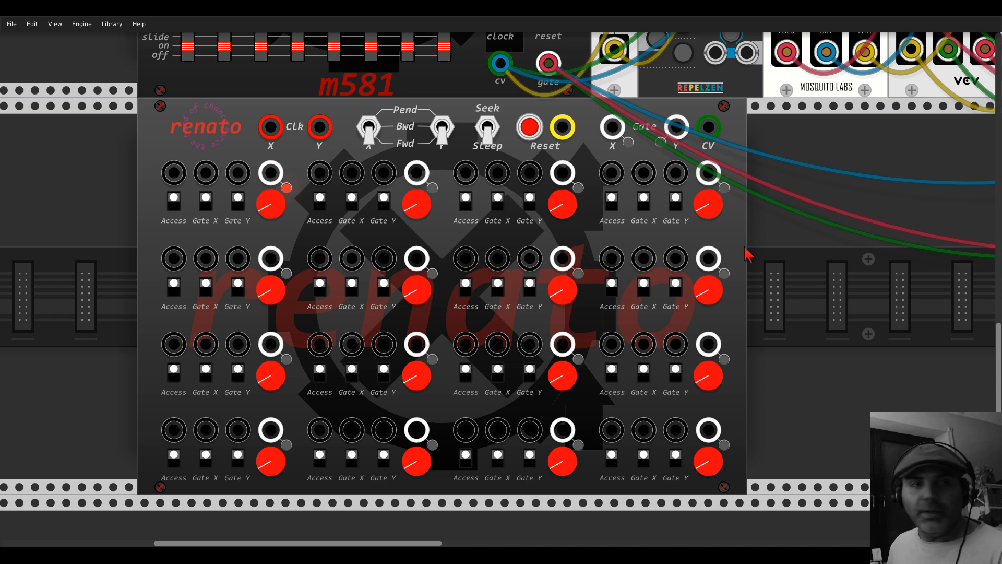
{"action": "scroll", "coordinate": [745, 248], "scroll_direction": "down", "scroll_amount": 1}
{"action": "left_click_drag", "start_coordinate": [744, 232], "coordinate": [664, 287]}
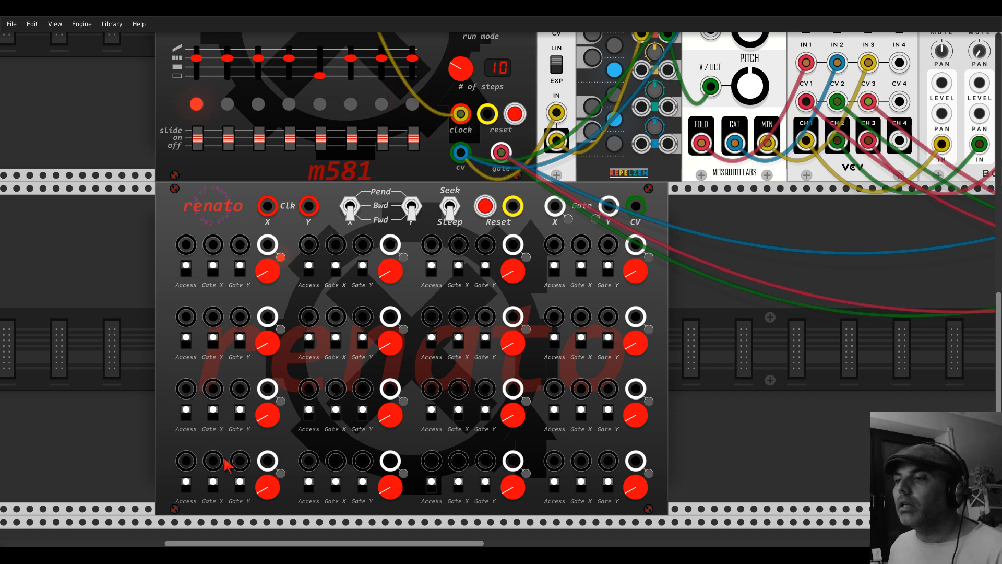
Step: Set Clocked's third clock ratio to x3, and patch CLK 1 and CLK 3 into Renato's X and Y clock inputs
{"action": "scroll", "coordinate": [128, 209], "scroll_direction": "up", "scroll_amount": 10}
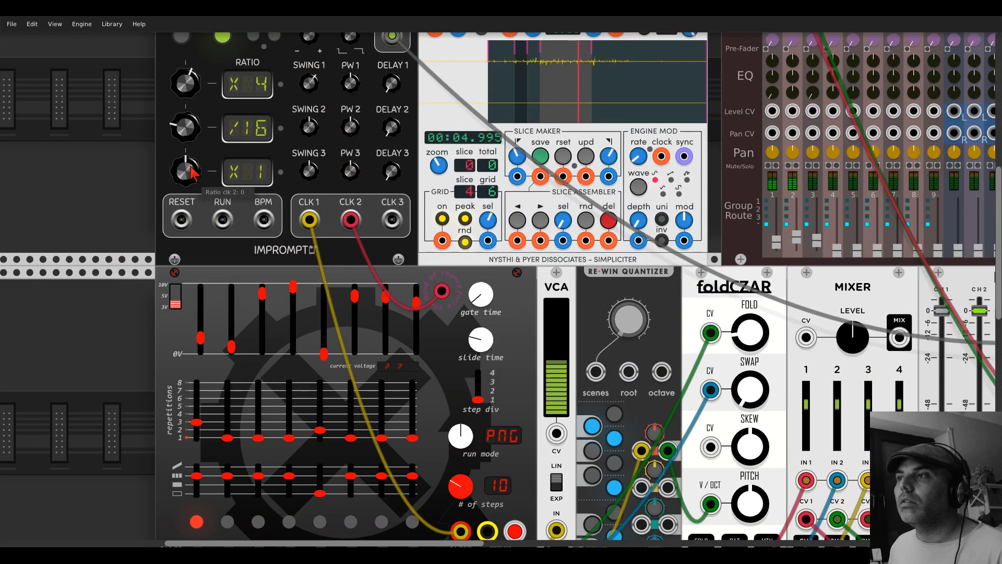
{"action": "left_click_drag", "start_coordinate": [190, 166], "coordinate": [190, 136]}
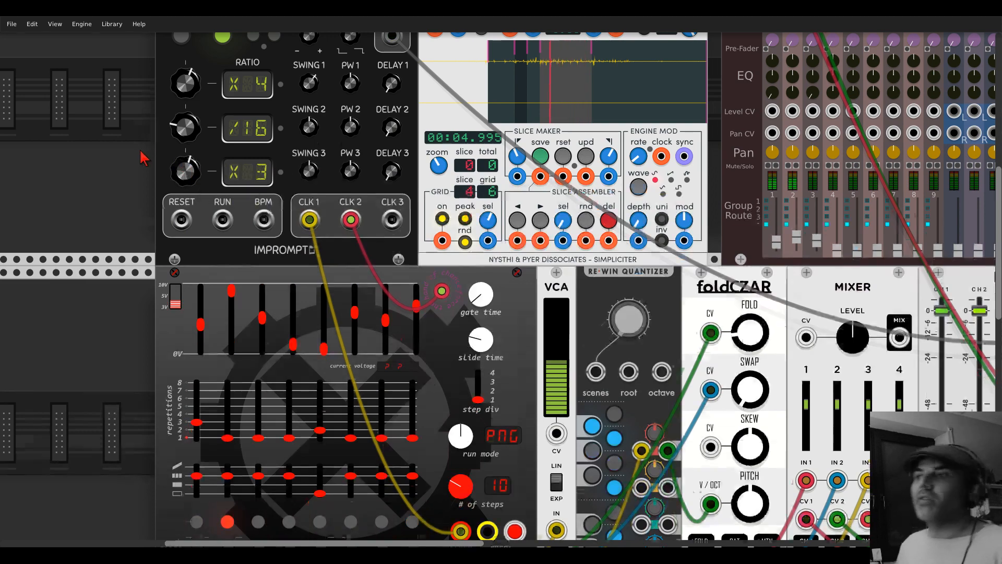
{"action": "scroll", "coordinate": [140, 151], "scroll_direction": "down", "scroll_amount": 8}
{"action": "left_click_drag", "start_coordinate": [267, 415], "coordinate": [310, 119]}
{"action": "left_click_drag", "start_coordinate": [392, 118], "coordinate": [308, 332]}
{"action": "scroll", "coordinate": [388, 338], "scroll_direction": "down", "scroll_amount": 6}
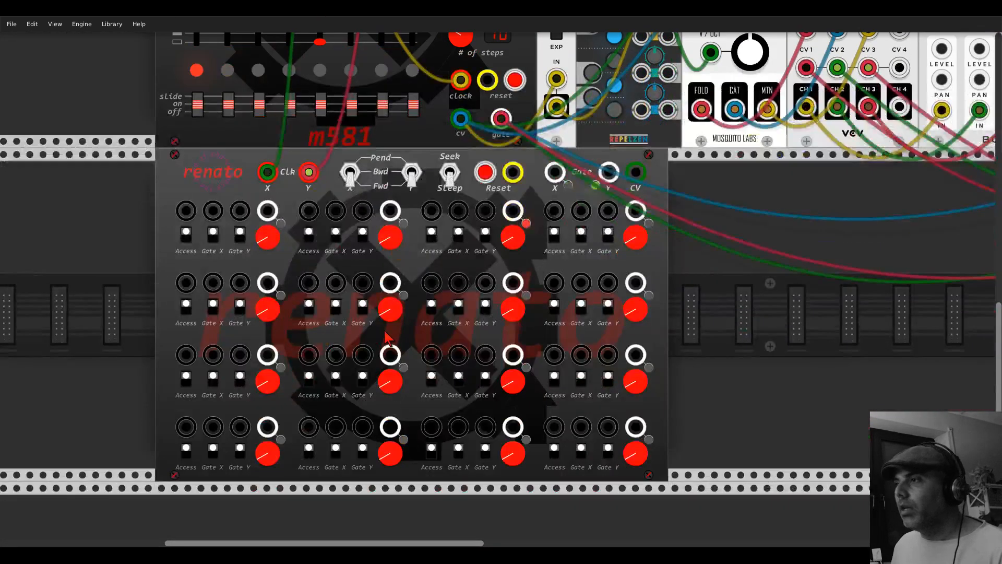
Step: Search the module browser for "vco" and place Audible Instruments' Macro Oscillator 2 directly beside Renato
{"action": "scroll", "coordinate": [389, 338], "scroll_direction": "up", "scroll_amount": 1}
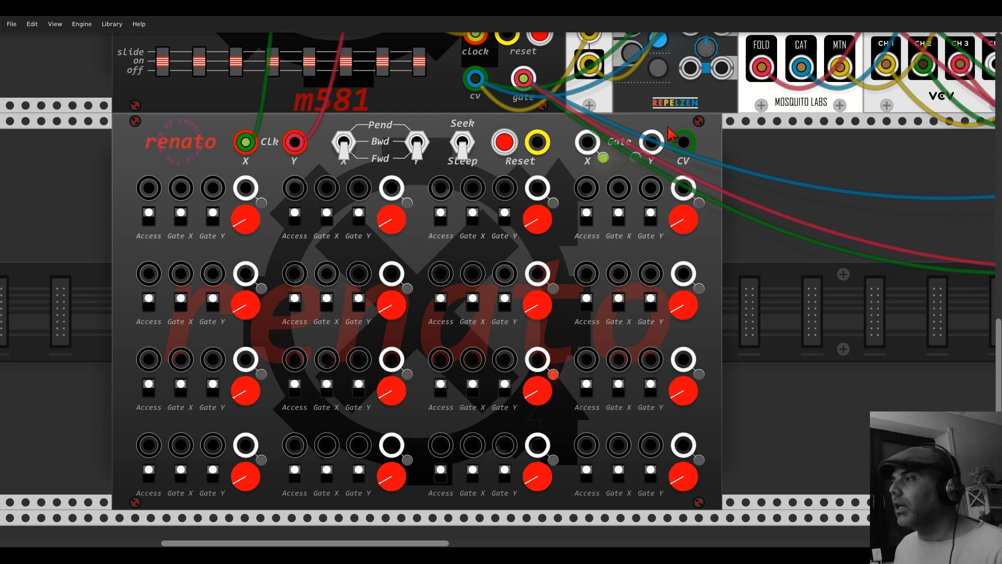
{"action": "left_click_drag", "start_coordinate": [785, 186], "coordinate": [683, 161]}
{"action": "right_click", "coordinate": [716, 221]}
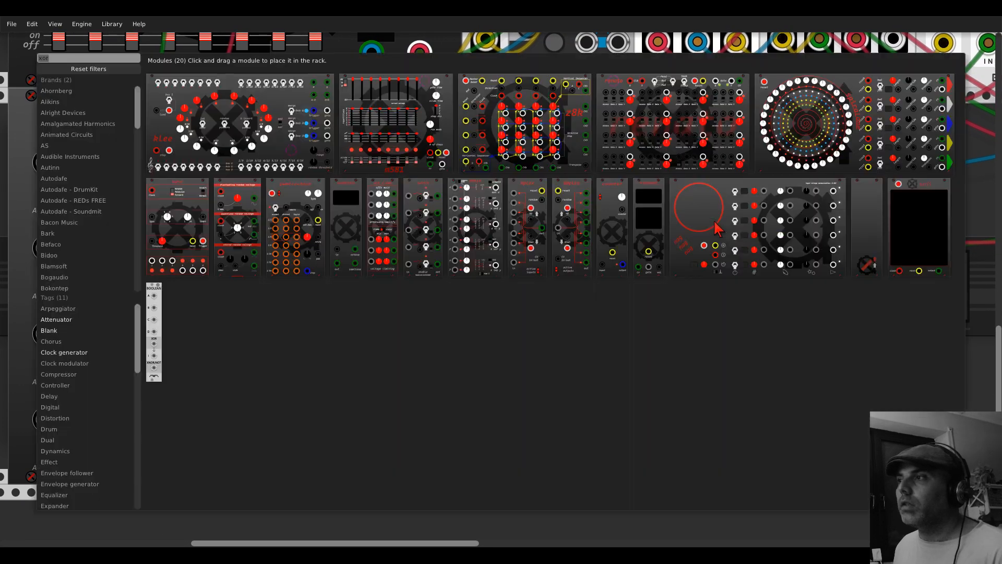
{"action": "type", "text": "vco"}
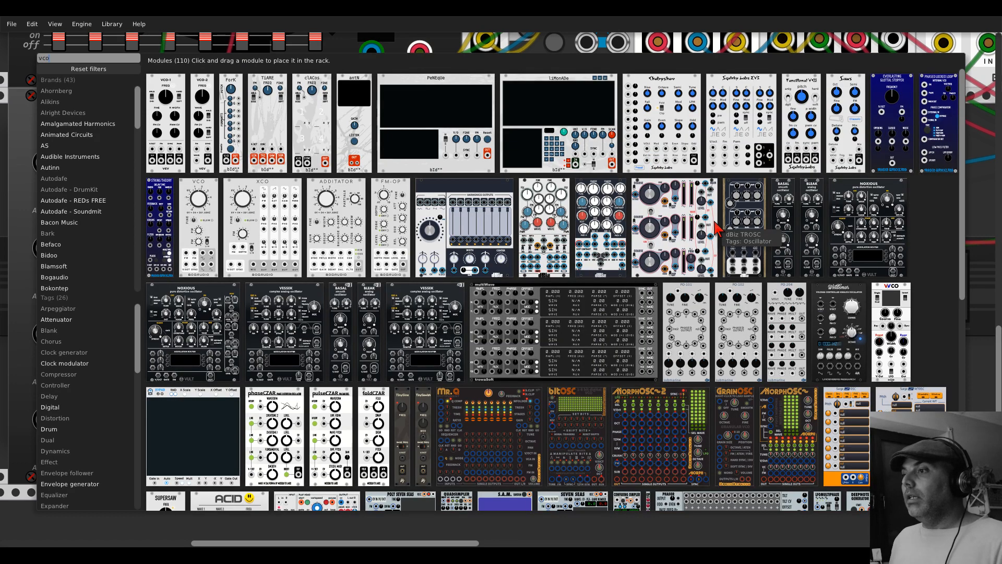
{"action": "scroll", "coordinate": [607, 243], "scroll_direction": "down", "scroll_amount": 3}
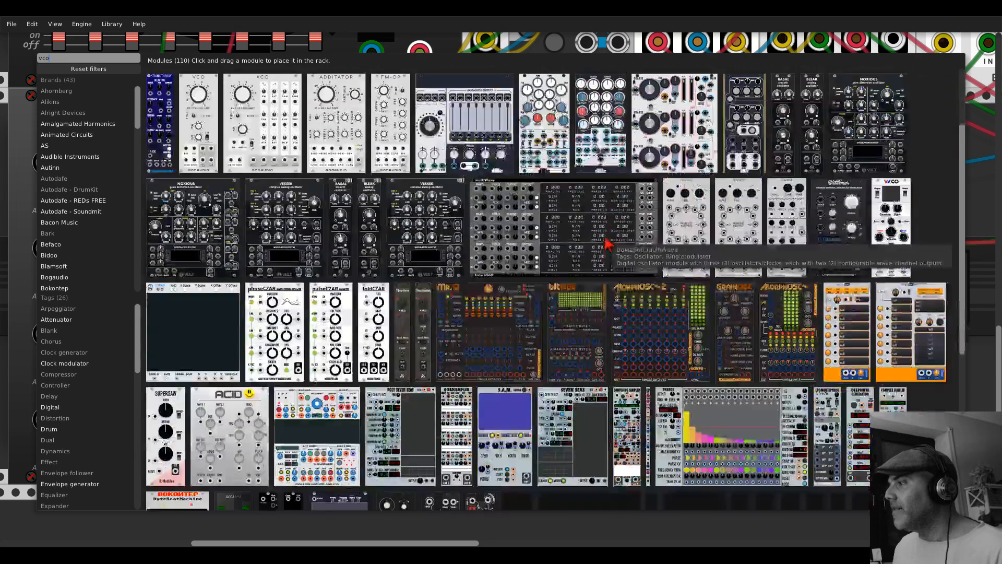
{"action": "scroll", "coordinate": [608, 242], "scroll_direction": "down", "scroll_amount": 1}
{"action": "scroll", "coordinate": [607, 243], "scroll_direction": "down", "scroll_amount": 3}
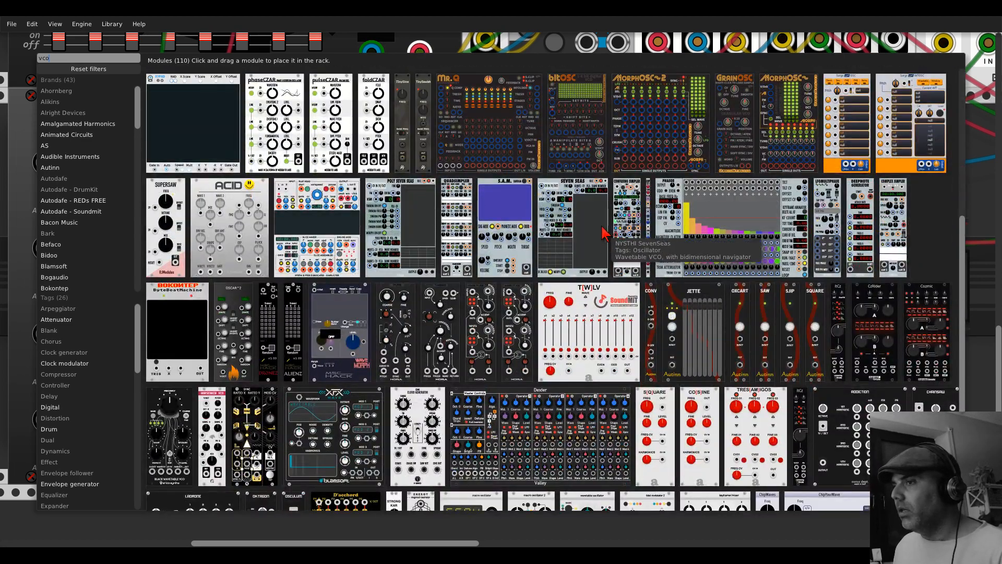
{"action": "scroll", "coordinate": [579, 224], "scroll_direction": "down", "scroll_amount": 3}
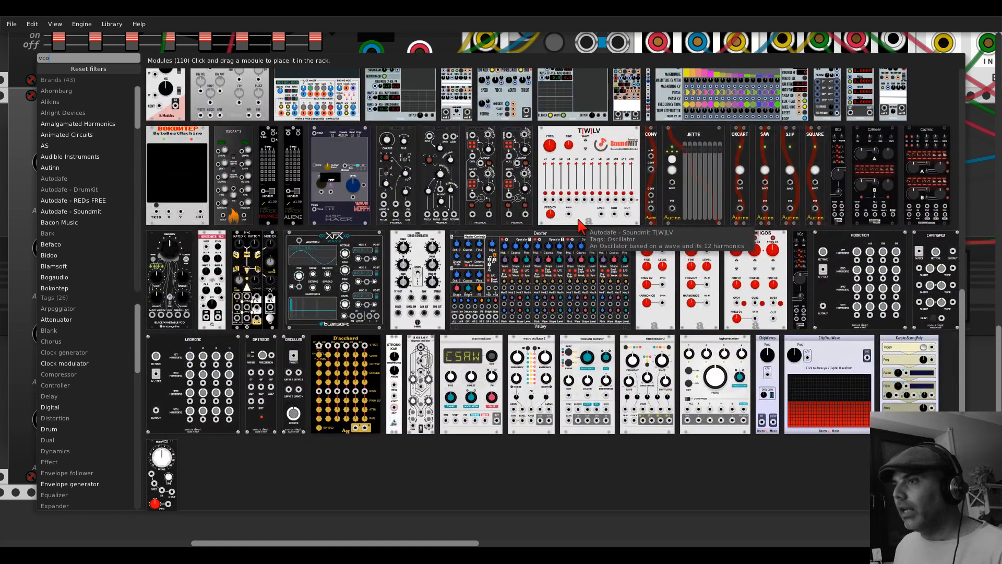
{"action": "scroll", "coordinate": [580, 225], "scroll_direction": "down", "scroll_amount": 1}
{"action": "left_click", "coordinate": [517, 306]}
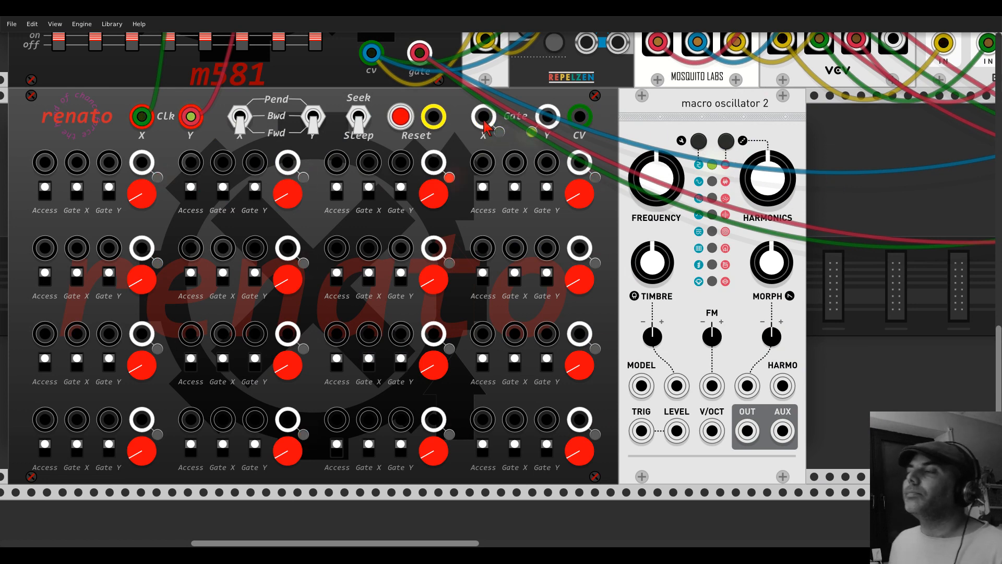
Step: Patch Renato's X gate into Macro Oscillator 2's TRIG, and insert a VCA found with the search "vca" between the two modules
{"action": "left_click_drag", "start_coordinate": [483, 116], "coordinate": [641, 431]}
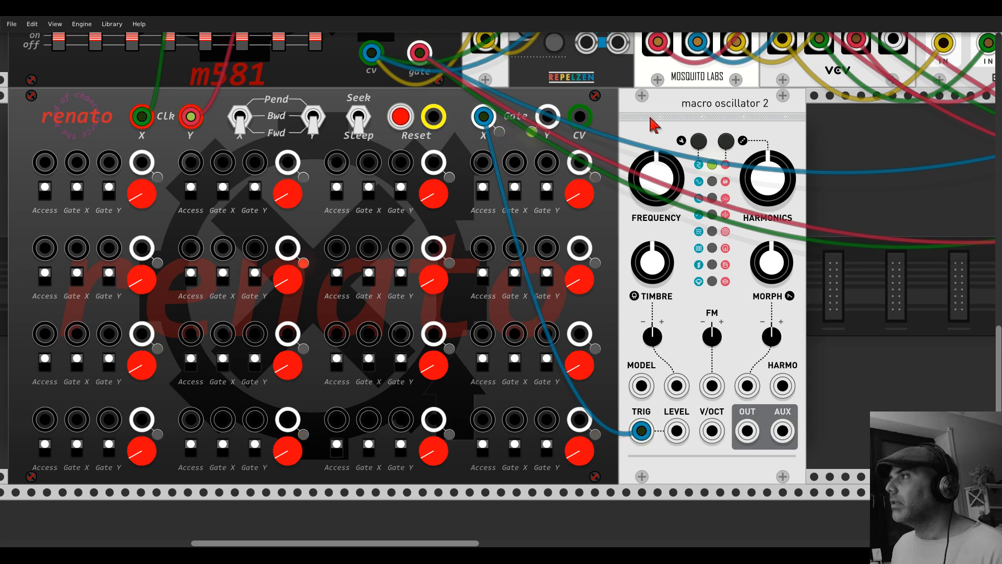
{"action": "left_click_drag", "start_coordinate": [656, 125], "coordinate": [812, 126]}
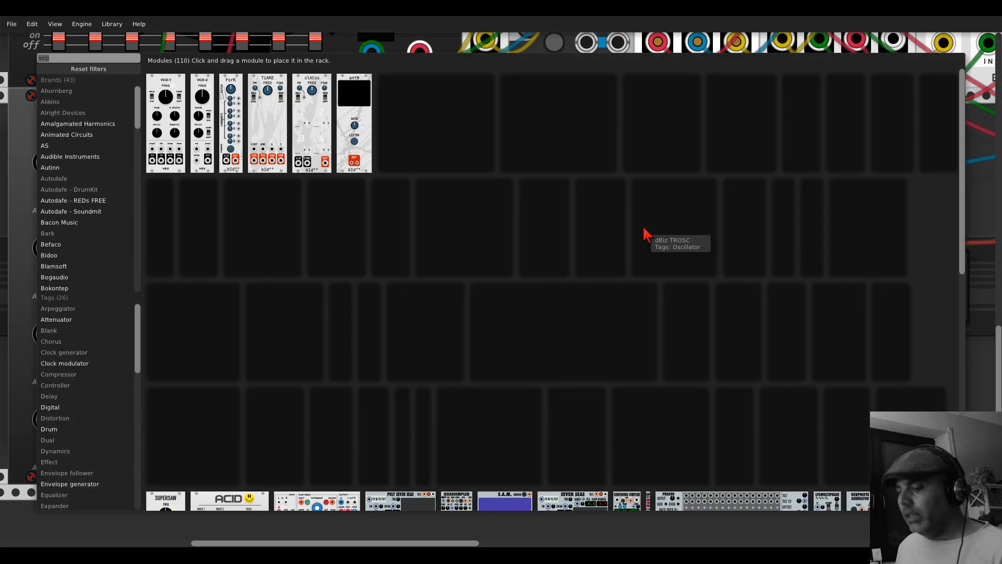
{"action": "right_click", "coordinate": [648, 231]}
{"action": "type", "text": "vca"}
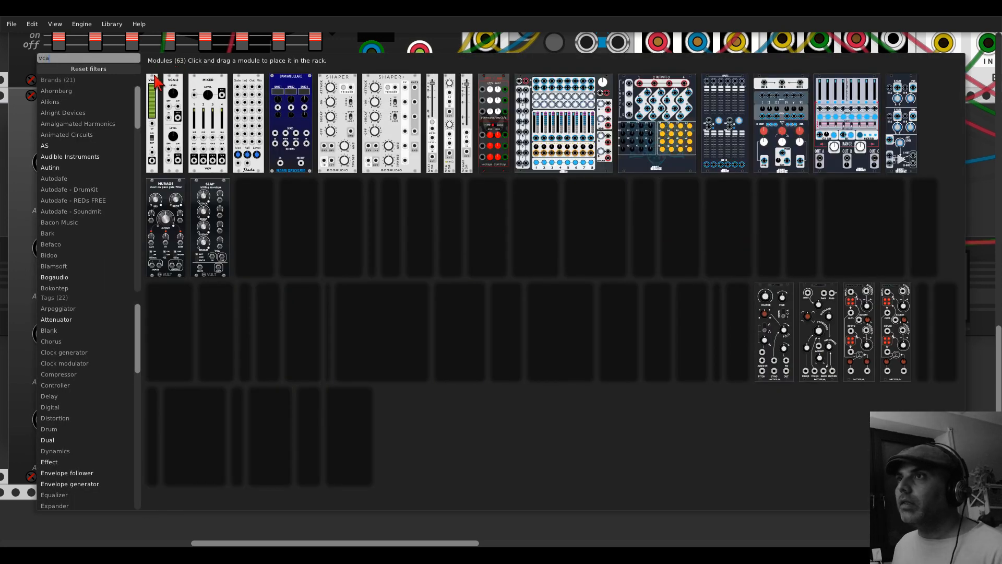
{"action": "left_click_drag", "start_coordinate": [152, 86], "coordinate": [476, 194]}
Step: Patch Renato's CV through the new VCA and the Re-Win Quantizer into Macro Oscillator 2's V/OCT, and move the oscillator against the VCA
{"action": "left_click_drag", "start_coordinate": [579, 116], "coordinate": [869, 457]}
{"action": "scroll", "coordinate": [621, 196], "scroll_direction": "down", "scroll_amount": 8}
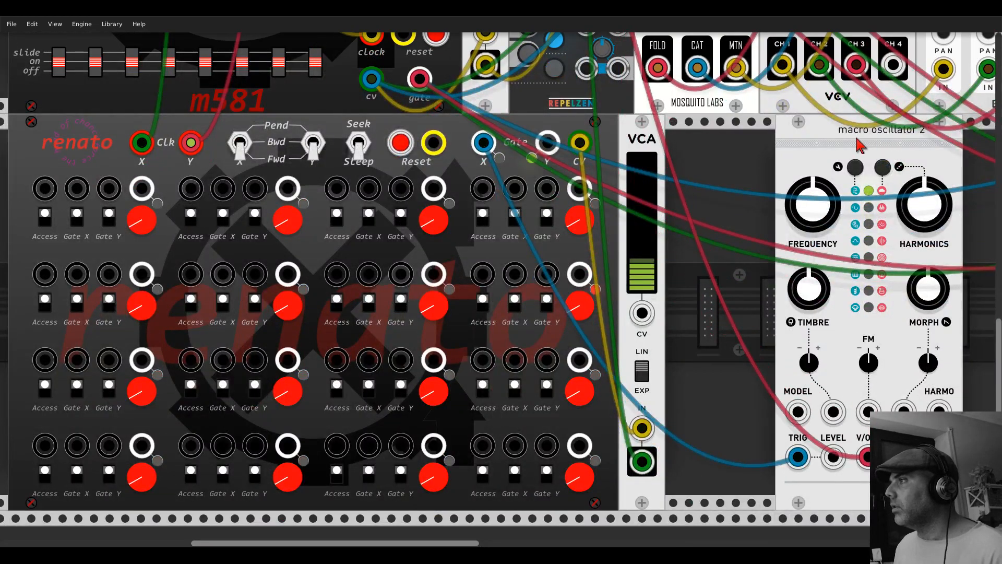
{"action": "left_click_drag", "start_coordinate": [872, 144], "coordinate": [762, 144]}
{"action": "scroll", "coordinate": [399, 259], "scroll_direction": "down", "scroll_amount": 2}
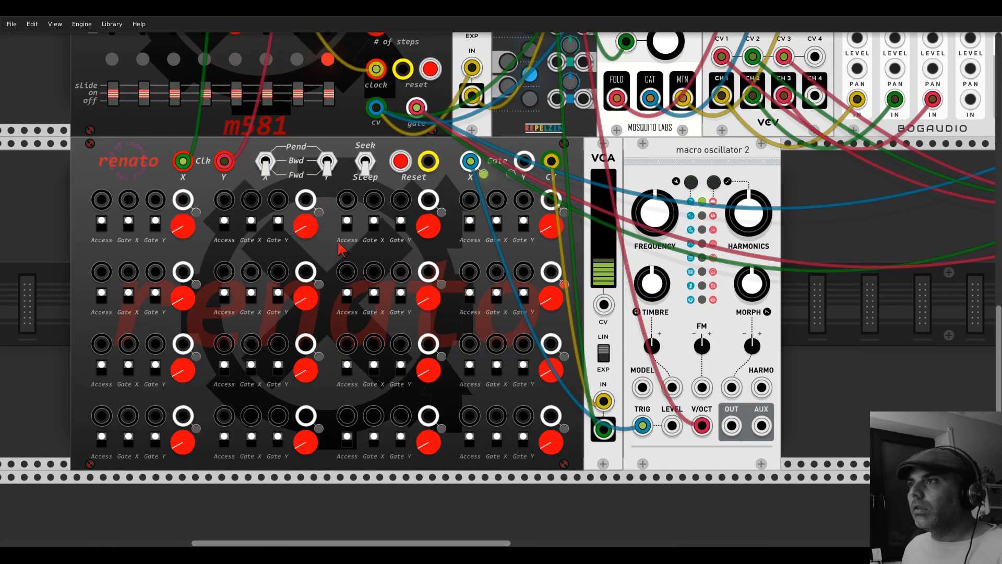
Step: Set Renato's Force the hand of chance to Ov Pitch, and patch Clocked's CLK 2 into Renato's randomize input on the logo
{"action": "right_click", "coordinate": [87, 172]}
{"action": "mouse_move", "coordinate": [167, 286]}
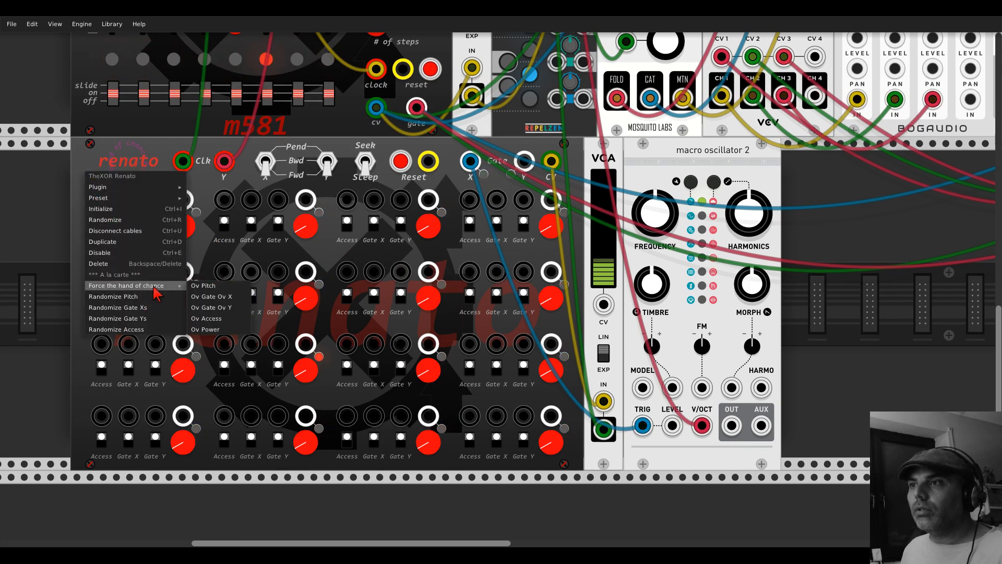
{"action": "left_click", "coordinate": [225, 286]}
{"action": "scroll", "coordinate": [77, 199], "scroll_direction": "up", "scroll_amount": 6}
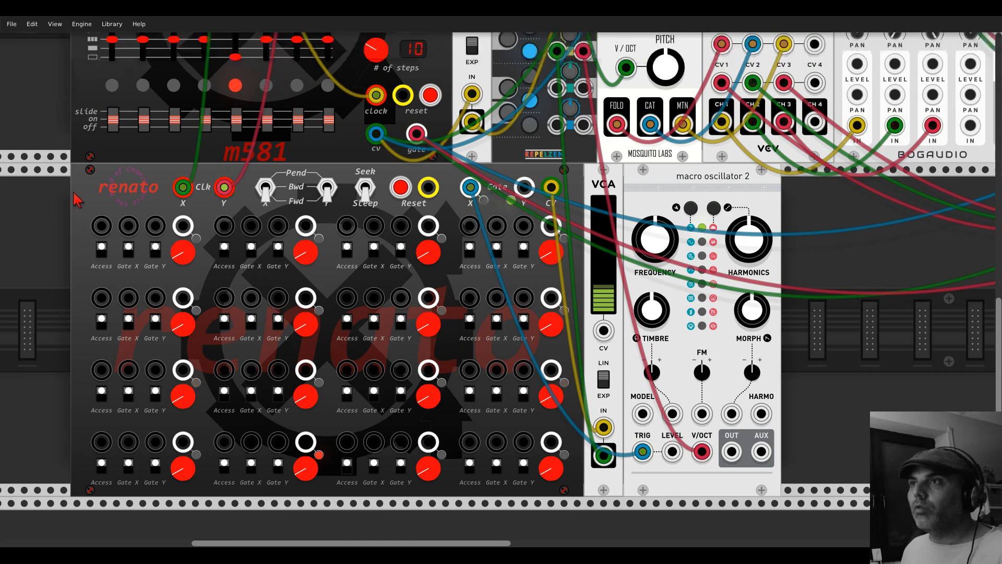
{"action": "scroll", "coordinate": [77, 199], "scroll_direction": "up", "scroll_amount": 1}
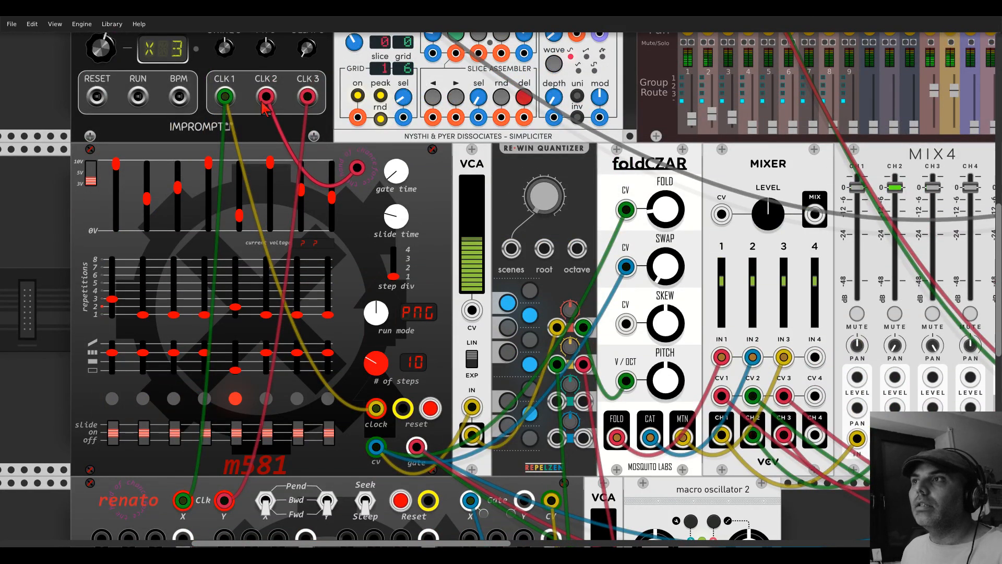
{"action": "left_click_drag", "start_coordinate": [267, 97], "coordinate": [142, 491]}
{"action": "scroll", "coordinate": [86, 392], "scroll_direction": "down", "scroll_amount": 5}
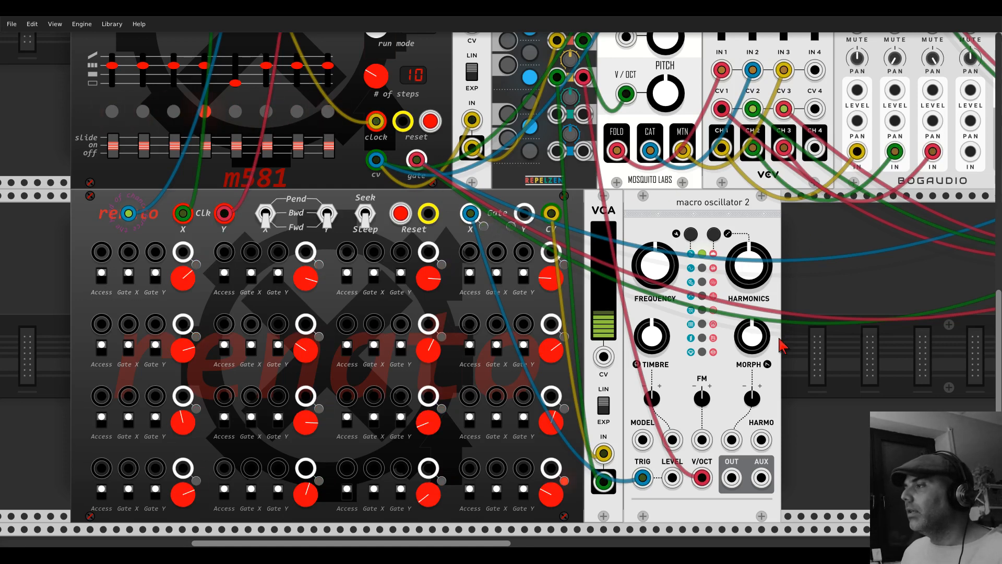
Step: Patch Macro Oscillator 2's OUT into channel 3 of the main mixer, and check Clocked's ratio settings
{"action": "scroll", "coordinate": [787, 392], "scroll_direction": "down", "scroll_amount": 2}
{"action": "left_click_drag", "start_coordinate": [749, 447], "coordinate": [630, 73]}
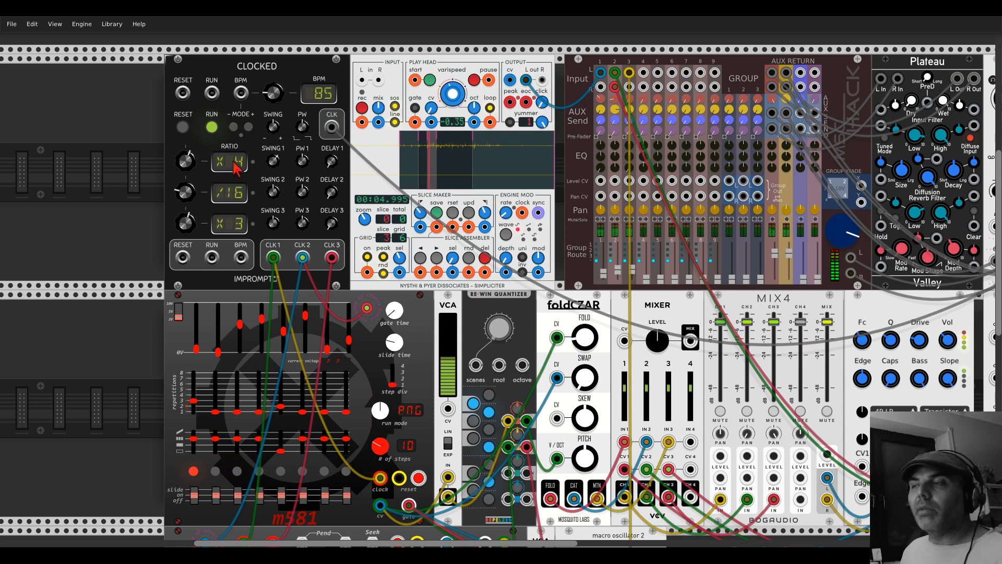
{"action": "mouse_move", "coordinate": [279, 160]}
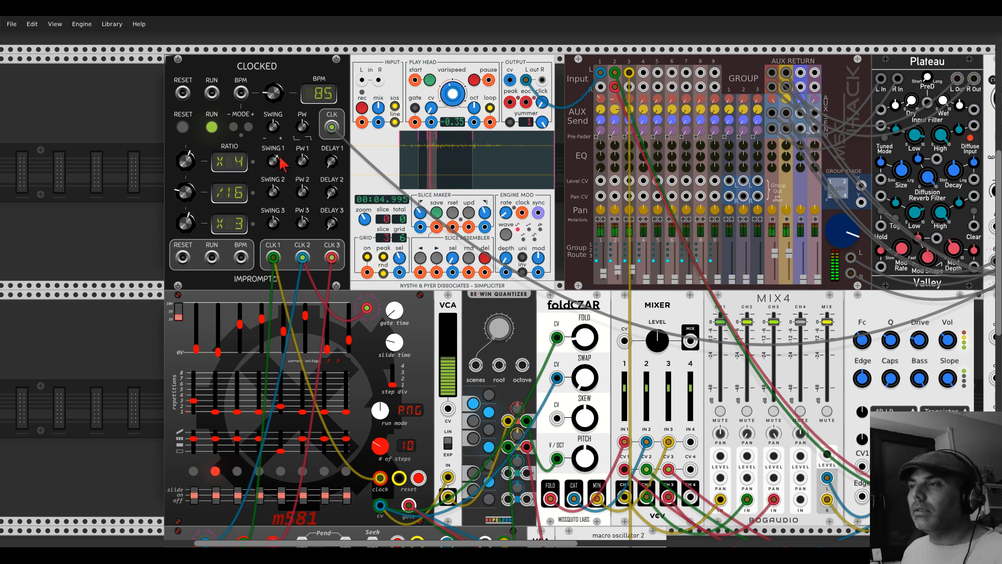
{"action": "mouse_move", "coordinate": [191, 228]}
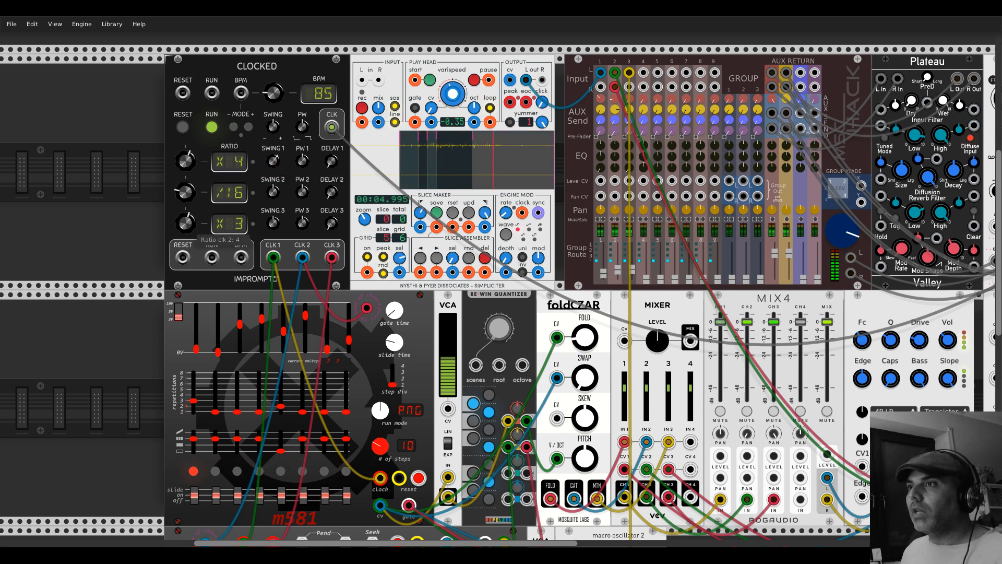
{"action": "left_click_drag", "start_coordinate": [189, 229], "coordinate": [189, 227]}
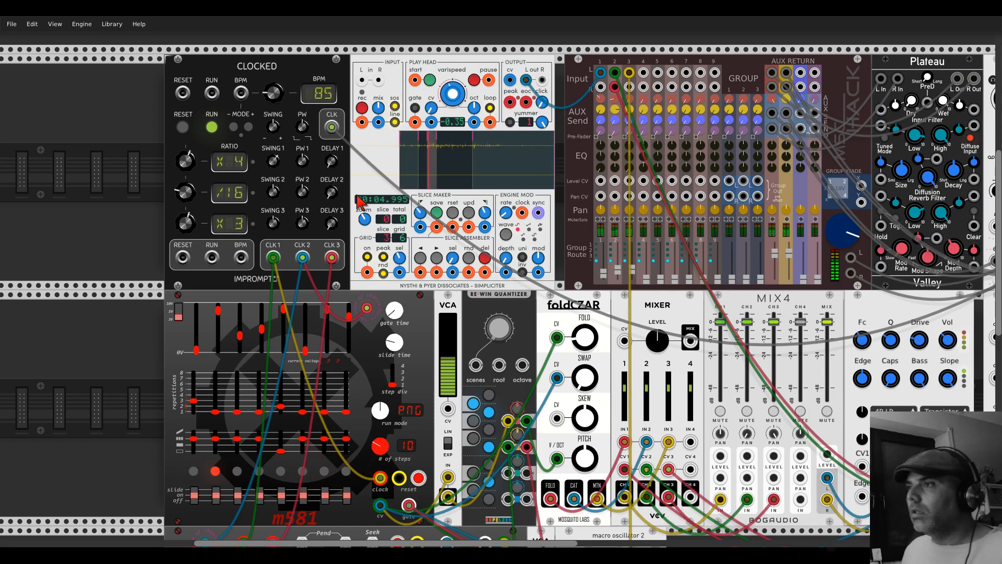
Step: Set Macro Oscillator 2's model to Inharmonic string modeling
{"action": "scroll", "coordinate": [587, 306], "scroll_direction": "down", "scroll_amount": 10}
{"action": "scroll", "coordinate": [588, 305], "scroll_direction": "up", "scroll_amount": 2}
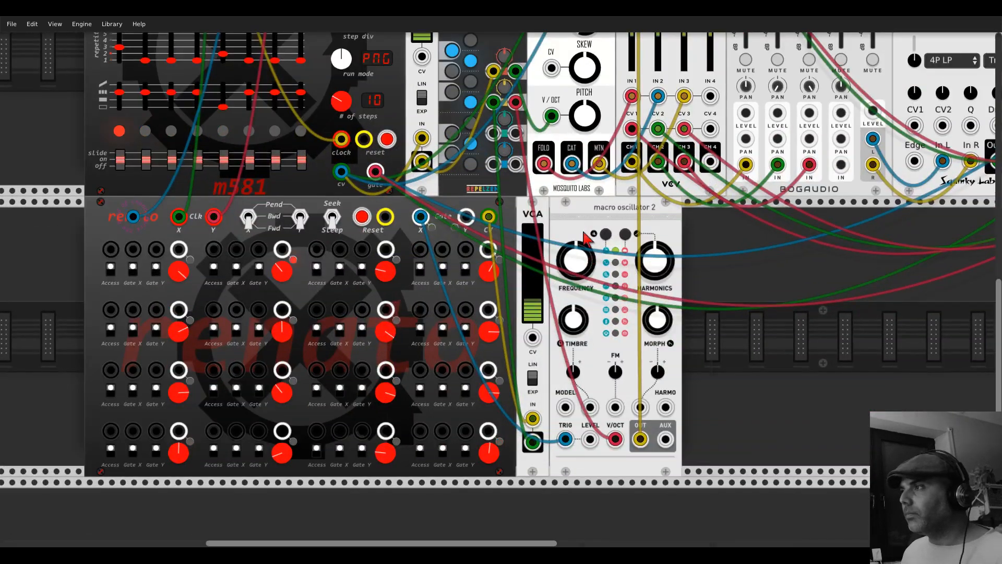
{"action": "right_click", "coordinate": [584, 238]}
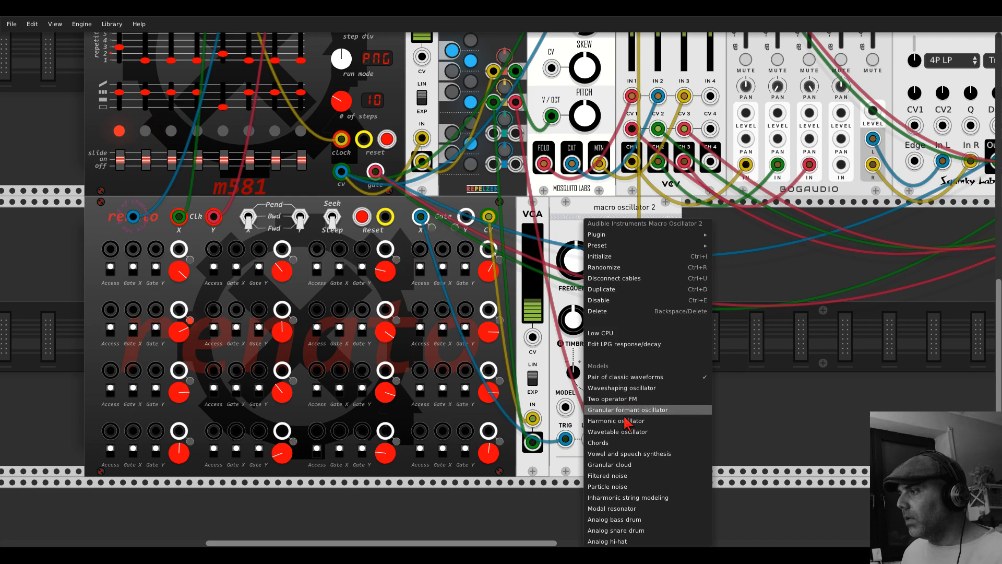
{"action": "left_click", "coordinate": [634, 498]}
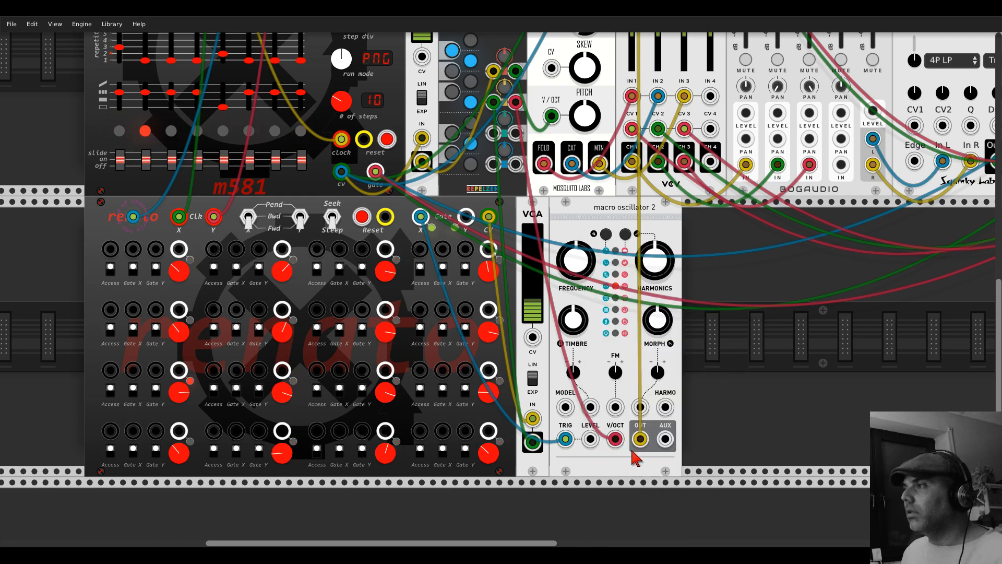
Step: Set Macro Oscillator 2's Timbre to about 0.63 and its Morph to about 0.59
{"action": "scroll", "coordinate": [734, 277], "scroll_direction": "up", "scroll_amount": 5}
{"action": "scroll", "coordinate": [734, 277], "scroll_direction": "down", "scroll_amount": 5}
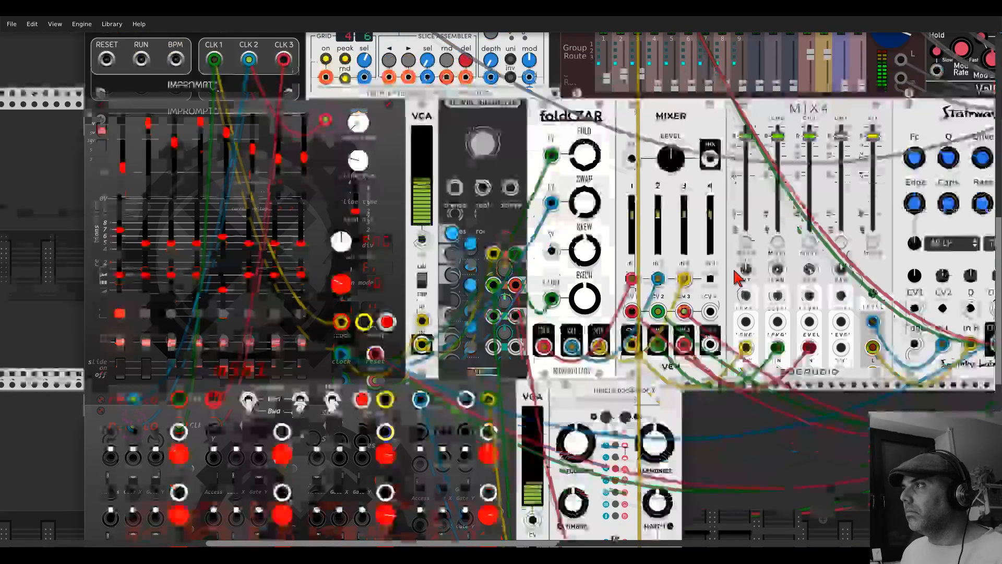
{"action": "left_click_drag", "start_coordinate": [583, 300], "coordinate": [583, 272]}
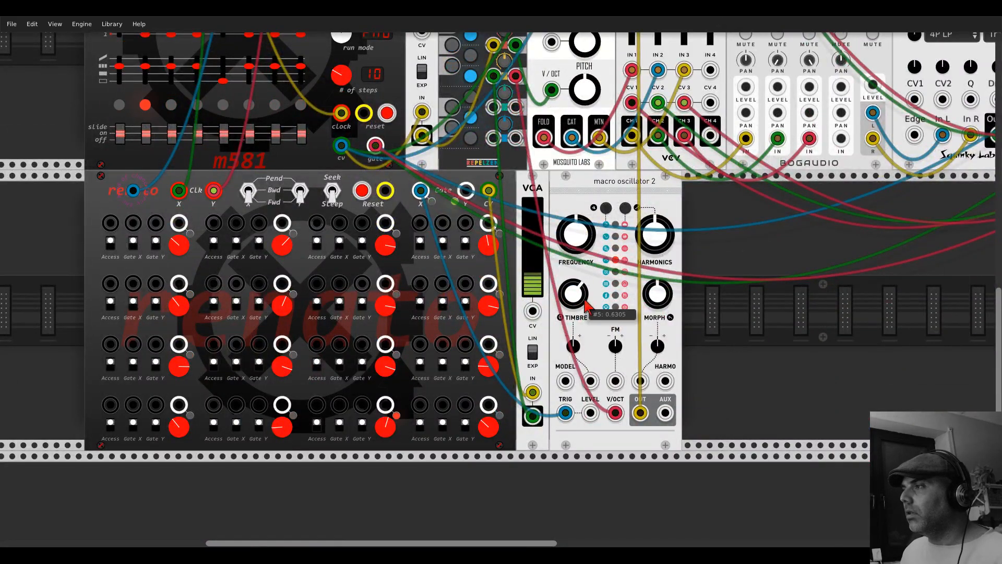
{"action": "mouse_move", "coordinate": [653, 295]}
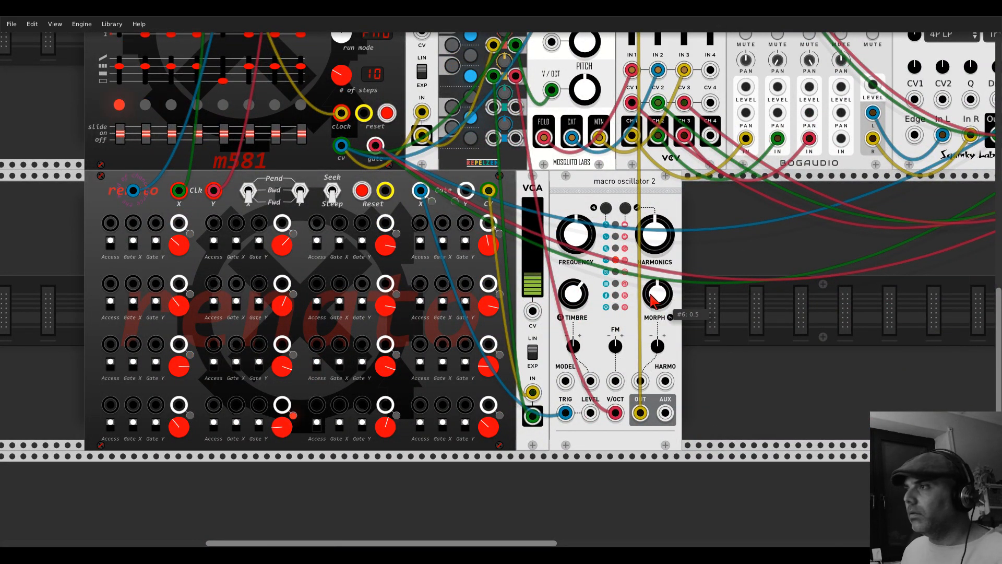
{"action": "scroll", "coordinate": [654, 294], "scroll_direction": "up", "scroll_amount": 8}
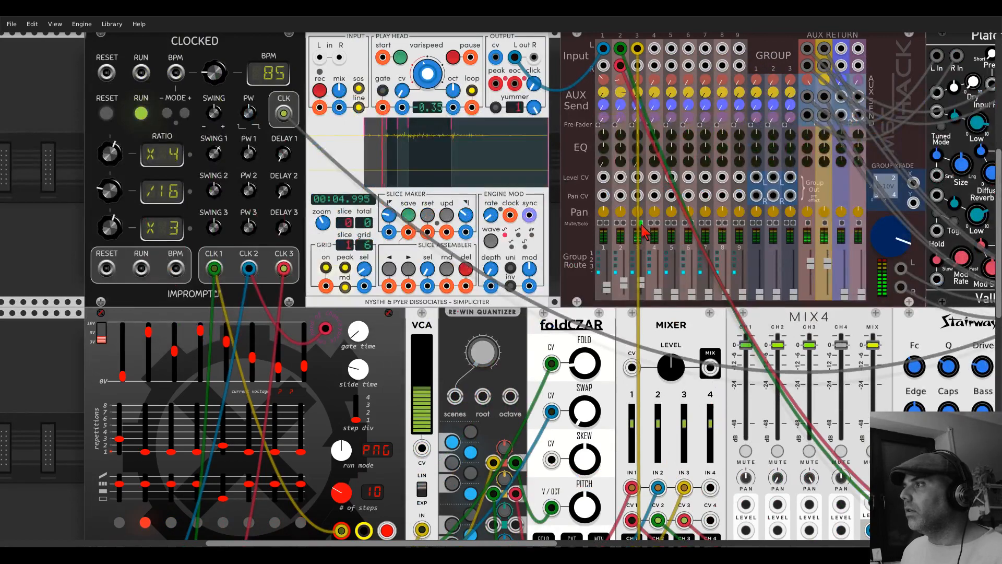
{"action": "scroll", "coordinate": [751, 283], "scroll_direction": "down", "scroll_amount": 8}
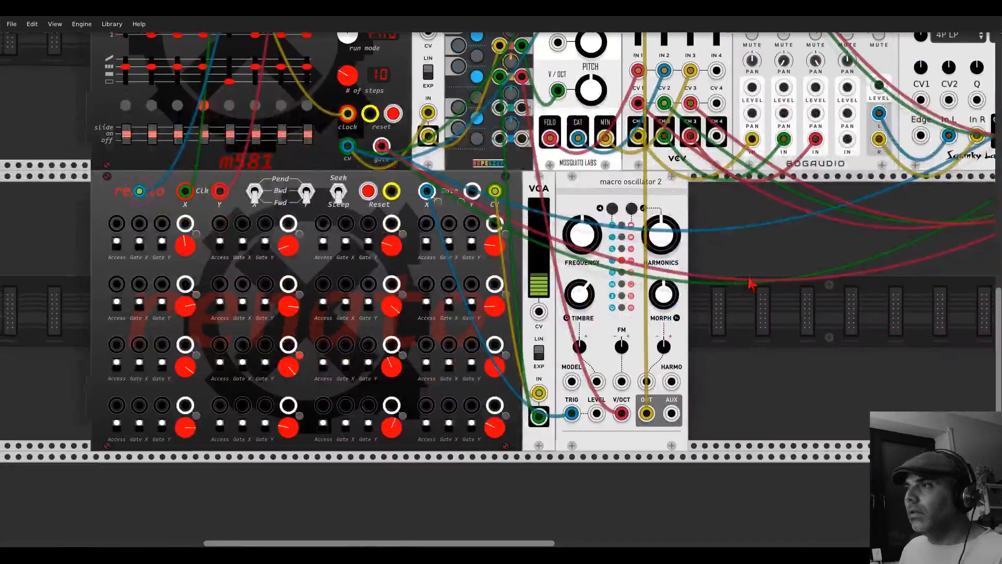
{"action": "left_click_drag", "start_coordinate": [750, 282], "coordinate": [894, 241]}
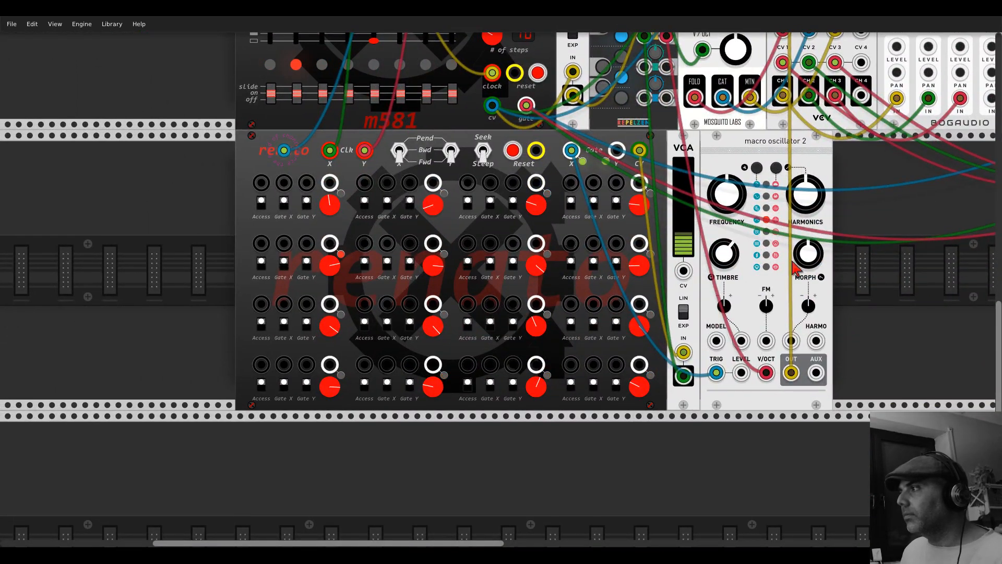
{"action": "mouse_move", "coordinate": [821, 277]}
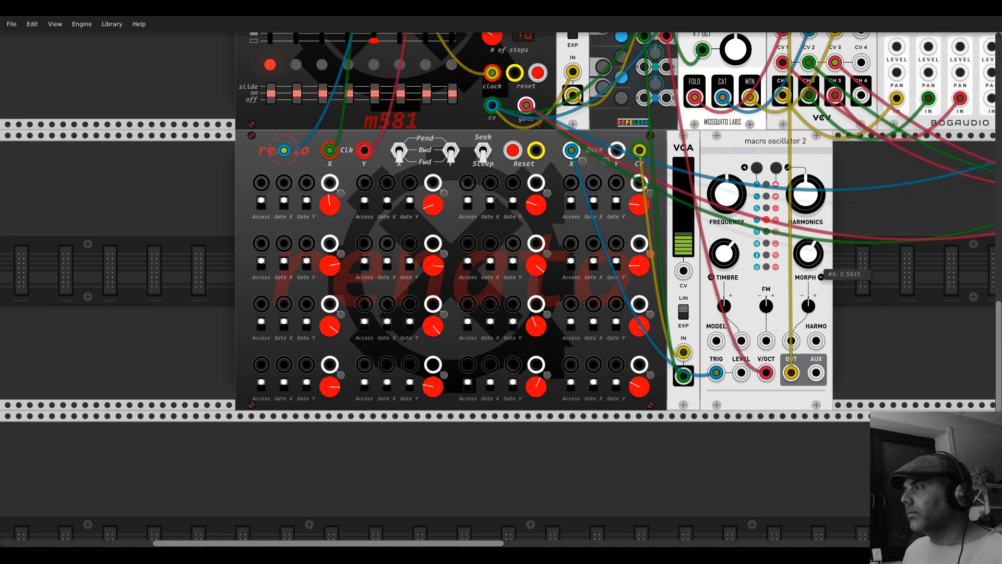
{"action": "mouse_move", "coordinate": [821, 217]}
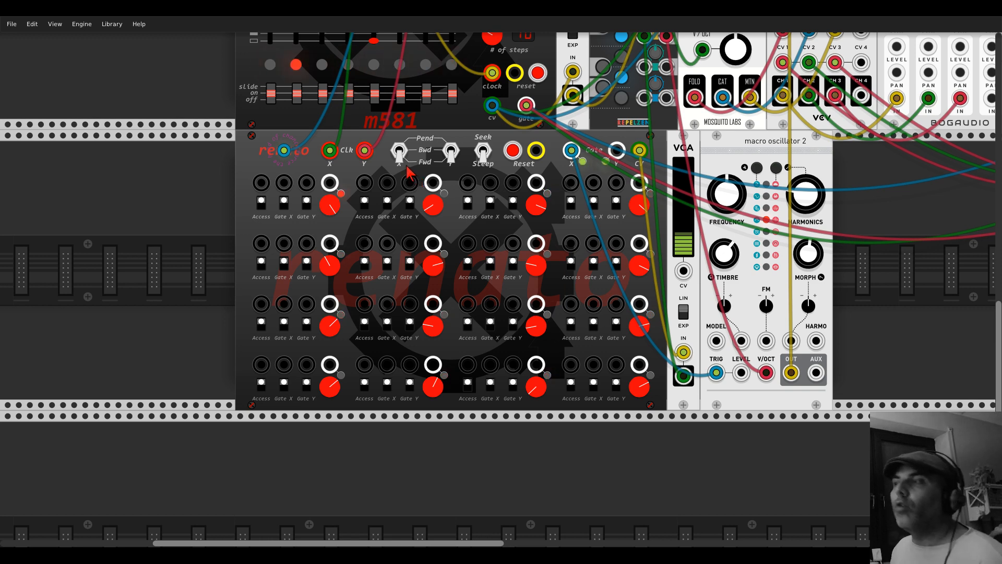
Step: Set Renato's X direction to Pend
{"action": "mouse_move", "coordinate": [403, 165]}
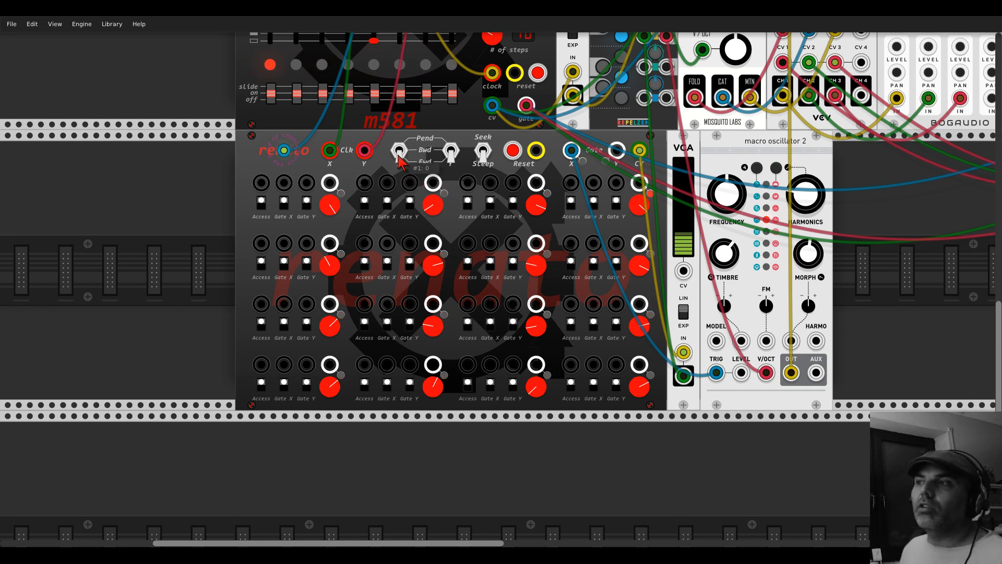
{"action": "left_click", "coordinate": [401, 161]}
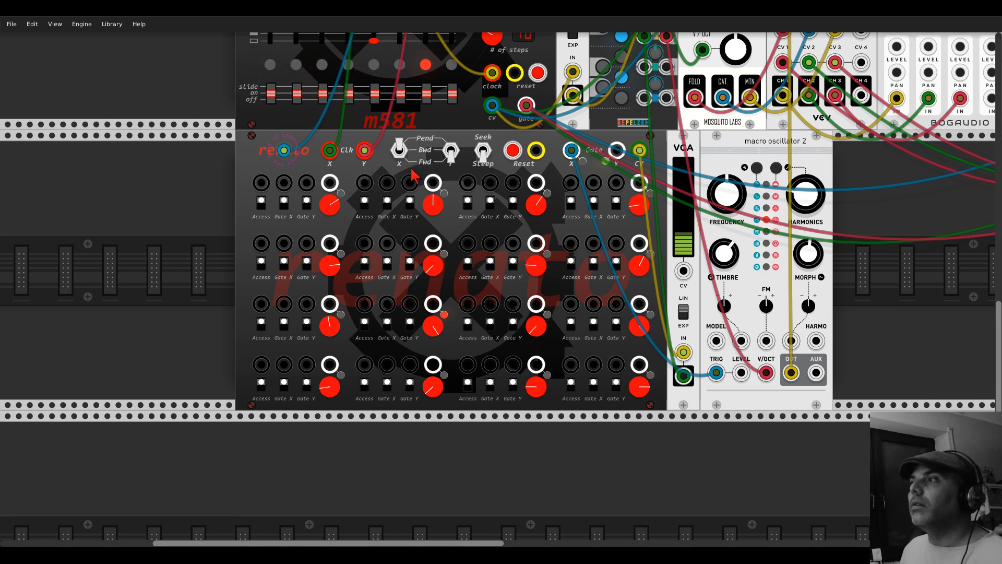
{"action": "mouse_move", "coordinate": [461, 162]}
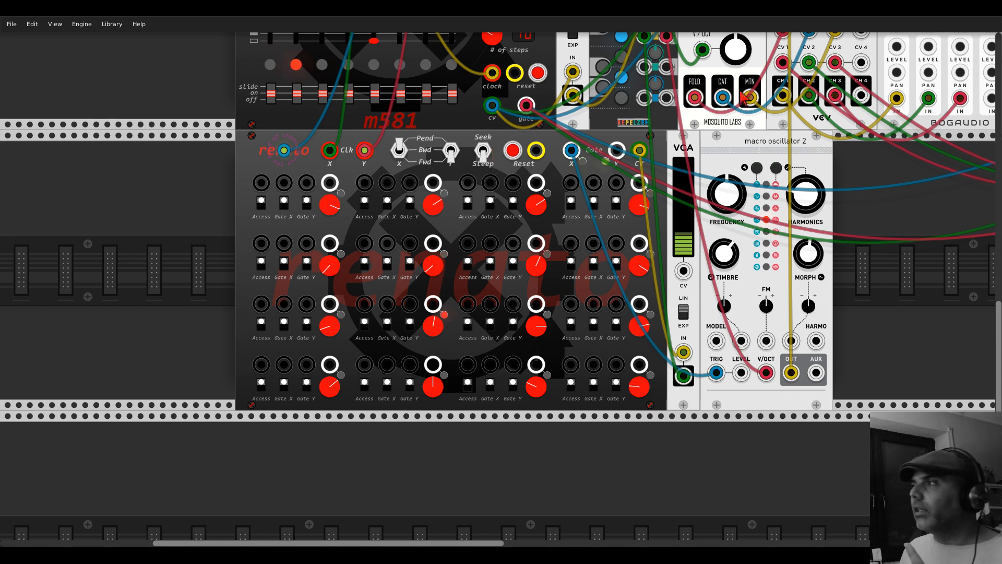
Step: Switch off Access for Renato's third step in the second row and second step in the third row, leaving Seek/Sleep on Sleep
{"action": "right_click", "coordinate": [727, 147]}
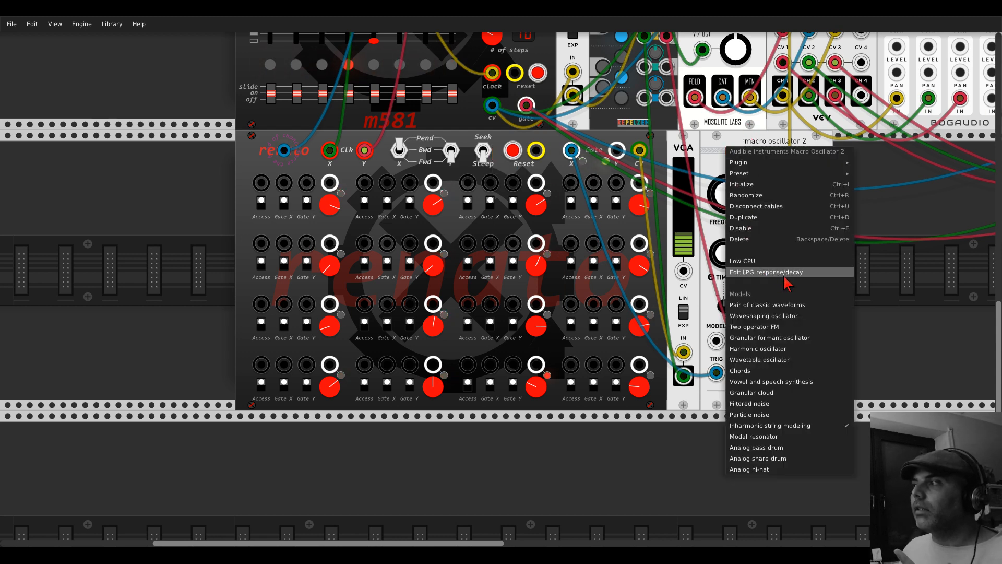
{"action": "left_click", "coordinate": [886, 231]}
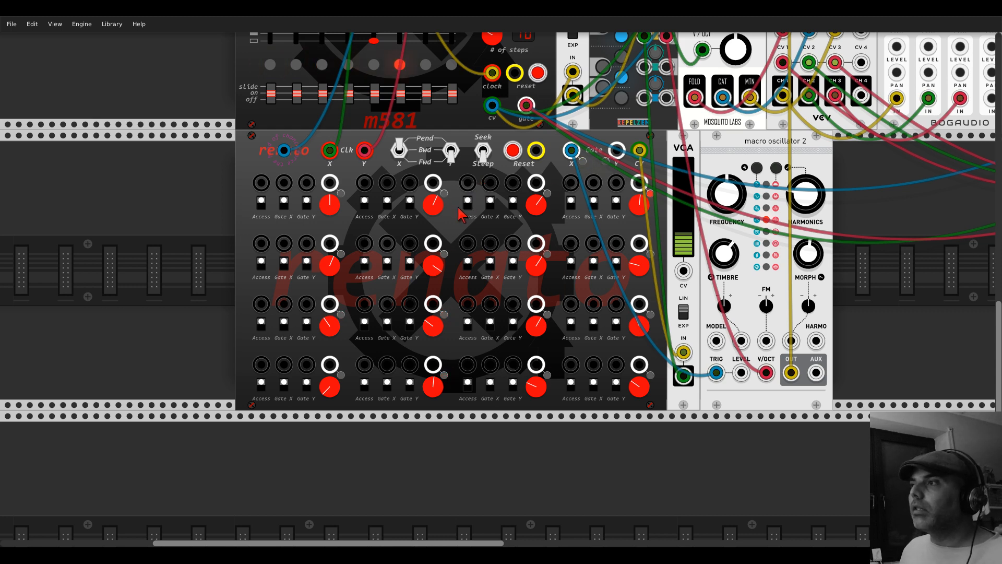
{"action": "scroll", "coordinate": [481, 211], "scroll_direction": "up", "scroll_amount": 5}
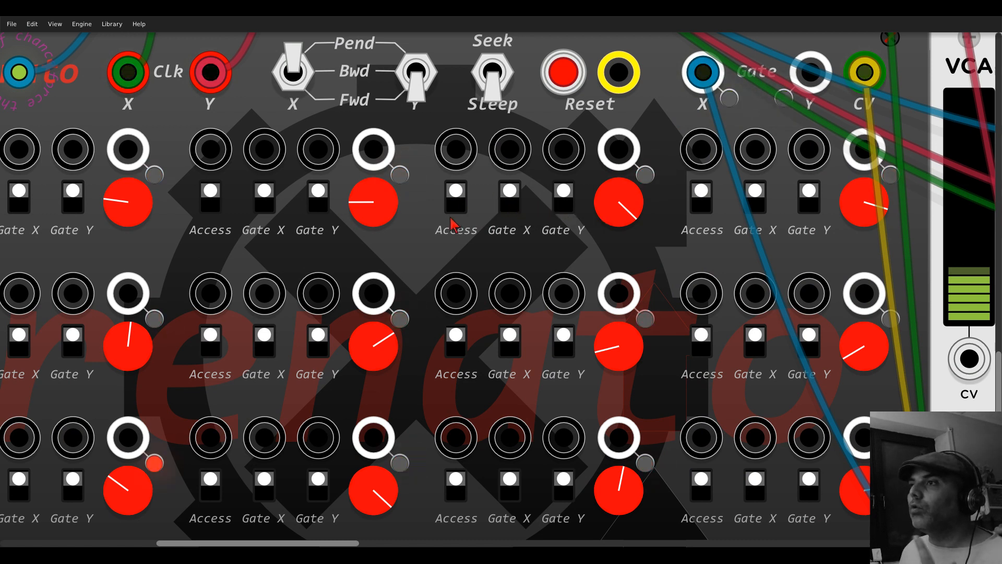
{"action": "scroll", "coordinate": [547, 212], "scroll_direction": "down", "scroll_amount": 3}
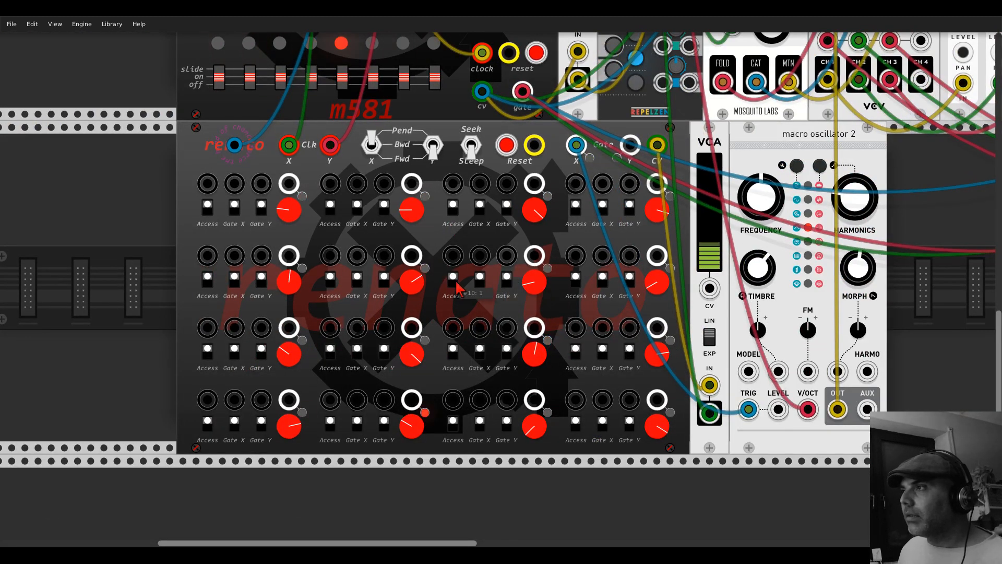
{"action": "left_click", "coordinate": [455, 285]}
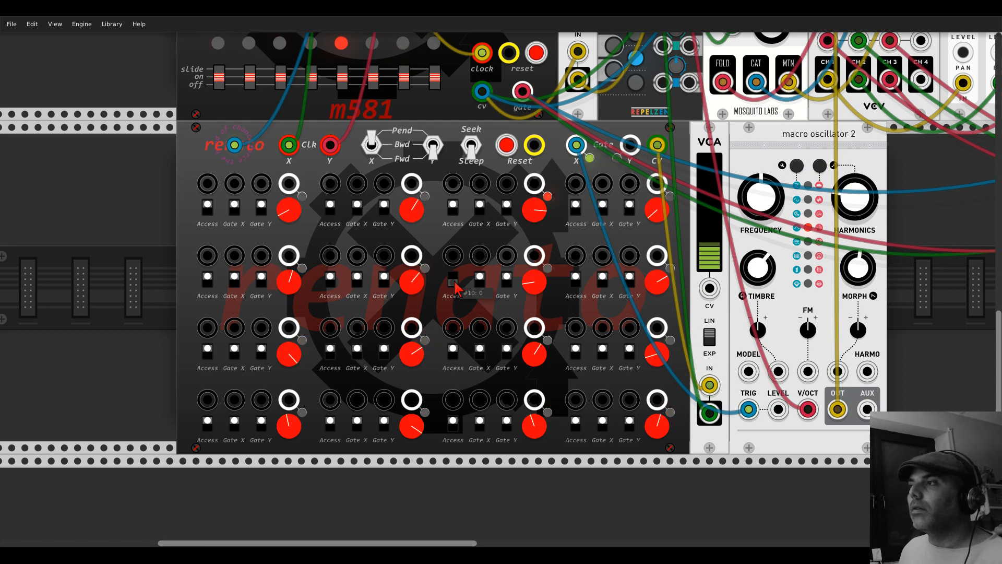
{"action": "left_click", "coordinate": [333, 352]}
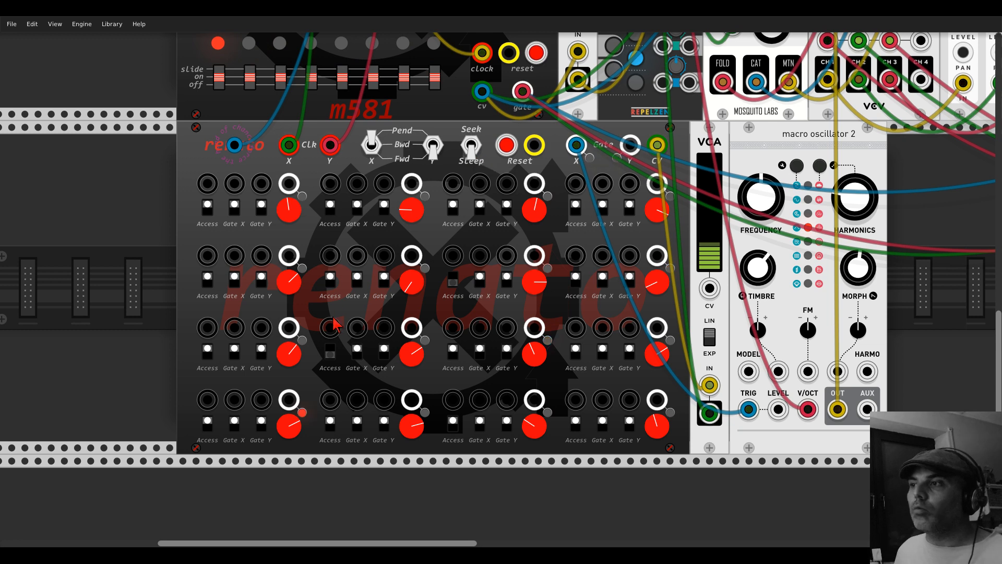
{"action": "left_click", "coordinate": [472, 148]}
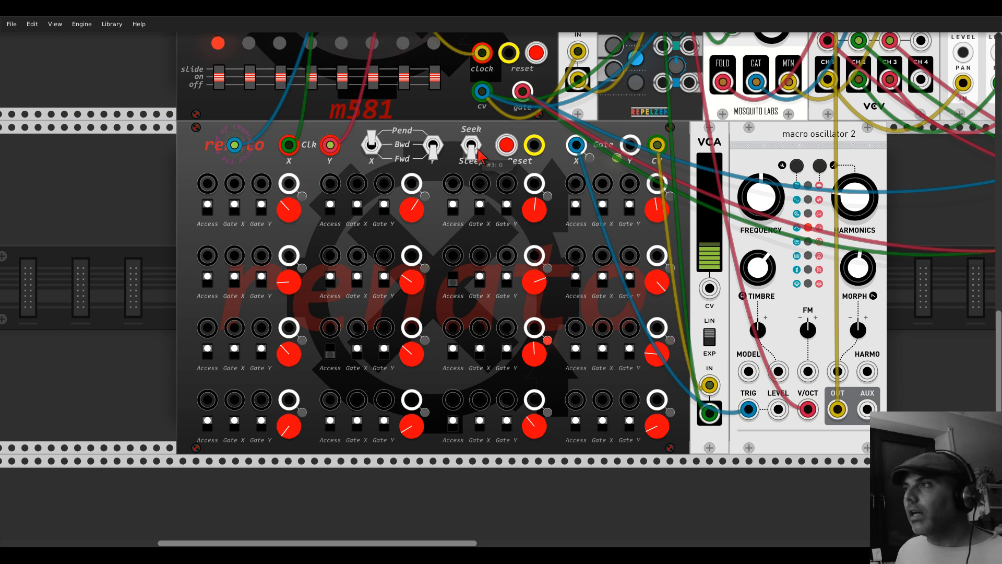
{"action": "left_click", "coordinate": [479, 150]}
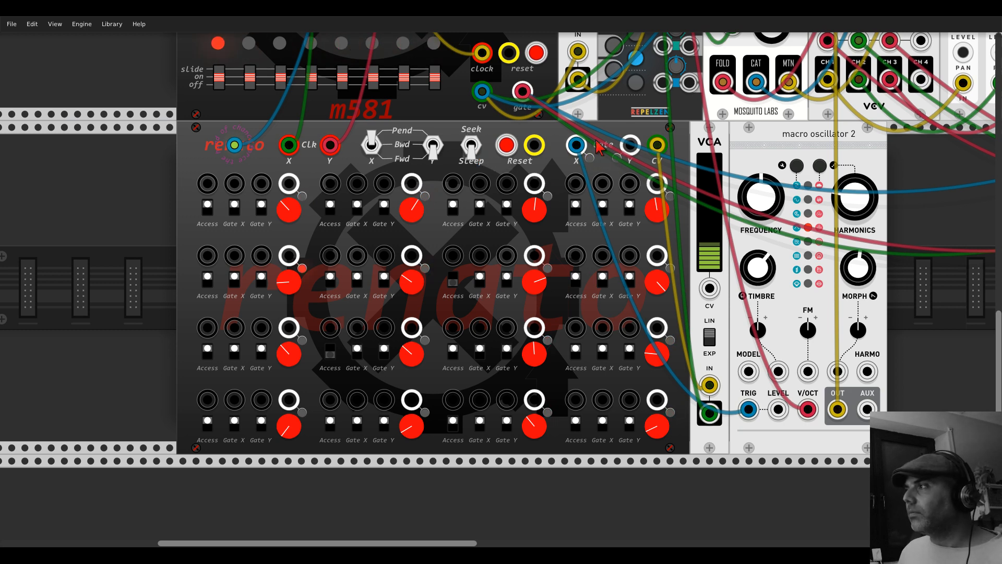
Step: Set Macro Oscillator 2's Morph to about 0.74
{"action": "scroll", "coordinate": [475, 135], "scroll_direction": "right", "scroll_amount": 5}
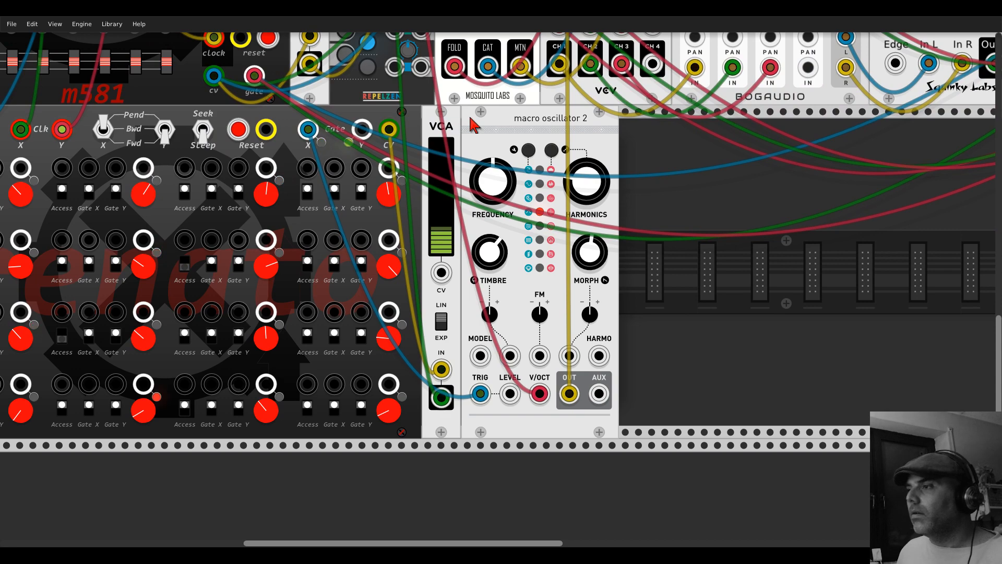
{"action": "left_click_drag", "start_coordinate": [577, 247], "coordinate": [578, 215]}
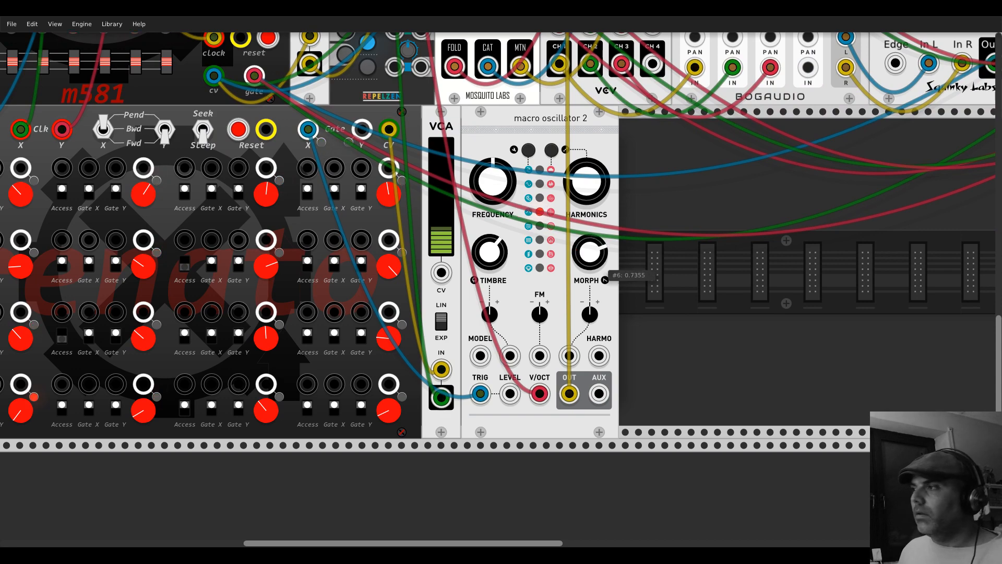
Step: Patch Renato's X Gate output into the gate input of the Bogaudio S&H module's second section
{"action": "scroll", "coordinate": [692, 219], "scroll_direction": "down", "scroll_amount": 1}
{"action": "scroll", "coordinate": [690, 212], "scroll_direction": "down", "scroll_amount": 1}
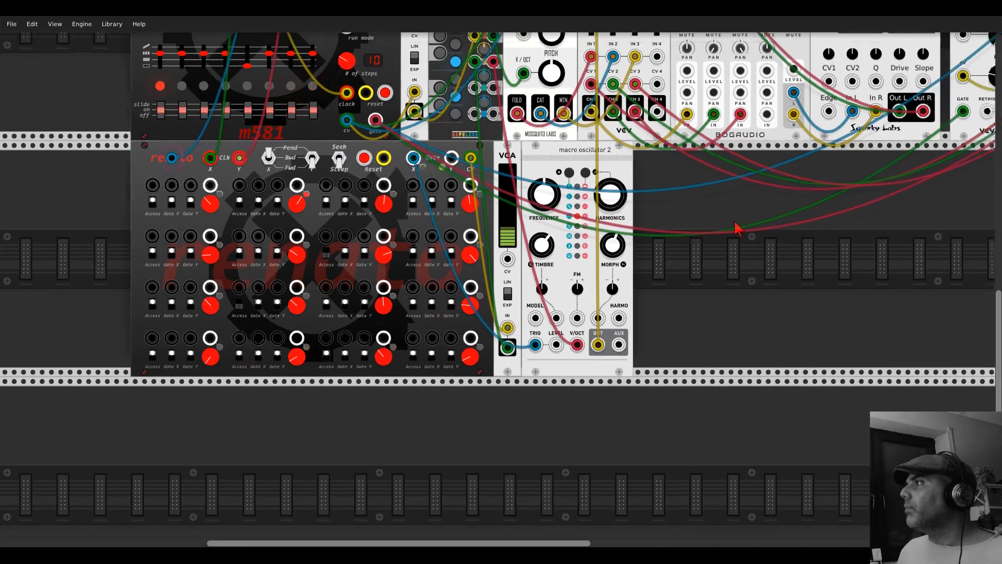
{"action": "left_click_drag", "start_coordinate": [737, 222], "coordinate": [562, 316]}
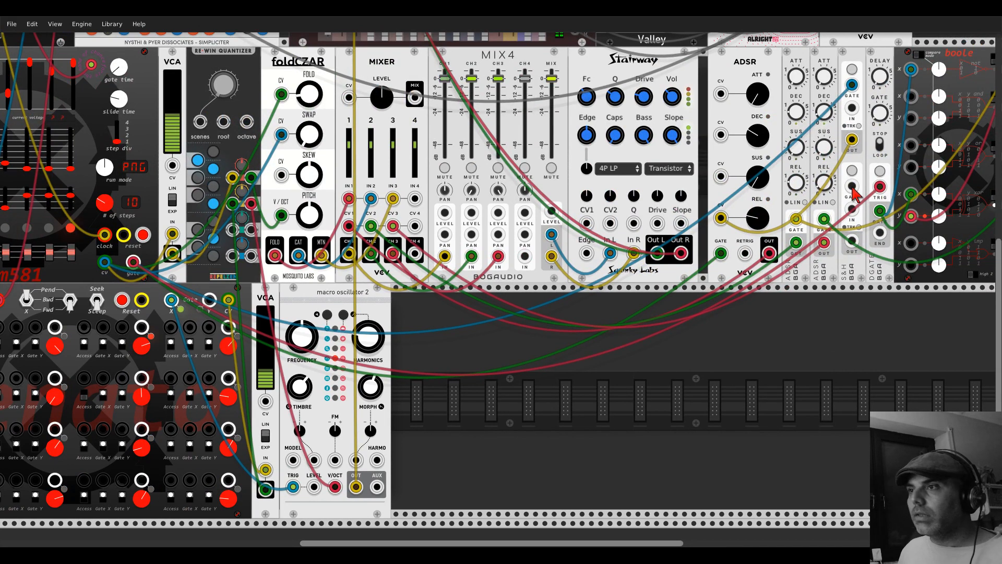
{"action": "left_click_drag", "start_coordinate": [852, 187], "coordinate": [175, 302]}
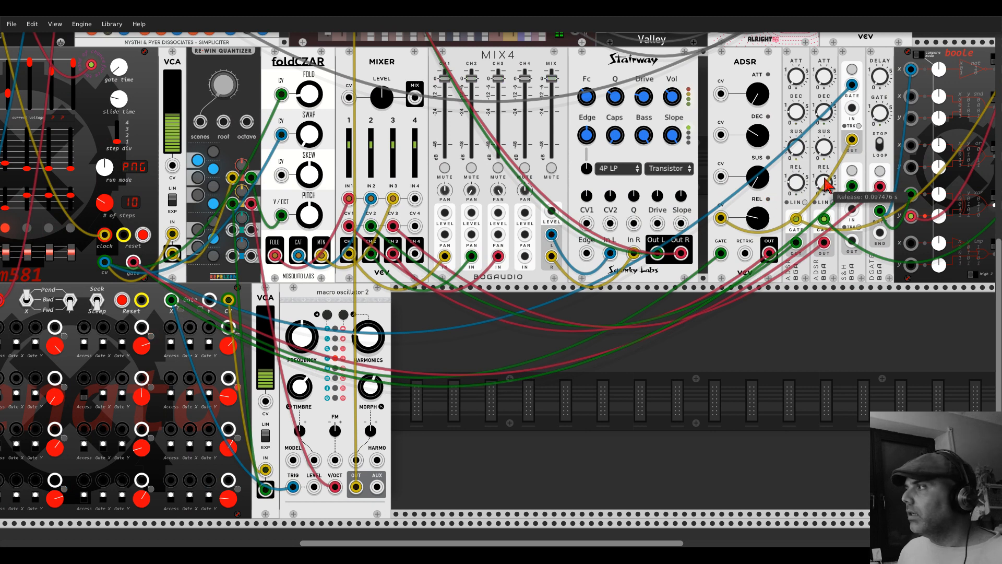
Step: Patch the S&H module's second output into Macro Oscillator 2's Morph CV input and turn up the Morph attenuverter
{"action": "left_click_drag", "start_coordinate": [853, 242], "coordinate": [357, 460]}
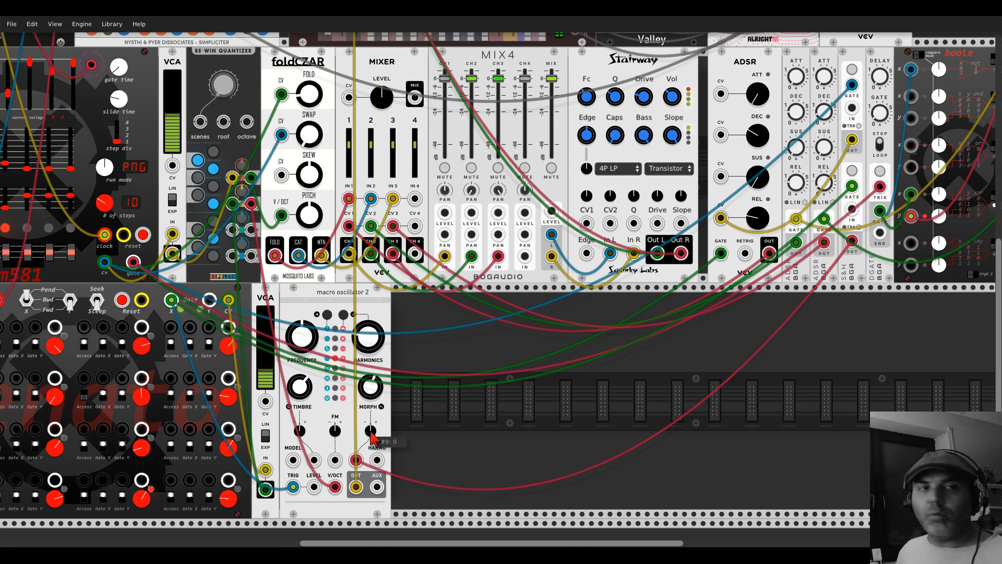
{"action": "left_click_drag", "start_coordinate": [372, 436], "coordinate": [372, 432]}
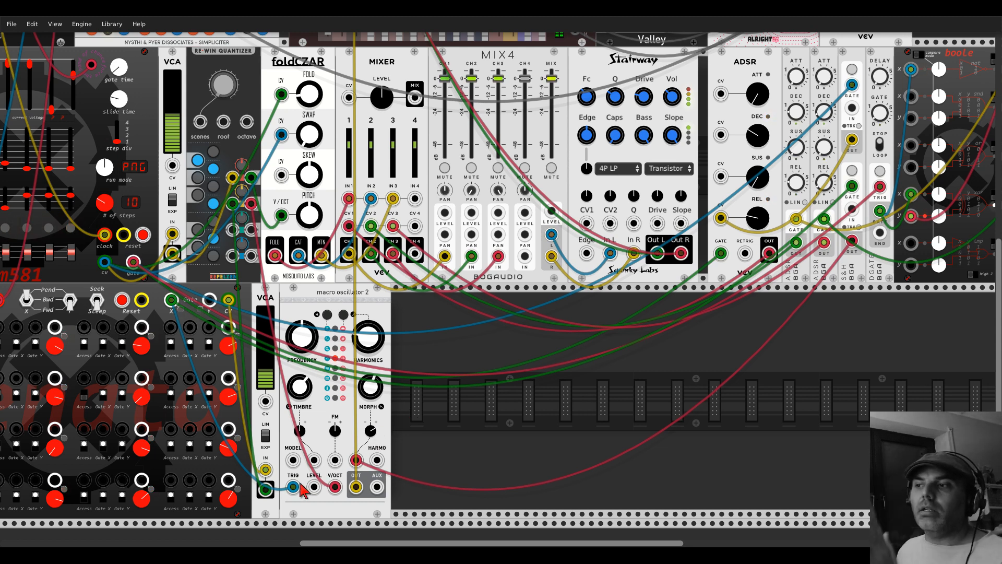
{"action": "mouse_move", "coordinate": [294, 487]}
{"action": "left_mouse_down"}
{"action": "mouse_move", "coordinate": [301, 472]}
{"action": "mouse_move", "coordinate": [292, 487]}
{"action": "left_mouse_up"}
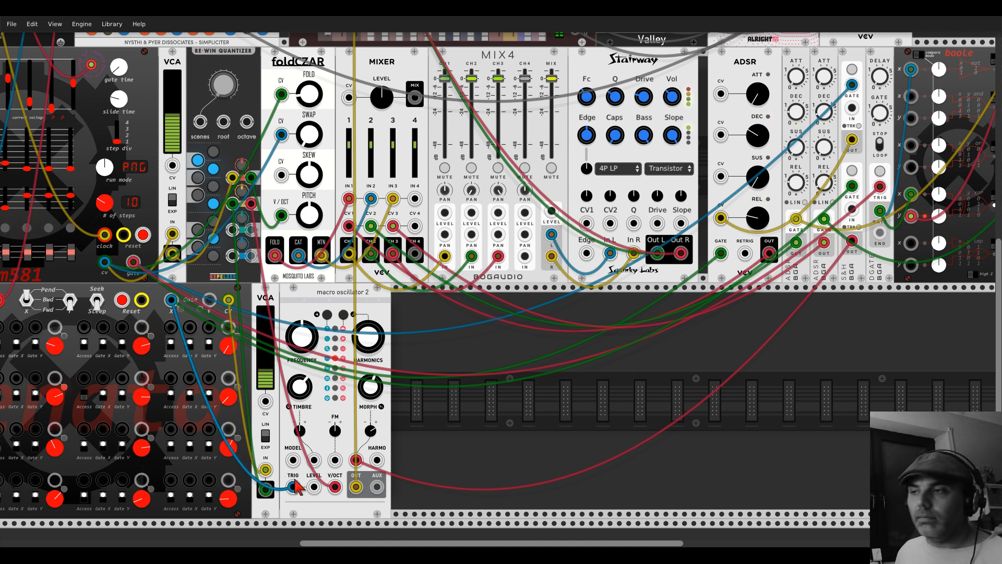
{"action": "left_click_drag", "start_coordinate": [424, 398], "coordinate": [689, 292]}
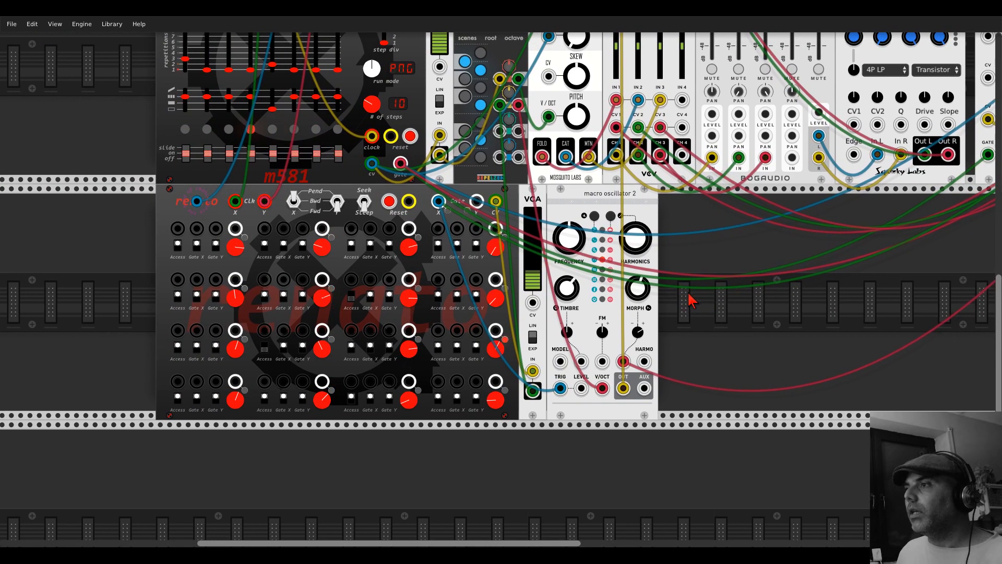
{"action": "scroll", "coordinate": [689, 301], "scroll_direction": "up", "scroll_amount": 10}
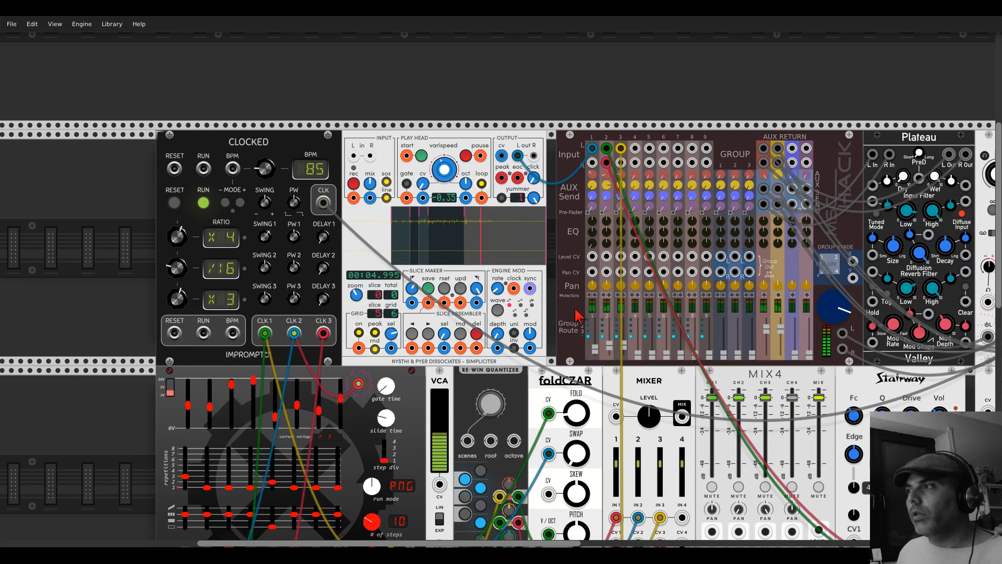
{"action": "scroll", "coordinate": [626, 303], "scroll_direction": "down", "scroll_amount": 9}
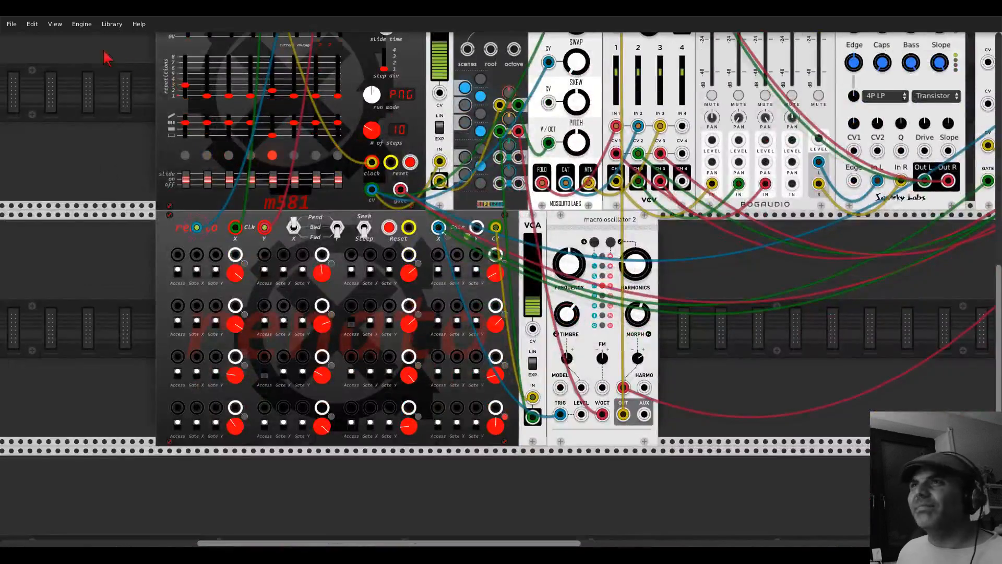
{"action": "left_click", "coordinate": [12, 24]}
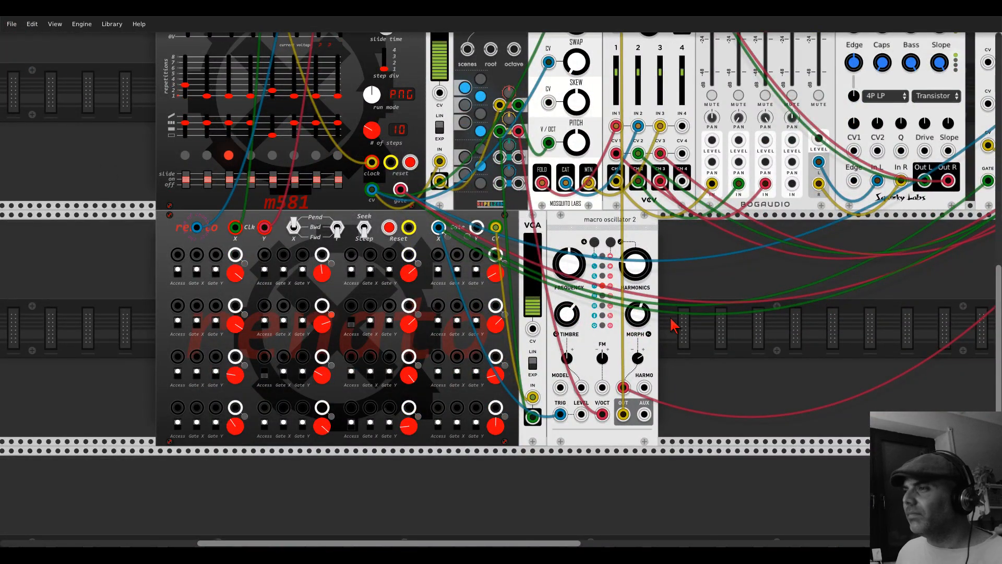
Step: Shift the main mixer away from Simpliciter, search the module library for clouds, and place the Texture Synthesizer between them
{"action": "scroll", "coordinate": [673, 326], "scroll_direction": "up", "scroll_amount": 5}
{"action": "scroll", "coordinate": [674, 327], "scroll_direction": "up", "scroll_amount": 6}
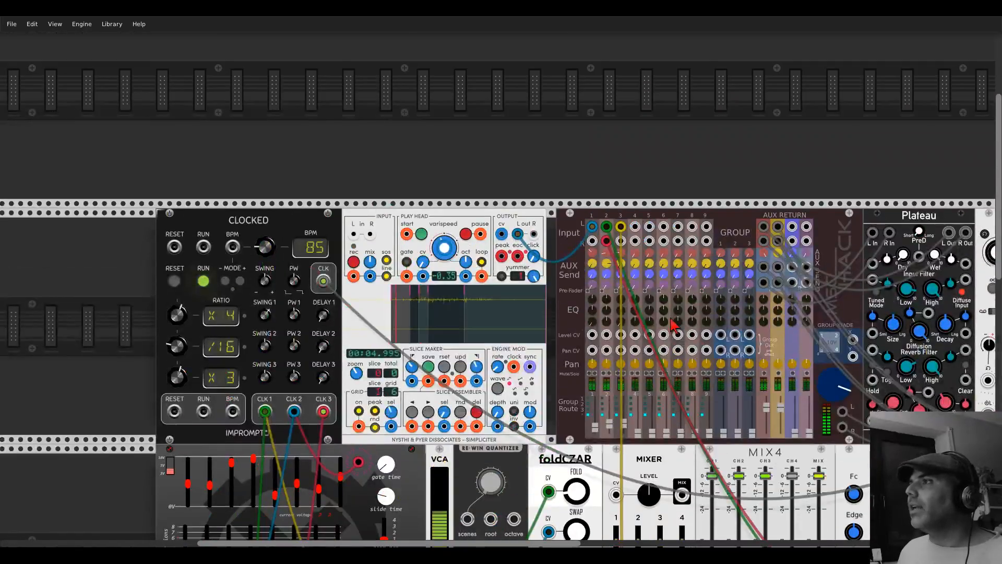
{"action": "scroll", "coordinate": [429, 224], "scroll_direction": "down", "scroll_amount": 2}
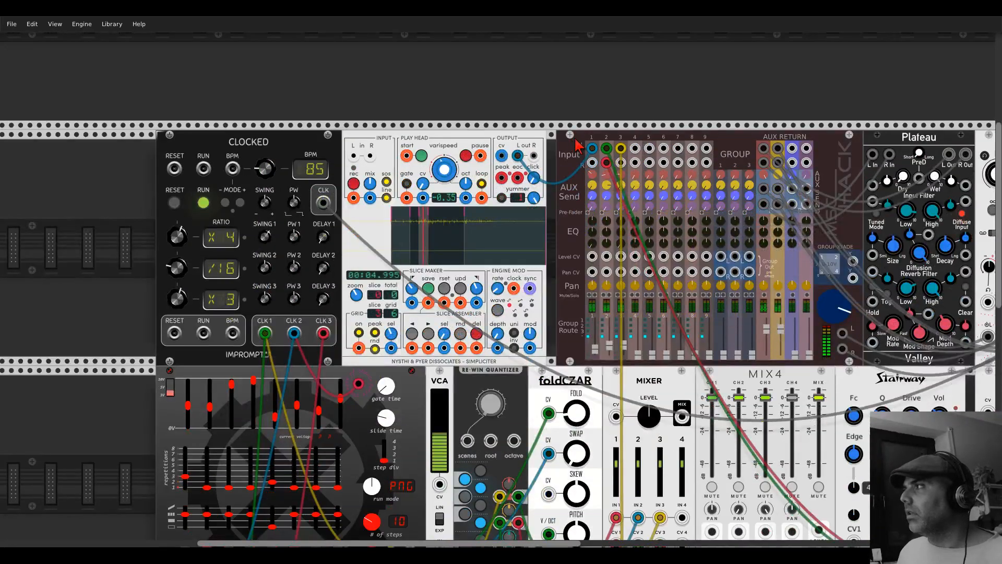
{"action": "left_click_drag", "start_coordinate": [581, 146], "coordinate": [730, 147]}
{"action": "right_click", "coordinate": [684, 182]}
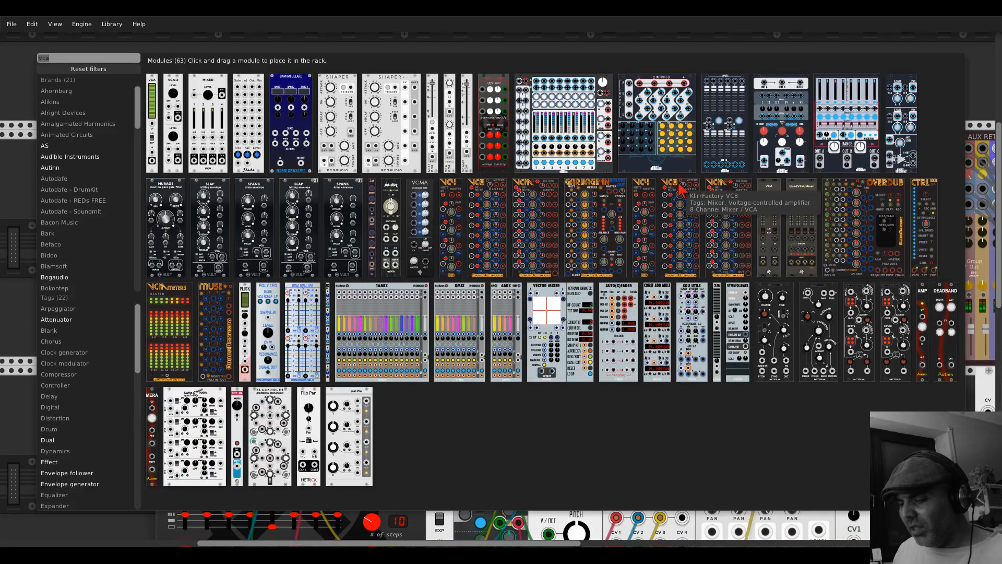
{"action": "type", "text": "clouds"}
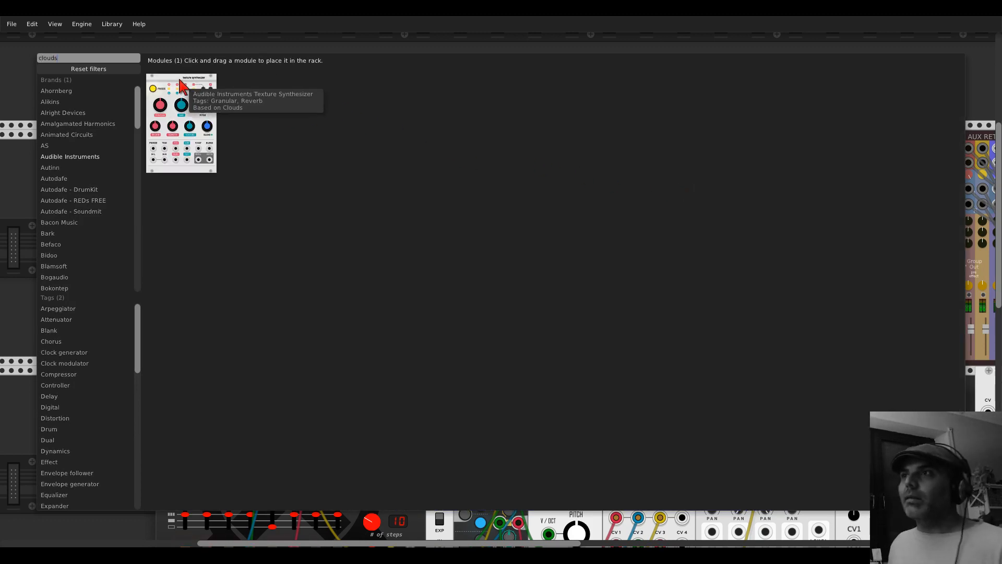
{"action": "left_click_drag", "start_coordinate": [178, 84], "coordinate": [631, 248]}
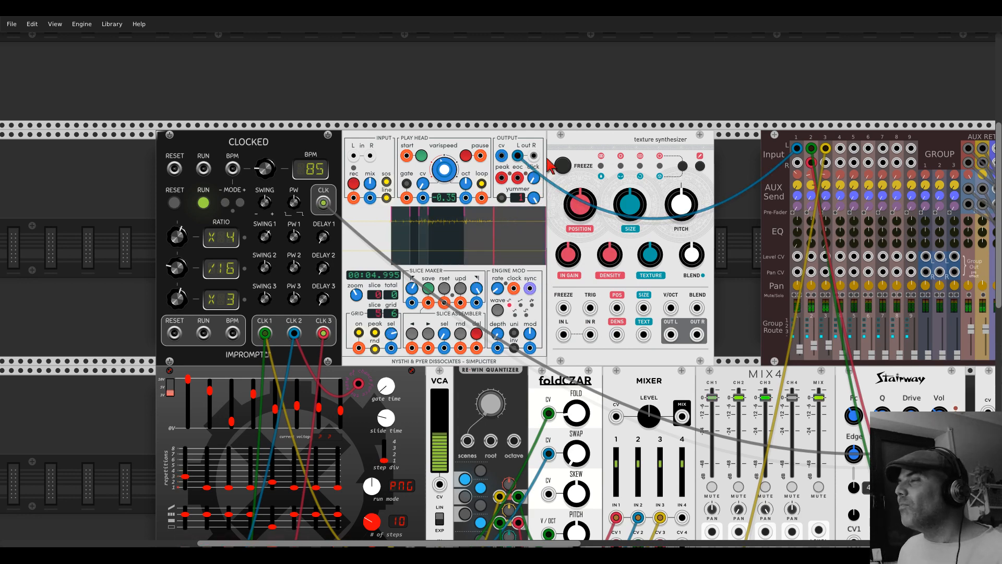
Step: Patch Simpliciter's L output into the Texture Synthesizer's IN L and set its In Gain to 1
{"action": "left_click_drag", "start_coordinate": [564, 335], "coordinate": [519, 156]}
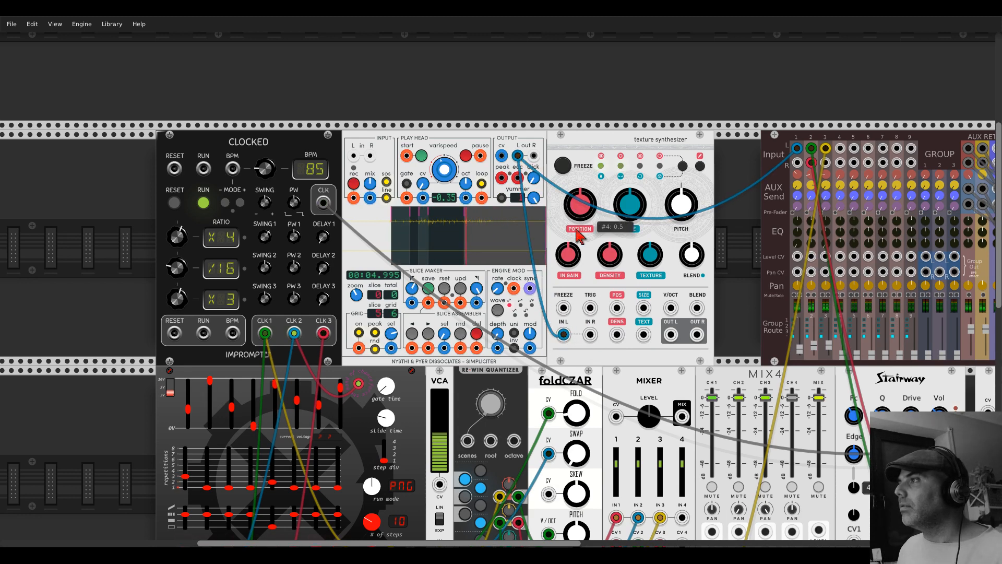
{"action": "left_click_drag", "start_coordinate": [573, 258], "coordinate": [573, 135]}
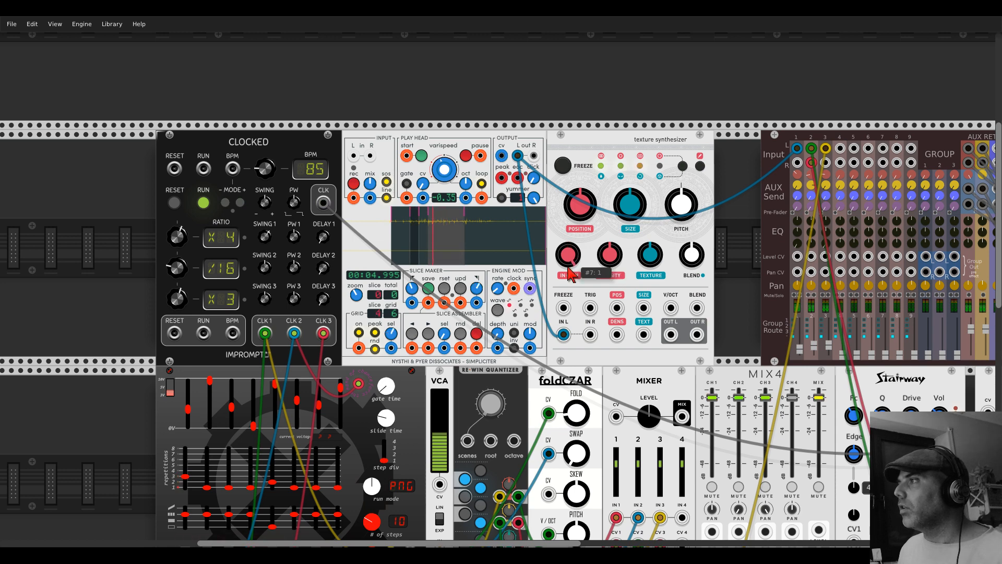
Step: Set the Texture Synthesizer's quality to 4s 16kHz 8-bit µ-law stereo and its wet/dry blend to 1
{"action": "right_click", "coordinate": [605, 145]}
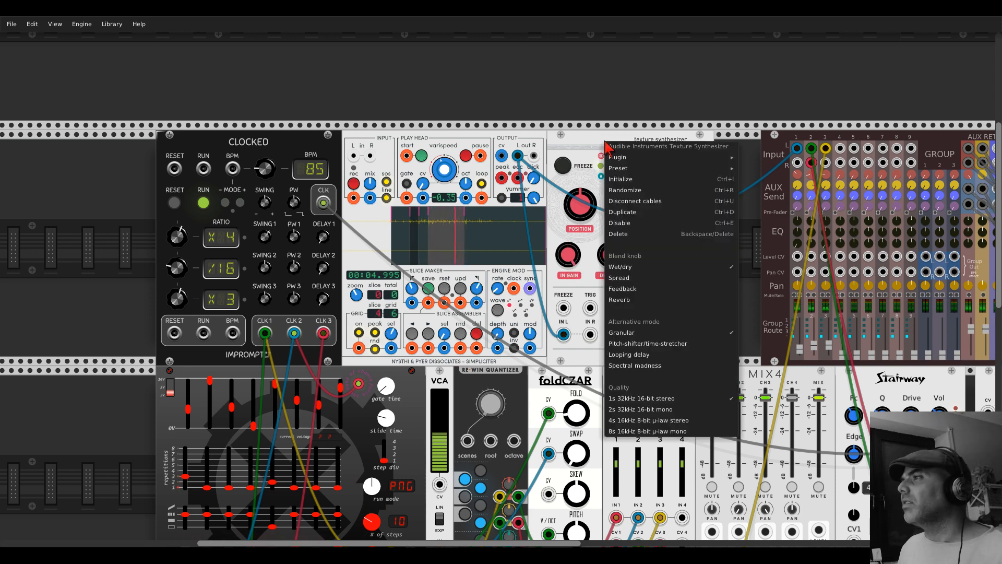
{"action": "left_click", "coordinate": [671, 419]}
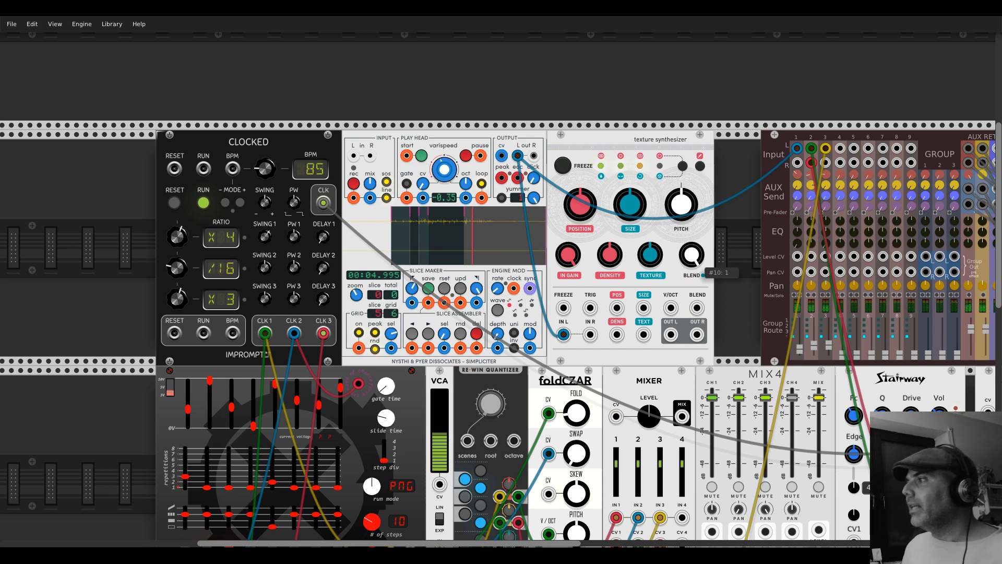
Step: Switch the Texture Synthesizer's Blend knob to Spread, raise the spread, and move the knob's function on to Feedback
{"action": "left_click", "coordinate": [682, 168]}
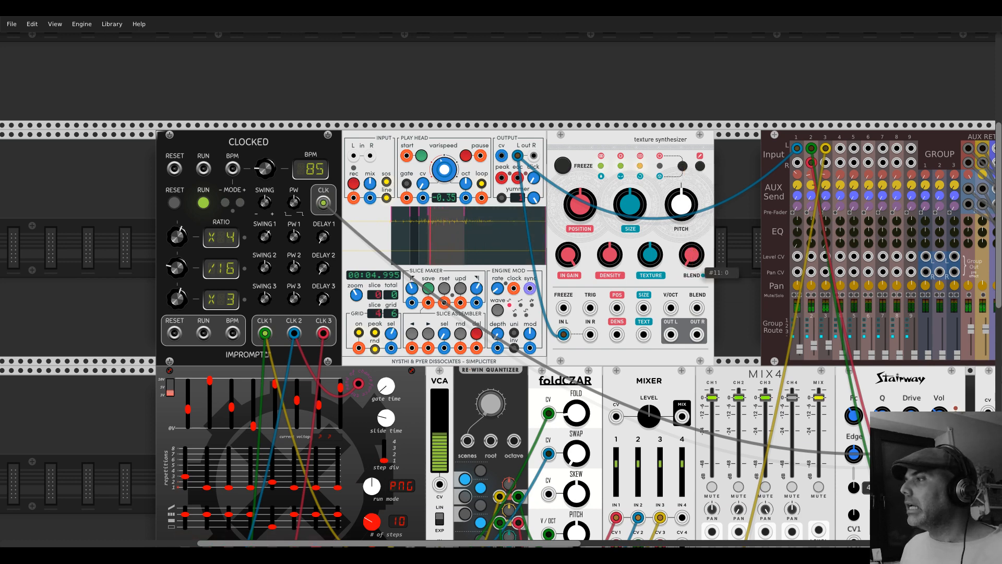
{"action": "left_click_drag", "start_coordinate": [696, 247], "coordinate": [696, 242]}
{"action": "left_click", "coordinate": [682, 168]}
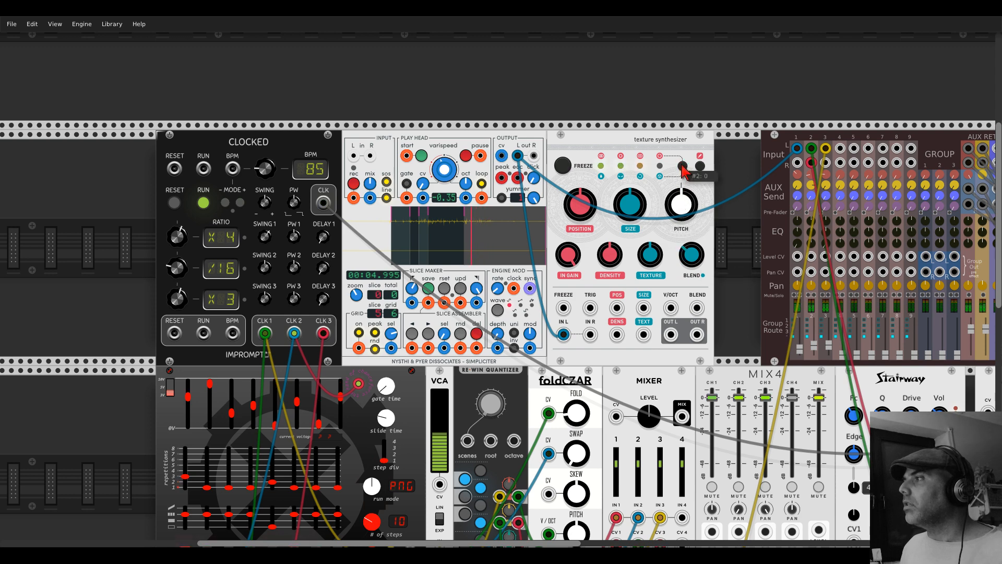
Step: Adjust the texture synthesizer's blend mode, texture and density
{"action": "left_click", "coordinate": [683, 168]}
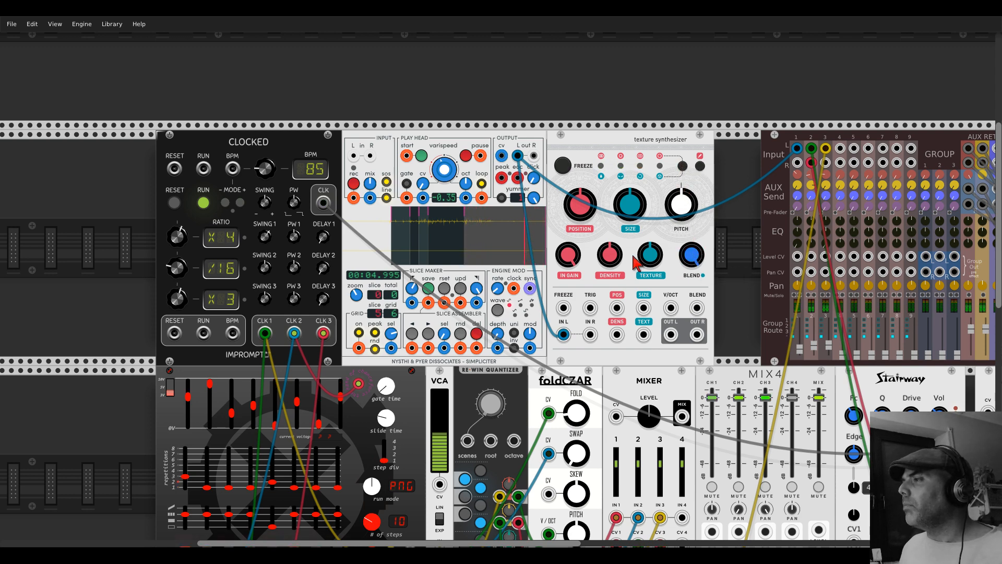
{"action": "left_click_drag", "start_coordinate": [650, 254], "coordinate": [650, 240]}
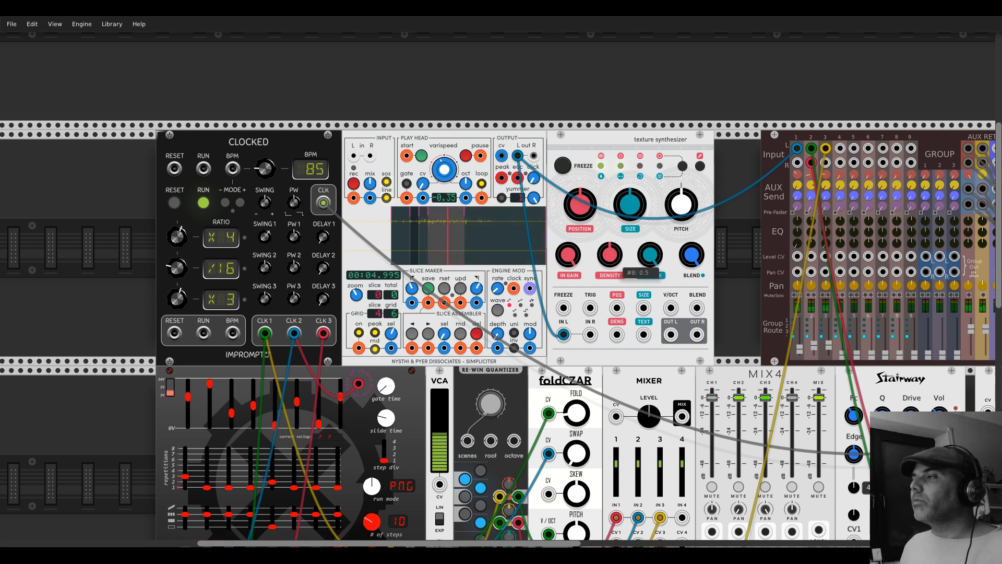
{"action": "left_click_drag", "start_coordinate": [610, 255], "coordinate": [609, 251]}
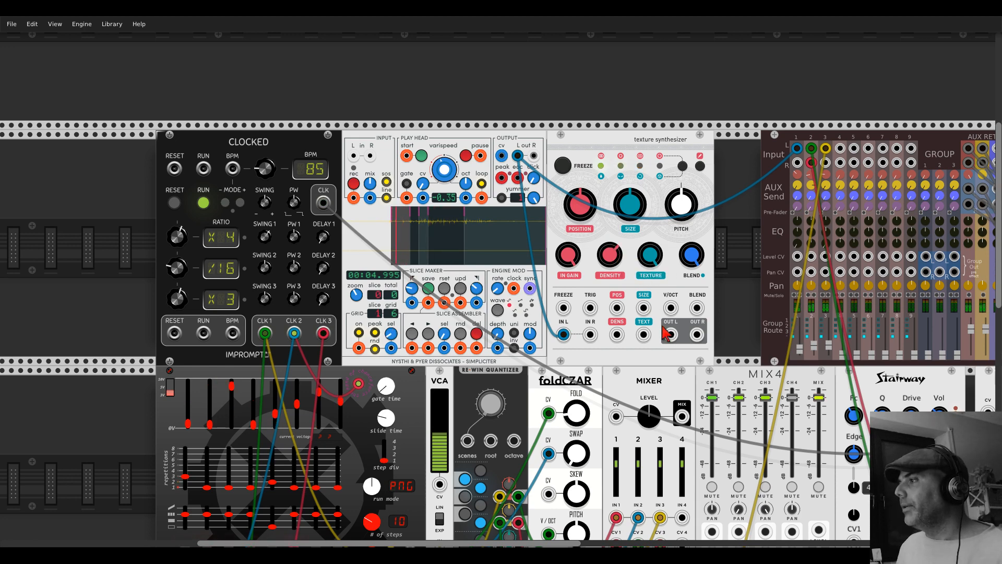
Step: Patch the texture synthesizer's left and right outputs into mixer channel 4 and solo that channel at level 0.75
{"action": "left_click_drag", "start_coordinate": [671, 335], "coordinate": [697, 335]}
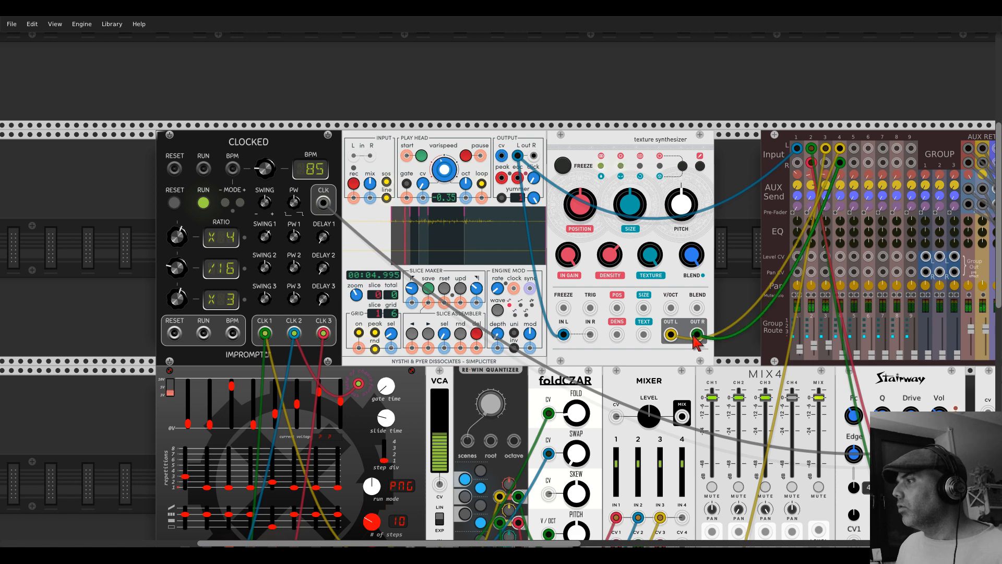
{"action": "left_click", "coordinate": [843, 295]}
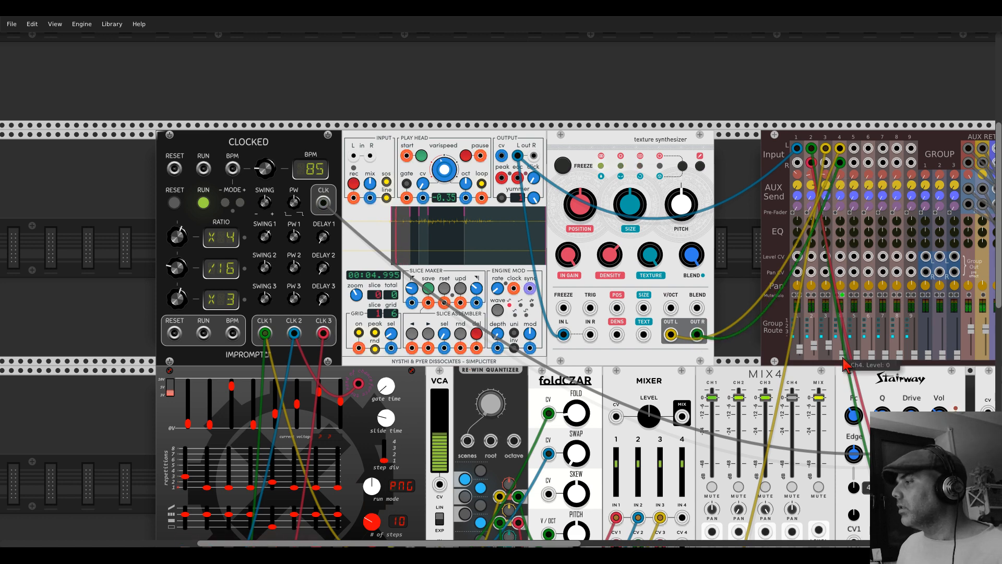
{"action": "left_click_drag", "start_coordinate": [842, 357], "coordinate": [843, 327]}
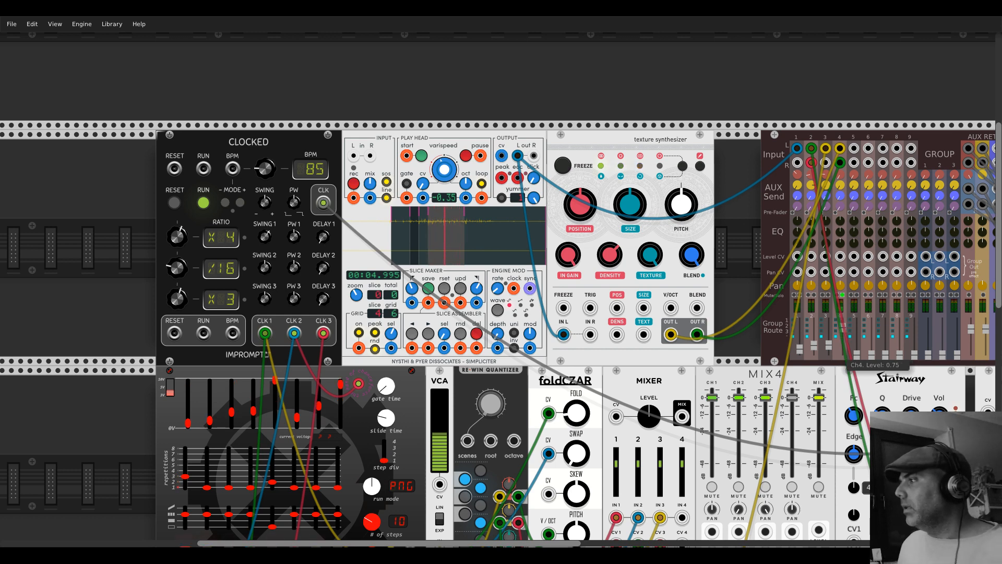
Step: Set the texture synthesizer's pitch to 1 and the level of mixer channel 4 to 0.72
{"action": "right_click", "coordinate": [681, 209]}
{"action": "type", "text": "1"}
{"action": "key", "text": "Return"}
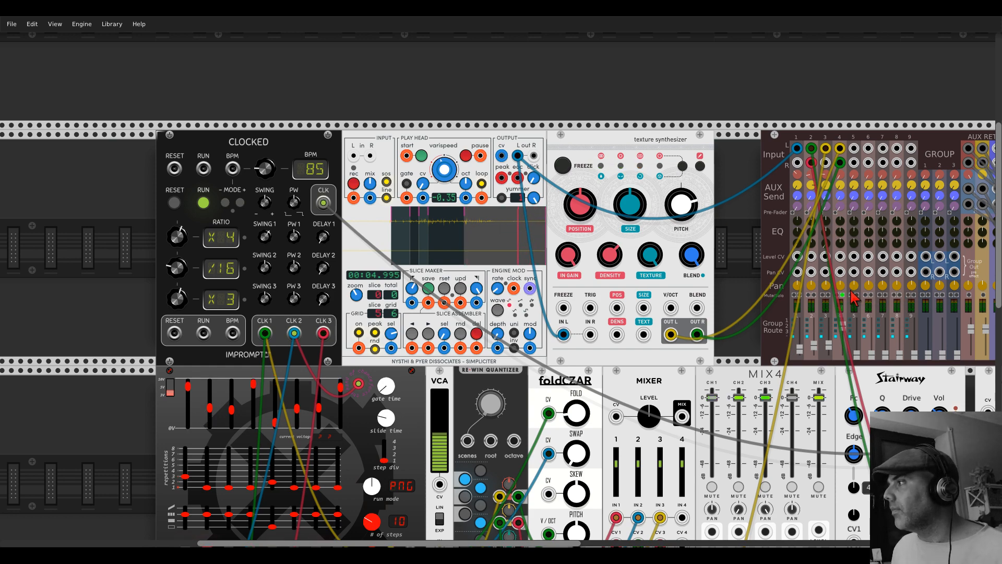
{"action": "left_click_drag", "start_coordinate": [842, 327], "coordinate": [842, 328]}
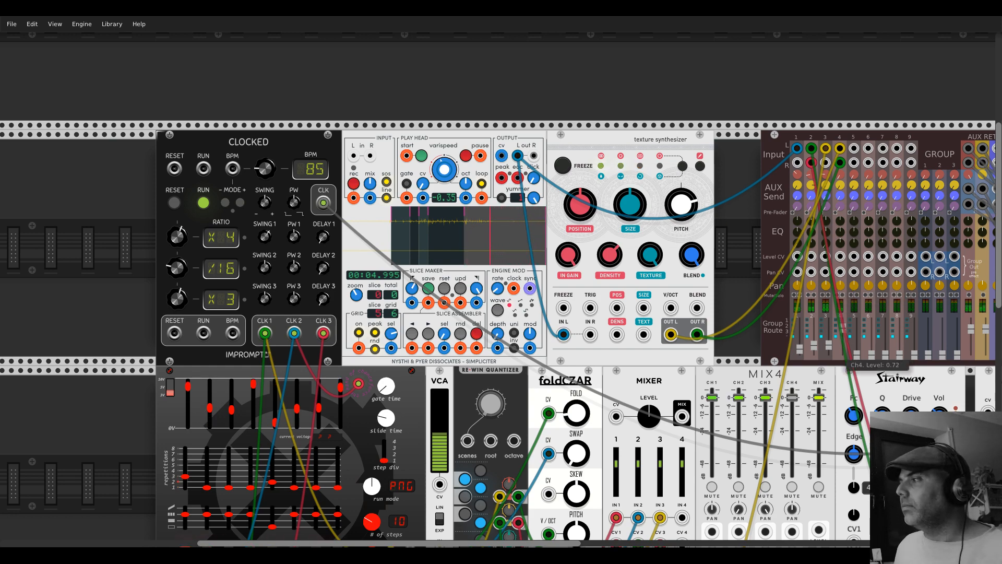
Step: Try to patch the AUX output of macro oscillator 2 into mixer channel 3
{"action": "scroll", "coordinate": [702, 295], "scroll_direction": "down", "scroll_amount": 8}
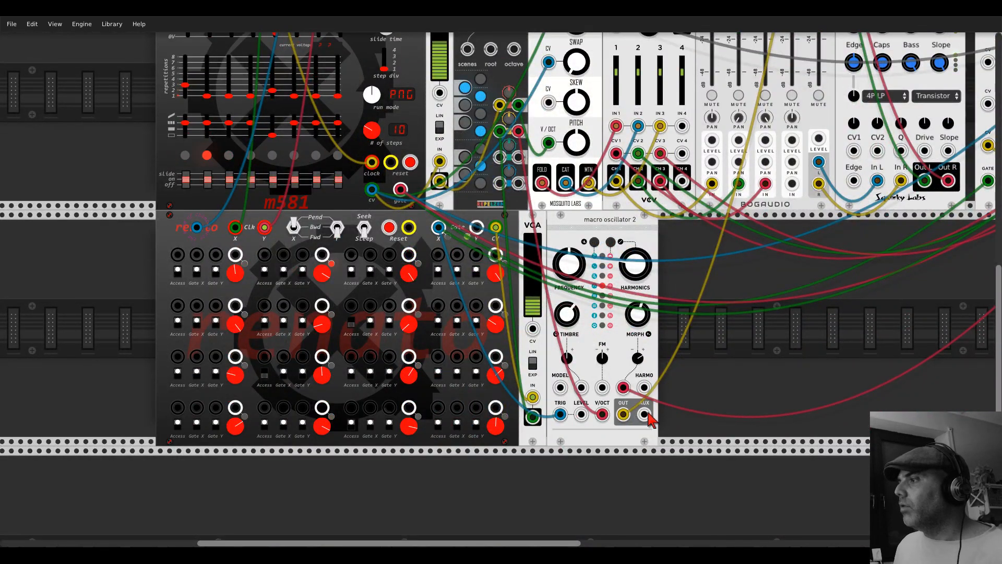
{"action": "left_click_drag", "start_coordinate": [644, 414], "coordinate": [830, 334]}
{"action": "scroll", "coordinate": [830, 334], "scroll_direction": "up", "scroll_amount": 6}
{"action": "left_click_drag", "start_coordinate": [835, 320], "coordinate": [826, 137]}
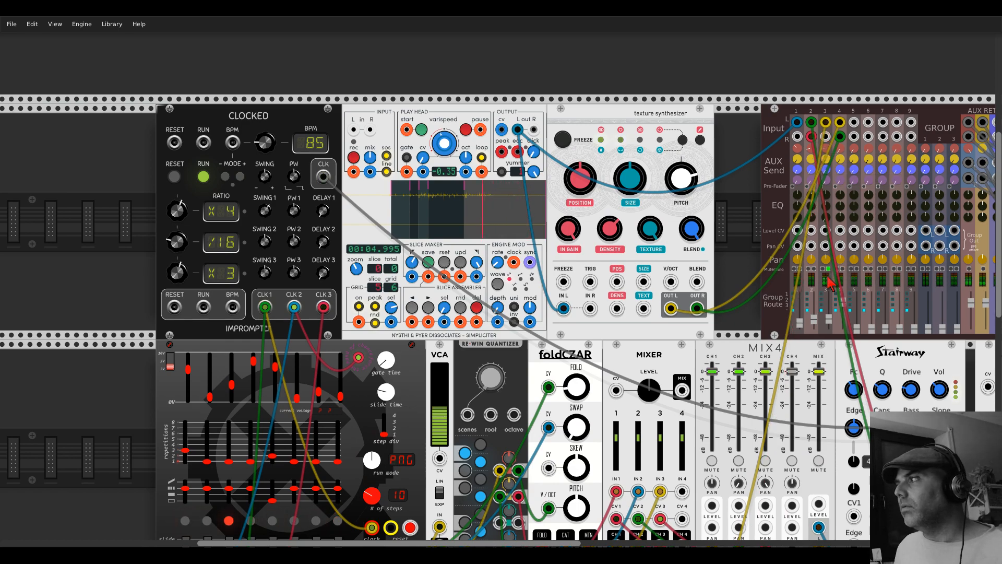
{"action": "scroll", "coordinate": [797, 272], "scroll_direction": "down", "scroll_amount": 7}
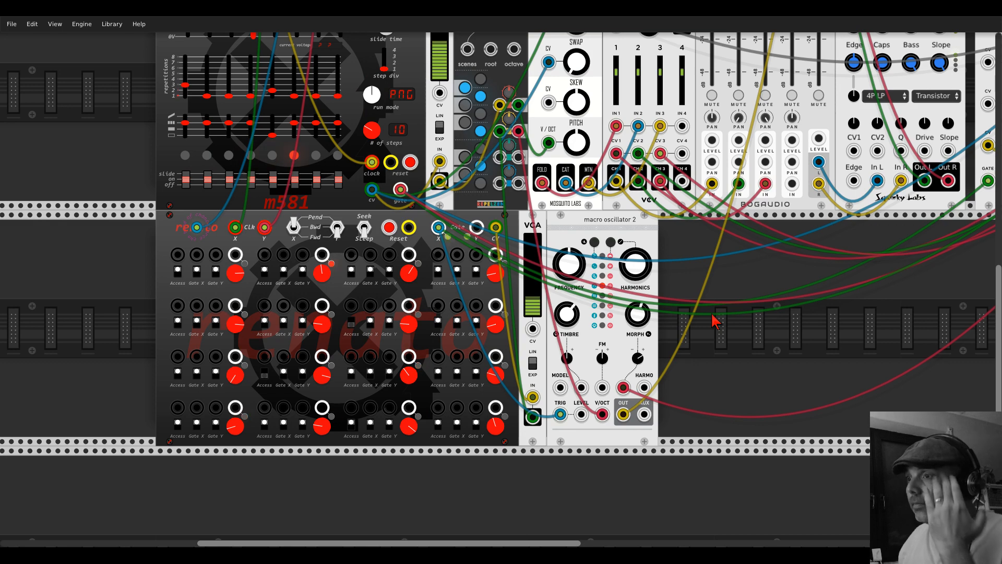
Step: Lower the level of mixer channel 4 slightly
{"action": "scroll", "coordinate": [715, 321], "scroll_direction": "up", "scroll_amount": 5}
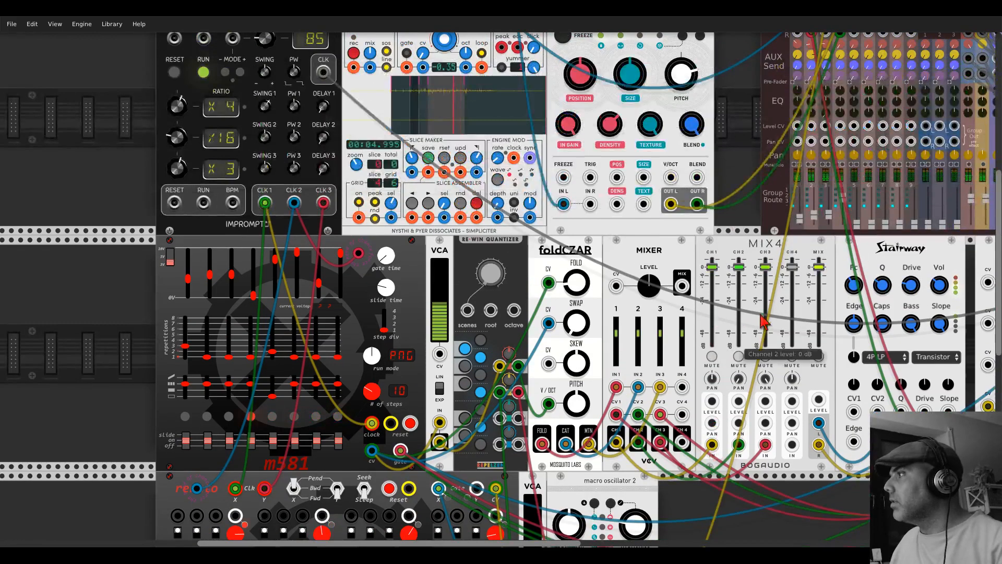
{"action": "left_click_drag", "start_coordinate": [842, 197], "coordinate": [841, 204]}
{"action": "scroll", "coordinate": [723, 338], "scroll_direction": "down", "scroll_amount": 5}
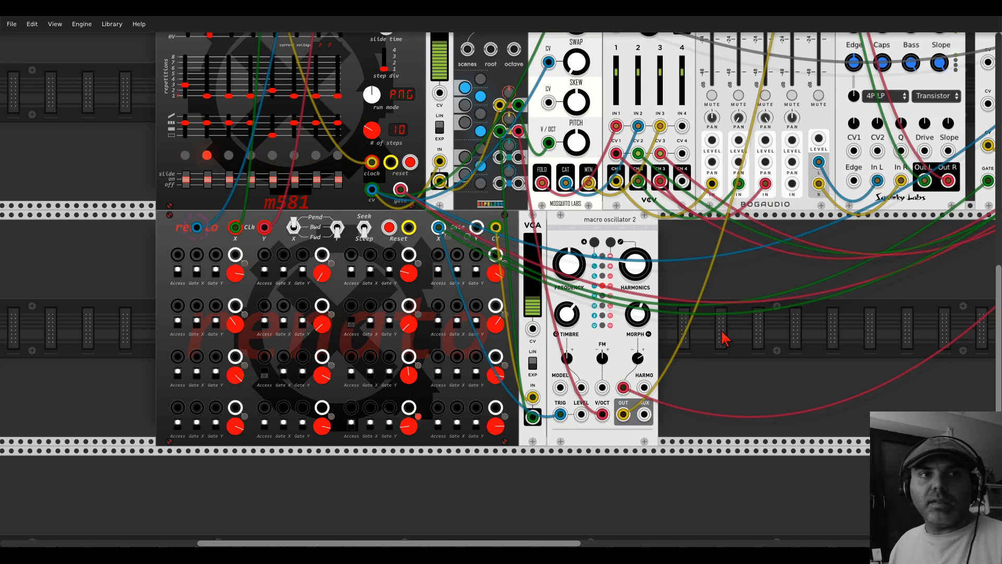
{"action": "scroll", "coordinate": [723, 338], "scroll_direction": "up", "scroll_amount": 3}
{"action": "scroll", "coordinate": [723, 338], "scroll_direction": "up", "scroll_amount": 3}
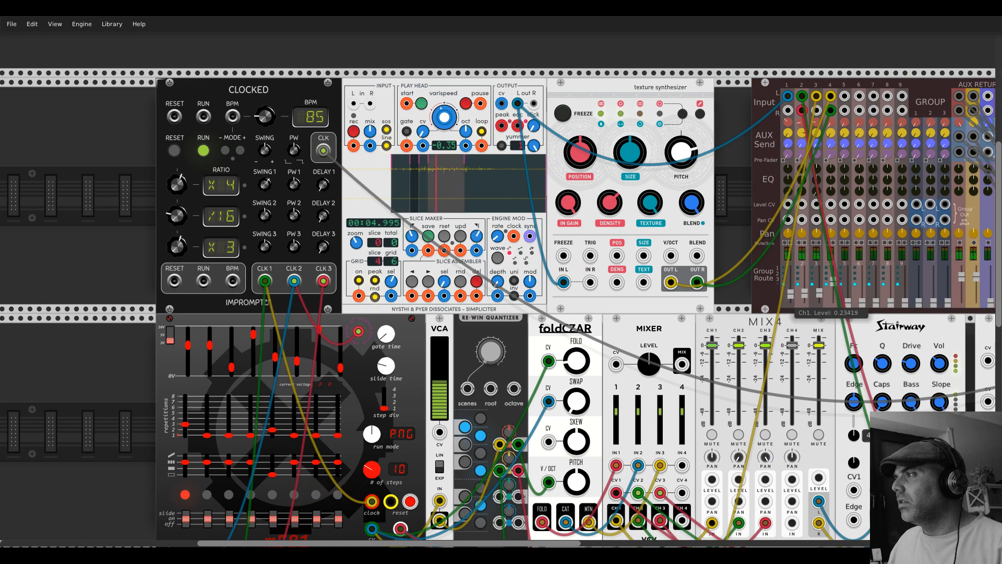
{"action": "scroll", "coordinate": [705, 243], "scroll_direction": "down", "scroll_amount": 3}
{"action": "scroll", "coordinate": [705, 243], "scroll_direction": "down", "scroll_amount": 3}
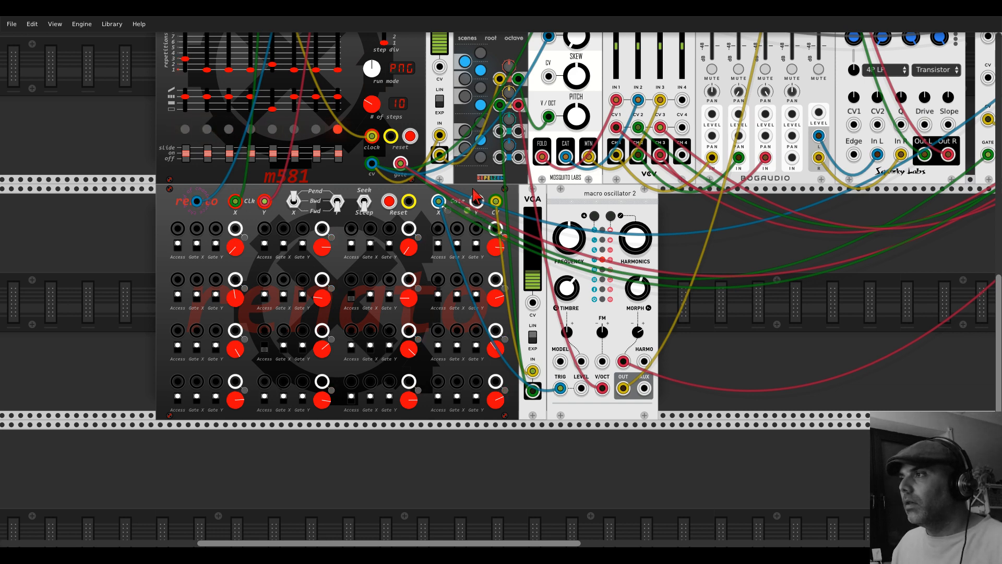
Step: Add a Bogaudio S&H module from the "sample" search and place it between the VCA and macro oscillator 2
{"action": "right_click", "coordinate": [706, 311]}
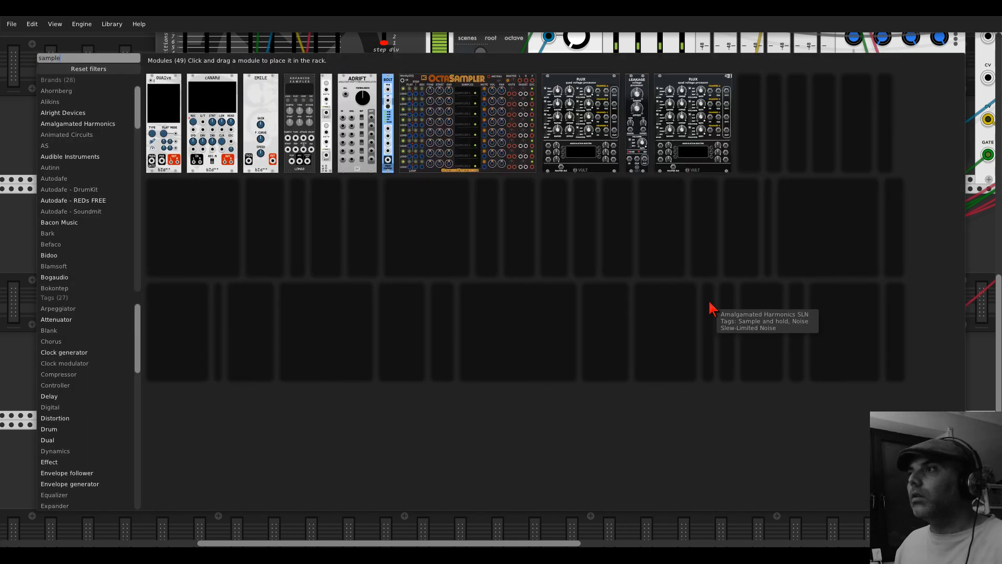
{"action": "left_click", "coordinate": [329, 83]}
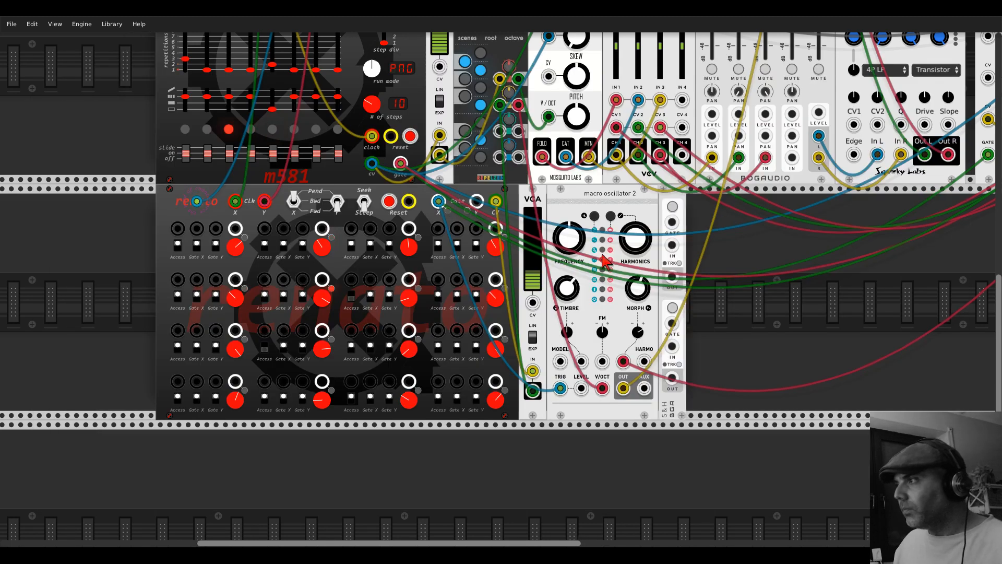
{"action": "scroll", "coordinate": [760, 263], "scroll_direction": "up", "scroll_amount": 5}
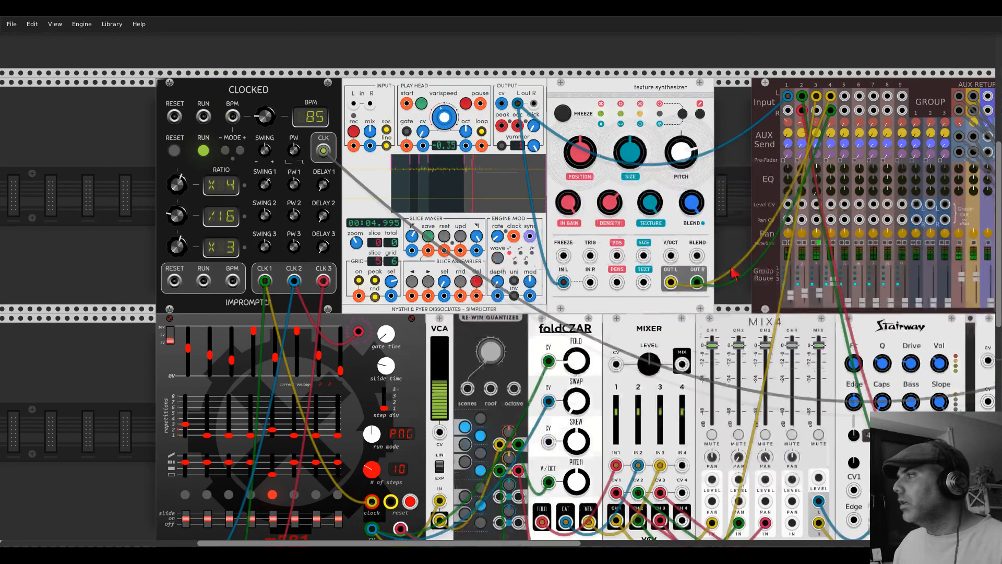
{"action": "scroll", "coordinate": [722, 298], "scroll_direction": "down", "scroll_amount": 6}
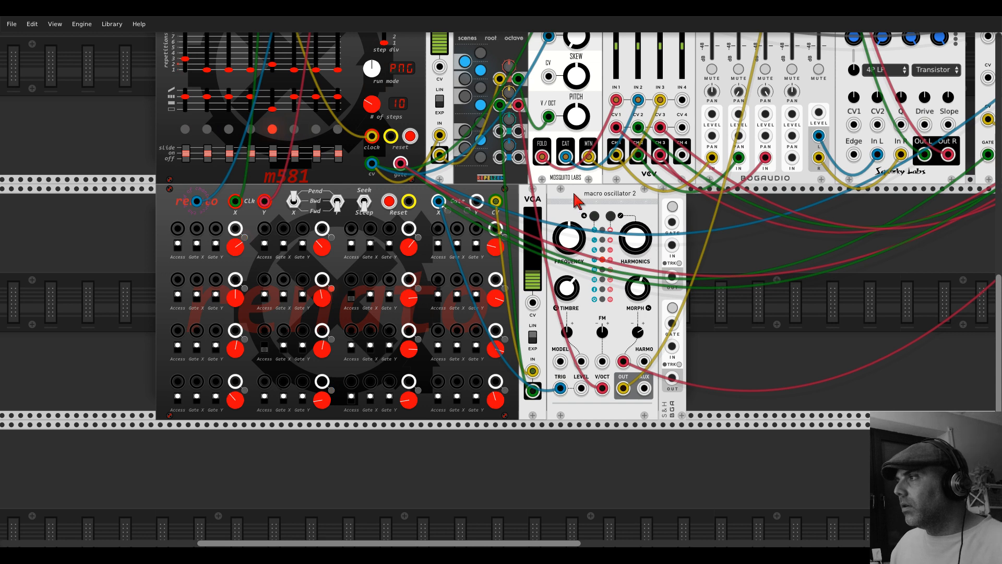
{"action": "left_click_drag", "start_coordinate": [579, 202], "coordinate": [617, 205]}
{"action": "left_click_drag", "start_coordinate": [717, 202], "coordinate": [568, 203]}
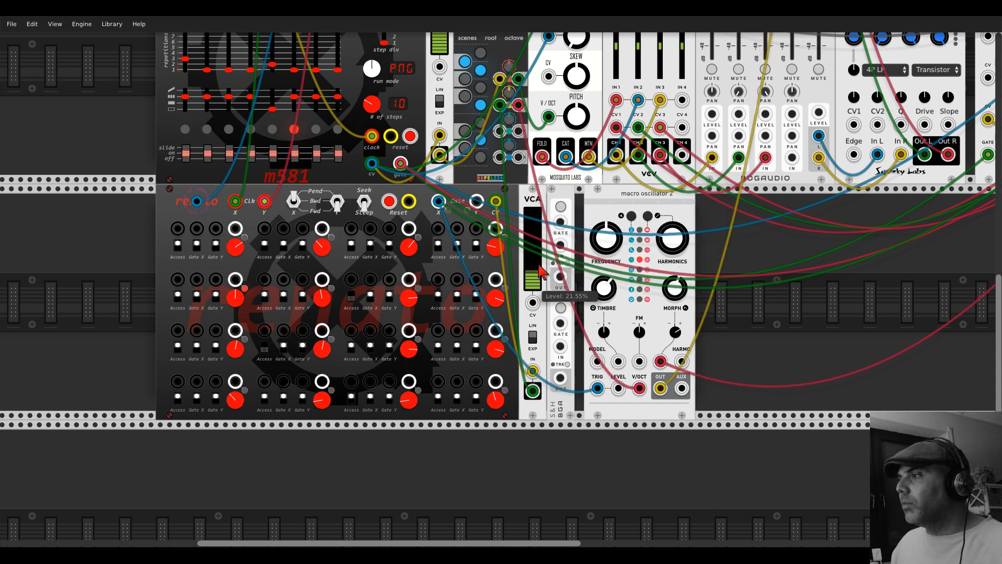
Step: Route macro oscillator 2's V/OCT signal through the first sample-and-hold, and patch Renato's X and Y gates into the two sample-and-hold gate inputs
{"action": "left_click_drag", "start_coordinate": [639, 388], "coordinate": [560, 222]}
{"action": "left_click_drag", "start_coordinate": [560, 277], "coordinate": [602, 410]}
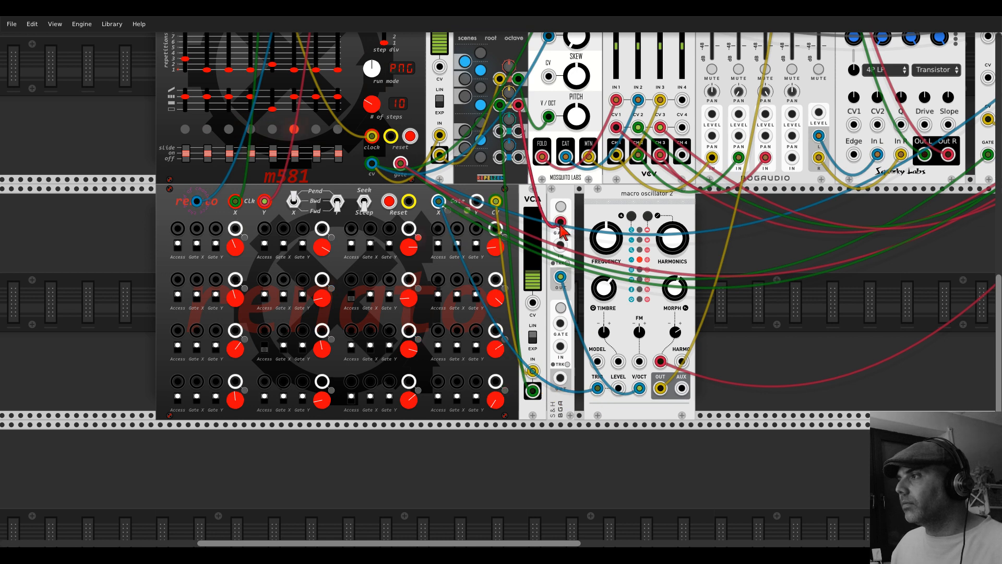
{"action": "left_click_drag", "start_coordinate": [561, 223], "coordinate": [561, 245]}
{"action": "left_click_drag", "start_coordinate": [598, 388], "coordinate": [605, 209]}
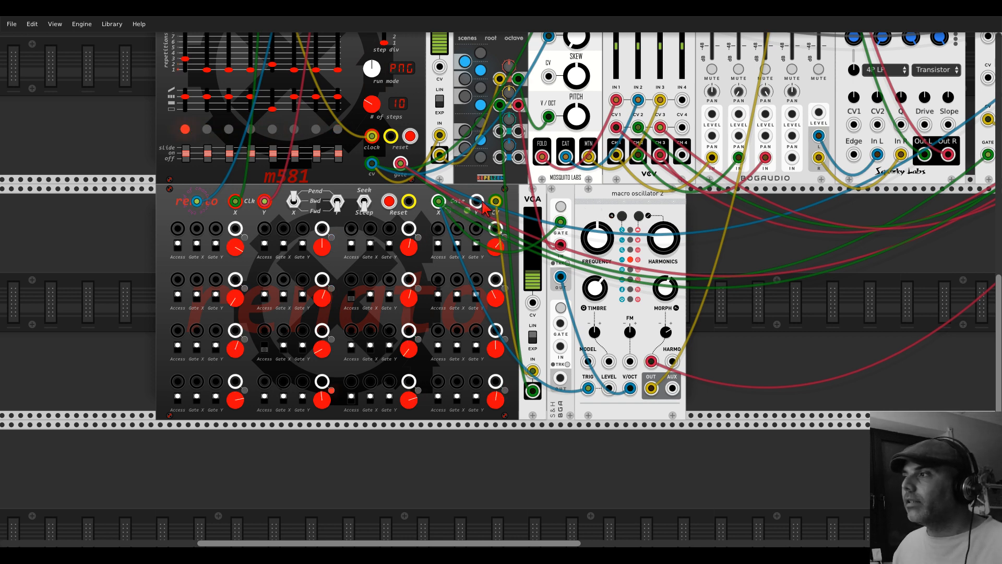
{"action": "mouse_move", "coordinate": [477, 201]}
{"action": "left_mouse_down"}
{"action": "mouse_move", "coordinate": [493, 254]}
{"action": "mouse_move", "coordinate": [560, 323]}
{"action": "mouse_move", "coordinate": [543, 326]}
{"action": "mouse_move", "coordinate": [533, 311]}
{"action": "mouse_move", "coordinate": [496, 202]}
{"action": "left_mouse_up"}
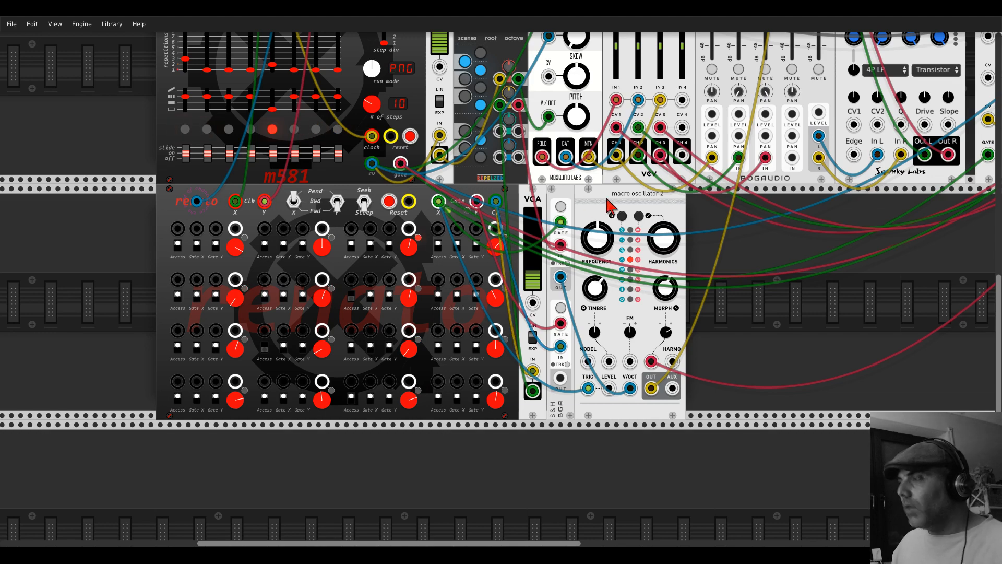
Step: Search the module library for "fm" and place a Bogaudio FM-OP directly after macro oscillator 2
{"action": "right_click", "coordinate": [733, 235]}
{"action": "type", "text": "f"}
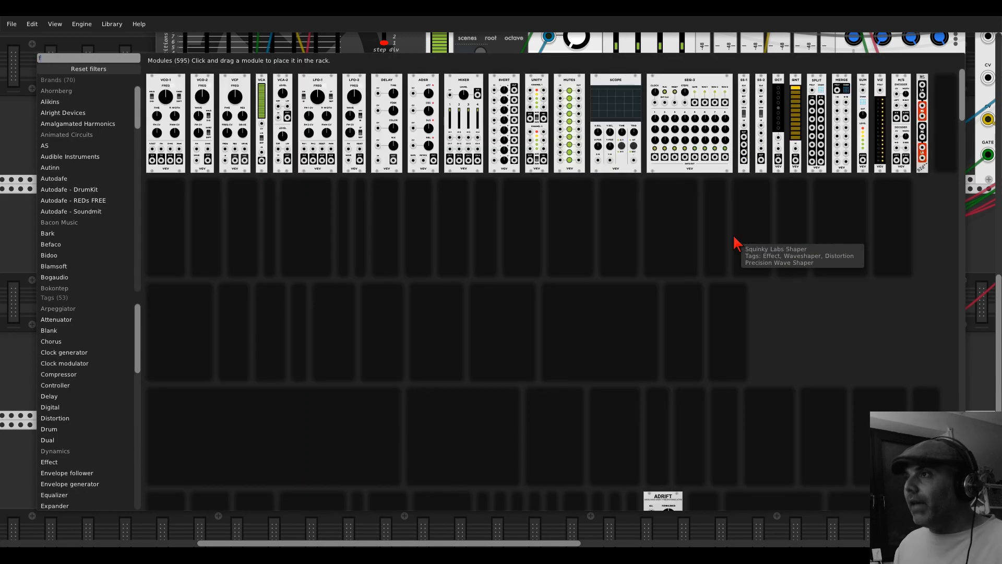
{"action": "type", "text": "m"}
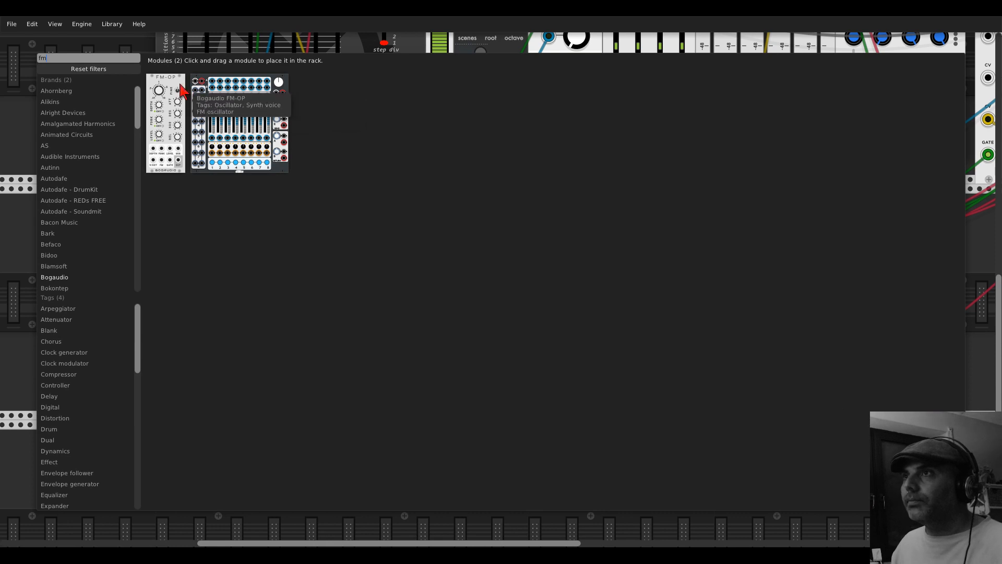
{"action": "left_click_drag", "start_coordinate": [179, 86], "coordinate": [671, 304]}
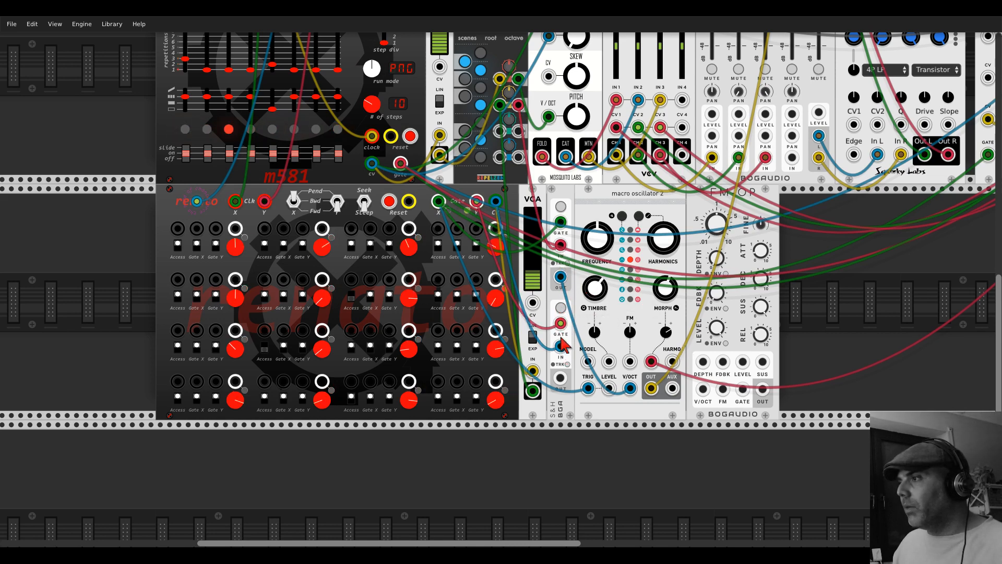
Step: Feed the second sample-and-hold's input from the quantizer and patch its output into the FM-OP's V/OCT input
{"action": "left_click_drag", "start_coordinate": [561, 349], "coordinate": [519, 105]}
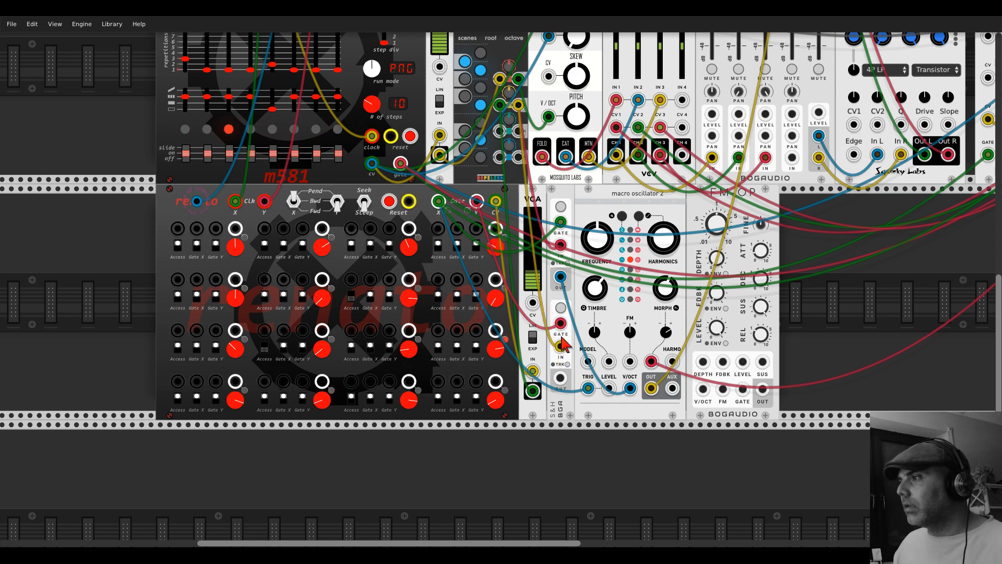
{"action": "left_click_drag", "start_coordinate": [560, 378], "coordinate": [702, 389]}
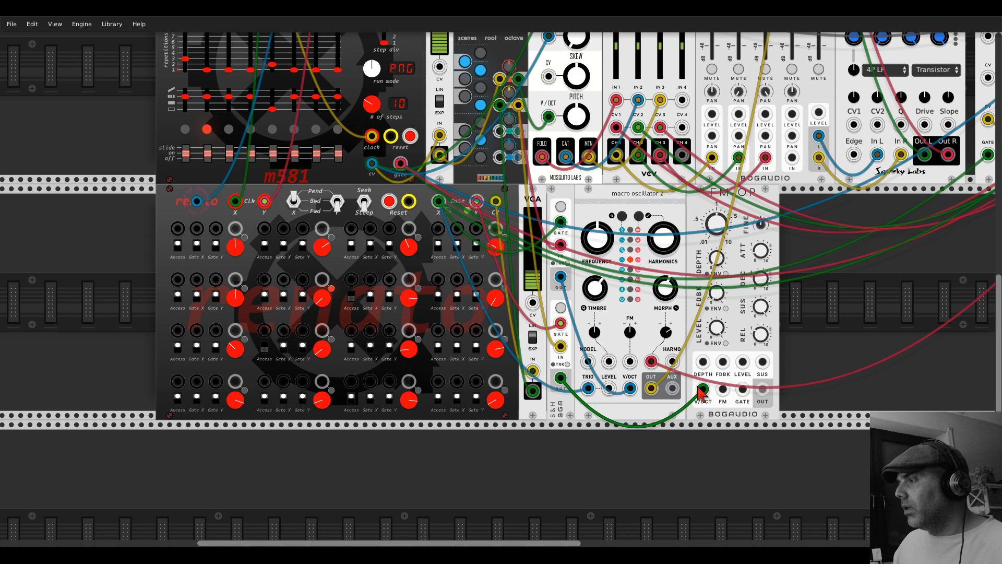
Step: Enable the FM-OP's level envelope and patch Renato's Y gate into its gate input
{"action": "left_click", "coordinate": [725, 343]}
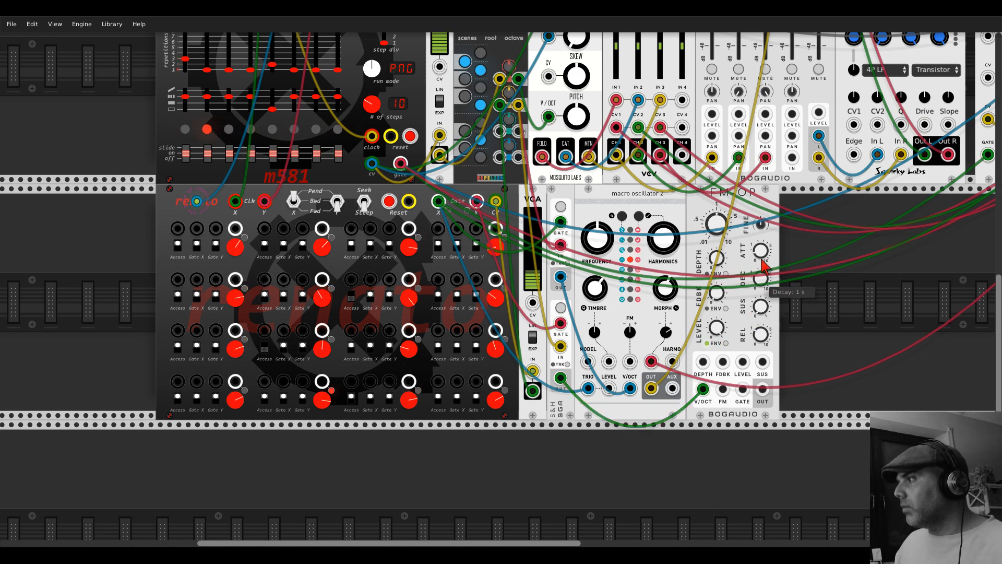
{"action": "left_click_drag", "start_coordinate": [762, 247], "coordinate": [762, 247]}
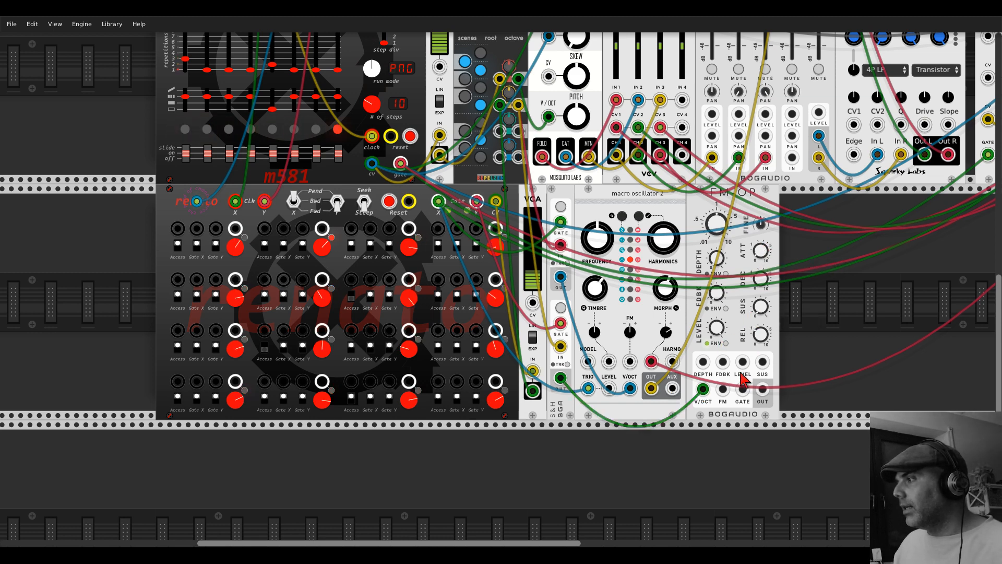
{"action": "left_click_drag", "start_coordinate": [743, 389], "coordinate": [476, 203]}
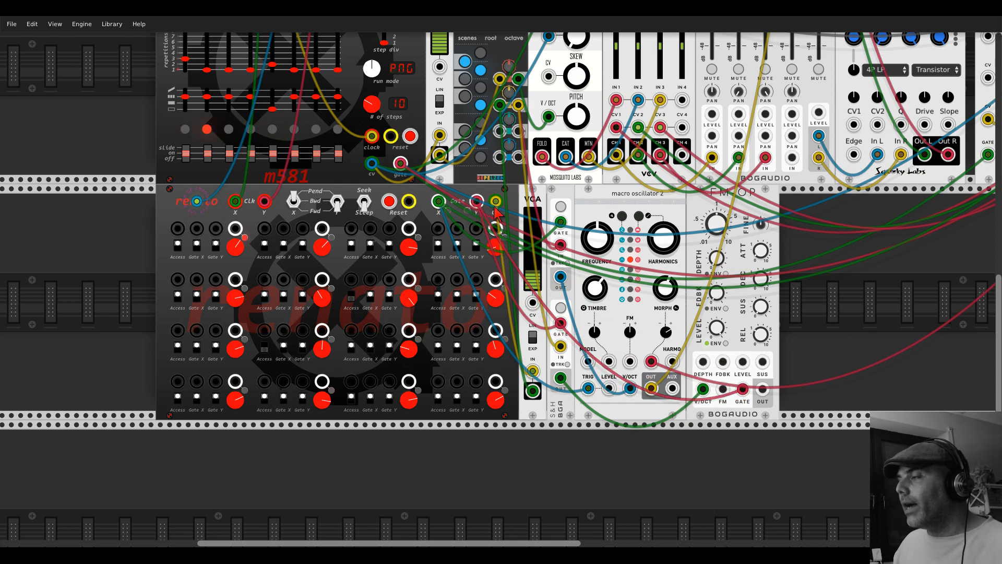
Step: Patch the FM-OP's output into mixer channel 5 and set that channel's level to about 0.26
{"action": "left_click_drag", "start_coordinate": [763, 390], "coordinate": [846, 69]}
{"action": "scroll", "coordinate": [786, 295], "scroll_direction": "up", "scroll_amount": 13}
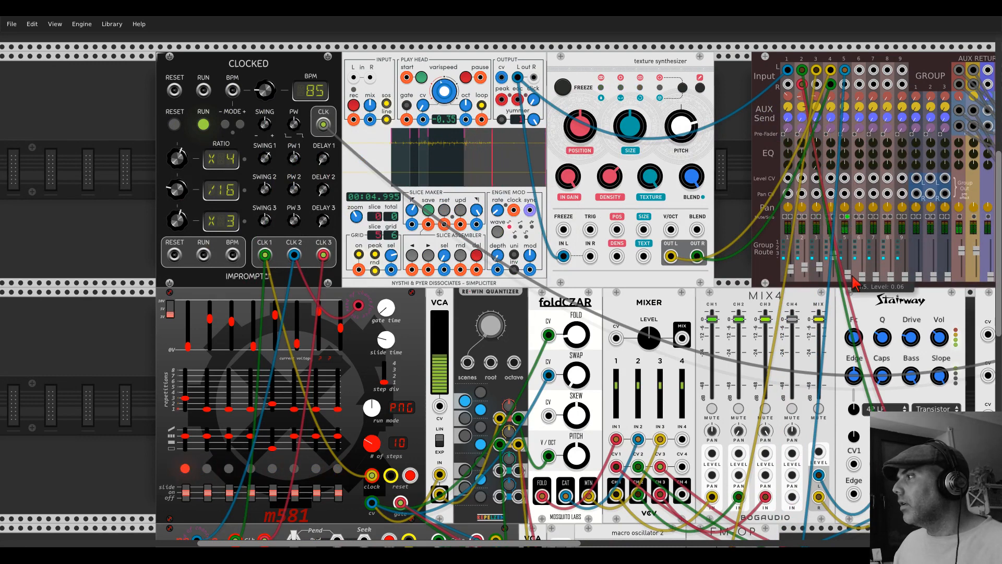
{"action": "left_click_drag", "start_coordinate": [849, 280], "coordinate": [850, 271]}
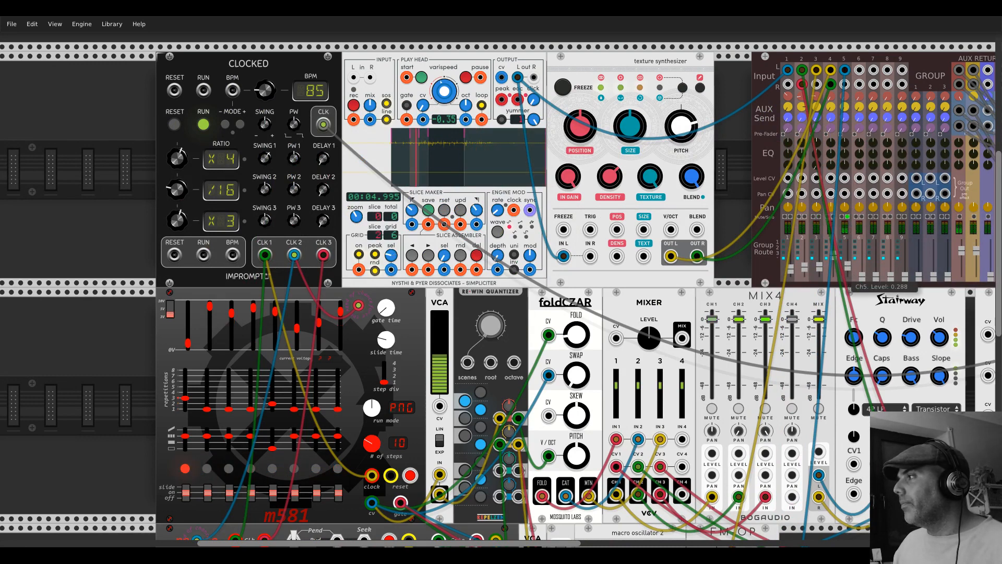
{"action": "scroll", "coordinate": [750, 255], "scroll_direction": "down", "scroll_amount": 3}
{"action": "scroll", "coordinate": [750, 254], "scroll_direction": "down", "scroll_amount": 8}
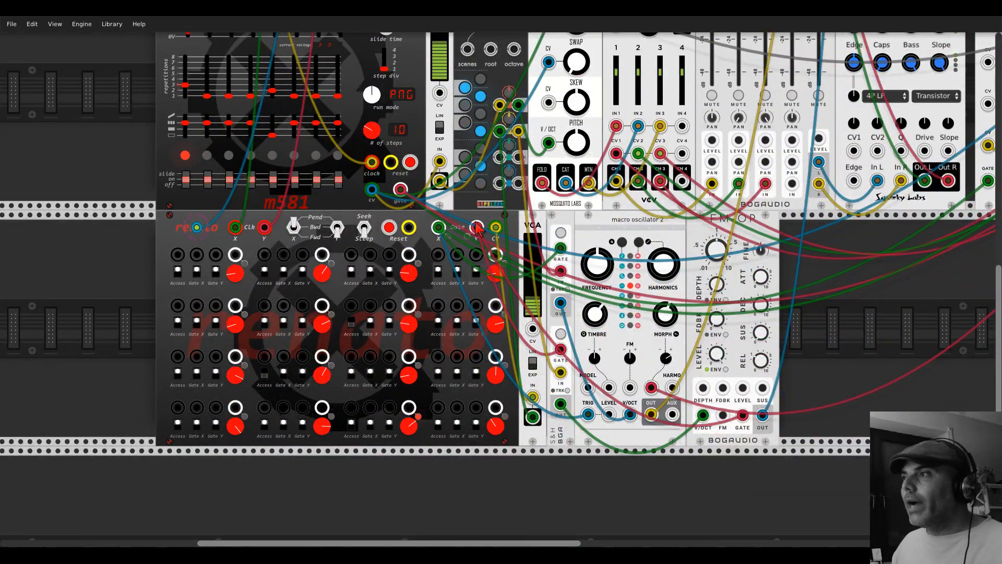
{"action": "scroll", "coordinate": [256, 235], "scroll_direction": "up", "scroll_amount": 9}
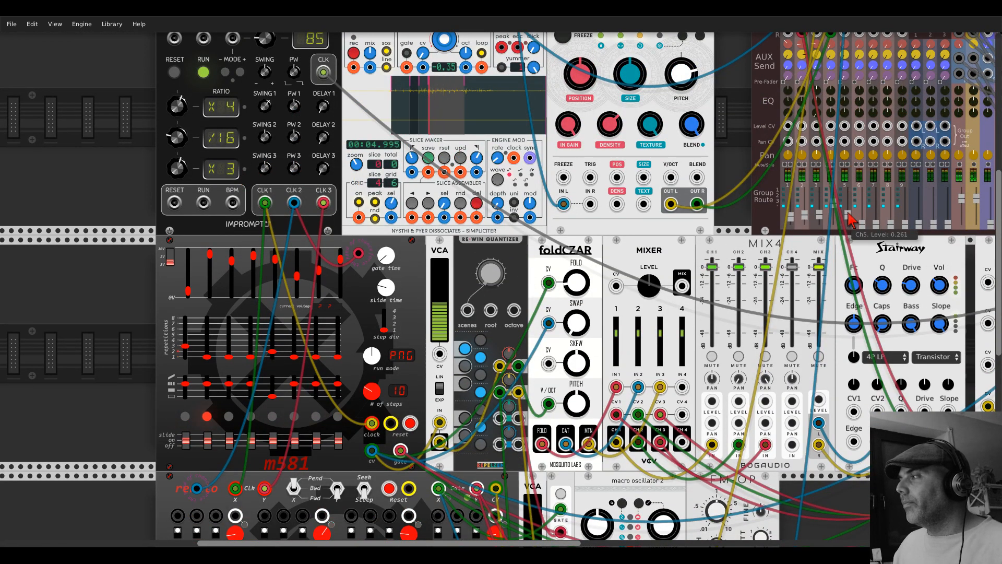
Step: Set the FM-OP's feedback to about 3.3% and raise its attack slightly
{"action": "scroll", "coordinate": [809, 264], "scroll_direction": "down", "scroll_amount": 5}
{"action": "scroll", "coordinate": [811, 263], "scroll_direction": "down", "scroll_amount": 3}
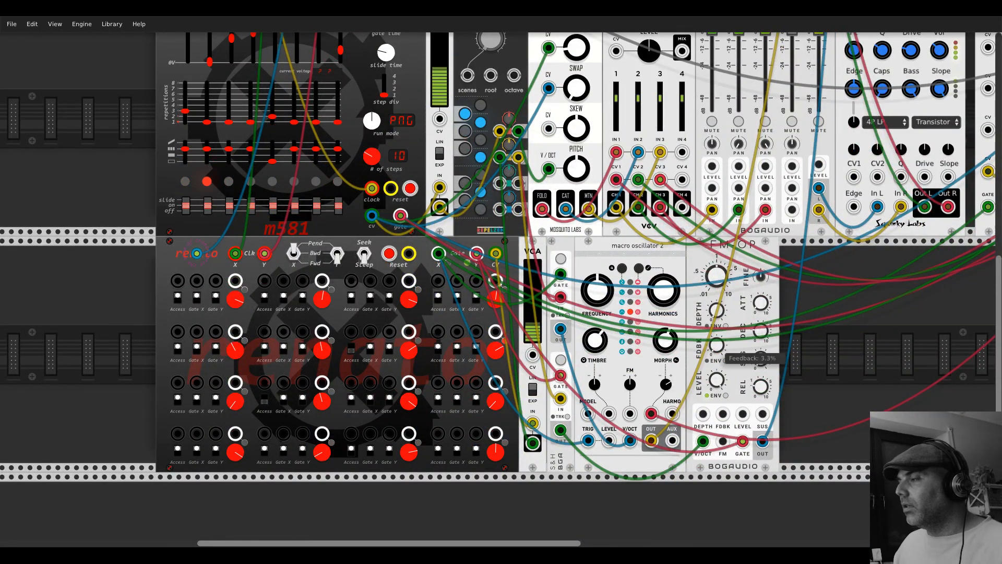
{"action": "scroll", "coordinate": [818, 157], "scroll_direction": "up", "scroll_amount": 5}
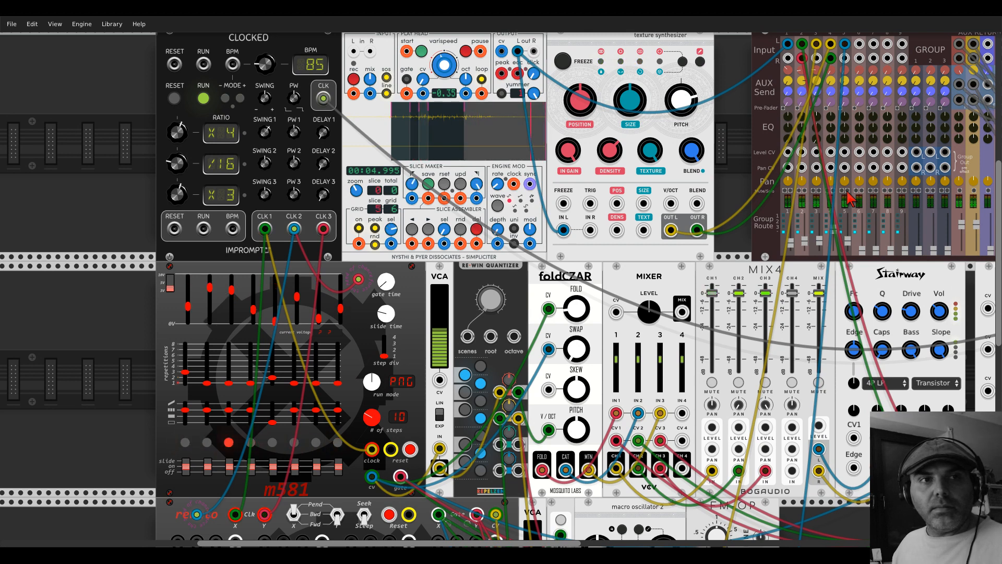
{"action": "scroll", "coordinate": [763, 265], "scroll_direction": "down", "scroll_amount": 5}
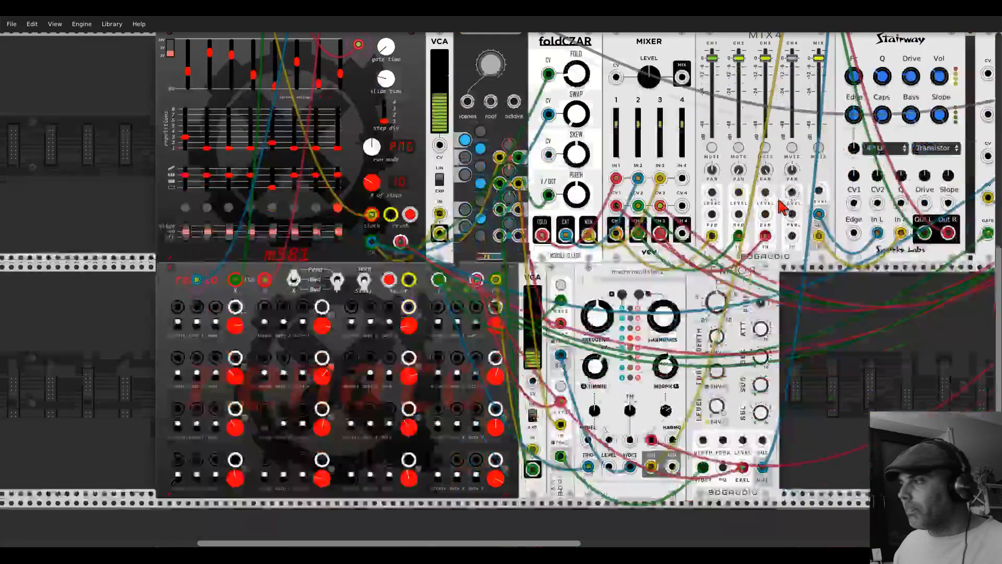
{"action": "left_click_drag", "start_coordinate": [762, 304], "coordinate": [762, 297]}
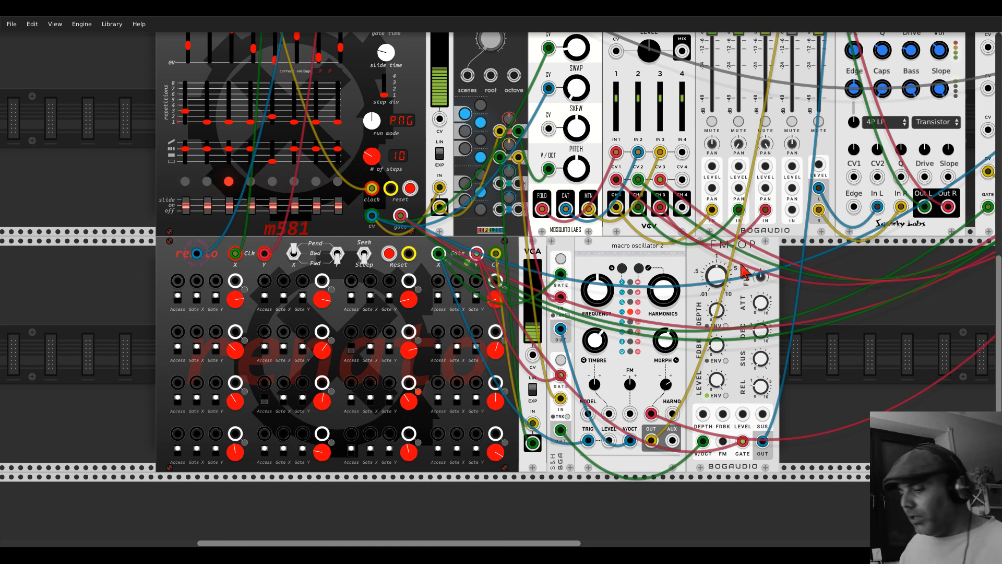
Step: Duplicate the FM-OP and place the copy between macro oscillator 2 and the original FM-OP
{"action": "key", "text": "ctrl+d"}
{"action": "left_click_drag", "start_coordinate": [884, 290], "coordinate": [794, 242]}
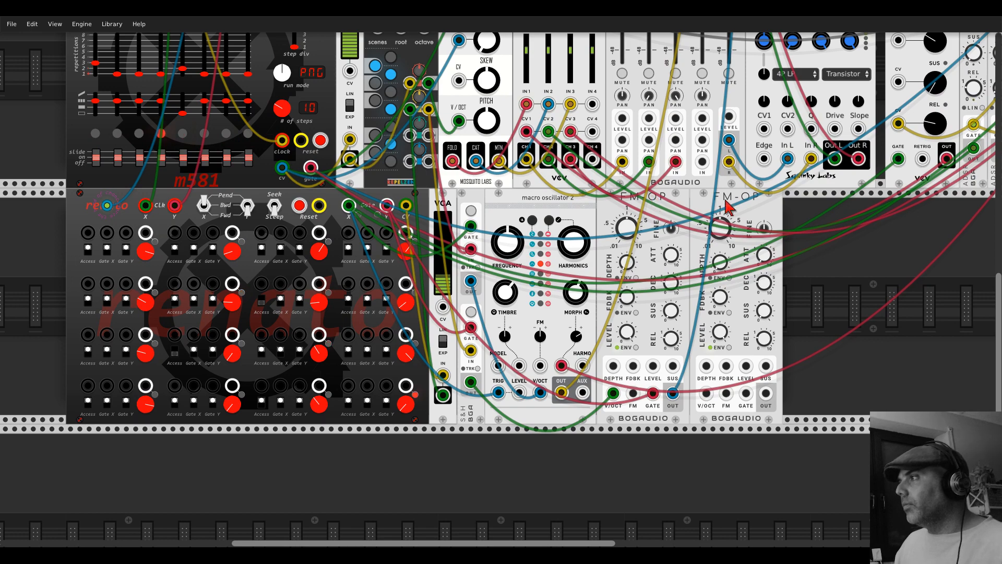
{"action": "left_click_drag", "start_coordinate": [731, 207], "coordinate": [660, 208]}
{"action": "left_click_drag", "start_coordinate": [880, 209], "coordinate": [718, 205]}
{"action": "scroll", "coordinate": [661, 255], "scroll_direction": "up", "scroll_amount": 3}
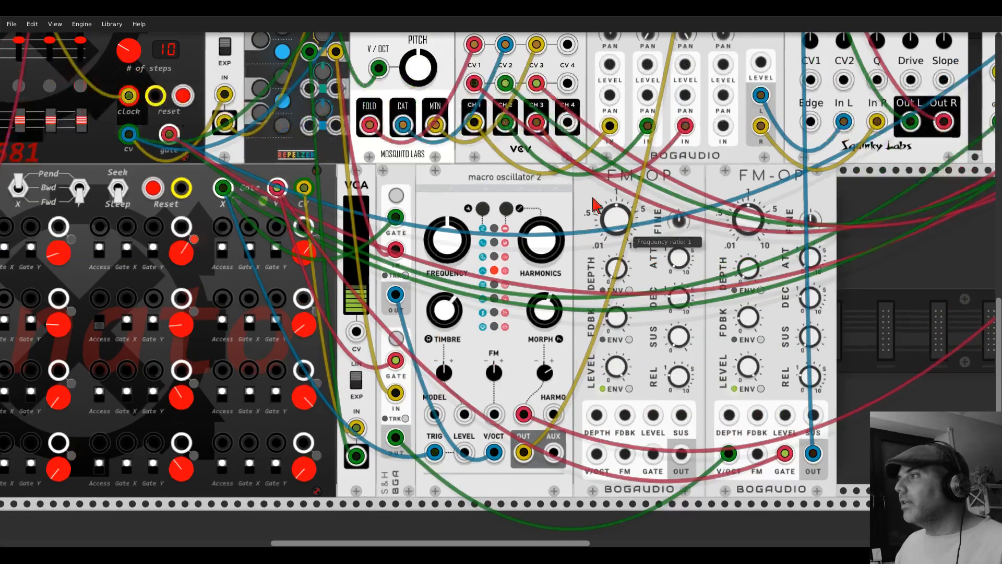
Step: Set the duplicate FM-OP's frequency ratio to 5 and patch the second sample-and-hold's output into its V/OCT input
{"action": "right_click", "coordinate": [622, 216]}
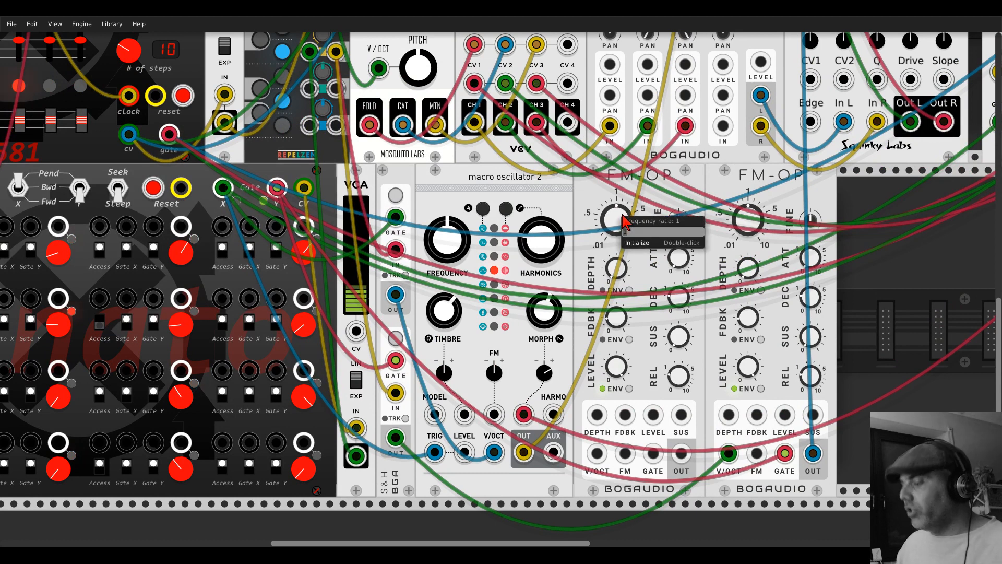
{"action": "type", "text": "5"}
{"action": "key", "text": "Return"}
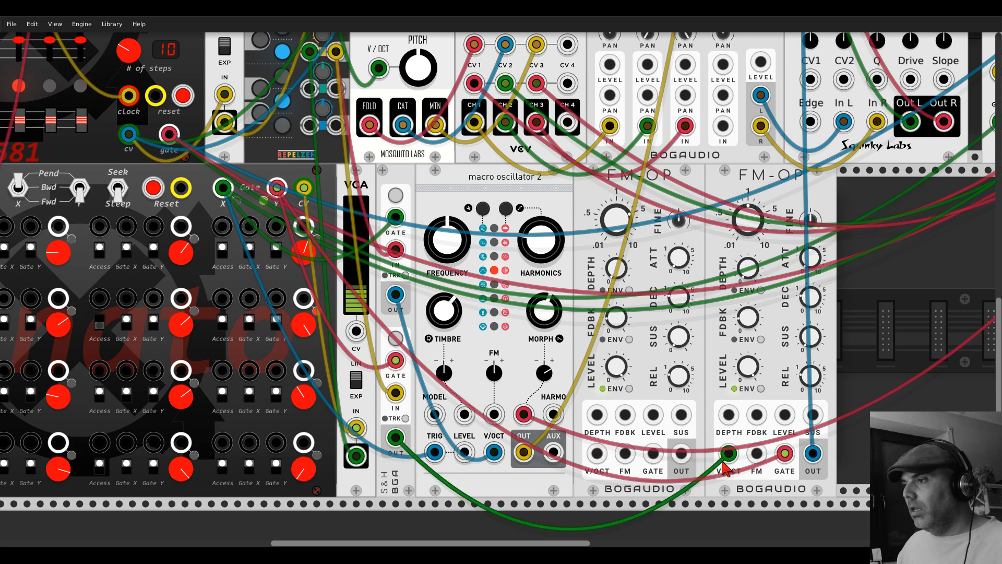
{"action": "left_click_drag", "start_coordinate": [599, 453], "coordinate": [395, 438]}
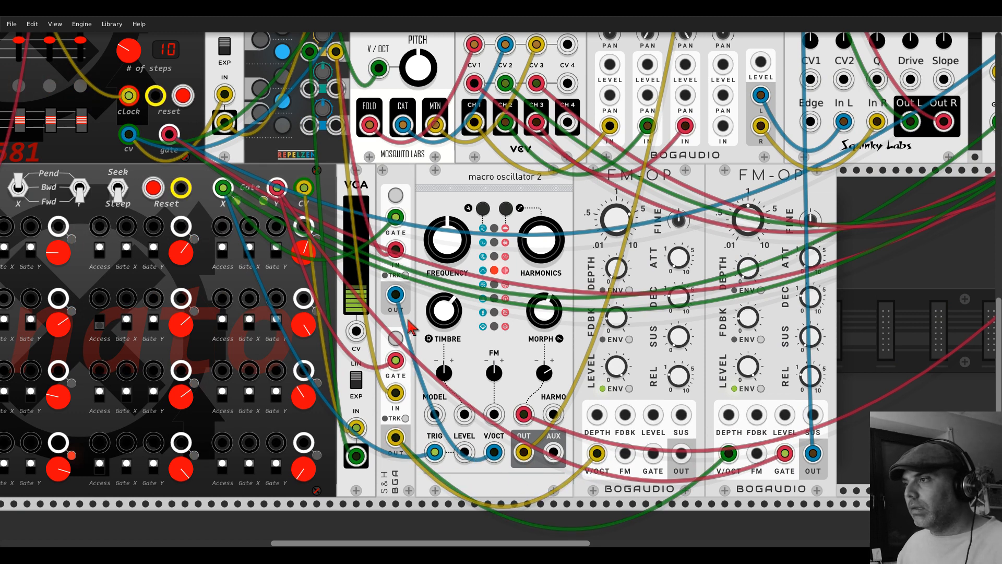
Step: Turn off the duplicate's level envelope and patch its output into the original FM-OP's FM input, with FM depth at about 3.15%
{"action": "left_click", "coordinate": [630, 389]}
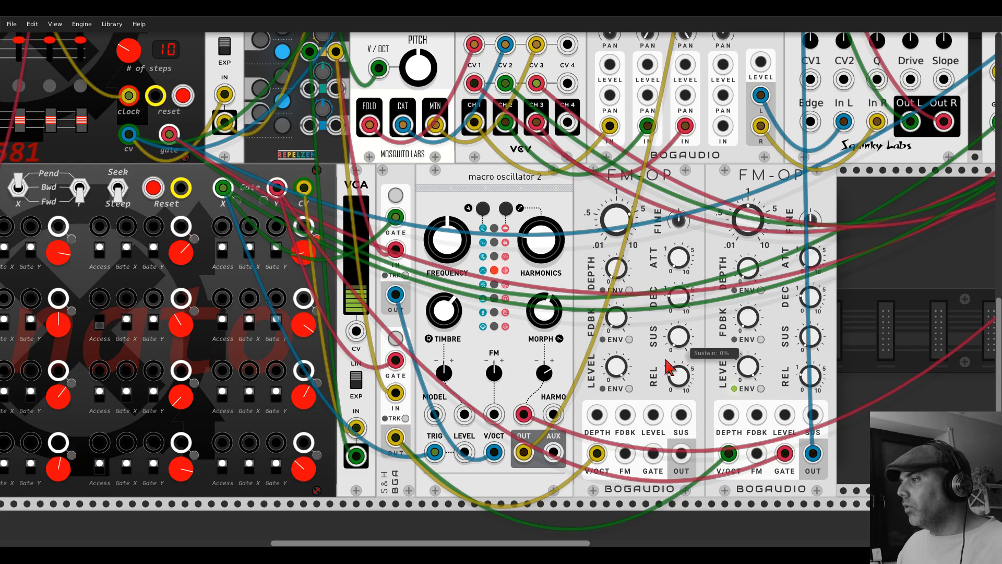
{"action": "left_click_drag", "start_coordinate": [682, 453], "coordinate": [757, 455]}
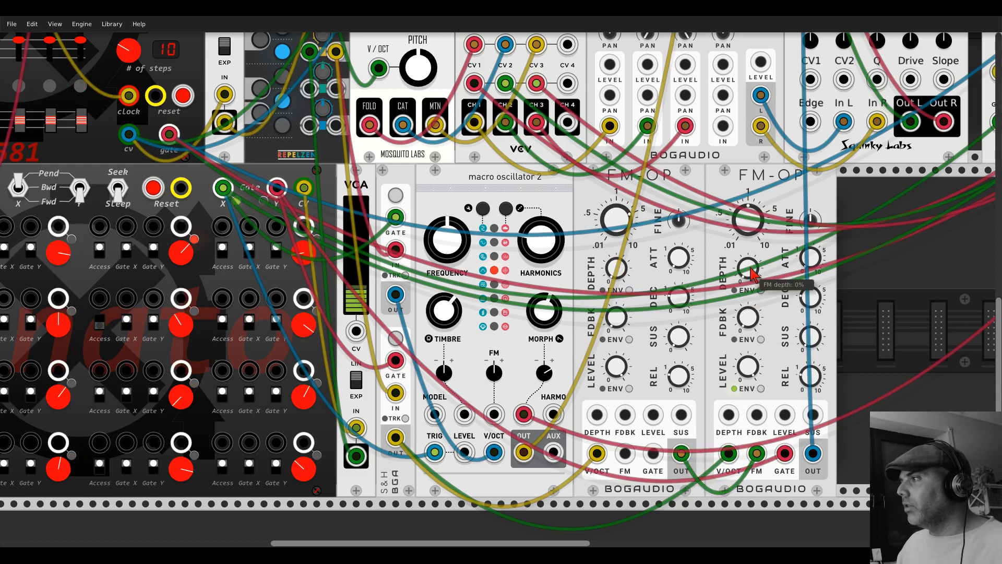
{"action": "left_click_drag", "start_coordinate": [748, 268], "coordinate": [750, 273]}
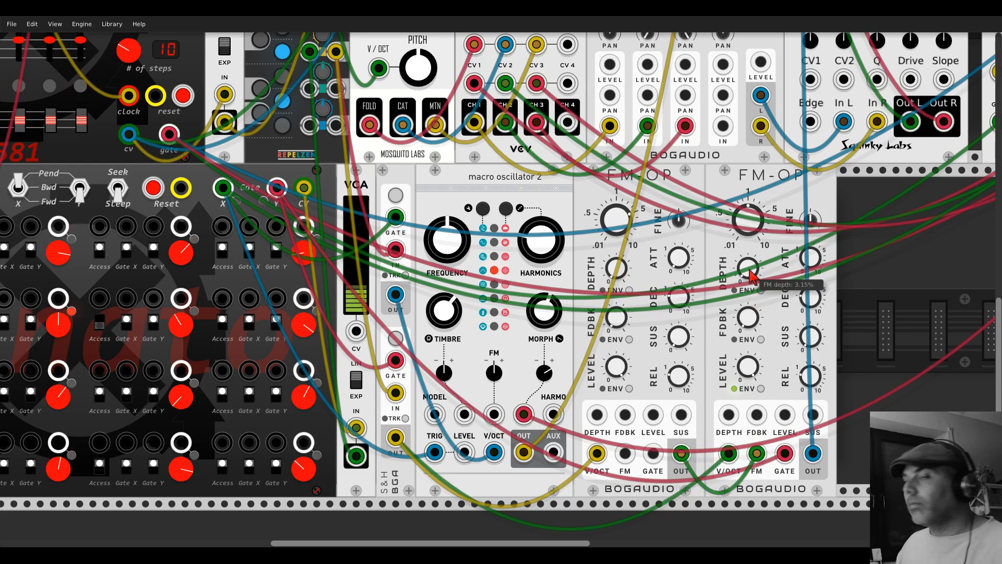
Step: Raise the first aux send on mixer channel 5, then pan channel 5 right and channel 3 left
{"action": "scroll", "coordinate": [762, 240], "scroll_direction": "up", "scroll_amount": 15}
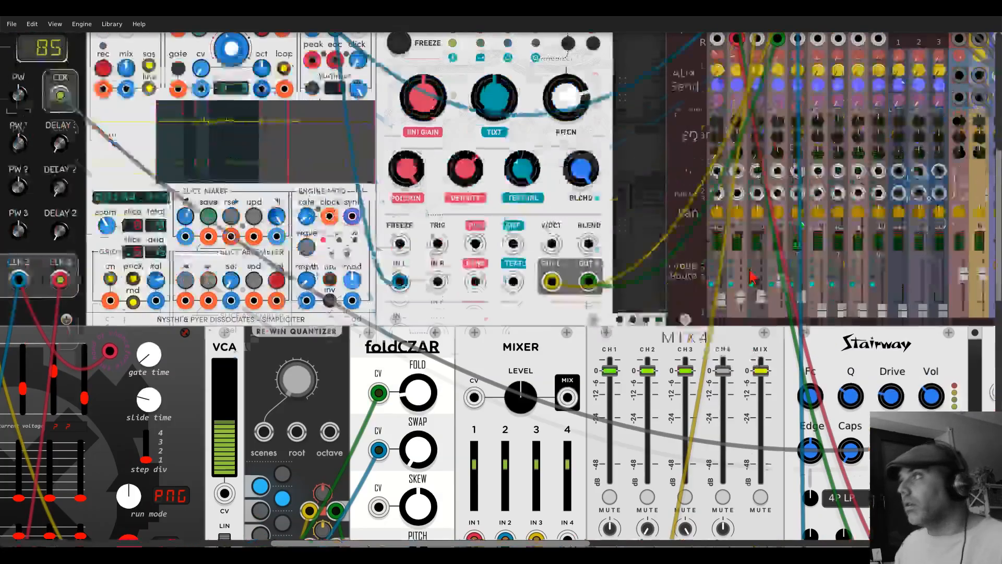
{"action": "left_click_drag", "start_coordinate": [799, 134], "coordinate": [799, 96]}
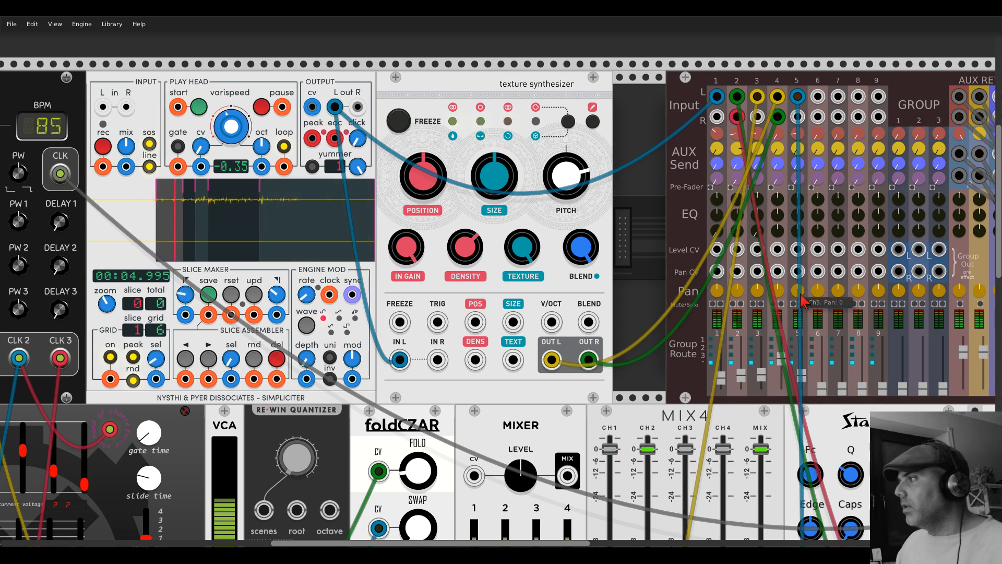
{"action": "left_click_drag", "start_coordinate": [801, 293], "coordinate": [800, 255]}
{"action": "left_click_drag", "start_coordinate": [758, 291], "coordinate": [758, 330]}
Step: Set the modulating FM-OP's feedback to about 1.5%
{"action": "scroll", "coordinate": [660, 311], "scroll_direction": "down", "scroll_amount": 7}
{"action": "scroll", "coordinate": [662, 335], "scroll_direction": "down", "scroll_amount": 7}
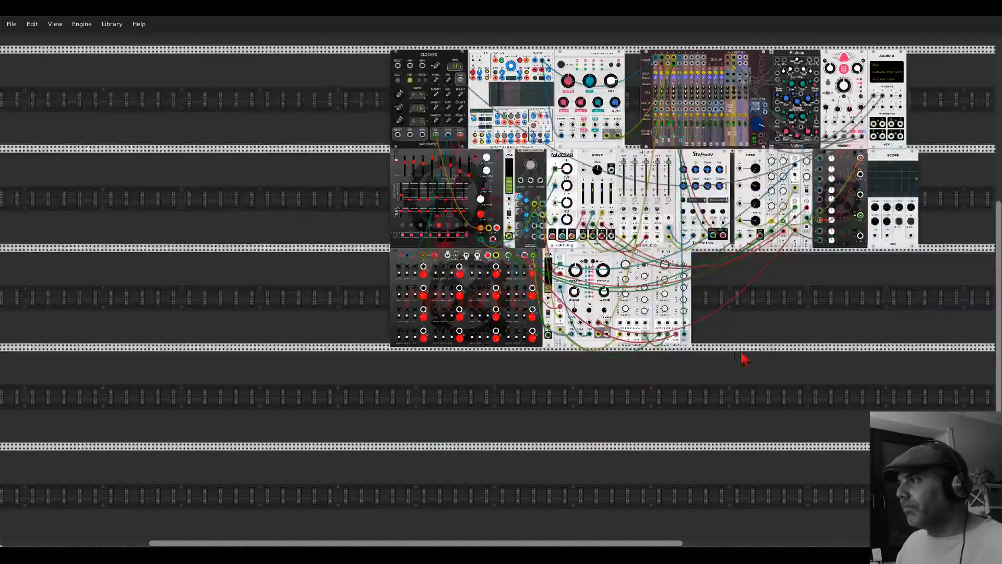
{"action": "scroll", "coordinate": [752, 347], "scroll_direction": "up", "scroll_amount": 3}
{"action": "left_click_drag", "start_coordinate": [795, 273], "coordinate": [759, 368]}
{"action": "scroll", "coordinate": [762, 375], "scroll_direction": "down", "scroll_amount": 4}
{"action": "scroll", "coordinate": [746, 349], "scroll_direction": "up", "scroll_amount": 1}
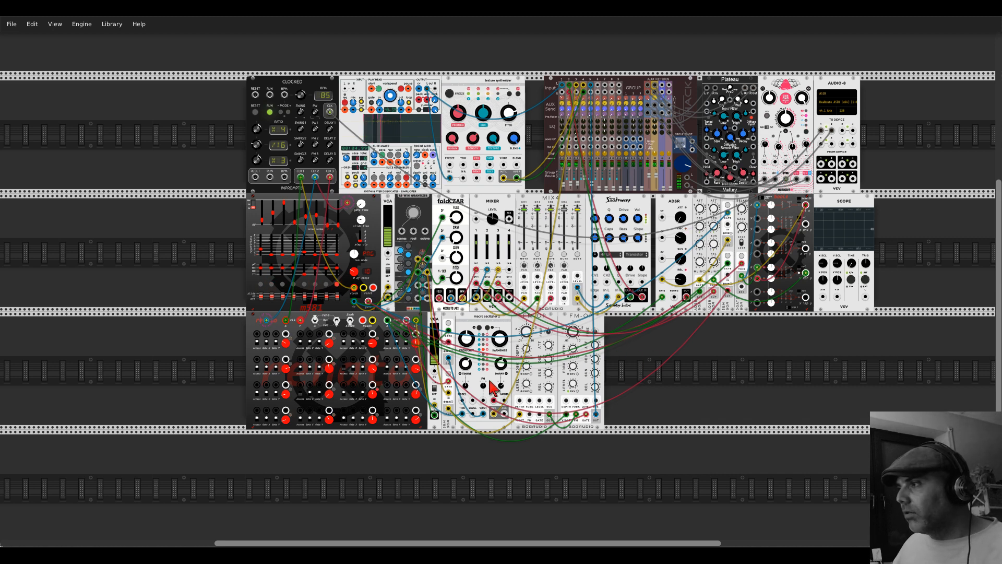
{"action": "scroll", "coordinate": [530, 369], "scroll_direction": "up", "scroll_amount": 4}
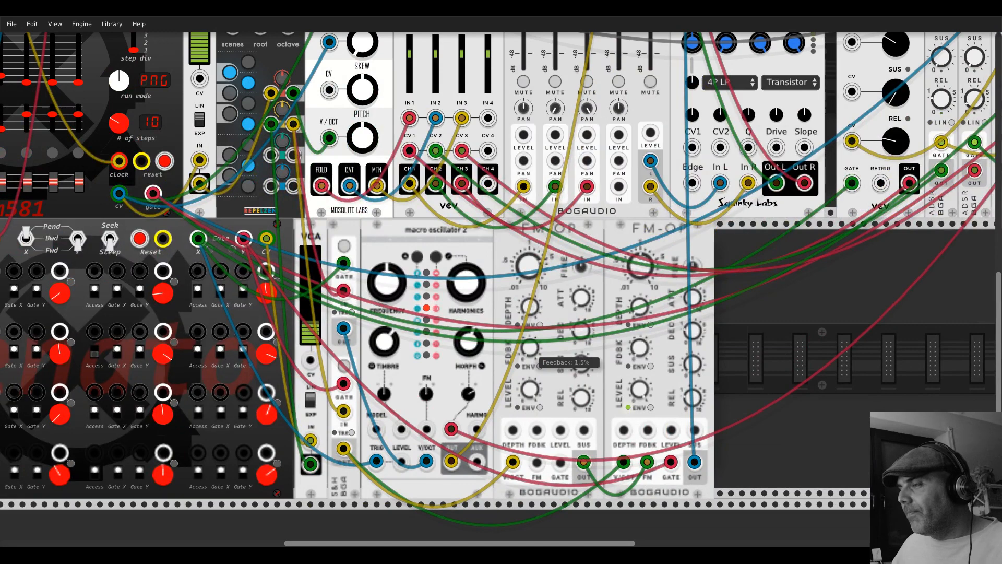
{"action": "left_click_drag", "start_coordinate": [536, 357], "coordinate": [537, 346]}
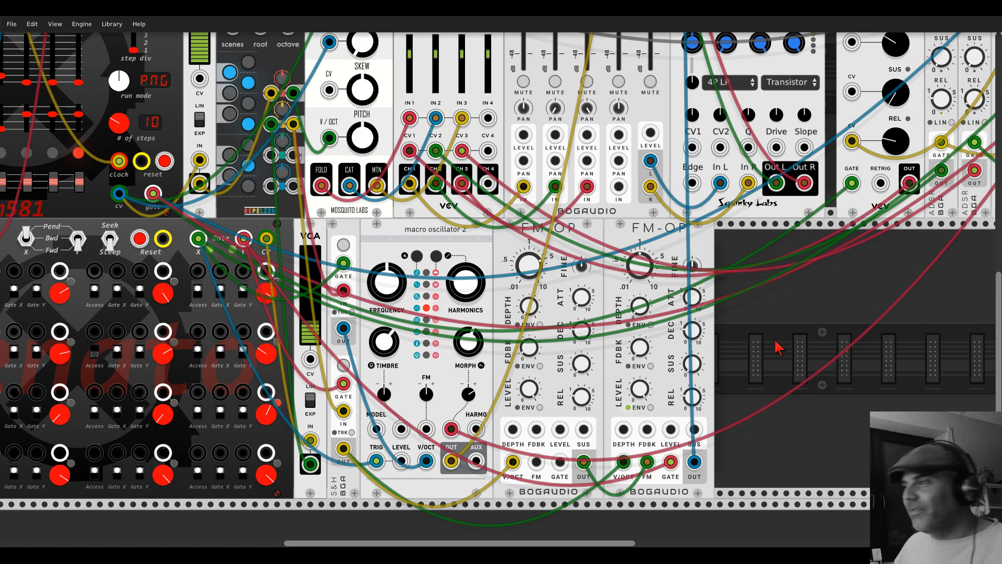
Step: Shift both FM-OPs along the row and duplicate the modulating one directly before them
{"action": "left_click_drag", "start_coordinate": [569, 258], "coordinate": [706, 243]}
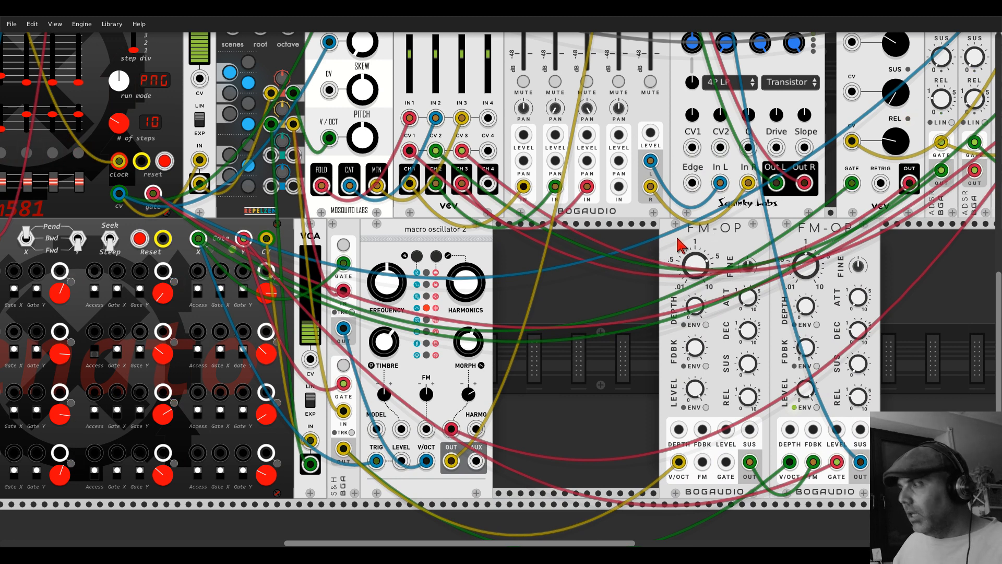
{"action": "key", "text": "ctrl+d"}
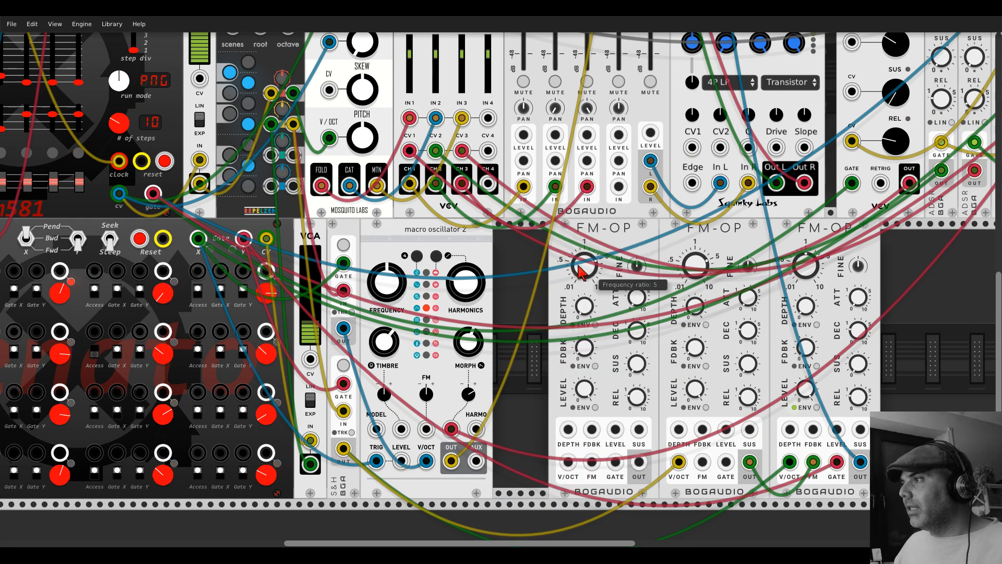
Step: Set the new FM-OP's frequency ratio to 0.5 and patch the second sample-and-hold's output into its V/OCT input
{"action": "right_click", "coordinate": [580, 270]}
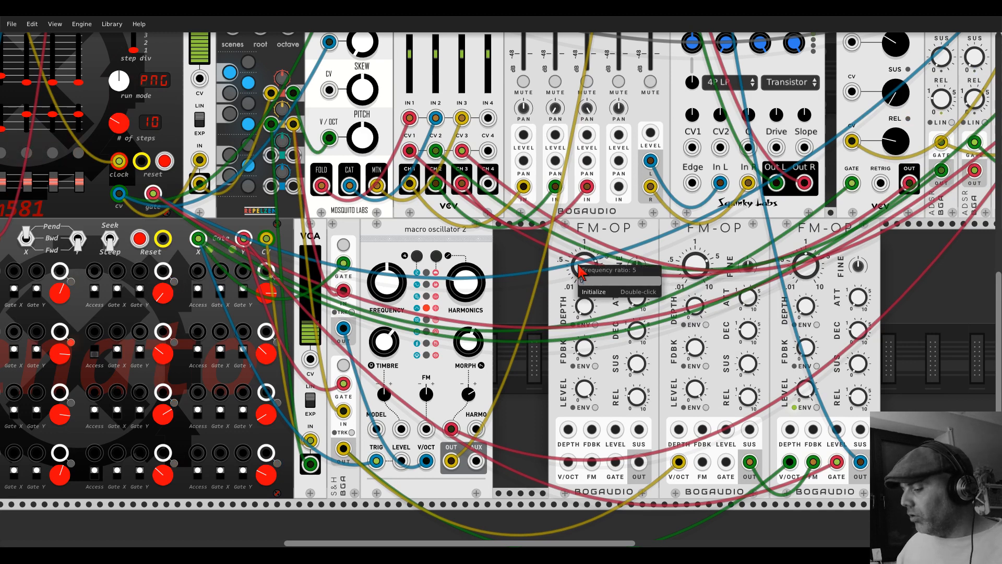
{"action": "type", "text": "0.5"}
{"action": "key", "text": "Return"}
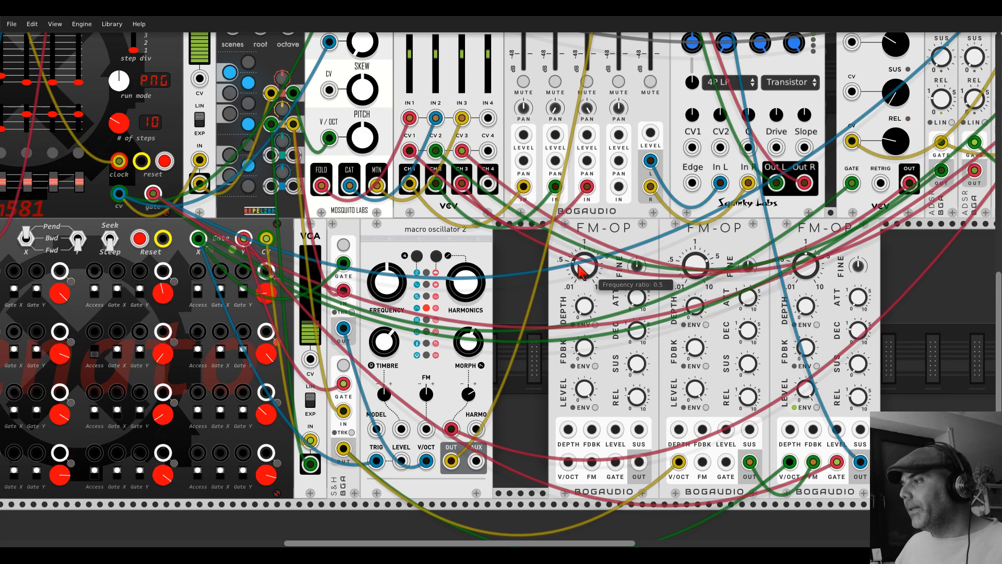
{"action": "left_click_drag", "start_coordinate": [569, 466], "coordinate": [344, 450]}
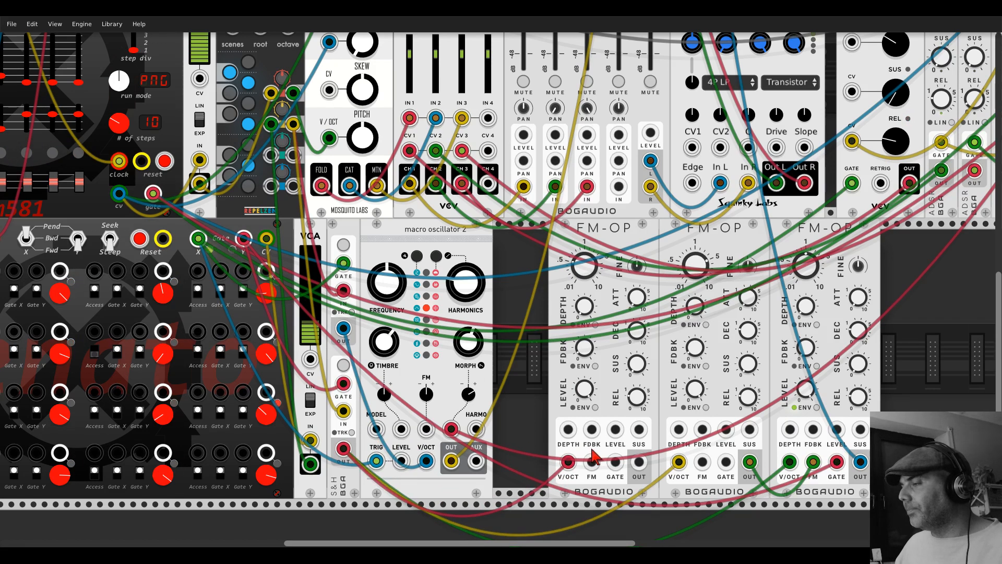
Step: Patch the new FM-OP's output into the middle FM-OP's FM input and set that operator's FM depth to about 5.4%
{"action": "left_click_drag", "start_coordinate": [640, 461], "coordinate": [703, 463]}
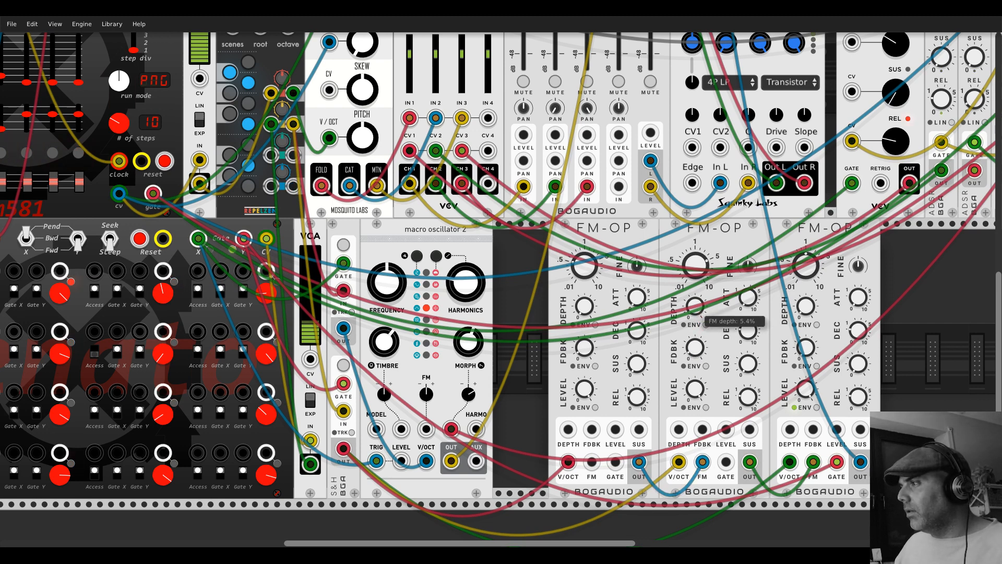
{"action": "left_click_drag", "start_coordinate": [695, 306], "coordinate": [697, 307]}
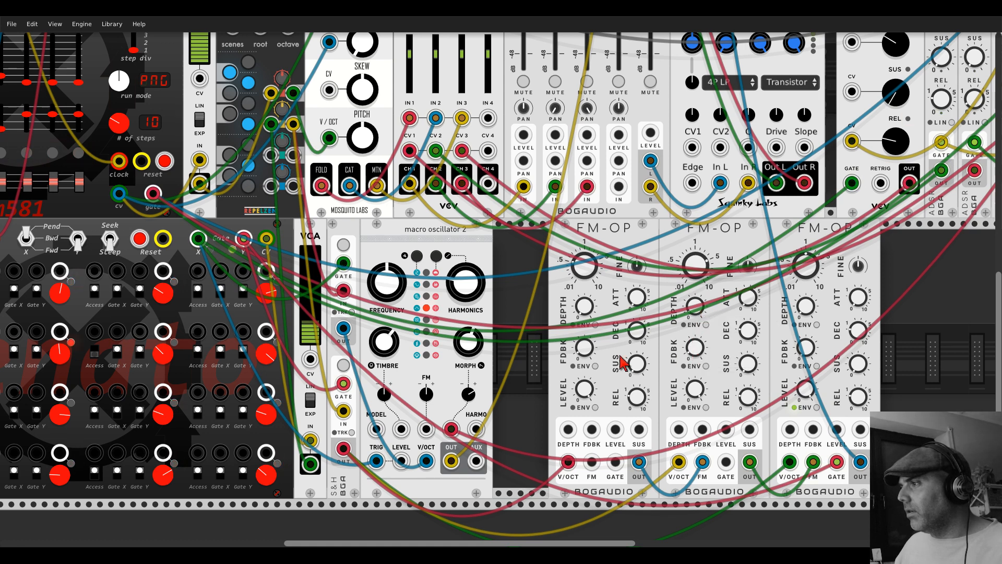
Step: Fine-tune the new FM-OP's feedback and level, and close the gap between macro oscillator 2 and the FM-OP group
{"action": "left_click_drag", "start_coordinate": [584, 347], "coordinate": [584, 344]}
{"action": "scroll", "coordinate": [530, 329], "scroll_direction": "down", "scroll_amount": 1}
{"action": "left_click_drag", "start_coordinate": [787, 256], "coordinate": [735, 254]}
{"action": "left_click_drag", "start_coordinate": [529, 380], "coordinate": [531, 384]}
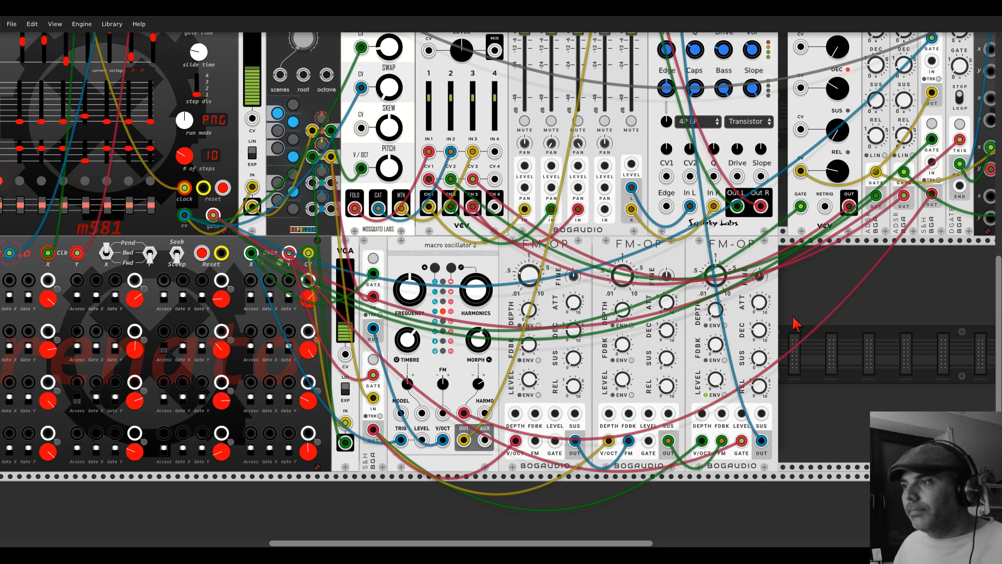
Step: Look over the running patch, from the FM-OP row up to the texture synthesizer and the mixer
{"action": "scroll", "coordinate": [794, 324], "scroll_direction": "down", "scroll_amount": 5}
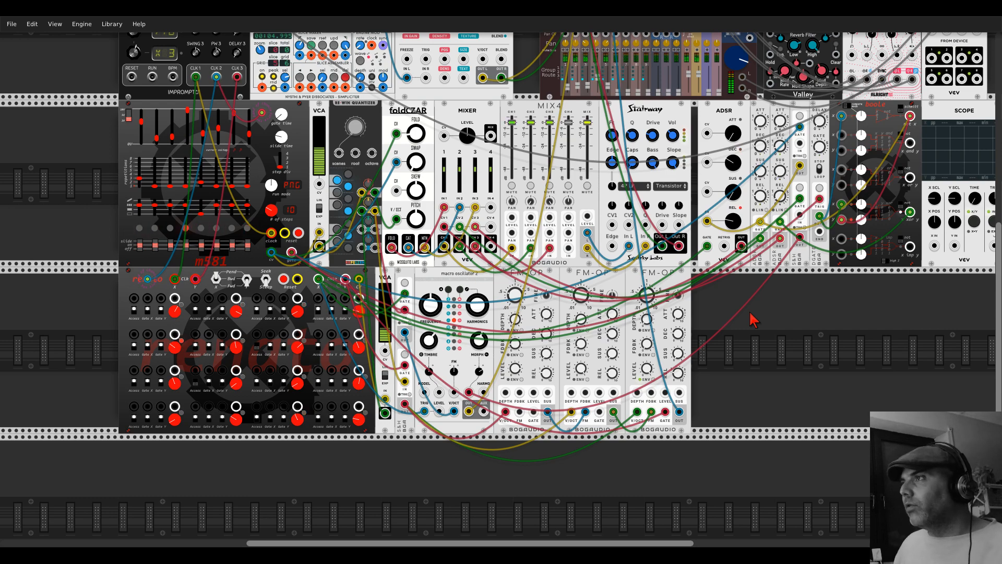
{"action": "scroll", "coordinate": [731, 323], "scroll_direction": "up", "scroll_amount": 5}
{"action": "scroll", "coordinate": [342, 146], "scroll_direction": "up", "scroll_amount": 3}
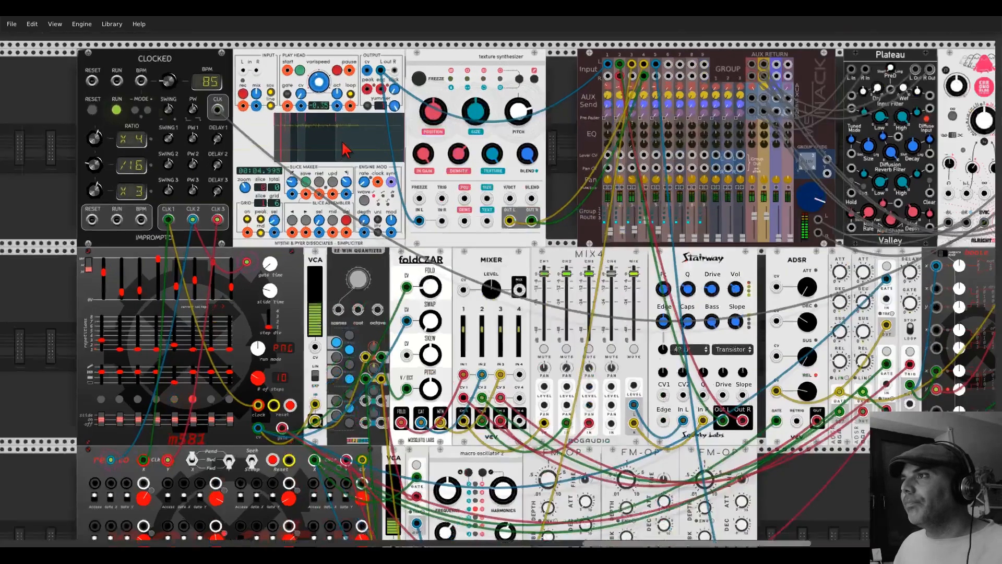
{"action": "scroll", "coordinate": [386, 168], "scroll_direction": "up", "scroll_amount": 2}
{"action": "scroll", "coordinate": [386, 169], "scroll_direction": "up", "scroll_amount": 1}
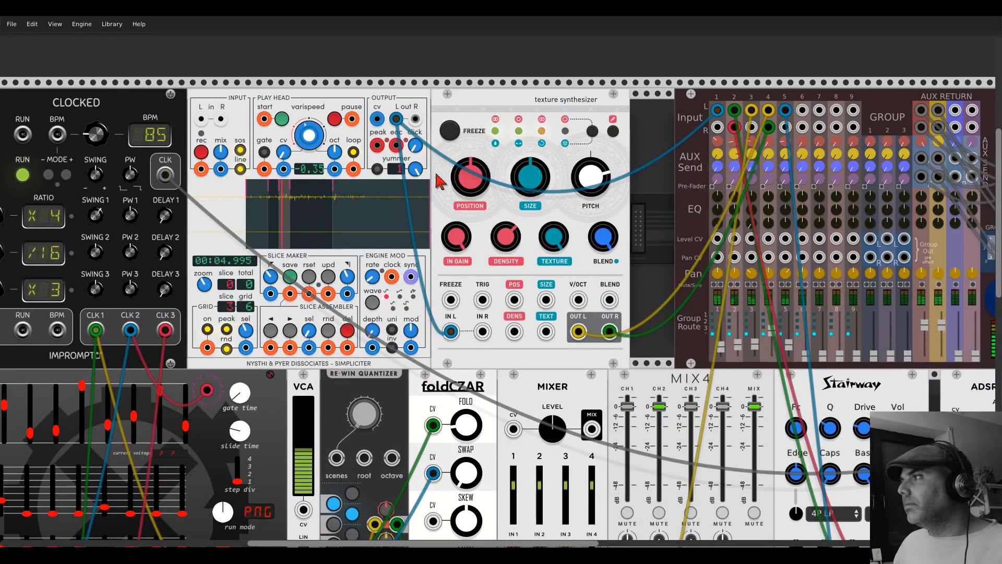
{"action": "scroll", "coordinate": [571, 162], "scroll_direction": "right", "scroll_amount": 3}
{"action": "scroll", "coordinate": [573, 169], "scroll_direction": "down", "scroll_amount": 1}
{"action": "scroll", "coordinate": [572, 168], "scroll_direction": "right", "scroll_amount": 2}
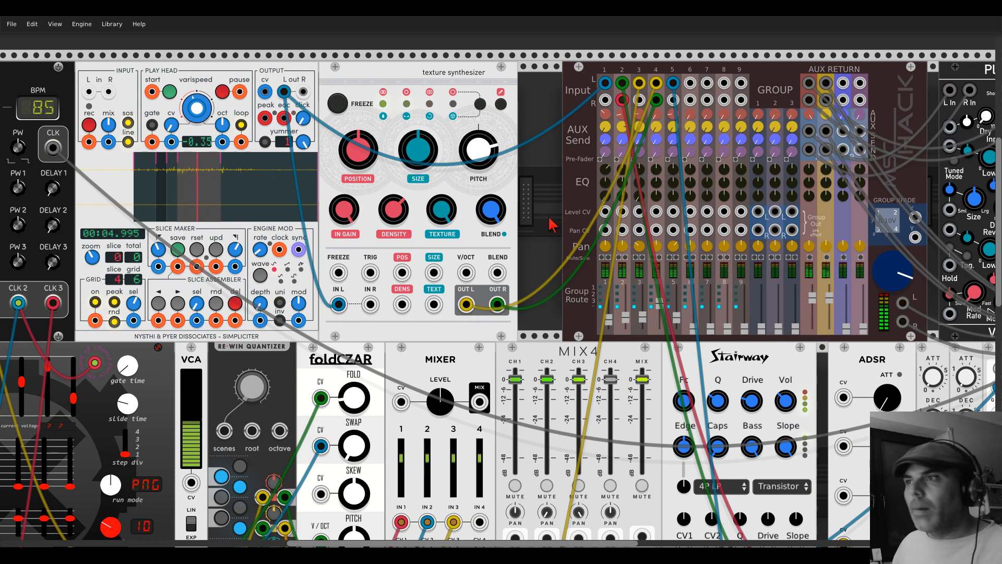
{"action": "scroll", "coordinate": [552, 226], "scroll_direction": "down", "scroll_amount": 3}
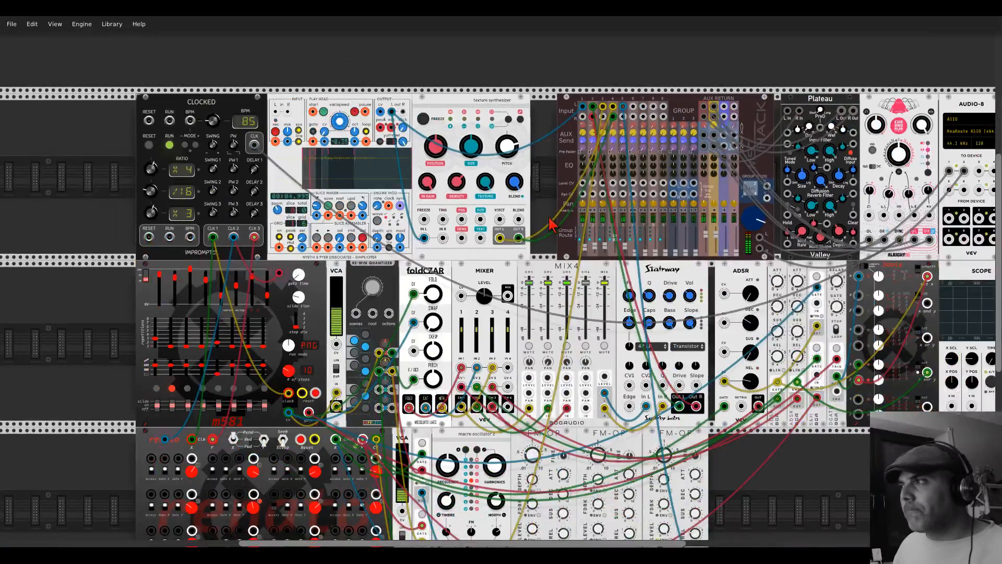
Step: Sweep the Stairway filter's cutoff frequency upward, then bring it down to about -1.74
{"action": "scroll", "coordinate": [552, 225], "scroll_direction": "up", "scroll_amount": 2}
{"action": "scroll", "coordinate": [645, 360], "scroll_direction": "up", "scroll_amount": 3}
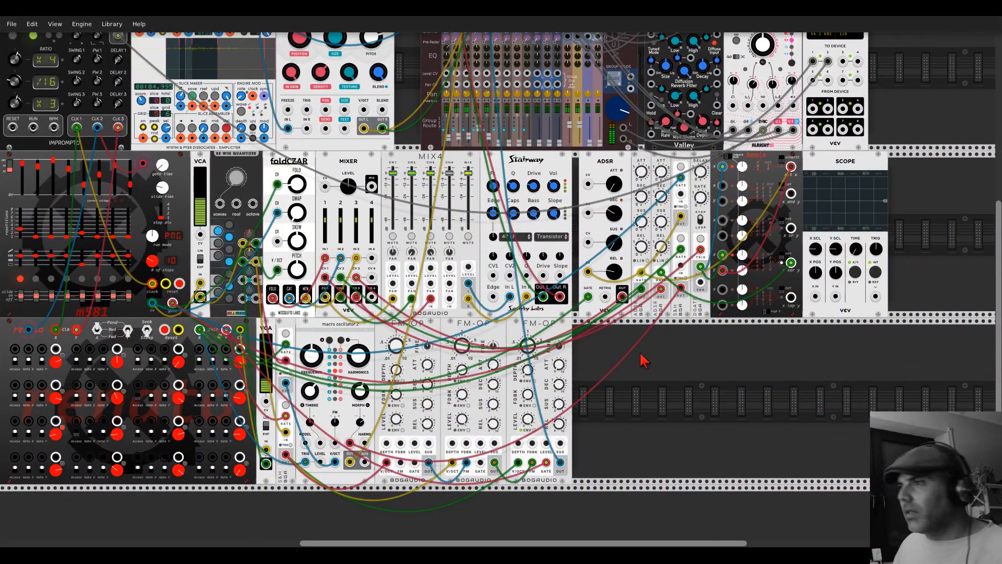
{"action": "left_click_drag", "start_coordinate": [492, 185], "coordinate": [493, 184]}
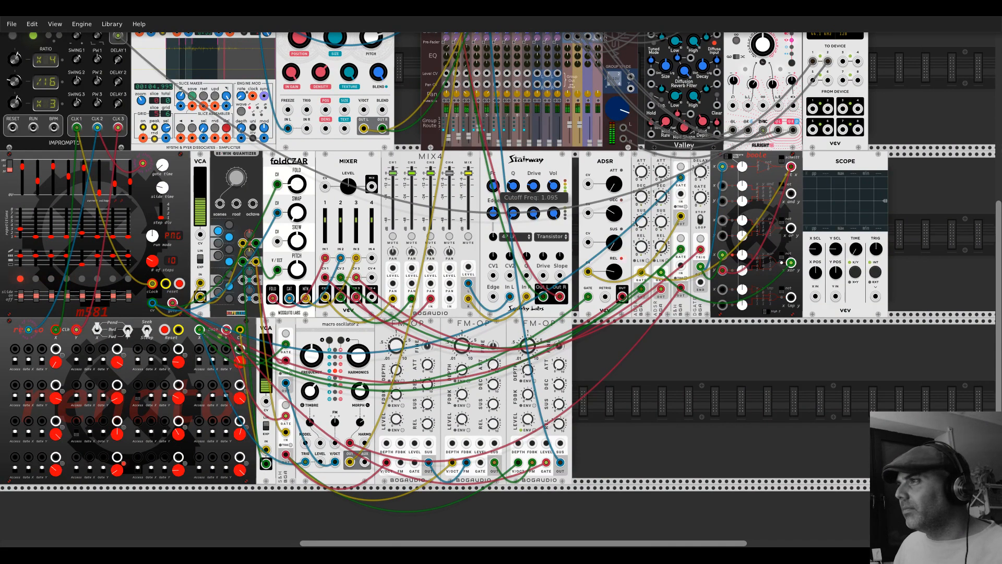
{"action": "left_click_drag", "start_coordinate": [493, 184], "coordinate": [492, 189]}
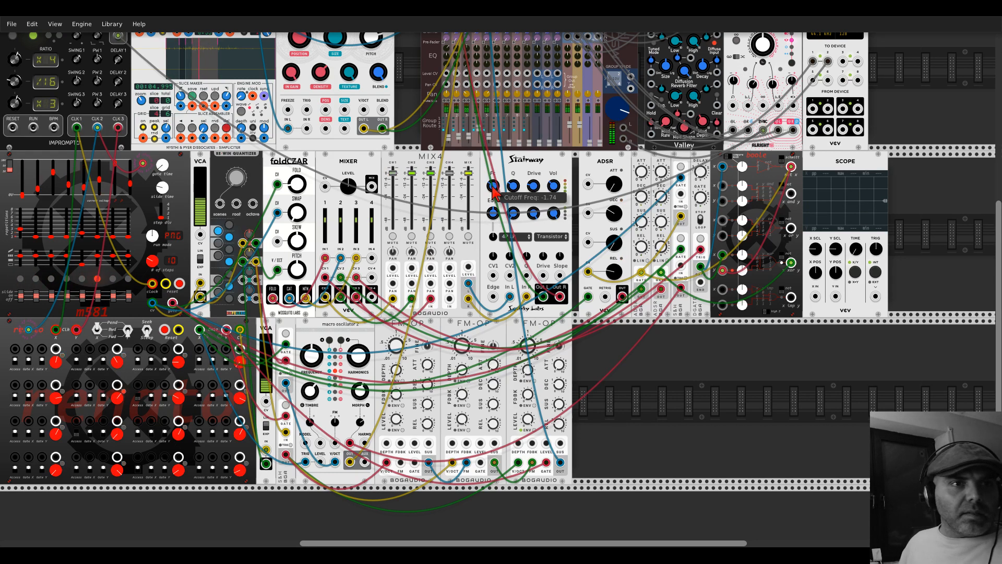
{"action": "left_click_drag", "start_coordinate": [244, 519], "coordinate": [556, 404]}
{"action": "scroll", "coordinate": [473, 356], "scroll_direction": "up", "scroll_amount": 3}
{"action": "left_click_drag", "start_coordinate": [496, 392], "coordinate": [437, 414]}
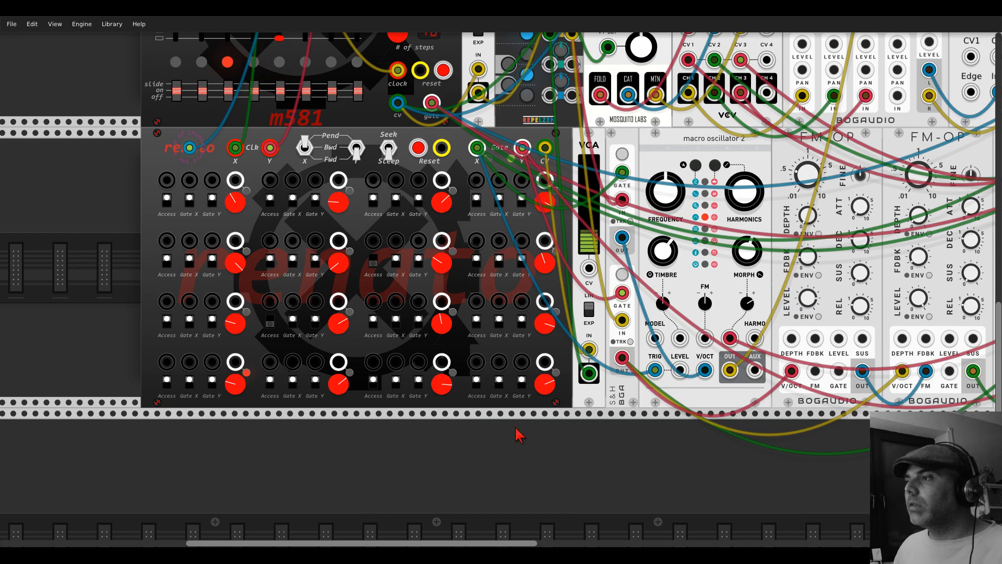
Step: Search the module library for "scope" and place the VCV Scope directly below Renato
{"action": "scroll", "coordinate": [519, 431], "scroll_direction": "down", "scroll_amount": 6}
{"action": "right_click", "coordinate": [452, 324]}
{"action": "type", "text": "fmscope"}
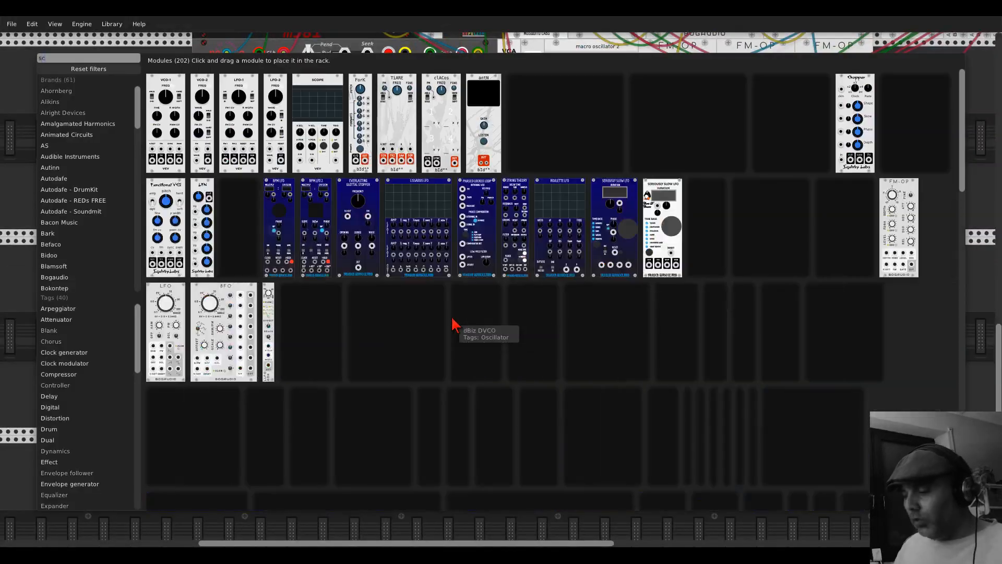
{"action": "left_click", "coordinate": [168, 90]}
{"action": "left_click_drag", "start_coordinate": [313, 205], "coordinate": [382, 334]}
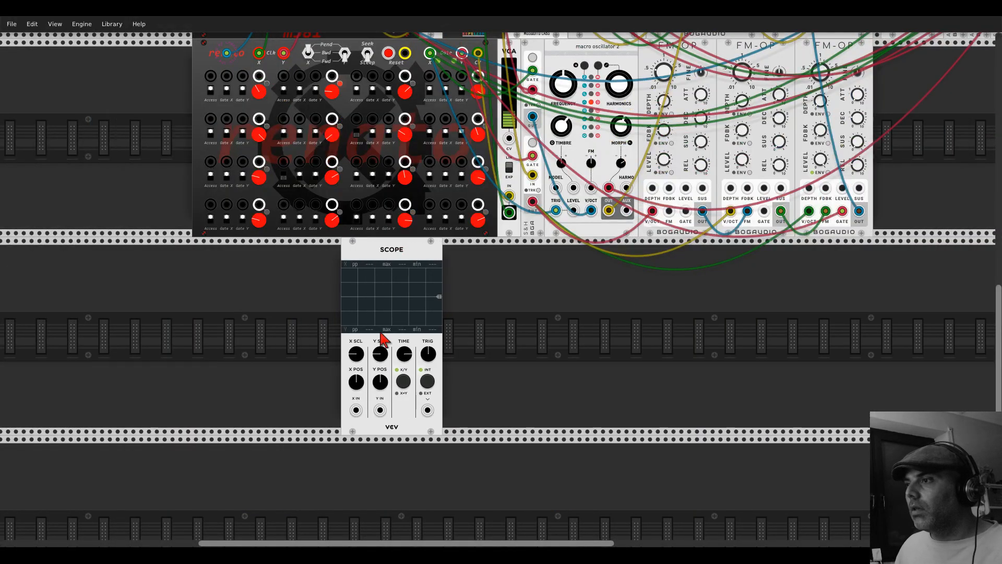
Step: Patch the jack of Renato's second-row, second-column step into the Scope's X input and lengthen the time base to examine its gates
{"action": "left_click_drag", "start_coordinate": [356, 410], "coordinate": [332, 119]}
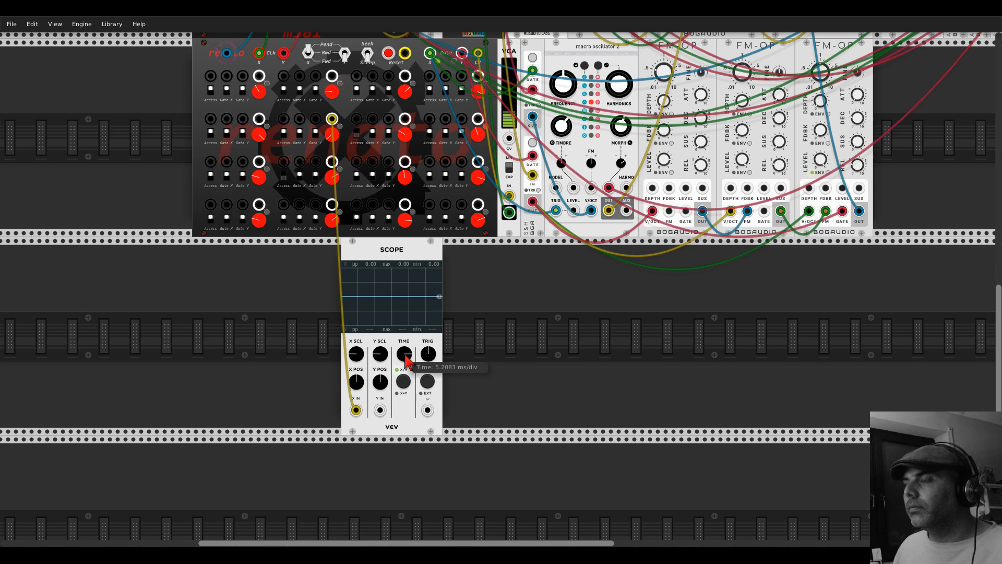
{"action": "mouse_move", "coordinate": [405, 359]}
{"action": "left_mouse_down"}
{"action": "mouse_move", "coordinate": [406, 372]}
{"action": "mouse_move", "coordinate": [406, 345]}
{"action": "left_mouse_up"}
{"action": "scroll", "coordinate": [376, 360], "scroll_direction": "up", "scroll_amount": 2}
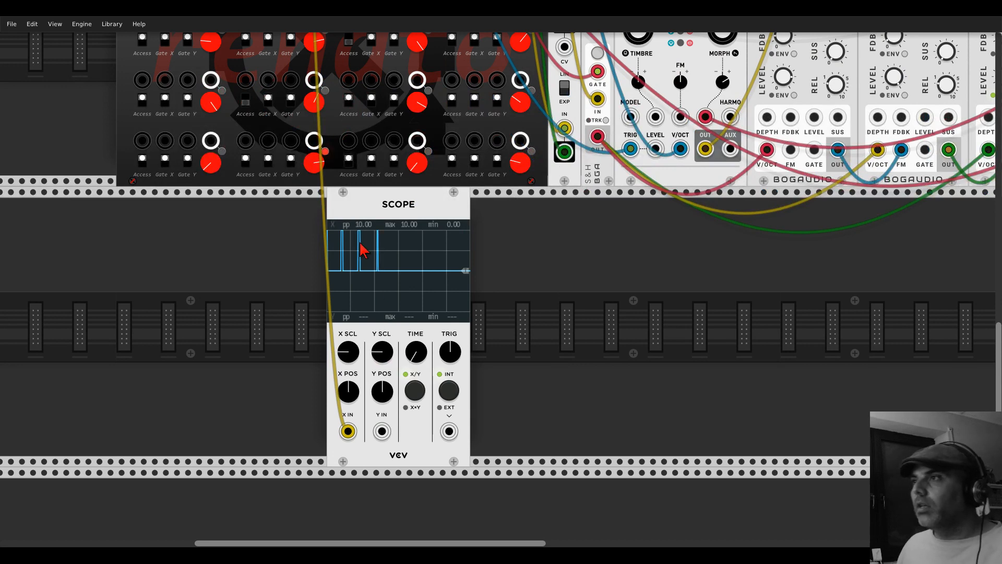
{"action": "scroll", "coordinate": [363, 251], "scroll_direction": "down", "scroll_amount": 1}
{"action": "scroll", "coordinate": [293, 328], "scroll_direction": "up", "scroll_amount": 2}
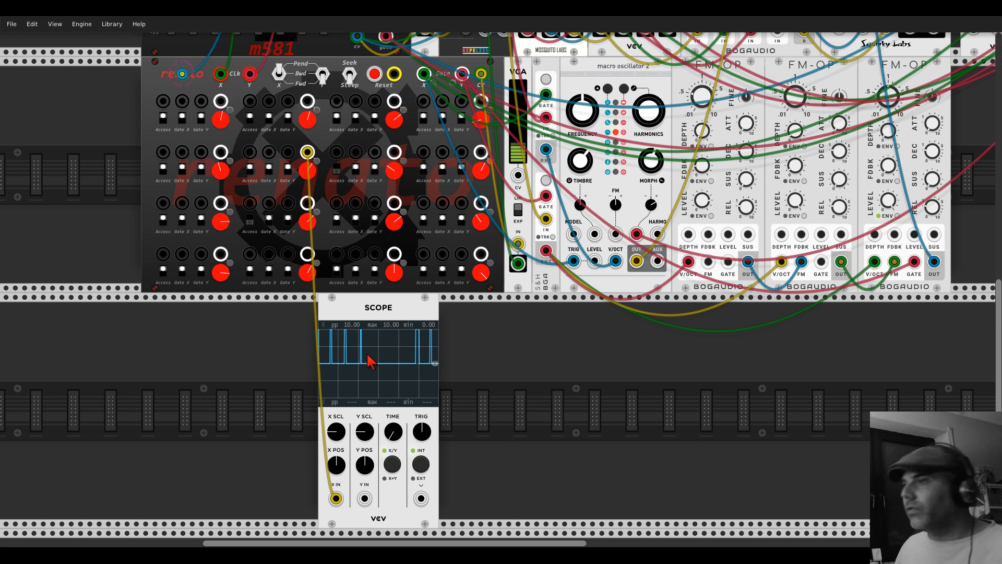
Step: Unplug the test cable from Renato's second-row step and delete the Scope below it
{"action": "right_click", "coordinate": [308, 155]}
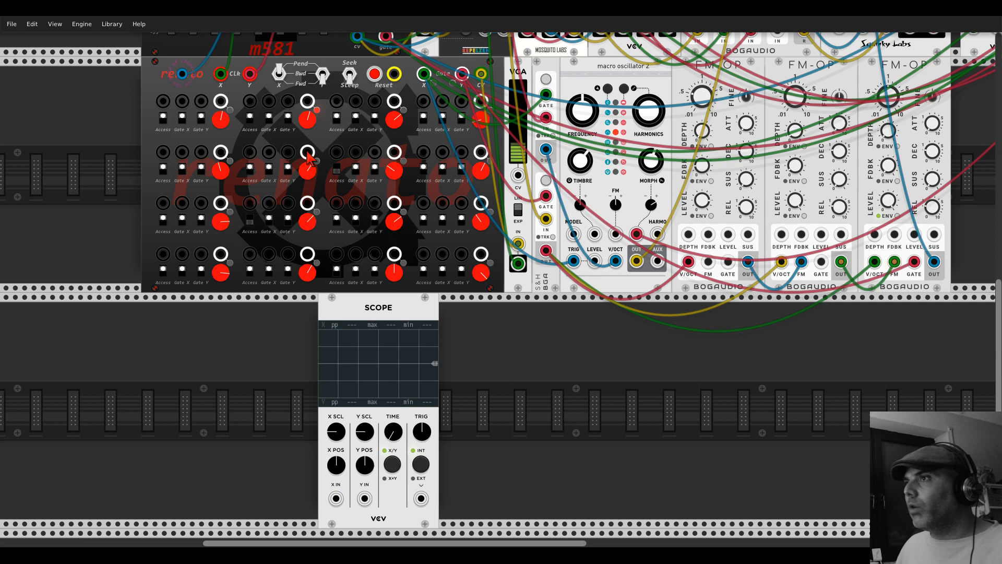
{"action": "right_click", "coordinate": [359, 308]}
{"action": "left_click", "coordinate": [383, 400]}
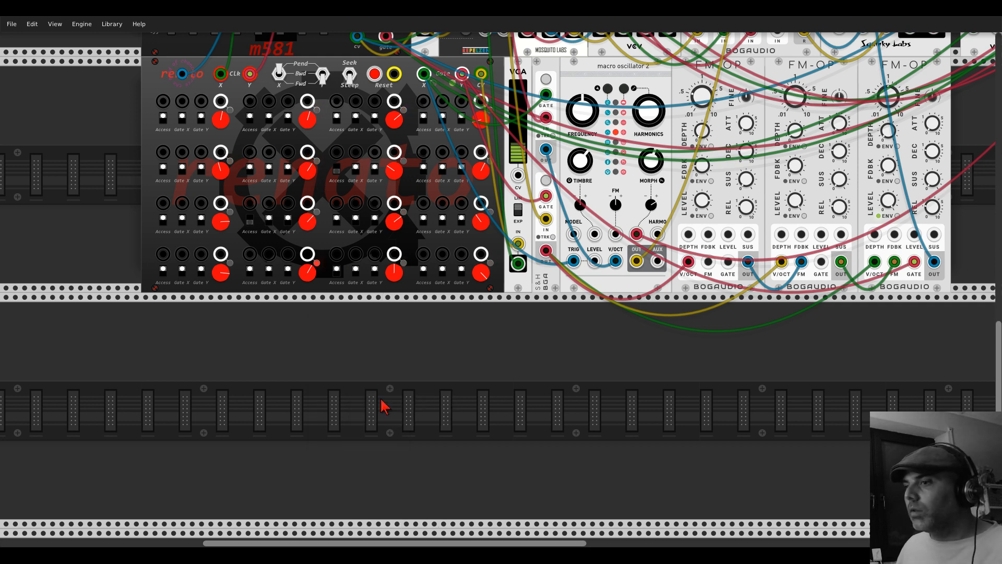
Step: Search the module library for "xor" and leave it without adding a module
{"action": "right_click", "coordinate": [385, 407]}
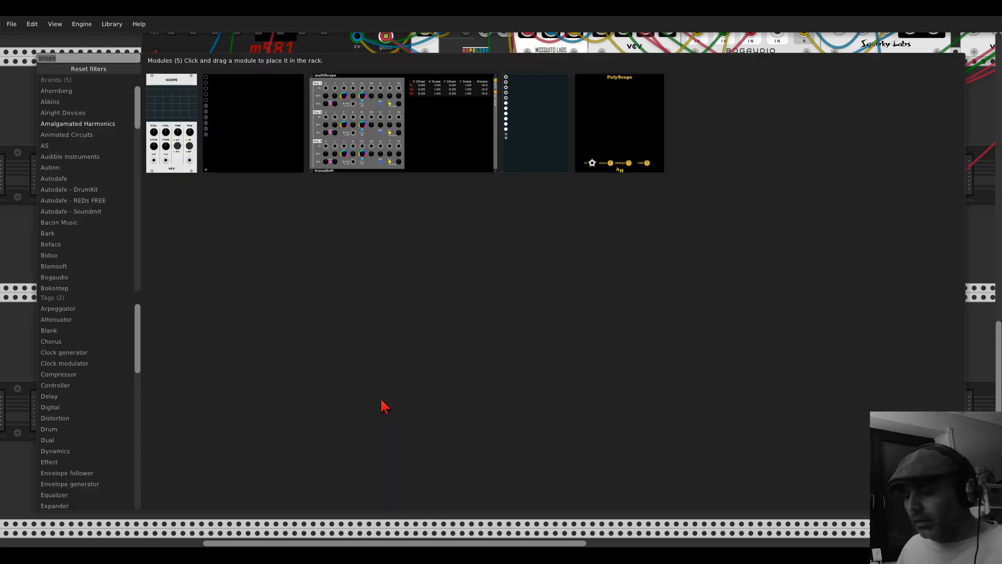
{"action": "type", "text": "xor"}
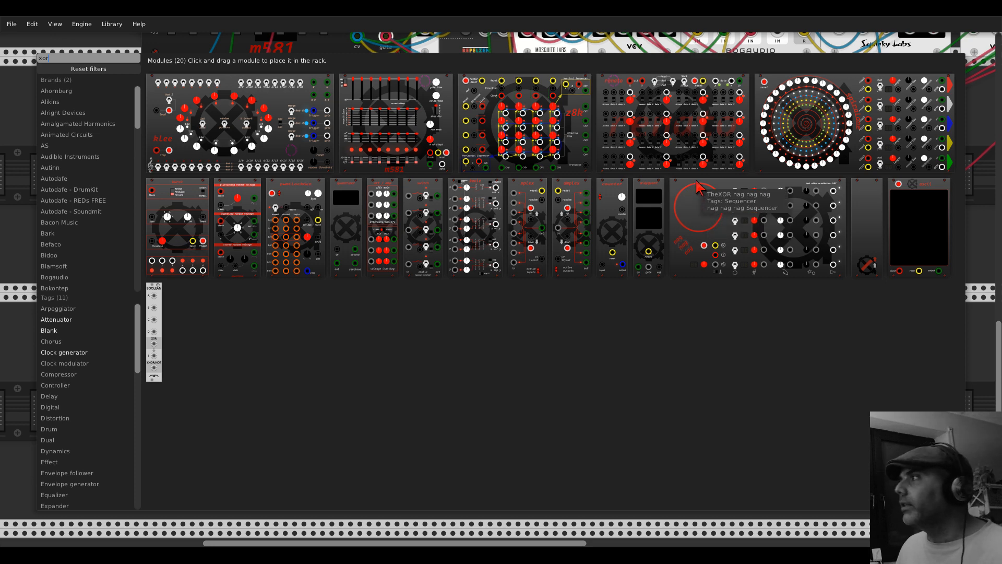
{"action": "left_click", "coordinate": [970, 90]}
Step: Patch Renato's third-row, first-column and second-row, second-column step jacks into the x and y inputs of Boole's OR gate
{"action": "left_click_drag", "start_coordinate": [657, 331], "coordinate": [87, 495]}
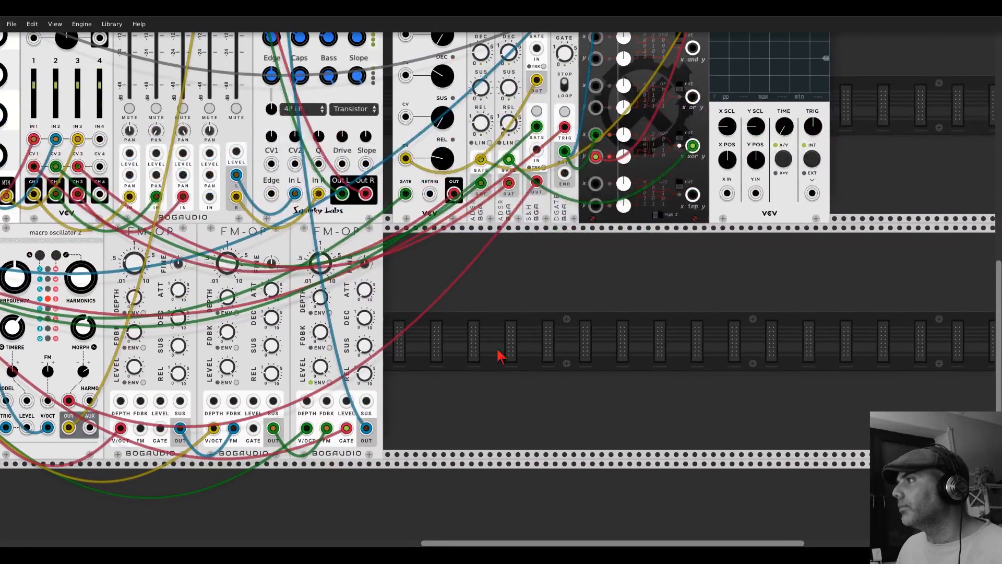
{"action": "left_click_drag", "start_coordinate": [483, 359], "coordinate": [808, 233]}
{"action": "scroll", "coordinate": [808, 232], "scroll_direction": "down", "scroll_amount": 2}
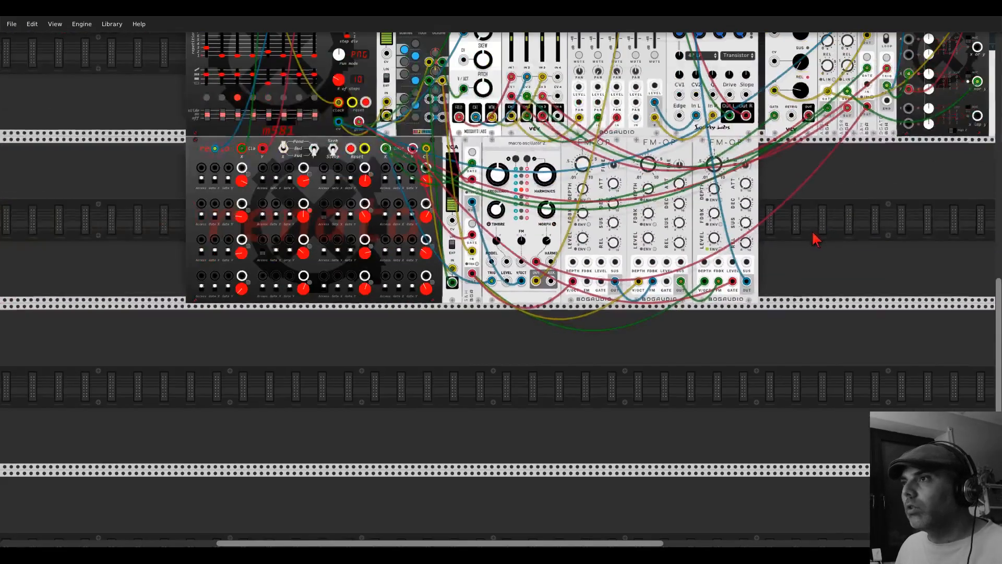
{"action": "left_click_drag", "start_coordinate": [244, 242], "coordinate": [823, 99]}
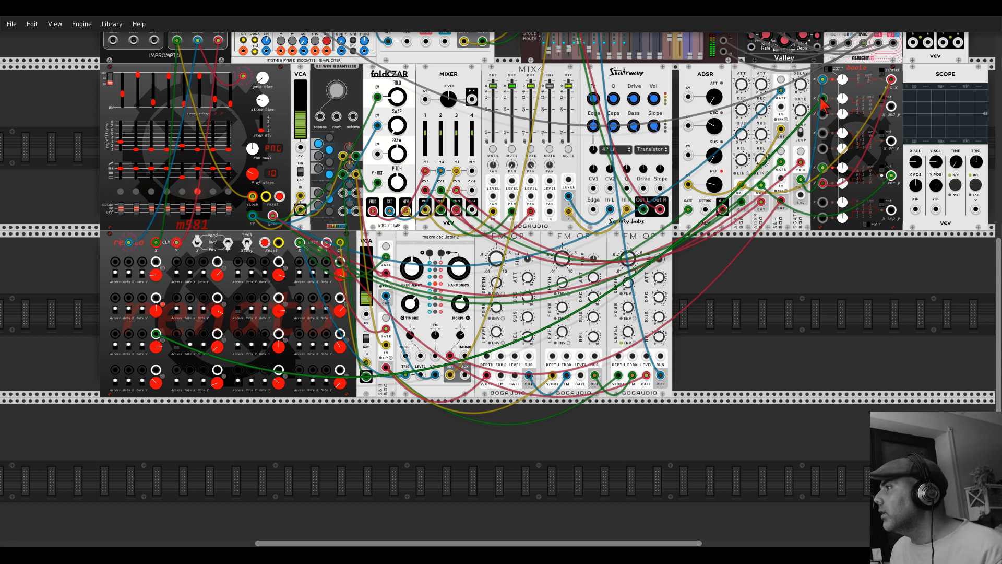
{"action": "left_click_drag", "start_coordinate": [823, 101], "coordinate": [817, 256]}
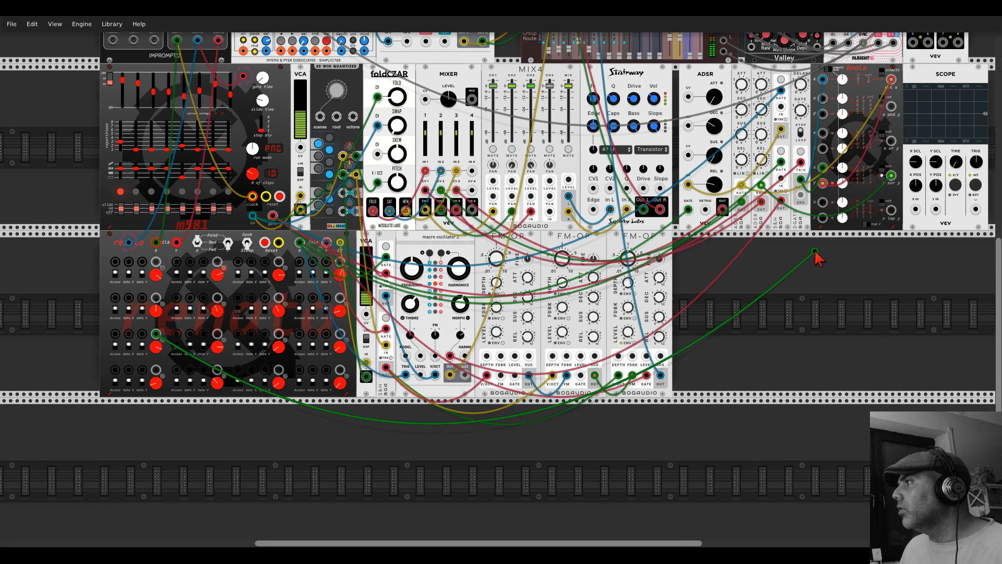
{"action": "left_click_drag", "start_coordinate": [815, 252], "coordinate": [822, 133]}
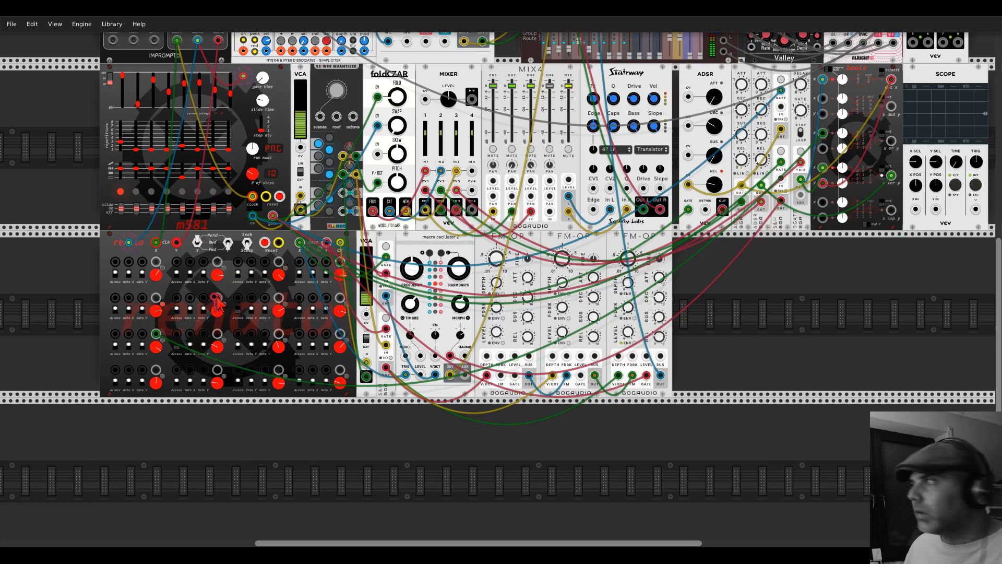
{"action": "left_click_drag", "start_coordinate": [218, 299], "coordinate": [822, 149]}
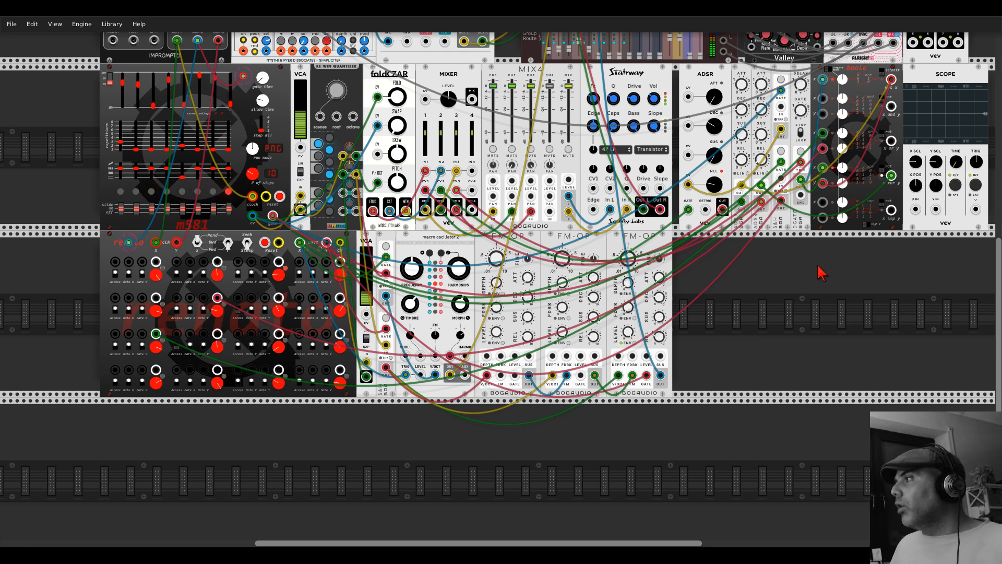
Step: Invert Boole's "x or y" output and patch it into the neighbouring Scope's X input to check the signal
{"action": "scroll", "coordinate": [822, 273], "scroll_direction": "up", "scroll_amount": 6}
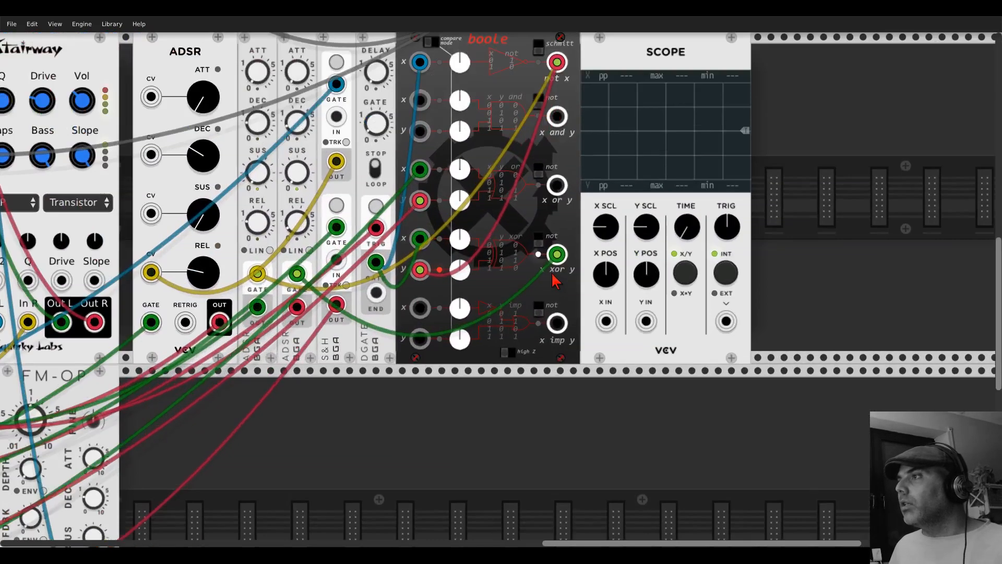
{"action": "left_click", "coordinate": [539, 173]}
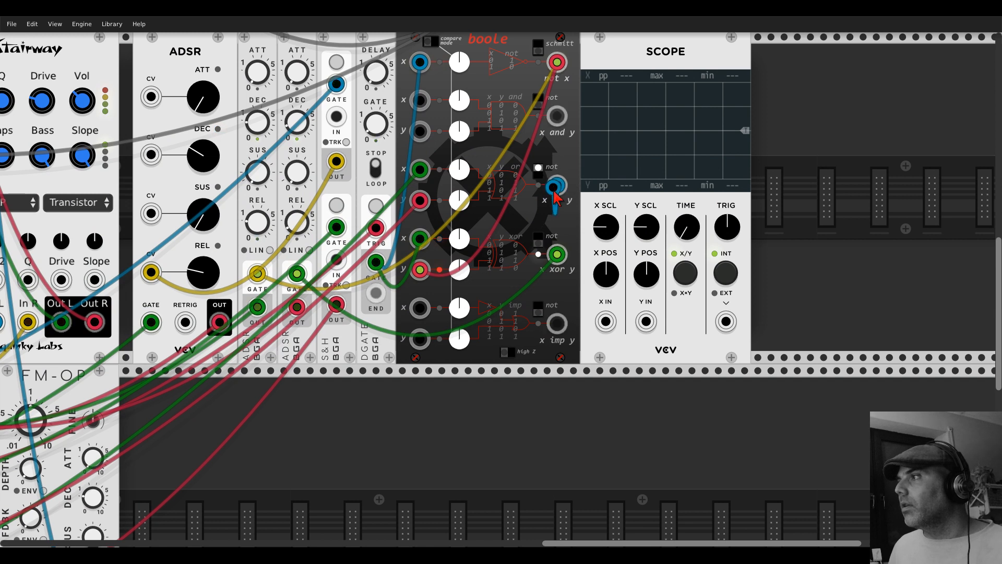
{"action": "left_click_drag", "start_coordinate": [558, 184], "coordinate": [604, 322]}
{"action": "mouse_move", "coordinate": [687, 238]}
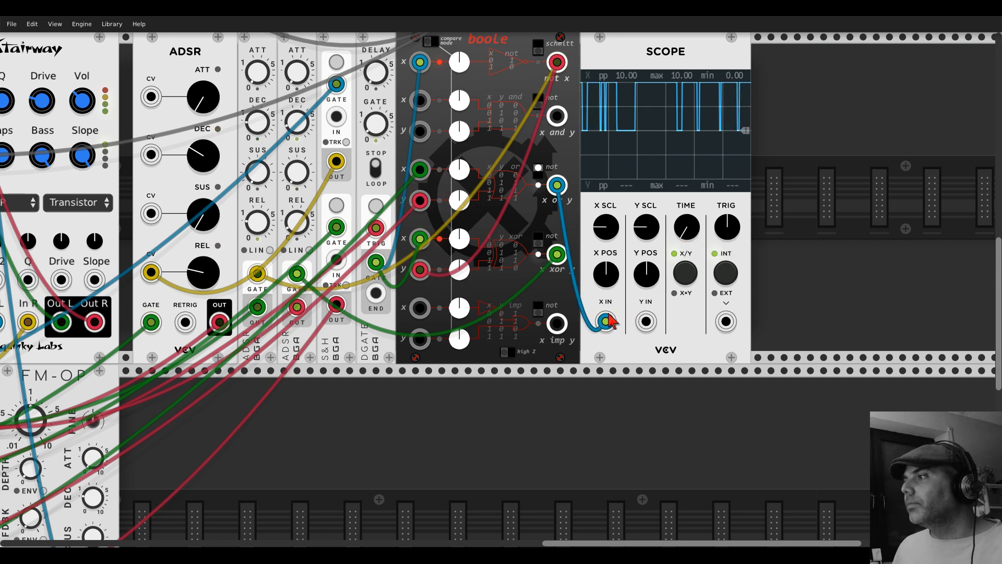
Step: Disconnect Boole's OR output from the Scope and delete the Scope beside Boole
{"action": "left_click_drag", "start_coordinate": [606, 322], "coordinate": [610, 304]}
{"action": "right_click", "coordinate": [625, 61]}
{"action": "left_click", "coordinate": [641, 155]}
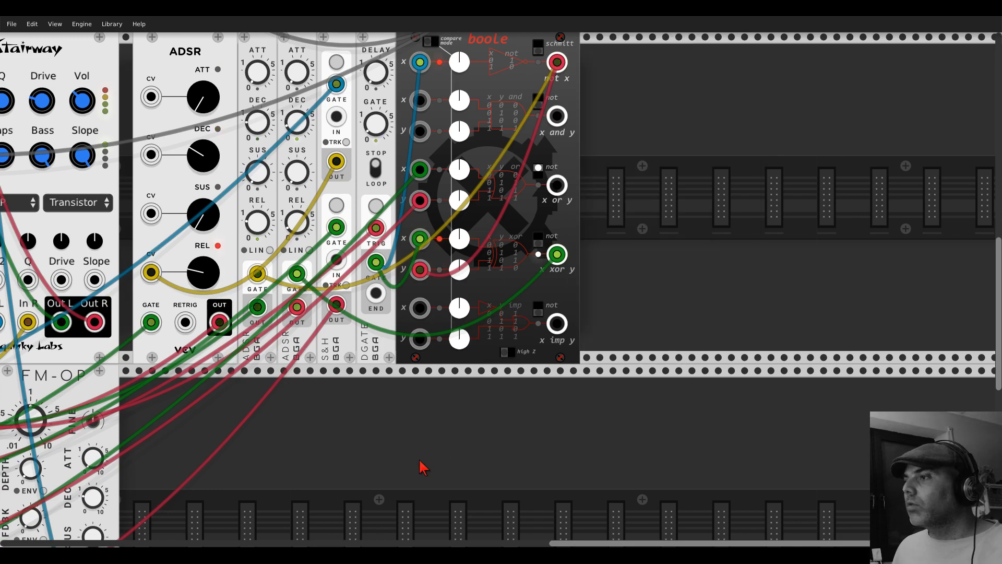
Step: Add TheXOR's klee sequencer from the module library to the right of the FM-OP group
{"action": "left_click_drag", "start_coordinate": [419, 460], "coordinate": [766, 287]}
{"action": "scroll", "coordinate": [770, 294], "scroll_direction": "down", "scroll_amount": 5}
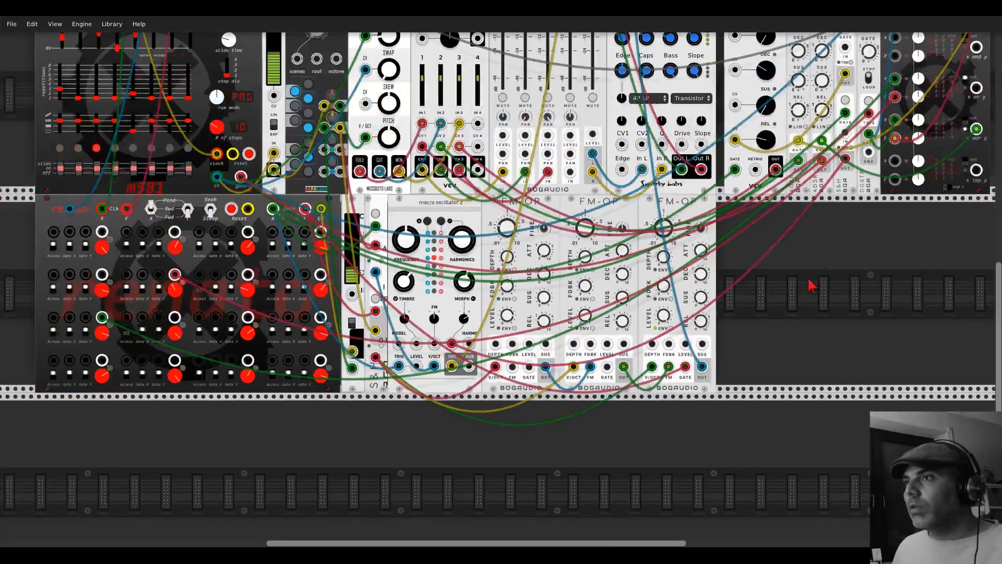
{"action": "scroll", "coordinate": [763, 288], "scroll_direction": "down", "scroll_amount": 2}
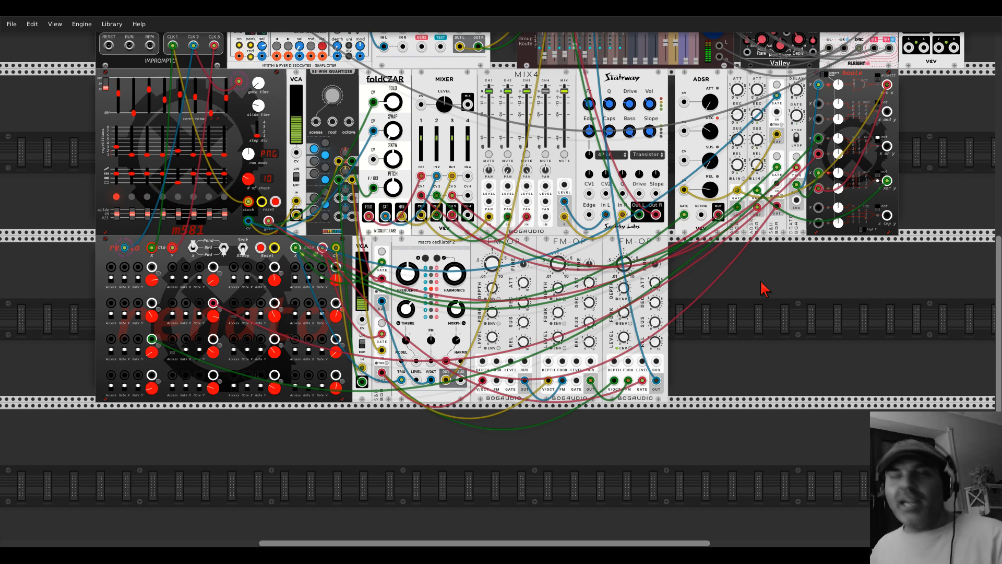
{"action": "scroll", "coordinate": [764, 289], "scroll_direction": "up", "scroll_amount": 5}
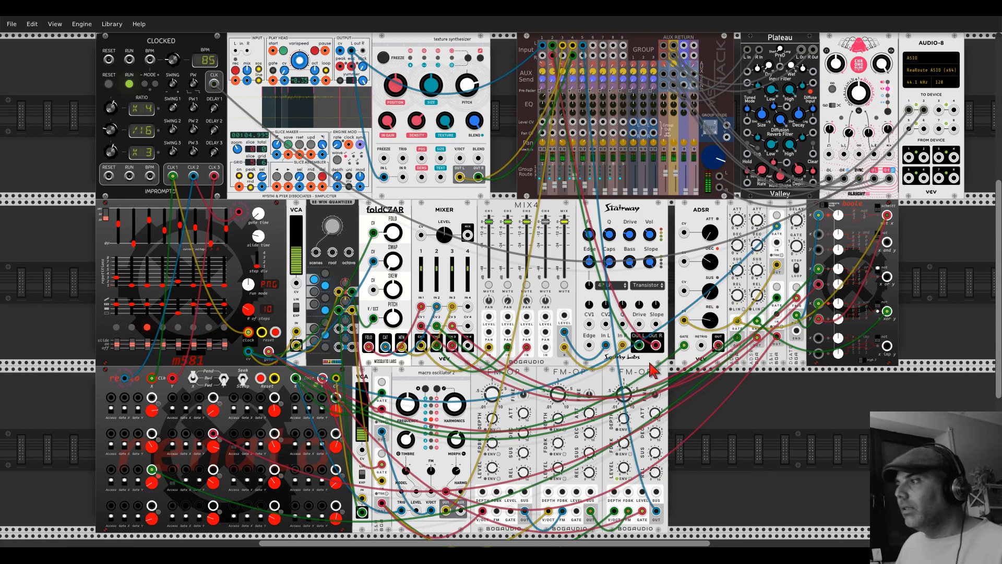
{"action": "scroll", "coordinate": [730, 402], "scroll_direction": "down", "scroll_amount": 3}
{"action": "left_click_drag", "start_coordinate": [728, 351], "coordinate": [610, 337]}
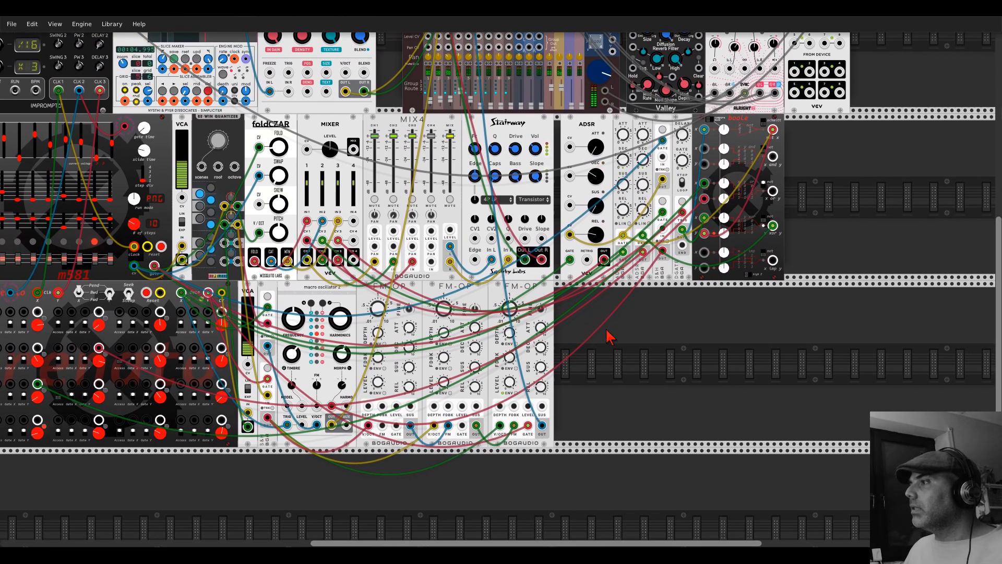
{"action": "right_click", "coordinate": [621, 349]}
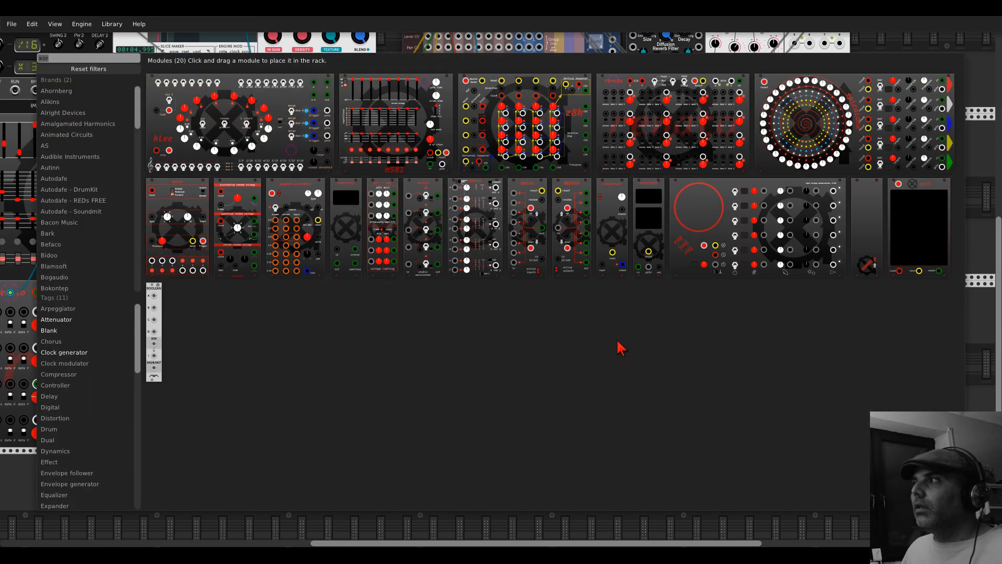
{"action": "left_click", "coordinate": [154, 332]}
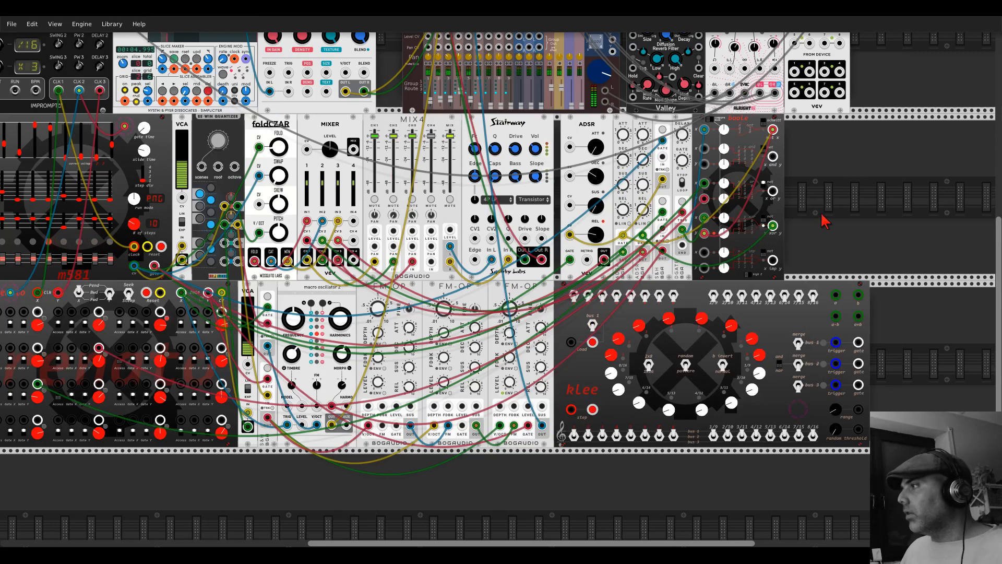
Step: Search the module library for "vco" and place the Squinky Labs Saws oscillator right after klee
{"action": "left_click_drag", "start_coordinate": [878, 279], "coordinate": [640, 212]}
{"action": "right_click", "coordinate": [746, 286]}
{"action": "type", "text": "vco"}
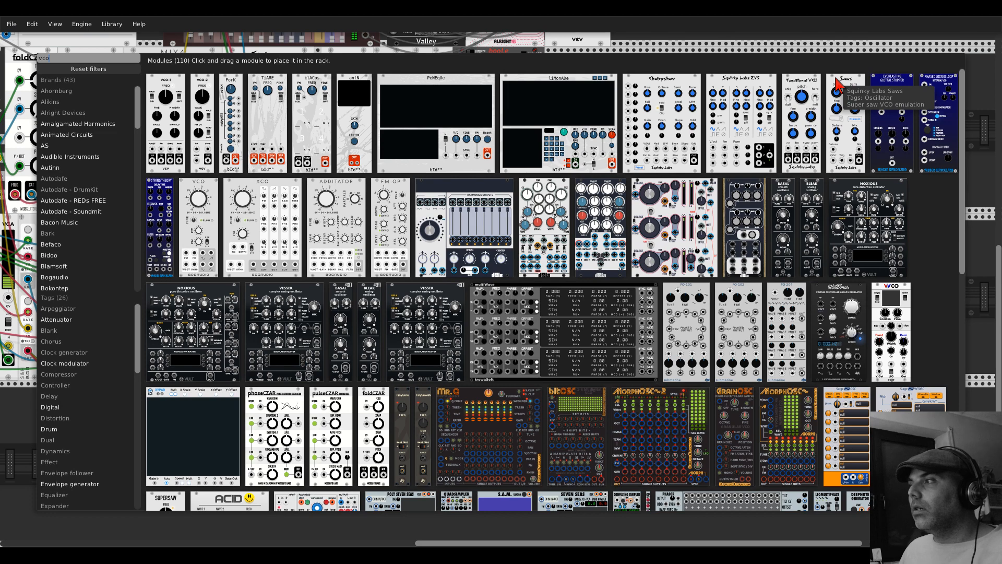
{"action": "left_click_drag", "start_coordinate": [837, 84], "coordinate": [665, 252]}
Step: Search the module library for "linde" and place the Lindenberg Research Alma ladder filter right after Saws
{"action": "right_click", "coordinate": [772, 264]}
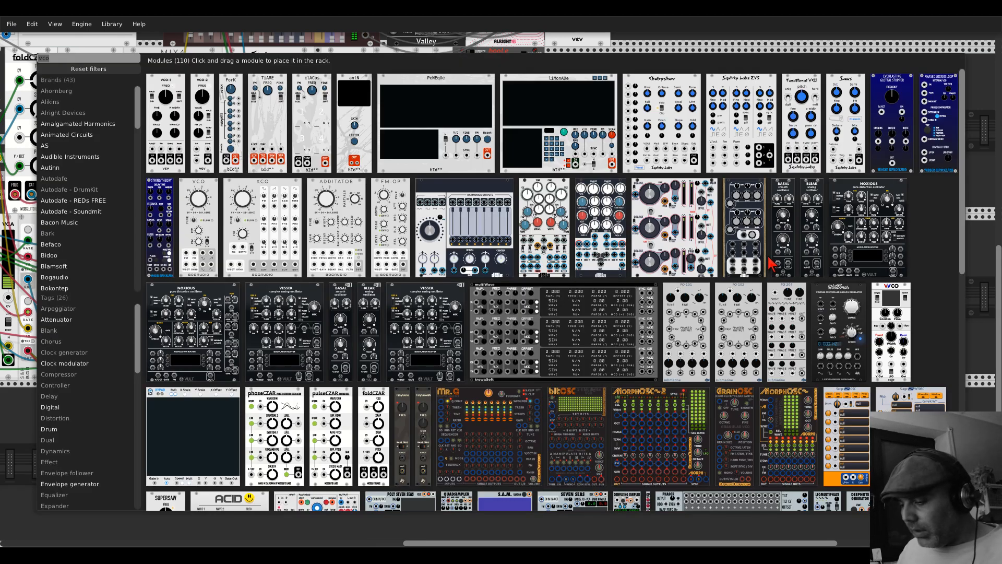
{"action": "type", "text": "linde"}
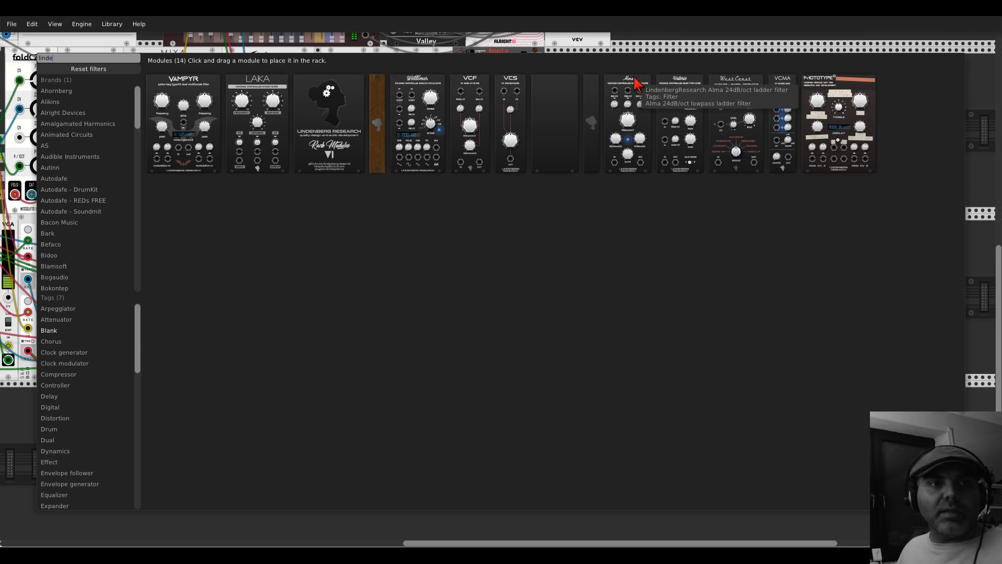
{"action": "left_click_drag", "start_coordinate": [634, 78], "coordinate": [717, 244]}
Step: Patch klee's a+b output into the quantizer and the quantized pitch into the Saws V/Oct input
{"action": "scroll", "coordinate": [647, 383], "scroll_direction": "up", "scroll_amount": 4}
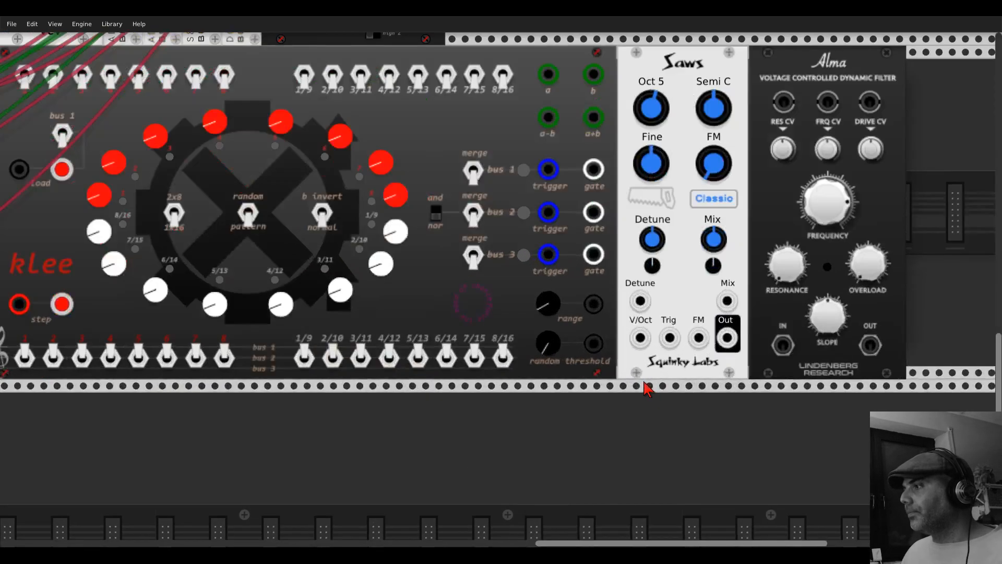
{"action": "scroll", "coordinate": [648, 389], "scroll_direction": "down", "scroll_amount": 4}
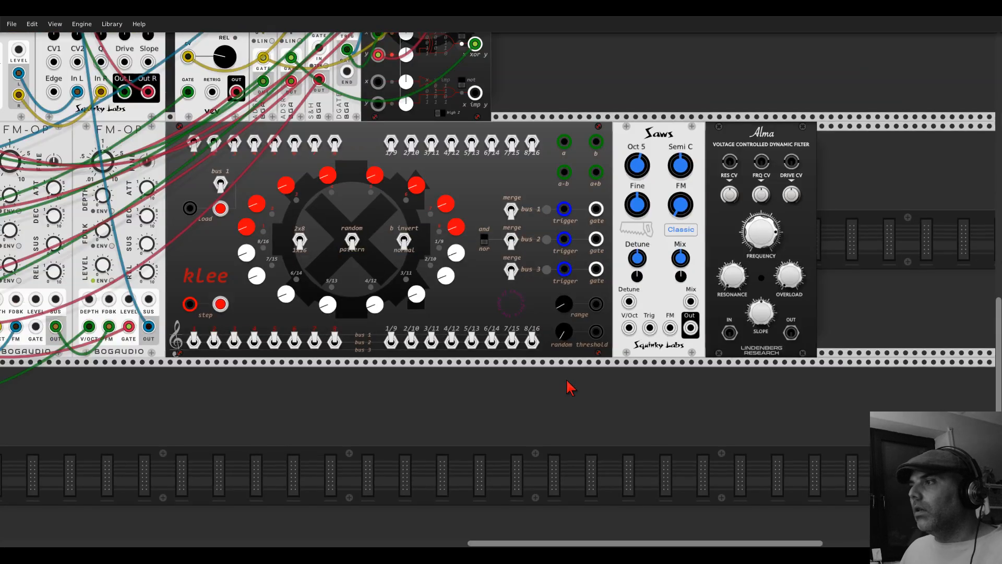
{"action": "scroll", "coordinate": [496, 362], "scroll_direction": "down", "scroll_amount": 2}
{"action": "scroll", "coordinate": [656, 342], "scroll_direction": "up", "scroll_amount": 1}
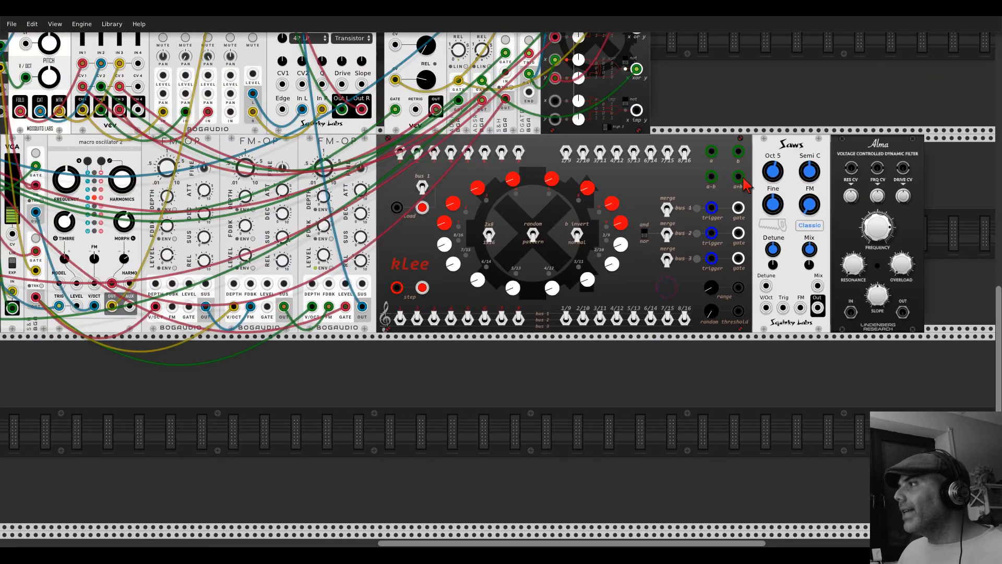
{"action": "mouse_move", "coordinate": [737, 178]}
{"action": "left_mouse_down"}
{"action": "mouse_move", "coordinate": [713, 198]}
{"action": "mouse_move", "coordinate": [726, 182]}
{"action": "mouse_move", "coordinate": [743, 182]}
{"action": "left_mouse_up"}
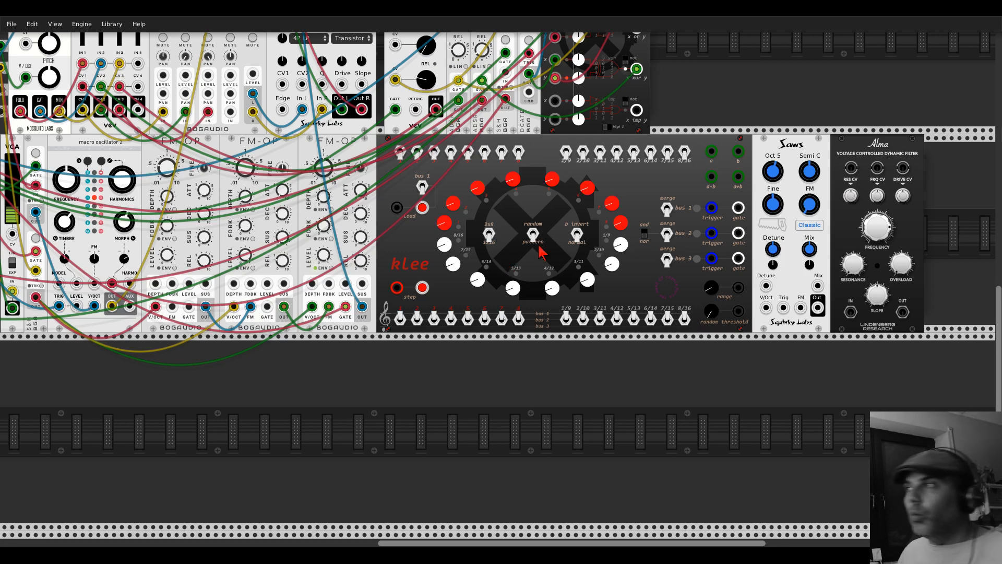
{"action": "left_click_drag", "start_coordinate": [738, 177], "coordinate": [711, 192]}
{"action": "left_click_drag", "start_coordinate": [0, 170], "coordinate": [877, 386]}
{"action": "left_click_drag", "start_coordinate": [877, 387], "coordinate": [905, 361]}
{"action": "left_click_drag", "start_coordinate": [861, 161], "coordinate": [658, 119]}
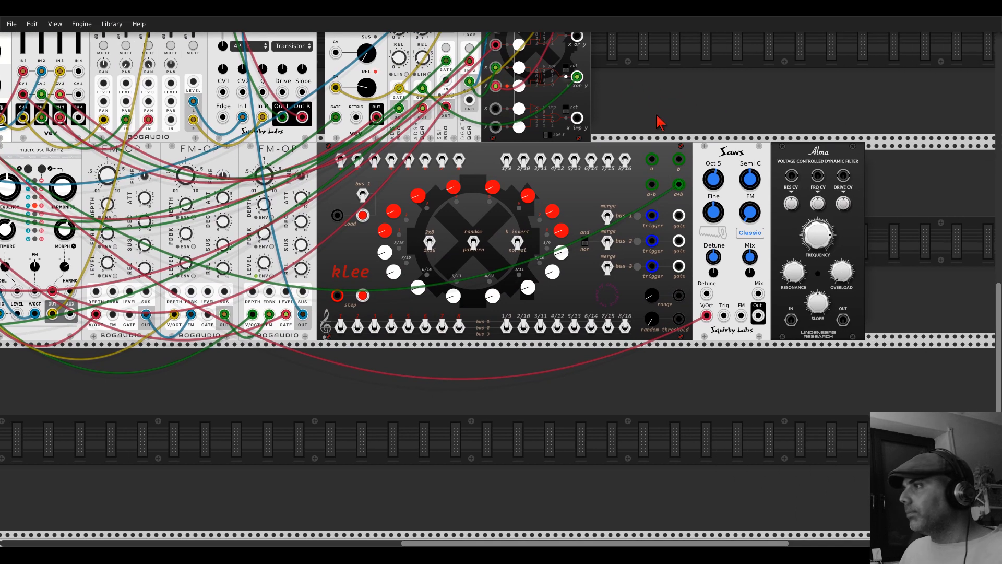
{"action": "scroll", "coordinate": [591, 217], "scroll_direction": "up", "scroll_amount": 2}
{"action": "left_click_drag", "start_coordinate": [422, 132], "coordinate": [513, 129]}
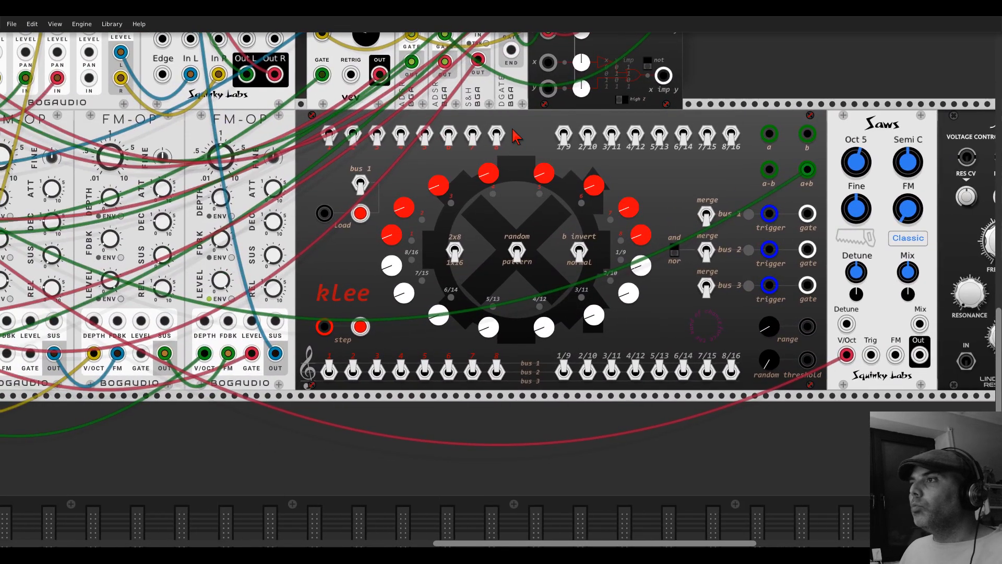
{"action": "scroll", "coordinate": [513, 129], "scroll_direction": "down", "scroll_amount": 1}
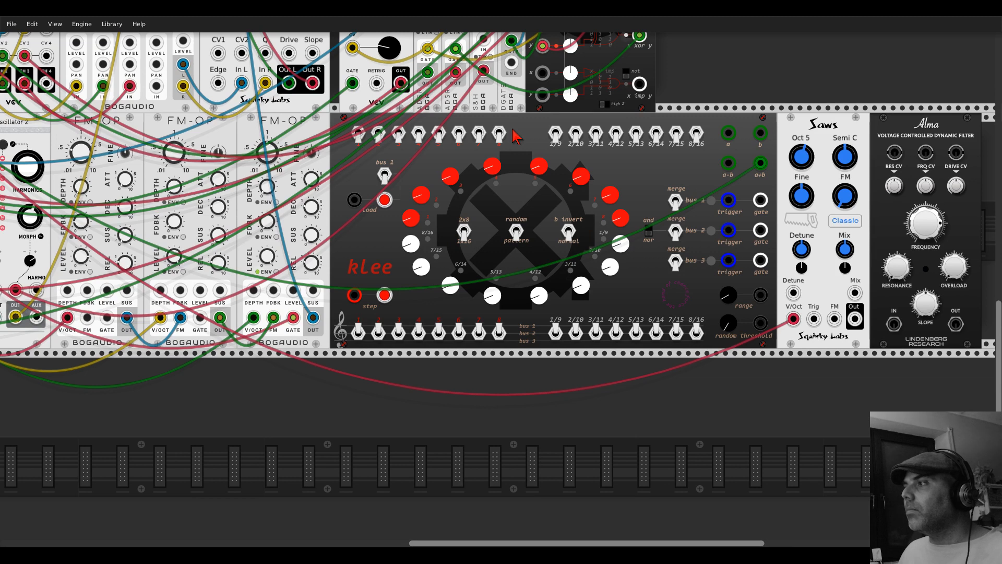
Step: Switch on klee's upper-row pattern switches 1, 5, 1/9 and 5/13
{"action": "left_click", "coordinate": [359, 136]}
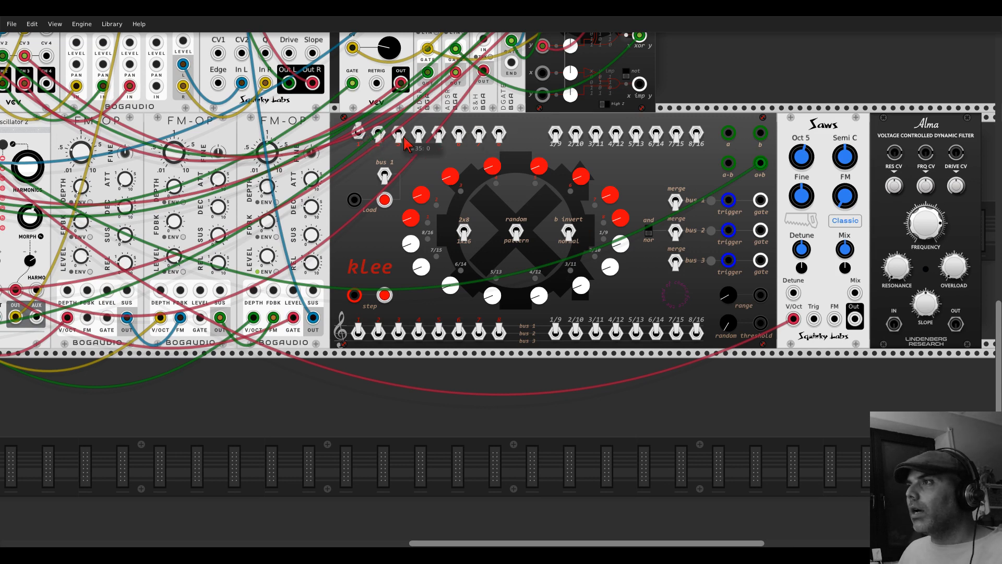
{"action": "left_click", "coordinate": [438, 134]}
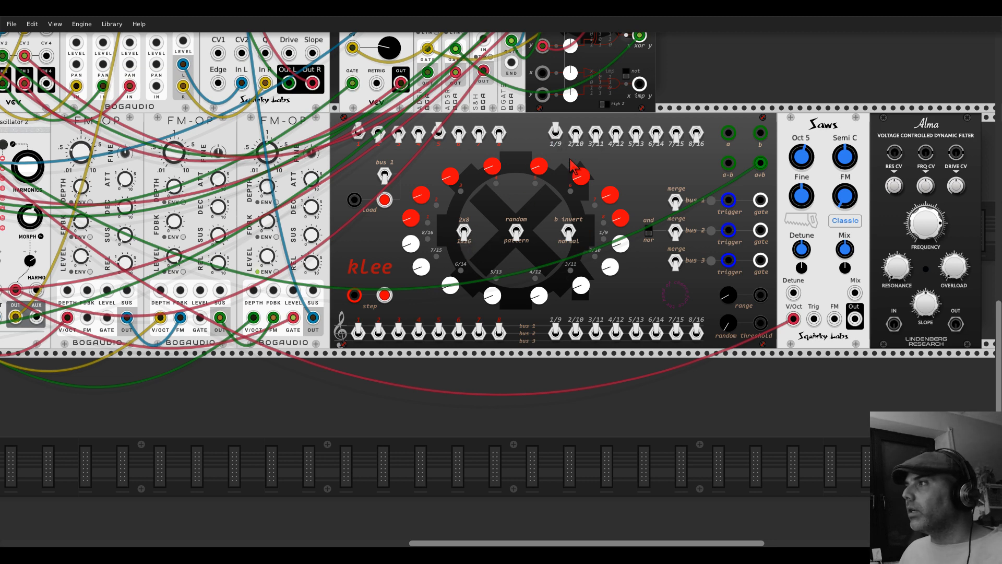
{"action": "left_click", "coordinate": [636, 131]}
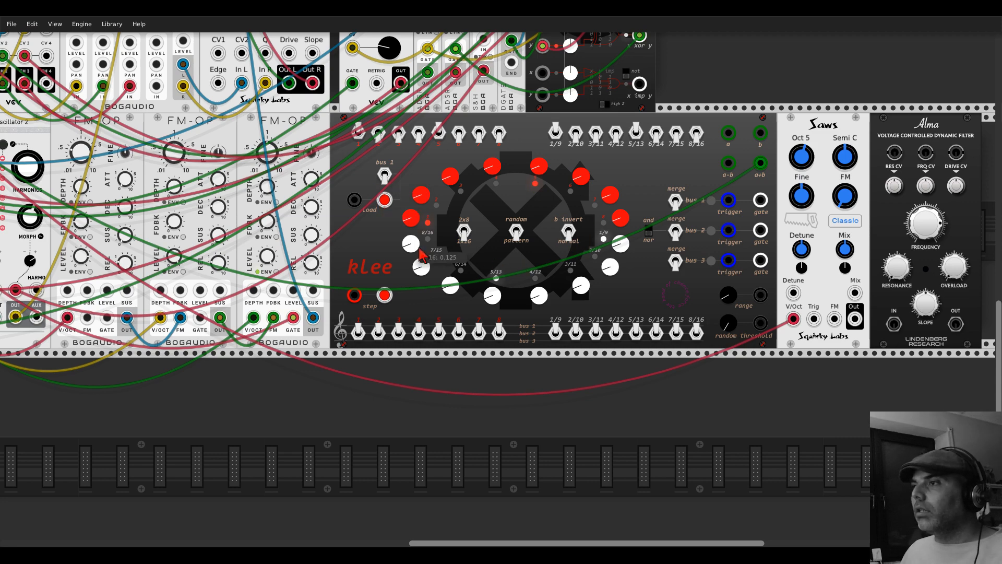
Step: Search the module library for "clock", place the Clock Multiplier between FM-OP and klee, and patch a clock into its IN jack
{"action": "scroll", "coordinate": [425, 249], "scroll_direction": "down", "scroll_amount": 2}
{"action": "left_click_drag", "start_coordinate": [387, 359], "coordinate": [729, 359]}
{"action": "scroll", "coordinate": [708, 310], "scroll_direction": "down", "scroll_amount": 2}
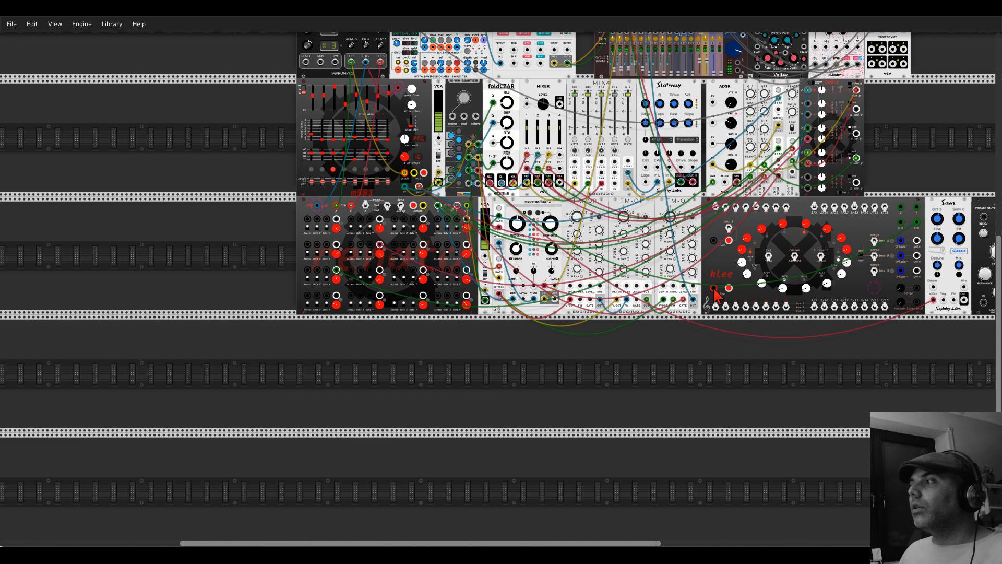
{"action": "left_click_drag", "start_coordinate": [694, 335], "coordinate": [549, 339]}
{"action": "scroll", "coordinate": [557, 308], "scroll_direction": "up", "scroll_amount": 2}
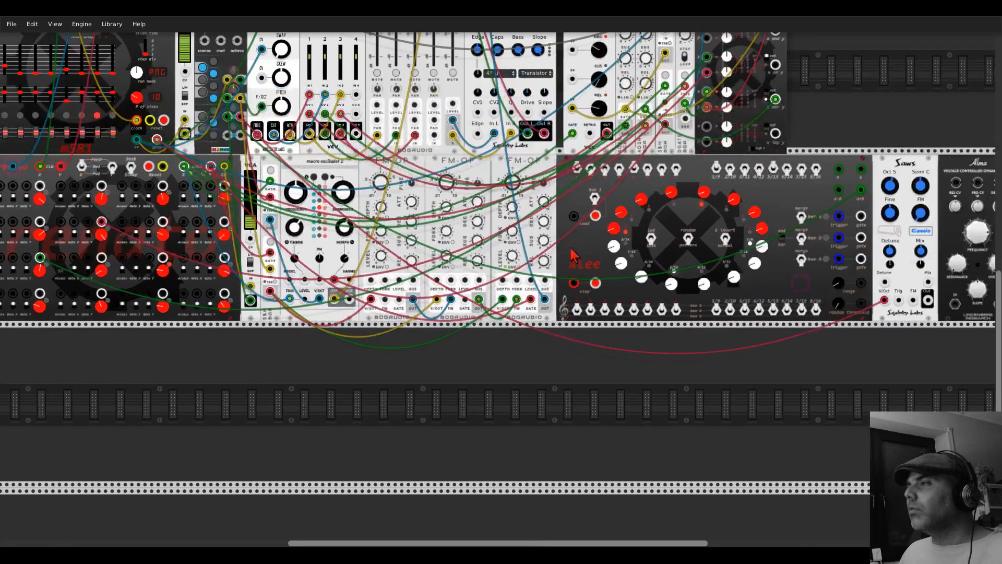
{"action": "scroll", "coordinate": [571, 250], "scroll_direction": "down", "scroll_amount": 2}
{"action": "right_click", "coordinate": [615, 256]}
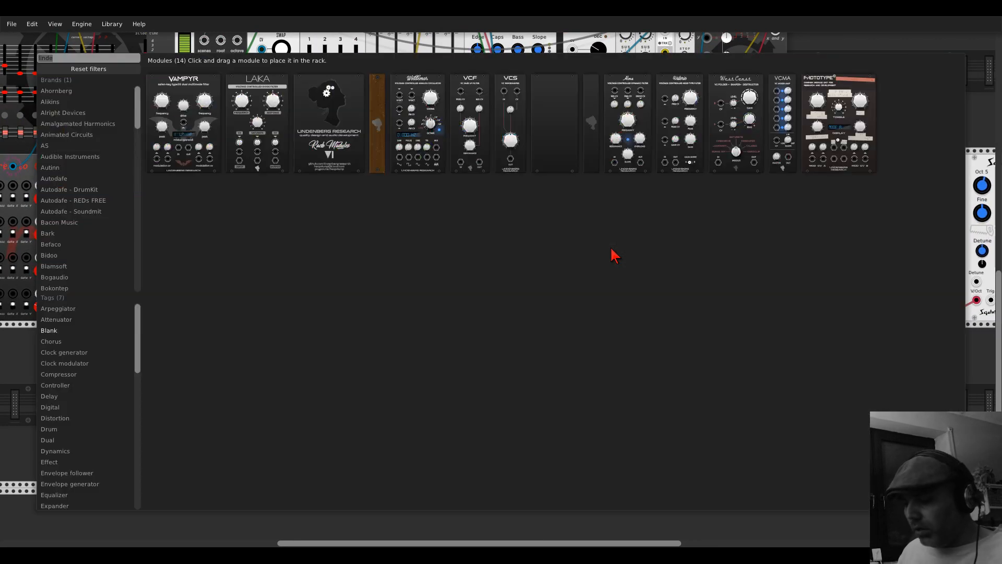
{"action": "type", "text": "clock"}
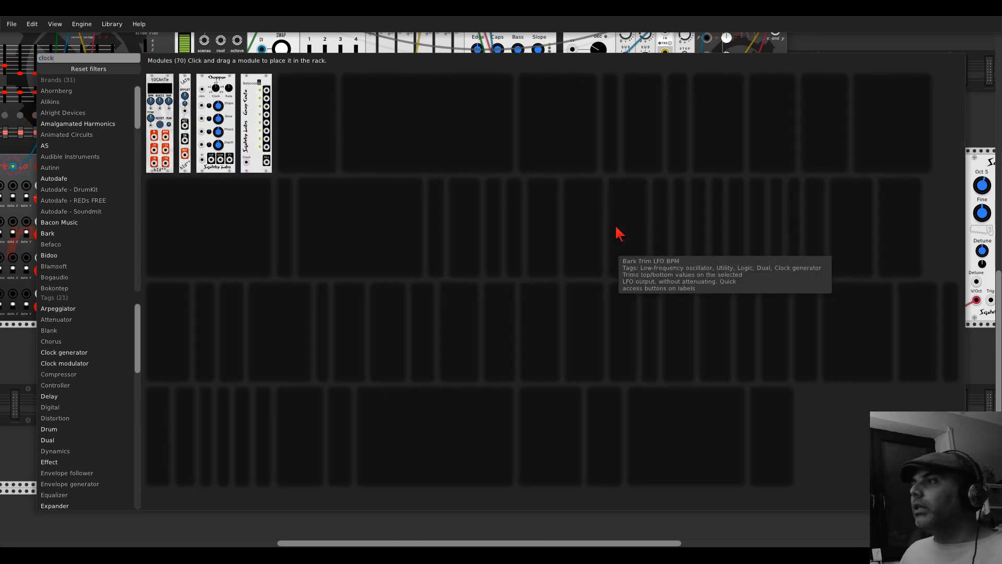
{"action": "key", "text": "Escape"}
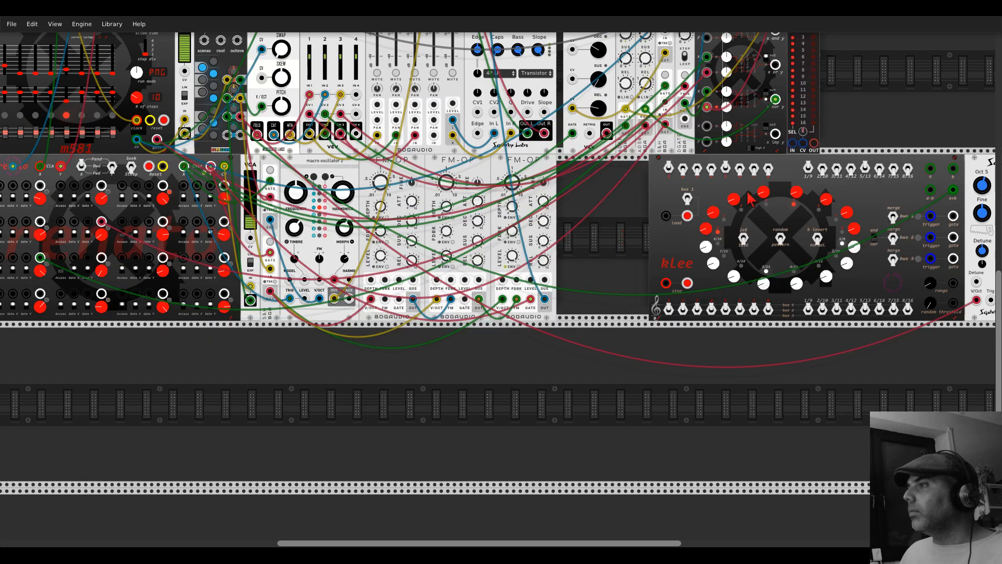
{"action": "left_click_drag", "start_coordinate": [750, 199], "coordinate": [727, 324]}
{"action": "scroll", "coordinate": [603, 229], "scroll_direction": "down", "scroll_amount": 2}
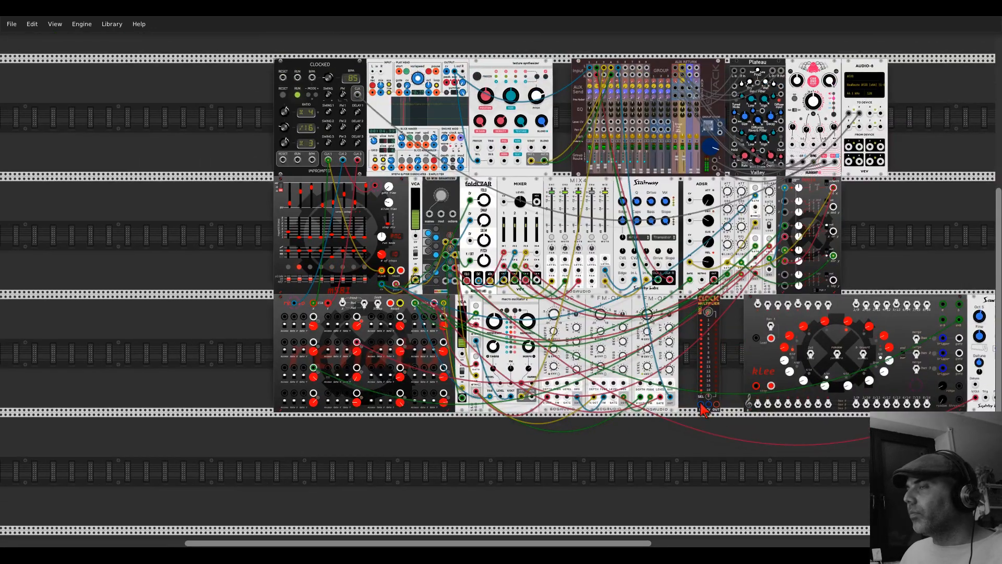
{"action": "scroll", "coordinate": [788, 436], "scroll_direction": "up", "scroll_amount": 2}
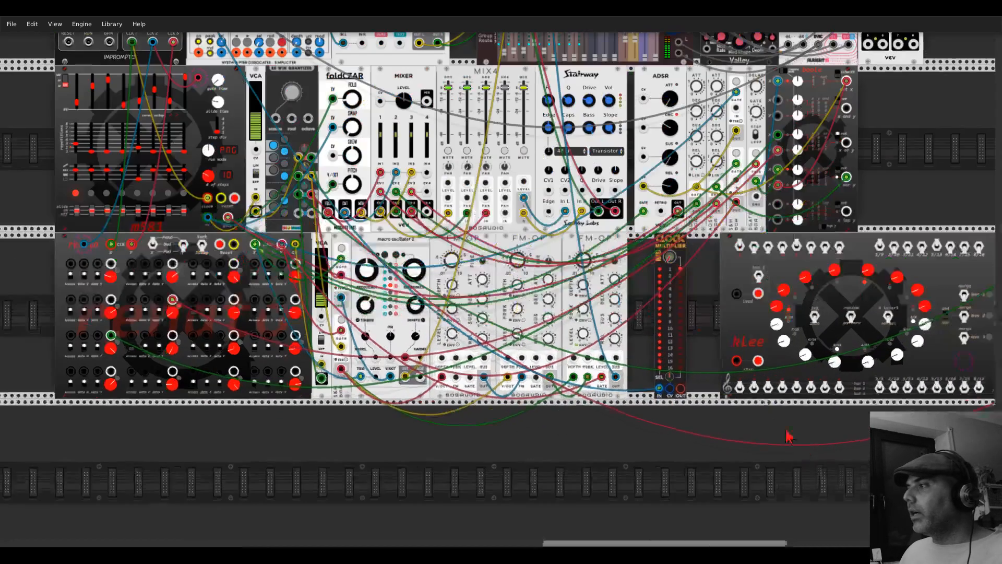
Step: Set the Clock Multiplier to 4 and patch its output into klee's step input
{"action": "left_click_drag", "start_coordinate": [660, 330], "coordinate": [478, 314]}
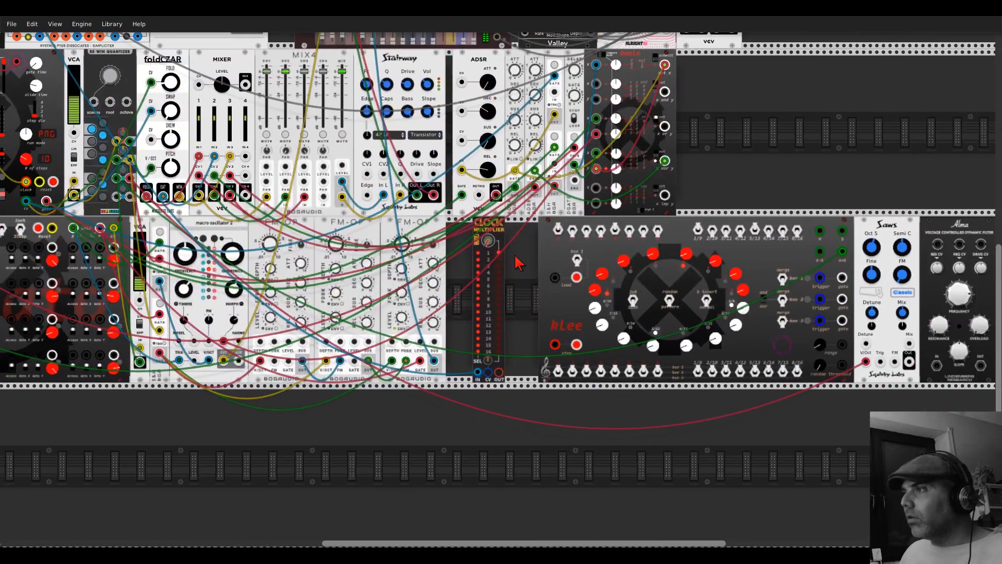
{"action": "left_click_drag", "start_coordinate": [488, 240], "coordinate": [488, 236]}
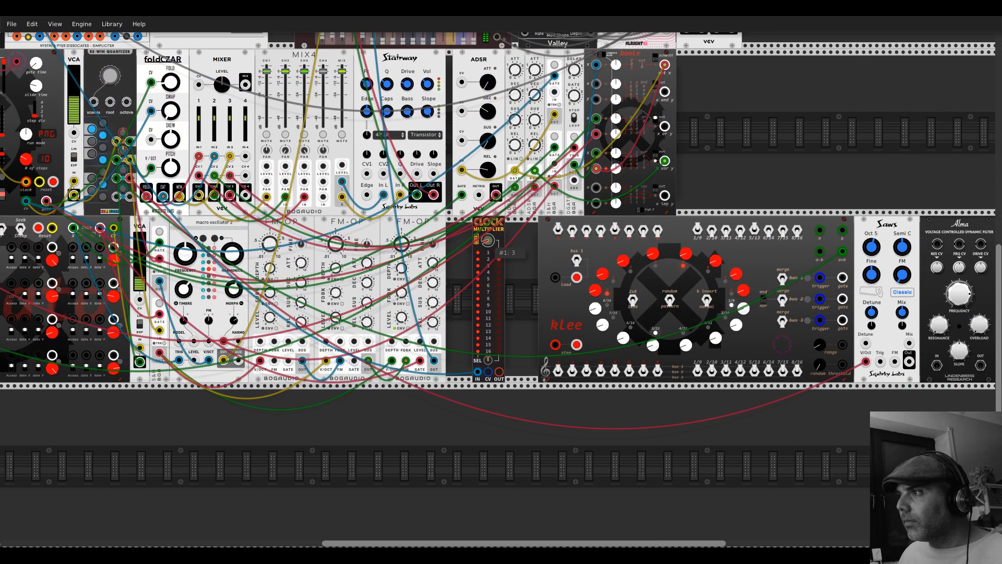
{"action": "left_click_drag", "start_coordinate": [498, 371], "coordinate": [555, 345]}
Step: Close the gaps in the row by shifting the Clock Multiplier, klee, Saws and Alma flush against the FM-OP group
{"action": "left_click_drag", "start_coordinate": [499, 228], "coordinate": [479, 228]}
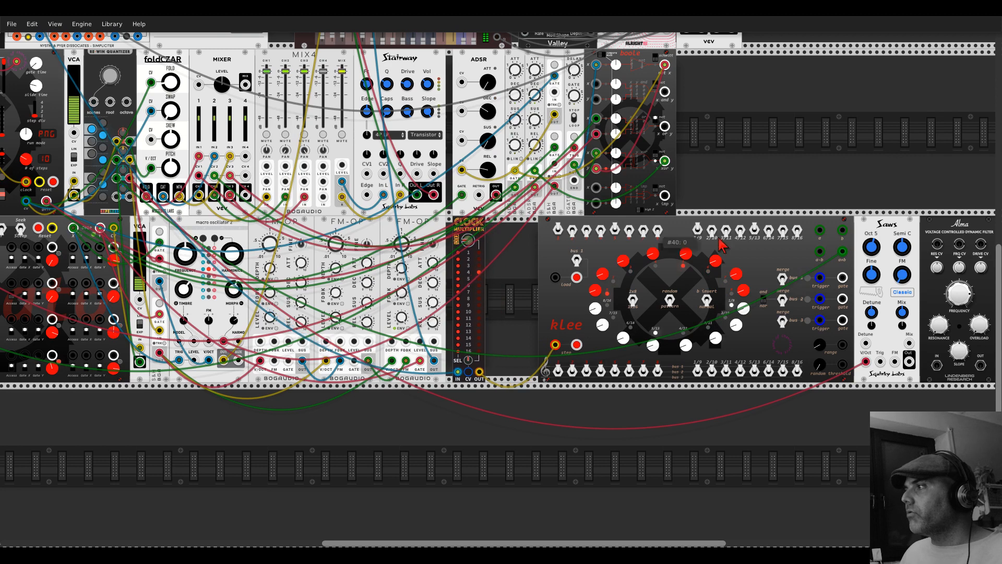
{"action": "left_click_drag", "start_coordinate": [815, 253], "coordinate": [762, 253]}
{"action": "left_click_drag", "start_coordinate": [831, 259], "coordinate": [601, 256]}
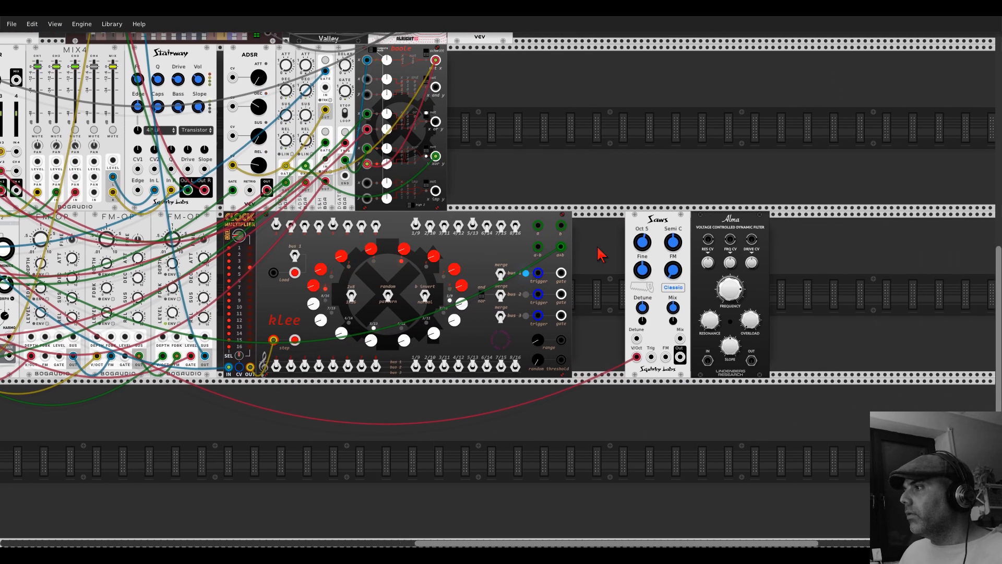
{"action": "left_click_drag", "start_coordinate": [638, 219], "coordinate": [564, 221]}
{"action": "left_click_drag", "start_coordinate": [725, 219], "coordinate": [653, 219]}
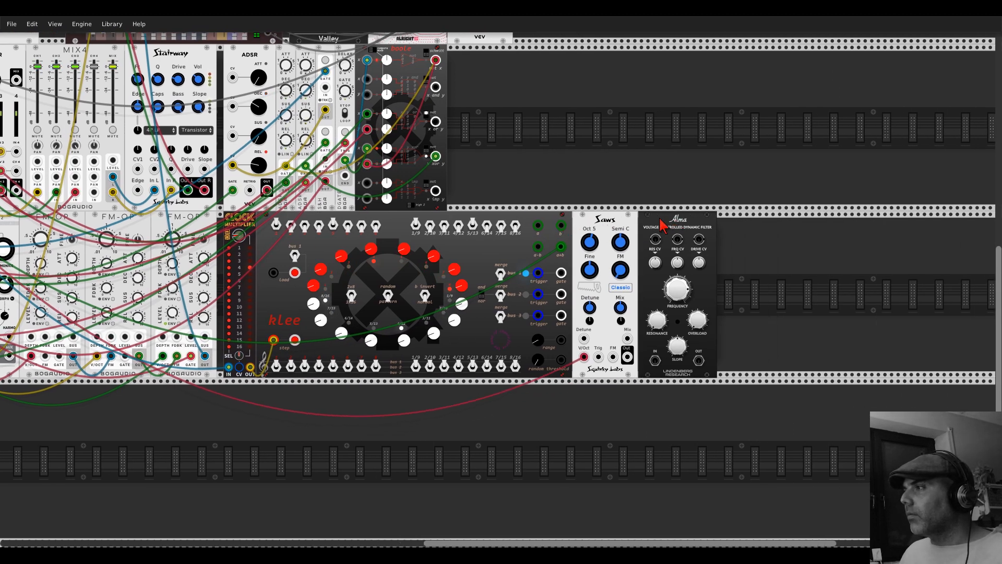
Step: Patch the Saws output into Alma's input and Alma's output into the mixer's channel 6 input
{"action": "left_click_drag", "start_coordinate": [627, 357], "coordinate": [655, 360]}
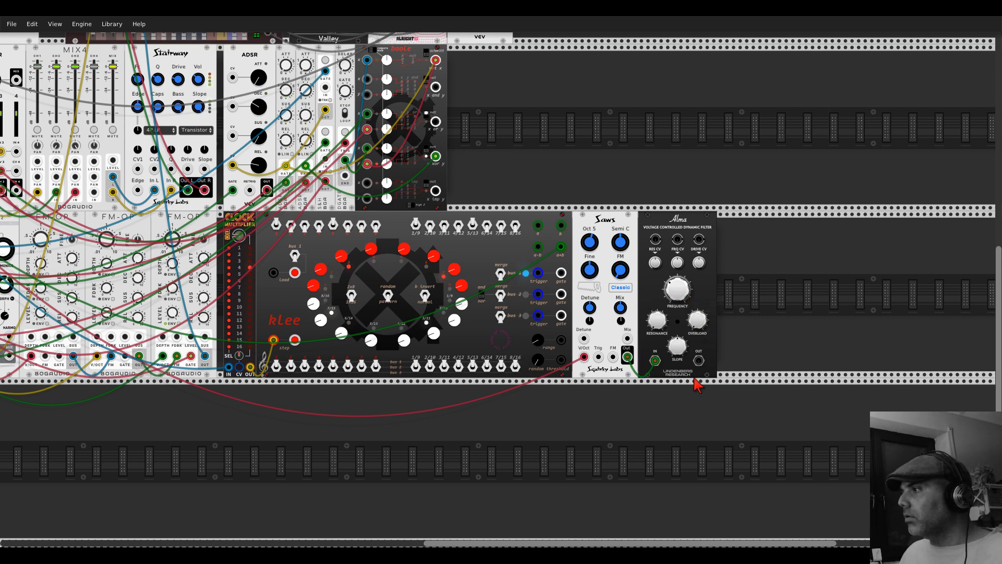
{"action": "left_click_drag", "start_coordinate": [699, 361], "coordinate": [575, 126]}
{"action": "scroll", "coordinate": [574, 125], "scroll_direction": "up", "scroll_amount": 4}
{"action": "right_click", "coordinate": [573, 104]}
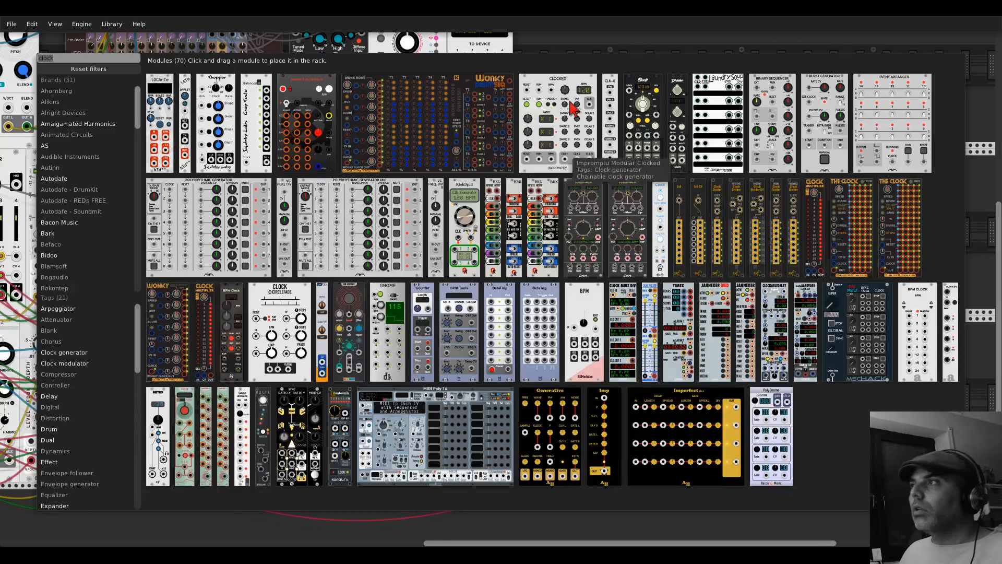
{"action": "key", "text": "Escape"}
{"action": "left_click_drag", "start_coordinate": [699, 465], "coordinate": [141, 74]}
Step: Raise the mixer's channel 6 level and adjust Alma's cutoff frequency
{"action": "left_click", "coordinate": [143, 176]}
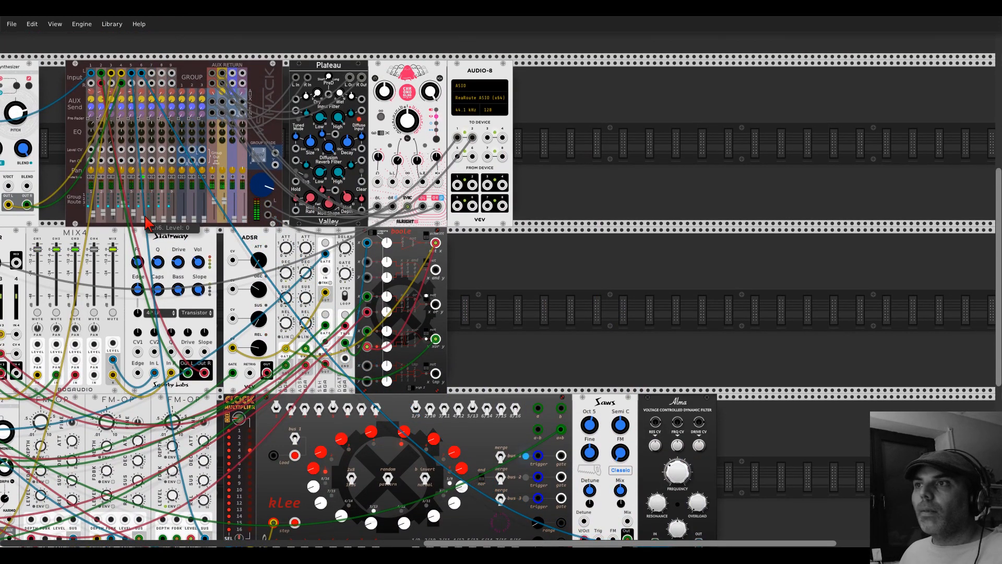
{"action": "left_click_drag", "start_coordinate": [142, 218], "coordinate": [143, 209]}
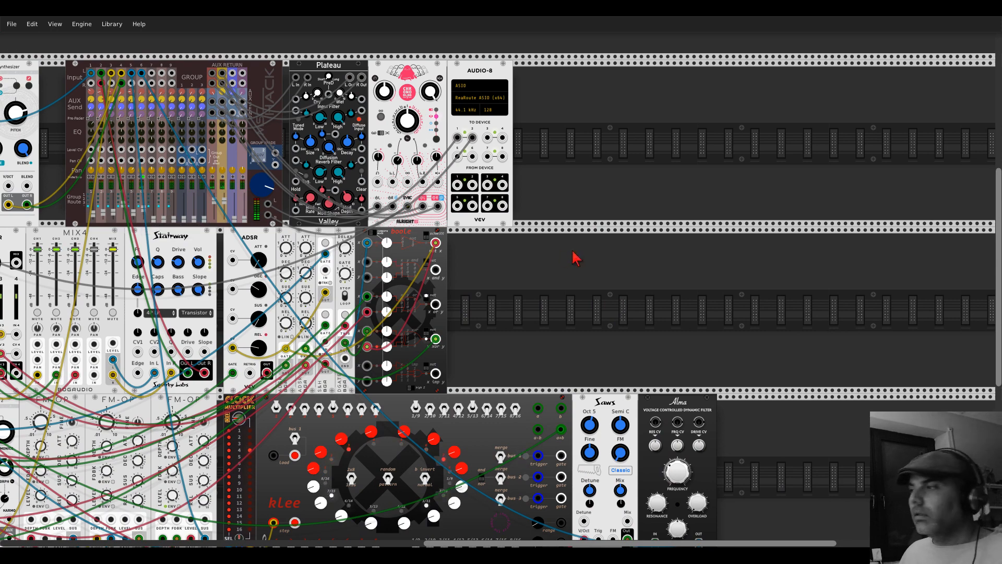
{"action": "scroll", "coordinate": [578, 258], "scroll_direction": "down", "scroll_amount": 4}
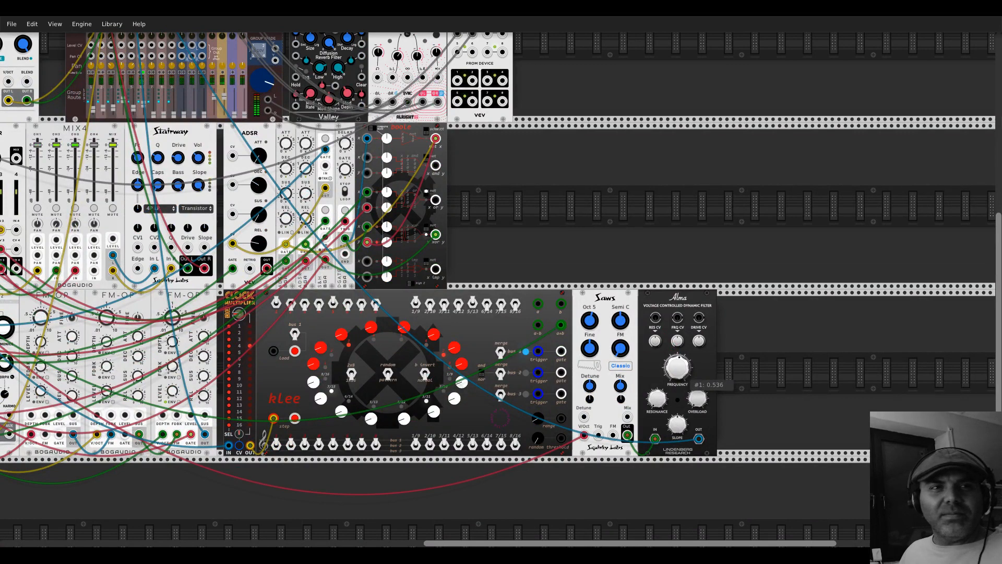
{"action": "left_click_drag", "start_coordinate": [677, 367], "coordinate": [677, 373]}
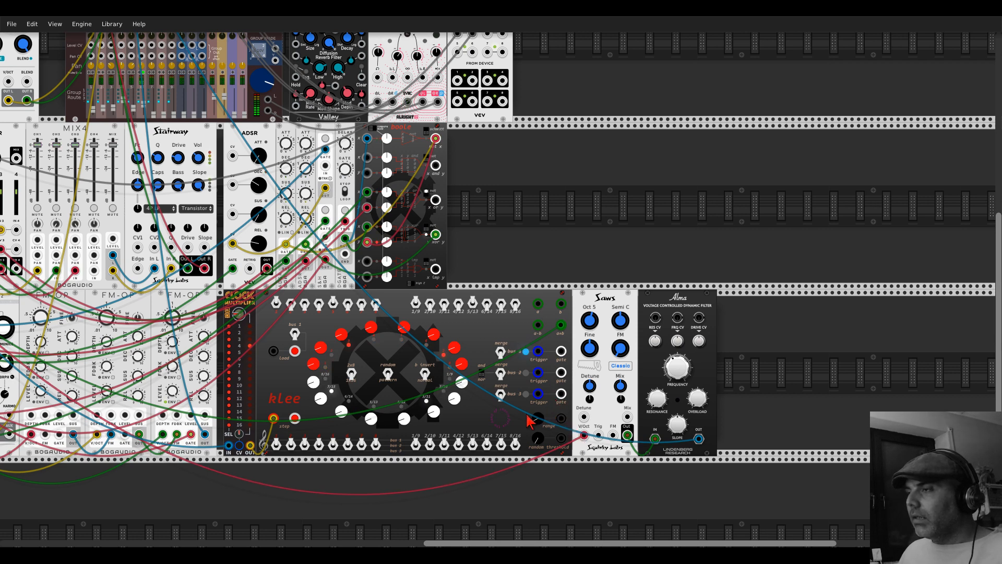
Step: Apply klee's "Force the hand of chance" option Ov Pitch and patch its revealed jack below bus 3 to Clocked's CLK 2 output
{"action": "right_click", "coordinate": [482, 338]}
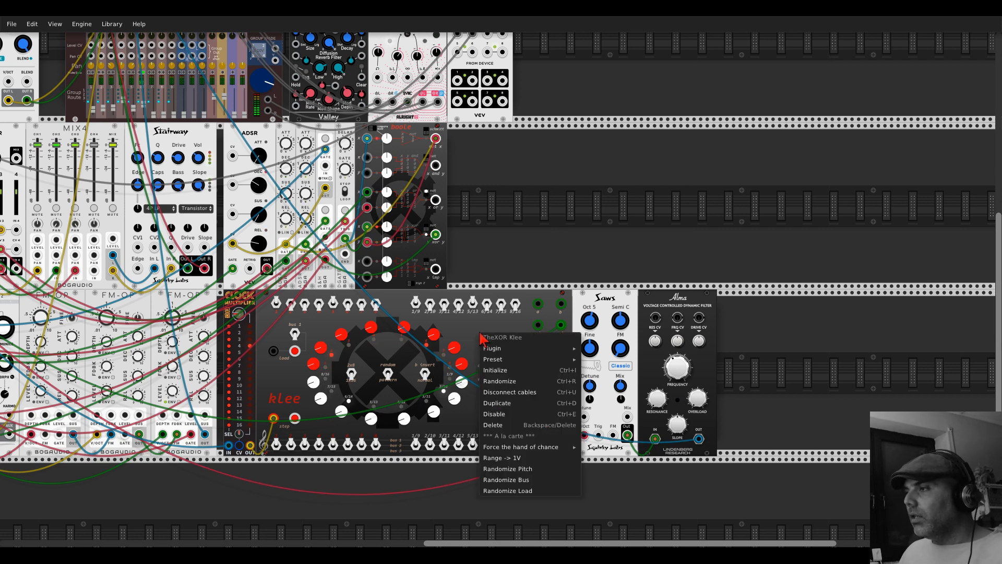
{"action": "mouse_move", "coordinate": [525, 450]}
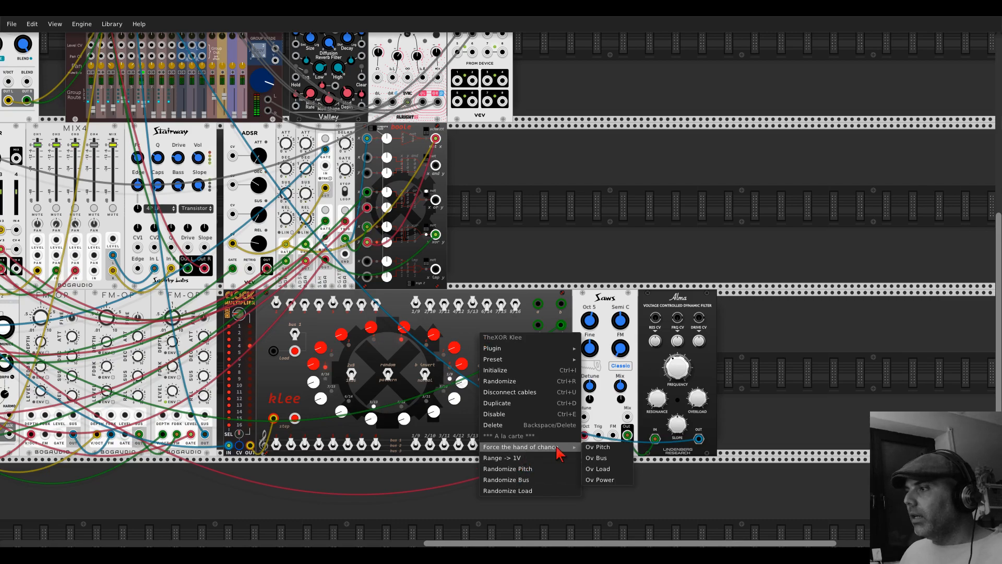
{"action": "left_click", "coordinate": [593, 448]}
{"action": "scroll", "coordinate": [504, 402], "scroll_direction": "down", "scroll_amount": 3}
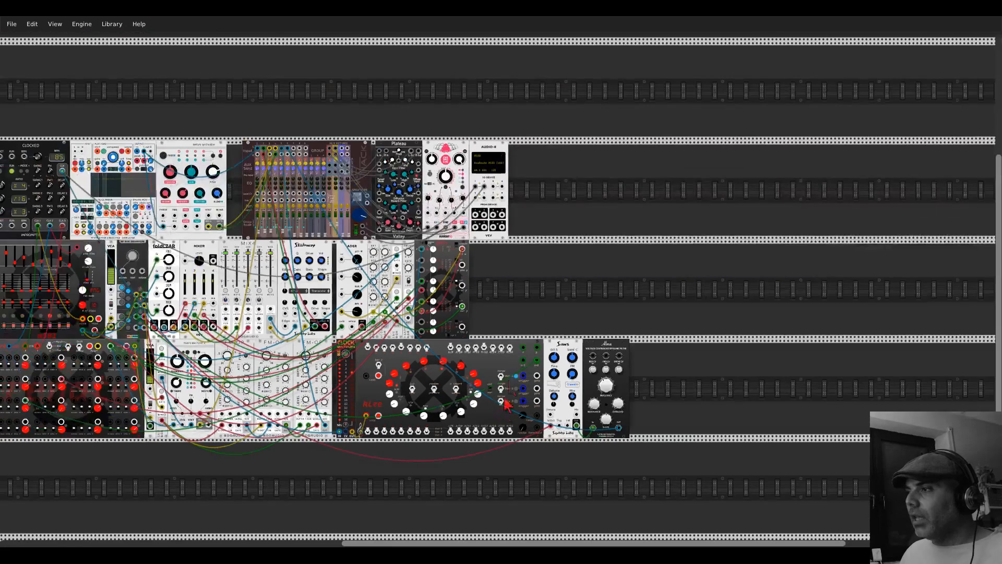
{"action": "left_click_drag", "start_coordinate": [505, 317], "coordinate": [802, 320]}
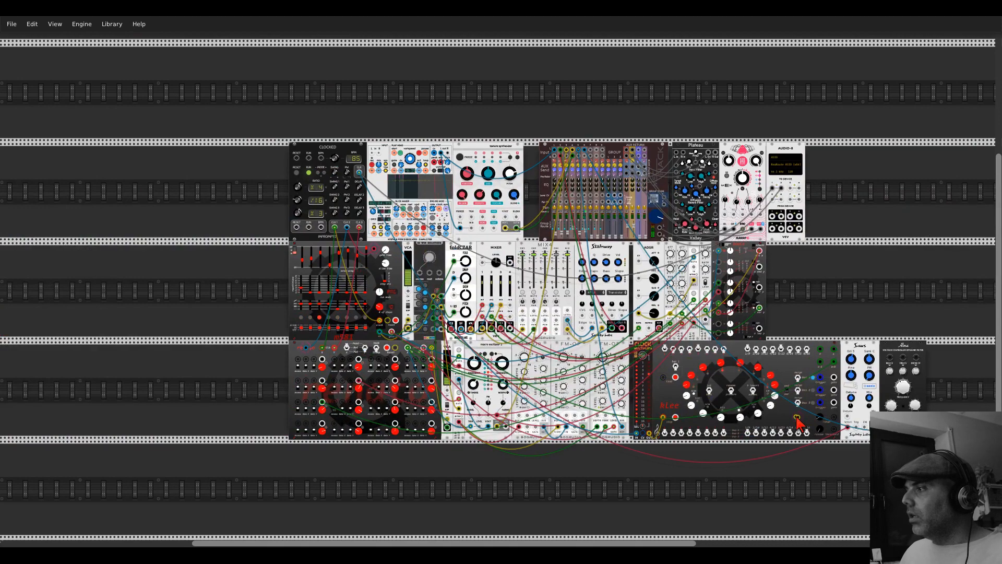
{"action": "left_click_drag", "start_coordinate": [798, 417], "coordinate": [348, 228]}
{"action": "left_click_drag", "start_coordinate": [855, 323], "coordinate": [661, 232]}
Step: Set the Saws octave to 4 and raise Alma's cutoff frequency
{"action": "scroll", "coordinate": [628, 327], "scroll_direction": "up", "scroll_amount": 4}
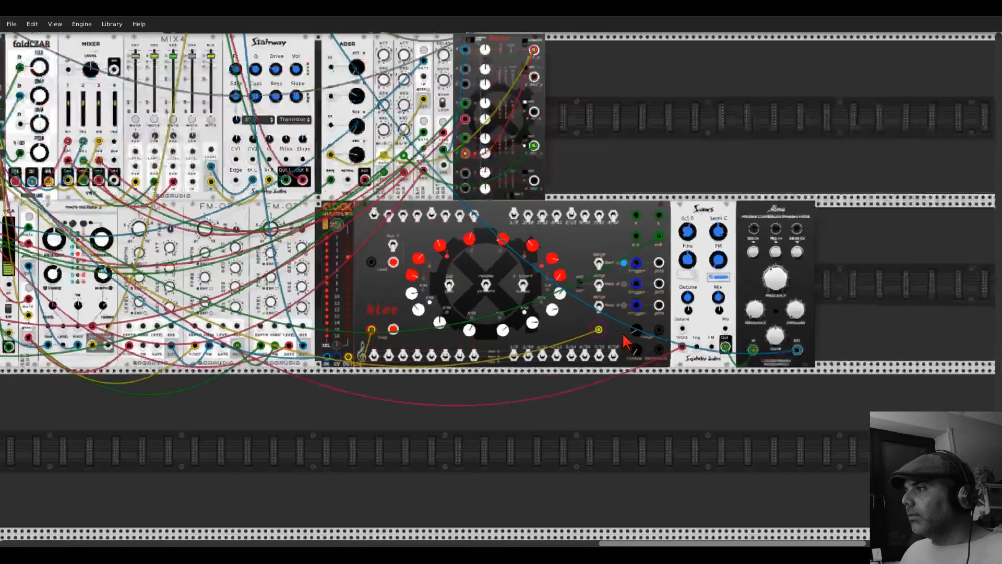
{"action": "scroll", "coordinate": [623, 324], "scroll_direction": "up", "scroll_amount": 2}
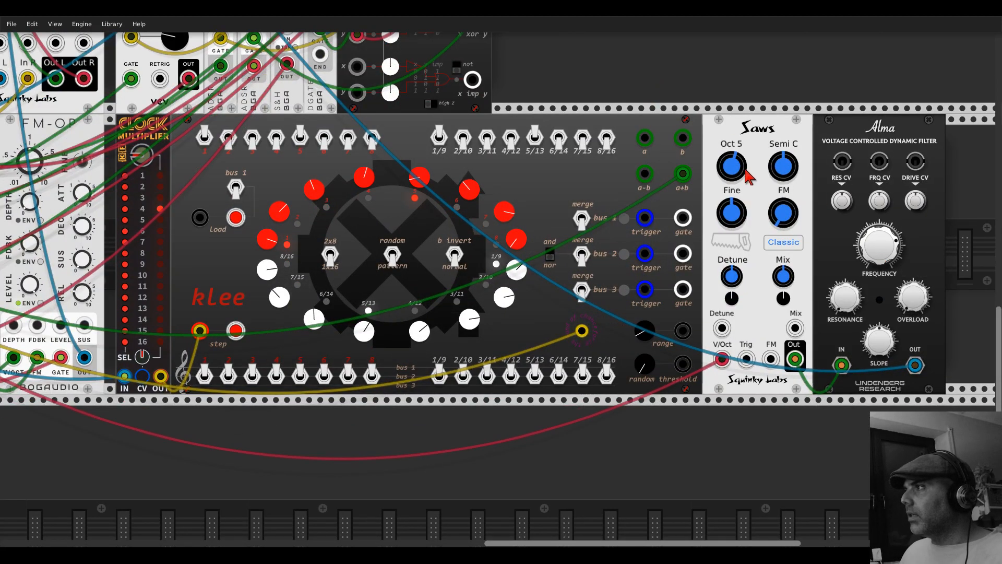
{"action": "left_click_drag", "start_coordinate": [731, 166], "coordinate": [732, 172]}
{"action": "left_click_drag", "start_coordinate": [885, 258], "coordinate": [885, 249]}
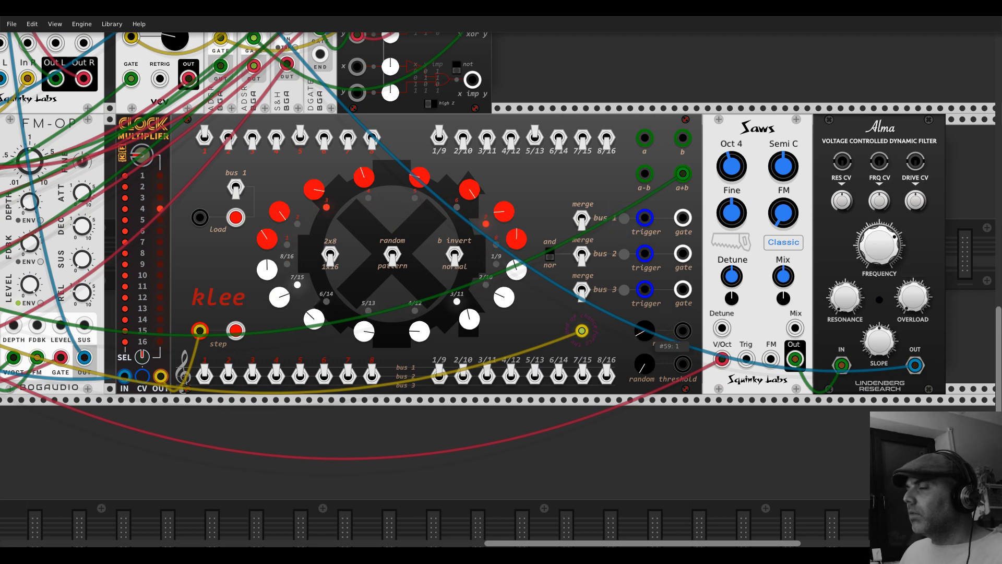
Step: Set klee's range to 1 and turn down Alma's overload, resonance and cutoff, bringing the frequency to 0.455
{"action": "left_click_drag", "start_coordinate": [645, 330], "coordinate": [645, 343]}
{"action": "left_click_drag", "start_coordinate": [879, 244], "coordinate": [880, 258]}
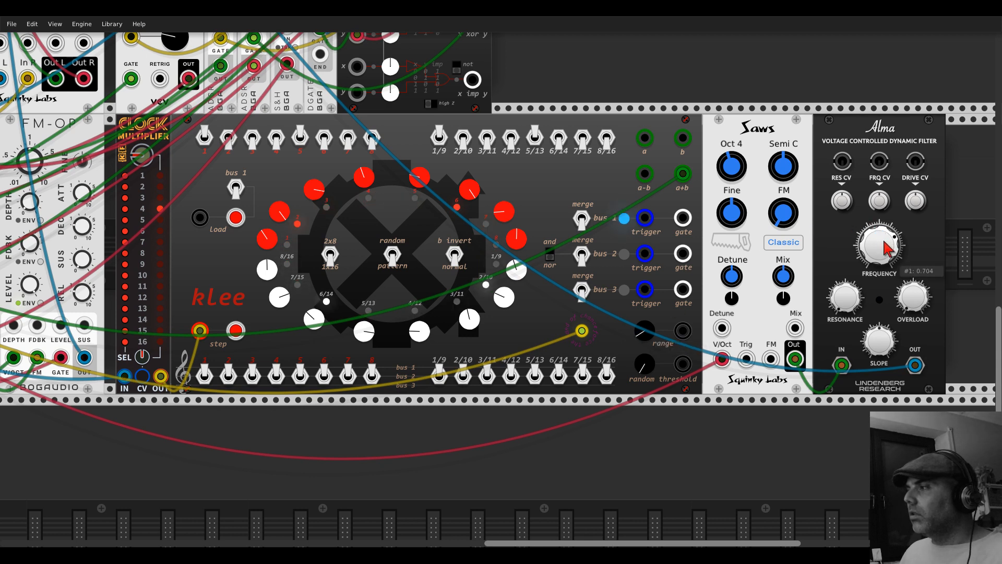
{"action": "left_click_drag", "start_coordinate": [913, 296], "coordinate": [912, 306]}
{"action": "left_click_drag", "start_coordinate": [845, 297], "coordinate": [845, 304]}
{"action": "left_click_drag", "start_coordinate": [879, 245], "coordinate": [879, 254]}
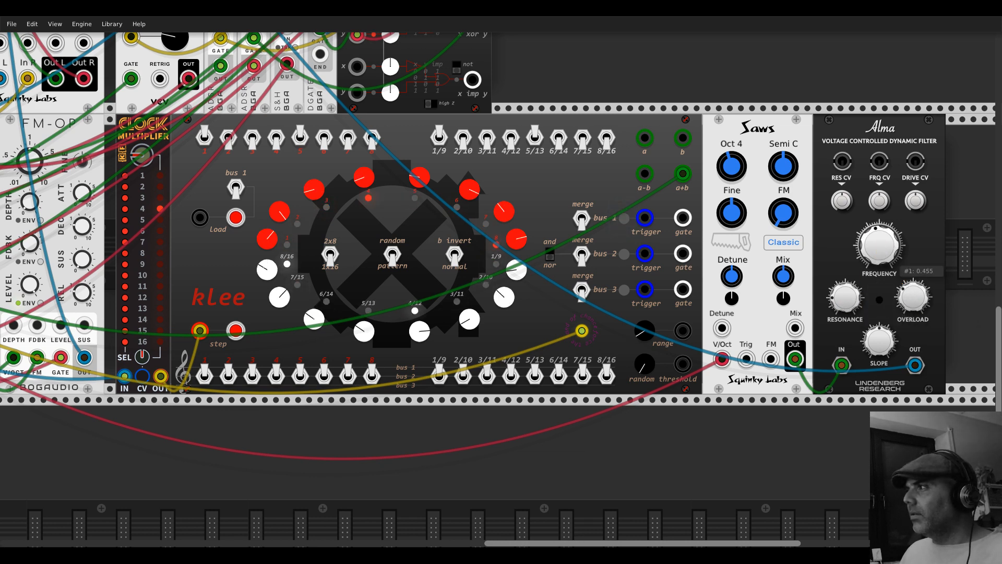
Step: Raise the mixer's channel 6 aux send and set the channel 6 level to about 0.405
{"action": "scroll", "coordinate": [817, 287], "scroll_direction": "down", "scroll_amount": 6}
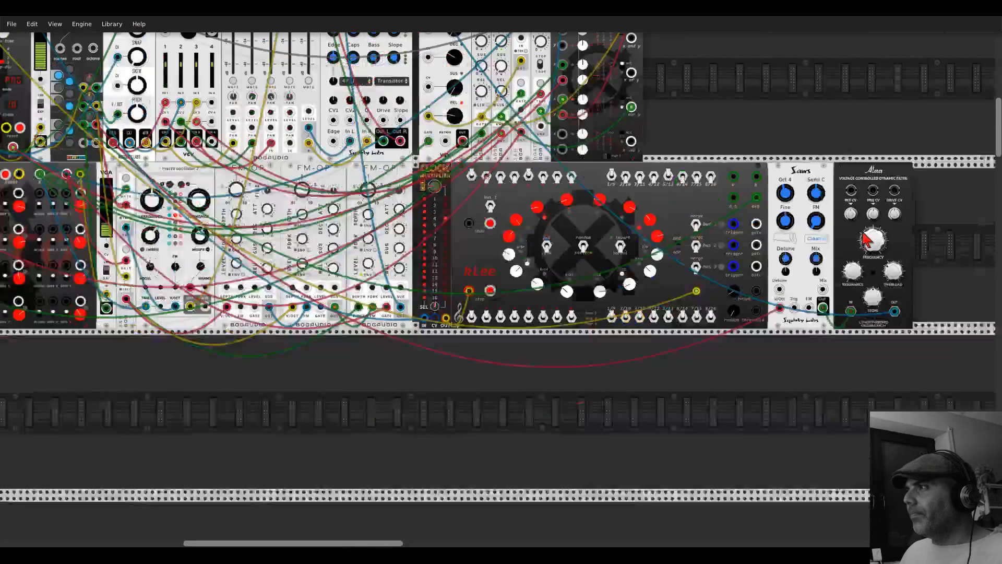
{"action": "scroll", "coordinate": [817, 288], "scroll_direction": "up", "scroll_amount": 2}
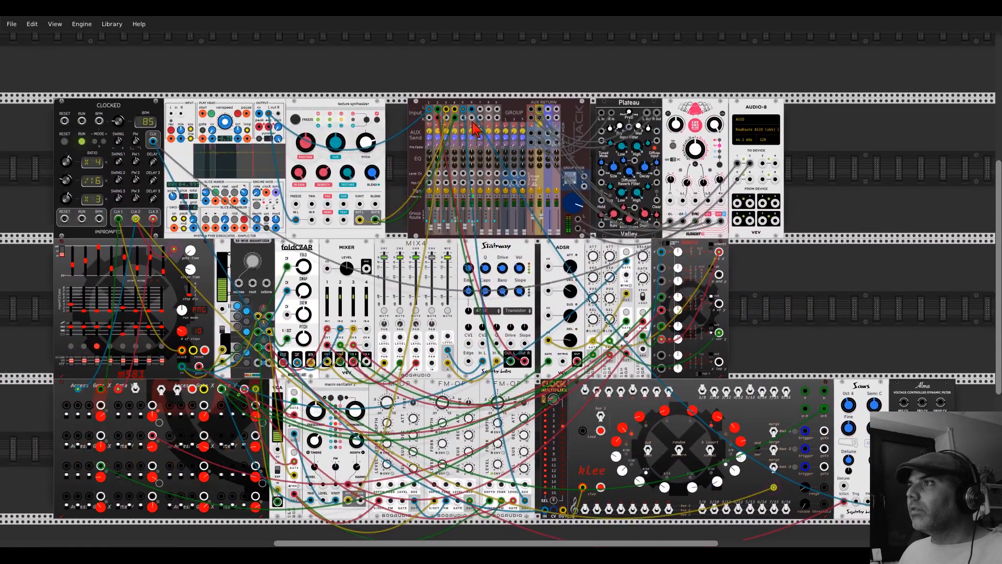
{"action": "left_click_drag", "start_coordinate": [472, 125], "coordinate": [472, 119]}
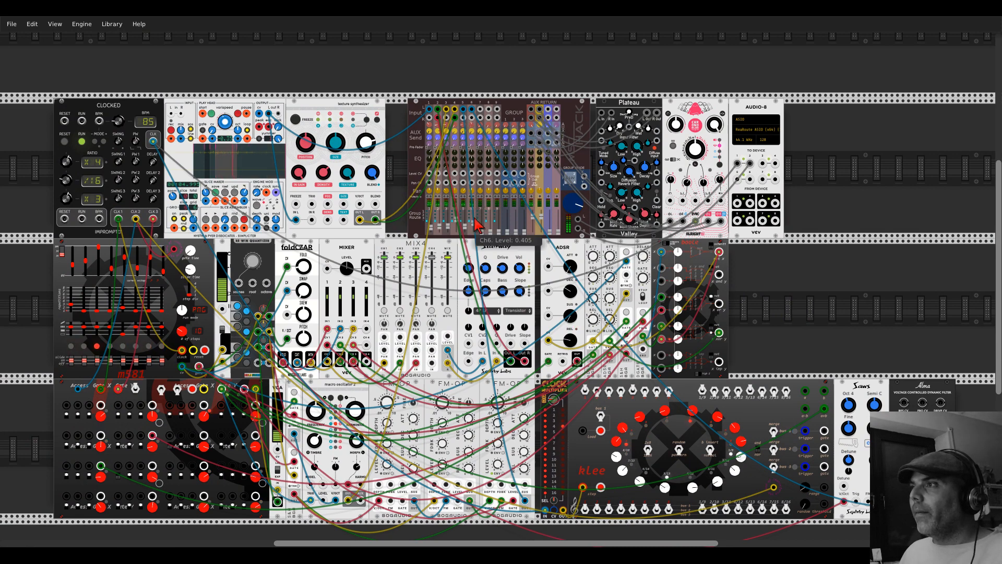
{"action": "left_click_drag", "start_coordinate": [474, 224], "coordinate": [474, 224]}
Step: Adjust Alma's cutoff frequency and set the Saws detune to about -0.555
{"action": "scroll", "coordinate": [828, 320], "scroll_direction": "down", "scroll_amount": 4}
{"action": "scroll", "coordinate": [828, 320], "scroll_direction": "right", "scroll_amount": 3}
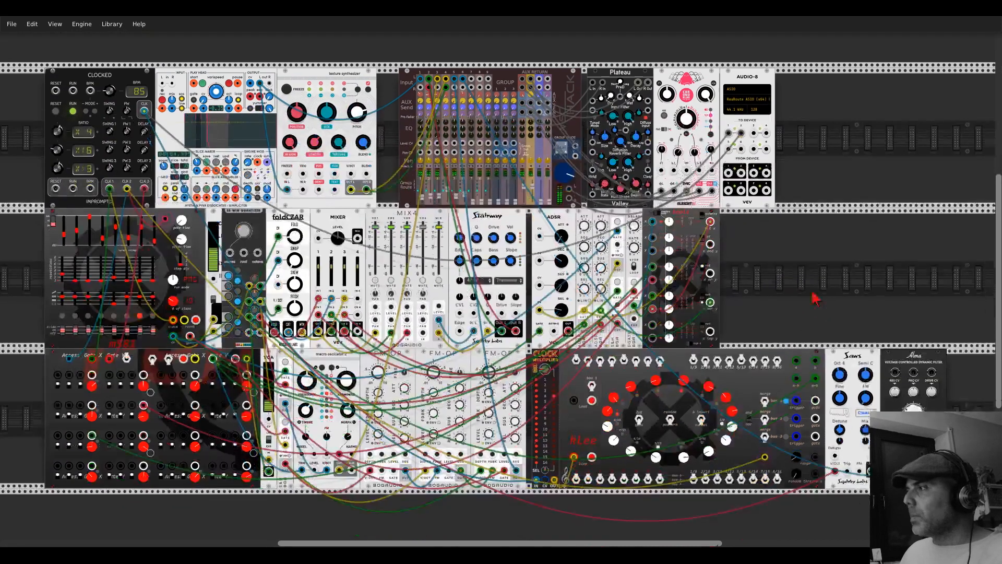
{"action": "mouse_move", "coordinate": [849, 362]}
{"action": "left_mouse_down"}
{"action": "mouse_move", "coordinate": [849, 350]}
{"action": "mouse_move", "coordinate": [856, 362]}
{"action": "left_mouse_up"}
{"action": "left_click_drag", "start_coordinate": [782, 376], "coordinate": [782, 378]}
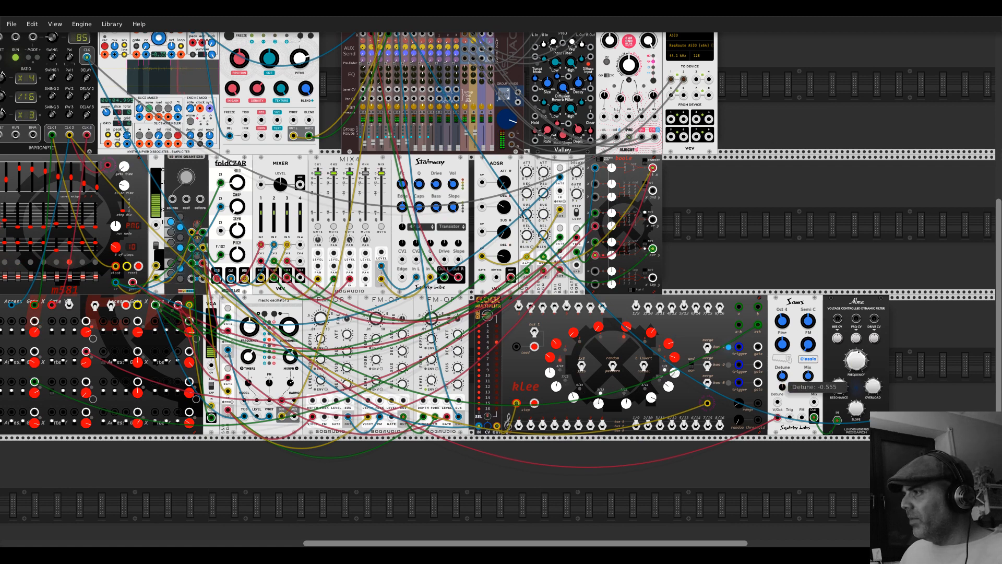
Step: Lower Alma's frequency slightly and set the mixer's channel 6 AUX 1 send to about 0.3285
{"action": "mouse_move", "coordinate": [808, 378]}
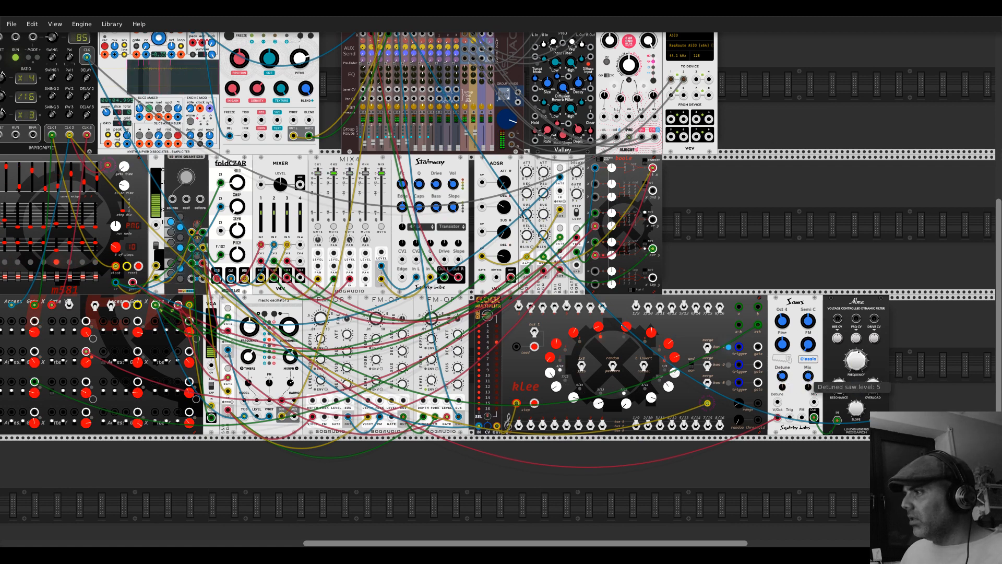
{"action": "left_click_drag", "start_coordinate": [856, 360], "coordinate": [856, 365]}
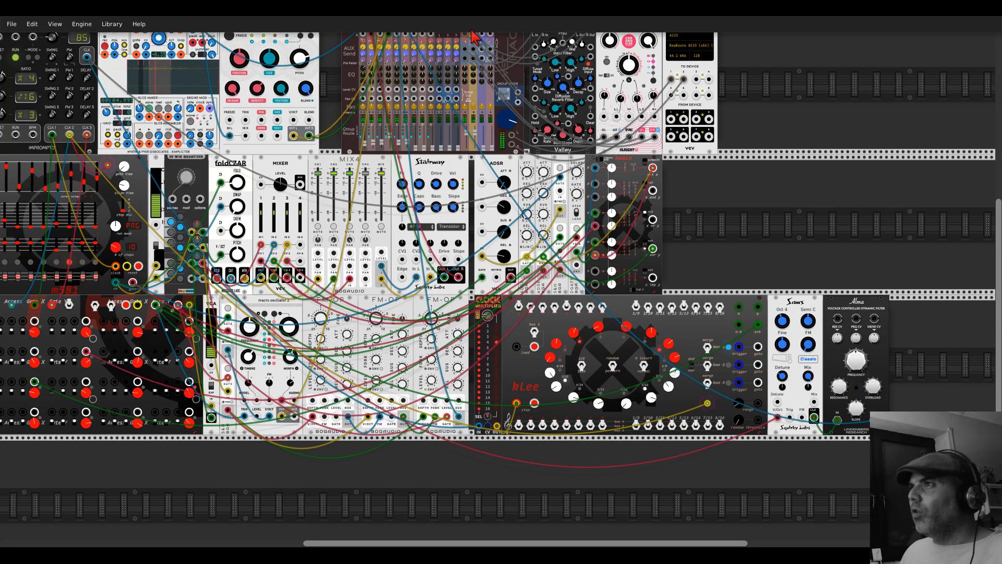
{"action": "scroll", "coordinate": [420, 71], "scroll_direction": "up", "scroll_amount": 1}
{"action": "left_click_drag", "start_coordinate": [406, 66], "coordinate": [407, 67]}
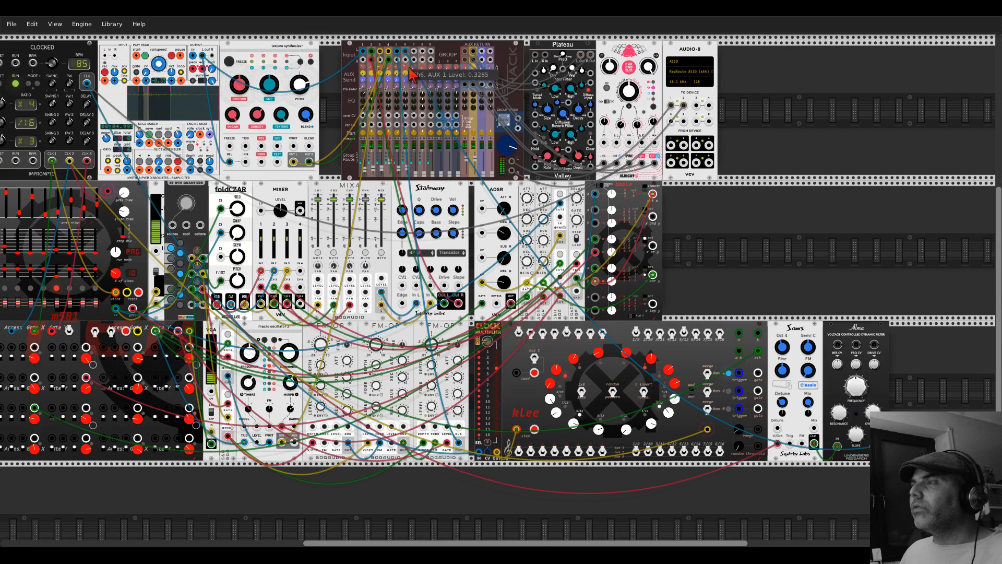
Step: Fine-tune Alma's filter frequency by ear, bringing it to about 0.3965
{"action": "scroll", "coordinate": [839, 316], "scroll_direction": "down", "scroll_amount": 1}
{"action": "left_click_drag", "start_coordinate": [855, 336], "coordinate": [855, 345]}
{"action": "scroll", "coordinate": [745, 250], "scroll_direction": "down", "scroll_amount": 3}
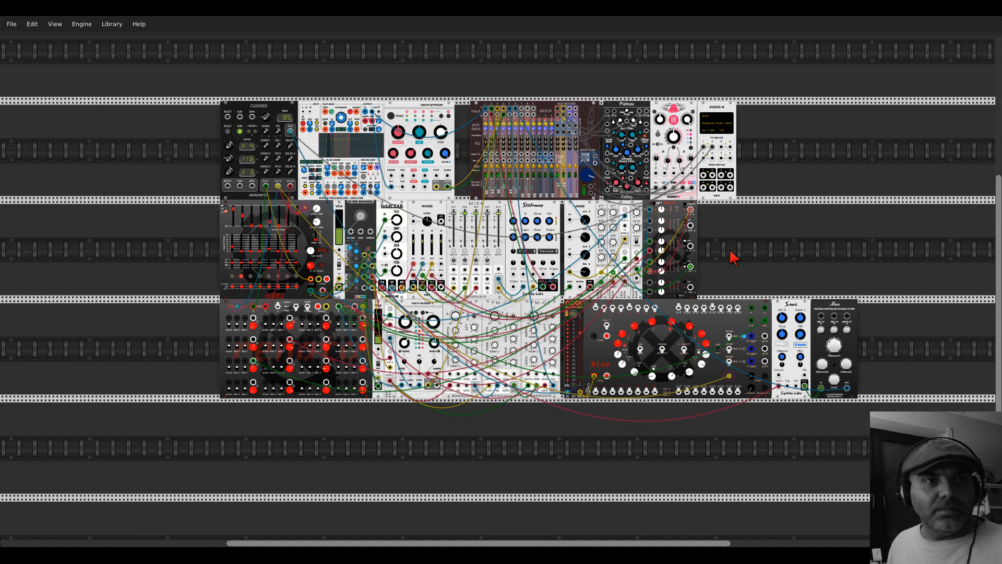
{"action": "left_click_drag", "start_coordinate": [744, 274], "coordinate": [714, 249]}
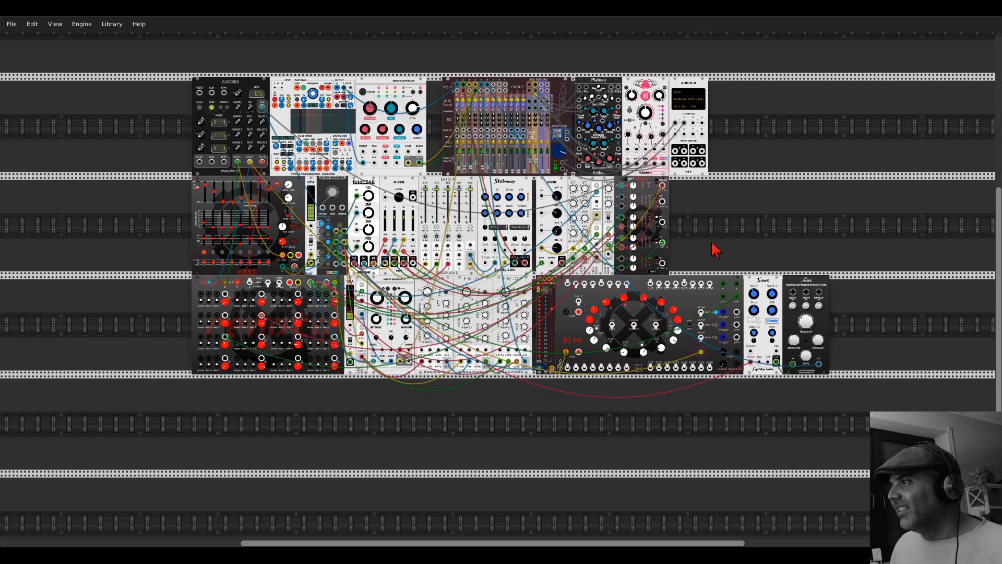
{"action": "left_click_drag", "start_coordinate": [806, 322], "coordinate": [806, 316]}
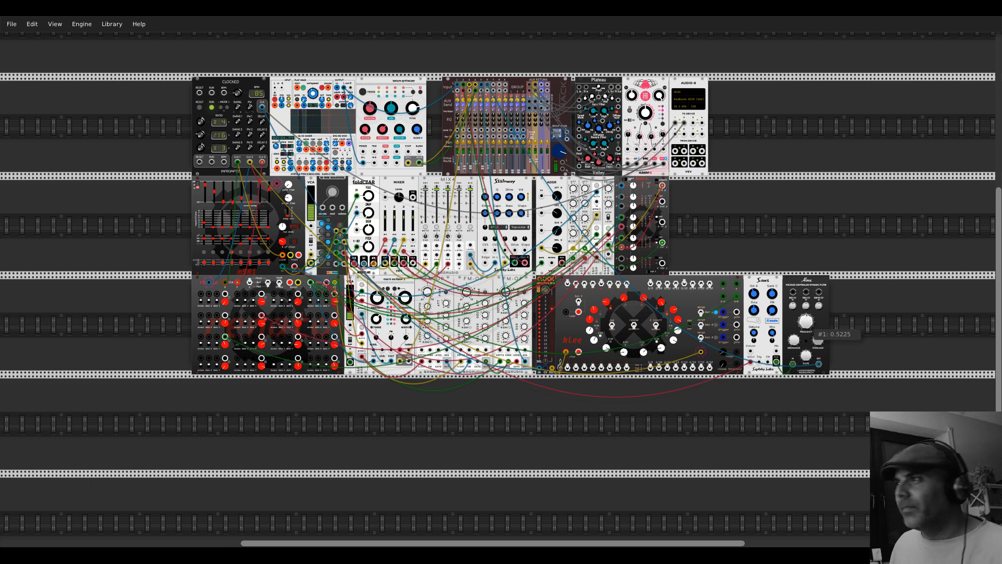
{"action": "left_click_drag", "start_coordinate": [807, 321], "coordinate": [806, 320]}
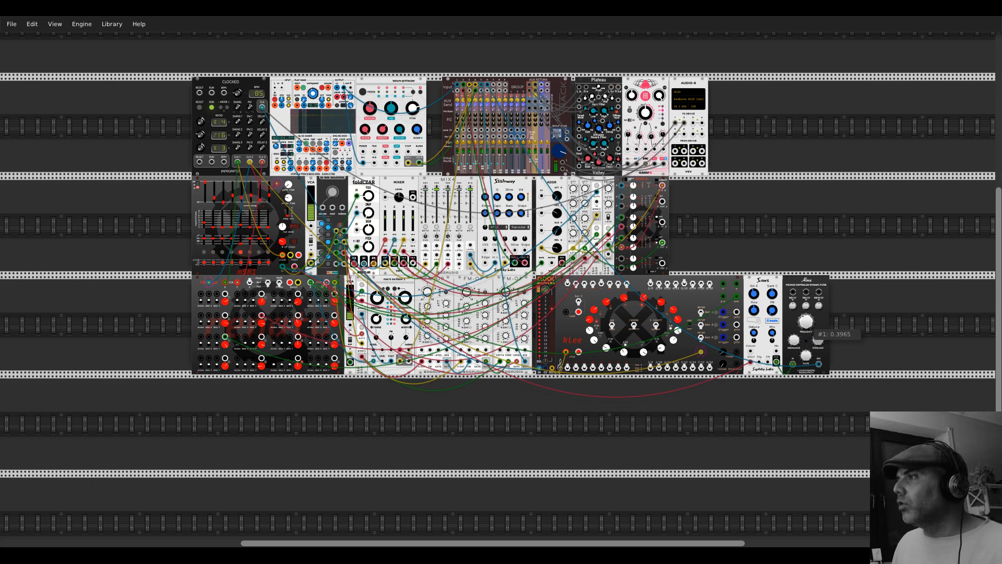
Step: Add a Bogaudio Slew module in the empty space of the middle row and duplicate it alongside
{"action": "scroll", "coordinate": [735, 258], "scroll_direction": "up", "scroll_amount": 2}
{"action": "right_click", "coordinate": [721, 225]}
{"action": "type", "text": "s"}
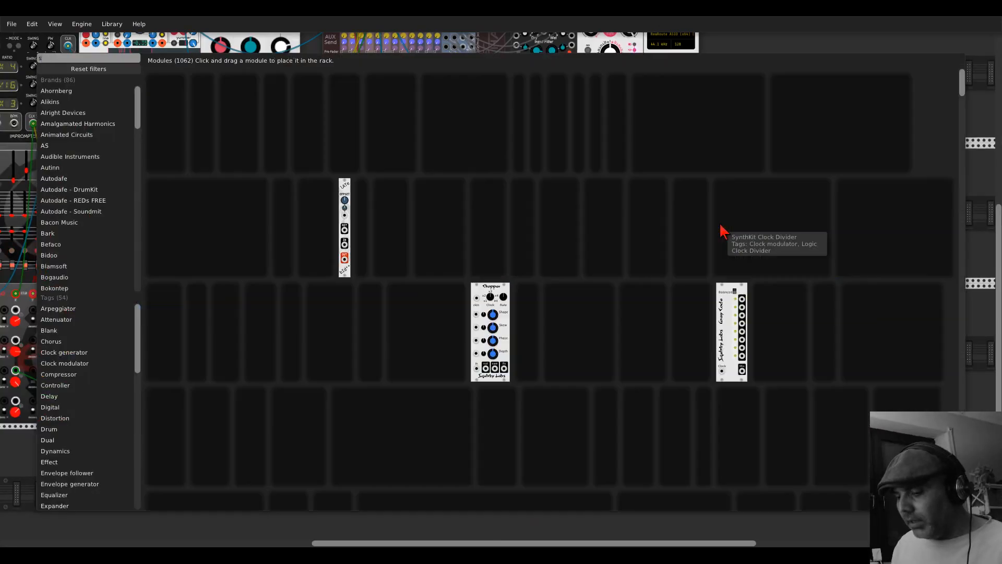
{"action": "type", "text": "lew"}
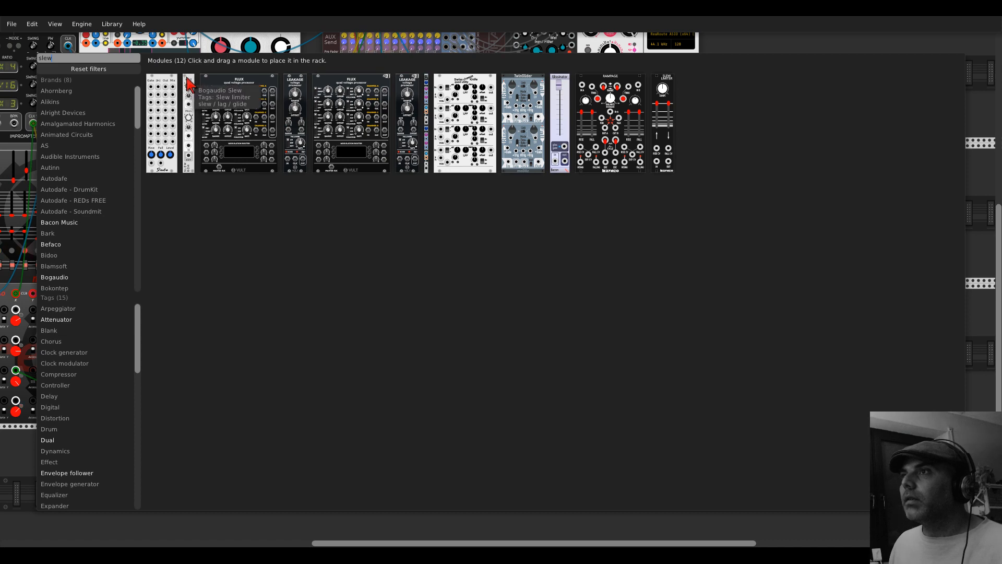
{"action": "left_click_drag", "start_coordinate": [172, 97], "coordinate": [731, 226]}
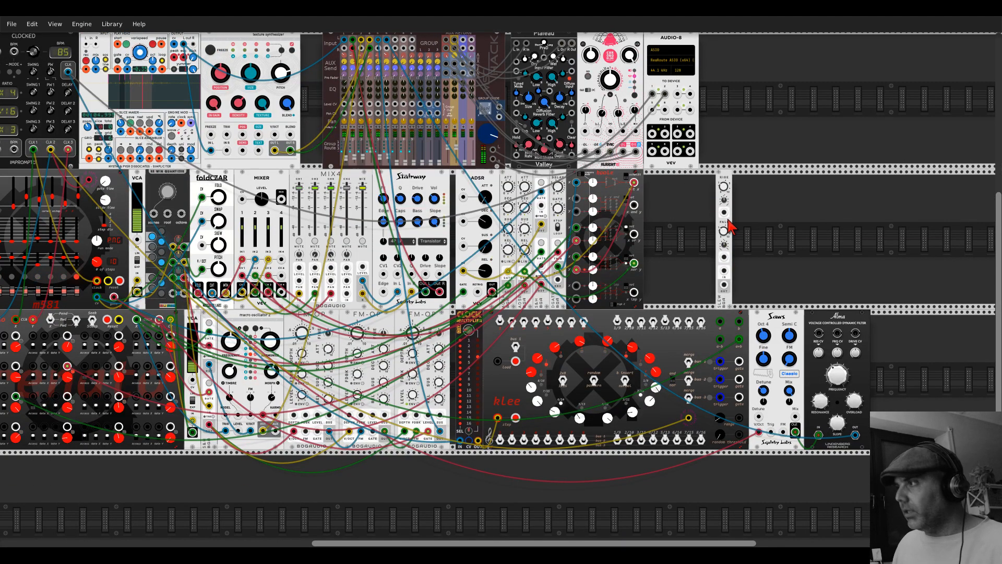
{"action": "key", "text": "ctrl+d"}
{"action": "scroll", "coordinate": [697, 228], "scroll_direction": "up", "scroll_amount": 2, "text": "ctrl"}
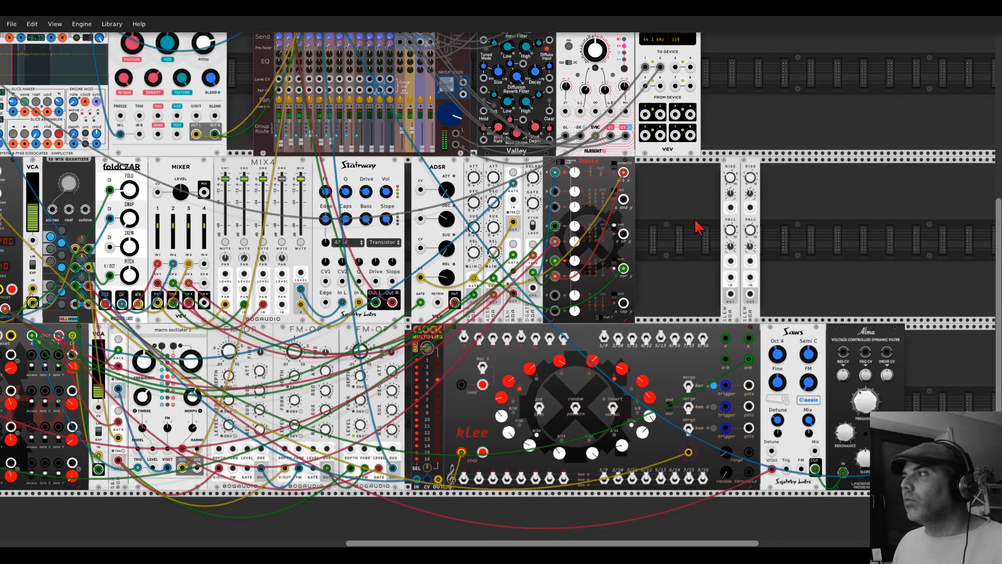
Step: Patch Clocked's CLK 2 output into the first Slew's input and move the second Slew away from it
{"action": "scroll", "coordinate": [697, 228], "scroll_direction": "down", "scroll_amount": 3}
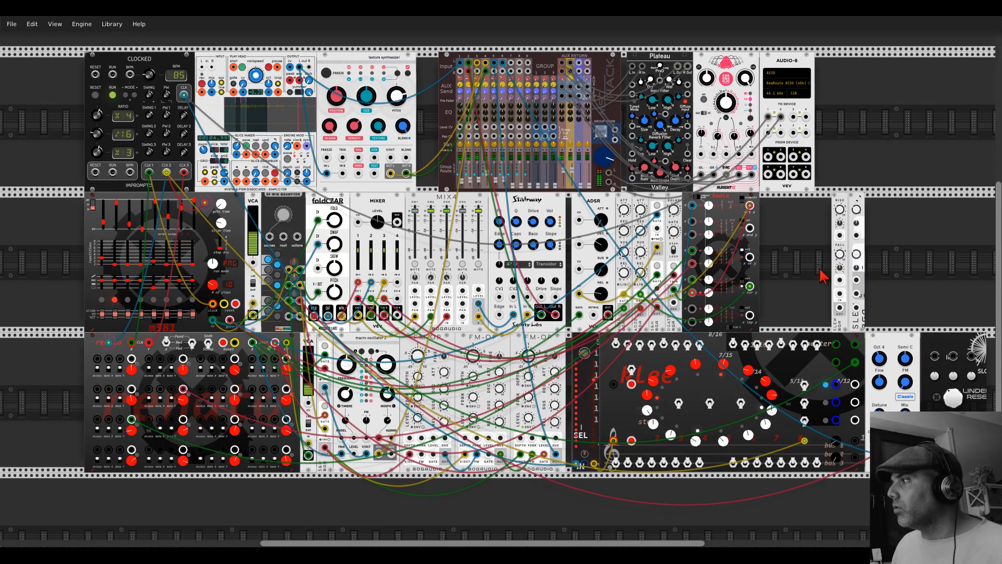
{"action": "left_click_drag", "start_coordinate": [841, 295], "coordinate": [167, 172]}
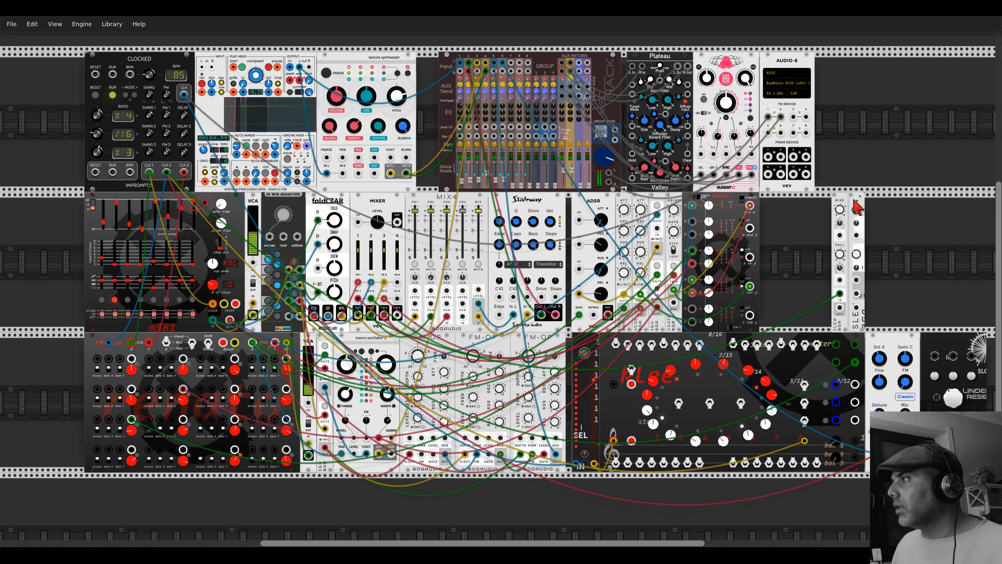
{"action": "left_click_drag", "start_coordinate": [853, 208], "coordinate": [897, 208]}
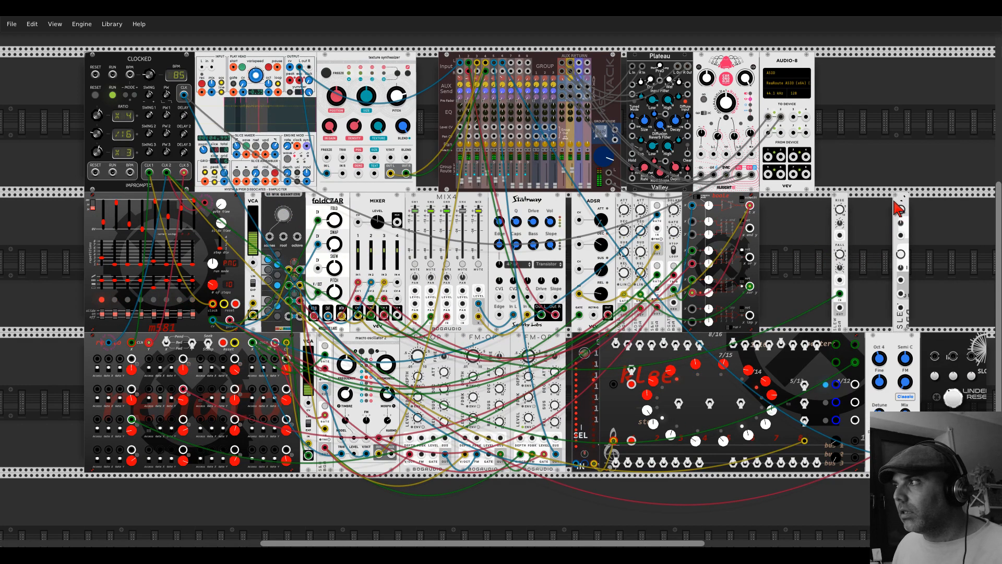
Step: Add a Bogaudio Bool module in the middle row, between the boole module and the first Slew
{"action": "right_click", "coordinate": [865, 236]}
{"action": "type", "text": "bool"}
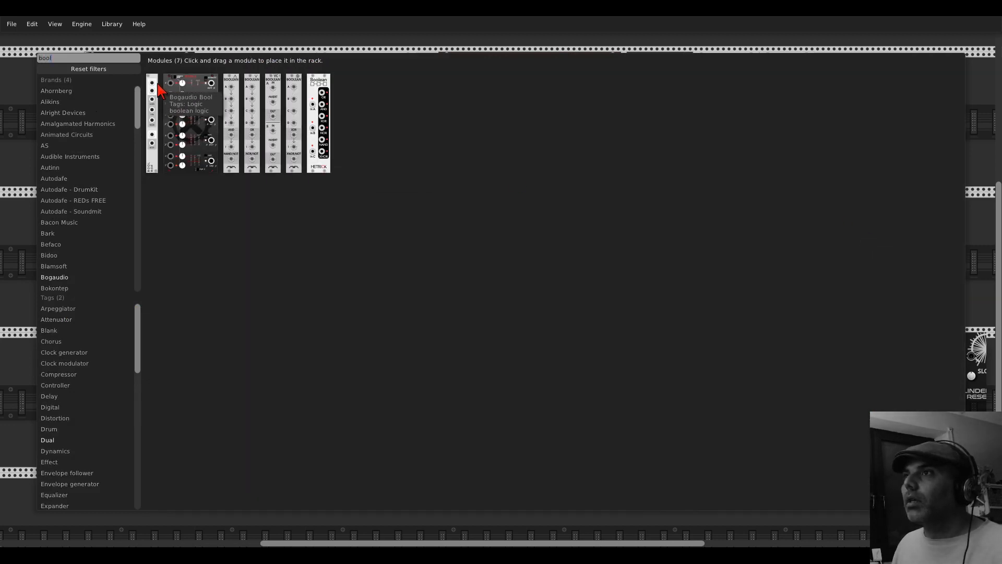
{"action": "left_click_drag", "start_coordinate": [153, 86], "coordinate": [794, 261]}
{"action": "scroll", "coordinate": [767, 281], "scroll_direction": "up", "scroll_amount": 3}
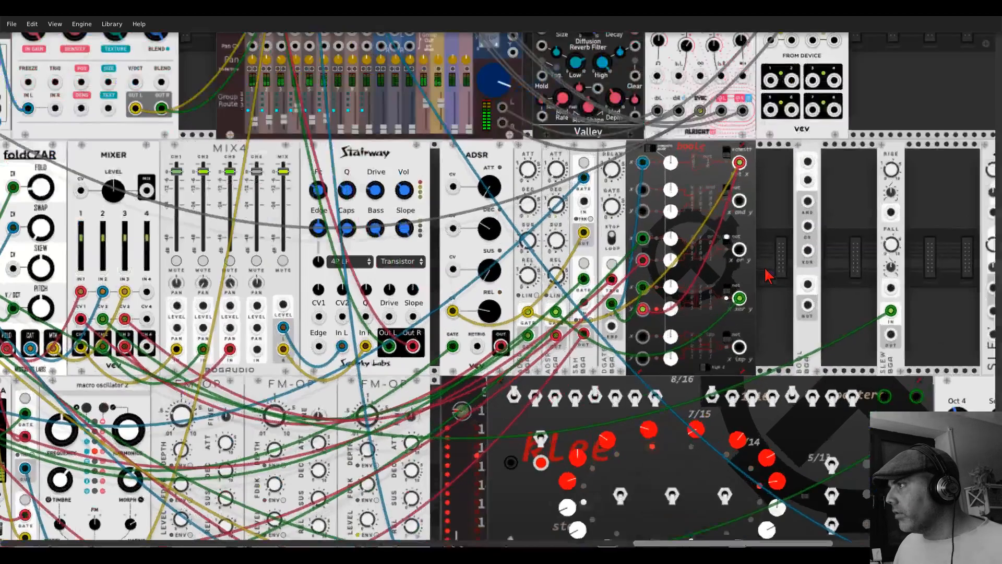
{"action": "scroll", "coordinate": [712, 163], "scroll_direction": "down", "scroll_amount": 4}
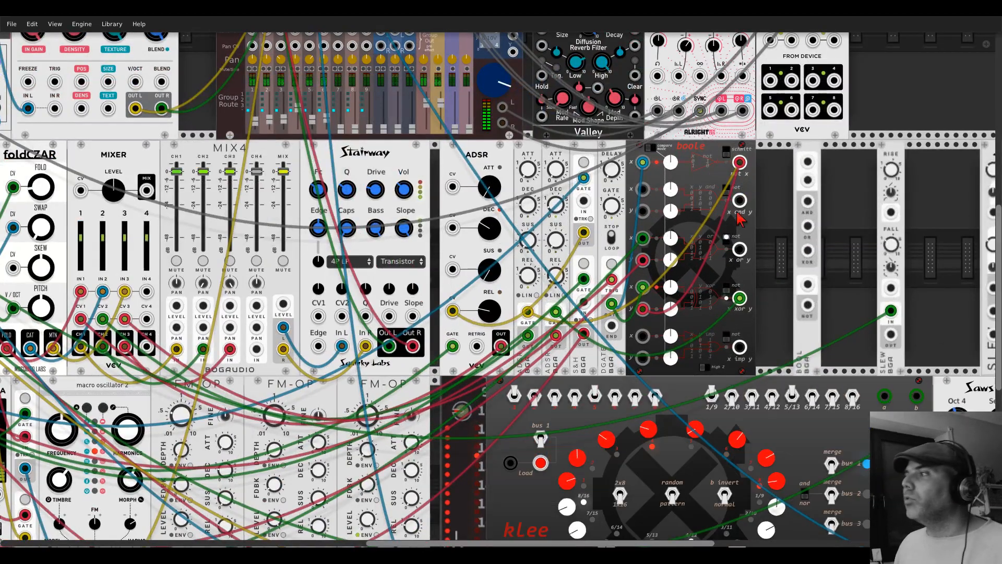
Step: Patch Clocked's CLK 2 output into Bool's NOT input and line up Bool and the two Slews side by side
{"action": "left_click_drag", "start_coordinate": [811, 198], "coordinate": [845, 211]}
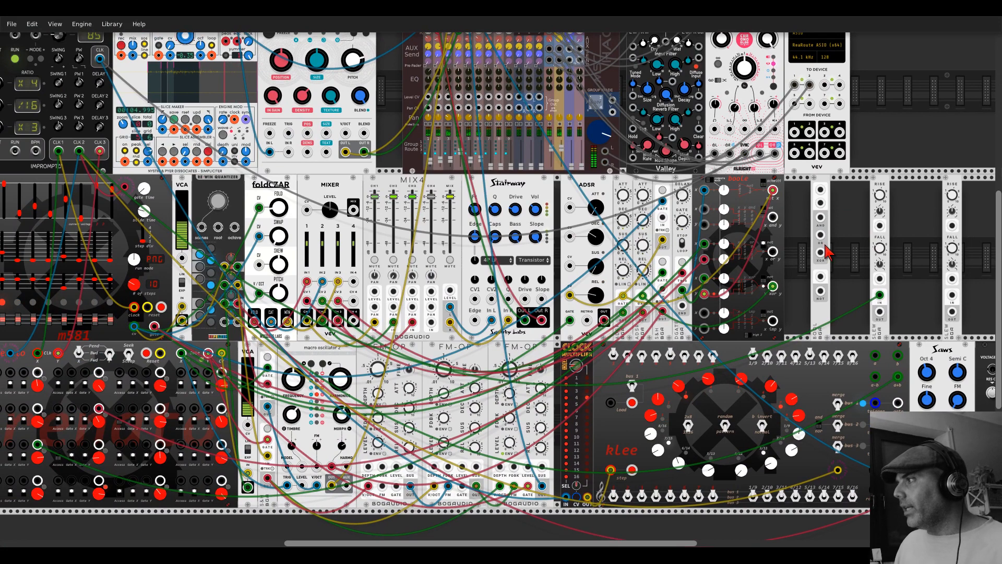
{"action": "left_click_drag", "start_coordinate": [820, 277], "coordinate": [78, 151]}
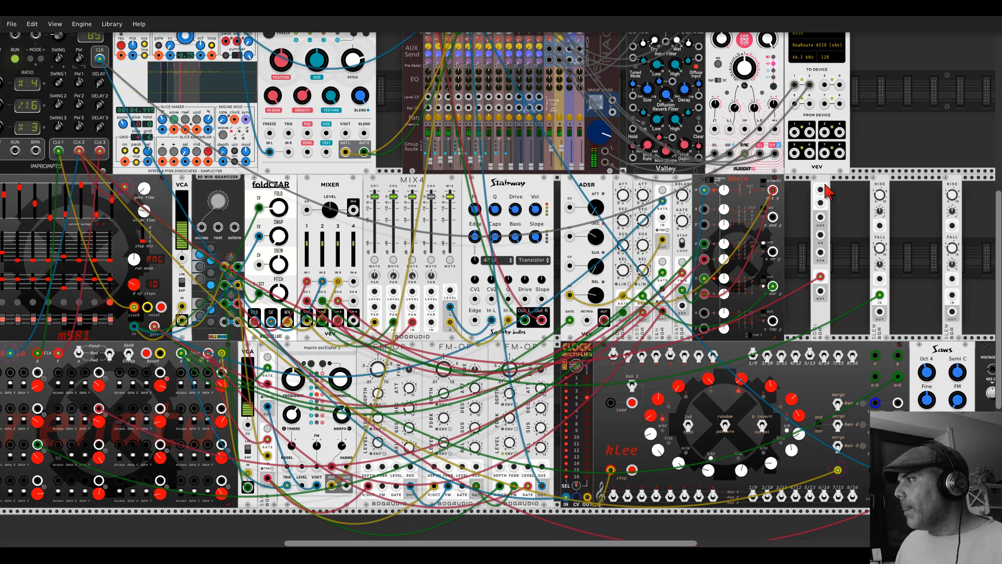
{"action": "left_click_drag", "start_coordinate": [821, 195], "coordinate": [881, 188]}
{"action": "left_click_drag", "start_coordinate": [953, 190], "coordinate": [894, 191]}
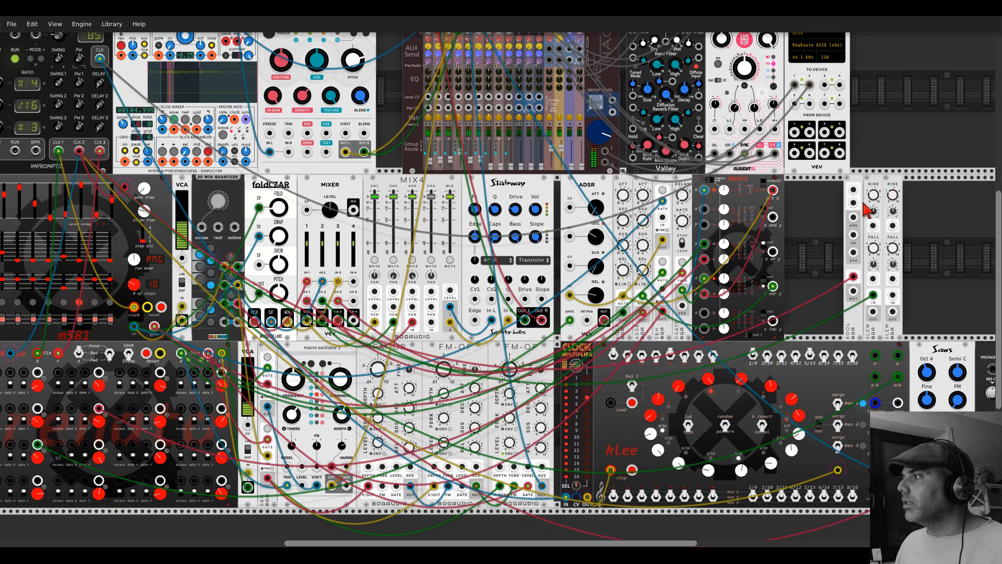
Step: Patch Bool's NOT output directly into the second Slew's input and move that Slew away from the first
{"action": "scroll", "coordinate": [881, 251], "scroll_direction": "up", "scroll_amount": 4}
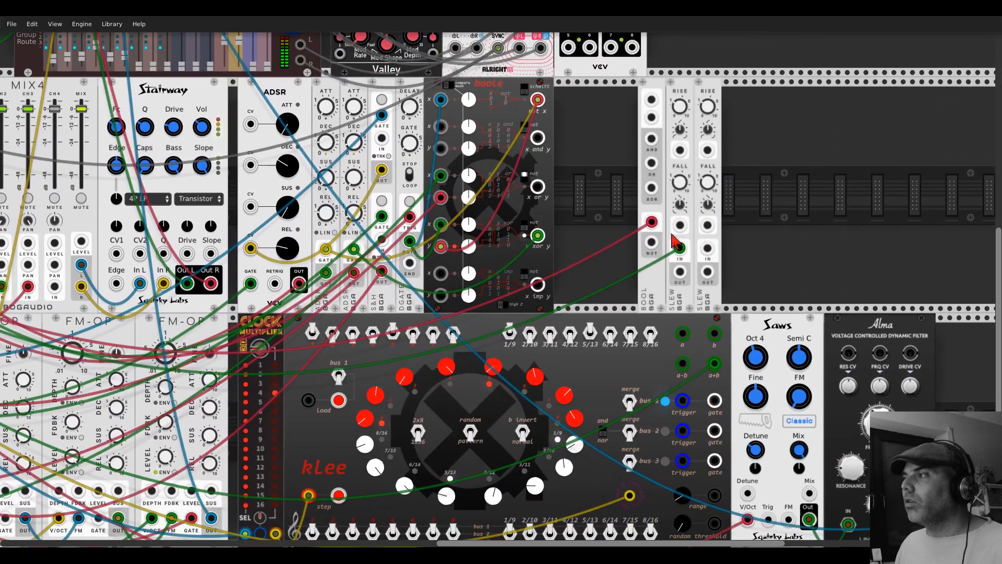
{"action": "left_click_drag", "start_coordinate": [652, 242], "coordinate": [707, 249]}
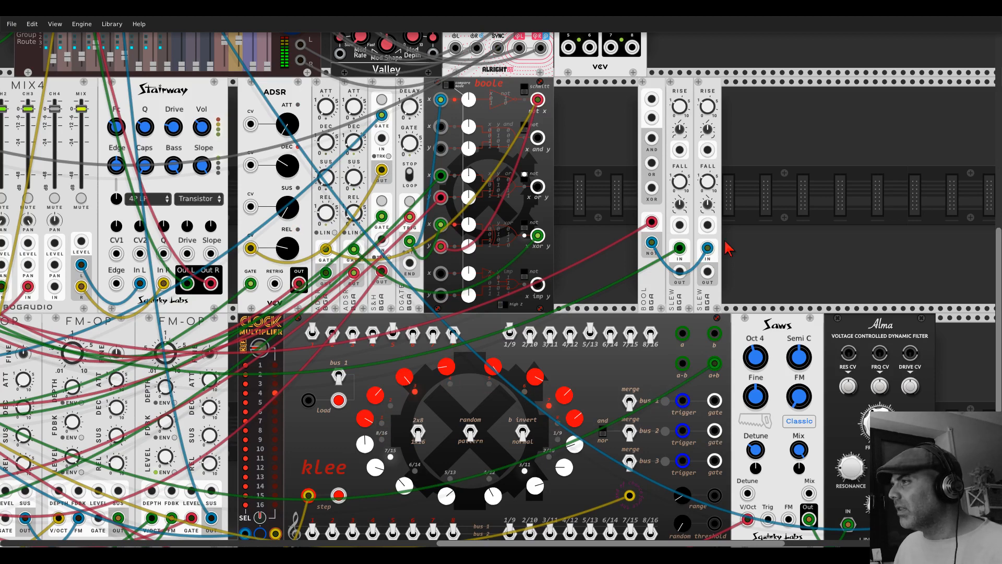
{"action": "scroll", "coordinate": [711, 250], "scroll_direction": "up", "scroll_amount": 2}
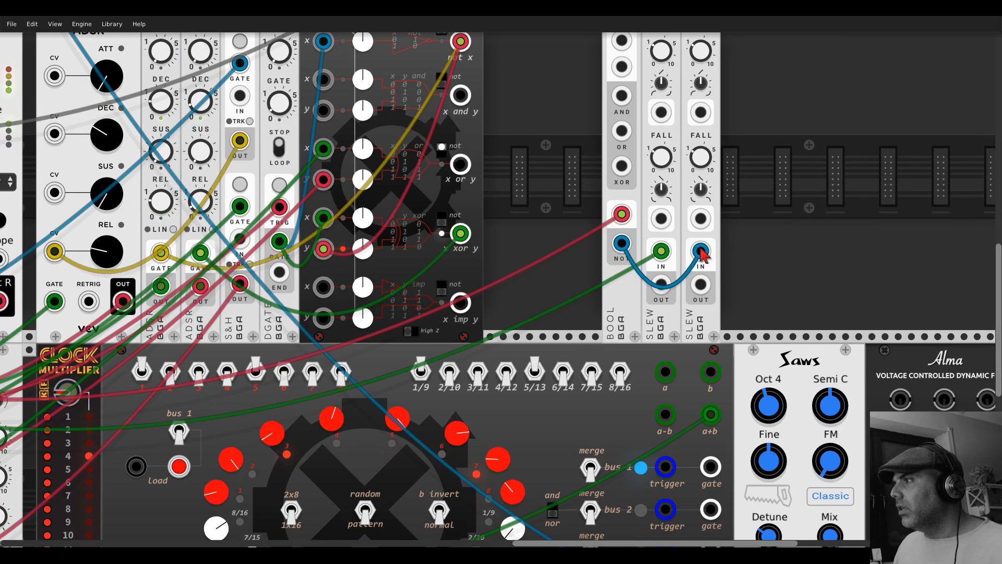
{"action": "scroll", "coordinate": [702, 251], "scroll_direction": "down", "scroll_amount": 2}
{"action": "left_click_drag", "start_coordinate": [775, 120], "coordinate": [712, 153]}
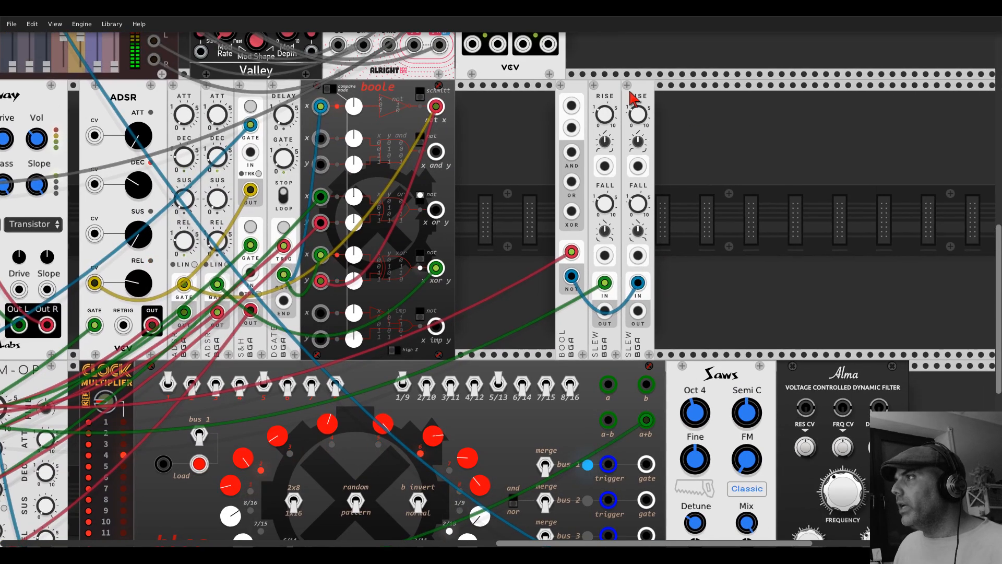
{"action": "left_click_drag", "start_coordinate": [630, 92], "coordinate": [685, 99]}
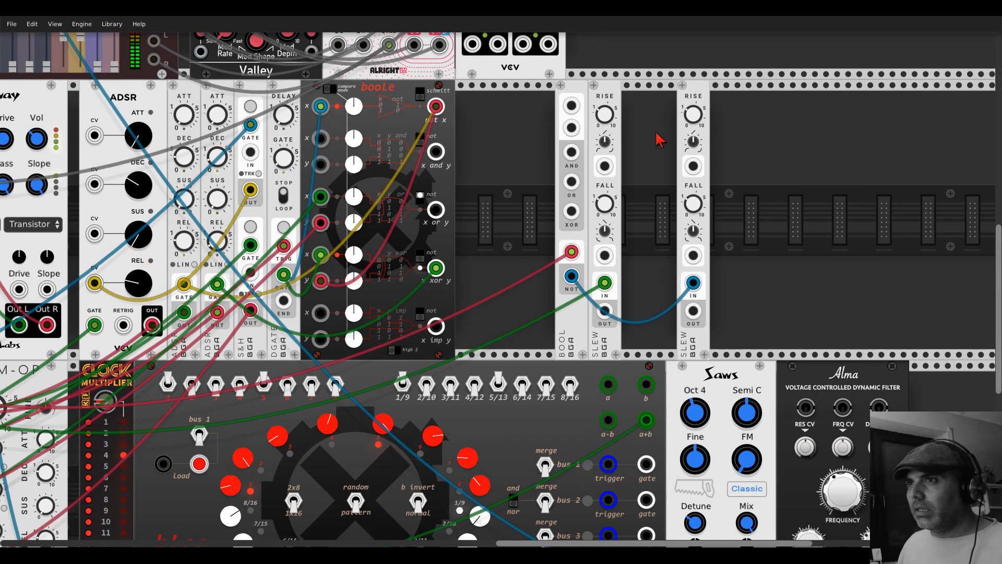
{"action": "scroll", "coordinate": [659, 140], "scroll_direction": "down", "scroll_amount": 2}
{"action": "left_click_drag", "start_coordinate": [652, 137], "coordinate": [818, 158]}
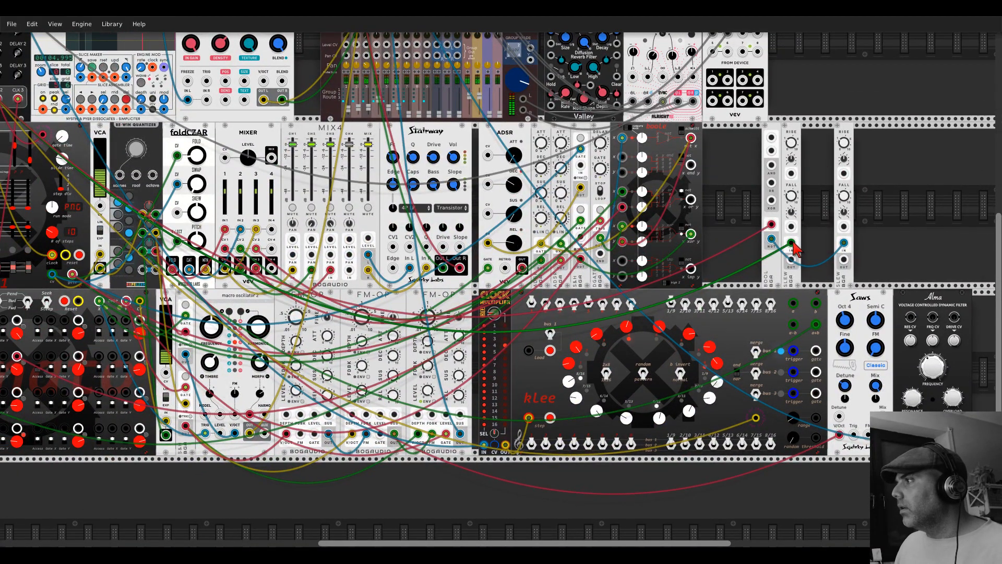
{"action": "left_click_drag", "start_coordinate": [773, 239], "coordinate": [776, 248]}
{"action": "left_click_drag", "start_coordinate": [772, 239], "coordinate": [272, 230]}
{"action": "left_click_drag", "start_coordinate": [271, 268], "coordinate": [844, 243]}
{"action": "mouse_move", "coordinate": [272, 208]}
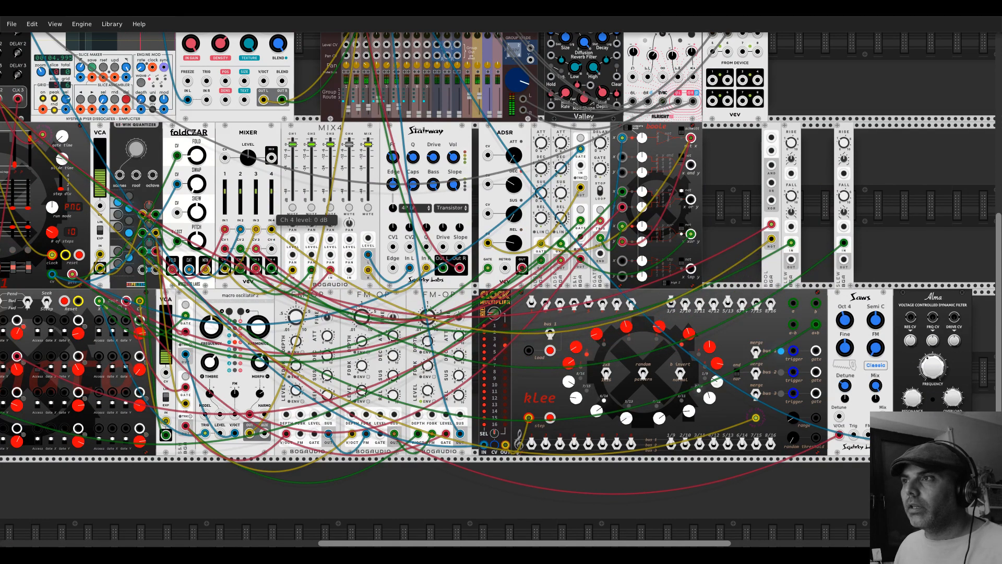
Step: Place the Slews side by side, lengthen both rise times (first about 7.1 s), and set their falls to about 4.38 s and 5.14 s
{"action": "scroll", "coordinate": [879, 216], "scroll_direction": "up", "scroll_amount": 5}
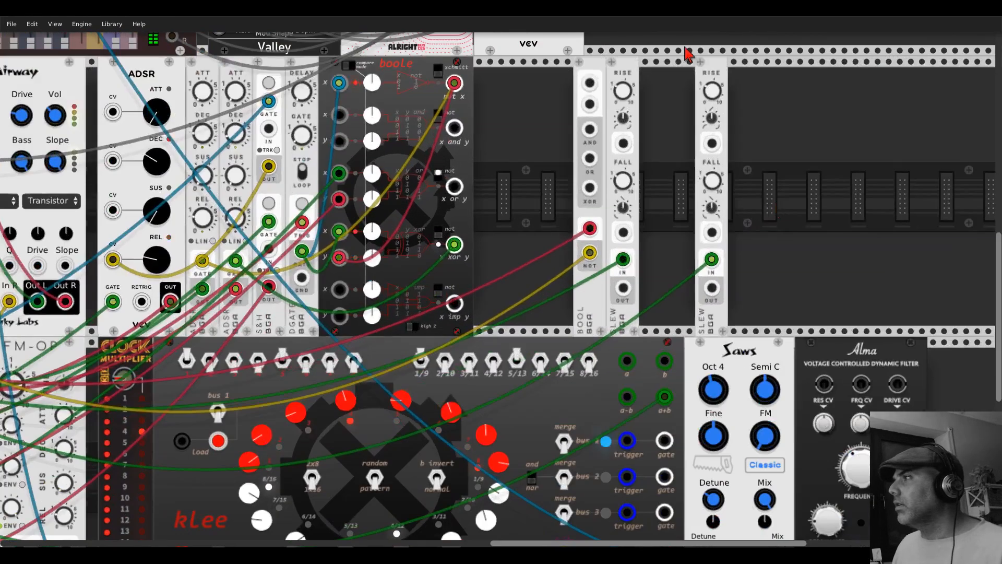
{"action": "left_click_drag", "start_coordinate": [713, 76], "coordinate": [656, 76]}
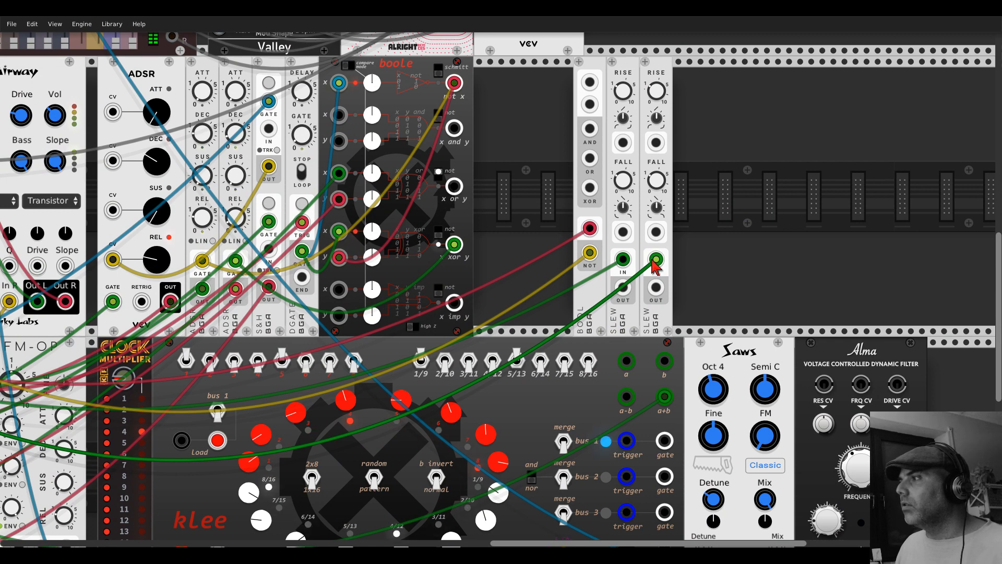
{"action": "left_click_drag", "start_coordinate": [626, 93], "coordinate": [625, 52]}
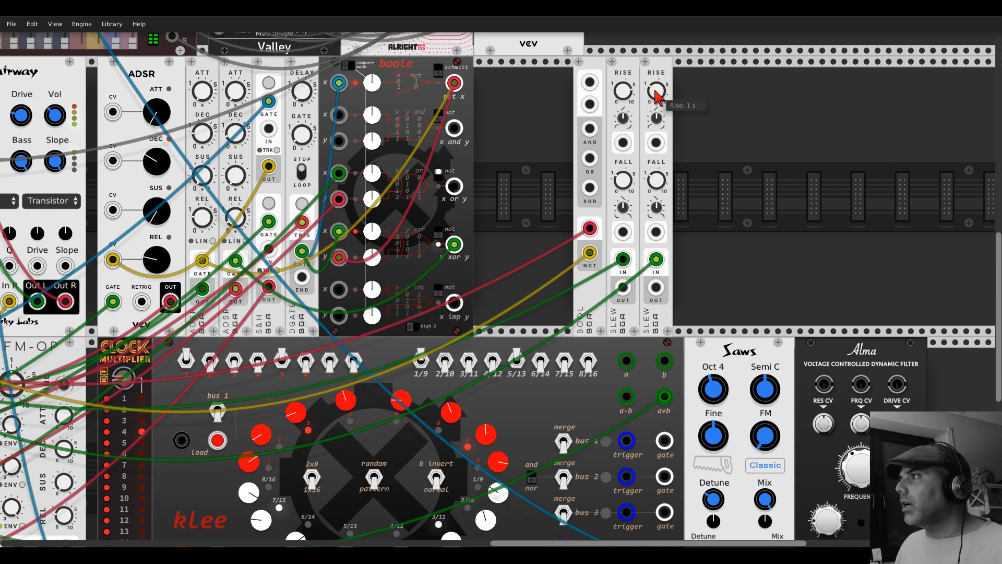
{"action": "left_click_drag", "start_coordinate": [658, 93], "coordinate": [658, 60]}
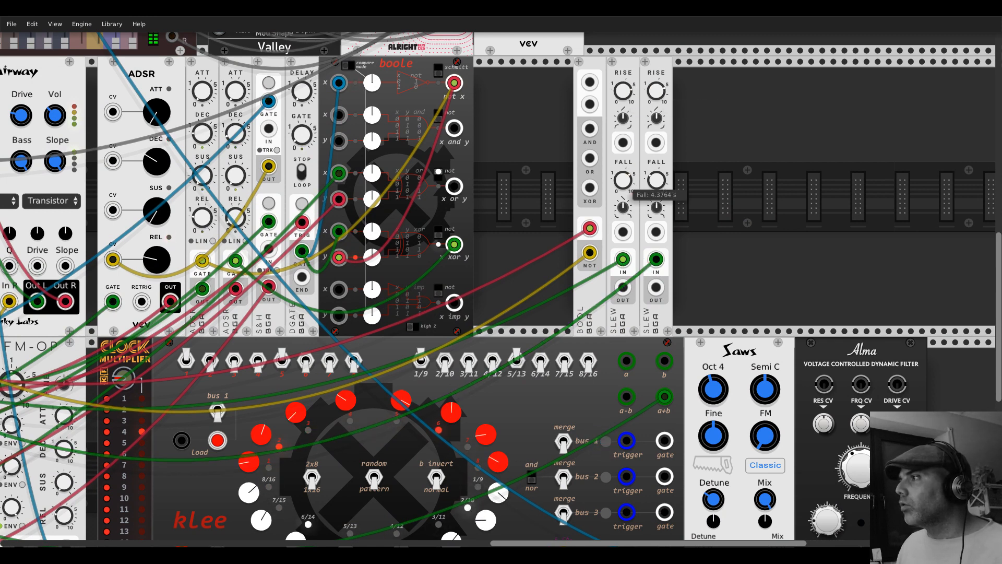
{"action": "left_click_drag", "start_coordinate": [651, 181], "coordinate": [651, 149]}
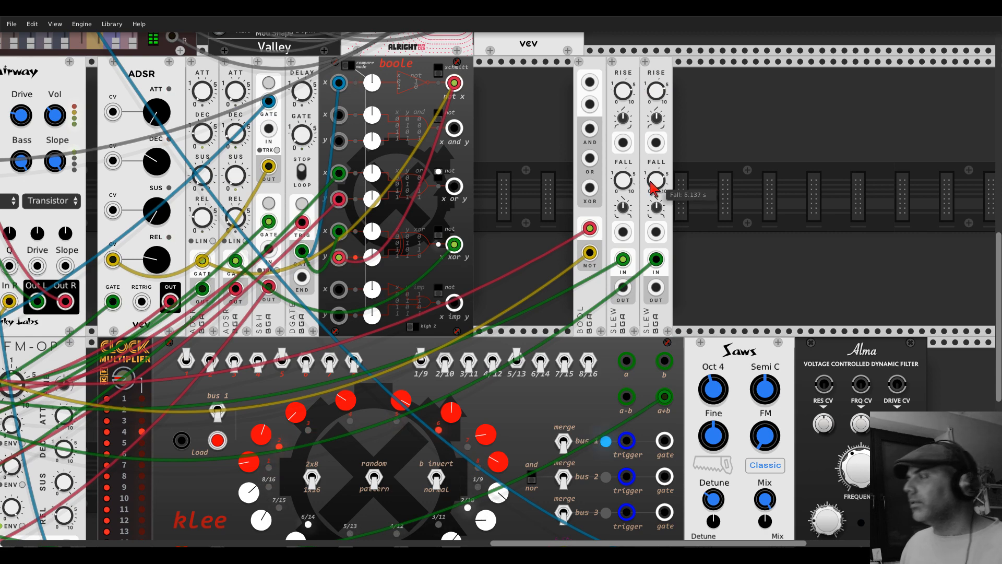
Step: Patch the first Slew's output into Stairway's CV1 input and check both Slews' rise times
{"action": "scroll", "coordinate": [651, 189], "scroll_direction": "down", "scroll_amount": 3}
{"action": "scroll", "coordinate": [663, 198], "scroll_direction": "up", "scroll_amount": 1}
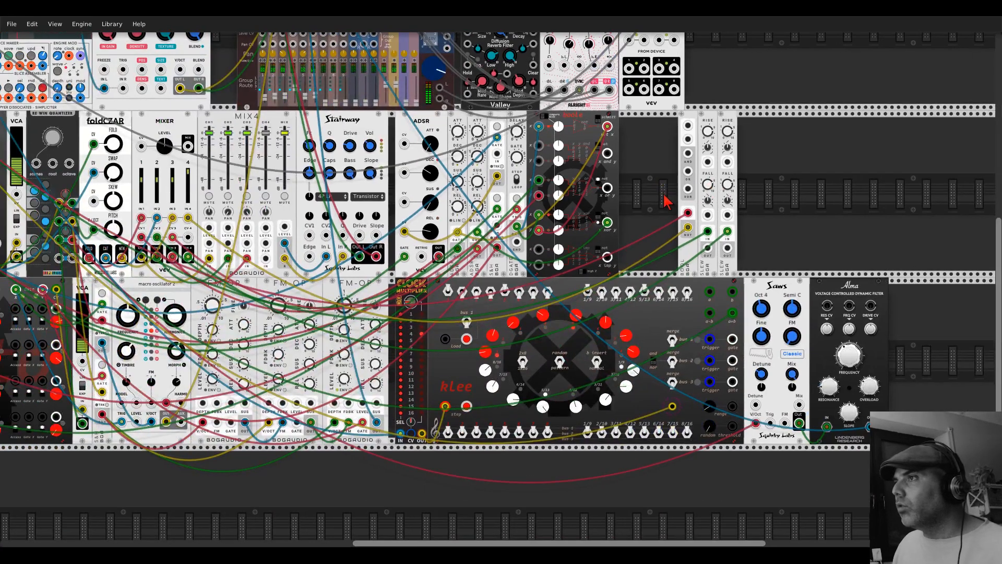
{"action": "left_click_drag", "start_coordinate": [708, 248], "coordinate": [309, 208]}
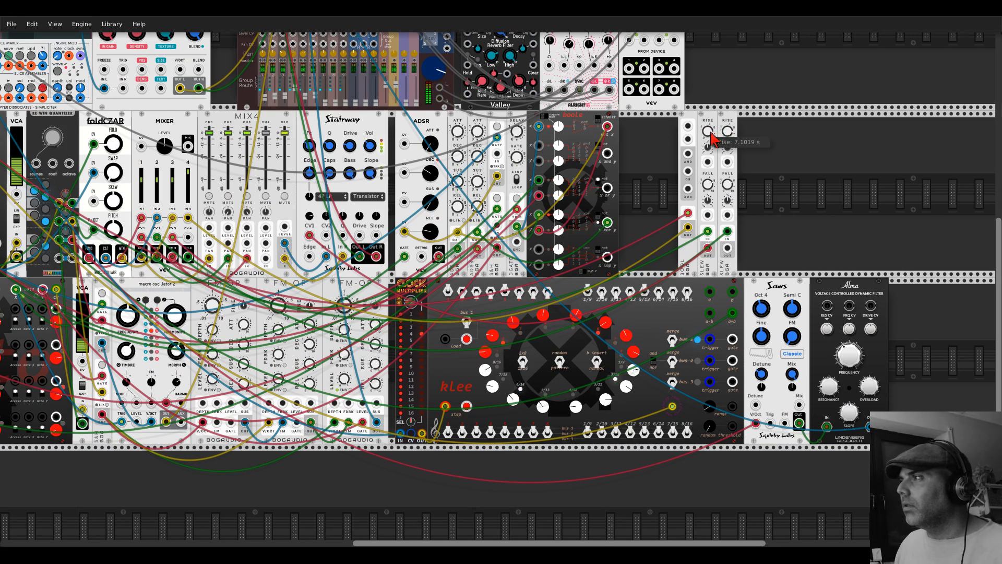
{"action": "left_click", "coordinate": [711, 134]}
{"action": "left_click", "coordinate": [725, 131]}
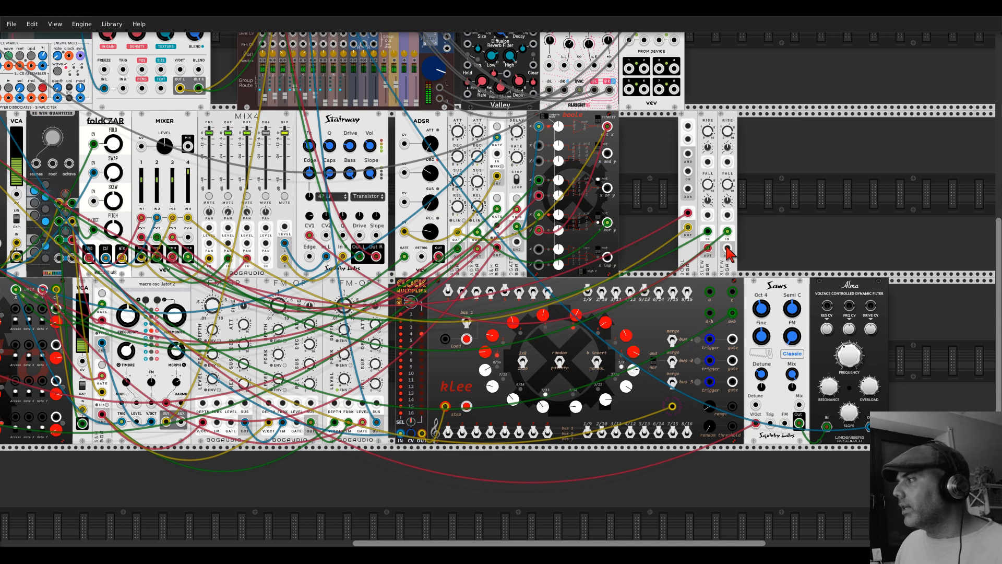
Step: Patch the second Slew's output into Alma's frequency CV input
{"action": "mouse_move", "coordinate": [727, 249]}
{"action": "left_mouse_down"}
{"action": "mouse_move", "coordinate": [858, 300]}
{"action": "mouse_move", "coordinate": [850, 305]}
{"action": "left_mouse_up"}
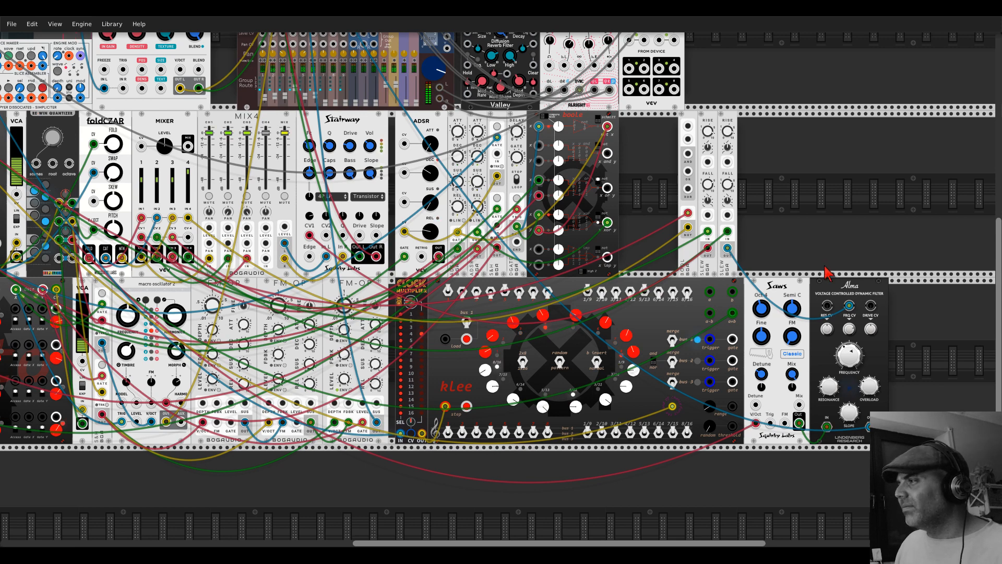
{"action": "mouse_move", "coordinate": [849, 326]}
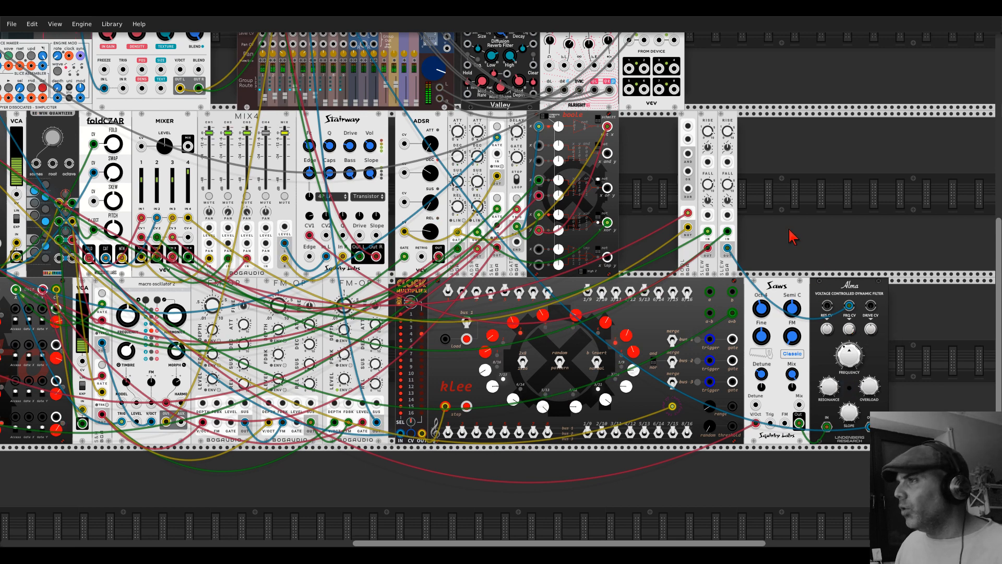
{"action": "scroll", "coordinate": [790, 235], "scroll_direction": "down", "scroll_amount": 3}
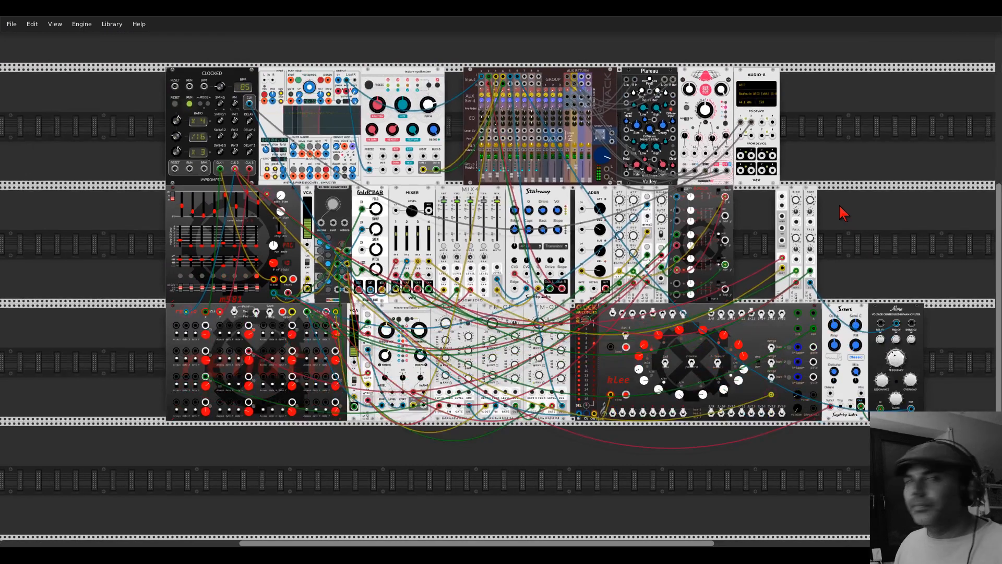
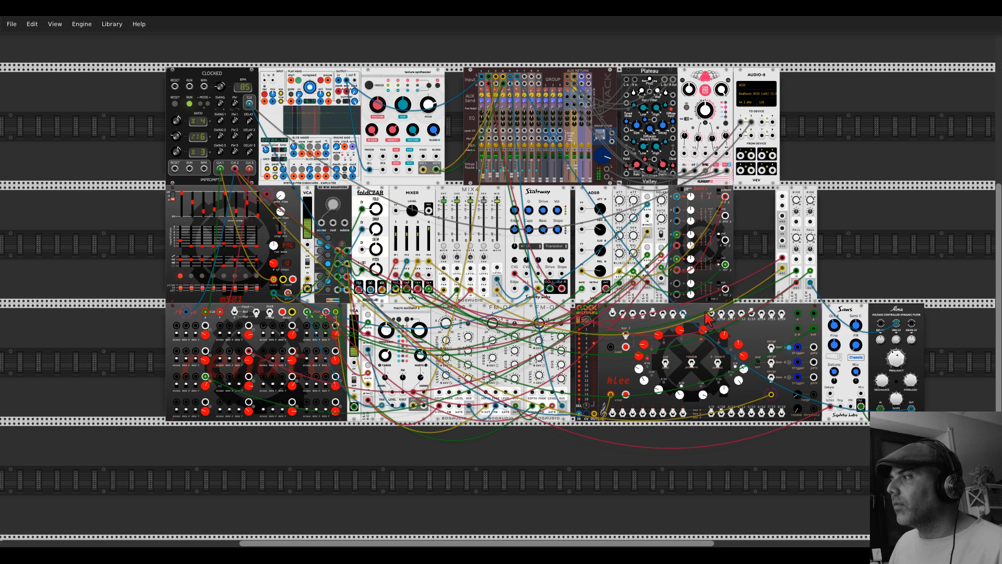
Step: Search the module library for "vco" and look through the available oscillators
{"action": "scroll", "coordinate": [506, 457], "scroll_direction": "up", "scroll_amount": 5}
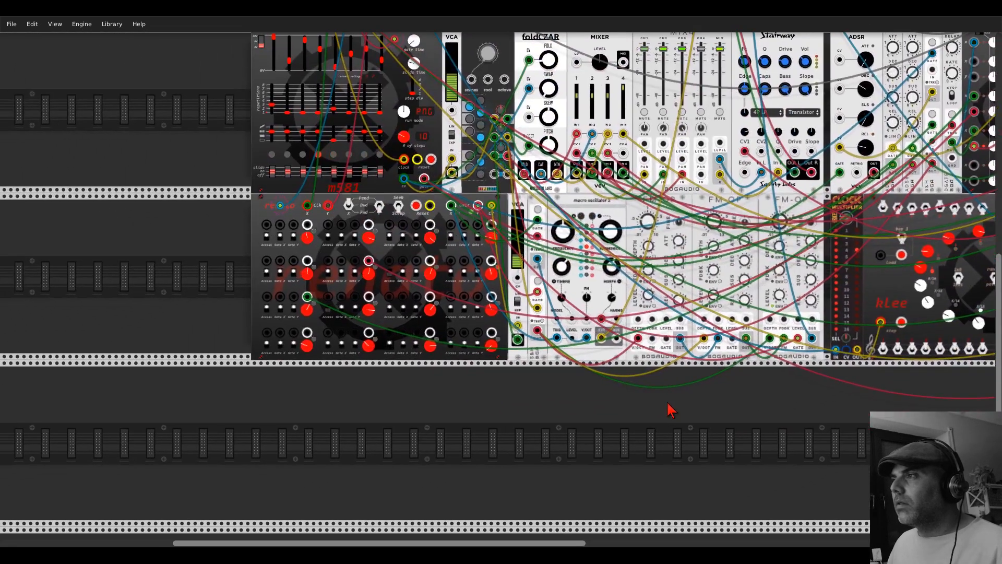
{"action": "right_click", "coordinate": [666, 422]}
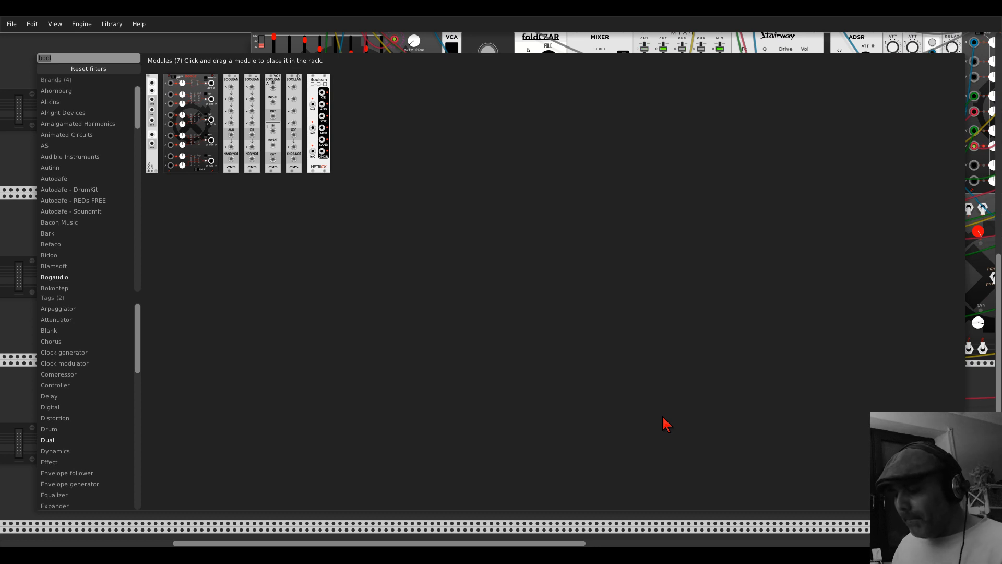
{"action": "type", "text": "vco"}
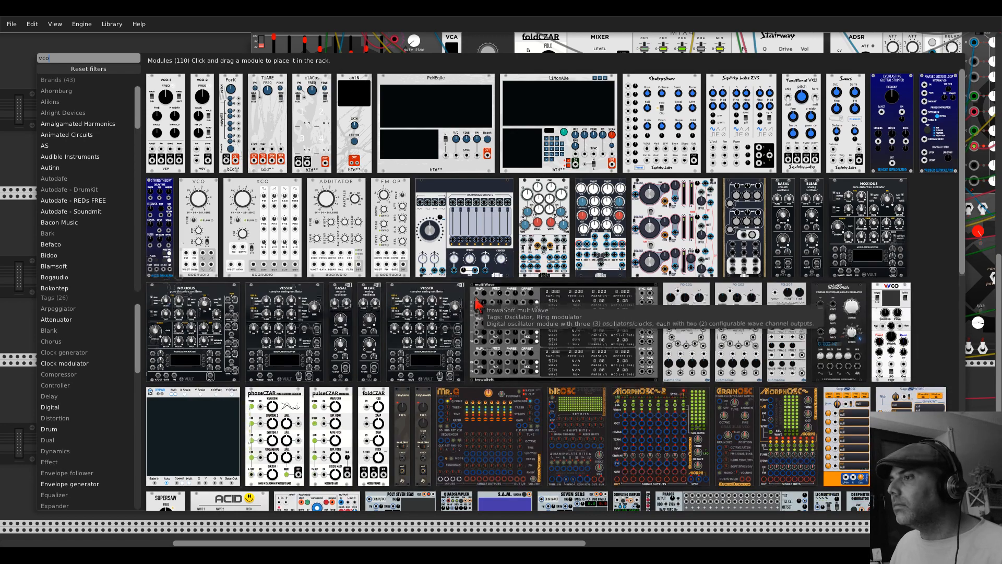
{"action": "scroll", "coordinate": [477, 303], "scroll_direction": "down", "scroll_amount": 5}
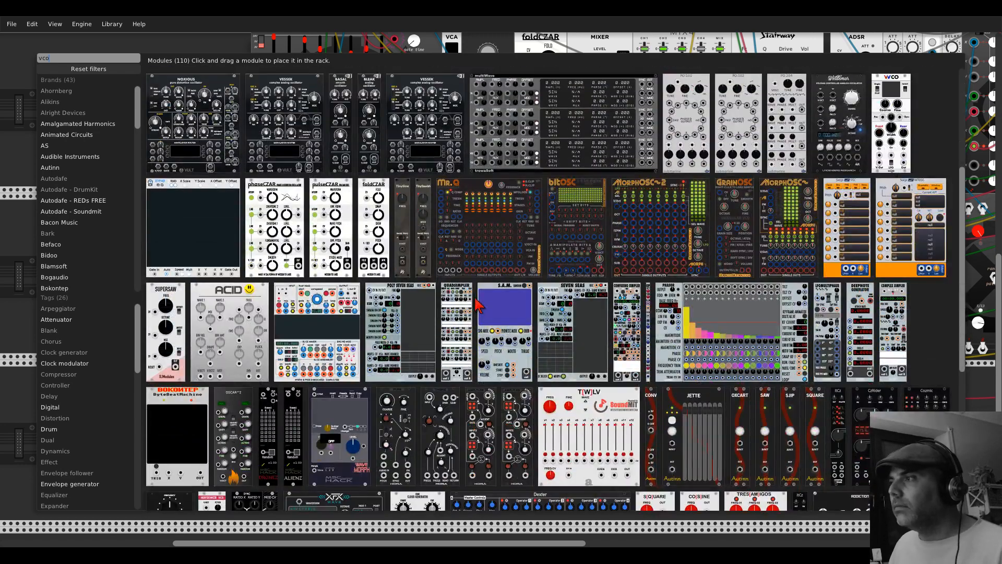
{"action": "scroll", "coordinate": [477, 303], "scroll_direction": "down", "scroll_amount": 3}
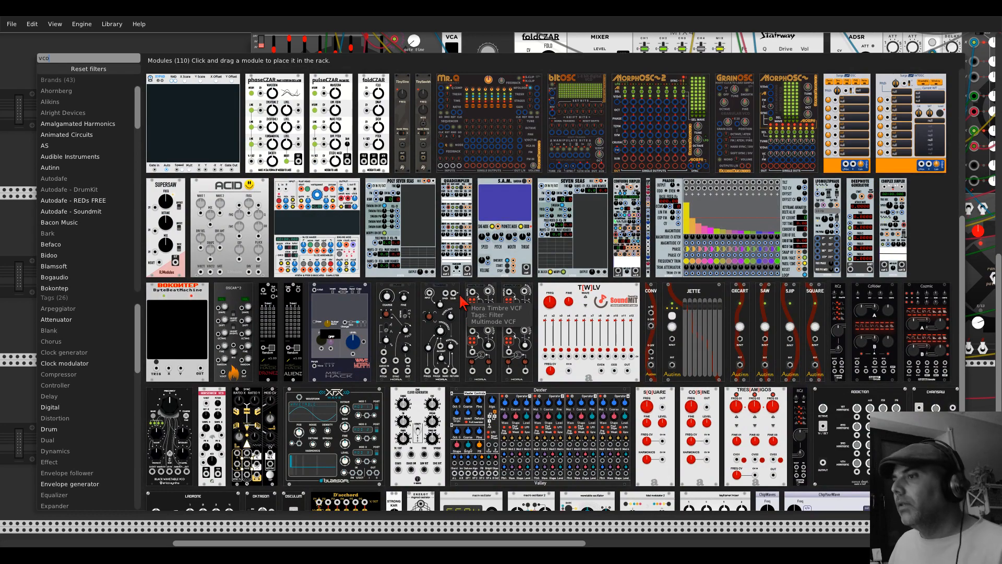
{"action": "scroll", "coordinate": [462, 302], "scroll_direction": "down", "scroll_amount": 3}
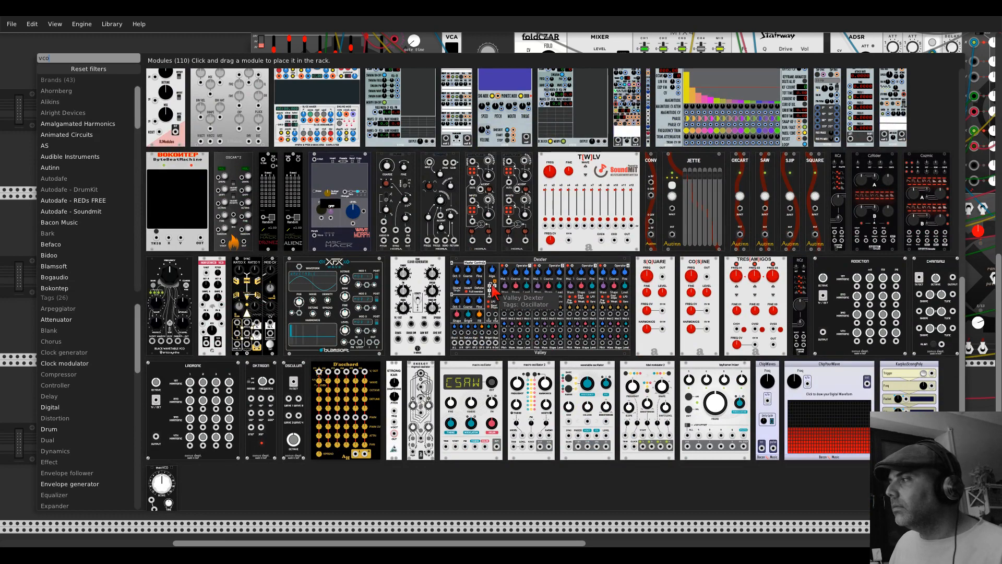
{"action": "scroll", "coordinate": [492, 290], "scroll_direction": "up", "scroll_amount": 7}
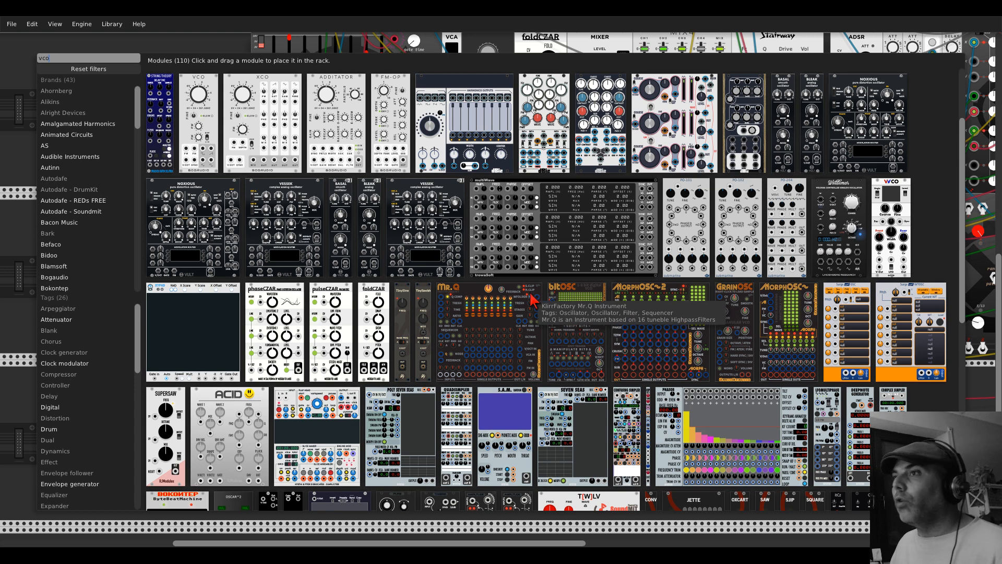
{"action": "scroll", "coordinate": [507, 308], "scroll_direction": "up", "scroll_amount": 3}
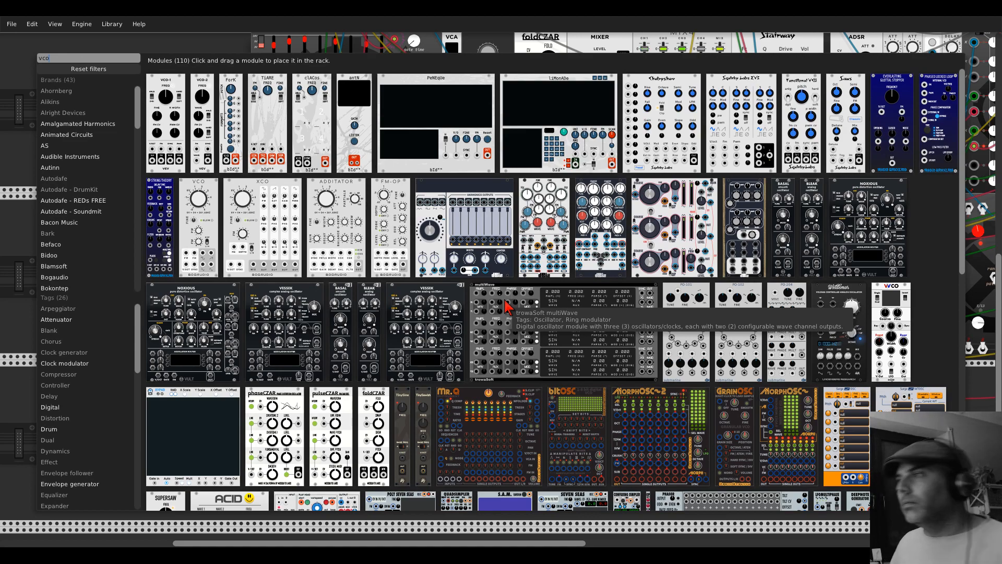
{"action": "scroll", "coordinate": [507, 308], "scroll_direction": "down", "scroll_amount": 3}
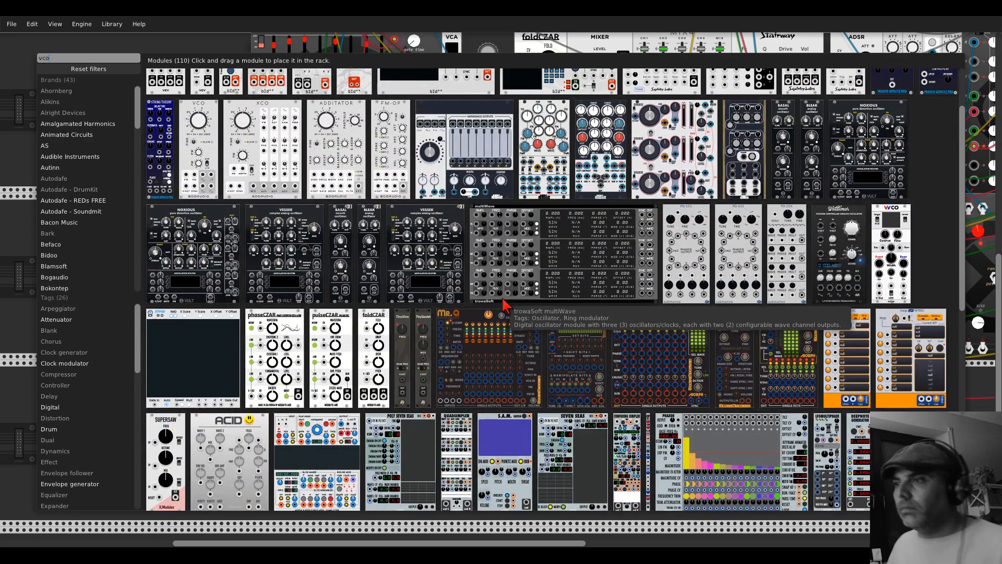
{"action": "scroll", "coordinate": [504, 303], "scroll_direction": "down", "scroll_amount": 3}
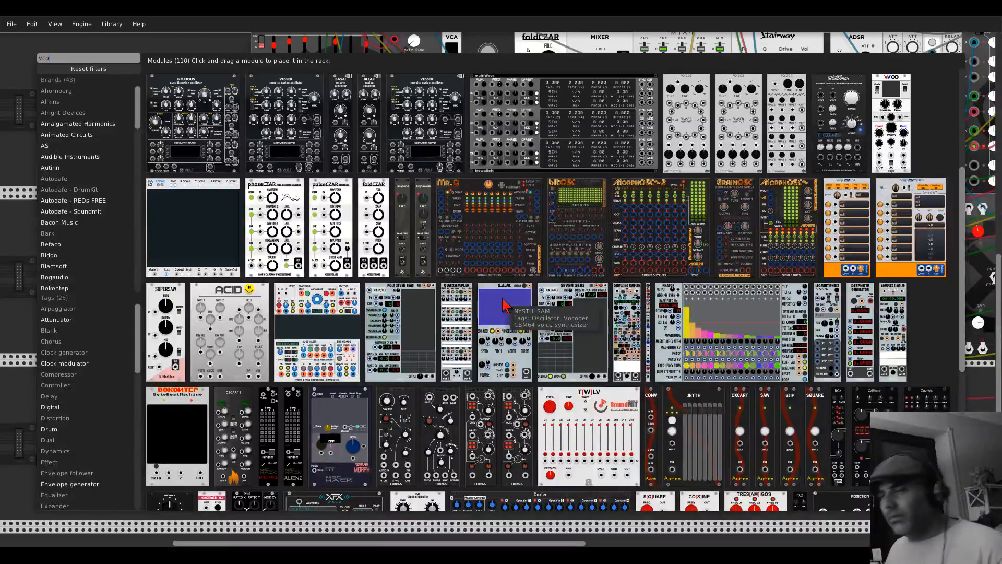
{"action": "scroll", "coordinate": [502, 296], "scroll_direction": "down", "scroll_amount": 2}
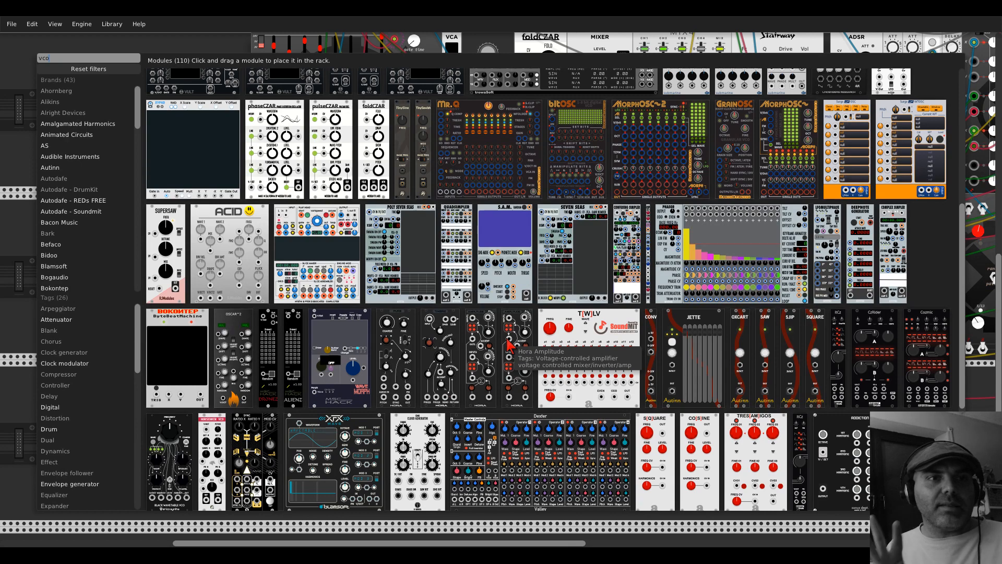
{"action": "scroll", "coordinate": [509, 345], "scroll_direction": "down", "scroll_amount": 5}
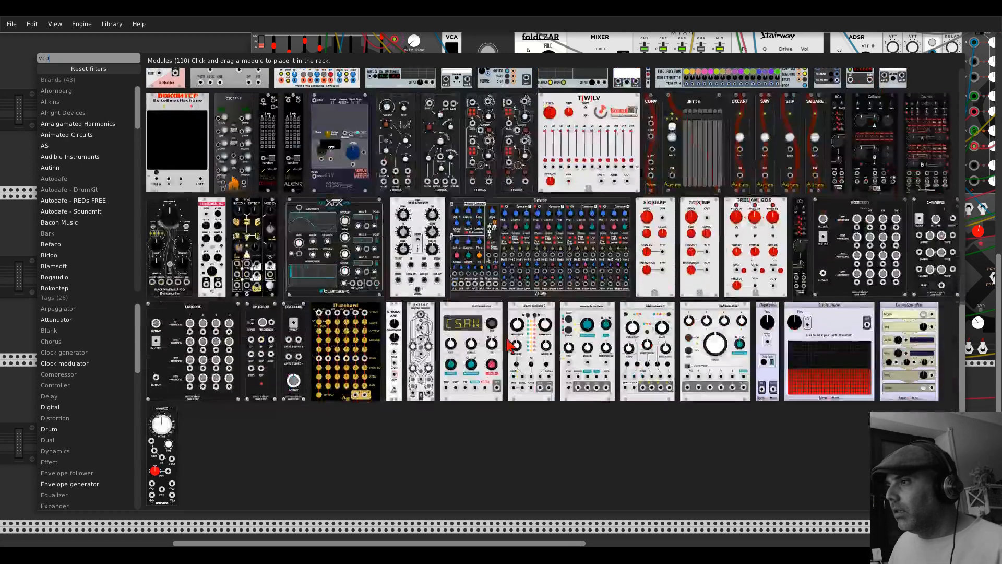
Step: Add the Vult Basal oscillator to the empty row below Renato, leaving room for a module before it
{"action": "type", "text": "bas"}
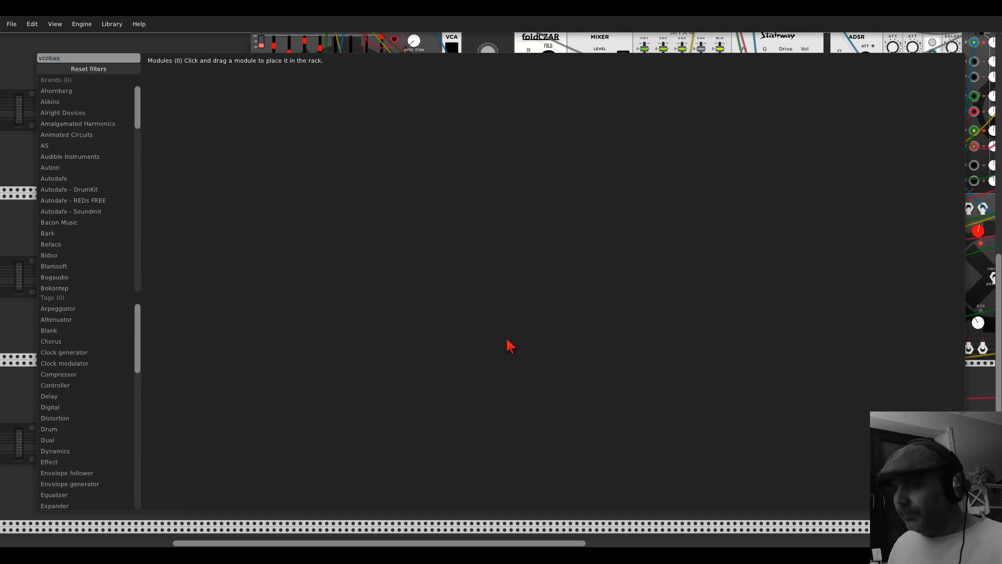
{"action": "key", "text": "BackSpace"}
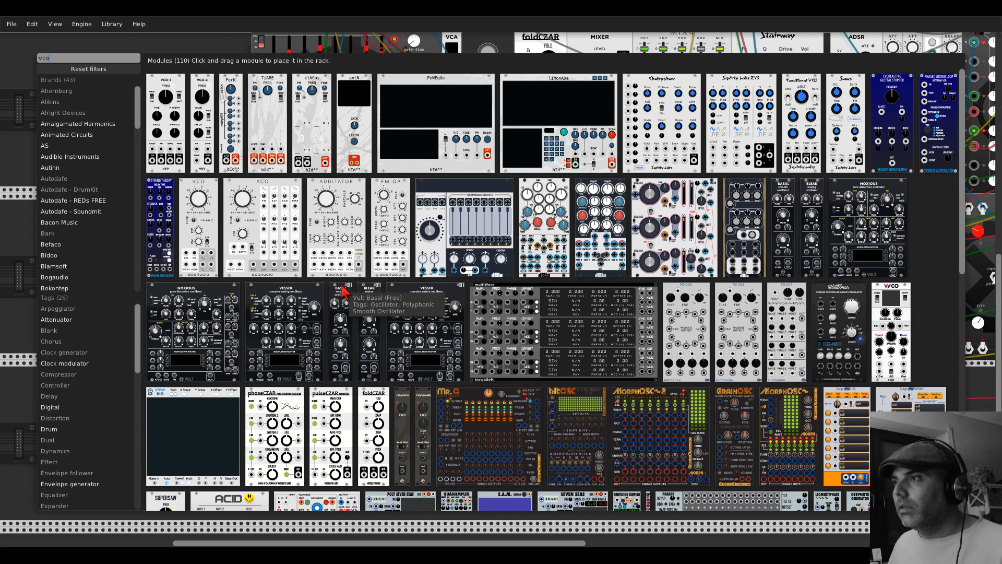
{"action": "left_click_drag", "start_coordinate": [342, 306], "coordinate": [370, 365]}
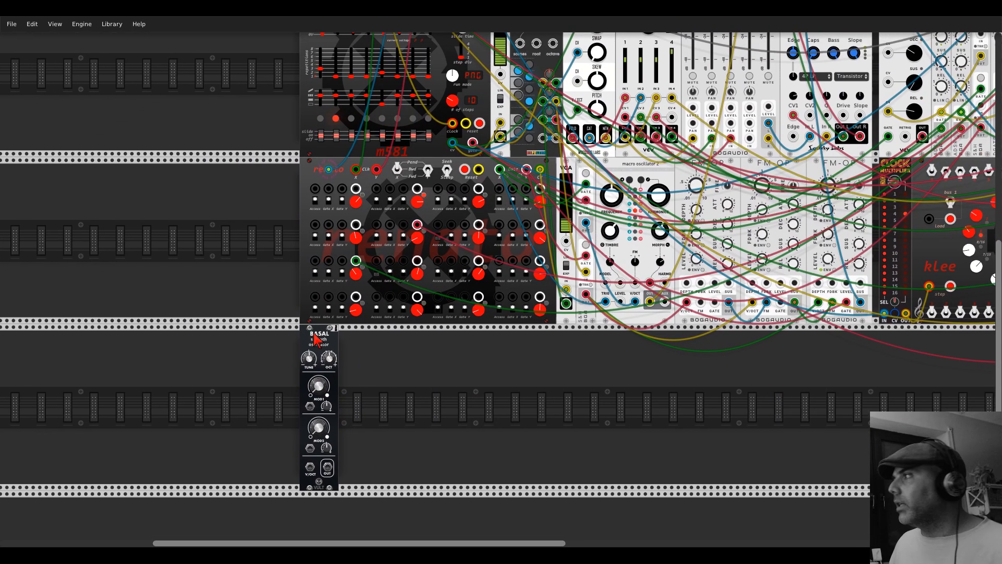
{"action": "left_click_drag", "start_coordinate": [316, 333], "coordinate": [356, 334]}
{"action": "left_click_drag", "start_coordinate": [672, 363], "coordinate": [433, 429]}
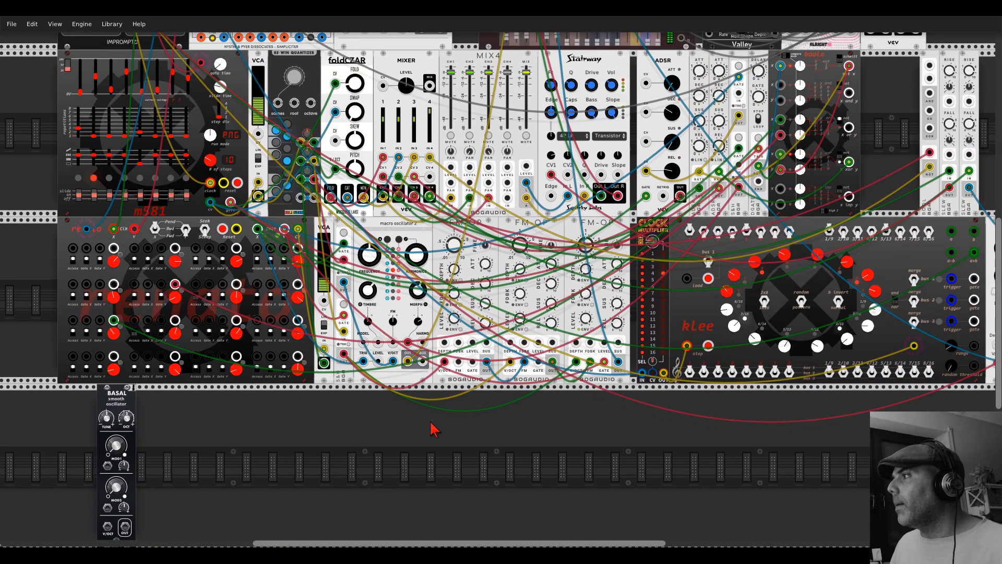
{"action": "left_click_drag", "start_coordinate": [431, 423], "coordinate": [615, 388]}
{"action": "right_click", "coordinate": [273, 401]}
{"action": "type", "text": "sample"}
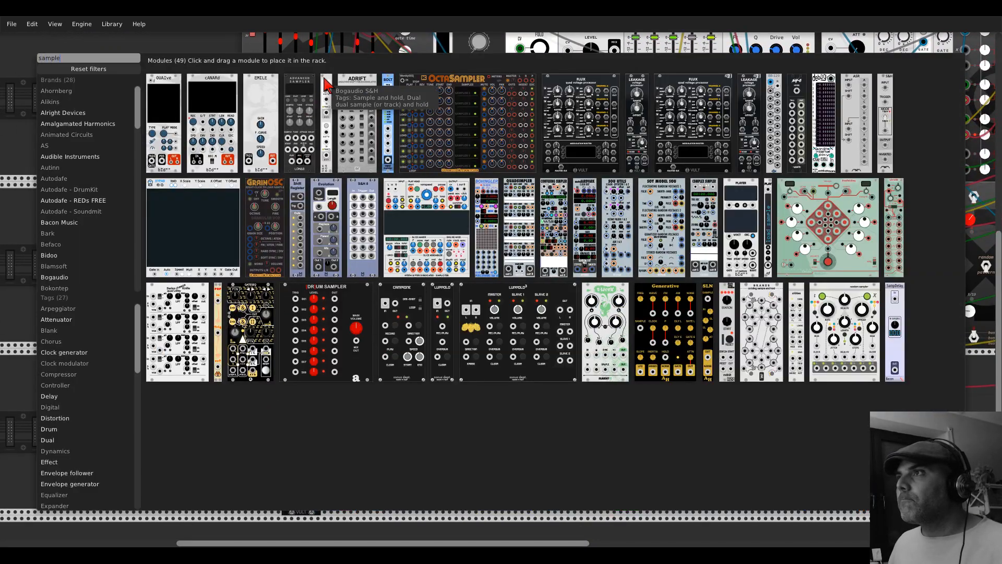
{"action": "left_click_drag", "start_coordinate": [291, 233], "coordinate": [337, 374]}
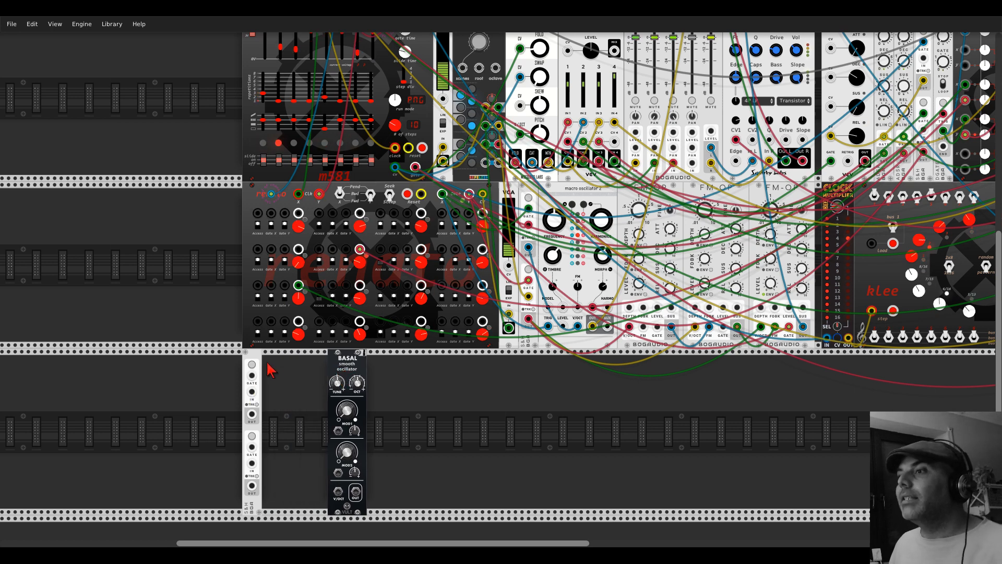
{"action": "left_click_drag", "start_coordinate": [257, 366], "coordinate": [316, 372]}
{"action": "right_click", "coordinate": [315, 361]}
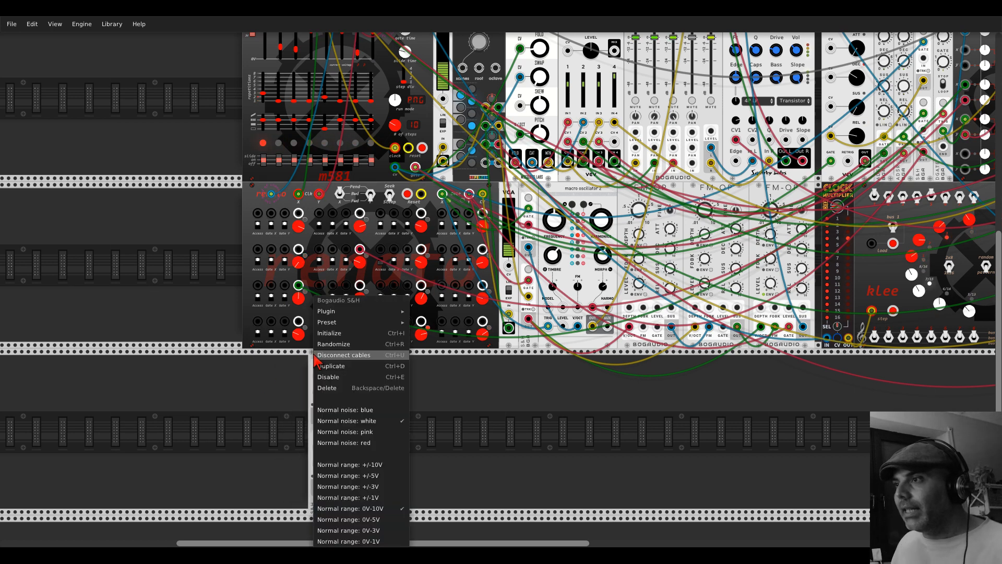
{"action": "left_click", "coordinate": [325, 389]}
Step: Find the Kinks utilities module in the library and place it just before Basal
{"action": "right_click", "coordinate": [289, 406]}
{"action": "type", "text": "kinks"}
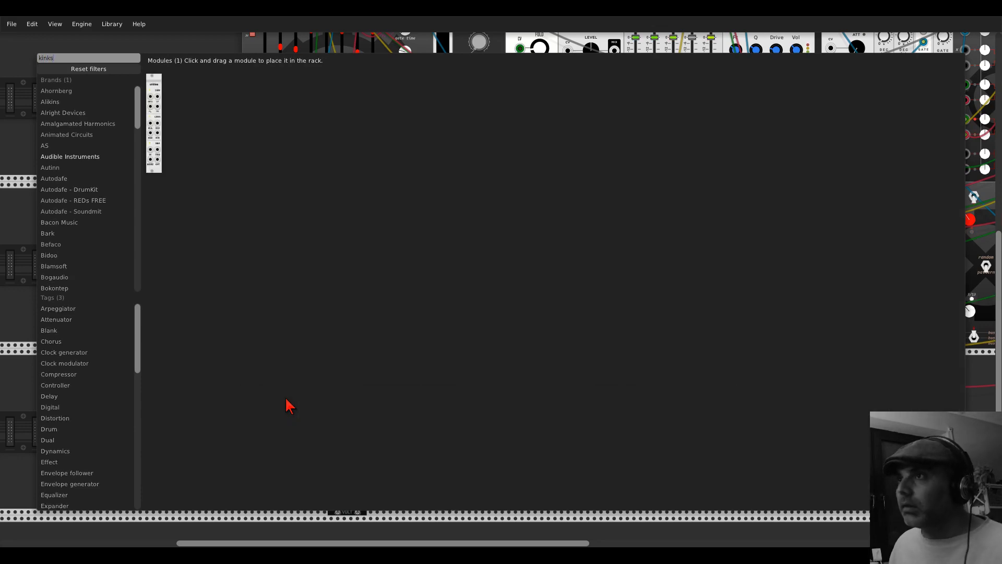
{"action": "left_click_drag", "start_coordinate": [157, 95], "coordinate": [257, 309]}
{"action": "scroll", "coordinate": [242, 393], "scroll_direction": "up", "scroll_amount": 2}
{"action": "scroll", "coordinate": [242, 393], "scroll_direction": "up", "scroll_amount": 1}
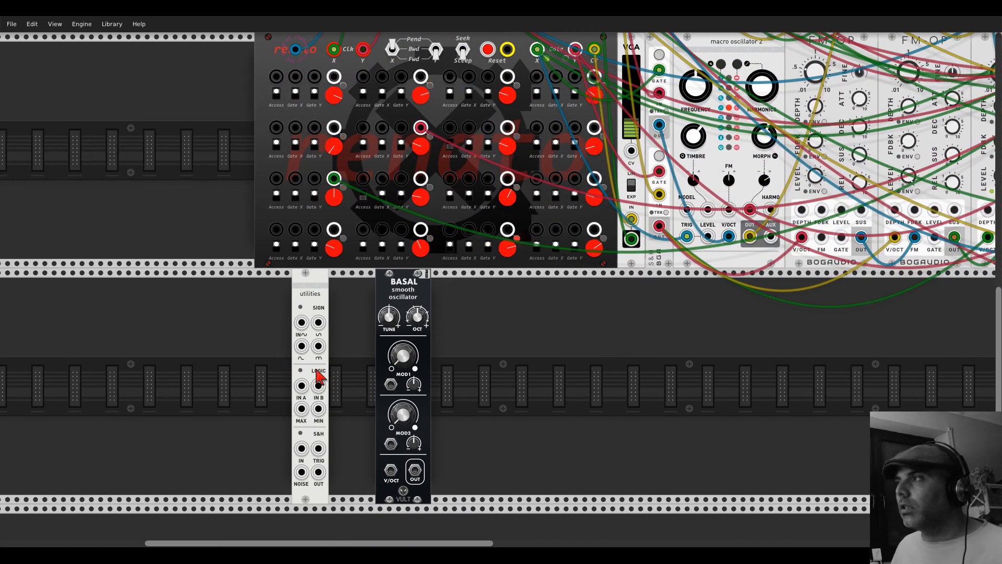
{"action": "scroll", "coordinate": [317, 369], "scroll_direction": "down", "scroll_amount": 1}
{"action": "left_click_drag", "start_coordinate": [450, 364], "coordinate": [427, 397]}
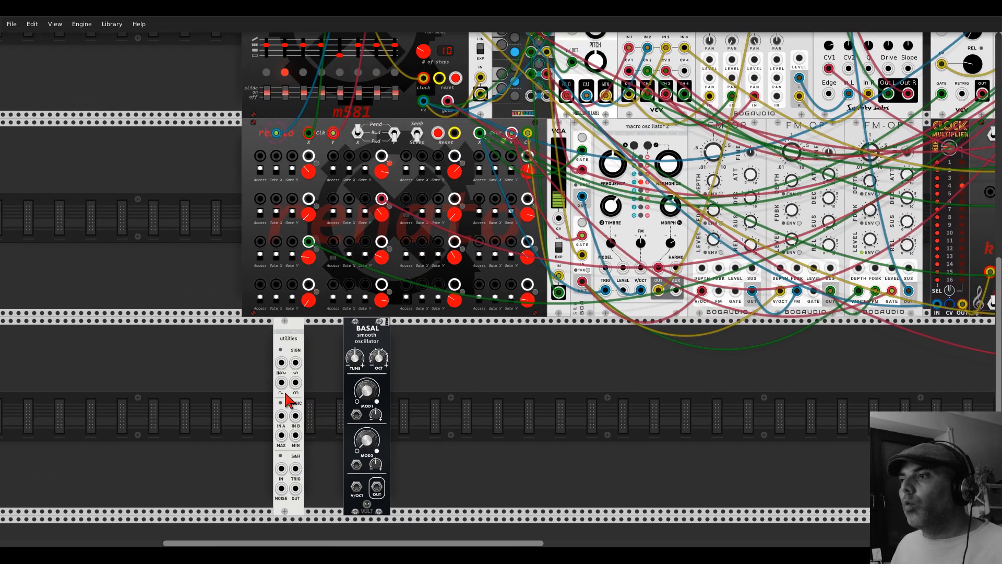
Step: Patch Renato's CV output into Kinks' logic IN A and m581's CV output into IN B
{"action": "left_click_drag", "start_coordinate": [281, 416], "coordinate": [531, 141]}
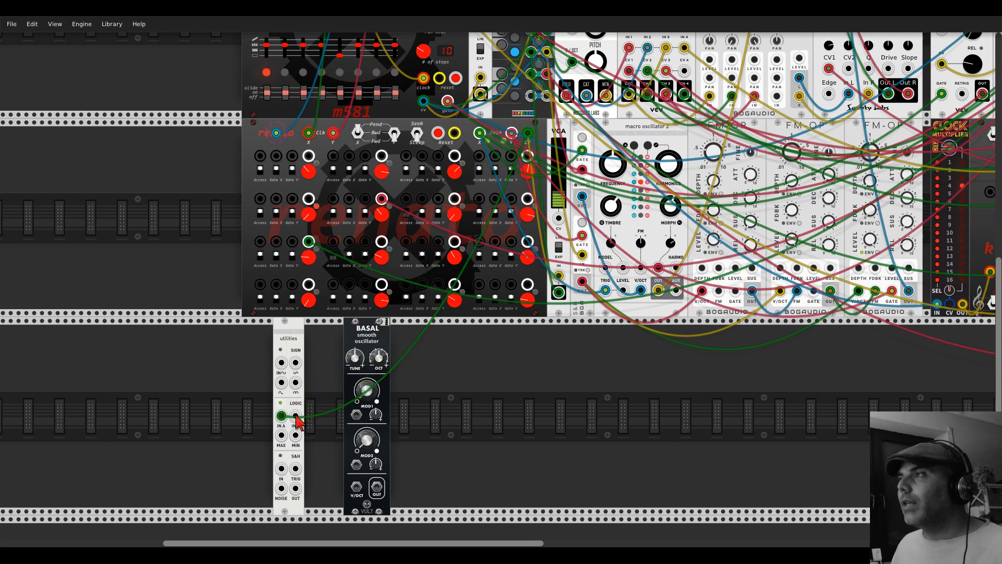
{"action": "left_click_drag", "start_coordinate": [296, 417], "coordinate": [423, 206]}
{"action": "scroll", "coordinate": [367, 379], "scroll_direction": "up", "scroll_amount": 4}
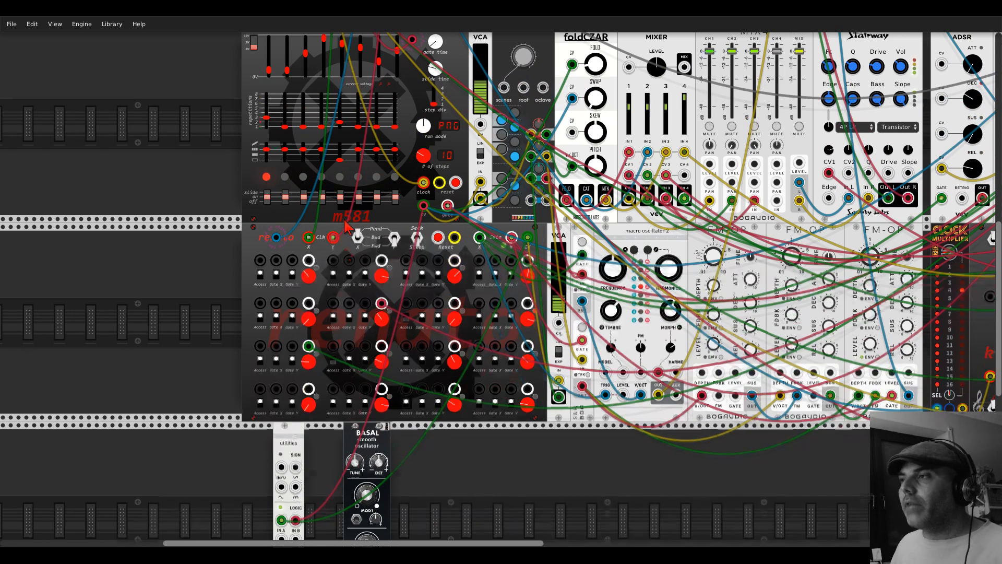
Step: Move Basal slightly farther from Kinks and patch Kinks' MIN output into its own S&H input
{"action": "scroll", "coordinate": [363, 294], "scroll_direction": "down", "scroll_amount": 5}
{"action": "left_click_drag", "start_coordinate": [355, 310], "coordinate": [377, 328]}
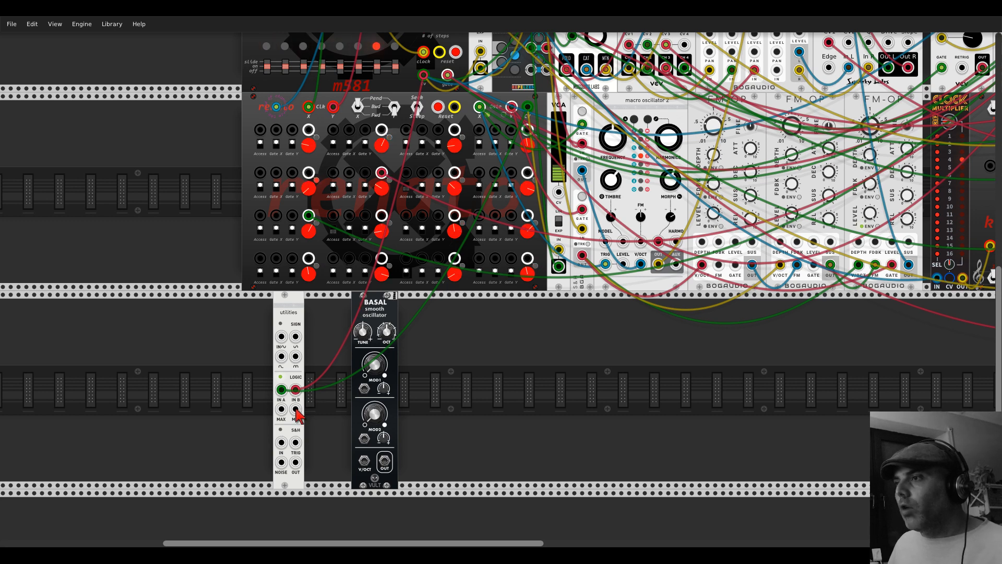
{"action": "left_click_drag", "start_coordinate": [296, 410], "coordinate": [280, 446]}
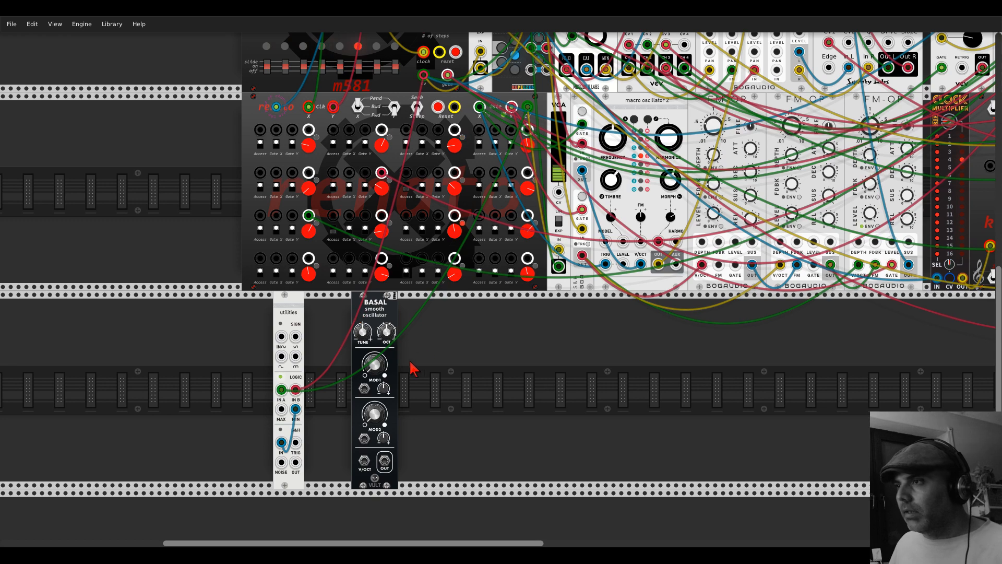
Step: Add a VCV Scope beside Basal, fed by Kinks' MIN output at its X input, with the time base adjusted
{"action": "right_click", "coordinate": [429, 371]}
{"action": "type", "text": "scope"}
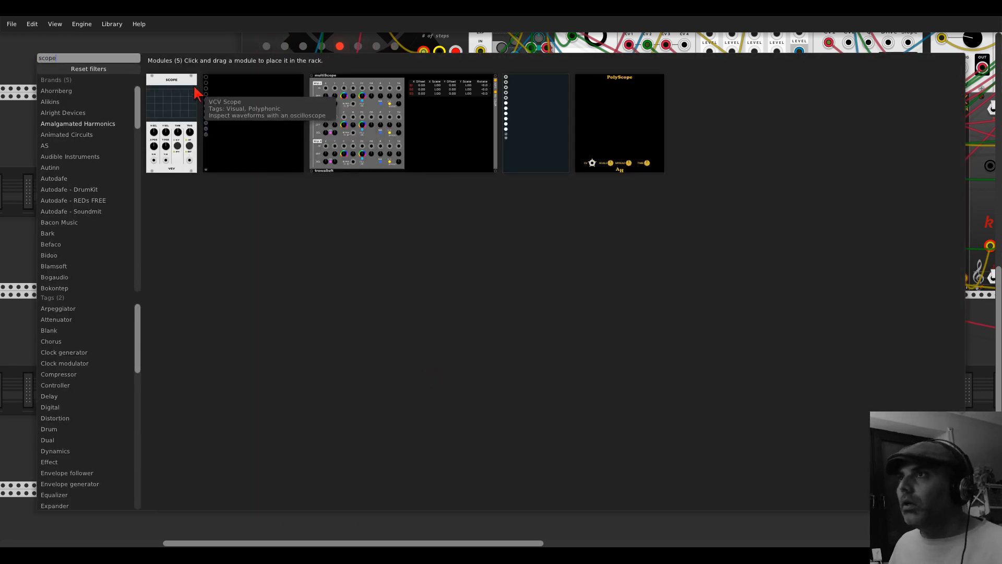
{"action": "left_click", "coordinate": [193, 86]}
{"action": "mouse_move", "coordinate": [413, 464]}
{"action": "left_mouse_down"}
{"action": "mouse_move", "coordinate": [306, 458]}
{"action": "mouse_move", "coordinate": [295, 408]}
{"action": "left_mouse_up"}
{"action": "left_click_drag", "start_coordinate": [461, 407], "coordinate": [461, 400]}
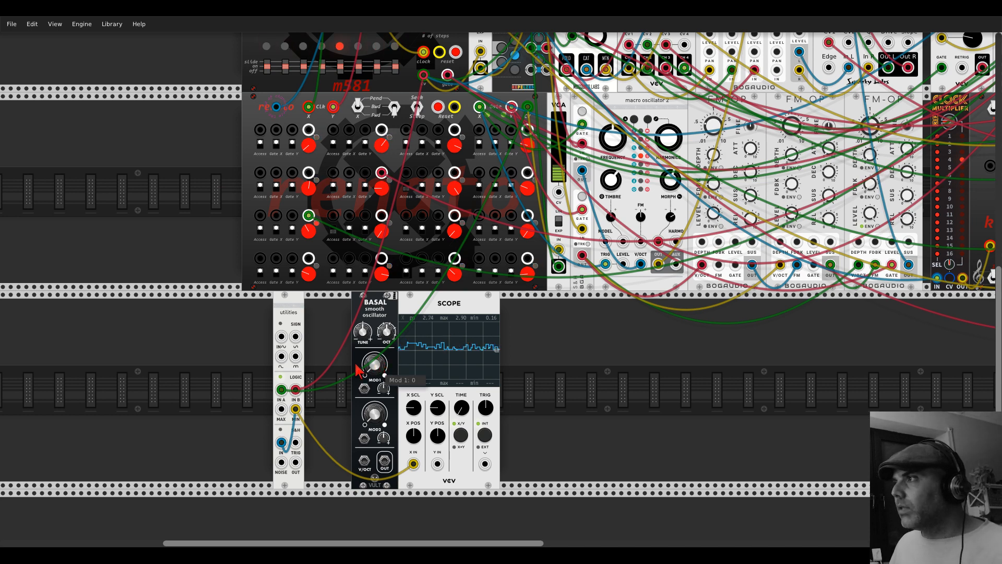
Step: Insert a VCA beside Kinks between the MIN output and the Scope's X input, and set its level to about 48.7%
{"action": "right_click", "coordinate": [325, 385]}
{"action": "type", "text": "vca"}
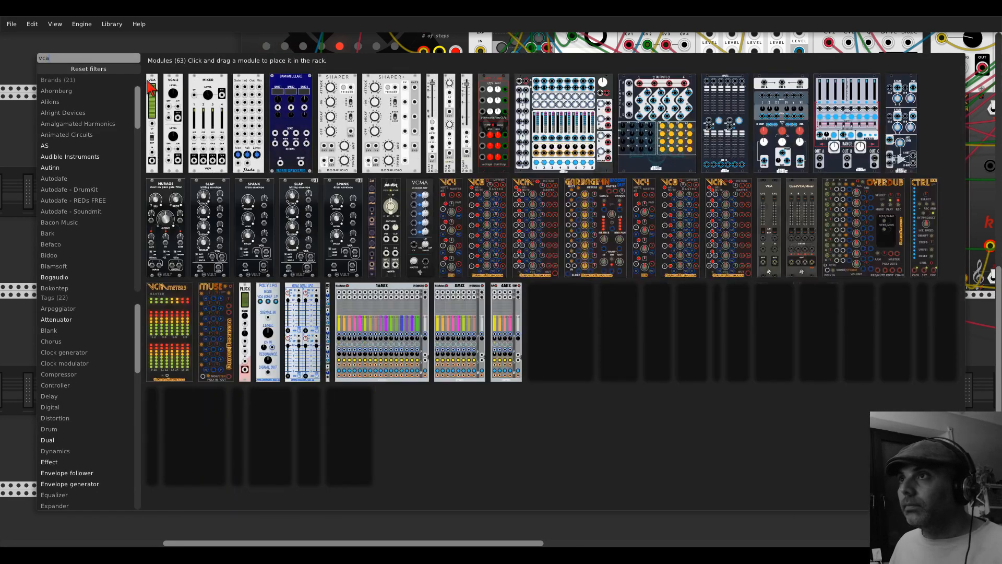
{"action": "left_click_drag", "start_coordinate": [152, 104], "coordinate": [300, 366]}
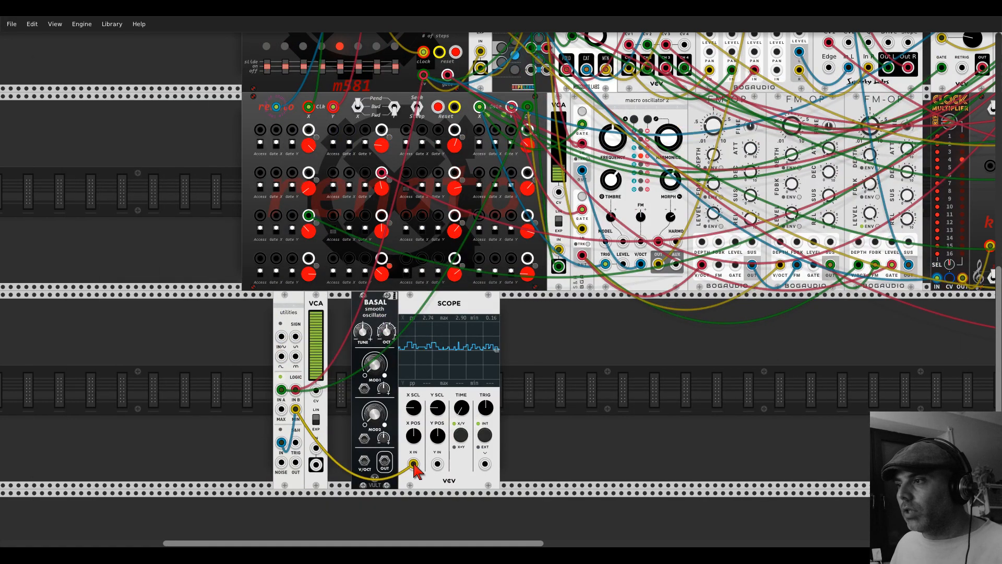
{"action": "mouse_move", "coordinate": [413, 463]}
{"action": "left_mouse_down"}
{"action": "mouse_move", "coordinate": [316, 449]}
{"action": "mouse_move", "coordinate": [413, 464]}
{"action": "left_mouse_up"}
{"action": "left_click_drag", "start_coordinate": [317, 320], "coordinate": [316, 351]}
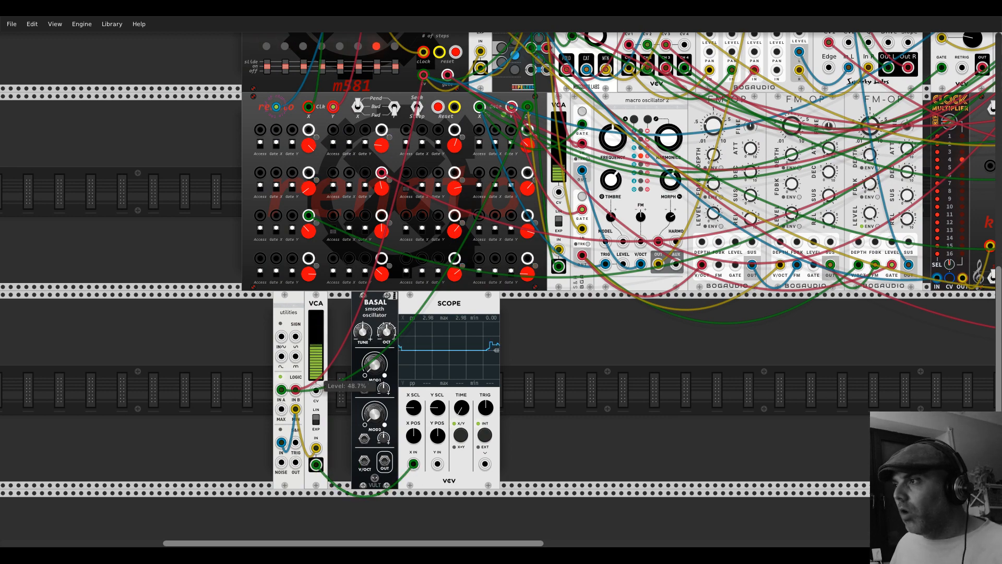
Step: Delete the Scope module beside Basal after checking the attenuated CV signal
{"action": "scroll", "coordinate": [444, 336], "scroll_direction": "up", "scroll_amount": 3}
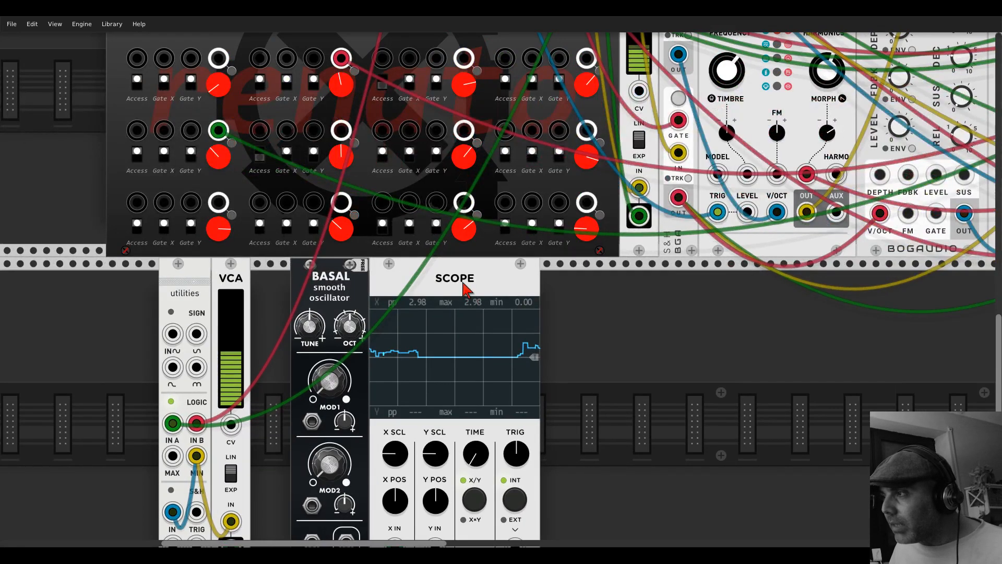
{"action": "scroll", "coordinate": [500, 230], "scroll_direction": "down", "scroll_amount": 2}
{"action": "scroll", "coordinate": [499, 230], "scroll_direction": "left", "scroll_amount": 1}
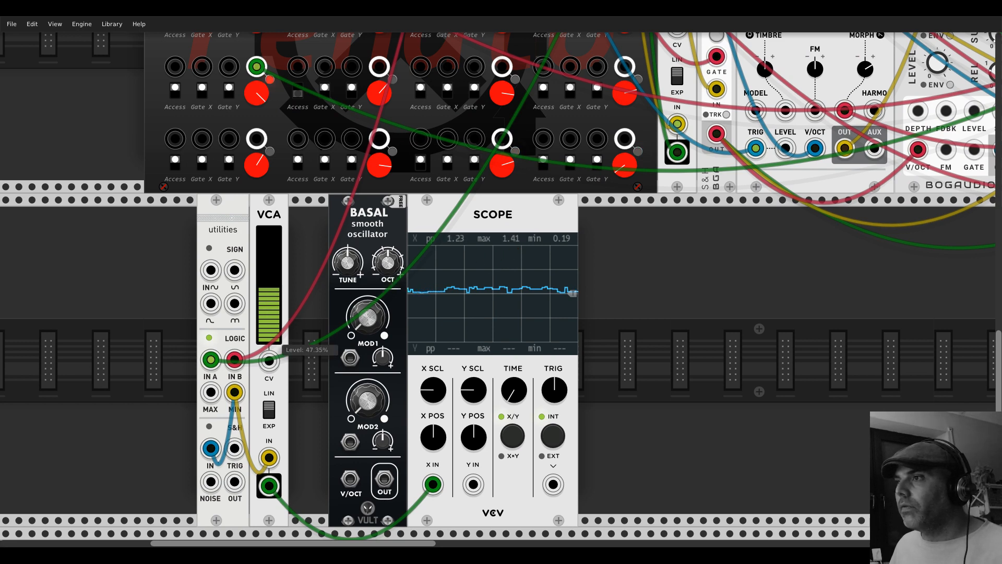
{"action": "scroll", "coordinate": [387, 276], "scroll_direction": "down", "scroll_amount": 5}
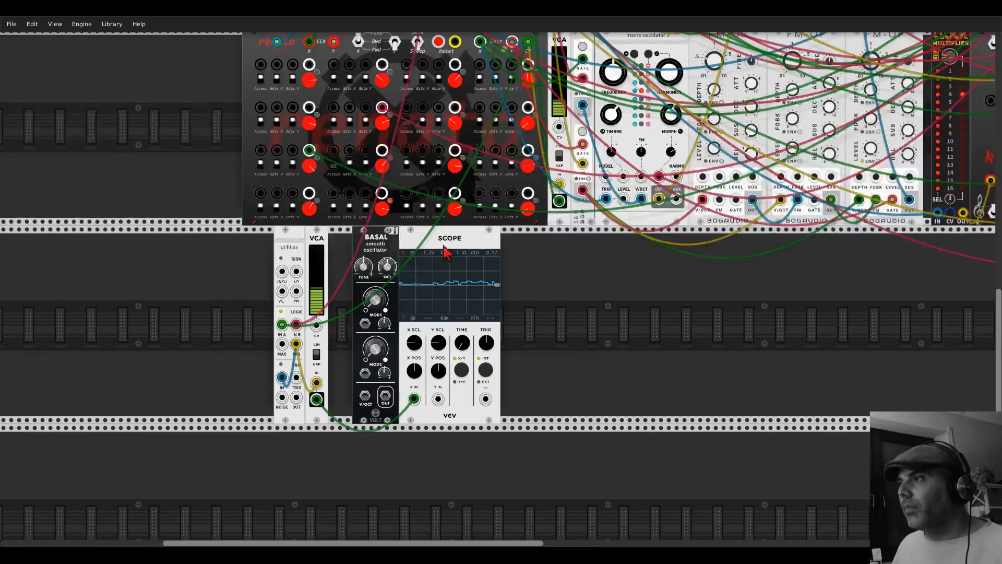
{"action": "right_click", "coordinate": [448, 235]}
{"action": "left_click", "coordinate": [467, 337]}
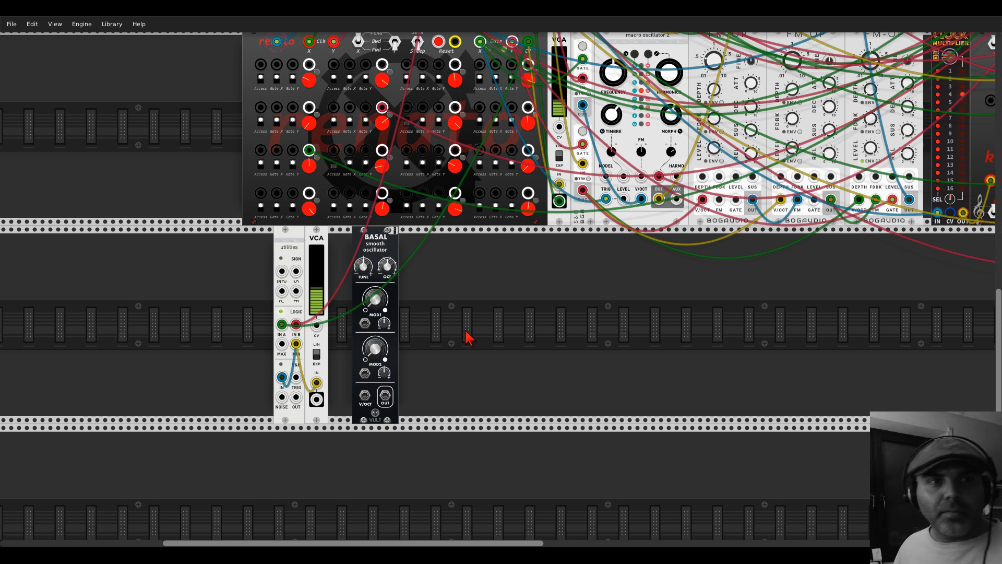
Step: Move Basal flush against the VCA and route the VCA's output through the quantizer into Basal's V/OCT input
{"action": "left_click_drag", "start_coordinate": [397, 255], "coordinate": [360, 246]}
{"action": "left_click_drag", "start_coordinate": [316, 399], "coordinate": [341, 422]}
{"action": "scroll", "coordinate": [559, 343], "scroll_direction": "up", "scroll_amount": 5}
{"action": "scroll", "coordinate": [426, 378], "scroll_direction": "down", "scroll_amount": 4}
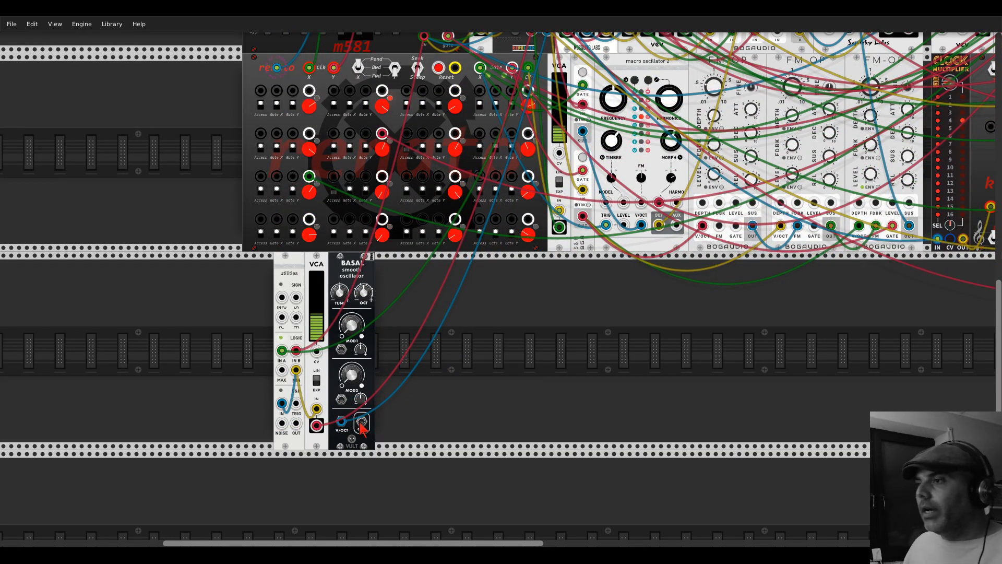
Step: Patch Basal's output into the mixer's channel 7 left input and adjust that channel's level
{"action": "left_click_drag", "start_coordinate": [362, 425], "coordinate": [846, 116]}
{"action": "scroll", "coordinate": [729, 365], "scroll_direction": "up", "scroll_amount": 6}
{"action": "scroll", "coordinate": [734, 370], "scroll_direction": "up", "scroll_amount": 4}
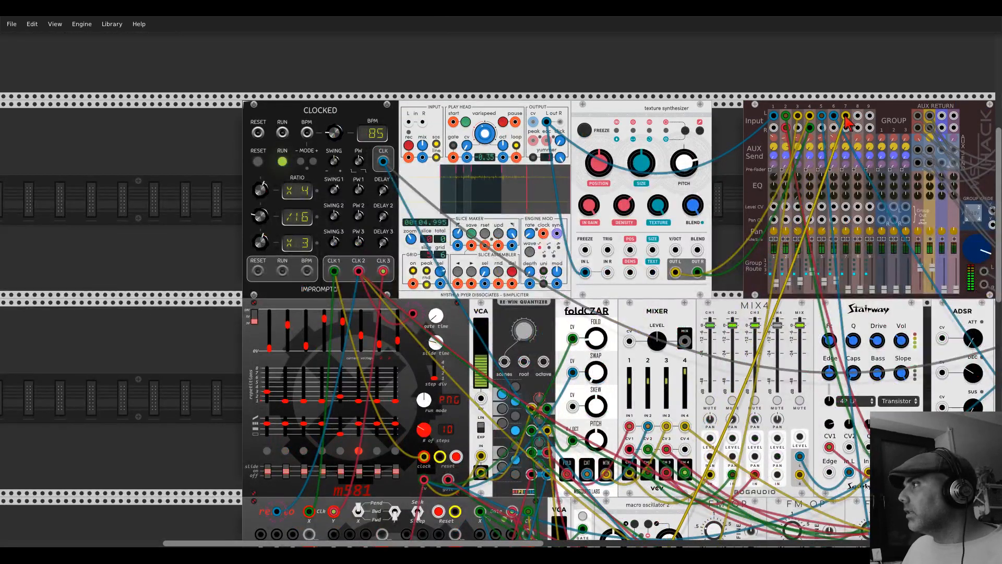
{"action": "left_click", "coordinate": [849, 239]}
{"action": "left_click_drag", "start_coordinate": [849, 290], "coordinate": [849, 285]}
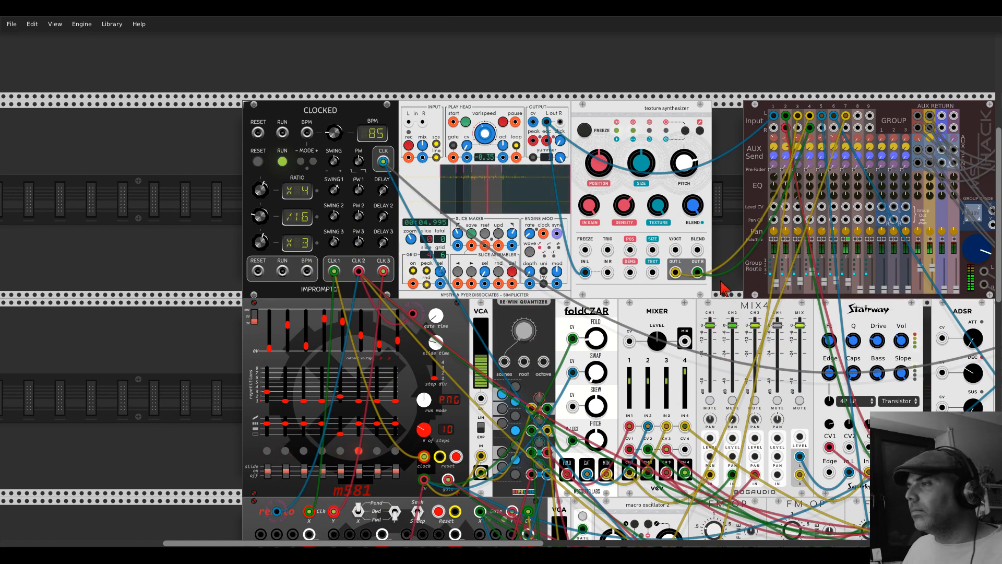
Step: Set Basal's octave to about -0.066 and duplicate the module next to it
{"action": "scroll", "coordinate": [512, 373], "scroll_direction": "down", "scroll_amount": 12}
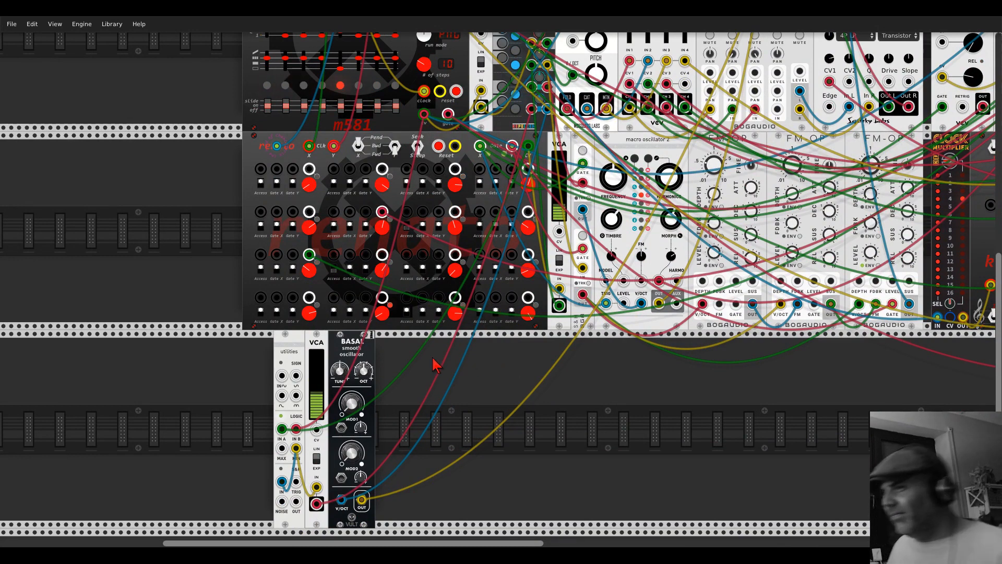
{"action": "left_click_drag", "start_coordinate": [364, 371], "coordinate": [363, 366]}
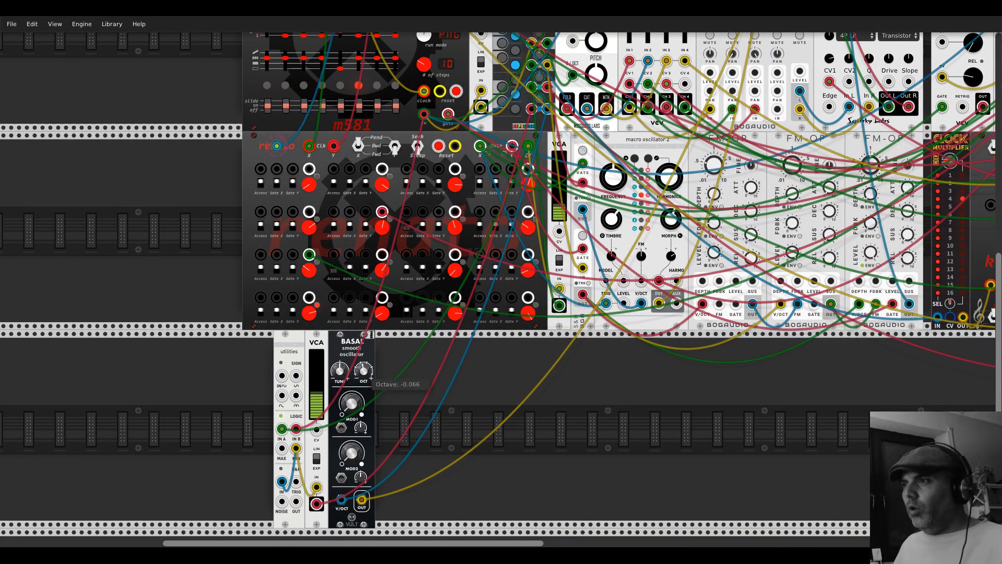
{"action": "key", "text": "ctrl+d"}
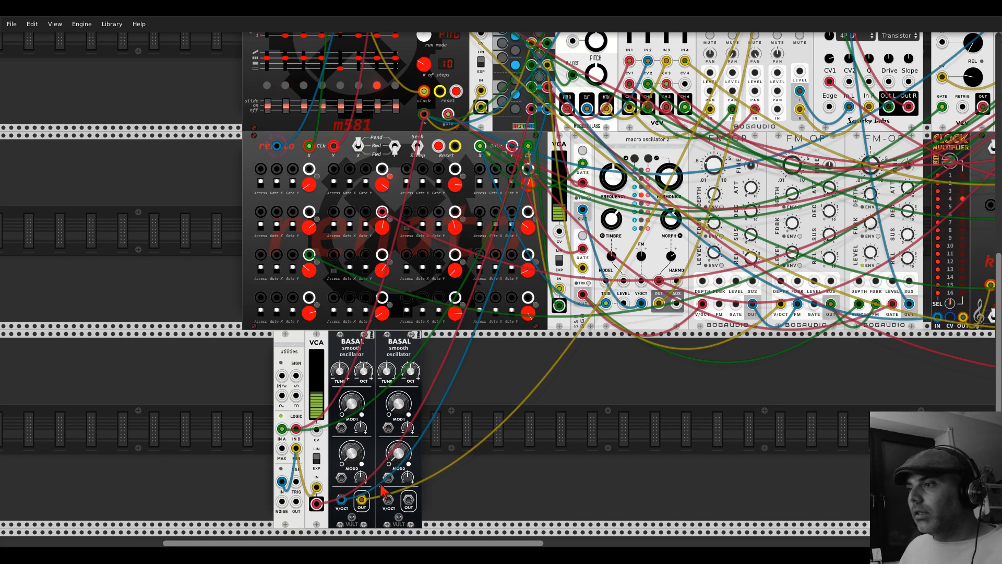
Step: Patch the pitch CV into the second Basal's V/OCT input and its output into mixer channel 8, with that channel's level at about 0.171
{"action": "left_click_drag", "start_coordinate": [342, 500], "coordinate": [387, 502]}
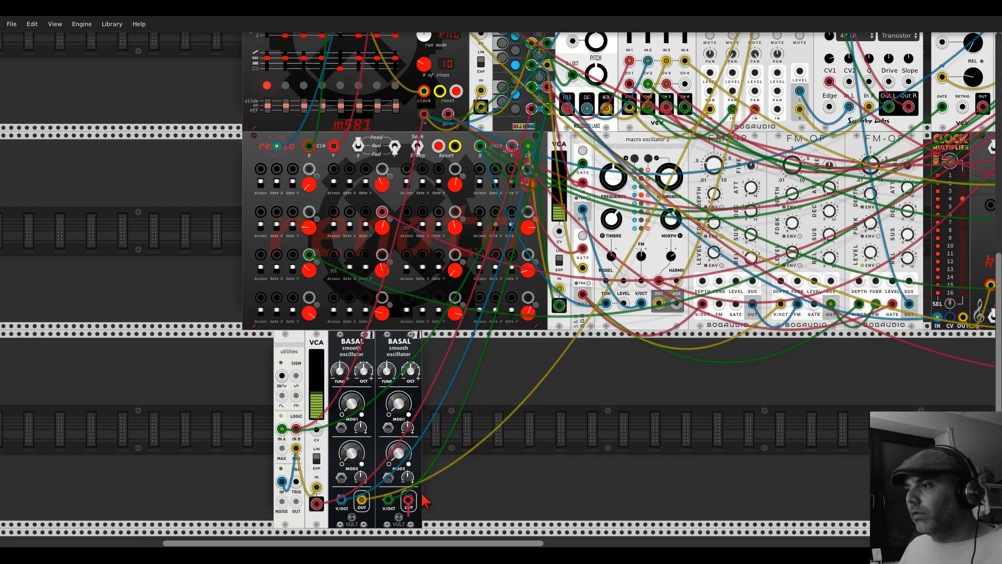
{"action": "scroll", "coordinate": [744, 400], "scroll_direction": "up", "scroll_amount": 5}
{"action": "scroll", "coordinate": [744, 399], "scroll_direction": "up", "scroll_amount": 5}
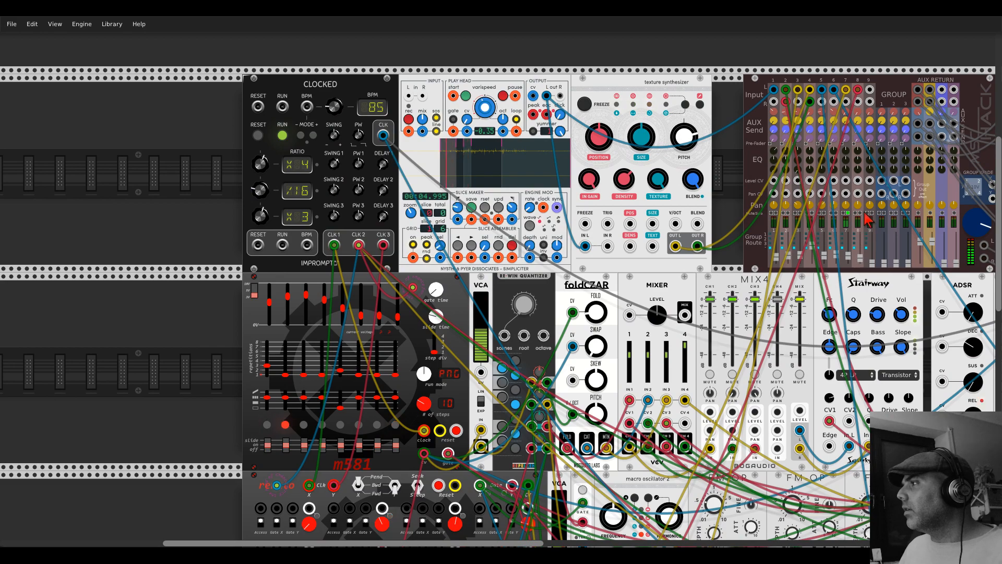
{"action": "scroll", "coordinate": [861, 219], "scroll_direction": "down", "scroll_amount": 10}
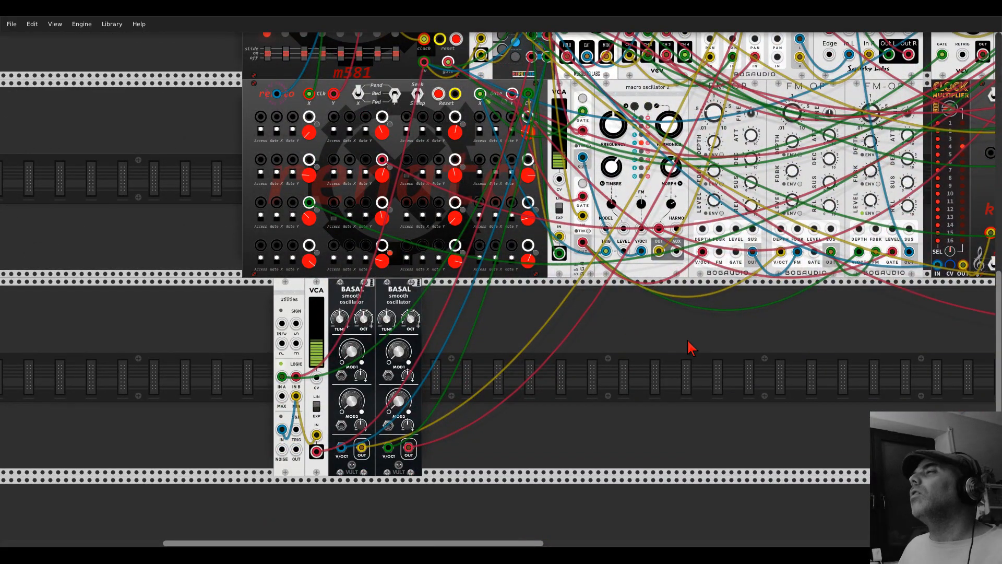
{"action": "scroll", "coordinate": [690, 347], "scroll_direction": "up", "scroll_amount": 10}
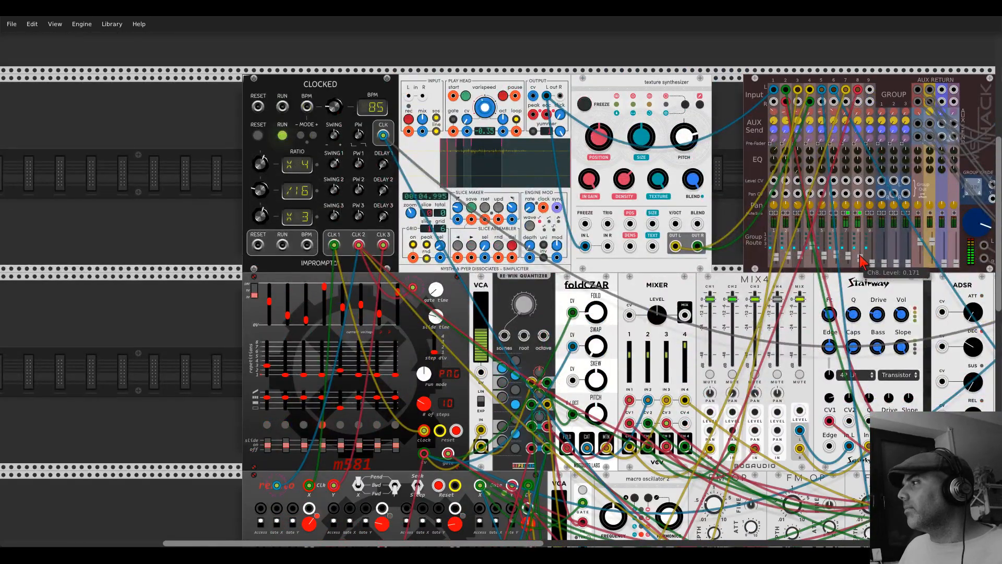
Step: Move Kinks, the VCA and both Basal modules flush with the rack's outer edge beneath Renato
{"action": "scroll", "coordinate": [699, 299], "scroll_direction": "down", "scroll_amount": 5}
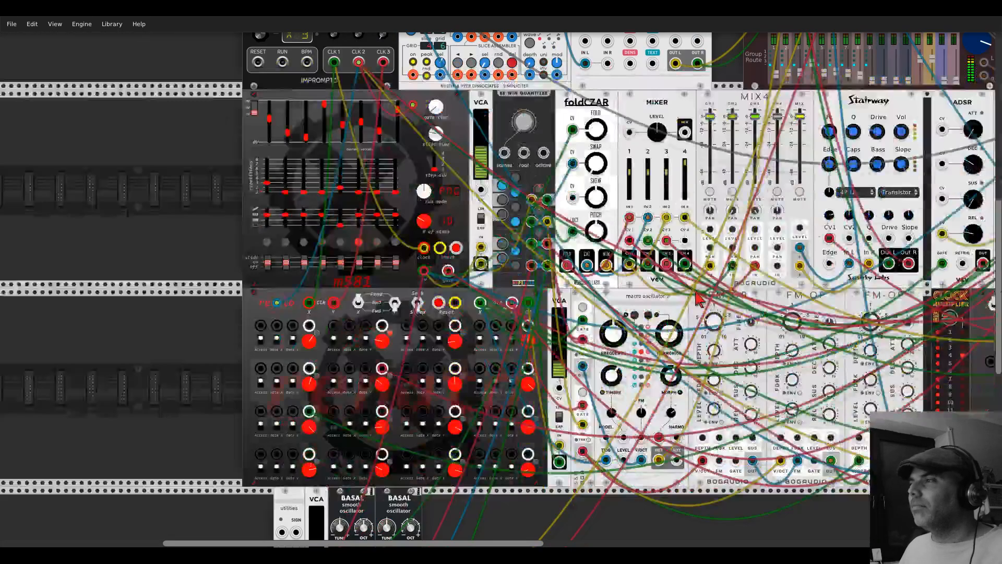
{"action": "scroll", "coordinate": [700, 298], "scroll_direction": "down", "scroll_amount": 5}
{"action": "scroll", "coordinate": [459, 324], "scroll_direction": "up", "scroll_amount": 3}
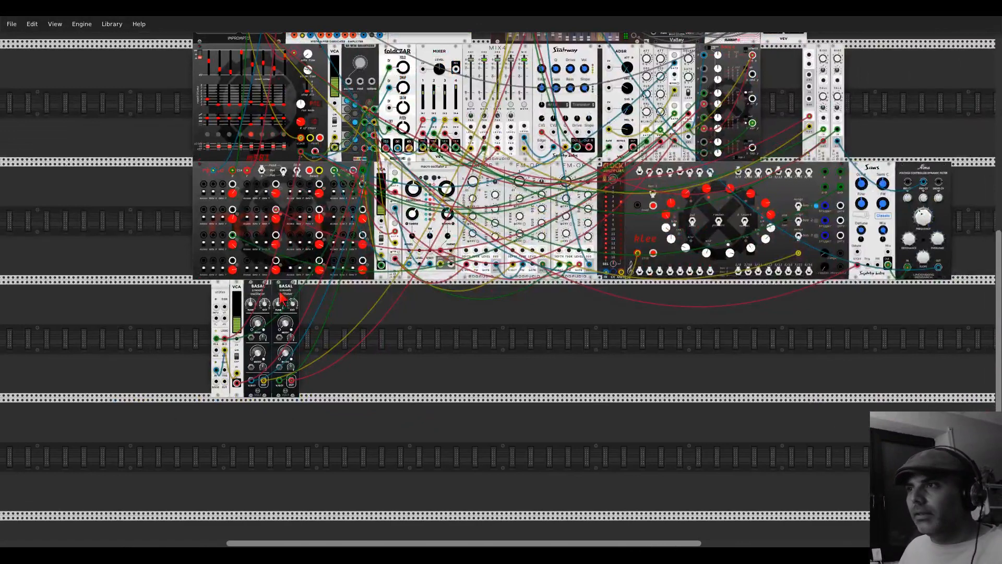
{"action": "left_click_drag", "start_coordinate": [280, 296], "coordinate": [269, 290]}
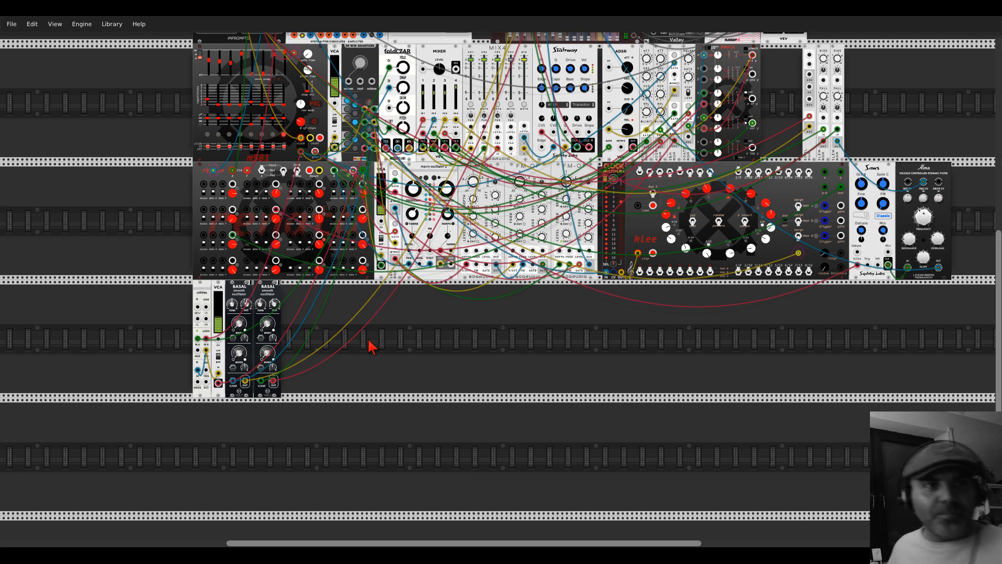
Step: Set the mixer's channel 7 level to about 0.219
{"action": "scroll", "coordinate": [753, 321], "scroll_direction": "up", "scroll_amount": 5}
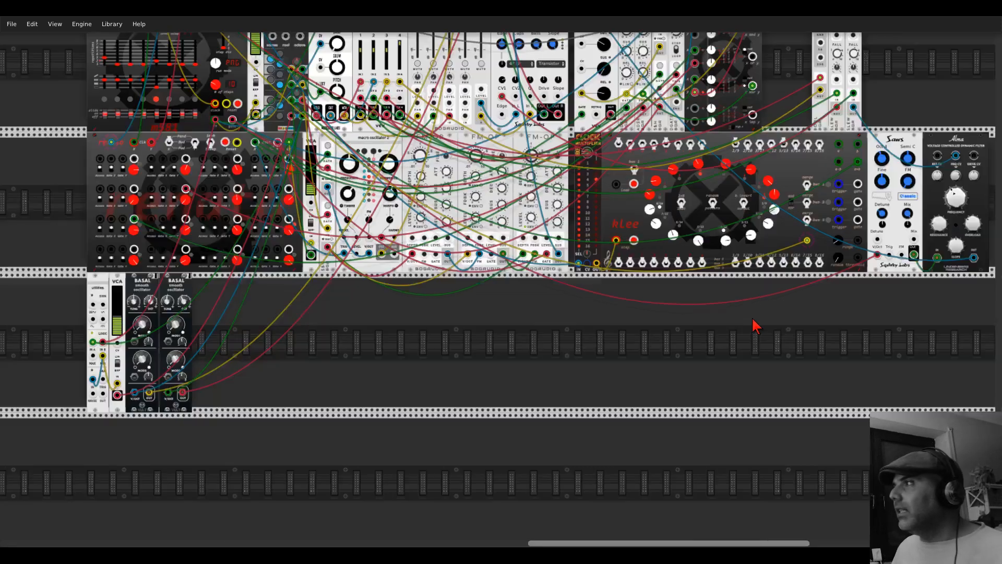
{"action": "scroll", "coordinate": [752, 320], "scroll_direction": "down", "scroll_amount": 7}
{"action": "scroll", "coordinate": [630, 199], "scroll_direction": "up", "scroll_amount": 5}
{"action": "scroll", "coordinate": [632, 203], "scroll_direction": "up", "scroll_amount": 5}
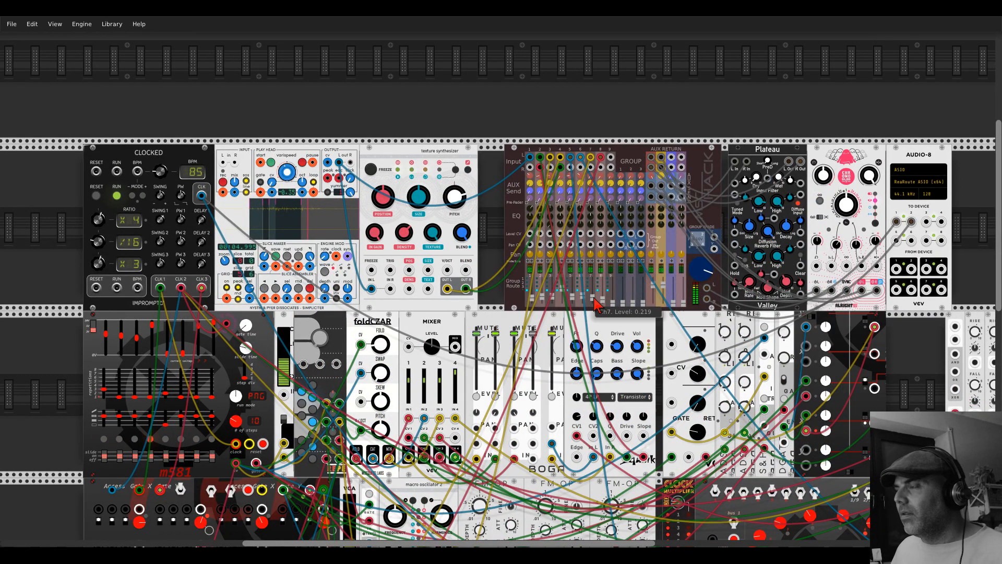
Step: Adjust the first Basal's Mod 1 amount and set its Mod 2 to 0
{"action": "scroll", "coordinate": [499, 286], "scroll_direction": "down", "scroll_amount": 5}
{"action": "left_click_drag", "start_coordinate": [344, 443], "coordinate": [554, 305]}
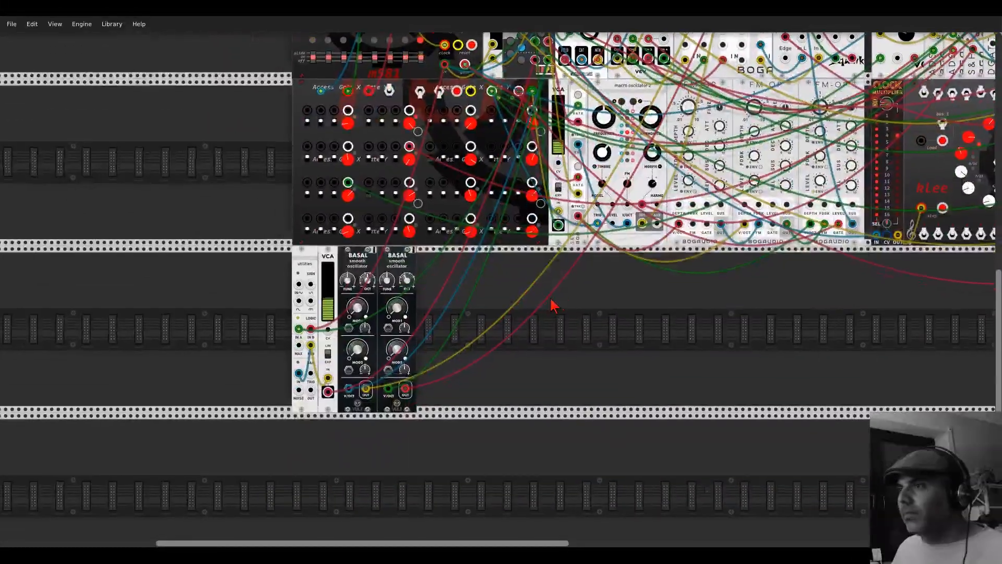
{"action": "left_click_drag", "start_coordinate": [354, 312], "coordinate": [353, 308]}
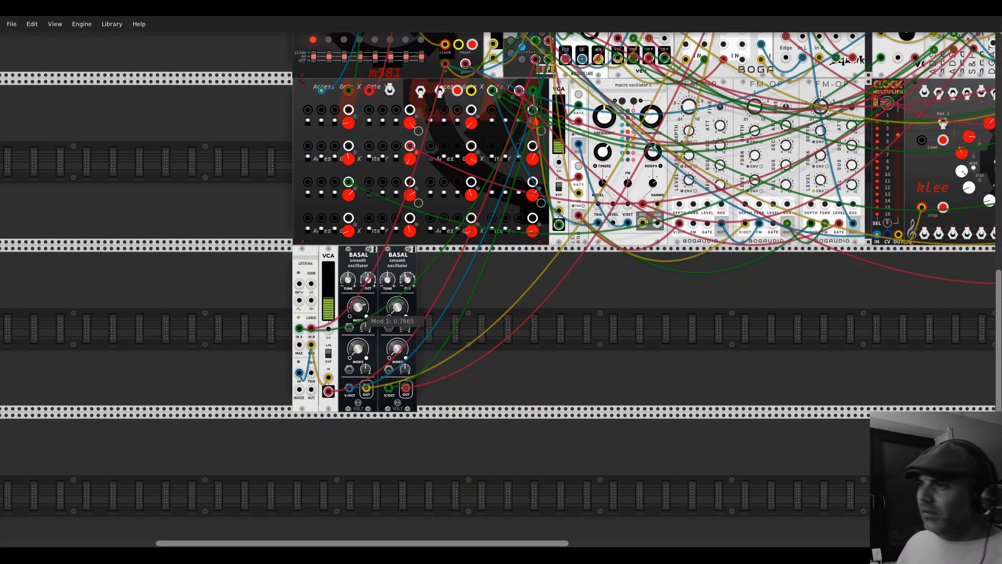
{"action": "left_click_drag", "start_coordinate": [353, 308], "coordinate": [353, 304]}
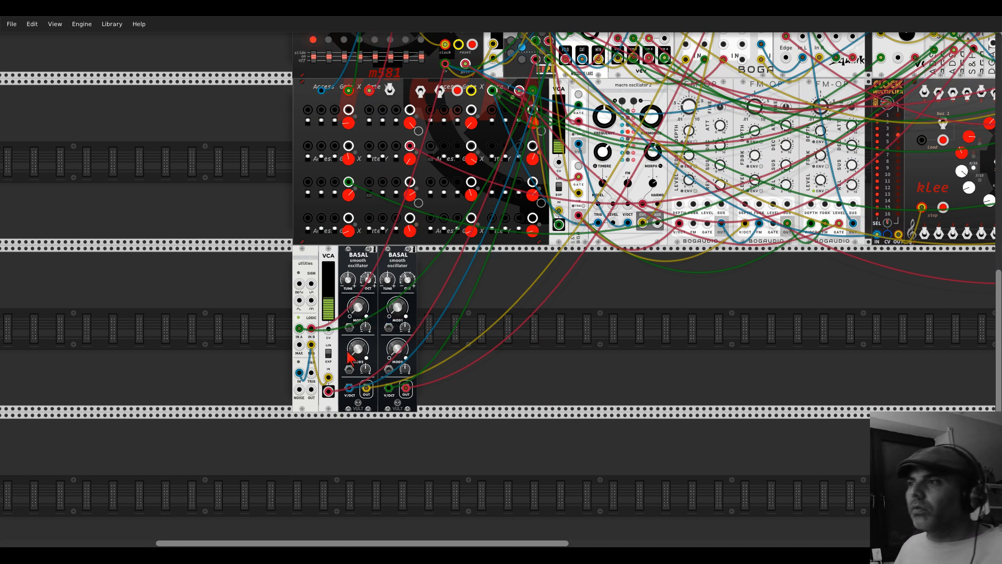
{"action": "left_click_drag", "start_coordinate": [348, 352], "coordinate": [349, 337]}
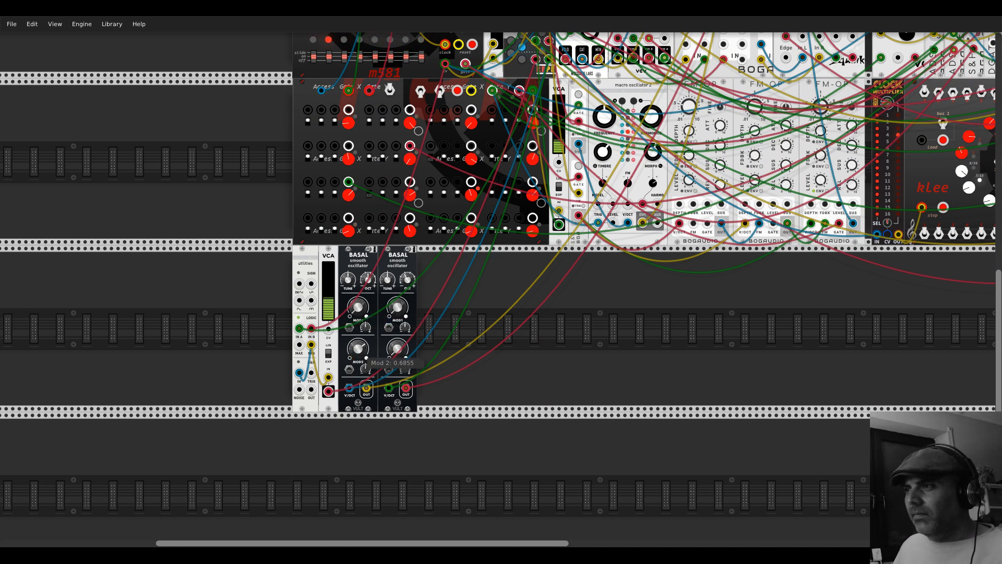
{"action": "left_click_drag", "start_coordinate": [358, 349], "coordinate": [357, 361]}
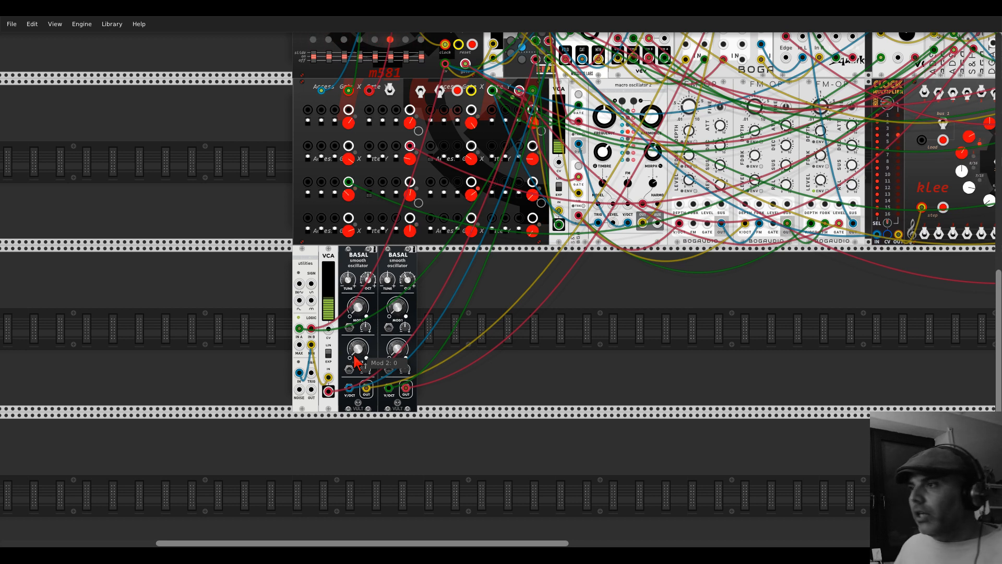
Step: Move the second Basal aside and place a Vult Debriatus module directly beside the first Basal
{"action": "scroll", "coordinate": [460, 340], "scroll_direction": "up", "scroll_amount": 3}
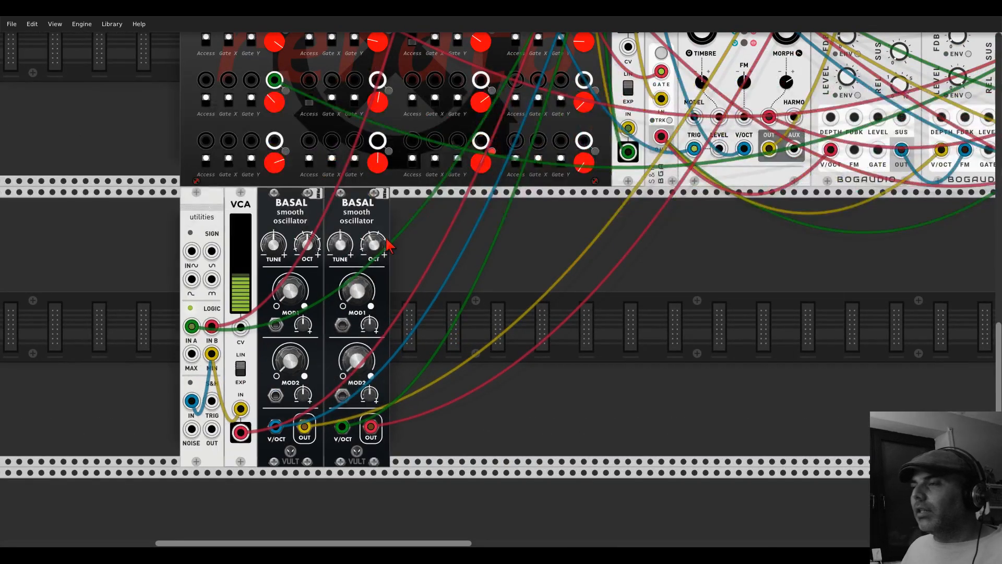
{"action": "left_click_drag", "start_coordinate": [359, 219], "coordinate": [587, 230]}
{"action": "right_click", "coordinate": [455, 302]}
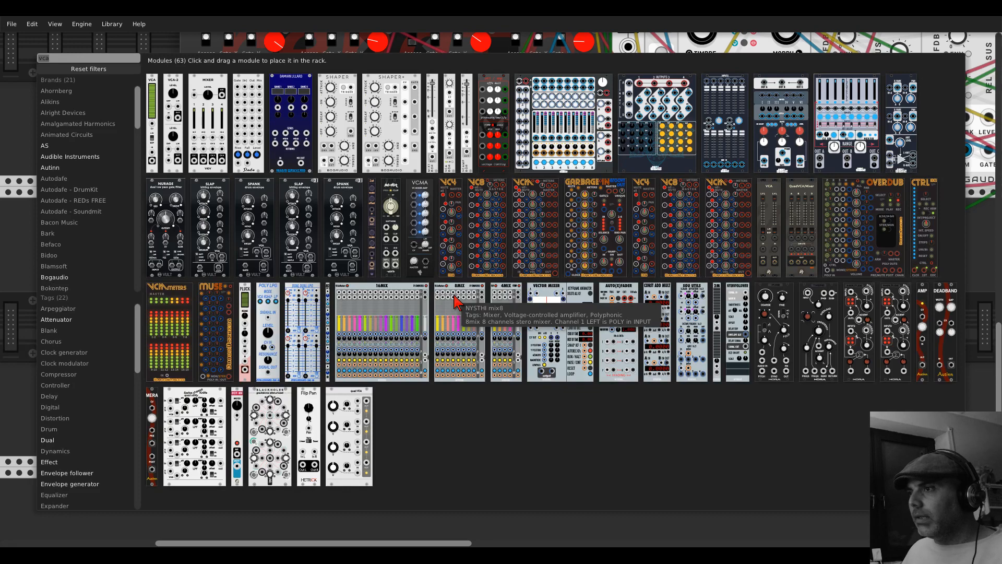
{"action": "type", "text": "debr"}
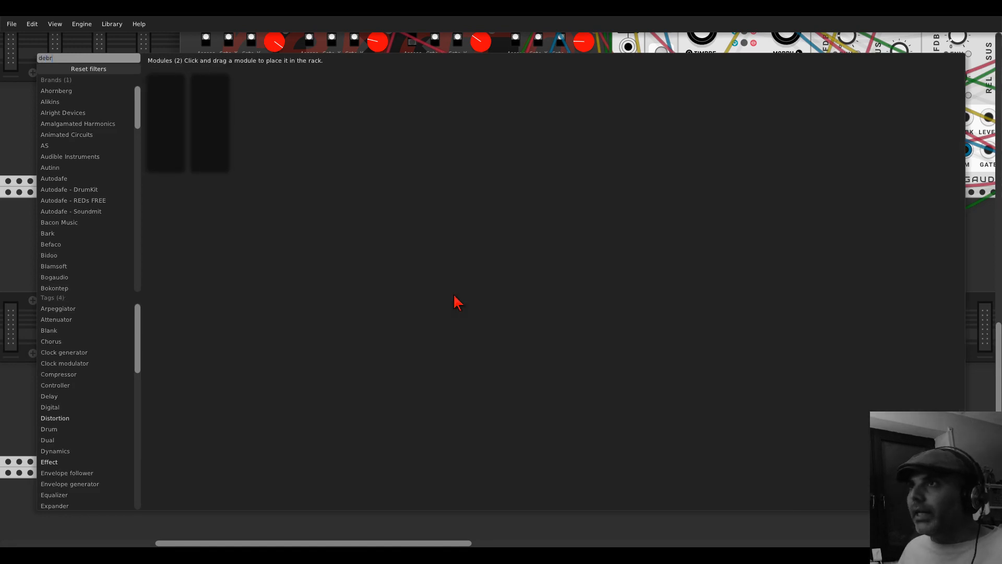
{"action": "left_click_drag", "start_coordinate": [212, 89], "coordinate": [355, 290]}
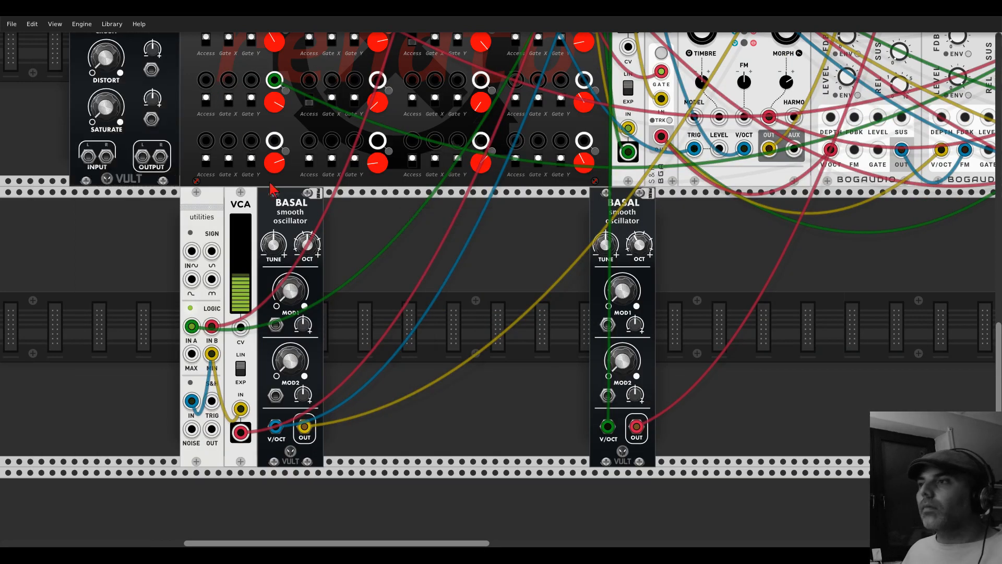
Step: Add a Vult Tangents filter module directly beside Debriatus
{"action": "right_click", "coordinate": [509, 293]}
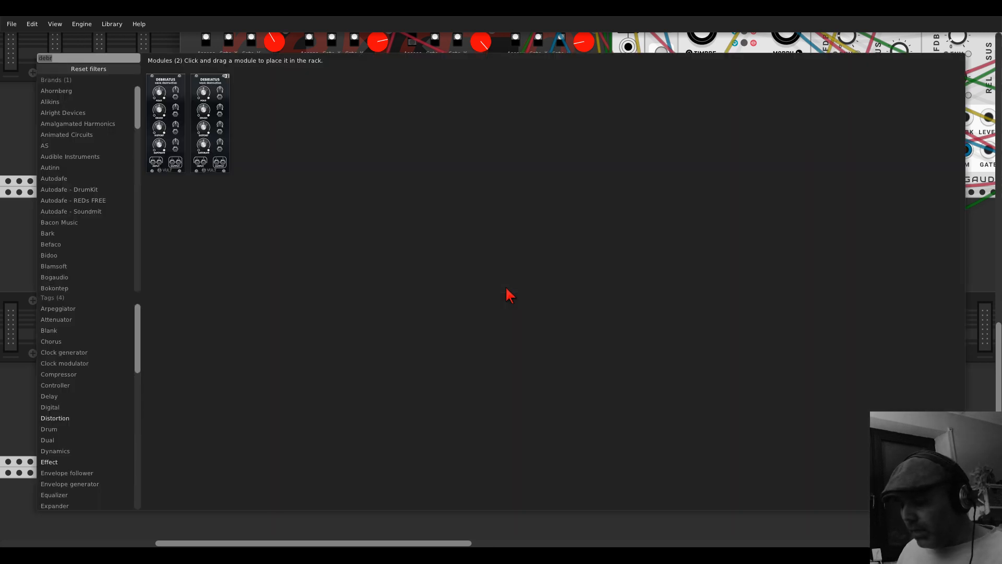
{"action": "type", "text": "tang"}
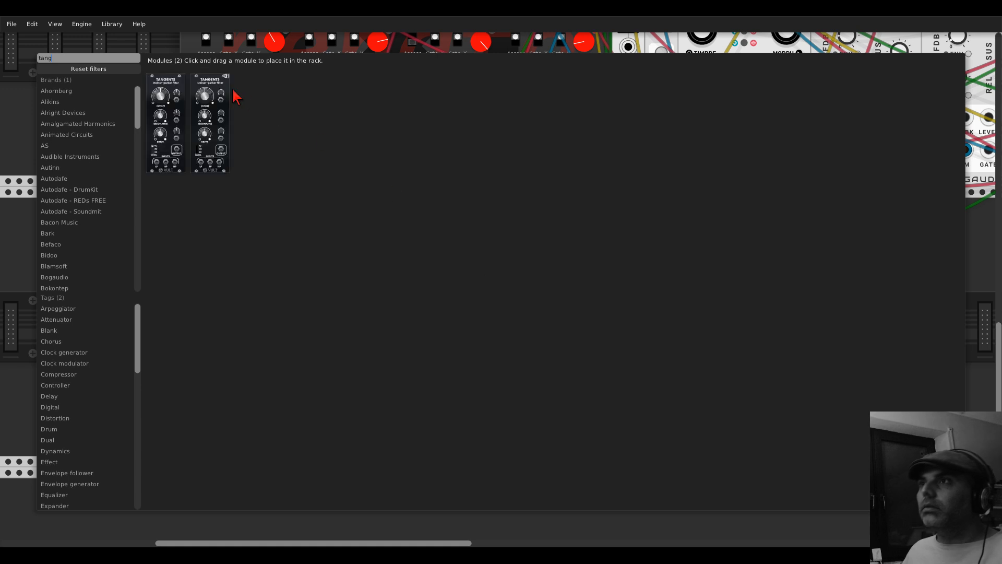
{"action": "left_click_drag", "start_coordinate": [215, 82], "coordinate": [384, 264]}
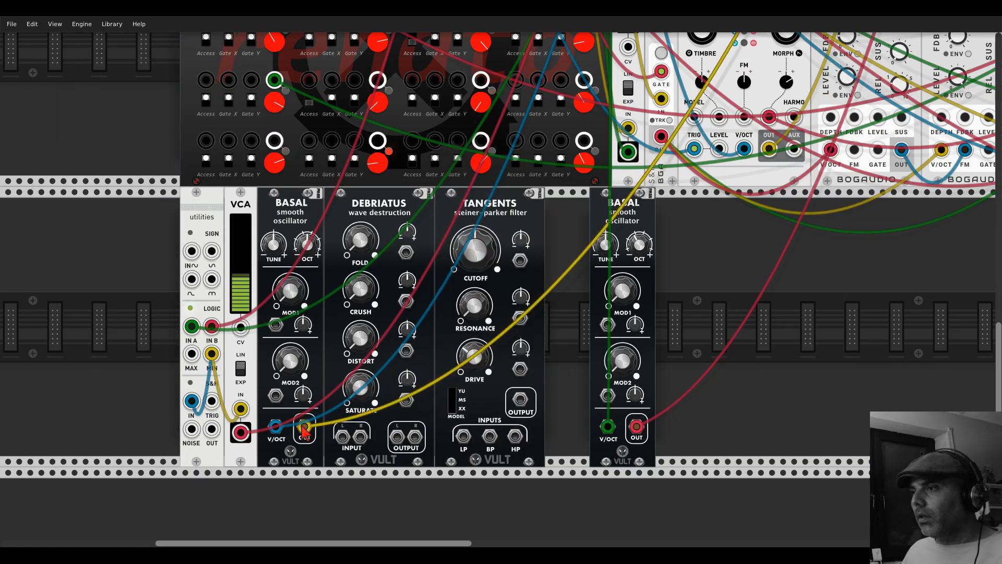
Step: Route the first Basal through Debriatus into Tangents' LP input, with the mixer cable moved to Tangents' output
{"action": "left_click_drag", "start_coordinate": [304, 426], "coordinate": [520, 399]}
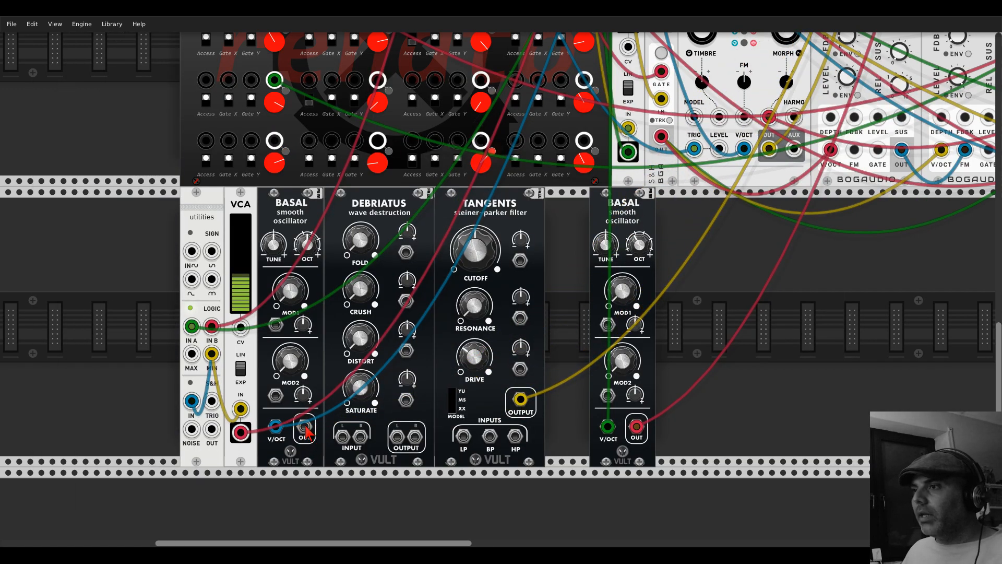
{"action": "left_click_drag", "start_coordinate": [305, 427], "coordinate": [463, 437]}
Step: Adjust Debriatus' Saturate amount and set Tangents' cutoff to about 0.422
{"action": "left_click_drag", "start_coordinate": [475, 319], "coordinate": [476, 365]}
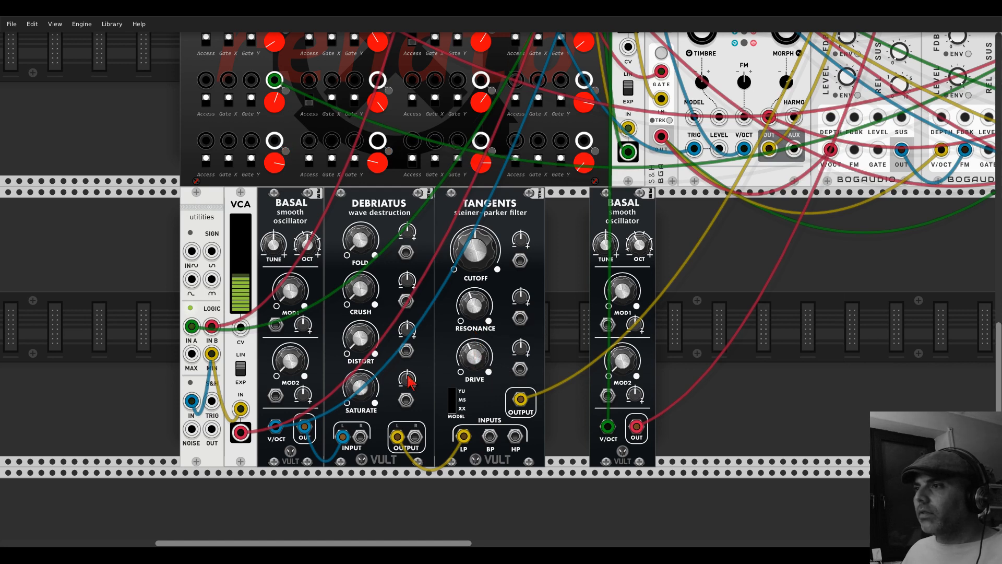
{"action": "left_click_drag", "start_coordinate": [361, 387], "coordinate": [362, 401]}
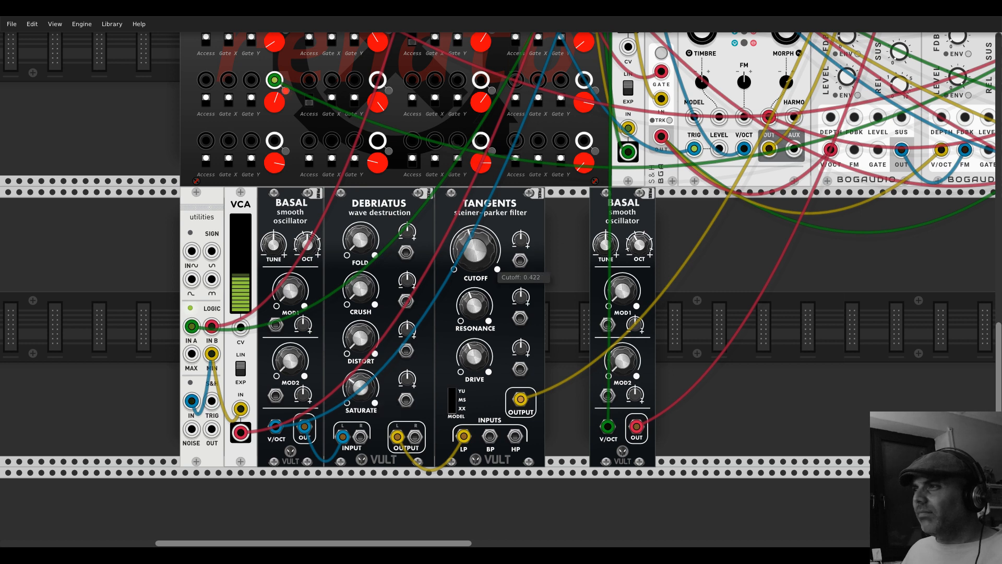
{"action": "scroll", "coordinate": [535, 225], "scroll_direction": "down", "scroll_amount": 3}
{"action": "left_click_drag", "start_coordinate": [691, 326], "coordinate": [399, 543]}
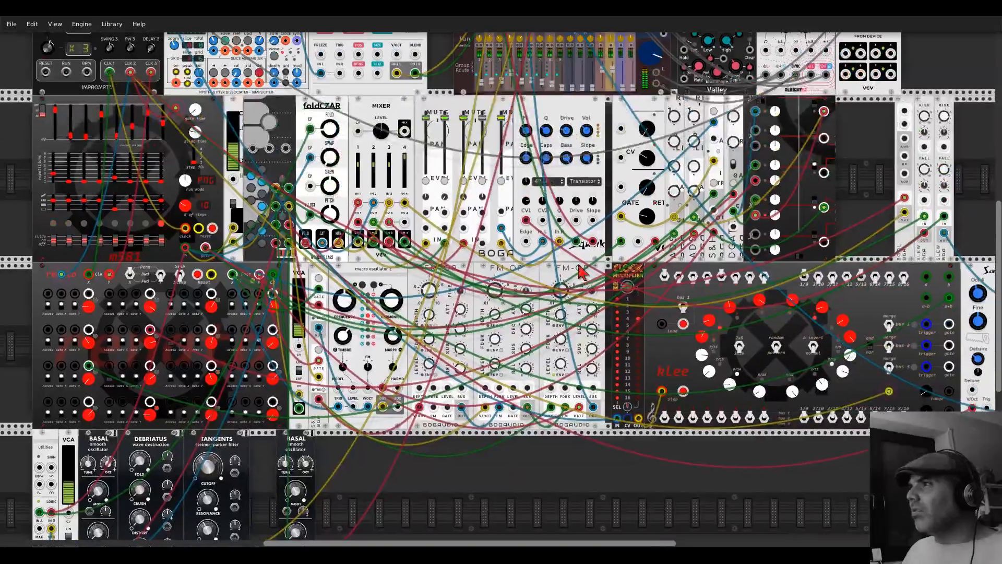
Step: Make a slight adjustment to channel 8's level fader on the main mixer
{"action": "left_click_drag", "start_coordinate": [584, 116], "coordinate": [584, 272]}
{"action": "scroll", "coordinate": [567, 175], "scroll_direction": "up", "scroll_amount": 4}
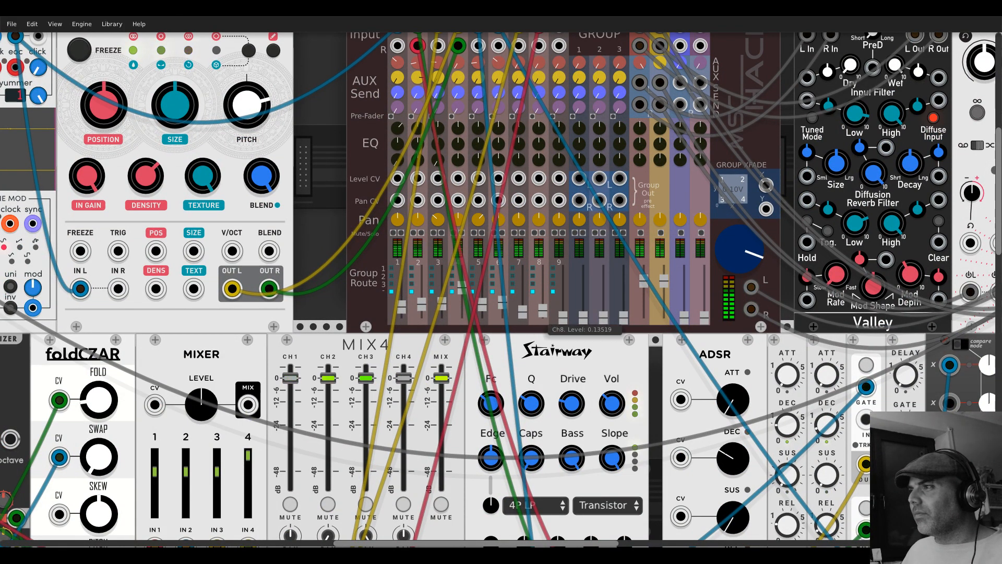
{"action": "left_click_drag", "start_coordinate": [543, 312], "coordinate": [543, 311]}
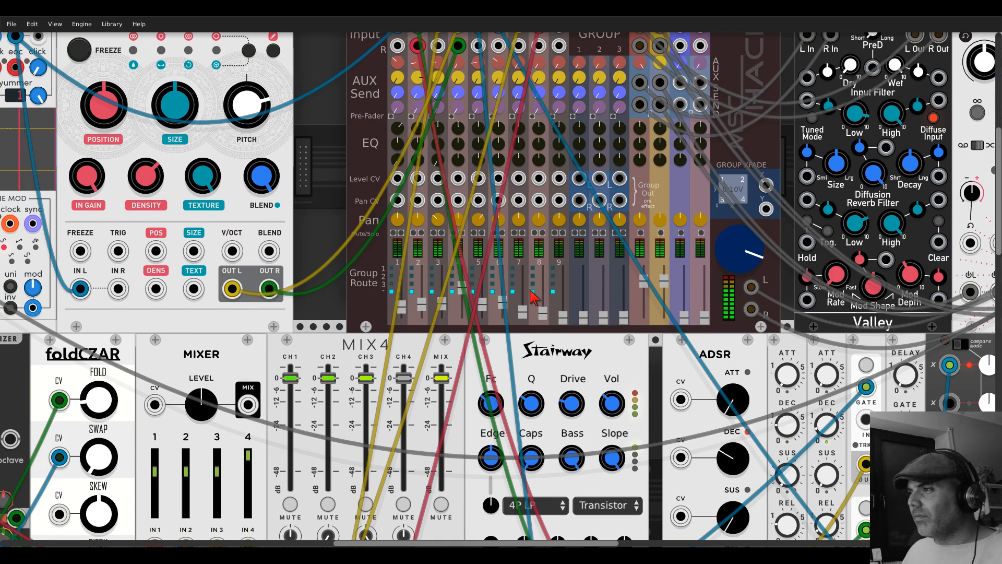
Step: Route the utilities MIN output through the sample and hold, feeding the S&H output into the adjacent VCA's input
{"action": "scroll", "coordinate": [530, 290], "scroll_direction": "down", "scroll_amount": 6}
{"action": "left_click_drag", "start_coordinate": [448, 449], "coordinate": [530, 172]}
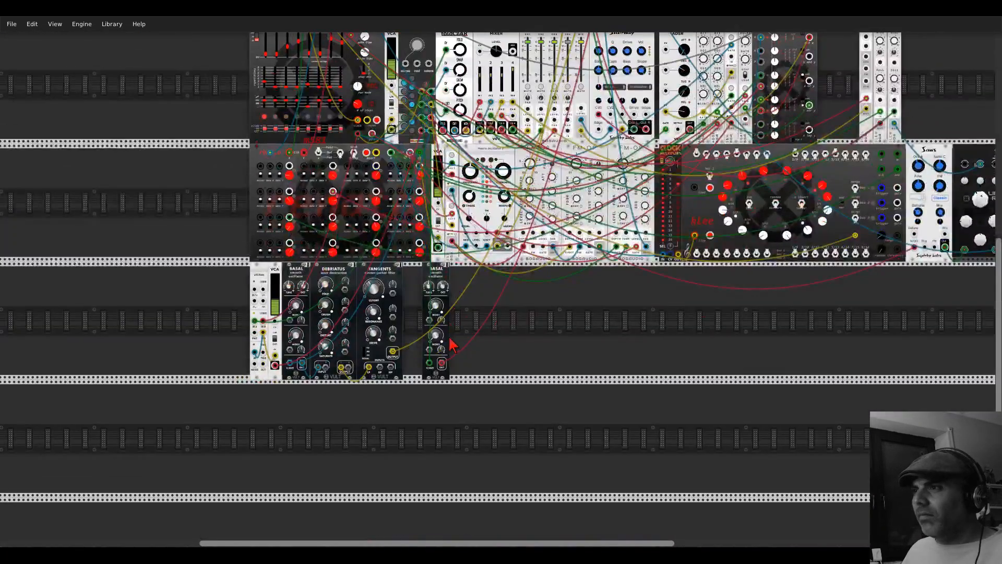
{"action": "scroll", "coordinate": [449, 341], "scroll_direction": "up", "scroll_amount": 1}
{"action": "left_click_drag", "start_coordinate": [530, 319], "coordinate": [664, 320]}
{"action": "scroll", "coordinate": [364, 365], "scroll_direction": "up", "scroll_amount": 3}
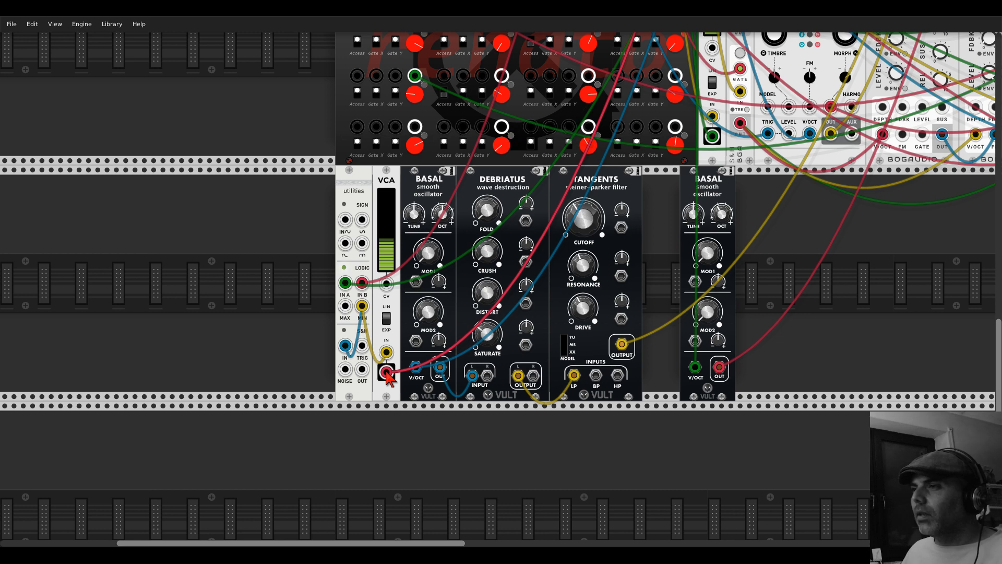
{"action": "mouse_move", "coordinate": [386, 373]}
{"action": "left_mouse_down"}
{"action": "mouse_move", "coordinate": [361, 369]}
{"action": "mouse_move", "coordinate": [387, 372]}
{"action": "left_mouse_up"}
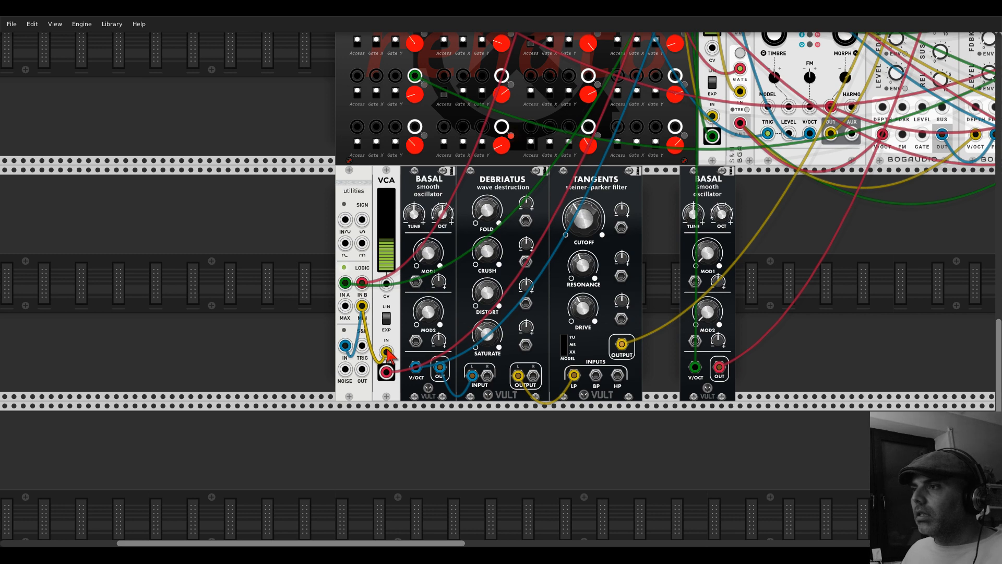
{"action": "left_click_drag", "start_coordinate": [362, 369], "coordinate": [313, 421]}
Step: Search the module library for a clock divider and place the white one directly beside the utilities module
{"action": "scroll", "coordinate": [362, 345], "scroll_direction": "down", "scroll_amount": 3}
{"action": "scroll", "coordinate": [361, 309], "scroll_direction": "up", "scroll_amount": 7}
{"action": "scroll", "coordinate": [311, 428], "scroll_direction": "down", "scroll_amount": 5}
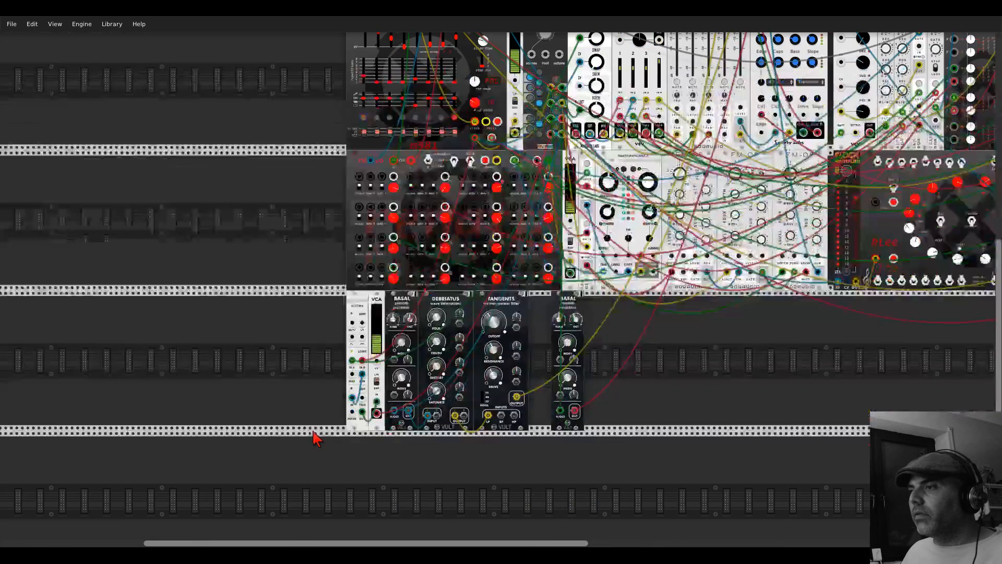
{"action": "scroll", "coordinate": [315, 401], "scroll_direction": "up", "scroll_amount": 3}
{"action": "right_click", "coordinate": [324, 335]}
{"action": "type", "text": "c"}
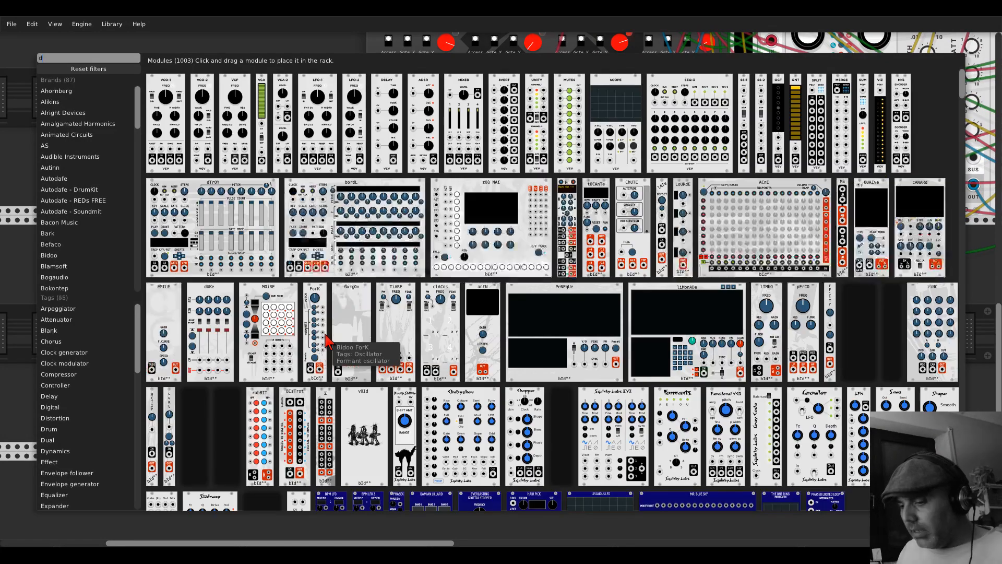
{"action": "type", "text": "lock di"}
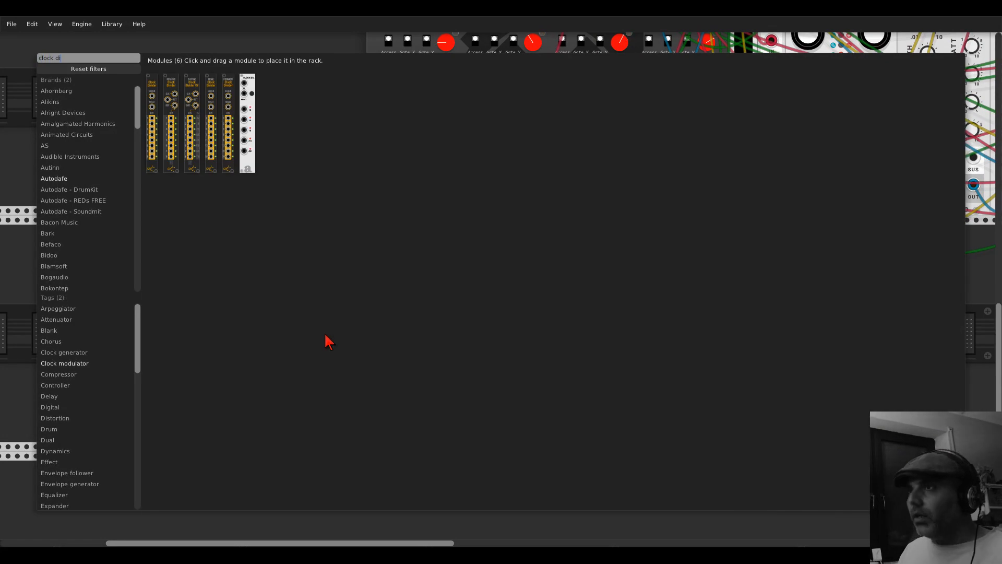
{"action": "left_click", "coordinate": [248, 93]}
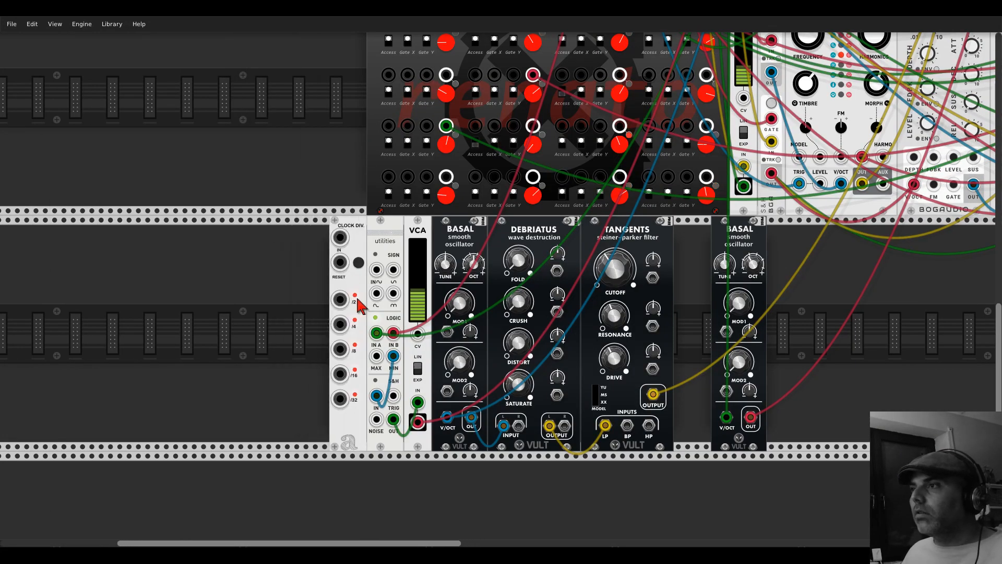
Step: Clock the divider from Clocked's CLK 3 output and patch its /4 output into the sample and hold trigger
{"action": "scroll", "coordinate": [341, 235], "scroll_direction": "up", "scroll_amount": 20}
{"action": "left_click_drag", "start_coordinate": [341, 237], "coordinate": [534, 181]}
{"action": "scroll", "coordinate": [323, 342], "scroll_direction": "down", "scroll_amount": 20}
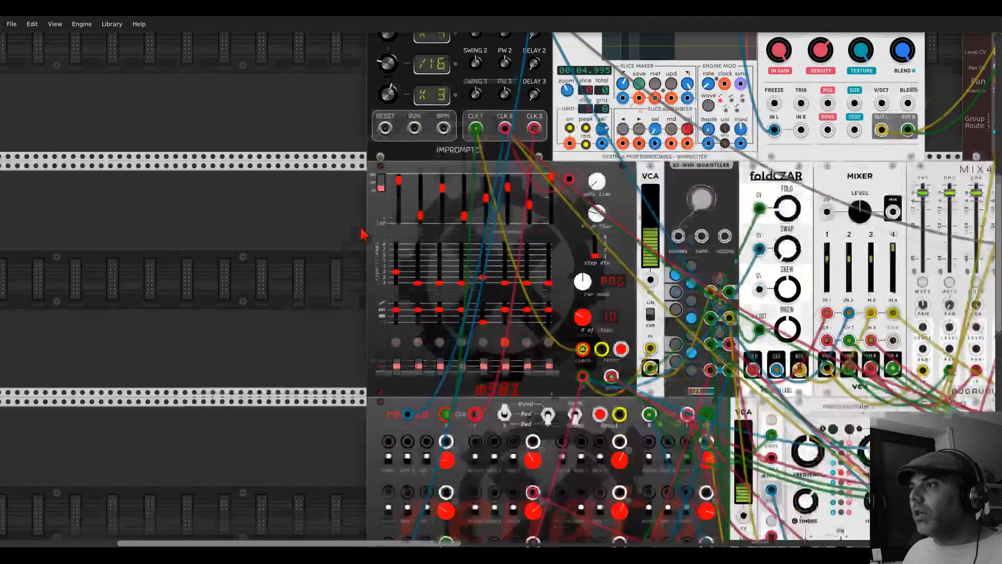
{"action": "left_click_drag", "start_coordinate": [340, 350], "coordinate": [393, 421]}
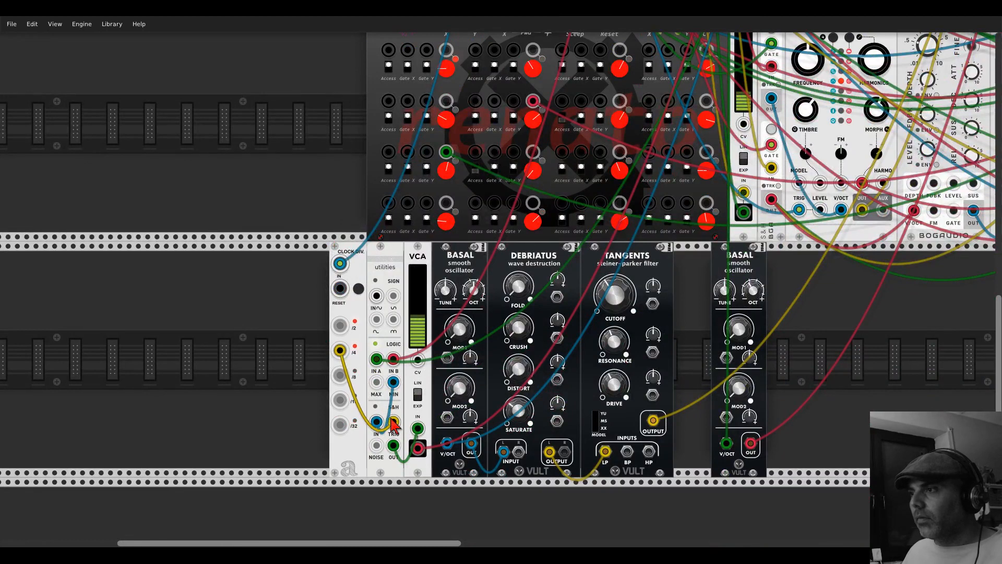
Step: Shift the module chain up against the second Basal and move the S&H trigger cable to the divider's /2 output
{"action": "left_click_drag", "start_coordinate": [342, 256], "coordinate": [380, 257]}
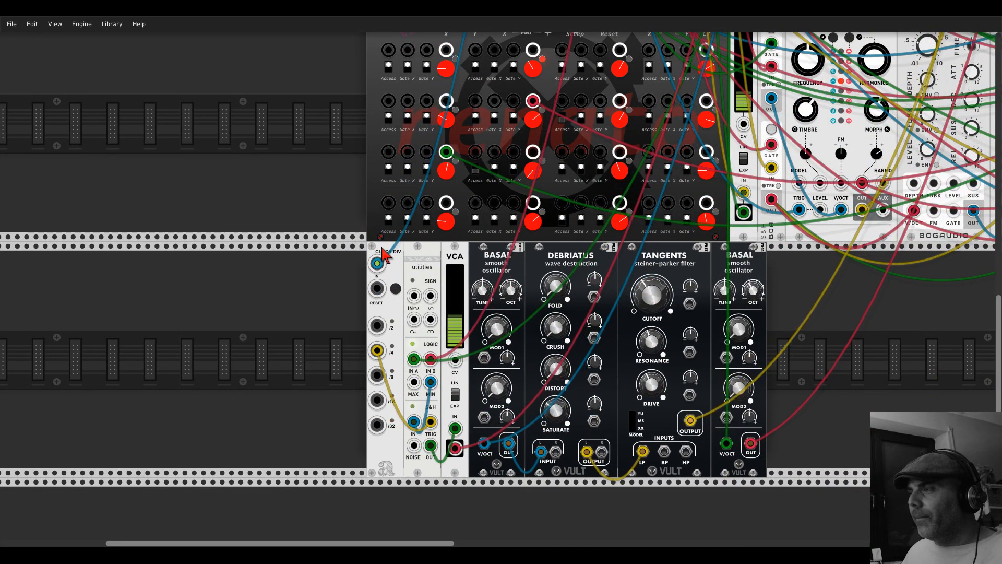
{"action": "left_click_drag", "start_coordinate": [820, 302], "coordinate": [639, 250]}
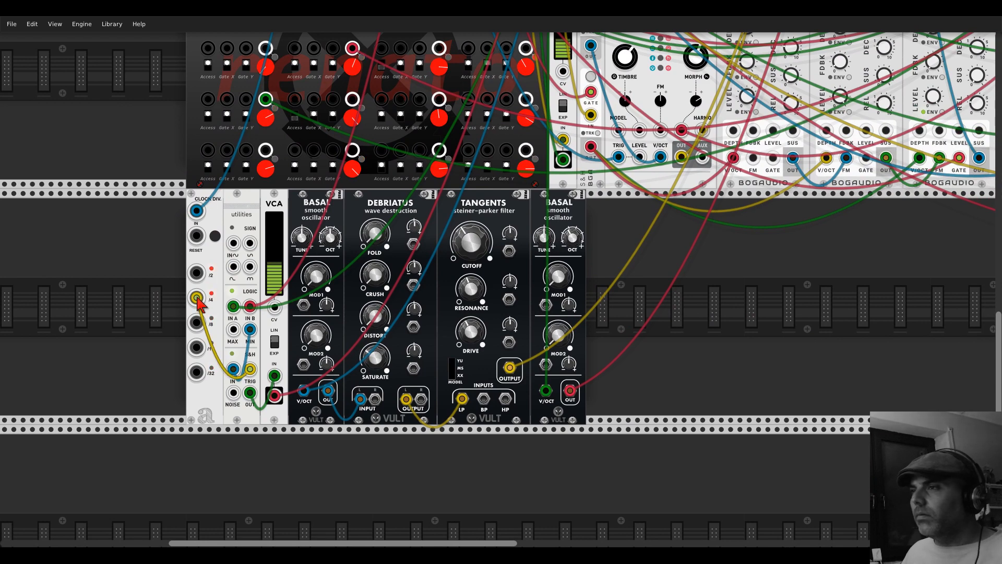
{"action": "left_click_drag", "start_coordinate": [197, 299], "coordinate": [197, 273]}
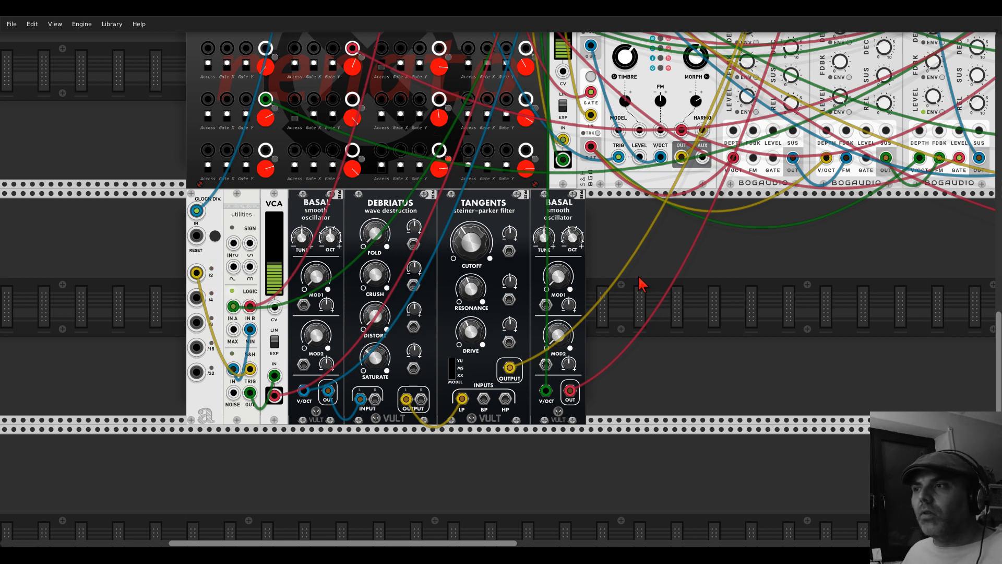
Step: Reconnect the VCA input directly to the utilities MIN output and remove the clock divider with the sample and hold cables
{"action": "left_click_drag", "start_coordinate": [274, 376], "coordinate": [250, 330]}
{"action": "left_click_drag", "start_coordinate": [250, 370], "coordinate": [230, 355]}
{"action": "right_click", "coordinate": [204, 197]}
{"action": "left_click", "coordinate": [224, 299]}
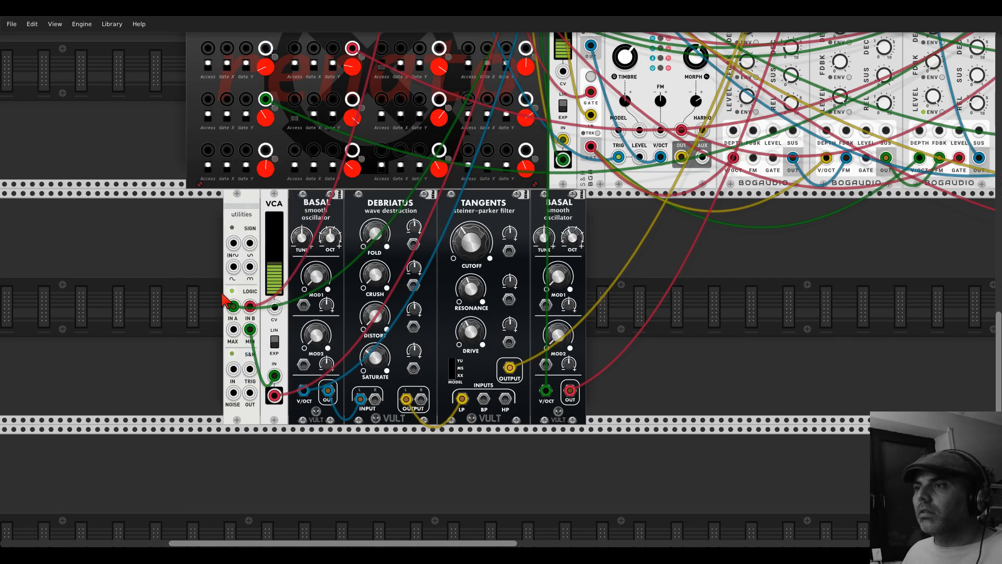
Step: Set Debriatus' Fold amount to about 0.117
{"action": "scroll", "coordinate": [549, 212], "scroll_direction": "down", "scroll_amount": 3}
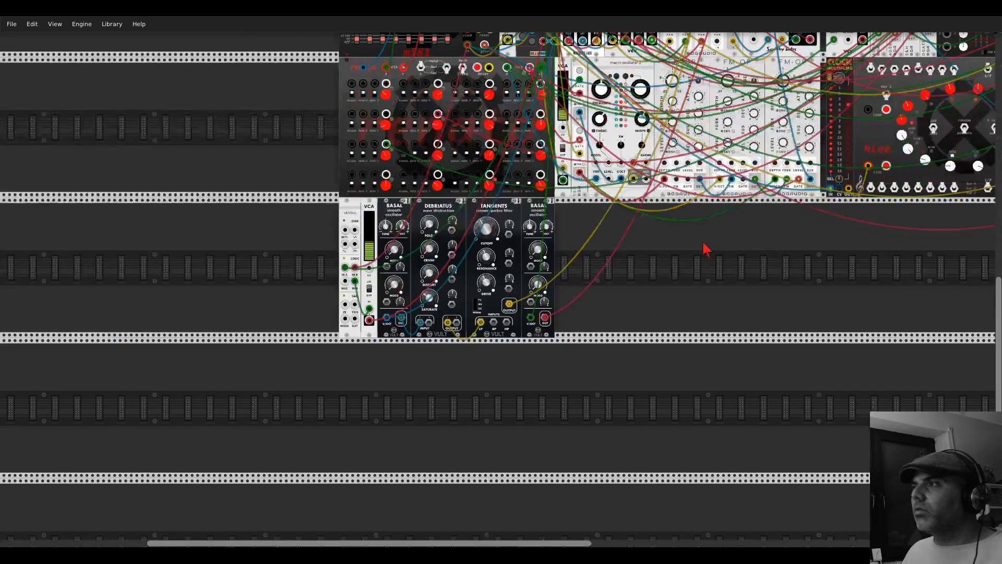
{"action": "left_click_drag", "start_coordinate": [705, 249], "coordinate": [501, 333]}
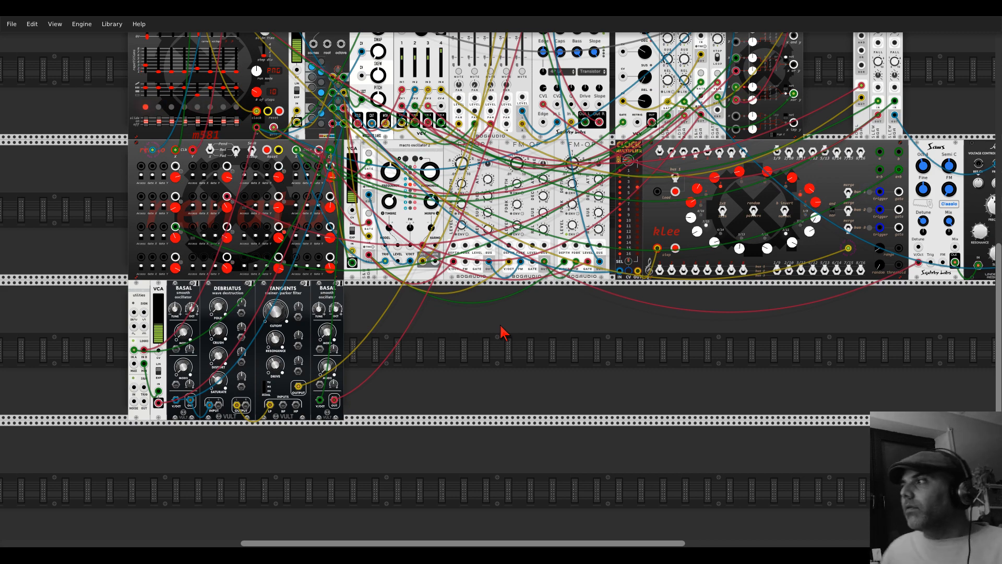
{"action": "scroll", "coordinate": [512, 343], "scroll_direction": "down", "scroll_amount": 2}
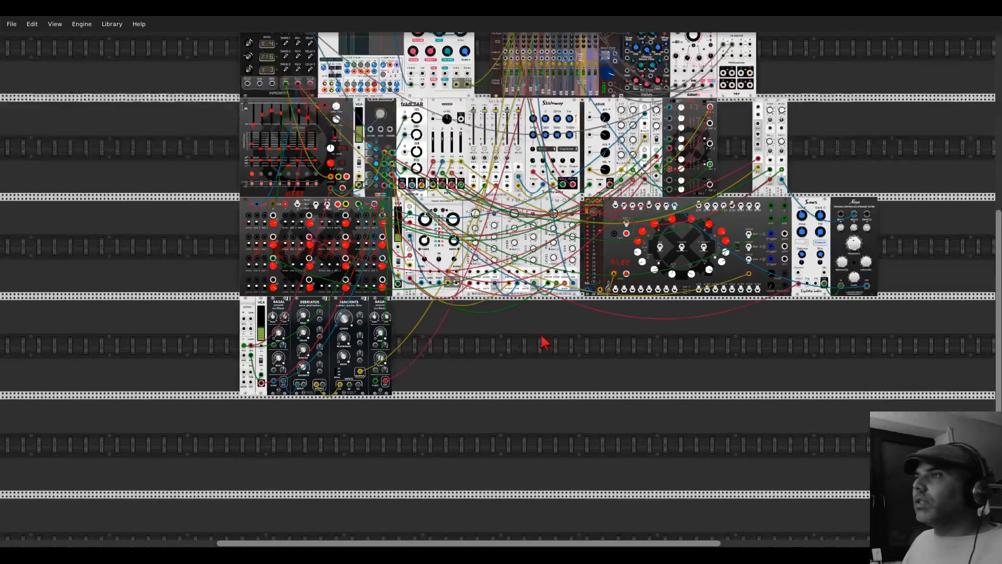
{"action": "left_click_drag", "start_coordinate": [537, 392], "coordinate": [535, 397]}
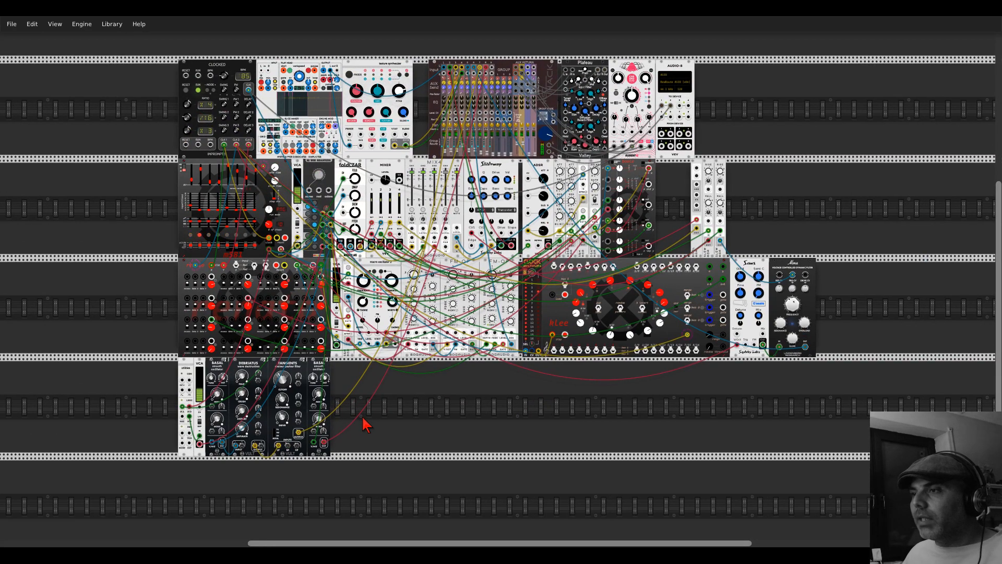
{"action": "scroll", "coordinate": [366, 424], "scroll_direction": "up", "scroll_amount": 3}
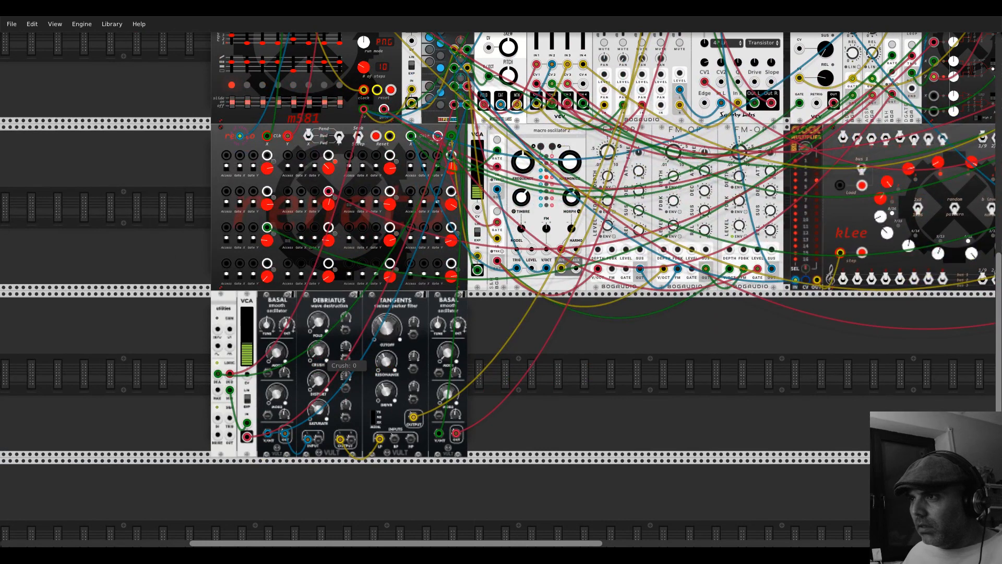
{"action": "mouse_move", "coordinate": [319, 352]}
{"action": "left_mouse_down"}
{"action": "mouse_move", "coordinate": [319, 313]}
{"action": "mouse_move", "coordinate": [318, 351]}
{"action": "left_mouse_up"}
{"action": "left_click_drag", "start_coordinate": [320, 318], "coordinate": [320, 310]}
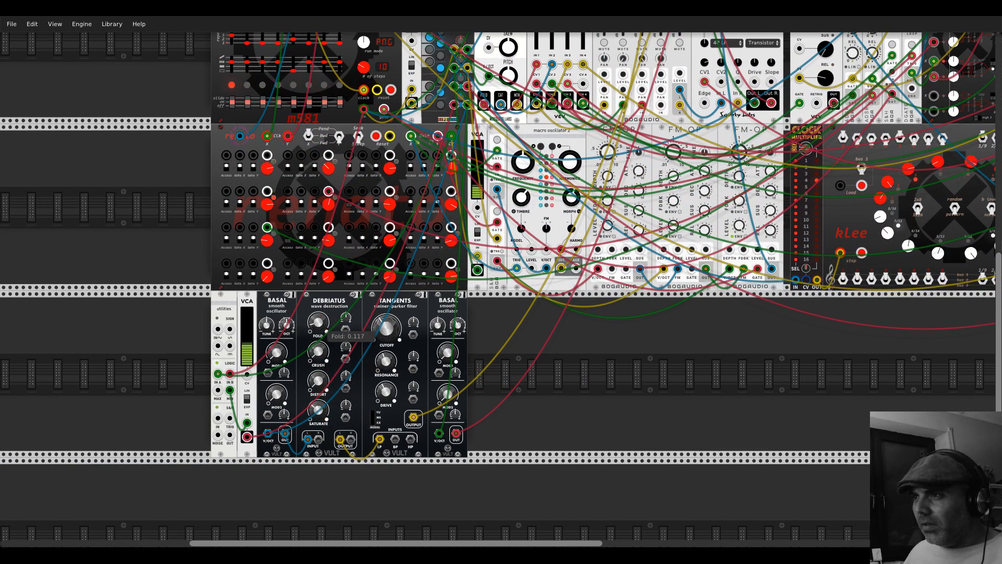
Step: Patch the utilities noise output into Tangents' cutoff modulation input and set the cutoff to about 0.318
{"action": "left_click_drag", "start_coordinate": [386, 328], "coordinate": [165, 444]}
{"action": "scroll", "coordinate": [386, 329], "scroll_direction": "up", "scroll_amount": 2}
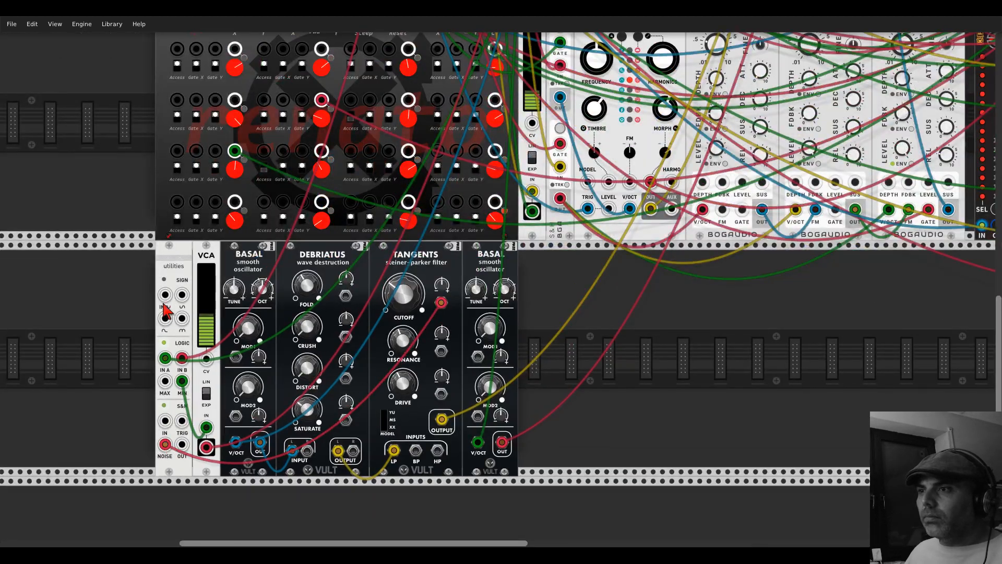
{"action": "left_click_drag", "start_coordinate": [449, 289], "coordinate": [408, 293]}
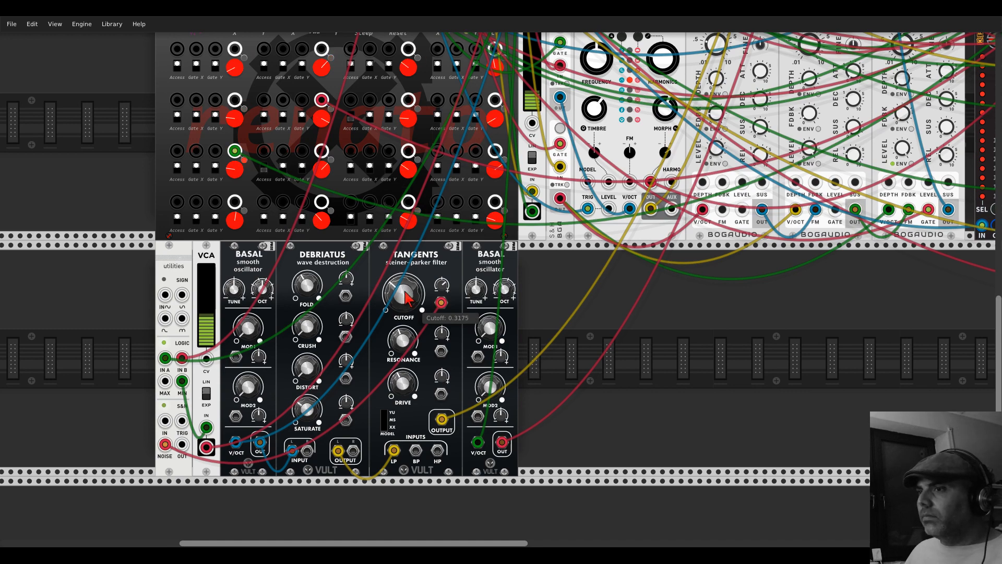
Step: Trigger the utilities sample and hold from Clocked's CLK 1 output
{"action": "scroll", "coordinate": [409, 299], "scroll_direction": "down", "scroll_amount": 5}
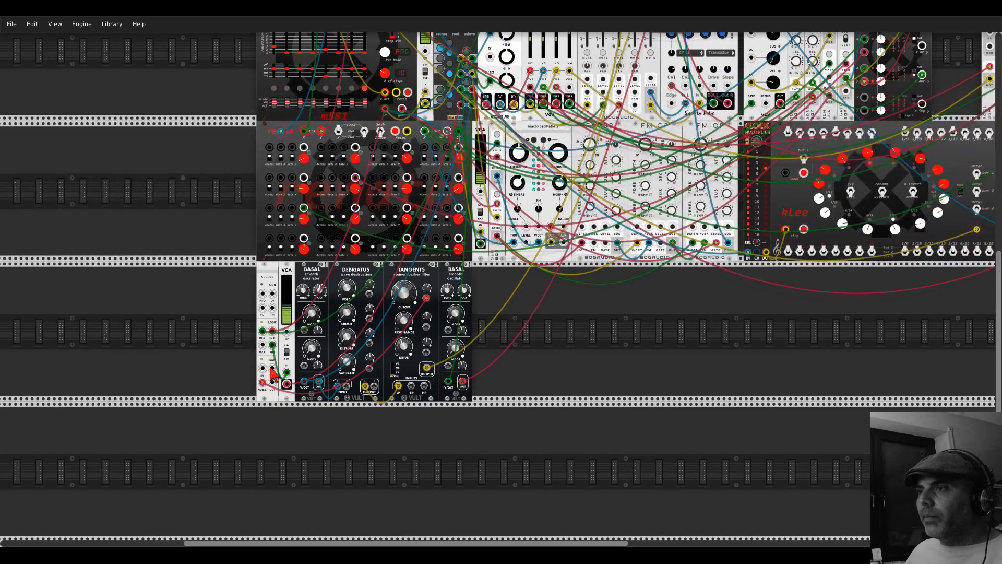
{"action": "left_click_drag", "start_coordinate": [272, 368], "coordinate": [321, 170]}
{"action": "scroll", "coordinate": [217, 269], "scroll_direction": "up", "scroll_amount": 8}
{"action": "scroll", "coordinate": [232, 226], "scroll_direction": "down", "scroll_amount": 5}
{"action": "scroll", "coordinate": [246, 297], "scroll_direction": "up", "scroll_amount": 3}
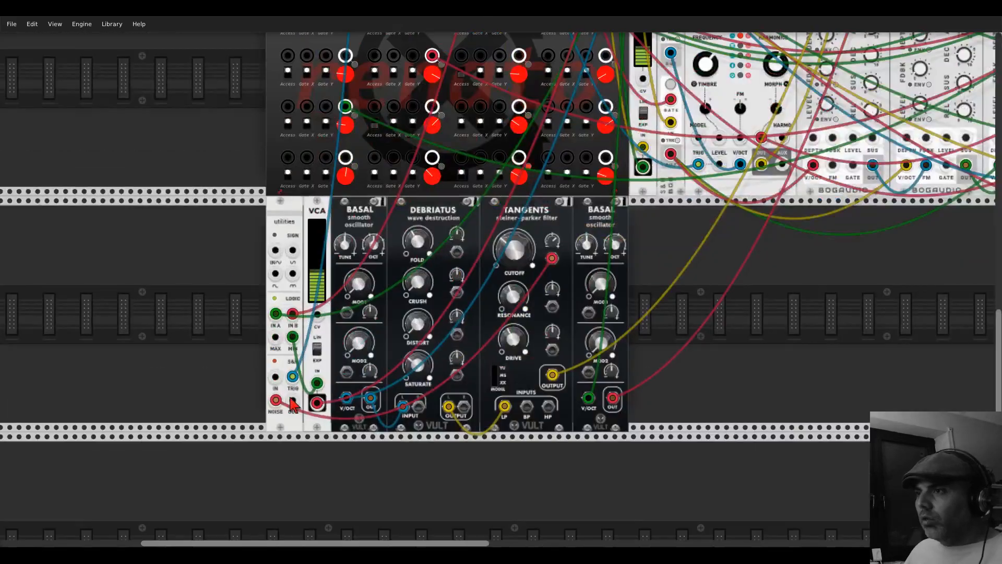
Step: Move the noise cable to Tangents' resonance modulation and patch the S&H output into cutoff modulation, with its amount about 0.49
{"action": "left_click_drag", "start_coordinate": [293, 402], "coordinate": [552, 306]}
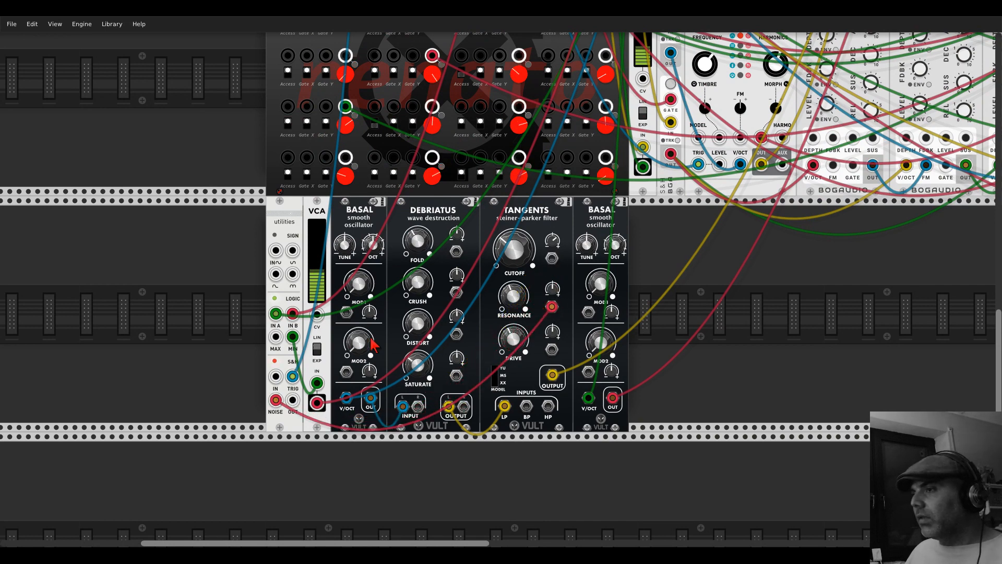
{"action": "left_click_drag", "start_coordinate": [293, 400], "coordinate": [552, 258]}
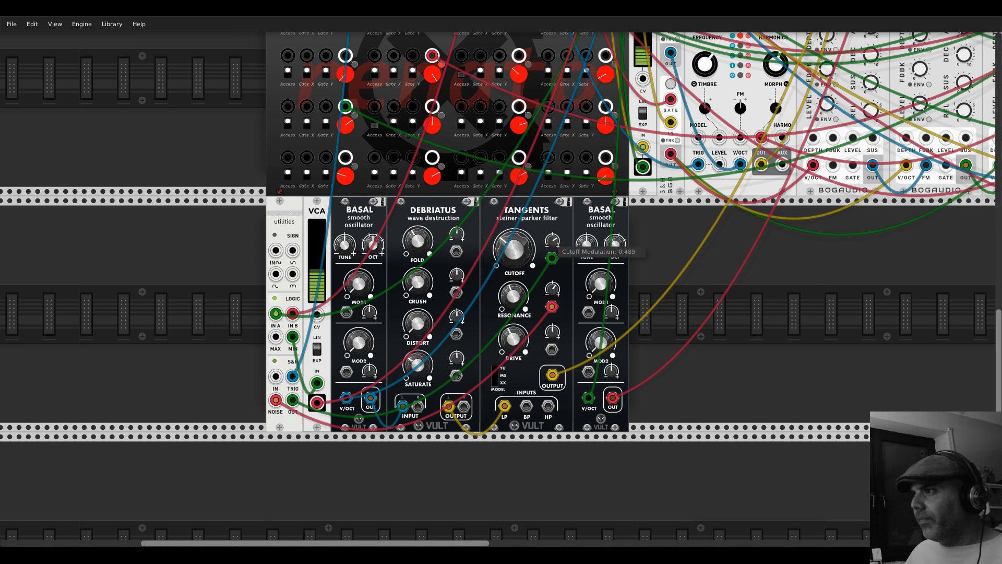
{"action": "left_click_drag", "start_coordinate": [553, 241], "coordinate": [553, 246]}
Step: Bring the whole patch into view and save it
{"action": "scroll", "coordinate": [790, 253], "scroll_direction": "down", "scroll_amount": 6}
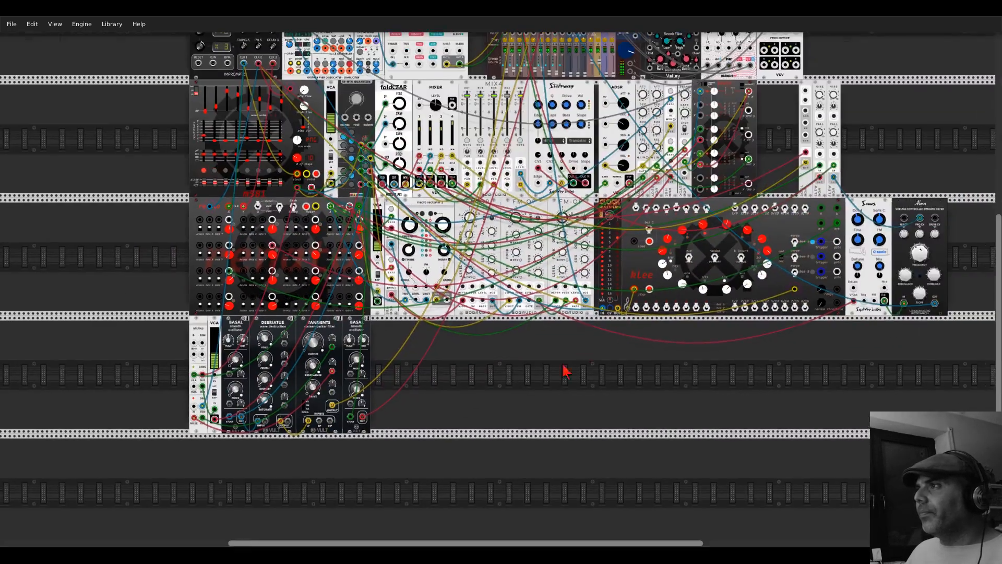
{"action": "left_click_drag", "start_coordinate": [563, 364], "coordinate": [576, 408]}
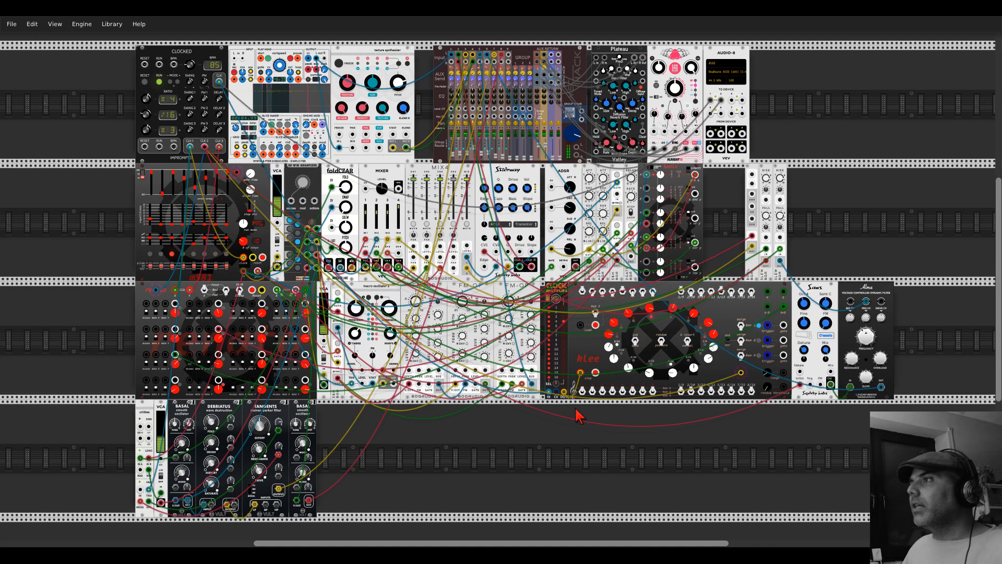
{"action": "left_click", "coordinate": [16, 24]}
{"action": "left_click", "coordinate": [25, 59]}
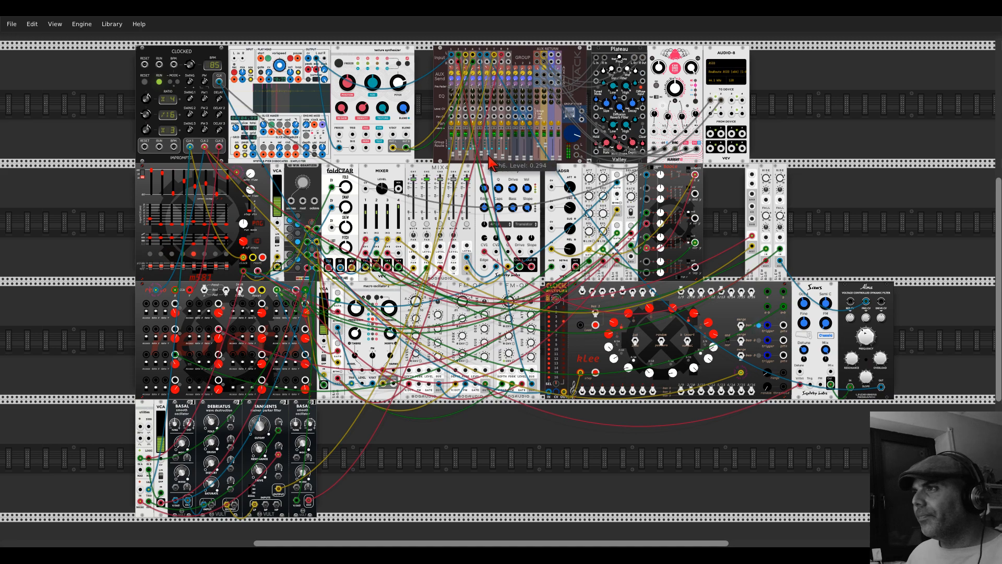
Step: Solo mixer channels 5 to 8 in turn, lower channel 8's level to about 0.073, and clear all the solos
{"action": "scroll", "coordinate": [491, 162], "scroll_direction": "up", "scroll_amount": 2}
{"action": "scroll", "coordinate": [491, 161], "scroll_direction": "up", "scroll_amount": 2}
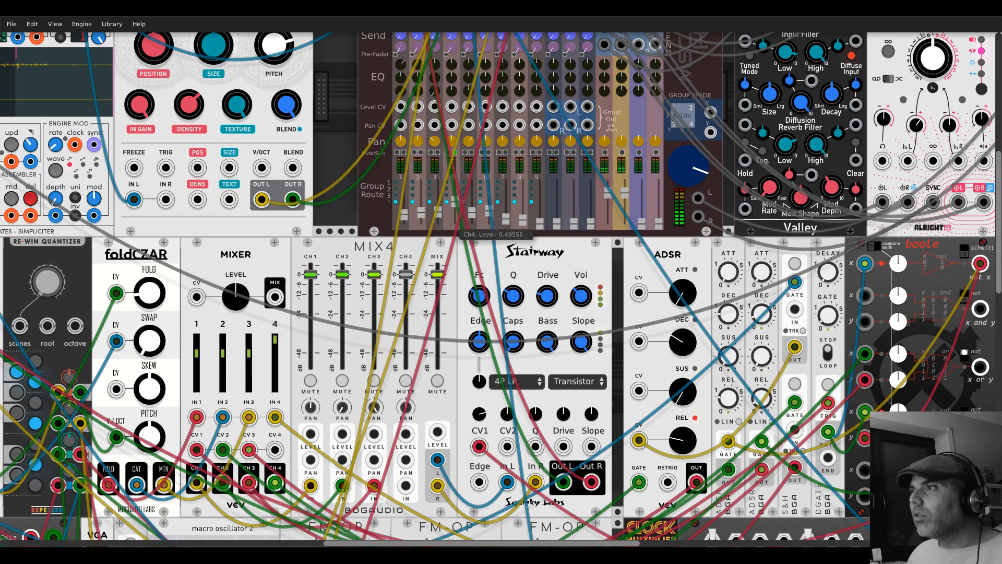
{"action": "left_click", "coordinate": [472, 153]}
{"action": "left_click", "coordinate": [455, 153]}
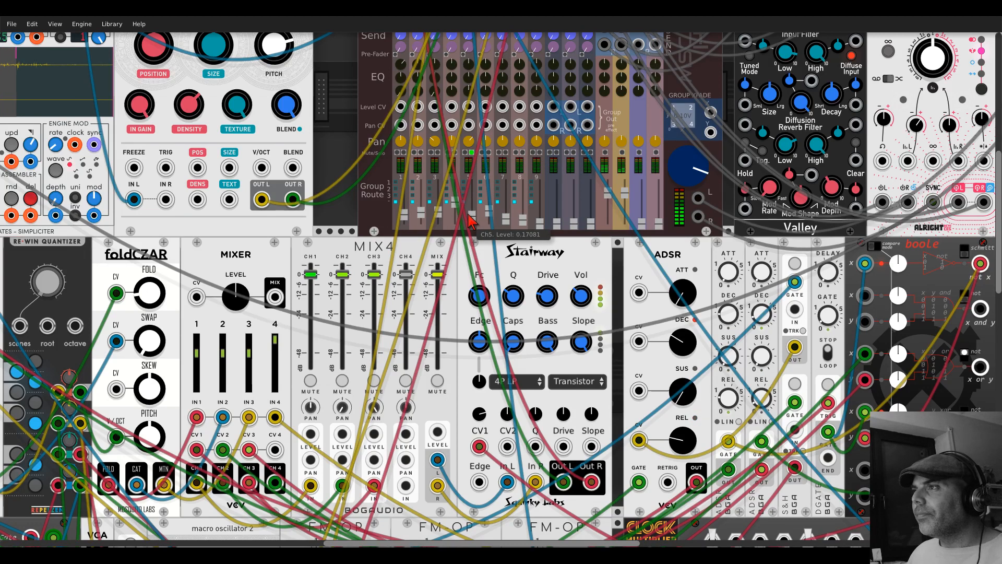
{"action": "left_click", "coordinate": [489, 152]}
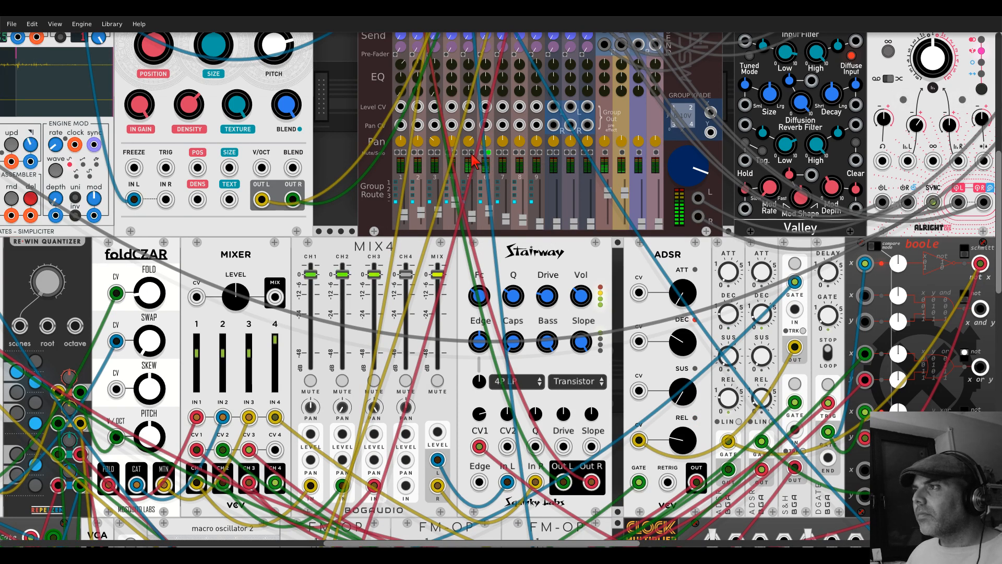
{"action": "left_click", "coordinate": [472, 152]}
{"action": "left_click", "coordinate": [506, 152]}
{"action": "left_click", "coordinate": [488, 152]}
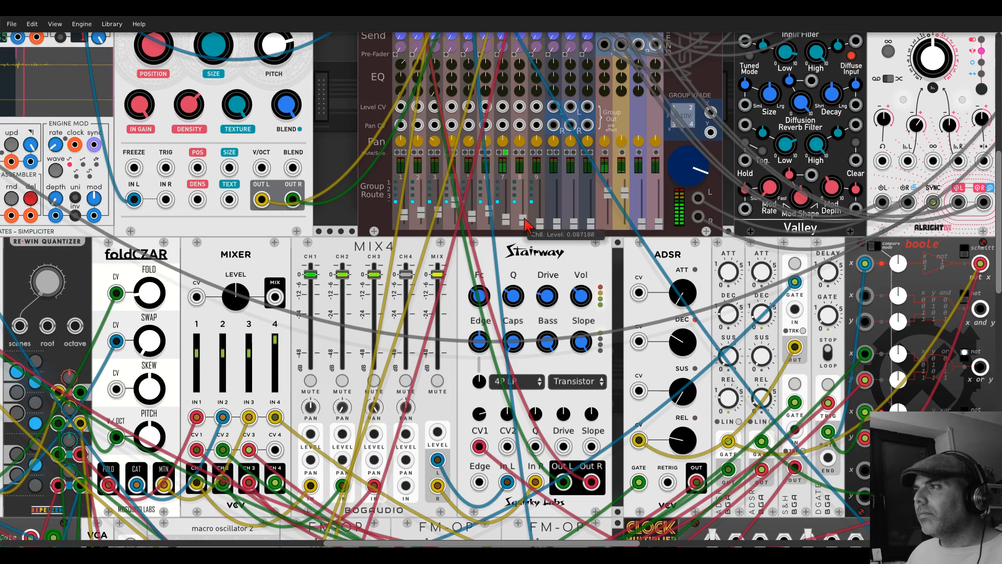
{"action": "left_click", "coordinate": [521, 152]}
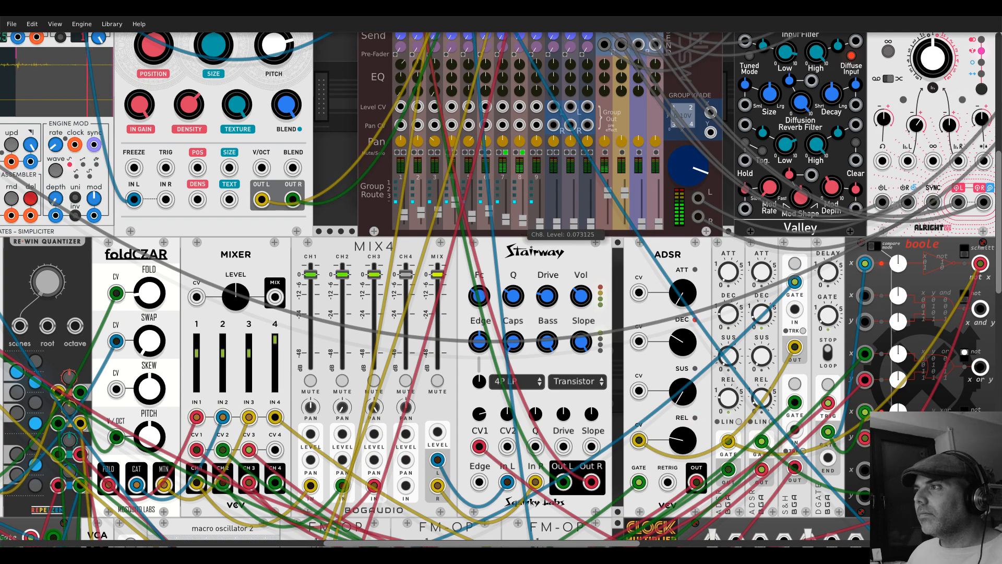
{"action": "left_click", "coordinate": [521, 152]}
{"action": "left_click", "coordinate": [505, 152]}
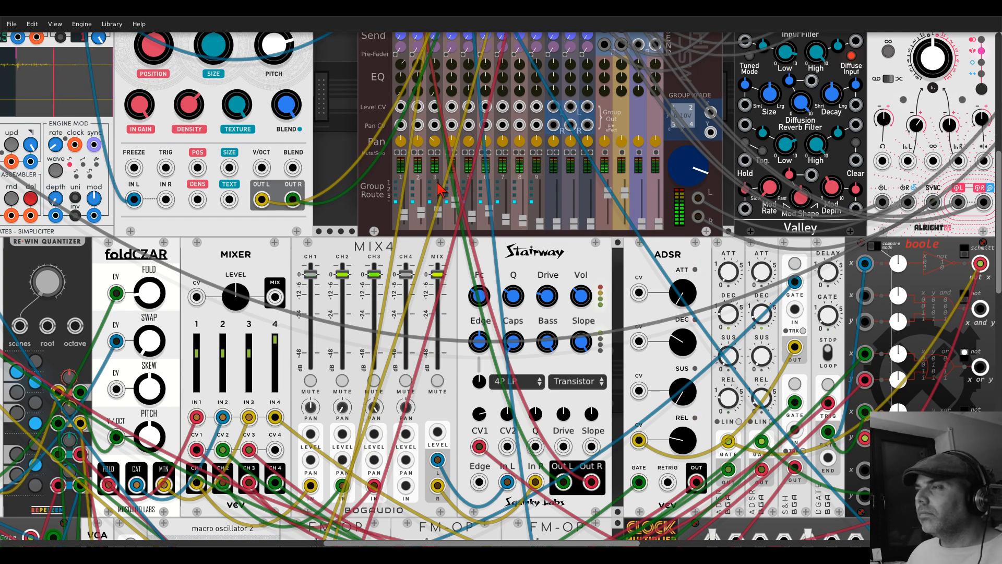
Step: Save the finished generative patch
{"action": "scroll", "coordinate": [433, 214], "scroll_direction": "down", "scroll_amount": 5}
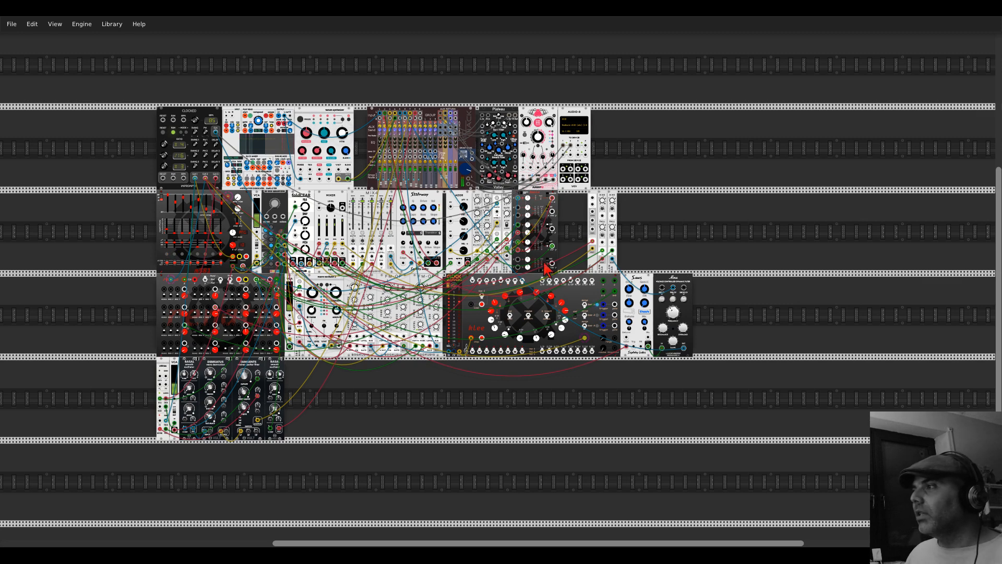
{"action": "scroll", "coordinate": [653, 208], "scroll_direction": "up", "scroll_amount": 5}
{"action": "left_click_drag", "start_coordinate": [574, 191], "coordinate": [521, 192]}
{"action": "scroll", "coordinate": [597, 245], "scroll_direction": "down", "scroll_amount": 3}
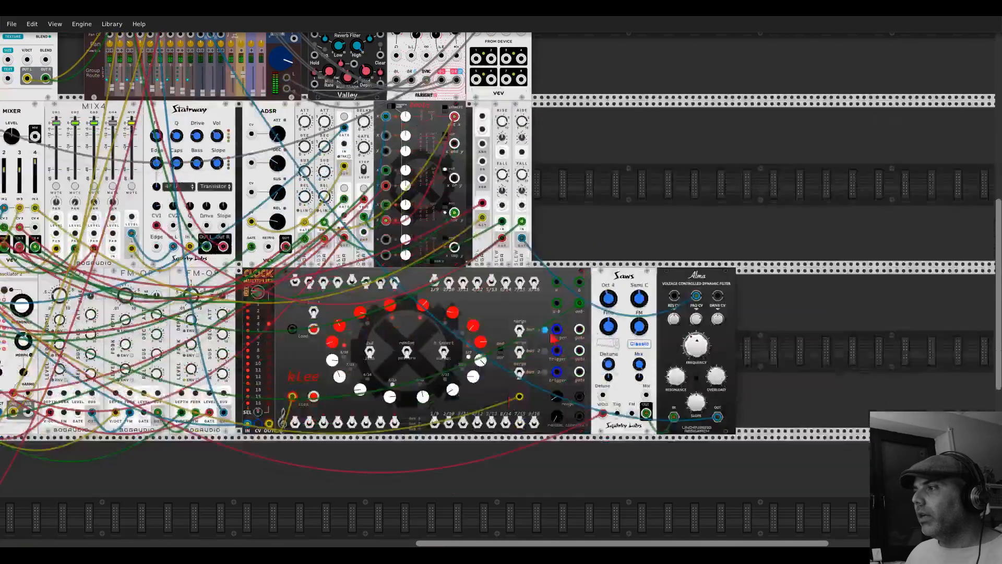
{"action": "scroll", "coordinate": [385, 481], "scroll_direction": "down", "scroll_amount": 3}
{"action": "left_click_drag", "start_coordinate": [336, 474], "coordinate": [589, 390]}
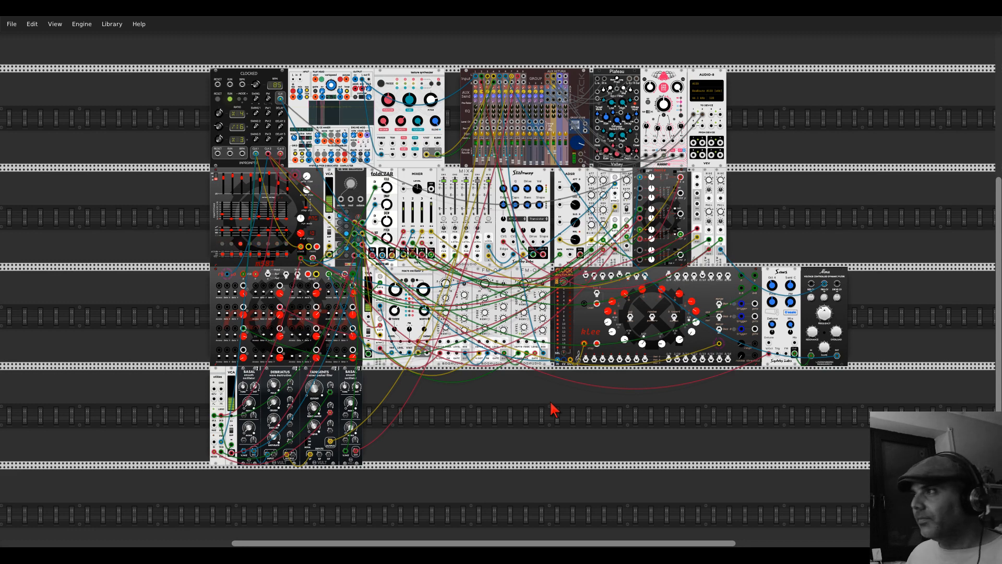
{"action": "left_click", "coordinate": [11, 24]}
{"action": "left_click", "coordinate": [21, 57]}
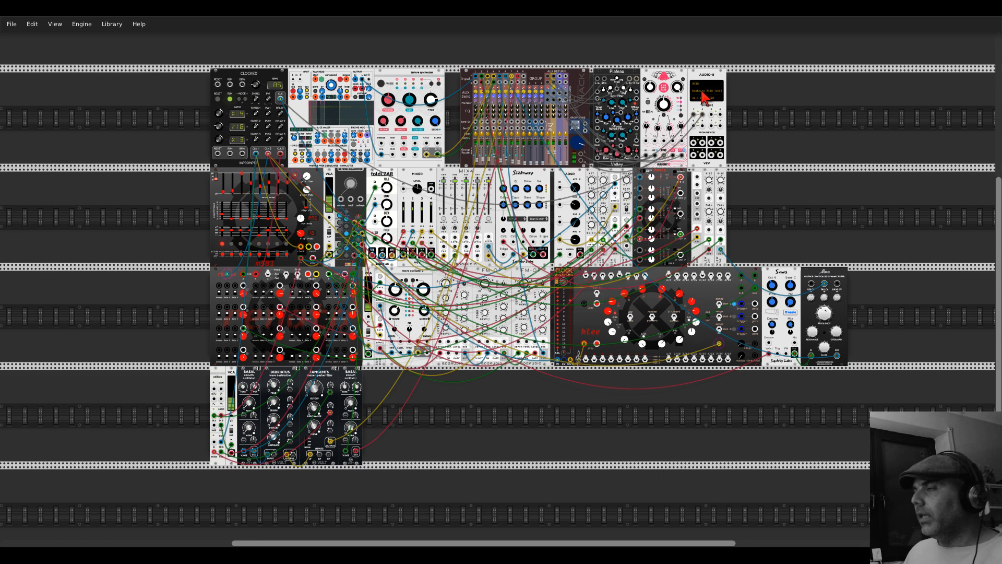
Step: Disconnect the audio device in the finished patch's AUDIO-8 module and open the starter patch containing Clocked, the mixer and Plateau
{"action": "left_click", "coordinate": [705, 97]}
{"action": "left_click", "coordinate": [716, 107]}
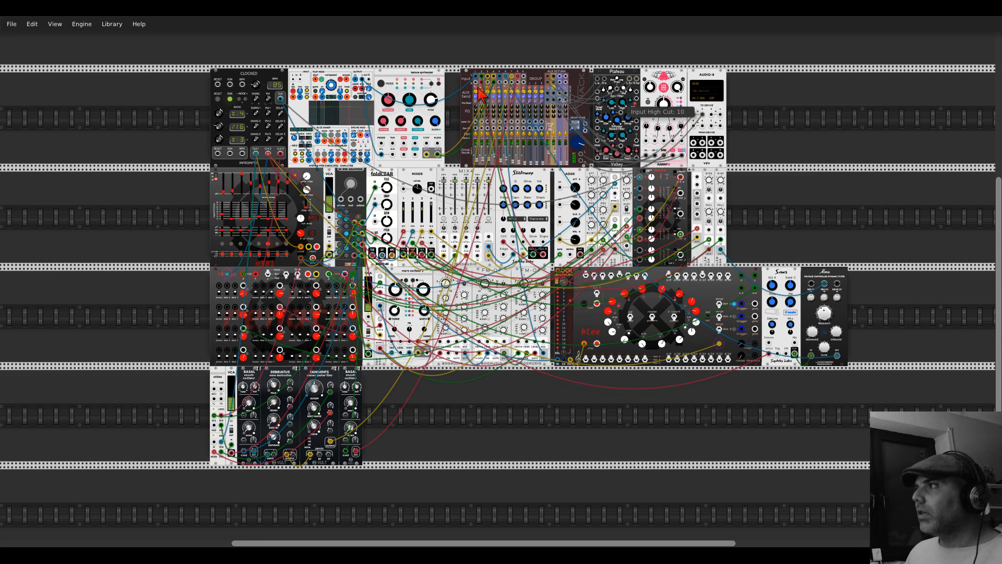
{"action": "left_click", "coordinate": [13, 24]}
{"action": "left_click", "coordinate": [15, 24]}
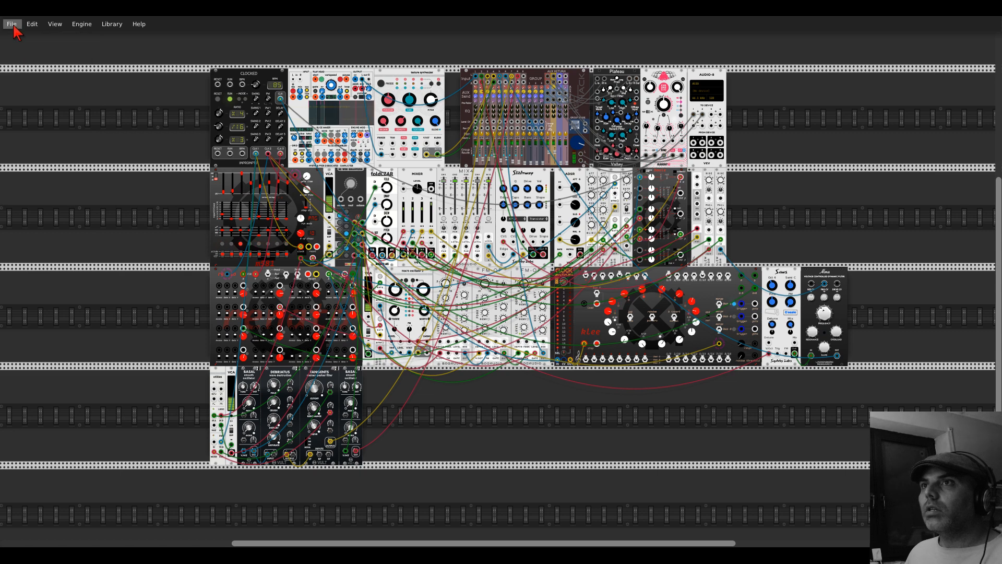
{"action": "left_click", "coordinate": [14, 24]}
{"action": "left_click", "coordinate": [31, 47]}
{"action": "double_click", "coordinate": [121, 85]}
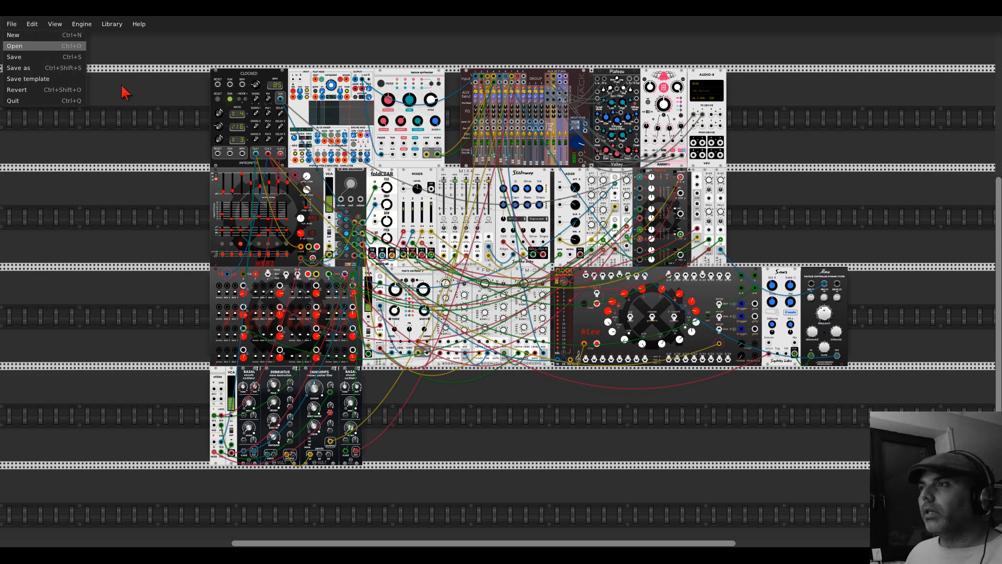
Step: Search the module library for "xor" and place the Z8K and nag nag nag sequencers side by side in the row beneath Clocked
{"action": "scroll", "coordinate": [284, 235], "scroll_direction": "up", "scroll_amount": 2}
{"action": "scroll", "coordinate": [493, 268], "scroll_direction": "up", "scroll_amount": 3}
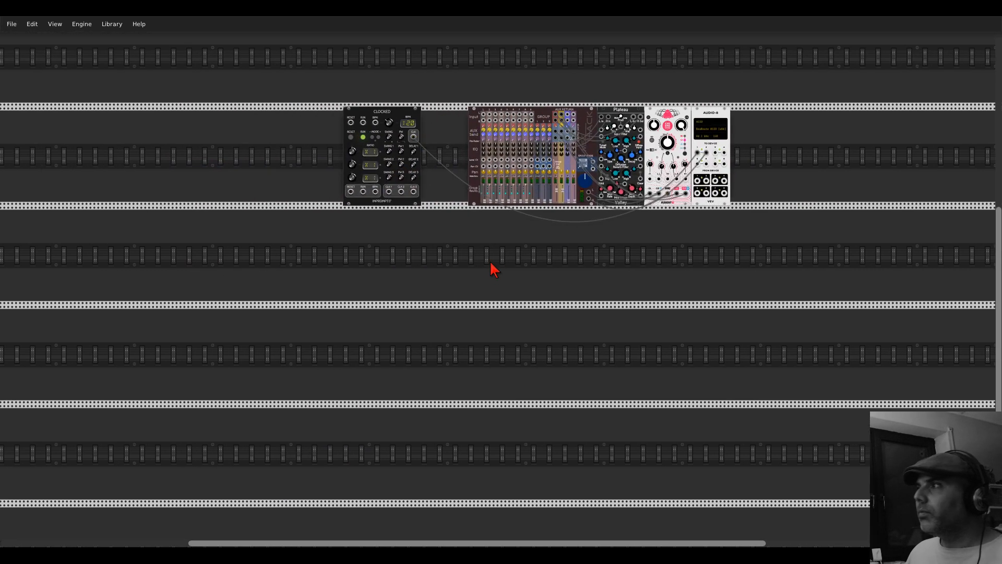
{"action": "scroll", "coordinate": [522, 270], "scroll_direction": "up", "scroll_amount": 2}
{"action": "scroll", "coordinate": [522, 271], "scroll_direction": "up", "scroll_amount": 3}
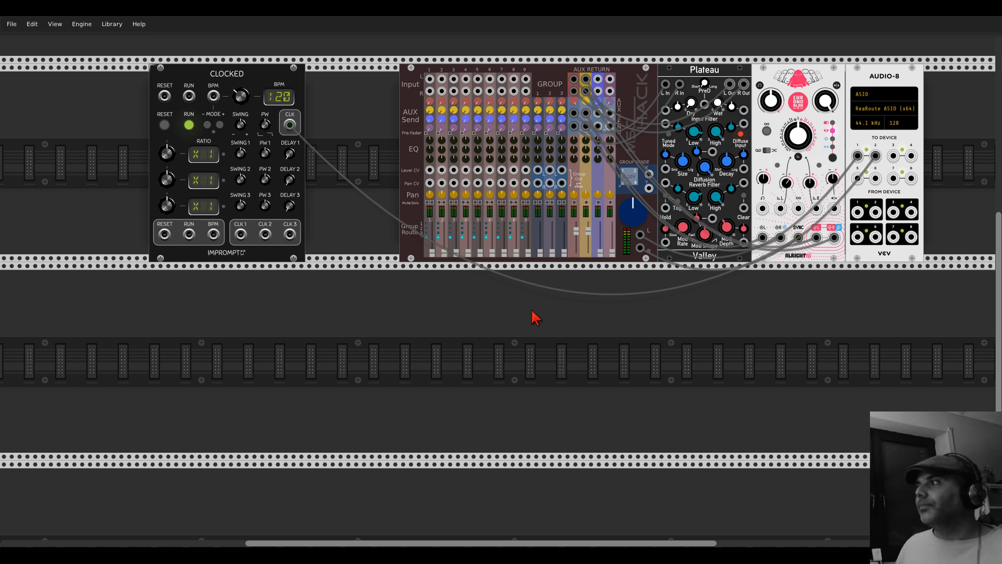
{"action": "right_click", "coordinate": [443, 354]}
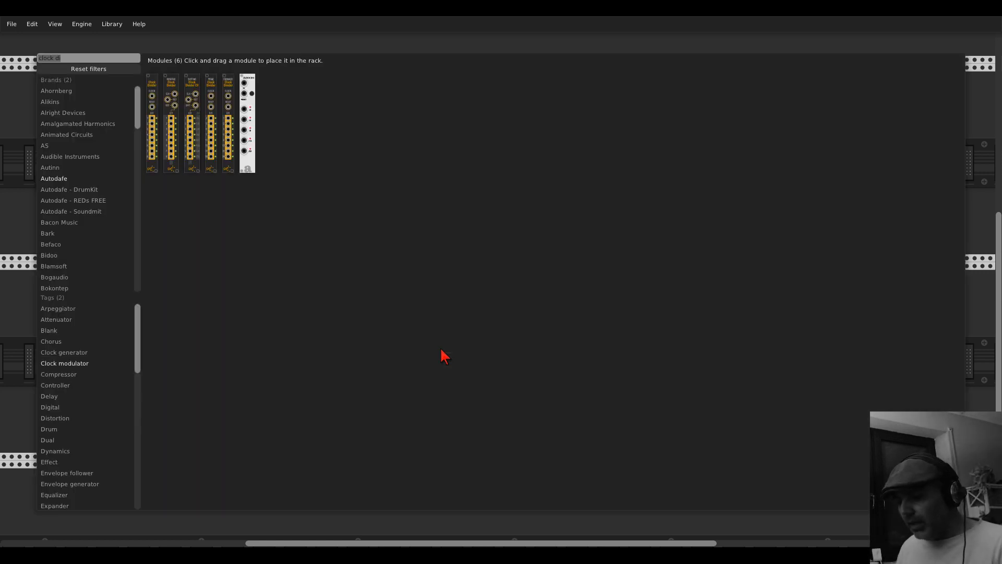
{"action": "type", "text": "xor"}
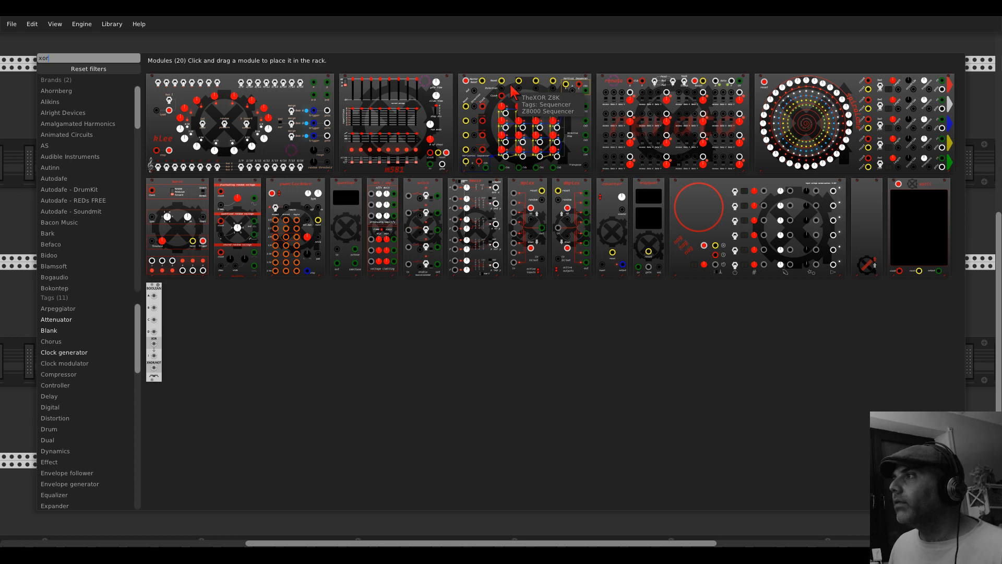
{"action": "left_click_drag", "start_coordinate": [514, 91], "coordinate": [317, 360]}
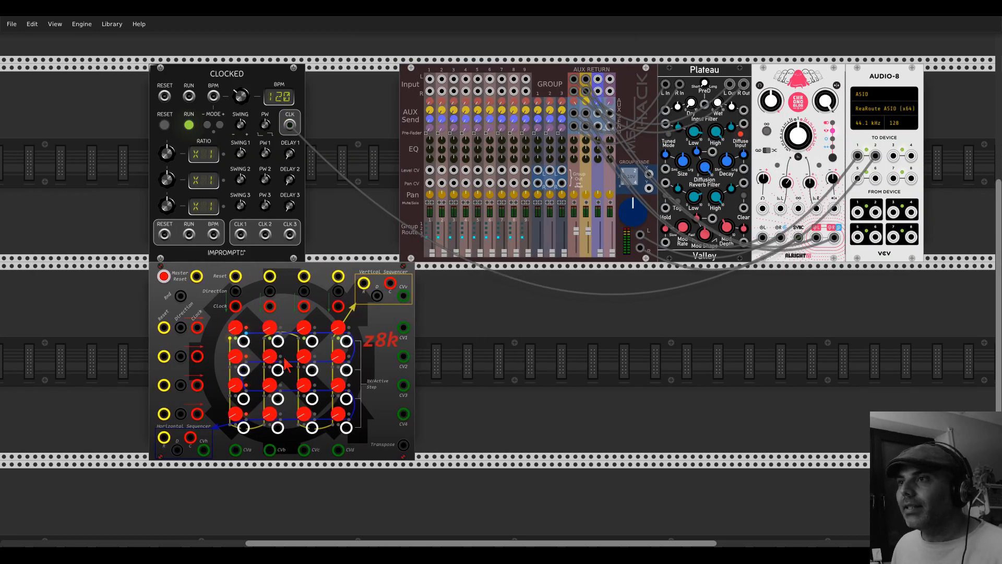
{"action": "right_click", "coordinate": [459, 333]}
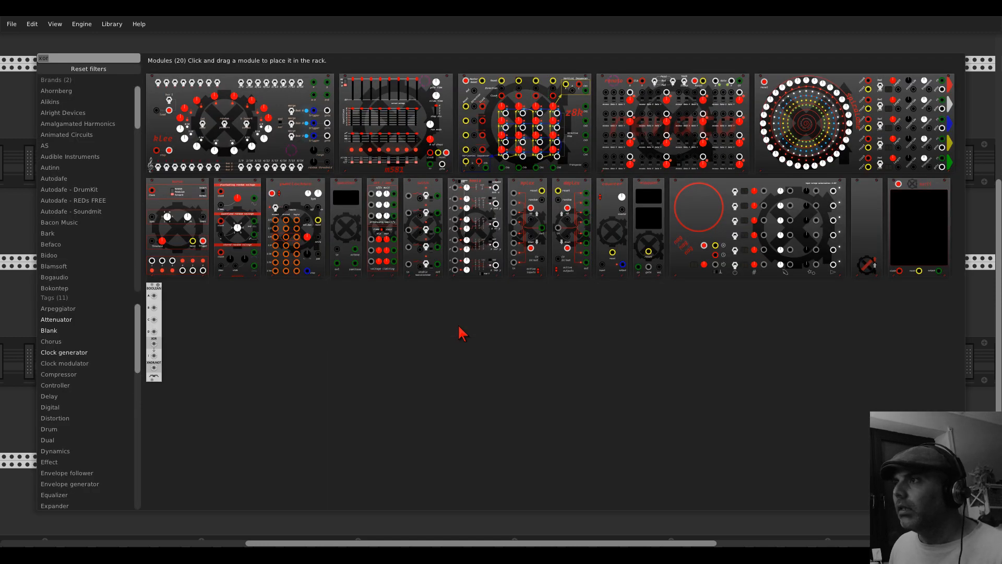
{"action": "left_click_drag", "start_coordinate": [705, 196], "coordinate": [473, 345]}
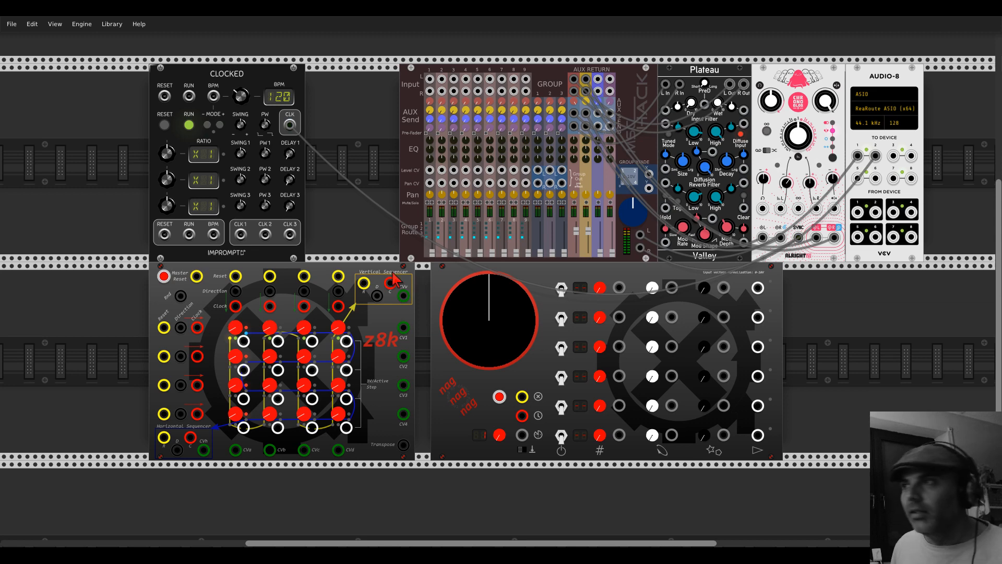
Step: Set Clocked's master clock to 112 BPM
{"action": "right_click", "coordinate": [244, 98]}
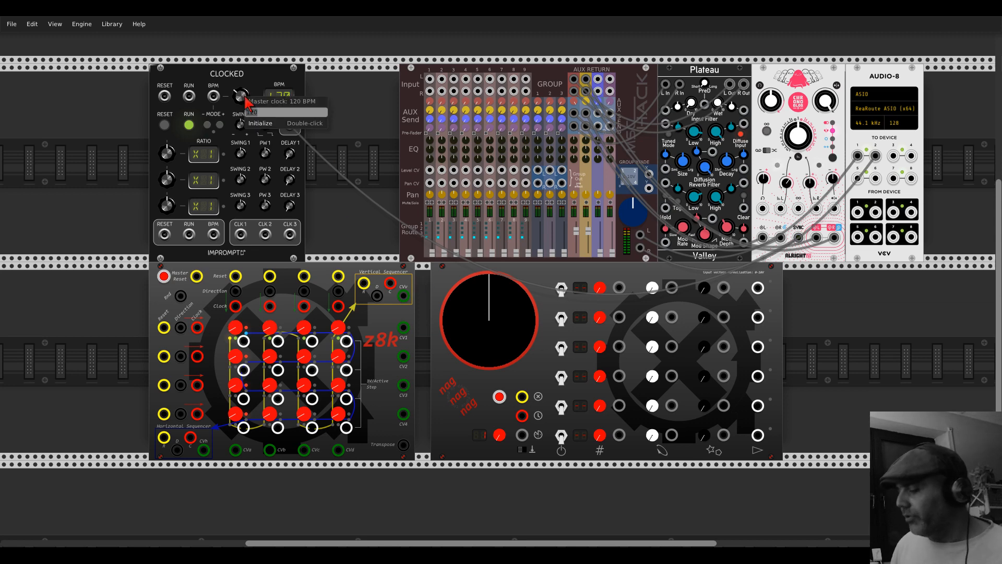
{"action": "type", "text": "112"}
{"action": "key", "text": "Return"}
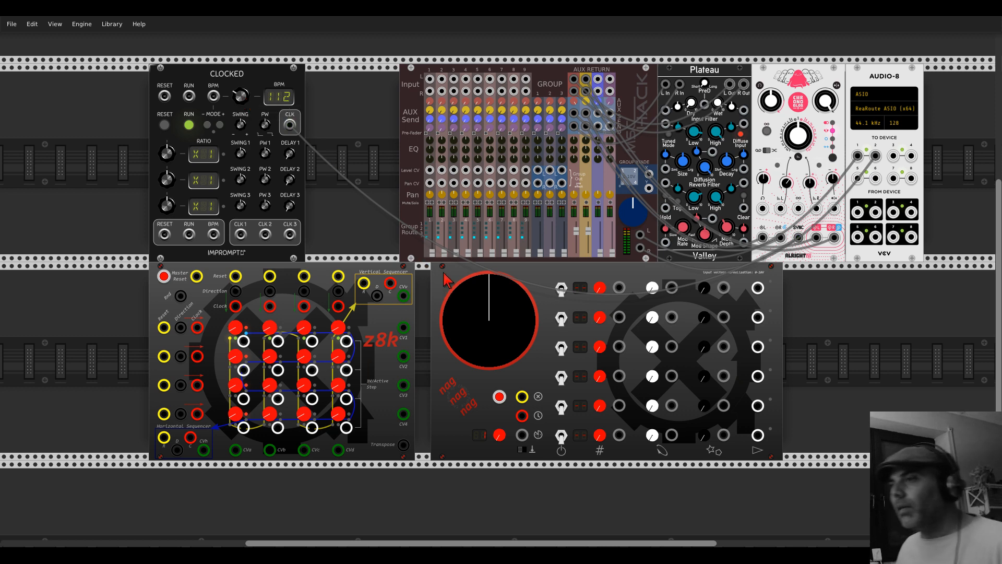
Step: Examine Z8K's row and column reset, direction and clock inputs, together with its vertical and horizontal sequencer sections
{"action": "scroll", "coordinate": [147, 361], "scroll_direction": "up", "scroll_amount": 3}
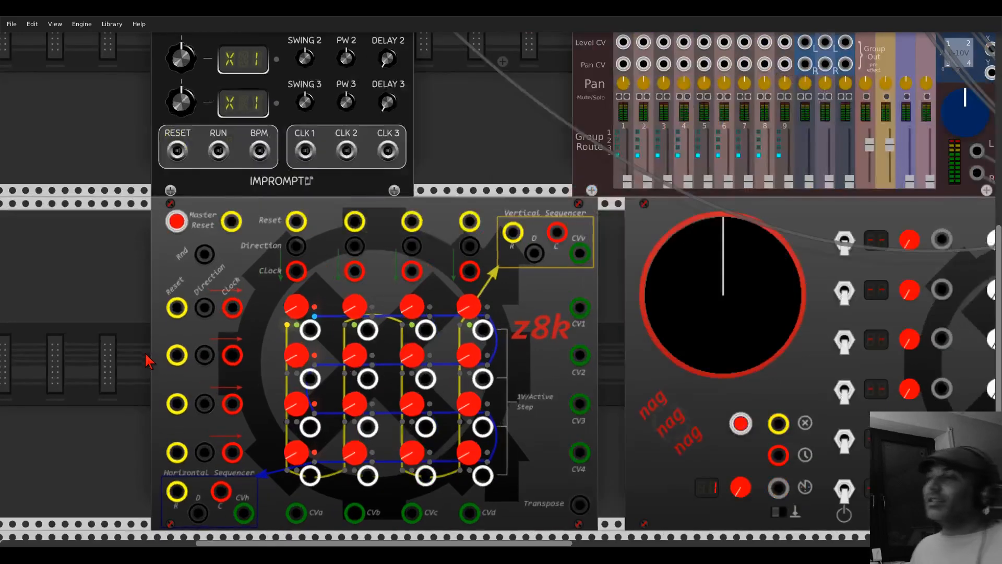
{"action": "left_click_drag", "start_coordinate": [146, 354], "coordinate": [133, 287]}
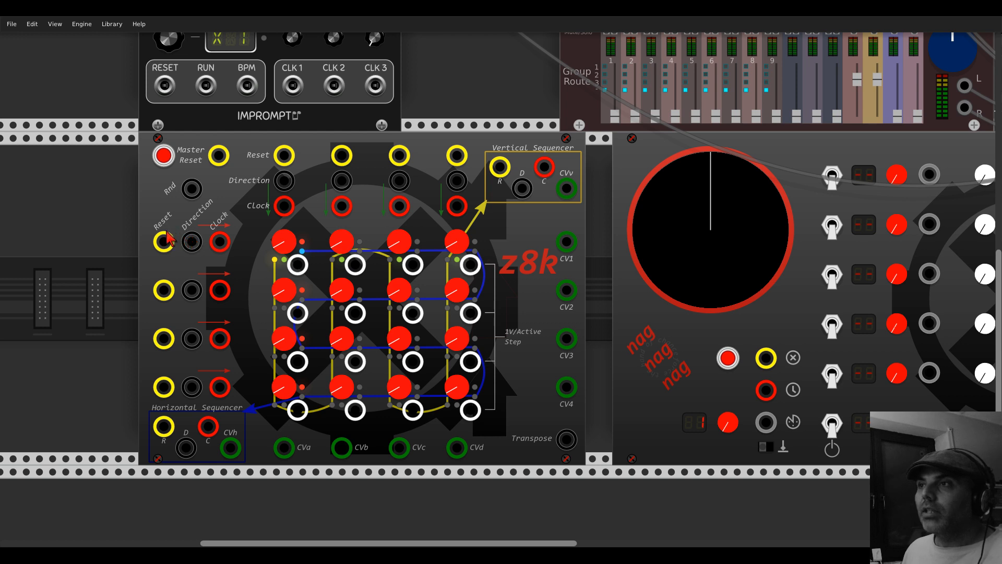
{"action": "scroll", "coordinate": [168, 238], "scroll_direction": "up", "scroll_amount": 1}
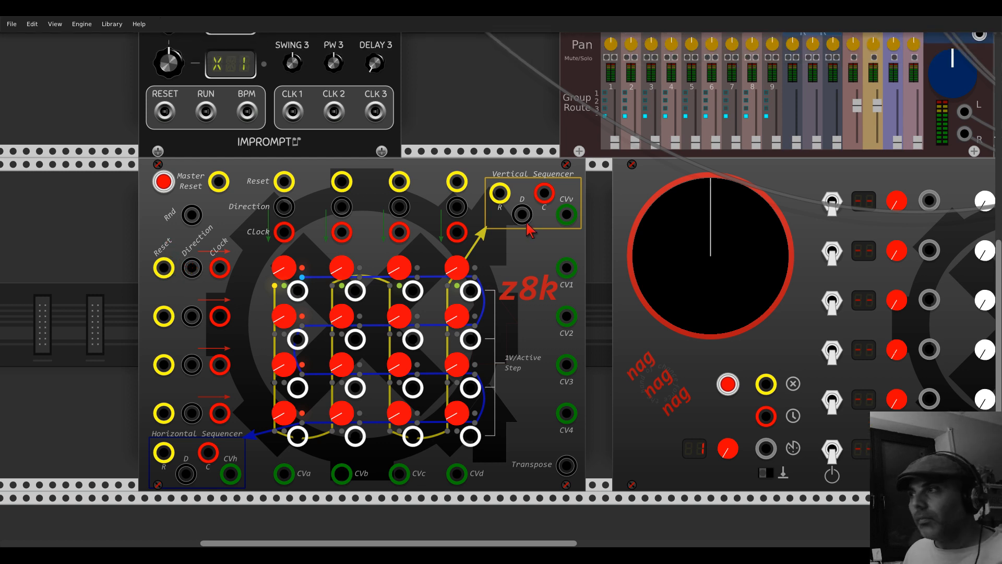
{"action": "scroll", "coordinate": [496, 227], "scroll_direction": "down", "scroll_amount": 1}
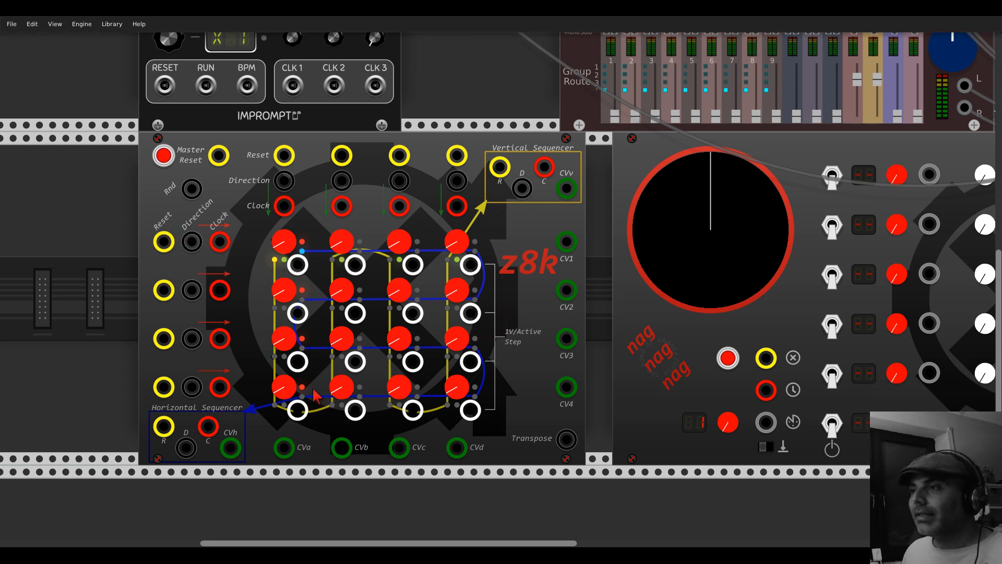
{"action": "mouse_move", "coordinate": [459, 245]}
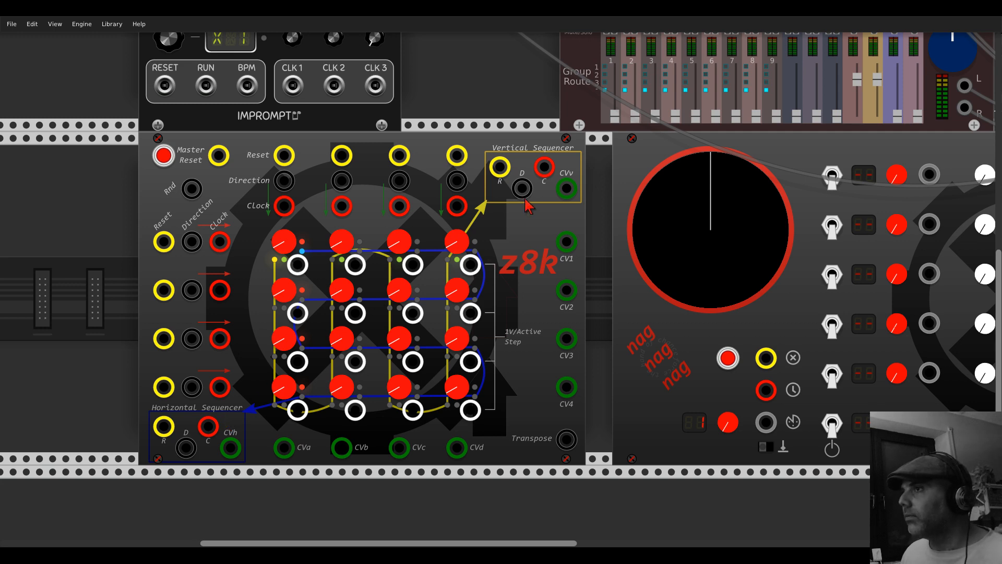
Step: Enable the first polygon of the nag nag nag sequencer with 7 vertices and turn it into a star shape
{"action": "scroll", "coordinate": [529, 205], "scroll_direction": "down", "scroll_amount": 2}
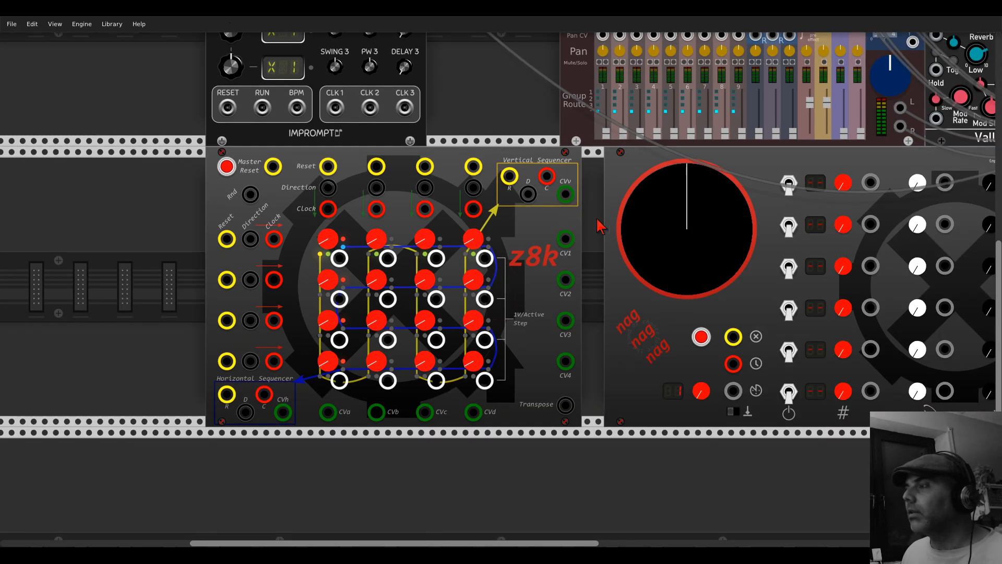
{"action": "left_click_drag", "start_coordinate": [597, 243], "coordinate": [343, 156]}
{"action": "scroll", "coordinate": [494, 115], "scroll_direction": "up", "scroll_amount": 1}
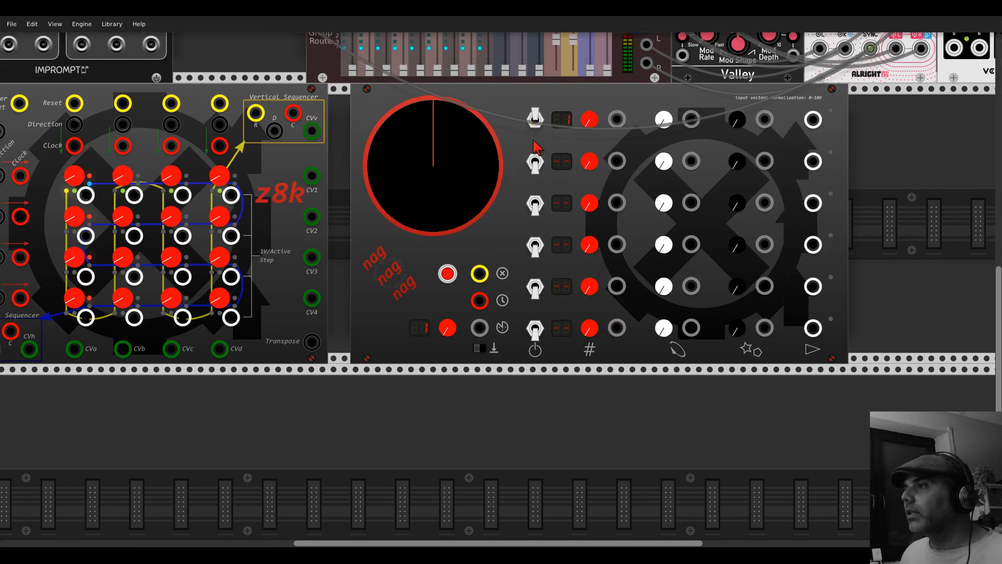
{"action": "scroll", "coordinate": [535, 126], "scroll_direction": "up", "scroll_amount": 2}
{"action": "left_click_drag", "start_coordinate": [590, 171], "coordinate": [589, 153]}
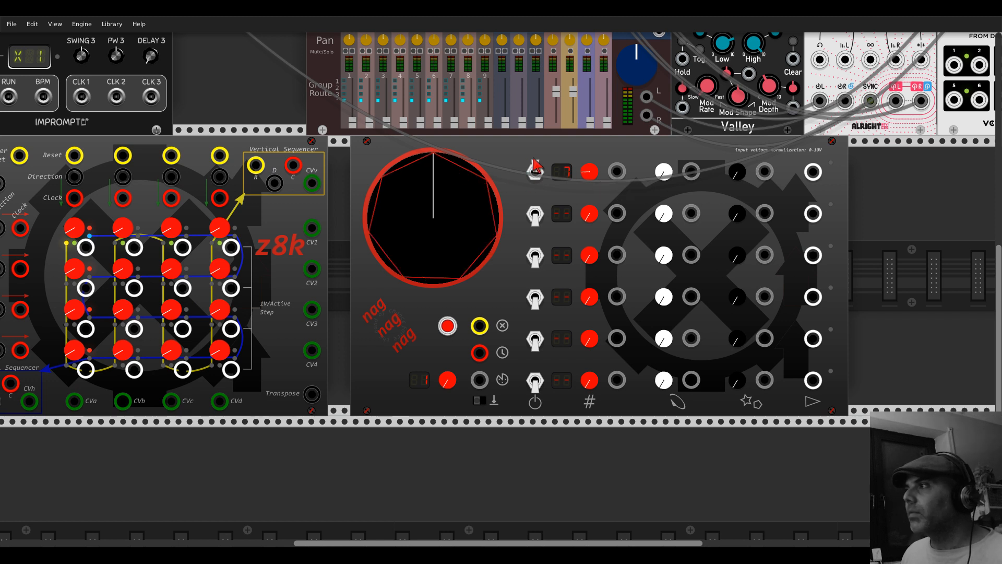
{"action": "mouse_move", "coordinate": [665, 168]}
{"action": "left_mouse_down"}
{"action": "mouse_move", "coordinate": [665, 155]}
{"action": "mouse_move", "coordinate": [665, 168]}
{"action": "left_mouse_up"}
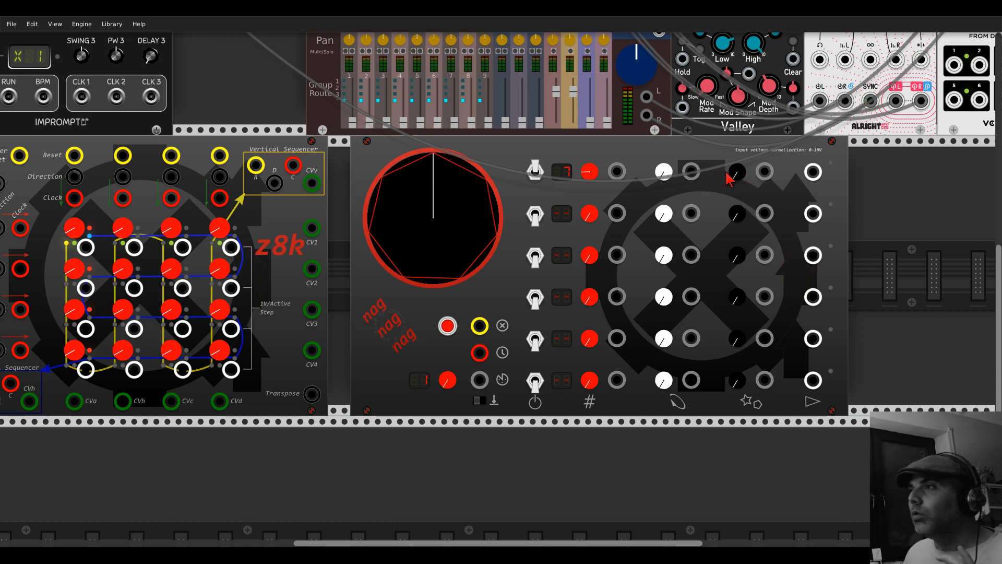
{"action": "left_click_drag", "start_coordinate": [721, 166], "coordinate": [725, 153]}
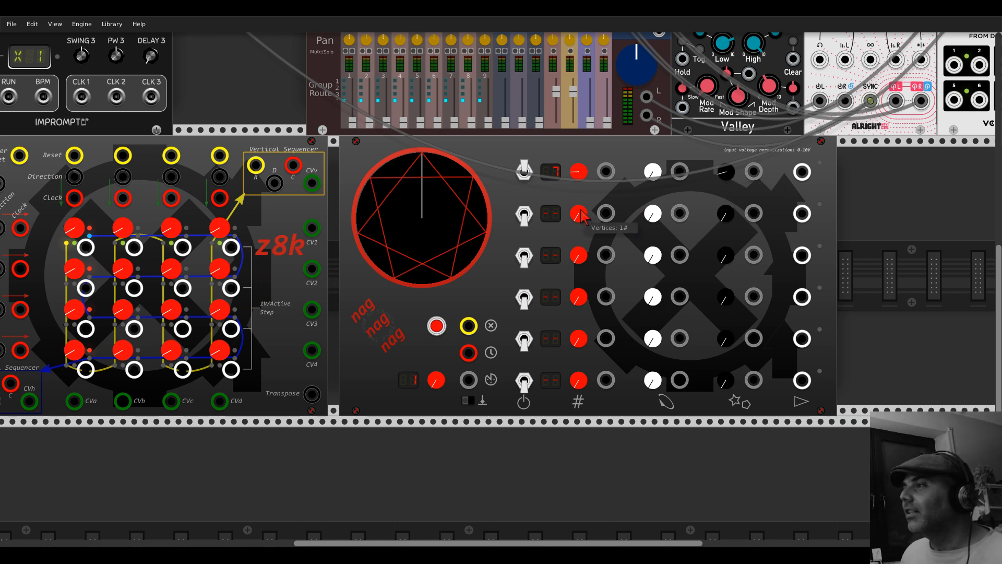
Step: Enable the second polygon of the nag nag nag sequencer with 5 vertices and adjust its star-shape parameter
{"action": "left_click", "coordinate": [524, 215]}
{"action": "left_click_drag", "start_coordinate": [579, 215], "coordinate": [578, 220]}
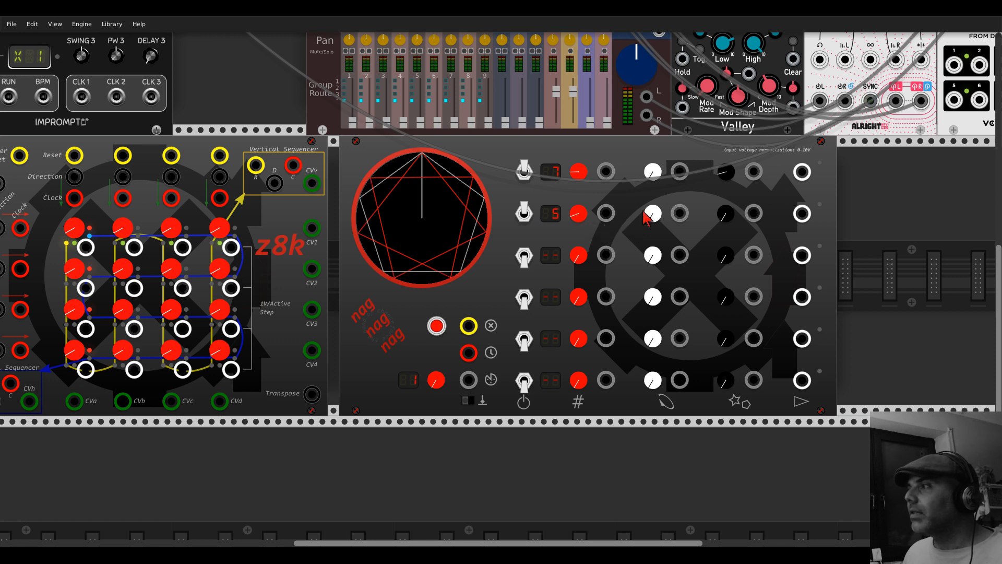
{"action": "left_click_drag", "start_coordinate": [730, 219], "coordinate": [729, 214]}
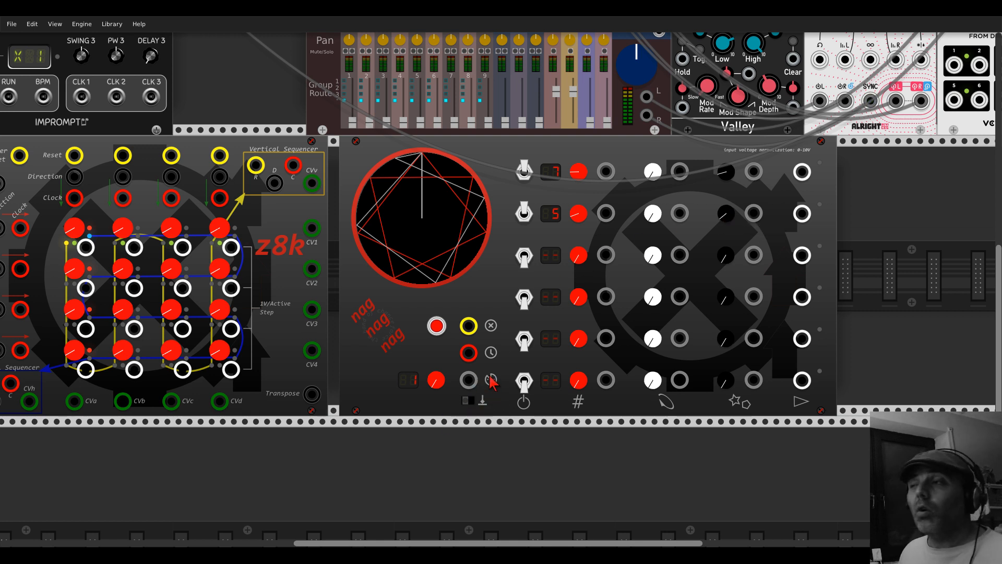
{"action": "scroll", "coordinate": [389, 379], "scroll_direction": "down", "scroll_amount": 1}
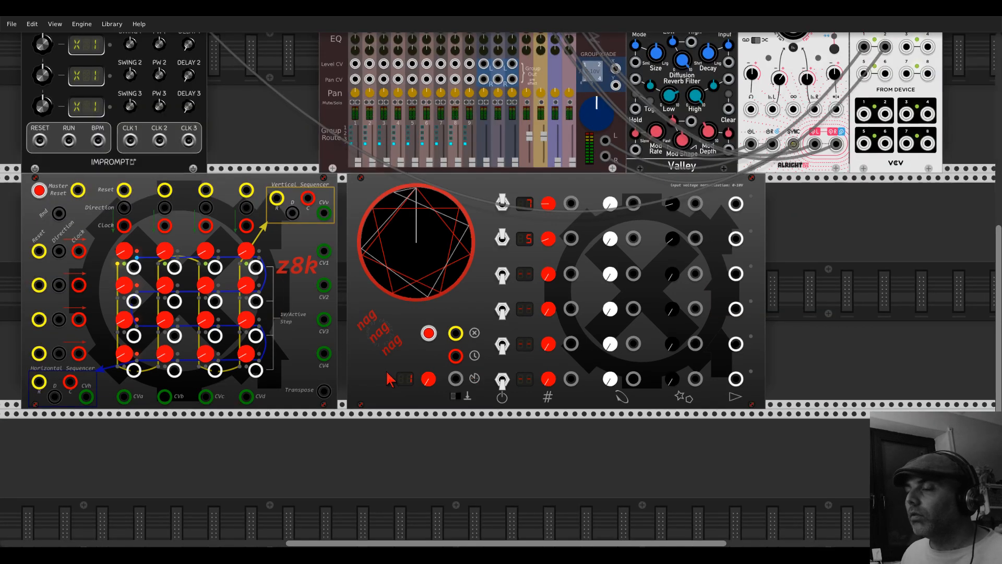
Step: Set Clocked's first clock ratio to x4
{"action": "scroll", "coordinate": [381, 355], "scroll_direction": "up", "scroll_amount": 5}
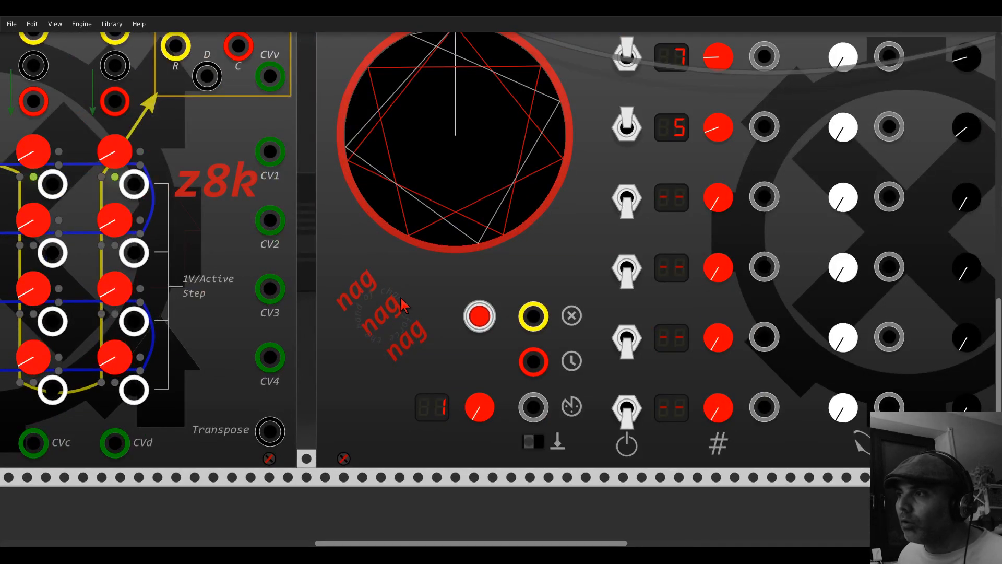
{"action": "scroll", "coordinate": [359, 297], "scroll_direction": "down", "scroll_amount": 5}
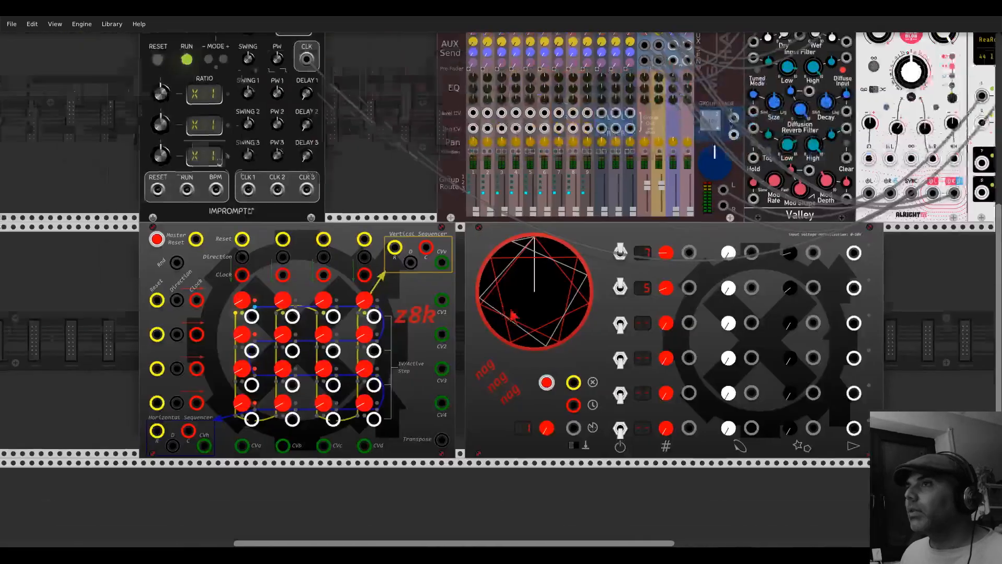
{"action": "left_click_drag", "start_coordinate": [510, 310], "coordinate": [580, 345]}
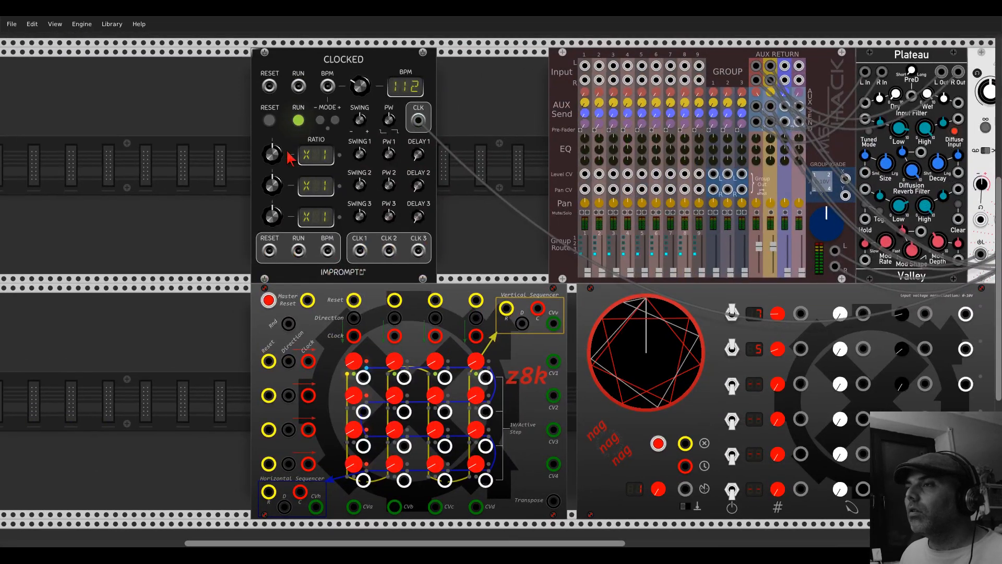
{"action": "left_click_drag", "start_coordinate": [279, 154], "coordinate": [279, 149]}
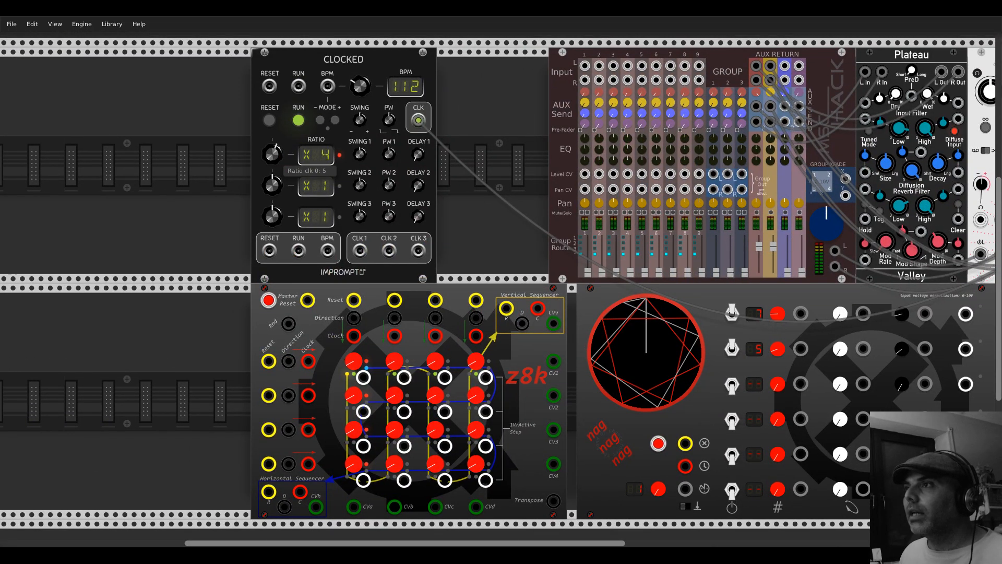
Step: Patch Clocked's CLK 1 output into nag nag nag's clock input and set that sequencer's division value to 16
{"action": "left_click_drag", "start_coordinate": [359, 251], "coordinate": [686, 466]}
{"action": "left_click_drag", "start_coordinate": [690, 391], "coordinate": [524, 277]}
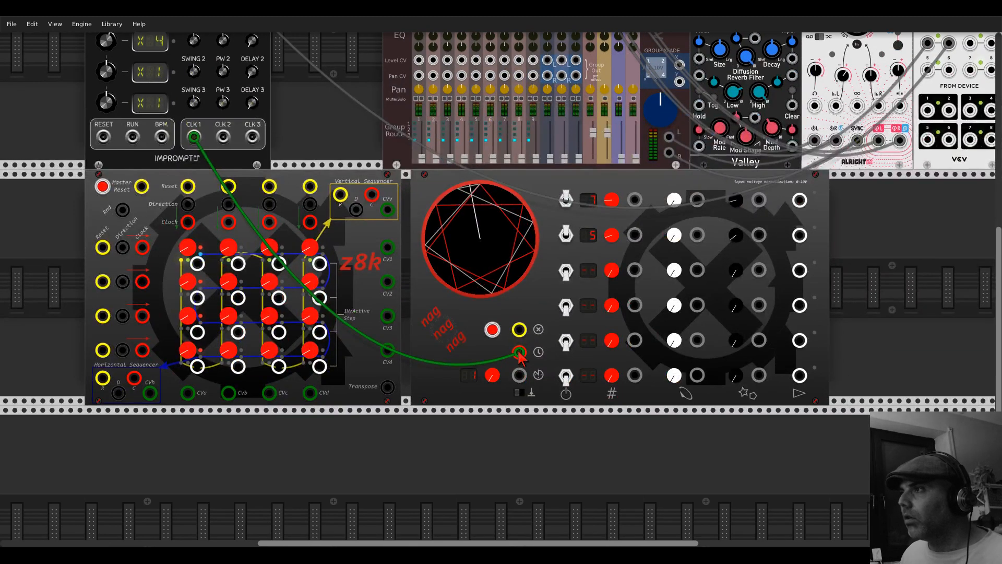
{"action": "left_click_drag", "start_coordinate": [493, 374], "coordinate": [492, 348]}
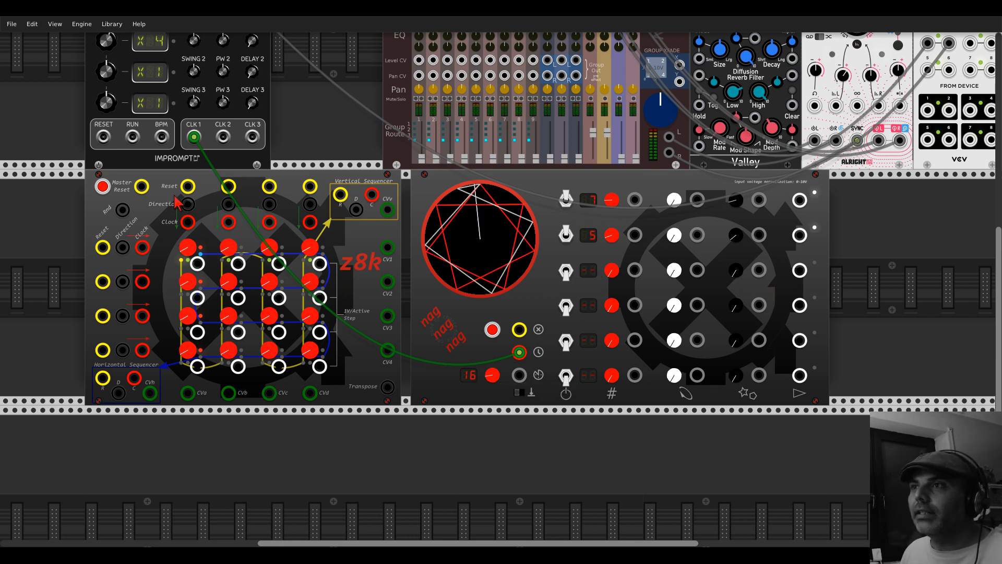
Step: Rearrange the sequencers so nag nag nag sits directly beneath Clocked and Z8K is left-aligned in the row below it
{"action": "left_click_drag", "start_coordinate": [168, 193], "coordinate": [175, 392]}
{"action": "left_click_drag", "start_coordinate": [571, 180], "coordinate": [245, 181]}
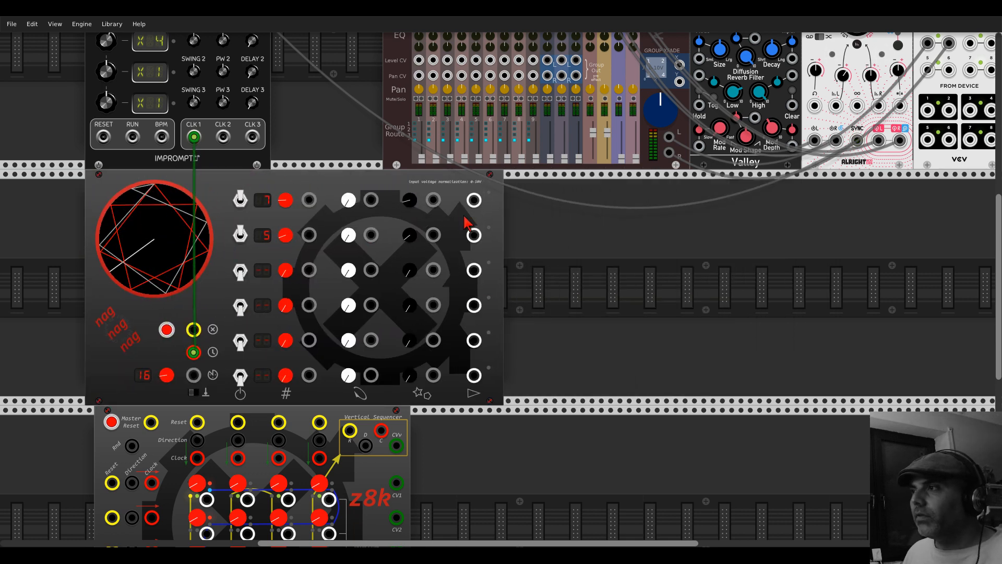
{"action": "left_click_drag", "start_coordinate": [541, 251], "coordinate": [680, 102]}
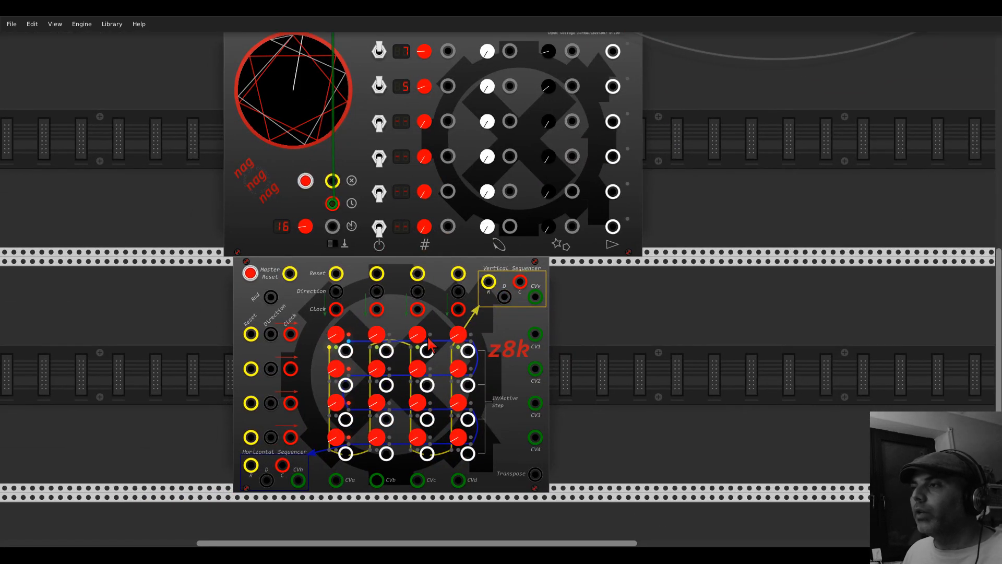
{"action": "left_click_drag", "start_coordinate": [444, 284], "coordinate": [434, 284]}
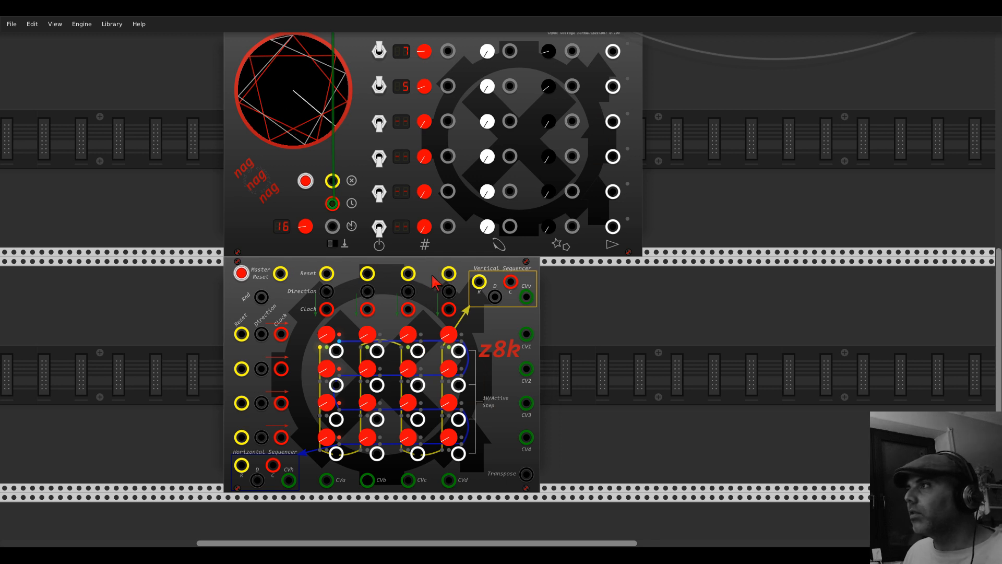
Step: Patch nag nag nag's first polygon output into the clock input of Z8K's vertical sequencer
{"action": "scroll", "coordinate": [433, 283], "scroll_direction": "up", "scroll_amount": 1}
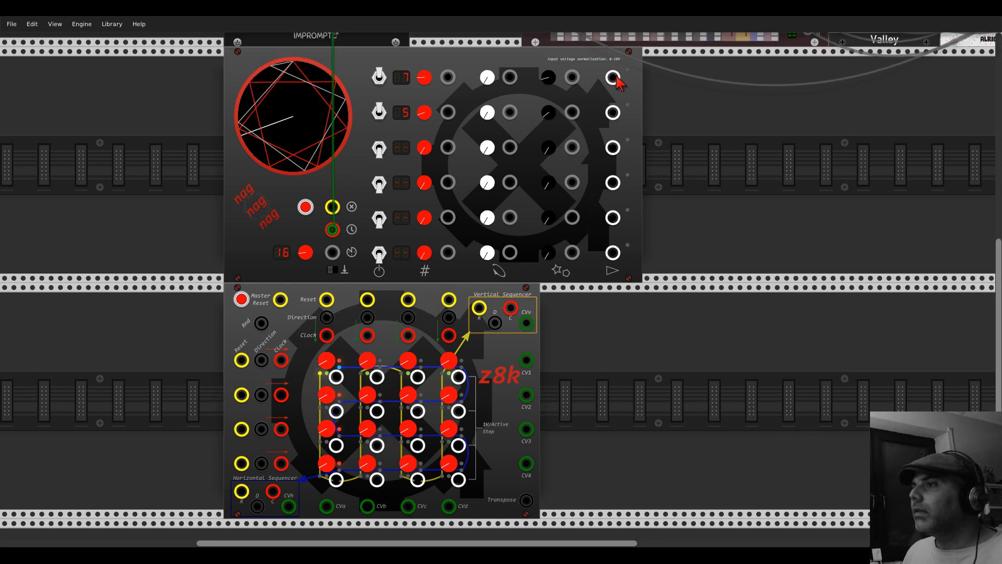
{"action": "left_click_drag", "start_coordinate": [614, 78], "coordinate": [509, 310]}
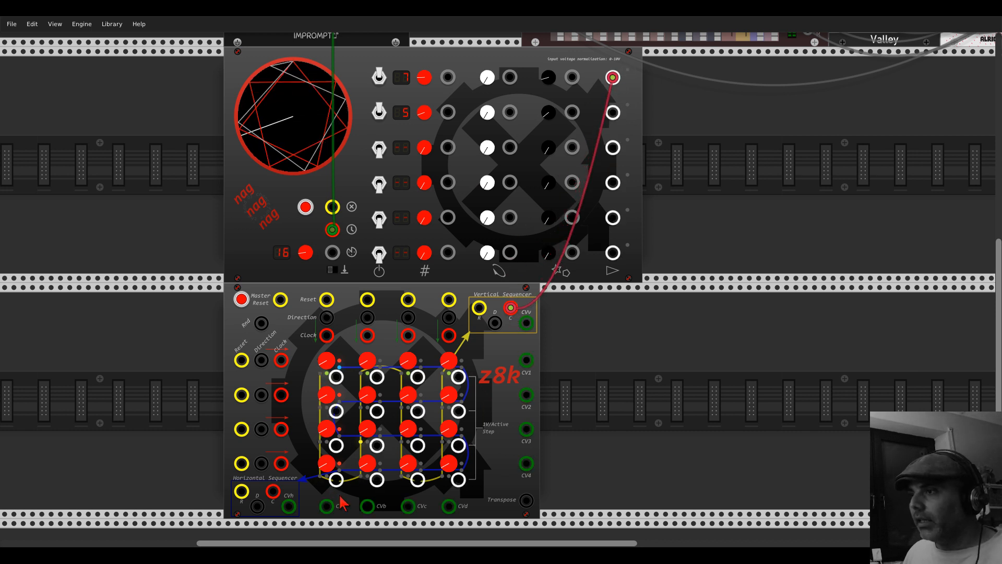
{"action": "scroll", "coordinate": [347, 470], "scroll_direction": "up", "scroll_amount": 2}
{"action": "scroll", "coordinate": [353, 425], "scroll_direction": "down", "scroll_amount": 1}
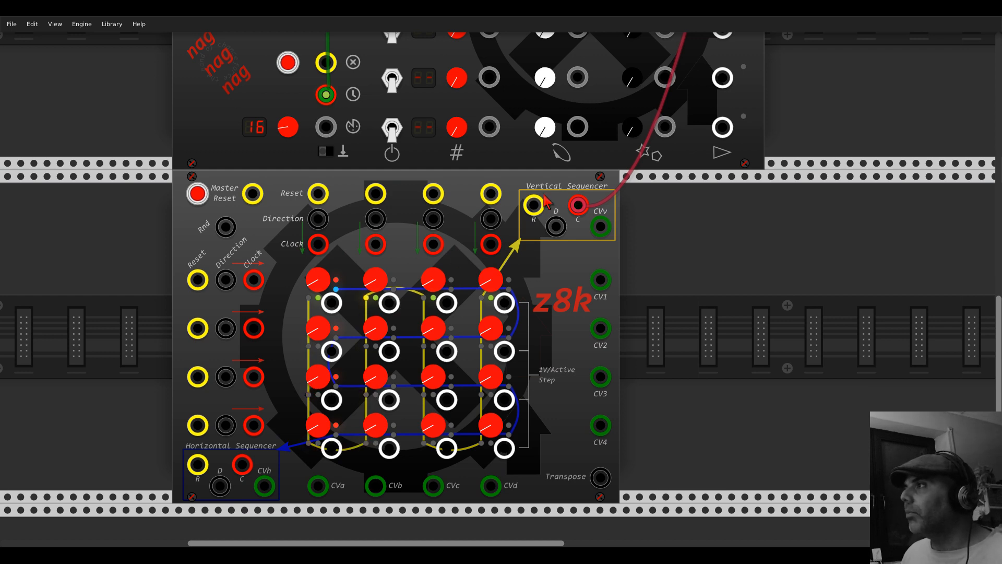
Step: Patch nag nag nag's second polygon output into the clock input of Z8K's horizontal sequencer
{"action": "scroll", "coordinate": [543, 193], "scroll_direction": "down", "scroll_amount": 2}
{"action": "left_click_drag", "start_coordinate": [700, 248], "coordinate": [665, 337]}
{"action": "left_click_drag", "start_coordinate": [635, 94], "coordinate": [295, 473]}
{"action": "scroll", "coordinate": [308, 476], "scroll_direction": "up", "scroll_amount": 1}
{"action": "scroll", "coordinate": [313, 476], "scroll_direction": "up", "scroll_amount": 1}
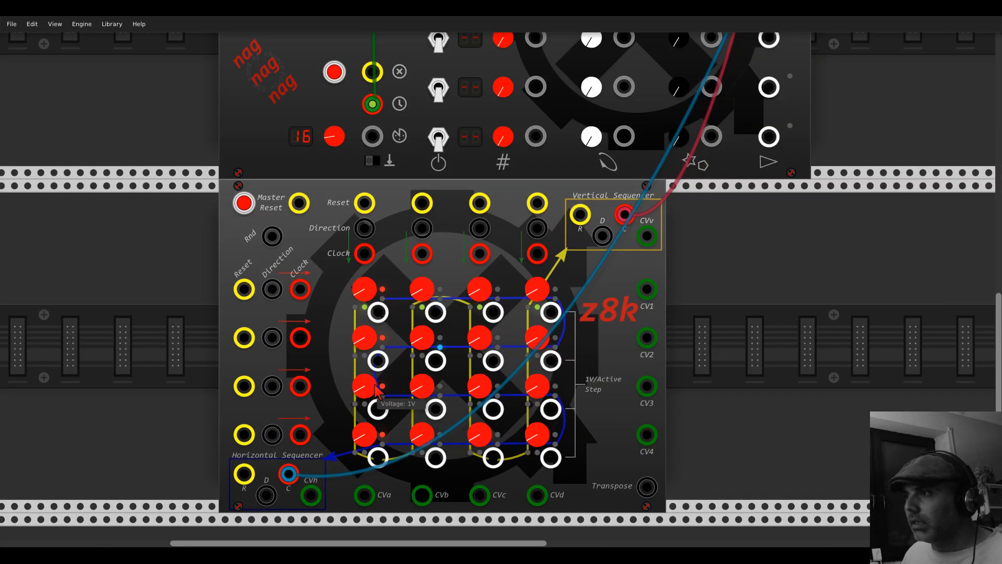
Step: Find a Bogaudio VCO in the module library, place it to the right of Z8K and duplicate it
{"action": "scroll", "coordinate": [694, 290], "scroll_direction": "down", "scroll_amount": 3}
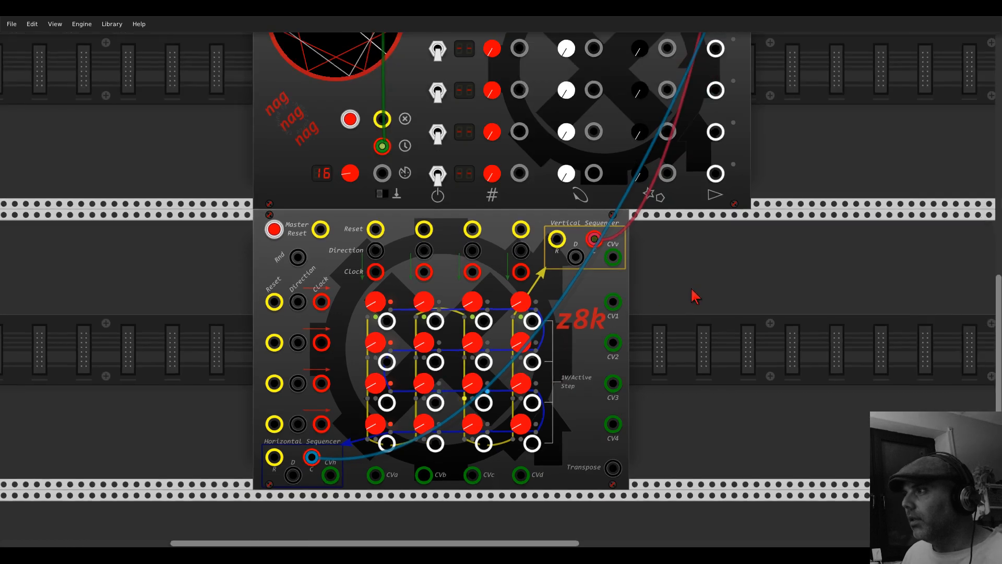
{"action": "scroll", "coordinate": [529, 302], "scroll_direction": "down", "scroll_amount": 2}
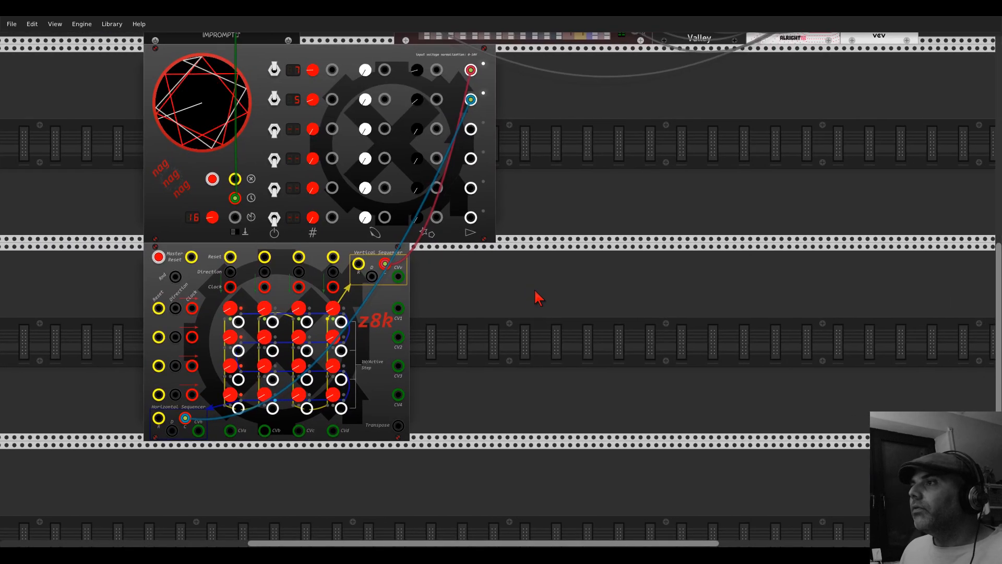
{"action": "right_click", "coordinate": [543, 328]}
{"action": "type", "text": "vco"}
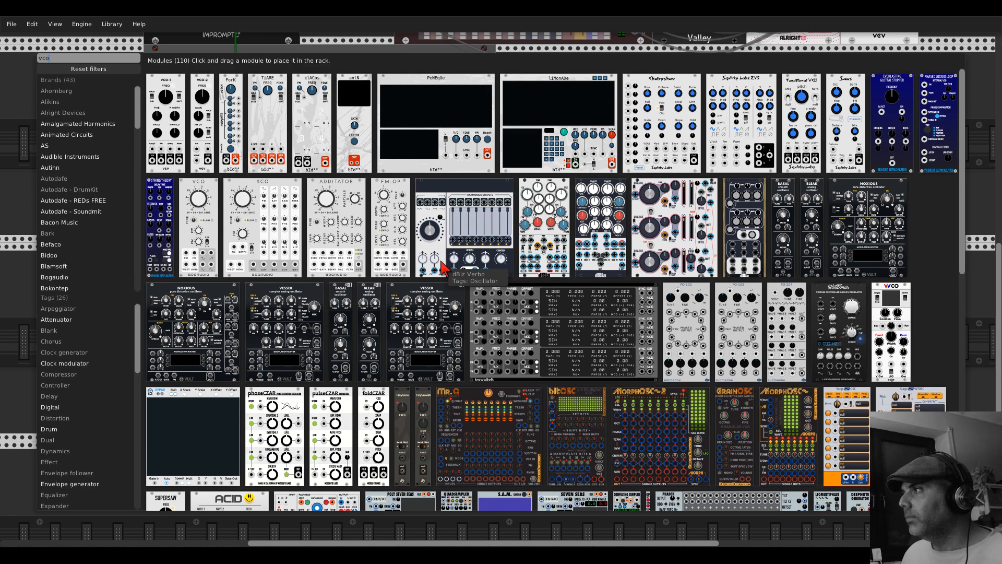
{"action": "scroll", "coordinate": [441, 266], "scroll_direction": "down", "scroll_amount": 10}
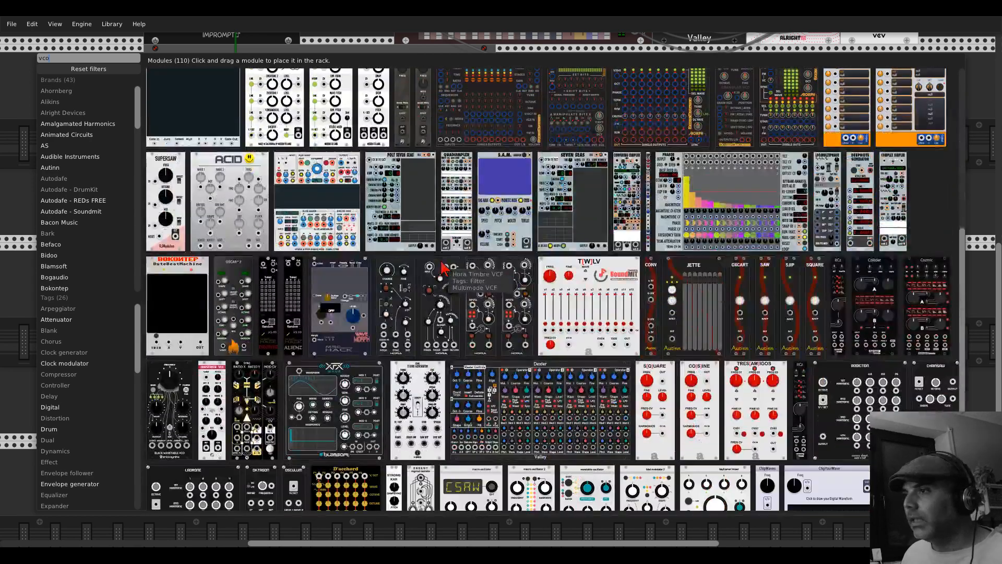
{"action": "scroll", "coordinate": [441, 267], "scroll_direction": "down", "scroll_amount": 3}
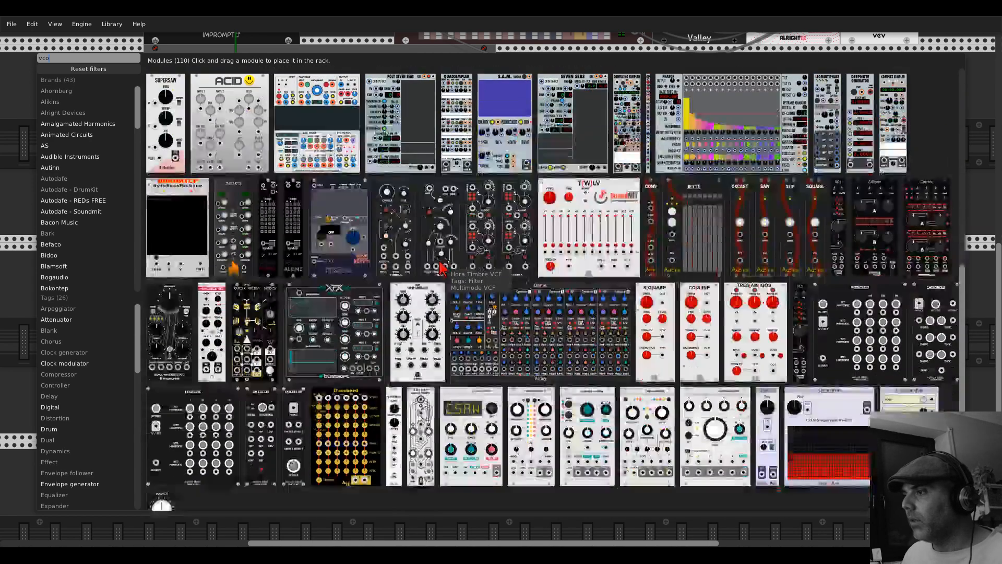
{"action": "scroll", "coordinate": [441, 266], "scroll_direction": "down", "scroll_amount": 3}
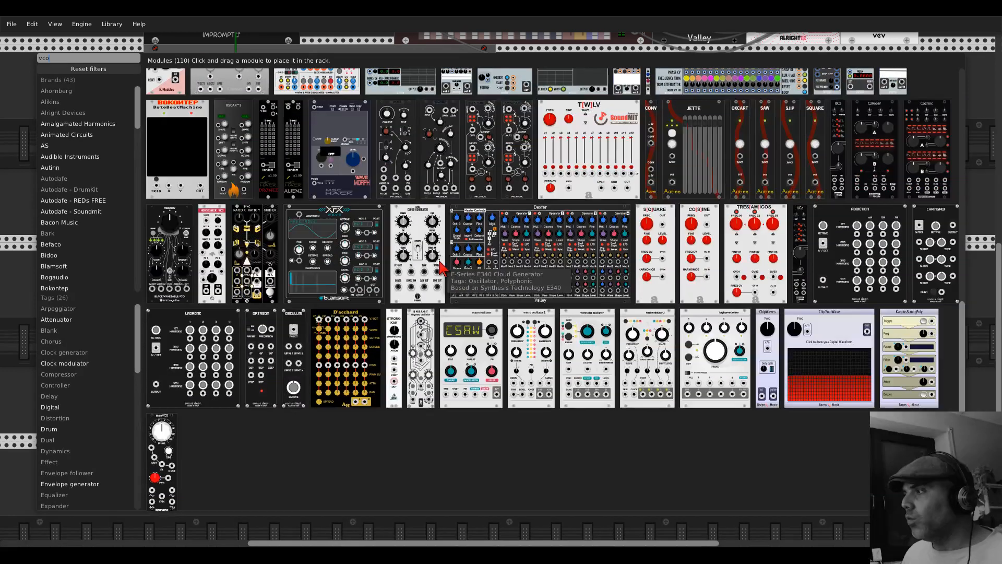
{"action": "scroll", "coordinate": [441, 267], "scroll_direction": "up", "scroll_amount": 1}
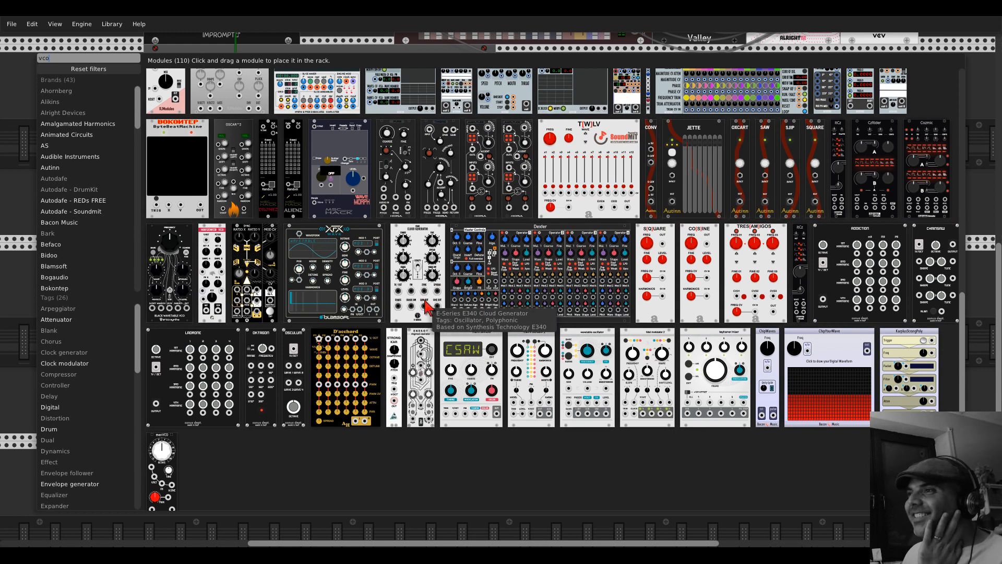
{"action": "scroll", "coordinate": [425, 308], "scroll_direction": "up", "scroll_amount": 5}
{"action": "scroll", "coordinate": [426, 308], "scroll_direction": "up", "scroll_amount": 7}
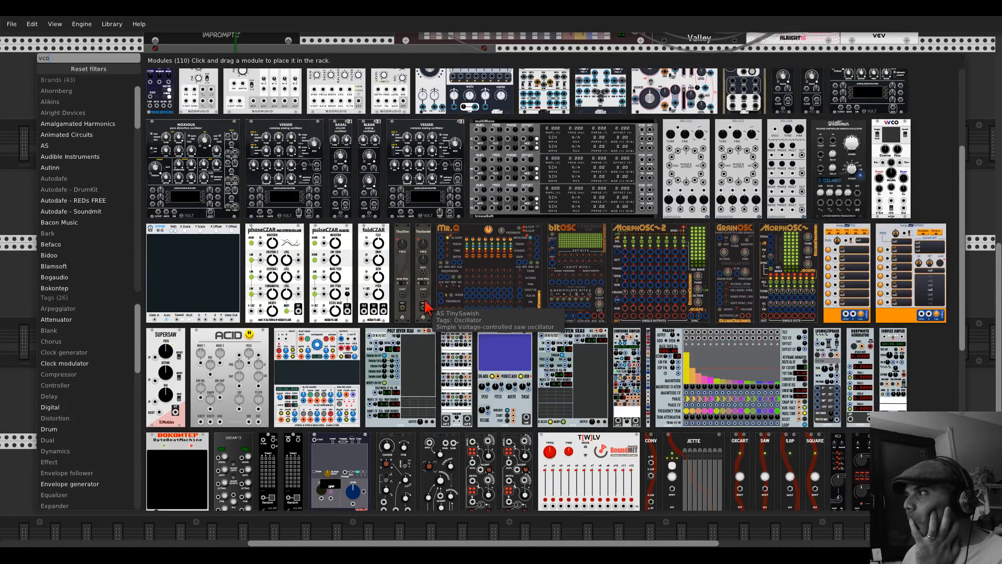
{"action": "scroll", "coordinate": [426, 308], "scroll_direction": "up", "scroll_amount": 6}
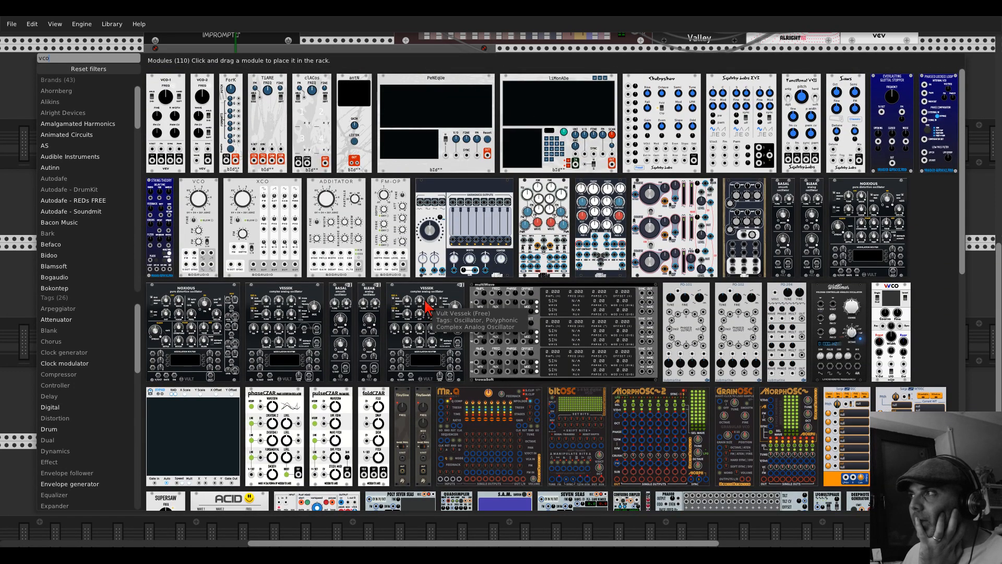
{"action": "left_click", "coordinate": [210, 178]}
{"action": "left_click_drag", "start_coordinate": [219, 244], "coordinate": [532, 241]}
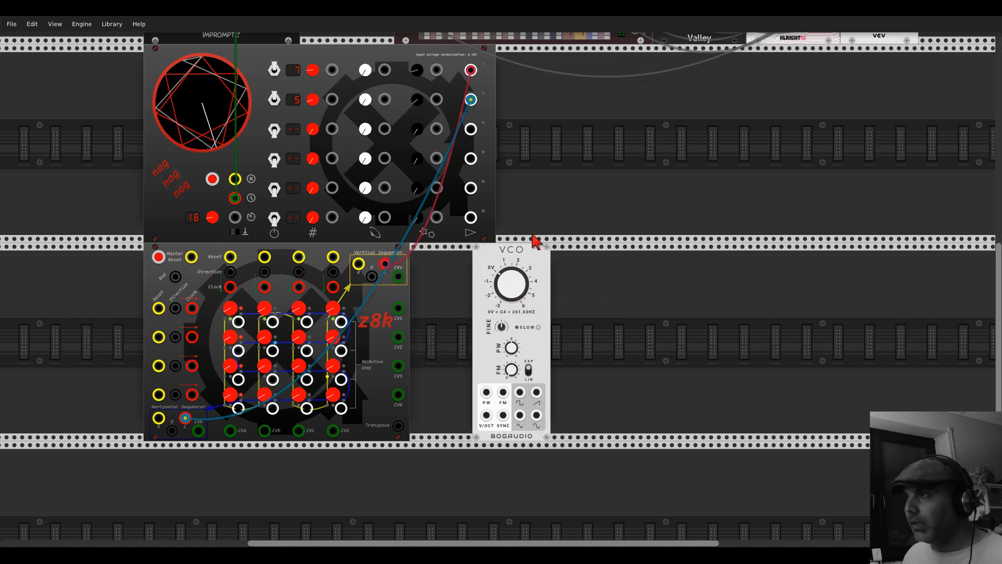
{"action": "key", "text": "ctrl+d"}
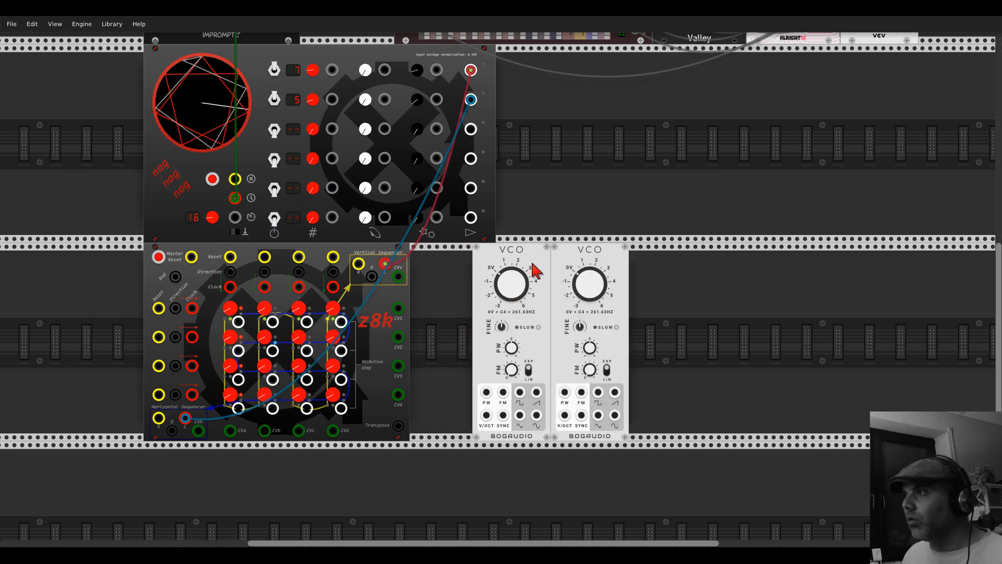
Step: Add the SLM The Tailor waveform morphing module beside the second VCO
{"action": "right_click", "coordinate": [677, 303]}
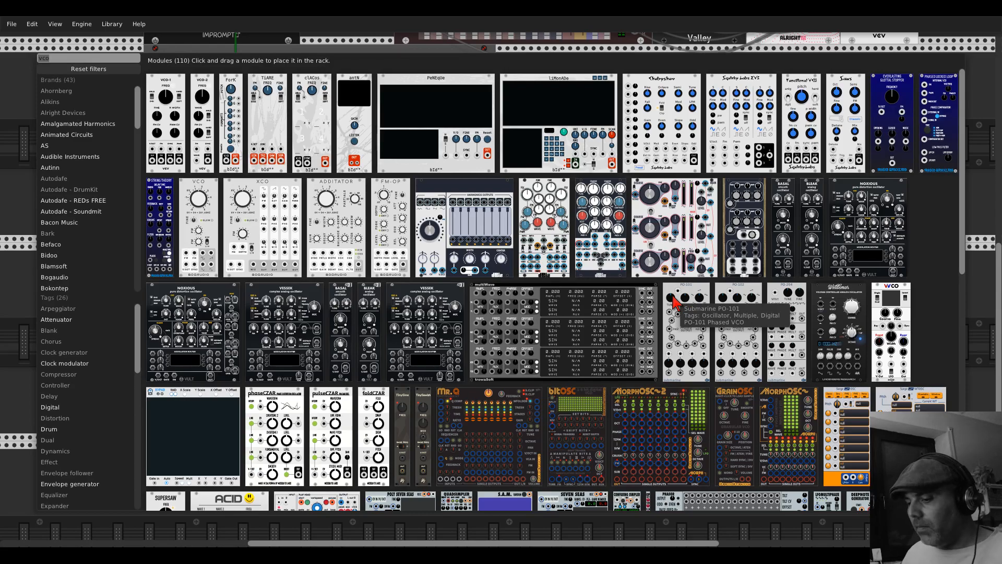
{"action": "key", "text": "BackSpace"}
{"action": "key", "text": "BackSpace"}
{"action": "key", "text": "BackSpace"}
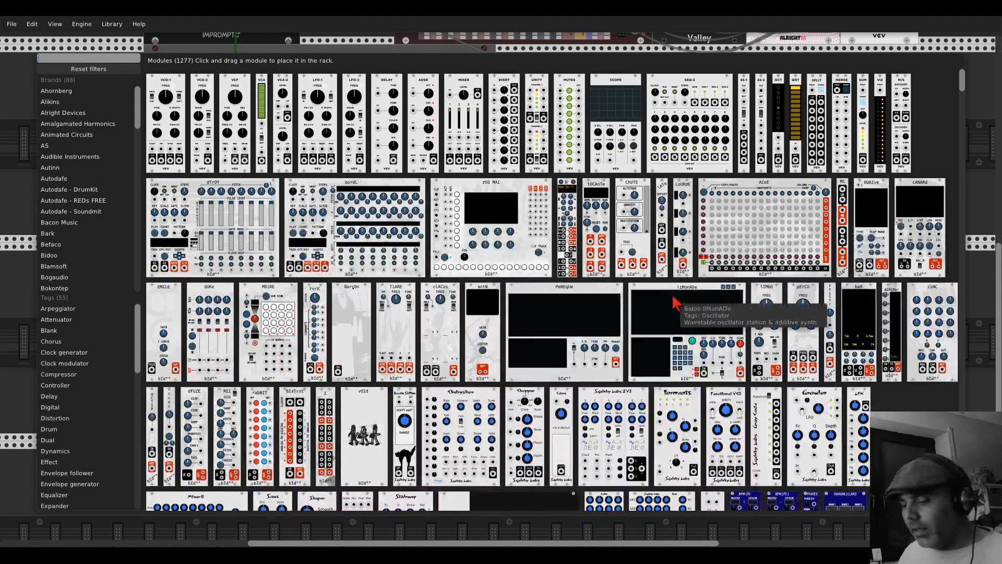
{"action": "type", "text": "tail"}
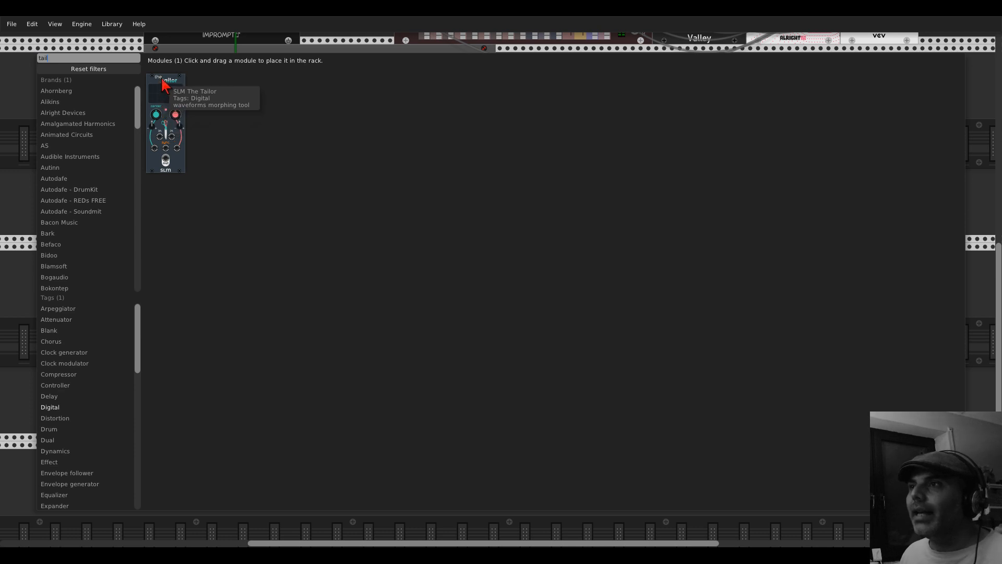
{"action": "left_click_drag", "start_coordinate": [163, 102], "coordinate": [548, 286]}
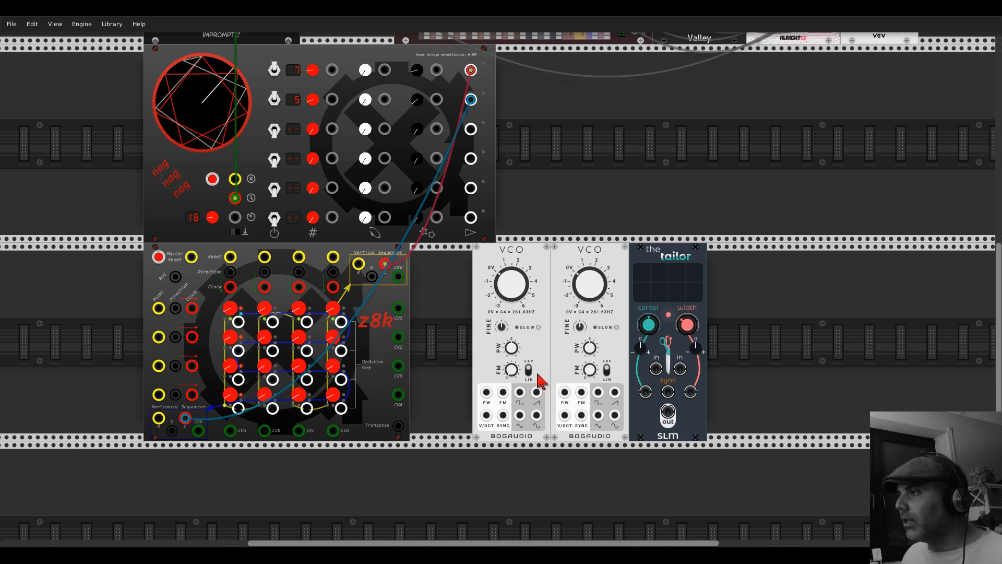
Step: Find the Re-Win Quantizer in the module library and place it between Z8K and the first VCO
{"action": "mouse_move", "coordinate": [511, 287]}
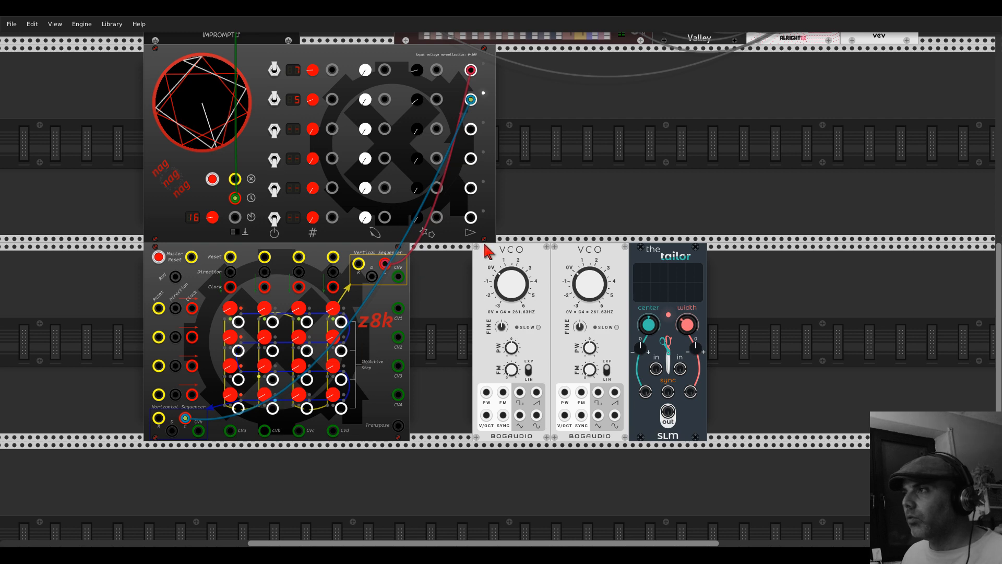
{"action": "right_click", "coordinate": [558, 193]}
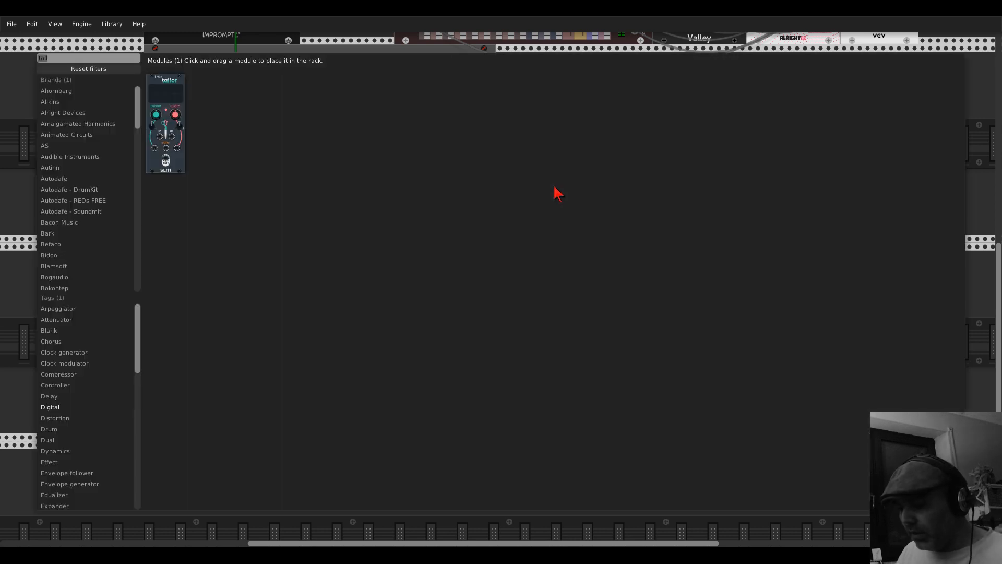
{"action": "type", "text": "quantum"}
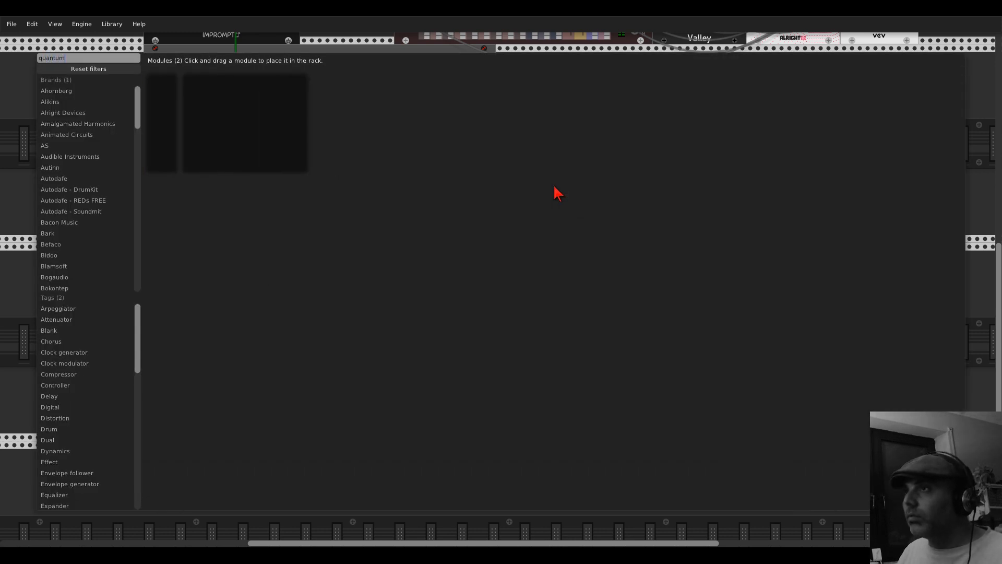
{"action": "left_click", "coordinate": [56, 67]}
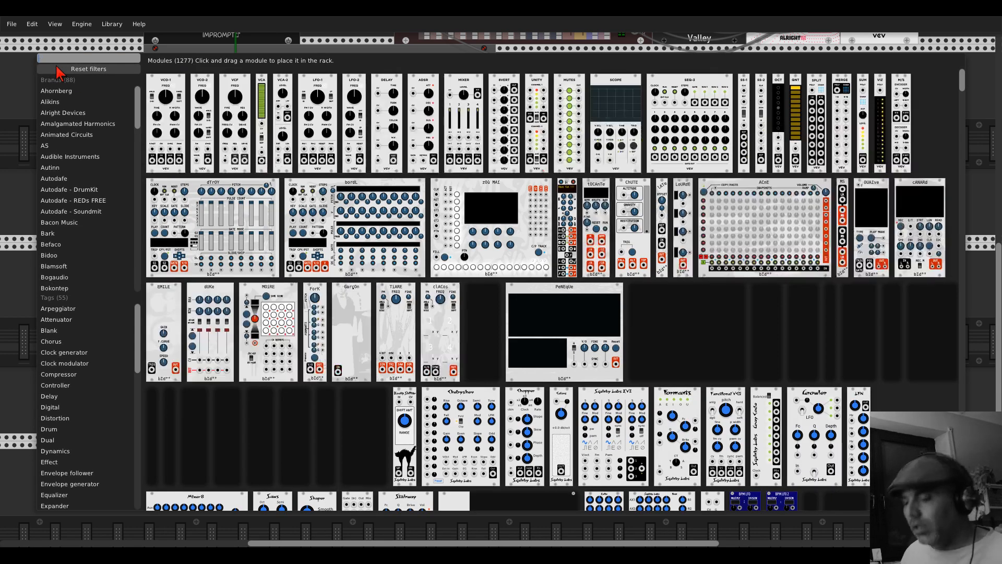
{"action": "type", "text": "rewi"}
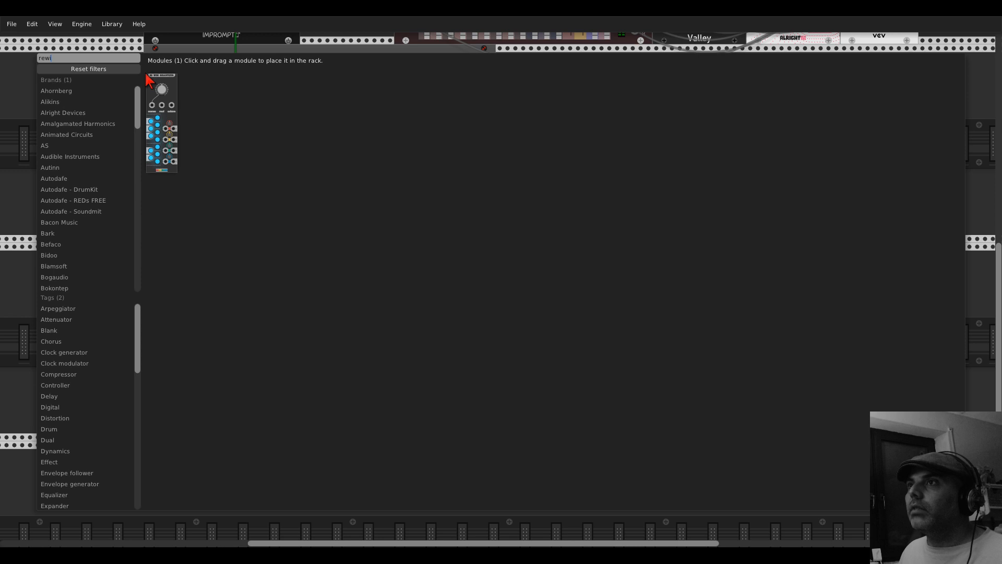
{"action": "left_click_drag", "start_coordinate": [149, 81], "coordinate": [438, 359]}
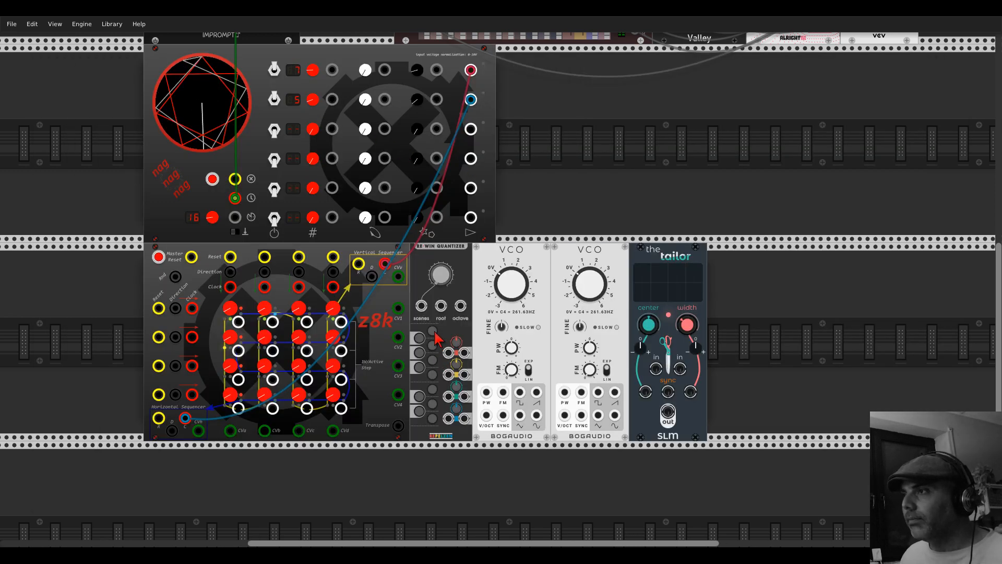
Step: Make room beside Z8K for a VCV VCA-1, patch the vertical sequencer's CV output into it and duplicate the VCA
{"action": "left_click_drag", "start_coordinate": [428, 261], "coordinate": [514, 262]}
{"action": "right_click", "coordinate": [468, 292]}
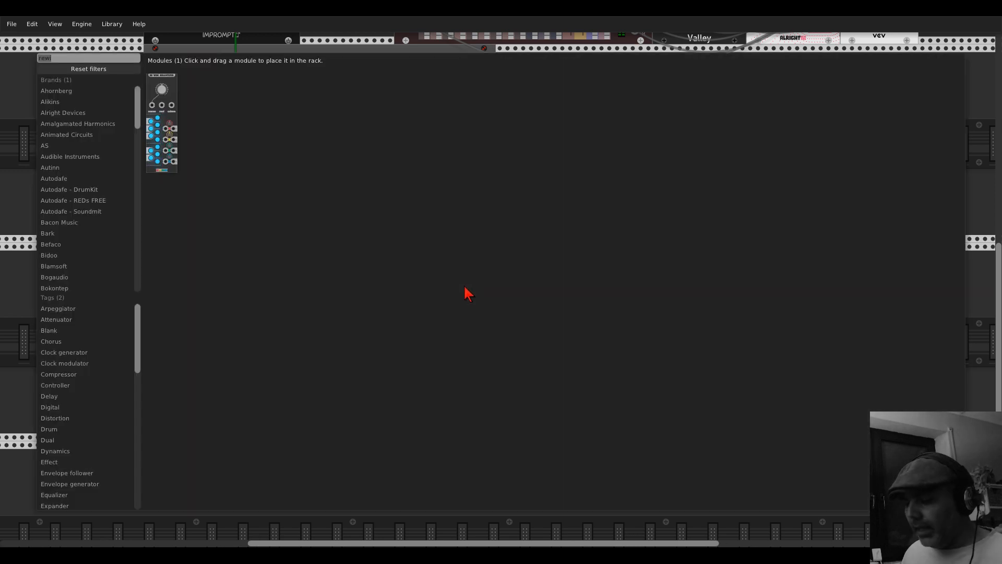
{"action": "type", "text": "vca"}
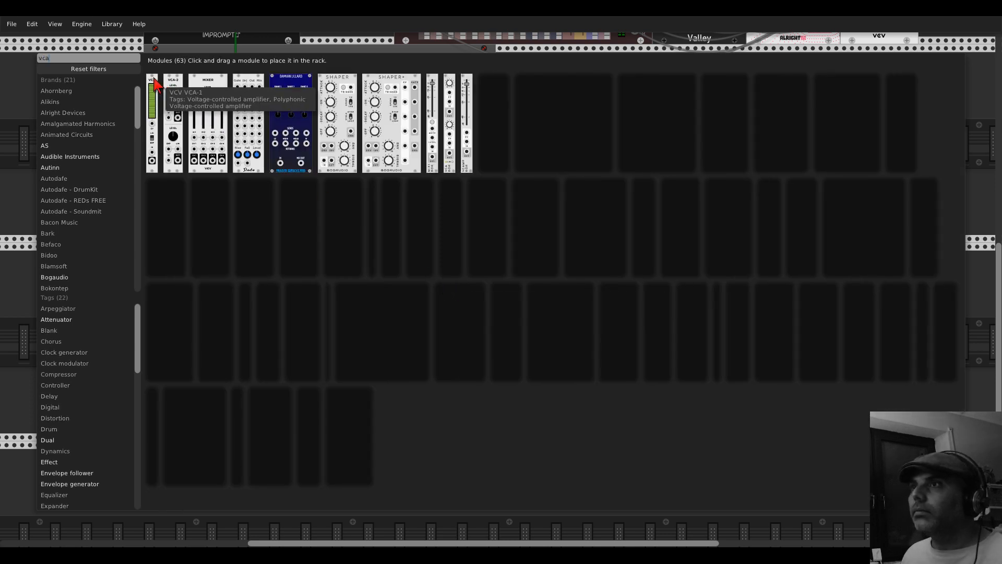
{"action": "left_click_drag", "start_coordinate": [153, 83], "coordinate": [381, 281]}
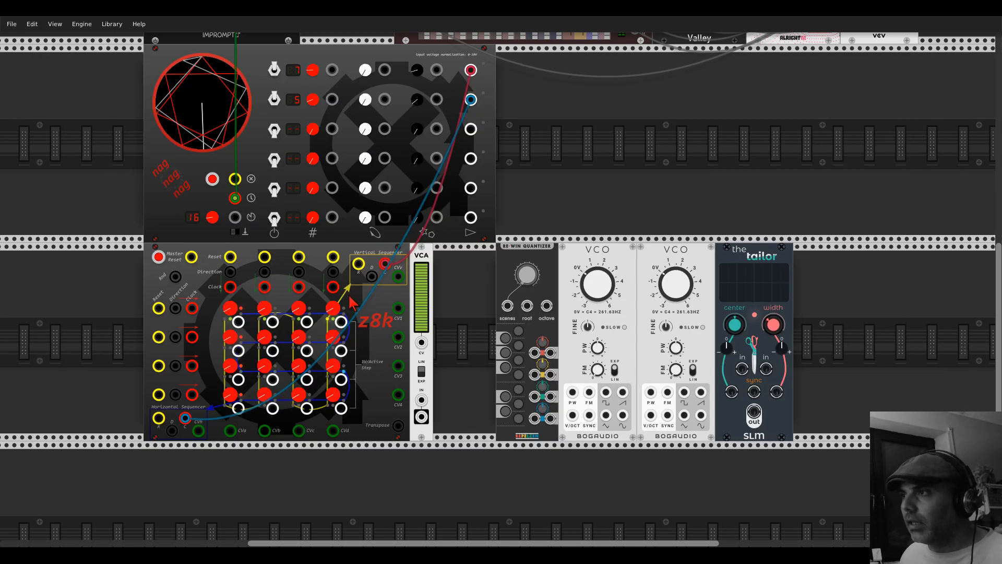
{"action": "right_click", "coordinate": [365, 292]}
{"action": "left_click", "coordinate": [397, 403]}
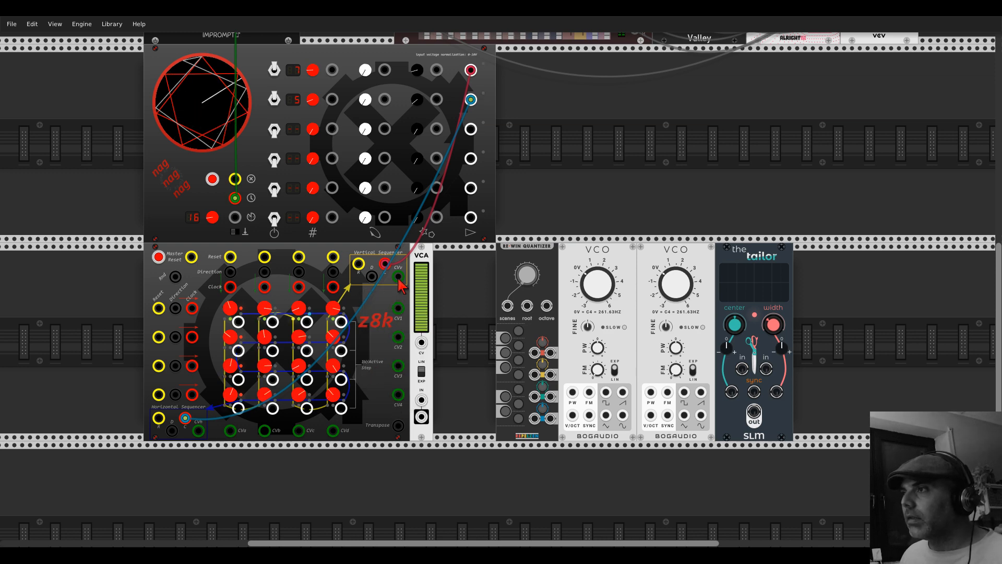
{"action": "left_click_drag", "start_coordinate": [398, 276], "coordinate": [421, 402]}
{"action": "scroll", "coordinate": [421, 402], "scroll_direction": "up", "scroll_amount": 1}
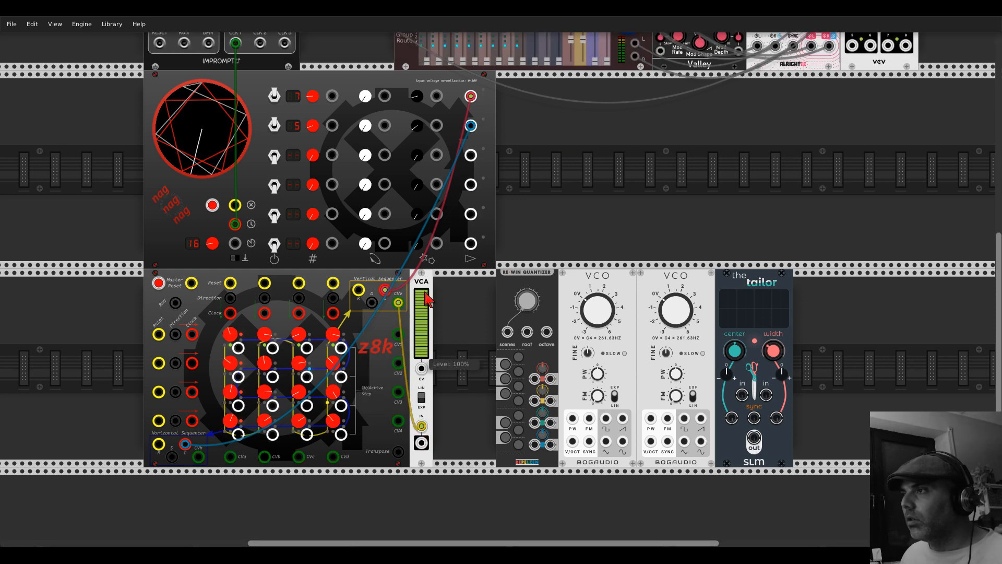
{"action": "key", "text": "ctrl+d"}
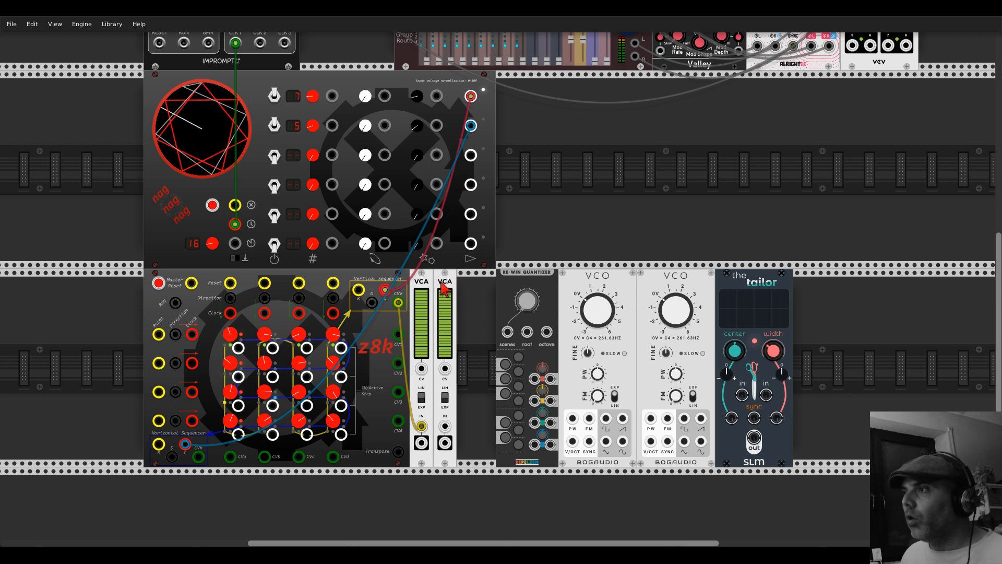
Step: Delete both VCA modules beside Z8K
{"action": "right_click", "coordinate": [442, 282]}
{"action": "left_click", "coordinate": [453, 375]}
{"action": "right_click", "coordinate": [423, 282]}
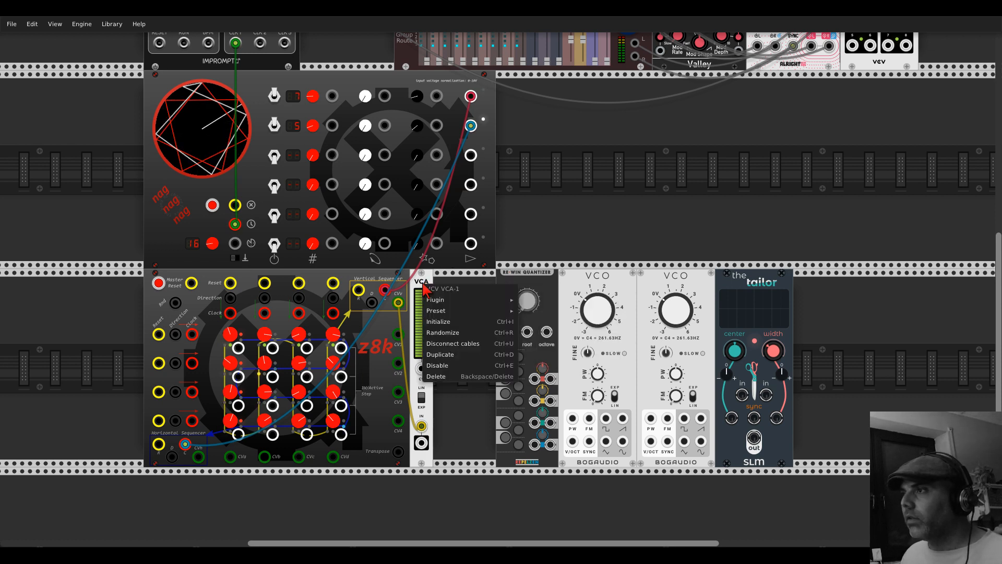
{"action": "left_click", "coordinate": [444, 375]}
Step: Delete the Re-Win Quantizer and place the Lazy Susan Quantiser from the module library directly beside Z8K
{"action": "right_click", "coordinate": [504, 297]}
{"action": "left_click", "coordinate": [516, 387]}
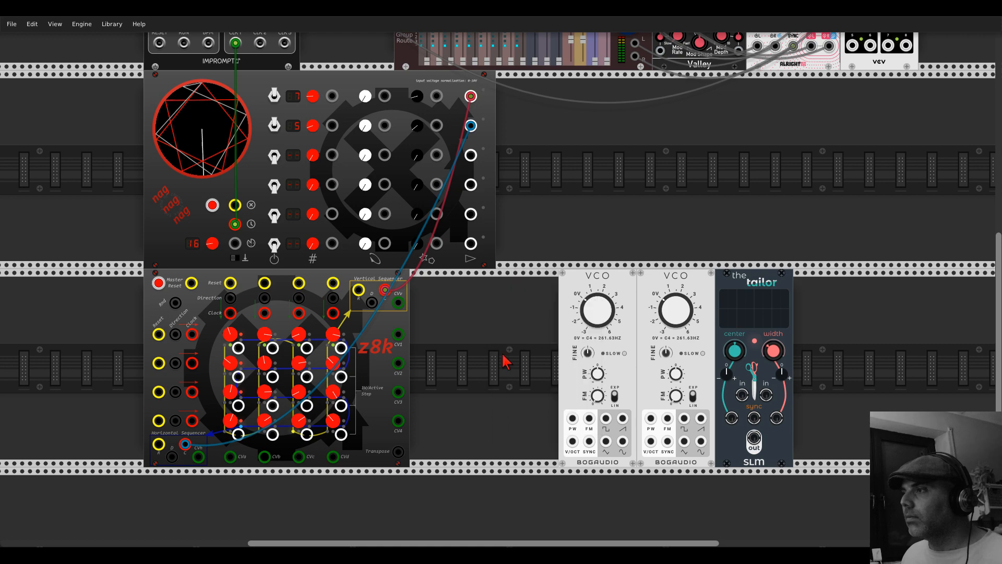
{"action": "right_click", "coordinate": [504, 358]}
{"action": "type", "text": "lazy"}
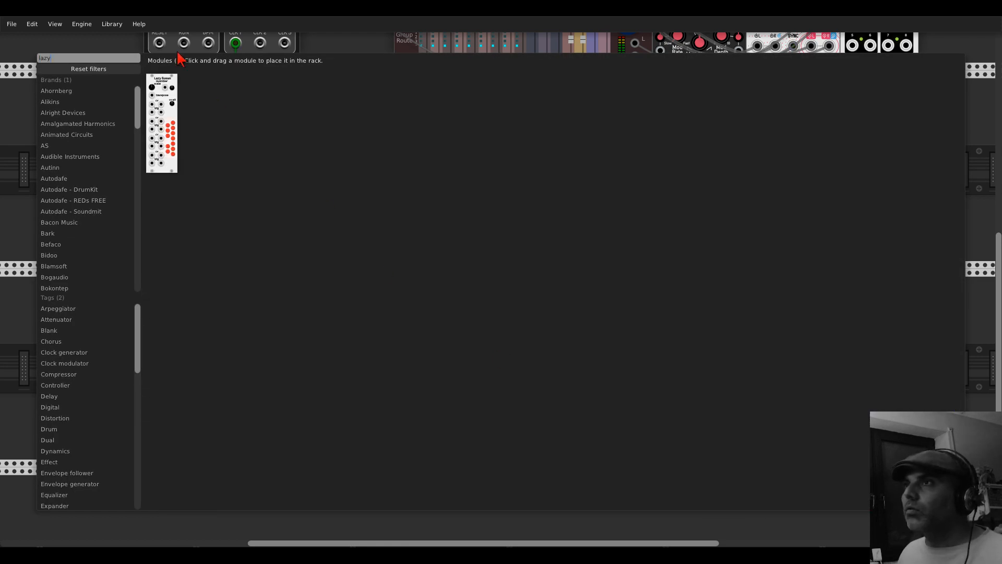
{"action": "left_click", "coordinate": [159, 92]}
Step: Patch Z8K's vertical and horizontal sequencer CV outputs into Lazy Susan's first two CV inputs and turn its CV attenuator fully down
{"action": "scroll", "coordinate": [497, 327], "scroll_direction": "up", "scroll_amount": 3}
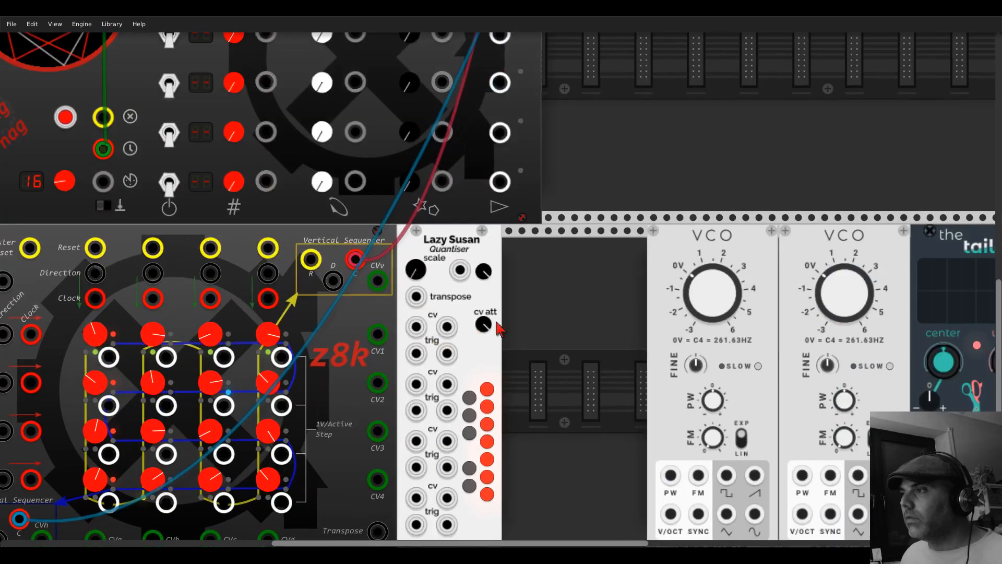
{"action": "scroll", "coordinate": [514, 290], "scroll_direction": "down", "scroll_amount": 1}
{"action": "left_click_drag", "start_coordinate": [383, 254], "coordinate": [420, 308]}
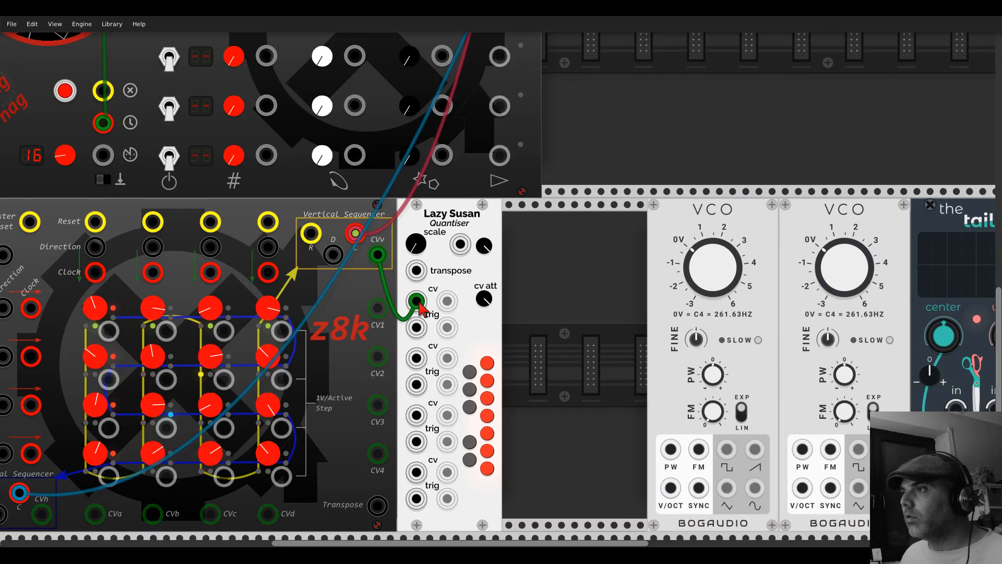
{"action": "scroll", "coordinate": [371, 295], "scroll_direction": "down", "scroll_amount": 1}
{"action": "scroll", "coordinate": [348, 305], "scroll_direction": "left", "scroll_amount": 3}
{"action": "scroll", "coordinate": [349, 305], "scroll_direction": "down", "scroll_amount": 2}
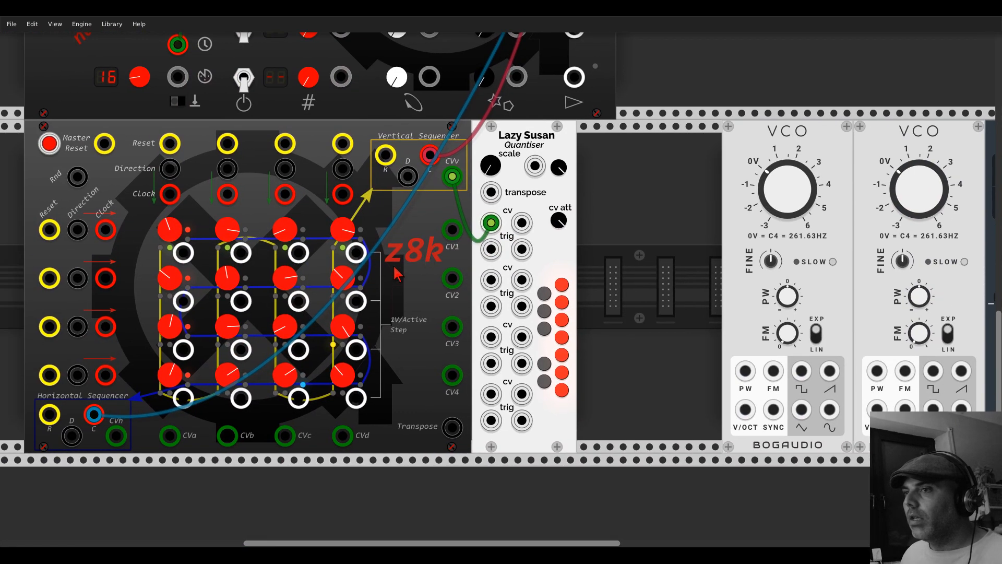
{"action": "left_click_drag", "start_coordinate": [115, 438], "coordinate": [490, 280]}
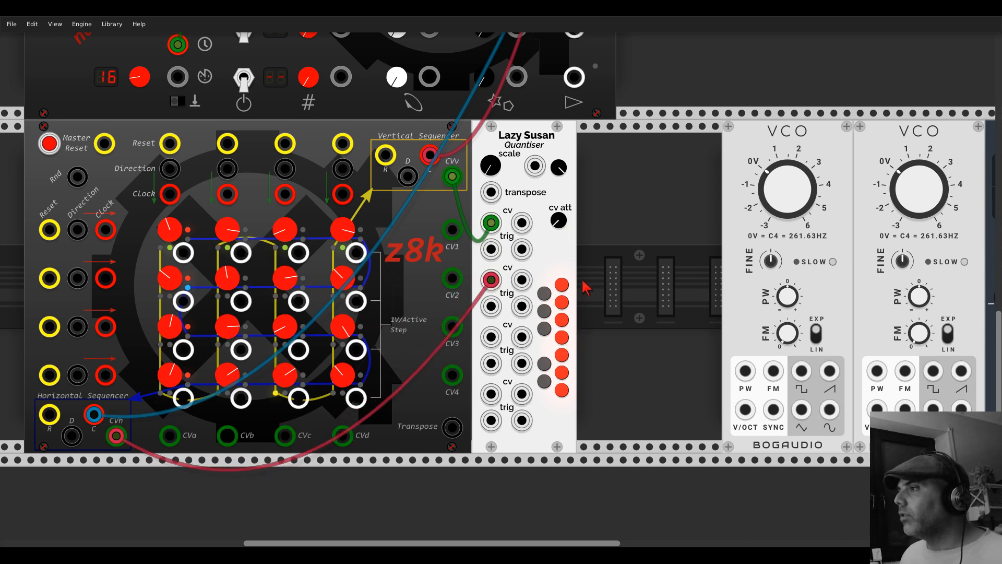
{"action": "left_click", "coordinate": [563, 320]}
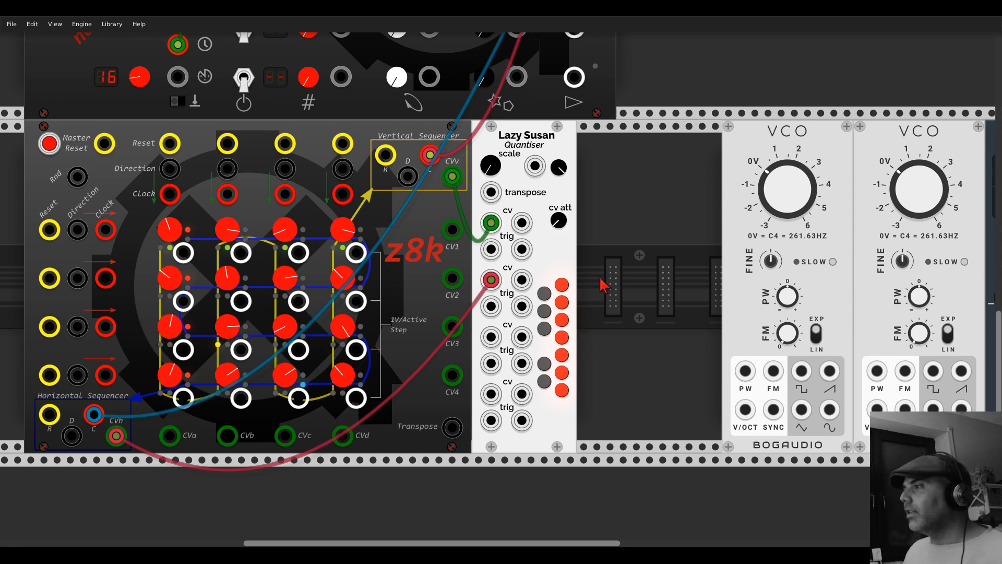
Step: Move both VCOs directly beside Lazy Susan and patch its first two quantized CV outputs into their V/OCT inputs
{"action": "scroll", "coordinate": [601, 285], "scroll_direction": "down", "scroll_amount": 3}
{"action": "scroll", "coordinate": [575, 259], "scroll_direction": "up", "scroll_amount": 3}
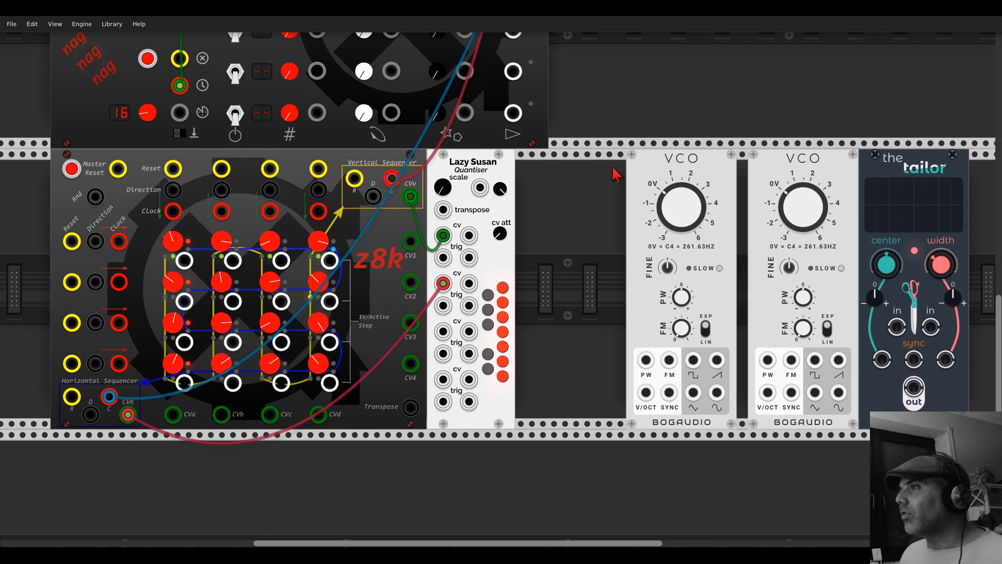
{"action": "left_click_drag", "start_coordinate": [659, 173], "coordinate": [539, 172]}
{"action": "left_click_drag", "start_coordinate": [750, 170], "coordinate": [637, 178]}
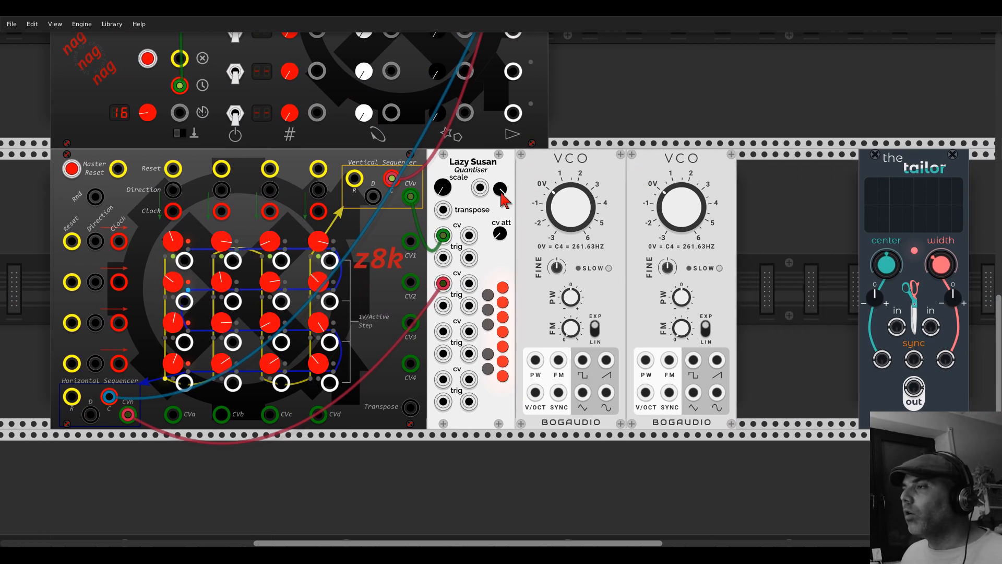
{"action": "left_click_drag", "start_coordinate": [470, 235], "coordinate": [535, 392]}
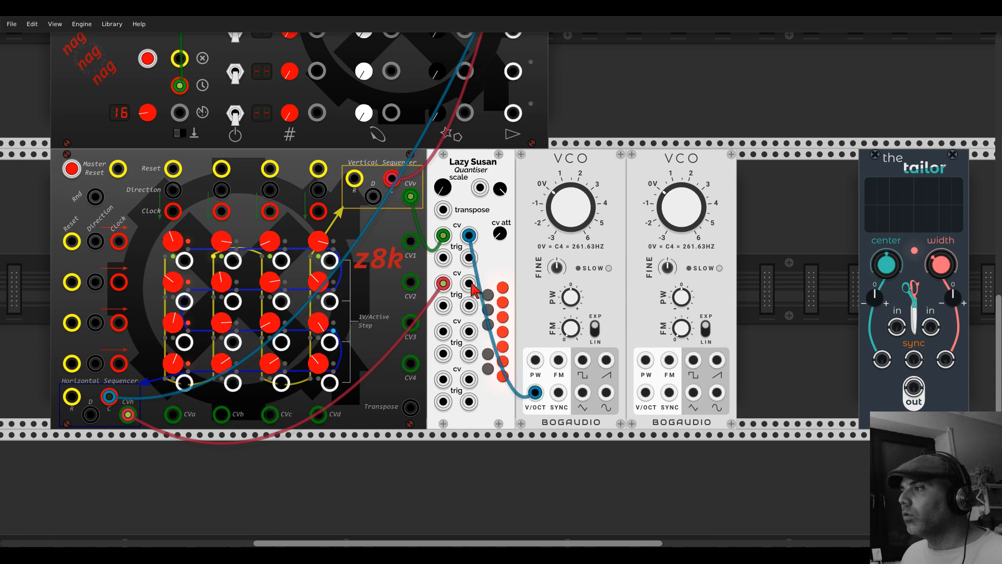
{"action": "left_click_drag", "start_coordinate": [468, 283], "coordinate": [646, 393]}
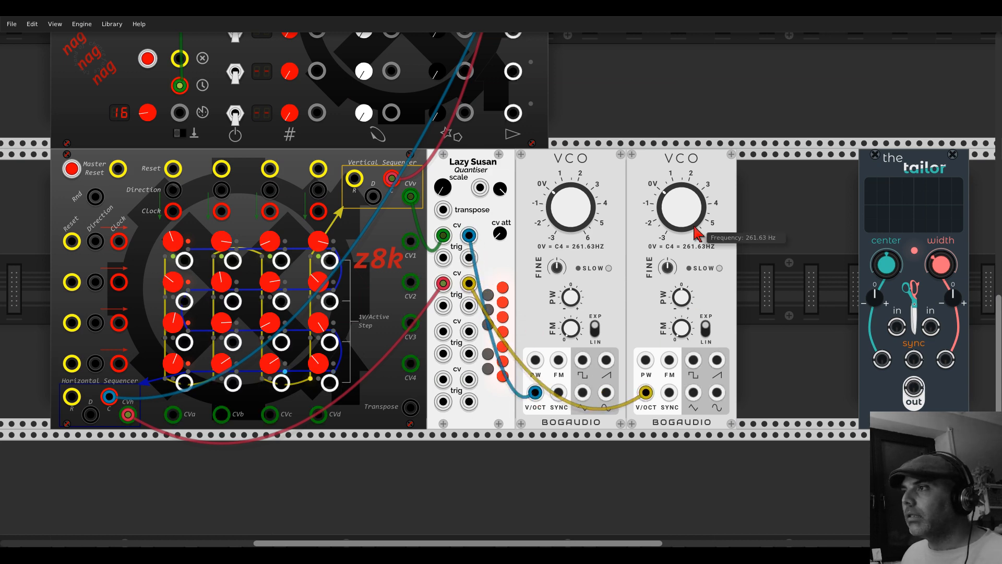
Step: Patch the first VCO's triangle output into mixer channel 1 and set Lazy Susan's common CV attenuator to about 0.087
{"action": "scroll", "coordinate": [734, 235], "scroll_direction": "down", "scroll_amount": 3}
{"action": "scroll", "coordinate": [734, 342], "scroll_direction": "down", "scroll_amount": 2}
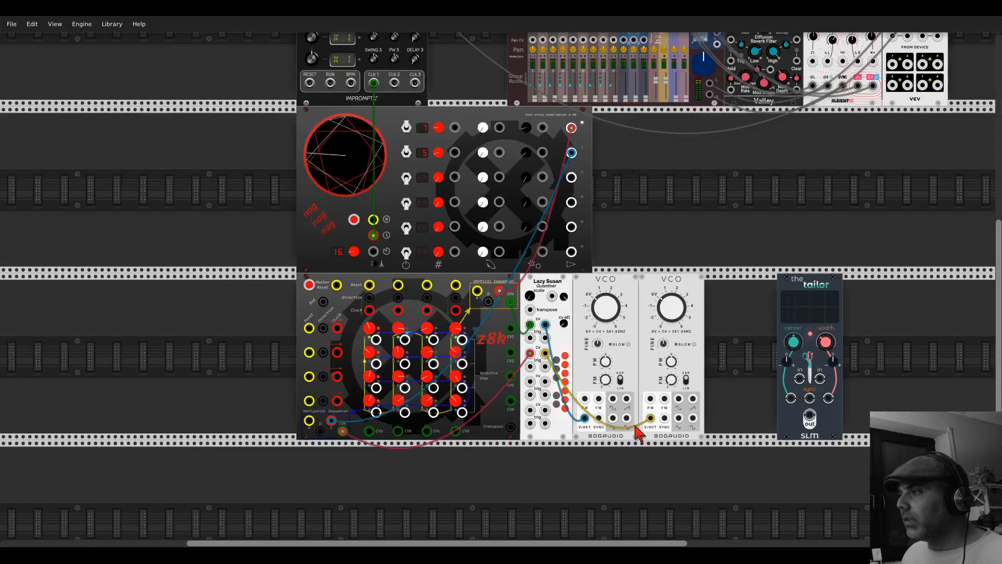
{"action": "left_click_drag", "start_coordinate": [627, 418], "coordinate": [532, 109]}
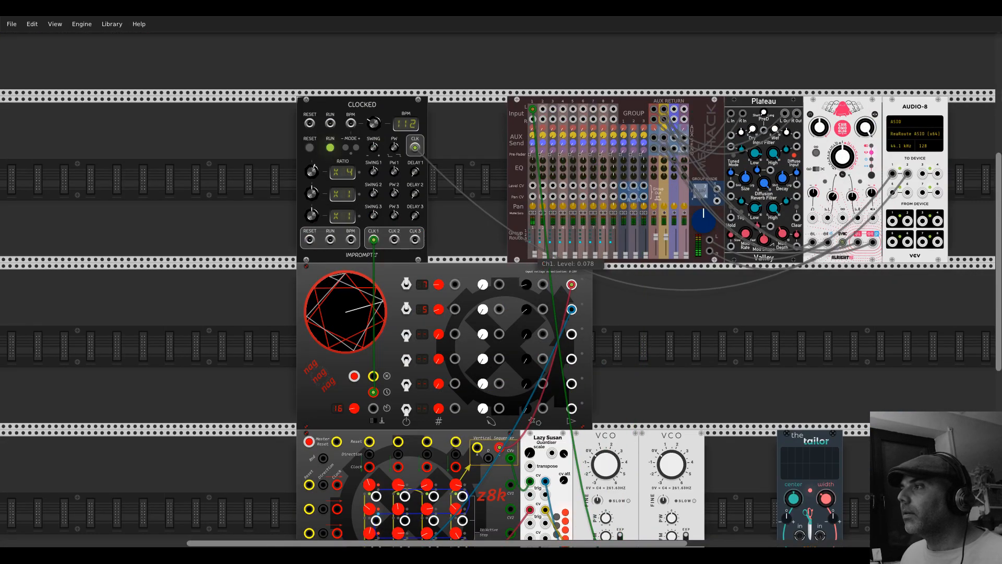
{"action": "scroll", "coordinate": [548, 365], "scroll_direction": "down", "scroll_amount": 5}
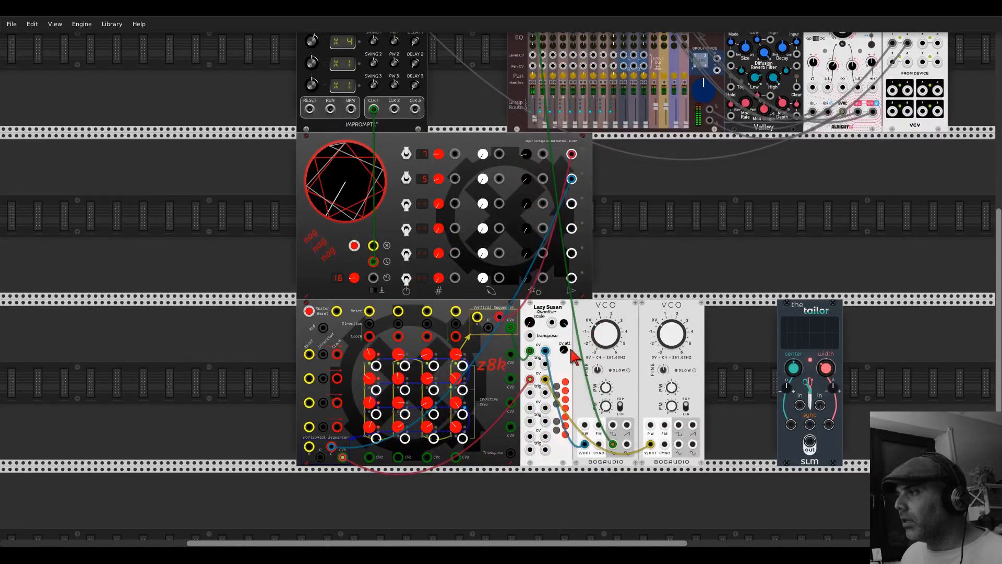
{"action": "left_click_drag", "start_coordinate": [564, 350], "coordinate": [564, 346]}
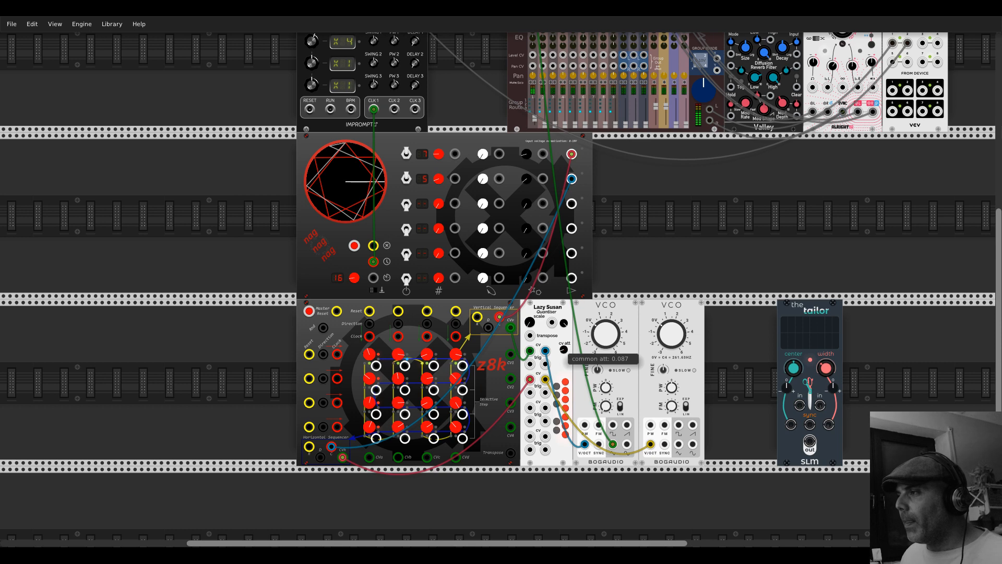
Step: Patch the second VCO's triangle output into mixer channel 2 and slightly raise that channel's fader
{"action": "scroll", "coordinate": [559, 191], "scroll_direction": "up", "scroll_amount": 2}
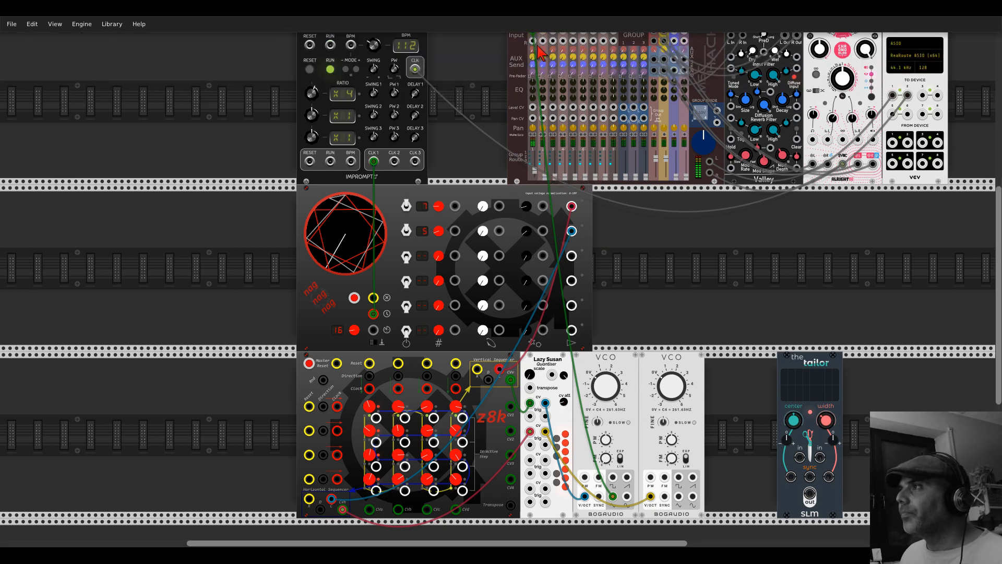
{"action": "scroll", "coordinate": [545, 35], "scroll_direction": "up", "scroll_amount": 1}
{"action": "scroll", "coordinate": [570, 130], "scroll_direction": "down", "scroll_amount": 4}
{"action": "left_click_drag", "start_coordinate": [543, 58], "coordinate": [684, 380]}
{"action": "scroll", "coordinate": [545, 230], "scroll_direction": "up", "scroll_amount": 5}
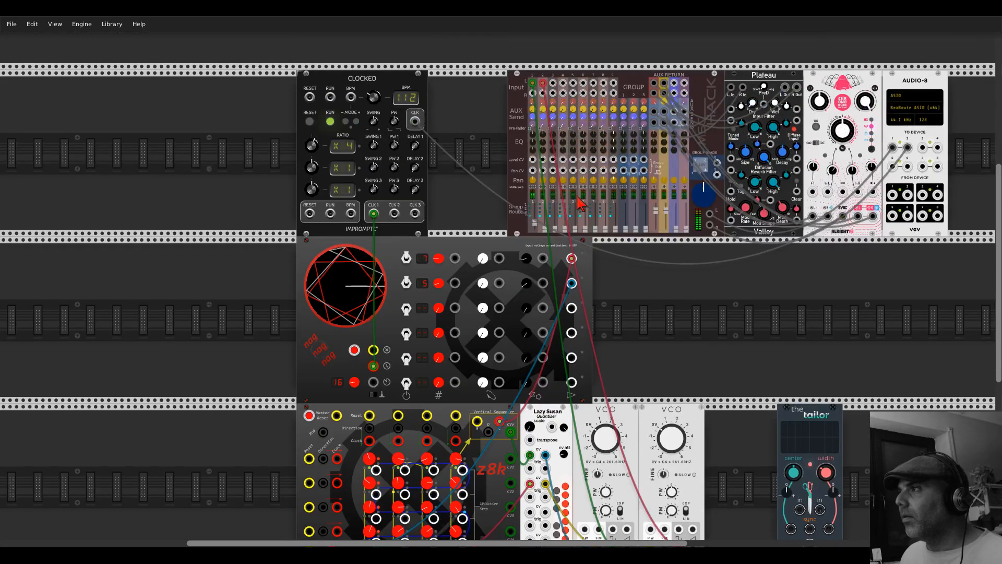
{"action": "left_click_drag", "start_coordinate": [546, 230], "coordinate": [546, 225]}
{"action": "scroll", "coordinate": [671, 287], "scroll_direction": "down", "scroll_amount": 5}
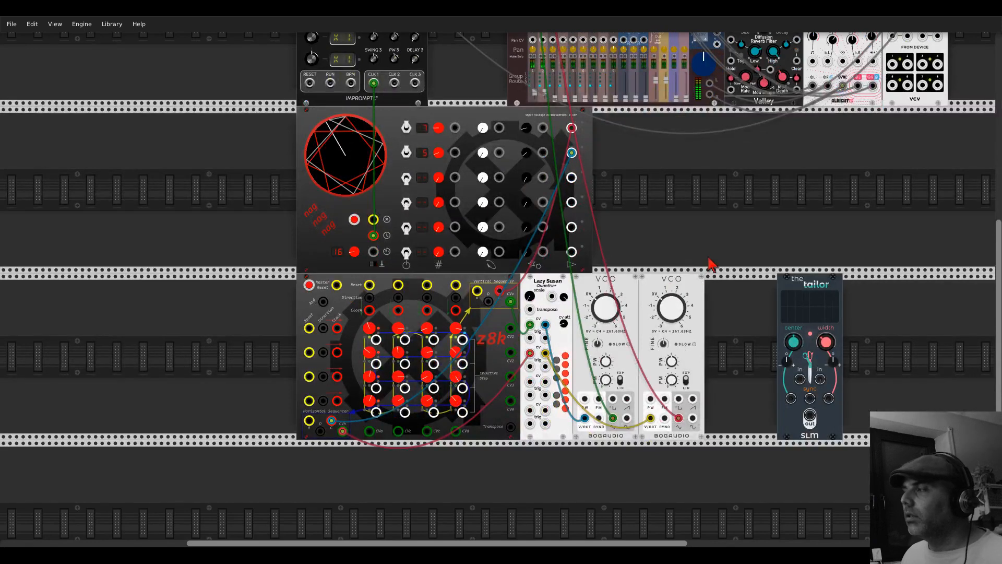
Step: Disconnect both VCOs' triangle outputs from the mixer and patch the first VCO's square output into The Tailor's first input
{"action": "left_click_drag", "start_coordinate": [711, 263], "coordinate": [564, 218]}
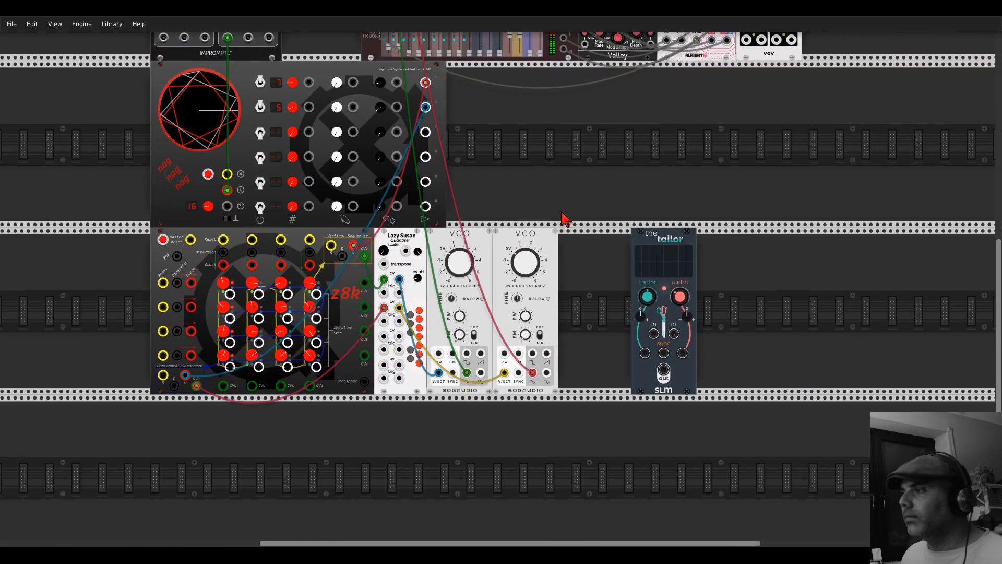
{"action": "right_click", "coordinate": [532, 374]}
{"action": "right_click", "coordinate": [467, 374]}
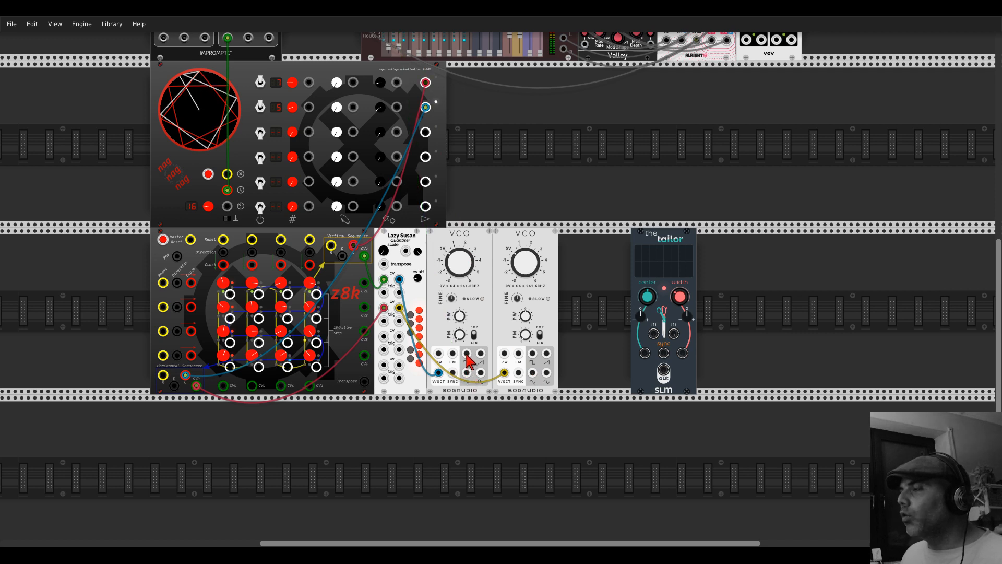
{"action": "left_click_drag", "start_coordinate": [467, 353], "coordinate": [654, 334]}
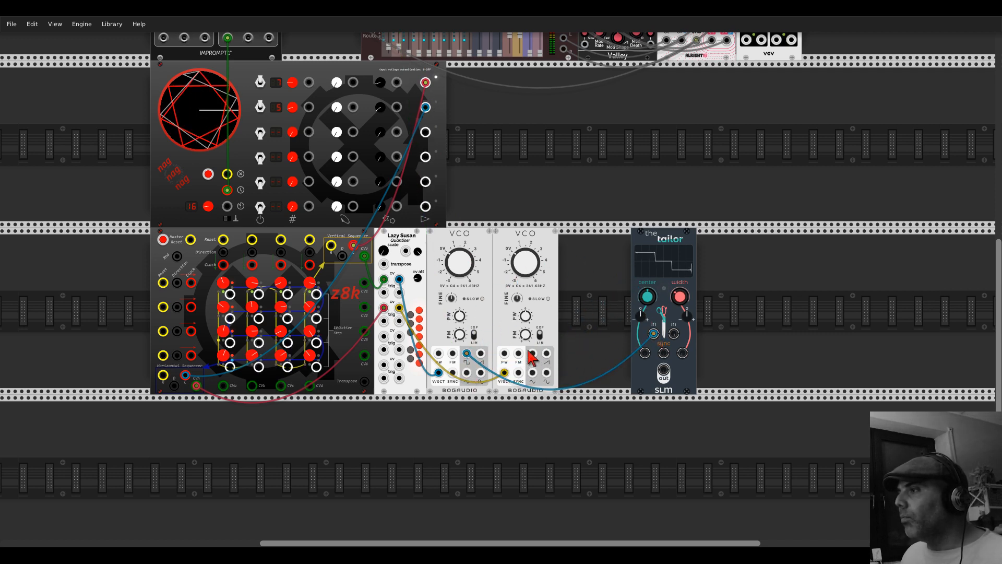
Step: Patch the second VCO's square output into the Tailor's second input and place the Tailor directly beside that VCO
{"action": "left_click_drag", "start_coordinate": [533, 353], "coordinate": [674, 333]}
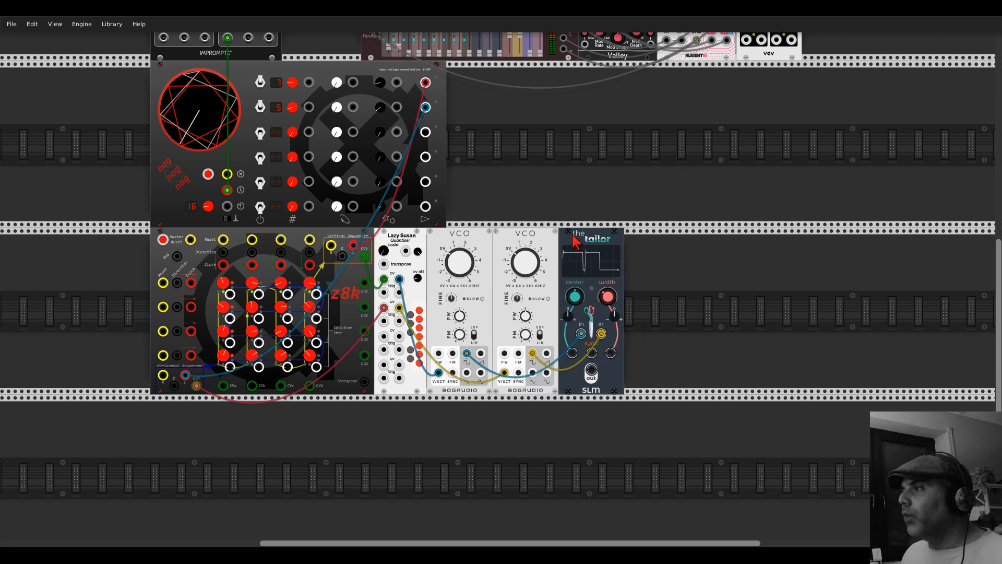
{"action": "scroll", "coordinate": [670, 245], "scroll_direction": "up", "scroll_amount": 5}
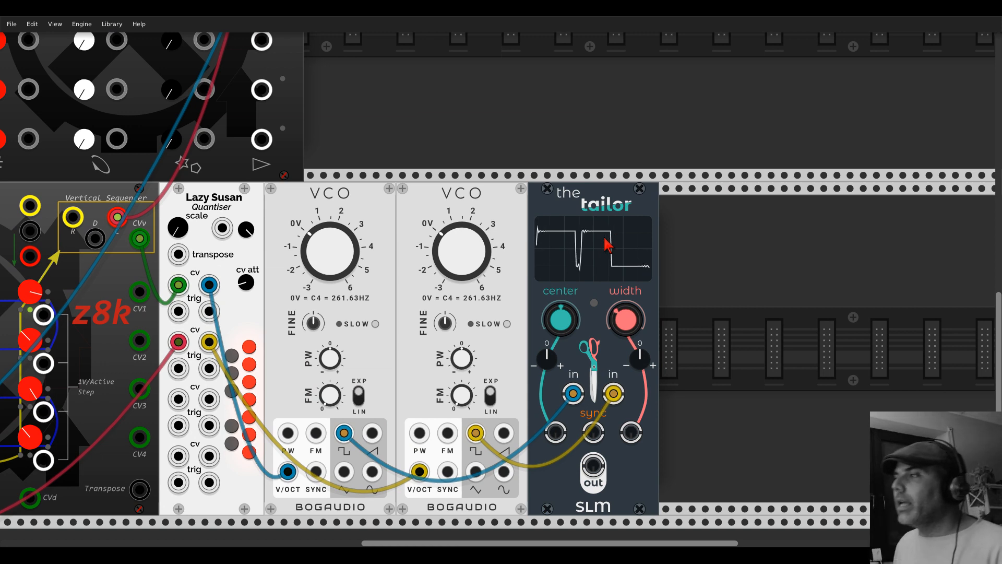
{"action": "scroll", "coordinate": [589, 258], "scroll_direction": "down", "scroll_amount": 5}
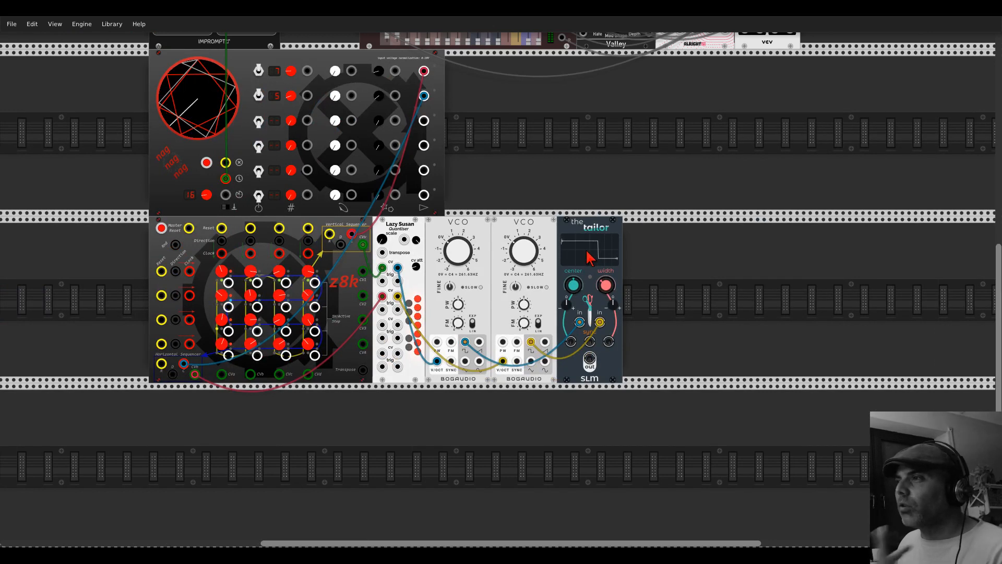
{"action": "right_click", "coordinate": [658, 269]}
{"action": "left_click", "coordinate": [114, 70]}
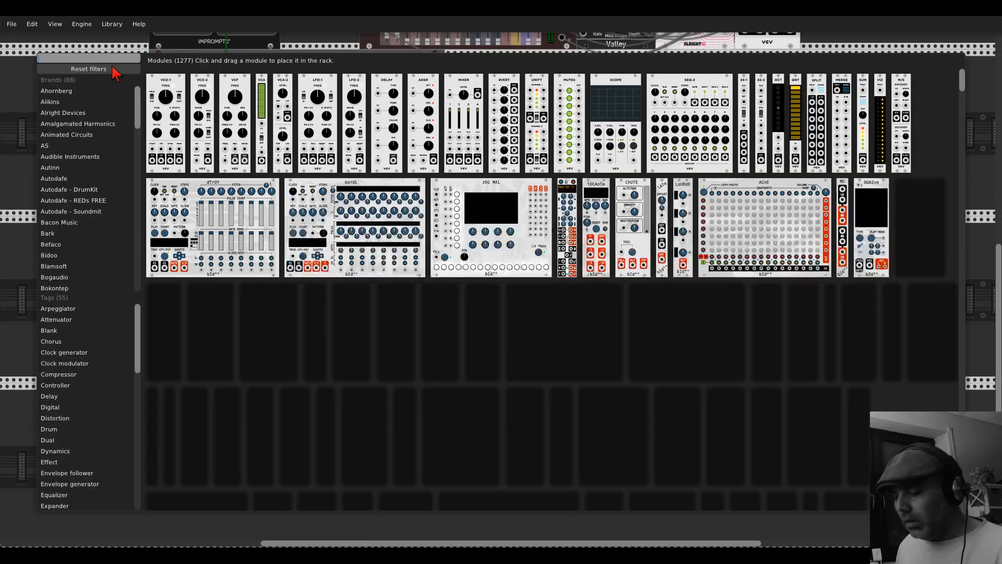
{"action": "type", "text": "vco"}
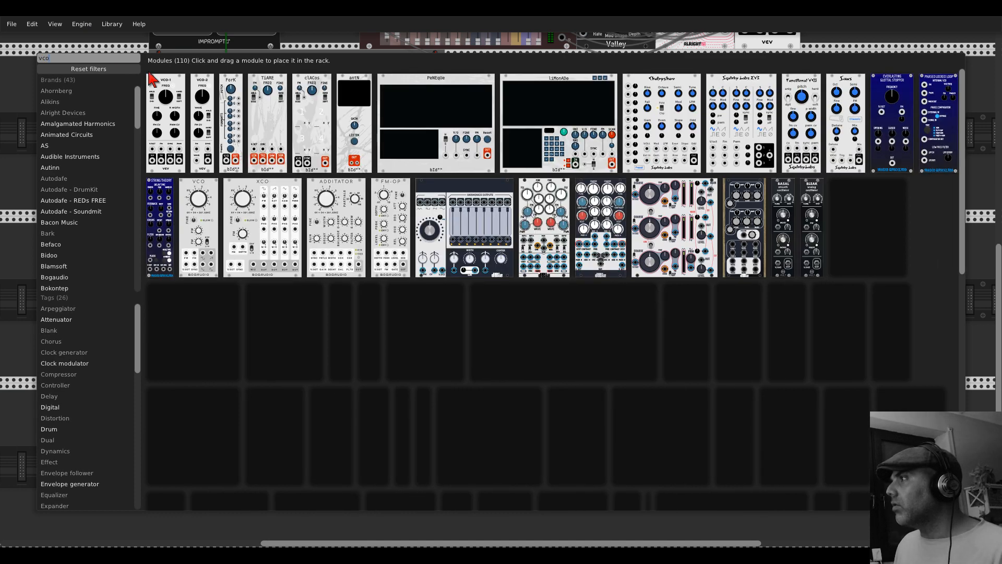
{"action": "left_click", "coordinate": [788, 285]}
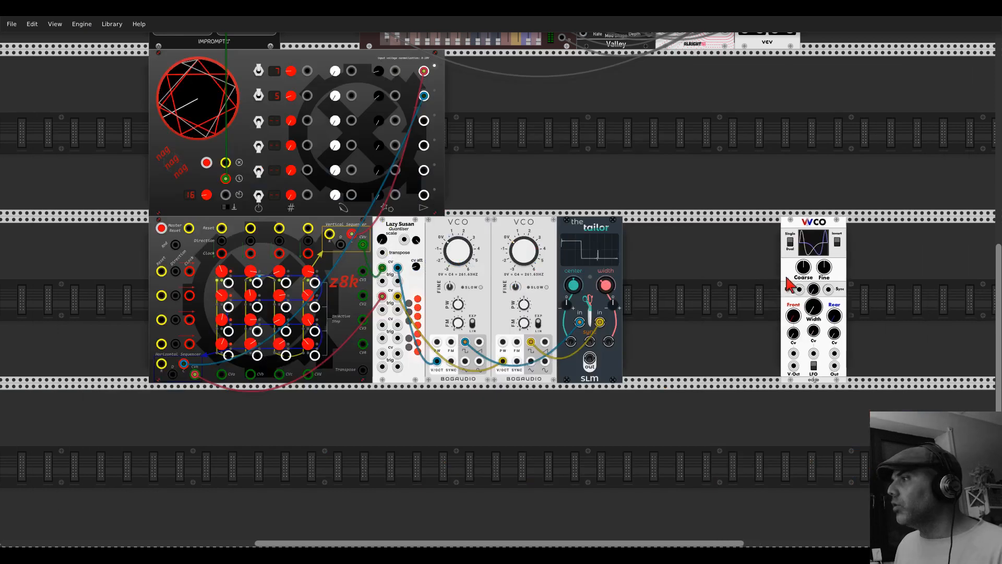
{"action": "left_click_drag", "start_coordinate": [788, 284], "coordinate": [659, 271]}
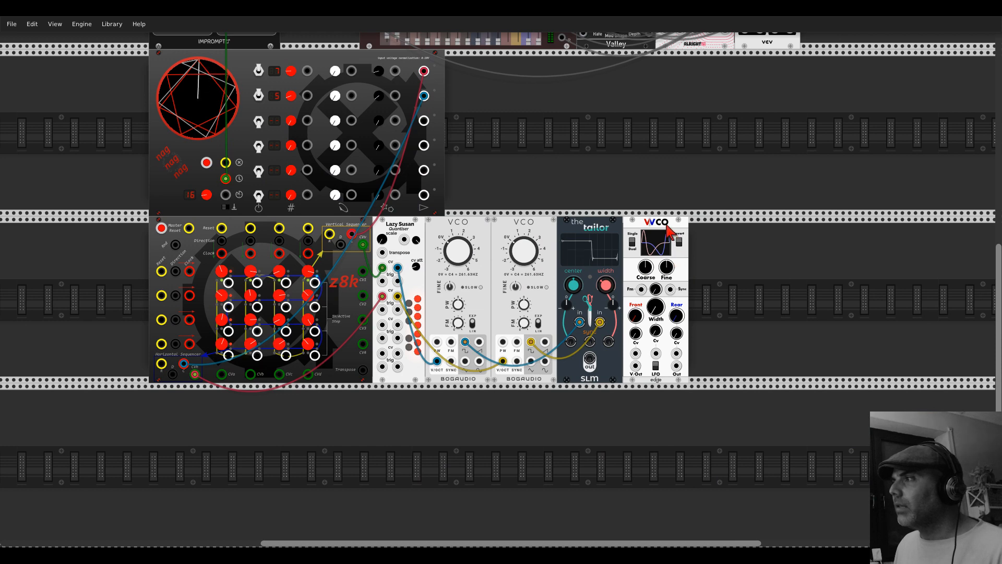
{"action": "right_click", "coordinate": [667, 221]}
{"action": "left_click", "coordinate": [680, 316]}
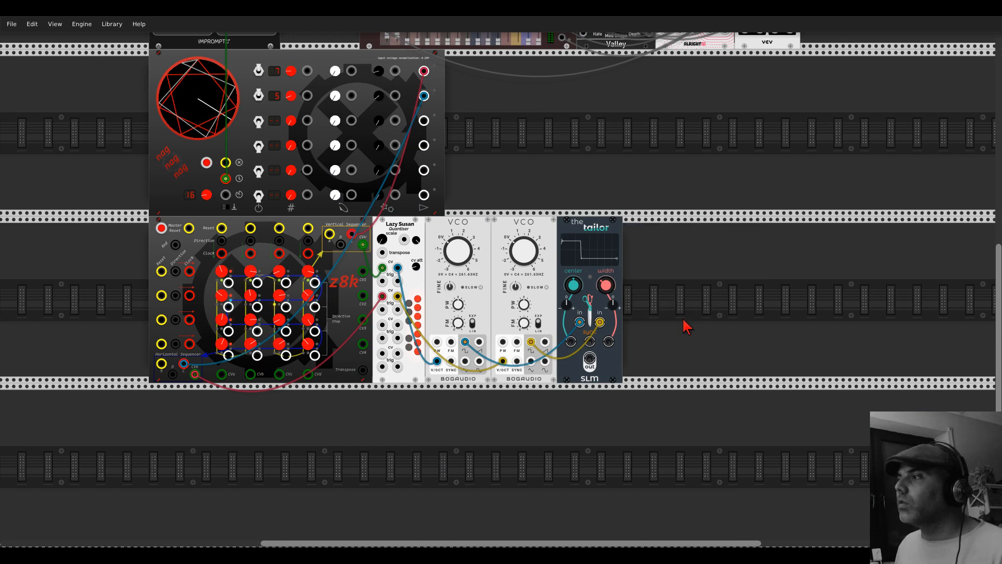
Step: Patch the Tailor's output into the left input of mixer channel 1 and set that channel's level to about 0.249
{"action": "scroll", "coordinate": [586, 347], "scroll_direction": "up", "scroll_amount": 5}
{"action": "left_click_drag", "start_coordinate": [589, 360], "coordinate": [389, 112]}
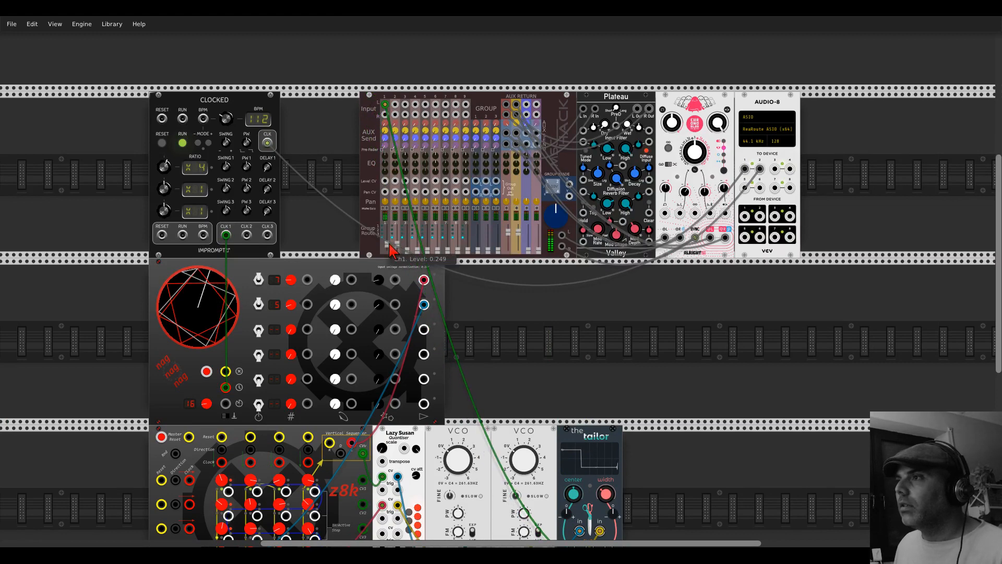
{"action": "scroll", "coordinate": [696, 365], "scroll_direction": "down", "scroll_amount": 7}
{"action": "scroll", "coordinate": [568, 329], "scroll_direction": "up", "scroll_amount": 3}
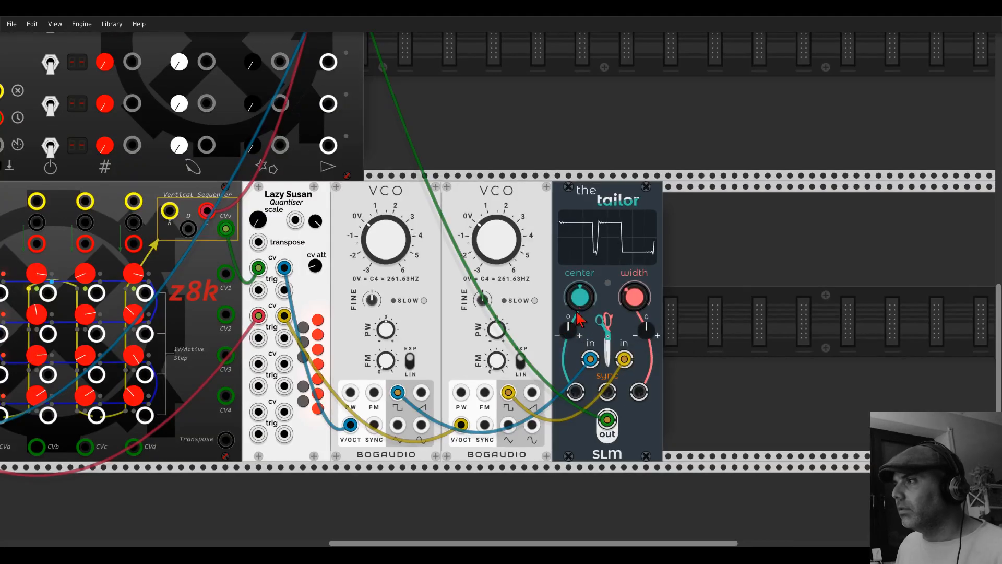
Step: Set the Tailor's window center to about 0.36 and adjust the yellow AUX send on mixer channel 1
{"action": "mouse_move", "coordinate": [580, 296]}
{"action": "left_mouse_down"}
{"action": "mouse_move", "coordinate": [580, 272]}
{"action": "mouse_move", "coordinate": [579, 307]}
{"action": "mouse_move", "coordinate": [579, 292]}
{"action": "left_mouse_up"}
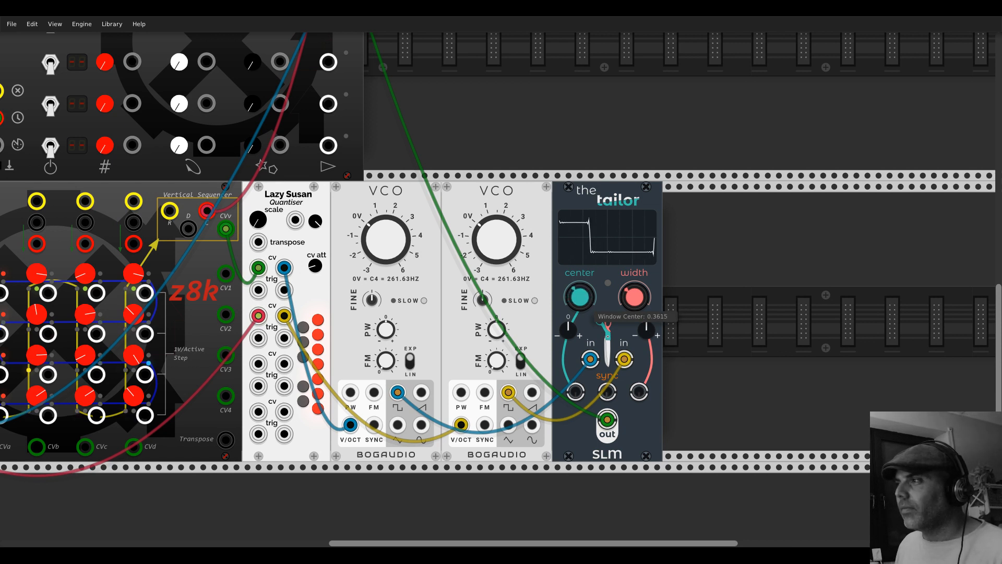
{"action": "scroll", "coordinate": [517, 184], "scroll_direction": "down", "scroll_amount": 4}
{"action": "left_click_drag", "start_coordinate": [516, 204], "coordinate": [568, 562]}
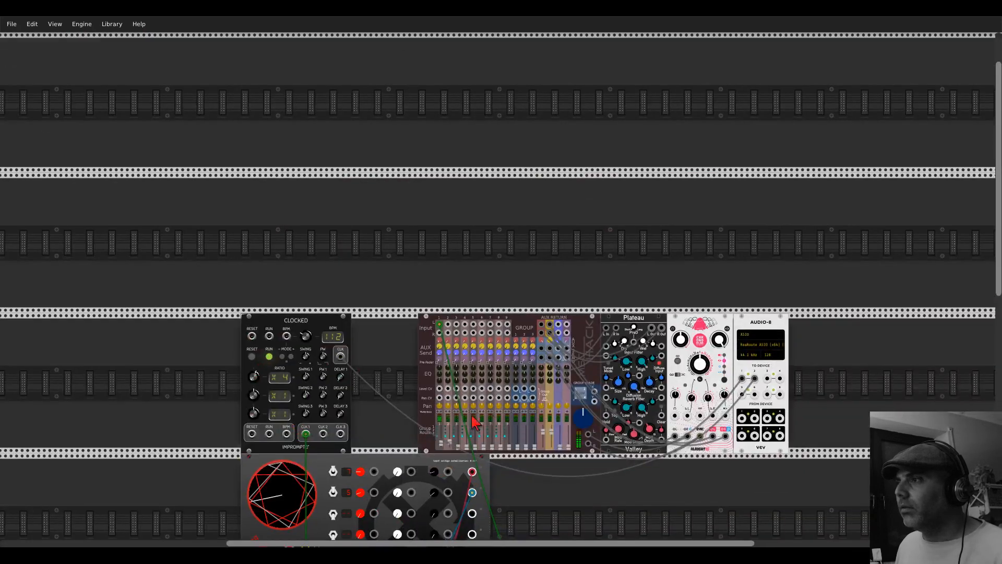
{"action": "left_click_drag", "start_coordinate": [440, 346], "coordinate": [440, 345]}
{"action": "scroll", "coordinate": [442, 345], "scroll_direction": "down", "scroll_amount": 10}
{"action": "scroll", "coordinate": [574, 328], "scroll_direction": "down", "scroll_amount": 1}
{"action": "scroll", "coordinate": [575, 327], "scroll_direction": "down", "scroll_amount": 1}
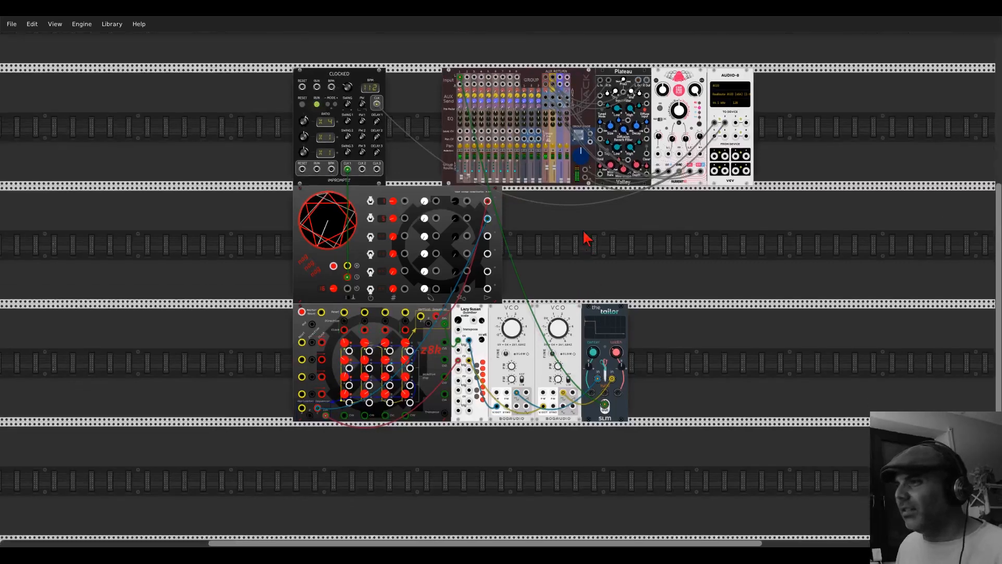
Step: Set the Tailor's window width to 1 and sweep its window center to vary the spliced waveform
{"action": "scroll", "coordinate": [582, 232], "scroll_direction": "up", "scroll_amount": 4}
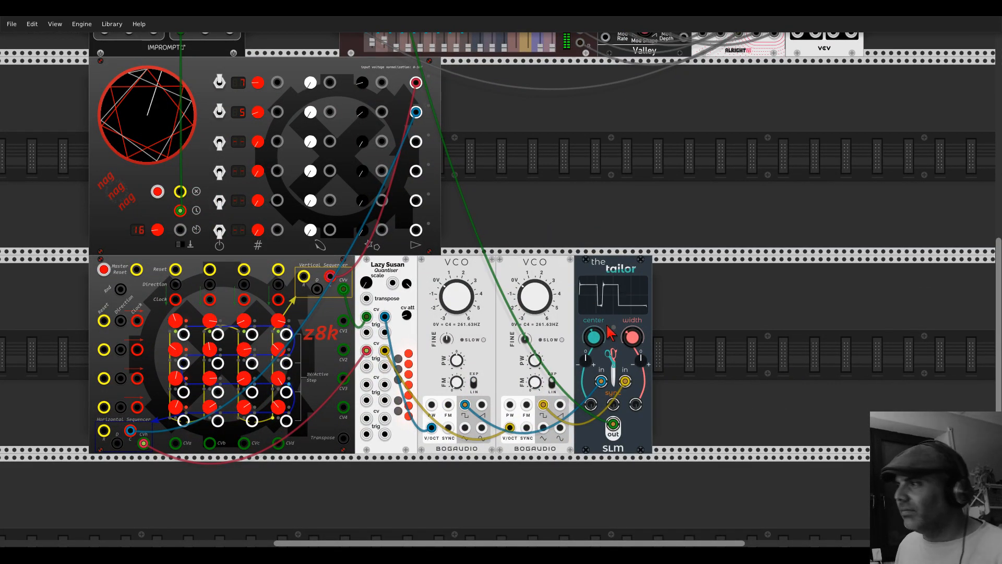
{"action": "left_click_drag", "start_coordinate": [634, 338], "coordinate": [634, 340]}
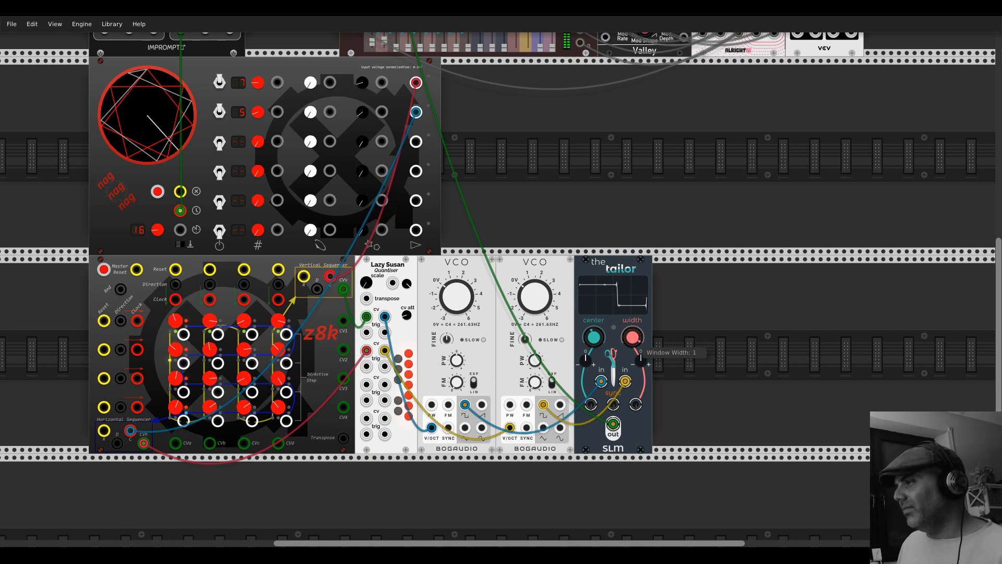
{"action": "mouse_move", "coordinate": [594, 336]}
{"action": "left_mouse_down"}
{"action": "mouse_move", "coordinate": [594, 328]}
{"action": "mouse_move", "coordinate": [594, 339]}
{"action": "left_mouse_up"}
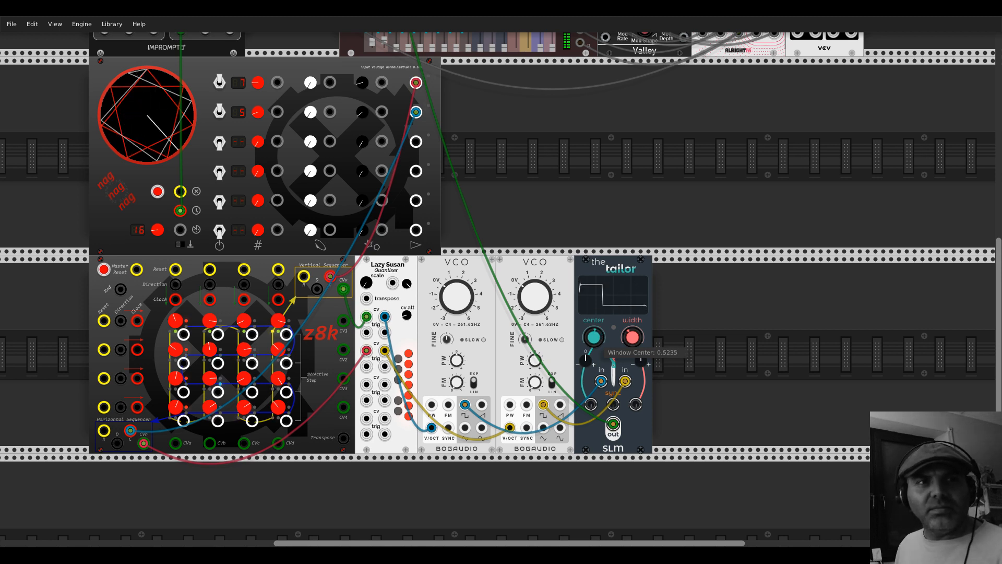
{"action": "left_click_drag", "start_coordinate": [594, 340], "coordinate": [593, 337]}
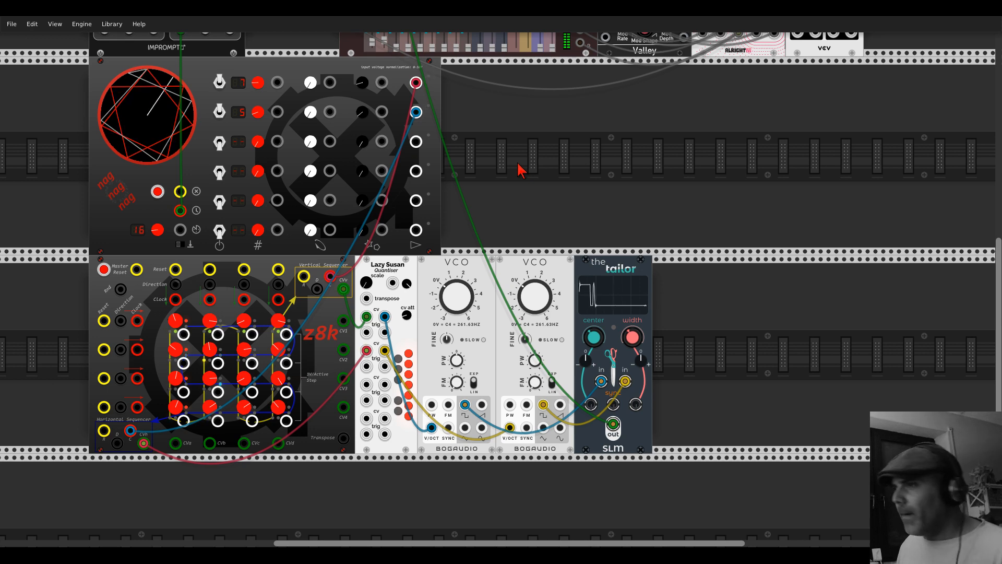
Step: Lower the level of mixer channel 1 to about 0.186
{"action": "left_click_drag", "start_coordinate": [528, 206], "coordinate": [619, 143]}
{"action": "scroll", "coordinate": [632, 157], "scroll_direction": "up", "scroll_amount": 5}
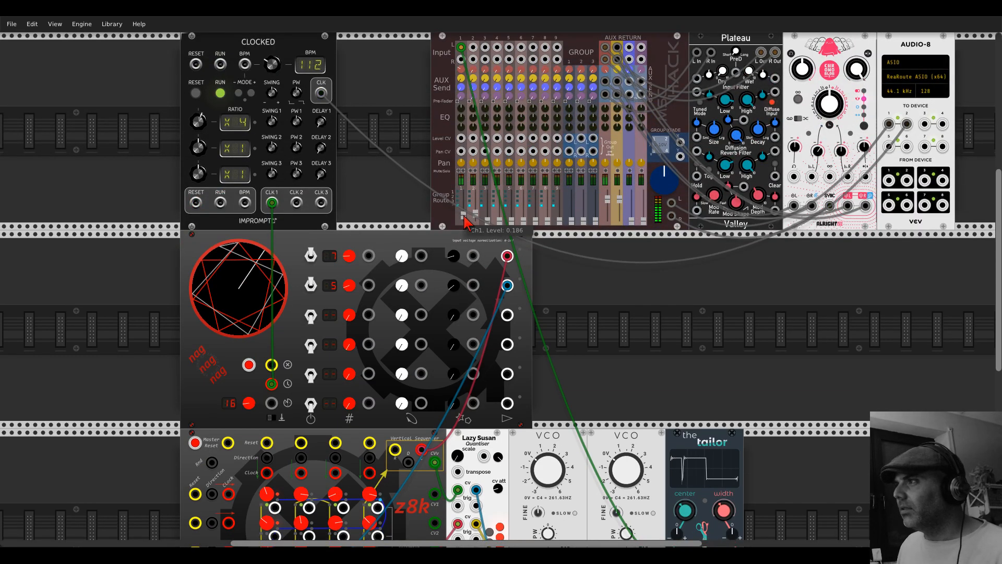
{"action": "scroll", "coordinate": [667, 289], "scroll_direction": "down", "scroll_amount": 3}
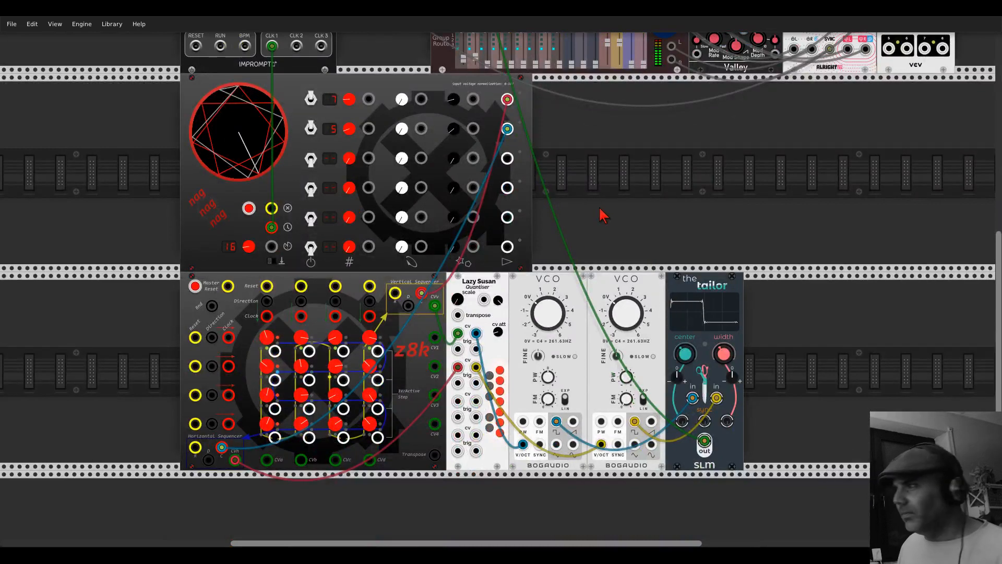
{"action": "left_click_drag", "start_coordinate": [601, 213], "coordinate": [679, 133]}
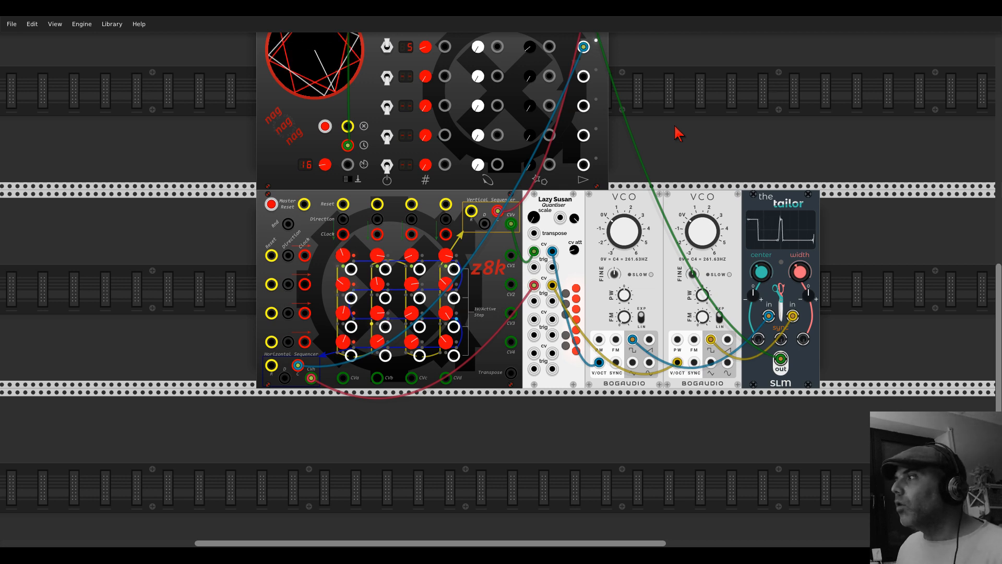
Step: Enable the third row of the nag nag nag sequencer, set its polygon to 12 sides and turn it into a star shape
{"action": "scroll", "coordinate": [674, 137], "scroll_direction": "up", "scroll_amount": 2}
{"action": "left_click", "coordinate": [387, 130]}
{"action": "left_click_drag", "start_coordinate": [425, 128], "coordinate": [425, 102]}
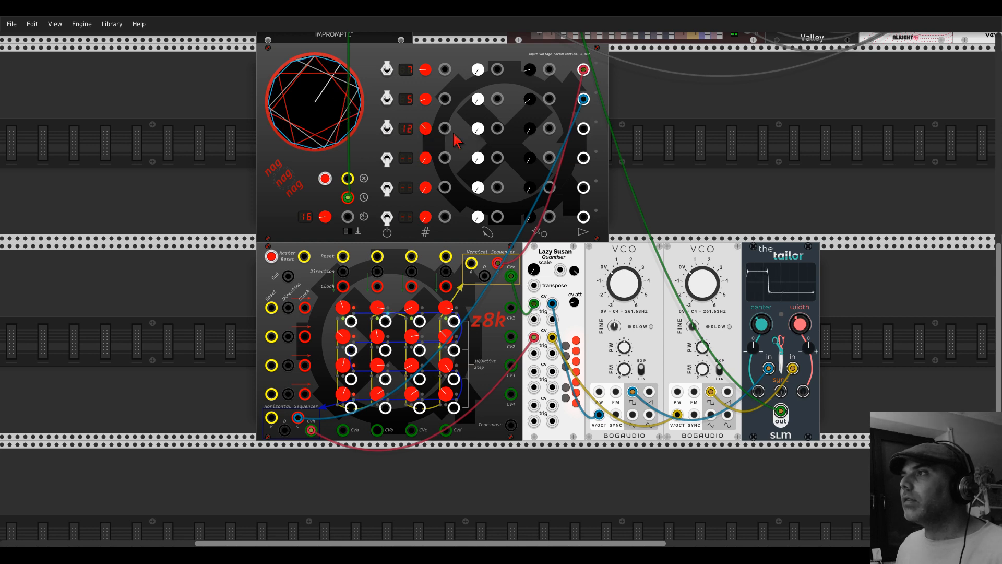
{"action": "left_click_drag", "start_coordinate": [529, 128], "coordinate": [529, 118]}
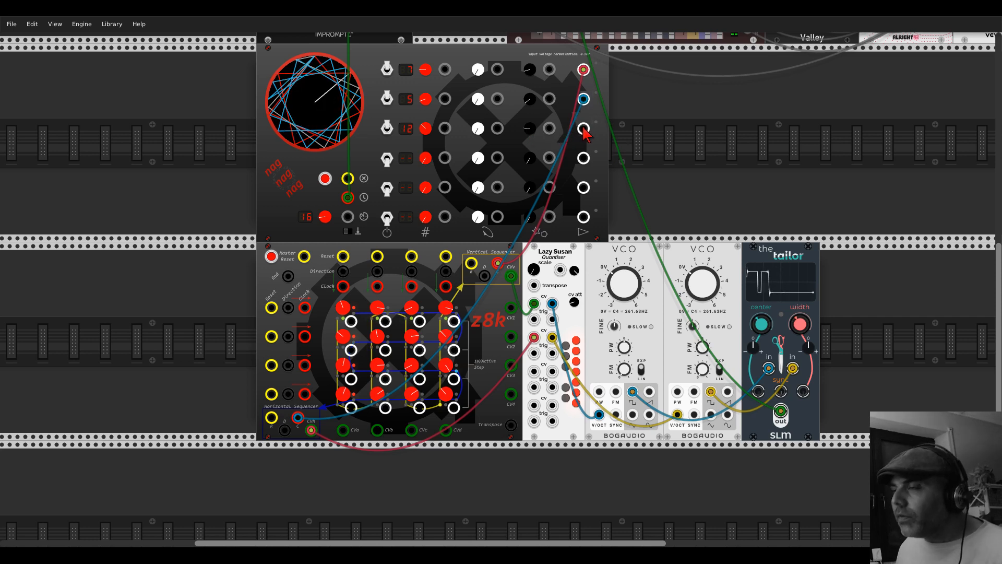
Step: Patch the nag nag nag's third row output into the clock input of the z8k's first horizontal row
{"action": "left_click_drag", "start_coordinate": [583, 128], "coordinate": [304, 307]}
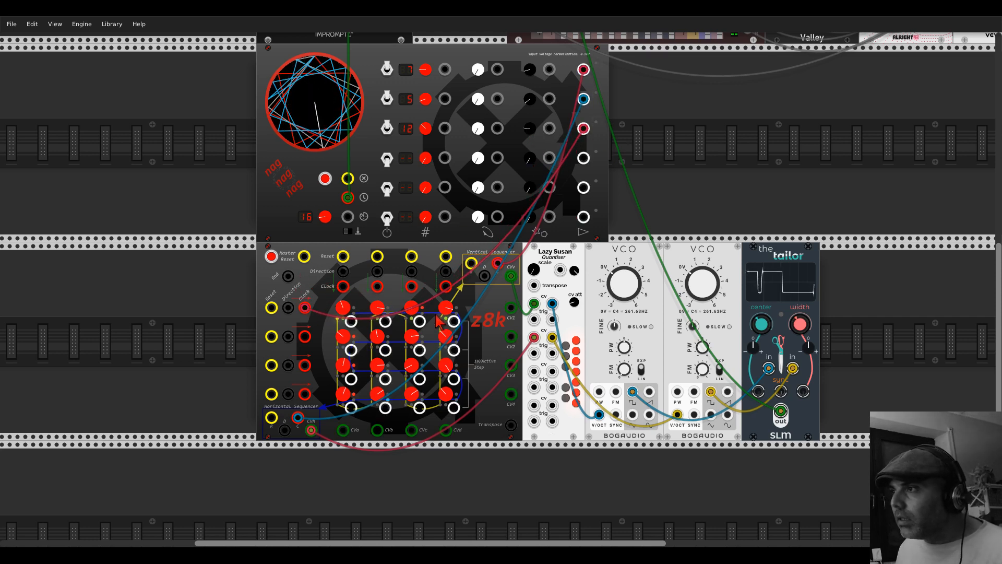
{"action": "scroll", "coordinate": [438, 322], "scroll_direction": "up", "scroll_amount": 3}
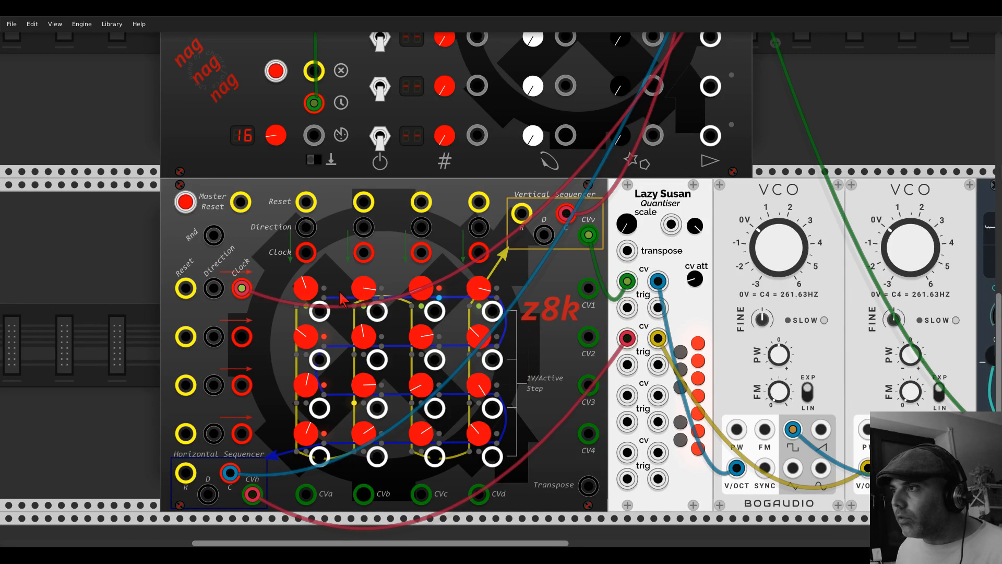
{"action": "scroll", "coordinate": [465, 295], "scroll_direction": "down", "scroll_amount": 2}
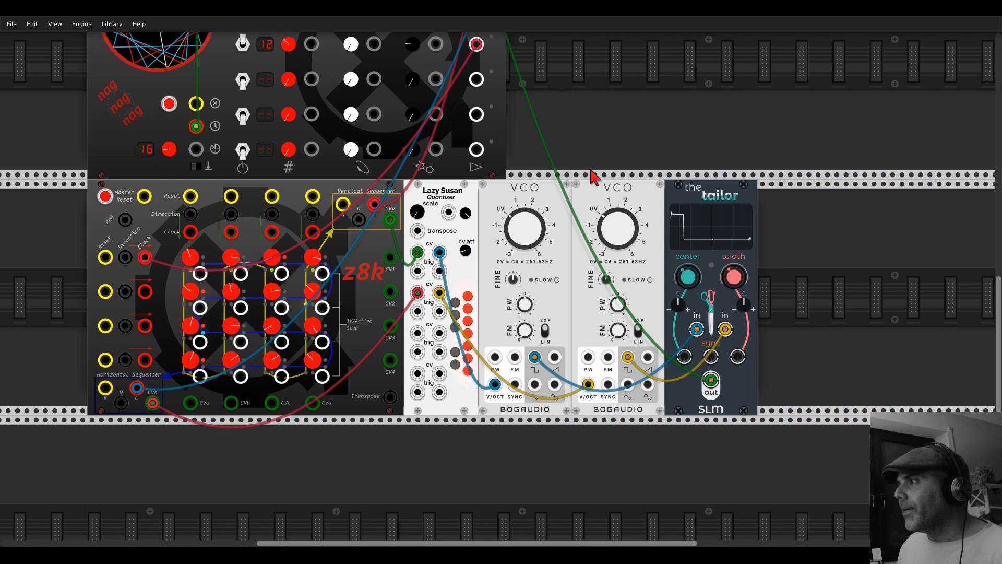
Step: Add the dBiz dual oscillator with VCO1, VCO2, SUB1 and SUB2 sections beside the Tailor
{"action": "scroll", "coordinate": [593, 175], "scroll_direction": "down", "scroll_amount": 3}
{"action": "right_click", "coordinate": [774, 249]}
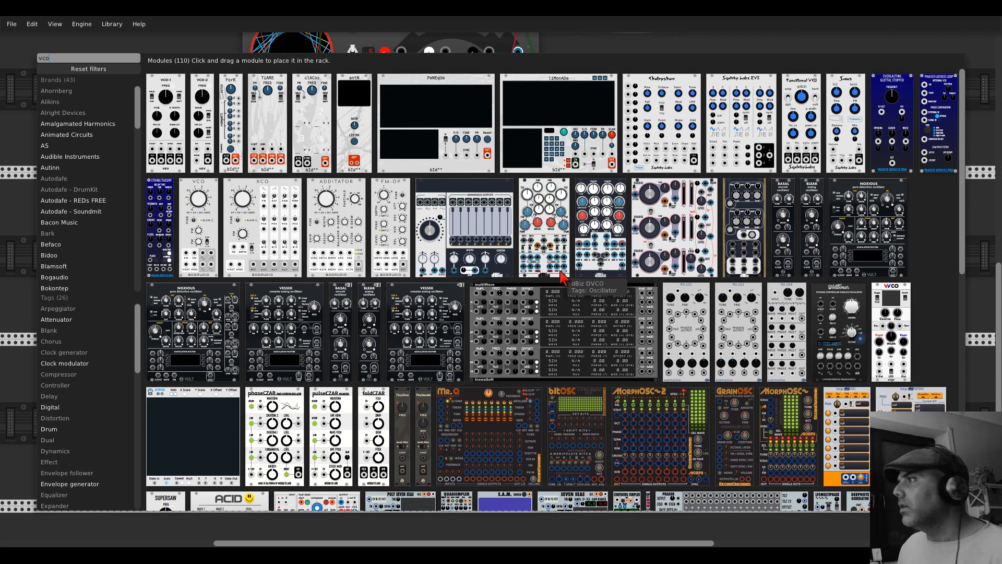
{"action": "left_click", "coordinate": [739, 222]}
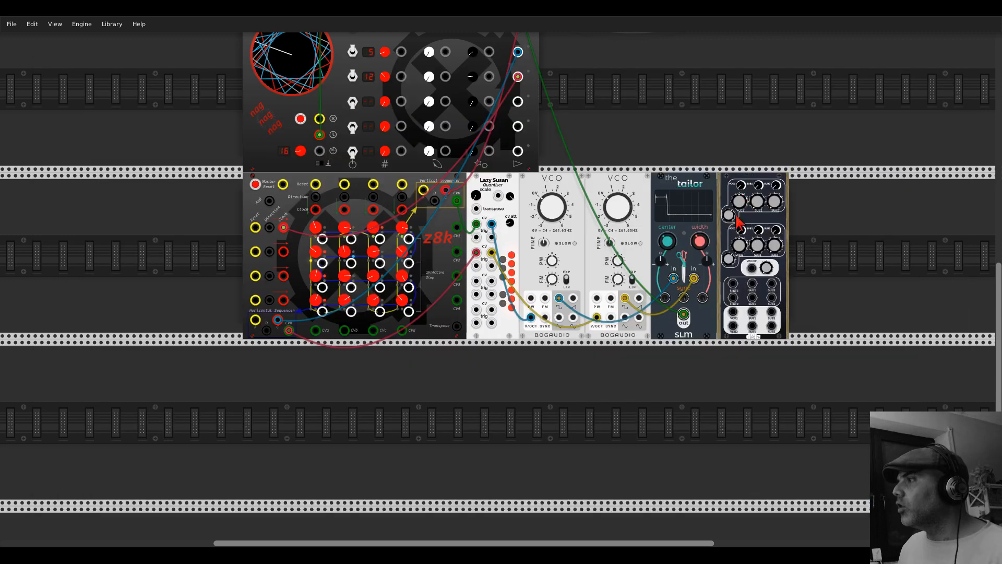
Step: Route the z8k's CV1 output through the Lazy Susan's third cv channel into the dBiz oscillator's VCO1 pitch input
{"action": "scroll", "coordinate": [712, 237], "scroll_direction": "up", "scroll_amount": 5}
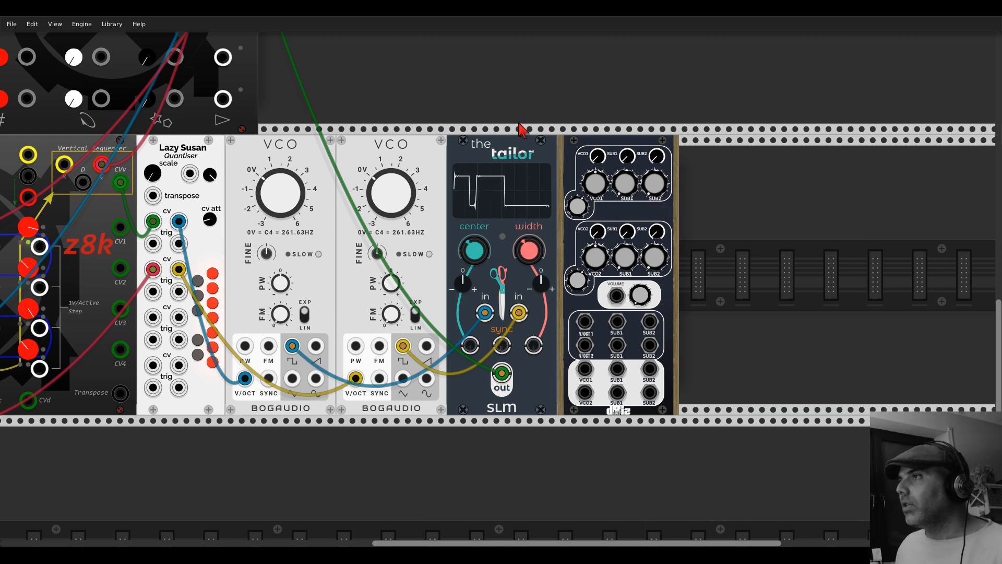
{"action": "scroll", "coordinate": [522, 130], "scroll_direction": "down", "scroll_amount": 1}
{"action": "left_click_drag", "start_coordinate": [486, 98], "coordinate": [555, 104]}
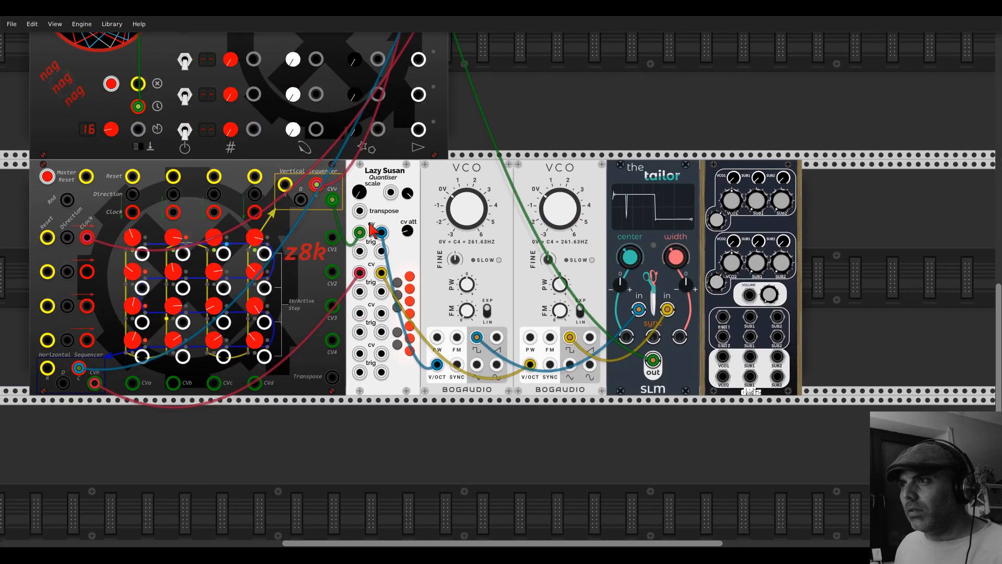
{"action": "left_click_drag", "start_coordinate": [332, 237], "coordinate": [723, 316]}
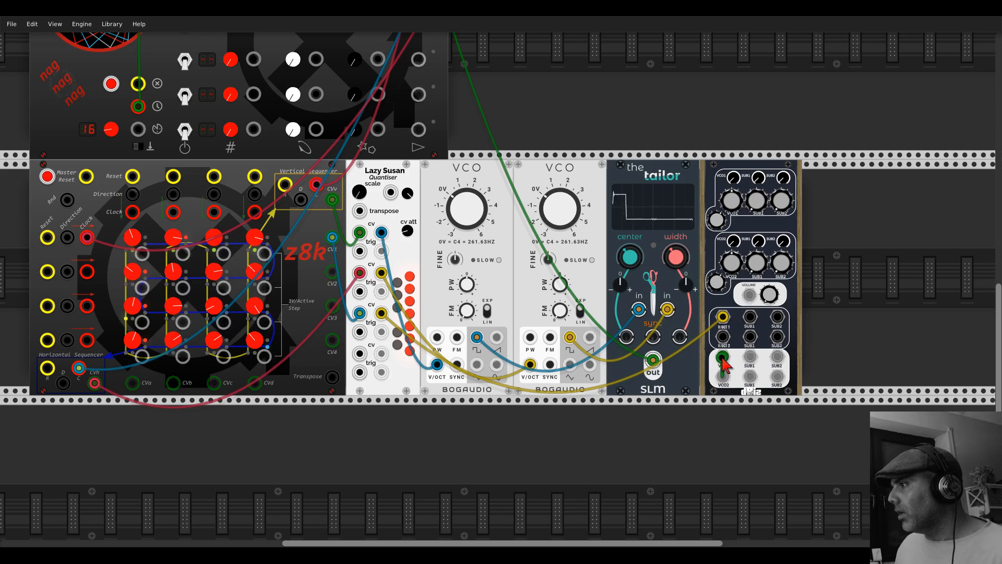
Step: Patch the dBiz oscillator's VCO1 output into the left input of mixer channel 2 and set that channel's level to about 0.318
{"action": "scroll", "coordinate": [412, 159], "scroll_direction": "up", "scroll_amount": 12}
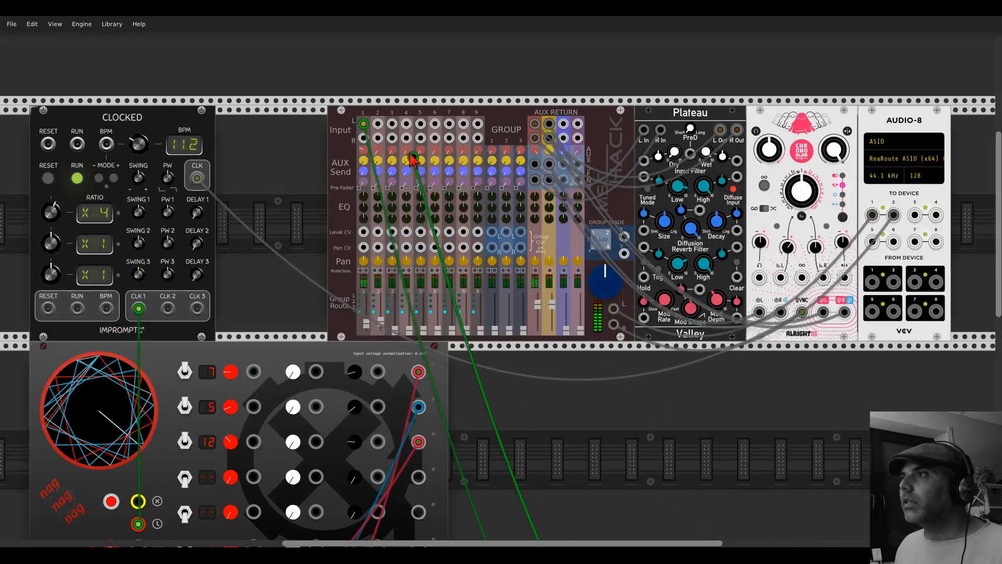
{"action": "left_click_drag", "start_coordinate": [413, 159], "coordinate": [377, 124]}
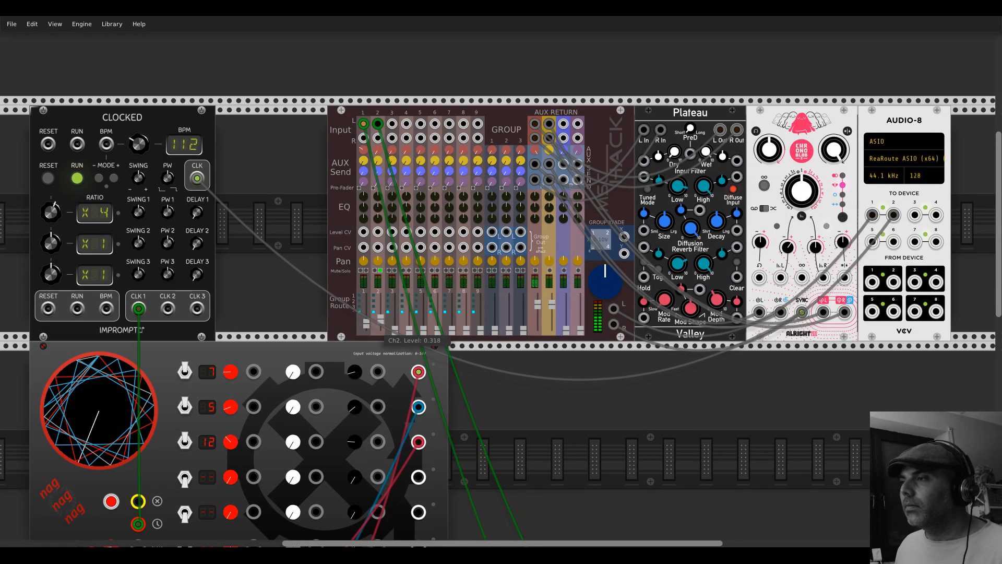
{"action": "scroll", "coordinate": [697, 315], "scroll_direction": "down", "scroll_amount": 11}
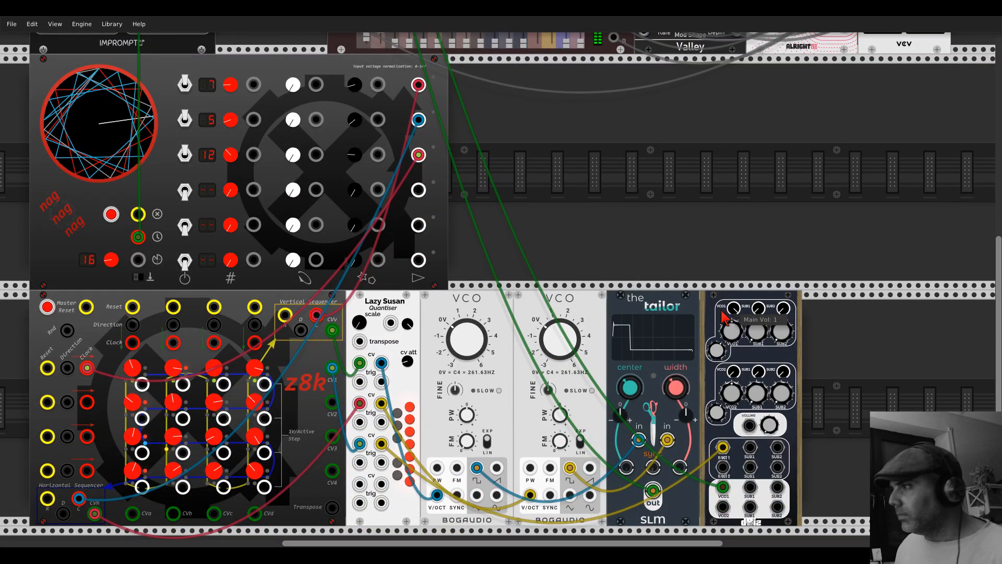
{"action": "scroll", "coordinate": [526, 230], "scroll_direction": "up", "scroll_amount": 7}
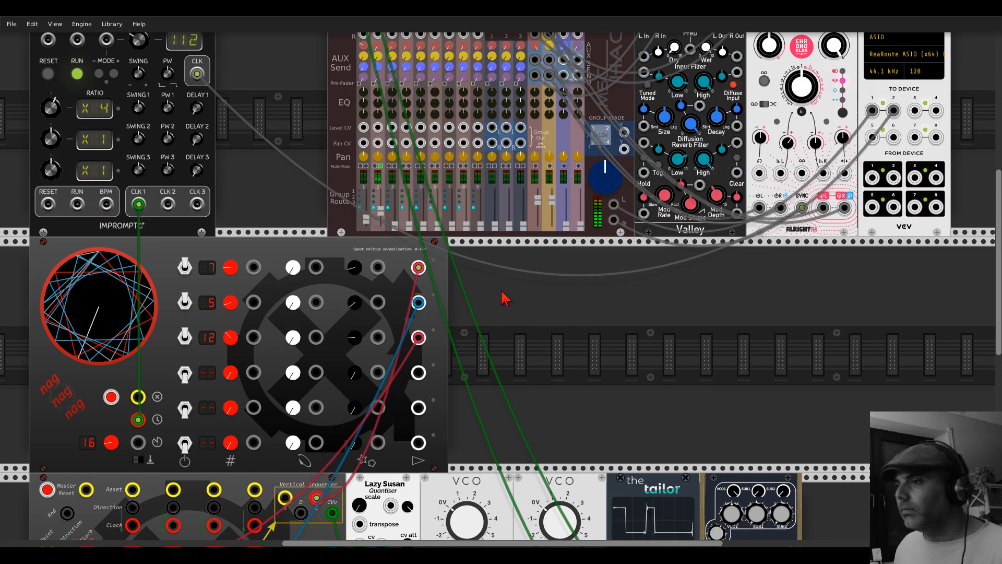
{"action": "scroll", "coordinate": [505, 293], "scroll_direction": "down", "scroll_amount": 8}
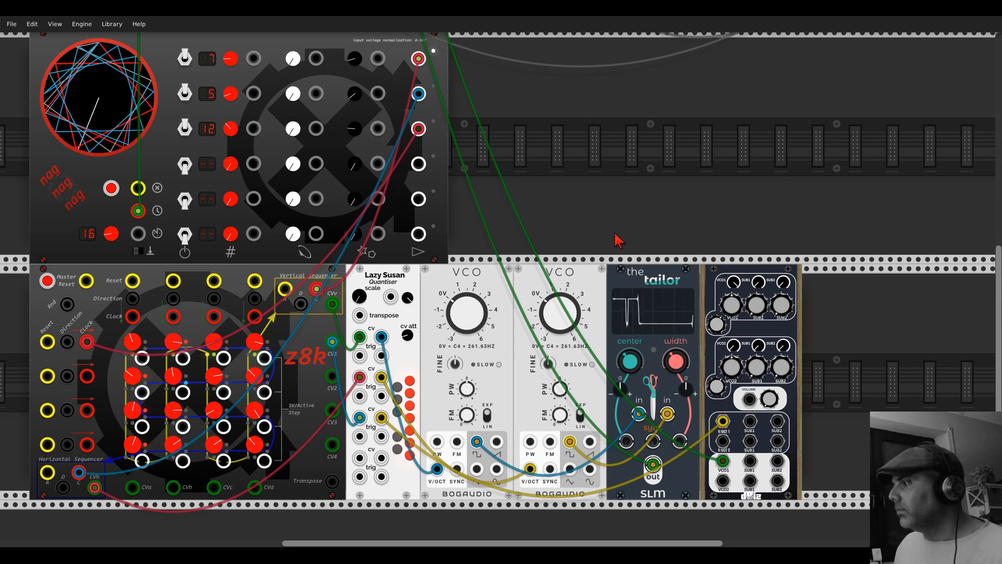
Step: Re-seat the dBiz oscillator's VCO1 pitch cable and move the mixer channel 2 cable from the VCO1 output to the volume section's output
{"action": "left_click_drag", "start_coordinate": [722, 421], "coordinate": [716, 407]}
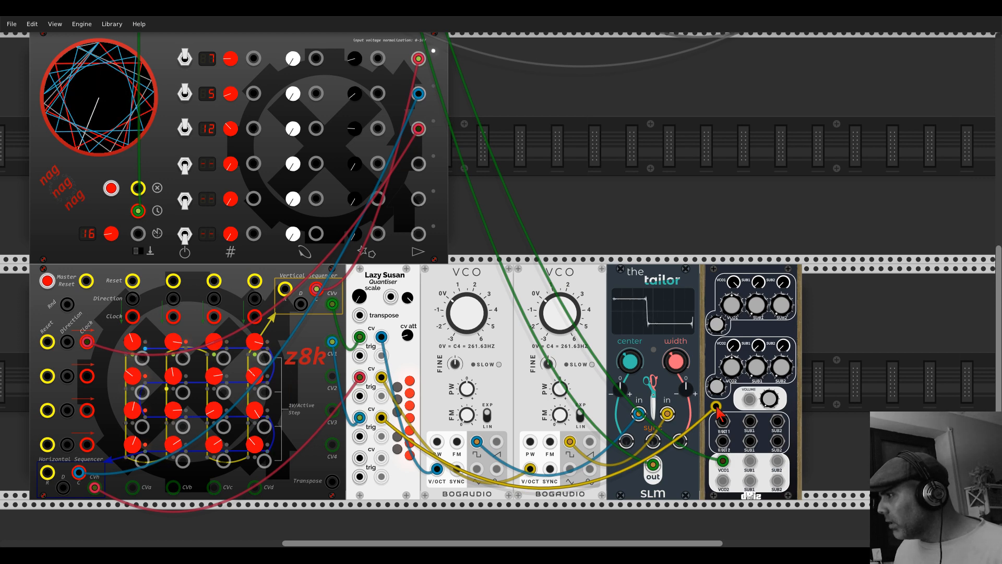
{"action": "left_click_drag", "start_coordinate": [717, 406], "coordinate": [723, 421]}
{"action": "left_click_drag", "start_coordinate": [723, 461], "coordinate": [768, 397]}
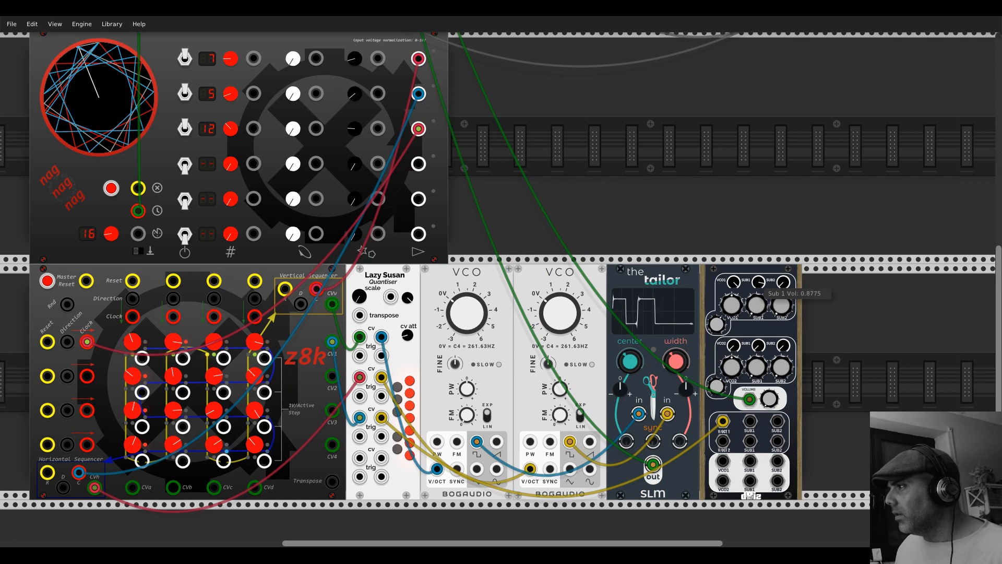
Step: Shape the dBiz's first oscillator: Sub 1 volume about 0.88, octave select -1, and adjust the Sub 2 volume and divider
{"action": "left_click_drag", "start_coordinate": [767, 315], "coordinate": [767, 307]}
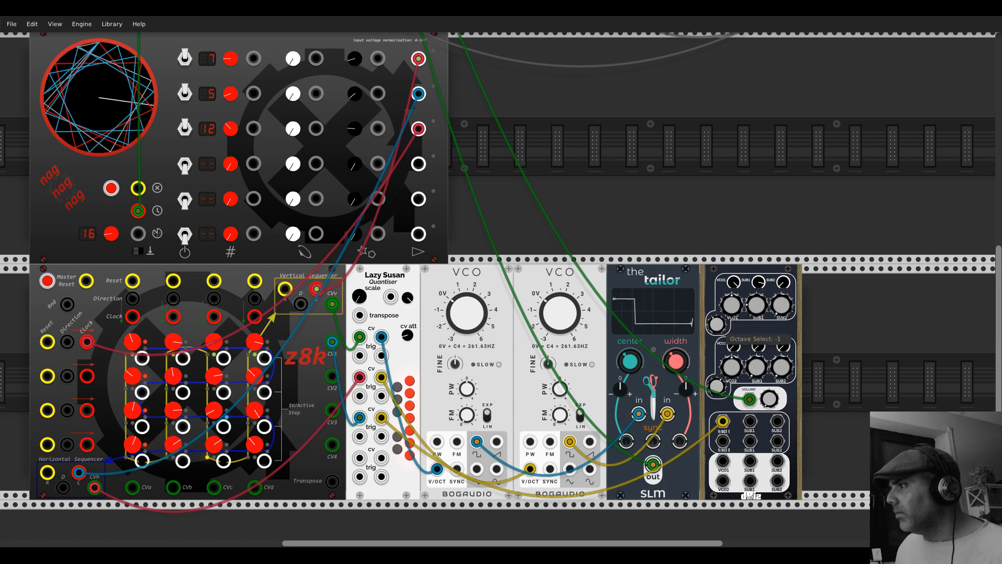
{"action": "left_click_drag", "start_coordinate": [718, 329], "coordinate": [717, 316]}
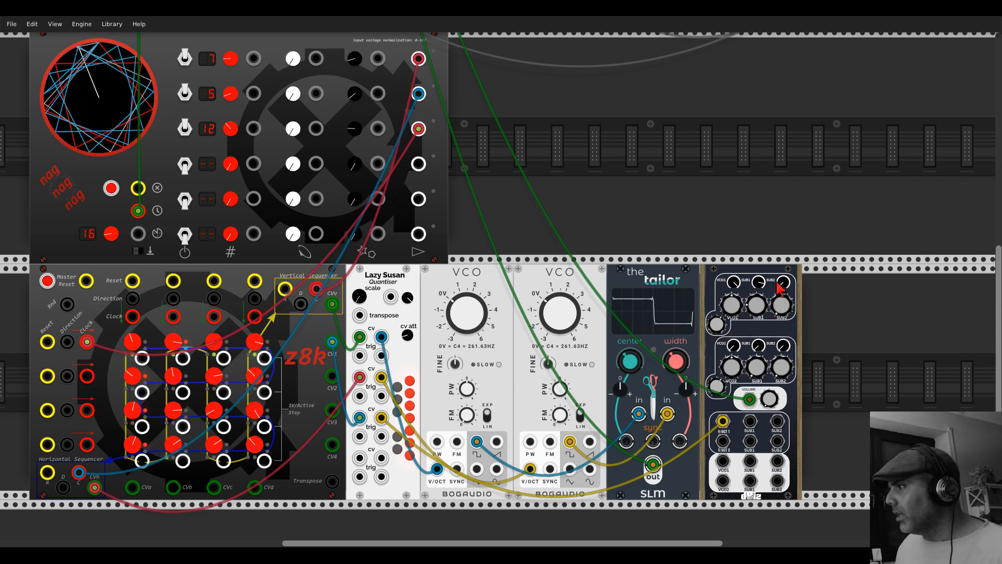
{"action": "left_click_drag", "start_coordinate": [784, 284], "coordinate": [784, 261]}
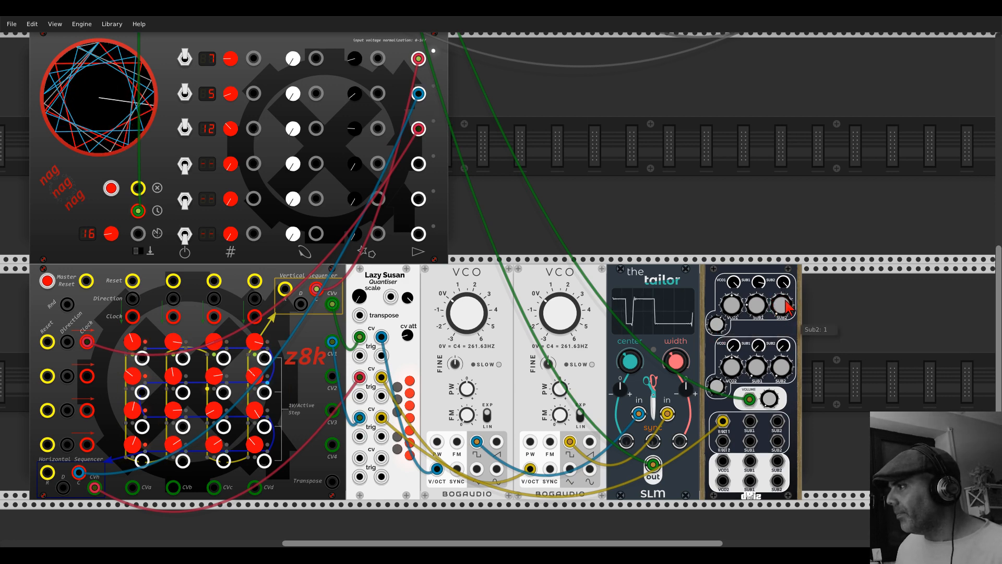
{"action": "left_click_drag", "start_coordinate": [785, 302], "coordinate": [807, 333]}
Step: Set mixer channel 2's AUX 1 send level to about 0.24
{"action": "scroll", "coordinate": [807, 333], "scroll_direction": "down", "scroll_amount": 2}
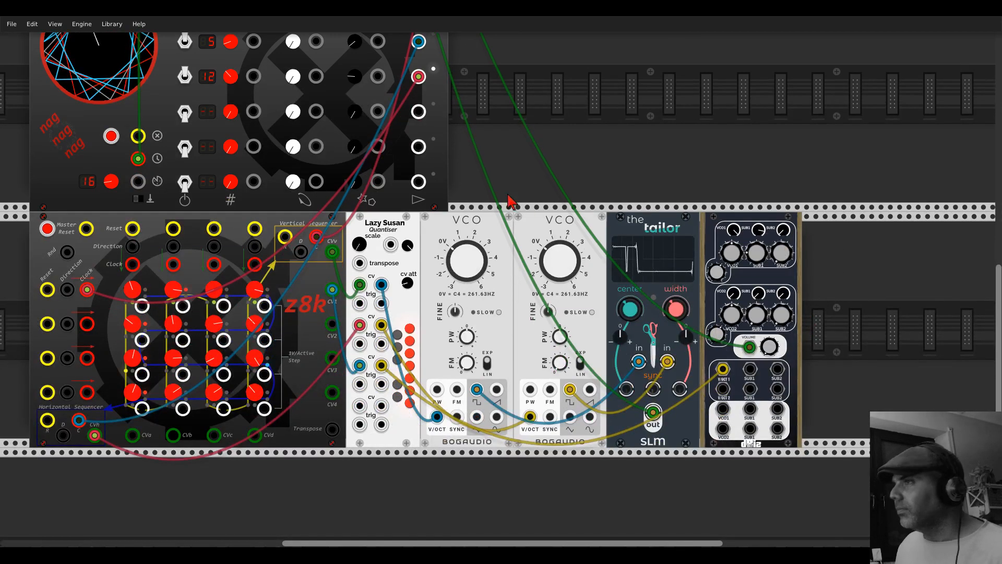
{"action": "scroll", "coordinate": [384, 214], "scroll_direction": "up", "scroll_amount": 10}
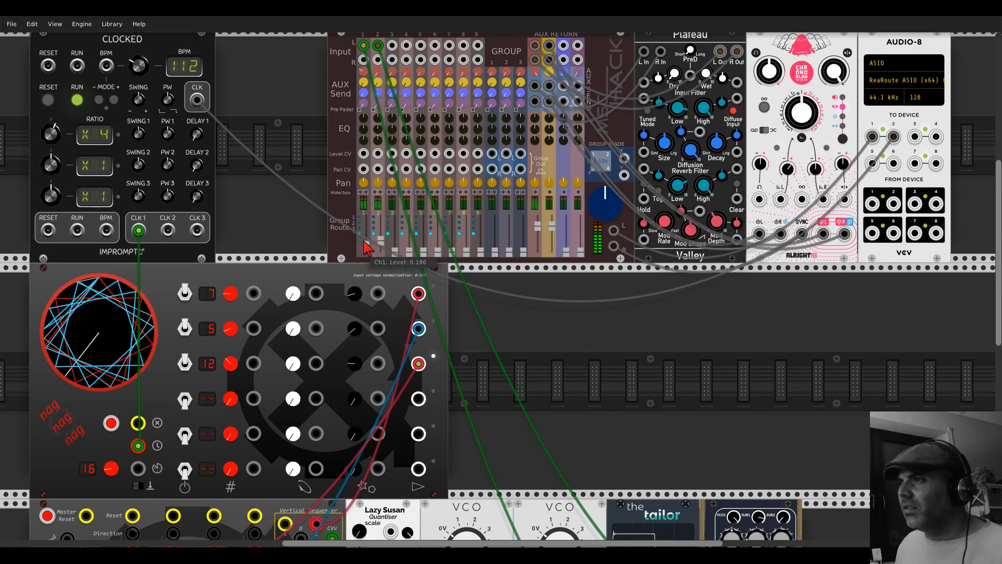
{"action": "scroll", "coordinate": [300, 180], "scroll_direction": "up", "scroll_amount": 2}
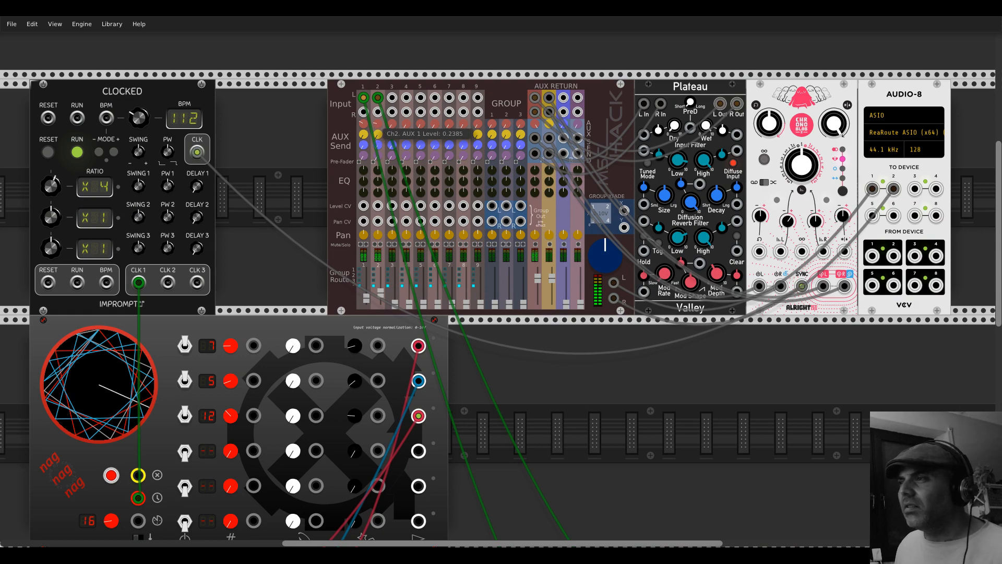
{"action": "scroll", "coordinate": [491, 225], "scroll_direction": "down", "scroll_amount": 6}
Step: Move the dBiz oscillator away from the Tailor and add the Vult Tangents filter in the gap between them
{"action": "scroll", "coordinate": [629, 250], "scroll_direction": "down", "scroll_amount": 2}
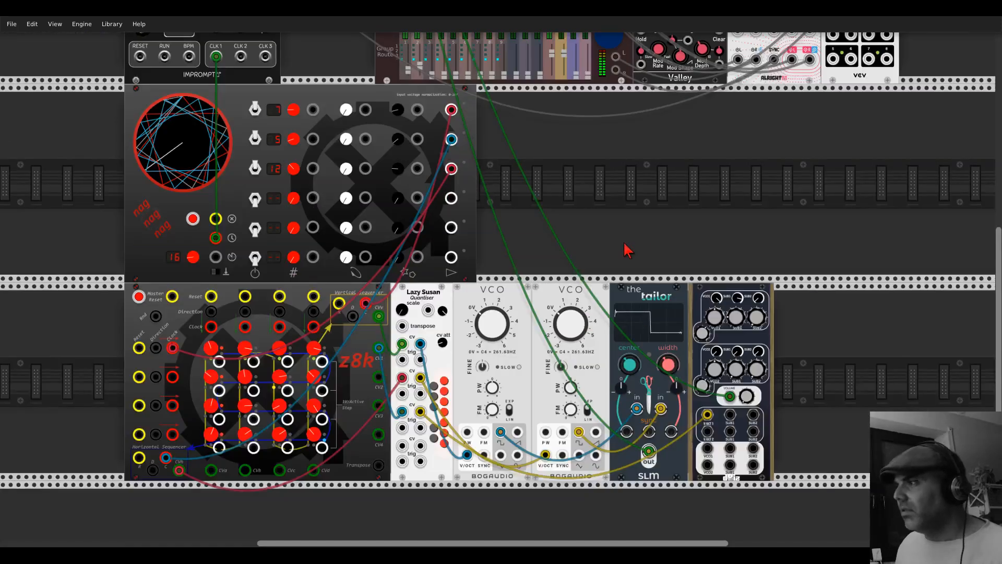
{"action": "scroll", "coordinate": [628, 208], "scroll_direction": "up", "scroll_amount": 1}
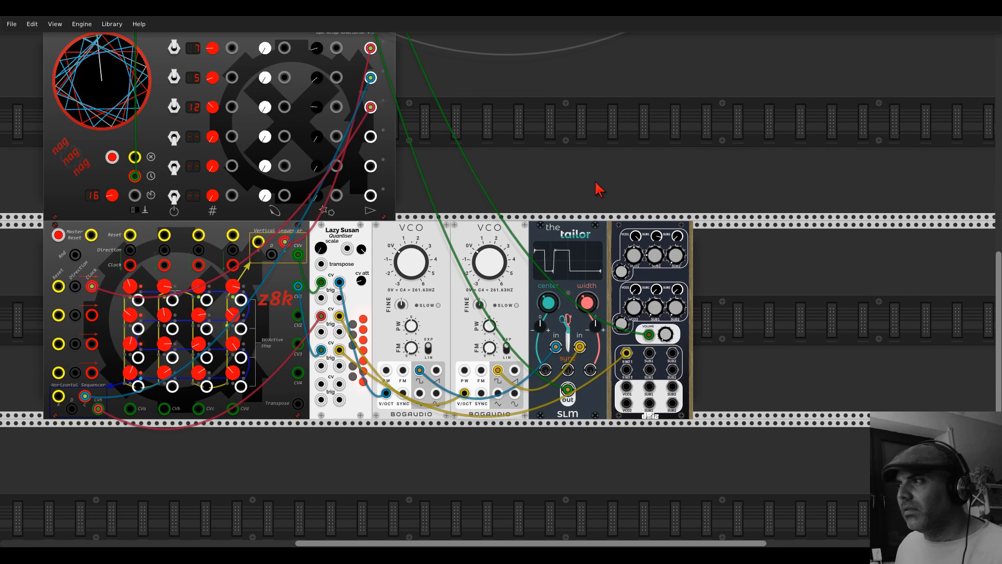
{"action": "left_click_drag", "start_coordinate": [620, 229], "coordinate": [738, 248]}
{"action": "right_click", "coordinate": [684, 266]}
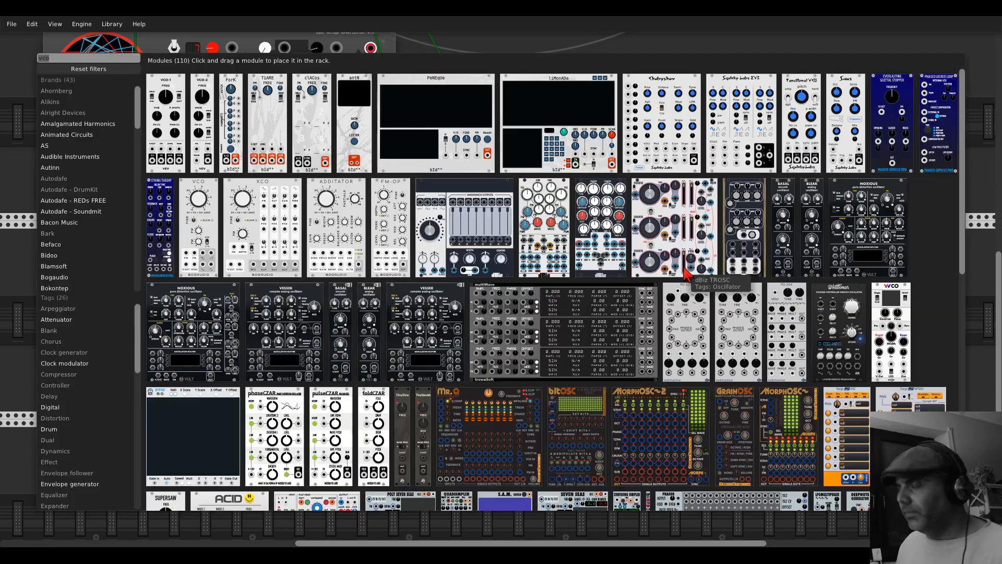
{"action": "type", "text": "tange"}
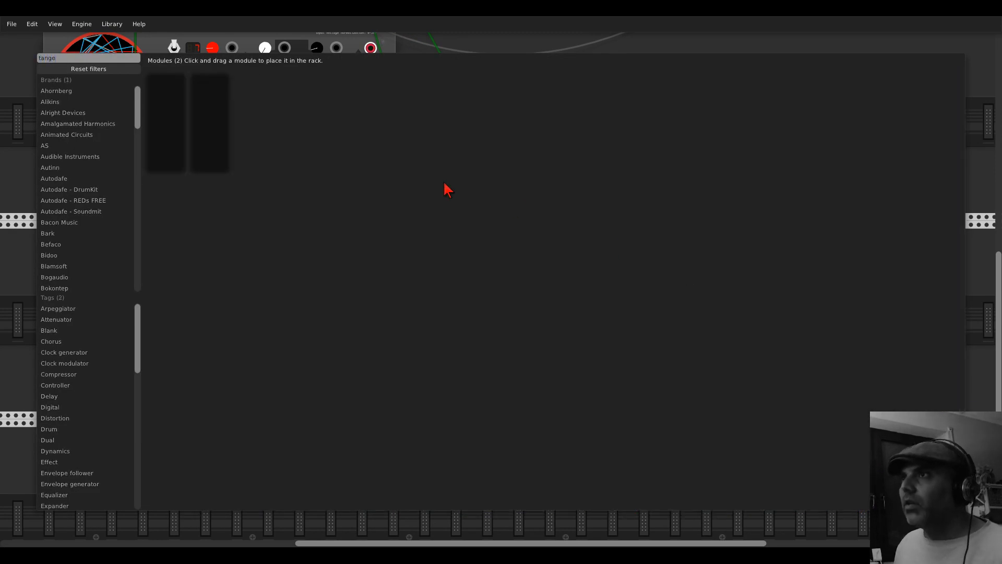
{"action": "left_click", "coordinate": [216, 86]}
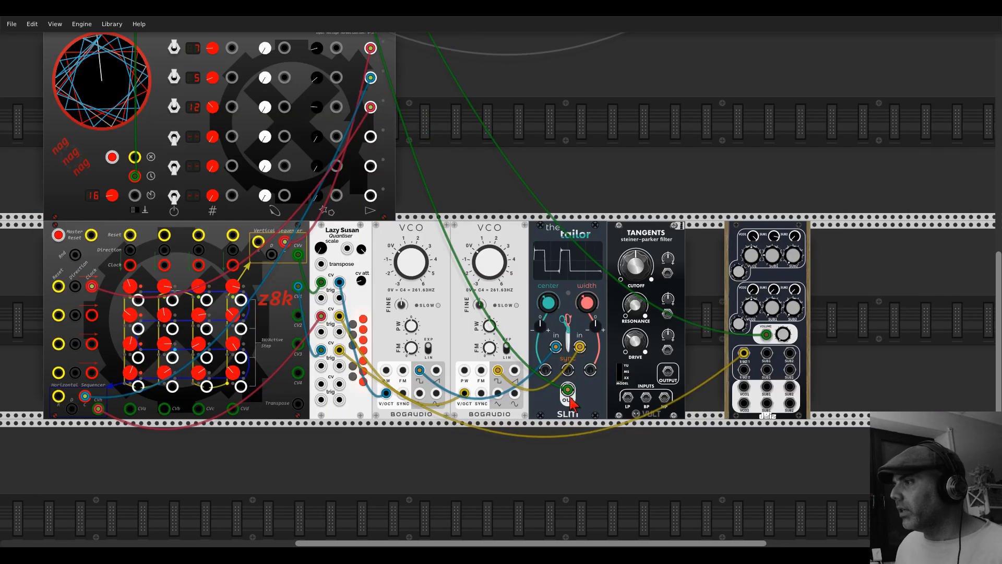
Step: Route the Tailor's output through the Tangents LP input to mixer channel 1 and set the filter cutoff to about 0.433
{"action": "mouse_move", "coordinate": [569, 392]}
{"action": "left_mouse_down"}
{"action": "mouse_move", "coordinate": [666, 374]}
{"action": "mouse_move", "coordinate": [574, 388]}
{"action": "left_mouse_up"}
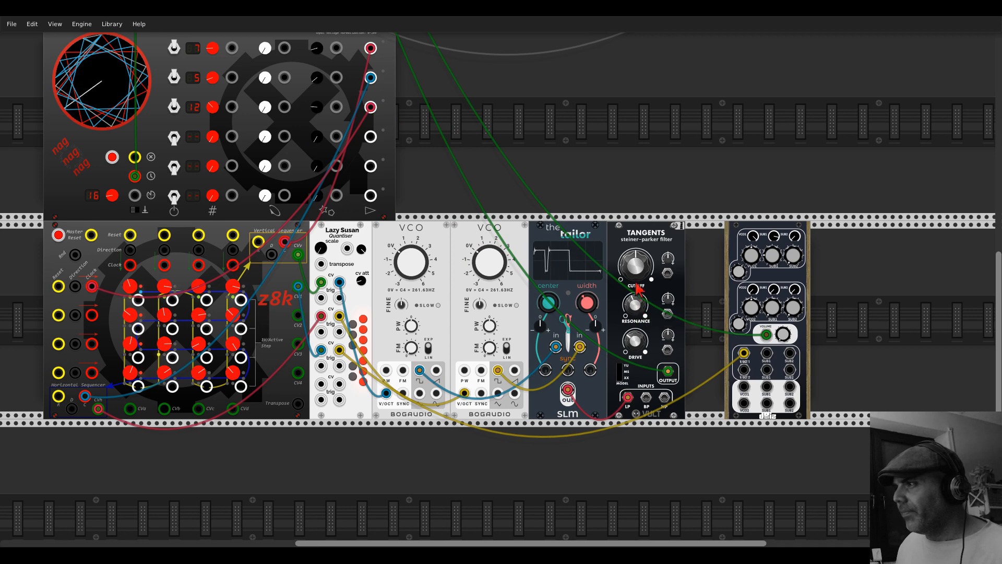
{"action": "left_click_drag", "start_coordinate": [636, 270], "coordinate": [636, 240]}
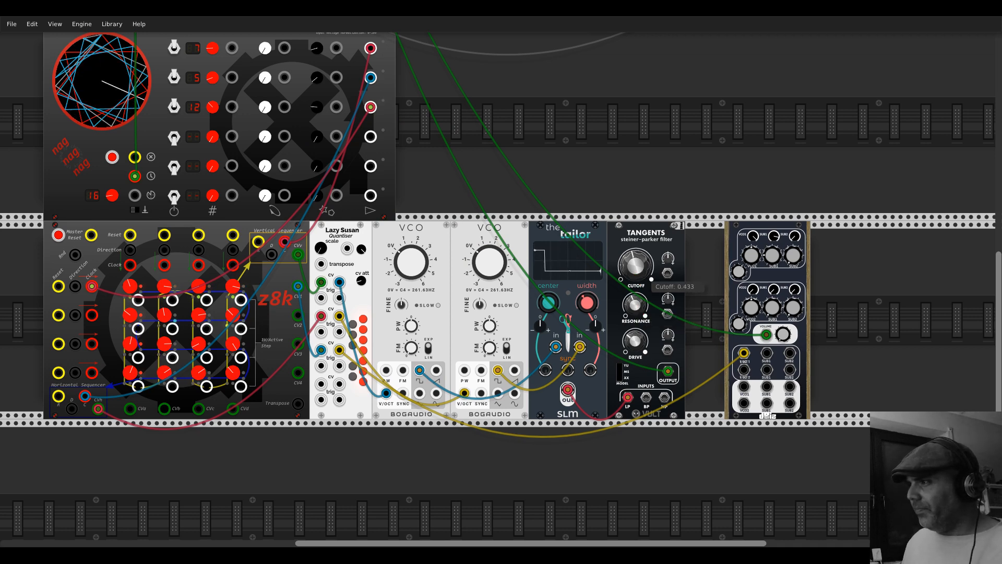
Step: Move the dBiz oscillator against the Tangents filter and add the Alma voltage controlled dynamic filter on its far side
{"action": "left_click_drag", "start_coordinate": [731, 231], "coordinate": [681, 230]}
{"action": "right_click", "coordinate": [867, 274]}
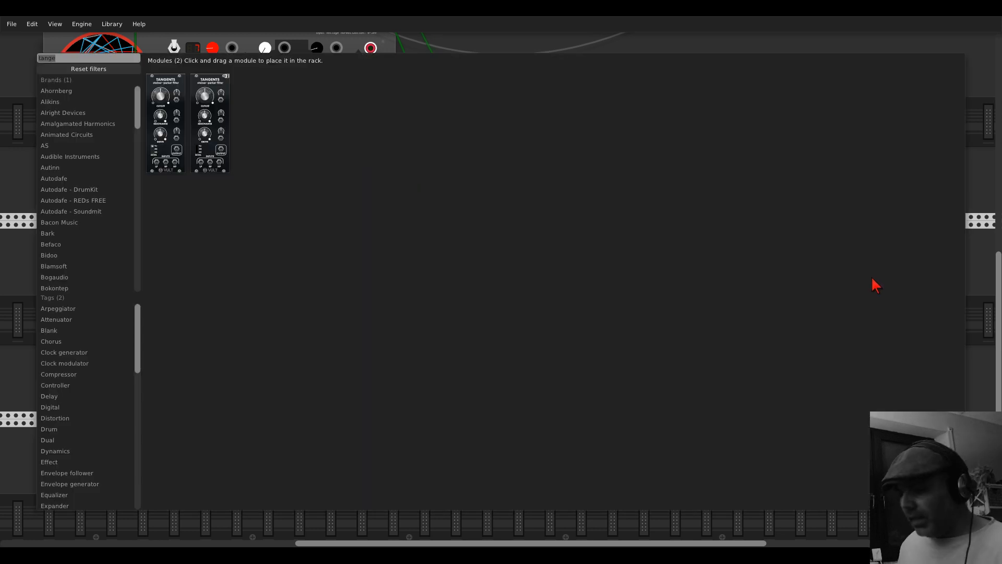
{"action": "type", "text": "alm"}
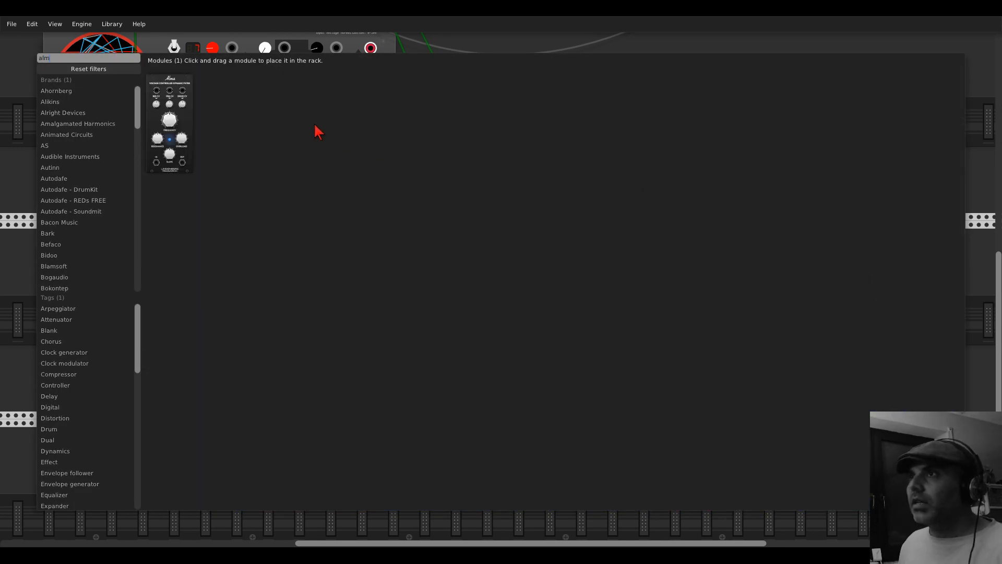
{"action": "left_click", "coordinate": [177, 81]}
Step: Route the dBiz oscillator's volume output through the Alma filter to mixer channel 2 and adjust Alma's frequency
{"action": "mouse_move", "coordinate": [754, 349]}
{"action": "left_mouse_down"}
{"action": "mouse_move", "coordinate": [844, 400]}
{"action": "mouse_move", "coordinate": [727, 335]}
{"action": "left_mouse_up"}
{"action": "left_click_drag", "start_coordinate": [842, 350], "coordinate": [818, 366]}
{"action": "mouse_move", "coordinate": [818, 313]}
{"action": "left_mouse_down"}
{"action": "mouse_move", "coordinate": [818, 324]}
{"action": "mouse_move", "coordinate": [818, 314]}
{"action": "left_mouse_up"}
Step: Add a VCA beside the Alma filter and route Alma's output through it to mixer channel 2
{"action": "scroll", "coordinate": [641, 217], "scroll_direction": "down", "scroll_amount": 3}
{"action": "left_click_drag", "start_coordinate": [576, 149], "coordinate": [502, 221]}
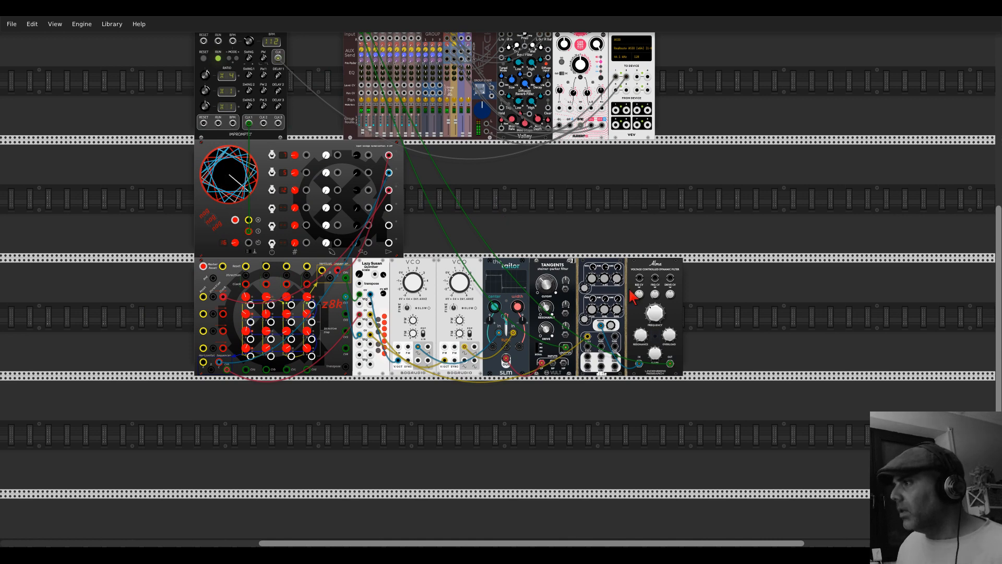
{"action": "scroll", "coordinate": [659, 326], "scroll_direction": "up", "scroll_amount": 3}
{"action": "right_click", "coordinate": [722, 320]}
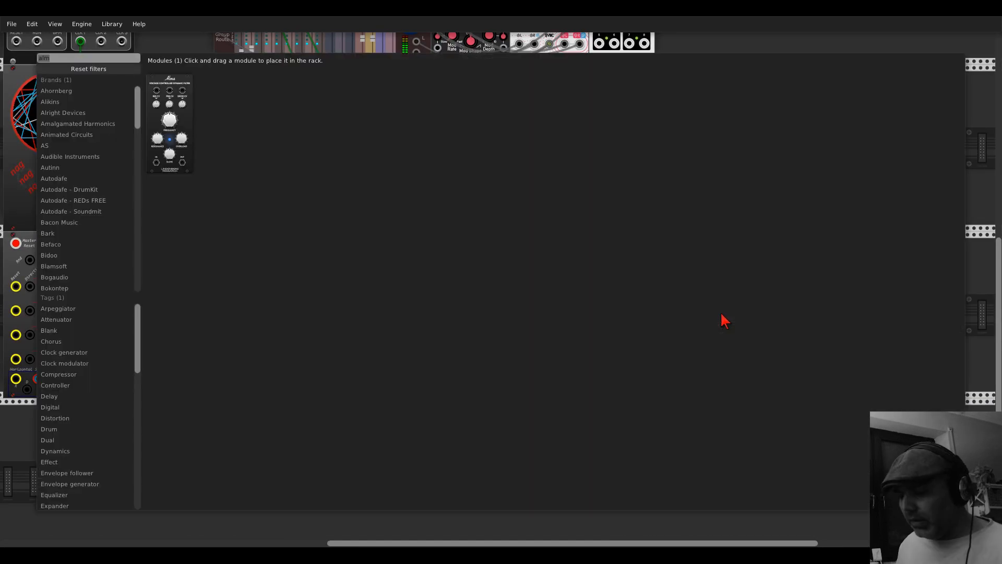
{"action": "type", "text": "vca"}
{"action": "key", "text": "Return"}
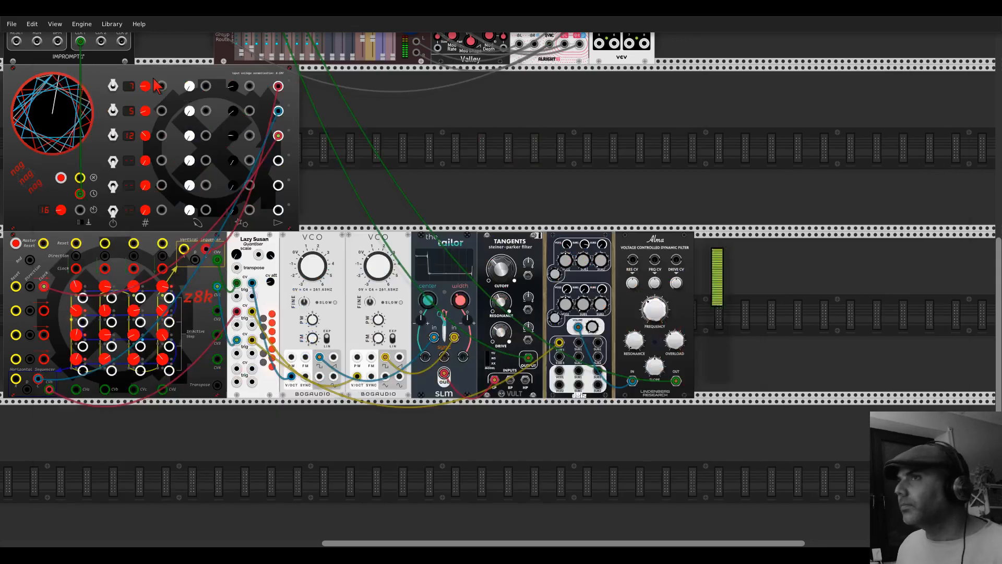
{"action": "left_click_drag", "start_coordinate": [677, 381], "coordinate": [704, 364]}
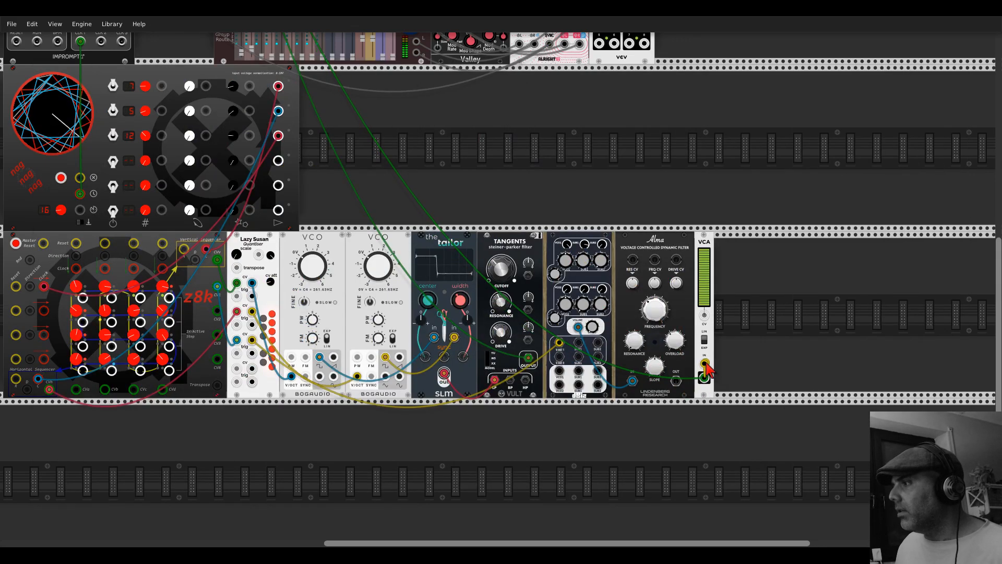
Step: Replace the VCA with the Vult Slap envelope, passing Alma's output through Slap's VCA to the mixer and gating it from Lazy Susan's third trig
{"action": "left_click_drag", "start_coordinate": [703, 317], "coordinate": [734, 320]}
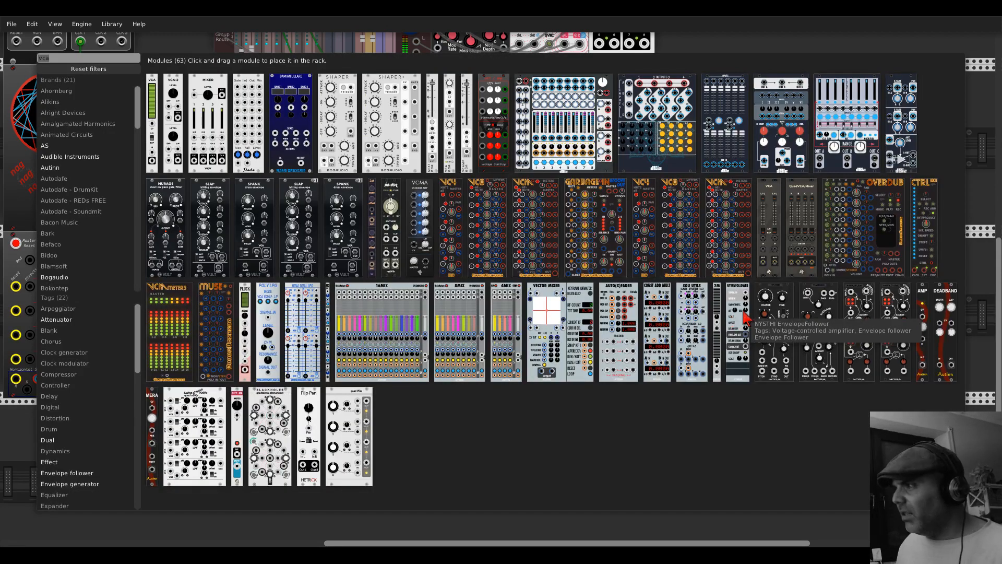
{"action": "type", "text": "slap"}
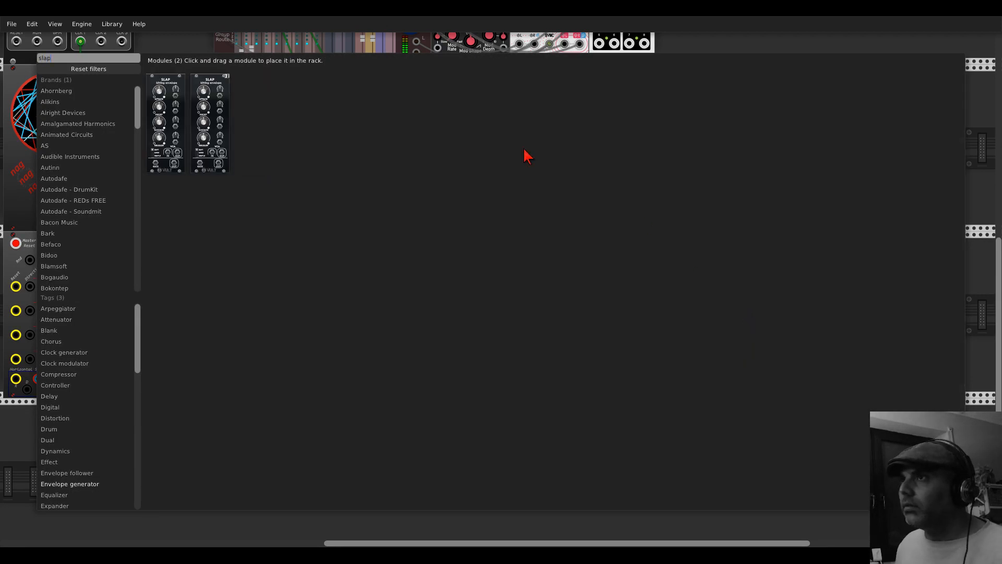
{"action": "left_click", "coordinate": [208, 89]}
{"action": "left_click_drag", "start_coordinate": [704, 363], "coordinate": [252, 354]}
{"action": "right_click", "coordinate": [708, 243]}
{"action": "left_click", "coordinate": [721, 336]}
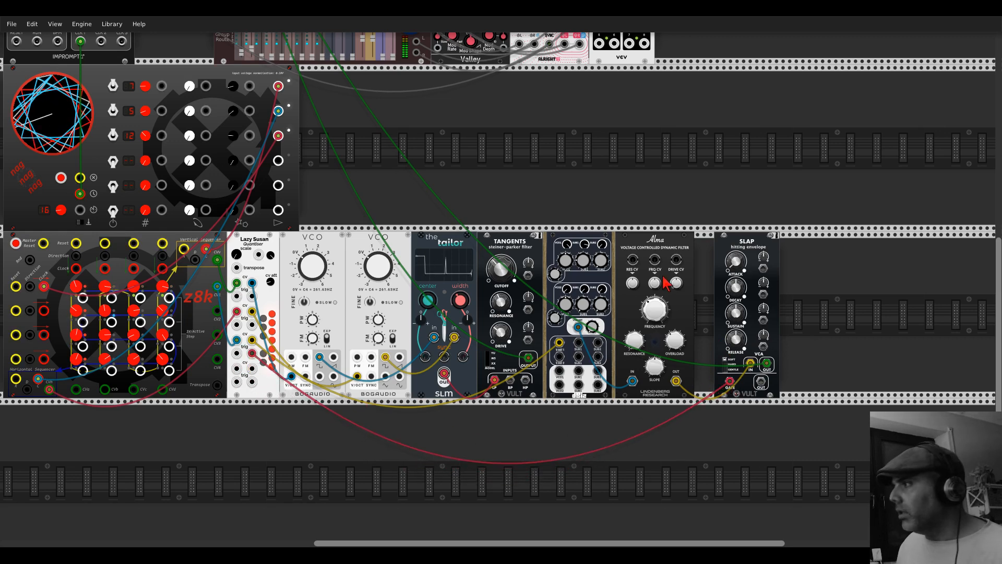
Step: Set Slap's attack to about 0.007 and release to about 0.355, and move the module against Alma
{"action": "left_click_drag", "start_coordinate": [738, 312], "coordinate": [737, 311]}
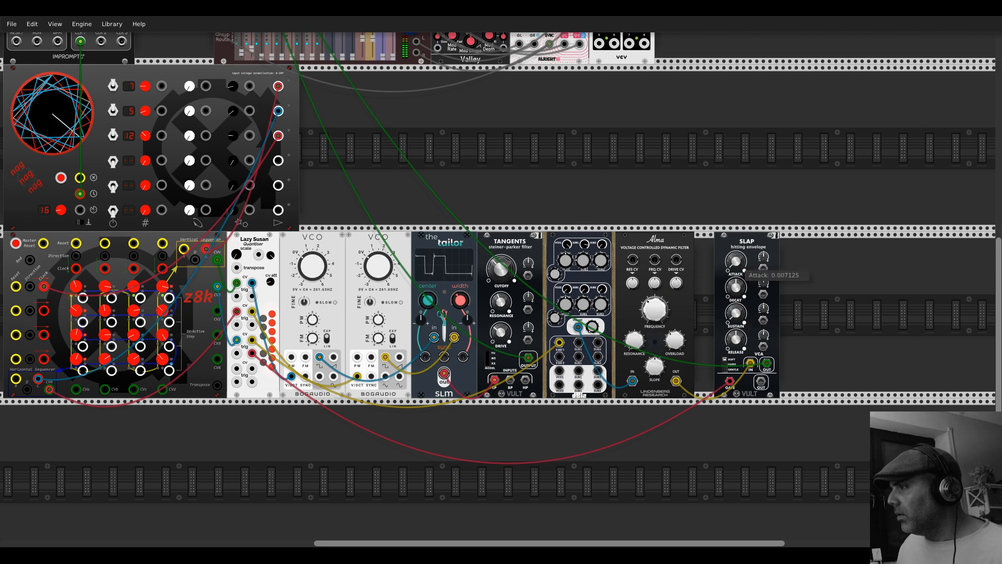
{"action": "left_click_drag", "start_coordinate": [737, 243], "coordinate": [716, 243]}
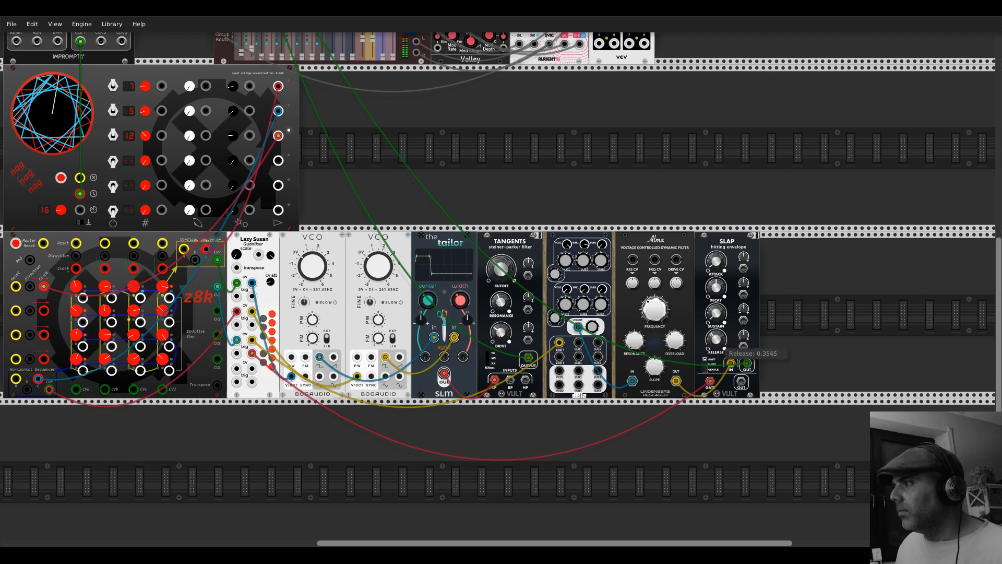
Step: Set the Tangents cutoff to about 0.495 and Alma's frequency to about 0.67
{"action": "left_click_drag", "start_coordinate": [316, 96], "coordinate": [450, 93]}
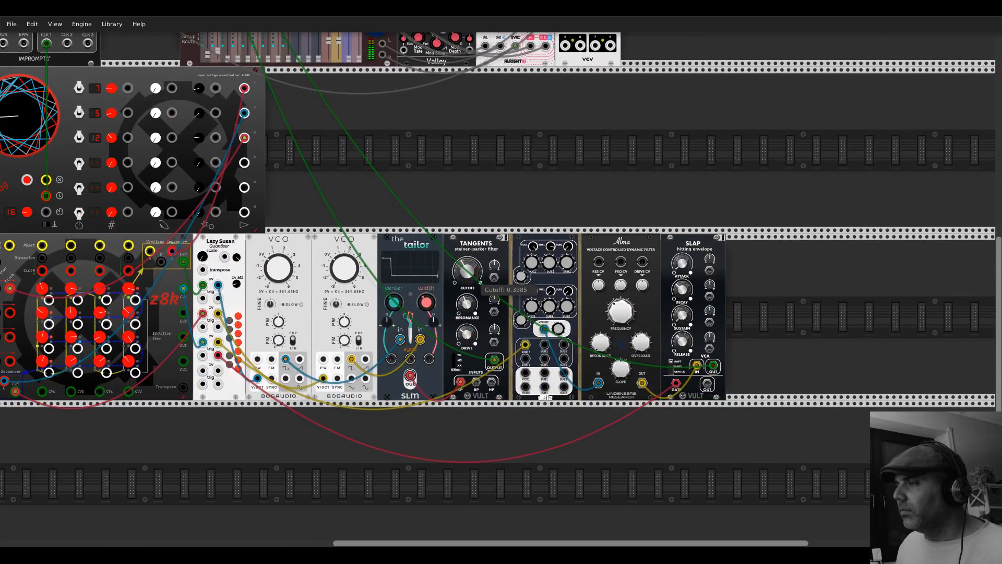
{"action": "left_click_drag", "start_coordinate": [480, 282], "coordinate": [467, 263]}
{"action": "scroll", "coordinate": [467, 271], "scroll_direction": "up", "scroll_amount": 1}
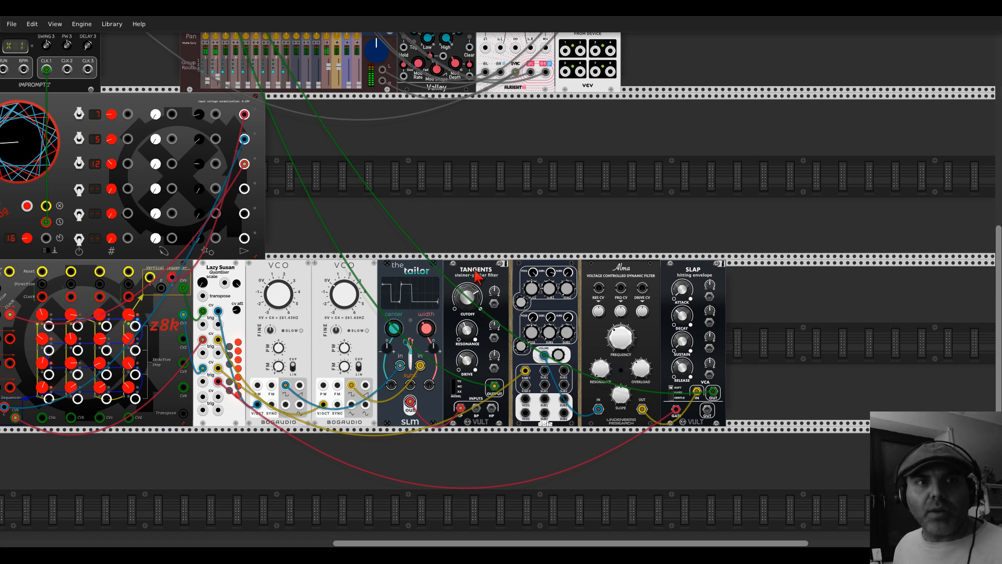
{"action": "left_click_drag", "start_coordinate": [620, 338], "coordinate": [620, 328]}
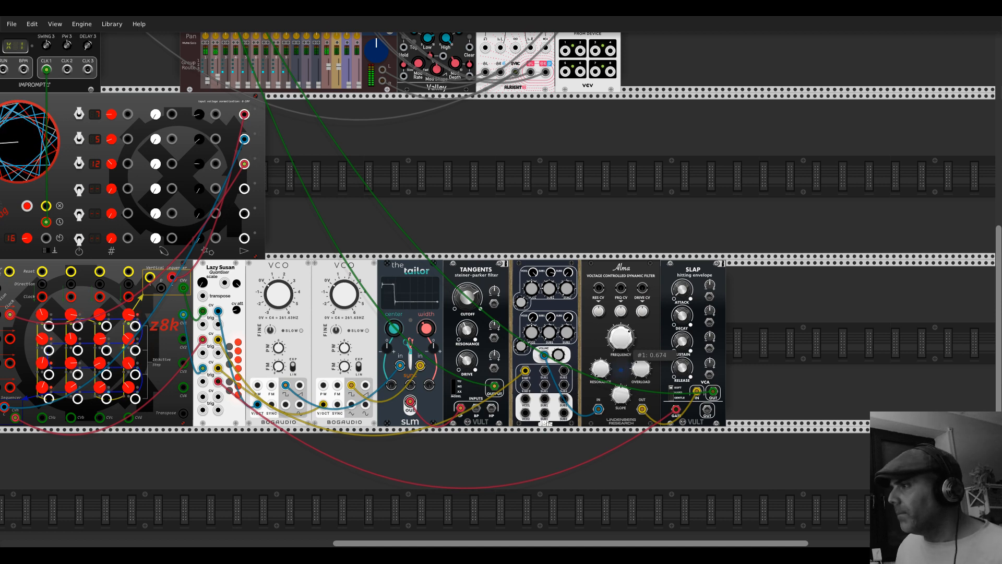
{"action": "left_click_drag", "start_coordinate": [620, 334], "coordinate": [620, 335]}
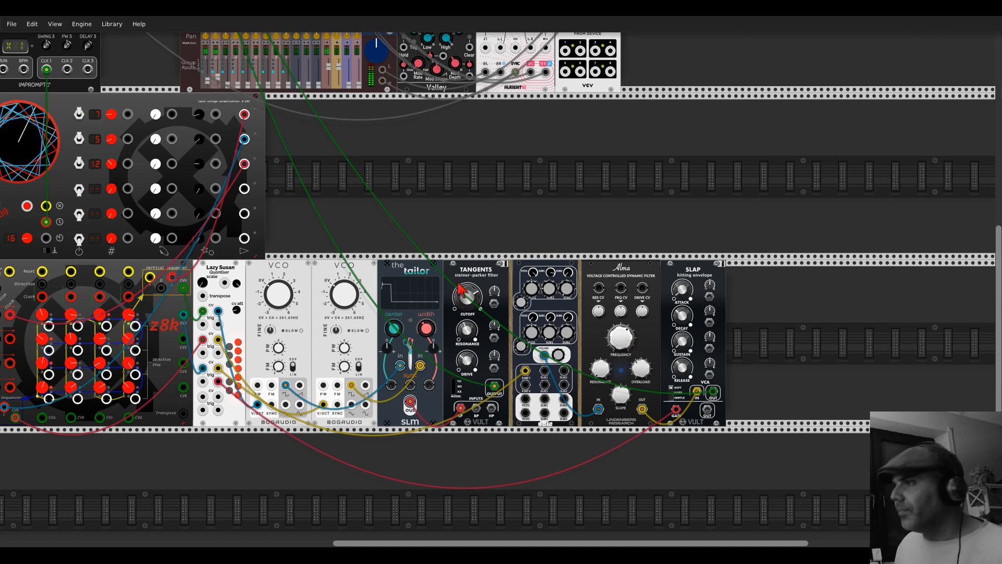
{"action": "left_click_drag", "start_coordinate": [467, 296], "coordinate": [467, 301]}
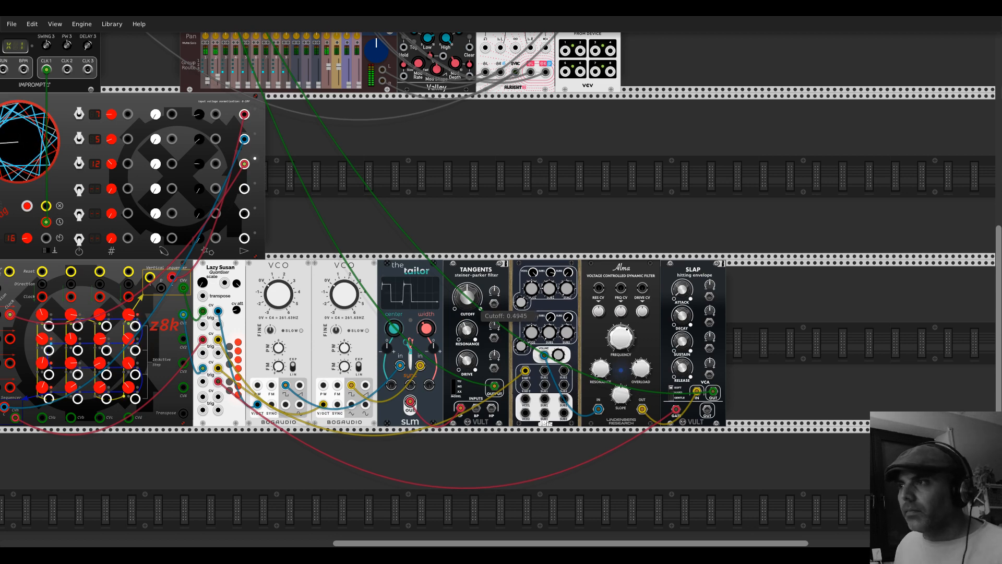
Step: Add the Audible Instruments Kinks utilities module in the empty rack row above the voices
{"action": "left_click_drag", "start_coordinate": [432, 221], "coordinate": [623, 237]}
{"action": "right_click", "coordinate": [609, 210]}
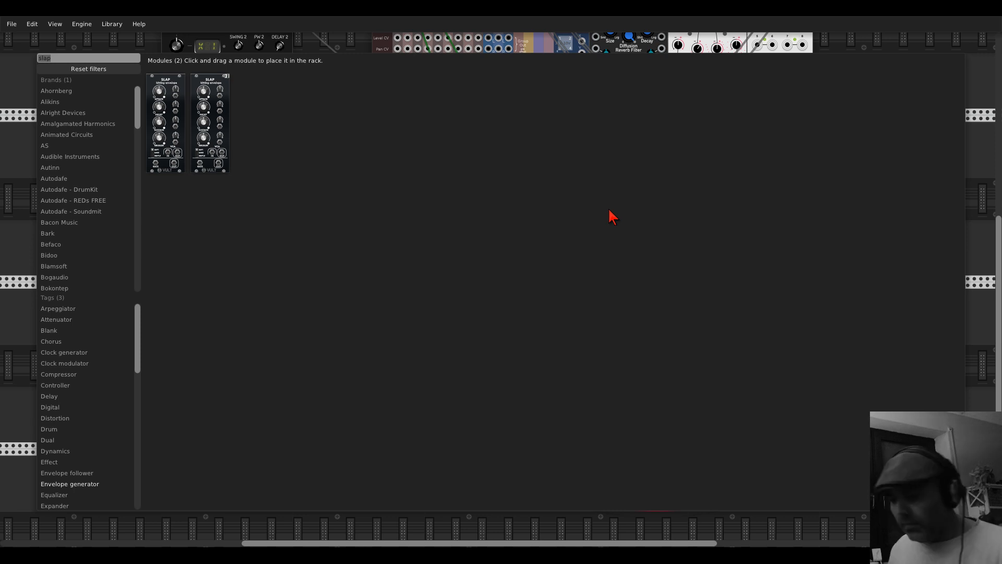
{"action": "type", "text": "kinks"}
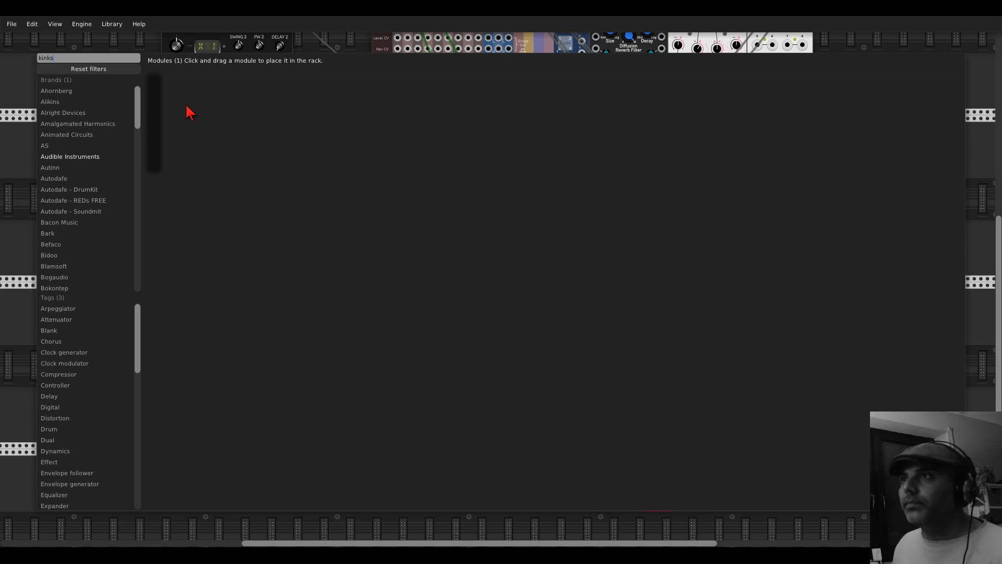
{"action": "left_click_drag", "start_coordinate": [156, 83], "coordinate": [543, 218]}
Step: Add the Vult Spank drum envelope beside Kinks and patch Kinks' noise output into Spank's VCA input
{"action": "right_click", "coordinate": [621, 197]}
{"action": "type", "text": "spank"}
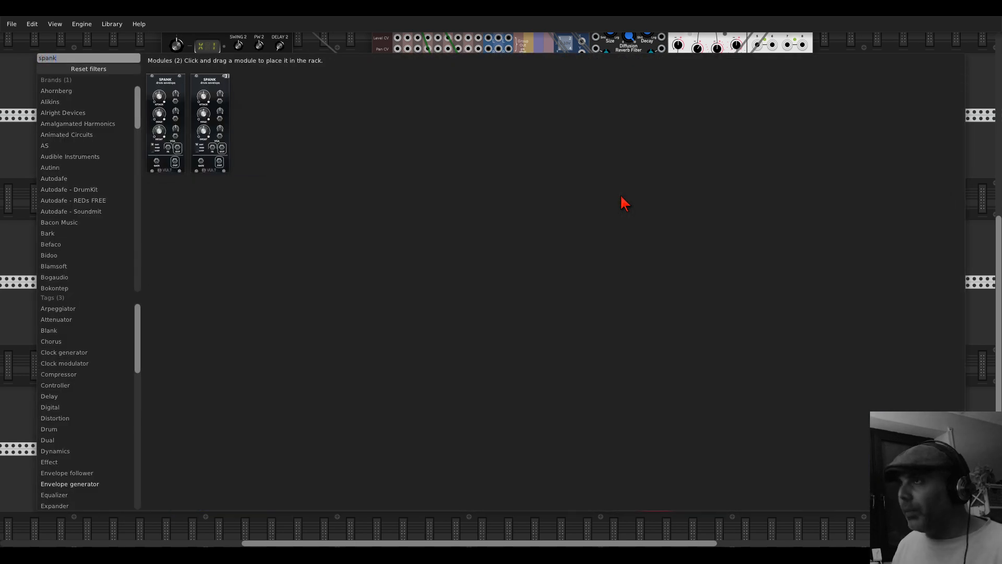
{"action": "left_click_drag", "start_coordinate": [229, 91], "coordinate": [619, 239]}
{"action": "scroll", "coordinate": [619, 239], "scroll_direction": "down", "scroll_amount": 1}
{"action": "left_click_drag", "start_coordinate": [661, 138], "coordinate": [689, 265]}
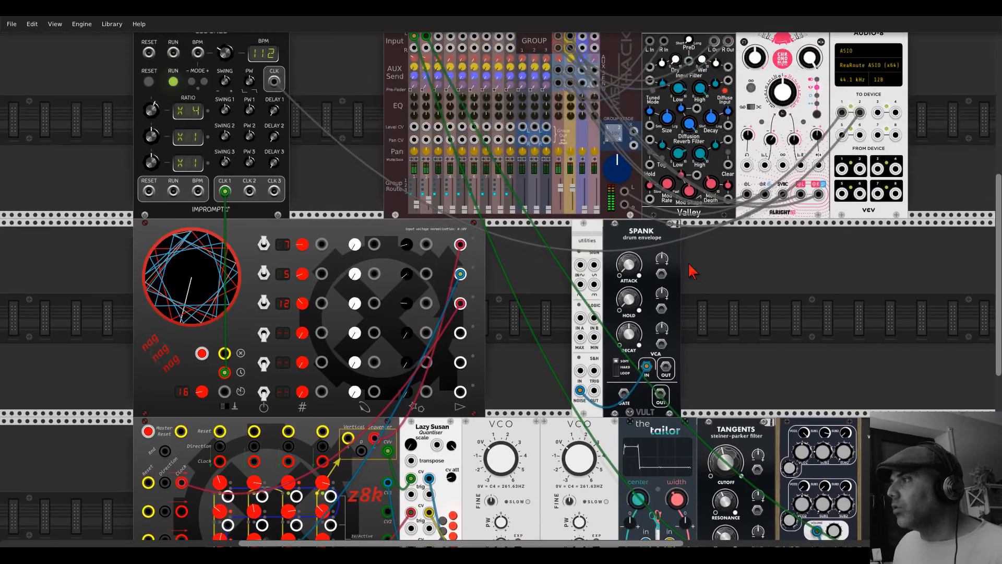
Step: Patch Spank's VCA output into the mixer's channel 3 left input
{"action": "left_click_drag", "start_coordinate": [665, 366], "coordinate": [440, 61]}
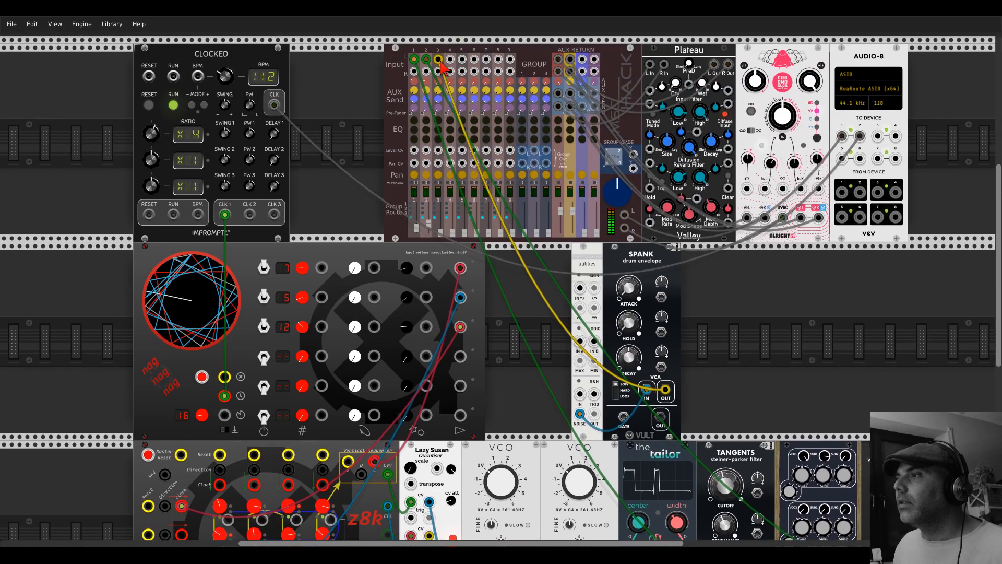
Step: Enable the fourth polygon in the rhythm module with 9 vertices and adjust its skew
{"action": "scroll", "coordinate": [524, 287], "scroll_direction": "down", "scroll_amount": 2}
{"action": "scroll", "coordinate": [516, 310], "scroll_direction": "up", "scroll_amount": 1}
{"action": "scroll", "coordinate": [519, 316], "scroll_direction": "up", "scroll_amount": 2}
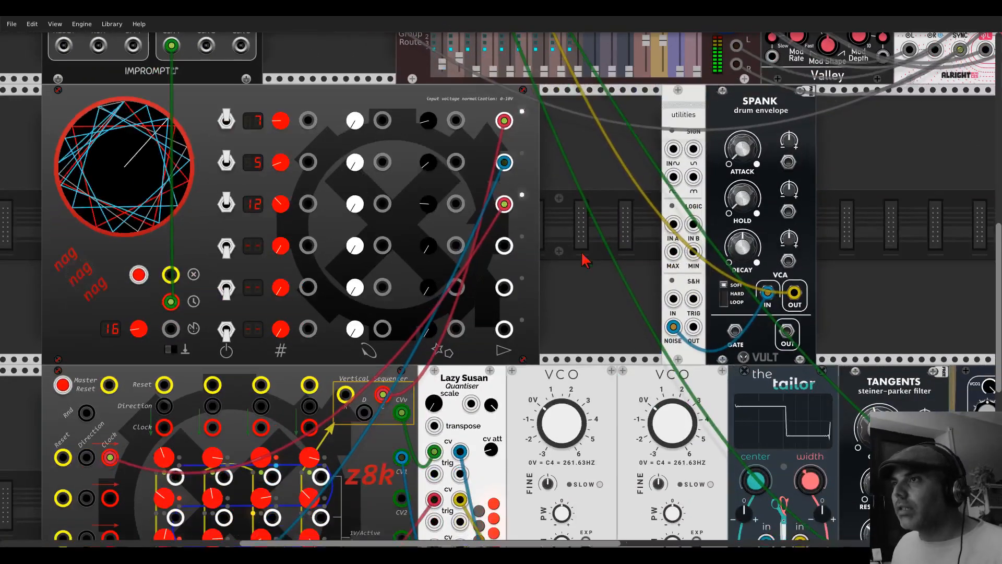
{"action": "left_click", "coordinate": [230, 250]}
{"action": "left_click_drag", "start_coordinate": [280, 245], "coordinate": [281, 229]}
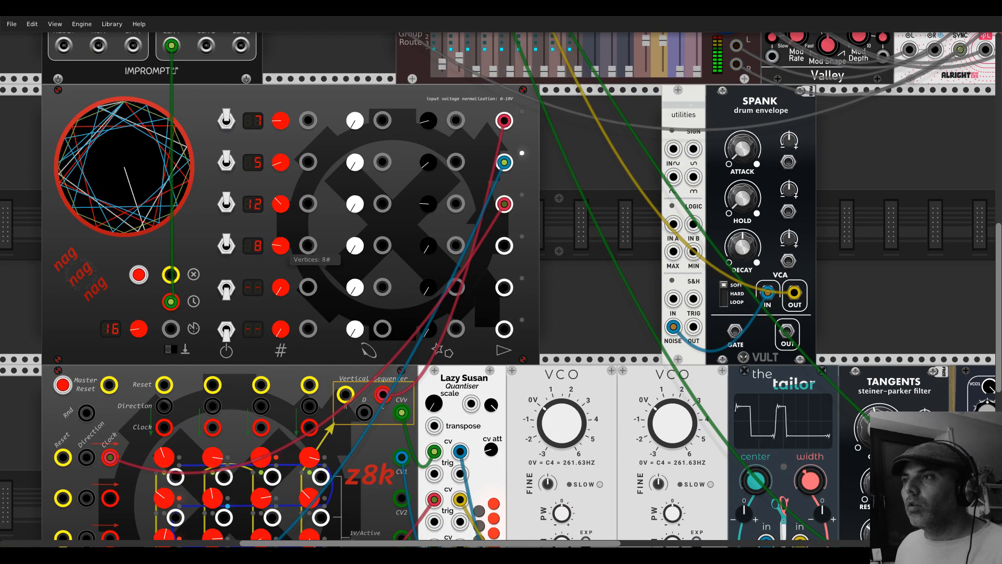
{"action": "left_click_drag", "start_coordinate": [428, 246], "coordinate": [428, 232]}
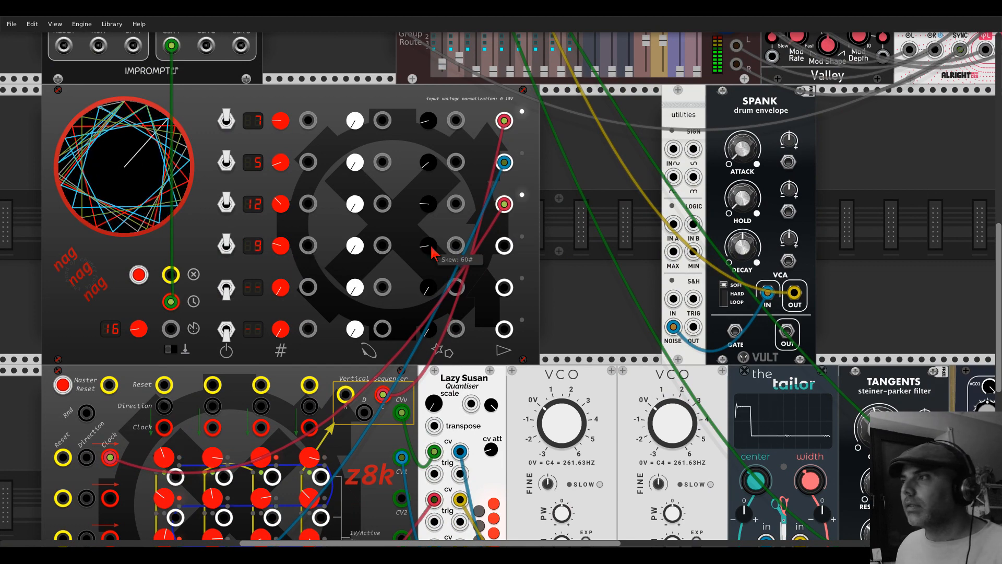
Step: Patch the fourth polygon's output into Spank's gate, then switch the envelope to Hard with a decay of about 0.17
{"action": "left_click_drag", "start_coordinate": [504, 245], "coordinate": [735, 330]}
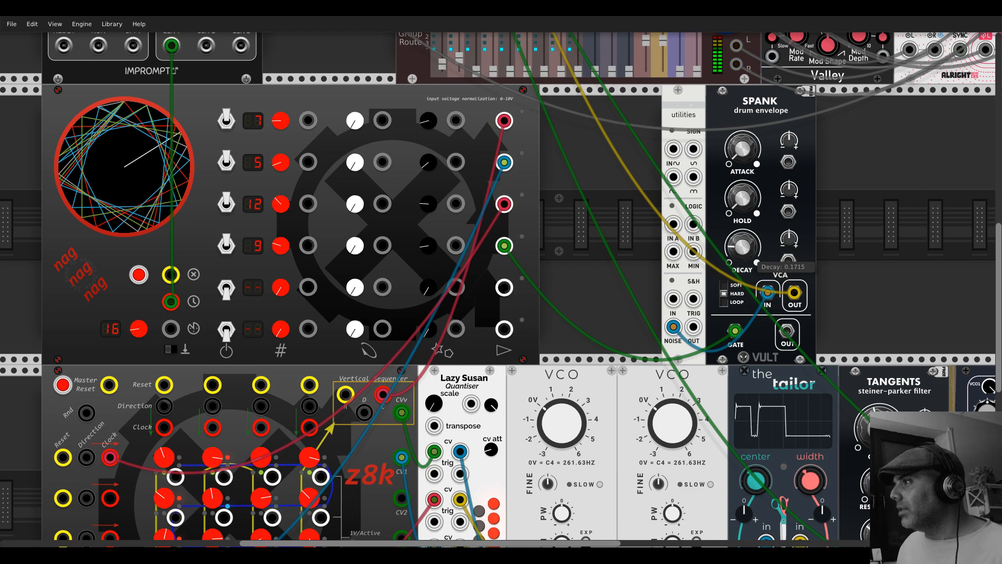
{"action": "left_click_drag", "start_coordinate": [744, 254], "coordinate": [708, 237]}
Step: Solo mixer channel 3 and raise its level while fine-tuning Spank's decay
{"action": "scroll", "coordinate": [478, 241], "scroll_direction": "up", "scroll_amount": 6}
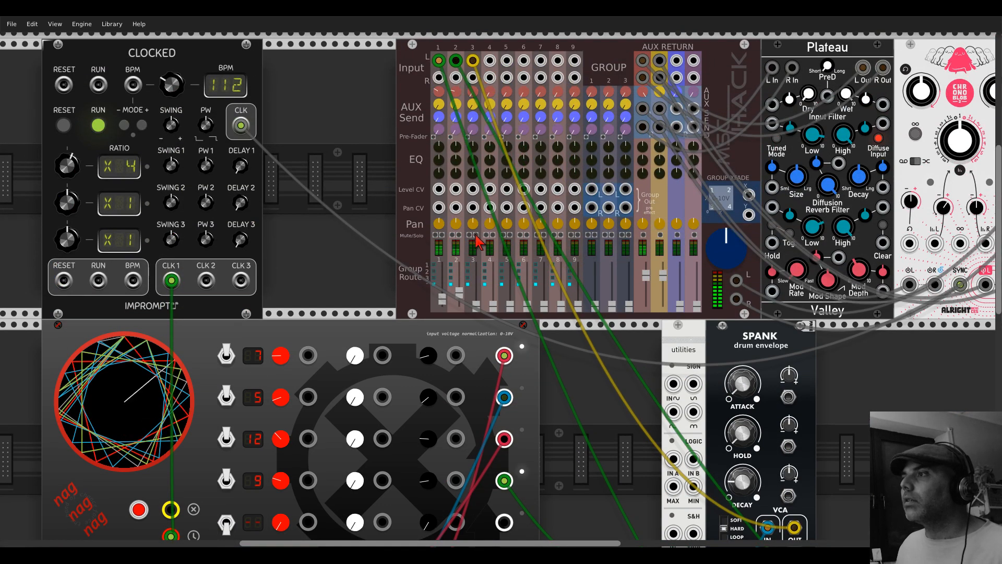
{"action": "left_click", "coordinate": [475, 235]}
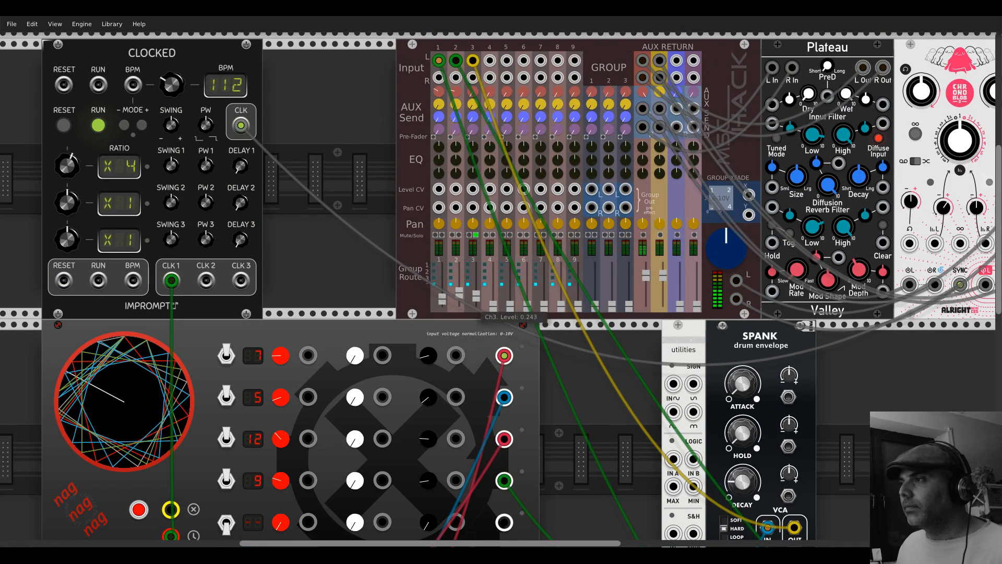
{"action": "scroll", "coordinate": [611, 325], "scroll_direction": "down", "scroll_amount": 3}
{"action": "left_click_drag", "start_coordinate": [743, 352], "coordinate": [743, 392]}
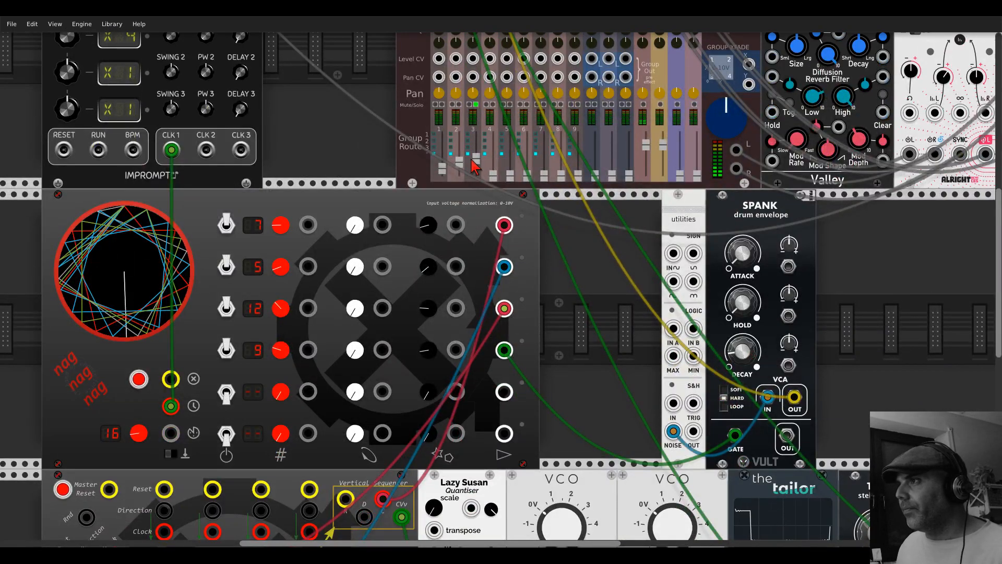
{"action": "left_click_drag", "start_coordinate": [743, 352], "coordinate": [743, 342]}
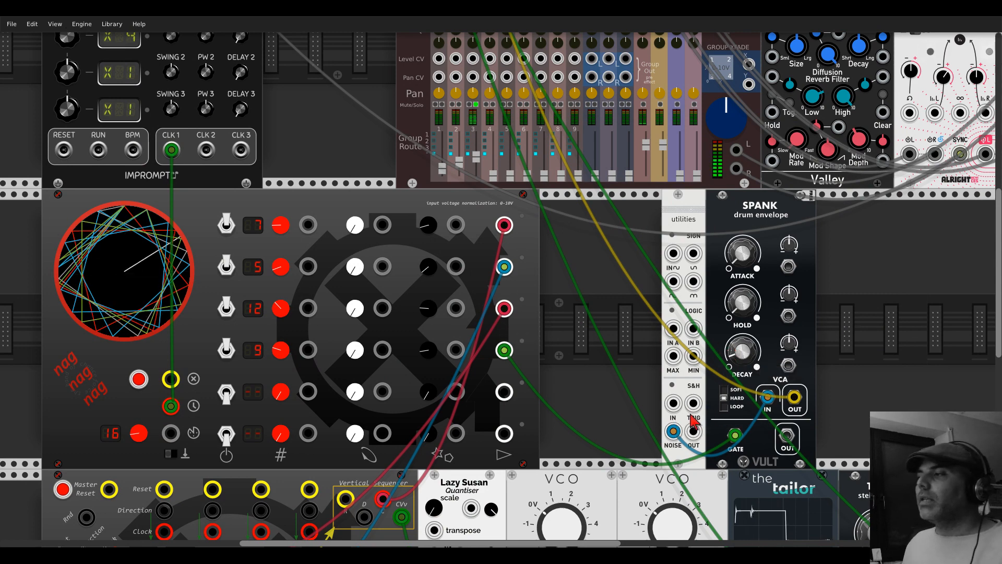
Step: Trigger Kinks' sample and hold from the fourth polygon's output and patch its output into Spank's decay CV input
{"action": "left_click_drag", "start_coordinate": [695, 404], "coordinate": [505, 351]}
{"action": "left_click_drag", "start_coordinate": [695, 432], "coordinate": [788, 365]}
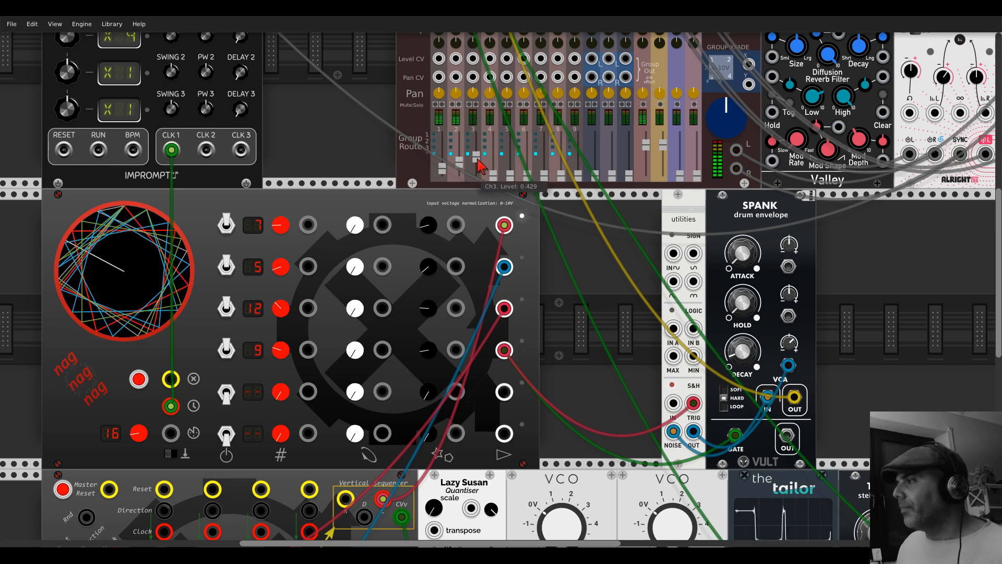
Step: Set mixer channel 3's level to about 0.43 with solo off, and its AUX 2 send to 1
{"action": "scroll", "coordinate": [478, 166], "scroll_direction": "up", "scroll_amount": 5}
{"action": "left_click_drag", "start_coordinate": [472, 110], "coordinate": [473, 107]}
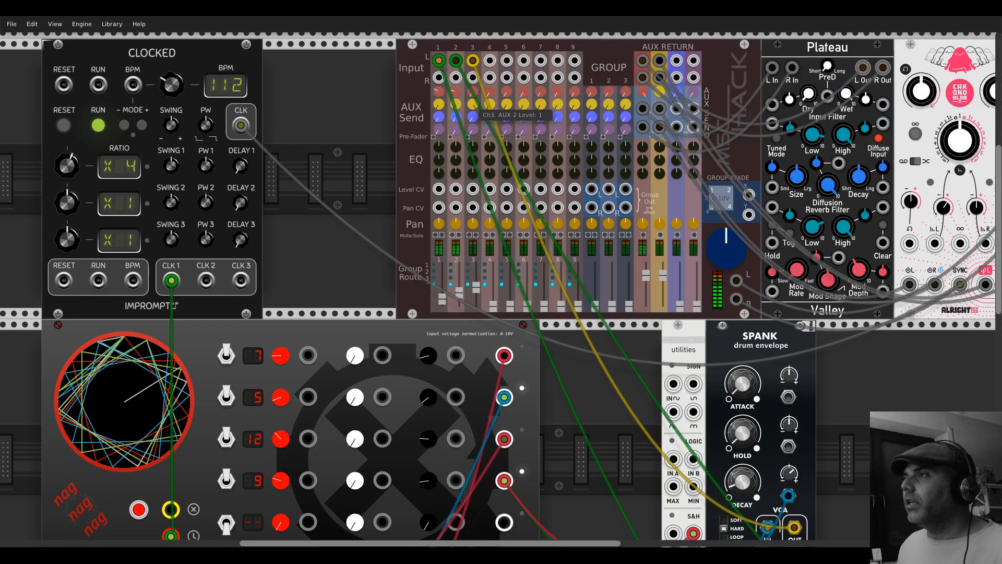
Step: Add the Hora PCM drum module with LinnDrum samples in Spank's row, leaving a gap between the two
{"action": "scroll", "coordinate": [620, 389], "scroll_direction": "down", "scroll_amount": 3}
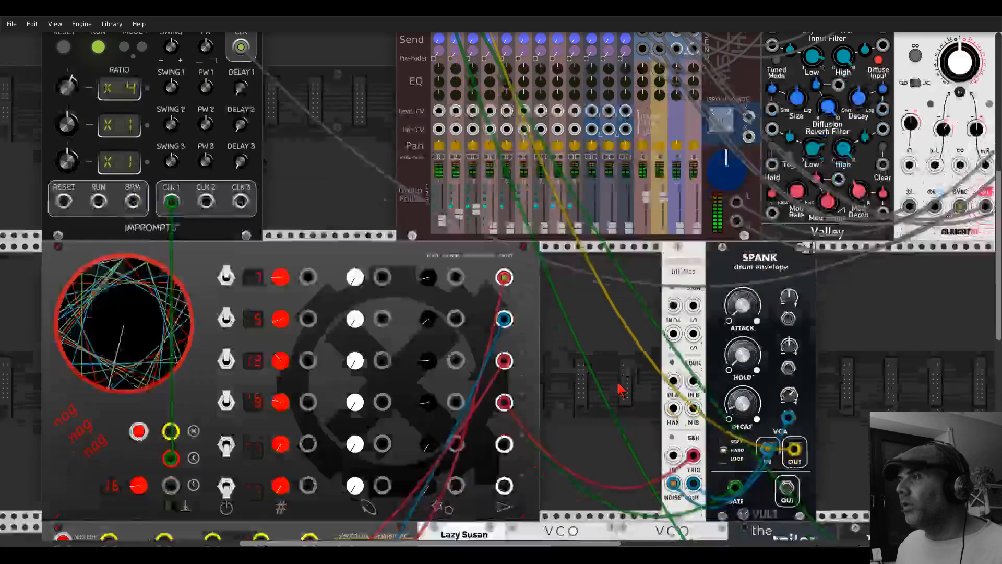
{"action": "scroll", "coordinate": [618, 386], "scroll_direction": "down", "scroll_amount": 2}
{"action": "left_click_drag", "start_coordinate": [827, 381], "coordinate": [638, 256]}
{"action": "scroll", "coordinate": [583, 167], "scroll_direction": "down", "scroll_amount": 1}
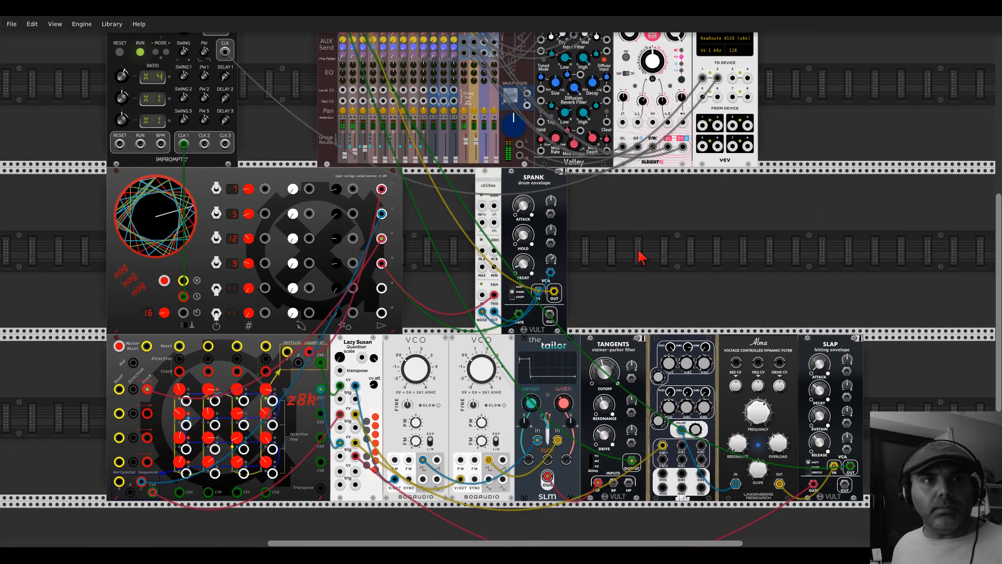
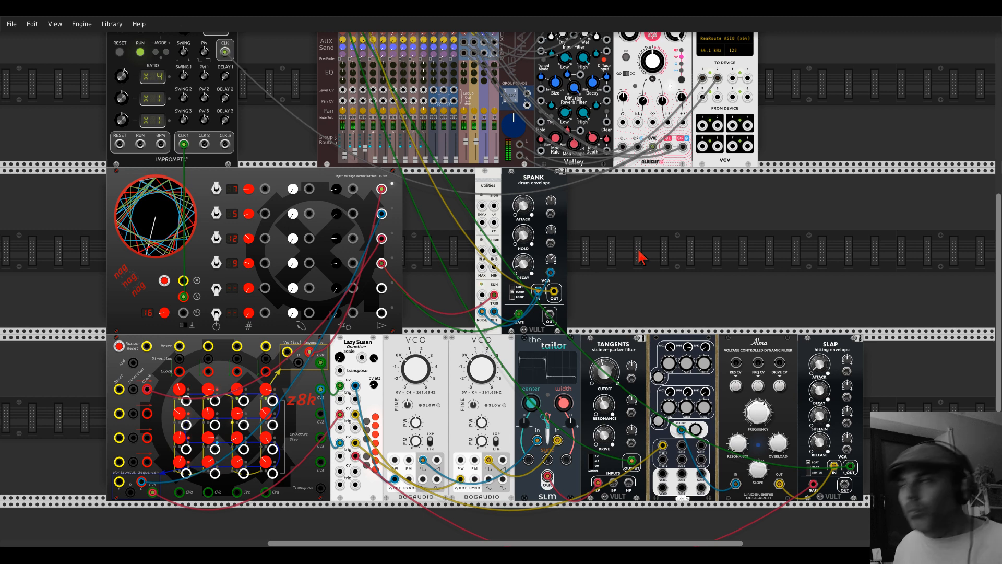
{"action": "right_click", "coordinate": [643, 257]}
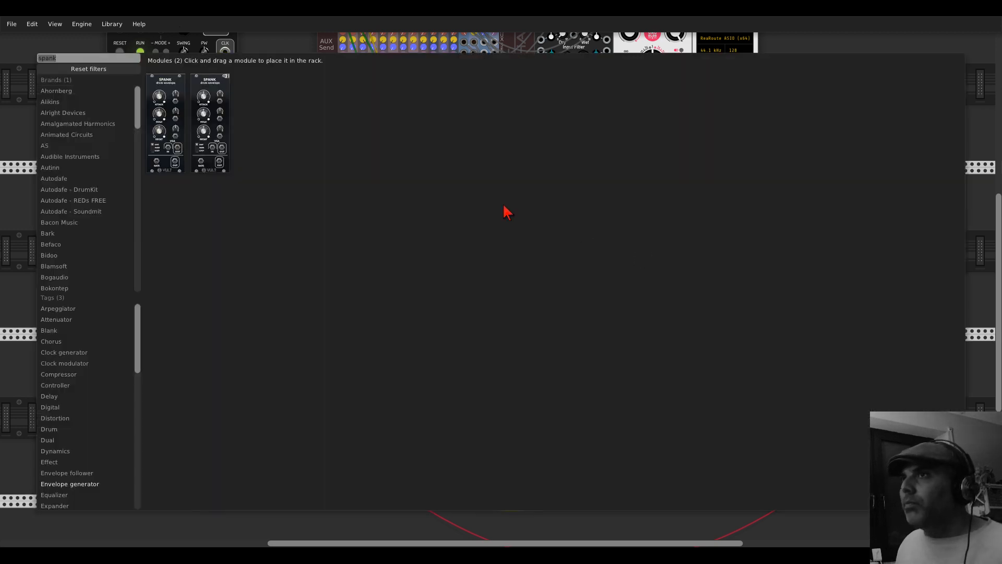
{"action": "left_click", "coordinate": [93, 70]}
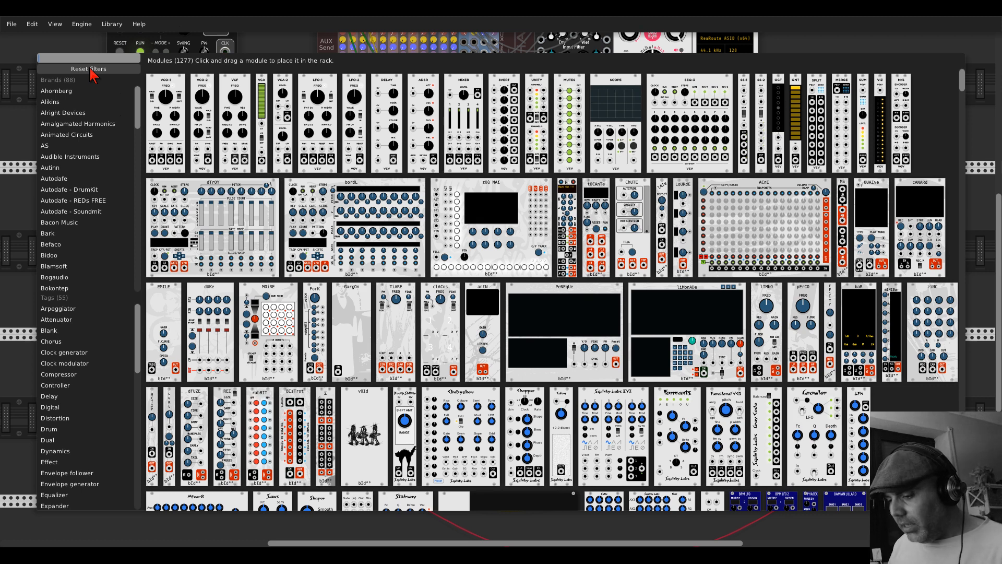
{"action": "type", "text": "hora"}
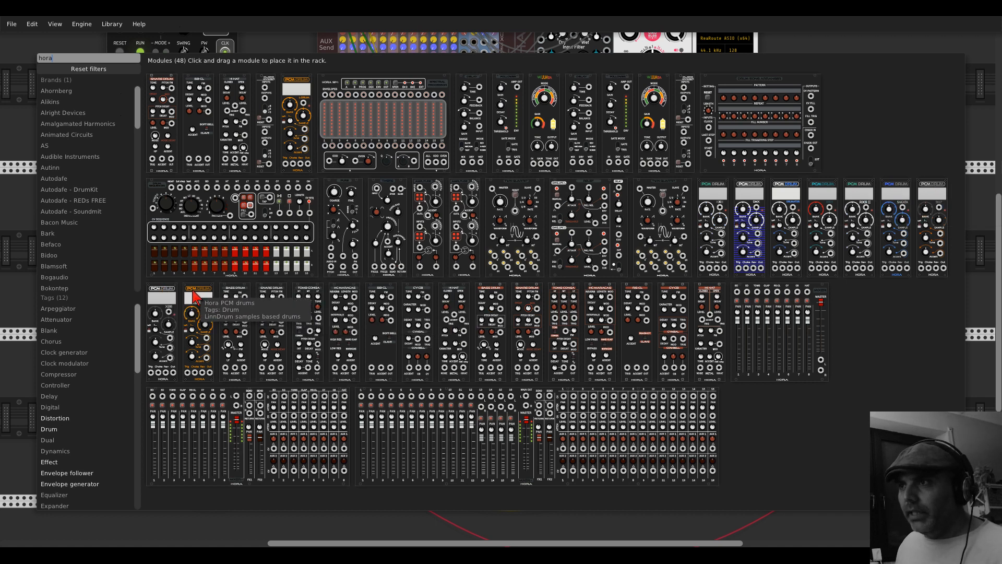
{"action": "left_click_drag", "start_coordinate": [163, 295], "coordinate": [632, 260]}
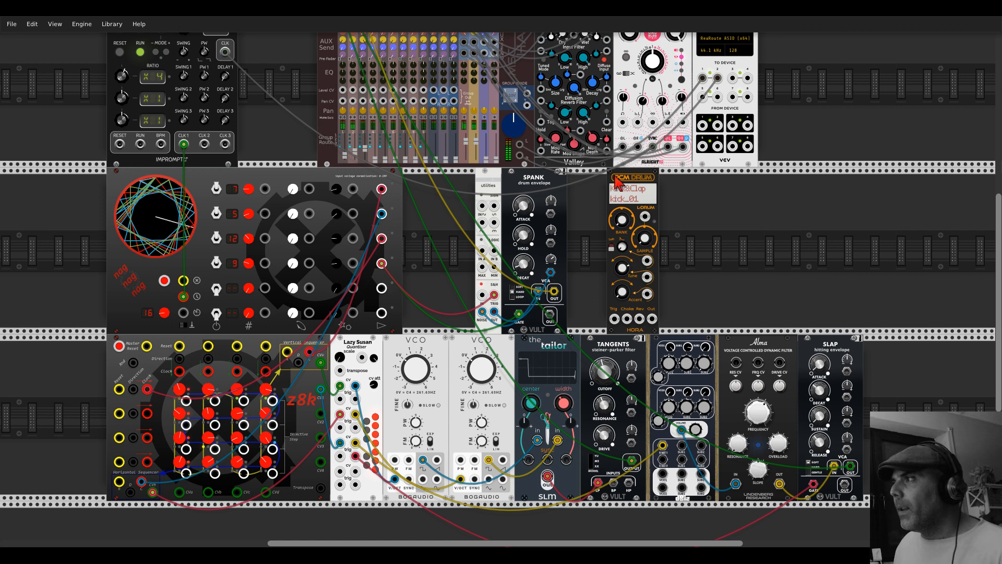
{"action": "left_click_drag", "start_coordinate": [618, 182], "coordinate": [709, 182]}
Step: Add the Audible Instruments Bernoulli Gate between Spank and the PCM drum
{"action": "right_click", "coordinate": [672, 224]}
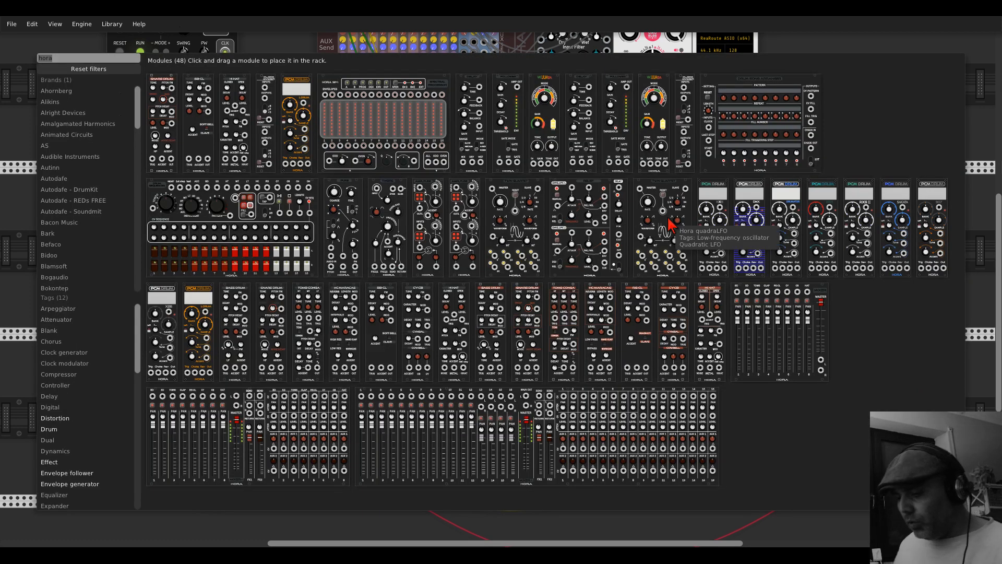
{"action": "type", "text": "branches"}
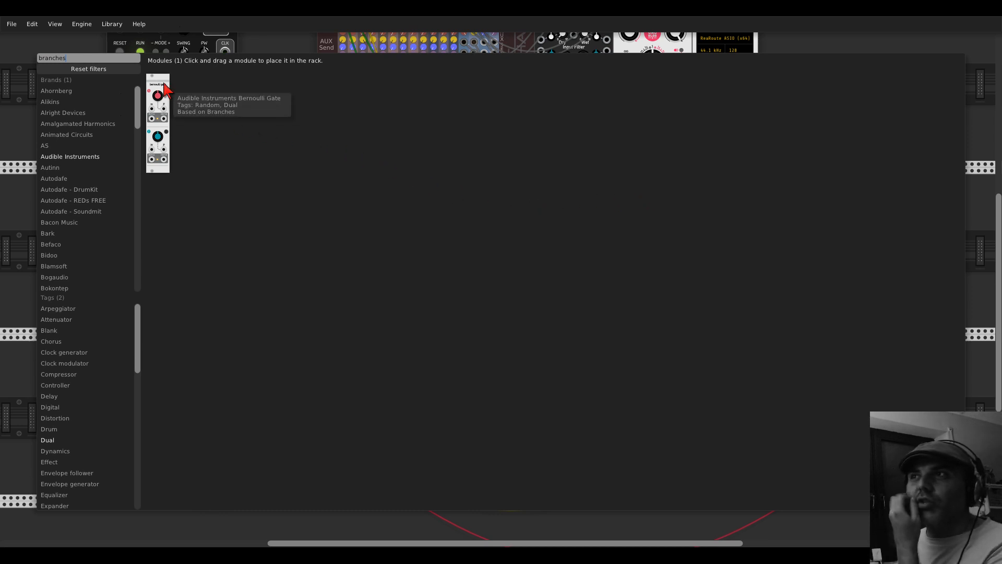
{"action": "left_click_drag", "start_coordinate": [162, 94], "coordinate": [663, 242]}
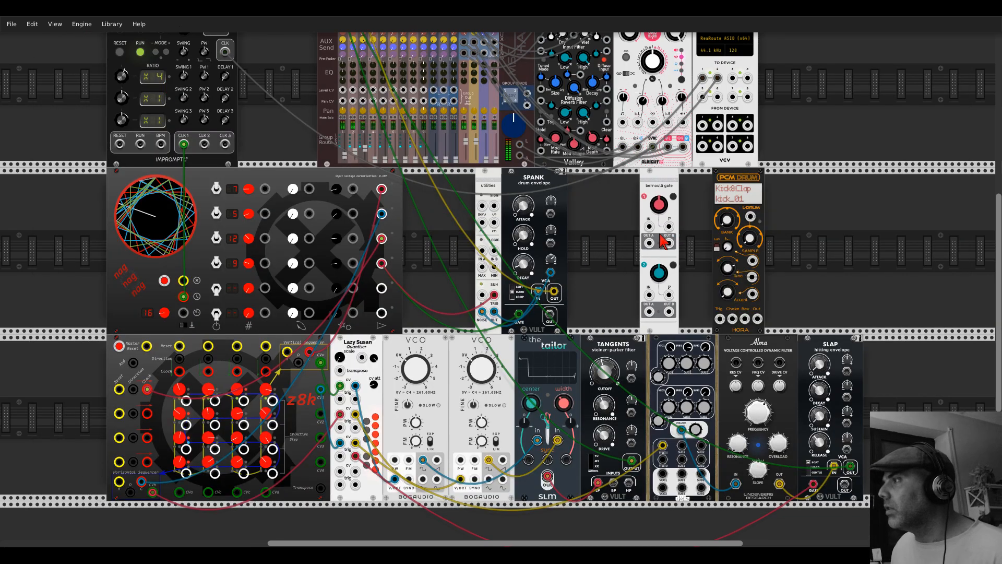
{"action": "right_click", "coordinate": [668, 188]}
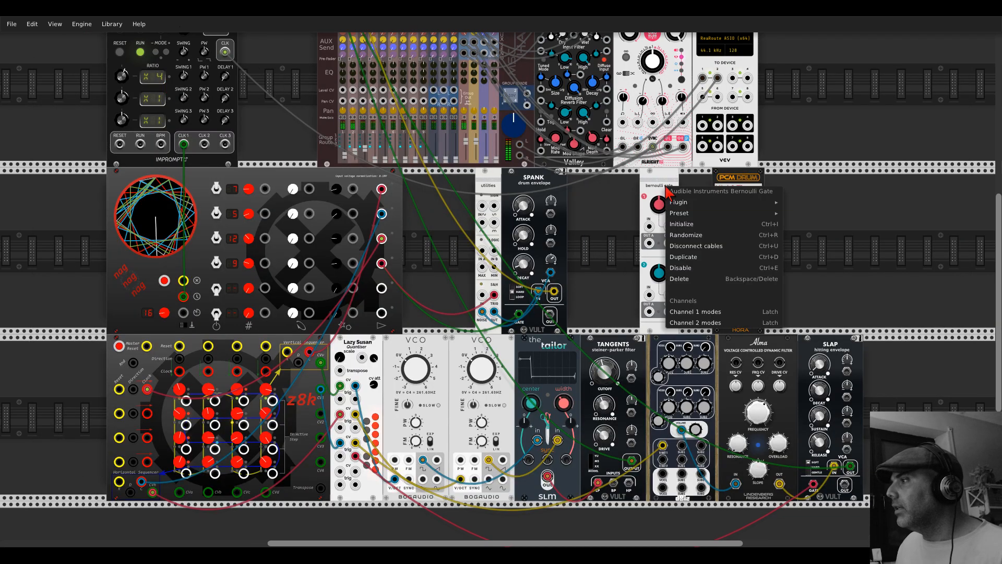
{"action": "left_click", "coordinate": [768, 312]}
{"action": "right_click", "coordinate": [657, 175]}
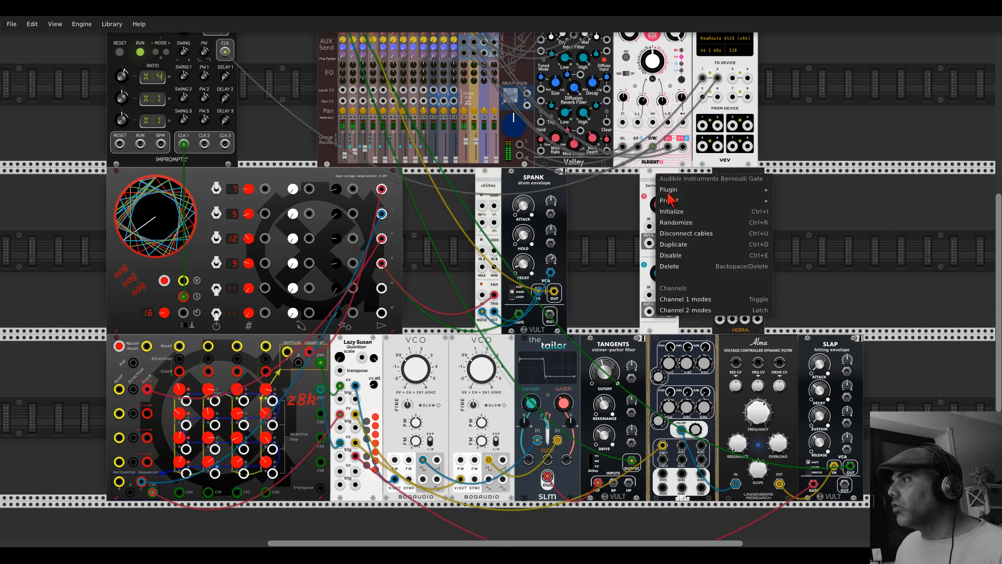
{"action": "left_click", "coordinate": [819, 226]}
{"action": "left_click_drag", "start_coordinate": [661, 211], "coordinate": [225, 52]}
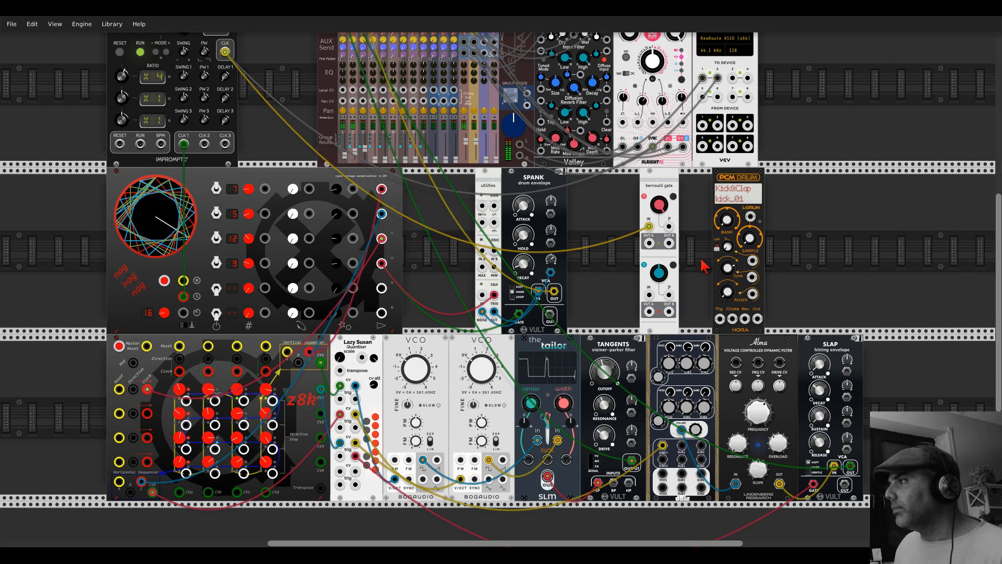
Step: Trigger the PCM drum from the Bernoulli Gate's first Out A and send the drum to mixer channel 4, raising that channel's level
{"action": "left_click_drag", "start_coordinate": [649, 243], "coordinate": [373, 118]}
{"action": "scroll", "coordinate": [622, 256], "scroll_direction": "up", "scroll_amount": 4}
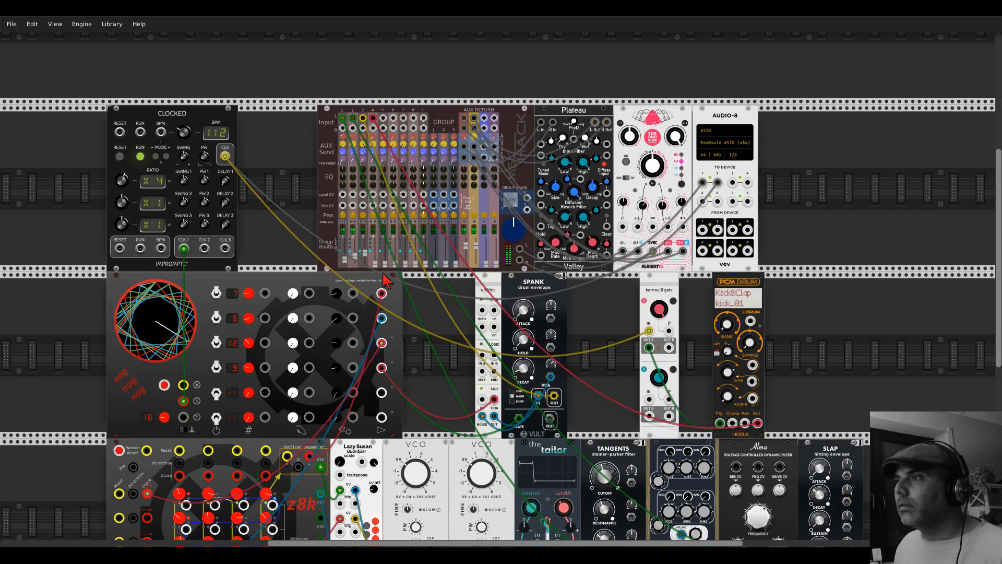
{"action": "left_click_drag", "start_coordinate": [375, 264], "coordinate": [375, 248]}
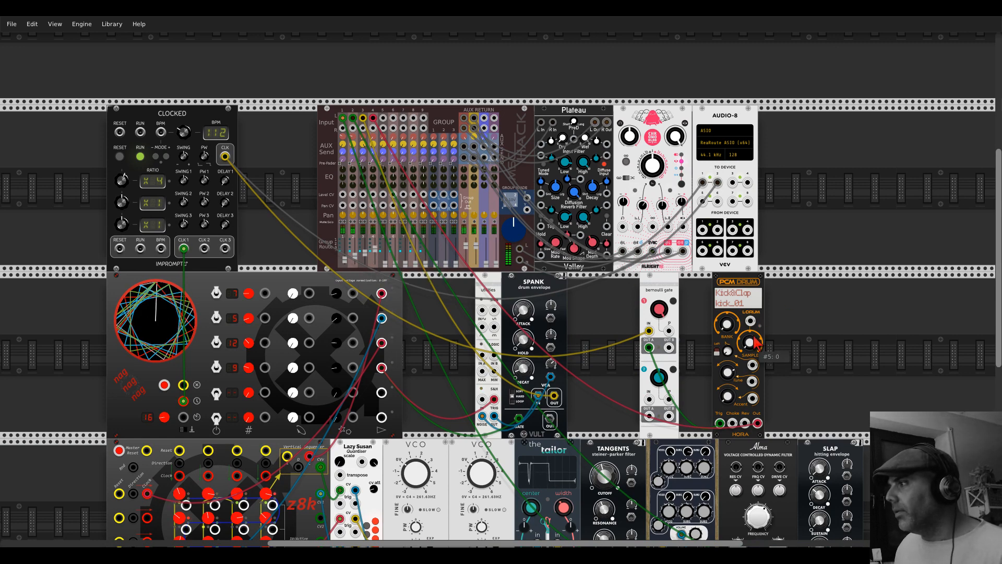
Step: Try out different kick samples in the PCM drum's Kick&Clap bank
{"action": "left_click_drag", "start_coordinate": [755, 340], "coordinate": [754, 336]}
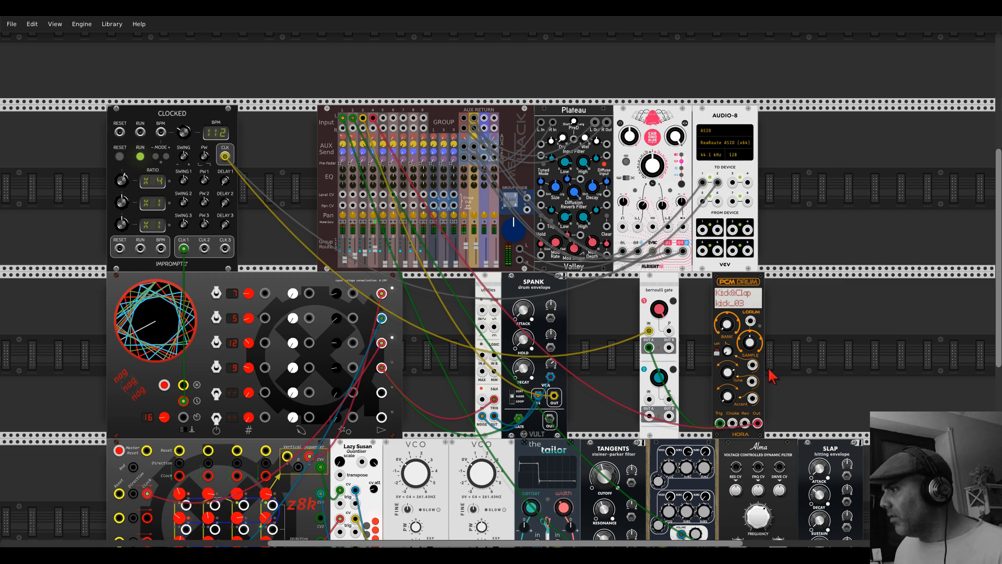
{"action": "scroll", "coordinate": [769, 369], "scroll_direction": "up", "scroll_amount": 3}
{"action": "left_click_drag", "start_coordinate": [743, 331], "coordinate": [743, 339]}
{"action": "left_click_drag", "start_coordinate": [705, 305], "coordinate": [704, 301]}
Step: Look through the Hora modules in the module browser and clear the search
{"action": "right_click", "coordinate": [811, 296]}
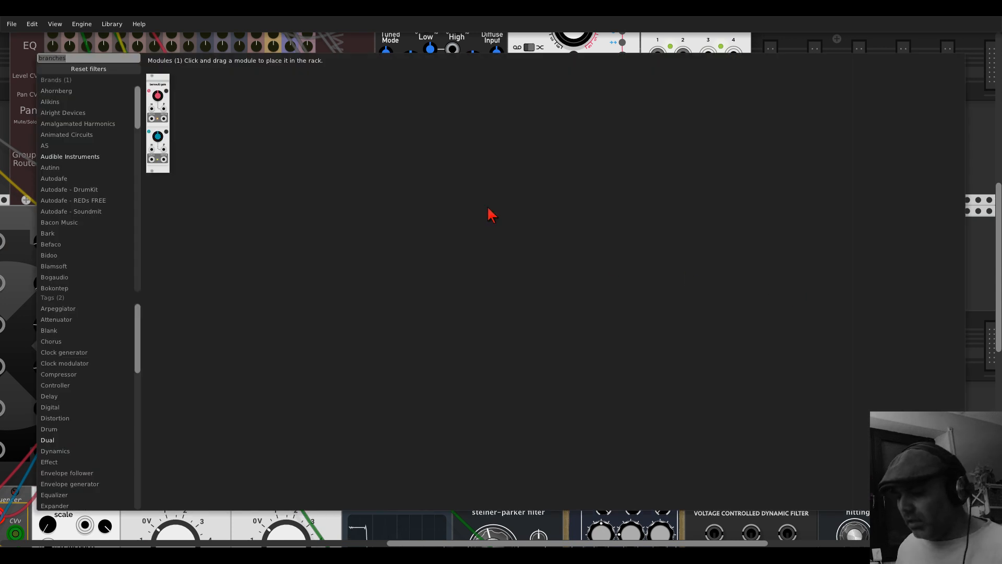
{"action": "type", "text": "hora"}
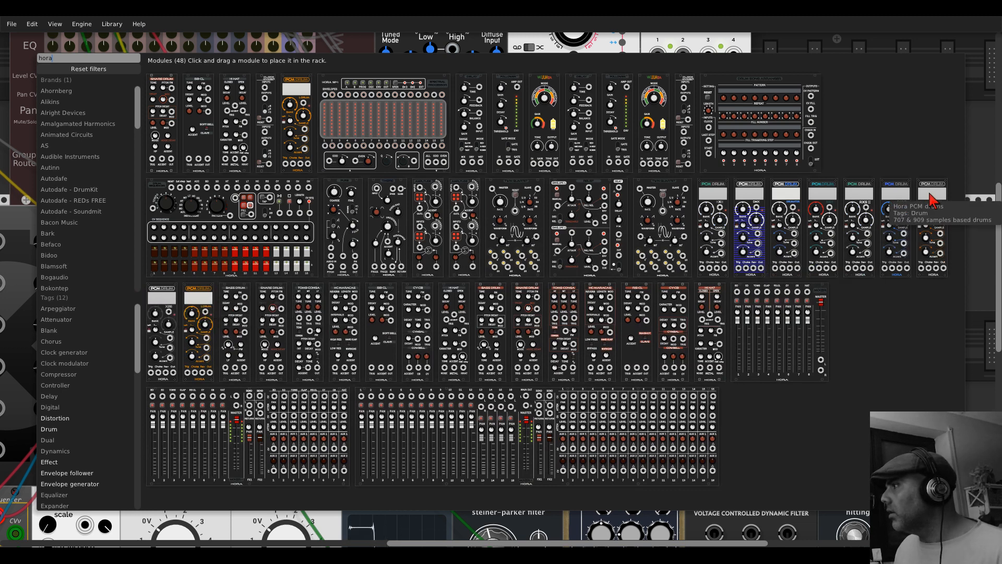
{"action": "key", "text": "BackSpace"}
{"action": "key", "text": "BackSpace"}
{"action": "key", "text": "BackSpace"}
{"action": "key", "text": "BackSpace"}
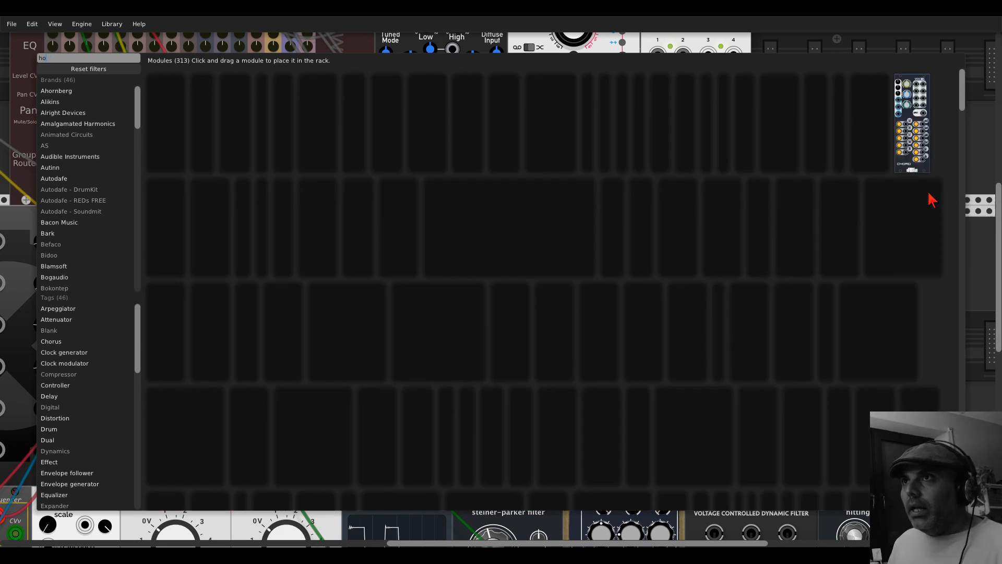
Step: Add the Autodafe Kick drum module beside the PCM drum and move the PCM drum's trigger and output cables onto it
{"action": "type", "text": "auto"}
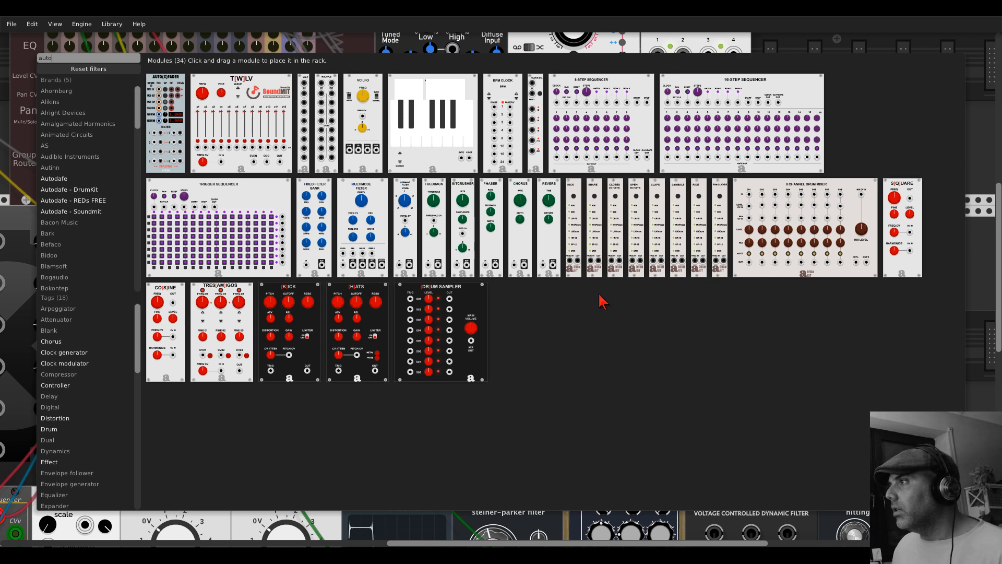
{"action": "left_click_drag", "start_coordinate": [580, 209], "coordinate": [740, 281]}
{"action": "left_click_drag", "start_coordinate": [750, 460], "coordinate": [796, 438]}
{"action": "left_click_drag", "start_coordinate": [687, 460], "coordinate": [774, 439]}
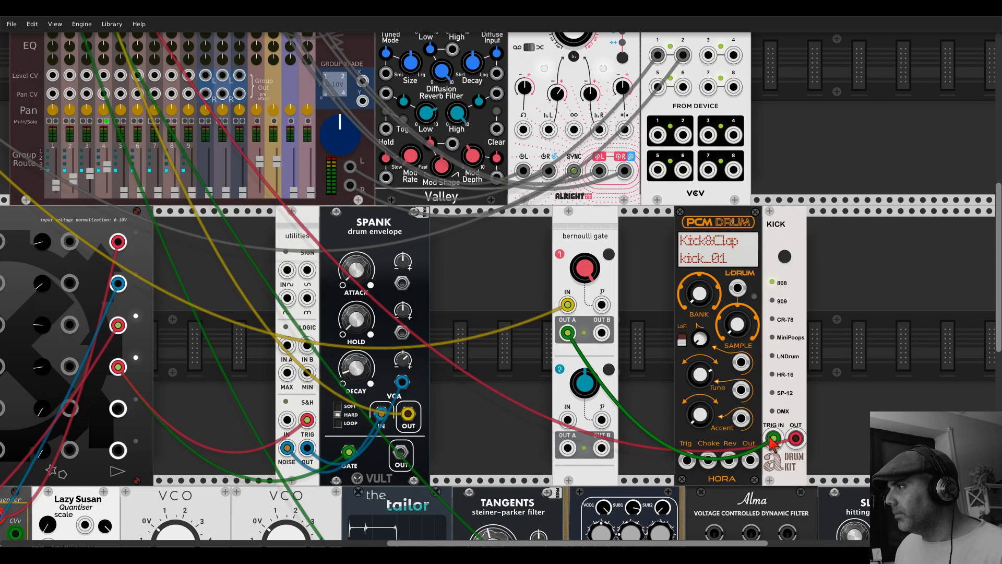
Step: Delete the PCM drum and move the Kick module against the Bernoulli Gate
{"action": "right_click", "coordinate": [703, 218]}
{"action": "left_click", "coordinate": [727, 311]}
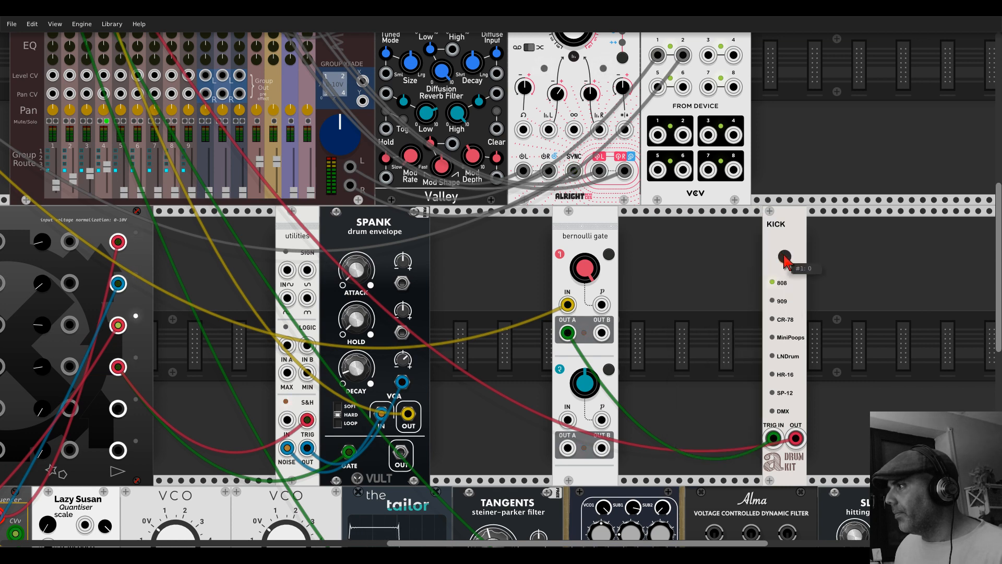
{"action": "left_click_drag", "start_coordinate": [790, 234], "coordinate": [646, 232]}
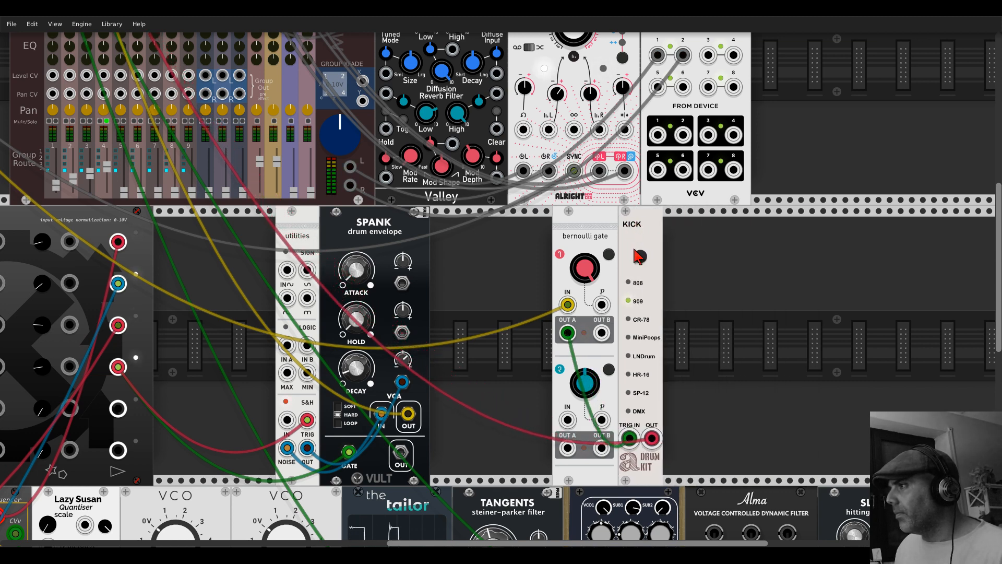
Step: Switch the Kick module's sound to MiniPoops
{"action": "left_click", "coordinate": [640, 257]}
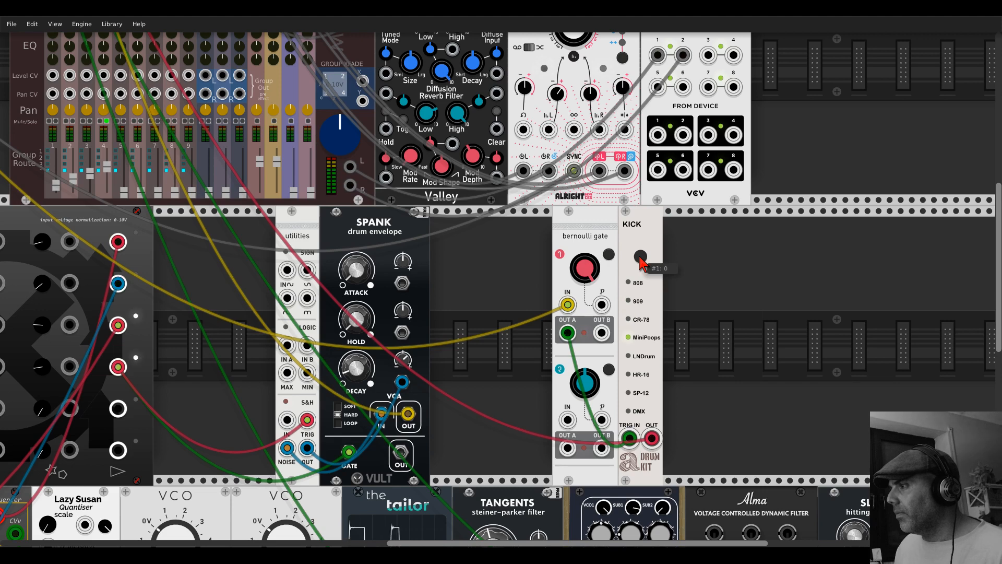
Step: Switch the Kick module's sound to LNDrum and add the Autodafe Snare module directly beside it
{"action": "left_click", "coordinate": [640, 257]}
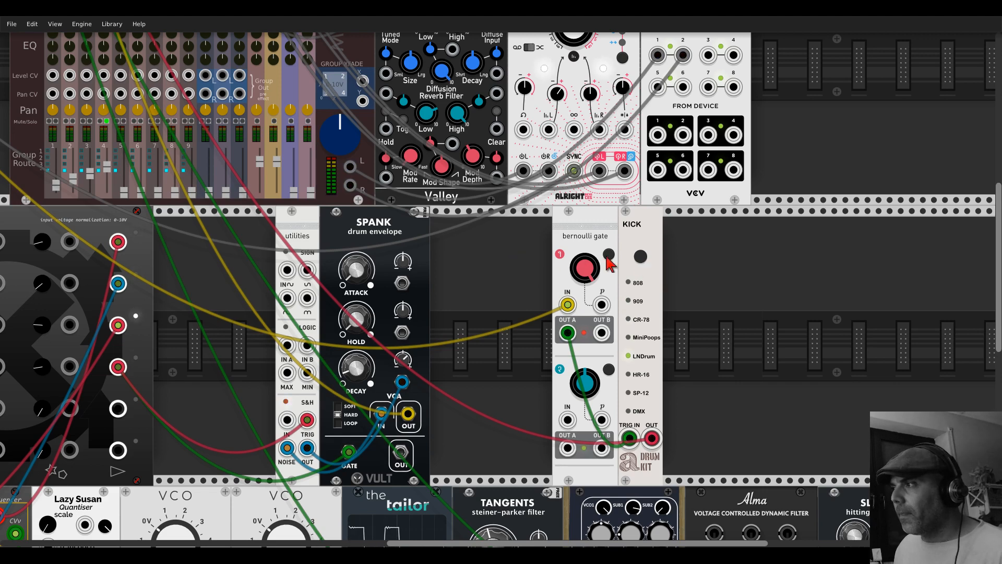
{"action": "right_click", "coordinate": [689, 269]}
{"action": "type", "text": "snare"}
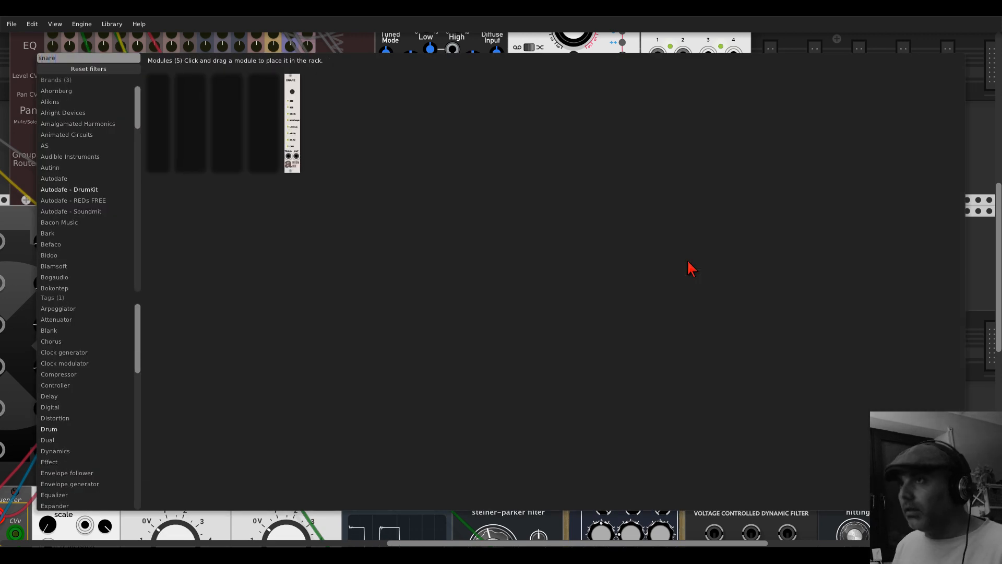
{"action": "left_click_drag", "start_coordinate": [288, 90], "coordinate": [625, 293]}
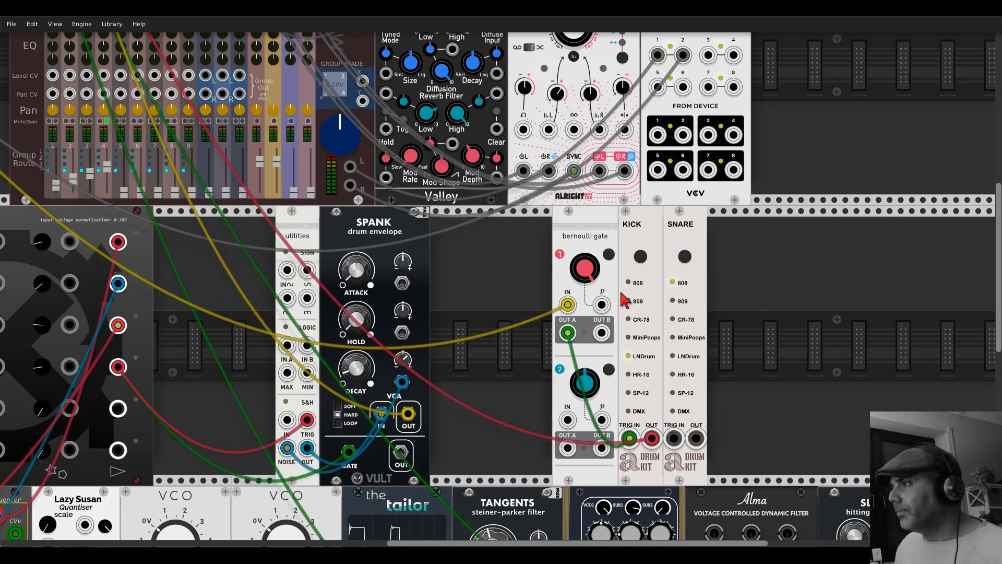
Step: Patch the Snare between the Bernoulli Gate's first output B and mixer channel 5, and adjust that channel's level
{"action": "left_click_drag", "start_coordinate": [601, 336], "coordinate": [357, 148]}
{"action": "scroll", "coordinate": [684, 428], "scroll_direction": "down", "scroll_amount": 3}
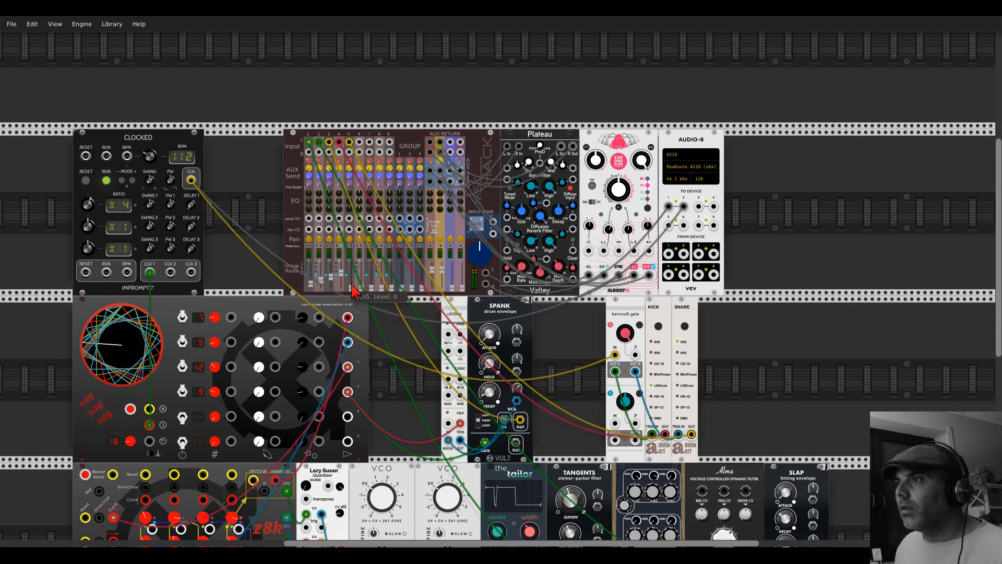
{"action": "left_click_drag", "start_coordinate": [351, 286], "coordinate": [351, 282]}
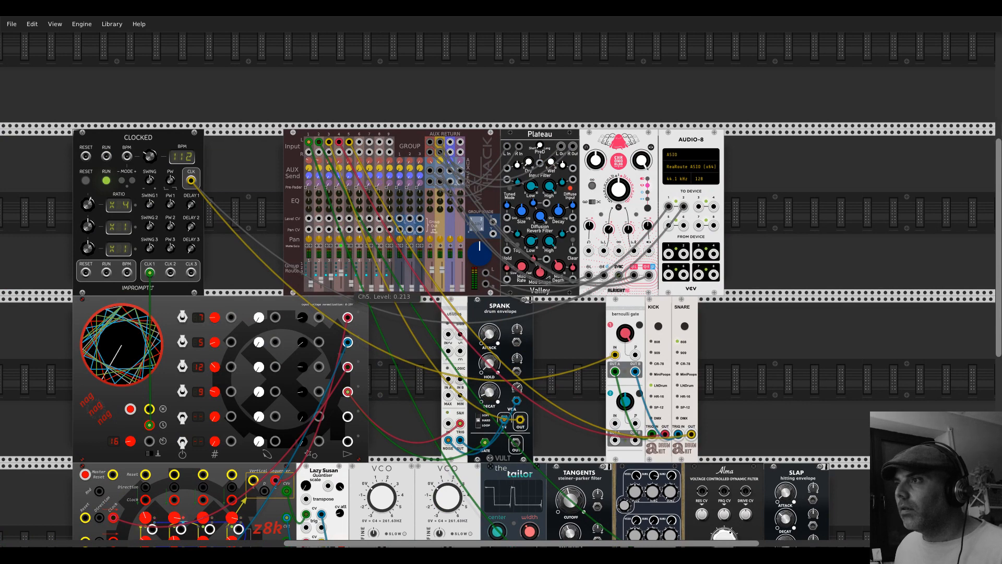
{"action": "left_click", "coordinate": [352, 246]}
{"action": "left_click_drag", "start_coordinate": [350, 162], "coordinate": [350, 130]}
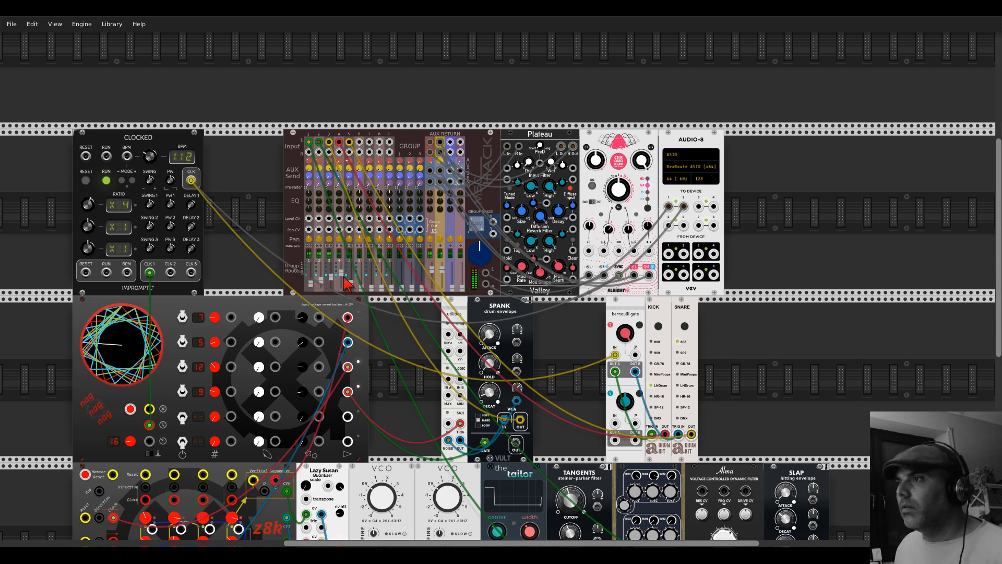
{"action": "left_click_drag", "start_coordinate": [348, 162], "coordinate": [348, 201]}
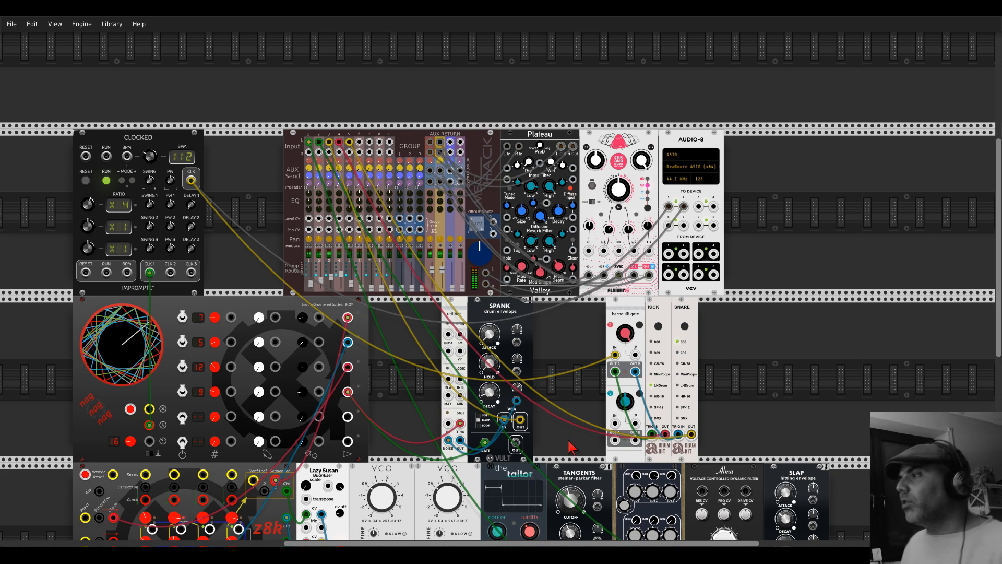
{"action": "scroll", "coordinate": [593, 391], "scroll_direction": "up", "scroll_amount": 3}
{"action": "right_click", "coordinate": [620, 310]}
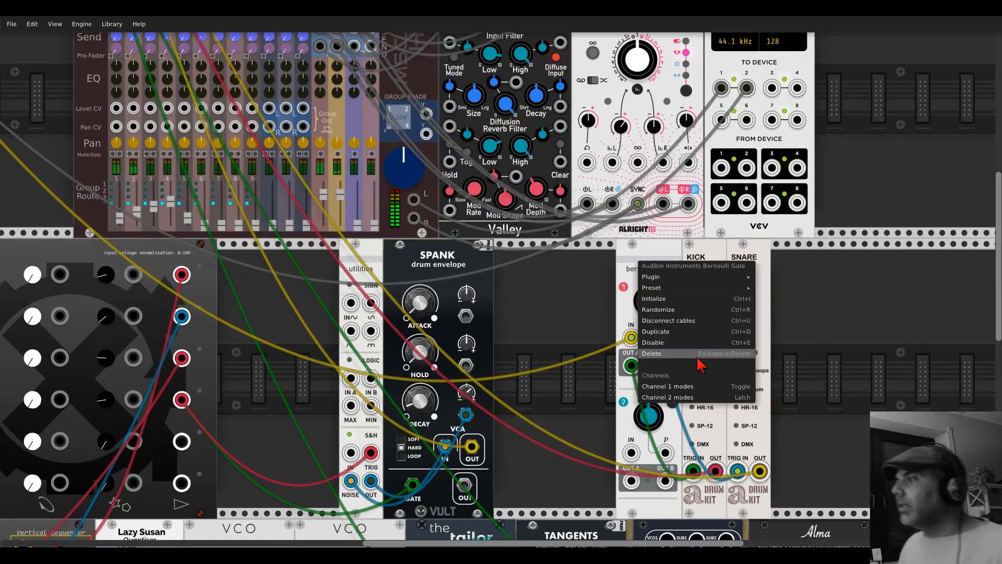
{"action": "left_click", "coordinate": [811, 324]}
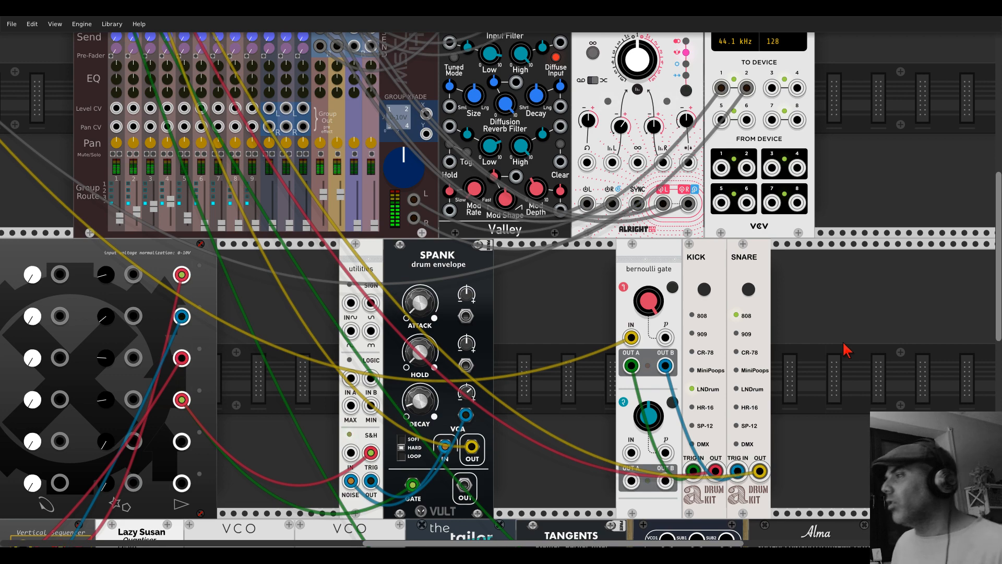
Step: Search the module library for "gate" and add the Impromptu GATE-SEQ-64 beside the Snare module
{"action": "scroll", "coordinate": [843, 343], "scroll_direction": "down", "scroll_amount": 1}
{"action": "left_click_drag", "start_coordinate": [842, 343], "coordinate": [662, 278]}
{"action": "right_click", "coordinate": [663, 276]}
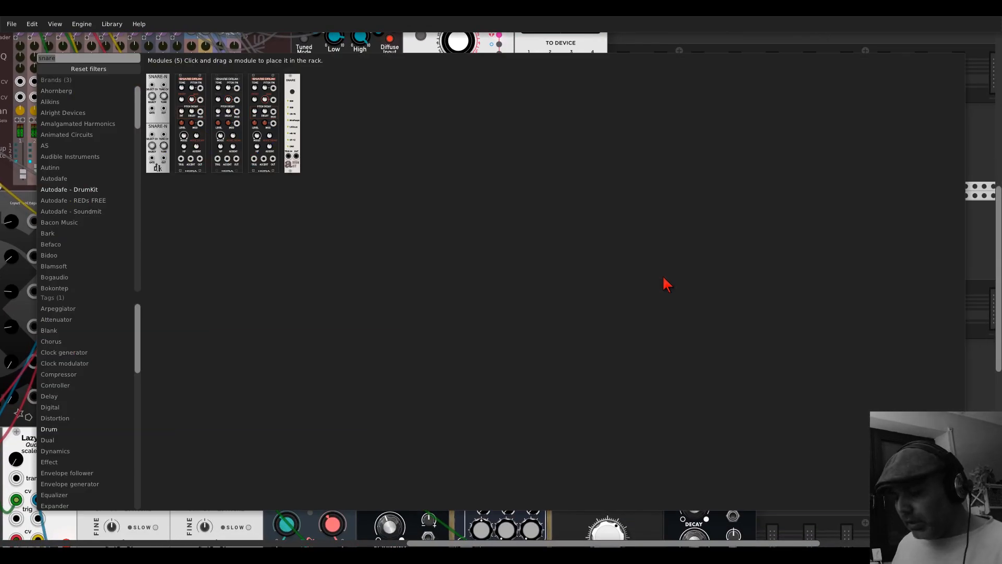
{"action": "type", "text": "gate"}
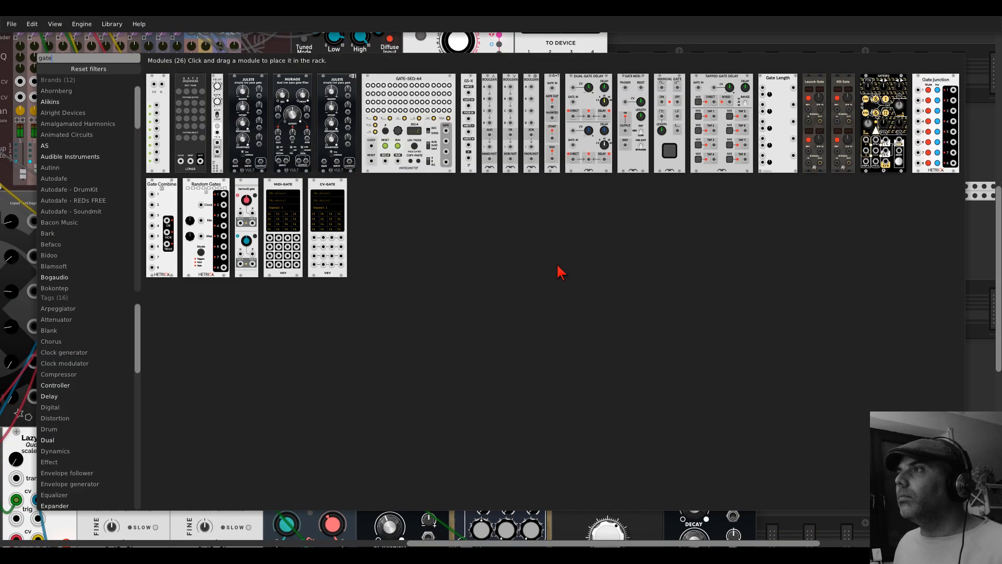
{"action": "left_click", "coordinate": [436, 104]}
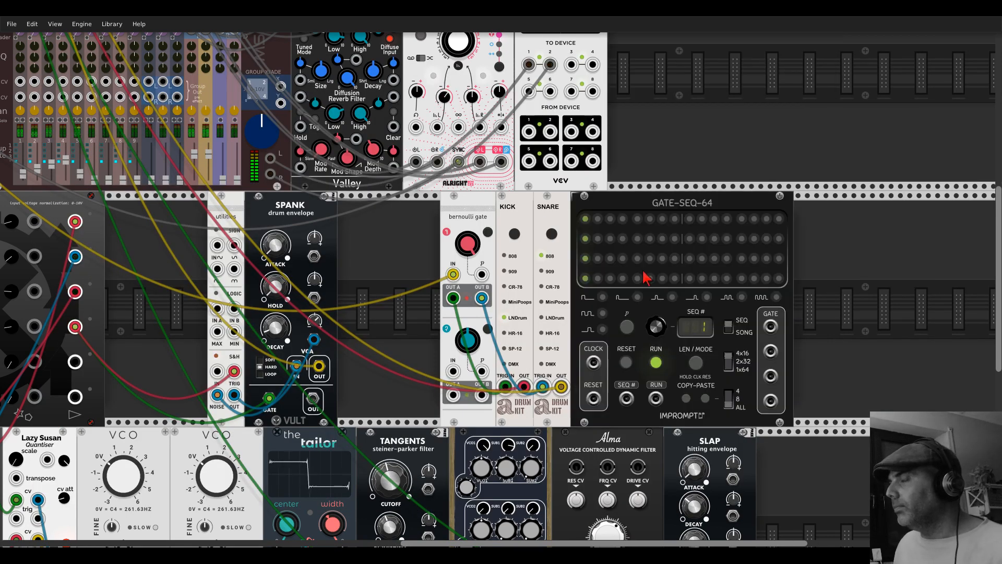
Step: Patch Clocked's CLK 1 output to the clock input of the GATE-SEQ-64
{"action": "scroll", "coordinate": [639, 222], "scroll_direction": "down", "scroll_amount": 2}
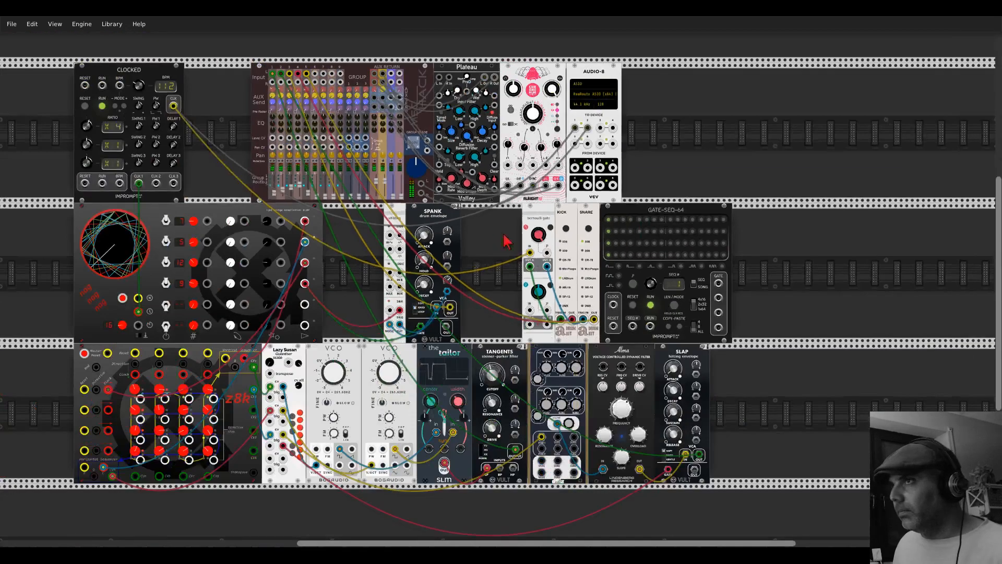
{"action": "left_click_drag", "start_coordinate": [504, 235], "coordinate": [582, 279]}
{"action": "left_click_drag", "start_coordinate": [692, 349], "coordinate": [217, 227]}
{"action": "left_click_drag", "start_coordinate": [754, 211], "coordinate": [589, 185]}
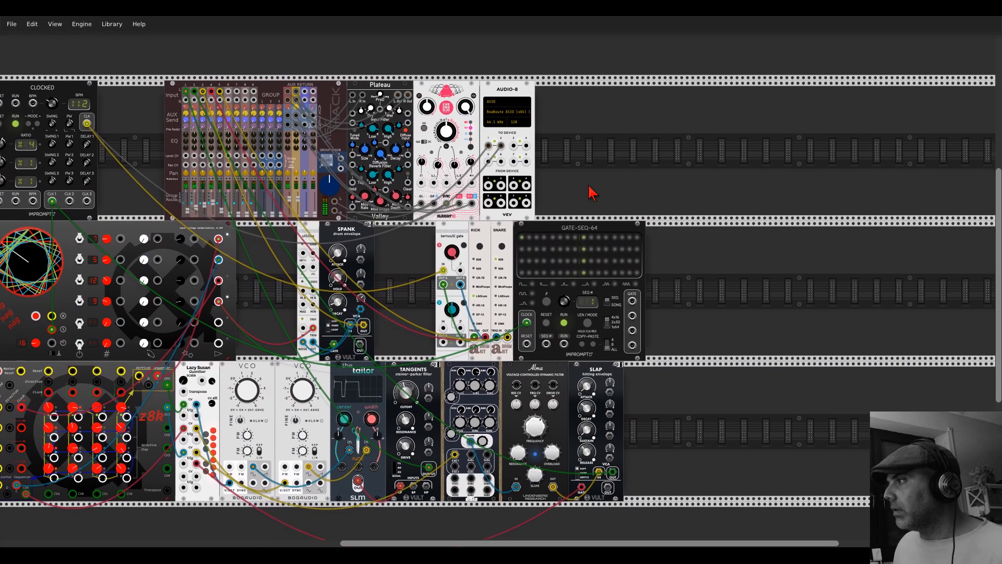
Step: Disconnect the Bernoulli Gate's outputs from the drums and patch the first GATE-SEQ-64 gate output to the Kick's trigger input
{"action": "scroll", "coordinate": [504, 313], "scroll_direction": "up", "scroll_amount": 3}
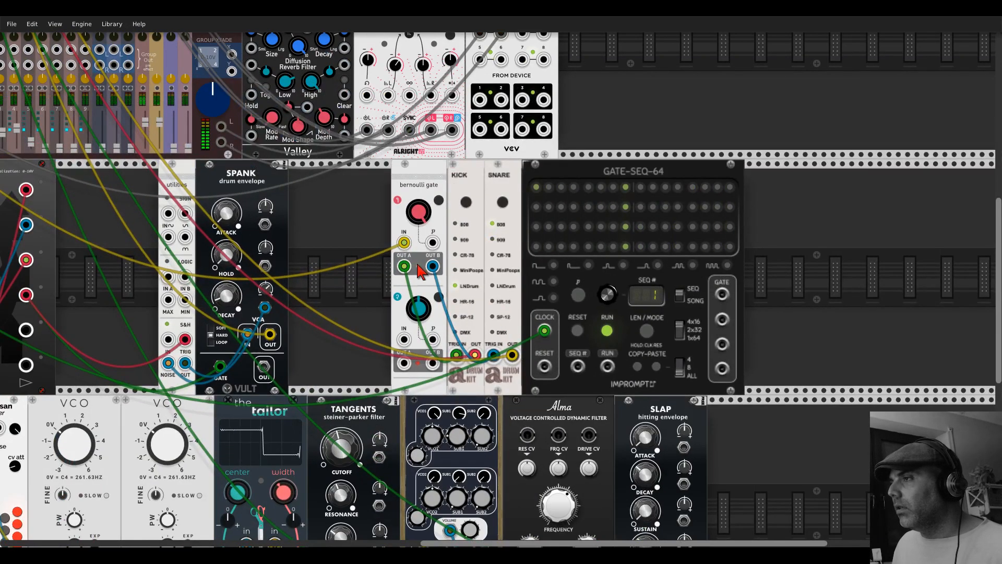
{"action": "left_click_drag", "start_coordinate": [433, 266], "coordinate": [405, 277]}
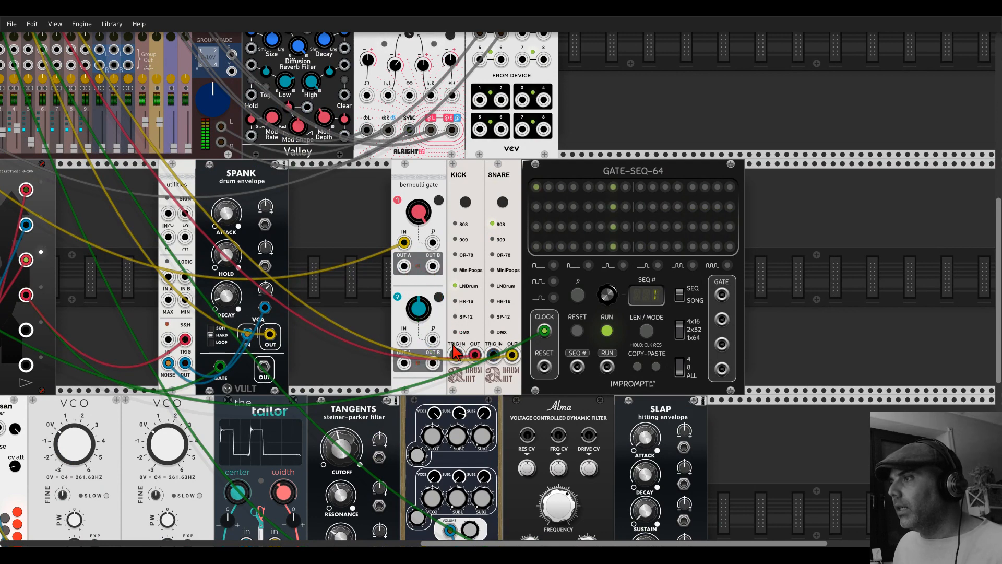
{"action": "left_click_drag", "start_coordinate": [456, 355], "coordinate": [722, 294]}
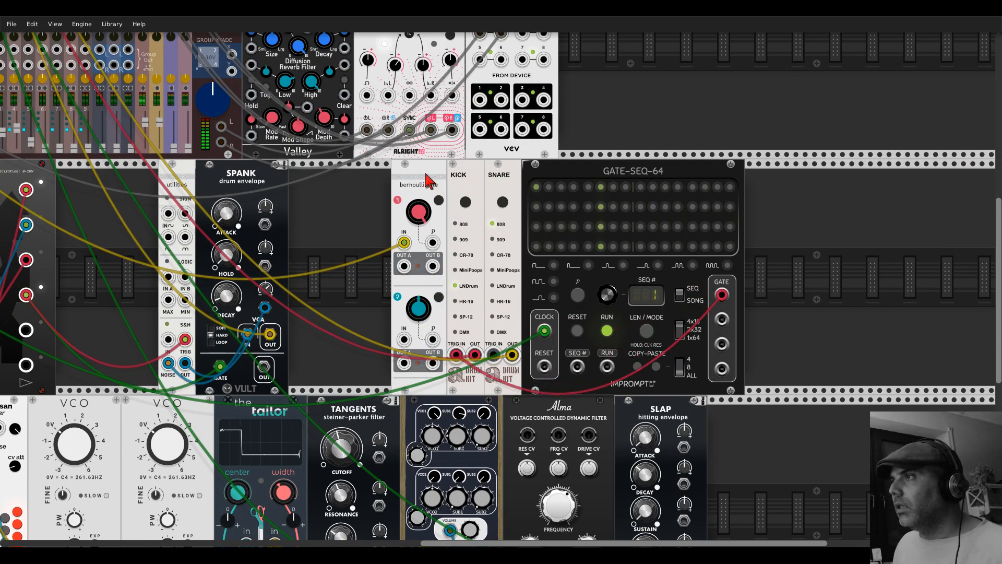
Step: Delete the Bernoulli Gate and rearrange the row so the GATE-SEQ-64 sits between SPANK and the Kick and Snare modules
{"action": "right_click", "coordinate": [427, 180]}
{"action": "left_click", "coordinate": [445, 270]}
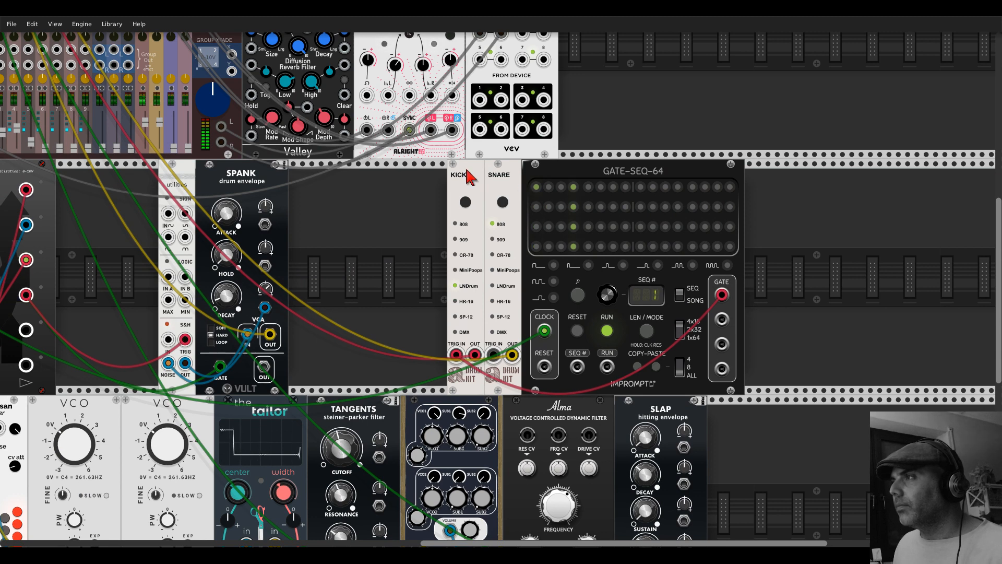
{"action": "left_click_drag", "start_coordinate": [466, 174], "coordinate": [550, 177]}
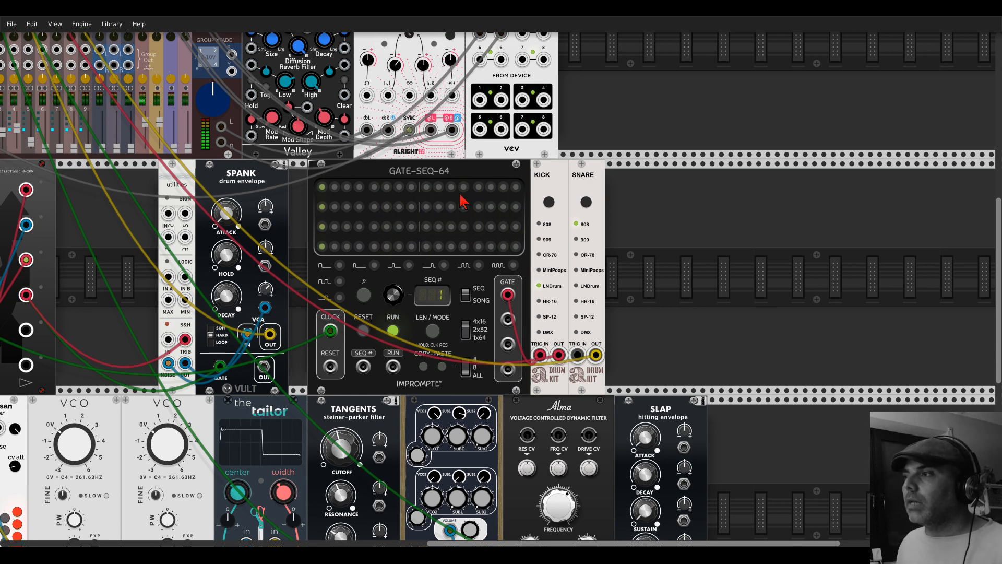
Step: Set the GATE-SEQ-64 to the 2x32 configuration and patch its third gate output to the Snare's trigger input
{"action": "left_click", "coordinate": [467, 330]}
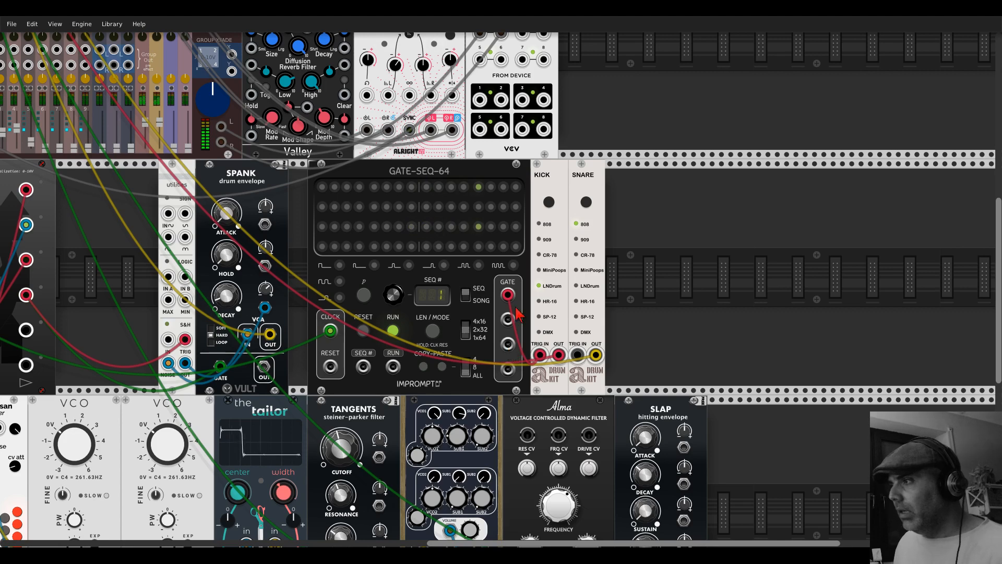
{"action": "left_click_drag", "start_coordinate": [507, 344], "coordinate": [578, 357]}
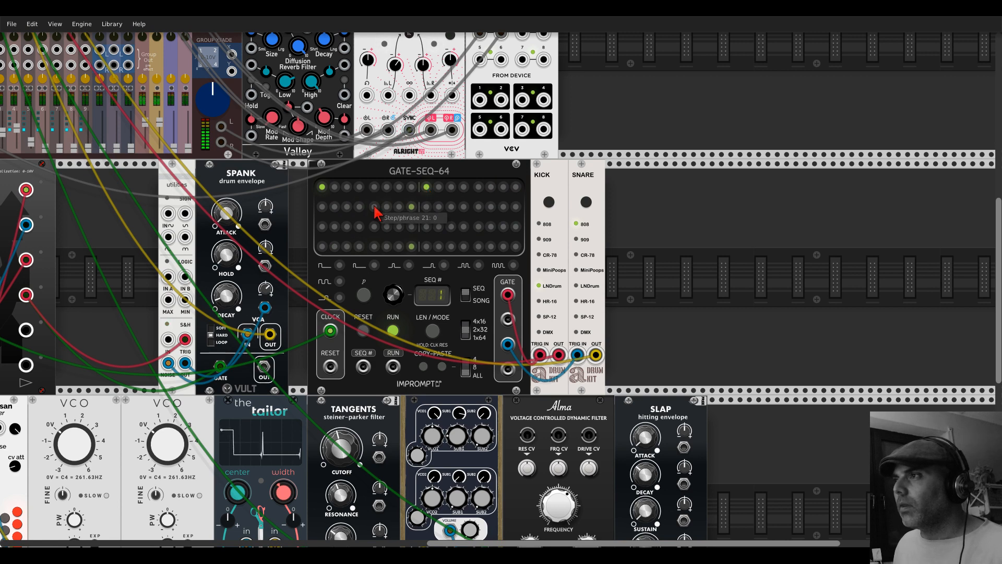
Step: Program kick gates on steps 1, 9, 15, 17, 25 and 32, enabling probability on steps 15 and 32
{"action": "scroll", "coordinate": [428, 230], "scroll_direction": "up", "scroll_amount": 1}
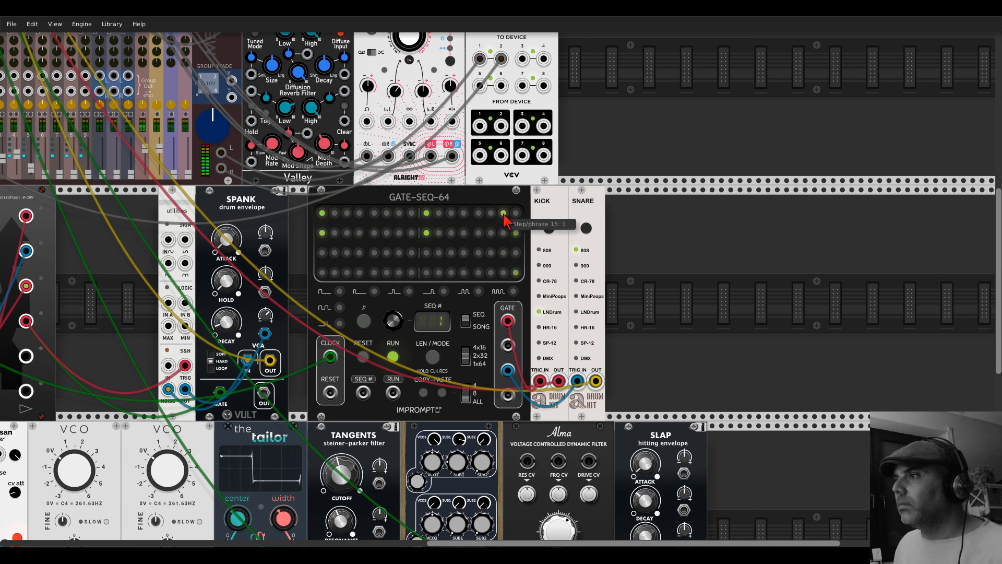
{"action": "left_click", "coordinate": [364, 322]}
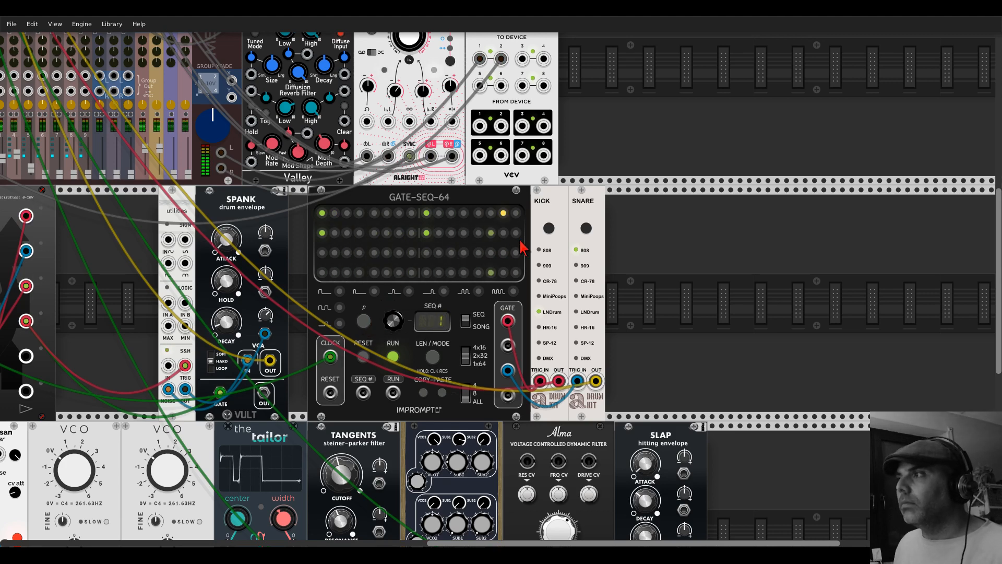
{"action": "left_click", "coordinate": [515, 233]}
{"action": "left_click", "coordinate": [364, 322]}
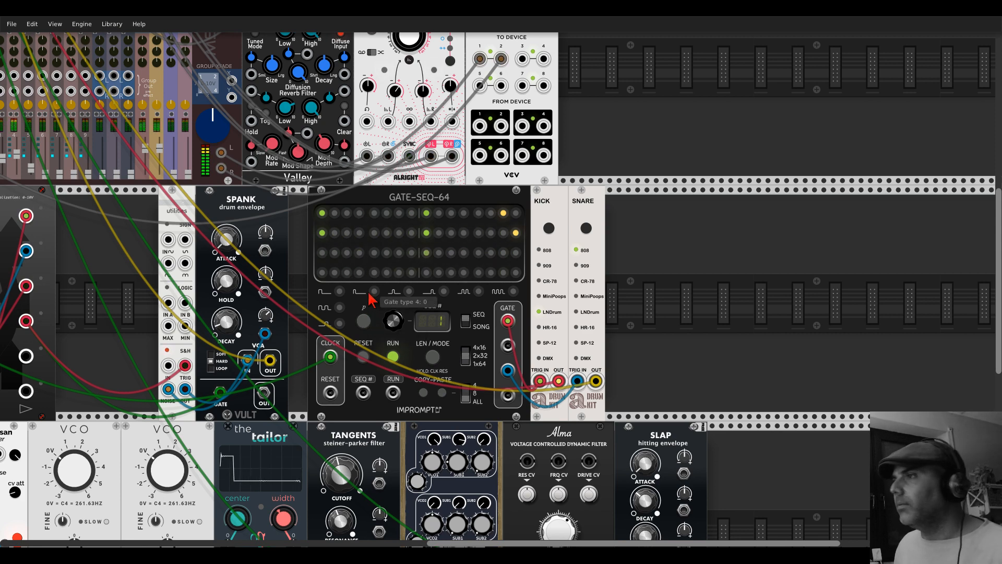
Step: Program snare gates on steps 37, 45, 53, 61 and 64, enabling probability on step 64
{"action": "left_click", "coordinate": [373, 253]}
{"action": "left_click", "coordinate": [477, 253]}
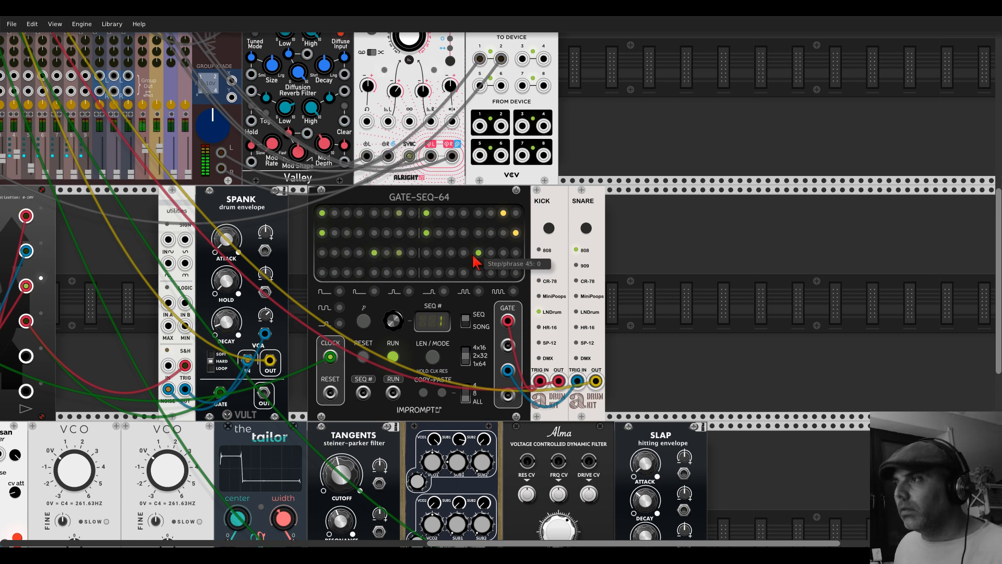
{"action": "left_click", "coordinate": [374, 272]}
{"action": "left_click", "coordinate": [478, 273]}
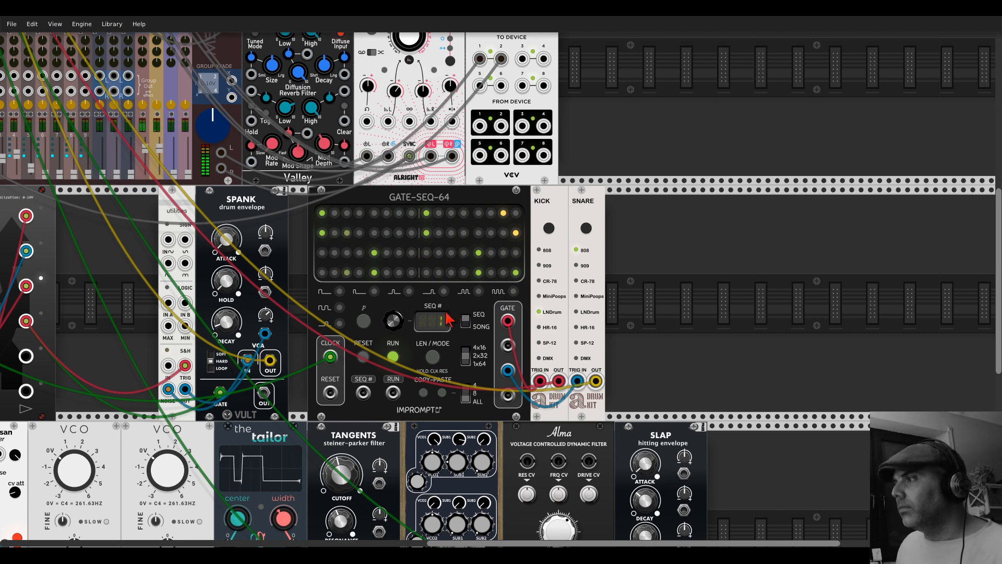
{"action": "left_click", "coordinate": [364, 321]}
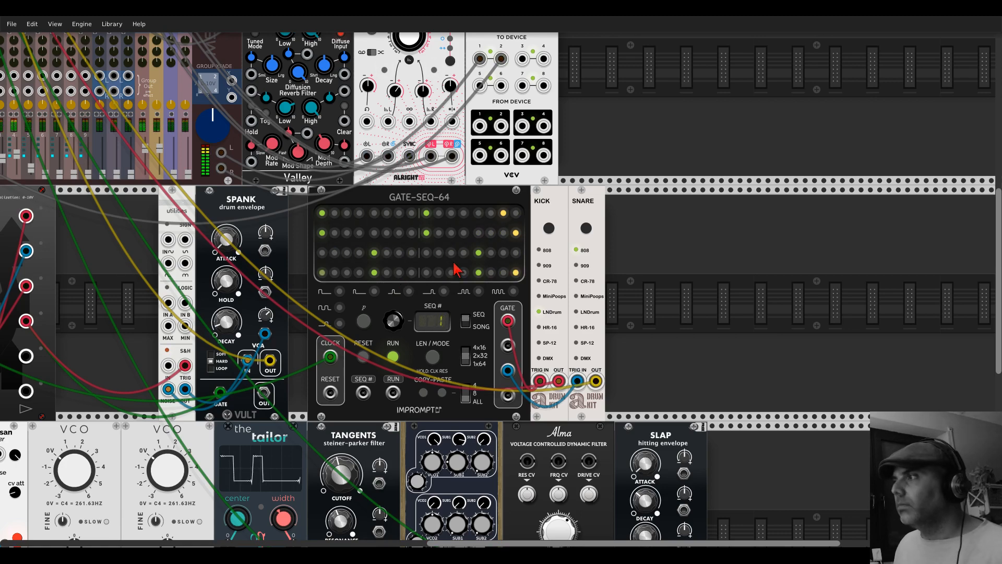
Step: Raise the cutoff of the TANGENTS filter to about 0.5485
{"action": "scroll", "coordinate": [553, 240], "scroll_direction": "down", "scroll_amount": 2}
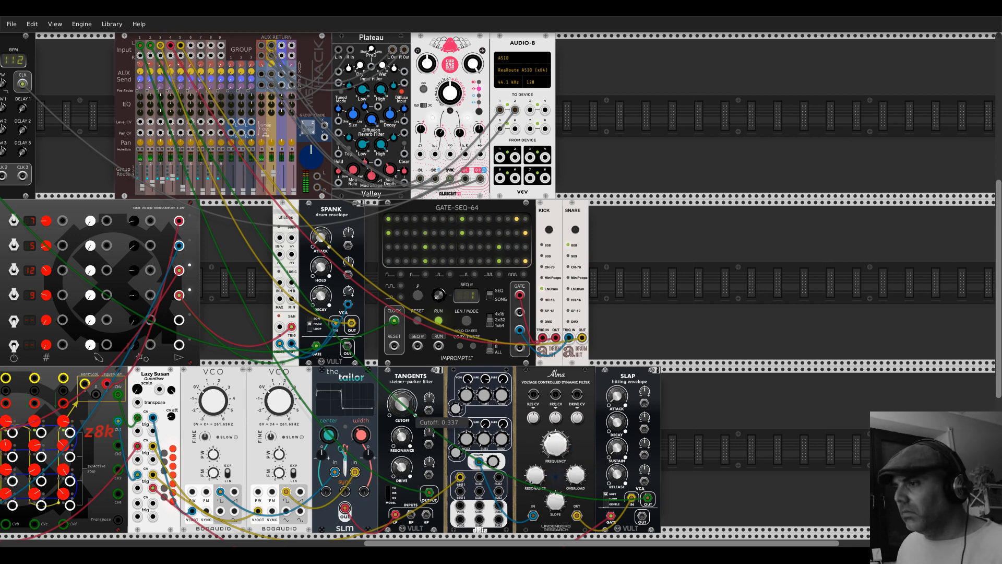
{"action": "left_click_drag", "start_coordinate": [401, 404], "coordinate": [401, 401]}
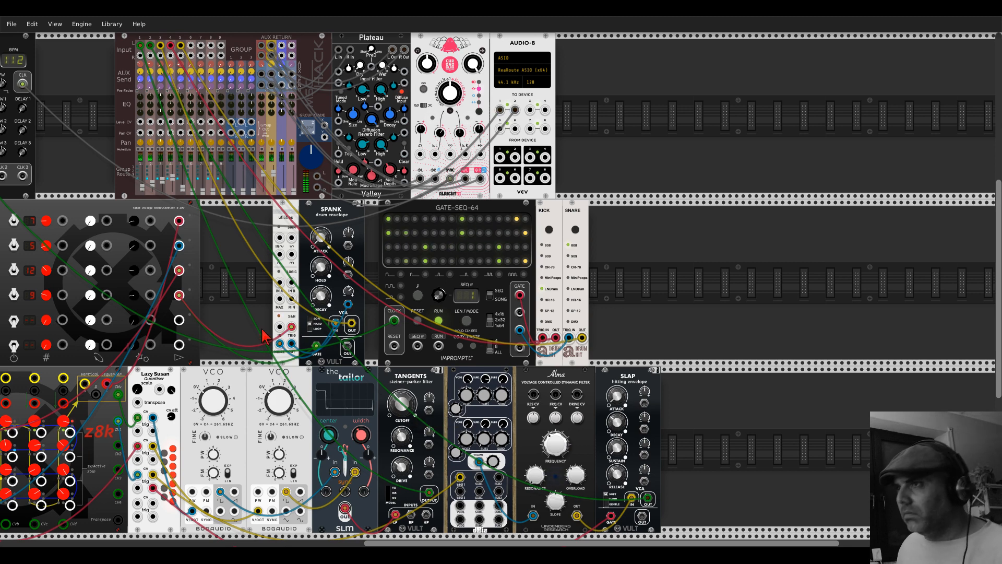
{"action": "left_click_drag", "start_coordinate": [261, 333], "coordinate": [425, 217]}
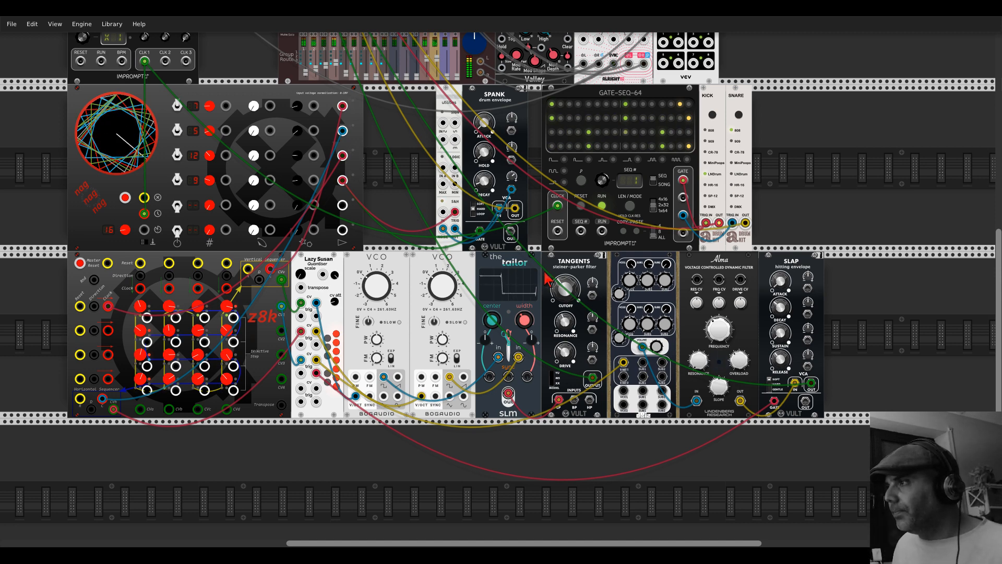
{"action": "left_click_drag", "start_coordinate": [563, 288], "coordinate": [563, 286]}
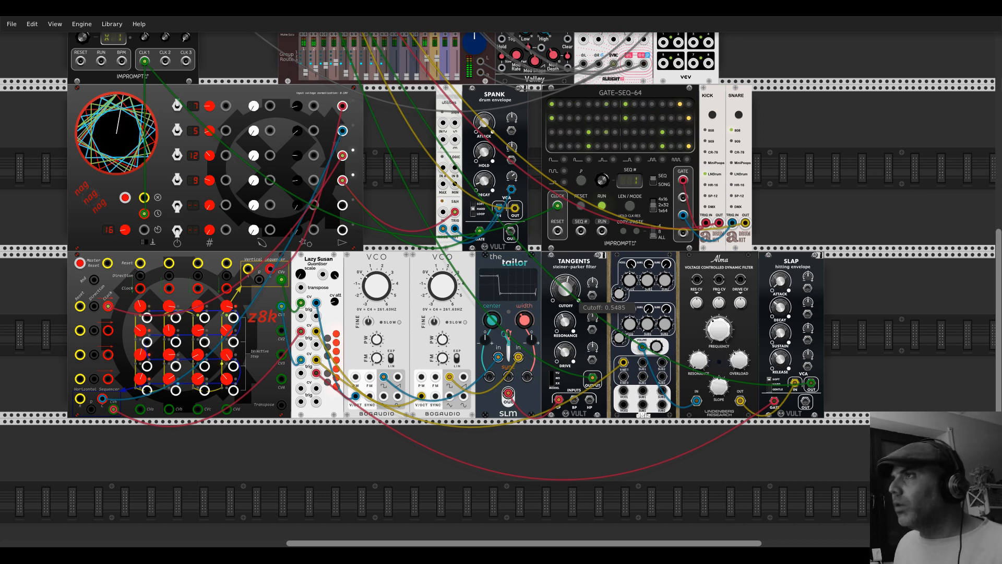
Step: Add a MIXER module beyond SNARE and patch the SPANK, KICK and SNARE outputs into its inputs 1, 2 and 3
{"action": "left_click_drag", "start_coordinate": [805, 168], "coordinate": [683, 287]}
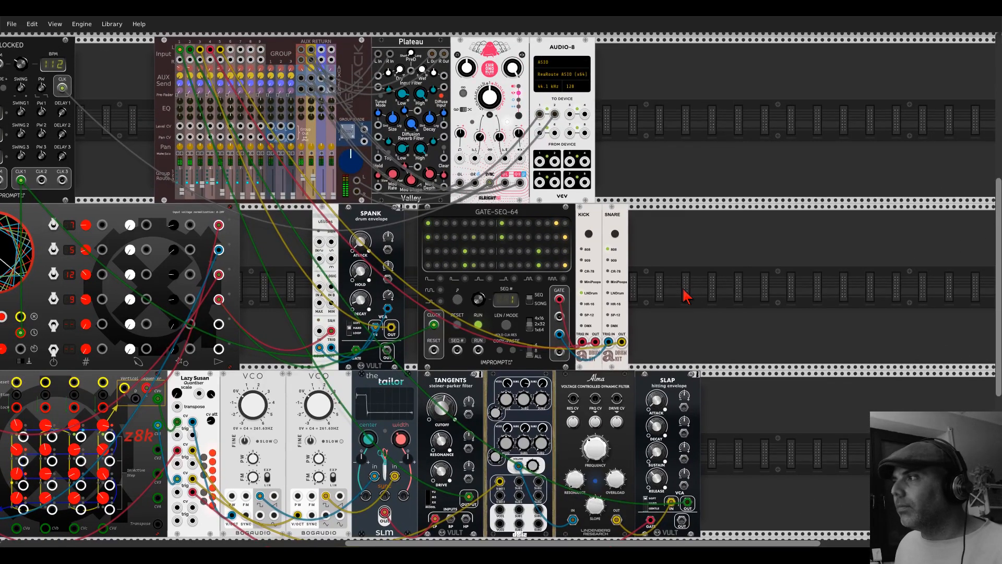
{"action": "right_click", "coordinate": [686, 296]}
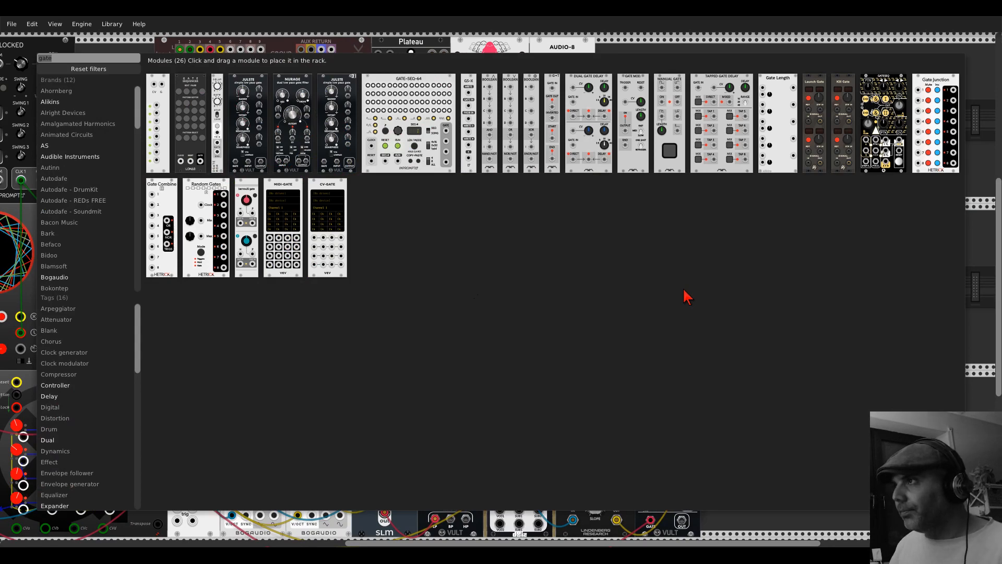
{"action": "type", "text": "mixer"}
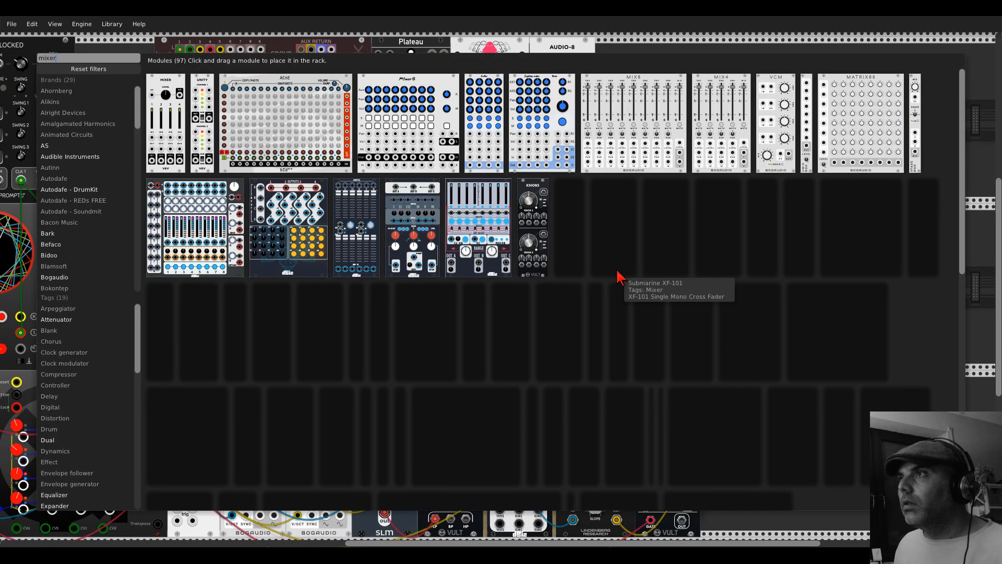
{"action": "key", "text": "Escape"}
{"action": "mouse_move", "coordinate": [634, 358]}
{"action": "left_mouse_down"}
{"action": "mouse_move", "coordinate": [687, 358]}
{"action": "mouse_move", "coordinate": [622, 368]}
{"action": "left_mouse_up"}
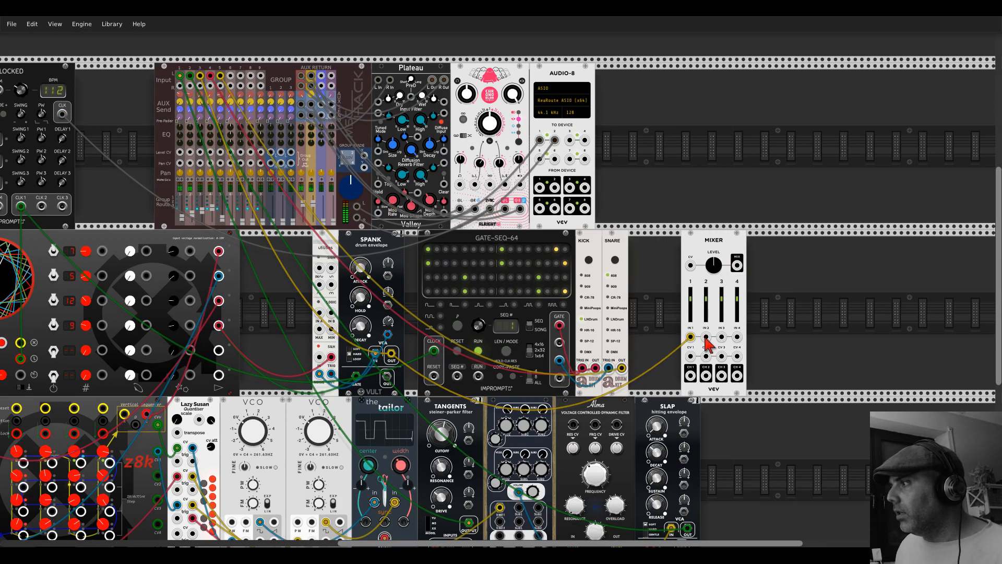
{"action": "left_click_drag", "start_coordinate": [706, 337], "coordinate": [595, 368]}
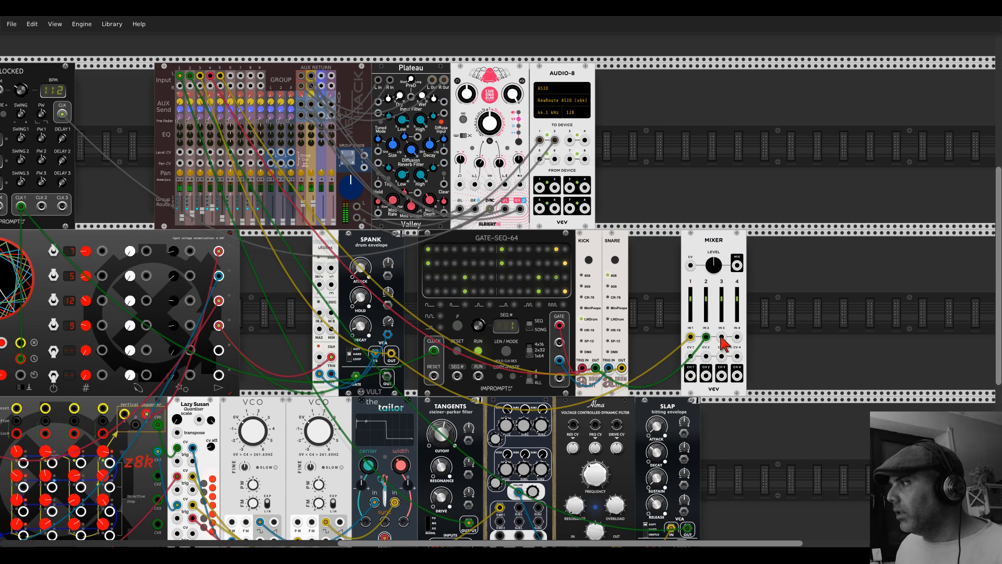
{"action": "mouse_move", "coordinate": [722, 337]}
{"action": "left_mouse_down"}
{"action": "mouse_move", "coordinate": [637, 364]}
{"action": "mouse_move", "coordinate": [717, 347]}
{"action": "left_mouse_up"}
Step: Add a Befaco RAMPAGE module directly beside MIXER
{"action": "right_click", "coordinate": [768, 307]}
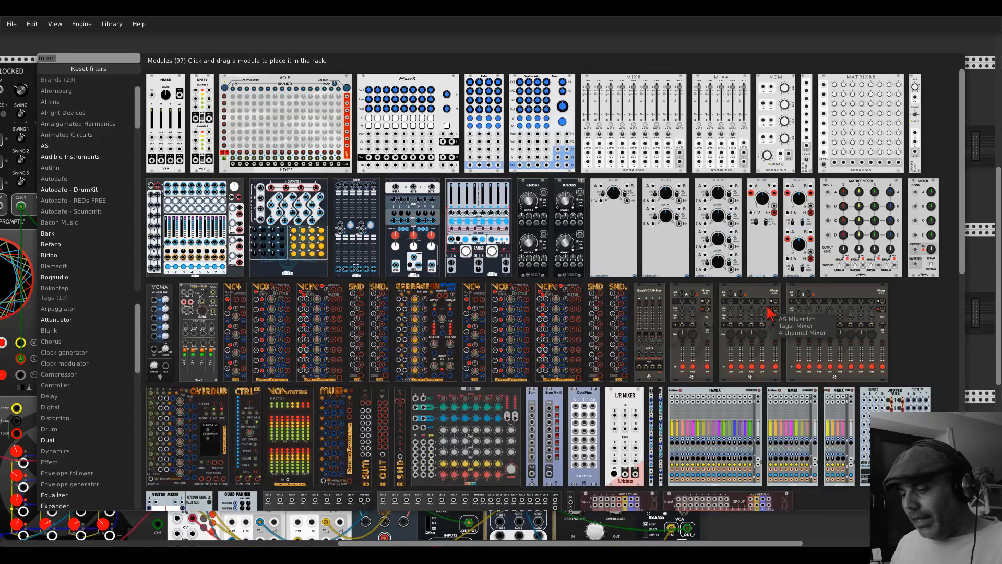
{"action": "type", "text": "ram"}
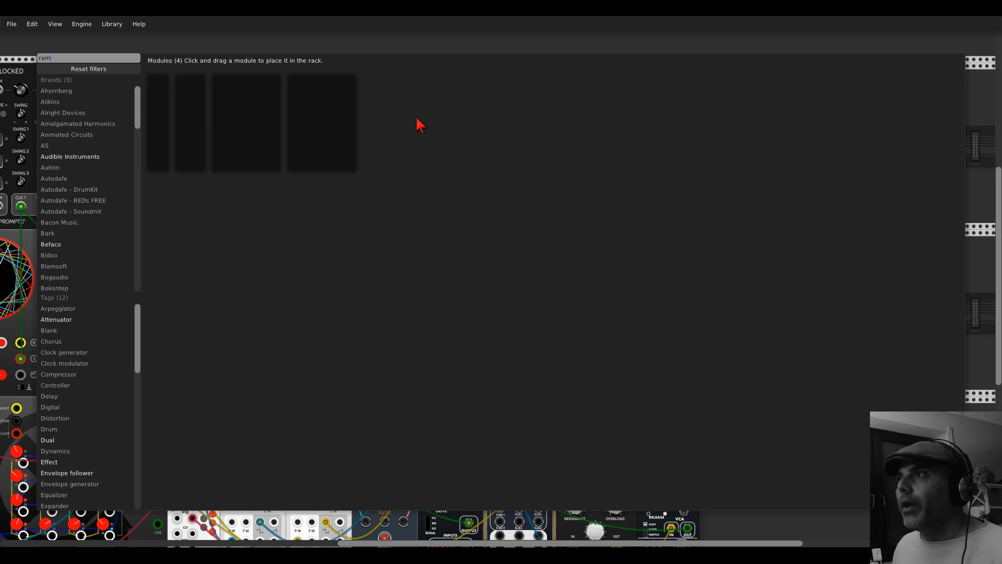
{"action": "left_click_drag", "start_coordinate": [334, 80], "coordinate": [758, 290]}
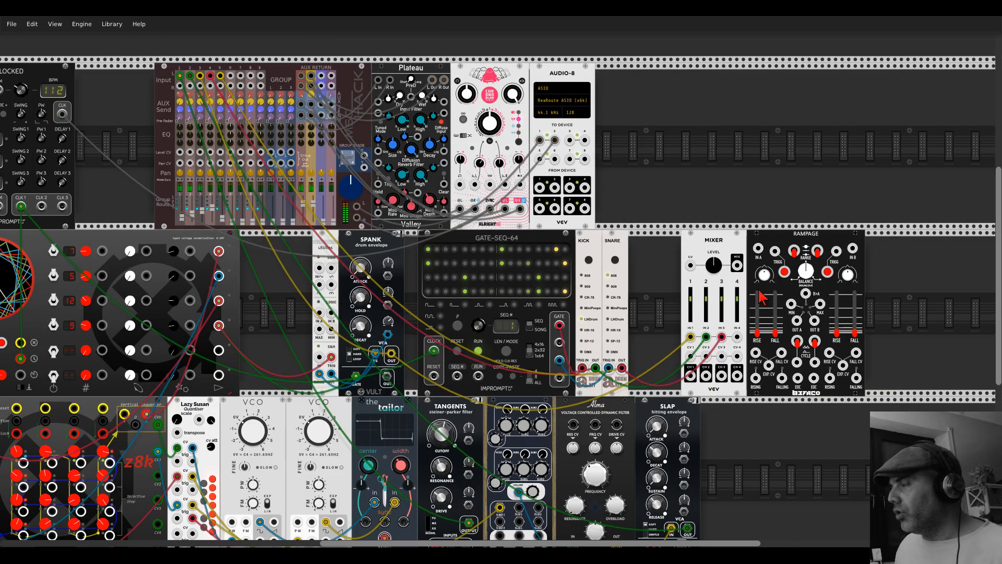
Step: Patch MIXER's mix output into RAMPAGE's IN A and its channel 1 RISING output into main mixer channel 6, with that channel's level at 0.186
{"action": "scroll", "coordinate": [737, 264], "scroll_direction": "up", "scroll_amount": 2}
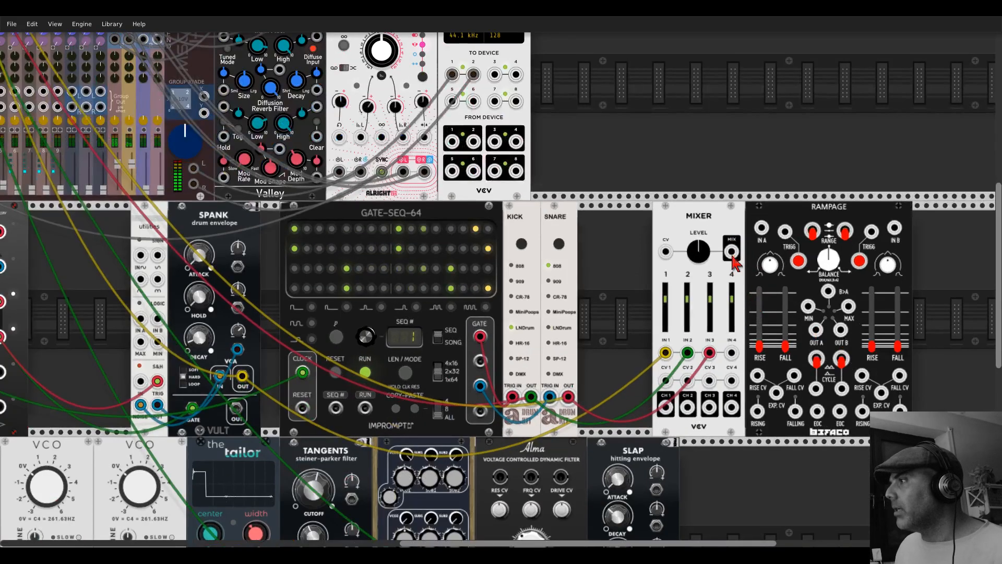
{"action": "left_click_drag", "start_coordinate": [733, 252], "coordinate": [762, 228]}
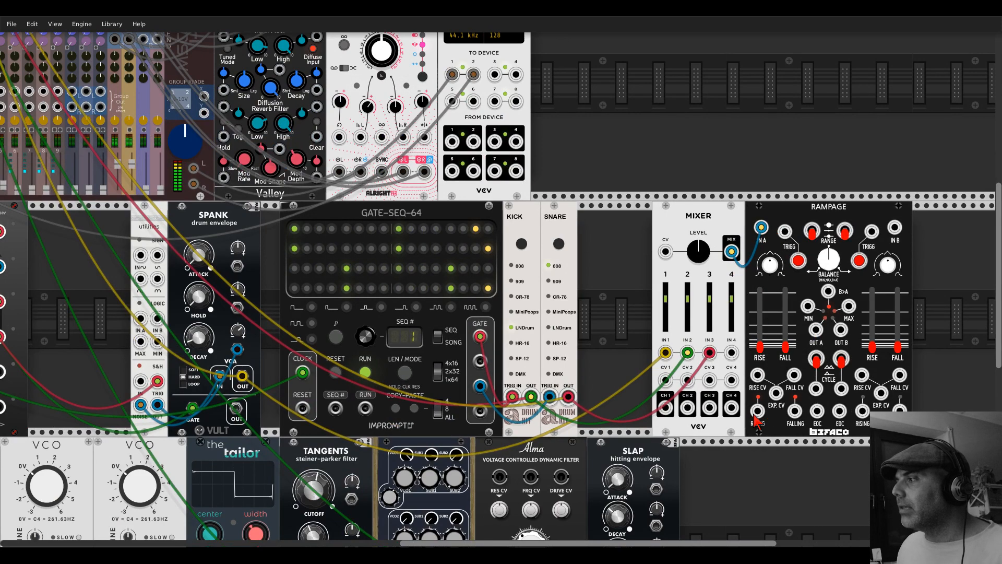
{"action": "scroll", "coordinate": [757, 416], "scroll_direction": "down", "scroll_amount": 2}
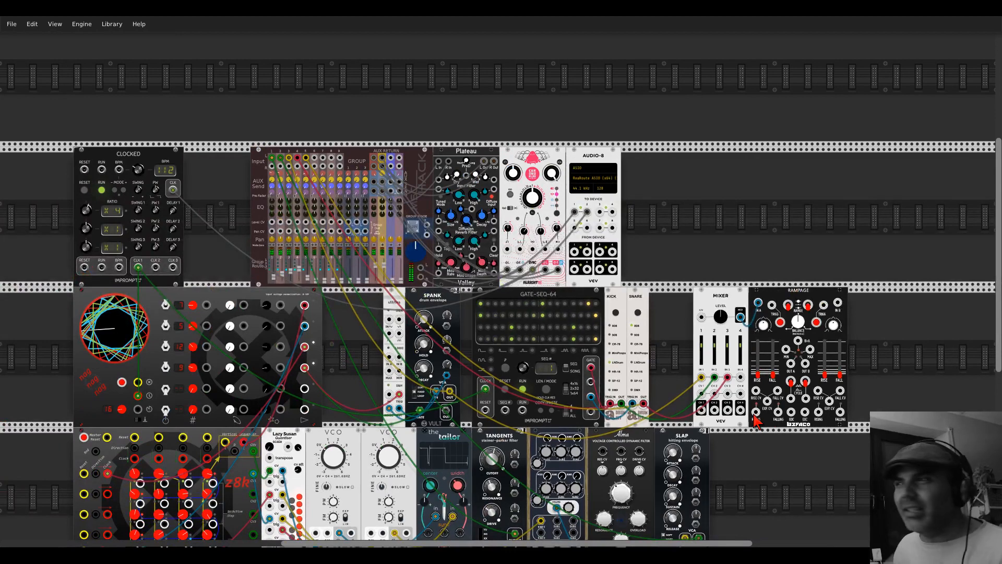
{"action": "left_click_drag", "start_coordinate": [755, 412], "coordinate": [315, 275]}
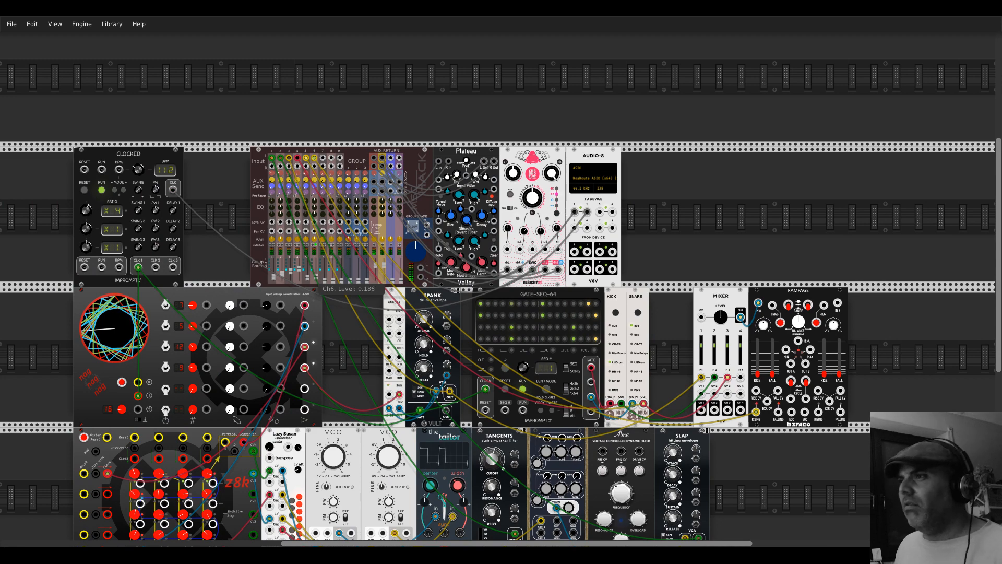
Step: Try raising RAMPAGE's channel 1 rise time to about 0.141, returning it to the minimum
{"action": "left_click_drag", "start_coordinate": [768, 260], "coordinate": [532, 134]}
{"action": "scroll", "coordinate": [572, 247], "scroll_direction": "up", "scroll_amount": 3}
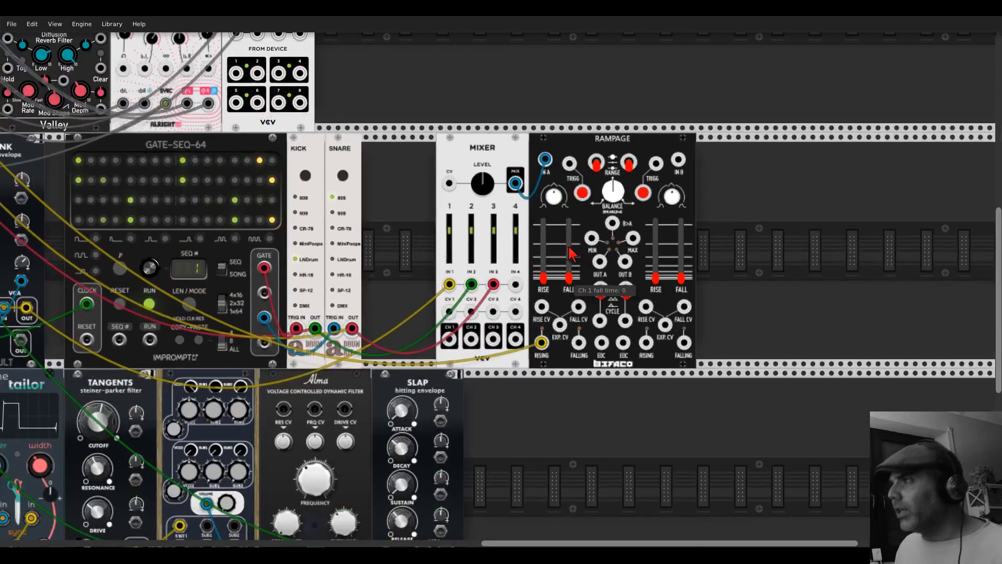
{"action": "left_click_drag", "start_coordinate": [542, 285], "coordinate": [543, 283]}
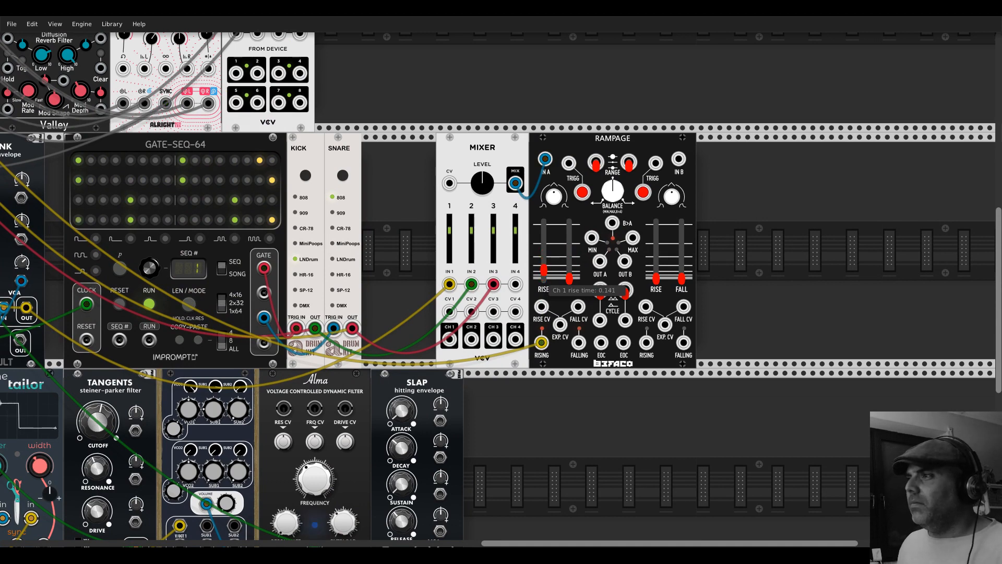
{"action": "left_click_drag", "start_coordinate": [542, 277], "coordinate": [542, 281]}
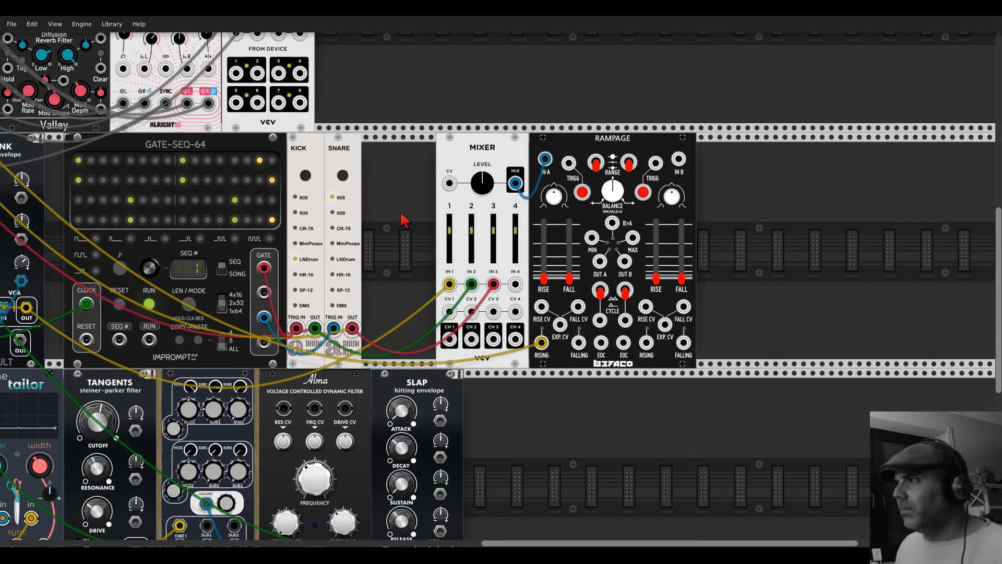
Step: Set the main mixer's channel 6 AUX 1 send to about 0.033 and lower that channel's level fader slightly
{"action": "scroll", "coordinate": [396, 197], "scroll_direction": "down", "scroll_amount": 1}
{"action": "scroll", "coordinate": [397, 197], "scroll_direction": "down", "scroll_amount": 3}
{"action": "scroll", "coordinate": [443, 199], "scroll_direction": "up", "scroll_amount": 4}
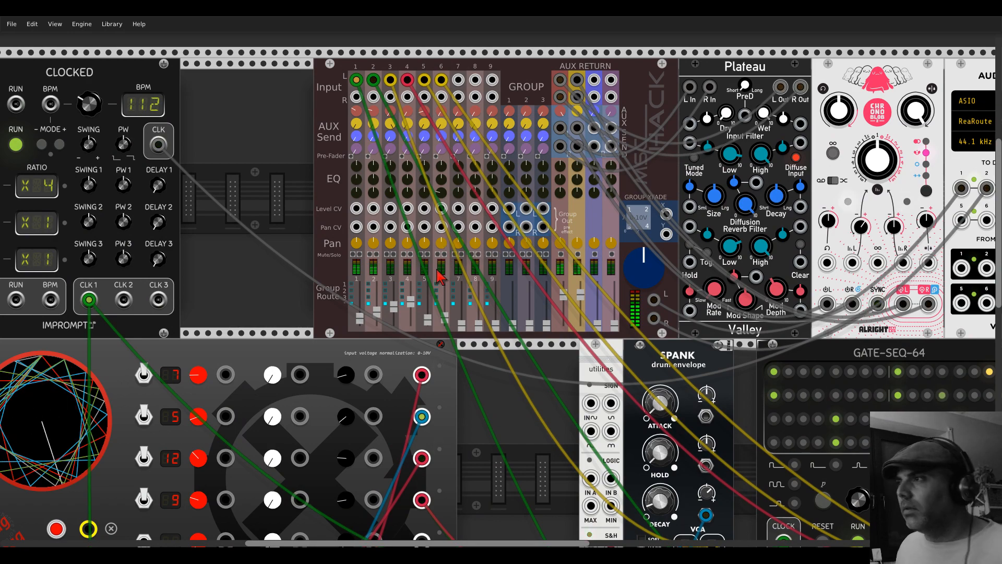
{"action": "scroll", "coordinate": [442, 251], "scroll_direction": "down", "scroll_amount": 2}
{"action": "scroll", "coordinate": [345, 205], "scroll_direction": "down", "scroll_amount": 2}
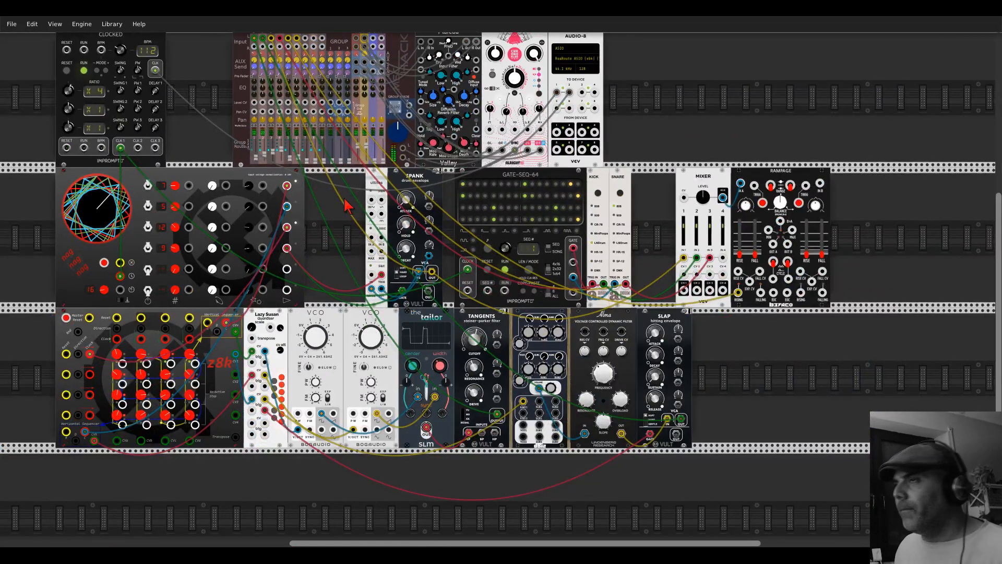
{"action": "scroll", "coordinate": [389, 308], "scroll_direction": "up", "scroll_amount": 3}
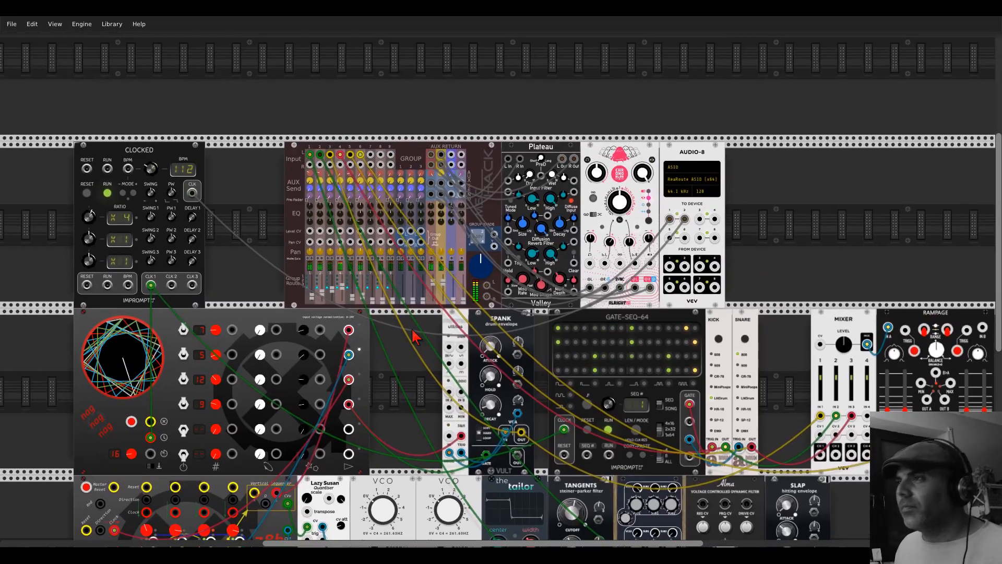
{"action": "left_click_drag", "start_coordinate": [360, 174], "coordinate": [360, 161]}
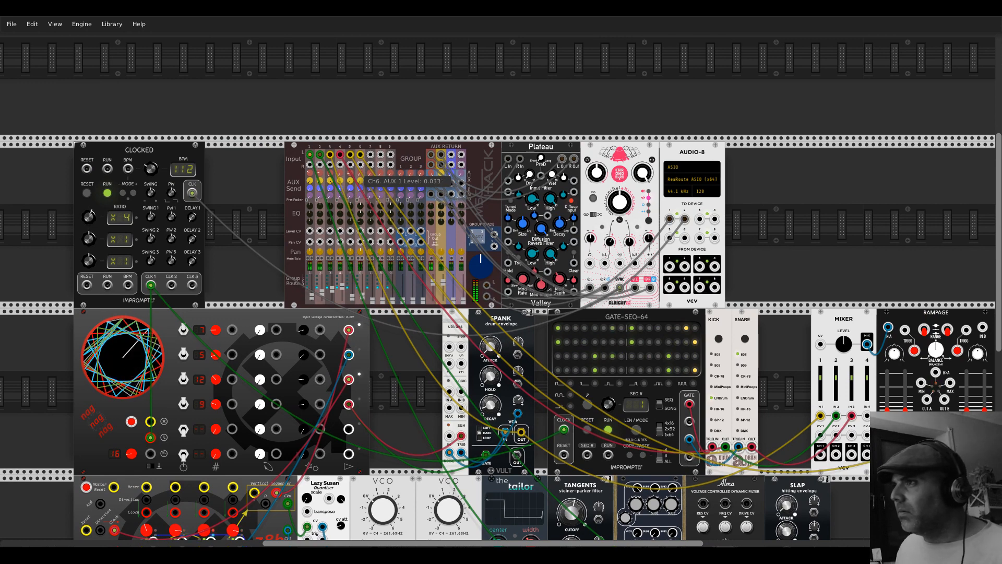
{"action": "left_click_drag", "start_coordinate": [364, 302], "coordinate": [364, 305]}
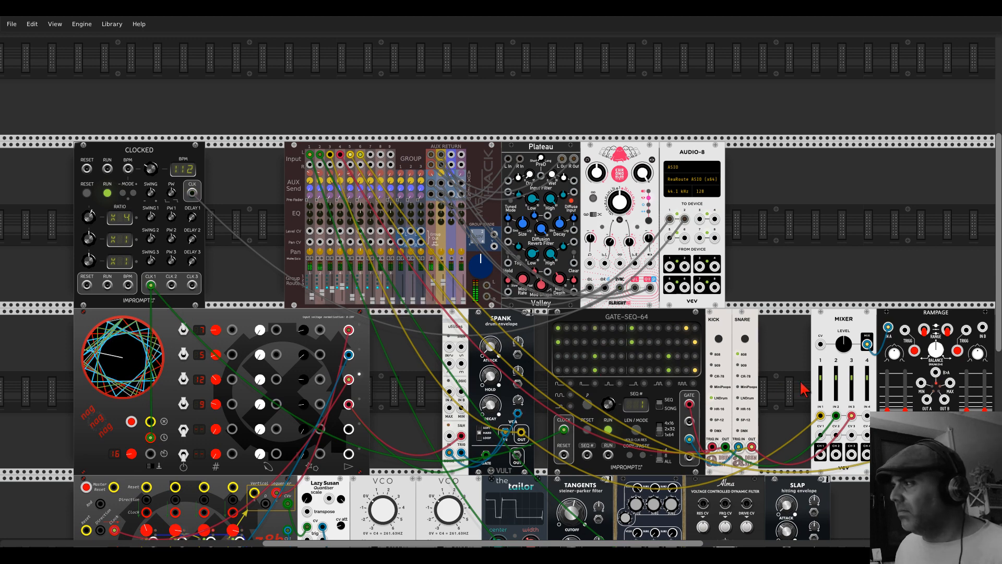
Step: Shift MIXER and RAMPAGE farther along the row and add a second Chronoblob delay in the gap after SNARE
{"action": "left_click_drag", "start_coordinate": [794, 374], "coordinate": [605, 276]}
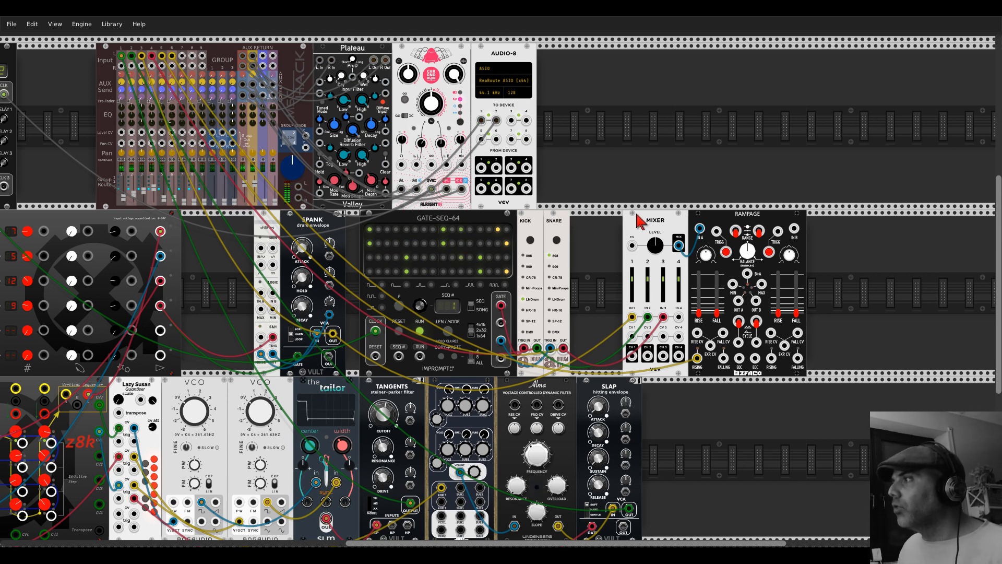
{"action": "left_click_drag", "start_coordinate": [636, 214], "coordinate": [760, 231]}
{"action": "right_click", "coordinate": [683, 268]}
{"action": "type", "text": "c"}
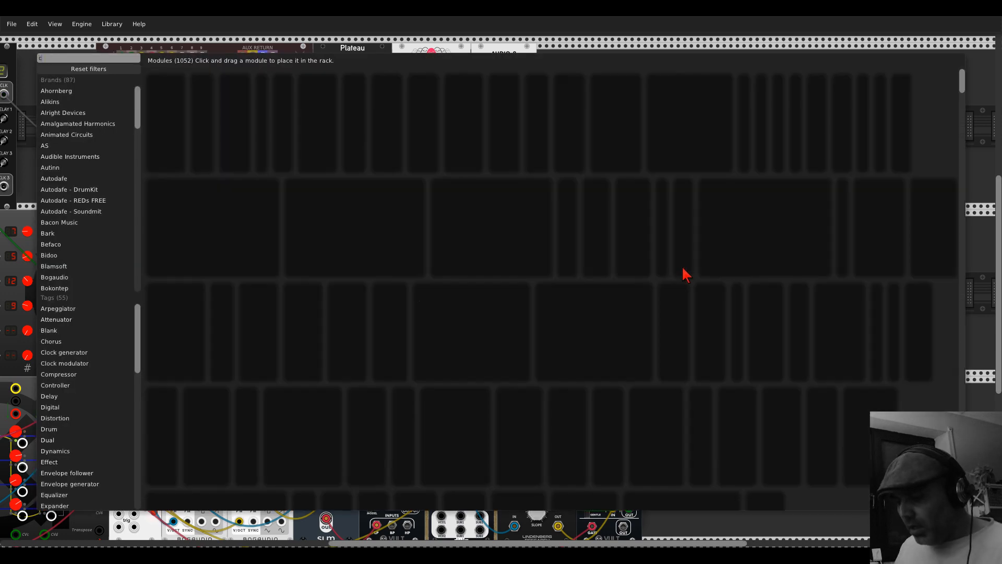
{"action": "type", "text": "hrono"}
{"action": "left_click", "coordinate": [170, 123]}
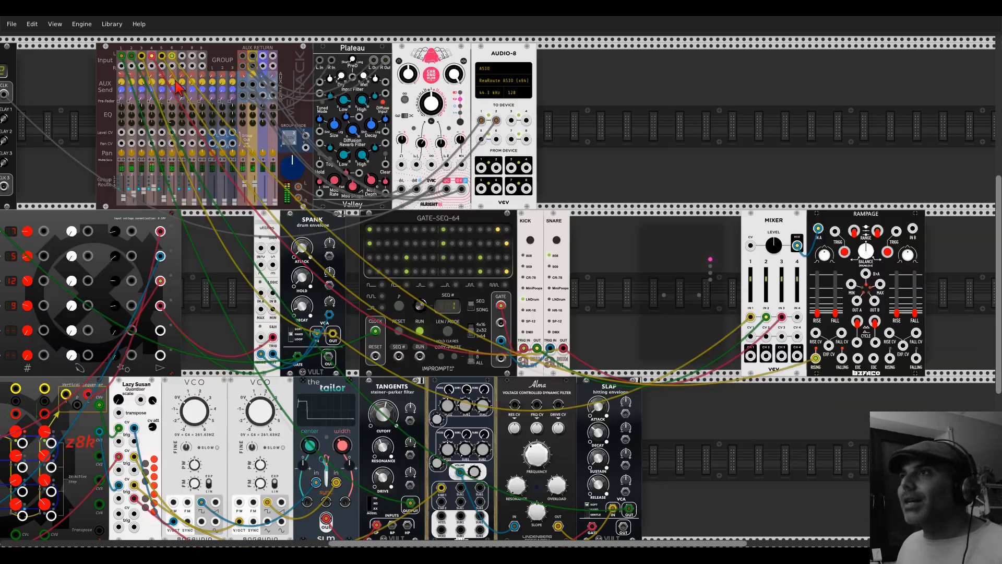
Step: Change the new Chronoblob's delay mode and patch CLOCKED's master CLK output into its SYNC input
{"action": "scroll", "coordinate": [621, 259], "scroll_direction": "up", "scroll_amount": 4}
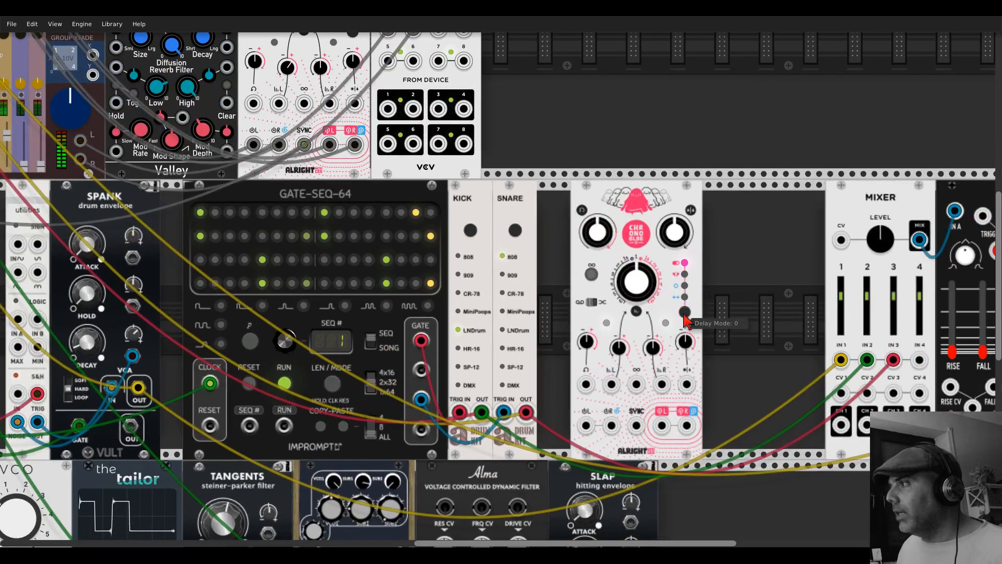
{"action": "scroll", "coordinate": [616, 196], "scroll_direction": "down", "scroll_amount": 5}
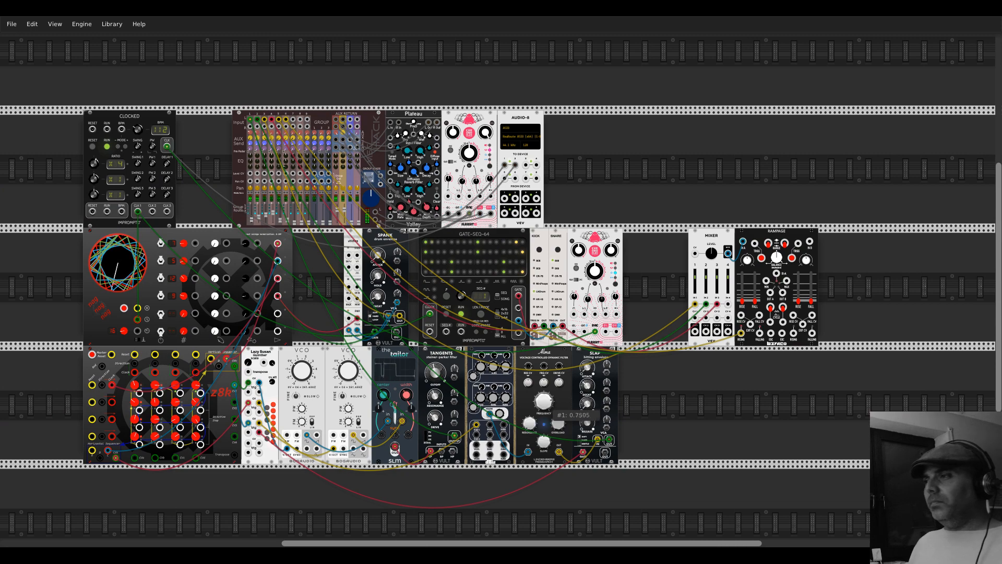
{"action": "scroll", "coordinate": [511, 341], "scroll_direction": "up", "scroll_amount": 3}
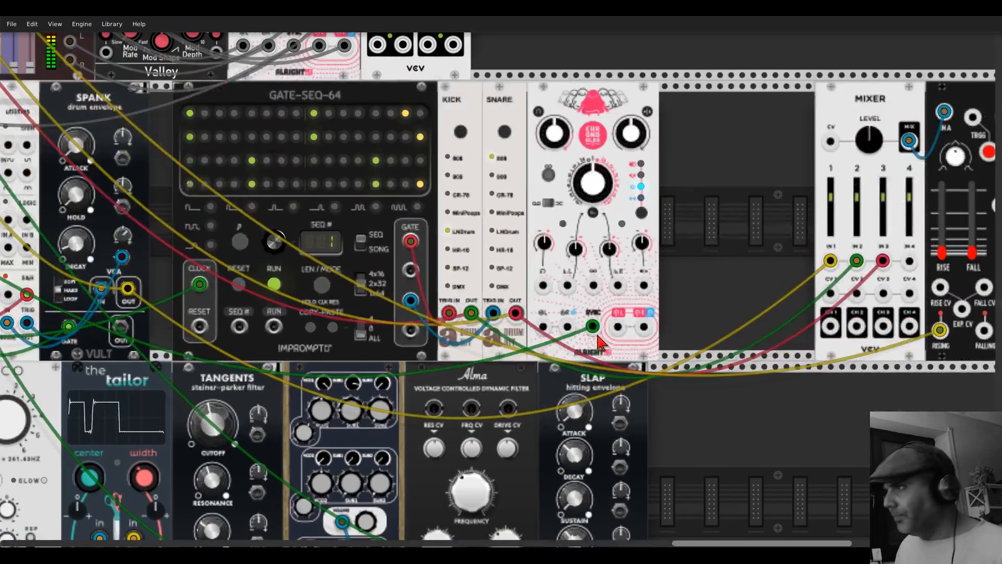
{"action": "scroll", "coordinate": [639, 278], "scroll_direction": "up", "scroll_amount": 2}
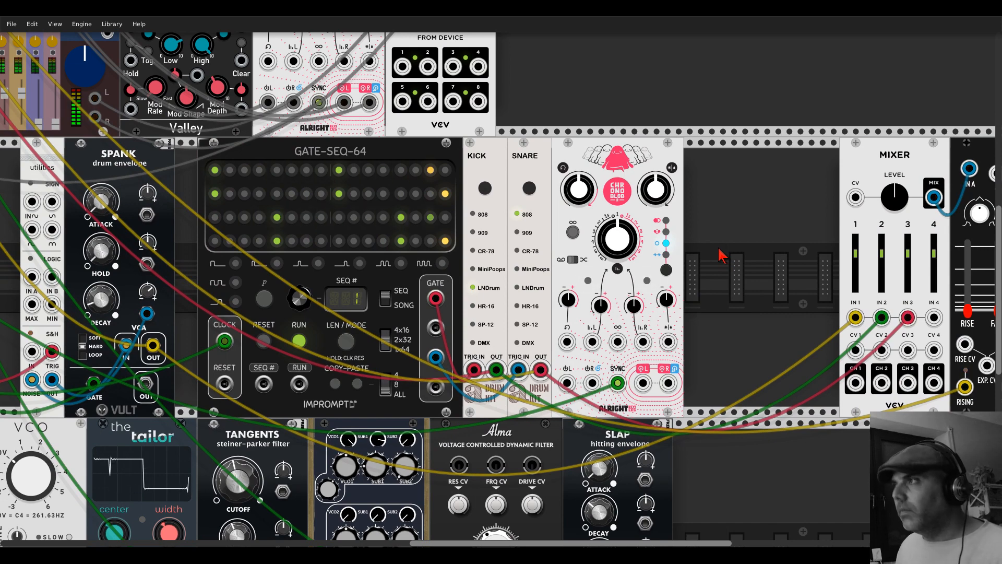
Step: Move the new Chronoblob away from SNARE and insert a VCF module in the space between them
{"action": "scroll", "coordinate": [721, 257], "scroll_direction": "down", "scroll_amount": 2}
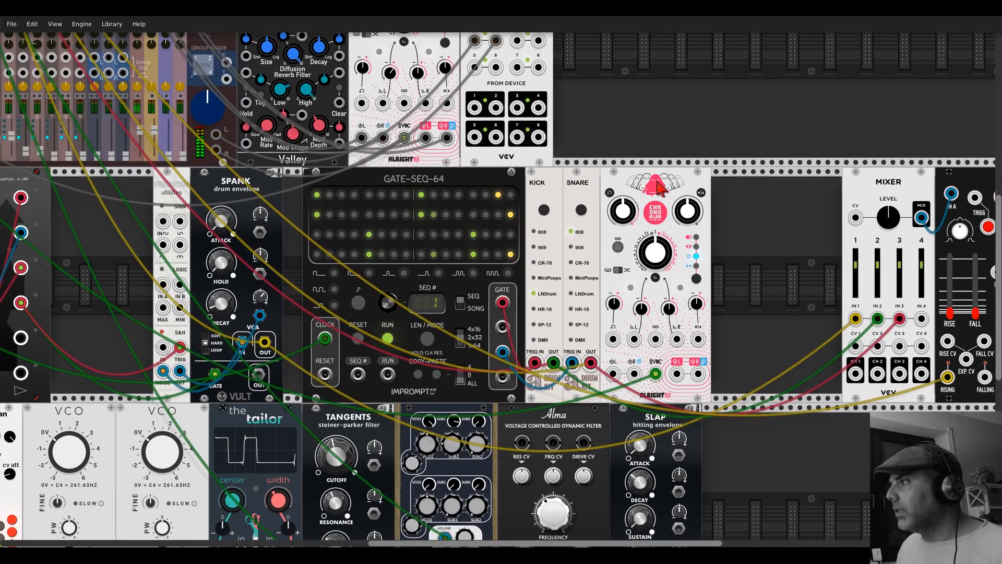
{"action": "left_click_drag", "start_coordinate": [656, 190], "coordinate": [767, 191]}
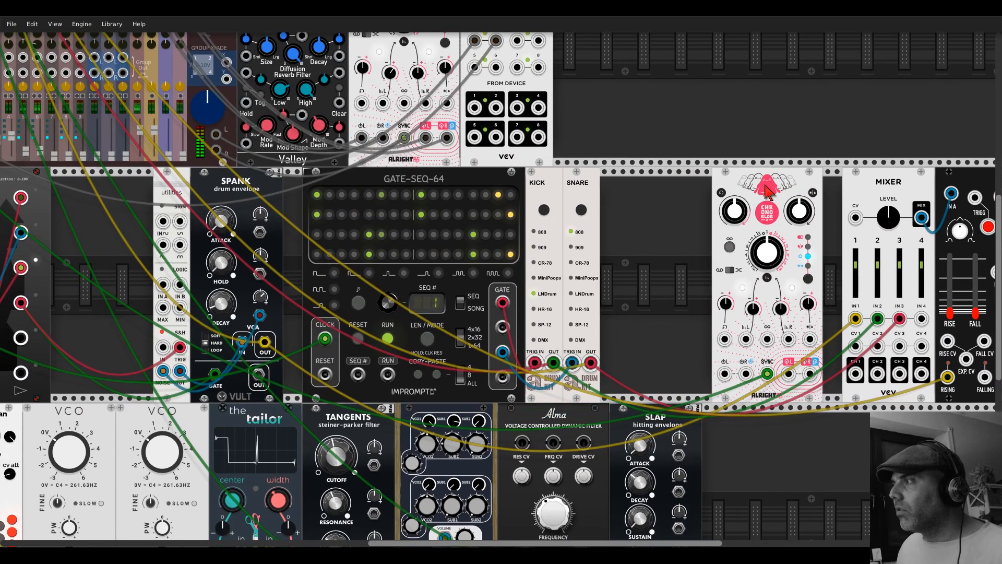
{"action": "right_click", "coordinate": [665, 246]}
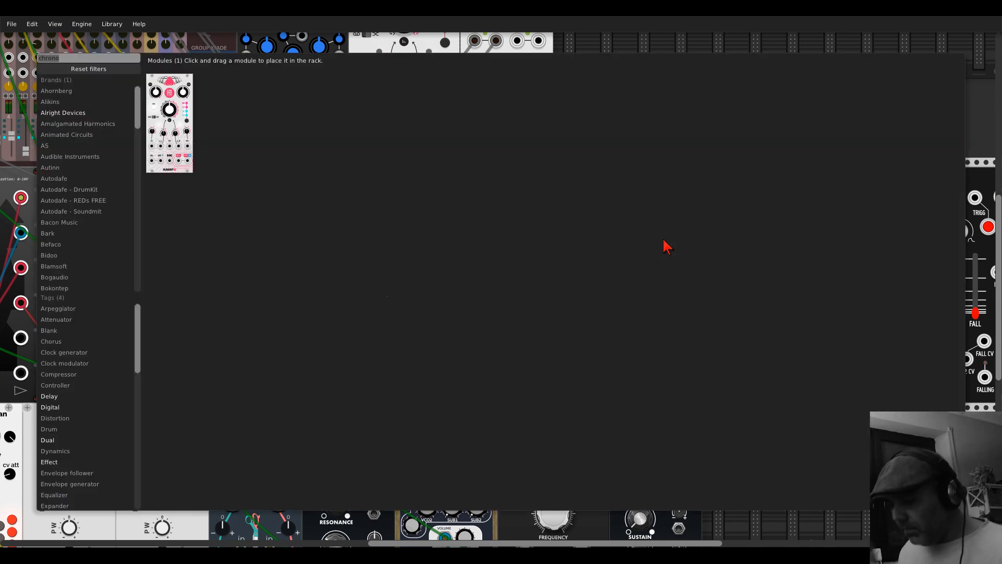
{"action": "key", "text": "BackSpace"}
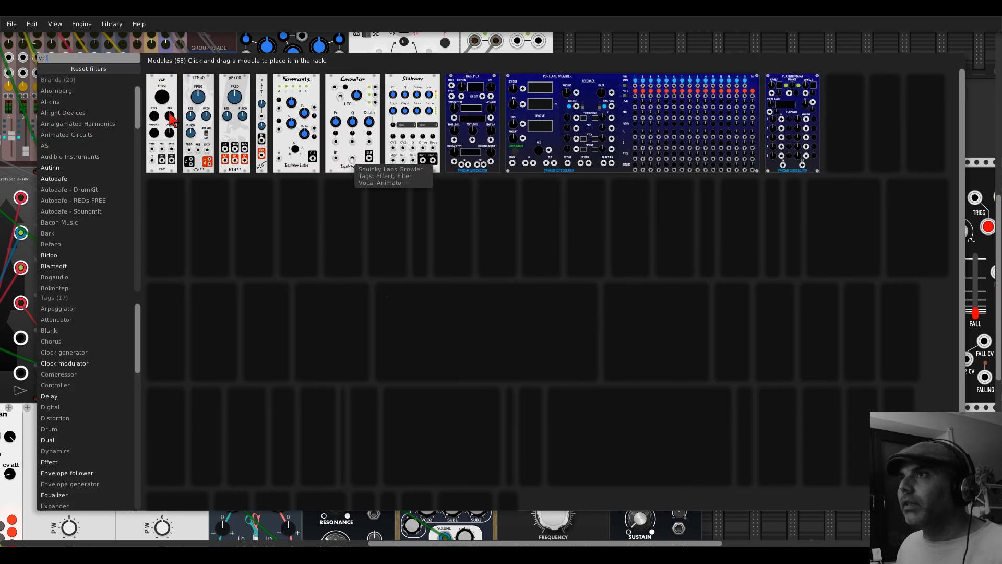
{"action": "key", "text": "Escape"}
{"action": "left_click_drag", "start_coordinate": [161, 76], "coordinate": [553, 253]}
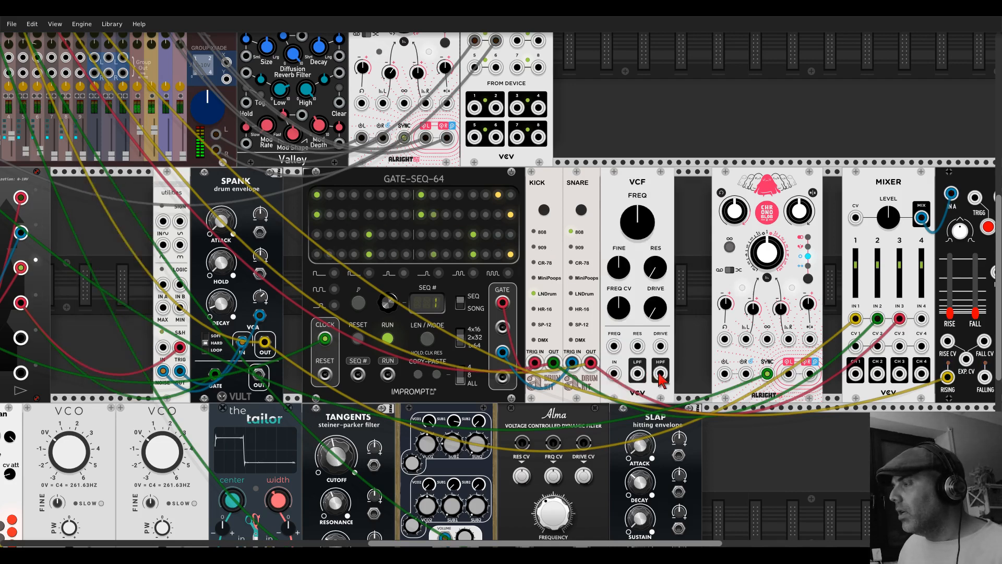
Step: Raise VCF's FREQ and patch the SNARE output through its HPF and the new Chronoblob's left channel into main mixer channel 7
{"action": "left_click_drag", "start_coordinate": [614, 373], "coordinate": [591, 362]}
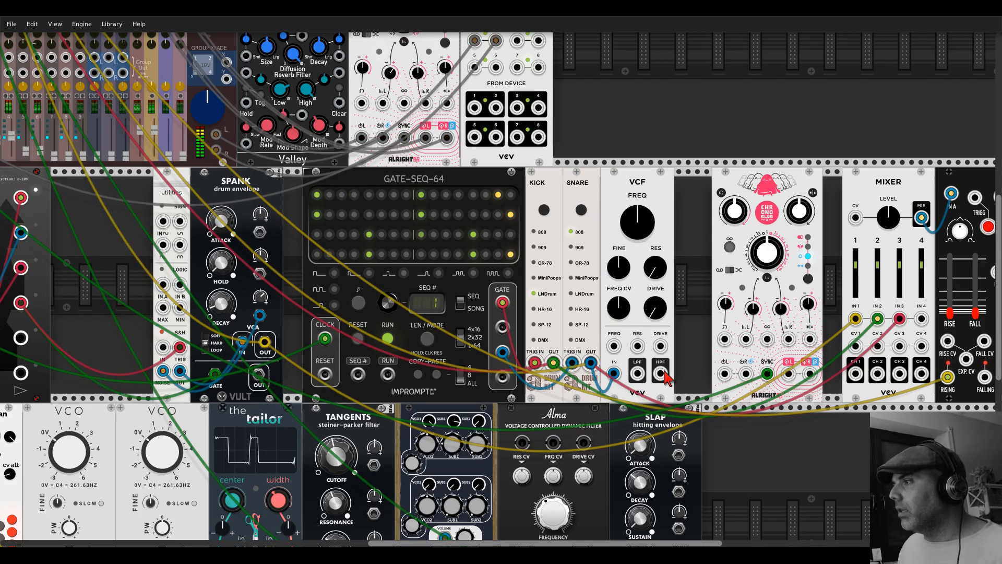
{"action": "left_click_drag", "start_coordinate": [635, 246], "coordinate": [681, 195]}
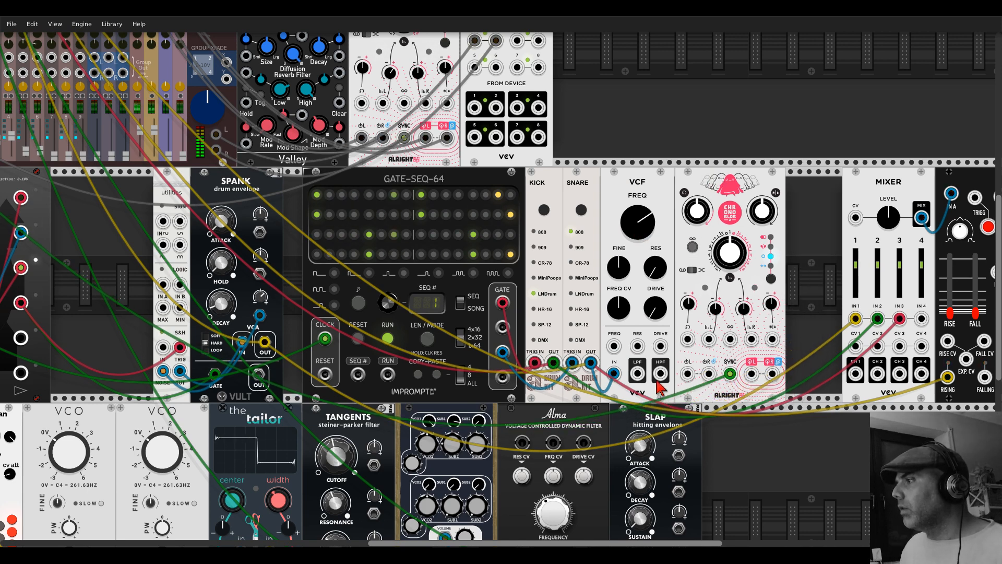
{"action": "left_click_drag", "start_coordinate": [661, 373], "coordinate": [238, 73]}
{"action": "scroll", "coordinate": [687, 370], "scroll_direction": "down", "scroll_amount": 2}
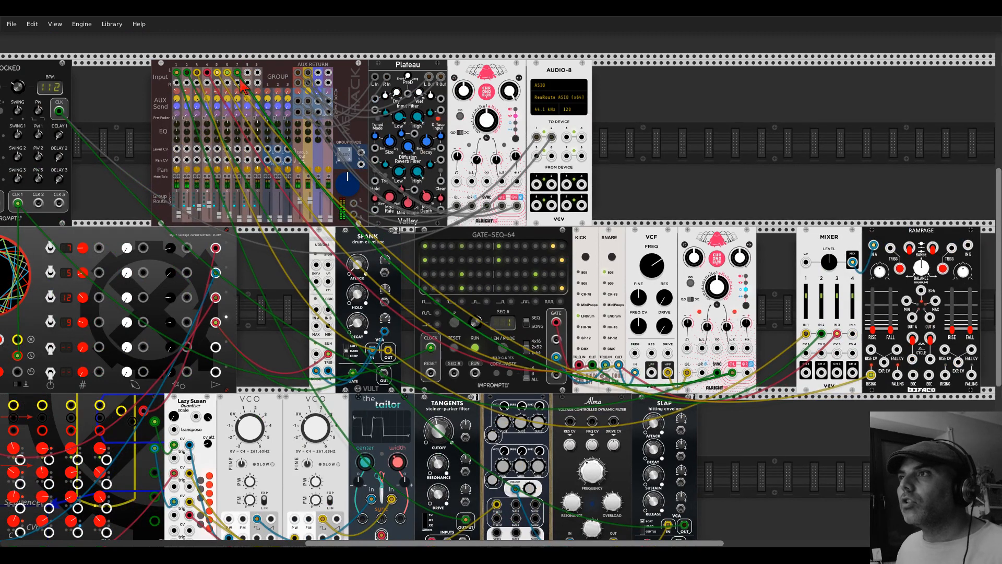
Step: Fine-tune mixer channel 7's level and adjust the delay time of the Chronoblob beside VCF
{"action": "left_click_drag", "start_coordinate": [239, 218], "coordinate": [239, 217]}
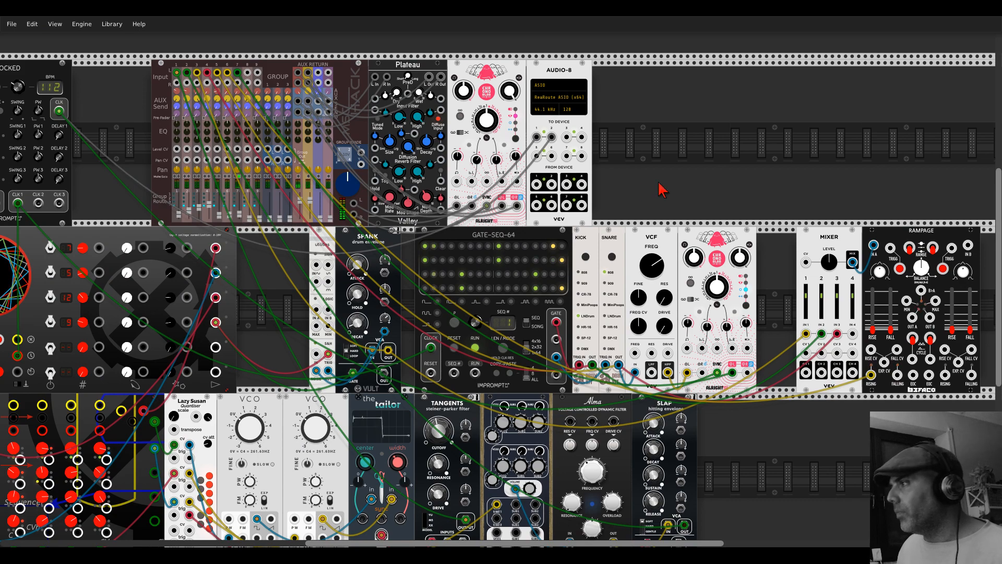
{"action": "left_click_drag", "start_coordinate": [728, 157], "coordinate": [565, 87]}
{"action": "scroll", "coordinate": [558, 204], "scroll_direction": "up", "scroll_amount": 3}
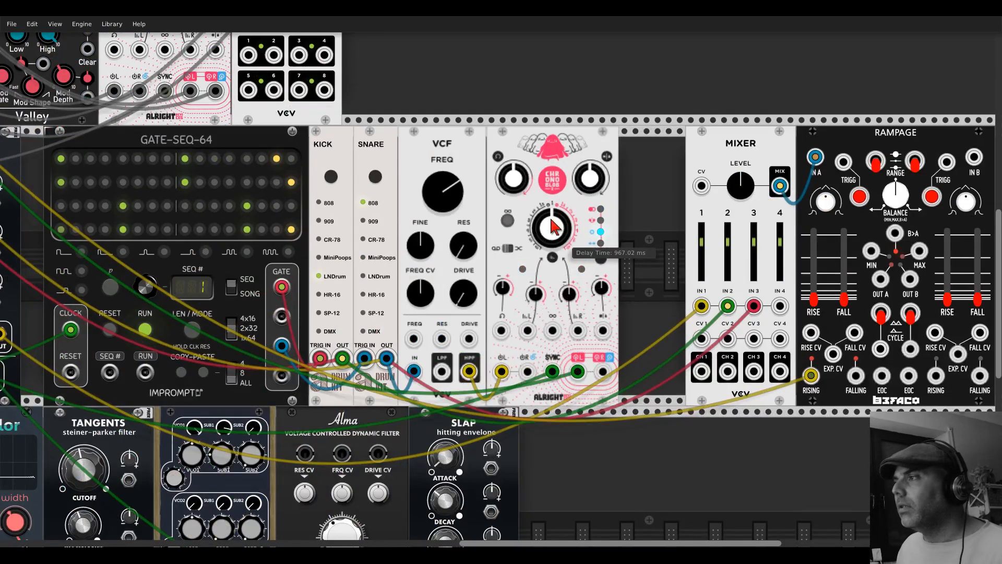
{"action": "left_click_drag", "start_coordinate": [552, 221], "coordinate": [551, 241]}
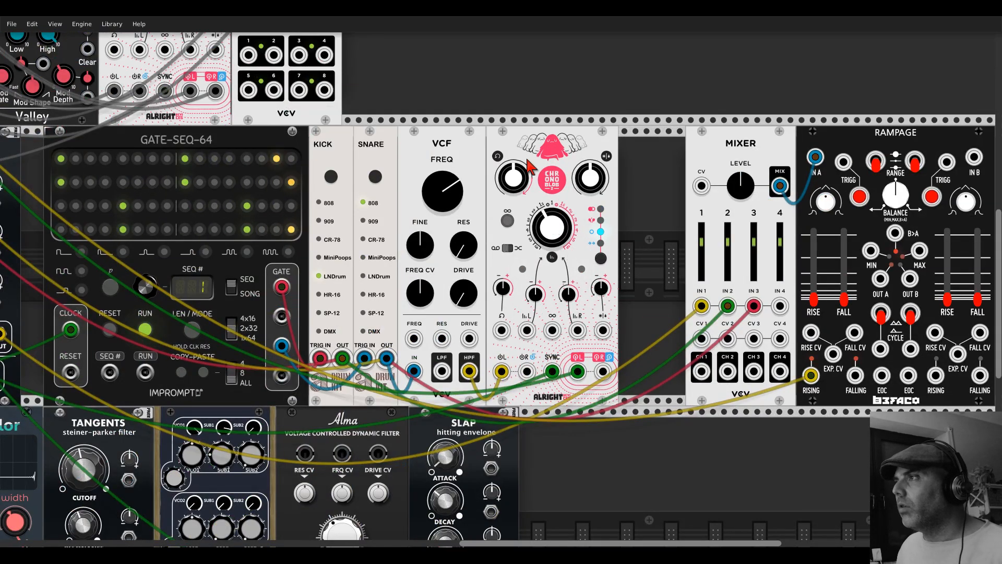
{"action": "scroll", "coordinate": [468, 114], "scroll_direction": "down", "scroll_amount": 2}
{"action": "left_click_drag", "start_coordinate": [468, 114], "coordinate": [482, 112]}
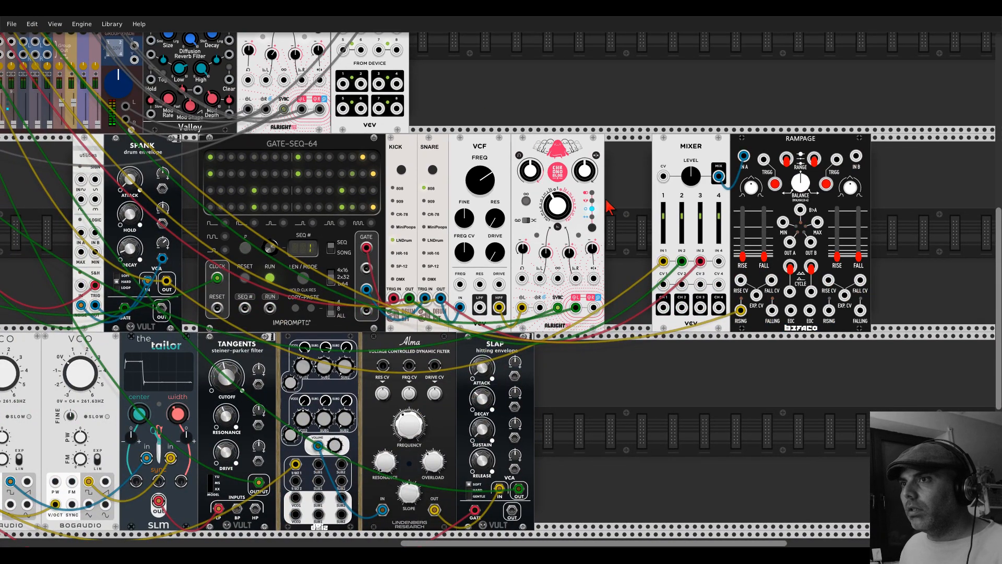
Step: Add a Bogaudio S&H module directly after the snare's Chronoblob
{"action": "right_click", "coordinate": [621, 235]}
{"action": "type", "text": "sample"}
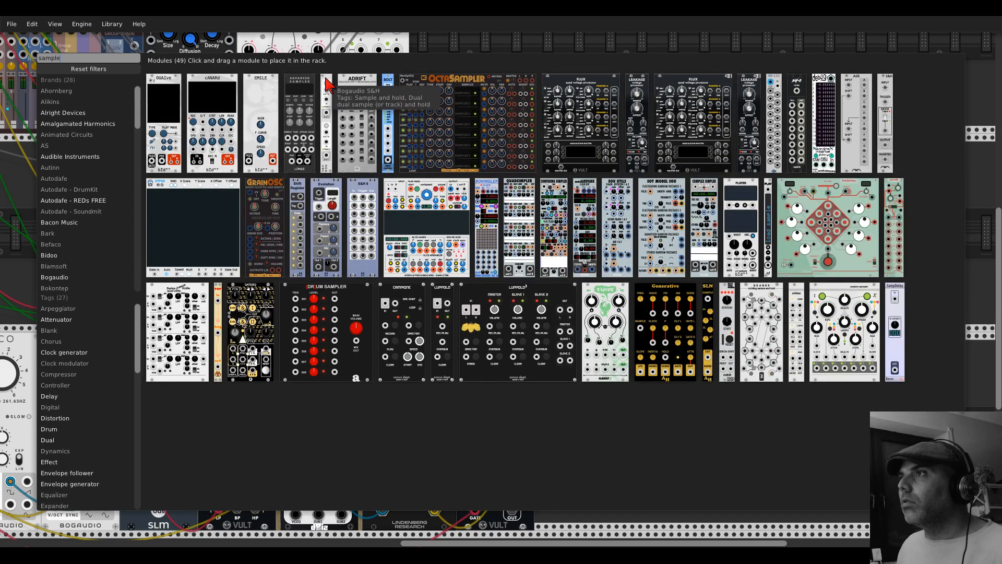
{"action": "left_click_drag", "start_coordinate": [325, 82], "coordinate": [614, 171]}
Step: Set S&H's normal range to +/-3V and patch its second section from GATE-SEQ-64's third gate to the snare Chronoblob's delay time CV
{"action": "right_click", "coordinate": [614, 168]}
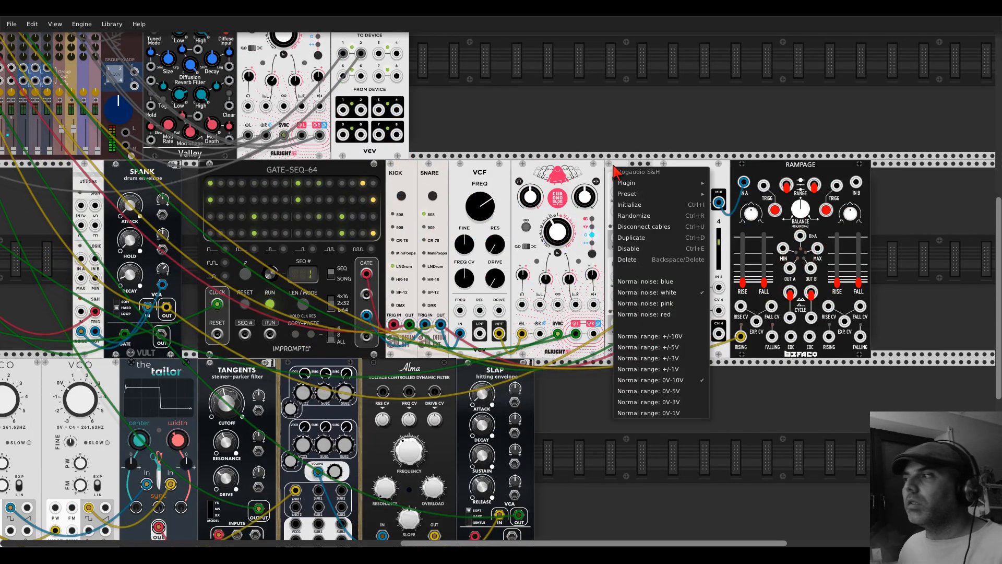
{"action": "left_click", "coordinate": [677, 360]}
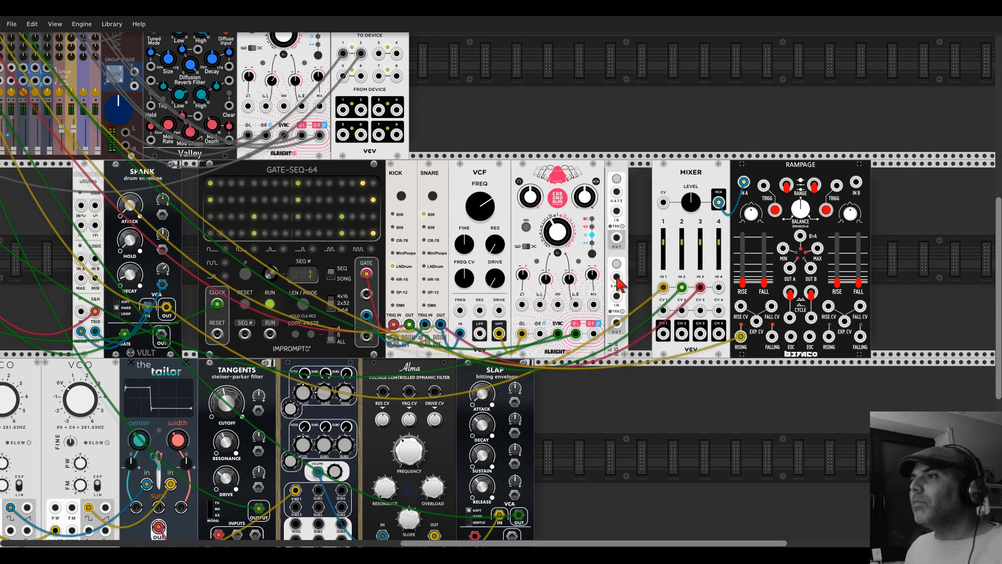
{"action": "left_click_drag", "start_coordinate": [618, 280], "coordinate": [372, 320]}
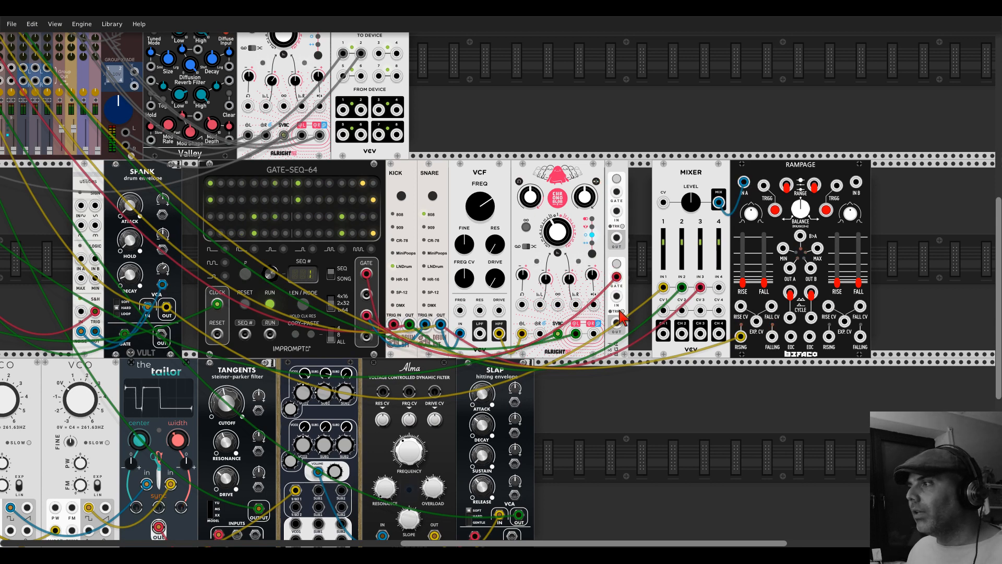
{"action": "left_click_drag", "start_coordinate": [616, 325], "coordinate": [544, 224]}
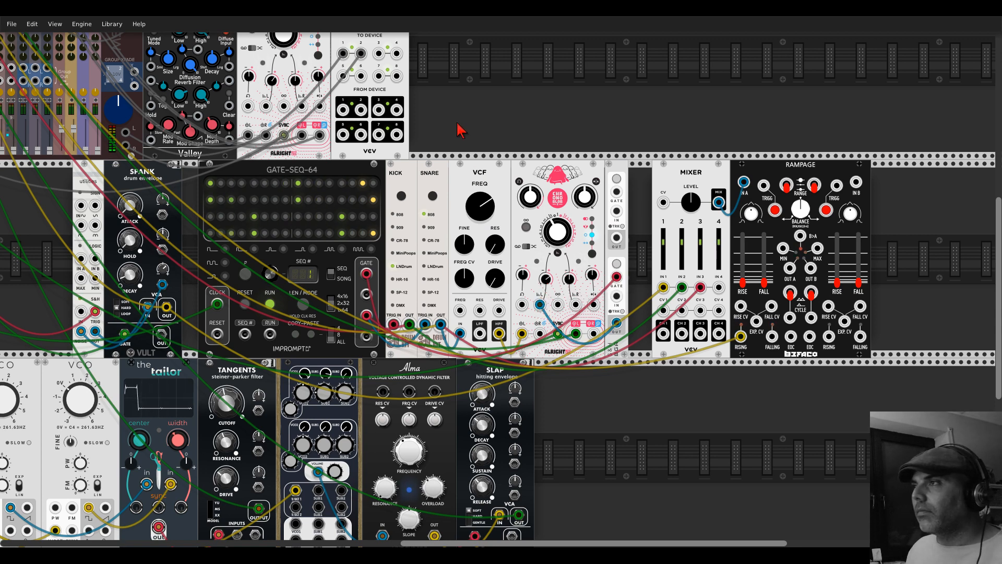
Step: Adjust the main mixer's channel 7 level to 0.3
{"action": "left_click_drag", "start_coordinate": [459, 126], "coordinate": [511, 162]}
{"action": "left_click_drag", "start_coordinate": [600, 191], "coordinate": [764, 299]}
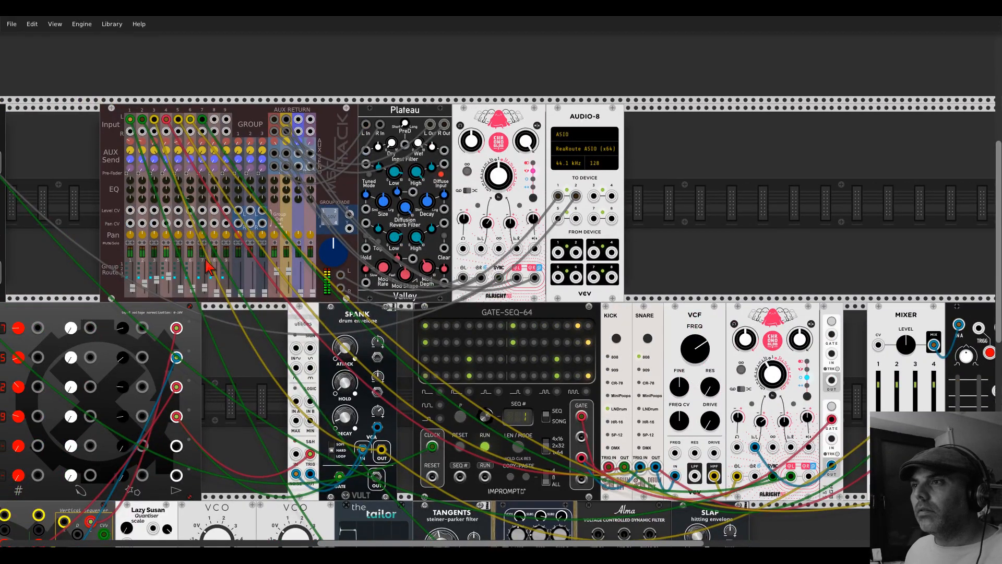
{"action": "mouse_move", "coordinate": [205, 292]}
{"action": "left_click_drag", "start_coordinate": [205, 289], "coordinate": [204, 288]}
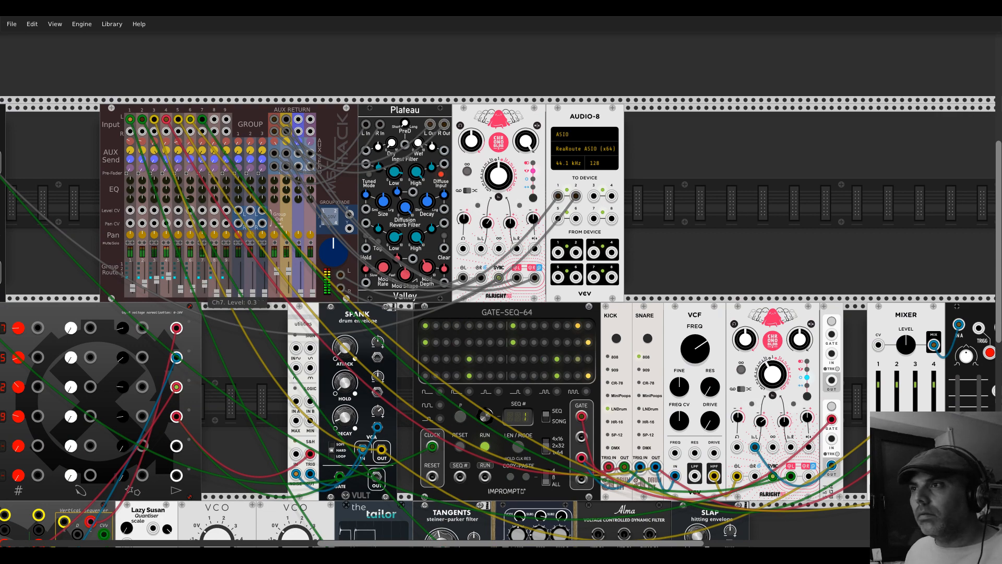
Step: Adjust the snare VCF's resonance and lower the main mixer's channel 7 level to 0.141
{"action": "left_click_drag", "start_coordinate": [737, 216], "coordinate": [581, 133]}
{"action": "mouse_move", "coordinate": [610, 337]}
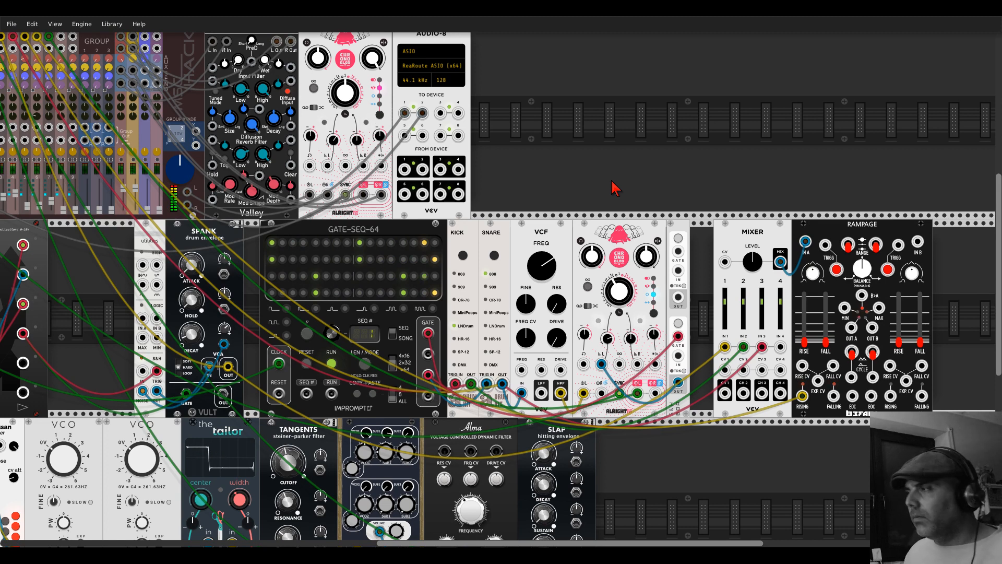
{"action": "left_click_drag", "start_coordinate": [598, 250], "coordinate": [598, 250]}
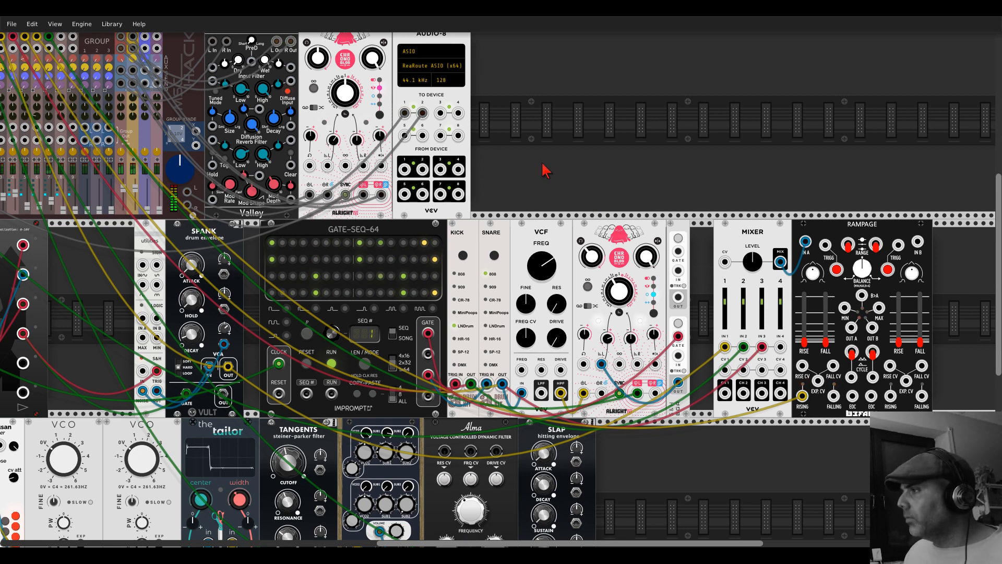
{"action": "left_click_drag", "start_coordinate": [543, 163], "coordinate": [739, 219]}
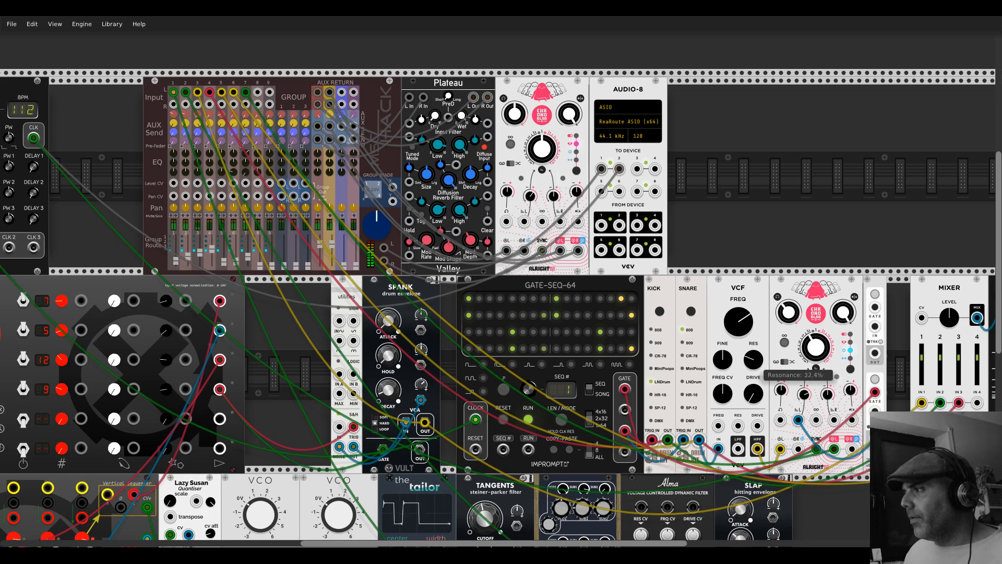
{"action": "left_click_drag", "start_coordinate": [753, 359], "coordinate": [753, 364]}
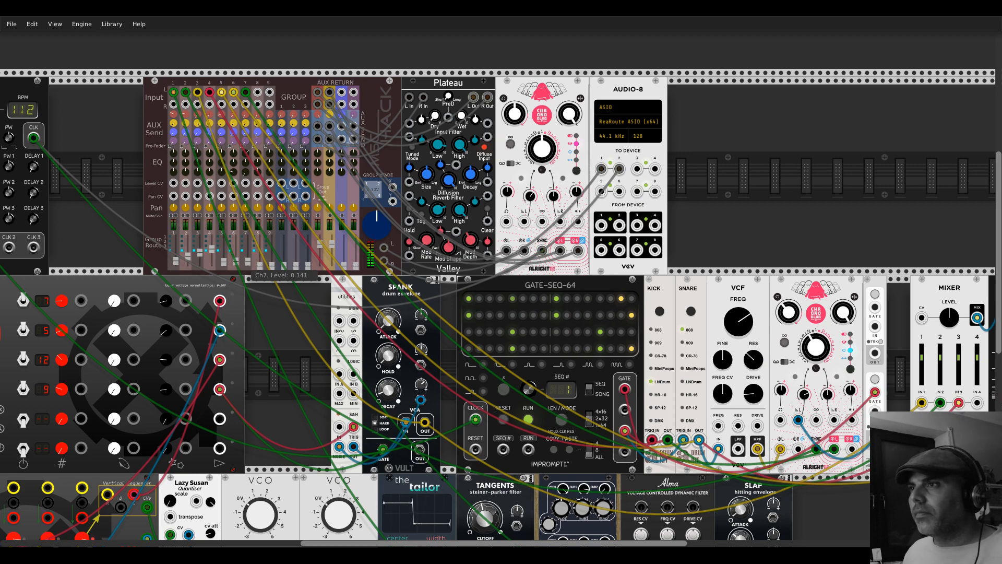
Step: Tune Alma's frequency to about 0.58 and Tangents' cutoff to about 0.754
{"action": "scroll", "coordinate": [716, 172], "scroll_direction": "down", "scroll_amount": 5}
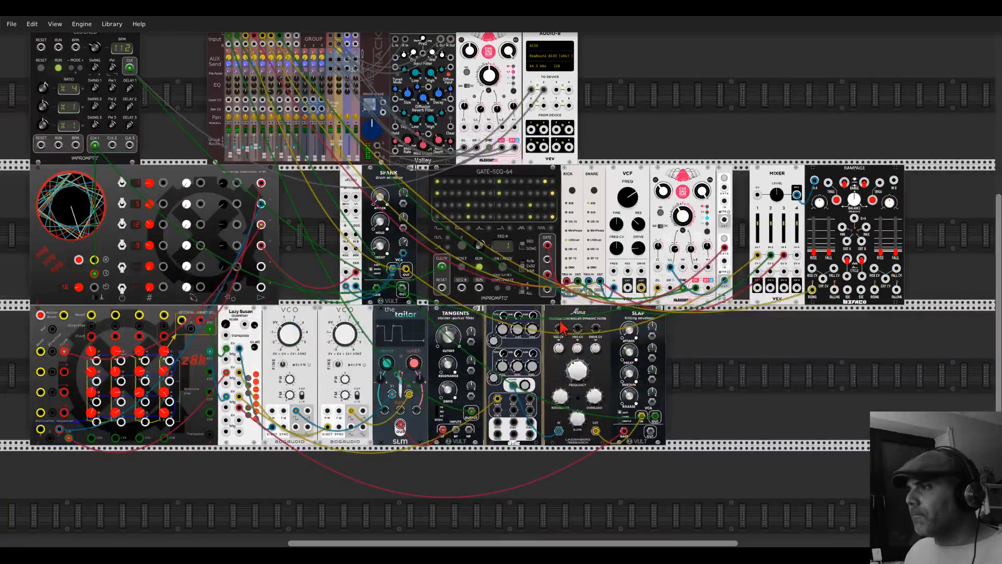
{"action": "left_click_drag", "start_coordinate": [453, 340], "coordinate": [452, 337]}
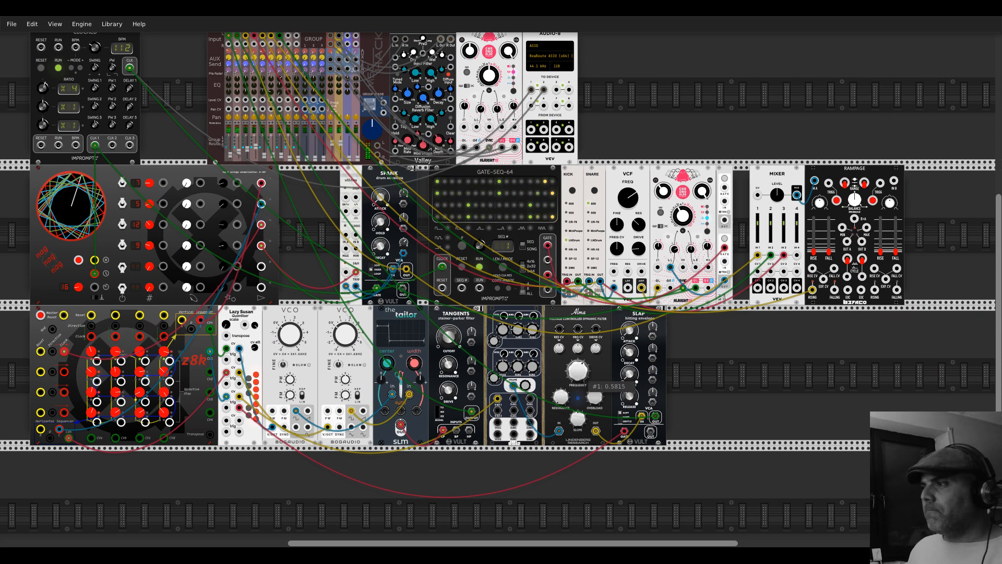
{"action": "left_click_drag", "start_coordinate": [448, 336], "coordinate": [447, 348]}
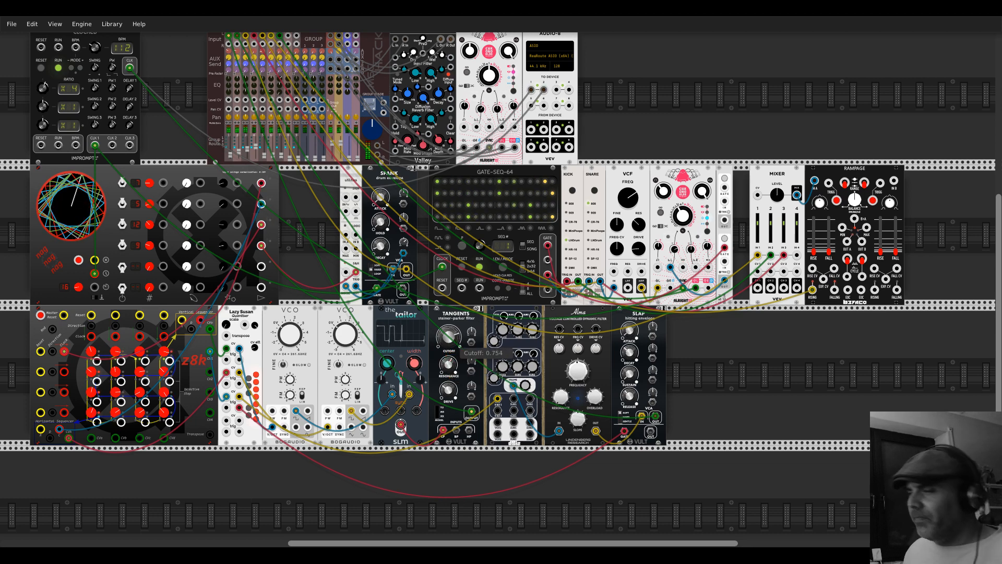
{"action": "left_click_drag", "start_coordinate": [447, 348], "coordinate": [447, 354]}
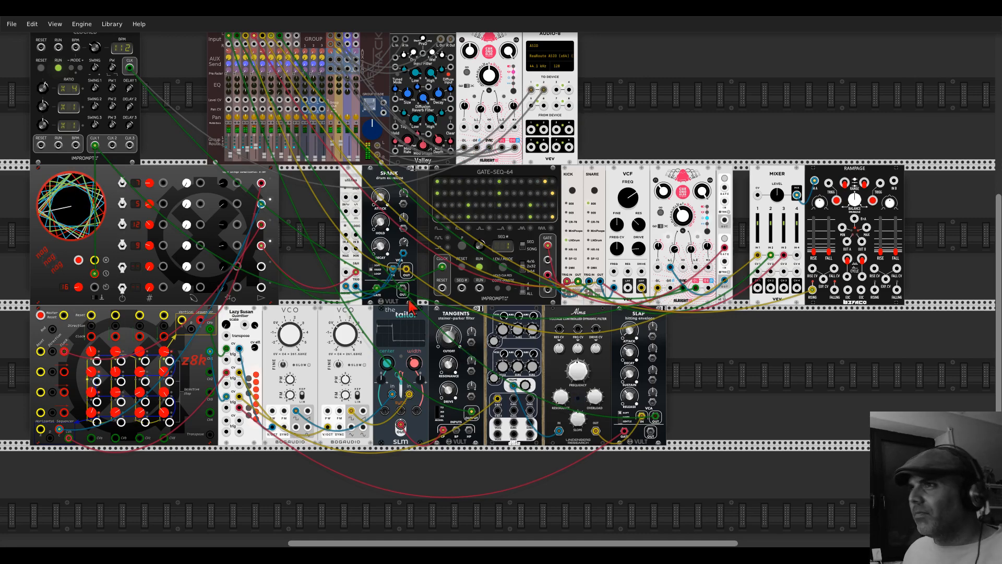
Step: Trim the main mixer's channel 7 level to about 0.128
{"action": "left_click_drag", "start_coordinate": [303, 205], "coordinate": [398, 323]}
{"action": "scroll", "coordinate": [381, 307], "scroll_direction": "up", "scroll_amount": 3}
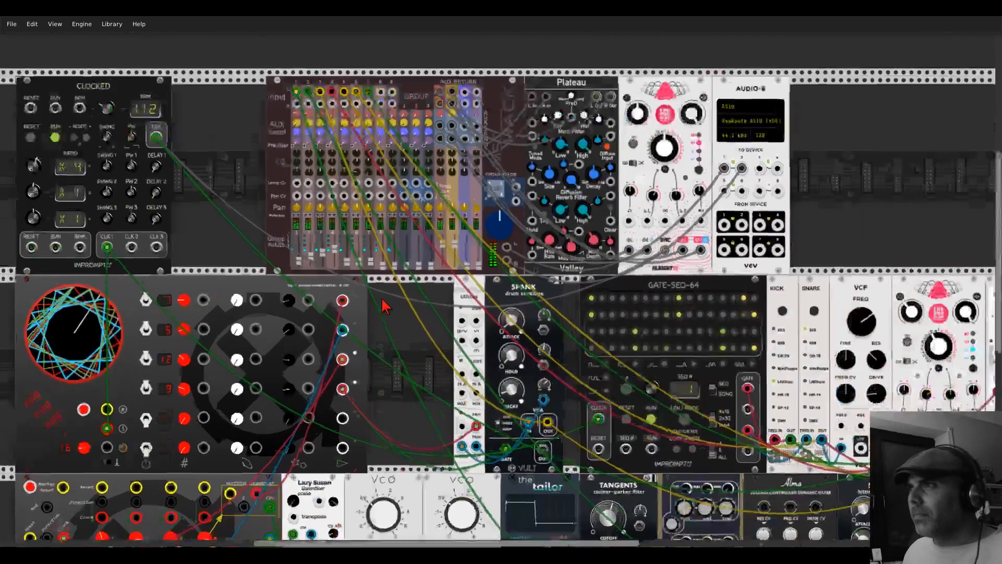
{"action": "left_click_drag", "start_coordinate": [326, 238], "coordinate": [329, 259]}
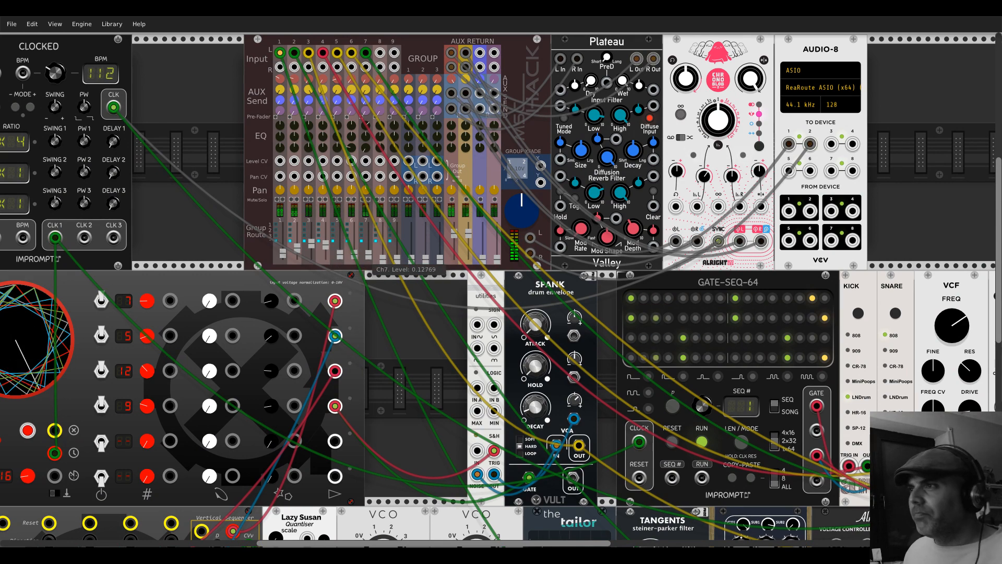
Step: Add an Audible Instruments Macro Oscillator in the empty row below Lazy Susan and select its SNAR model
{"action": "scroll", "coordinate": [396, 368], "scroll_direction": "down", "scroll_amount": 4}
{"action": "left_click_drag", "start_coordinate": [396, 368], "coordinate": [397, 219]}
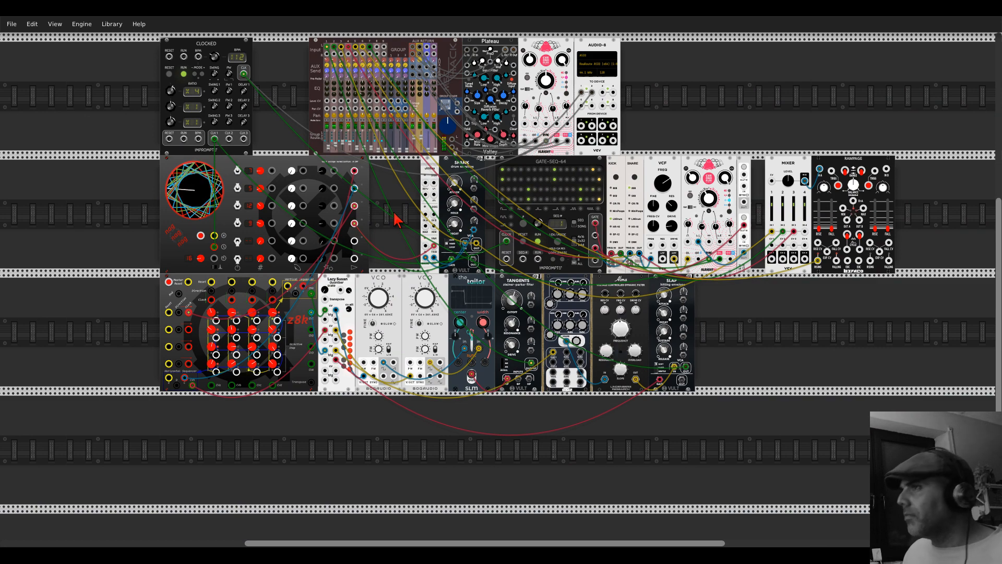
{"action": "left_click_drag", "start_coordinate": [394, 212], "coordinate": [398, 187]}
{"action": "scroll", "coordinate": [387, 409], "scroll_direction": "up", "scroll_amount": 1}
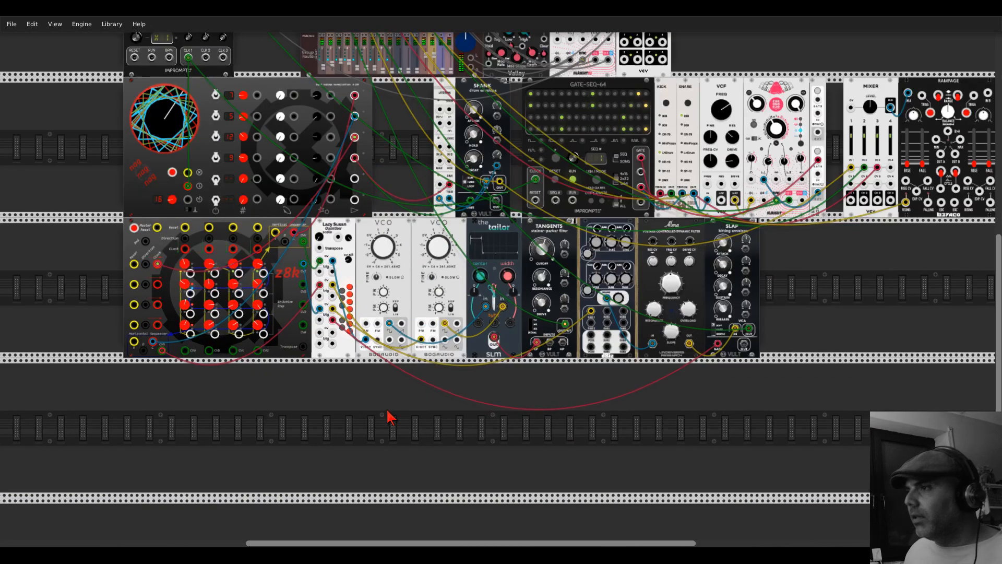
{"action": "left_click_drag", "start_coordinate": [388, 410], "coordinate": [388, 368]}
{"action": "scroll", "coordinate": [391, 360], "scroll_direction": "down", "scroll_amount": 2}
{"action": "right_click", "coordinate": [398, 342]}
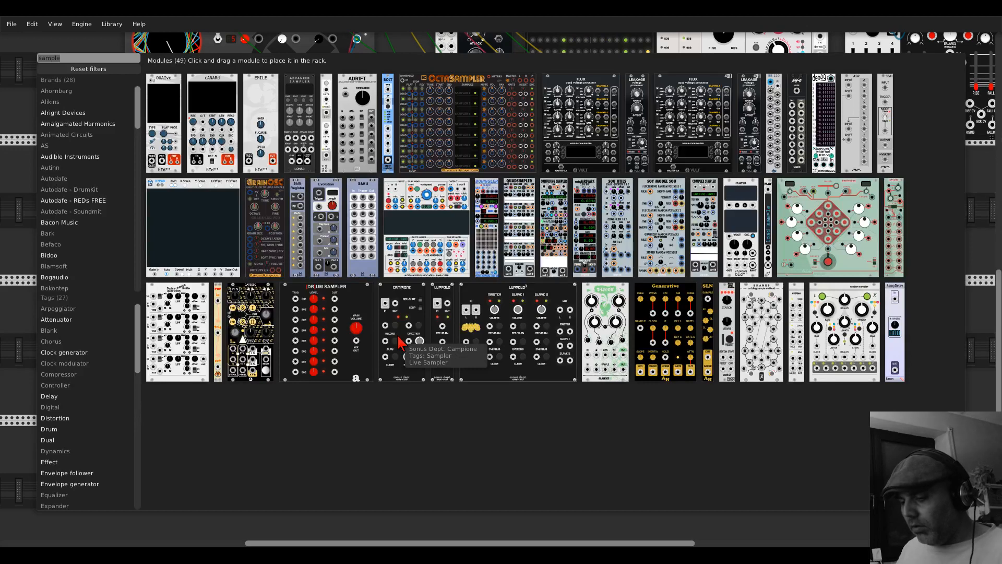
{"action": "type", "text": "braids"}
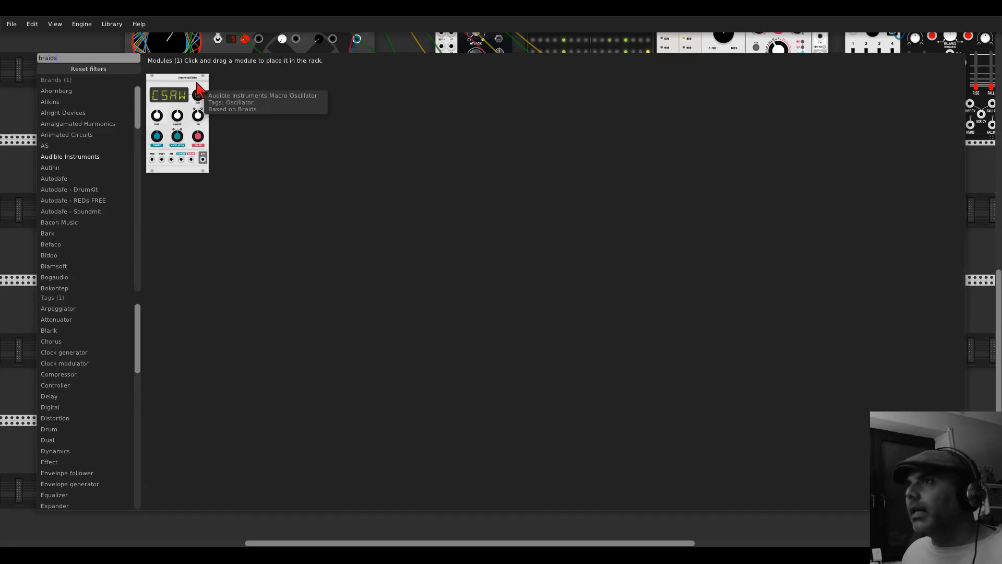
{"action": "left_click_drag", "start_coordinate": [198, 89], "coordinate": [331, 342]}
{"action": "scroll", "coordinate": [332, 343], "scroll_direction": "up", "scroll_amount": 2}
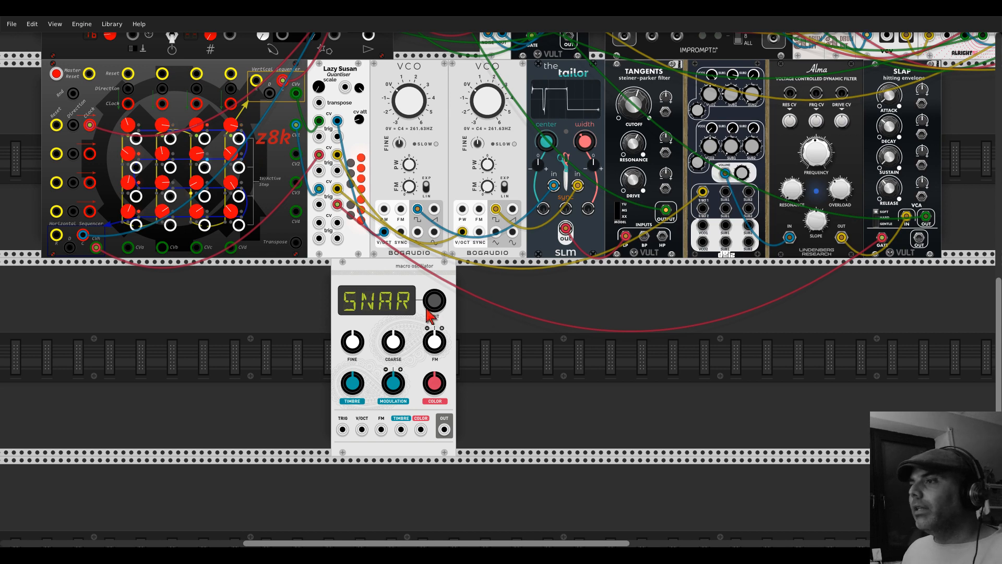
Step: Patch the first VCO's output that feeds the tailor into Macro Oscillator's TRIG and set COLOR to about 0.01
{"action": "left_click_drag", "start_coordinate": [341, 431], "coordinate": [418, 209]}
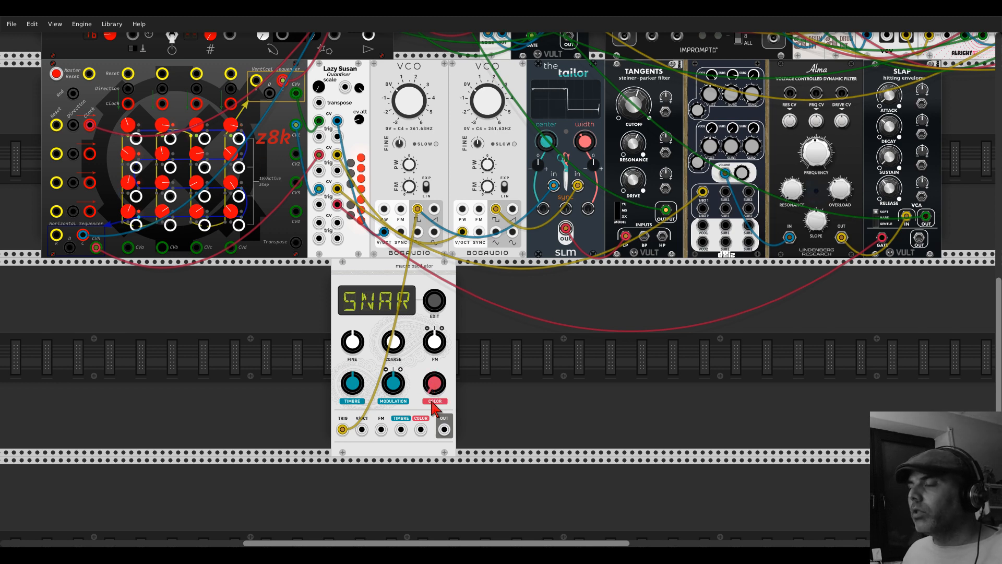
{"action": "scroll", "coordinate": [438, 401], "scroll_direction": "down", "scroll_amount": 3}
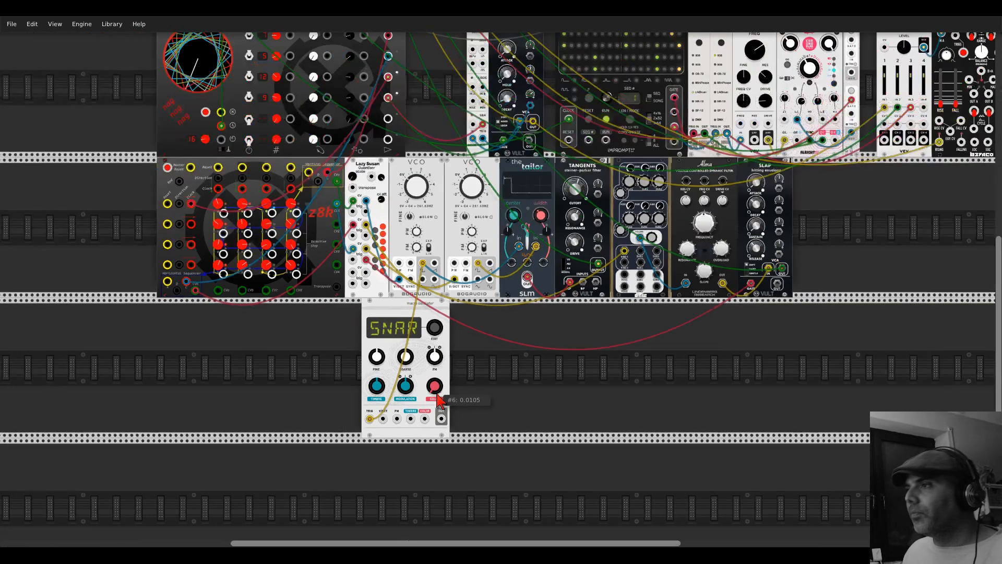
Step: Add a Vult SLAP envelope next to Macro Oscillator and patch the oscillator's OUT into SLAP's VCA IN
{"action": "right_click", "coordinate": [493, 376]}
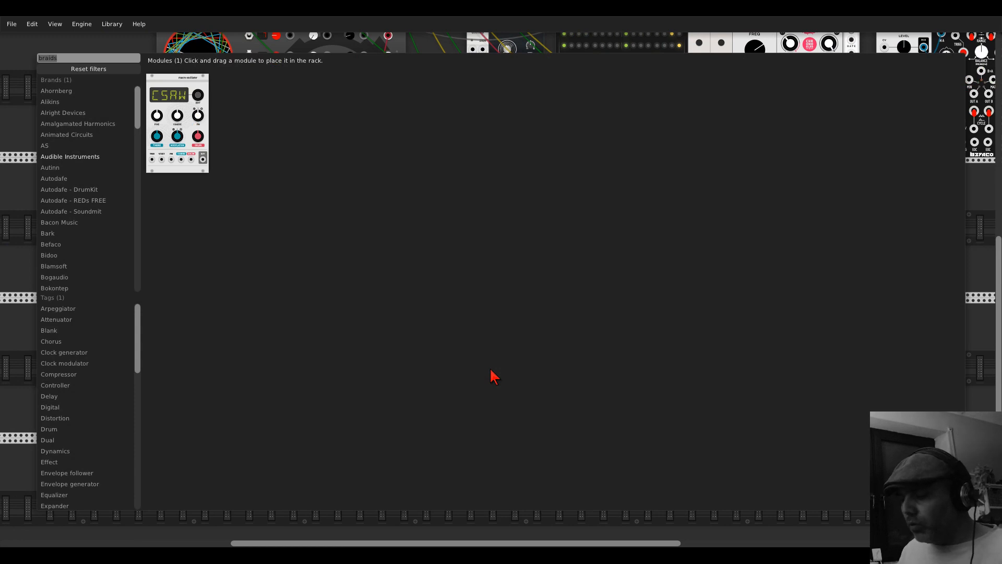
{"action": "type", "text": "slap"}
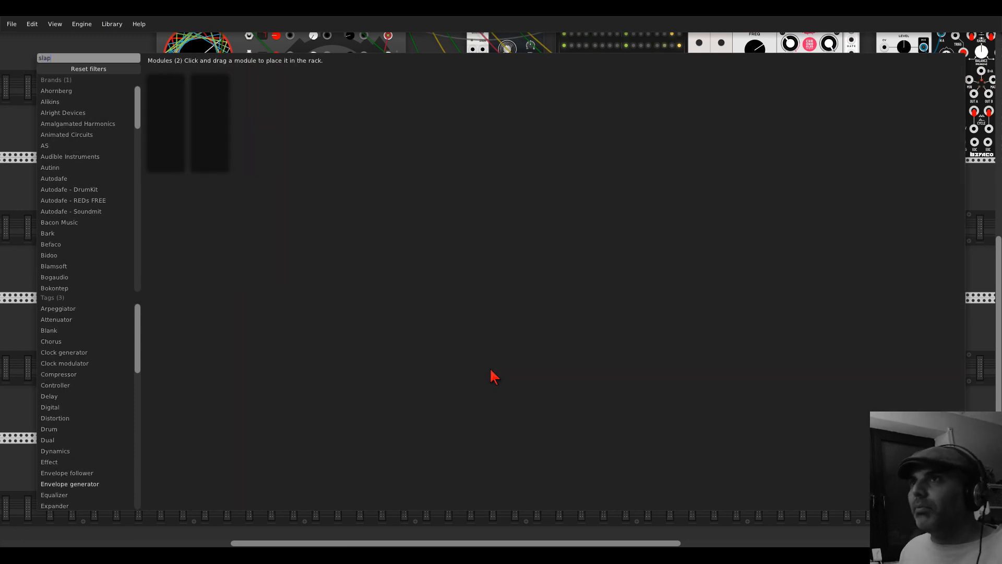
{"action": "left_click_drag", "start_coordinate": [214, 85], "coordinate": [433, 343]}
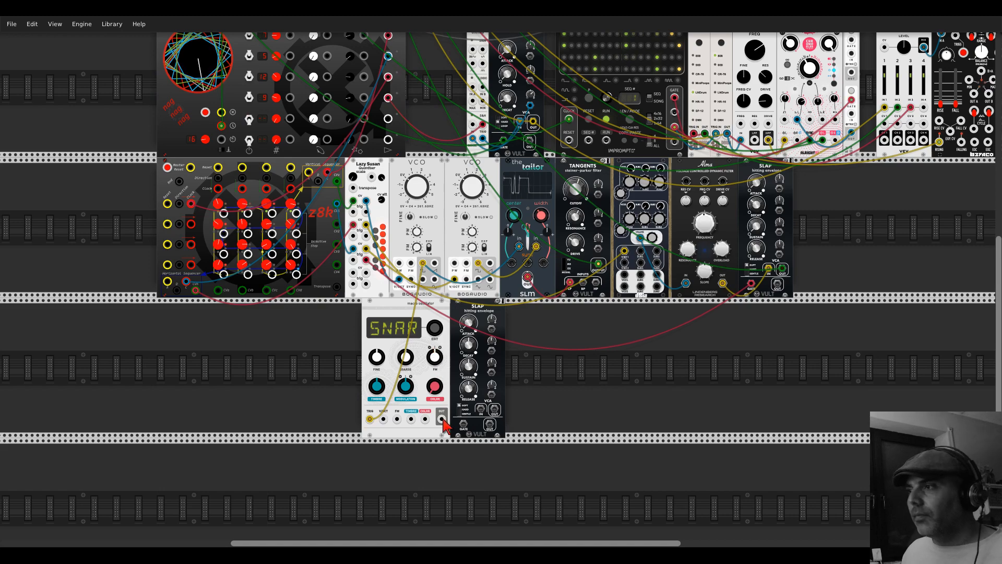
{"action": "scroll", "coordinate": [263, 153], "scroll_direction": "up", "scroll_amount": 2}
Step: Enable the polygon sequencer's fifth row and set its vertices to 5
{"action": "scroll", "coordinate": [263, 153], "scroll_direction": "up", "scroll_amount": 3, "text": "ctrl"}
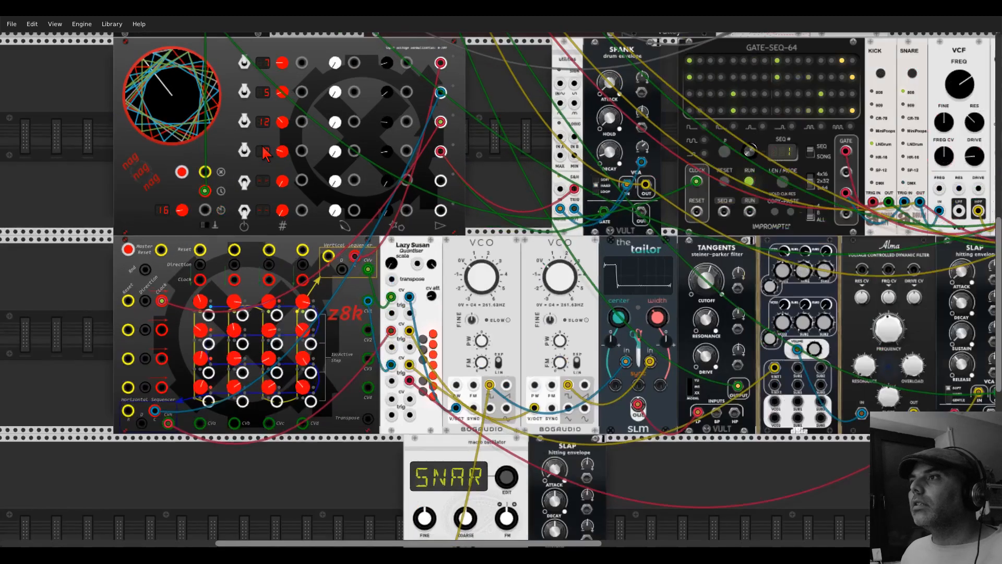
{"action": "left_click", "coordinate": [244, 180]}
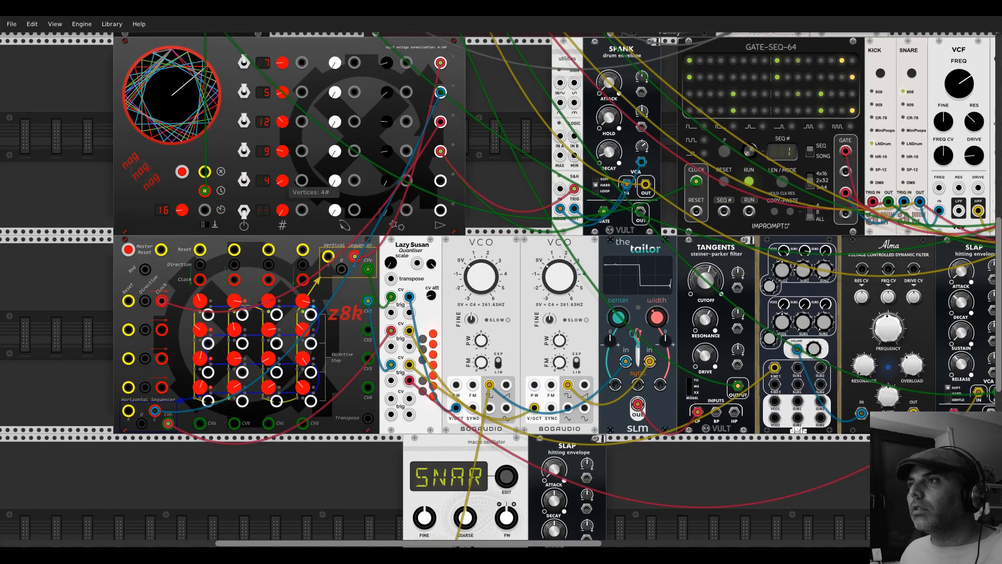
{"action": "left_click_drag", "start_coordinate": [282, 180], "coordinate": [283, 174]}
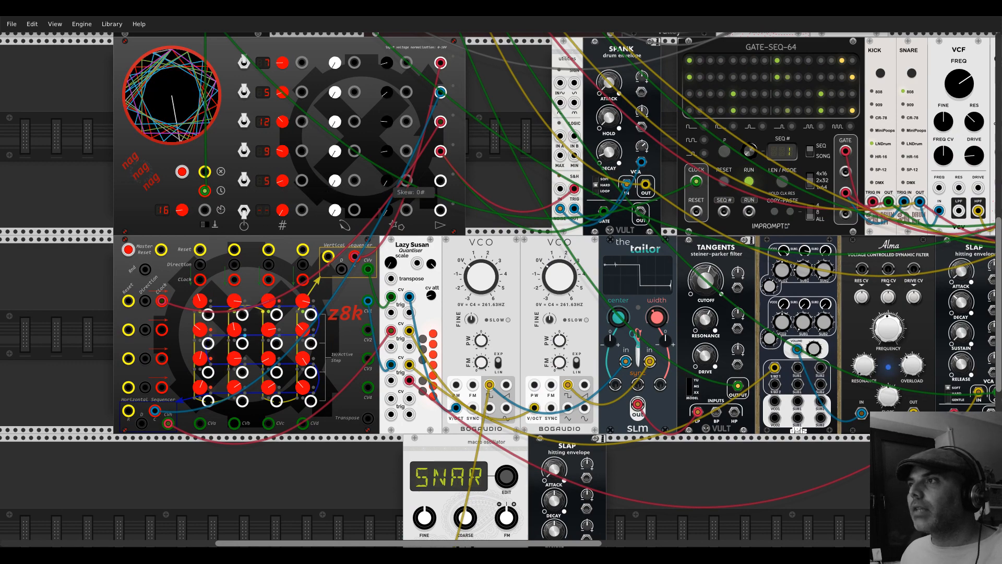
Step: Patch the fifth polygon row's trigger output into the new SLAP's GATE and set its Sustain to about 0.281
{"action": "left_click_drag", "start_coordinate": [387, 180], "coordinate": [547, 455]}
{"action": "scroll", "coordinate": [445, 181], "scroll_direction": "down", "scroll_amount": 6}
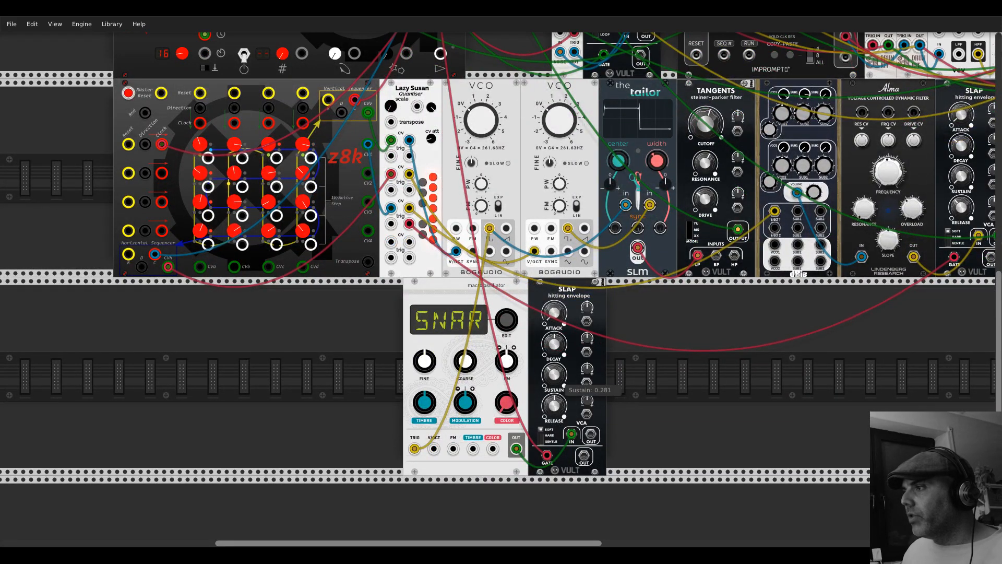
Step: Adjust the new SLAP's Decay, set its Release to about 0.329, and place the module directly beside Macro Oscillator
{"action": "left_click_drag", "start_coordinate": [558, 344], "coordinate": [559, 356]}
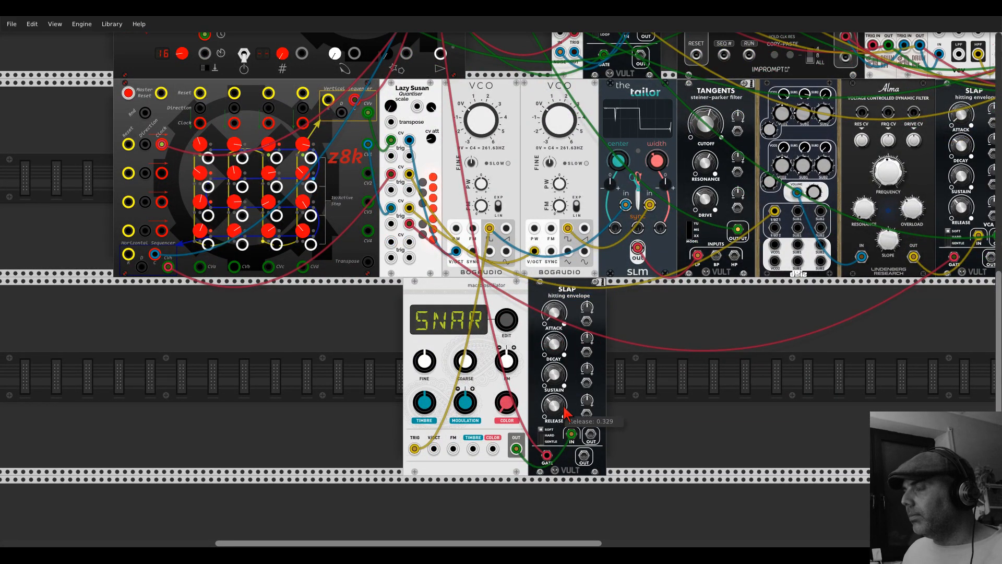
{"action": "scroll", "coordinate": [565, 414], "scroll_direction": "down", "scroll_amount": 4}
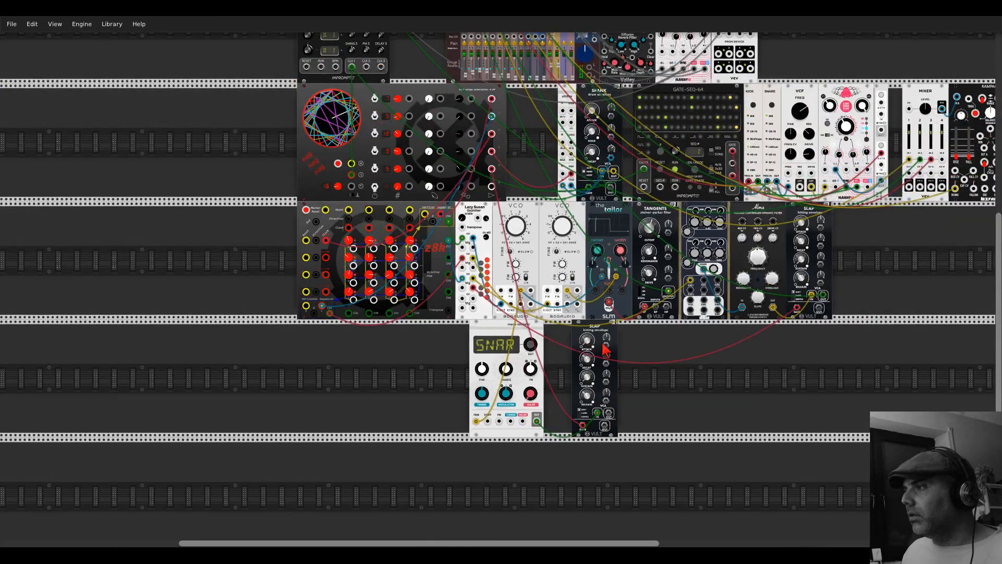
{"action": "left_click_drag", "start_coordinate": [582, 326], "coordinate": [553, 331]}
{"action": "scroll", "coordinate": [643, 369], "scroll_direction": "up", "scroll_amount": 1}
Step: Patch the new SLAP's VCA OUT into mixer channel 8 and set that channel's level to about 0.312
{"action": "left_click_drag", "start_coordinate": [581, 413], "coordinate": [515, 158]}
{"action": "scroll", "coordinate": [642, 369], "scroll_direction": "up", "scroll_amount": 6}
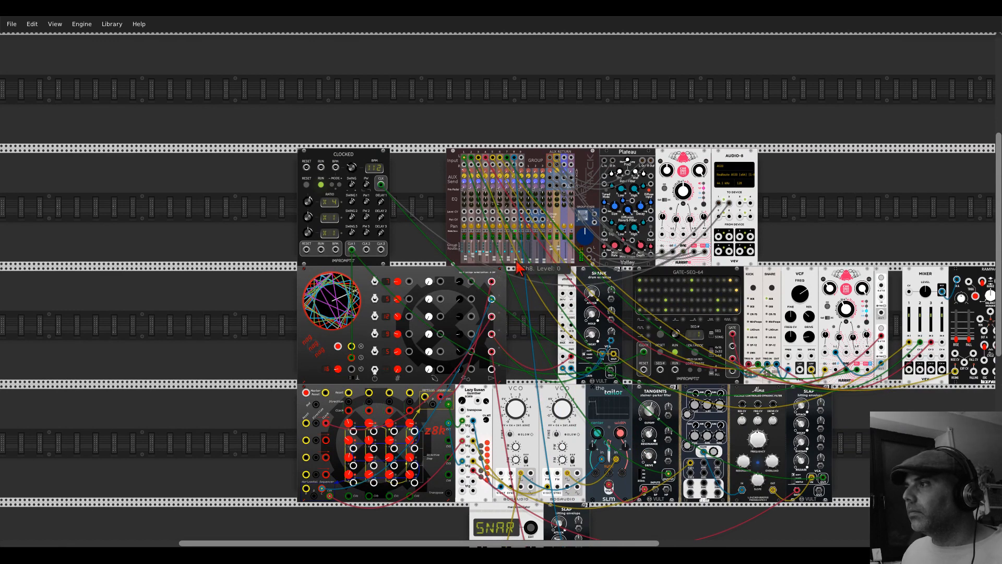
{"action": "left_click_drag", "start_coordinate": [518, 268], "coordinate": [518, 259]}
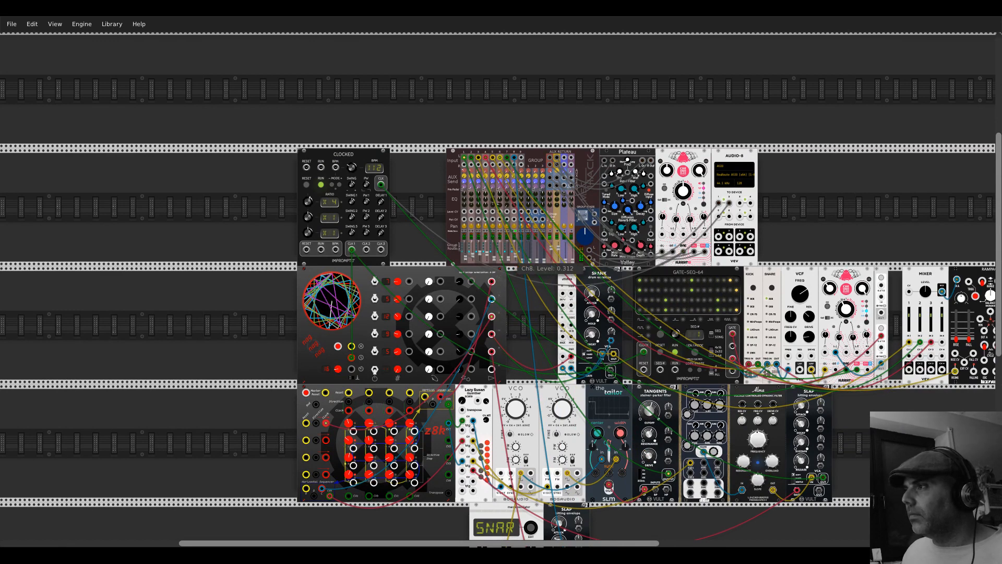
Step: Try different TIMBRE settings on Macro Oscillator and set COARSE to about 1.074
{"action": "scroll", "coordinate": [509, 360], "scroll_direction": "down", "scroll_amount": 8}
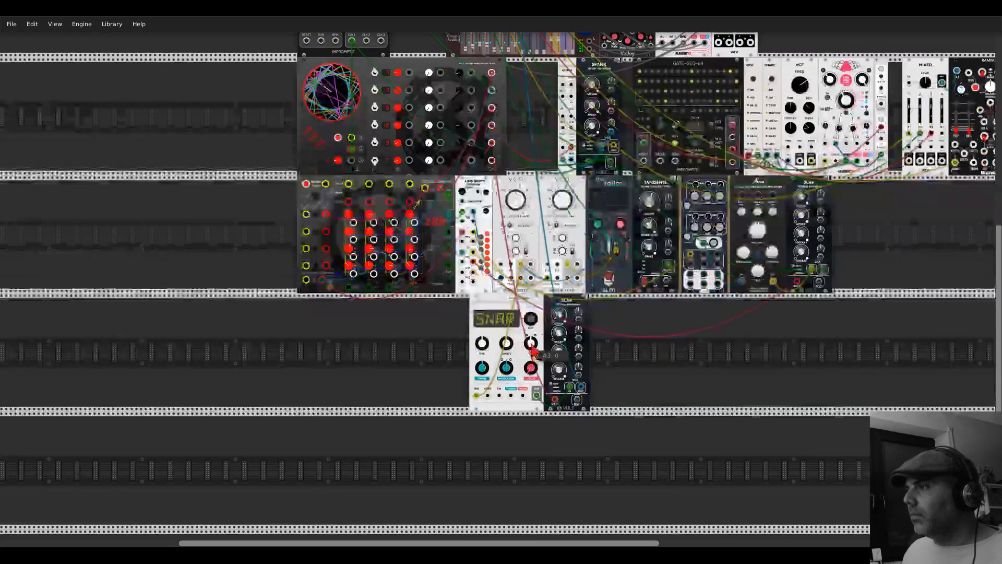
{"action": "scroll", "coordinate": [509, 361], "scroll_direction": "up", "scroll_amount": 4}
{"action": "left_click_drag", "start_coordinate": [504, 342], "coordinate": [504, 397]}
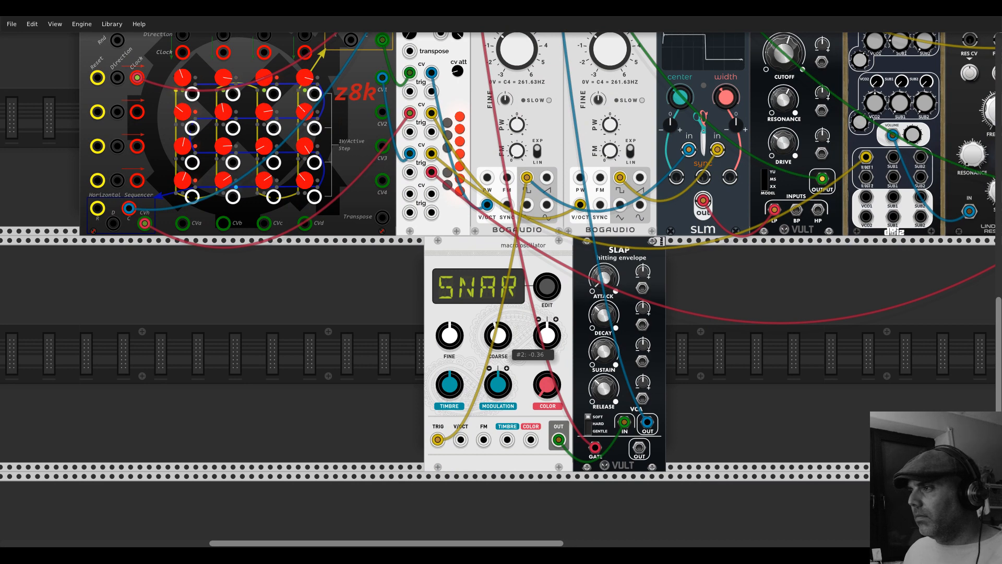
{"action": "left_click_drag", "start_coordinate": [505, 341], "coordinate": [504, 348]}
{"action": "left_click_drag", "start_coordinate": [456, 391], "coordinate": [457, 491]}
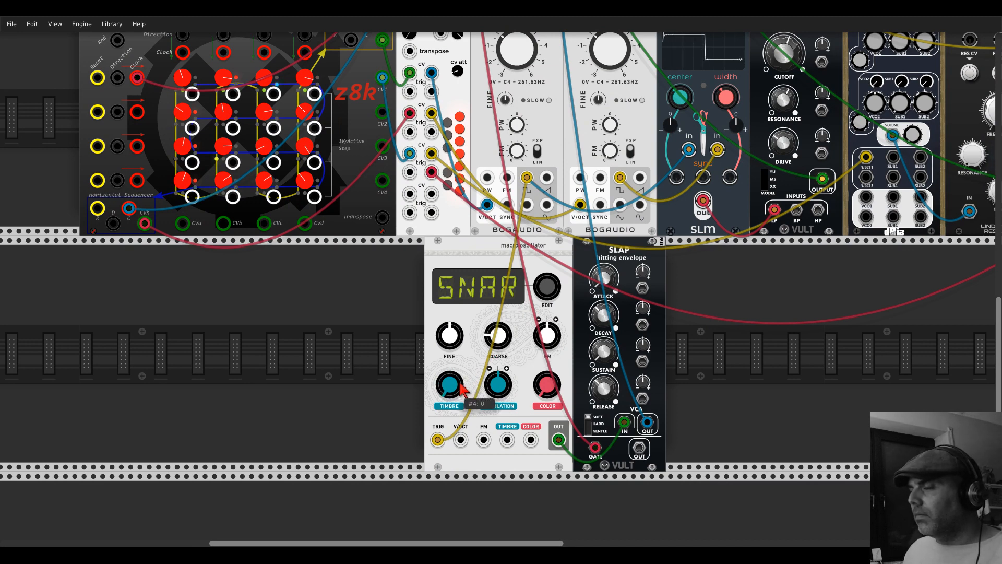
{"action": "left_click_drag", "start_coordinate": [461, 386], "coordinate": [461, 292]}
{"action": "left_click_drag", "start_coordinate": [498, 335], "coordinate": [498, 366]}
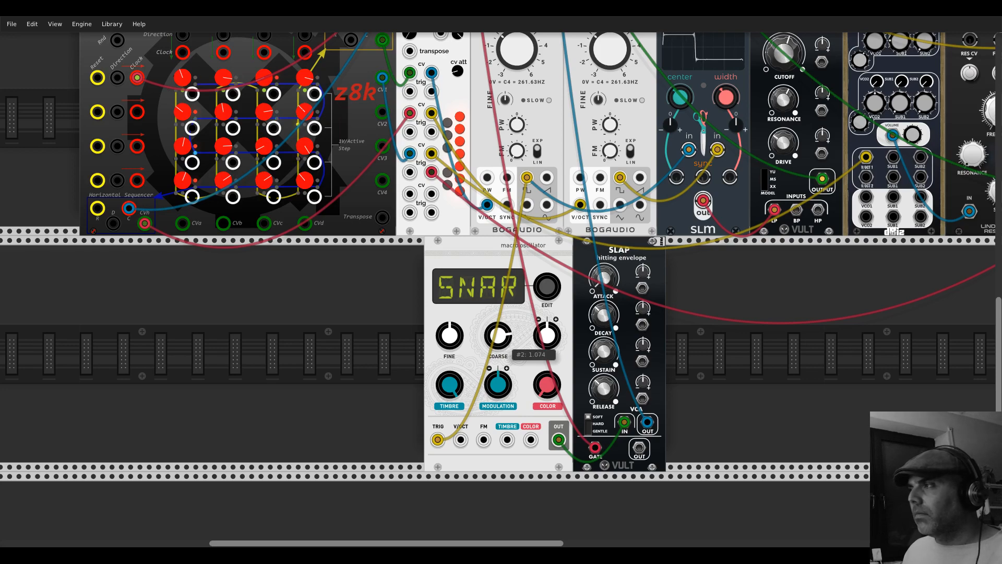
Step: Patch the fifth polygon row's trigger into the upper sample-and-hold GATE and its OUT into Macro Oscillator's V/OCT, with COARSE reset to 0
{"action": "scroll", "coordinate": [598, 384], "scroll_direction": "down", "scroll_amount": 5}
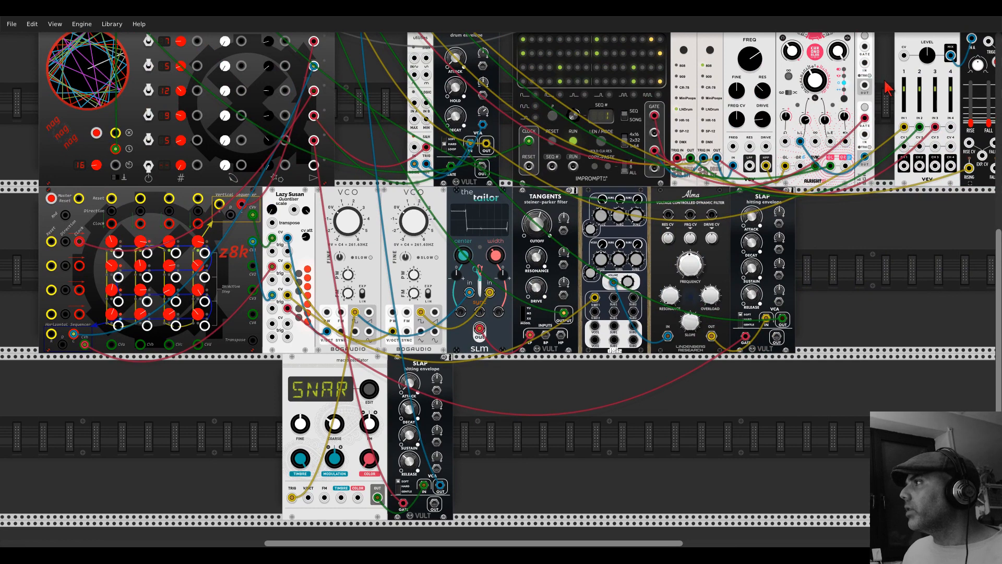
{"action": "left_click_drag", "start_coordinate": [865, 47], "coordinate": [865, 47]}
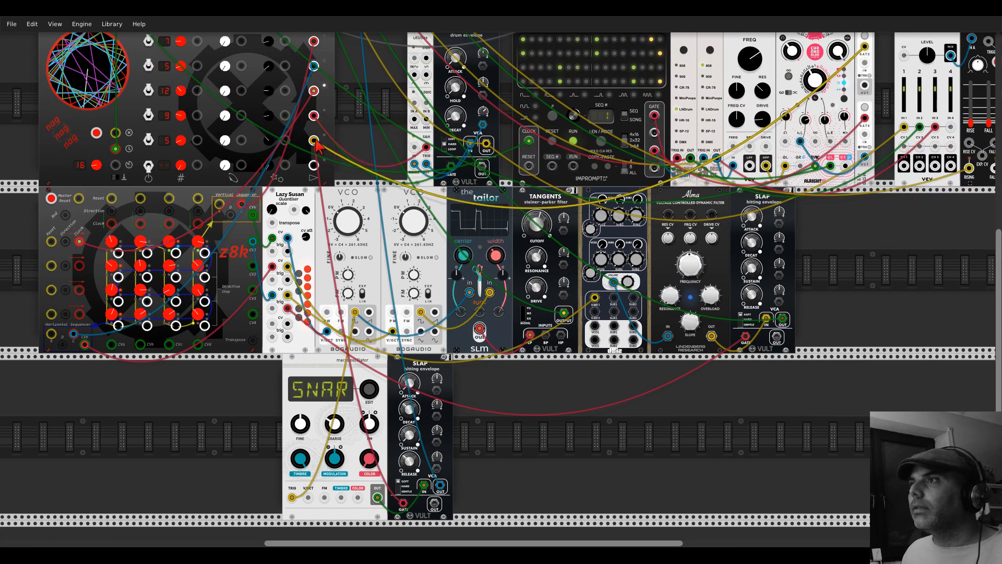
{"action": "left_click_drag", "start_coordinate": [864, 86], "coordinate": [308, 497]}
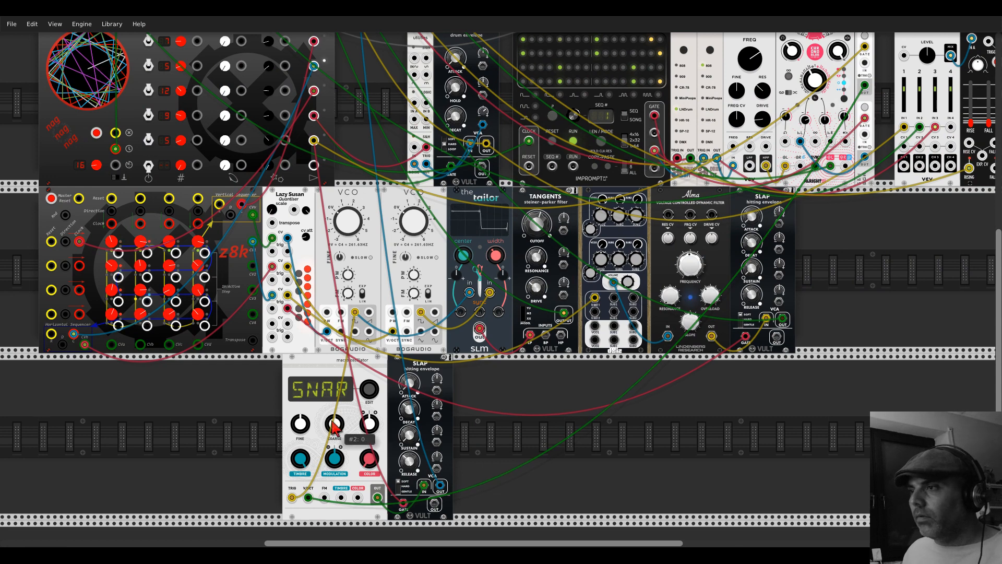
Step: Set the new SLAP's Decay to about 0.296 and the fifth polygon row's vertices to 15
{"action": "left_click_drag", "start_coordinate": [235, 398], "coordinate": [386, 309]}
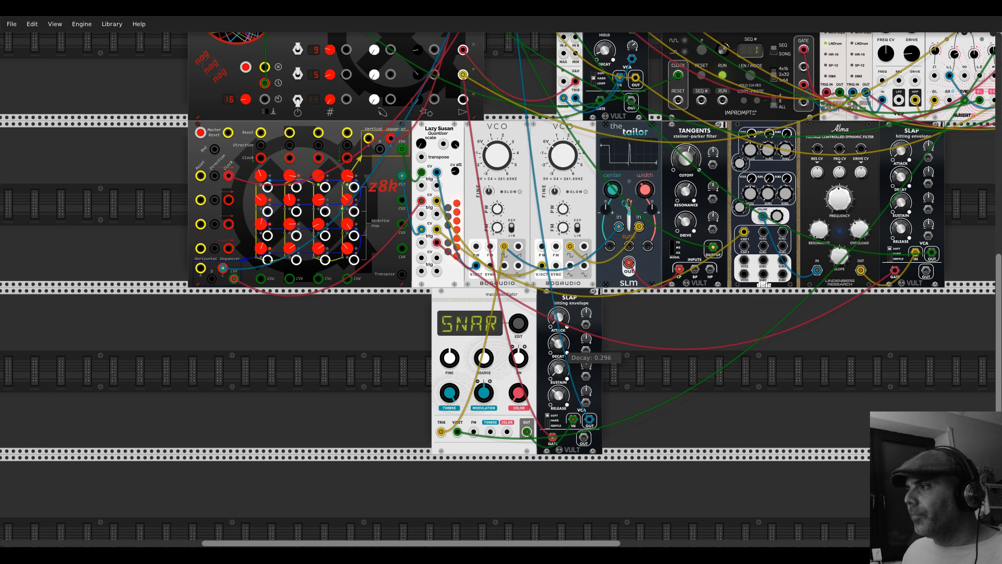
{"action": "scroll", "coordinate": [286, 346], "scroll_direction": "up", "scroll_amount": 5}
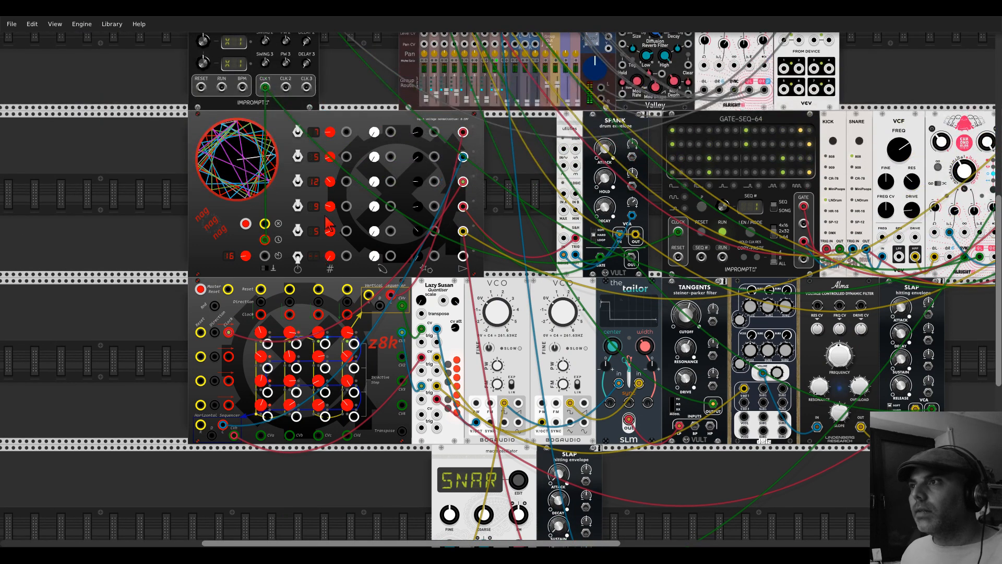
{"action": "left_click_drag", "start_coordinate": [334, 231], "coordinate": [334, 231]}
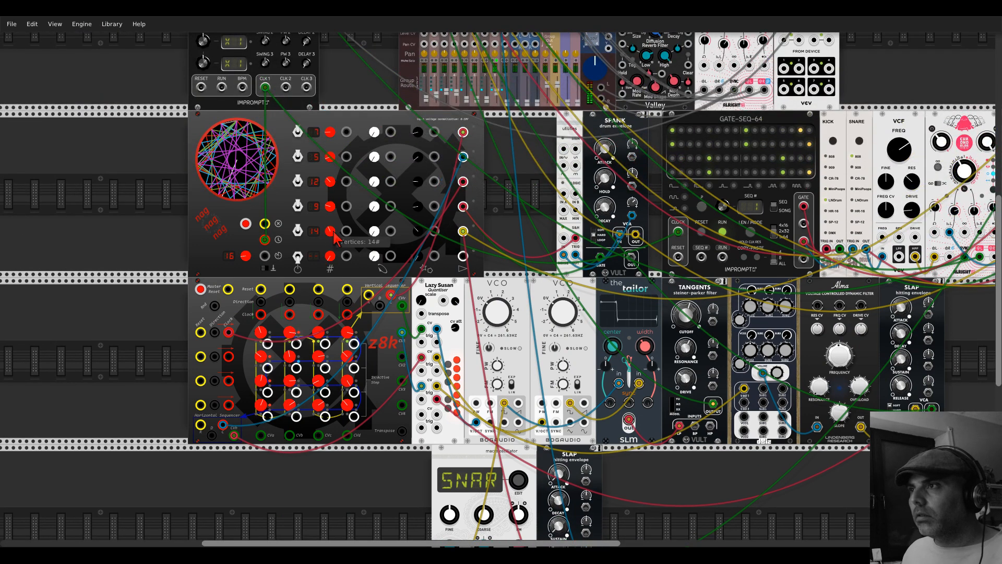
{"action": "scroll", "coordinate": [410, 354], "scroll_direction": "down", "scroll_amount": 6}
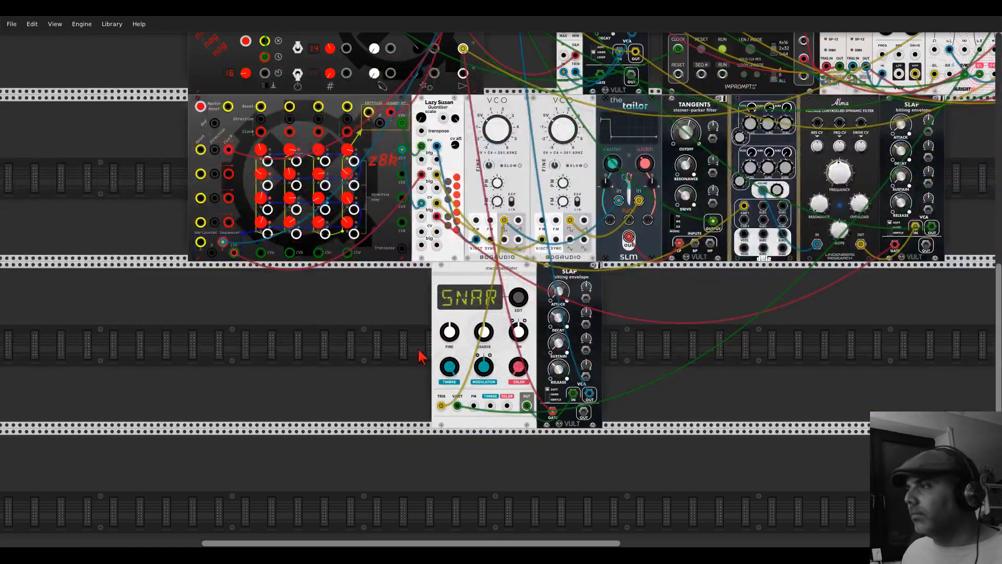
{"action": "scroll", "coordinate": [379, 335], "scroll_direction": "up", "scroll_amount": 5}
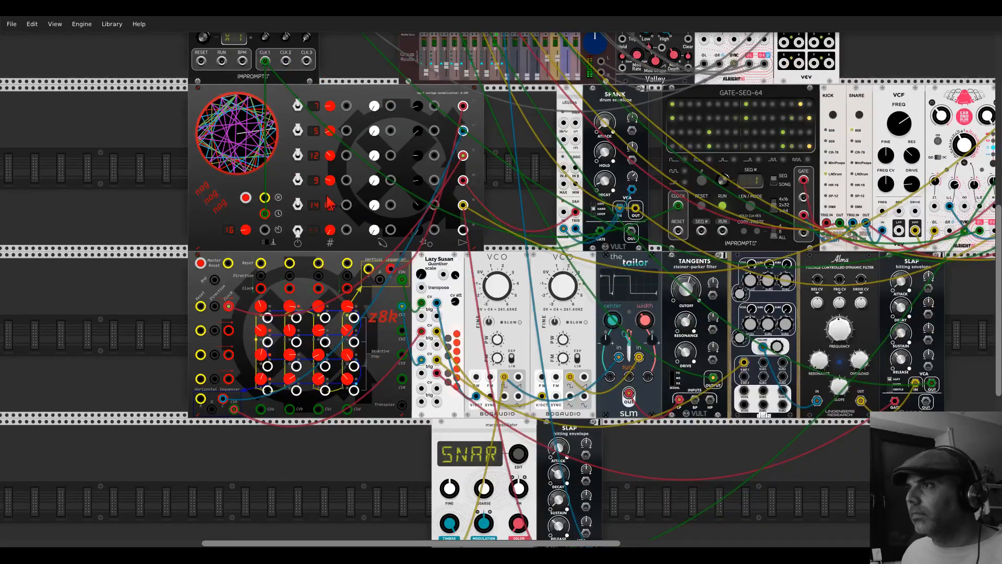
{"action": "left_click_drag", "start_coordinate": [330, 207], "coordinate": [330, 207]}
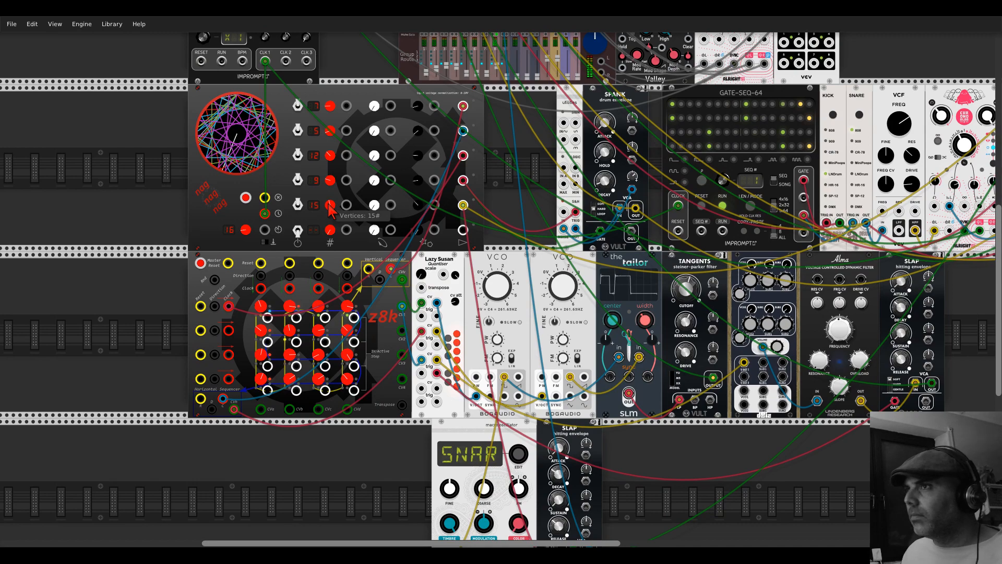
Step: Set mixer channel 8's level to about 0.384 and nudge the Tangents filter's CUTOFF
{"action": "scroll", "coordinate": [211, 113], "scroll_direction": "up", "scroll_amount": 5}
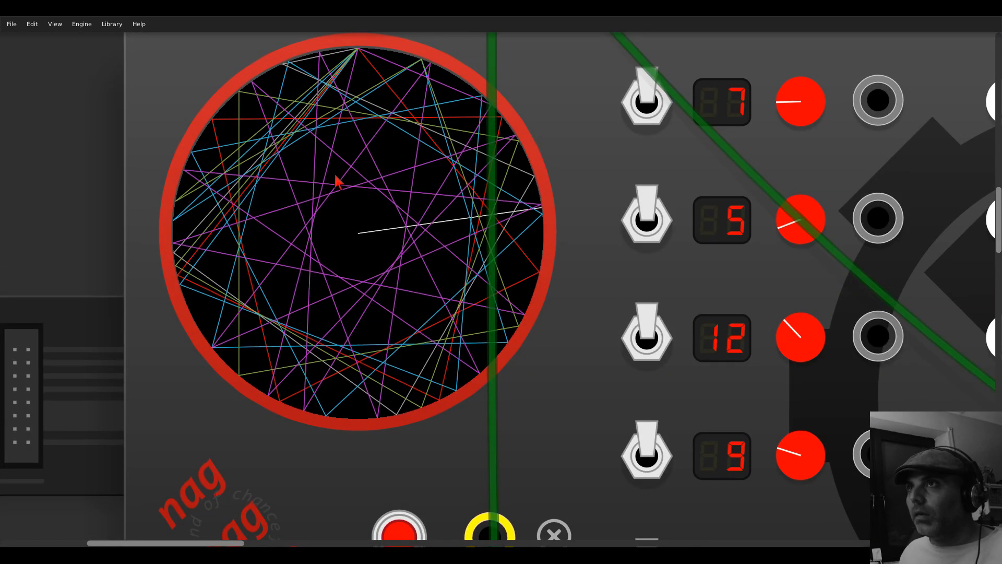
{"action": "scroll", "coordinate": [432, 188], "scroll_direction": "down", "scroll_amount": 5}
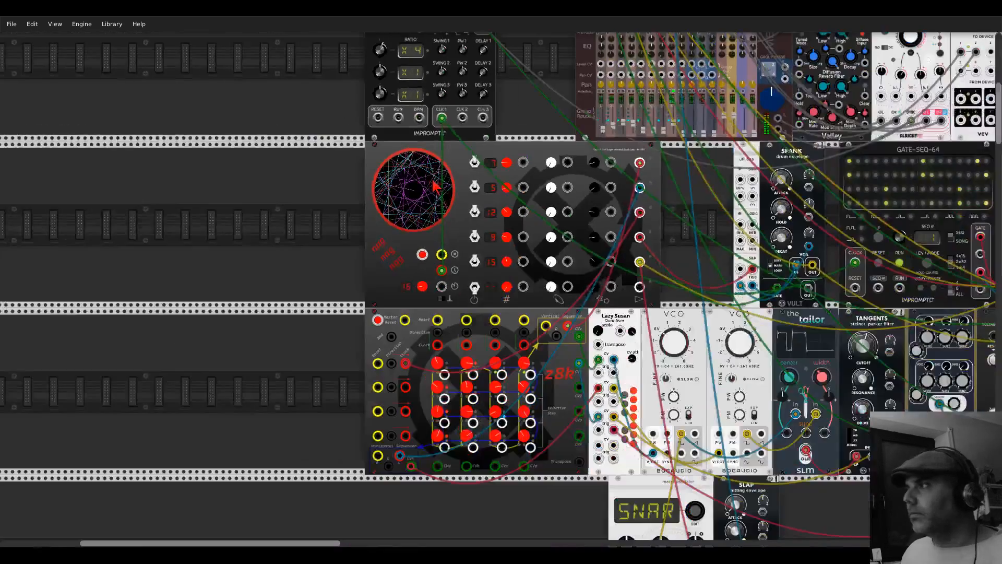
{"action": "scroll", "coordinate": [519, 142], "scroll_direction": "up", "scroll_amount": 3}
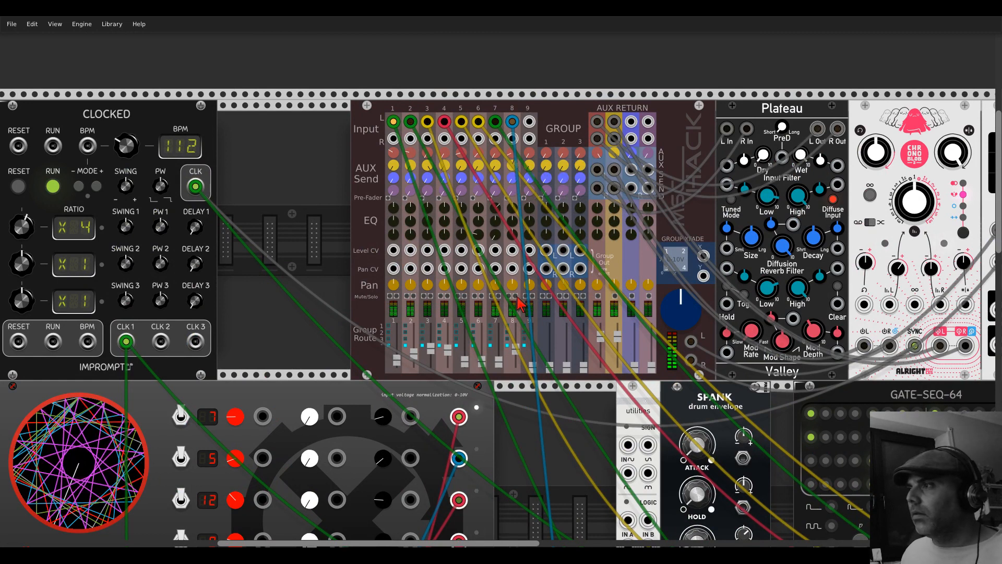
{"action": "scroll", "coordinate": [516, 357], "scroll_direction": "up", "scroll_amount": 1}
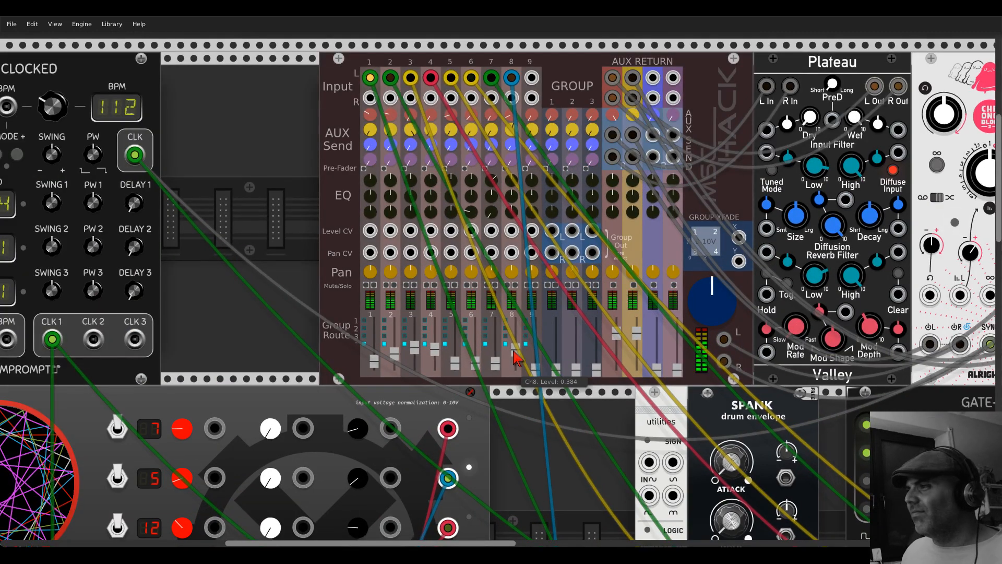
{"action": "left_click_drag", "start_coordinate": [516, 357], "coordinate": [516, 359]}
{"action": "scroll", "coordinate": [516, 358], "scroll_direction": "down", "scroll_amount": 5}
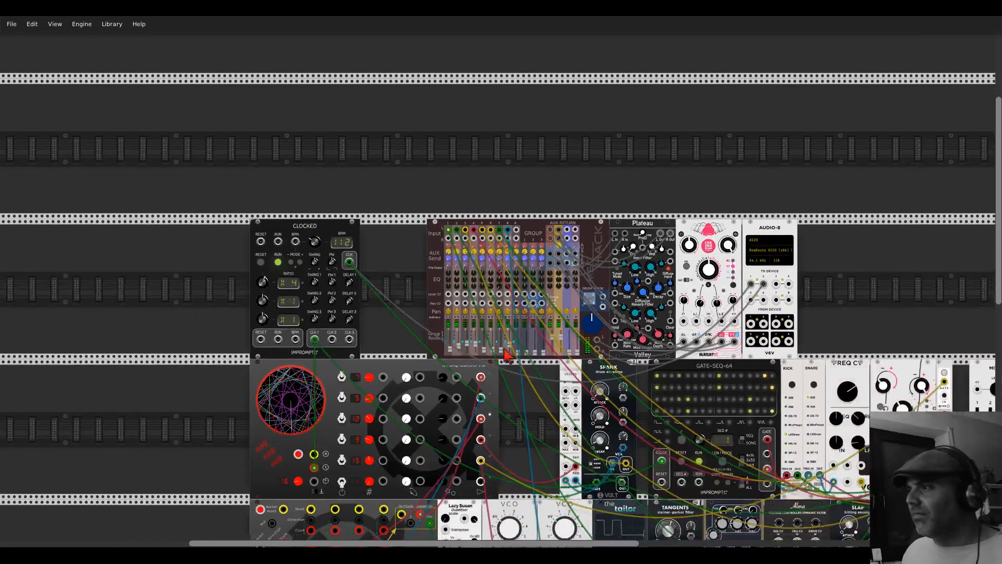
{"action": "scroll", "coordinate": [413, 126], "scroll_direction": "up", "scroll_amount": 2}
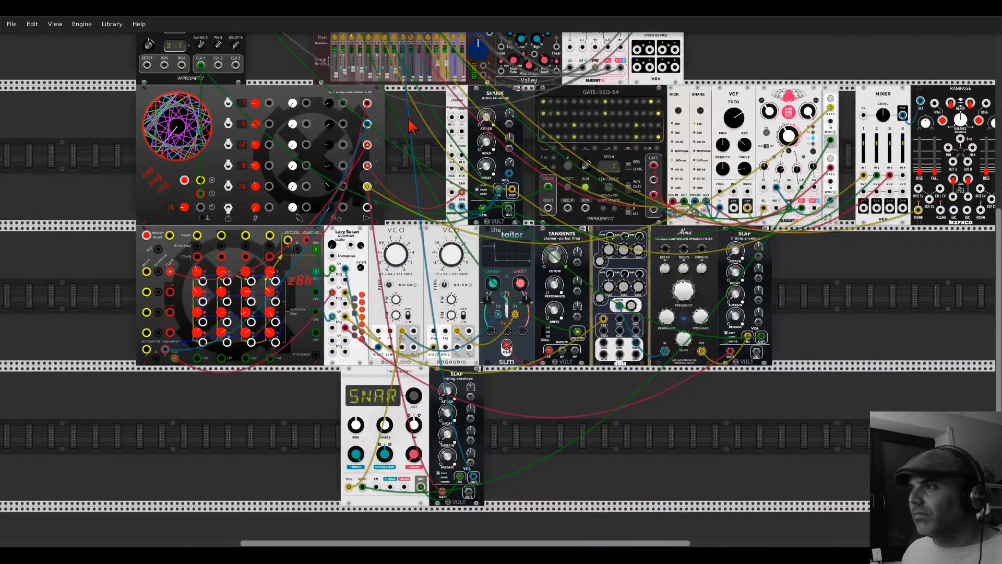
{"action": "left_click_drag", "start_coordinate": [554, 257], "coordinate": [554, 255]}
Step: Switch the Delay Mode of the snare's Chronoblob delay to its last option
{"action": "scroll", "coordinate": [470, 209], "scroll_direction": "up", "scroll_amount": 6}
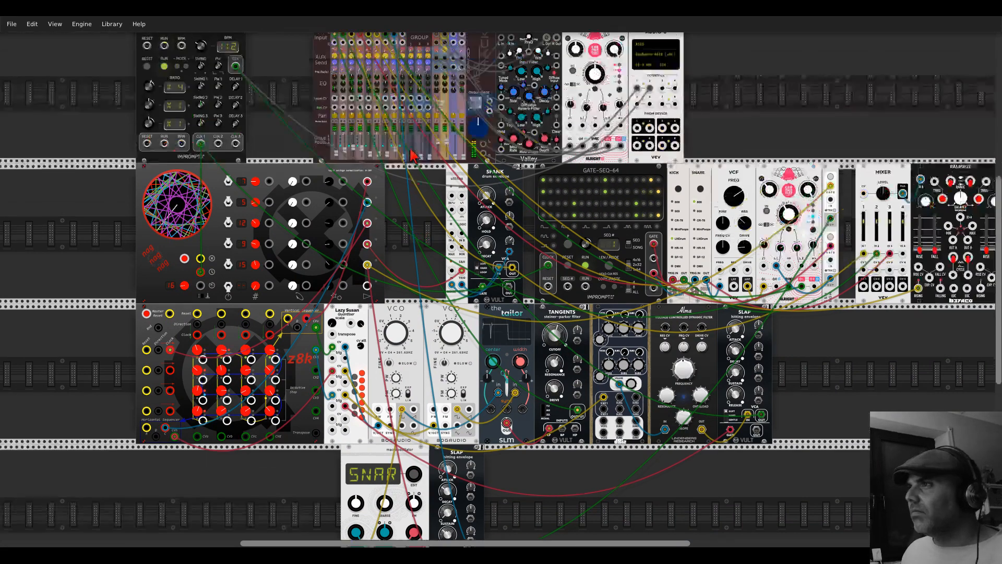
{"action": "scroll", "coordinate": [402, 155], "scroll_direction": "up", "scroll_amount": 1}
{"action": "scroll", "coordinate": [402, 157], "scroll_direction": "up", "scroll_amount": 3}
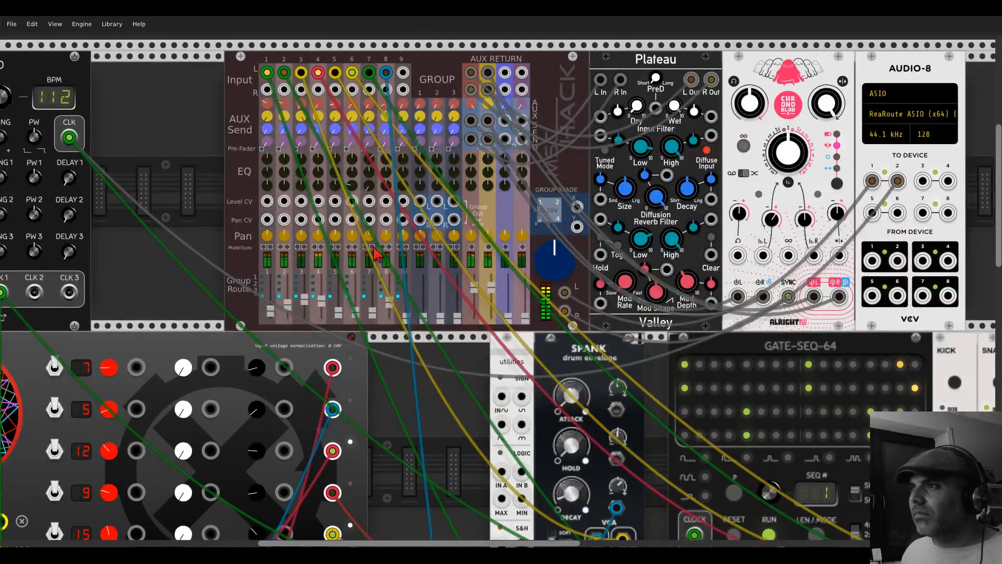
{"action": "left_click_drag", "start_coordinate": [474, 410], "coordinate": [47, 232]}
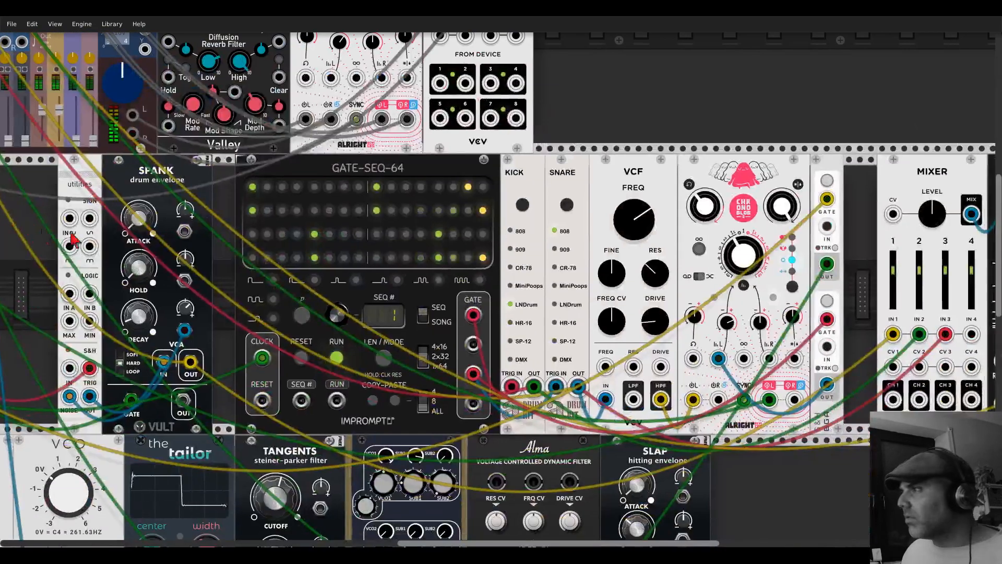
{"action": "left_click_drag", "start_coordinate": [700, 123], "coordinate": [538, 98]}
{"action": "mouse_move", "coordinate": [572, 214]}
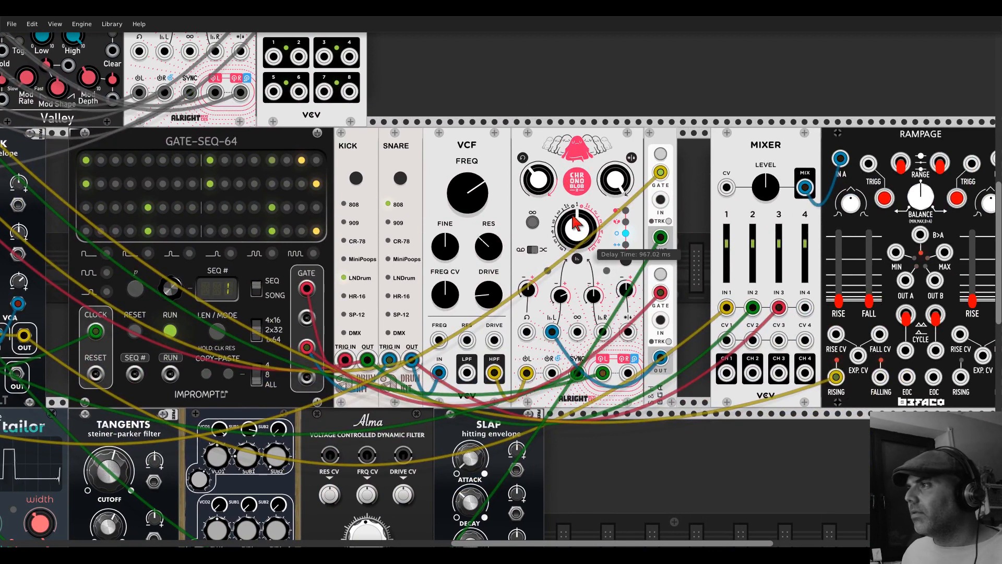
{"action": "right_click", "coordinate": [571, 172]}
{"action": "left_click", "coordinate": [600, 462]}
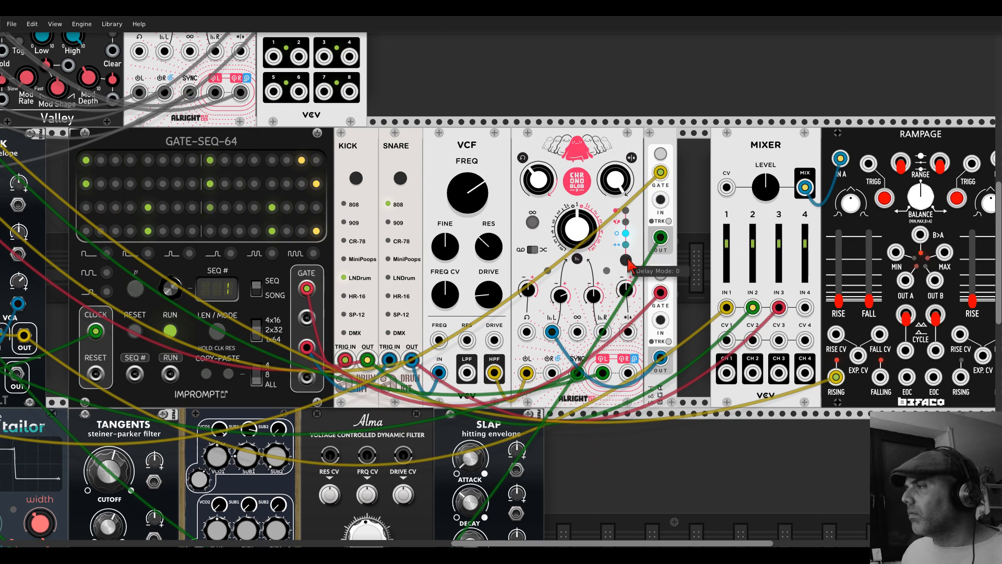
Step: Shift MIXER and RAMPAGE aside and add the stereo Vult DEBRIATUS module beside the sample-and-hold
{"action": "left_click_drag", "start_coordinate": [624, 90], "coordinate": [417, 96]}
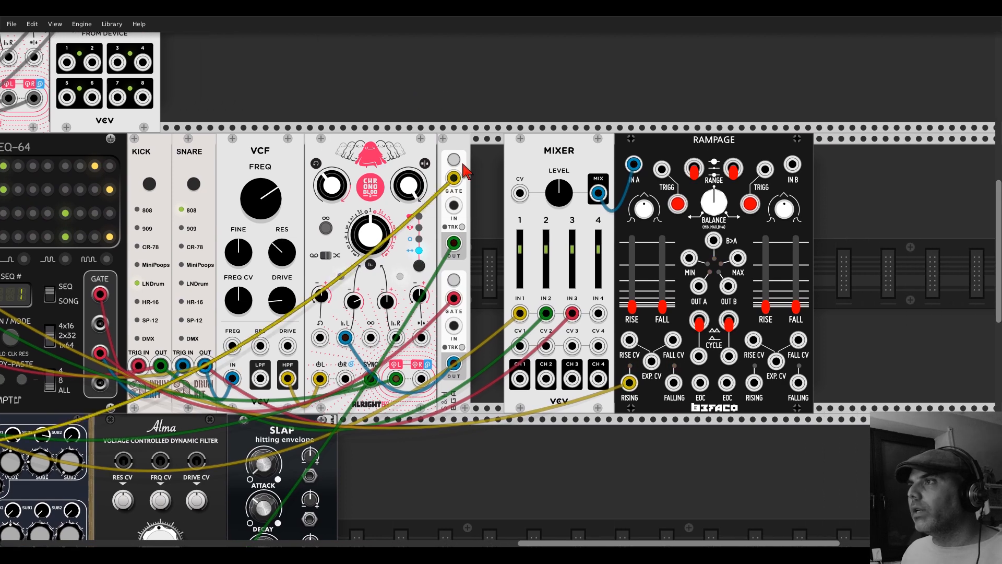
{"action": "left_click_drag", "start_coordinate": [532, 159], "coordinate": [662, 163]}
{"action": "right_click", "coordinate": [606, 207]}
{"action": "type", "text": "d"}
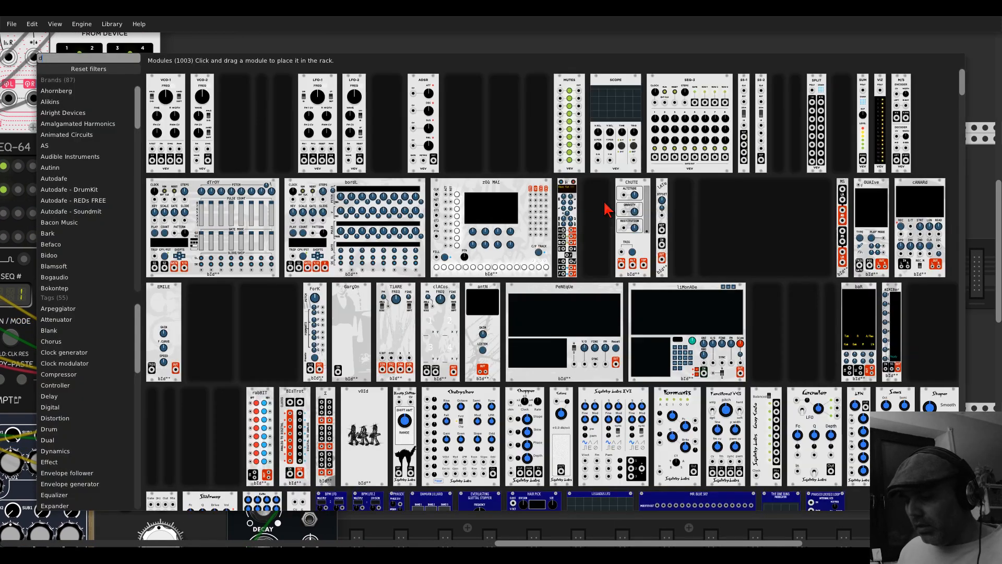
{"action": "type", "text": "ebria"}
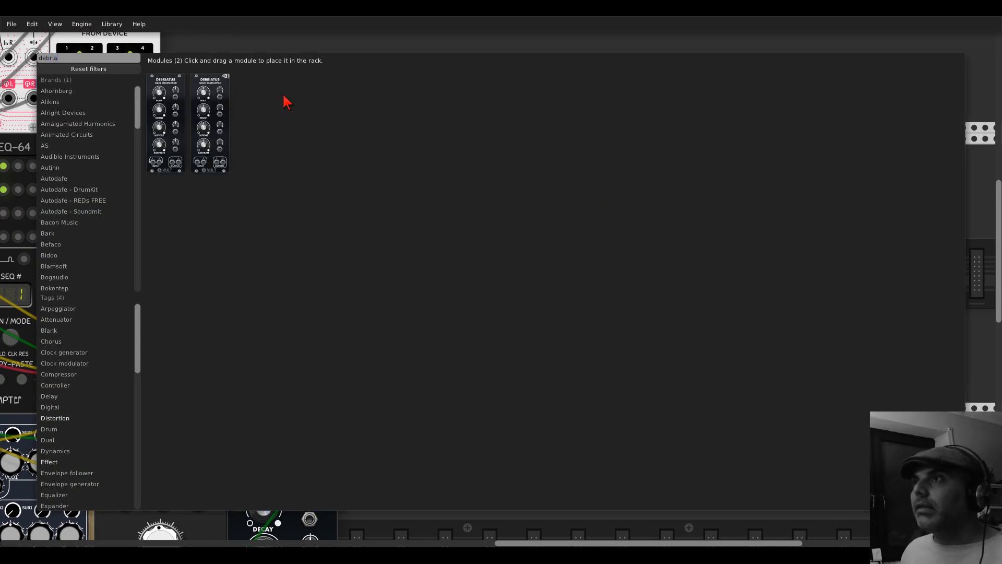
{"action": "left_click", "coordinate": [222, 86]}
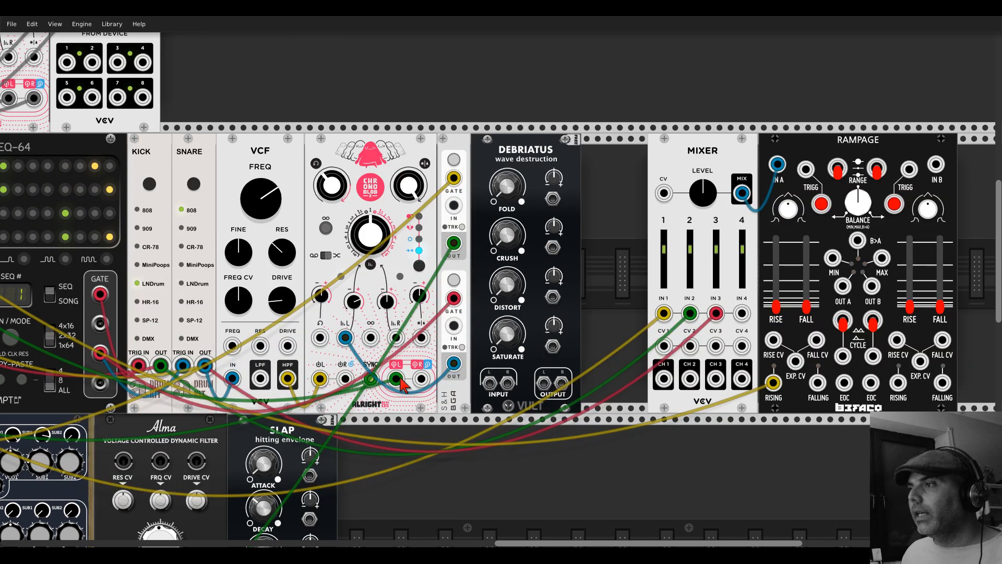
Step: Loop the snare delay's right output through DEBRIATUS's left channel into the delay's right input, adjust FOLD and set Saturate to about 0.315
{"action": "left_click_drag", "start_coordinate": [422, 379], "coordinate": [490, 383]}
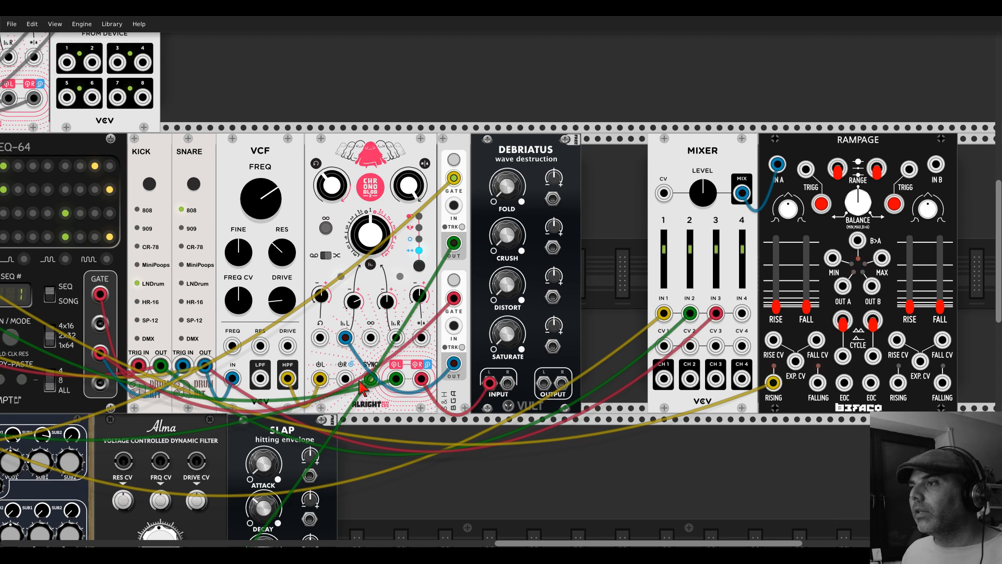
{"action": "left_click_drag", "start_coordinate": [346, 379], "coordinate": [544, 384]}
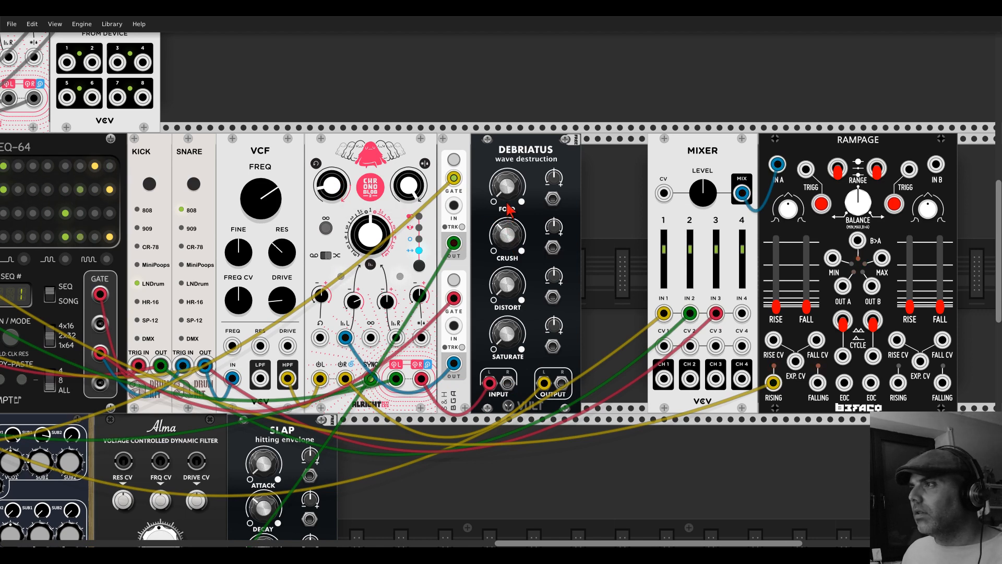
{"action": "left_click_drag", "start_coordinate": [508, 187], "coordinate": [507, 103]}
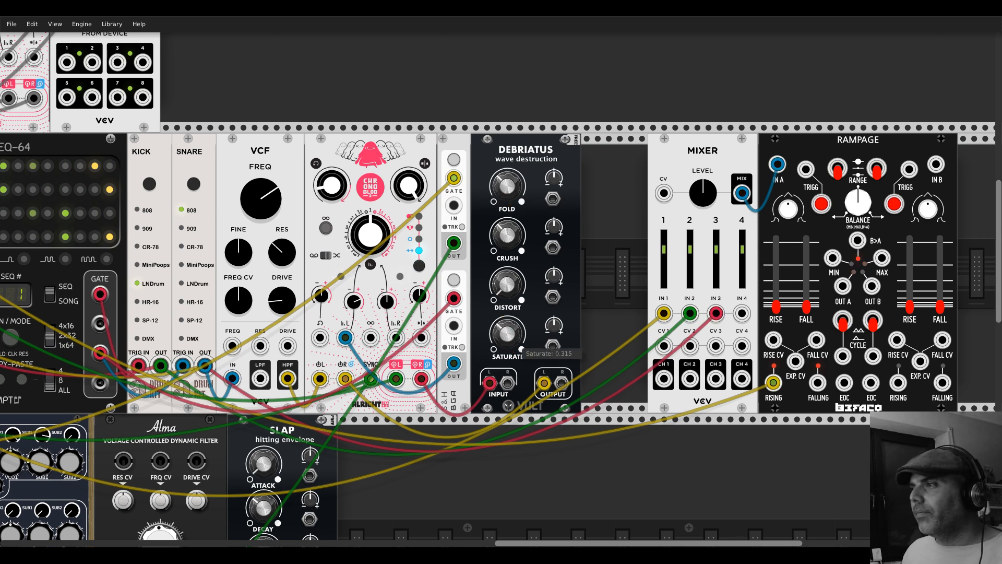
Step: Adjust the feedback of the snare's Chronoblob delay and retune DEBRIATUS's FOLD and CRUSH amounts
{"action": "left_click_drag", "start_coordinate": [337, 189], "coordinate": [337, 287]}
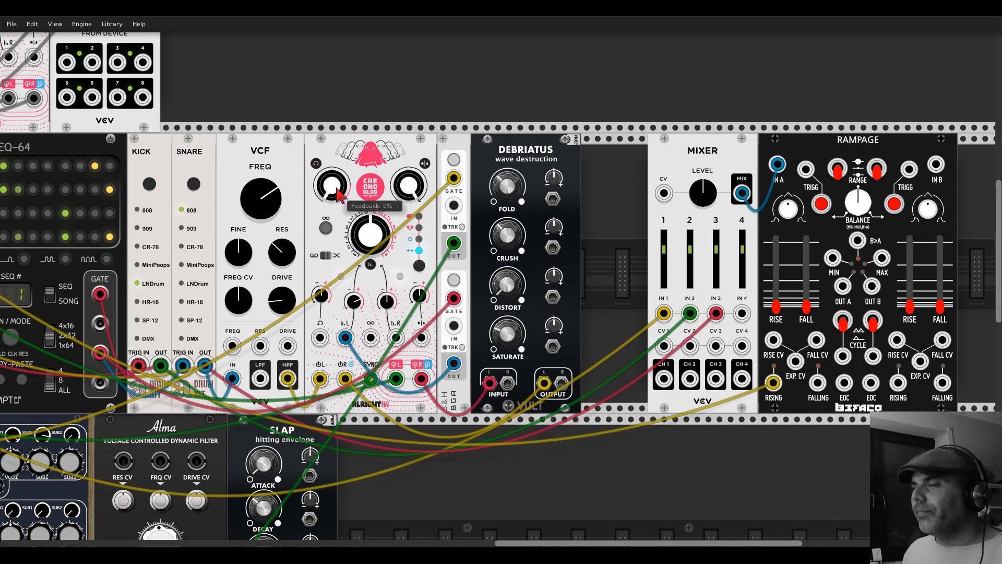
{"action": "left_click_drag", "start_coordinate": [338, 189], "coordinate": [337, 164]}
{"action": "left_click_drag", "start_coordinate": [498, 243], "coordinate": [498, 308]}
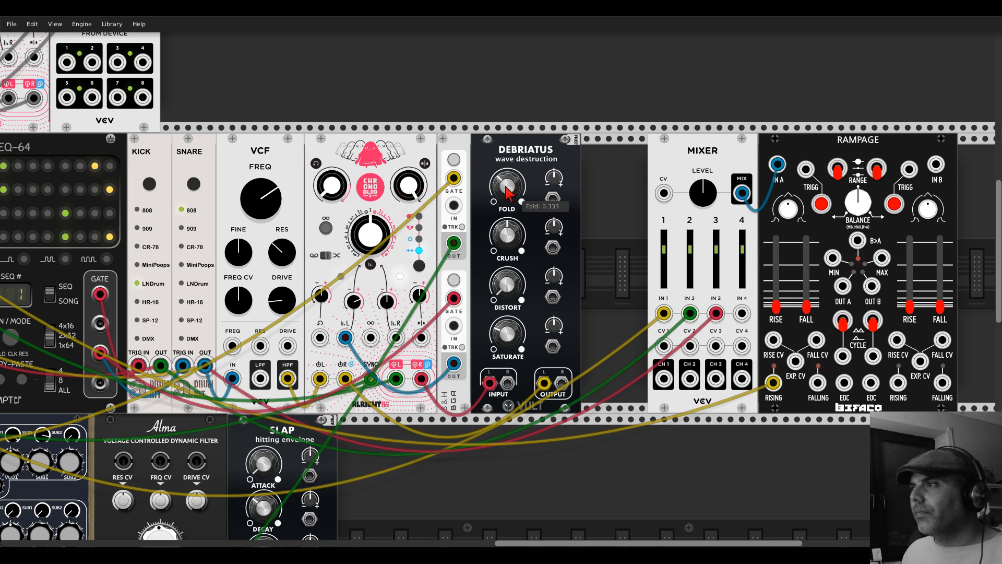
{"action": "left_click_drag", "start_coordinate": [509, 195], "coordinate": [509, 130]}
Step: Move the SNAR Macro Oscillator and its SLAP envelope to the start of the lowest module row
{"action": "scroll", "coordinate": [312, 175], "scroll_direction": "down", "scroll_amount": 1}
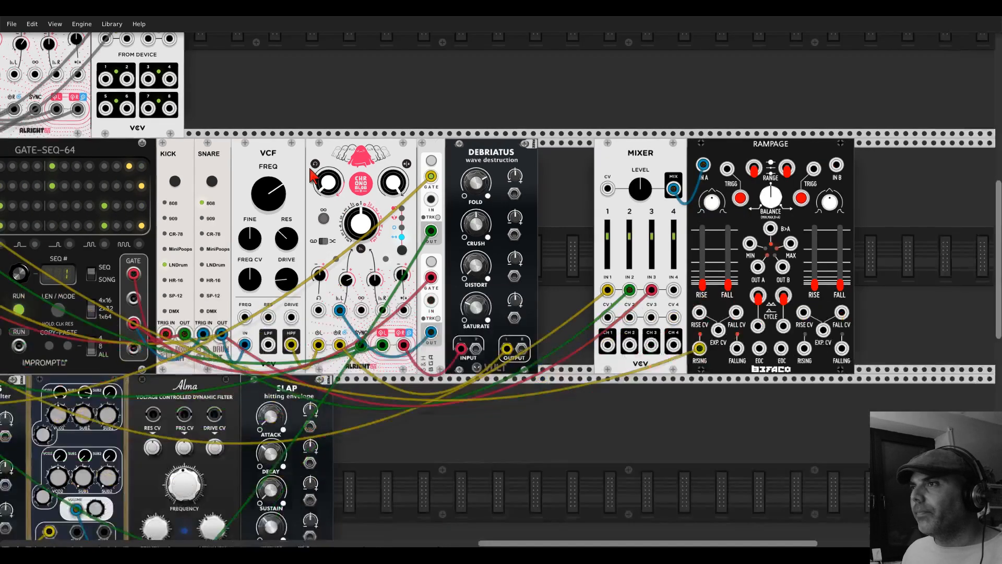
{"action": "scroll", "coordinate": [311, 171], "scroll_direction": "down", "scroll_amount": 2}
{"action": "left_click_drag", "start_coordinate": [272, 113], "coordinate": [733, 317]}
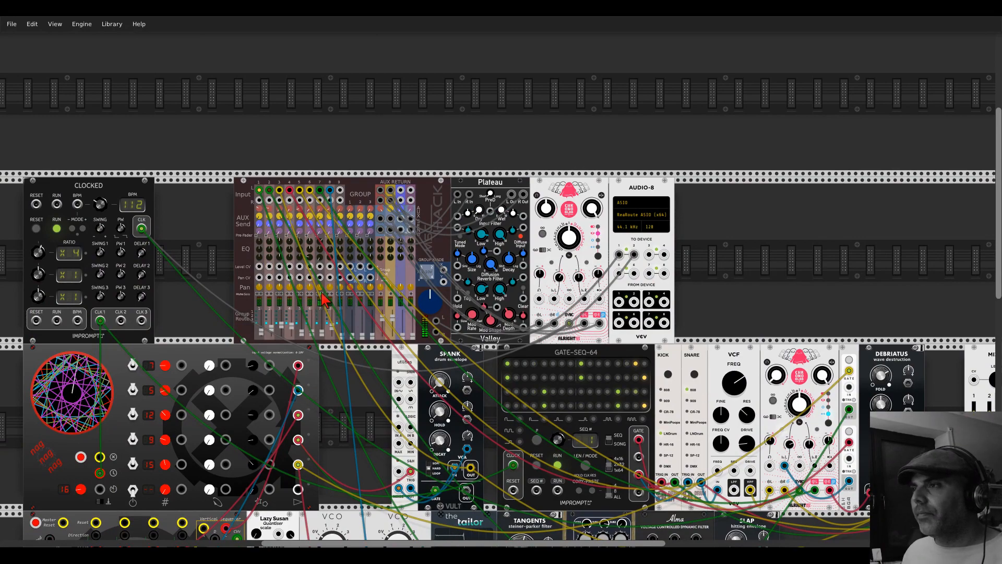
{"action": "scroll", "coordinate": [324, 301], "scroll_direction": "down", "scroll_amount": 1}
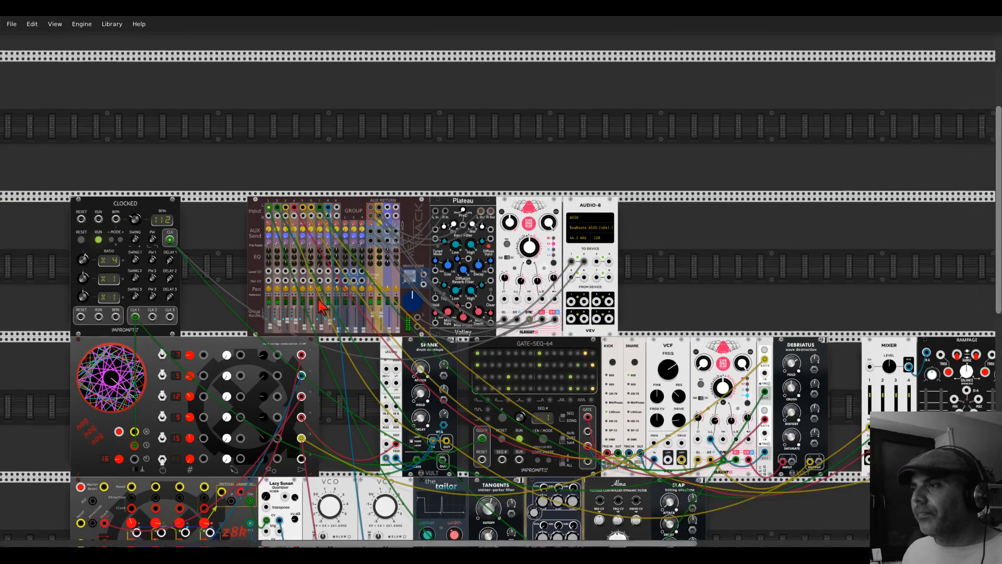
{"action": "scroll", "coordinate": [321, 305], "scroll_direction": "down", "scroll_amount": 1}
{"action": "scroll", "coordinate": [321, 306], "scroll_direction": "down", "scroll_amount": 3}
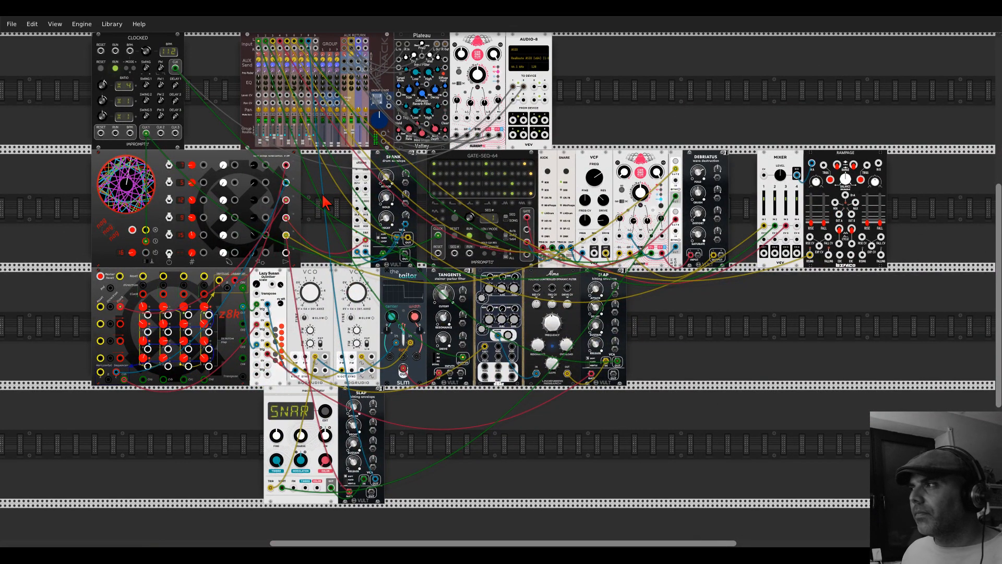
{"action": "left_click_drag", "start_coordinate": [323, 201], "coordinate": [335, 233]}
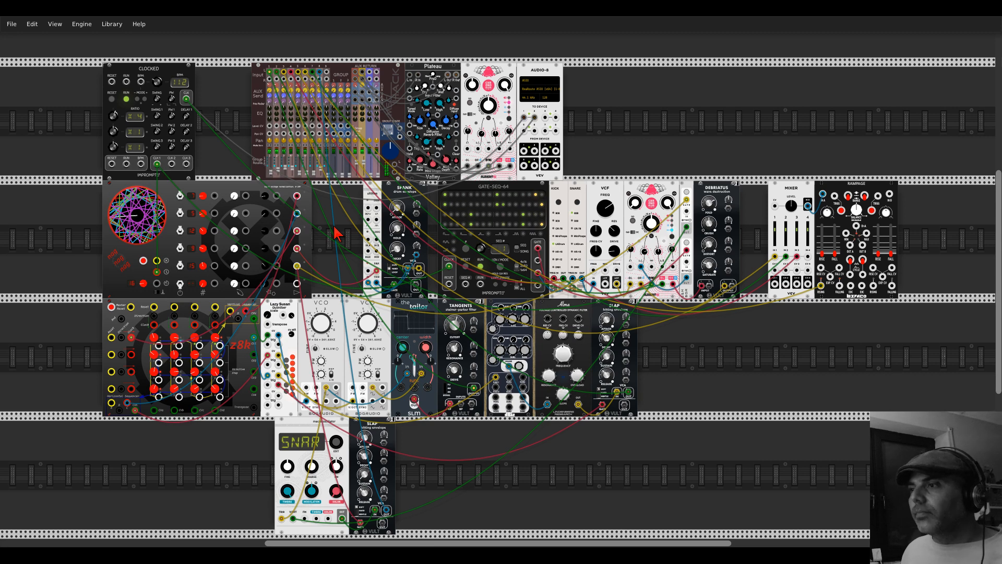
{"action": "scroll", "coordinate": [337, 246], "scroll_direction": "down", "scroll_amount": 1}
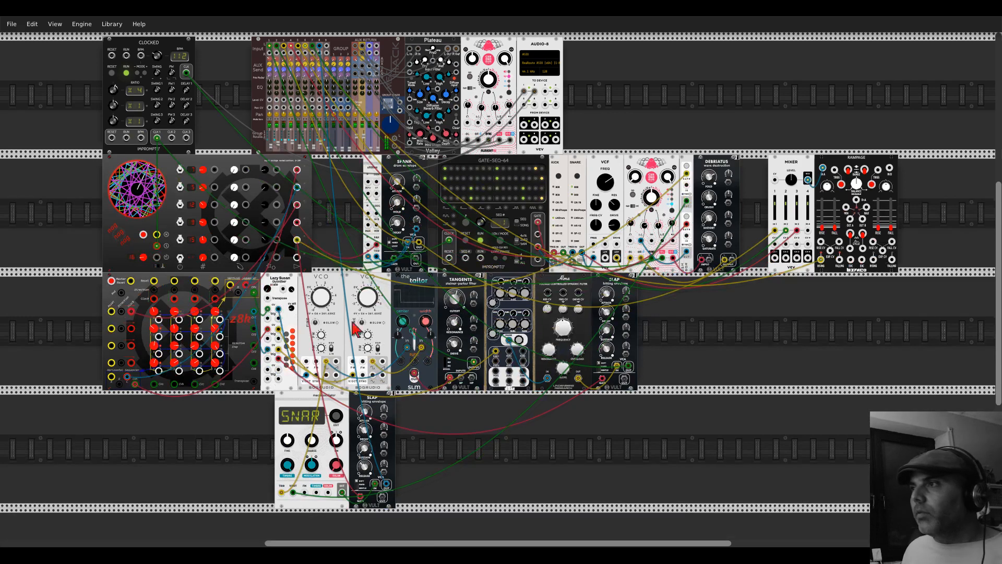
{"action": "left_click_drag", "start_coordinate": [366, 400], "coordinate": [206, 398]}
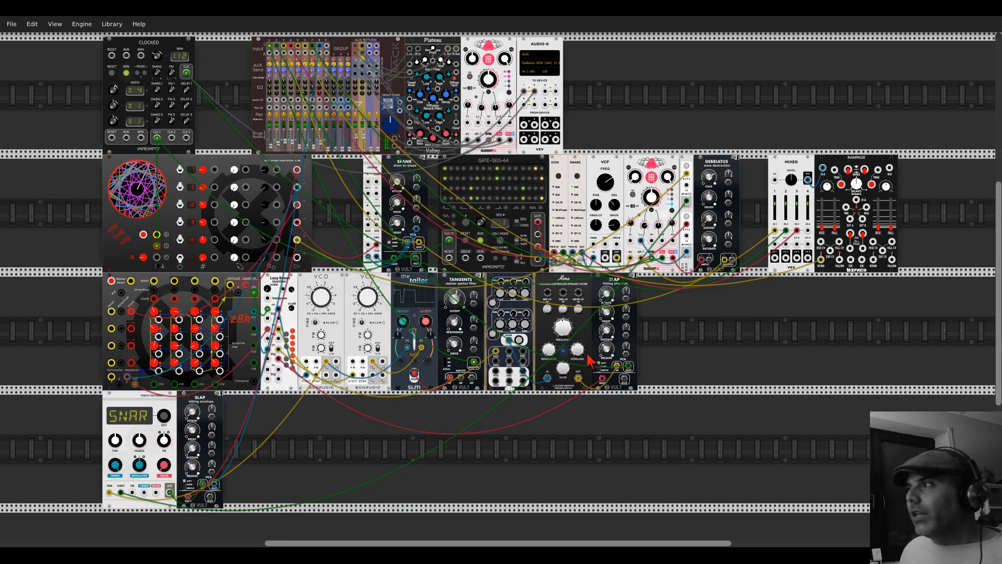
Step: Examine the mixer channels and the cabling of the drum, snare delay and DEBRIATUS section
{"action": "scroll", "coordinate": [663, 282], "scroll_direction": "up", "scroll_amount": 3}
{"action": "scroll", "coordinate": [663, 282], "scroll_direction": "up", "scroll_amount": 1}
{"action": "scroll", "coordinate": [661, 296], "scroll_direction": "down", "scroll_amount": 5}
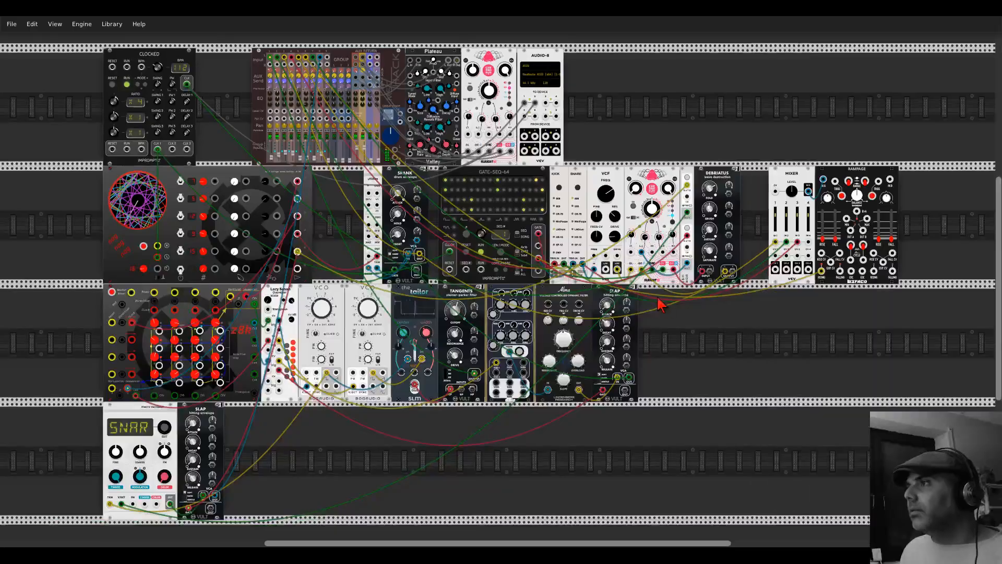
{"action": "left_click_drag", "start_coordinate": [656, 295], "coordinate": [684, 373]}
{"action": "scroll", "coordinate": [290, 199], "scroll_direction": "up", "scroll_amount": 1}
{"action": "scroll", "coordinate": [290, 201], "scroll_direction": "up", "scroll_amount": 2}
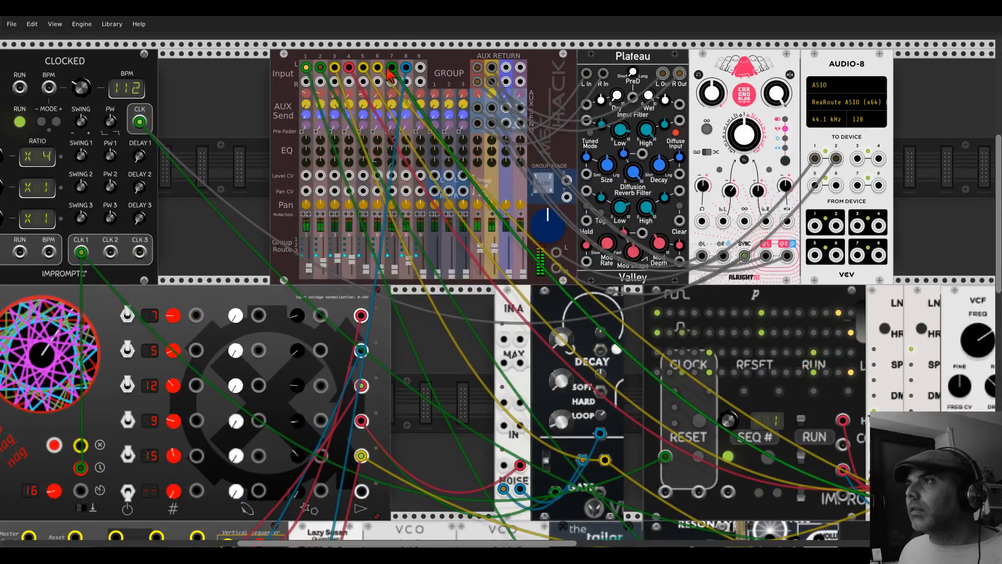
{"action": "left_click_drag", "start_coordinate": [629, 316], "coordinate": [51, 224]}
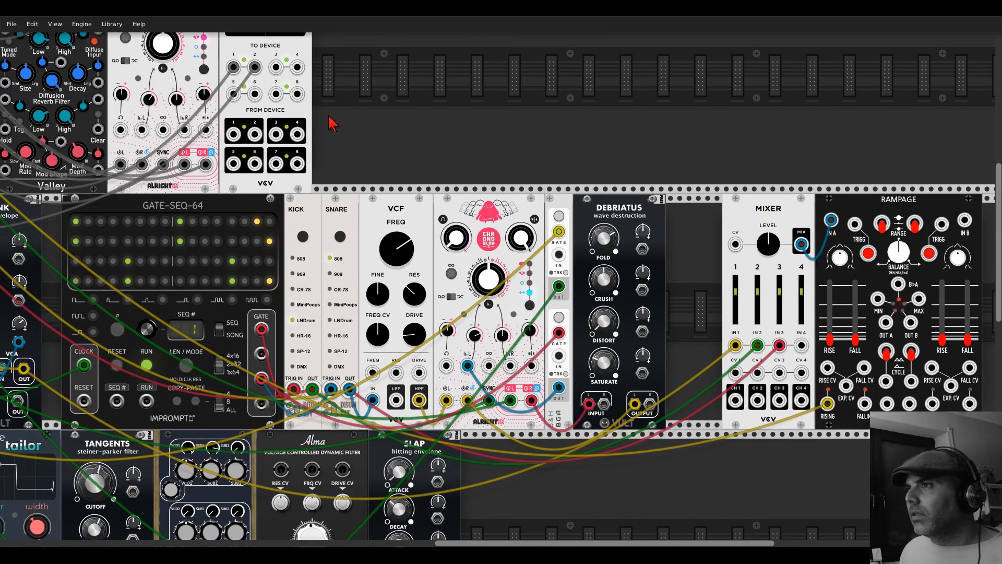
{"action": "left_click_drag", "start_coordinate": [331, 124], "coordinate": [837, 232]}
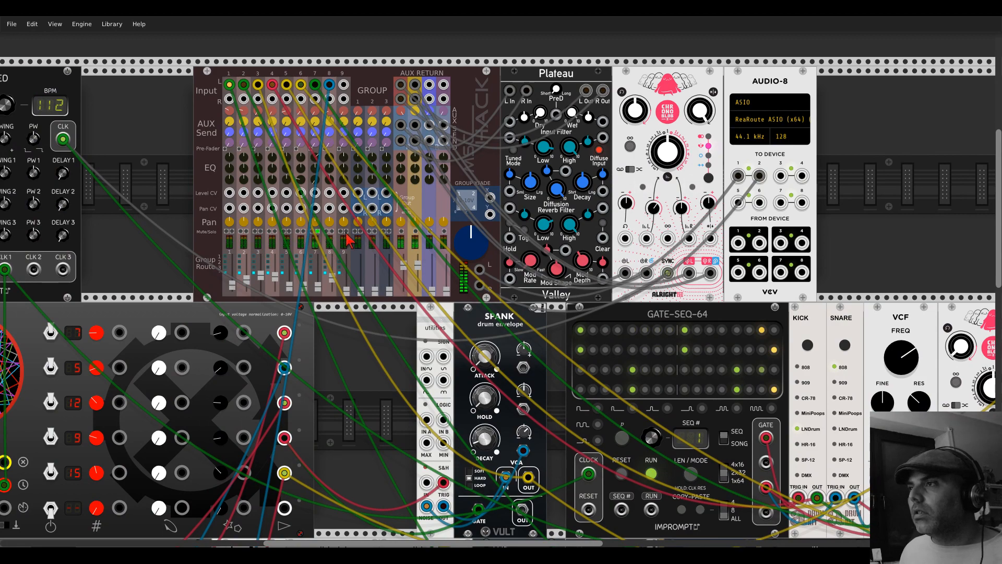
{"action": "left_click_drag", "start_coordinate": [863, 242], "coordinate": [465, 105]}
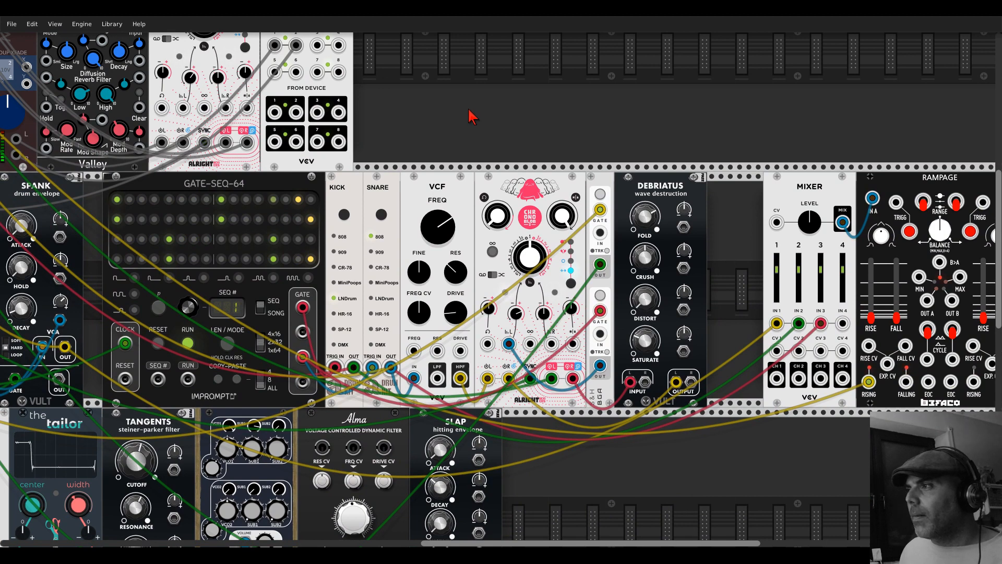
Step: Unplug the snare delay's left time CV and set the VCF's frequency to about 3411.9 Hz with more drive
{"action": "left_click_drag", "start_coordinate": [511, 345], "coordinate": [516, 323]}
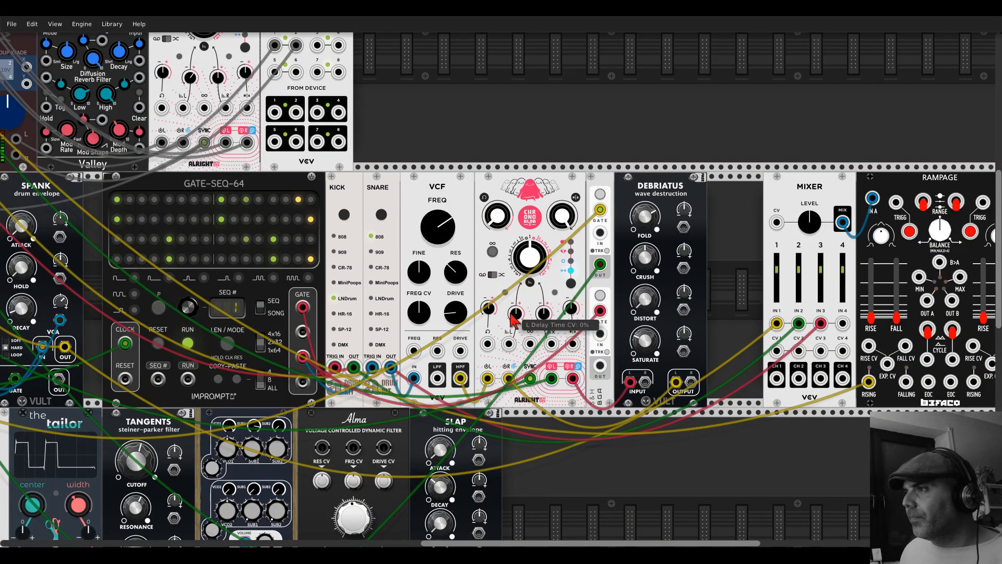
{"action": "left_click_drag", "start_coordinate": [450, 244], "coordinate": [450, 228]}
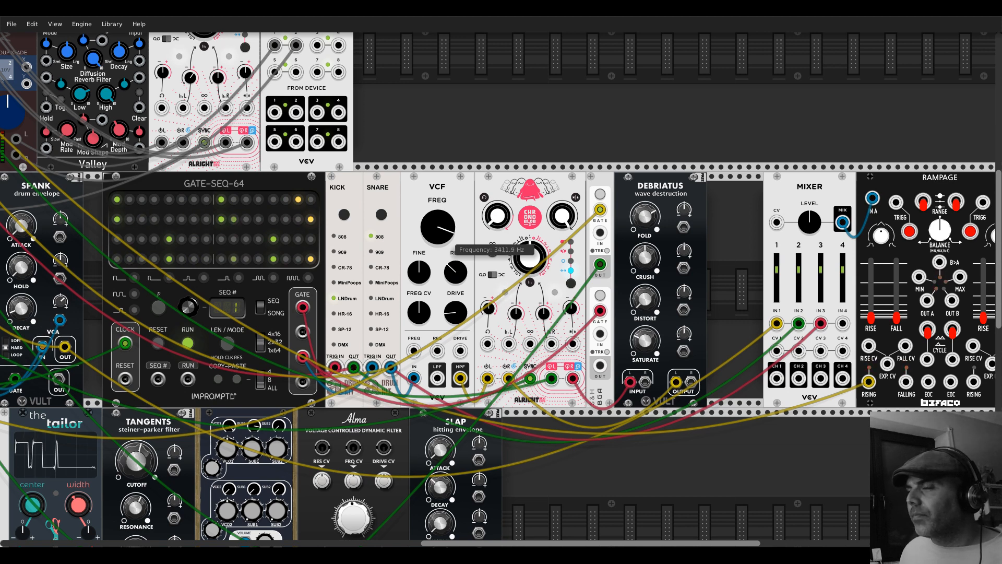
{"action": "left_click_drag", "start_coordinate": [456, 315], "coordinate": [456, 263]}
Step: Delete the snare's VCF, Chronoblob delay and DEBRIATUS, and move the sample-and-hold beside the SNARE module
{"action": "right_click", "coordinate": [436, 194]}
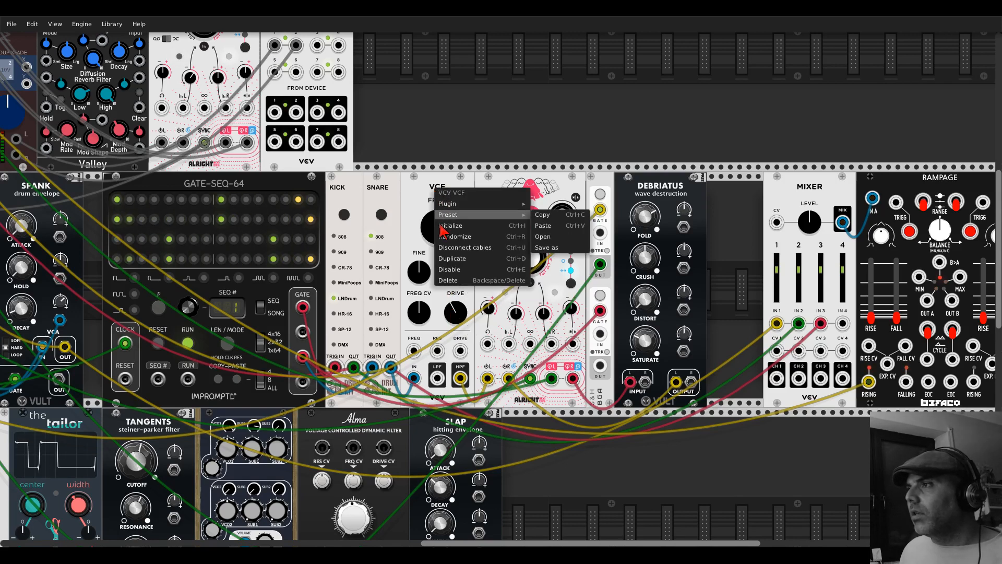
{"action": "left_click", "coordinate": [448, 286]}
{"action": "right_click", "coordinate": [511, 285]}
{"action": "left_click", "coordinate": [523, 267]}
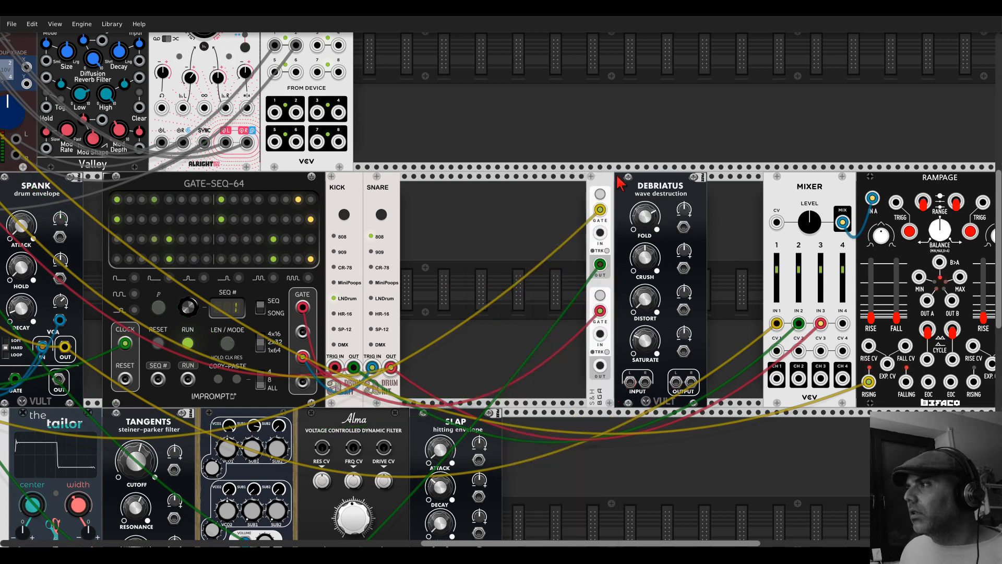
{"action": "right_click", "coordinate": [639, 183]}
{"action": "left_click", "coordinate": [647, 276]}
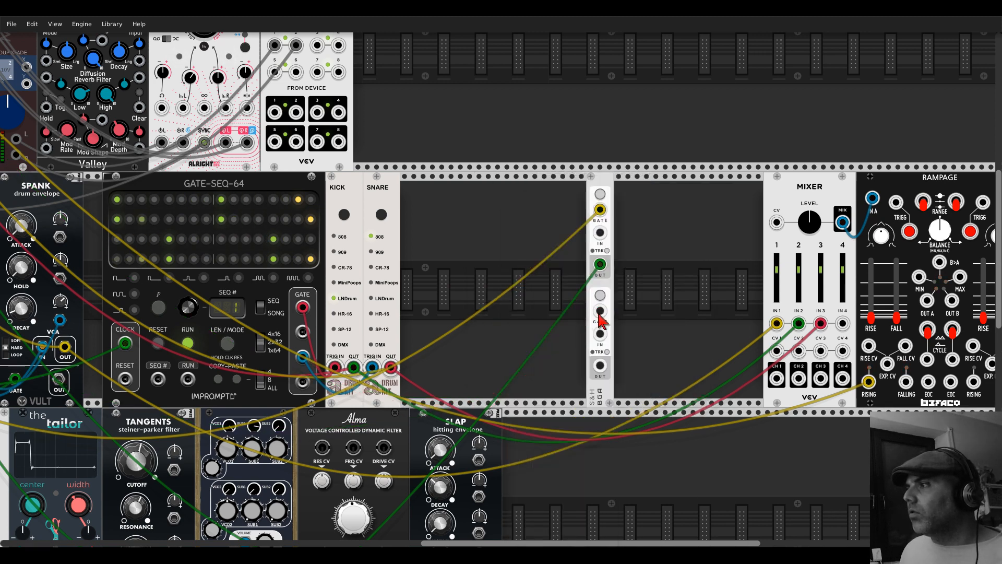
{"action": "left_click_drag", "start_coordinate": [593, 187], "coordinate": [395, 187]}
Step: Raise the Clocked module's master tempo to 125 BPM
{"action": "left_click_drag", "start_coordinate": [411, 117], "coordinate": [953, 258]}
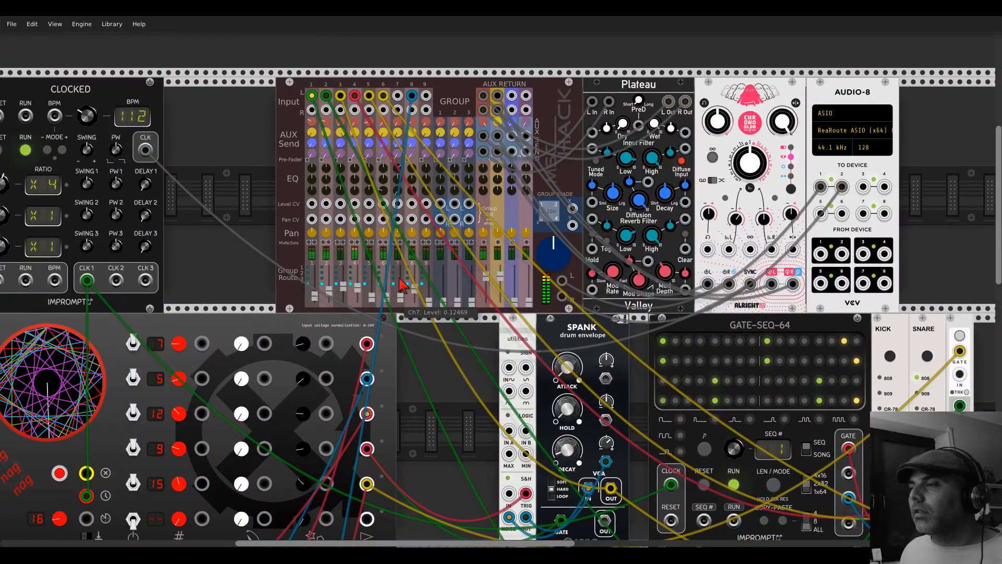
{"action": "scroll", "coordinate": [400, 303], "scroll_direction": "down", "scroll_amount": 5}
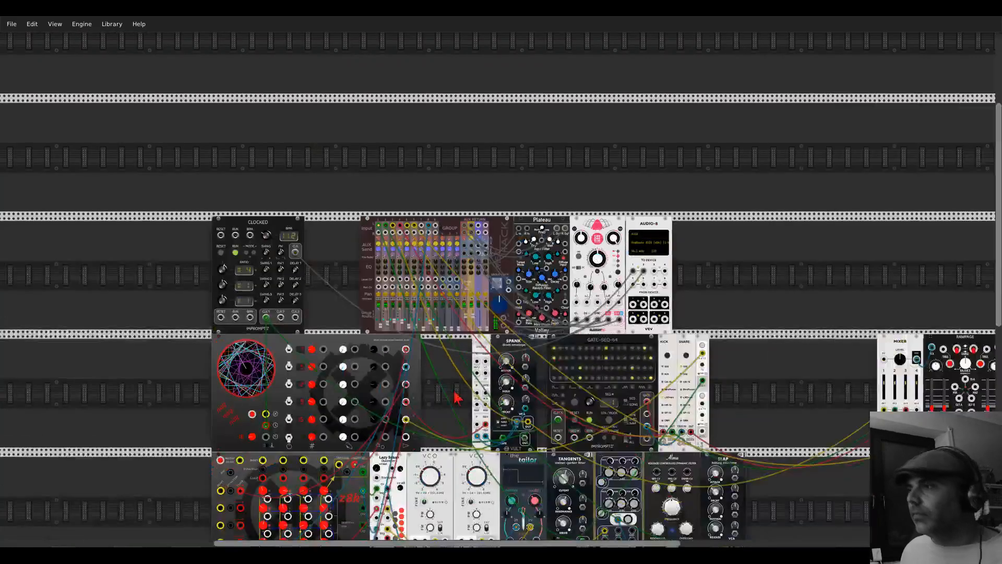
{"action": "scroll", "coordinate": [406, 185], "scroll_direction": "up", "scroll_amount": 3}
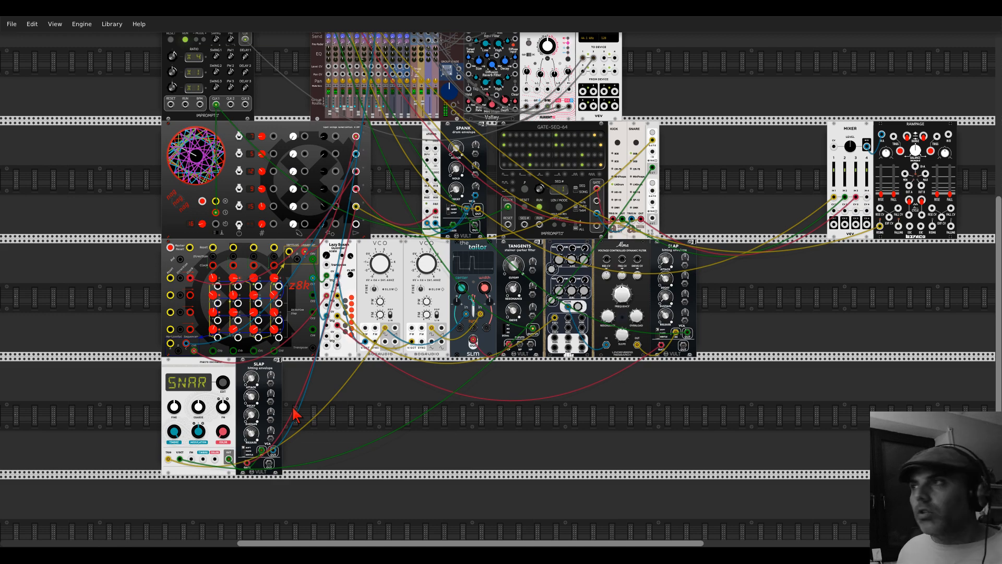
{"action": "scroll", "coordinate": [228, 155], "scroll_direction": "up", "scroll_amount": 6}
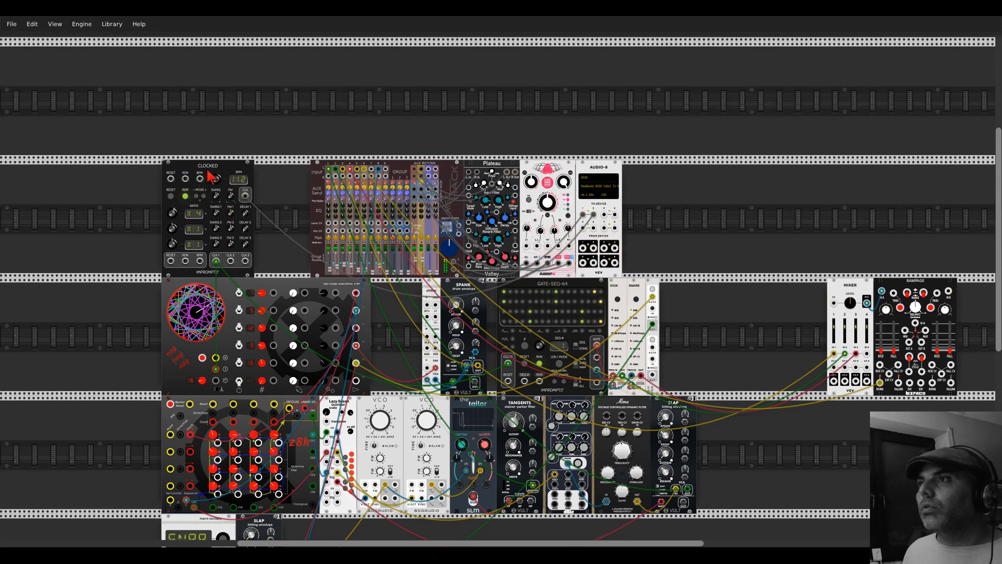
{"action": "scroll", "coordinate": [204, 167], "scroll_direction": "up", "scroll_amount": 4}
{"action": "left_click_drag", "start_coordinate": [228, 193], "coordinate": [228, 194]}
{"action": "scroll", "coordinate": [229, 194], "scroll_direction": "down", "scroll_amount": 8}
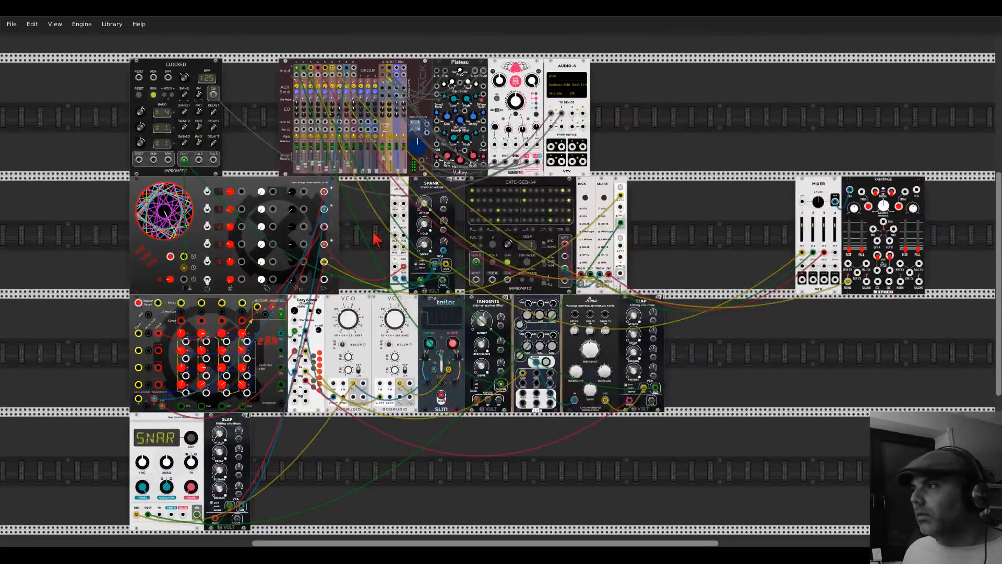
{"action": "mouse_move", "coordinate": [373, 233]}
{"action": "left_mouse_down"}
{"action": "mouse_move", "coordinate": [370, 207]}
{"action": "mouse_move", "coordinate": [377, 233]}
{"action": "left_mouse_up"}
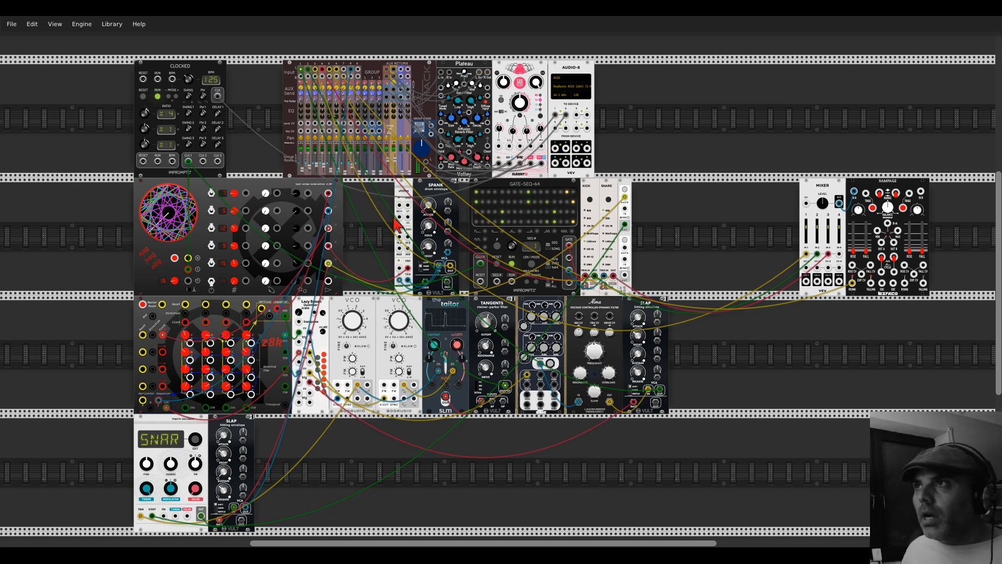
Step: Set Clocked's master clock to 130 BPM
{"action": "right_click", "coordinate": [189, 79]}
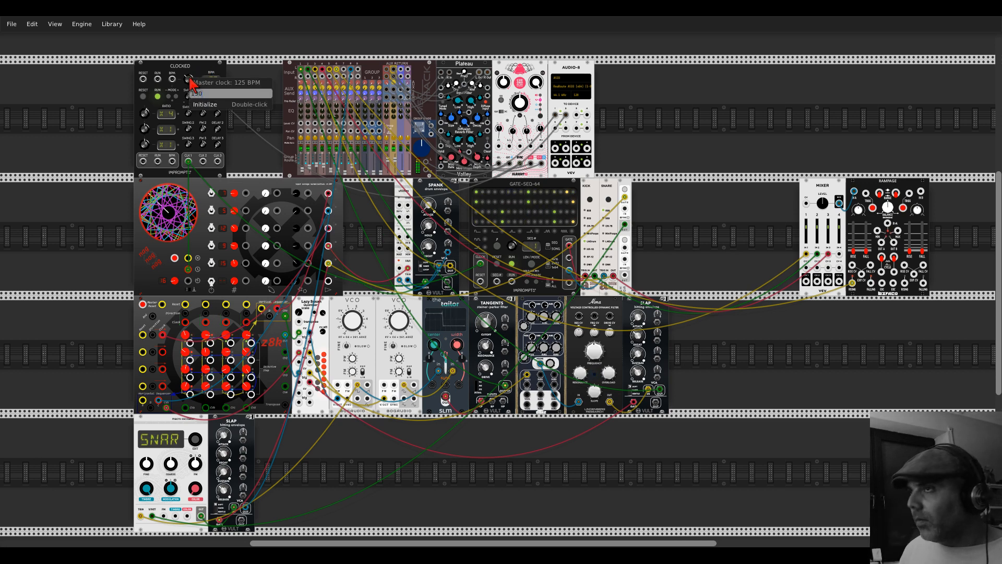
{"action": "type", "text": "130"}
{"action": "key", "text": "Return"}
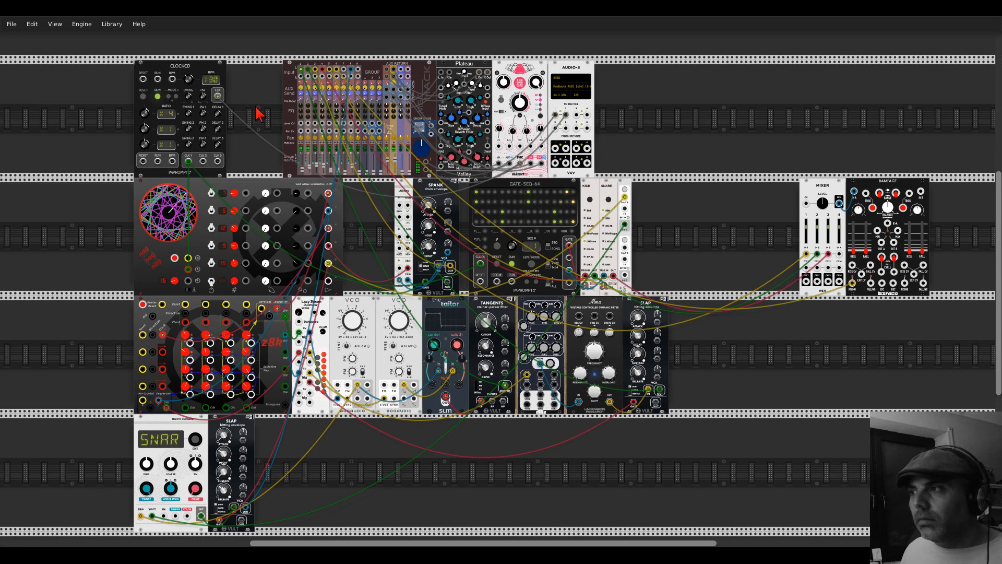
Step: Sweep the Tangents filter's CUTOFF through about 0.943 and 0.789
{"action": "left_click_drag", "start_coordinate": [490, 322], "coordinate": [490, 320]}
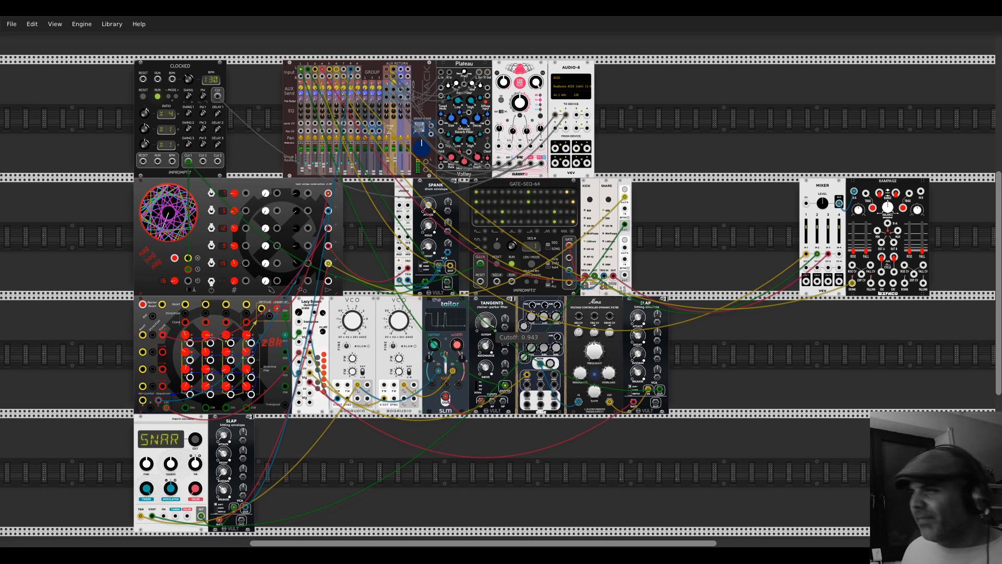
{"action": "left_click_drag", "start_coordinate": [490, 320], "coordinate": [490, 317]}
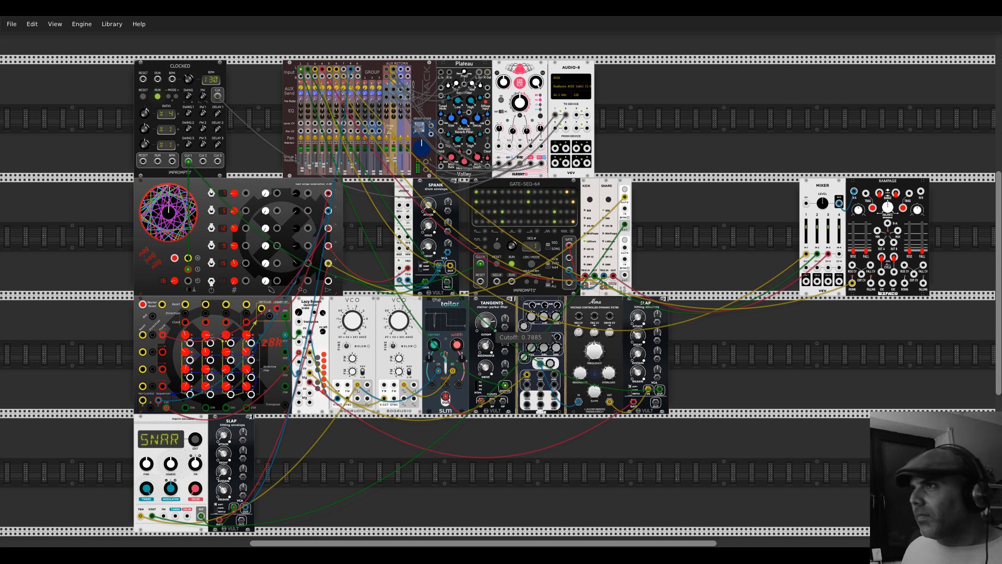
{"action": "left_click_drag", "start_coordinate": [490, 316], "coordinate": [490, 316]}
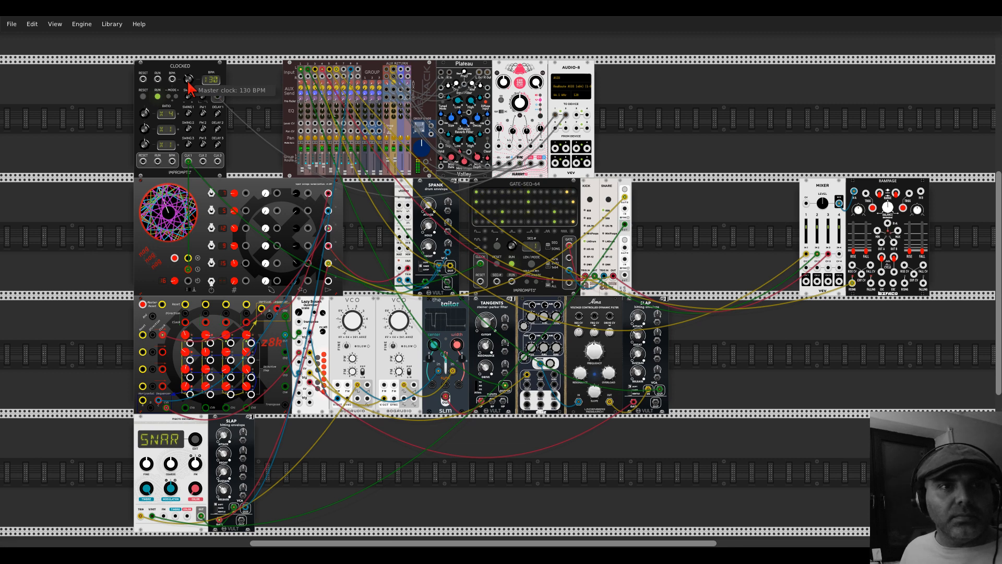
Step: Slow Clocked's master clock to 80 BPM and save the patch
{"action": "right_click", "coordinate": [189, 87]}
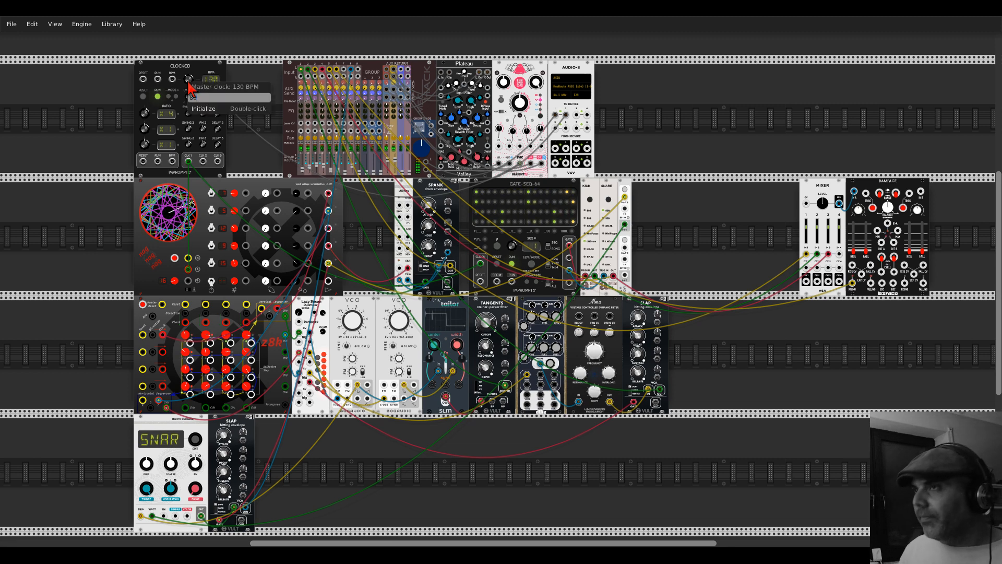
{"action": "key", "text": "Return"}
{"action": "left_click_drag", "start_coordinate": [486, 322], "coordinate": [486, 322]}
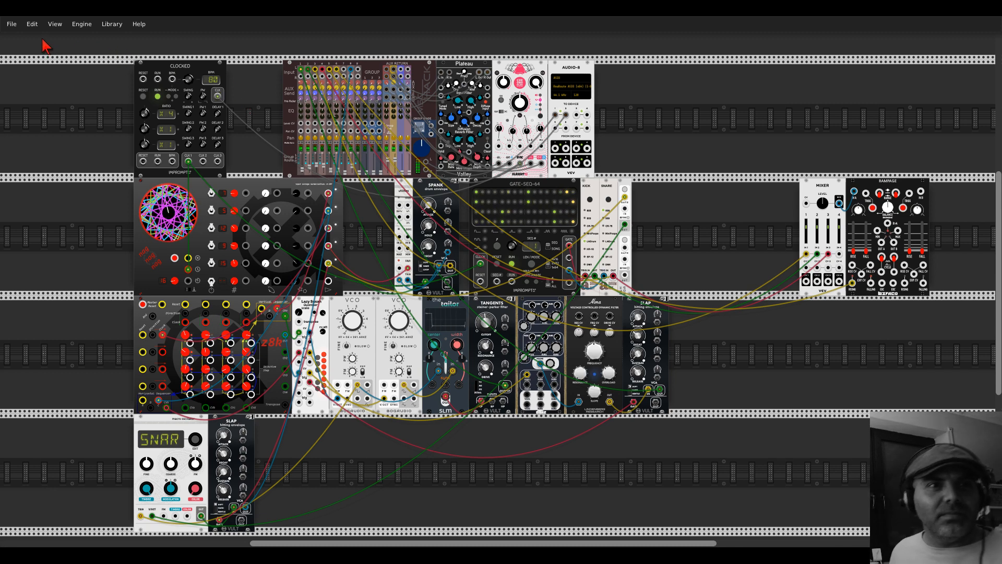
{"action": "left_click", "coordinate": [16, 26]}
{"action": "left_click", "coordinate": [28, 58]}
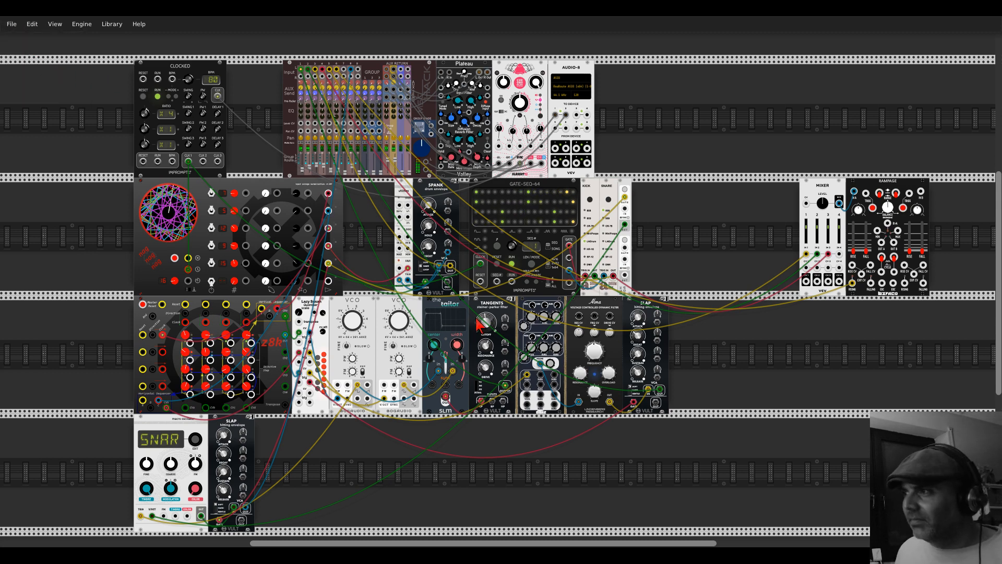
Step: Sweep the Tangents filter's CUTOFF at the slower tempo, bringing it to about 0.25
{"action": "left_click_drag", "start_coordinate": [484, 322], "coordinate": [485, 320]}
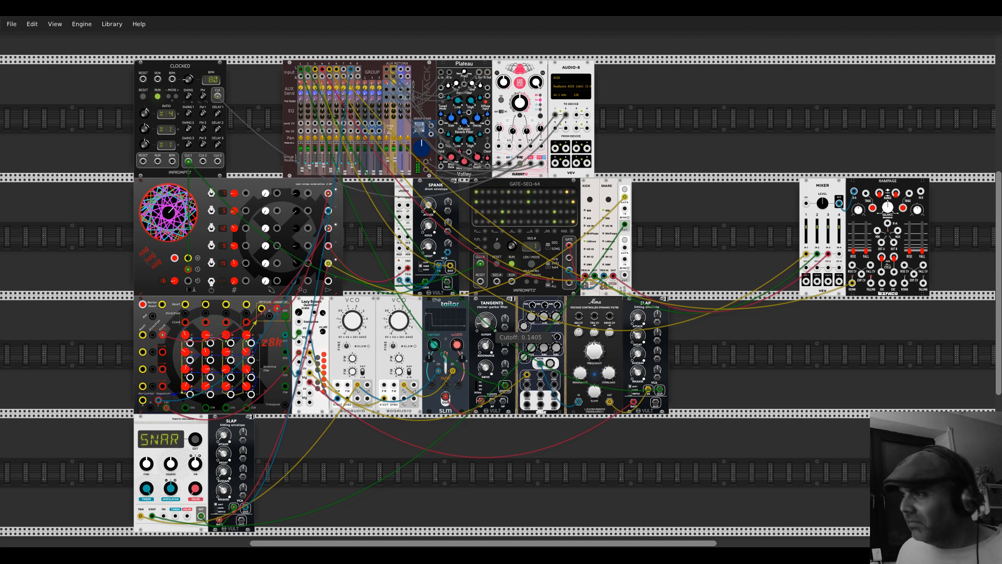
{"action": "left_click_drag", "start_coordinate": [486, 321], "coordinate": [486, 277]}
{"action": "left_click_drag", "start_coordinate": [486, 322], "coordinate": [486, 400]}
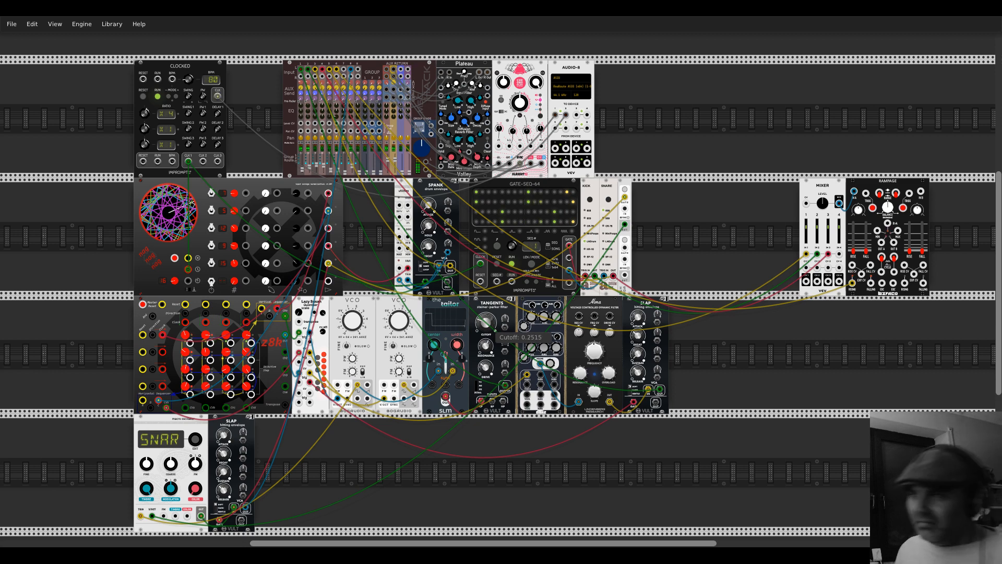
Step: Fine-tune the CUTOFF of the Tangents filter and the FREQUENCY of the Alma filter
{"action": "left_click_drag", "start_coordinate": [487, 323], "coordinate": [487, 337]}
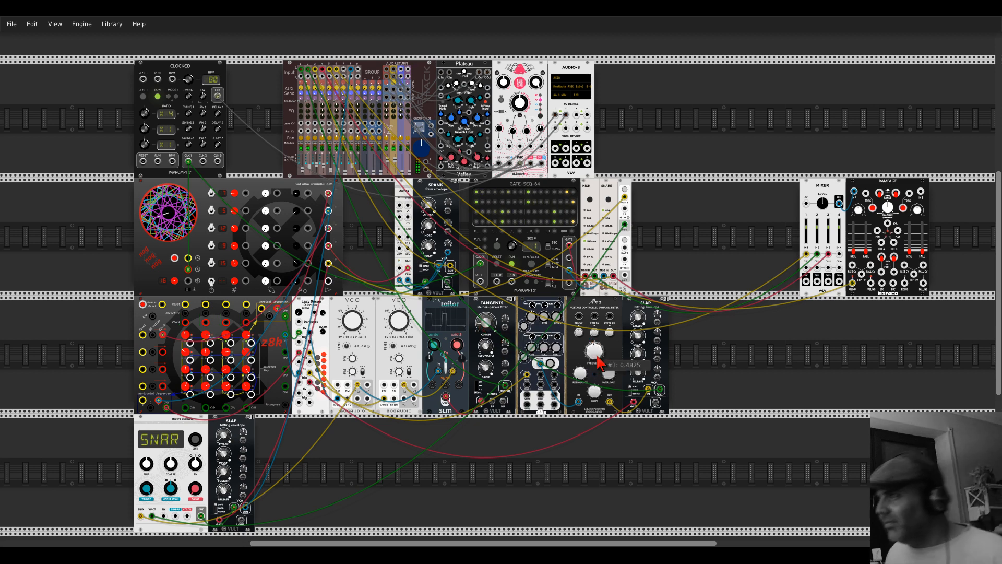
{"action": "left_click_drag", "start_coordinate": [596, 352], "coordinate": [595, 339]}
Step: Find the Cozmic module in the library and place it in the bottom row beneath the Alma filter
{"action": "left_click_drag", "start_coordinate": [343, 465], "coordinate": [379, 427]}
{"action": "right_click", "coordinate": [379, 427]}
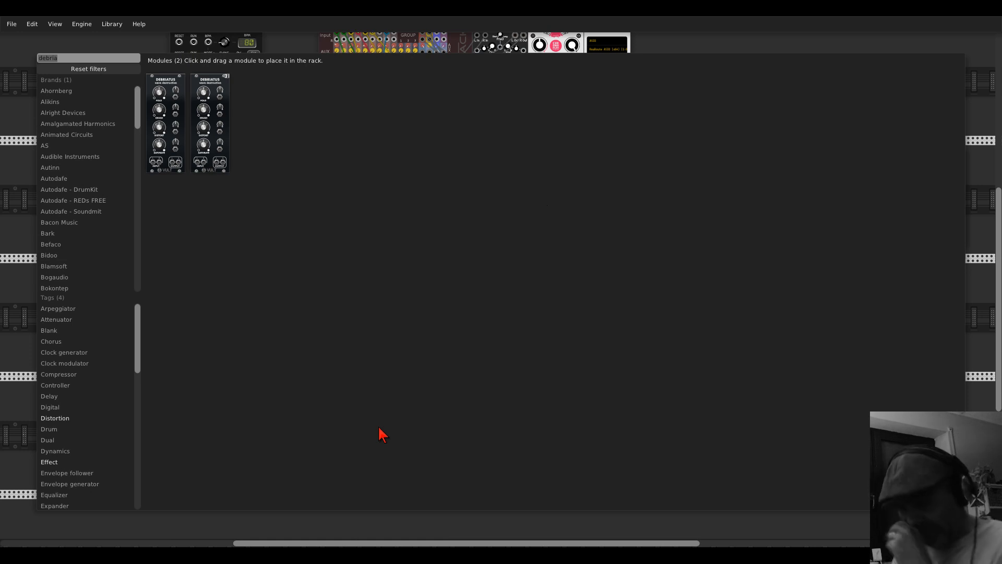
{"action": "type", "text": "coz"}
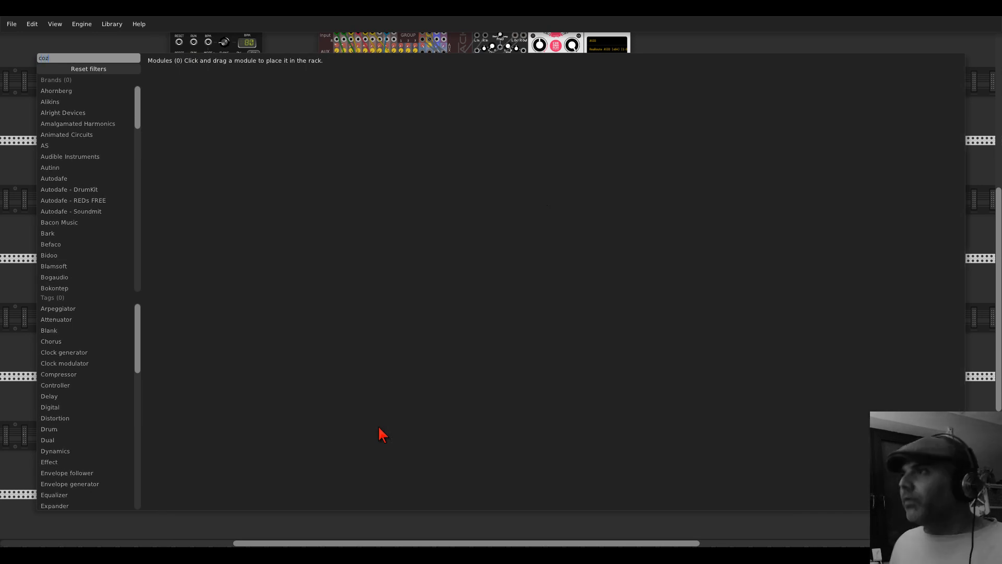
{"action": "key", "text": "BackSpace"}
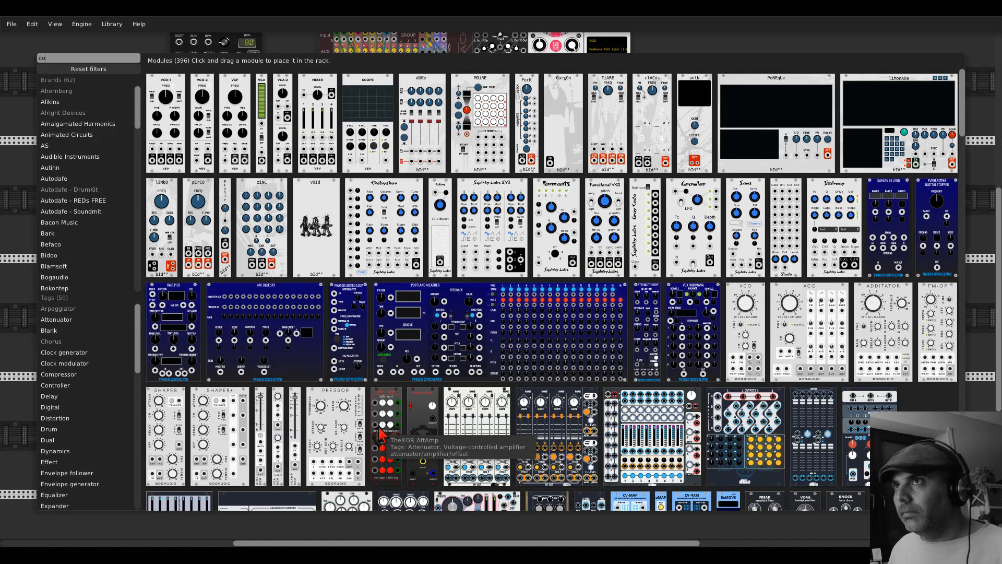
{"action": "type", "text": "sm"}
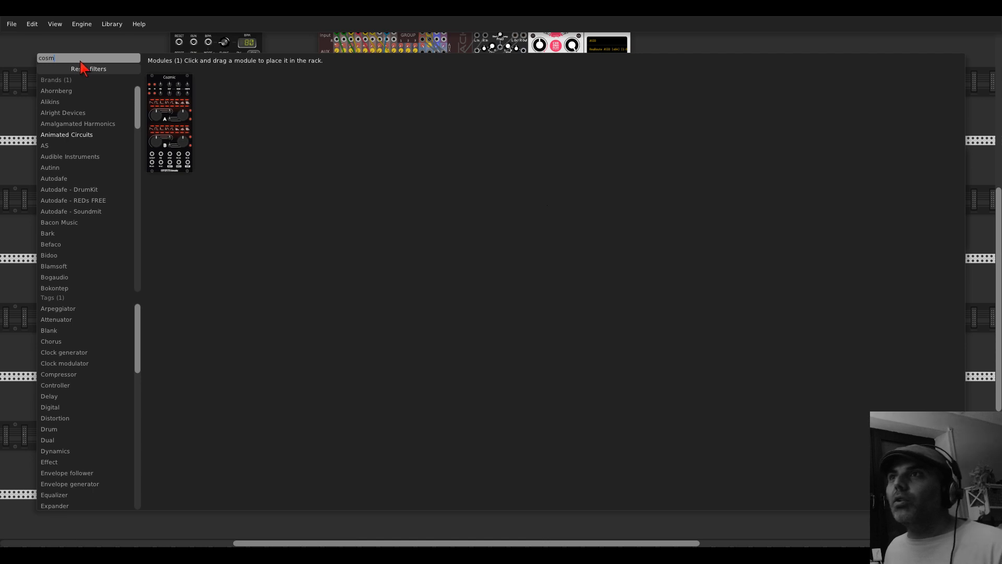
{"action": "left_click_drag", "start_coordinate": [166, 104], "coordinate": [424, 412]}
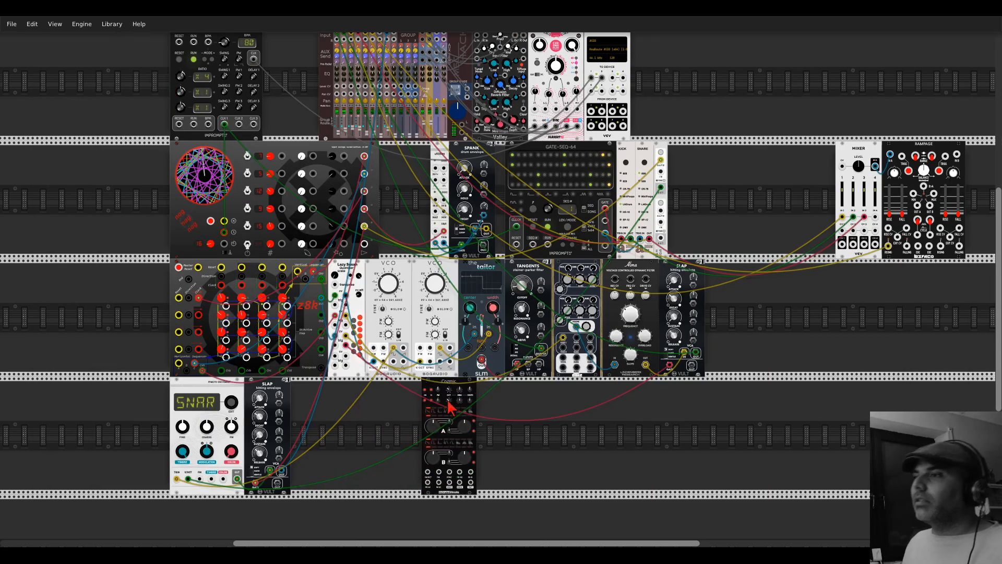
{"action": "scroll", "coordinate": [424, 413], "scroll_direction": "up", "scroll_amount": 2}
{"action": "scroll", "coordinate": [424, 413], "scroll_direction": "up", "scroll_amount": 1}
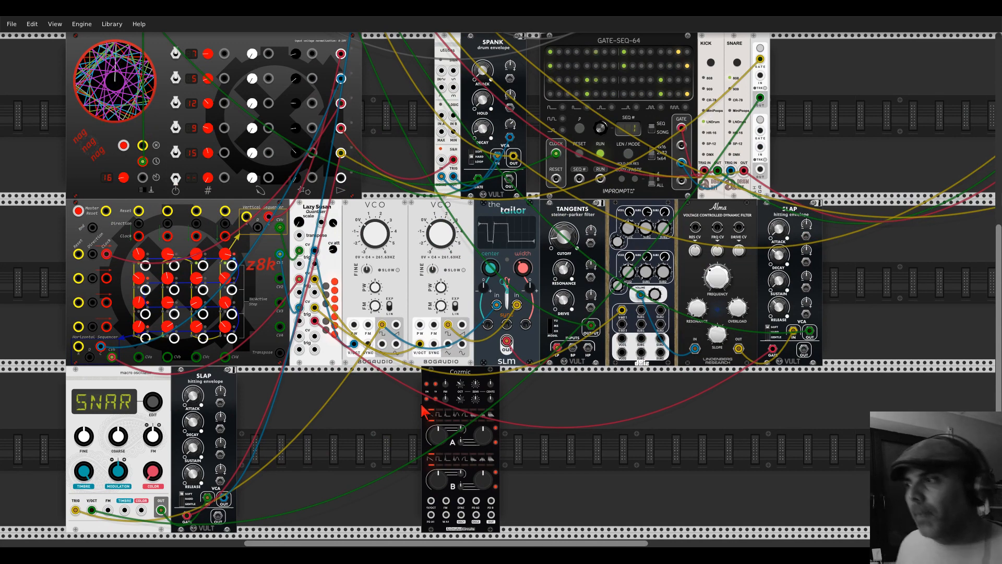
{"action": "left_click_drag", "start_coordinate": [472, 376], "coordinate": [716, 376]}
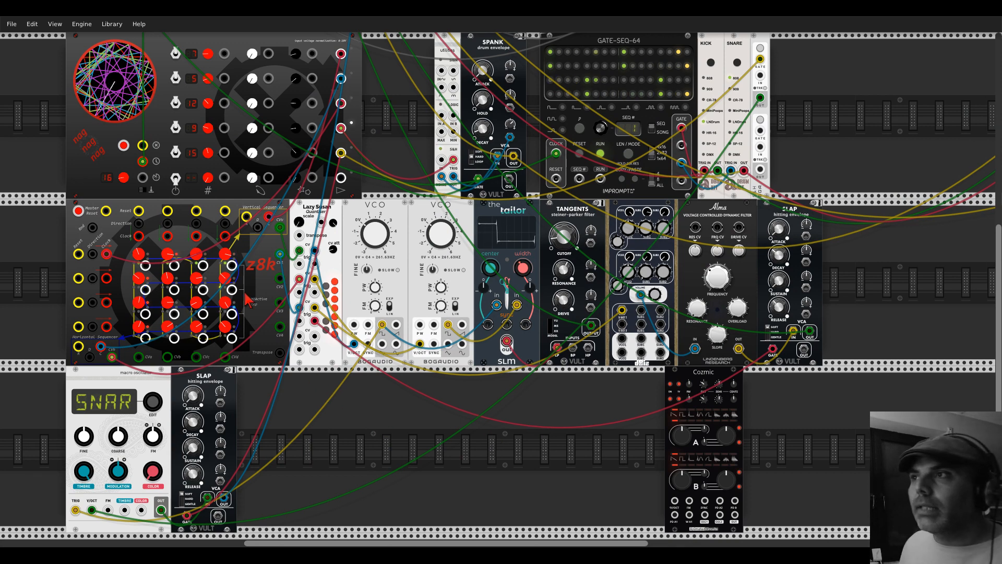
Step: Switch on the sixth voice of the polygon sequencer
{"action": "left_click", "coordinate": [177, 179]}
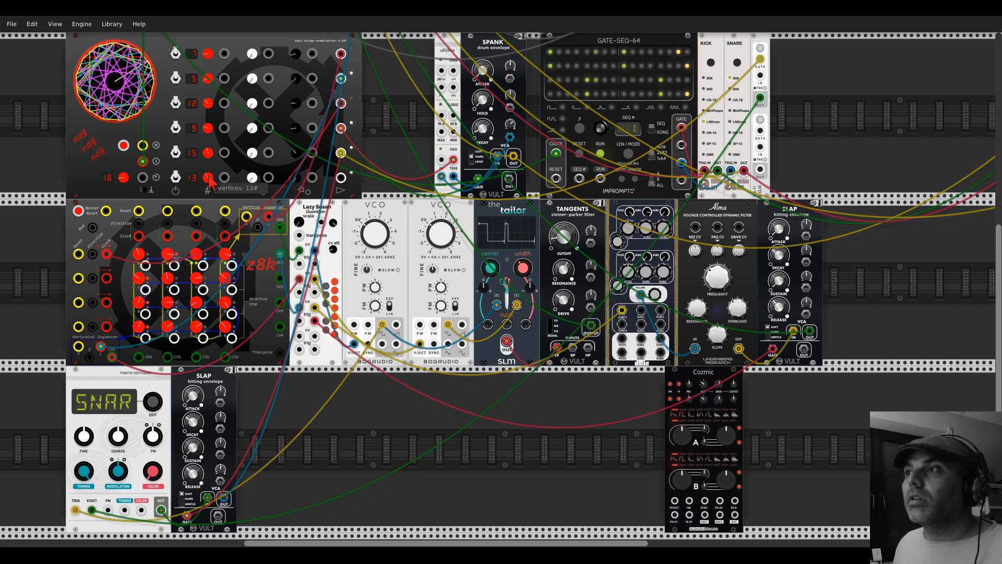
{"action": "scroll", "coordinate": [416, 434], "scroll_direction": "down", "scroll_amount": 1}
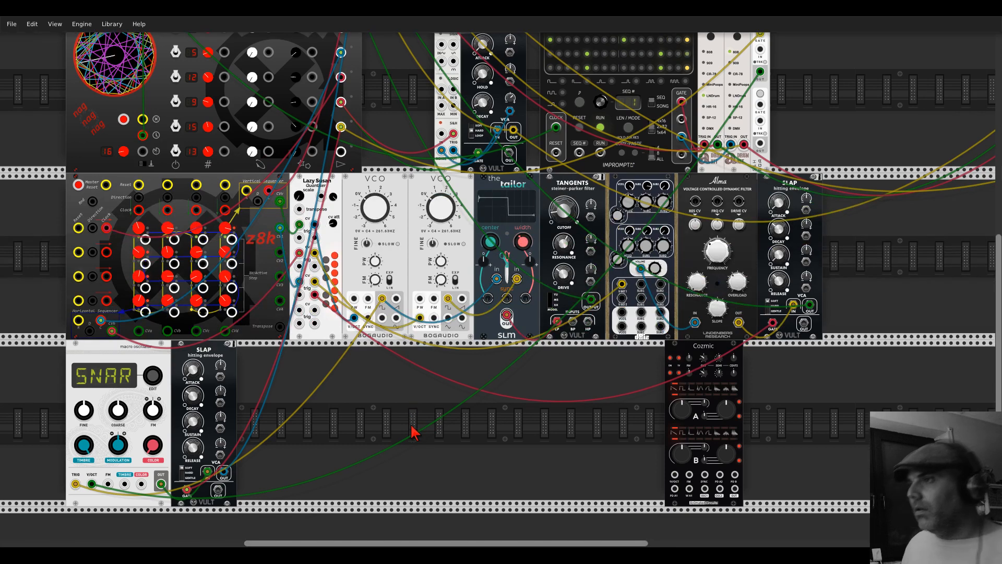
Step: Clear the library search and browse the full module collection for another sound source
{"action": "right_click", "coordinate": [416, 412]}
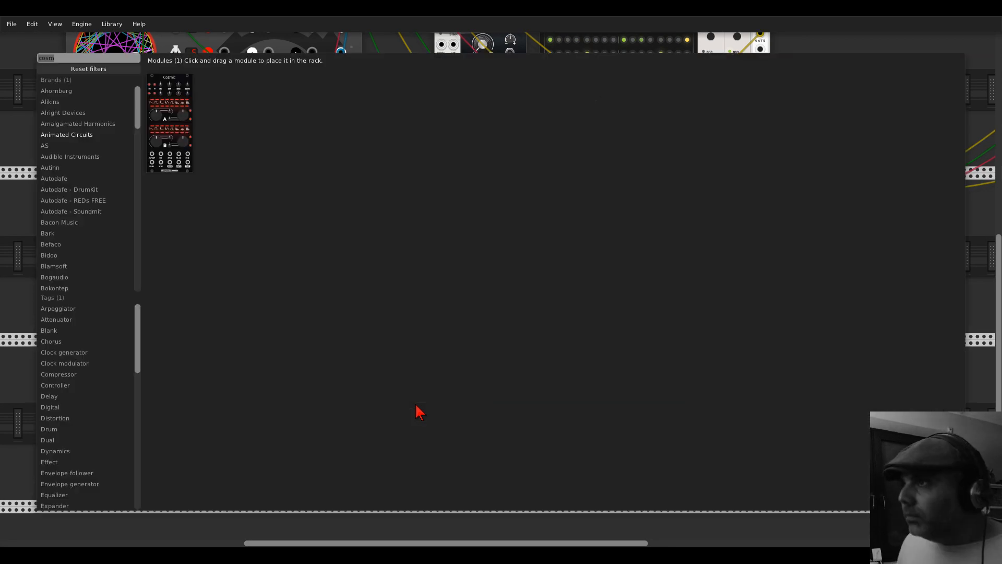
{"action": "left_click", "coordinate": [133, 71]}
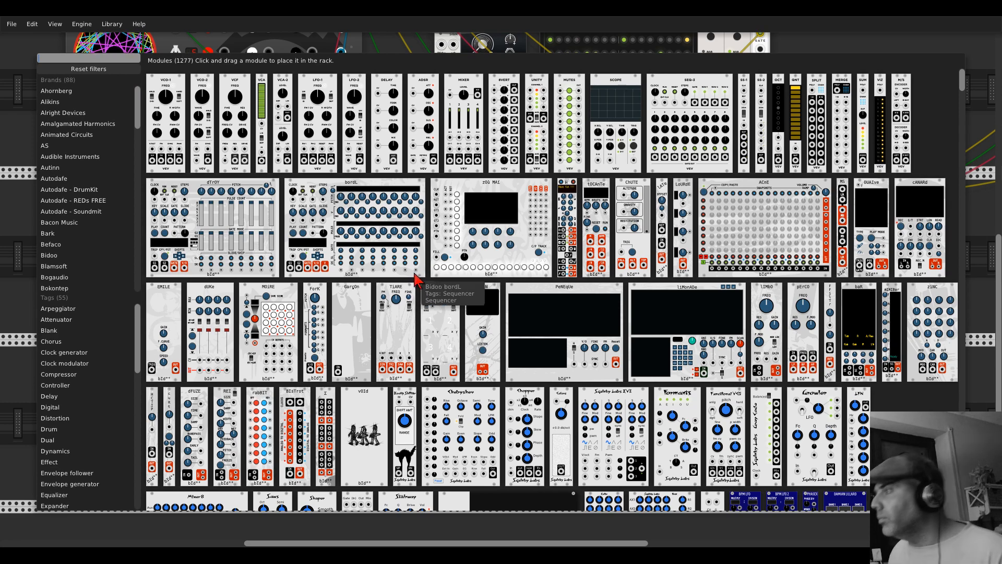
{"action": "scroll", "coordinate": [412, 270], "scroll_direction": "down", "scroll_amount": 3}
{"action": "scroll", "coordinate": [413, 270], "scroll_direction": "down", "scroll_amount": 5}
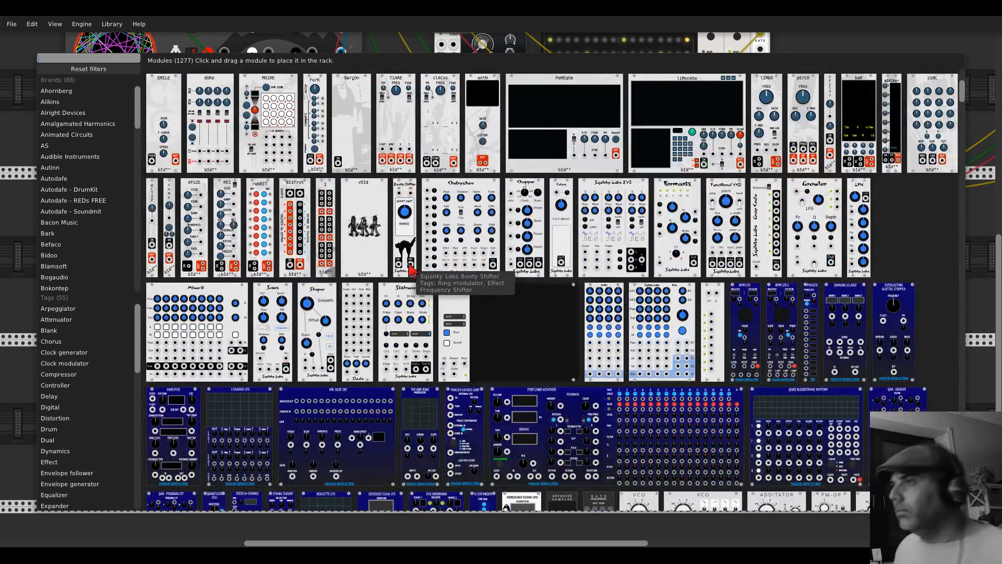
{"action": "scroll", "coordinate": [413, 270], "scroll_direction": "down", "scroll_amount": 1}
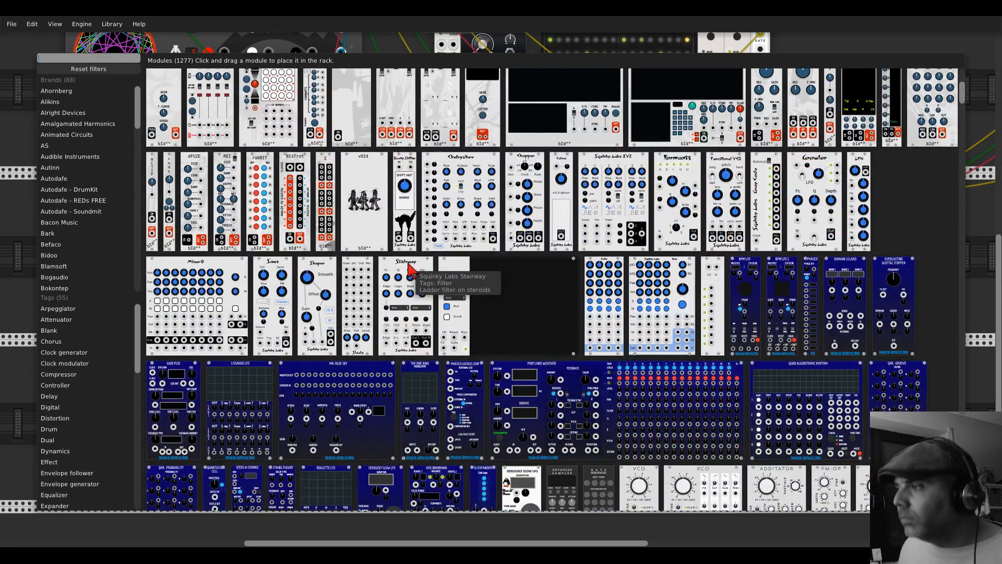
{"action": "scroll", "coordinate": [410, 269], "scroll_direction": "down", "scroll_amount": 6}
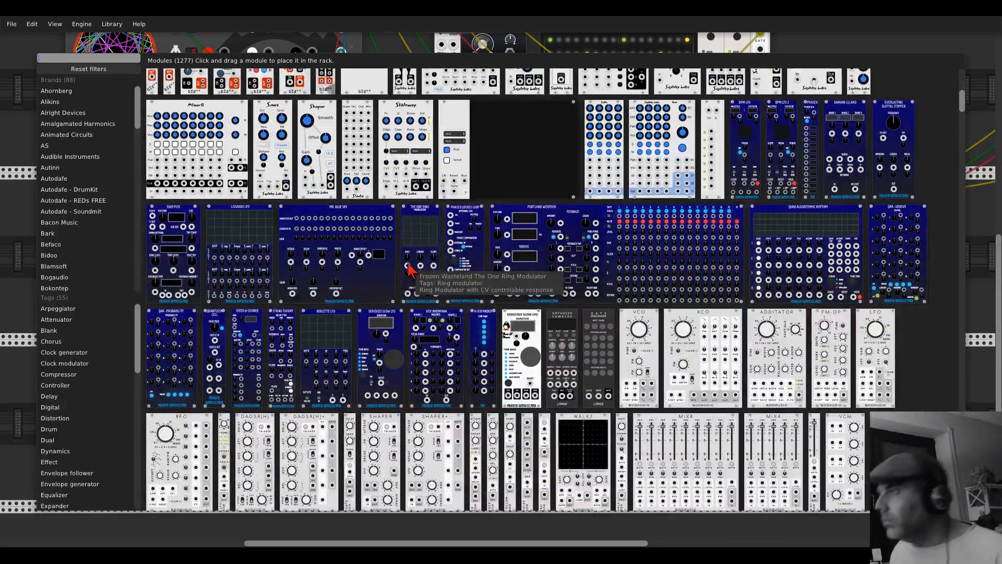
{"action": "scroll", "coordinate": [410, 268], "scroll_direction": "down", "scroll_amount": 15}
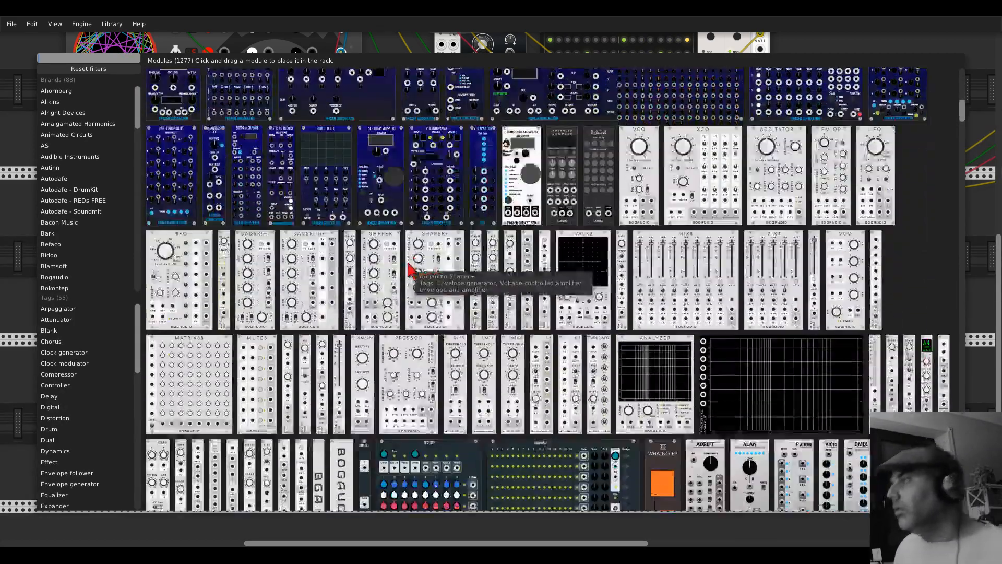
{"action": "scroll", "coordinate": [410, 269], "scroll_direction": "down", "scroll_amount": 12}
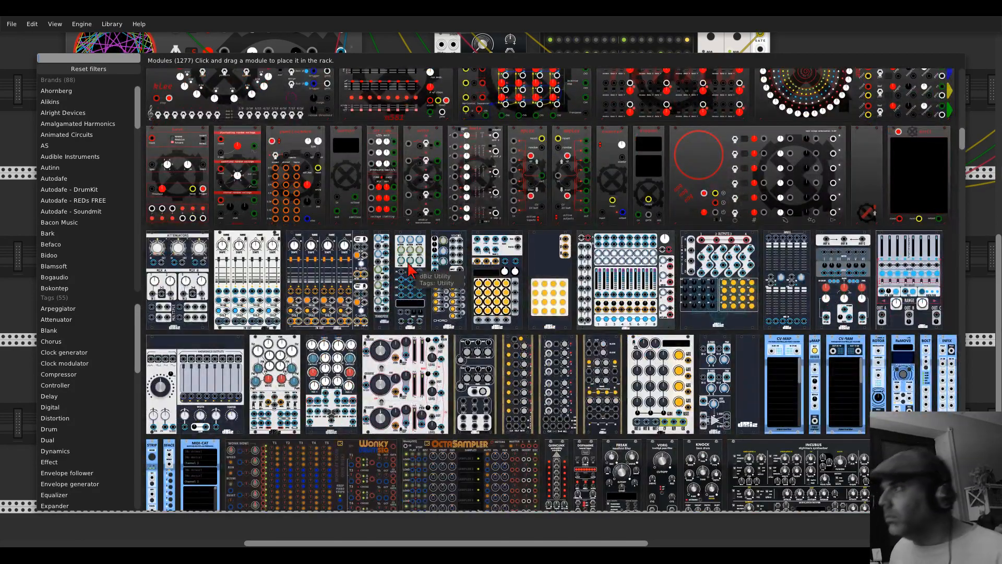
{"action": "scroll", "coordinate": [410, 269], "scroll_direction": "down", "scroll_amount": 13}
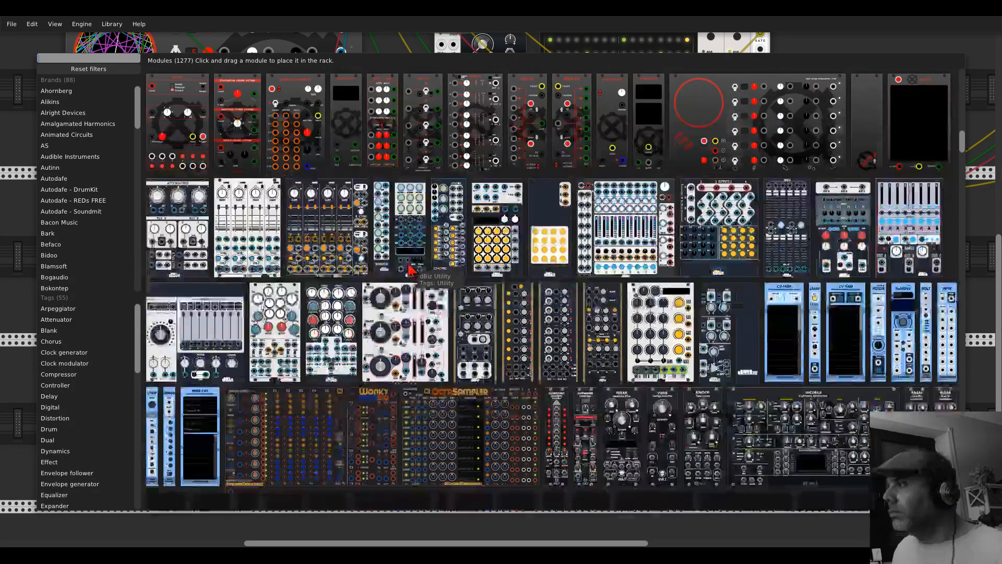
{"action": "scroll", "coordinate": [410, 269], "scroll_direction": "down", "scroll_amount": 2}
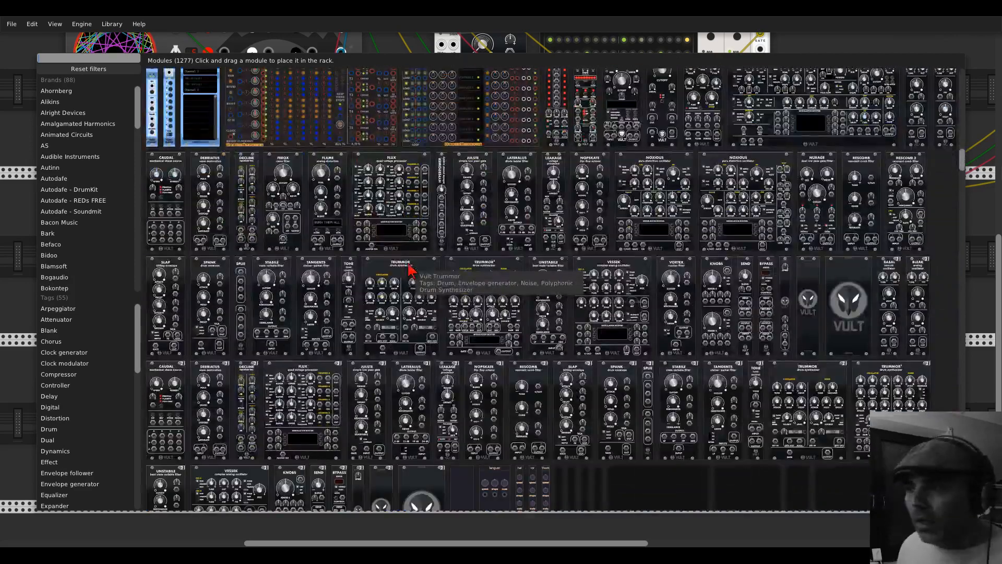
Step: Search the library for "even" and place Befaco's EvenVCO in the bottom row near the SLAP envelope
{"action": "type", "text": "even"}
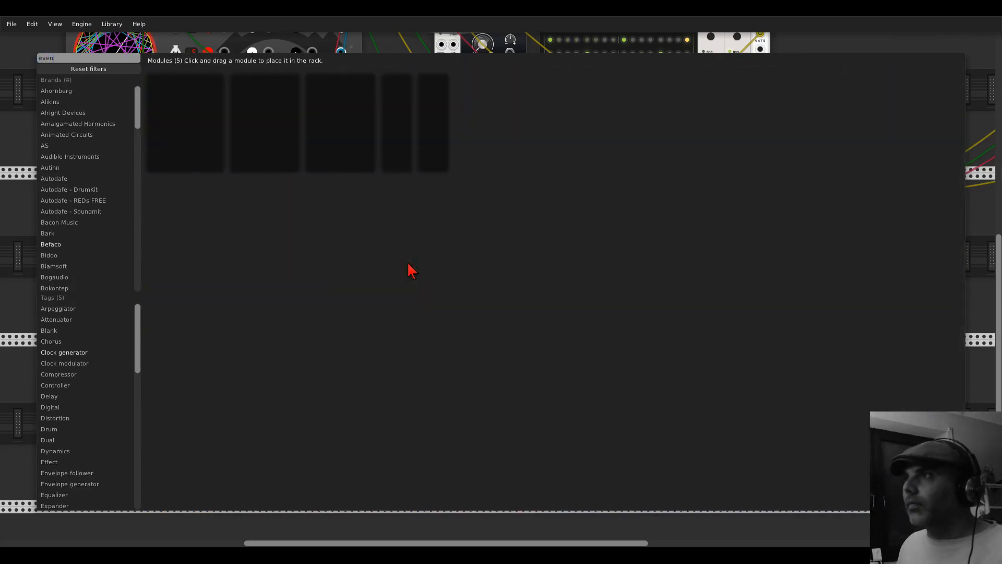
{"action": "left_click", "coordinate": [401, 165]}
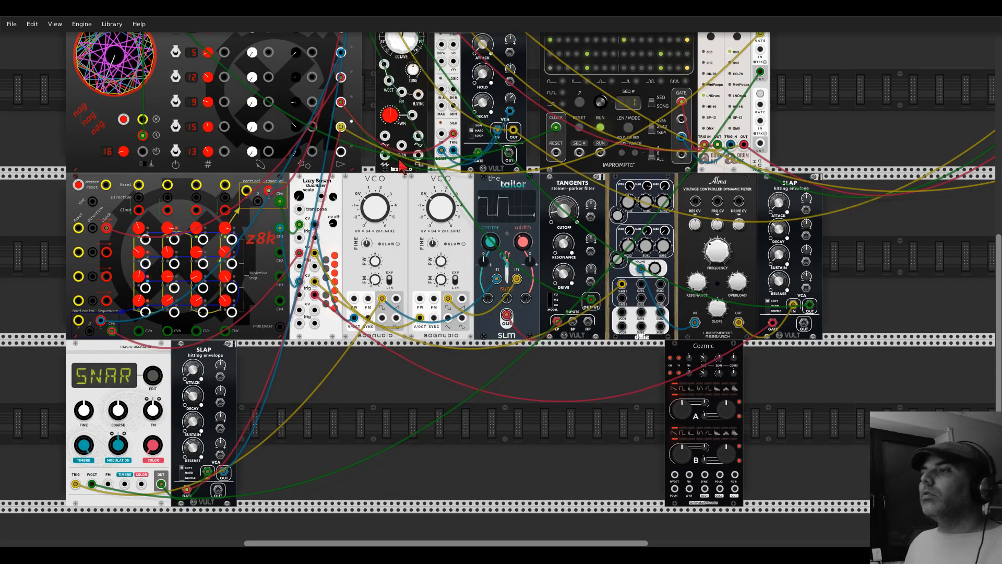
{"action": "left_click_drag", "start_coordinate": [399, 160], "coordinate": [290, 413]}
Step: Search the library for "vcf", add a Vult Lateralus beside EvenVCO and patch the VCO's sawtooth output into the filter's input
{"action": "right_click", "coordinate": [372, 377]}
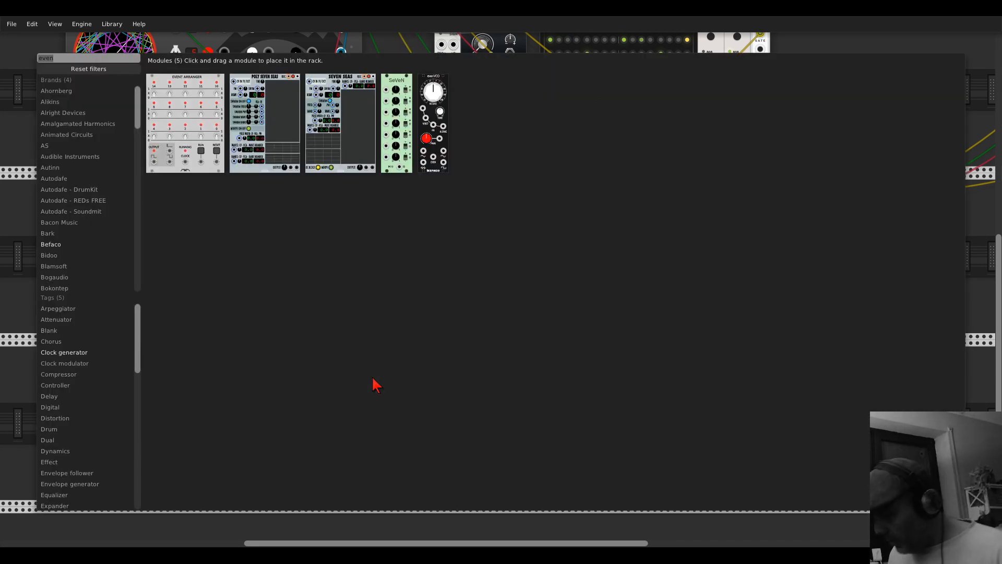
{"action": "type", "text": "vcf"}
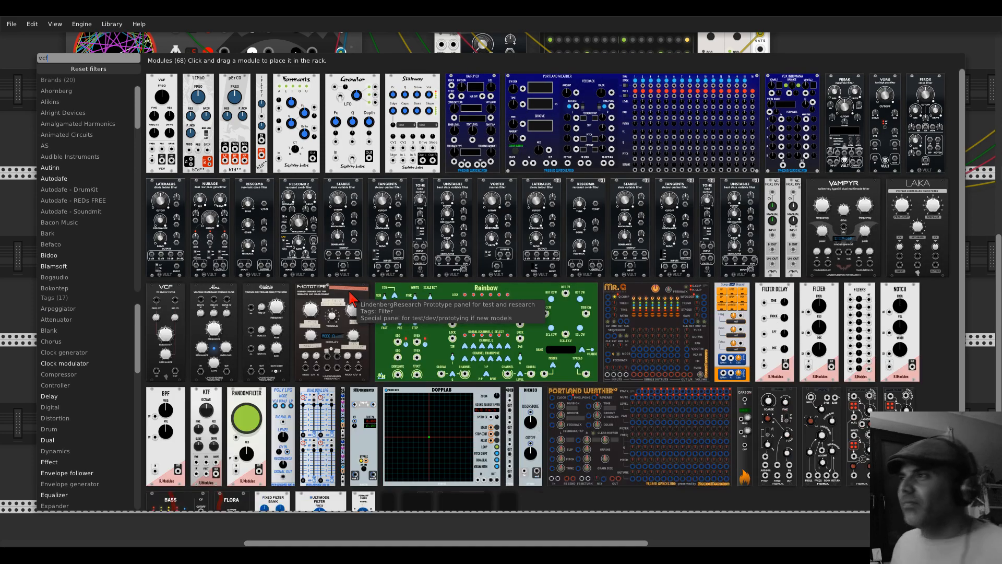
{"action": "scroll", "coordinate": [389, 291], "scroll_direction": "down", "scroll_amount": 2}
{"action": "scroll", "coordinate": [392, 292], "scroll_direction": "down", "scroll_amount": 1}
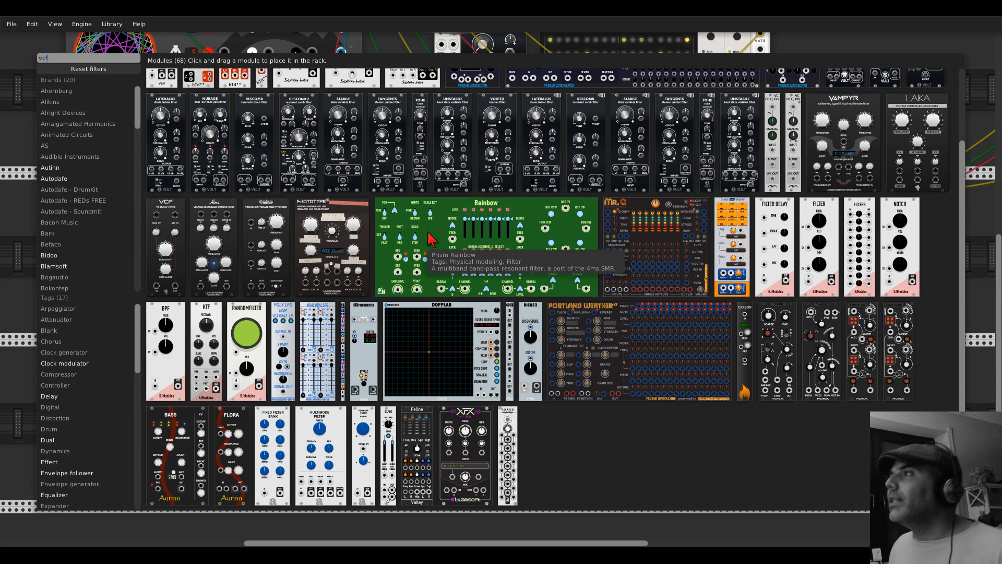
{"action": "left_click_drag", "start_coordinate": [542, 104], "coordinate": [290, 395]}
{"action": "left_click_drag", "start_coordinate": [273, 489], "coordinate": [367, 488]}
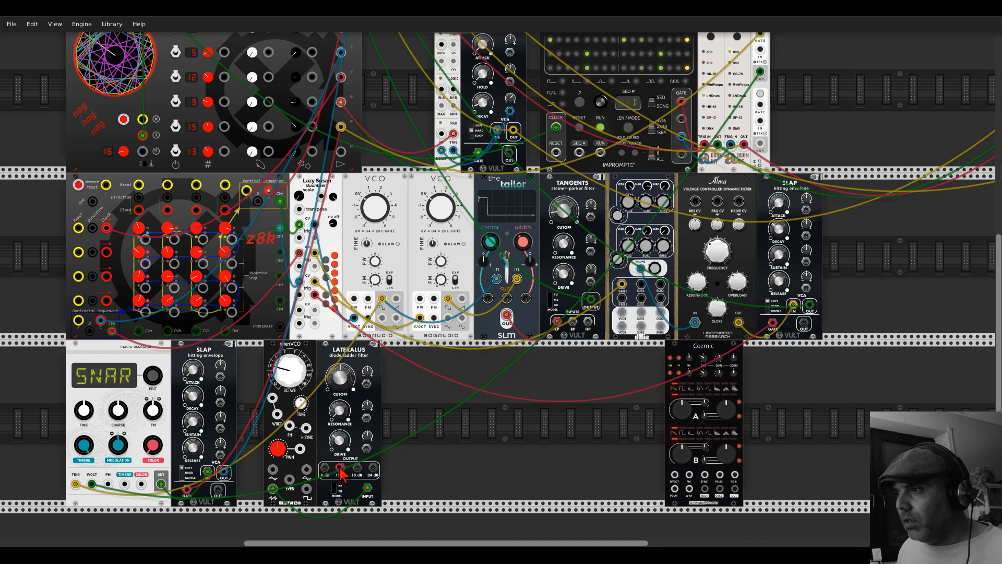
Step: Patch the Lateralus 12 dB output into mixer channel 7, with the channel level at about 0.198
{"action": "scroll", "coordinate": [340, 441], "scroll_direction": "up", "scroll_amount": 10}
{"action": "left_click_drag", "start_coordinate": [338, 438], "coordinate": [362, 140]}
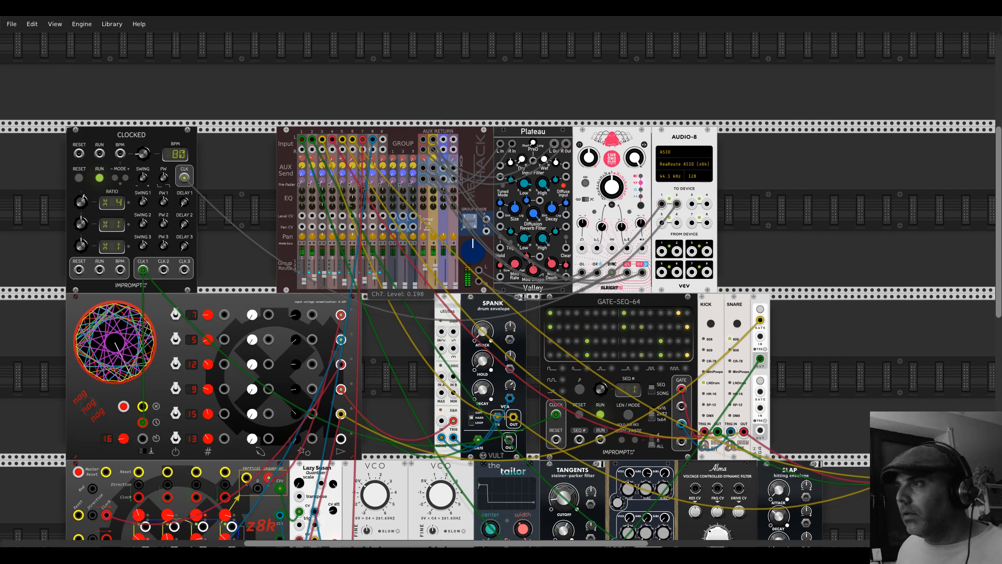
{"action": "scroll", "coordinate": [379, 339], "scroll_direction": "down", "scroll_amount": 6}
{"action": "scroll", "coordinate": [380, 339], "scroll_direction": "down", "scroll_amount": 7}
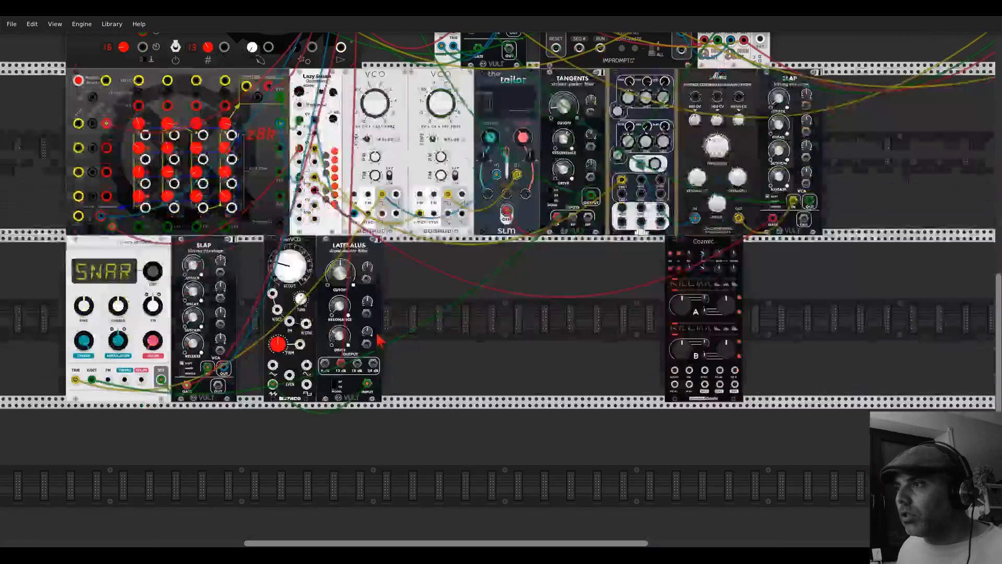
Step: Set EvenVCO's TUNE to -3
{"action": "scroll", "coordinate": [266, 299], "scroll_direction": "up", "scroll_amount": 2}
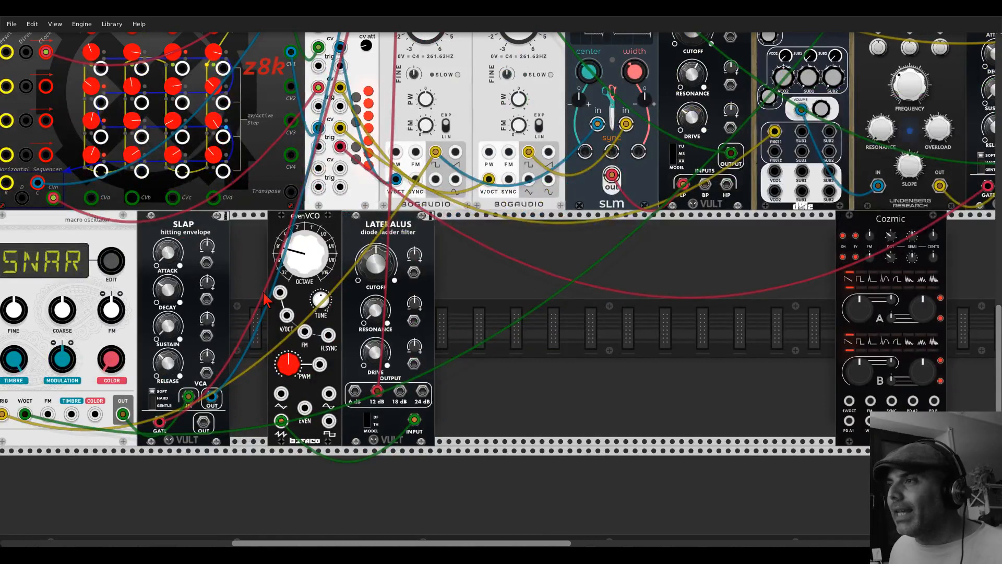
{"action": "right_click", "coordinate": [323, 301]}
{"action": "type", "text": "-3"}
{"action": "key", "text": "Return"}
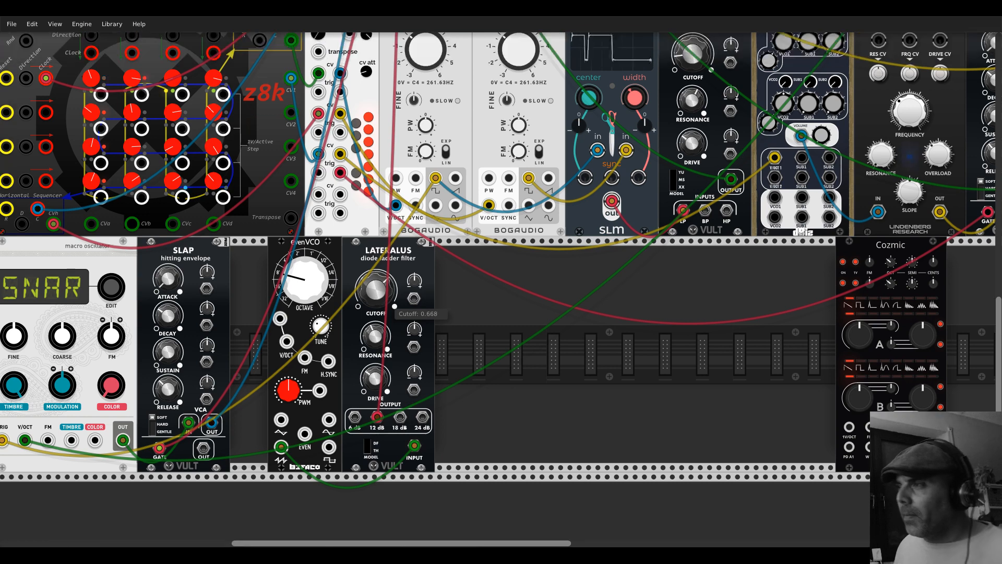
Step: Sweep the Lateralus CUTOFF through about 0.668 to 0.332 and move its output cable from 12 dB to 6 dB
{"action": "scroll", "coordinate": [389, 298], "scroll_direction": "up", "scroll_amount": 1}
{"action": "mouse_move", "coordinate": [376, 290]}
{"action": "left_mouse_down"}
{"action": "mouse_move", "coordinate": [376, 342]}
{"action": "mouse_move", "coordinate": [376, 289]}
{"action": "left_mouse_up"}
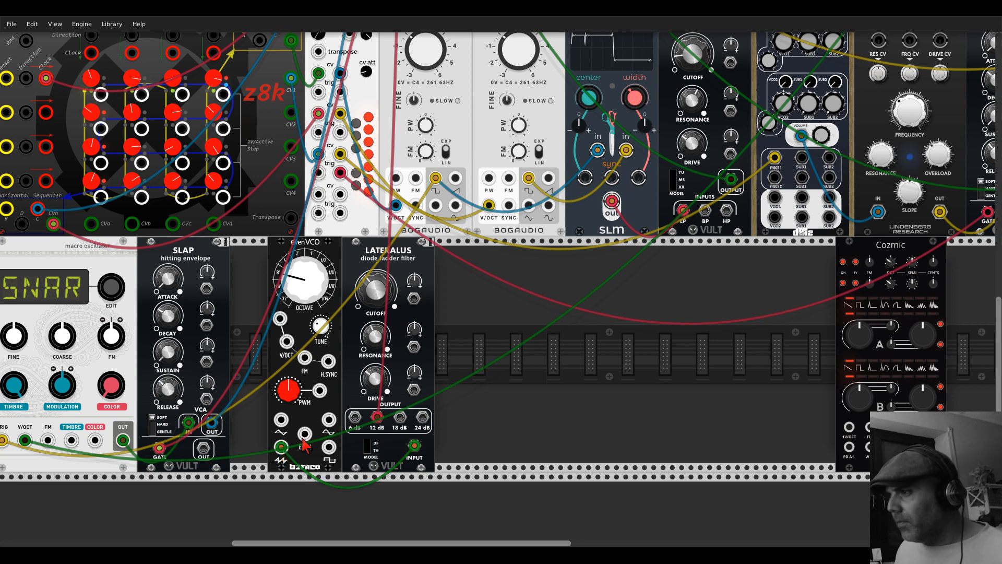
{"action": "left_click_drag", "start_coordinate": [377, 417], "coordinate": [354, 417]}
{"action": "left_click_drag", "start_coordinate": [375, 298], "coordinate": [374, 298]}
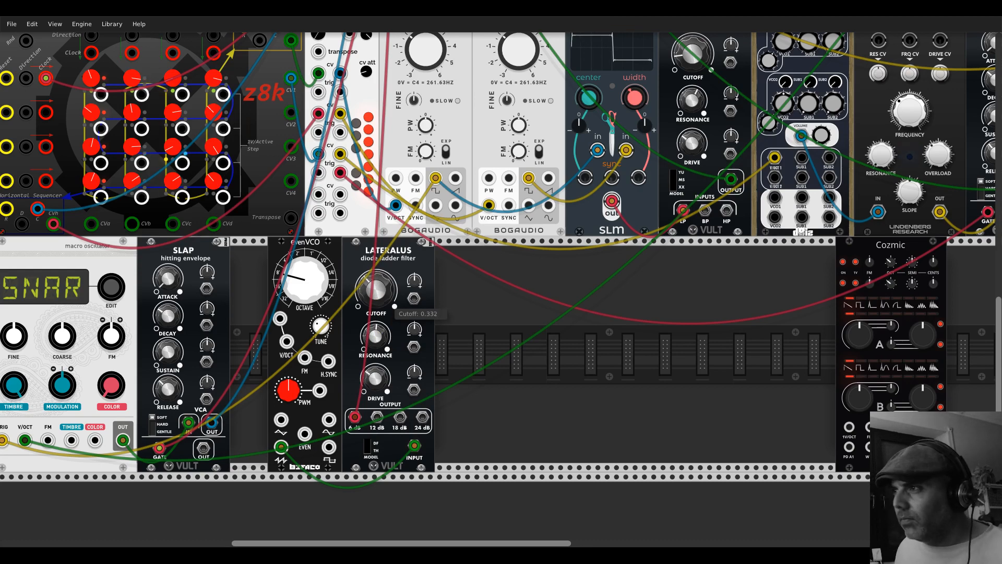
Step: Shift EvenVCO farther from the SLAP envelope and replace the Lateralus filter beside it with a Vult Vorg
{"action": "left_click_drag", "start_coordinate": [334, 261], "coordinate": [424, 266]}
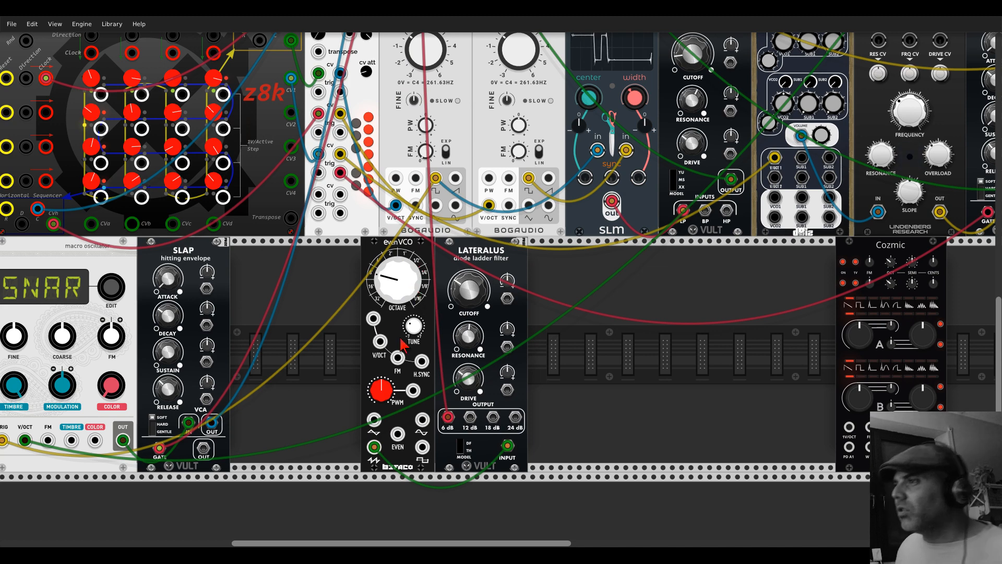
{"action": "right_click", "coordinate": [491, 262]}
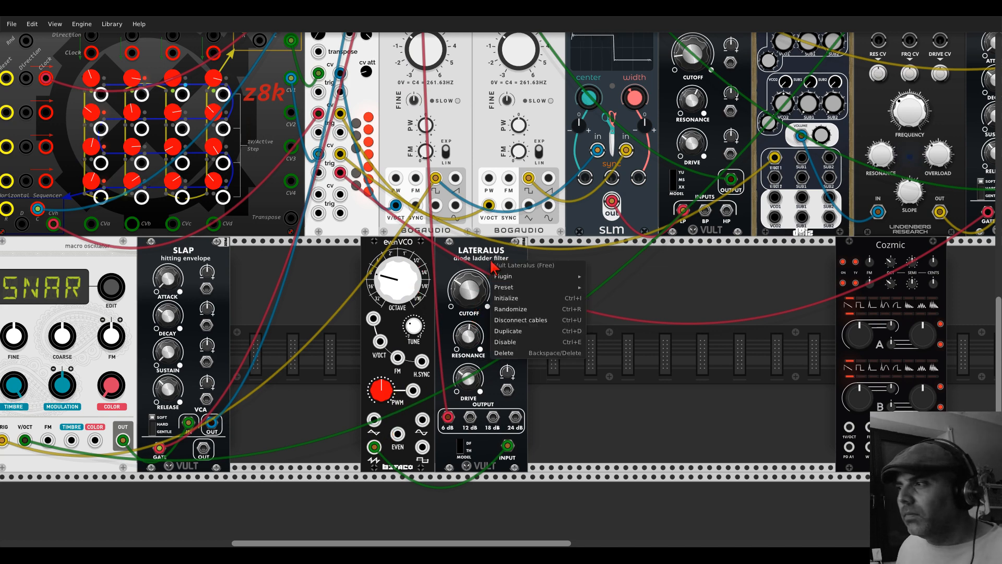
{"action": "left_click", "coordinate": [510, 357]}
{"action": "right_click", "coordinate": [511, 356]}
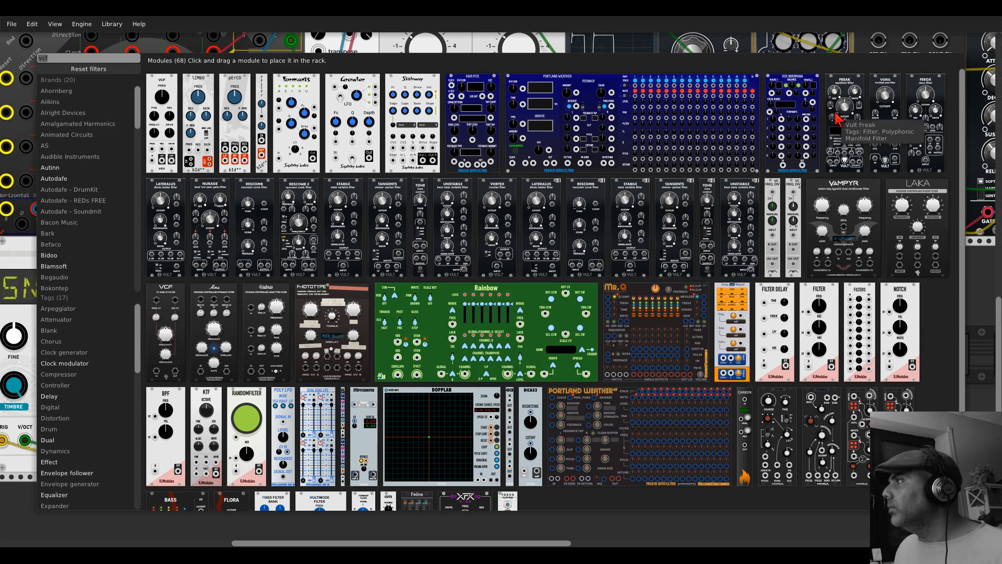
{"action": "left_click_drag", "start_coordinate": [879, 87], "coordinate": [473, 355]}
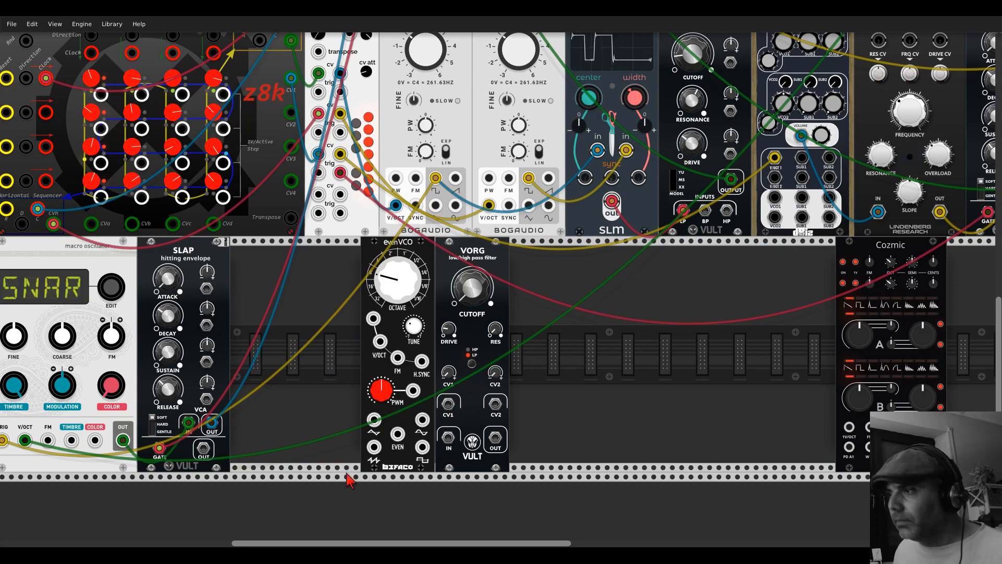
Step: Patch EvenVCO's saw output through the Vorg filter into mixer channel 7 and set the Vorg CUTOFF to about 0.927
{"action": "scroll", "coordinate": [483, 410], "scroll_direction": "down", "scroll_amount": 4}
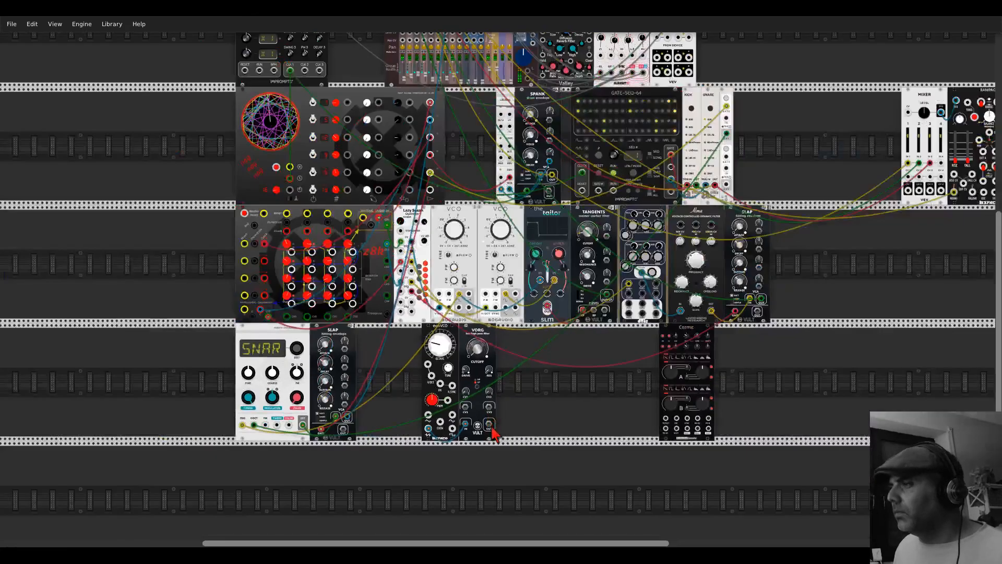
{"action": "left_click_drag", "start_coordinate": [490, 369], "coordinate": [448, 58]}
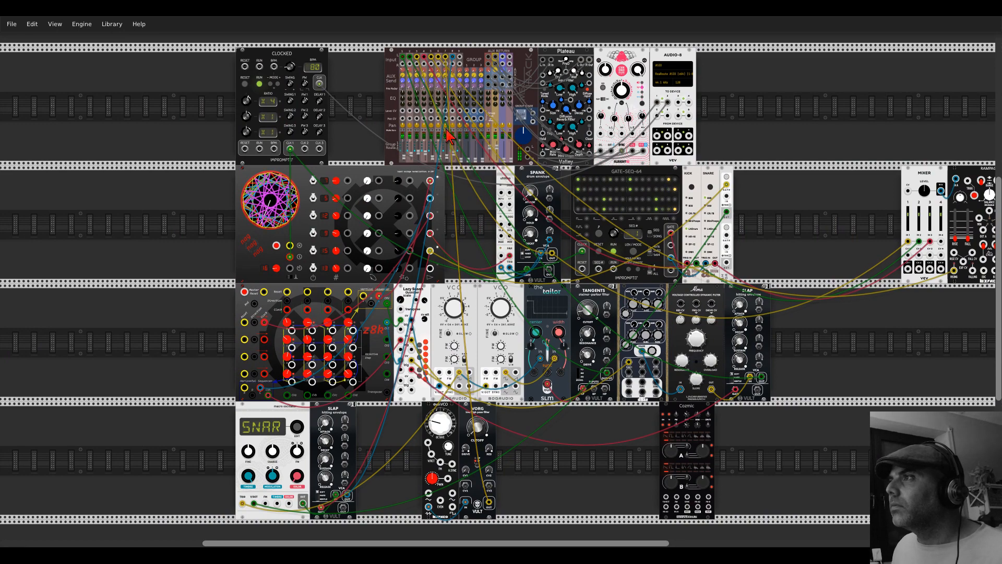
{"action": "scroll", "coordinate": [480, 299], "scroll_direction": "down", "scroll_amount": 5}
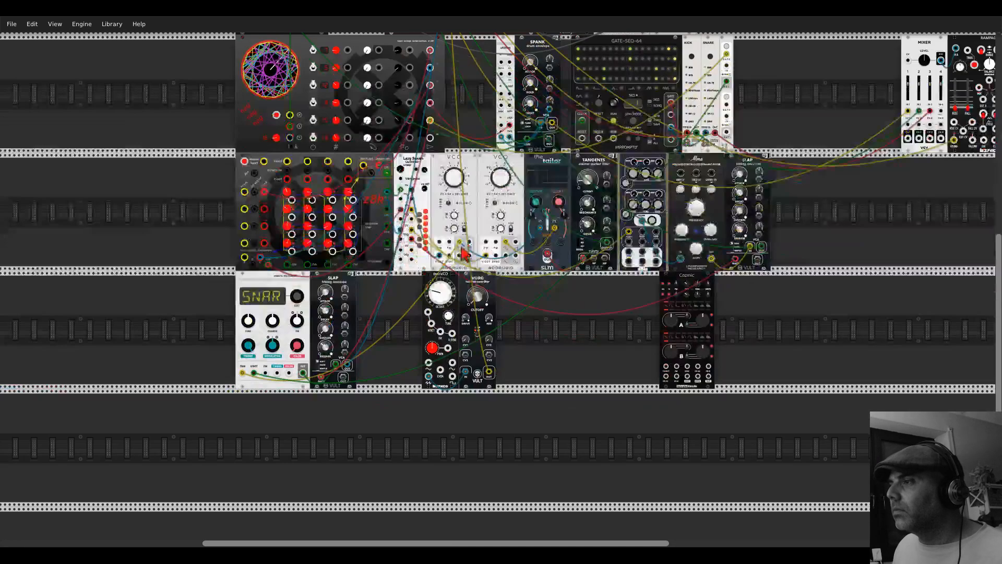
{"action": "left_click_drag", "start_coordinate": [479, 299], "coordinate": [479, 277]}
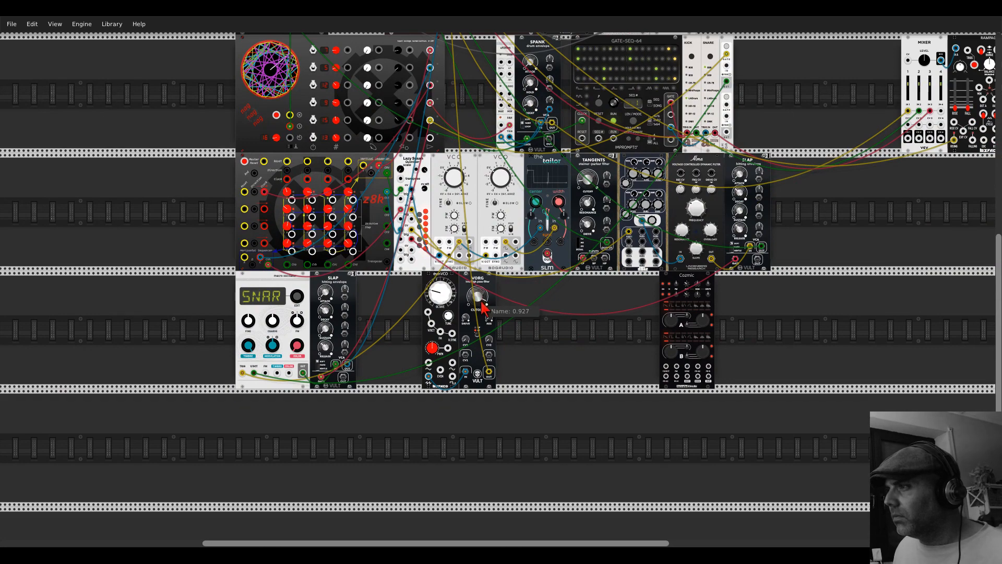
Step: Delete the EvenVCO module beside the Vorg filter
{"action": "scroll", "coordinate": [480, 302], "scroll_direction": "up", "scroll_amount": 3}
{"action": "left_click_drag", "start_coordinate": [426, 301], "coordinate": [478, 360]}
{"action": "scroll", "coordinate": [478, 366], "scroll_direction": "up", "scroll_amount": 3}
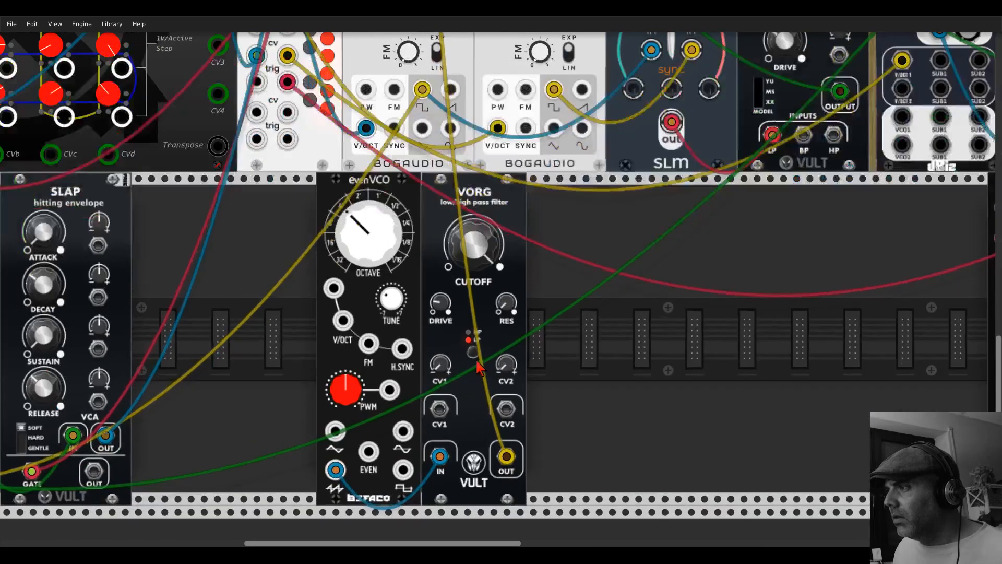
{"action": "scroll", "coordinate": [478, 366], "scroll_direction": "down", "scroll_amount": 2}
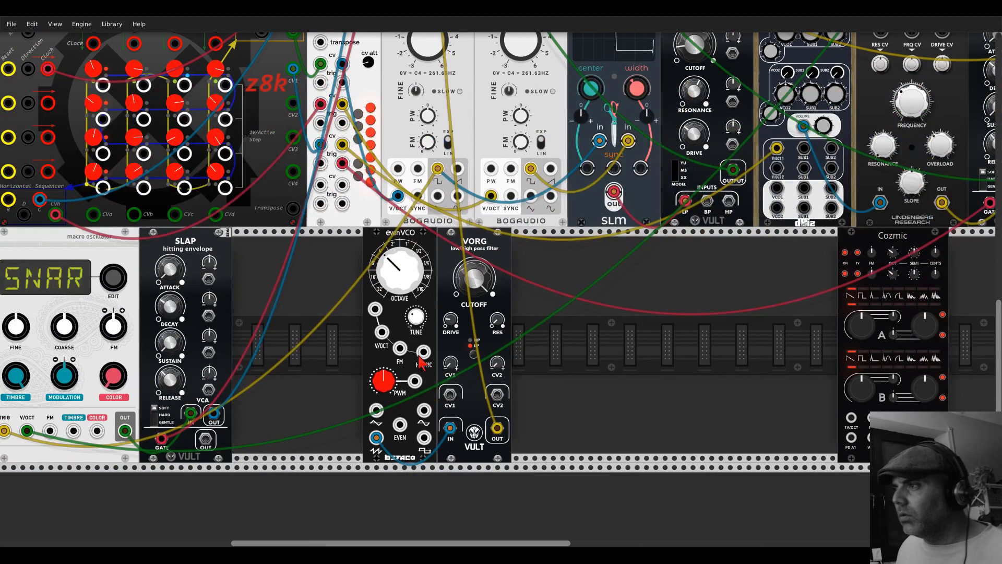
{"action": "right_click", "coordinate": [415, 237]}
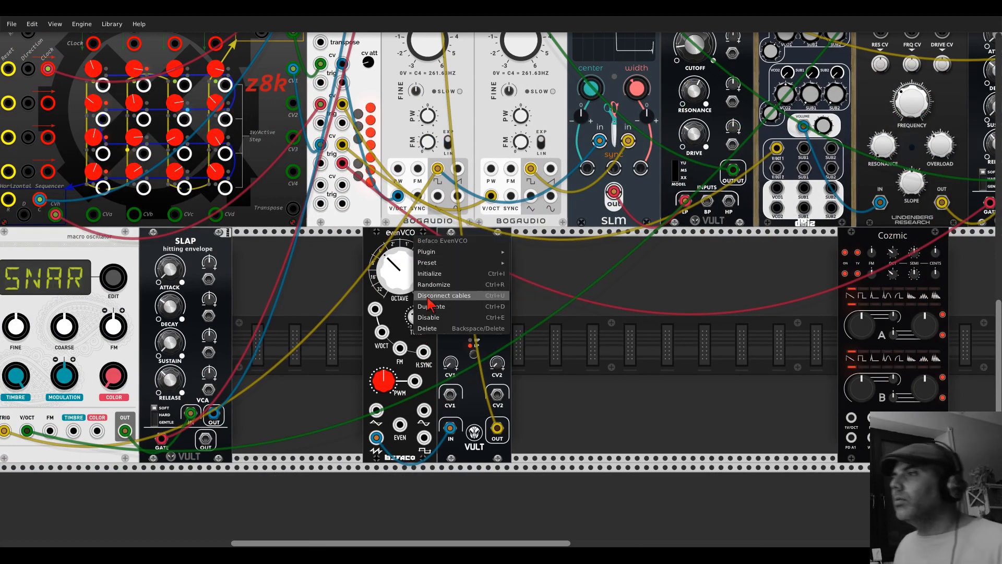
{"action": "left_click", "coordinate": [428, 329]}
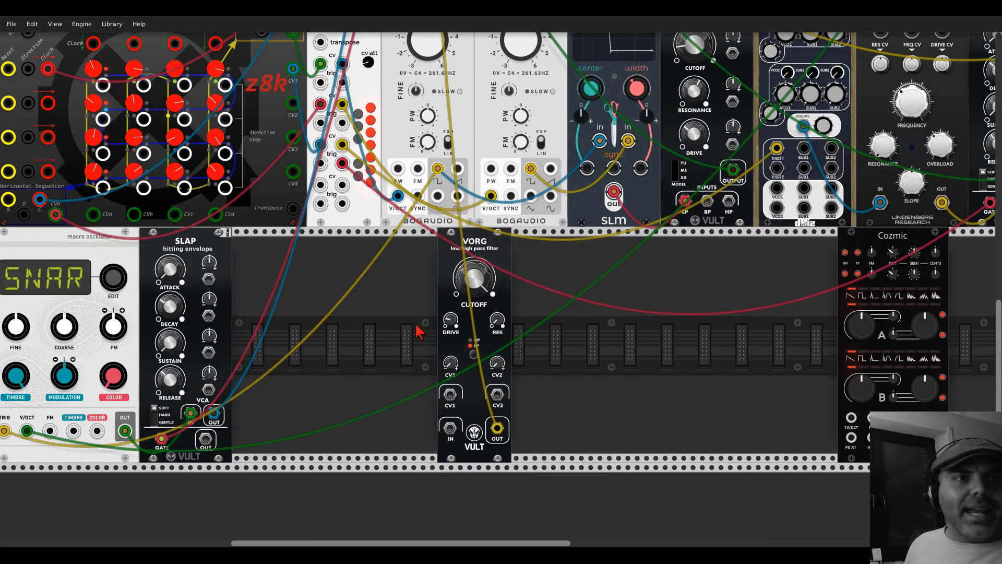
{"action": "right_click", "coordinate": [415, 330]}
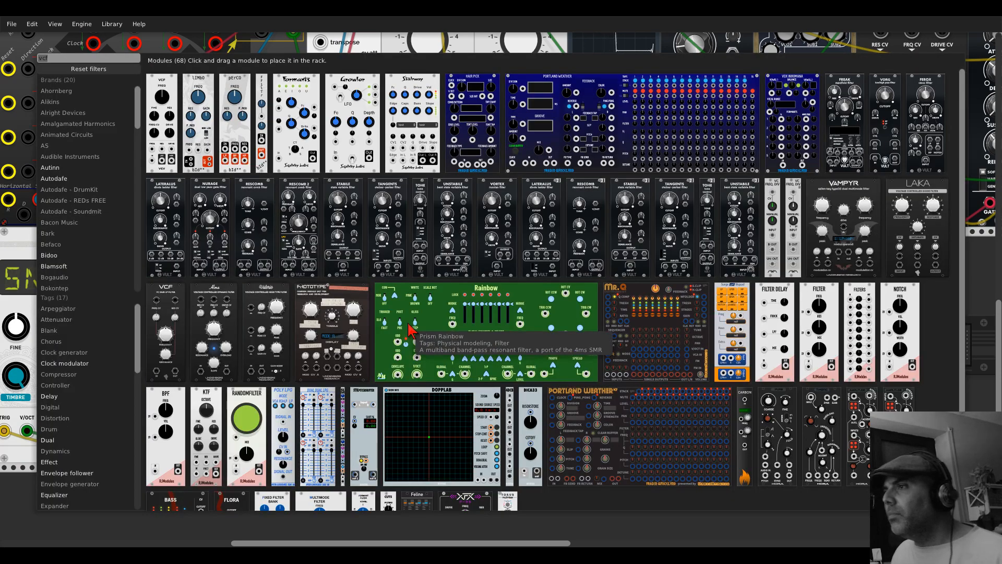
{"action": "key", "text": "BackSpace"}
{"action": "type", "text": "o"}
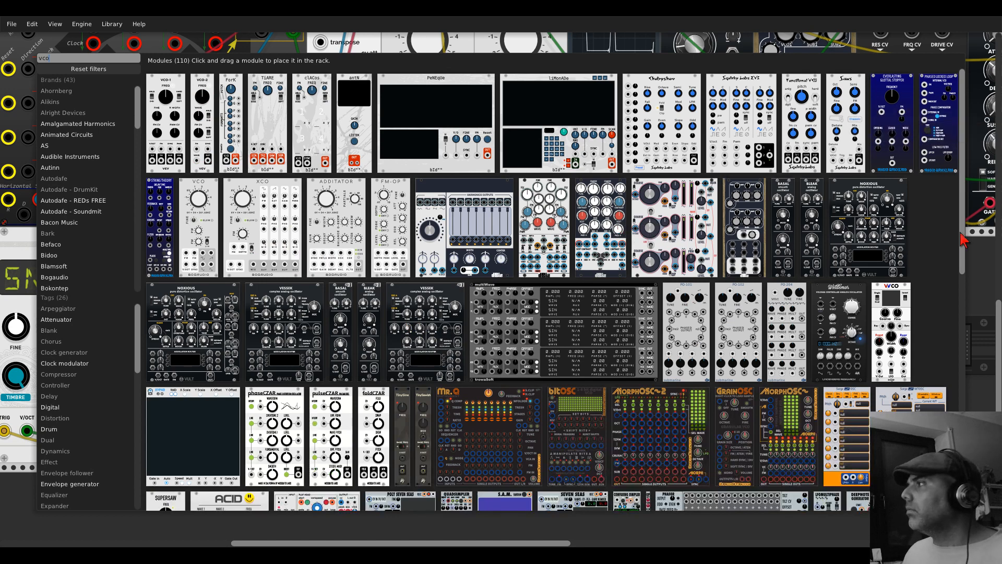
{"action": "left_click", "coordinate": [970, 261]}
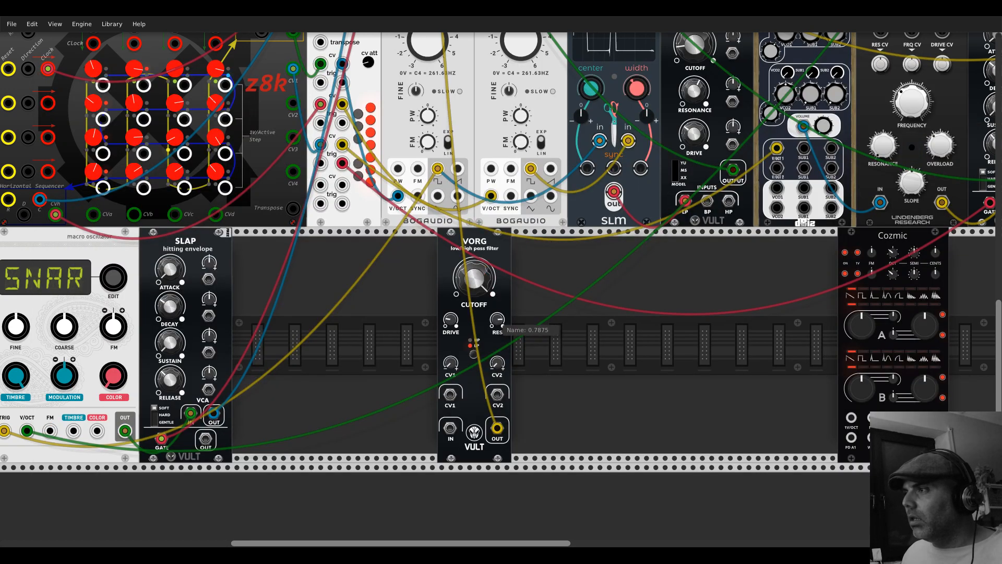
Step: Set the Vorg RES to about 0.788 and its CUTOFF to about 0.198
{"action": "left_click_drag", "start_coordinate": [484, 281], "coordinate": [484, 289]}
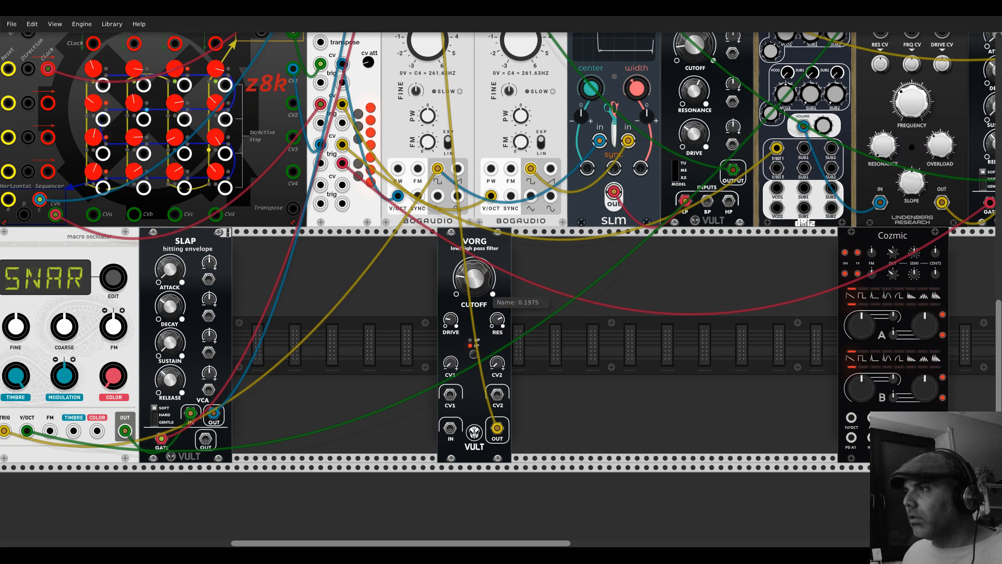
Step: Add a NYSTHI Hot Tuna tuner beside the Vorg and insert it between the filter's output and mixer channel 7
{"action": "right_click", "coordinate": [548, 313]}
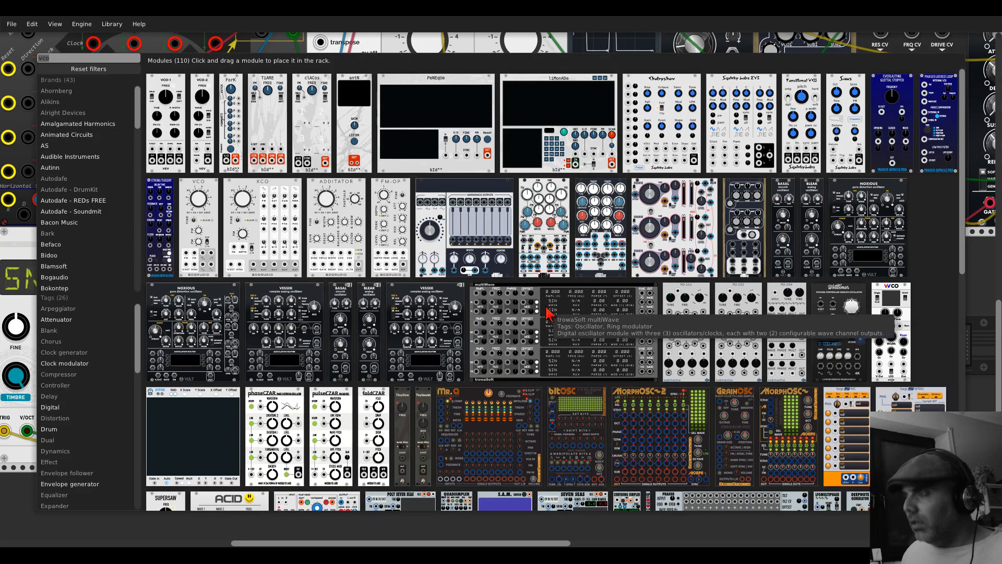
{"action": "type", "text": "tuna"}
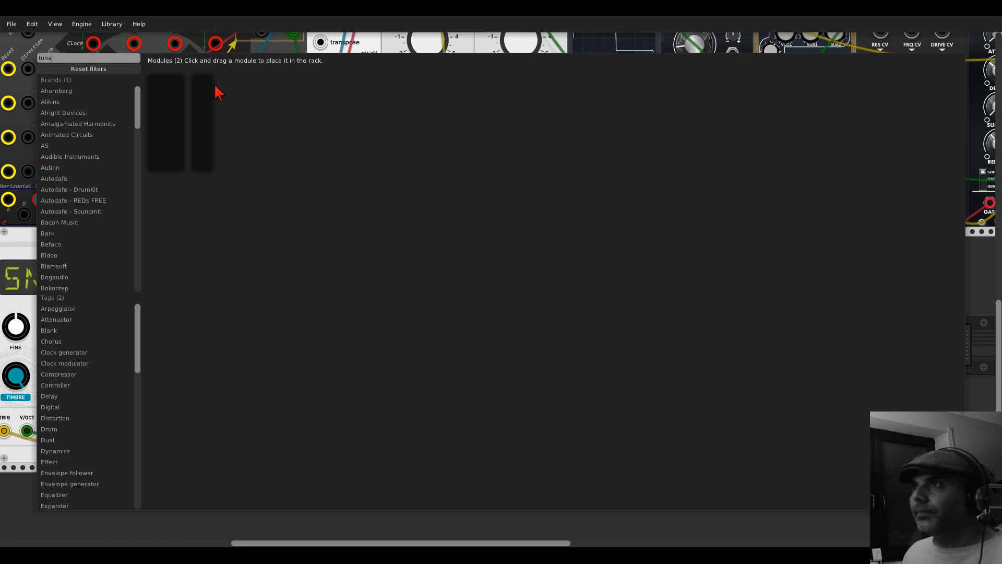
{"action": "left_click_drag", "start_coordinate": [203, 86], "coordinate": [512, 393]}
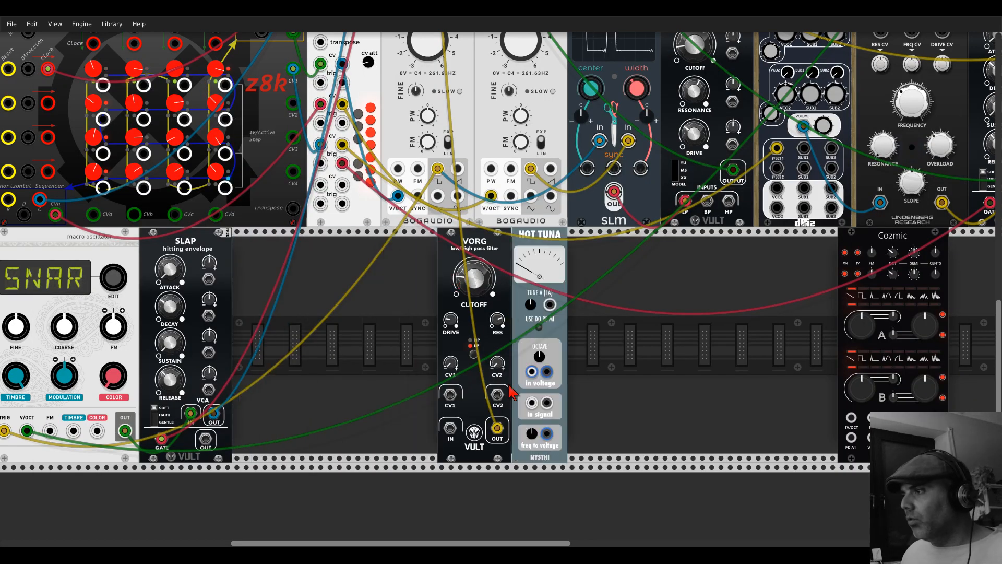
{"action": "mouse_move", "coordinate": [498, 429]}
{"action": "left_mouse_down"}
{"action": "mouse_move", "coordinate": [546, 403]}
{"action": "mouse_move", "coordinate": [497, 429]}
{"action": "left_mouse_up"}
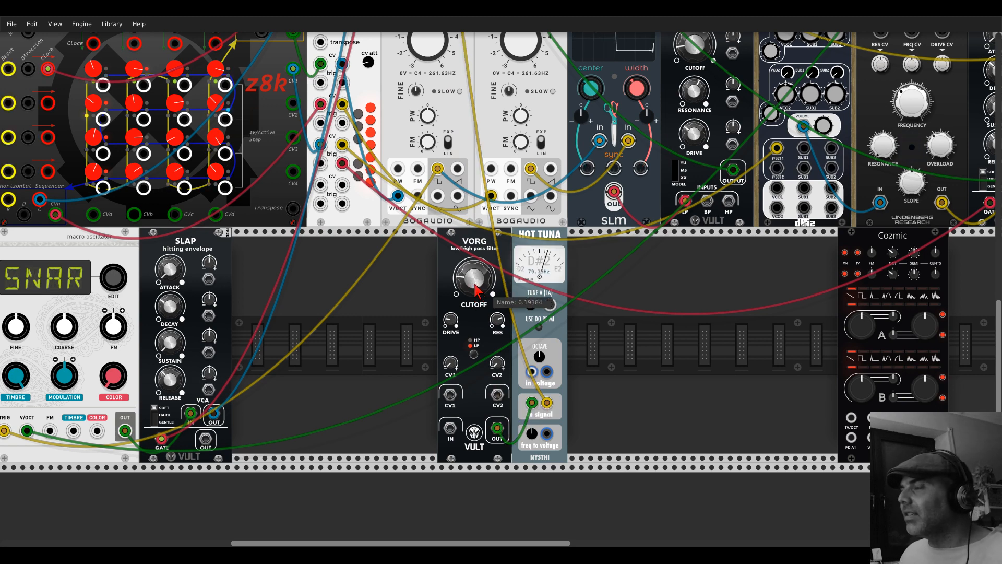
Step: Tune the Vorg CUTOFF to A1 on the Hot Tuna, at about 0.121
{"action": "left_click_drag", "start_coordinate": [493, 294], "coordinate": [493, 296]}
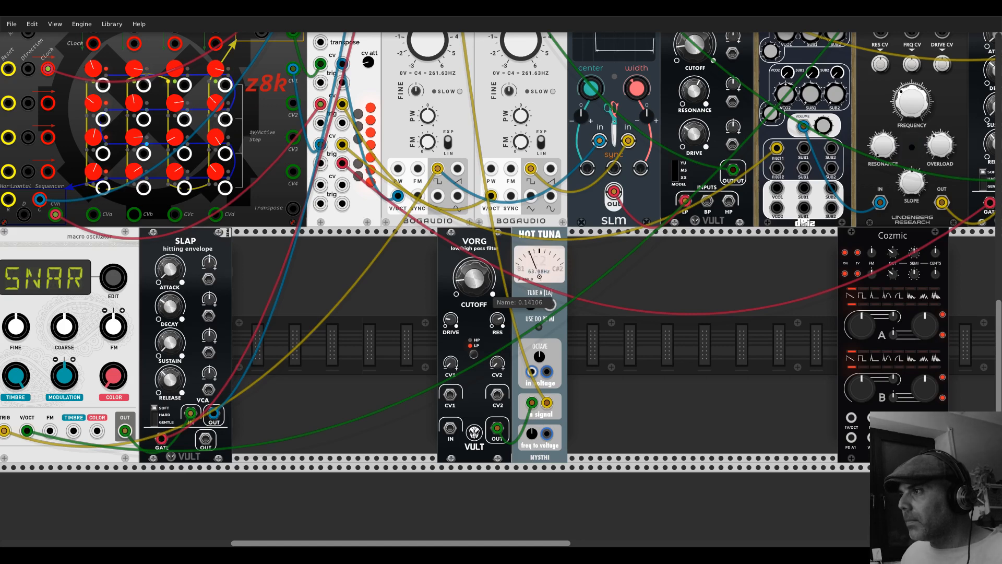
{"action": "left_click_drag", "start_coordinate": [474, 279], "coordinate": [474, 287]}
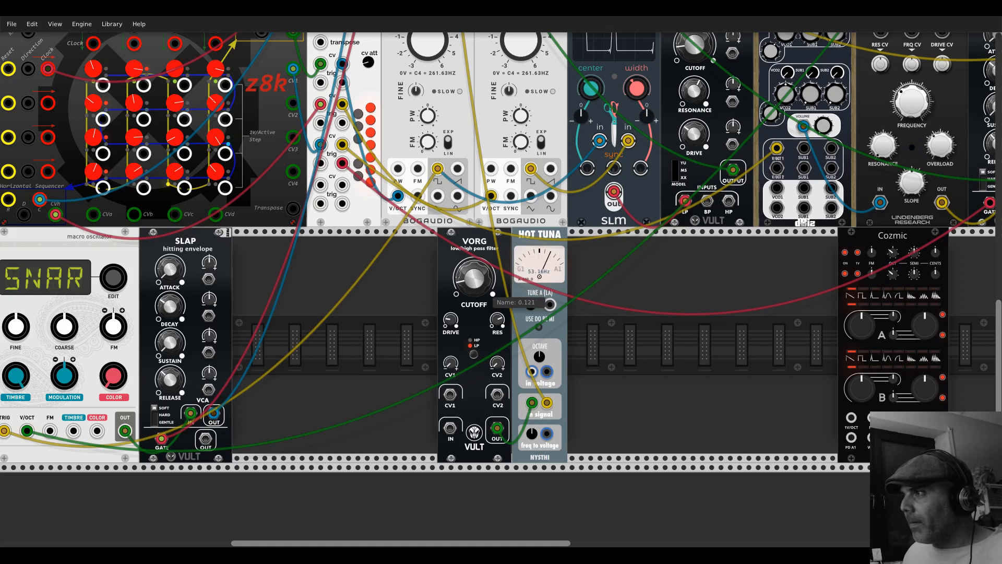
{"action": "left_click_drag", "start_coordinate": [474, 287], "coordinate": [474, 287]}
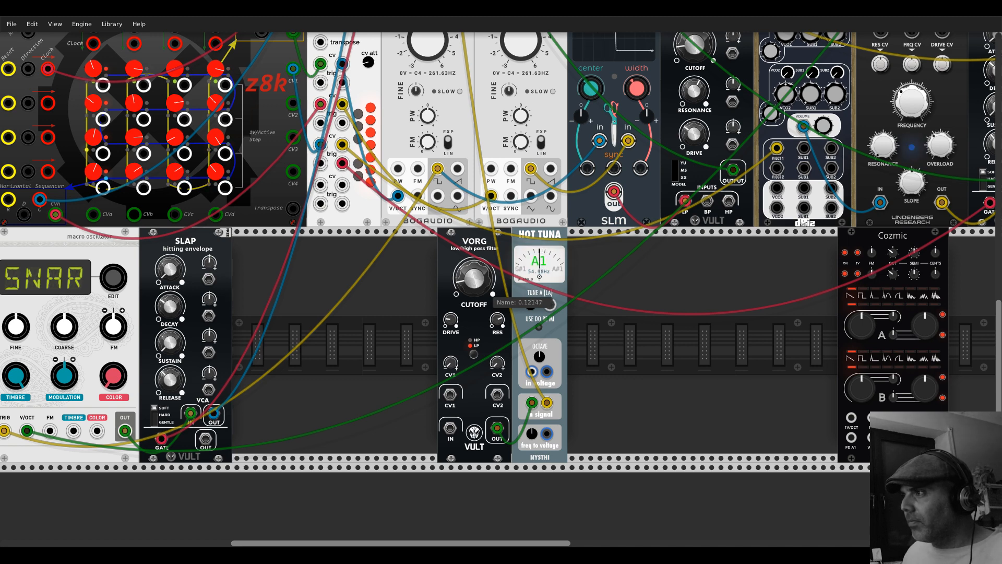
Step: Delete the Hot Tuna tuner and patch the Vorg output straight into mixer channel 7
{"action": "right_click", "coordinate": [524, 237]}
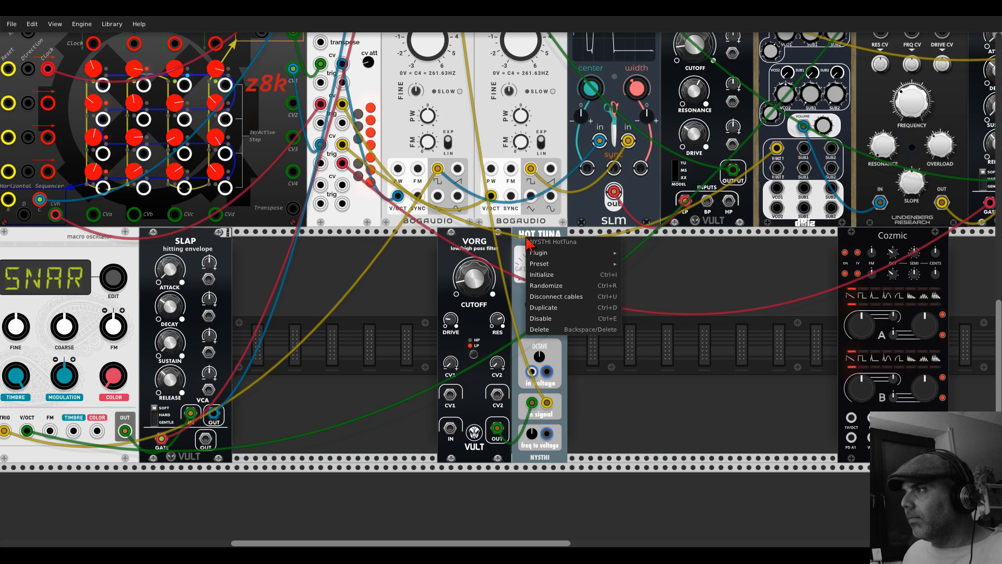
{"action": "left_click", "coordinate": [545, 335]}
{"action": "scroll", "coordinate": [545, 334], "scroll_direction": "up", "scroll_amount": 5}
{"action": "scroll", "coordinate": [545, 334], "scroll_direction": "down", "scroll_amount": 5}
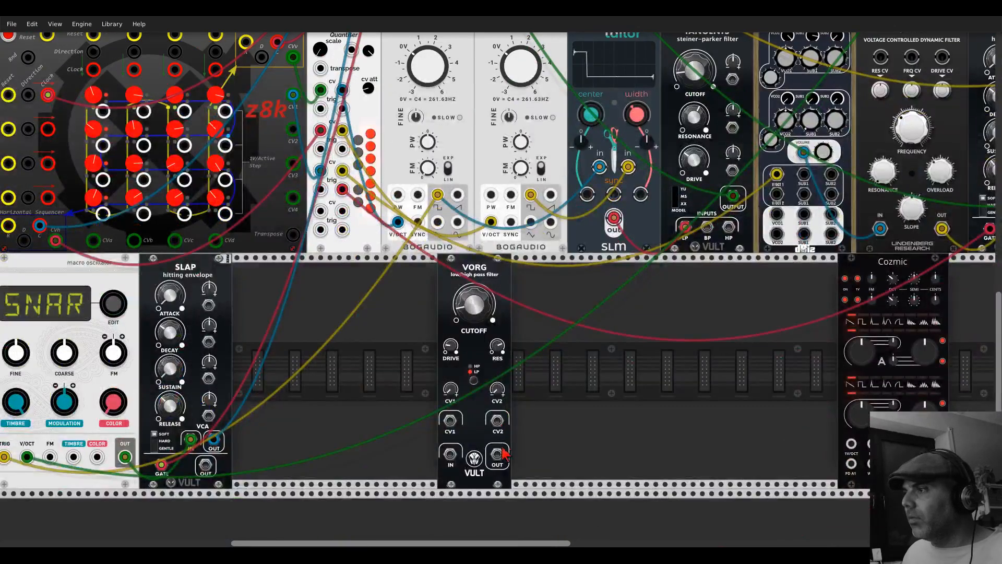
{"action": "left_click_drag", "start_coordinate": [498, 454], "coordinate": [410, 85]}
{"action": "scroll", "coordinate": [526, 415], "scroll_direction": "up", "scroll_amount": 10}
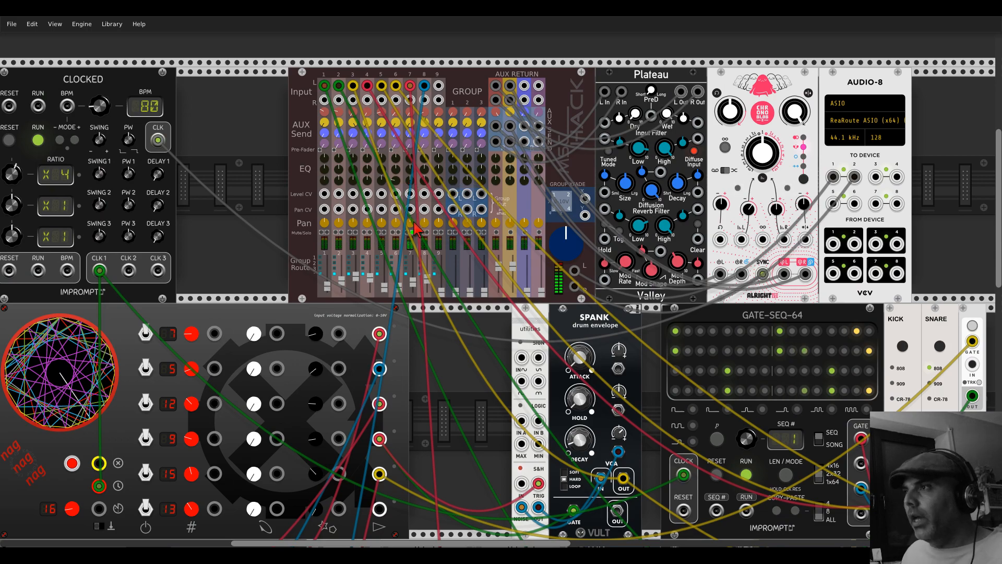
Step: Add a Vult SLAP envelope beside the Vorg and move the channel 7 cable from the filter's output to SLAP's VCA output
{"action": "scroll", "coordinate": [606, 299], "scroll_direction": "down", "scroll_amount": 10}
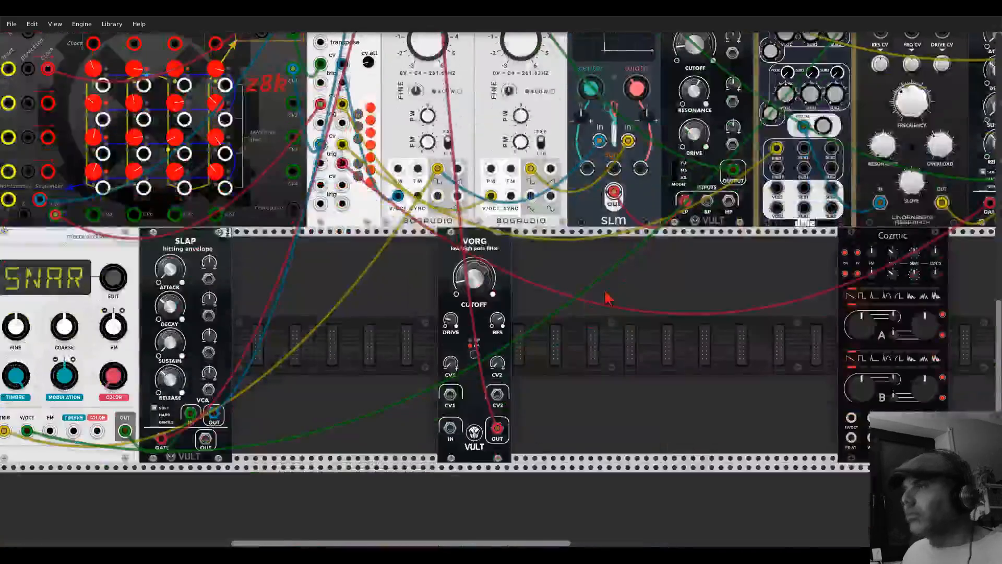
{"action": "scroll", "coordinate": [605, 292], "scroll_direction": "down", "scroll_amount": 1}
{"action": "right_click", "coordinate": [594, 303]}
{"action": "type", "text": "slap"}
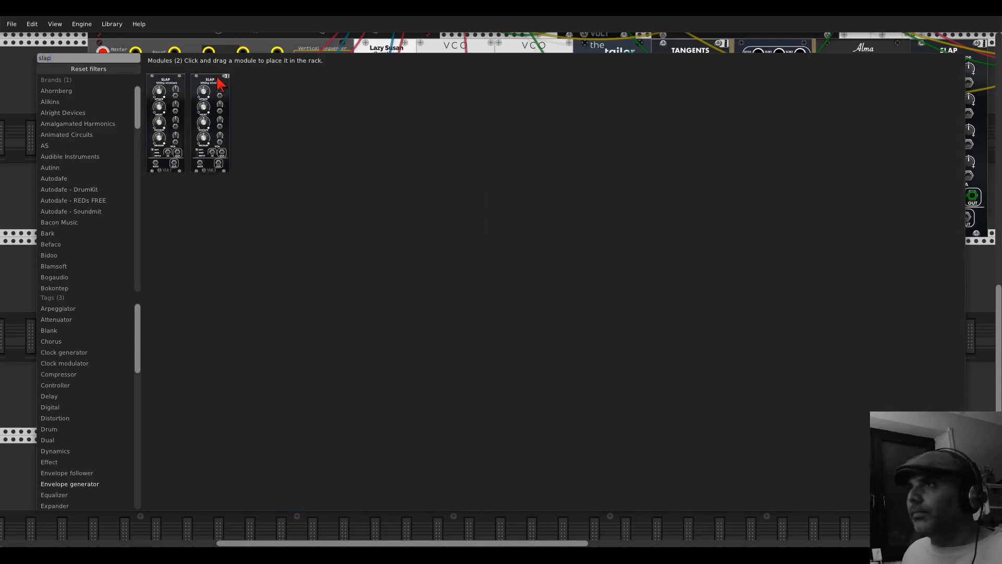
{"action": "left_click_drag", "start_coordinate": [217, 78], "coordinate": [554, 300]}
{"action": "left_click_drag", "start_coordinate": [516, 406], "coordinate": [589, 396]}
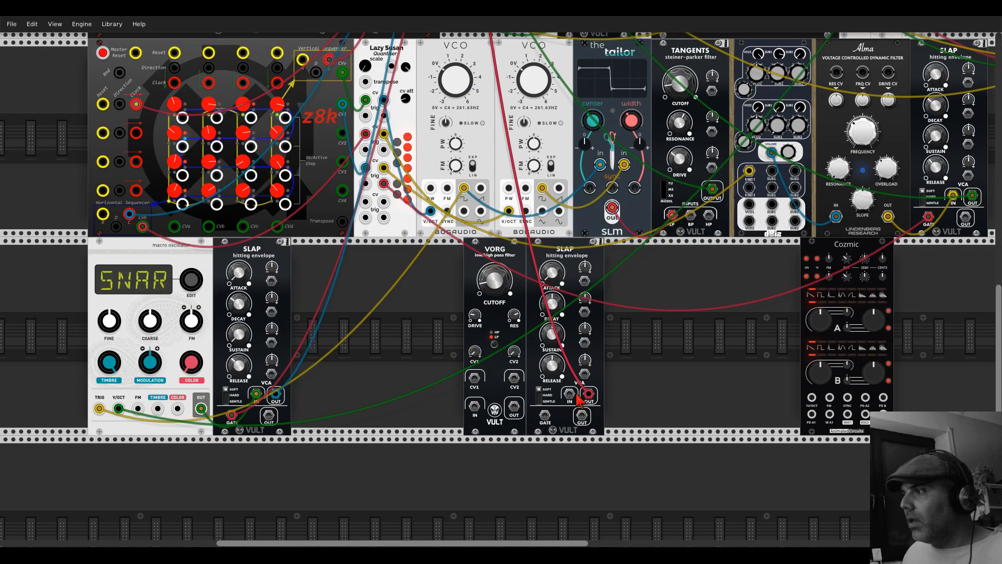
Step: Patch the Vorg output into the new SLAP's VCA input and gate the envelope from the polygon sequencer's sixth output
{"action": "left_click_drag", "start_coordinate": [514, 406], "coordinate": [415, 170]}
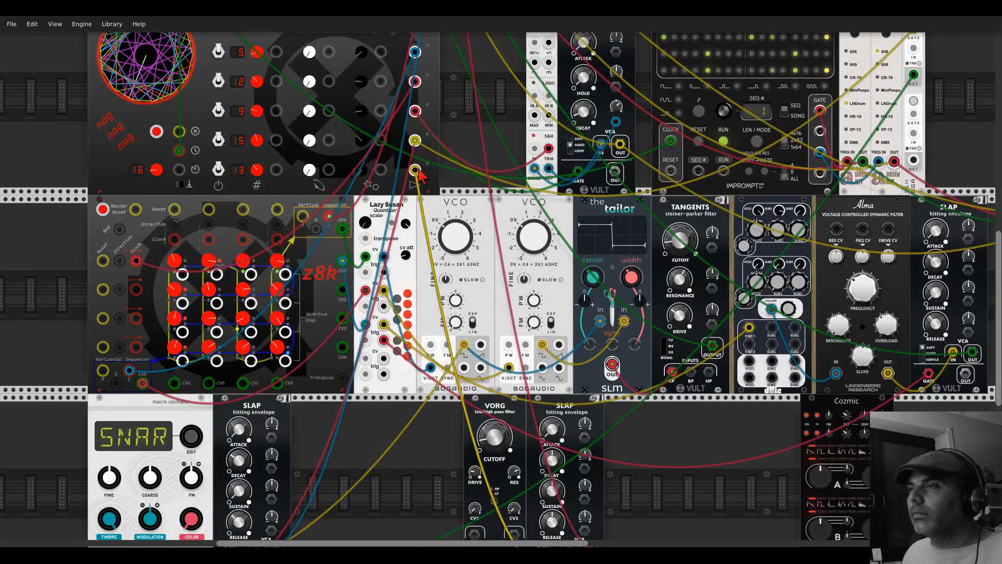
{"action": "scroll", "coordinate": [522, 271], "scroll_direction": "up", "scroll_amount": 5}
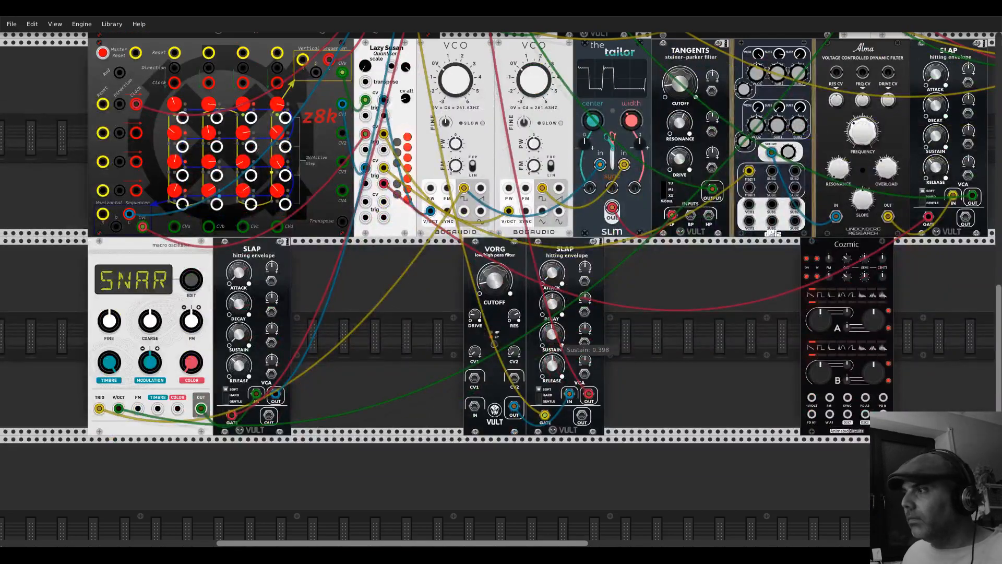
{"action": "mouse_move", "coordinate": [554, 368]}
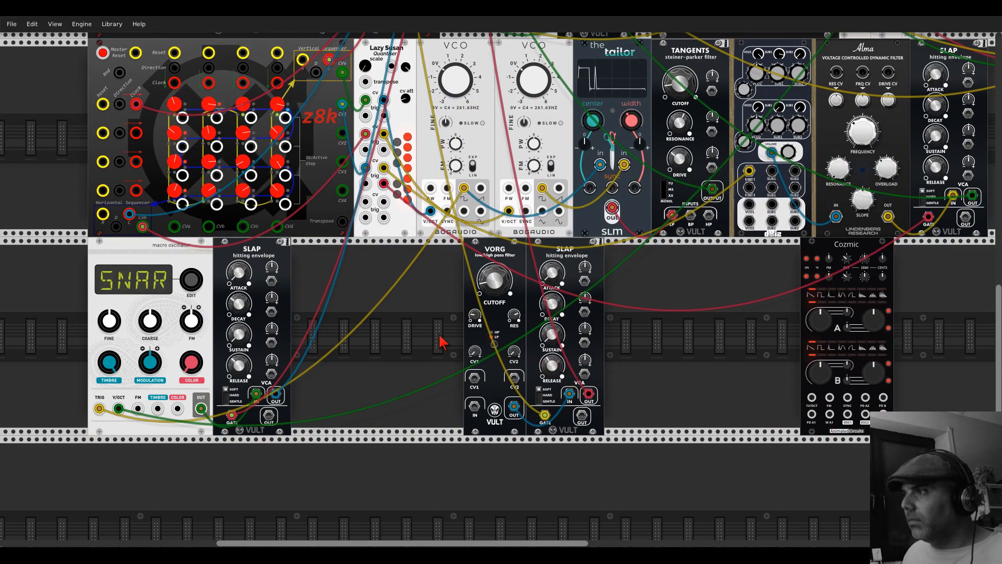
Step: Set mixer channel 7's level to about 0.462 and solo the channel
{"action": "scroll", "coordinate": [441, 342], "scroll_direction": "up", "scroll_amount": 10}
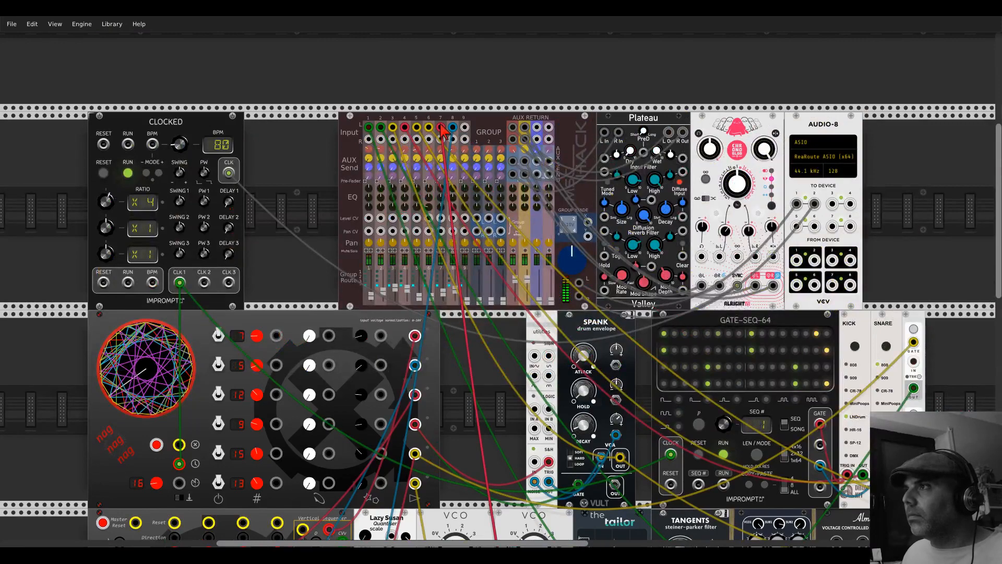
{"action": "left_click_drag", "start_coordinate": [444, 292], "coordinate": [444, 286]}
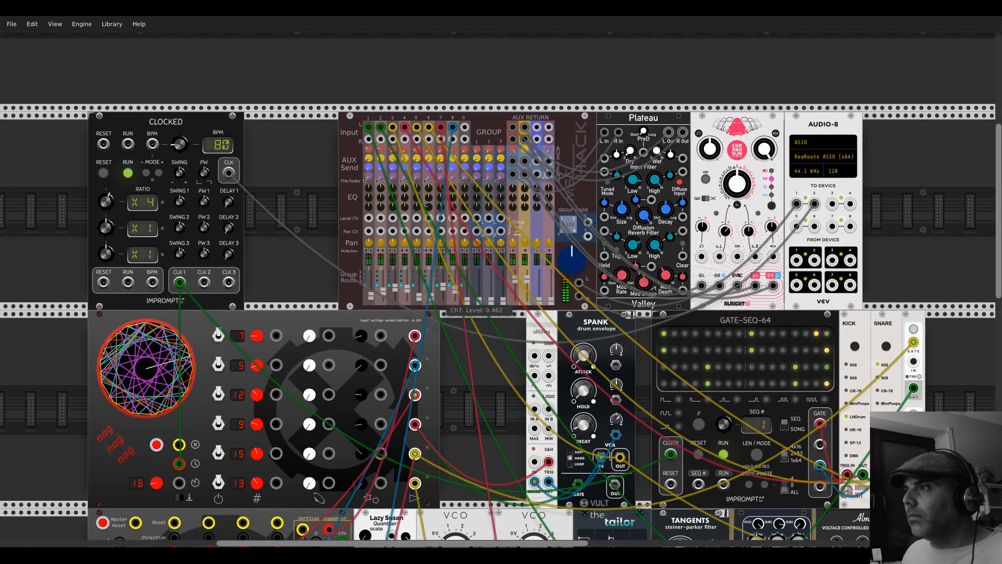
{"action": "left_click", "coordinate": [443, 250]}
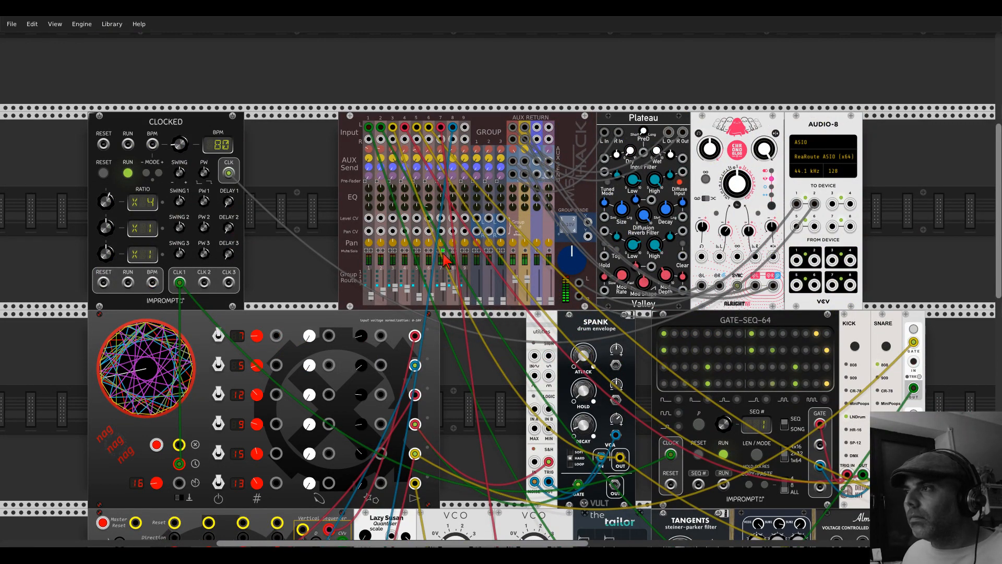
{"action": "scroll", "coordinate": [444, 260], "scroll_direction": "down", "scroll_amount": 10}
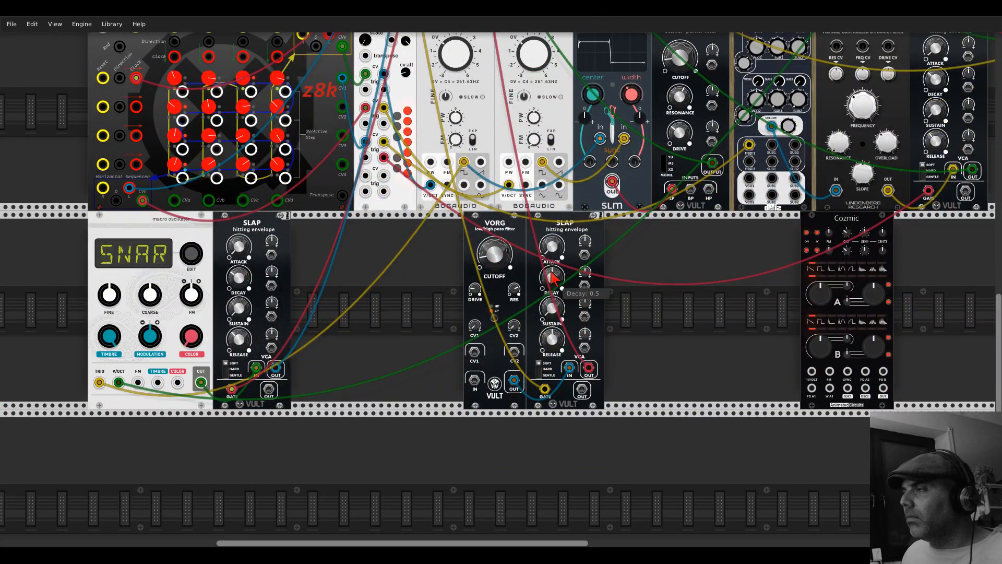
{"action": "scroll", "coordinate": [432, 229], "scroll_direction": "up", "scroll_amount": 10}
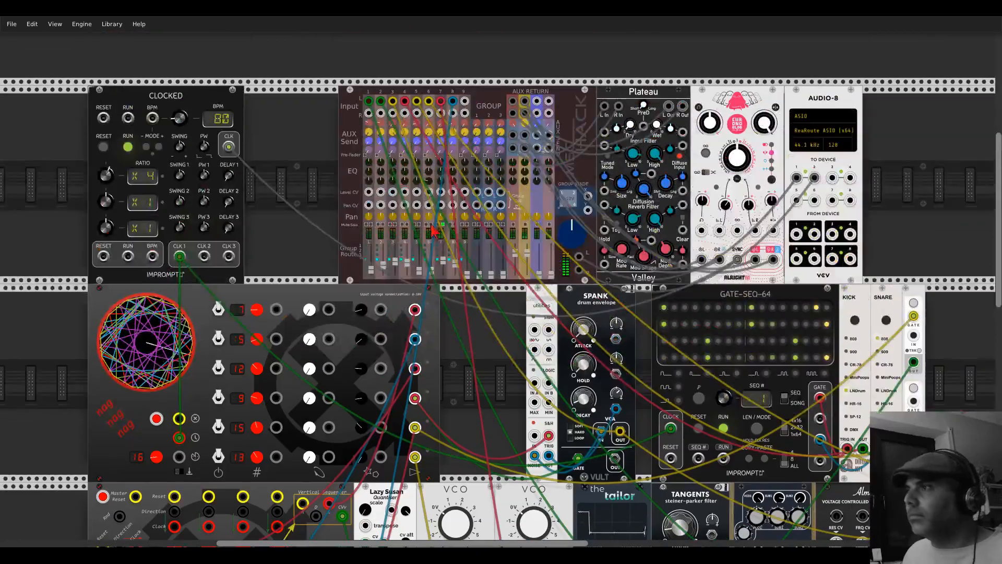
{"action": "scroll", "coordinate": [433, 240], "scroll_direction": "down", "scroll_amount": 6}
{"action": "scroll", "coordinate": [452, 329], "scroll_direction": "down", "scroll_amount": 2, "text": "ctrl"}
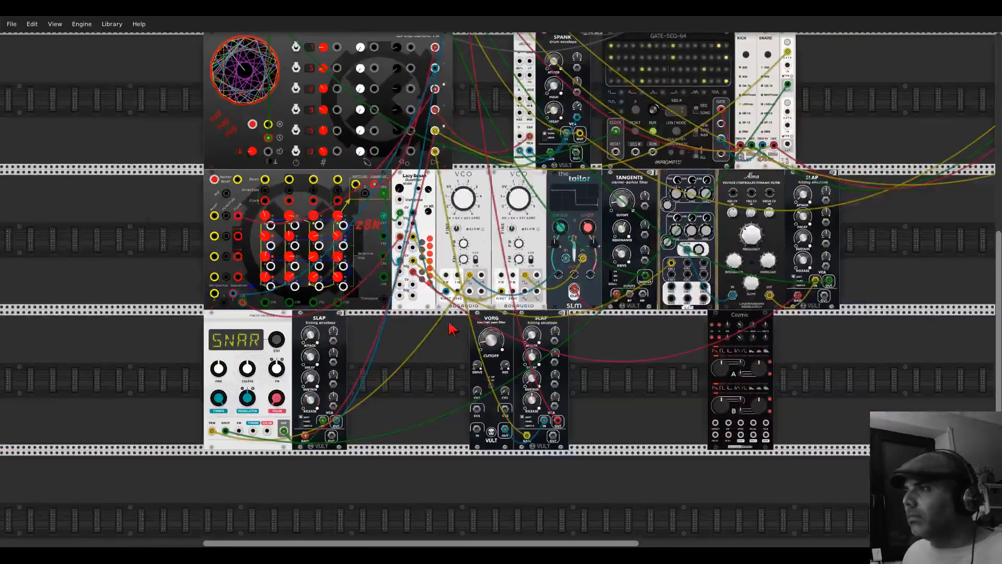
{"action": "left_click_drag", "start_coordinate": [452, 329], "coordinate": [360, 416]}
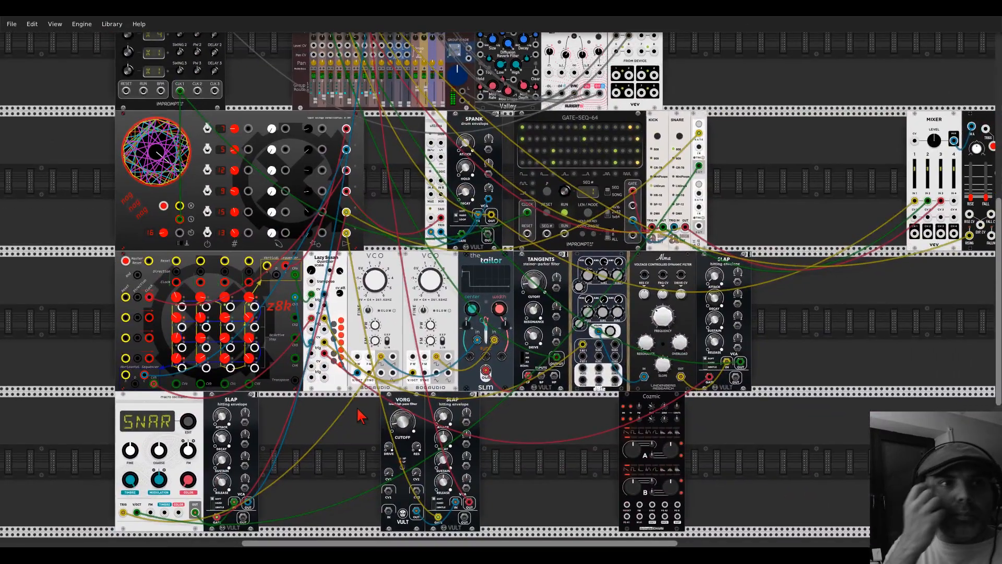
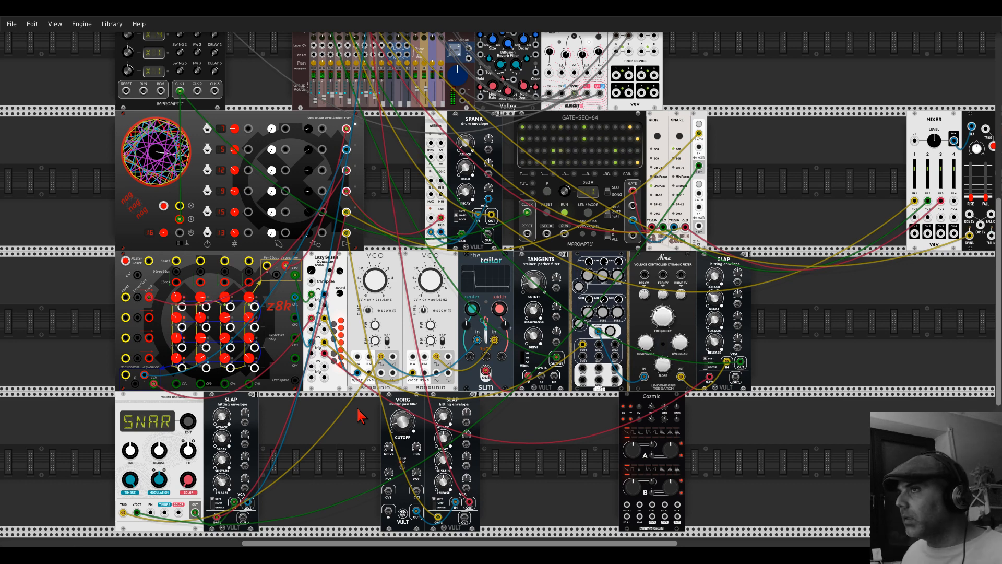
Step: Move the Vorg filter and its SLAP envelope along the row, closer to the SNAR voice's SLAP
{"action": "scroll", "coordinate": [358, 416], "scroll_direction": "down", "scroll_amount": 2}
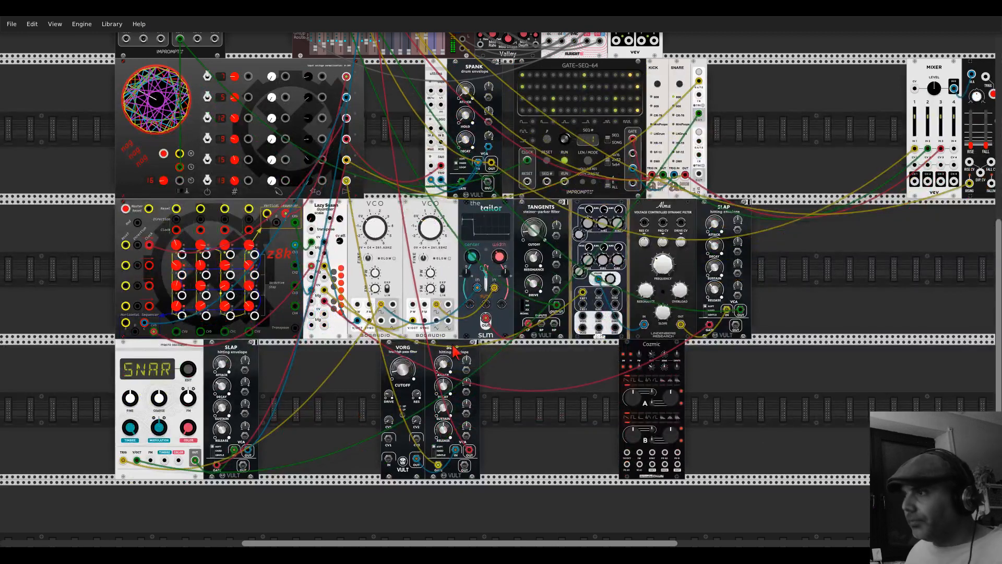
{"action": "left_click_drag", "start_coordinate": [453, 351], "coordinate": [366, 360]}
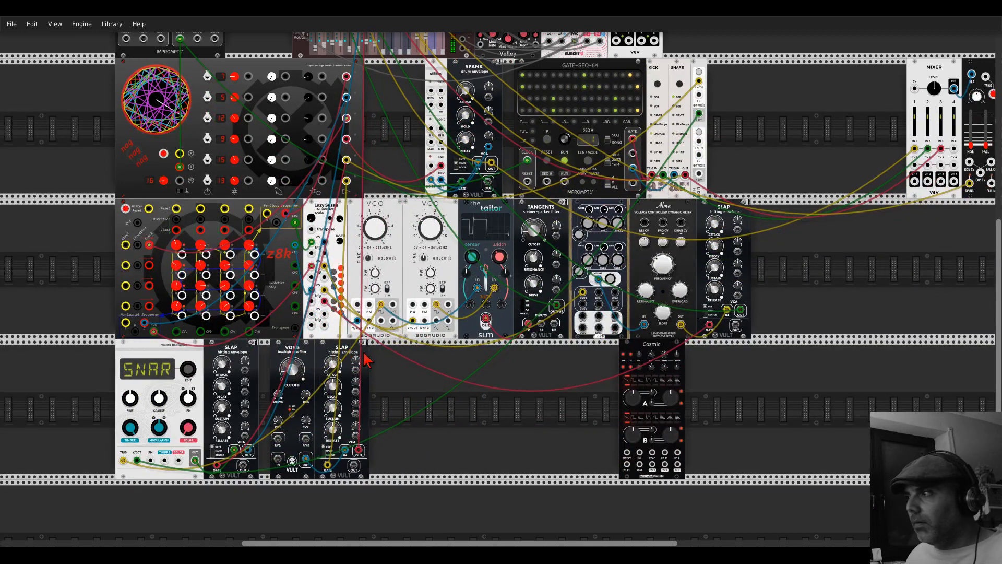
{"action": "scroll", "coordinate": [426, 369], "scroll_direction": "up", "scroll_amount": 7}
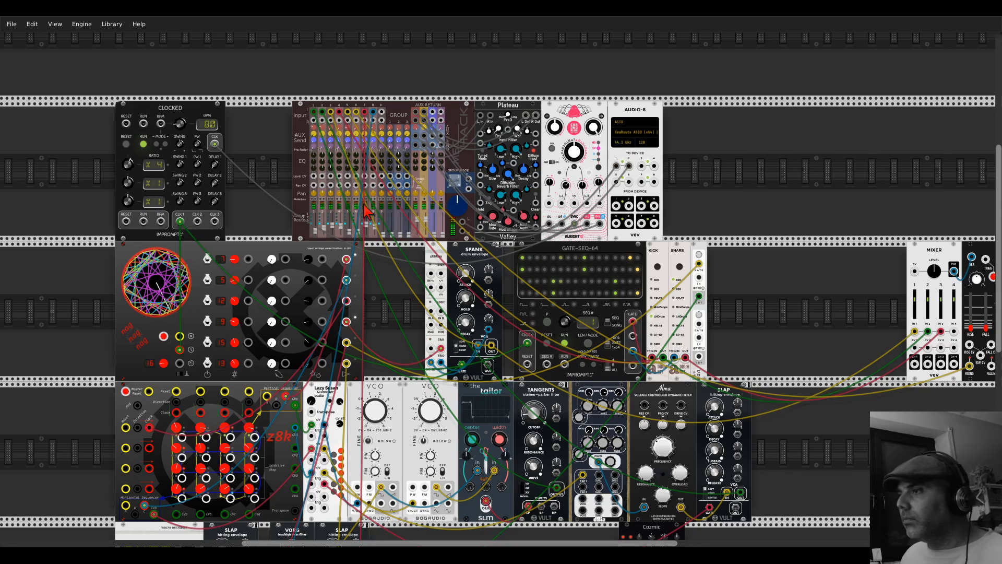
{"action": "scroll", "coordinate": [365, 212], "scroll_direction": "down", "scroll_amount": 5}
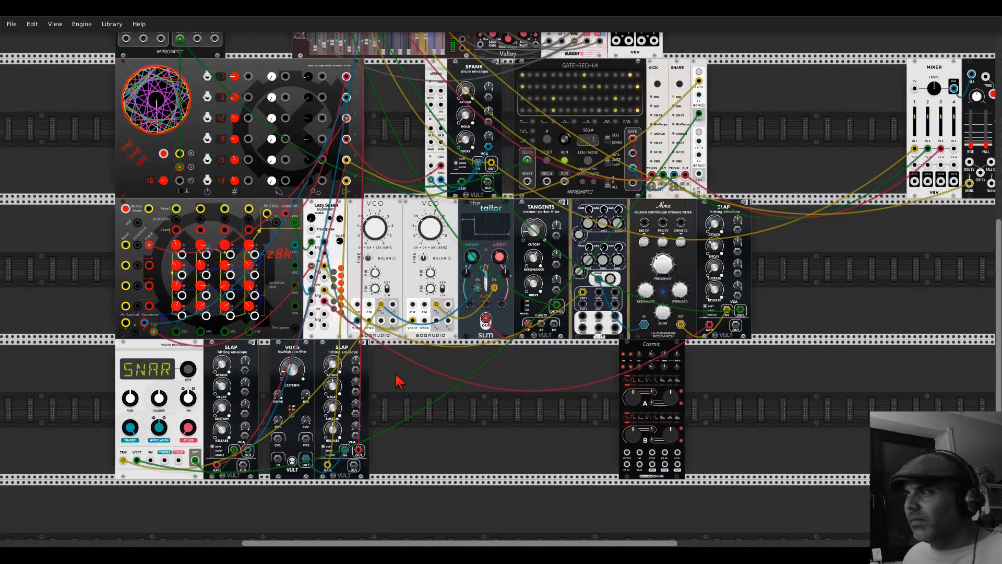
{"action": "scroll", "coordinate": [424, 380], "scroll_direction": "up", "scroll_amount": 5}
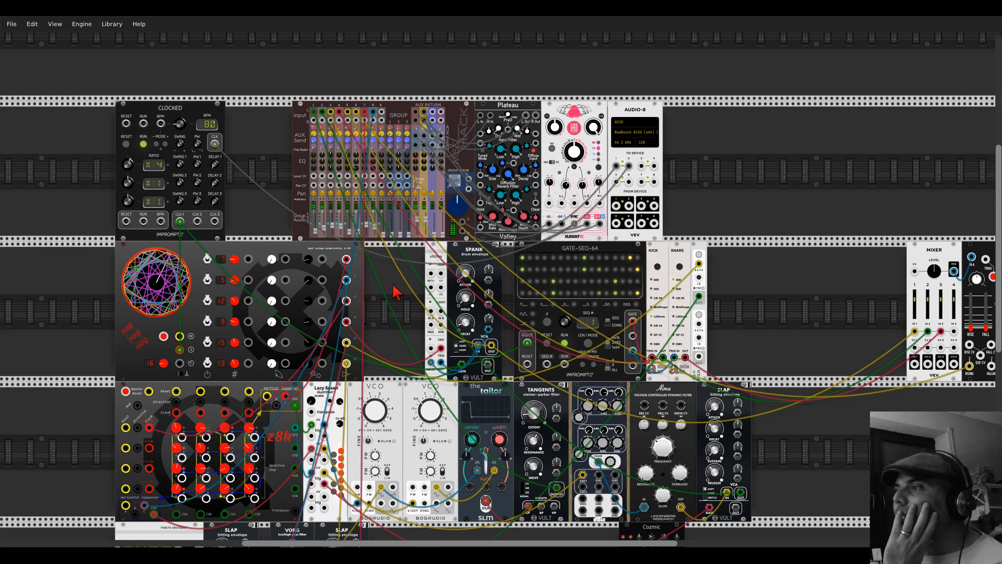
{"action": "scroll", "coordinate": [396, 293], "scroll_direction": "down", "scroll_amount": 5}
{"action": "scroll", "coordinate": [396, 293], "scroll_direction": "up", "scroll_amount": 4}
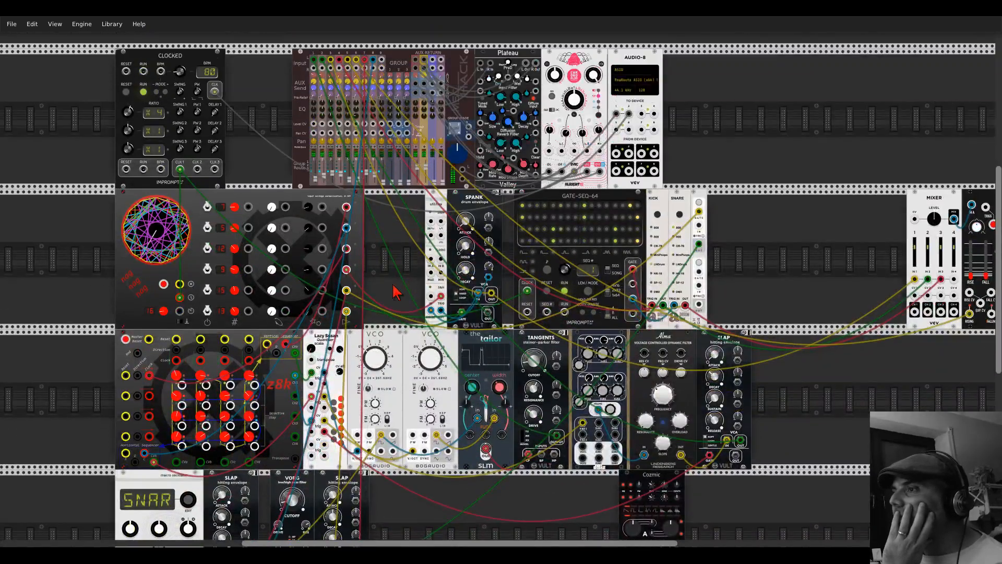
Step: Search the module library for fm and add a Bogaudio FM-OP in the empty space after the Vorg voice
{"action": "scroll", "coordinate": [396, 292], "scroll_direction": "down", "scroll_amount": 5}
{"action": "right_click", "coordinate": [421, 349]}
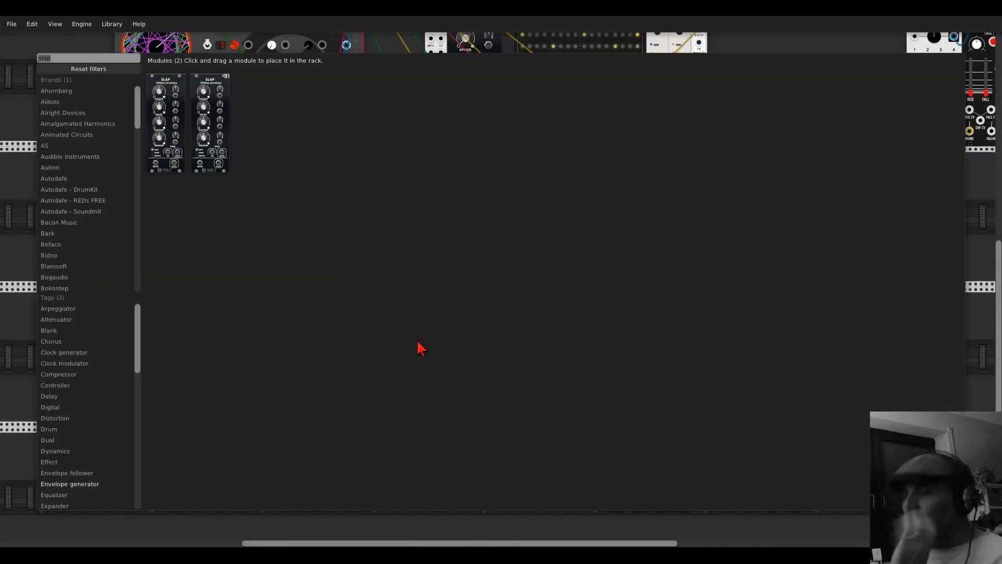
{"action": "type", "text": "fm"}
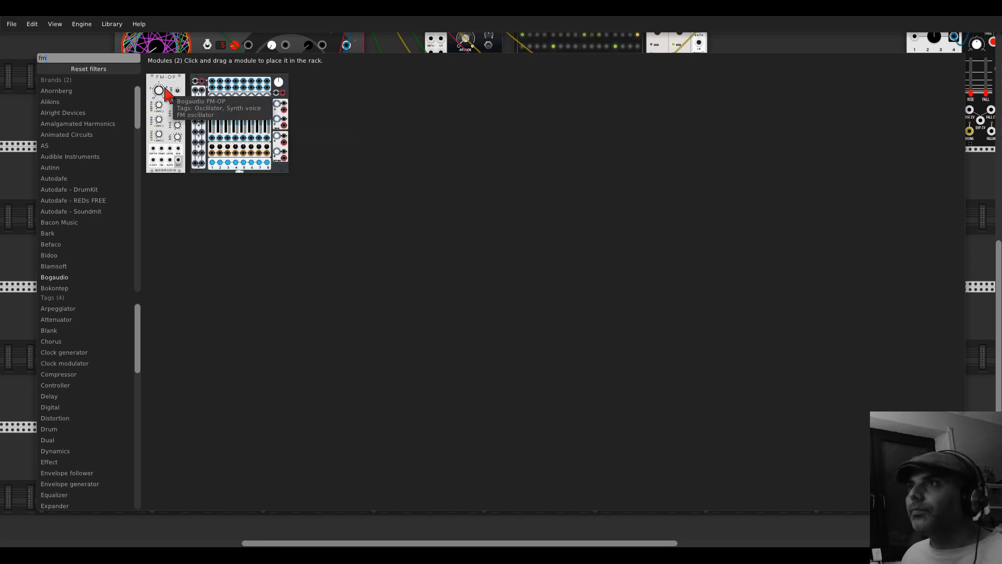
{"action": "left_click_drag", "start_coordinate": [166, 93], "coordinate": [476, 368]}
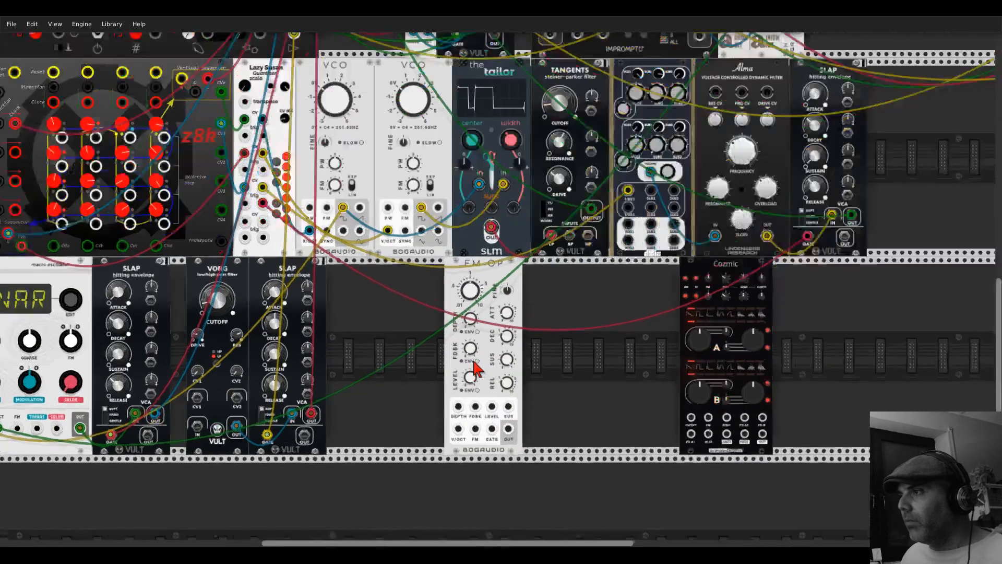
Step: Gate the FM-OP from a polygon sequencer output and make its level follow the envelope
{"action": "scroll", "coordinate": [476, 368], "scroll_direction": "down", "scroll_amount": 5}
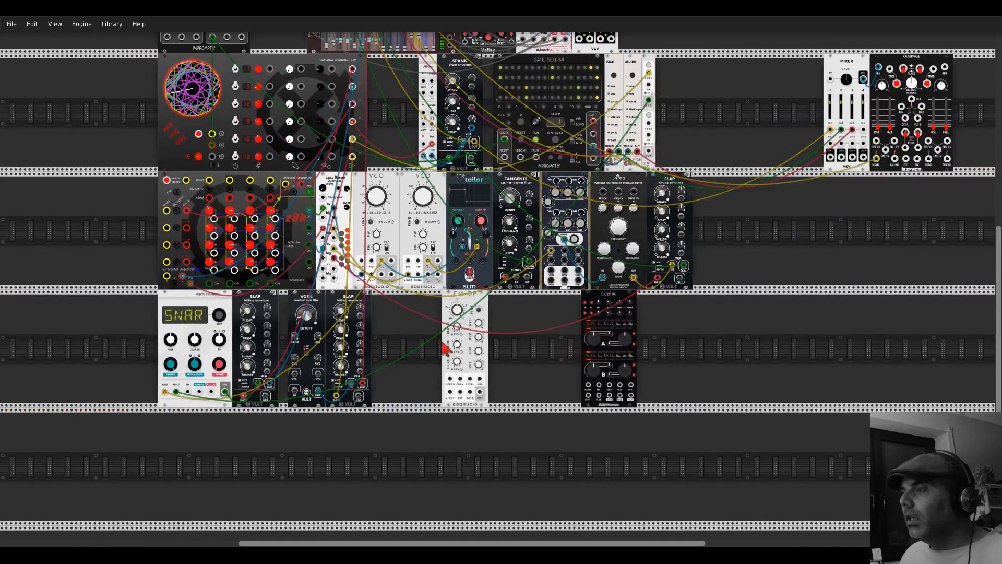
{"action": "left_click_drag", "start_coordinate": [471, 391], "coordinate": [351, 120]}
{"action": "scroll", "coordinate": [478, 409], "scroll_direction": "up", "scroll_amount": 2}
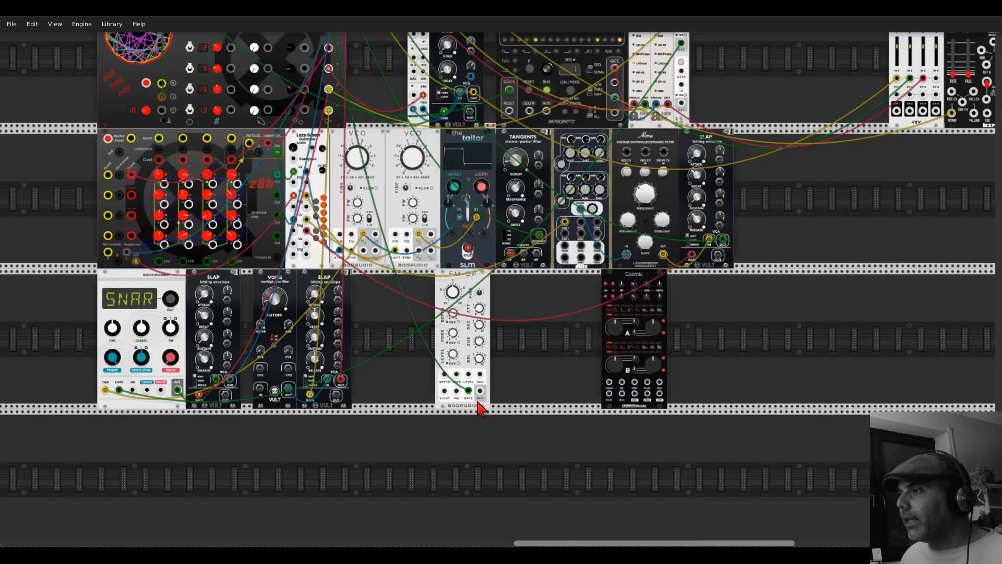
{"action": "scroll", "coordinate": [478, 410], "scroll_direction": "up", "scroll_amount": 3}
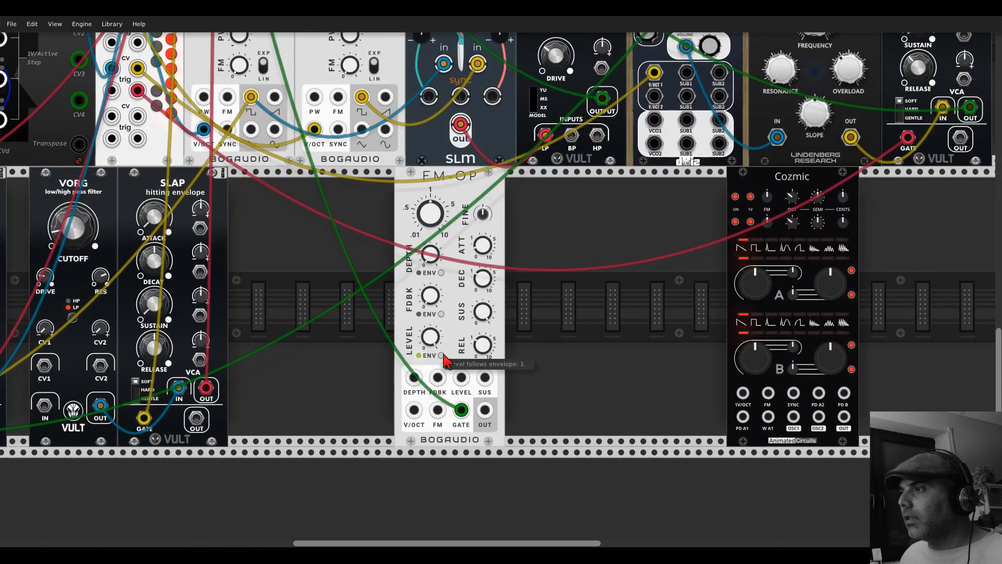
Step: Duplicate the FM-OP and patch the copy's output into the original's FM input
{"action": "key", "text": "ctrl+d"}
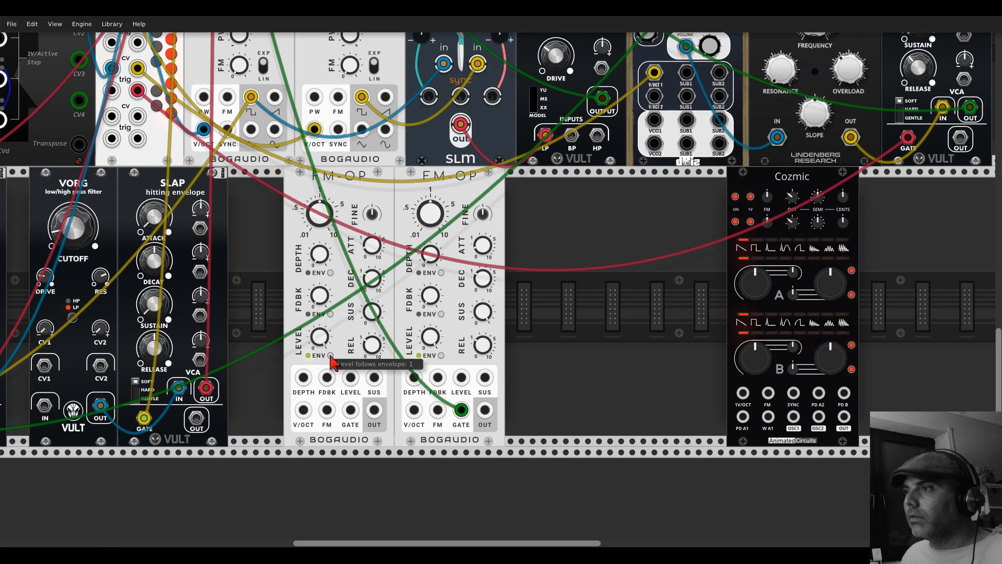
{"action": "left_click_drag", "start_coordinate": [374, 410], "coordinate": [438, 410]}
Step: Search the module library for mixer and add a Bogaudio MIX4 directly beside the FM-OP pair
{"action": "scroll", "coordinate": [444, 399], "scroll_direction": "down", "scroll_amount": 2}
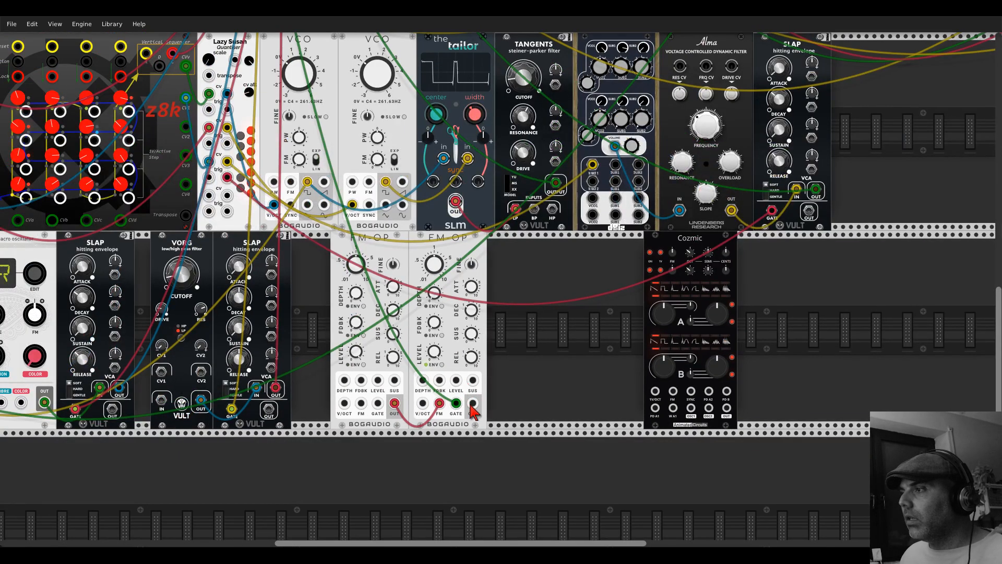
{"action": "scroll", "coordinate": [470, 402], "scroll_direction": "up", "scroll_amount": 5}
{"action": "scroll", "coordinate": [471, 402], "scroll_direction": "up", "scroll_amount": 4}
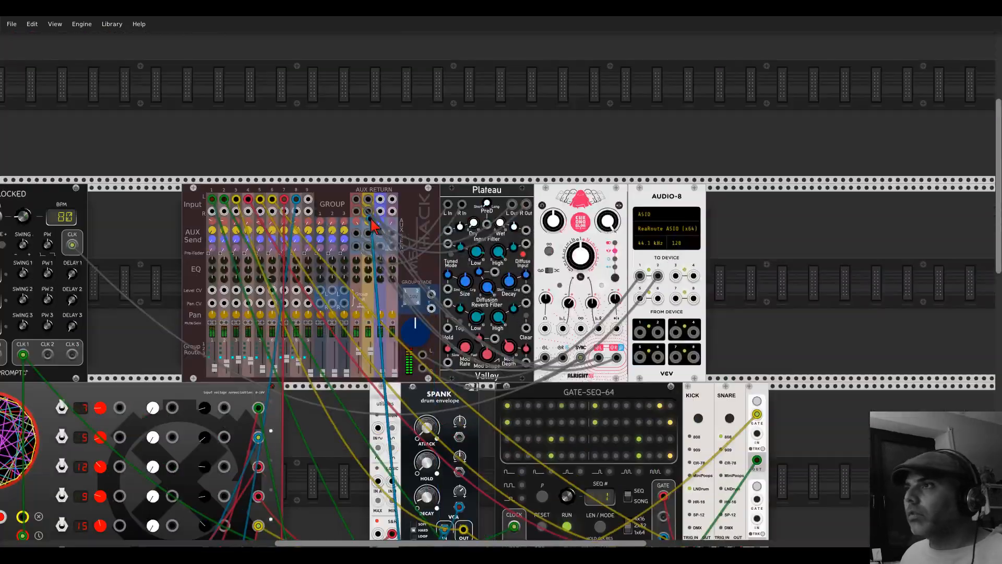
{"action": "scroll", "coordinate": [373, 225], "scroll_direction": "down", "scroll_amount": 7}
{"action": "scroll", "coordinate": [373, 224], "scroll_direction": "down", "scroll_amount": 3}
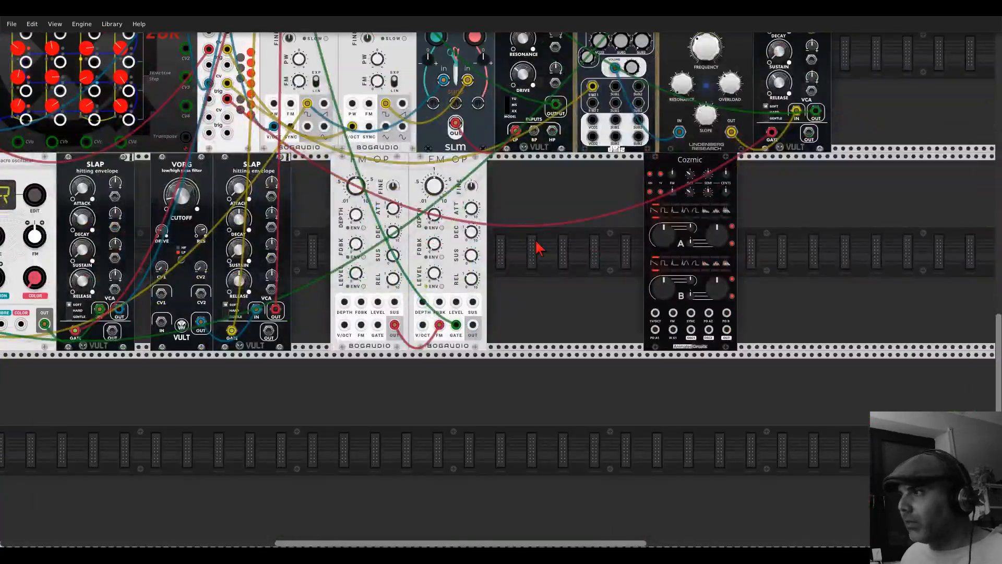
{"action": "right_click", "coordinate": [537, 246]}
{"action": "type", "text": "mixer"}
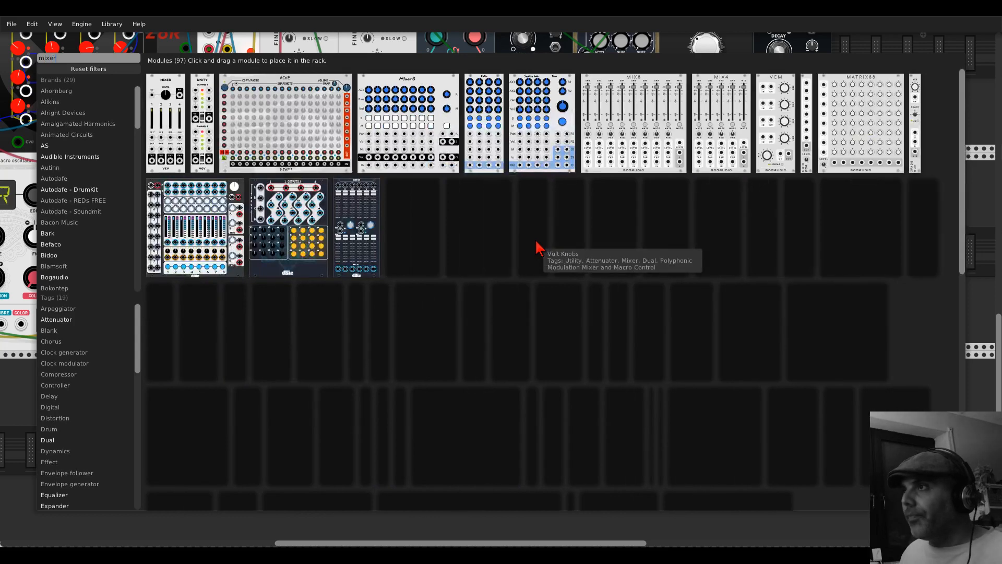
{"action": "left_click_drag", "start_coordinate": [702, 89], "coordinate": [524, 234]}
Step: Move the main mixer cable from the SNAR voice's SLAP to MIX4's left output and patch MIX4's right output to the main mixer
{"action": "scroll", "coordinate": [329, 196], "scroll_direction": "left", "scroll_amount": 4}
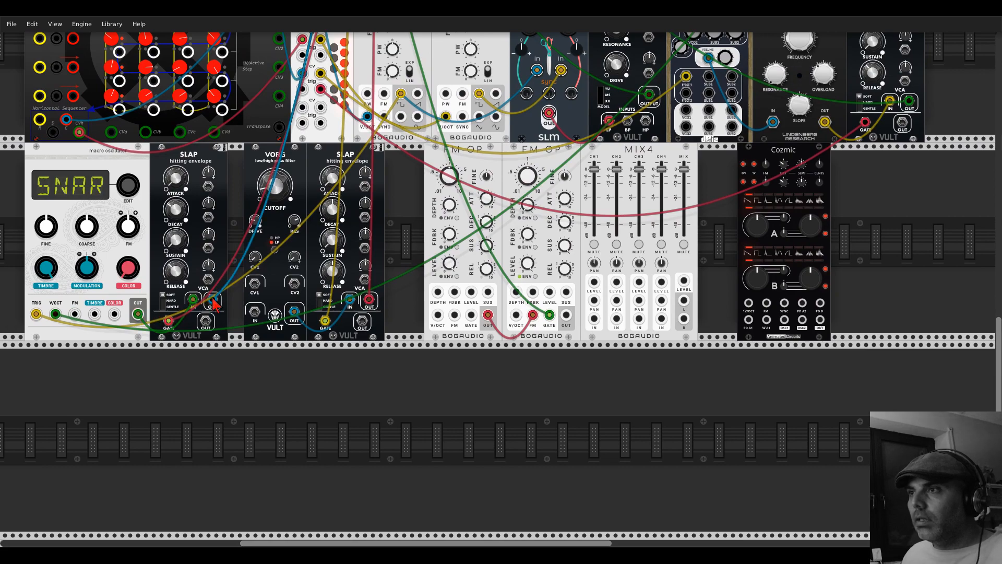
{"action": "left_click_drag", "start_coordinate": [219, 304], "coordinate": [685, 302]}
{"action": "left_click_drag", "start_coordinate": [684, 319], "coordinate": [473, 166]}
{"action": "scroll", "coordinate": [676, 308], "scroll_direction": "up", "scroll_amount": 6}
{"action": "scroll", "coordinate": [676, 308], "scroll_direction": "up", "scroll_amount": 15}
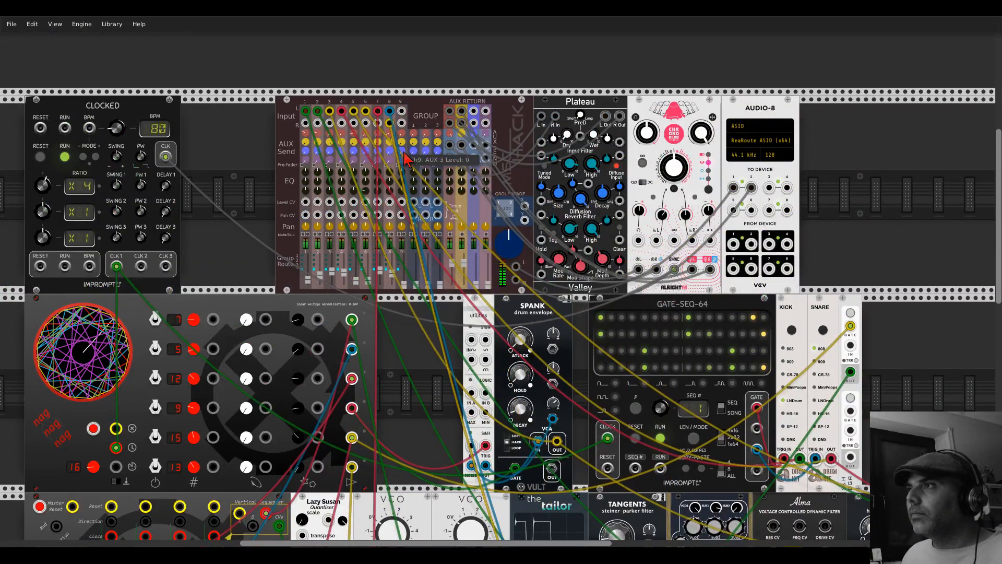
Step: Patch the VCA output of the SNAR voice's SLAP into MIX4's channel 1 input
{"action": "scroll", "coordinate": [428, 188], "scroll_direction": "down", "scroll_amount": 20}
{"action": "scroll", "coordinate": [437, 253], "scroll_direction": "up", "scroll_amount": 1}
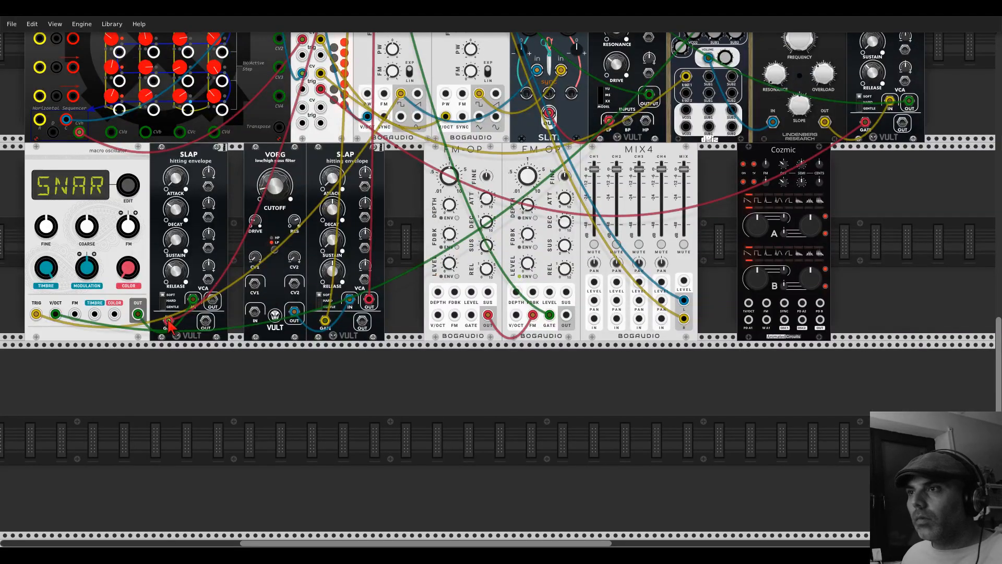
{"action": "left_click_drag", "start_coordinate": [212, 300], "coordinate": [594, 319]}
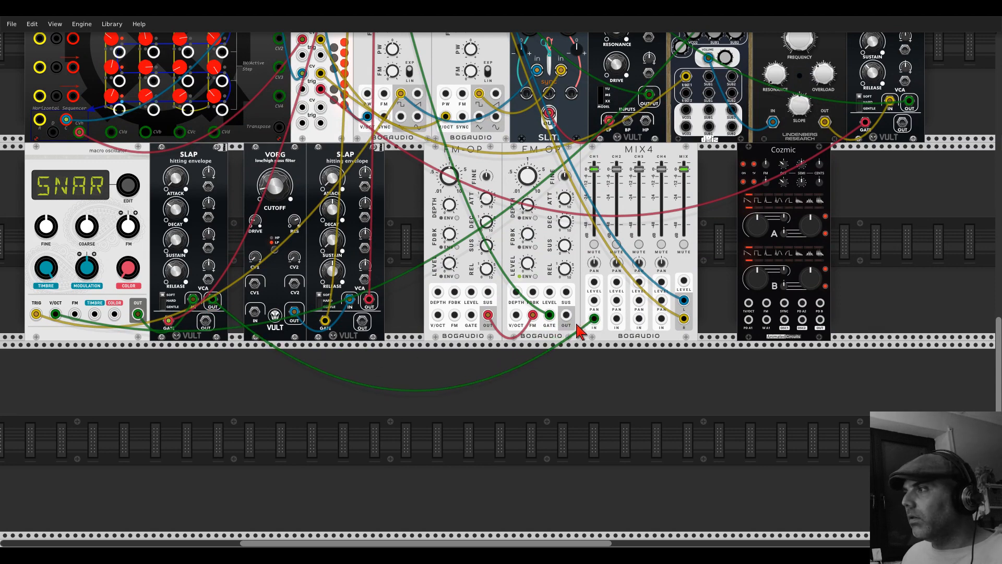
Step: Solo main mixer channel 7 to check the Vorg voice and set its level to about 0.681
{"action": "scroll", "coordinate": [460, 241], "scroll_direction": "up", "scroll_amount": 5}
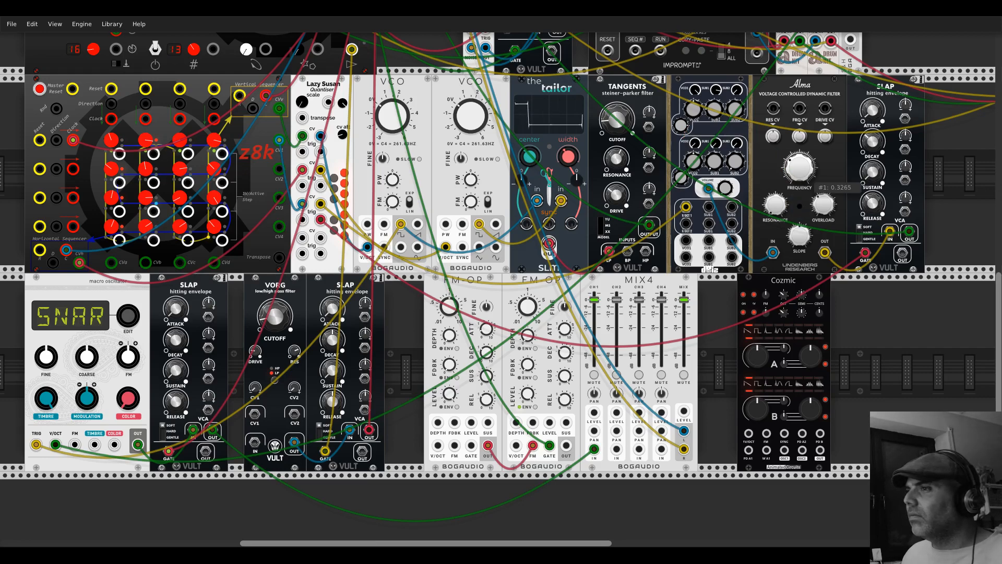
{"action": "scroll", "coordinate": [414, 326], "scroll_direction": "up", "scroll_amount": 15}
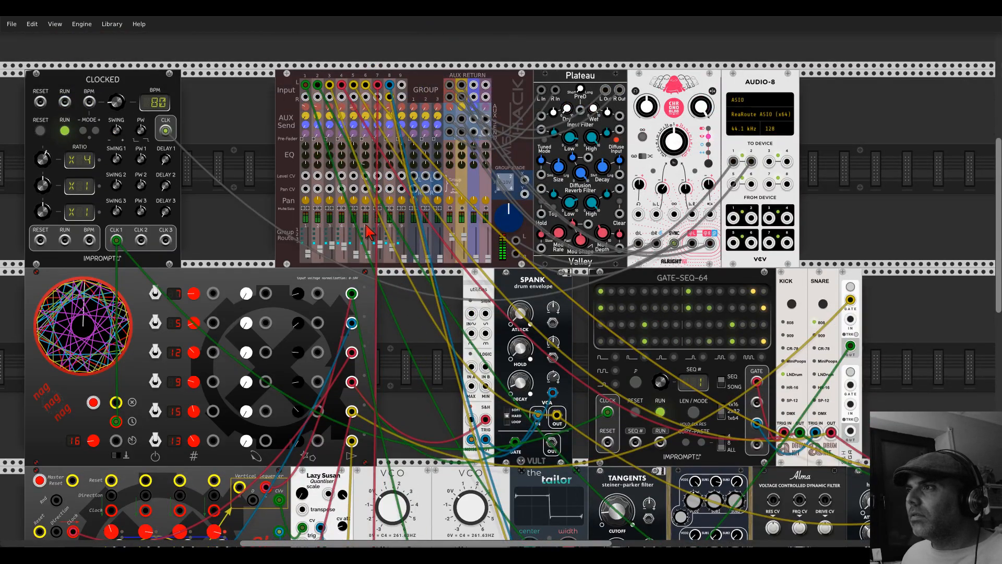
{"action": "left_click", "coordinate": [368, 209]}
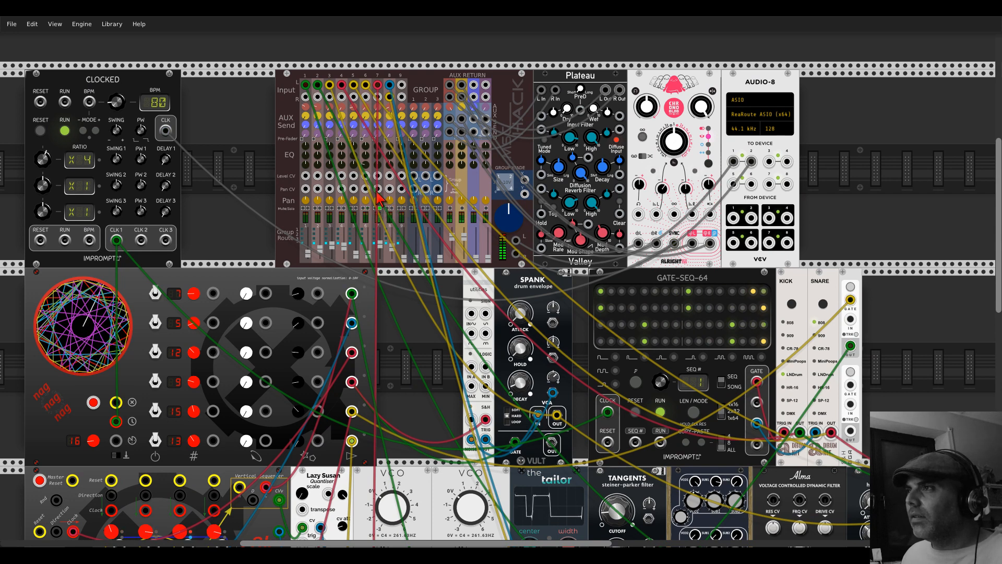
{"action": "left_click_drag", "start_coordinate": [381, 242], "coordinate": [381, 237]}
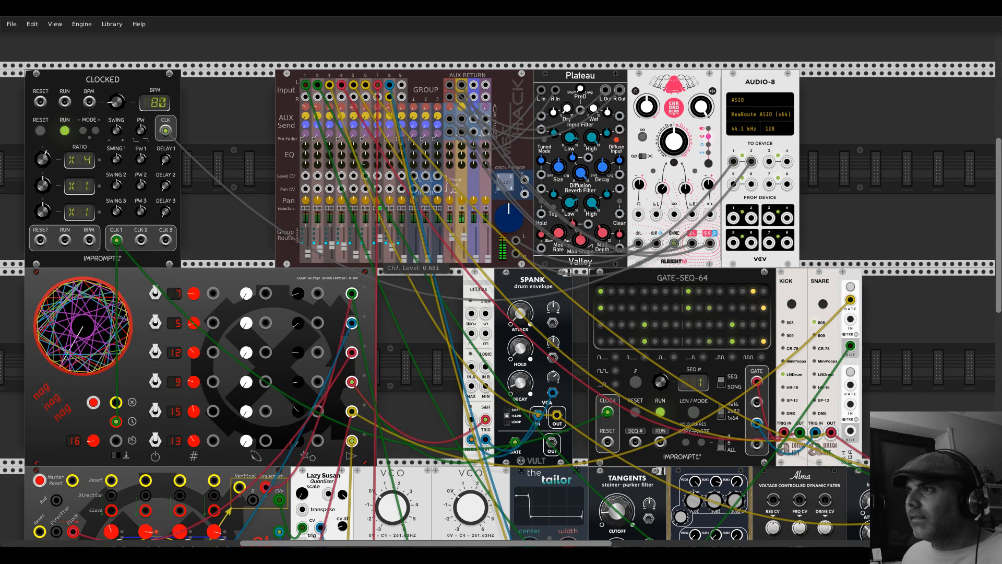
Step: Patch the second FM-OP's output into MIX4's channel 2 input and adjust its sustain to 100% and FM depth to about 3.6%
{"action": "scroll", "coordinate": [423, 264], "scroll_direction": "down", "scroll_amount": 1}
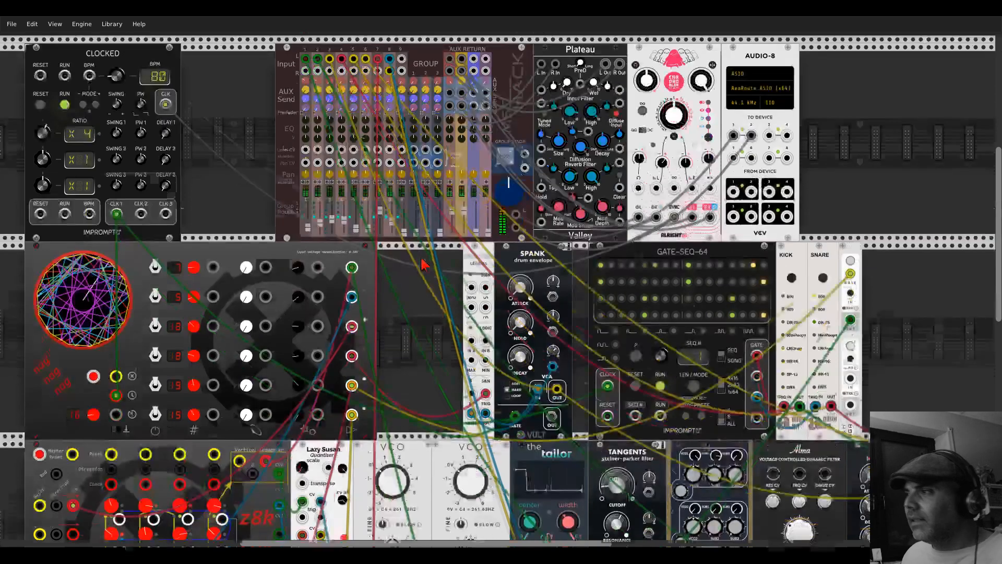
{"action": "scroll", "coordinate": [423, 264], "scroll_direction": "down", "scroll_amount": 15}
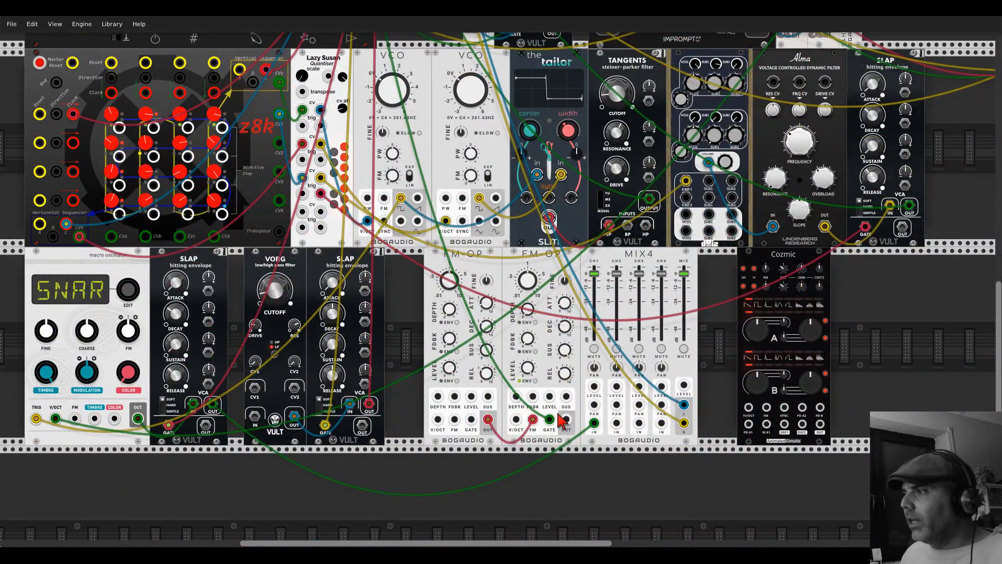
{"action": "left_click_drag", "start_coordinate": [566, 419], "coordinate": [616, 422]}
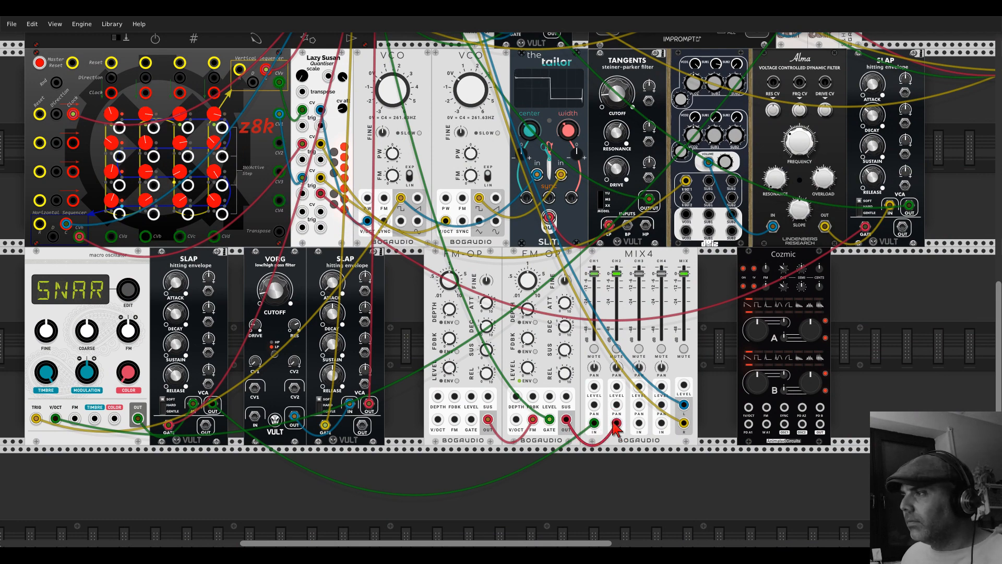
{"action": "left_click_drag", "start_coordinate": [564, 308], "coordinate": [564, 307]}
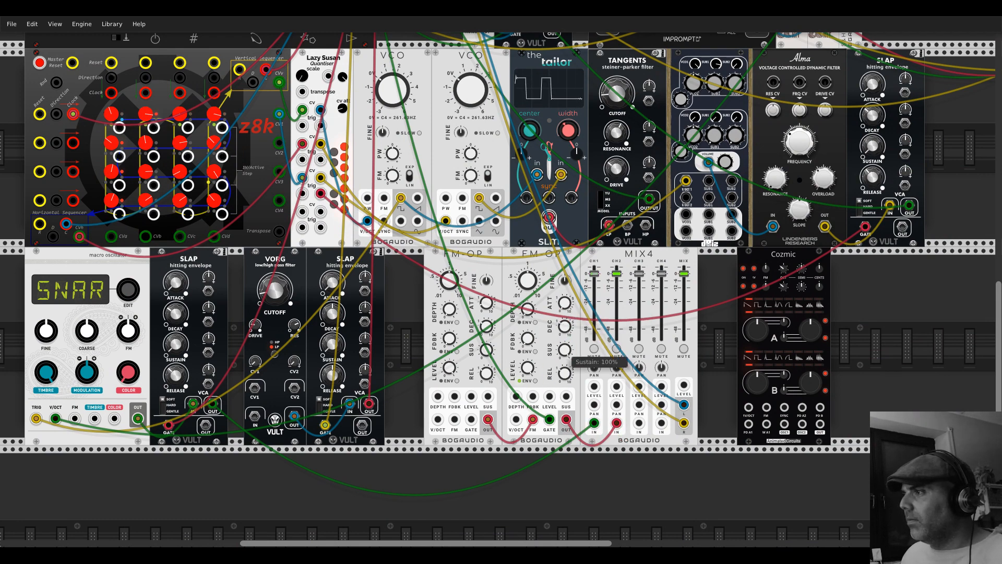
{"action": "left_click_drag", "start_coordinate": [528, 309], "coordinate": [527, 306]}
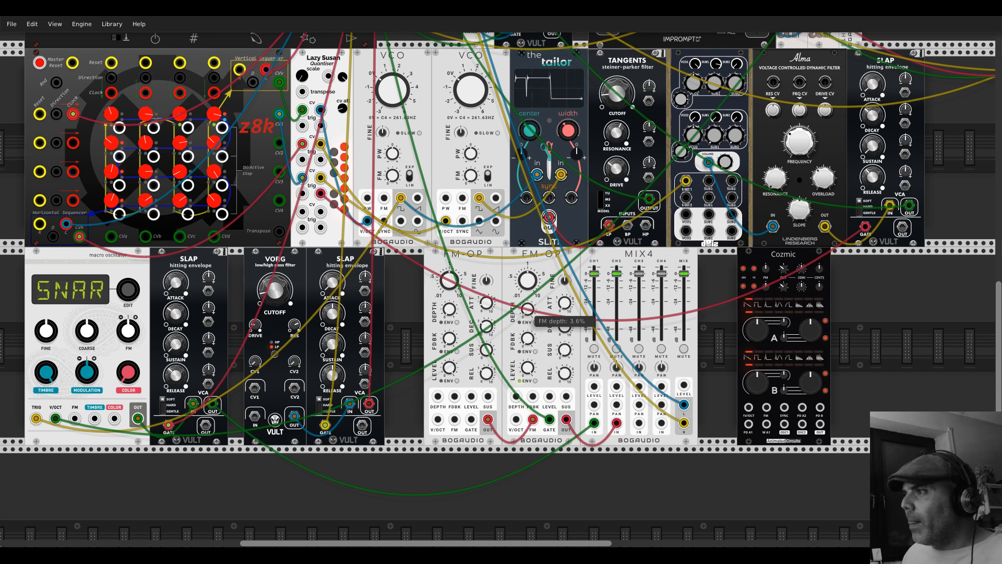
Step: Set the first FM-OP's frequency ratio to 2.5 and feedback to about 19%, and adjust the second FM-OP's release
{"action": "right_click", "coordinate": [450, 285]}
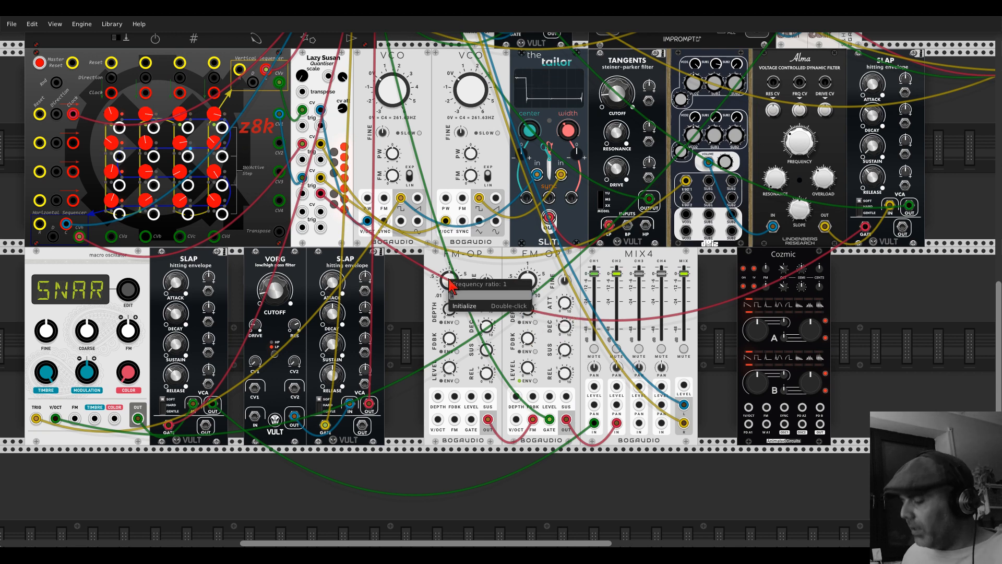
{"action": "type", "text": "2.5"}
{"action": "key", "text": "Return"}
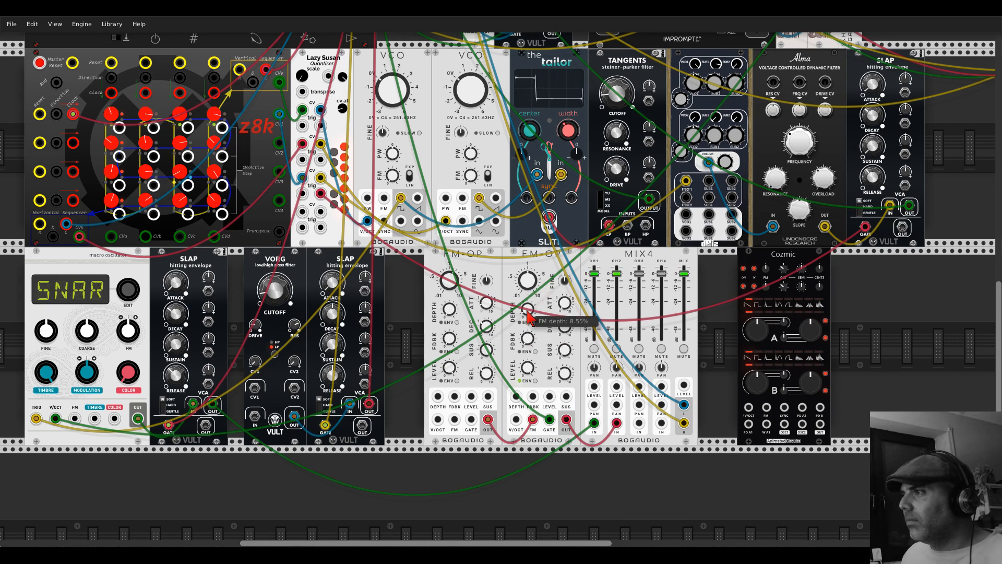
{"action": "left_click_drag", "start_coordinate": [450, 337], "coordinate": [449, 315]}
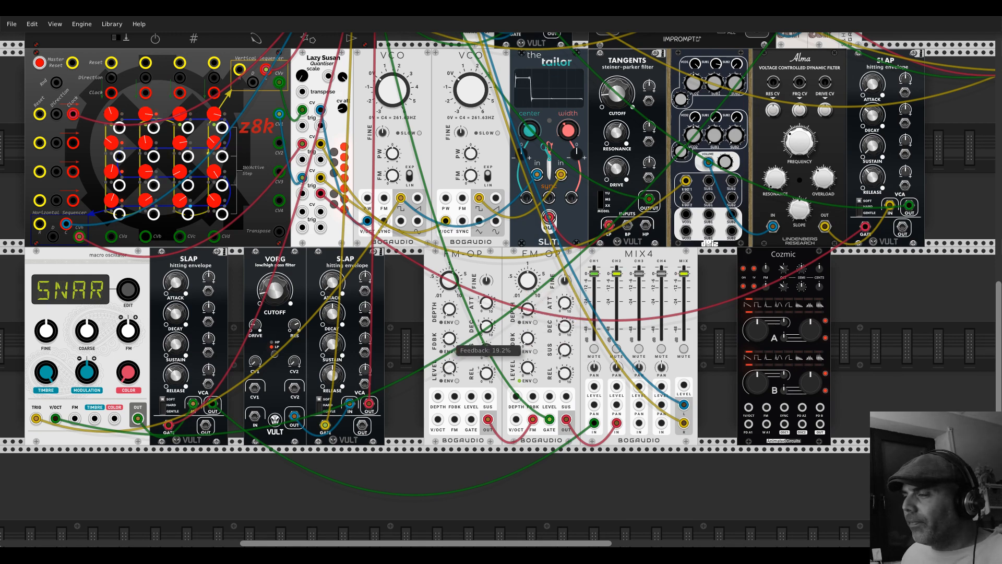
{"action": "left_click_drag", "start_coordinate": [566, 372], "coordinate": [566, 339]}
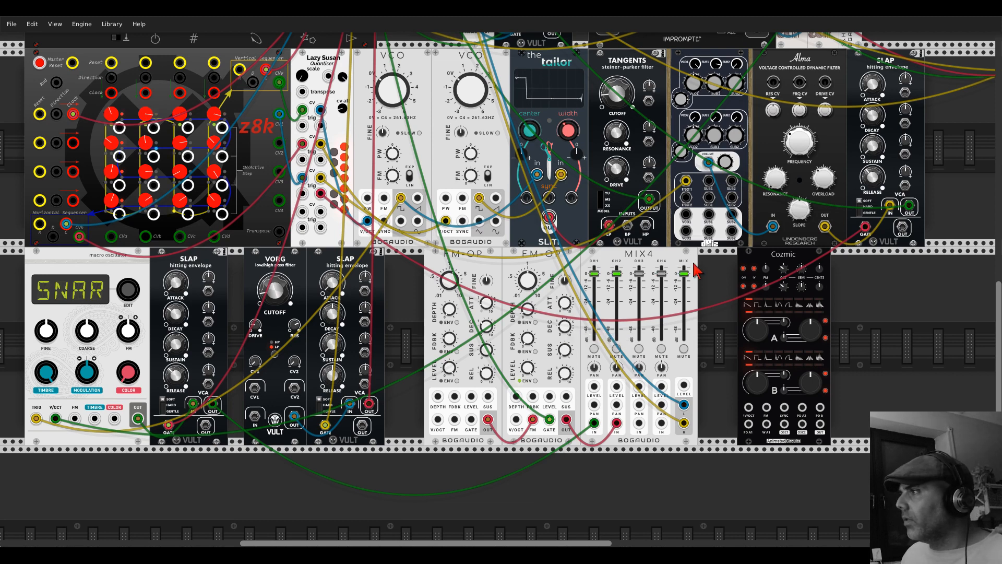
Step: Shift Cozmic and MIX4 along the row to make room beside the FM-OPs, and set MIX4's channel 3 panning to 100%
{"action": "left_click_drag", "start_coordinate": [811, 261], "coordinate": [952, 261]}
{"action": "left_click_drag", "start_coordinate": [639, 254], "coordinate": [749, 255]}
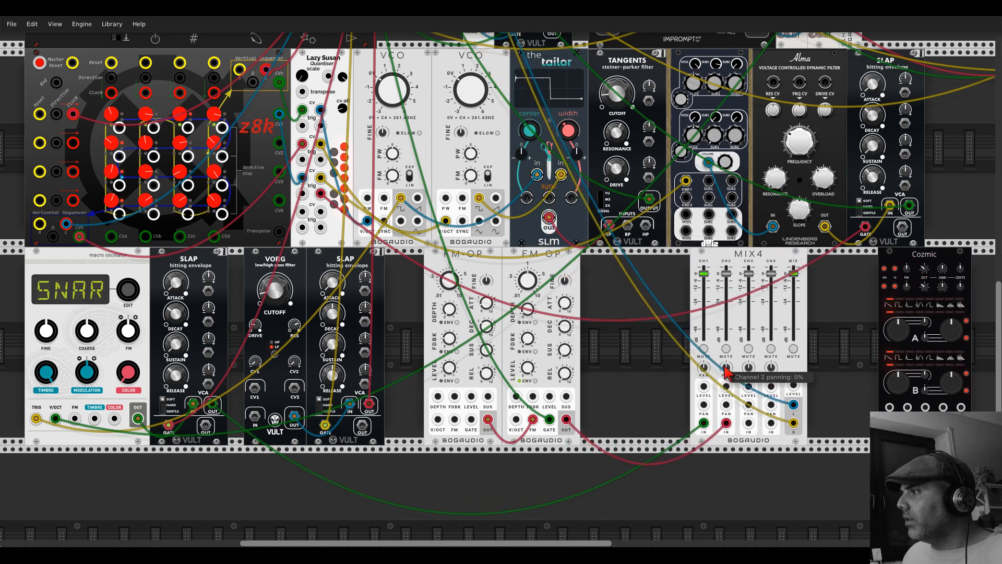
{"action": "left_click_drag", "start_coordinate": [749, 367], "coordinate": [749, 355]}
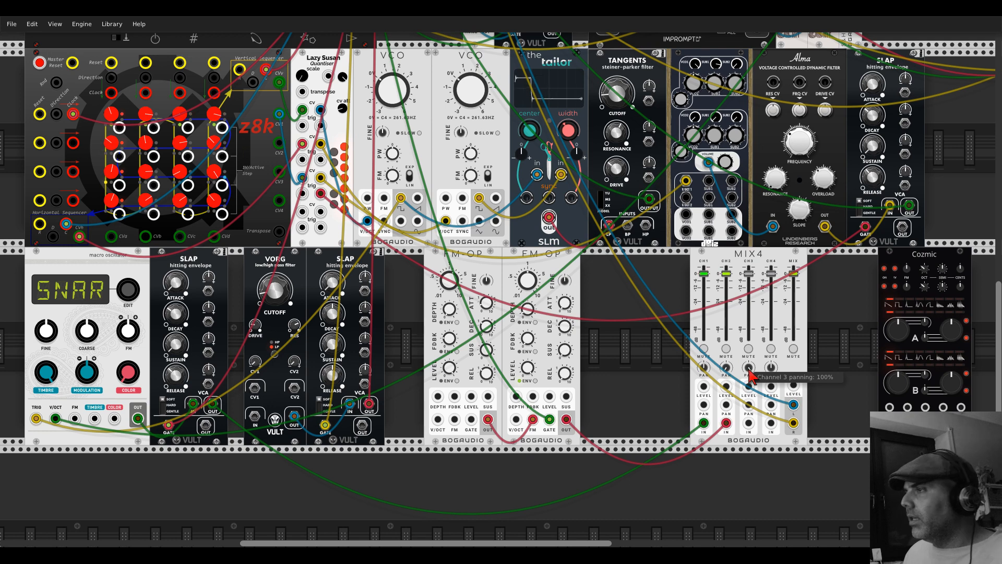
Step: Duplicate the FM-OP twice to form a second pair, moving the original pair against SLAP and shifting MIX4 to make room
{"action": "left_click_drag", "start_coordinate": [477, 261], "coordinate": [438, 261]}
{"action": "left_click_drag", "start_coordinate": [524, 261], "coordinate": [486, 261]}
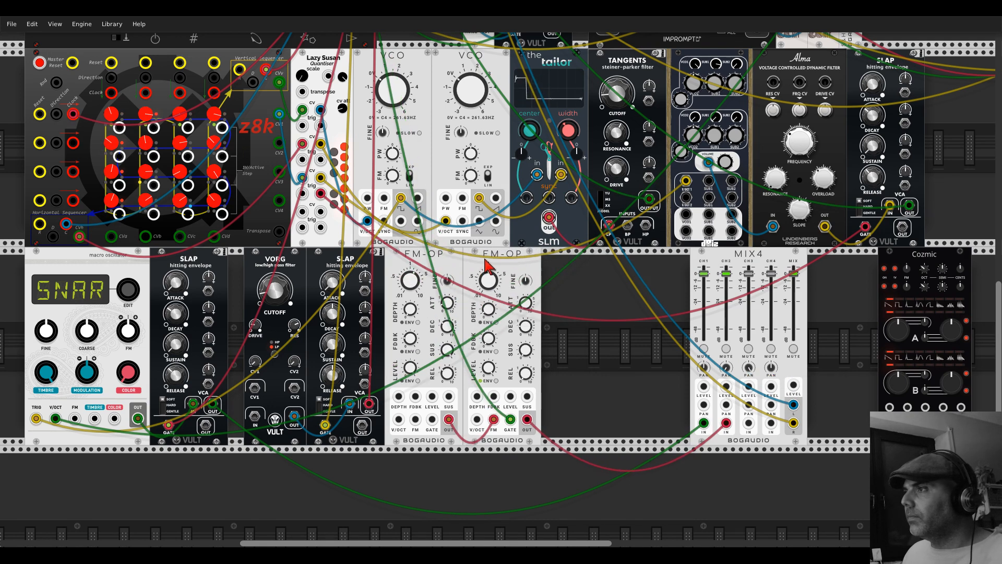
{"action": "key", "text": "ctrl+d"}
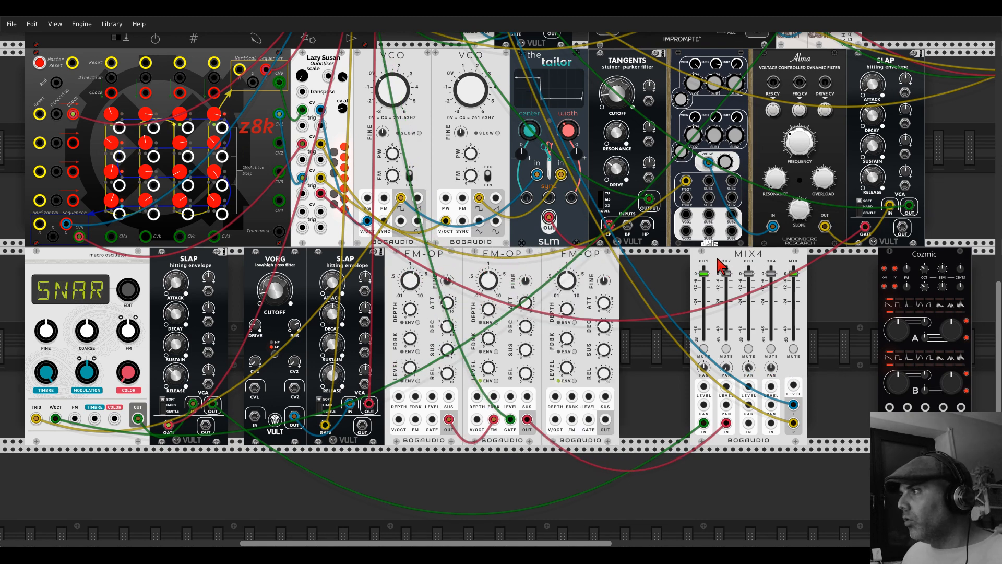
{"action": "left_click_drag", "start_coordinate": [720, 265], "coordinate": [791, 264]}
{"action": "key", "text": "ctrl+d"}
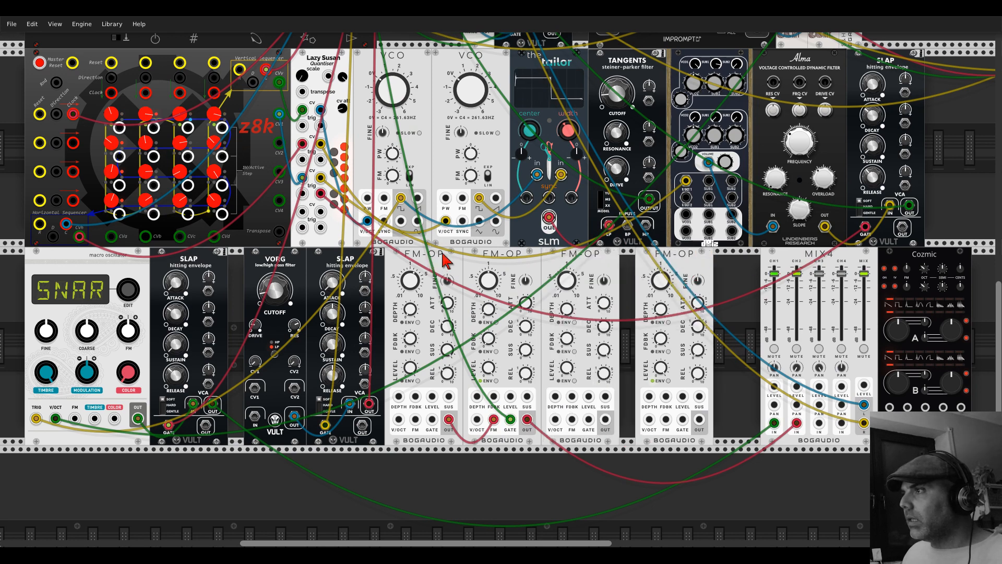
{"action": "left_click_drag", "start_coordinate": [589, 256], "coordinate": [634, 257]}
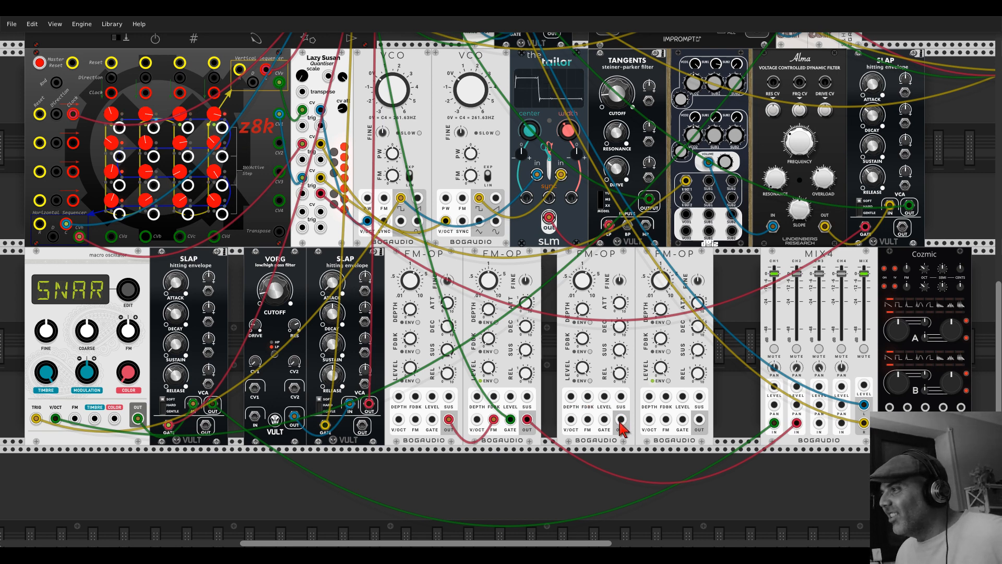
Step: Patch the third FM-OP's output into the fourth's FM input and the fourth's output into MIX4 channel 3, and cable the fourth's gate
{"action": "left_click_drag", "start_coordinate": [621, 419], "coordinate": [819, 423]}
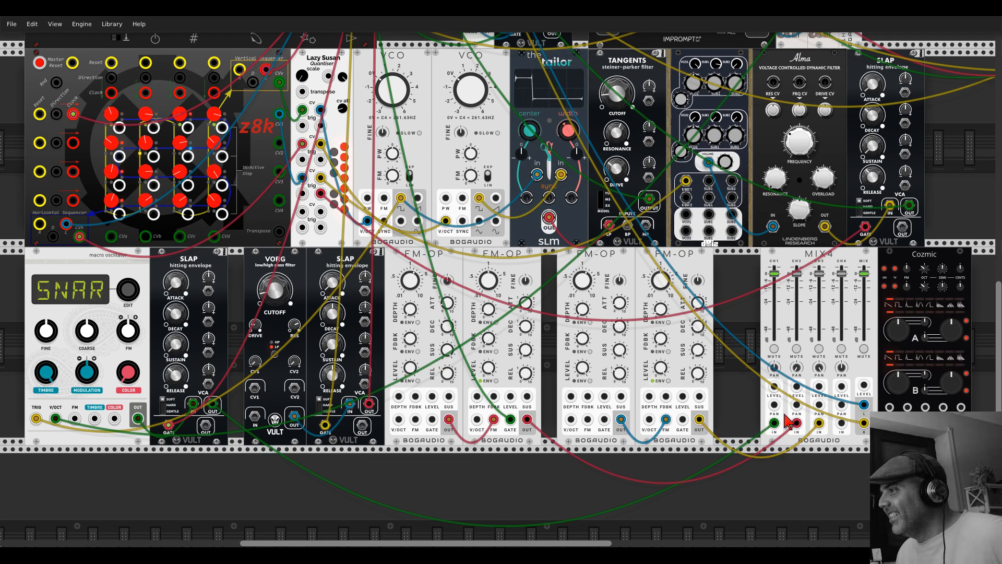
{"action": "scroll", "coordinate": [358, 140], "scroll_direction": "up", "scroll_amount": 10}
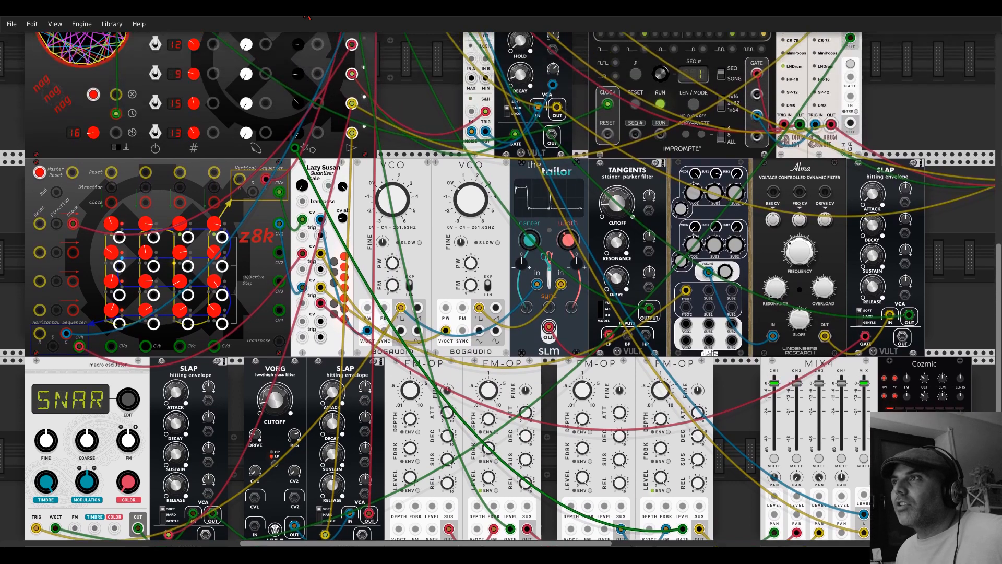
Step: Set the third FM-OP's frequency ratio to 5
{"action": "scroll", "coordinate": [436, 190], "scroll_direction": "down", "scroll_amount": 14}
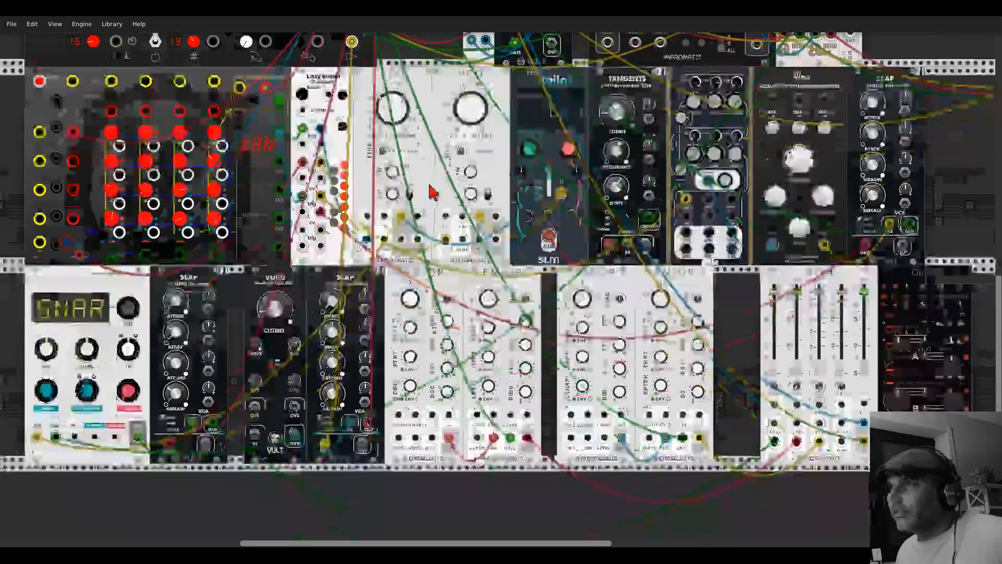
{"action": "right_click", "coordinate": [584, 195]}
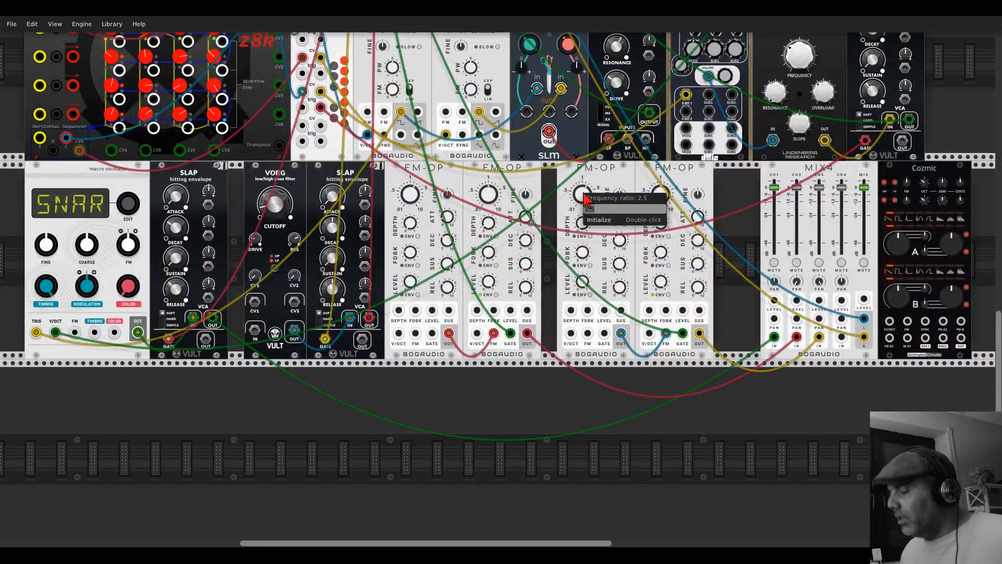
{"action": "type", "text": "5"}
{"action": "key", "text": "Return"}
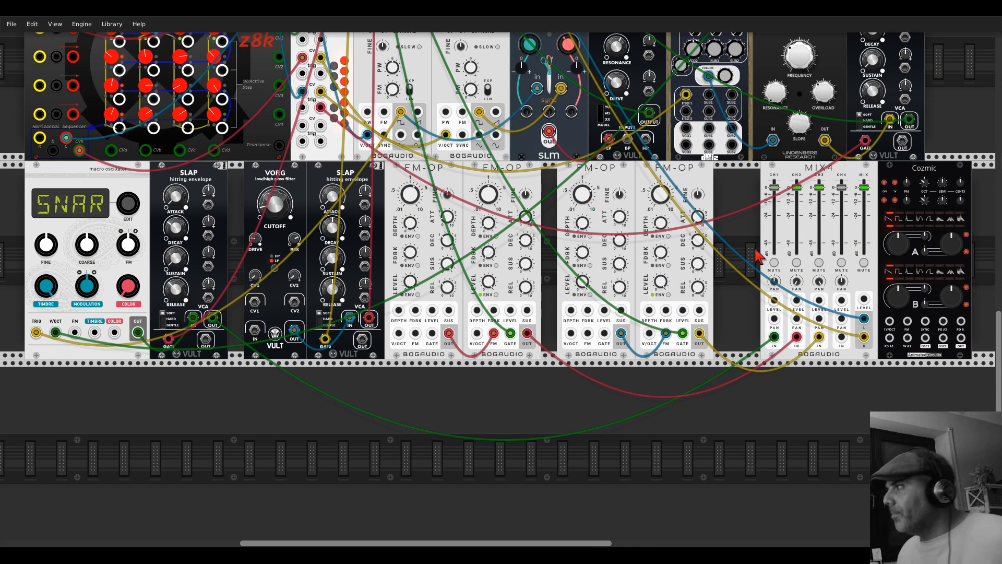
Step: Adjust the fourth FM-OP's feedback to about 29% and the second FM-OP's FM depth to about 20%
{"action": "left_click_drag", "start_coordinate": [664, 257], "coordinate": [664, 252]}
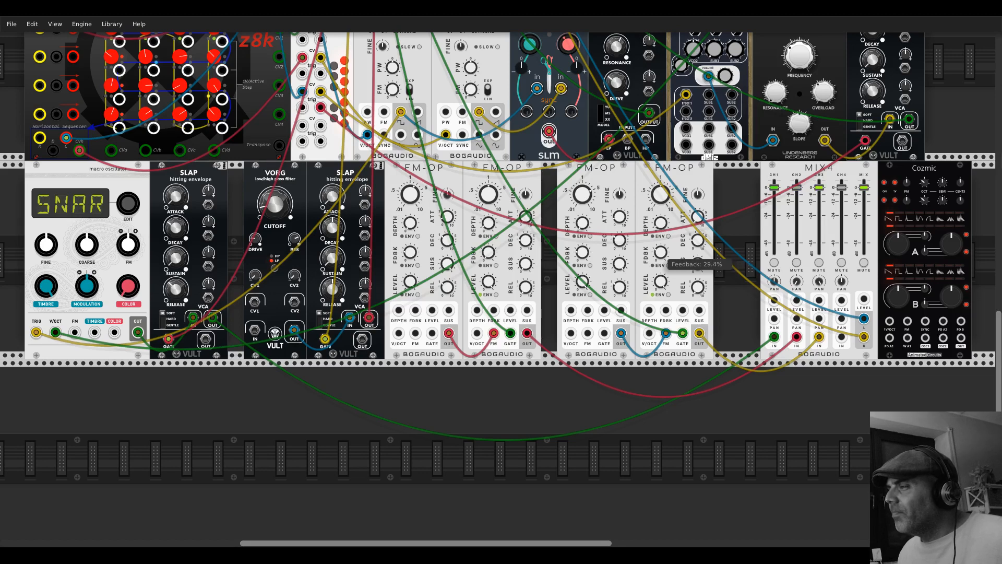
{"action": "left_click_drag", "start_coordinate": [662, 253], "coordinate": [662, 251]}
{"action": "left_click_drag", "start_coordinate": [487, 255], "coordinate": [489, 222]}
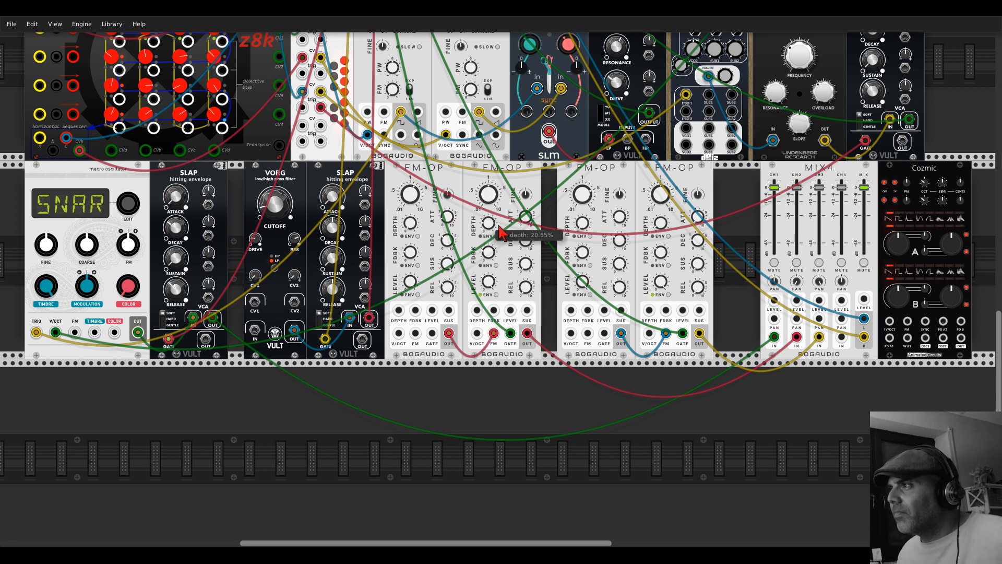
Step: Fine-tune the feedback across the FM-OPs, with the first at about 17%, and the fourth's FM depth to about 49%
{"action": "left_click_drag", "start_coordinate": [661, 224], "coordinate": [660, 253]}
{"action": "left_click_drag", "start_coordinate": [576, 253], "coordinate": [576, 258]}
{"action": "left_click_drag", "start_coordinate": [489, 253], "coordinate": [488, 254]}
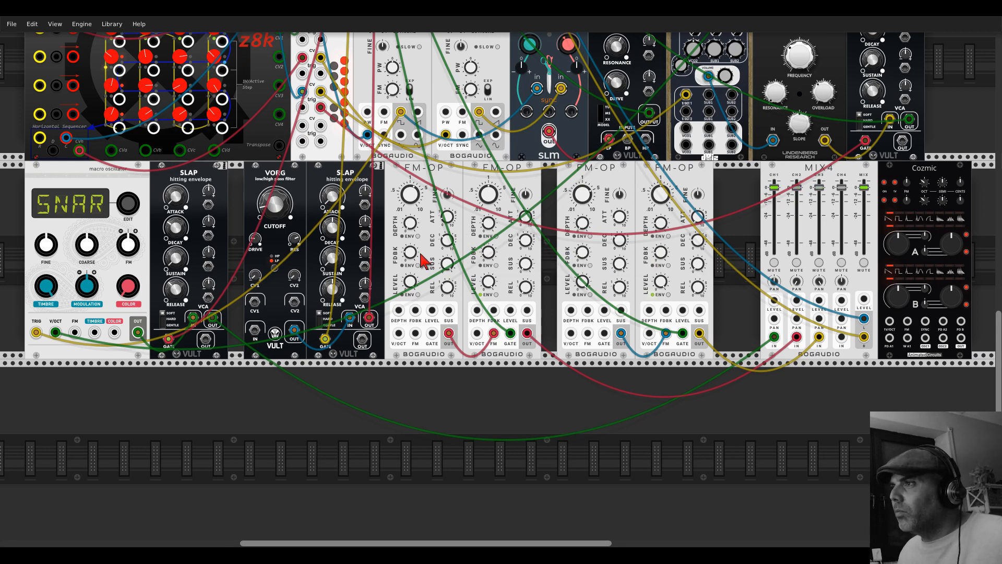
{"action": "left_click_drag", "start_coordinate": [412, 253], "coordinate": [411, 255]}
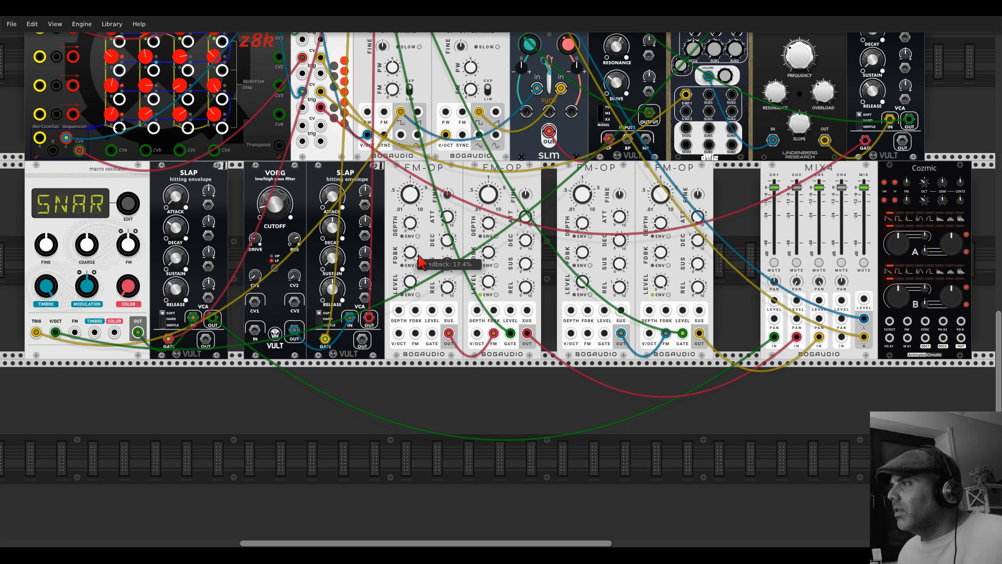
{"action": "left_click_drag", "start_coordinate": [661, 225], "coordinate": [661, 226]}
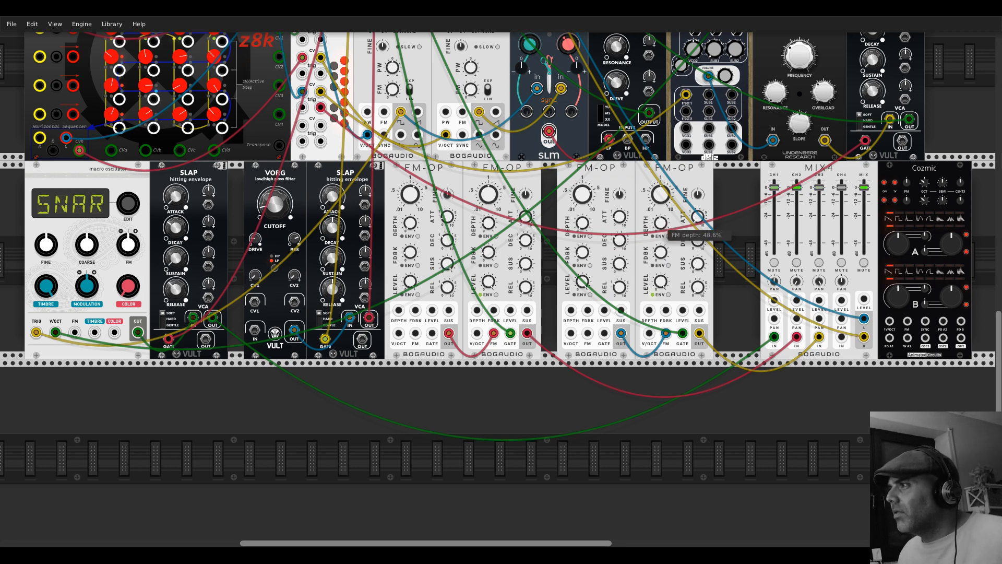
{"action": "left_click_drag", "start_coordinate": [661, 225], "coordinate": [661, 225]}
Step: Close the gaps between the four FM-OPs and MIX4, and move Cozmic farther along the row to free rack space
{"action": "left_click_drag", "start_coordinate": [655, 174], "coordinate": [644, 174]}
{"action": "left_click_drag", "start_coordinate": [726, 196], "coordinate": [434, 213]}
{"action": "left_click_drag", "start_coordinate": [540, 185], "coordinate": [477, 191]}
{"action": "left_click_drag", "start_coordinate": [698, 188], "coordinate": [894, 192]}
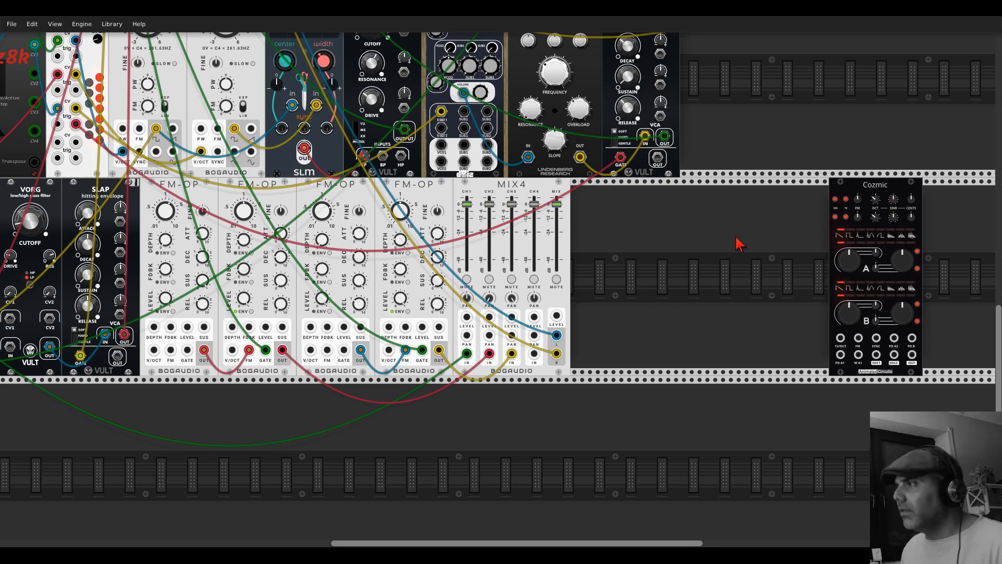
Step: Find the Erica Black Octasource by searching for "black", place it beside MIX4 and enable its Unipolar Mode
{"action": "right_click", "coordinate": [736, 244]}
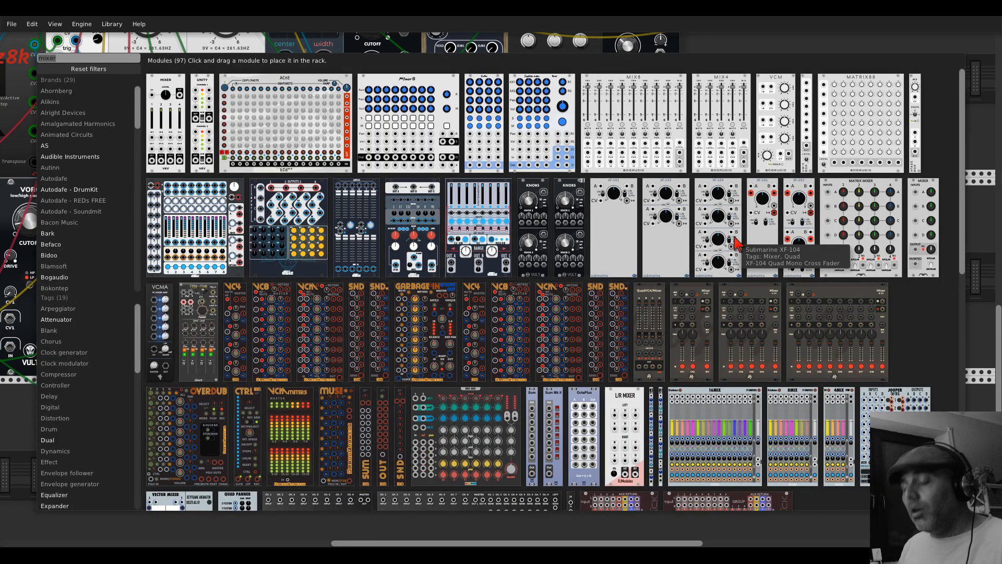
{"action": "type", "text": "black"}
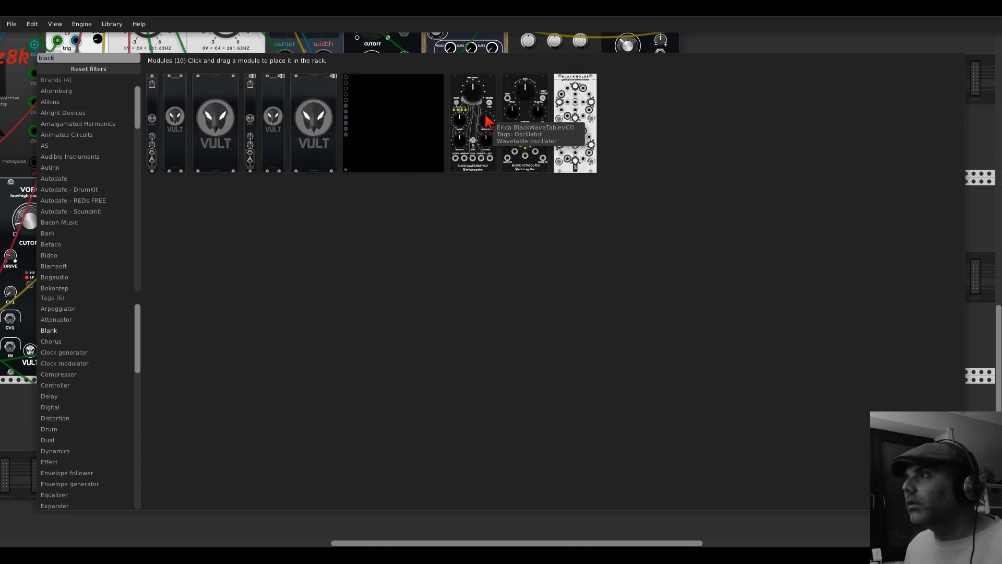
{"action": "left_click_drag", "start_coordinate": [502, 100], "coordinate": [579, 257]}
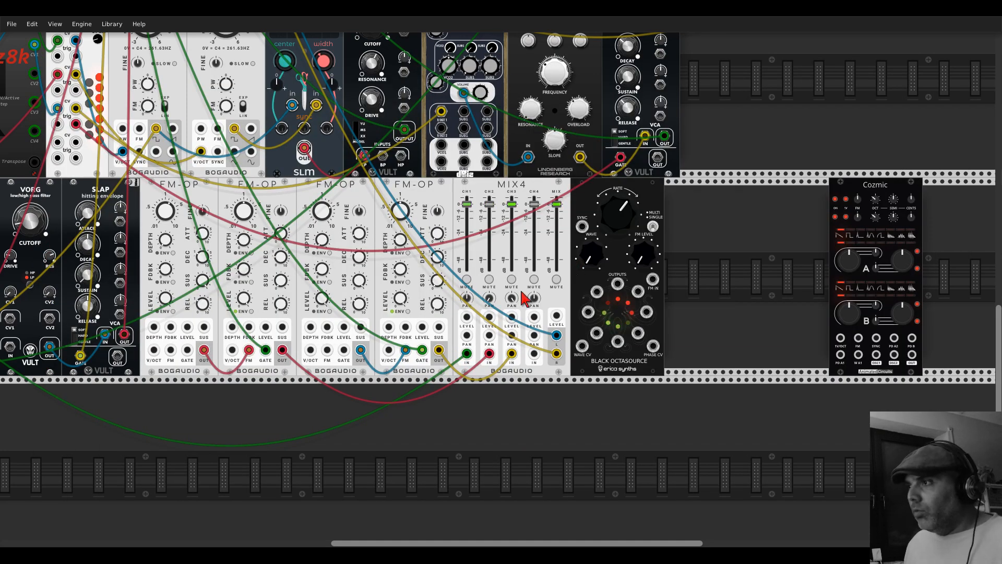
{"action": "right_click", "coordinate": [596, 193]}
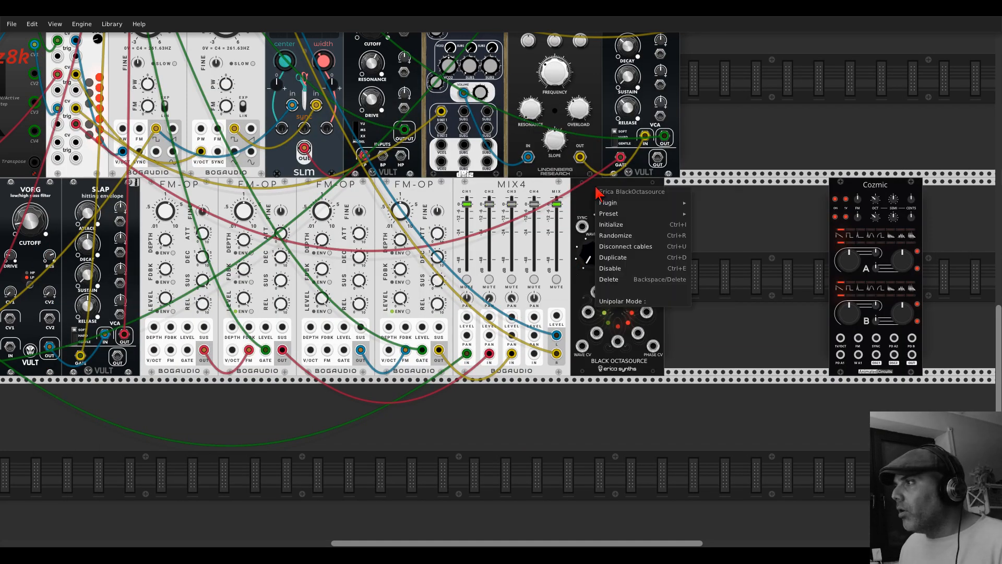
{"action": "left_click", "coordinate": [614, 301]}
Step: Patch two Black Octasource outputs into the depth inputs of the fourth and second FM-OPs, and lower its rate to about 0.112
{"action": "left_click_drag", "start_coordinate": [618, 286], "coordinate": [390, 328]}
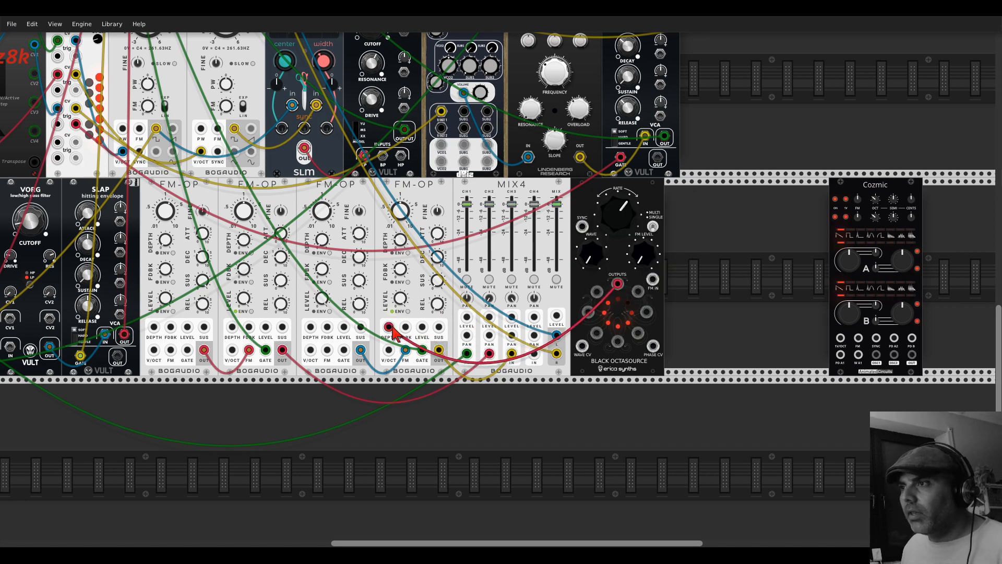
{"action": "left_click_drag", "start_coordinate": [232, 327], "coordinate": [638, 332]}
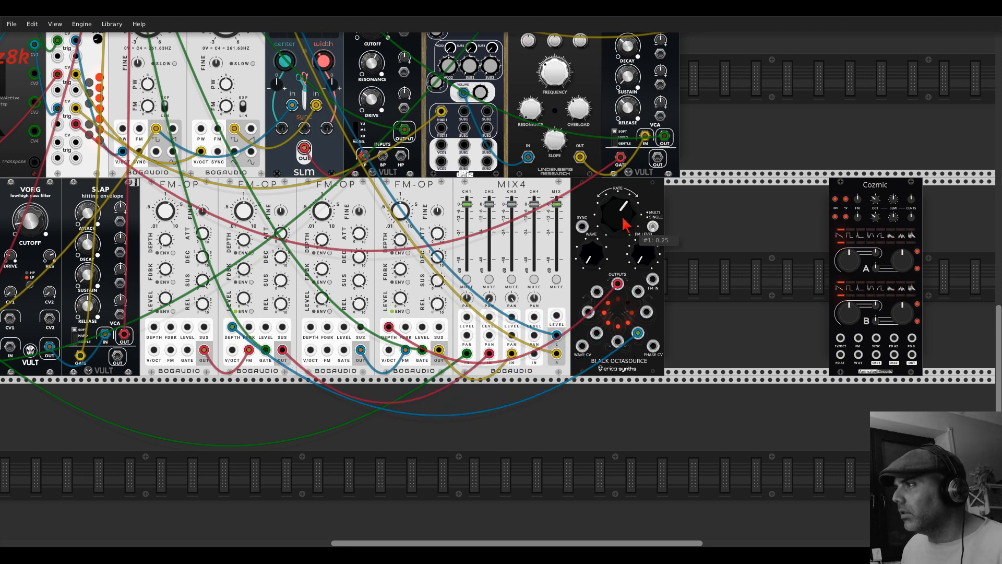
{"action": "left_click_drag", "start_coordinate": [625, 223], "coordinate": [625, 232]}
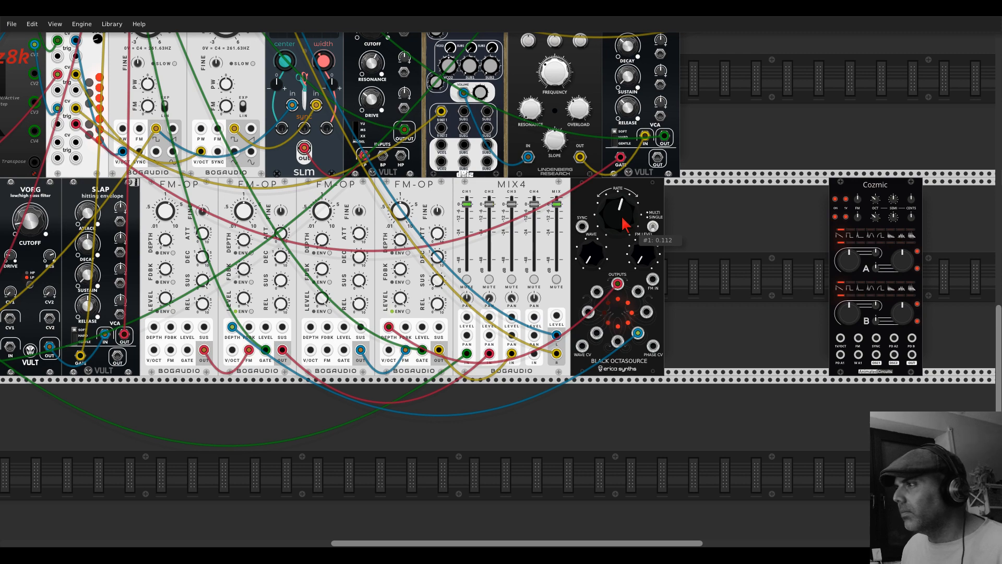
{"action": "scroll", "coordinate": [744, 259], "scroll_direction": "down", "scroll_amount": 5}
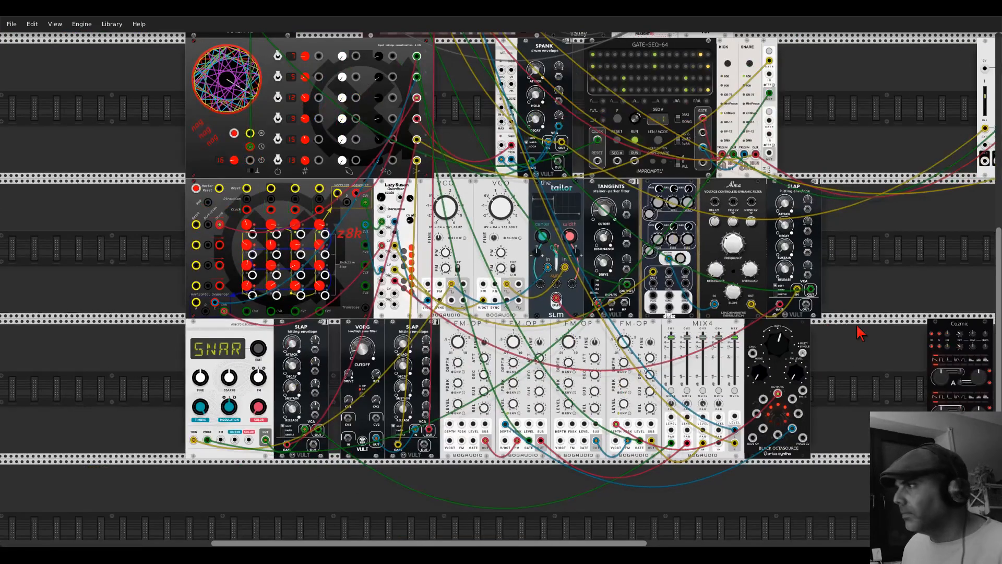
{"action": "left_click_drag", "start_coordinate": [850, 324], "coordinate": [784, 318]}
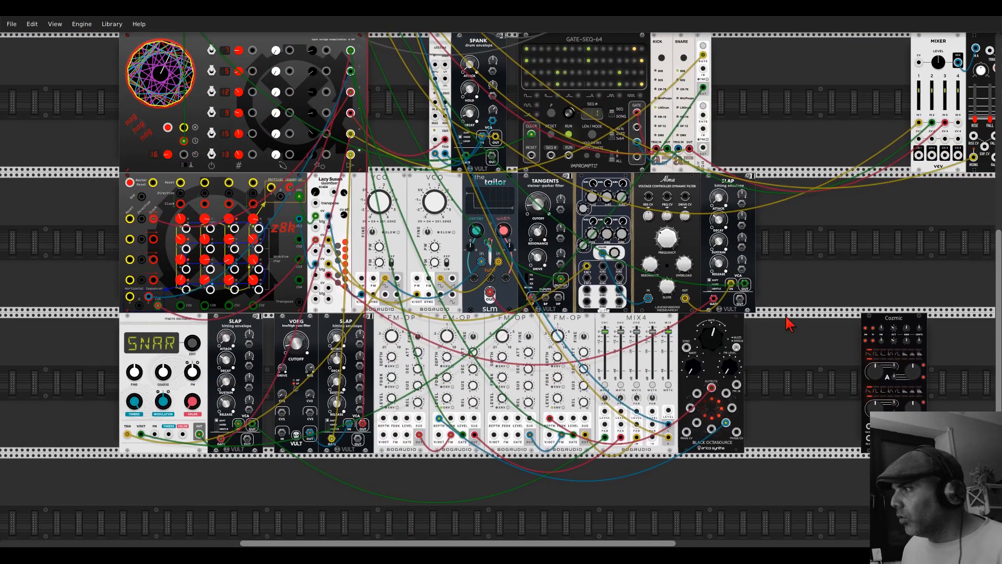
Step: Patch a Black Octasource output into Tangents' cutoff modulation at about 0.588, and lower the Octasource rate to about 0.044
{"action": "left_click_drag", "start_coordinate": [732, 408], "coordinate": [561, 162]}
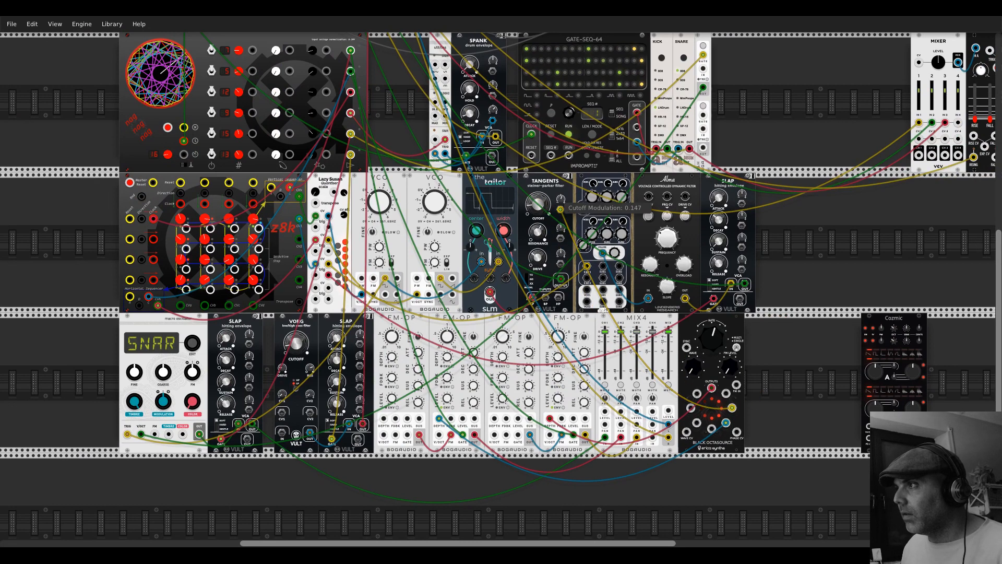
{"action": "left_click_drag", "start_coordinate": [560, 200], "coordinate": [562, 163]}
{"action": "scroll", "coordinate": [755, 379], "scroll_direction": "up", "scroll_amount": 3}
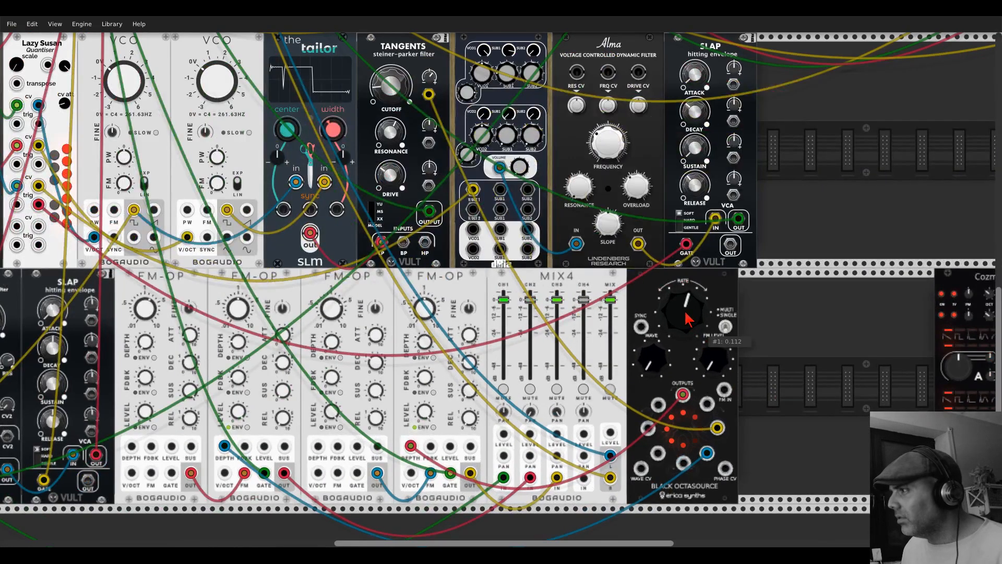
{"action": "left_click_drag", "start_coordinate": [682, 311], "coordinate": [683, 342]}
{"action": "scroll", "coordinate": [741, 246], "scroll_direction": "down", "scroll_amount": 2}
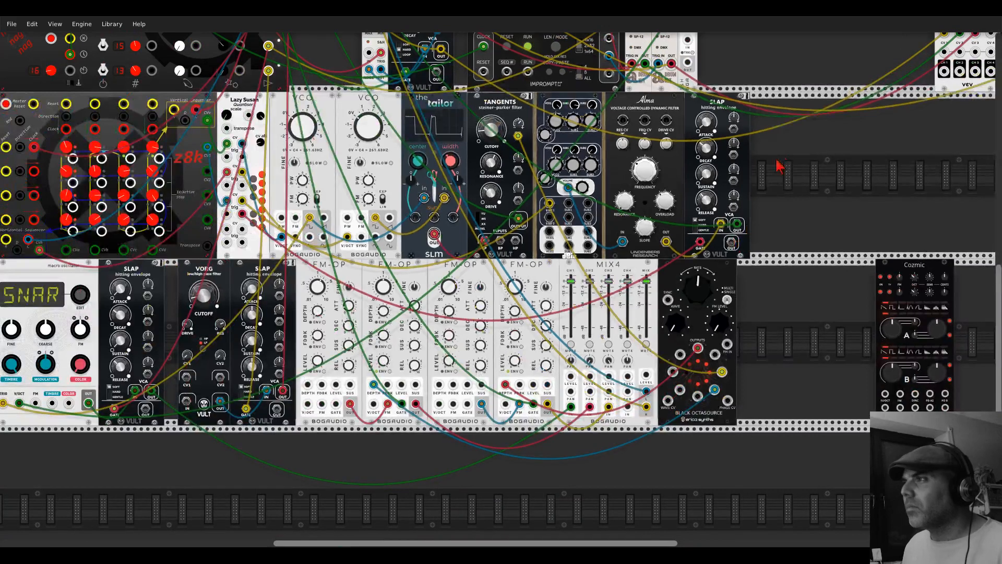
{"action": "left_click_drag", "start_coordinate": [782, 155], "coordinate": [893, 195]}
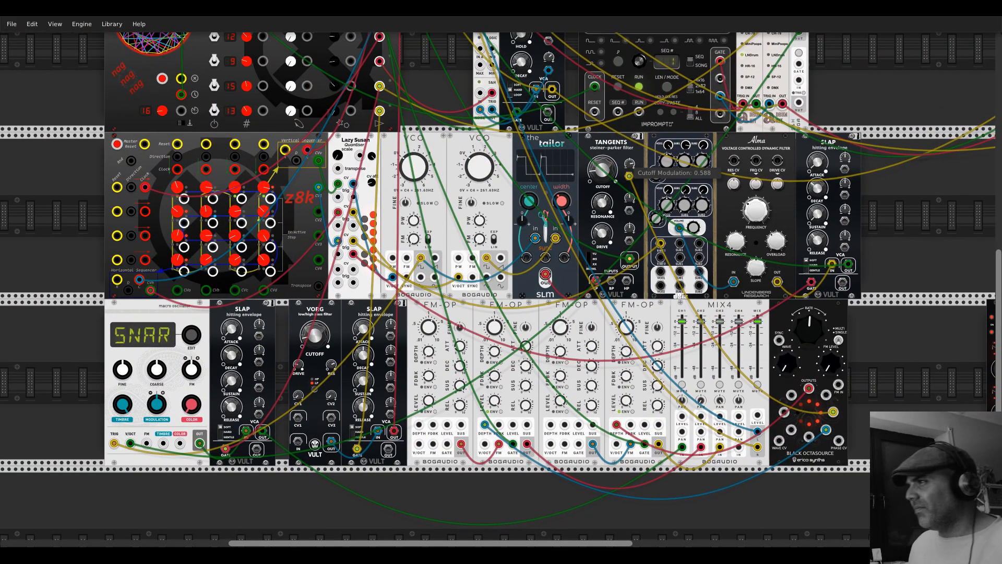
Step: Move MIXER and Rampage along their row so they sit flush beside the kick and snare modules
{"action": "scroll", "coordinate": [741, 205], "scroll_direction": "down", "scroll_amount": 4}
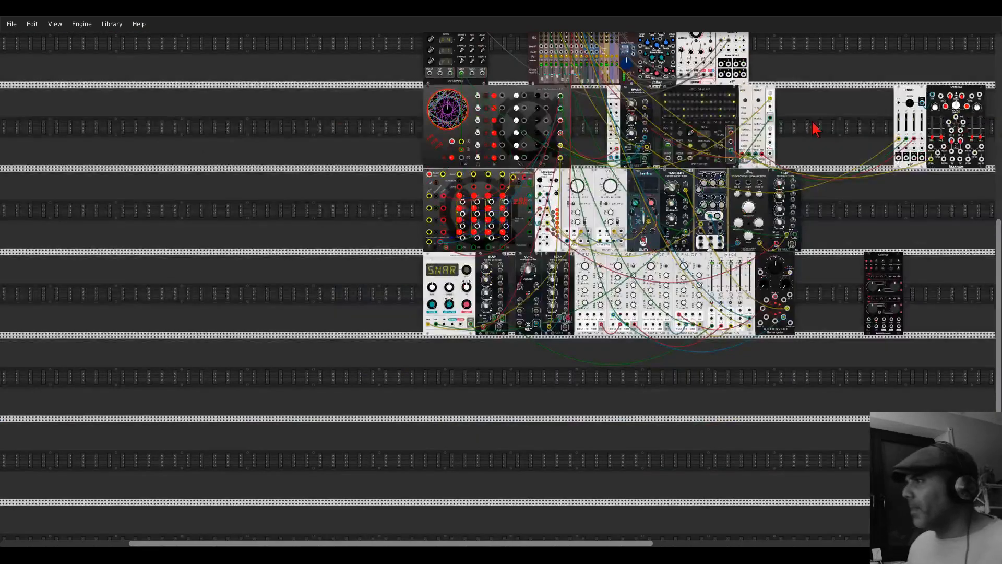
{"action": "left_click_drag", "start_coordinate": [816, 128], "coordinate": [680, 217]}
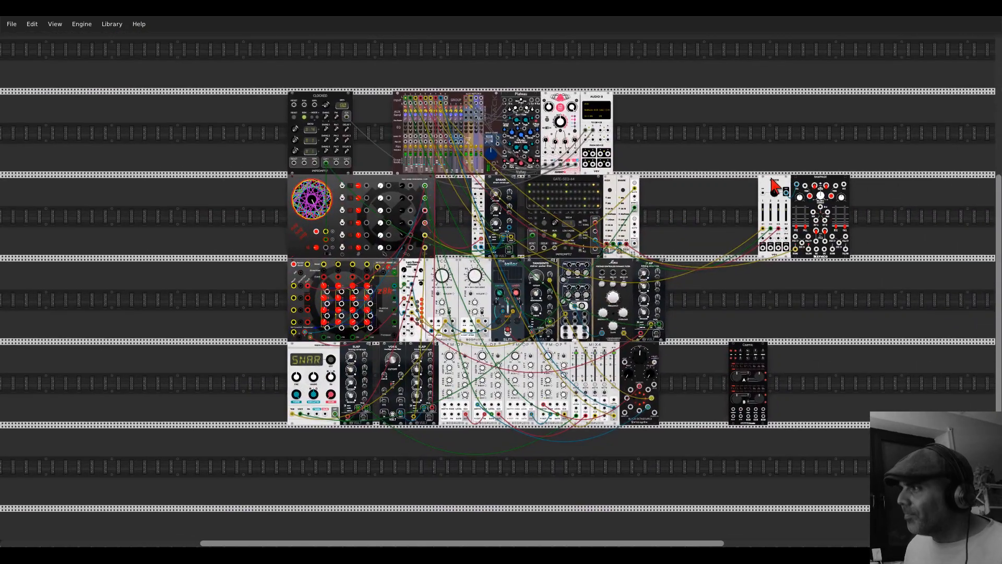
{"action": "left_click_drag", "start_coordinate": [774, 182], "coordinate": [650, 184]}
{"action": "left_click_drag", "start_coordinate": [802, 182], "coordinate": [682, 184]}
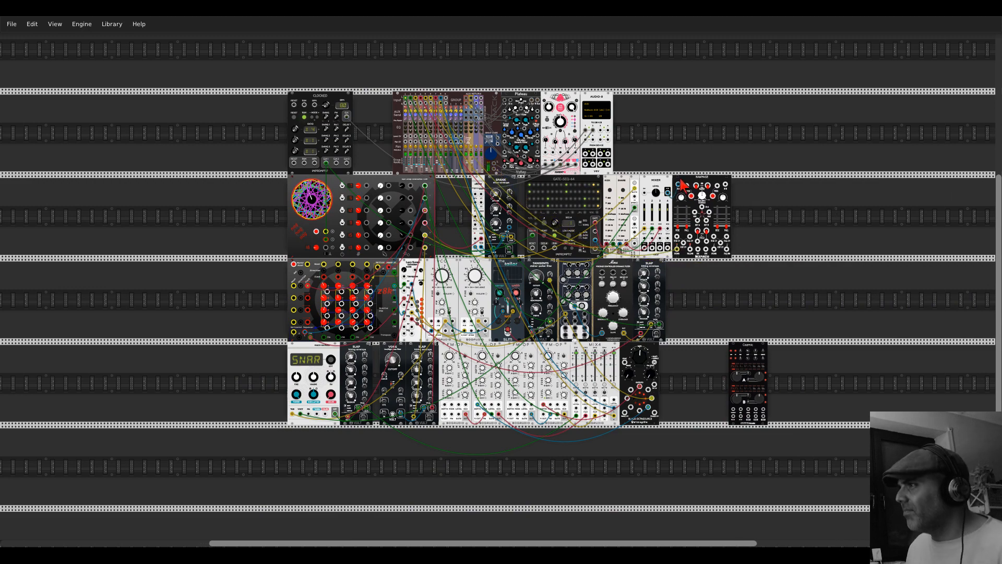
{"action": "scroll", "coordinate": [574, 319], "scroll_direction": "up", "scroll_amount": 4}
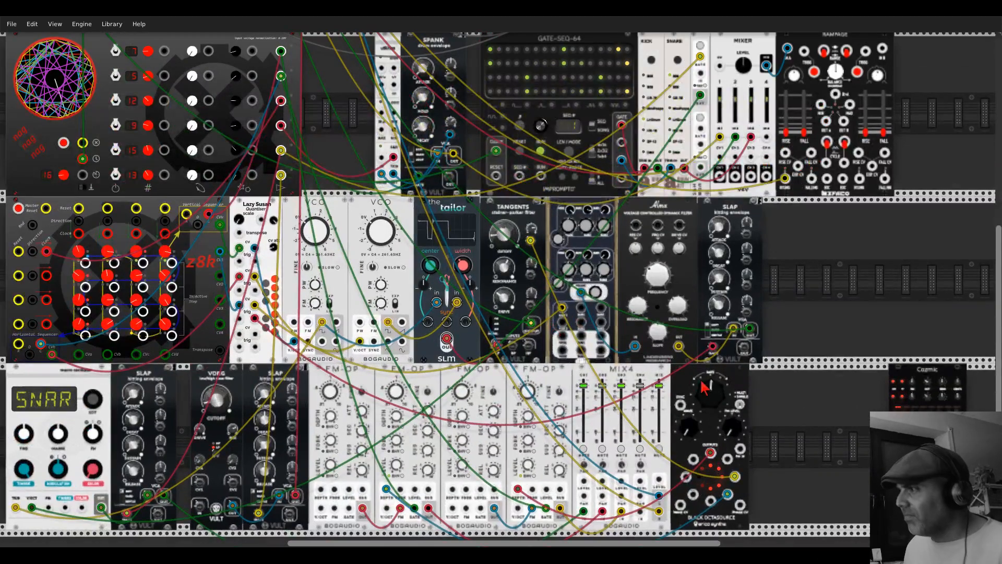
{"action": "mouse_move", "coordinate": [709, 385]}
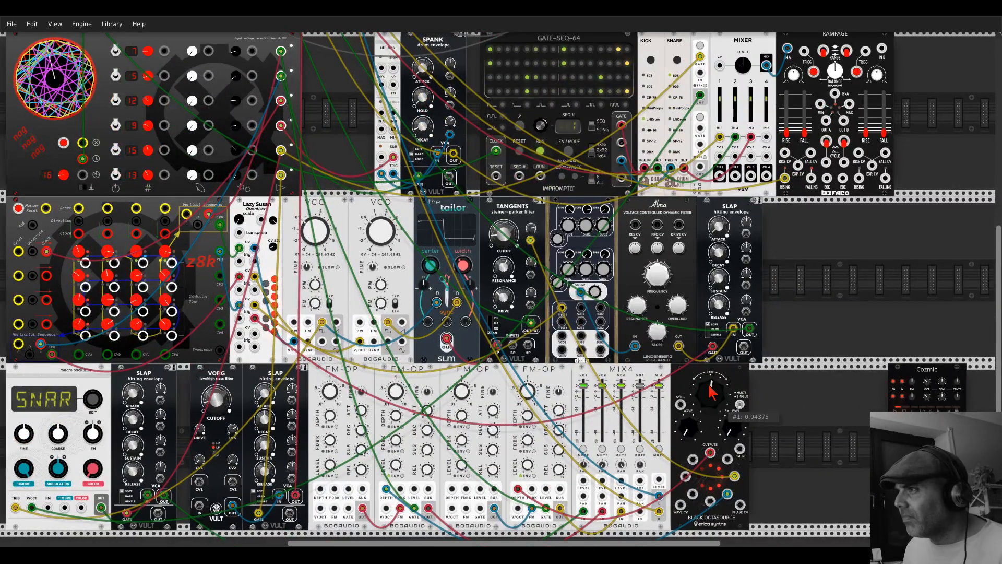
Step: Move Cozmic up one row, leaving a gap after the SLAP envelope that follows the Alma filter
{"action": "scroll", "coordinate": [709, 386], "scroll_direction": "down", "scroll_amount": 2}
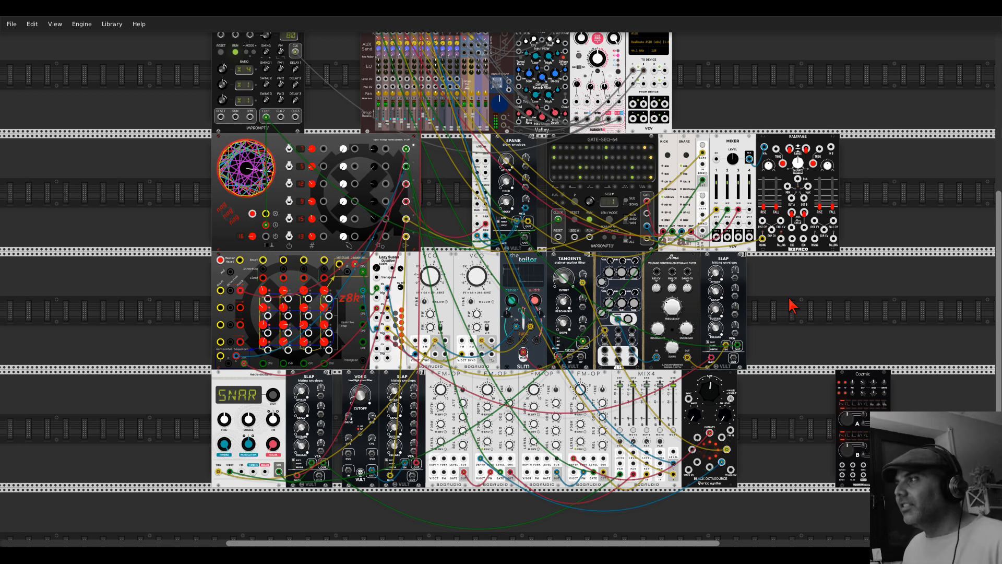
{"action": "scroll", "coordinate": [792, 305], "scroll_direction": "right", "scroll_amount": 5}
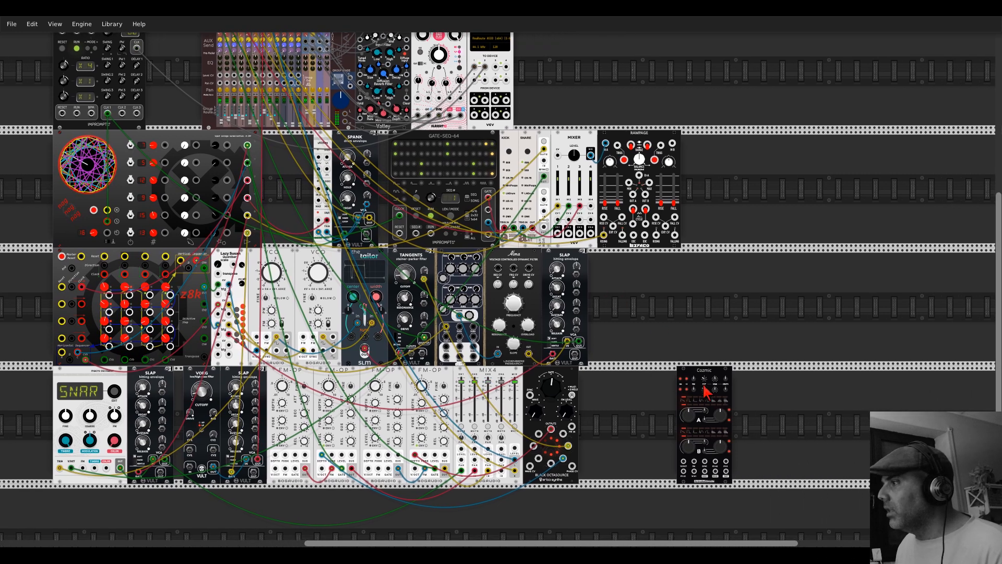
{"action": "left_click_drag", "start_coordinate": [694, 424], "coordinate": [828, 306]}
Step: Find PHRASE-SEQ-16 by searching for "phrase", place it between SLAP and Cozmic, and patch its clock input from Clocked's master clock output
{"action": "right_click", "coordinate": [740, 309]}
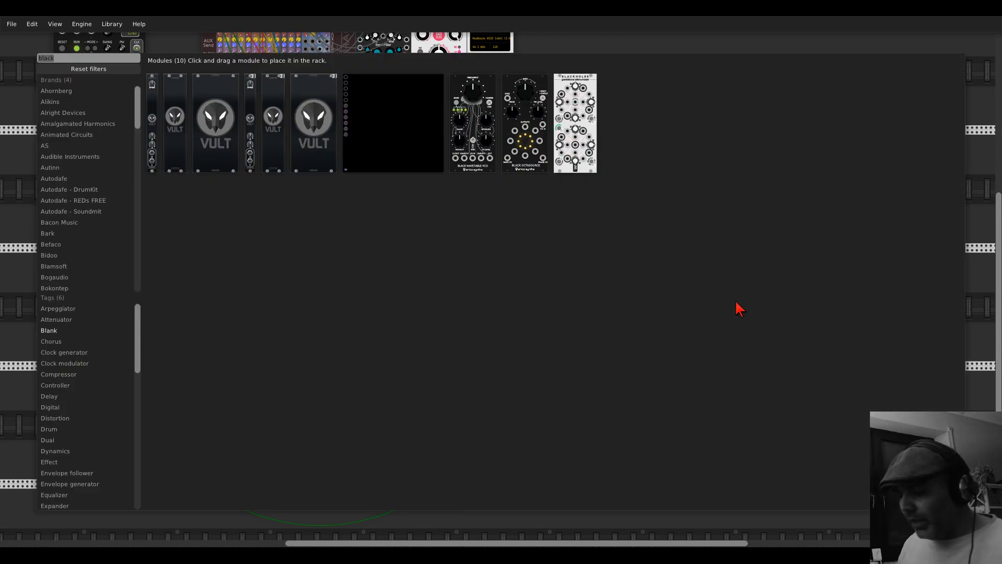
{"action": "type", "text": "phrase"}
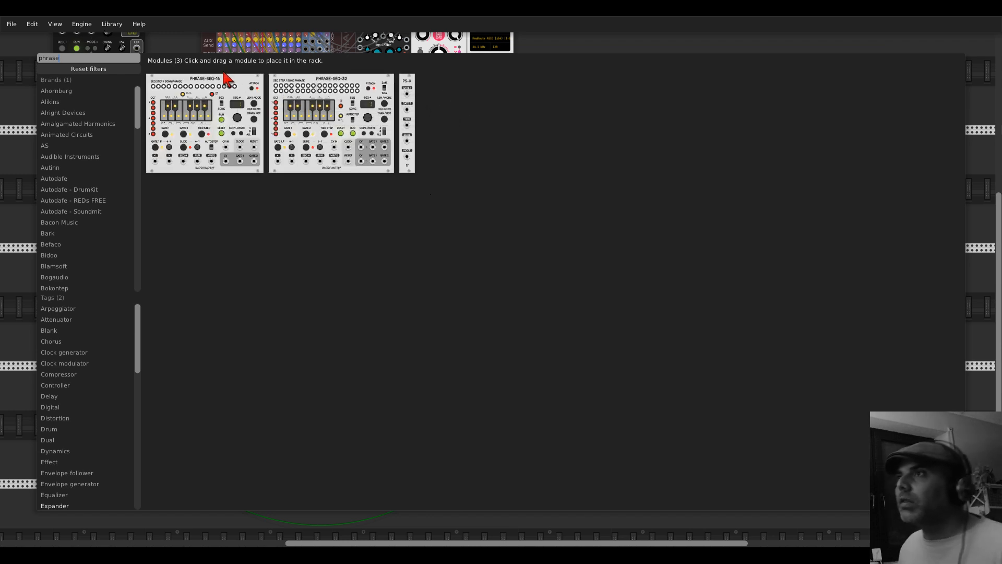
{"action": "left_click_drag", "start_coordinate": [230, 81], "coordinate": [138, 120]}
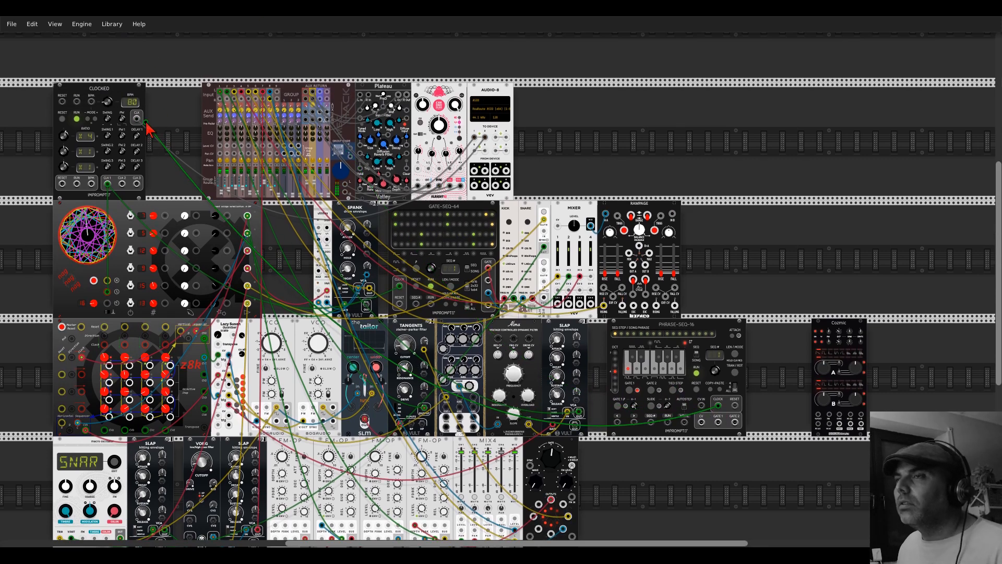
Step: Place Cozmic flush against PHRASE-SEQ-16 and patch the sequencer's CV output into Cozmic's V/OCT input
{"action": "left_click_drag", "start_coordinate": [735, 265], "coordinate": [589, 175]}
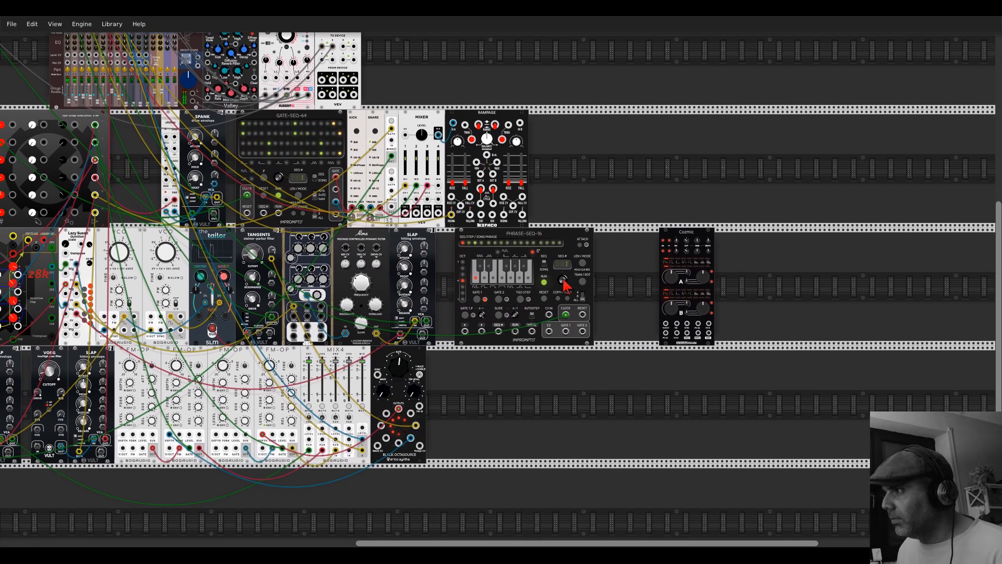
{"action": "scroll", "coordinate": [562, 280], "scroll_direction": "up", "scroll_amount": 3}
{"action": "left_click_drag", "start_coordinate": [730, 216], "coordinate": [611, 214]}
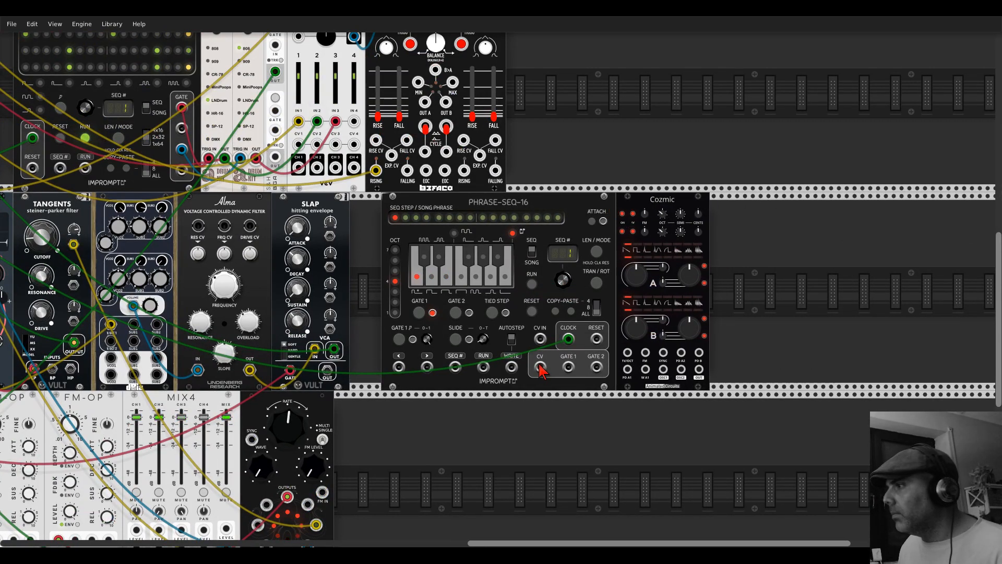
{"action": "left_click_drag", "start_coordinate": [540, 368], "coordinate": [628, 353]}
{"action": "scroll", "coordinate": [629, 355], "scroll_direction": "down", "scroll_amount": 2}
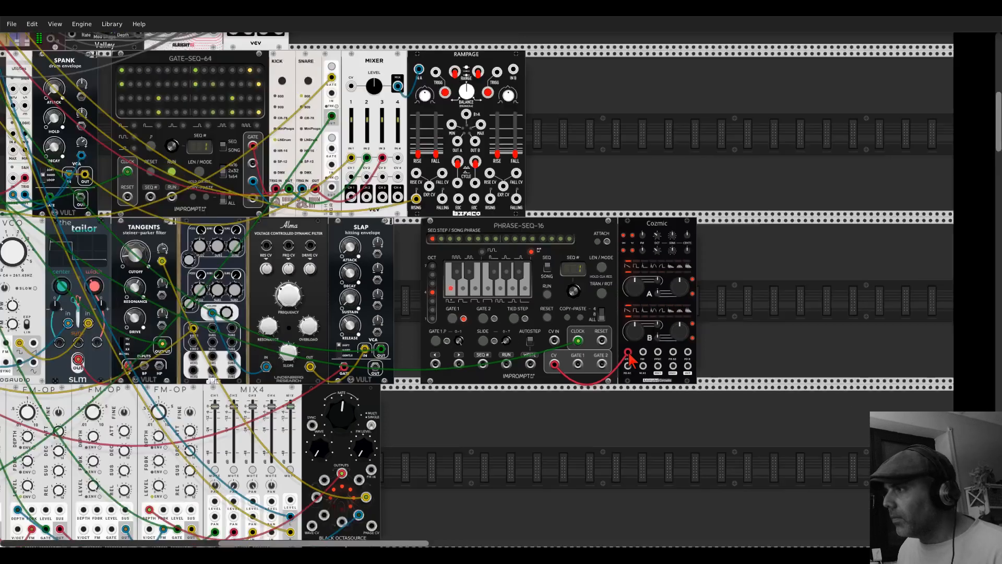
Step: Patch Cozmic's main output into channel 9 of the main mixer and set that channel's level to about 0.276
{"action": "scroll", "coordinate": [629, 355], "scroll_direction": "down", "scroll_amount": 2}
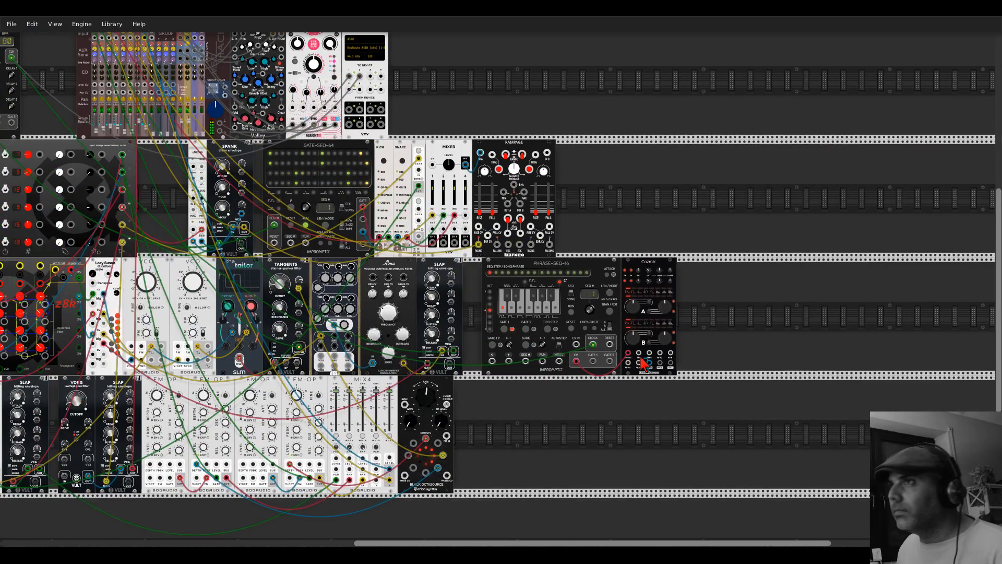
{"action": "scroll", "coordinate": [492, 74], "scroll_direction": "up", "scroll_amount": 2}
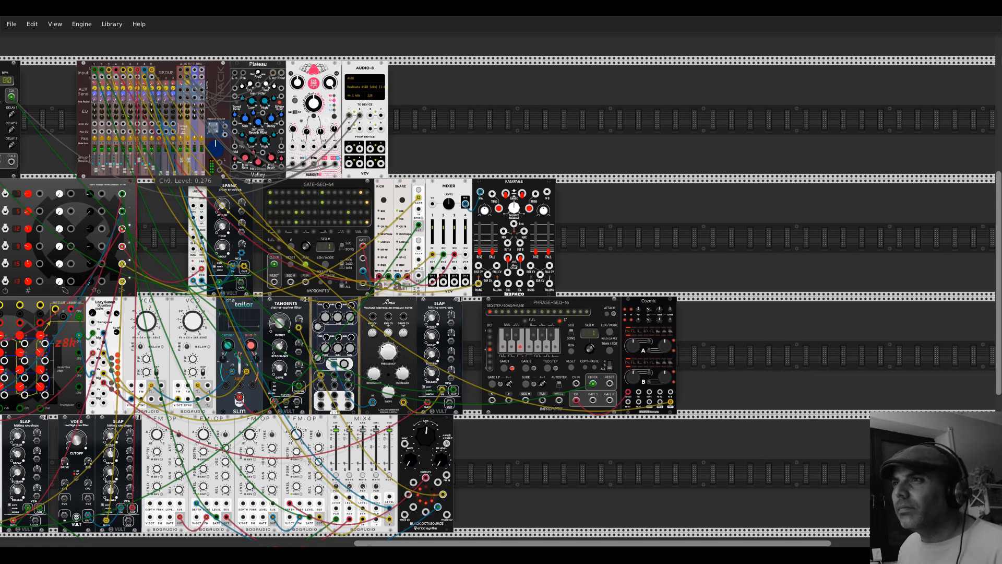
{"action": "scroll", "coordinate": [678, 349], "scroll_direction": "up", "scroll_amount": 2}
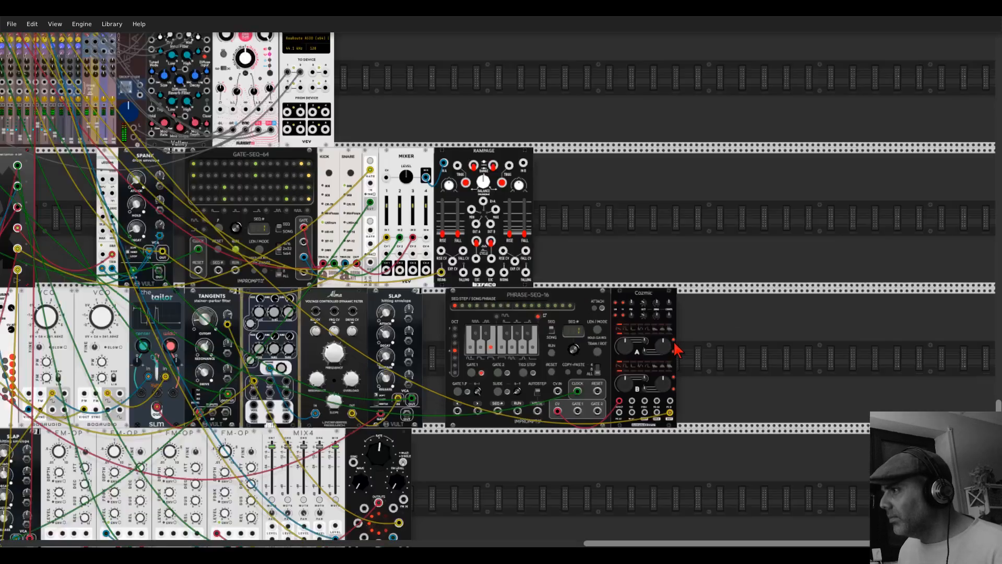
Step: Set the octave of both Cozmic oscillators to -2 and choose PULSE as Waveform 2 in sections A and B
{"action": "scroll", "coordinate": [677, 349], "scroll_direction": "up", "scroll_amount": 2}
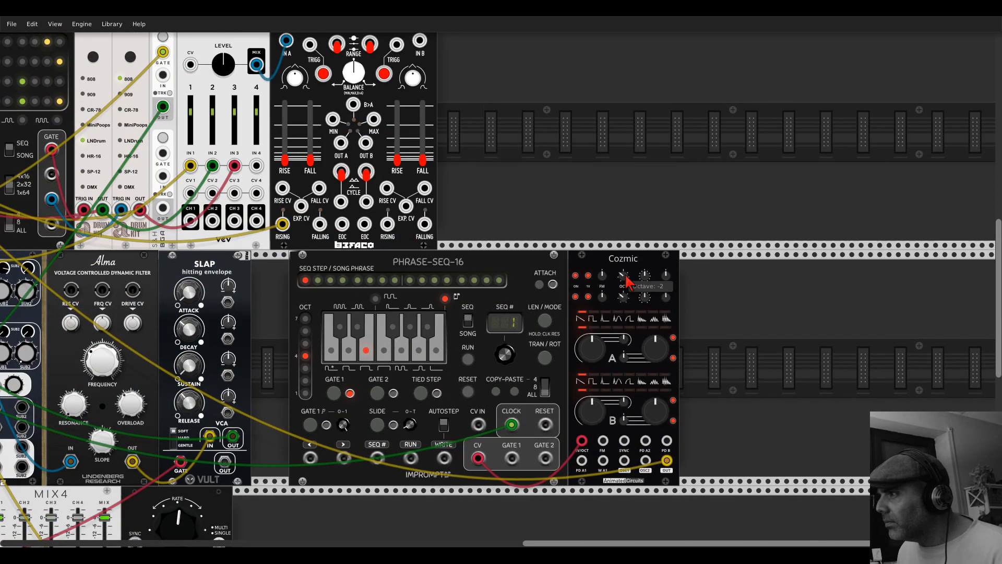
{"action": "left_click_drag", "start_coordinate": [626, 277], "coordinate": [626, 266]}
{"action": "scroll", "coordinate": [626, 276], "scroll_direction": "up", "scroll_amount": 1}
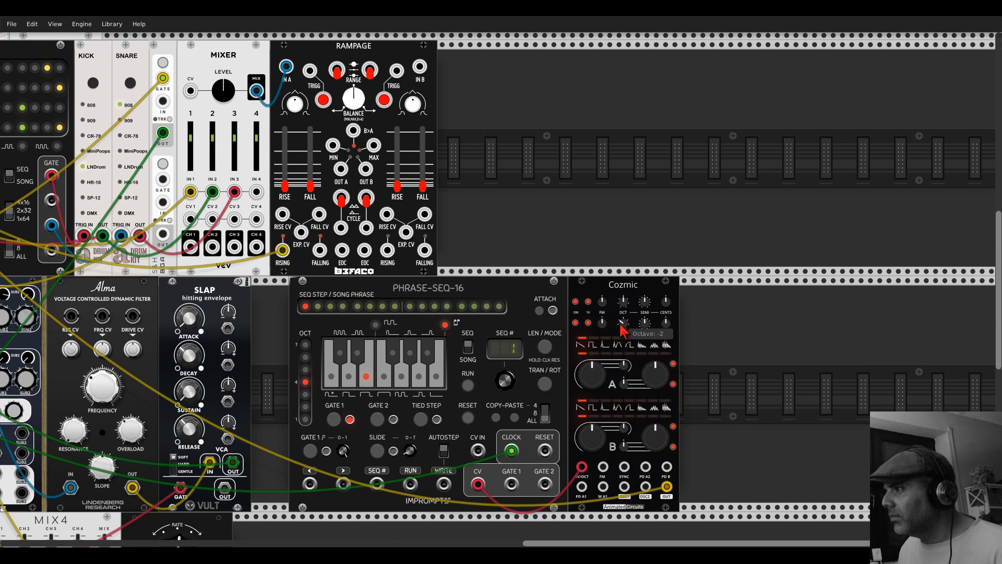
{"action": "left_click_drag", "start_coordinate": [648, 328], "coordinate": [648, 328]}
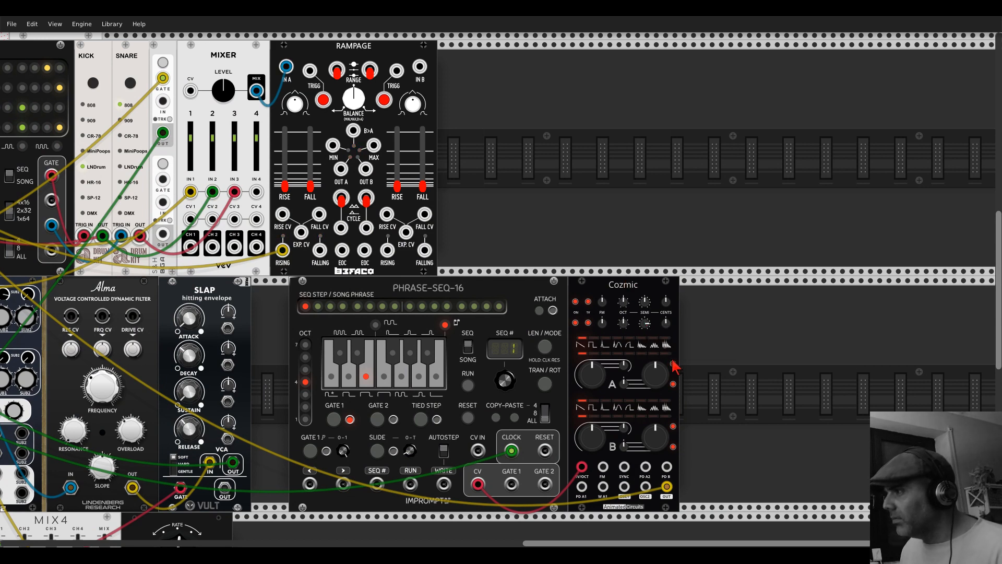
{"action": "left_click", "coordinate": [603, 355]}
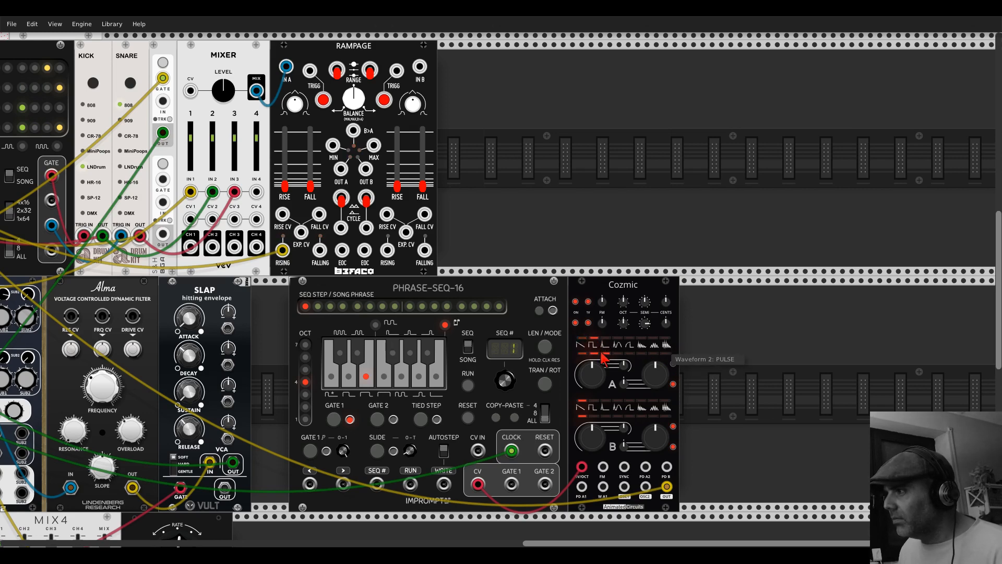
{"action": "double_click", "coordinate": [594, 416]}
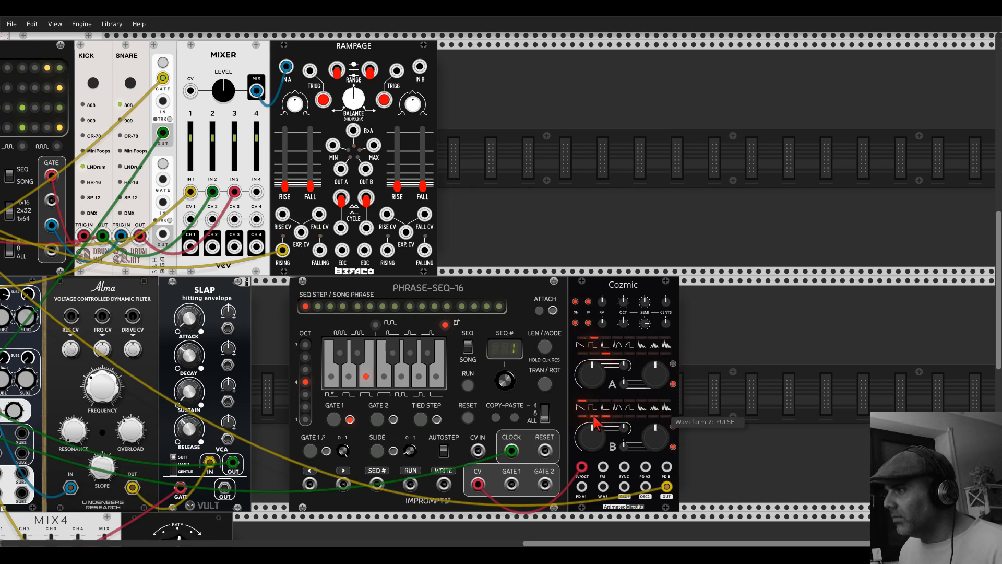
Step: Enter a series of notes step by step into the PHRASE-SEQ-16 sequence, up to step 8
{"action": "scroll", "coordinate": [739, 358], "scroll_direction": "down", "scroll_amount": 1}
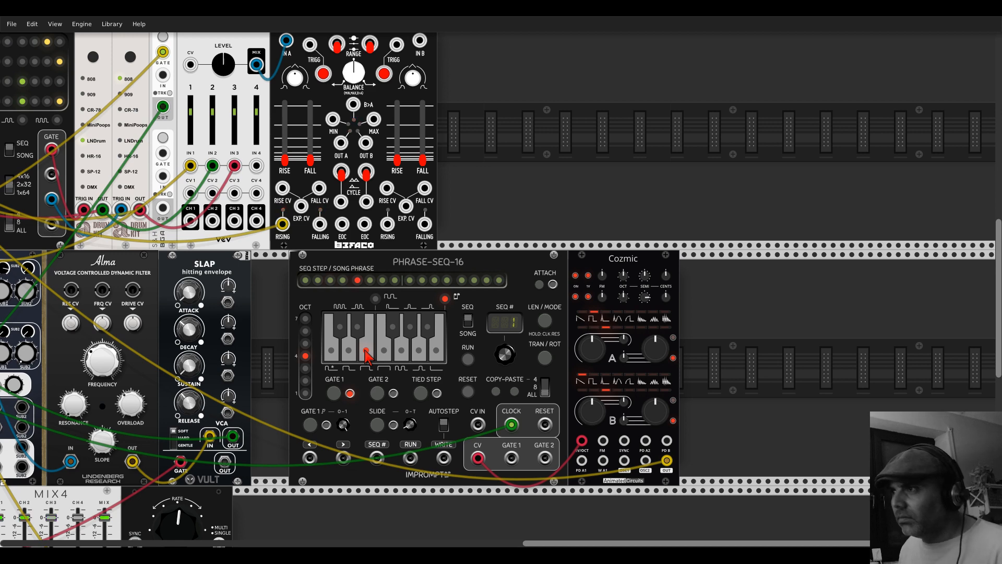
{"action": "right_click", "coordinate": [350, 347]}
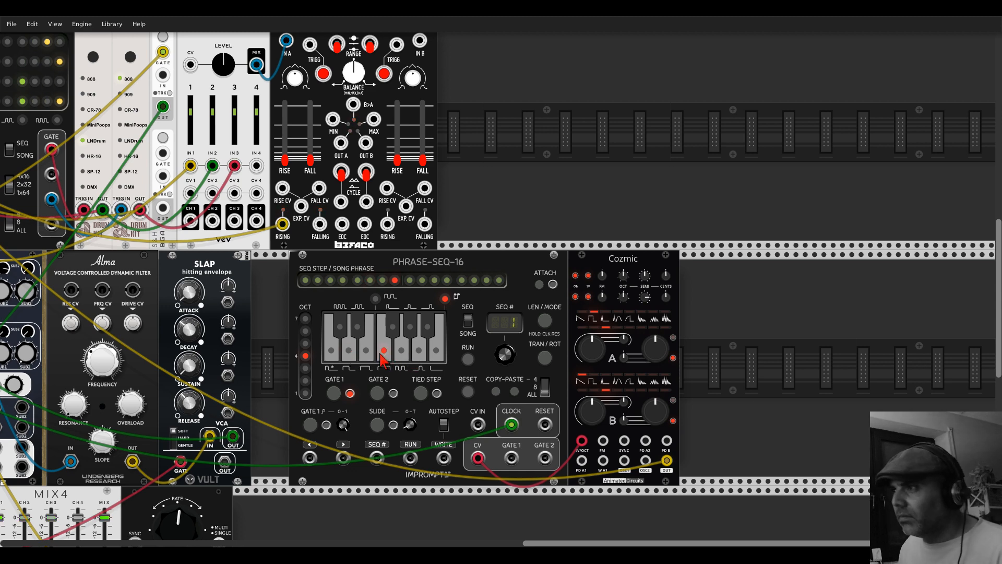
Step: Limit the PHRASE-SEQ-16 sequence length to 8 steps and start the sequencer running
{"action": "left_click", "coordinate": [545, 320]}
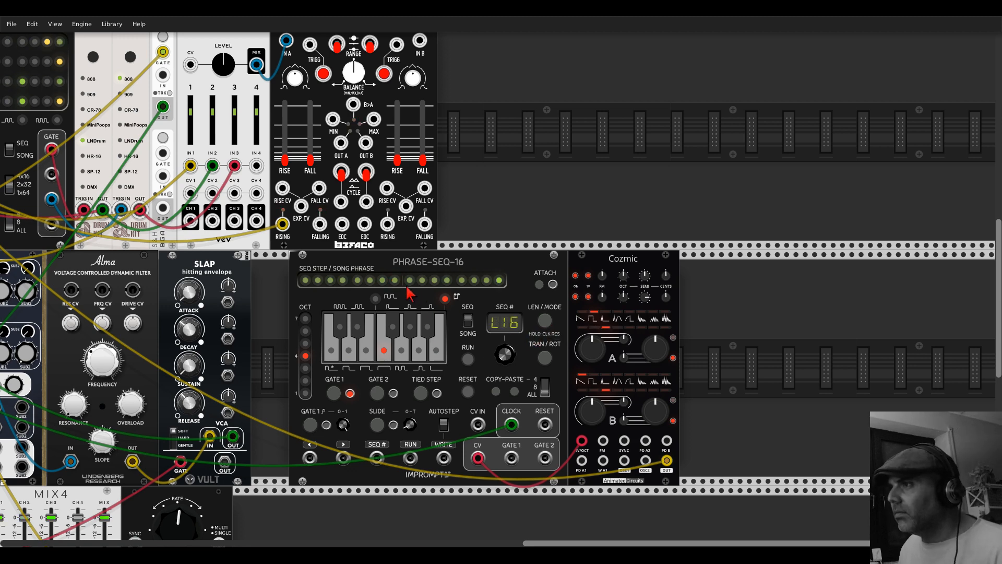
{"action": "left_click", "coordinate": [396, 280]}
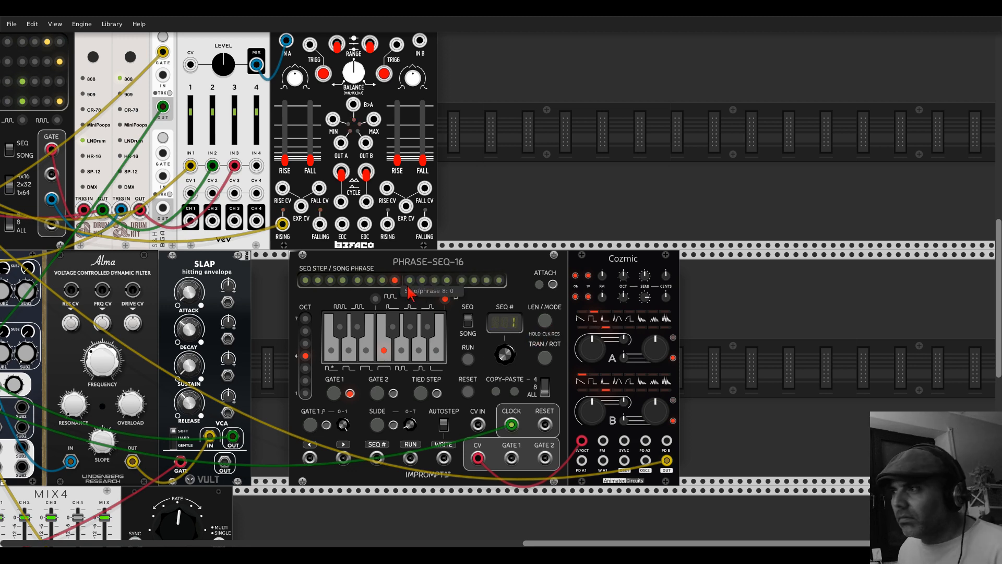
{"action": "left_click", "coordinate": [469, 360]}
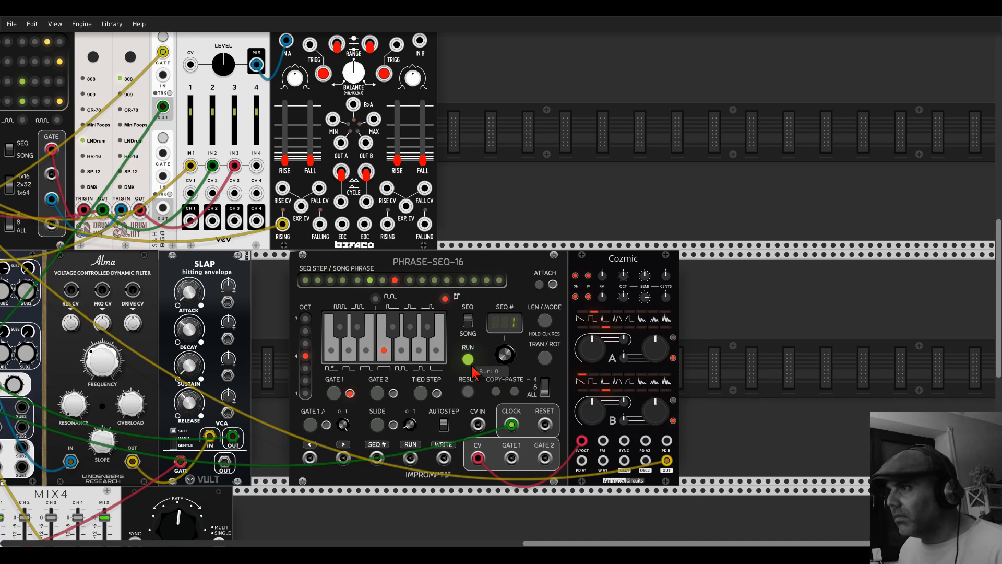
Step: Clock PHRASE-SEQ-16 from Clocked's CLK 2 output at a /4 ratio, and connect its RESET input to Clocked's RESET output
{"action": "scroll", "coordinate": [472, 371], "scroll_direction": "down", "scroll_amount": 10}
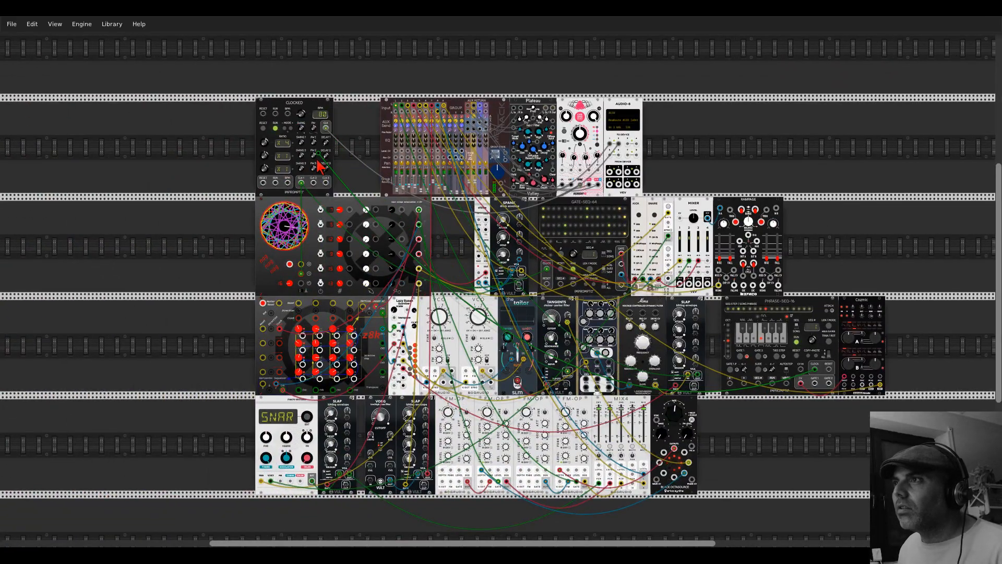
{"action": "left_click_drag", "start_coordinate": [265, 155], "coordinate": [265, 172]}
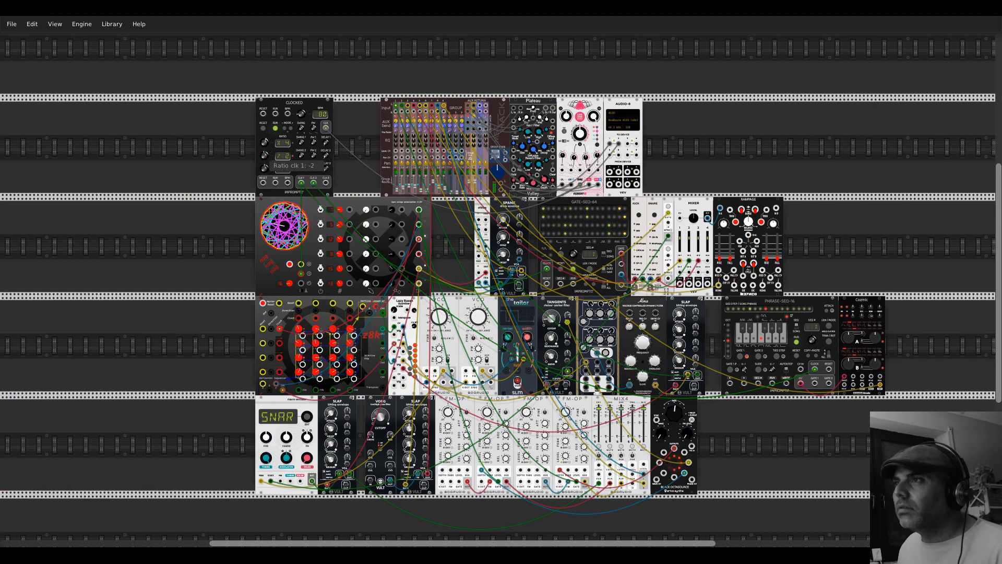
{"action": "scroll", "coordinate": [762, 199], "scroll_direction": "up", "scroll_amount": 5}
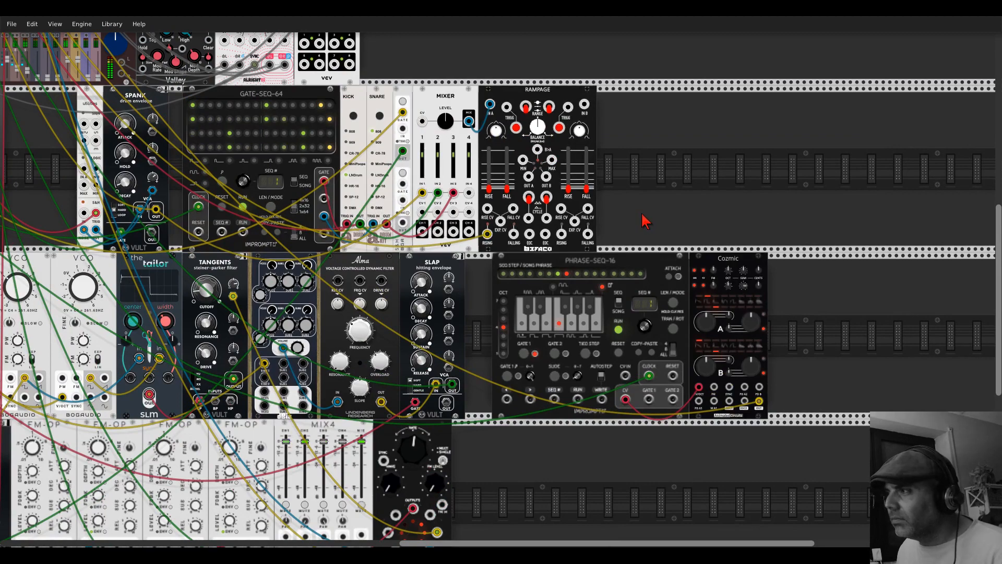
{"action": "left_click_drag", "start_coordinate": [646, 219], "coordinate": [568, 165]}
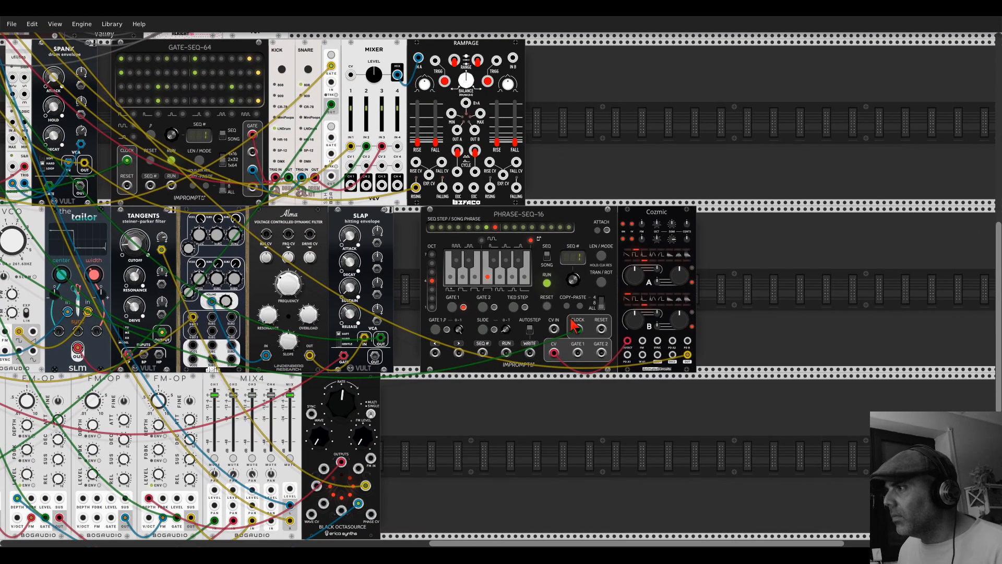
{"action": "left_click_drag", "start_coordinate": [601, 330], "coordinate": [103, 133]}
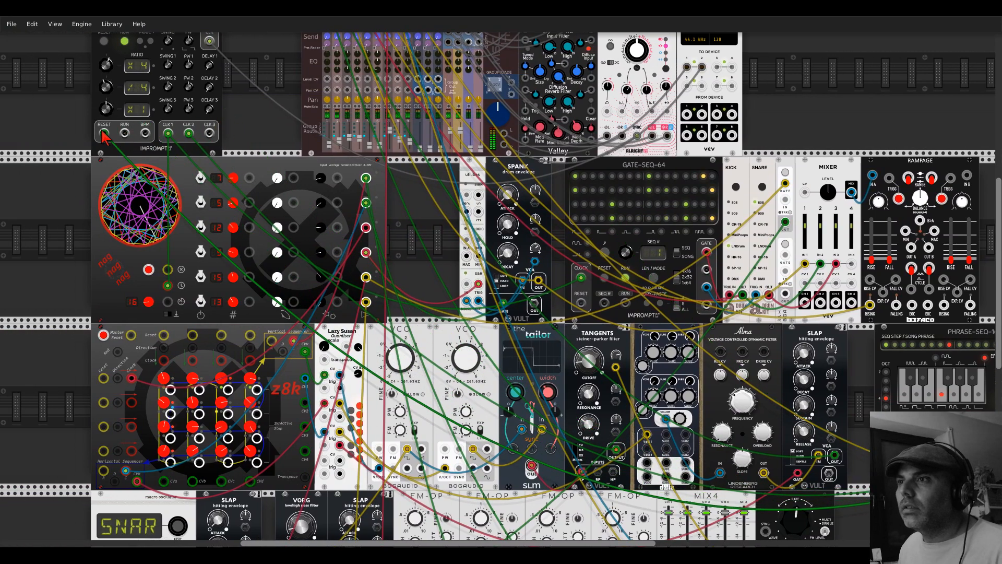
Step: Connect Clocked's RESET output to the reset inputs of nag nag nag, z8k and GATE-SEQ-64, and trigger Clocked's reset
{"action": "left_click_drag", "start_coordinate": [166, 269], "coordinate": [104, 132]}
{"action": "left_click_drag", "start_coordinate": [271, 340], "coordinate": [103, 133]}
{"action": "left_click_drag", "start_coordinate": [103, 379], "coordinate": [105, 134]}
{"action": "left_click_drag", "start_coordinate": [103, 470], "coordinate": [105, 135]}
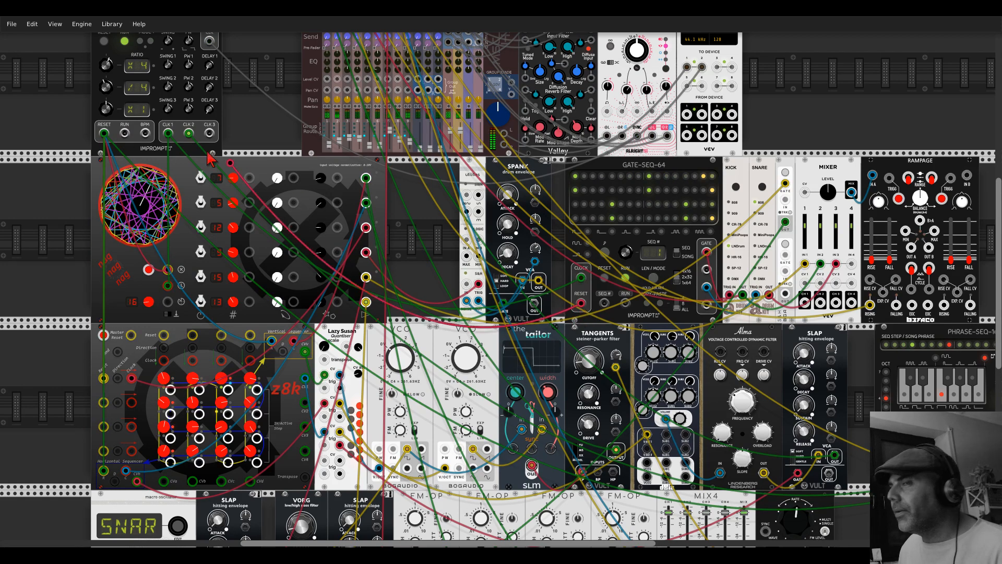
{"action": "left_click_drag", "start_coordinate": [581, 303], "coordinate": [104, 135]}
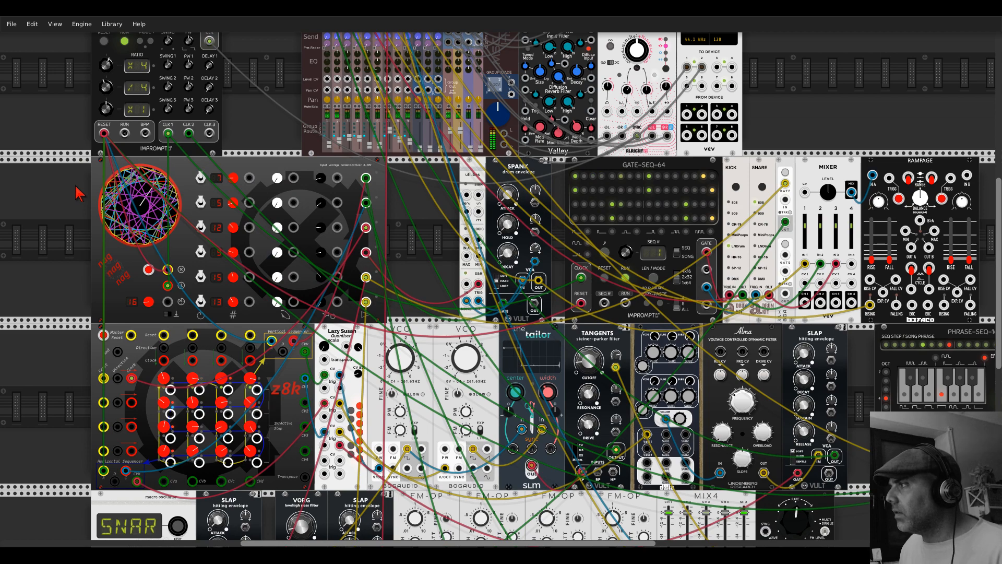
{"action": "scroll", "coordinate": [111, 116], "scroll_direction": "up", "scroll_amount": 3}
{"action": "left_click", "coordinate": [104, 119]}
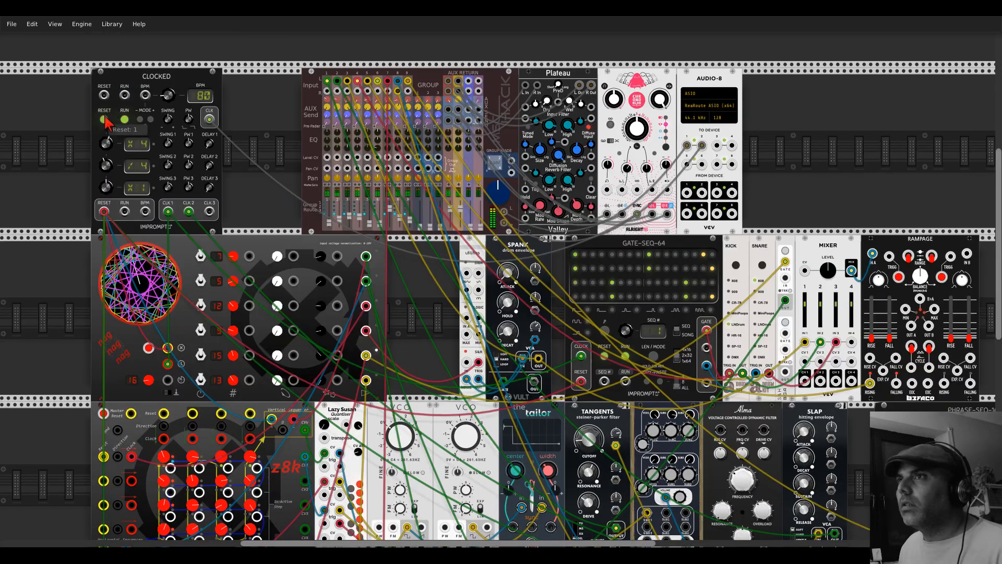
Step: Raise the wave 1 PD amount in section A of Cozmic
{"action": "left_click_drag", "start_coordinate": [435, 315], "coordinate": [70, 128]}
{"action": "left_click_drag", "start_coordinate": [695, 169], "coordinate": [564, 171]}
{"action": "scroll", "coordinate": [522, 263], "scroll_direction": "up", "scroll_amount": 3}
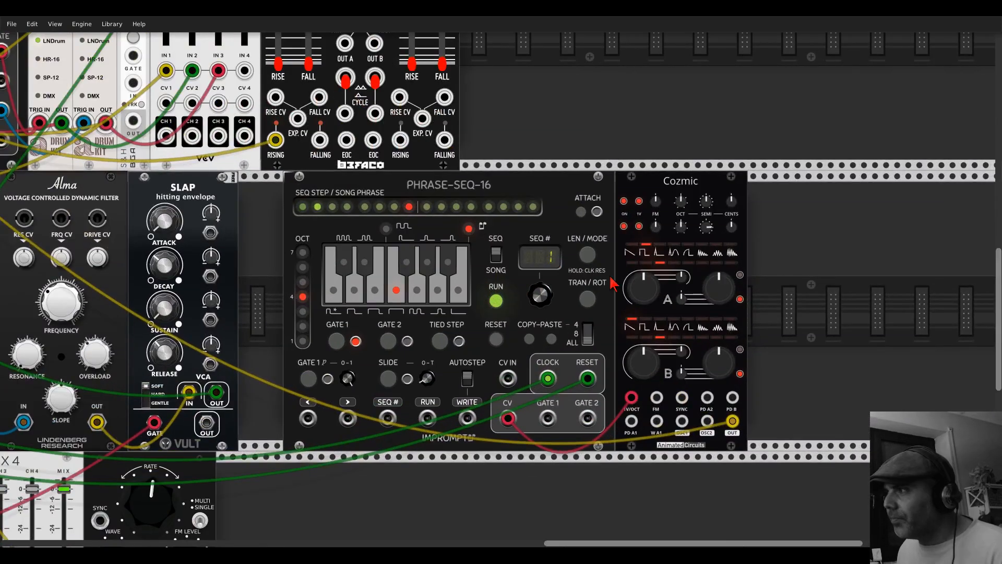
{"action": "left_click_drag", "start_coordinate": [642, 287], "coordinate": [642, 251]}
Step: Set mixer channel 9's level to about 0.138 and adjust its AUX 1 send
{"action": "scroll", "coordinate": [638, 299], "scroll_direction": "down", "scroll_amount": 2}
{"action": "scroll", "coordinate": [636, 294], "scroll_direction": "down", "scroll_amount": 1}
{"action": "left_click_drag", "start_coordinate": [669, 184], "coordinate": [920, 359]}
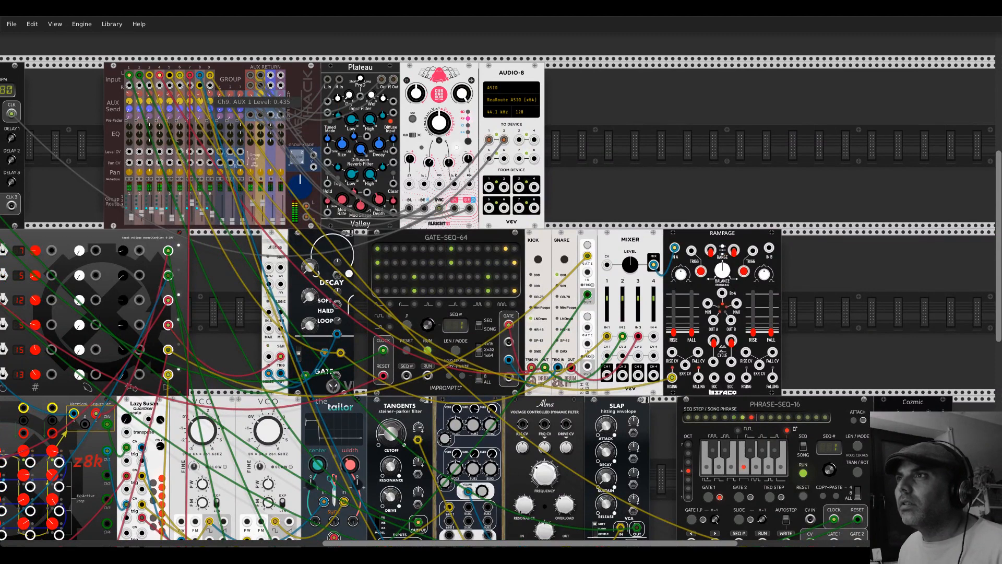
{"action": "left_click_drag", "start_coordinate": [211, 221], "coordinate": [212, 216]}
{"action": "left_click_drag", "start_coordinate": [209, 102], "coordinate": [209, 97]}
{"action": "left_click_drag", "start_coordinate": [212, 217], "coordinate": [211, 217]}
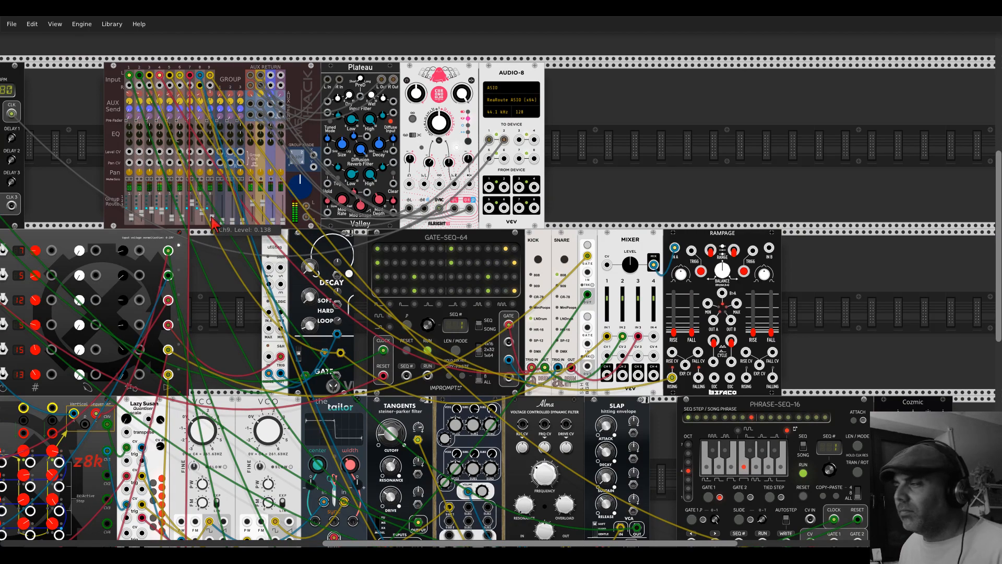
Step: Readjust the wave 1 PD amount in Cozmic's section A, and patch Black Octasource into its PD A1 and PD B inputs
{"action": "left_click_drag", "start_coordinate": [839, 346], "coordinate": [485, 180]}
{"action": "scroll", "coordinate": [499, 334], "scroll_direction": "up", "scroll_amount": 2}
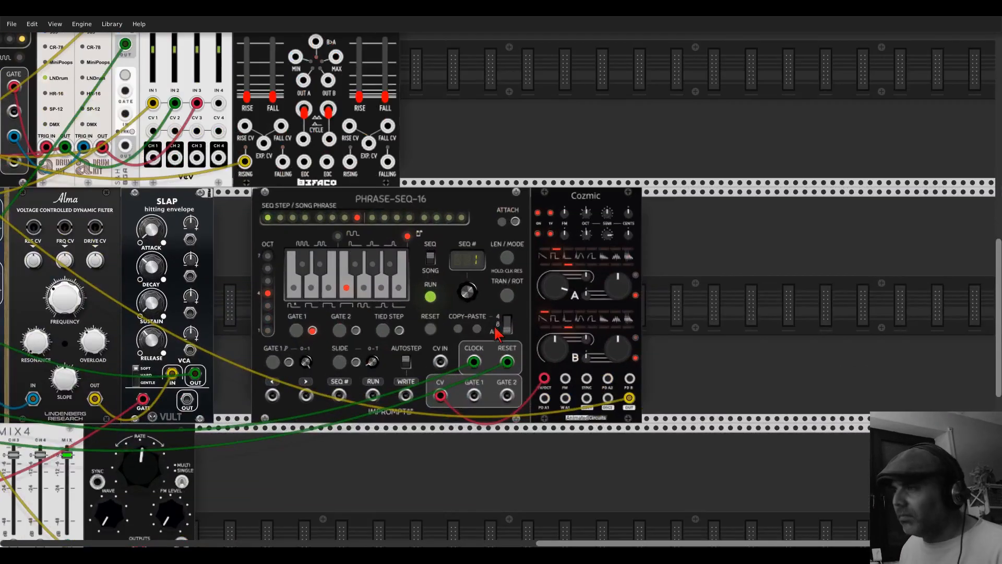
{"action": "mouse_move", "coordinate": [559, 304]}
{"action": "left_click_drag", "start_coordinate": [562, 292], "coordinate": [552, 290]}
{"action": "left_click_drag", "start_coordinate": [520, 165], "coordinate": [630, 73]}
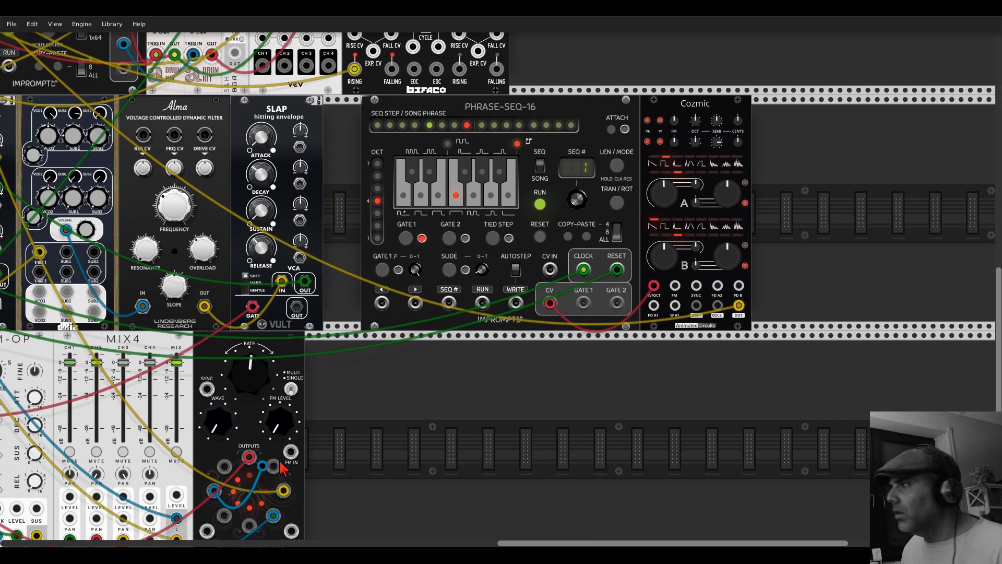
{"action": "left_click_drag", "start_coordinate": [214, 491], "coordinate": [654, 307]}
{"action": "left_click_drag", "start_coordinate": [739, 286], "coordinate": [214, 491]}
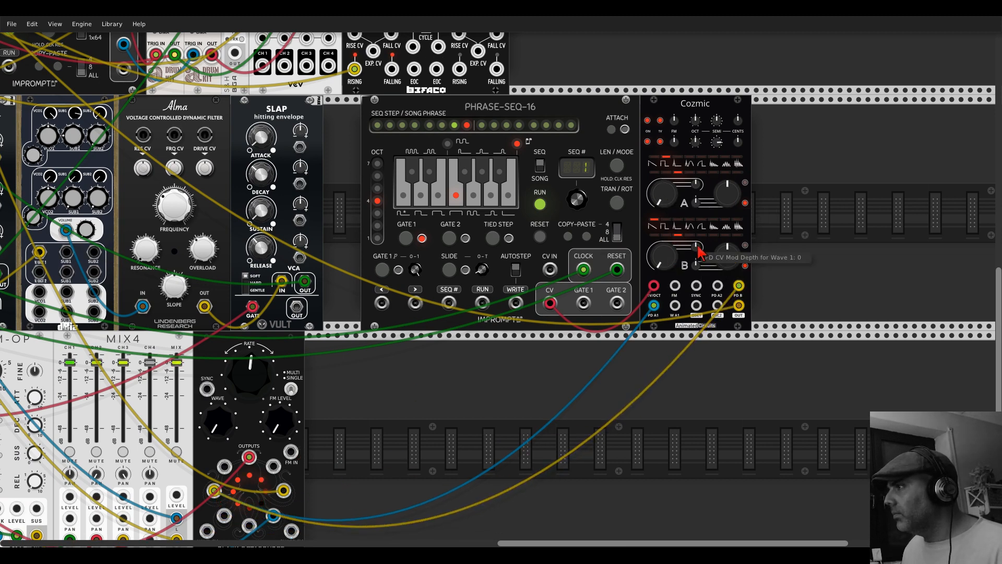
{"action": "scroll", "coordinate": [702, 190], "scroll_direction": "up", "scroll_amount": 1}
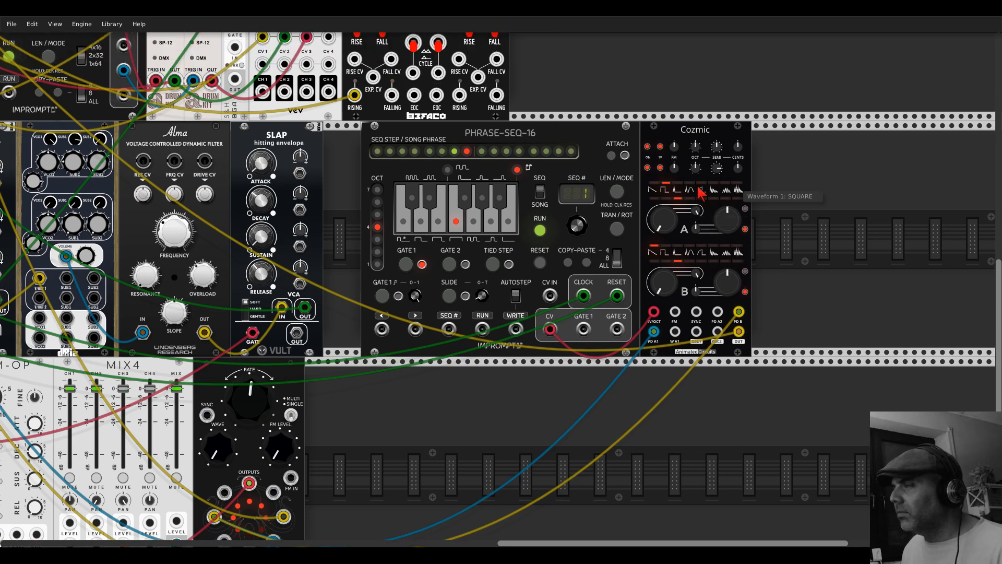
Step: Fine-tune the level of channel 9 on the main mixer
{"action": "scroll", "coordinate": [684, 254], "scroll_direction": "down", "scroll_amount": 4}
{"action": "scroll", "coordinate": [687, 383], "scroll_direction": "up", "scroll_amount": 4}
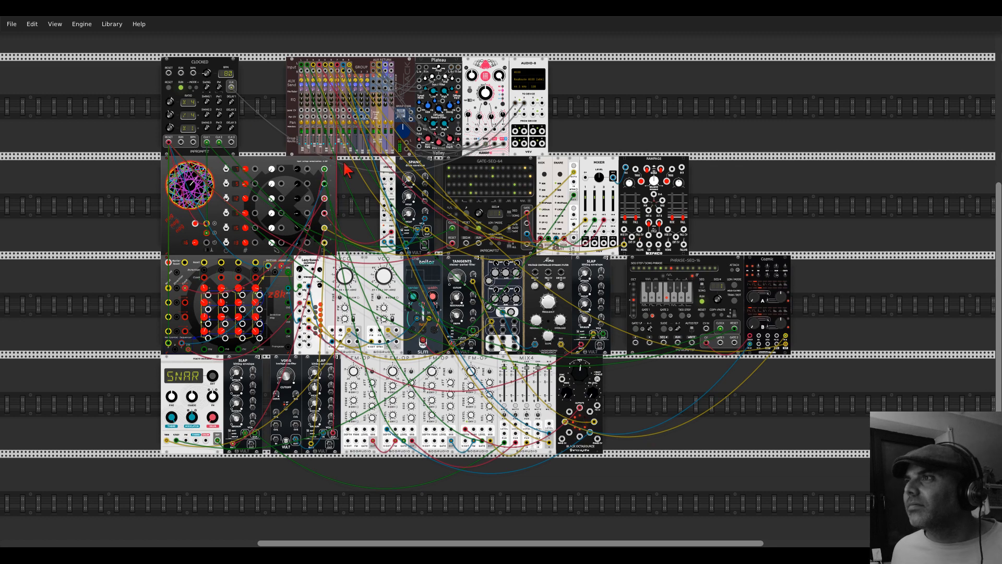
{"action": "left_click_drag", "start_coordinate": [352, 149], "coordinate": [351, 148]}
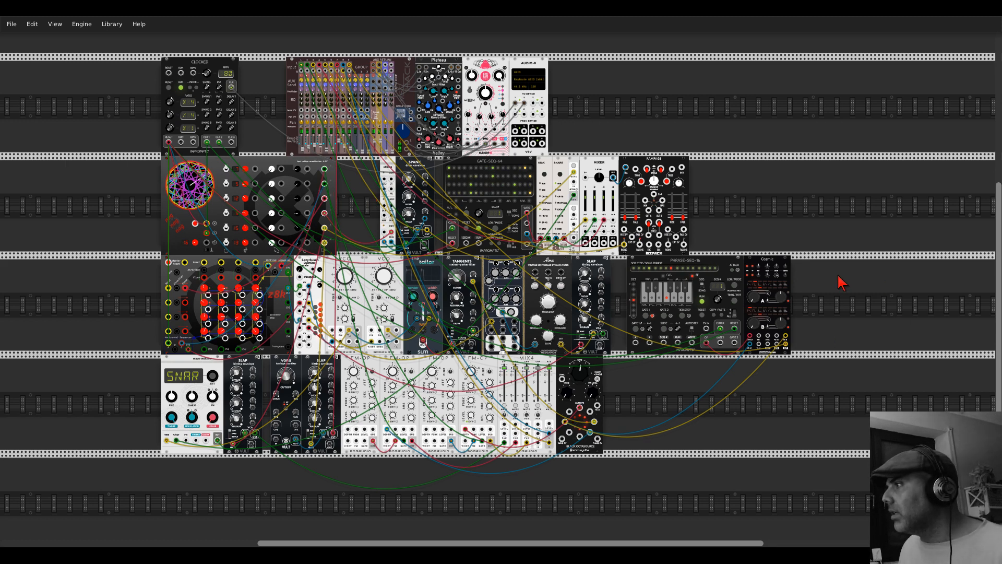
Step: Search the module library for "mixer" and place a Bogaudio MIX4 beside Cozmic
{"action": "right_click", "coordinate": [833, 299]}
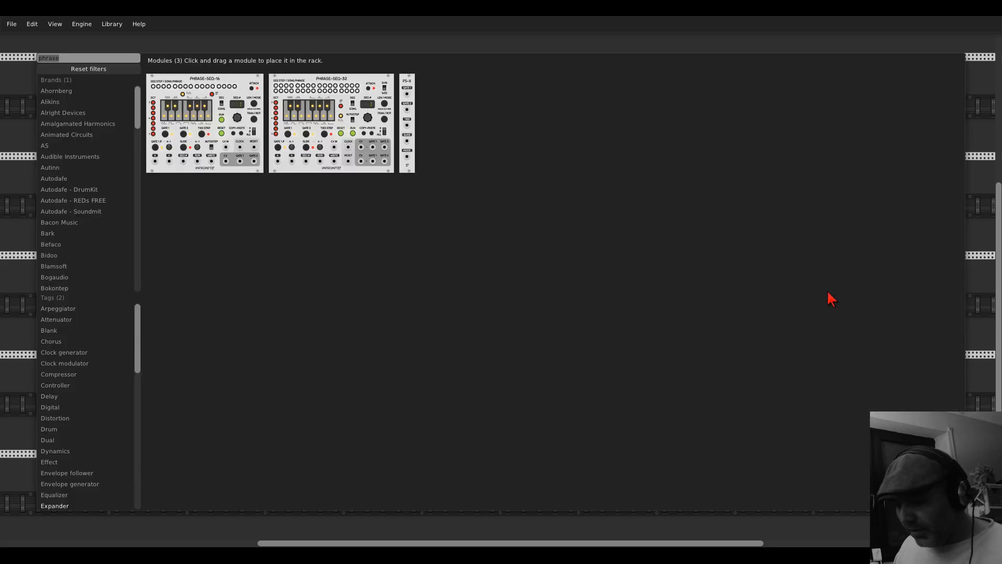
{"action": "type", "text": "mixer"}
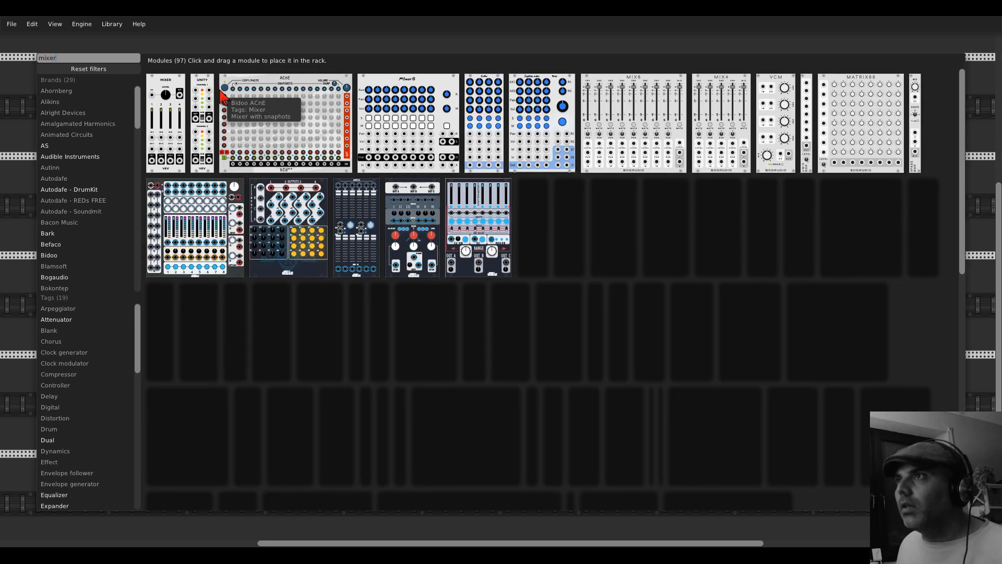
{"action": "left_click_drag", "start_coordinate": [720, 104], "coordinate": [806, 295]}
{"action": "scroll", "coordinate": [795, 364], "scroll_direction": "up", "scroll_amount": 2}
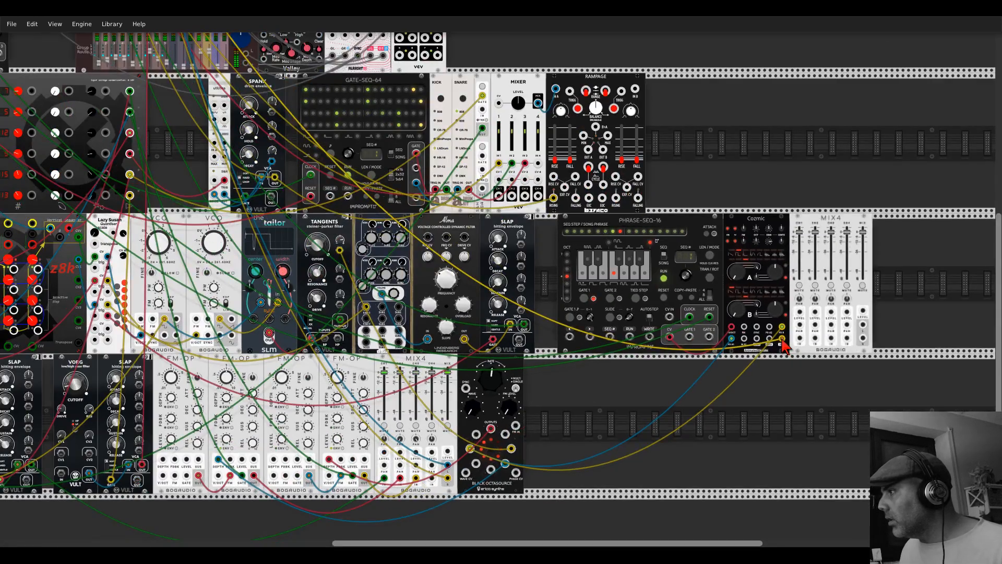
Step: Reroute Cozmic's output into channel 1 of the new MIX4 and send the MIX4's stereo outputs to the main mixer
{"action": "right_click", "coordinate": [782, 340]}
{"action": "left_click_drag", "start_coordinate": [782, 339], "coordinate": [799, 339]}
{"action": "left_click_drag", "start_coordinate": [863, 325], "coordinate": [863, 478]}
{"action": "left_click_drag", "start_coordinate": [898, 384], "coordinate": [721, 290]}
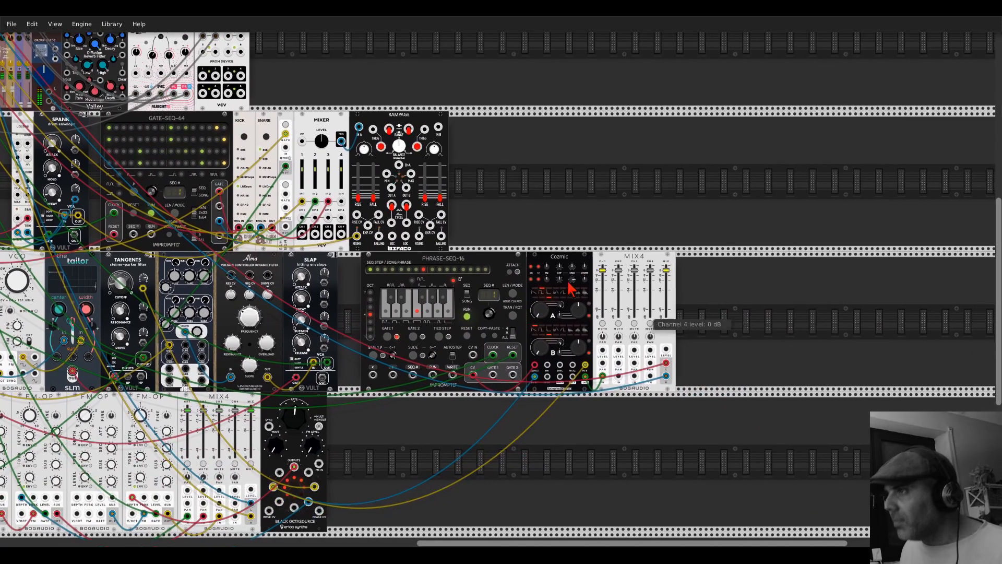
Step: Add a Saws oscillator below PHRASE-SEQ-16 with its detuned saw level adjusted, and patch its output into channel 2 of the new MIX4
{"action": "scroll", "coordinate": [515, 186], "scroll_direction": "down", "scroll_amount": 2}
{"action": "right_click", "coordinate": [496, 421]}
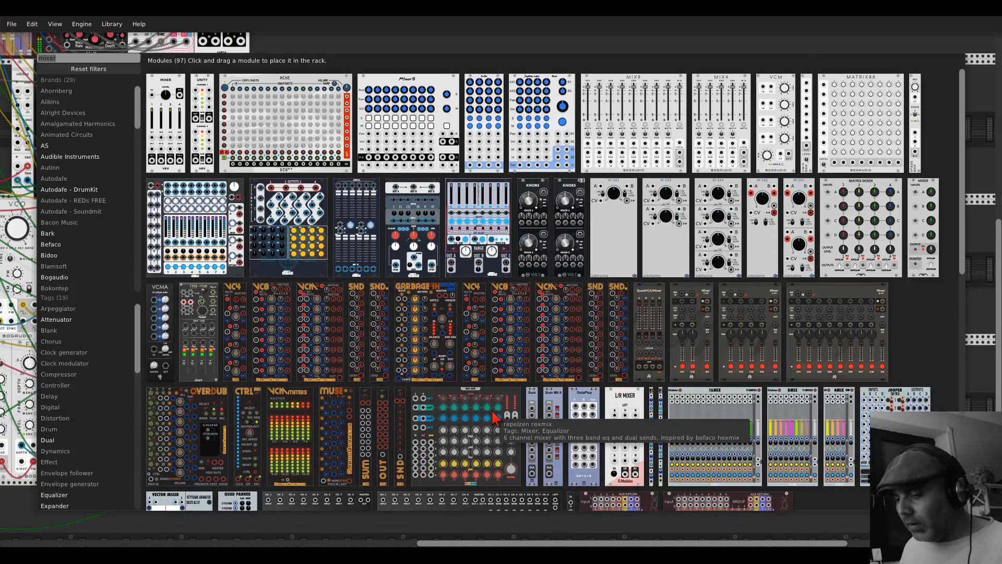
{"action": "type", "text": "saws"}
{"action": "left_click_drag", "start_coordinate": [172, 83], "coordinate": [471, 359]}
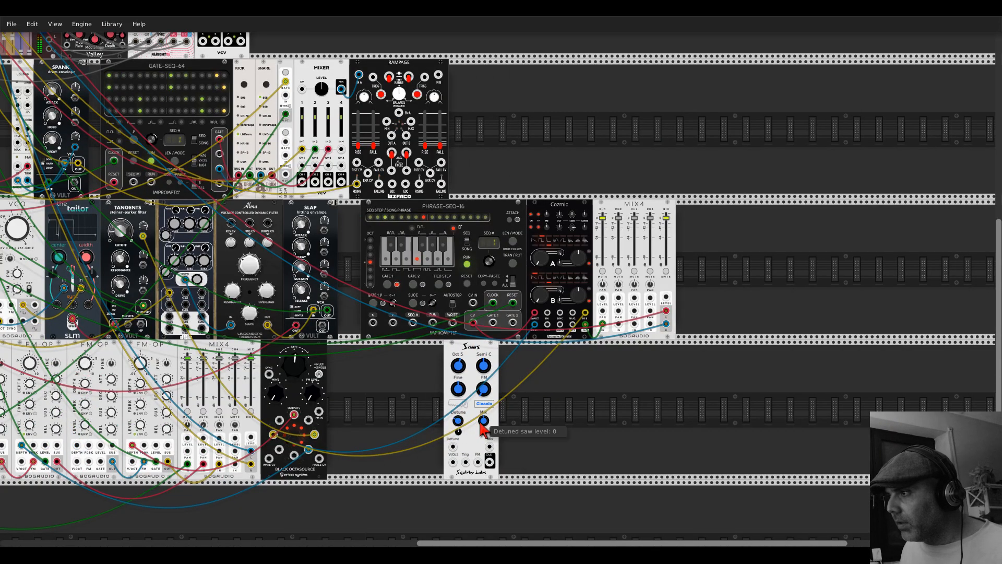
{"action": "left_click_drag", "start_coordinate": [481, 425], "coordinate": [481, 407]}
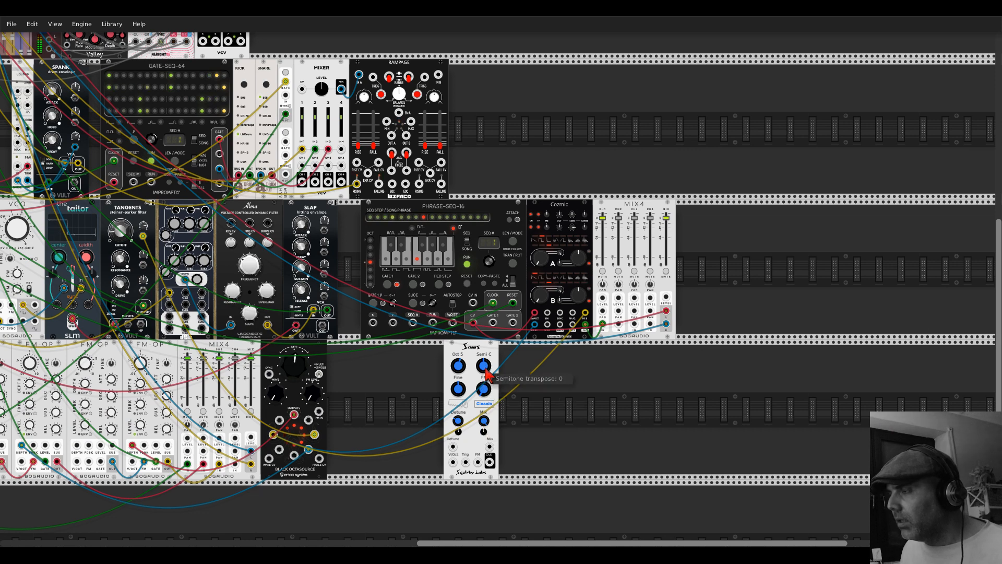
{"action": "left_click_drag", "start_coordinate": [491, 462], "coordinate": [603, 324]}
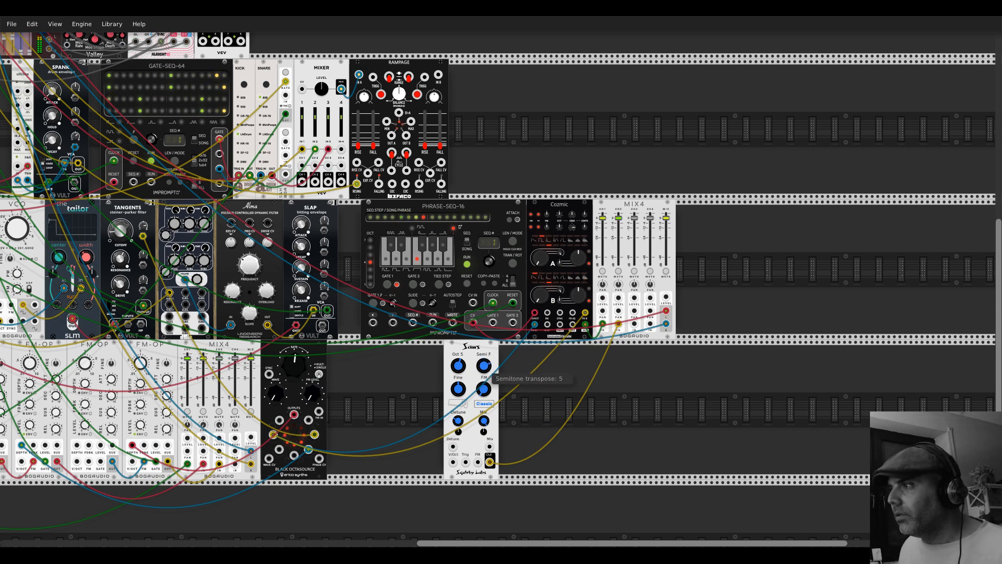
Step: Add a VCV VCA-1 and a Bogaudio DADSR(H) side by side next to Saws
{"action": "right_click", "coordinate": [526, 406]}
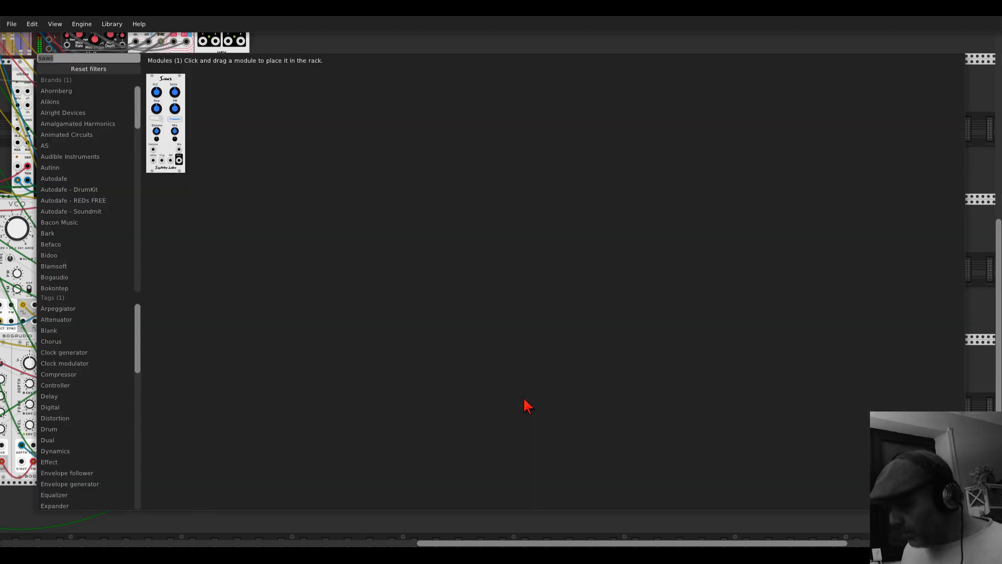
{"action": "type", "text": "dadsr"}
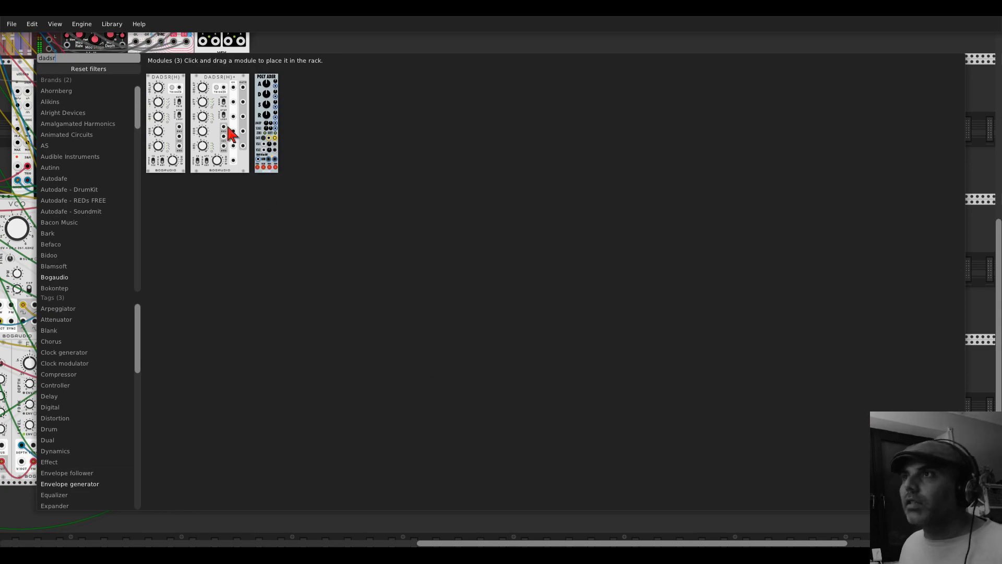
{"action": "left_click_drag", "start_coordinate": [172, 79], "coordinate": [653, 410]}
{"action": "right_click", "coordinate": [544, 409]}
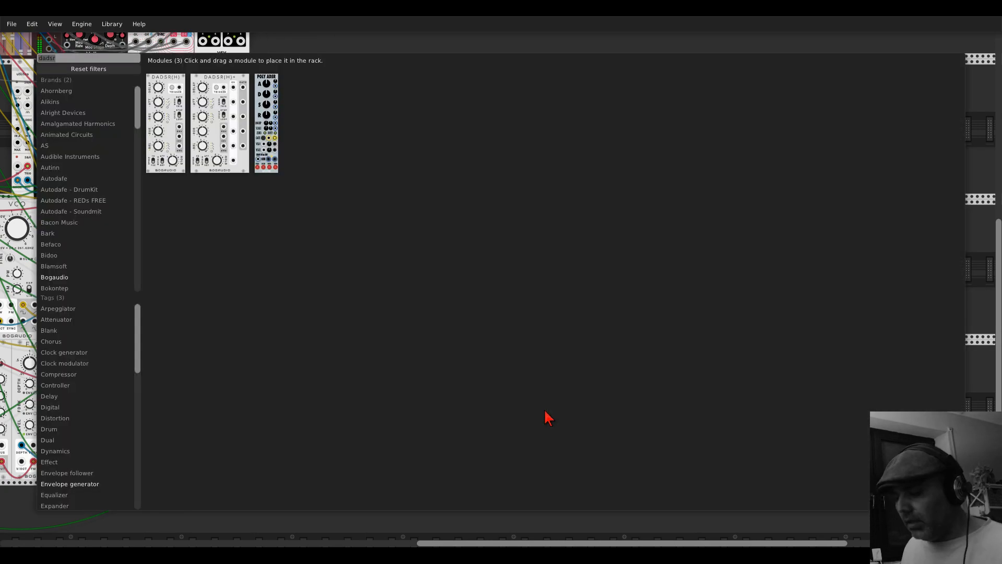
{"action": "type", "text": "vca"}
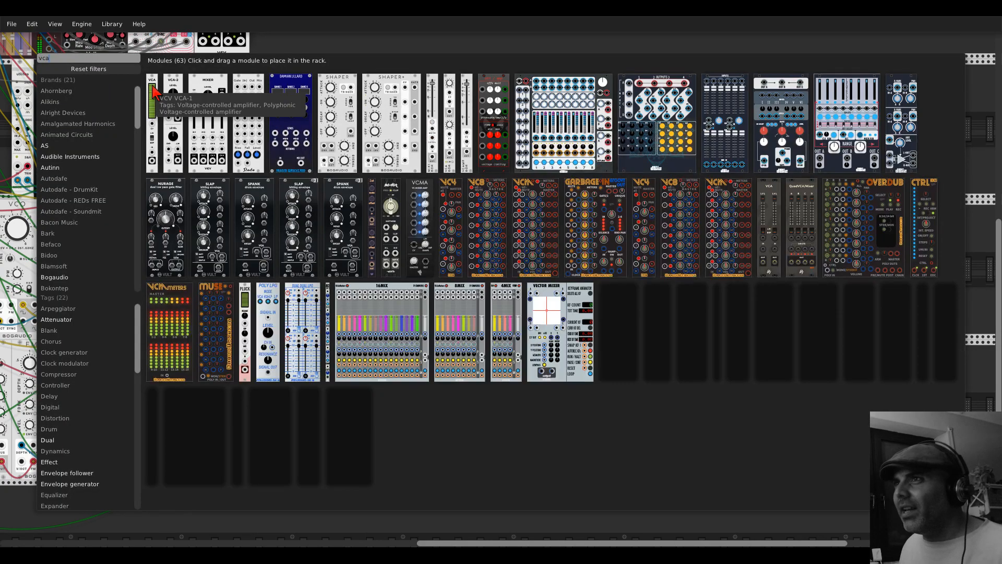
{"action": "left_click_drag", "start_coordinate": [155, 90], "coordinate": [508, 359]}
{"action": "left_click_drag", "start_coordinate": [632, 351], "coordinate": [530, 361]}
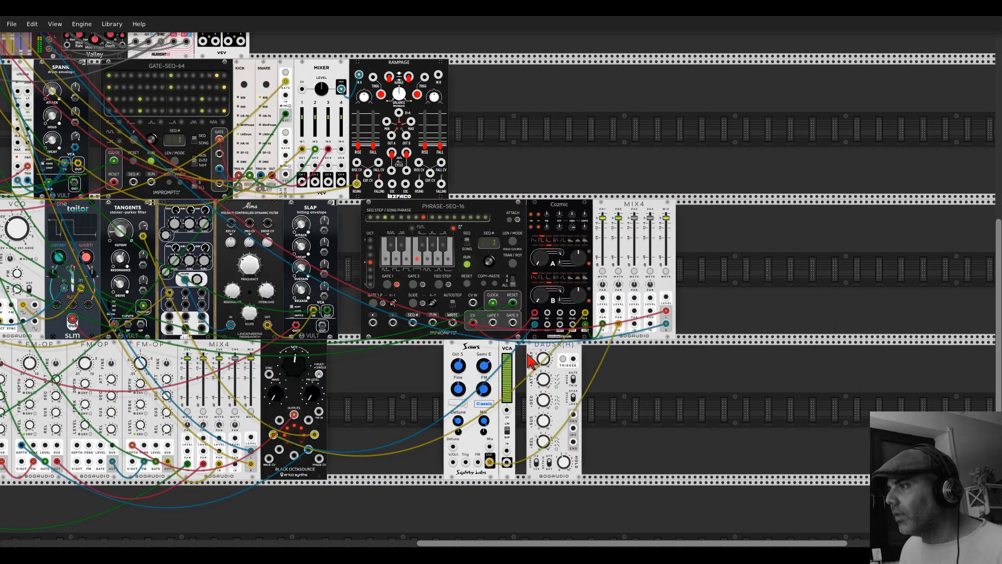
Step: Route Saws through the VCA to MIX4 channel 2, with DADSR(H)'s INV output driving the VCA's CV and a cable feeding DADSR(H)'s trigger input
{"action": "scroll", "coordinate": [543, 396], "scroll_direction": "up", "scroll_amount": 5}
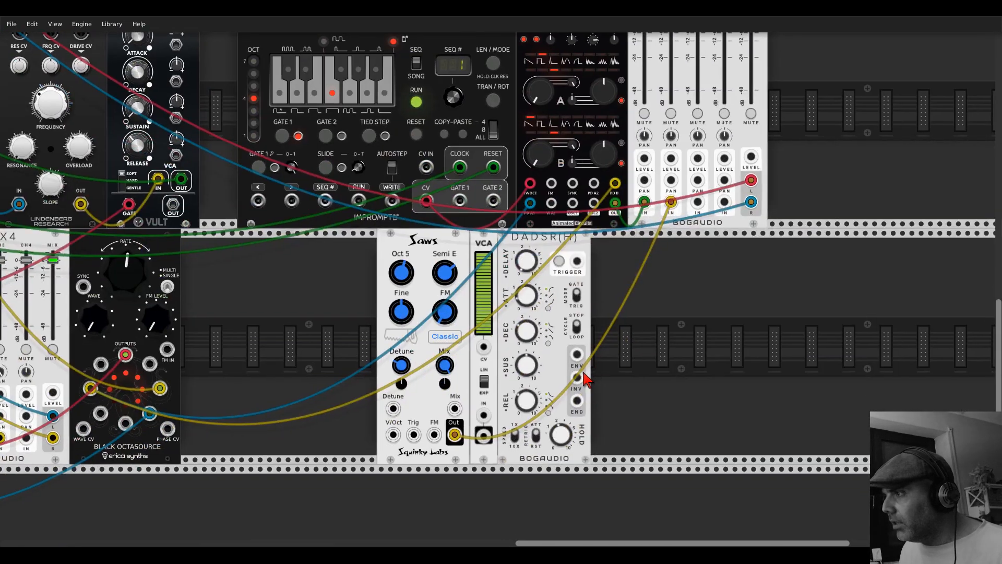
{"action": "left_click_drag", "start_coordinate": [577, 377], "coordinate": [485, 353]}
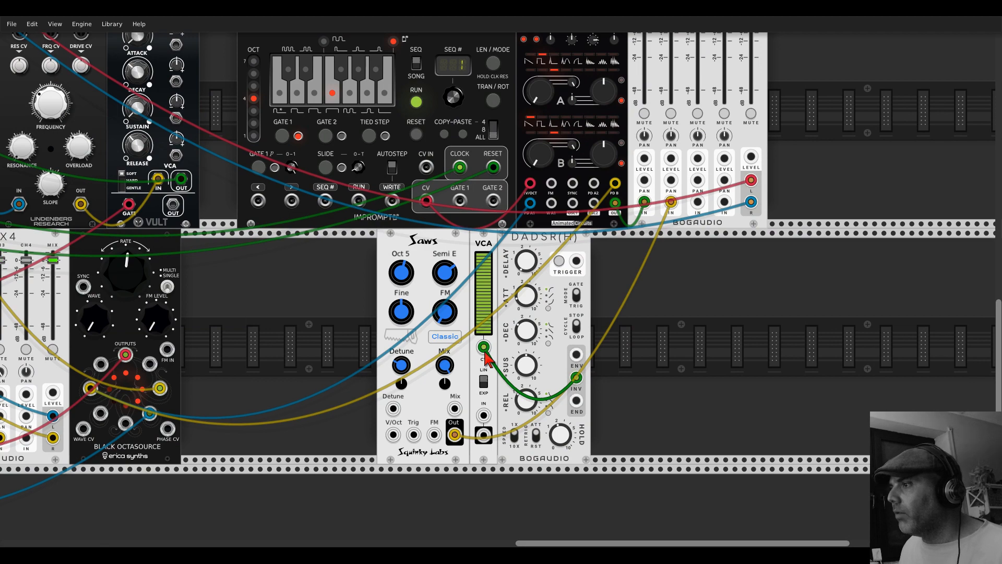
{"action": "scroll", "coordinate": [485, 360], "scroll_direction": "down", "scroll_amount": 4}
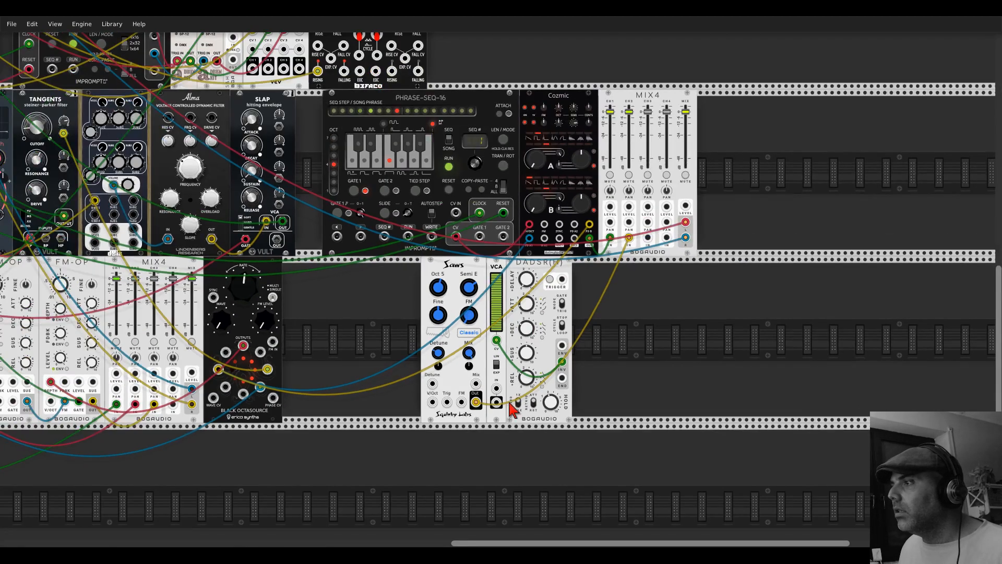
{"action": "scroll", "coordinate": [566, 285], "scroll_direction": "down", "scroll_amount": 4}
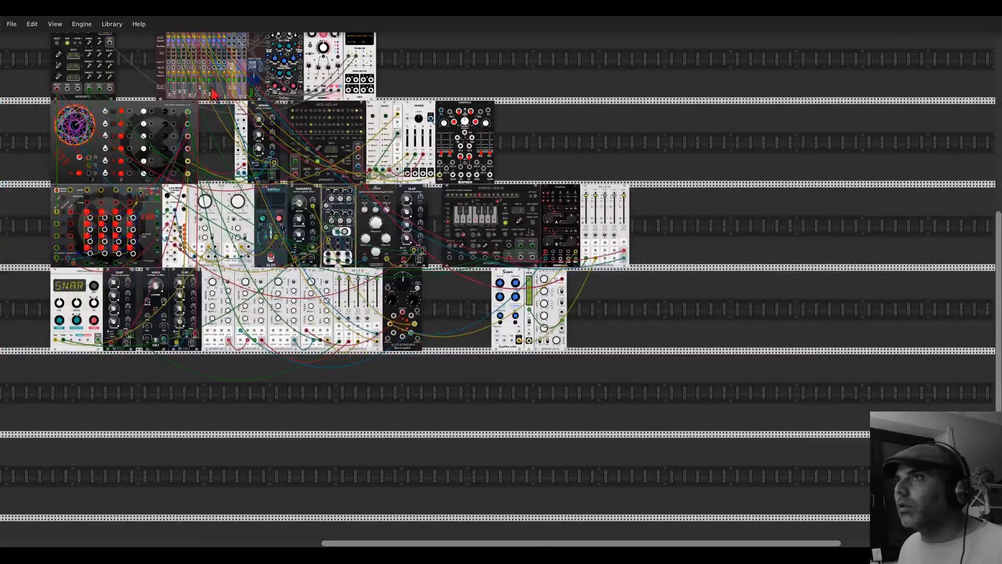
{"action": "scroll", "coordinate": [537, 311], "scroll_direction": "up", "scroll_amount": 5}
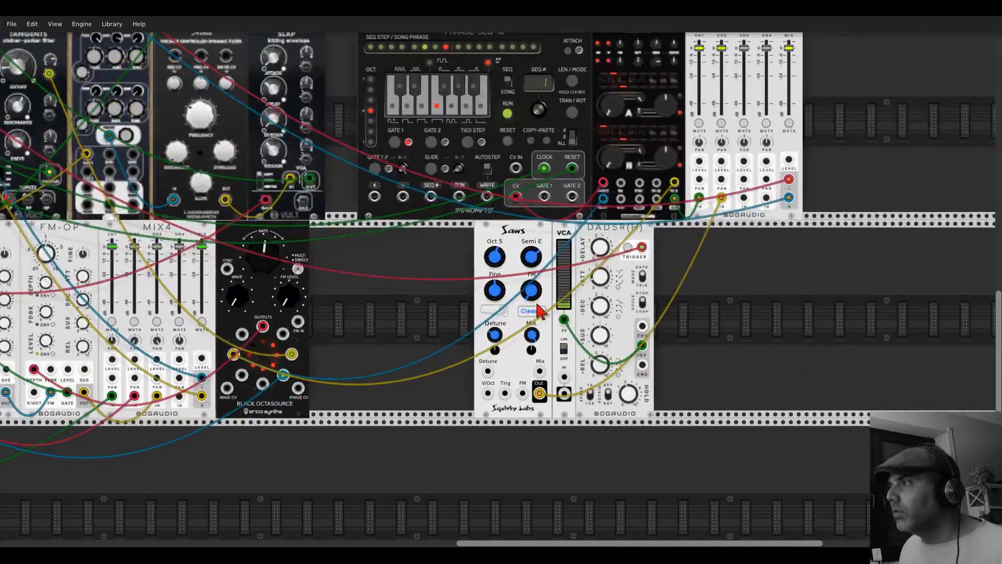
{"action": "left_click_drag", "start_coordinate": [564, 377], "coordinate": [543, 399]}
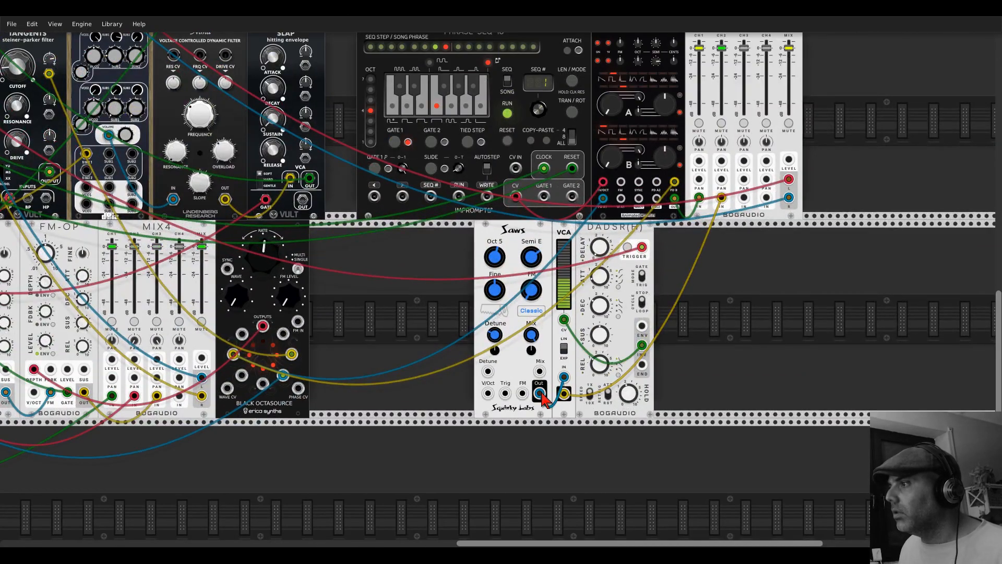
Step: Fine-tune the decay of the DADSR(H) envelope
{"action": "scroll", "coordinate": [693, 318], "scroll_direction": "right", "scroll_amount": 3}
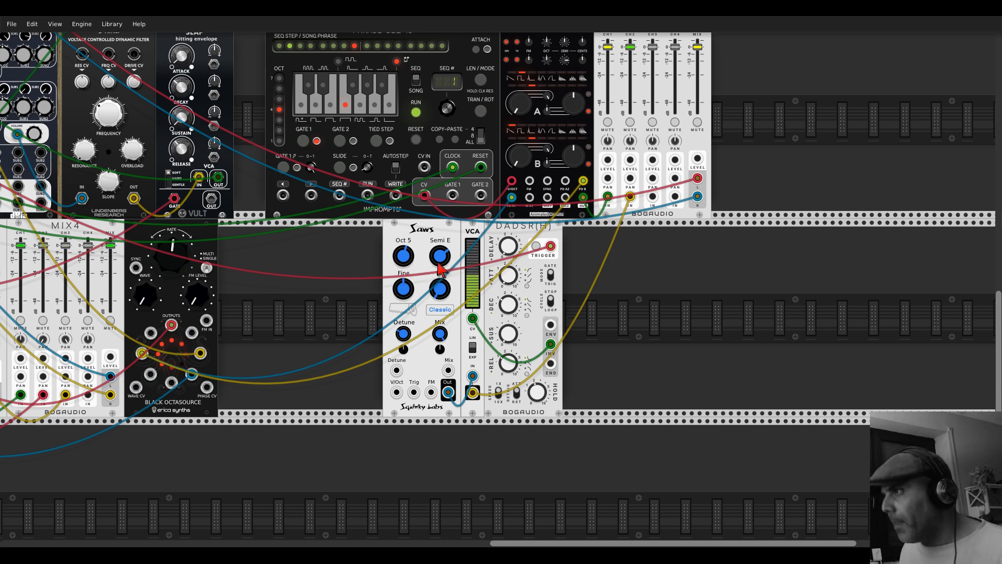
{"action": "left_click_drag", "start_coordinate": [509, 306], "coordinate": [505, 303]}
{"action": "scroll", "coordinate": [397, 301], "scroll_direction": "down", "scroll_amount": 4}
{"action": "left_click_drag", "start_coordinate": [362, 285], "coordinate": [385, 336]}
{"action": "scroll", "coordinate": [559, 298], "scroll_direction": "up", "scroll_amount": 3}
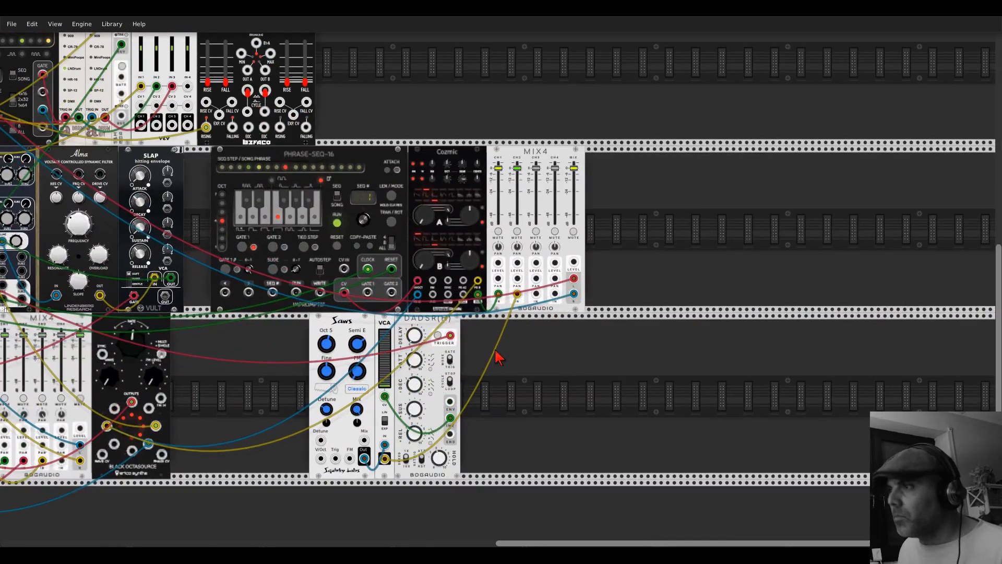
Step: Add a Squinky Labs Booty Shifter beside the DADSR(H) envelope in the Saws row
{"action": "scroll", "coordinate": [497, 354], "scroll_direction": "down", "scroll_amount": 3}
{"action": "left_click_drag", "start_coordinate": [452, 272], "coordinate": [431, 272]}
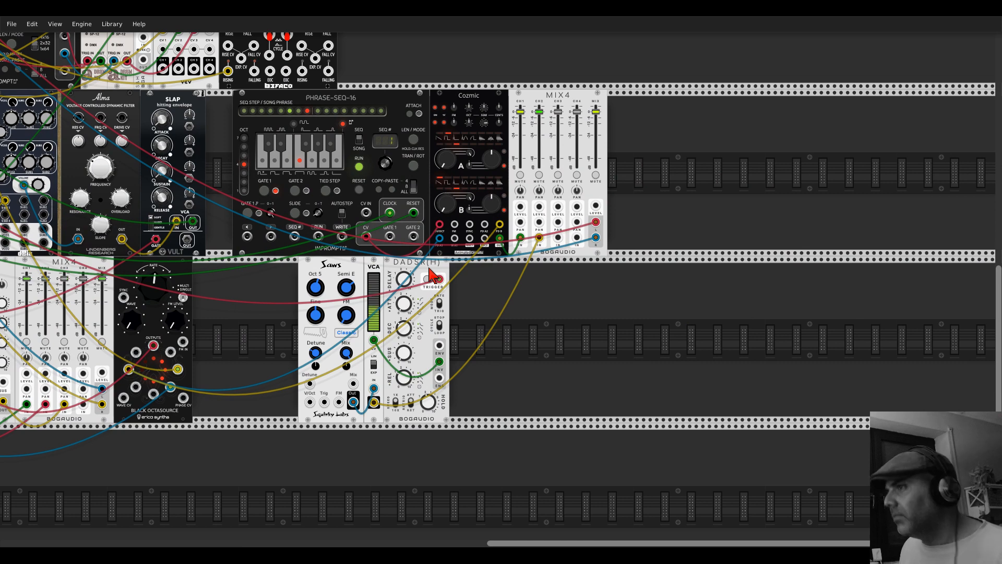
{"action": "right_click", "coordinate": [472, 310]}
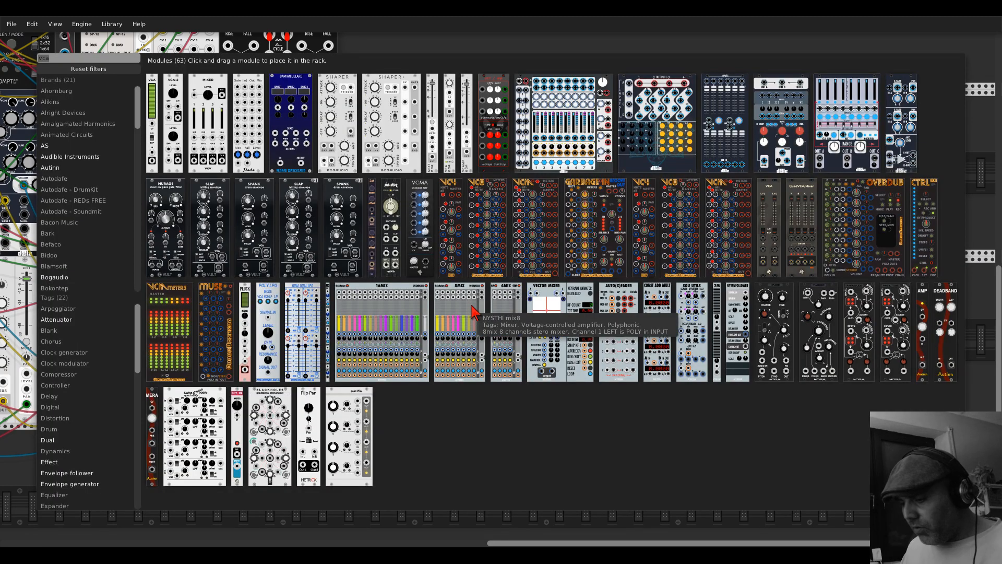
{"action": "type", "text": "booty"}
{"action": "left_click", "coordinate": [164, 105]}
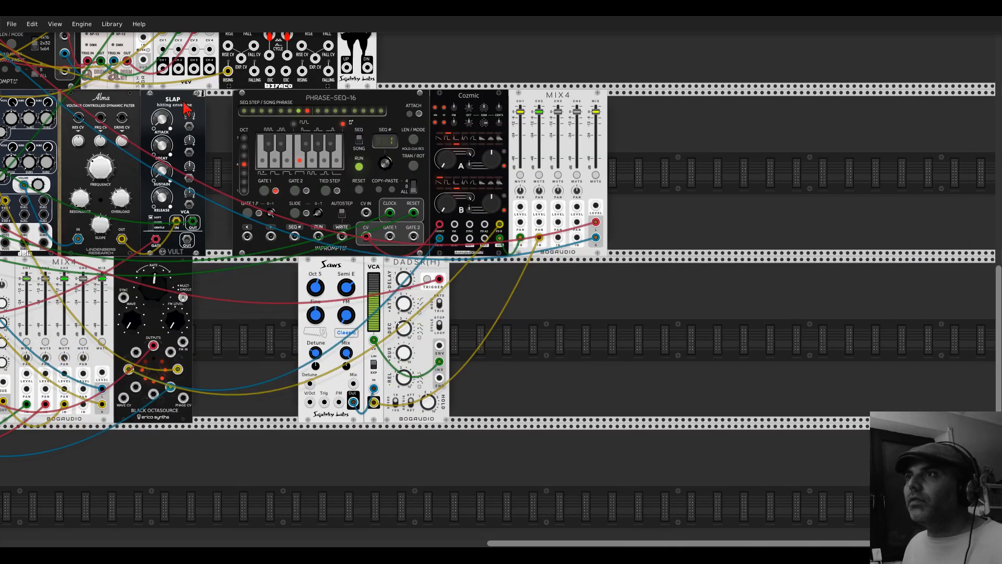
{"action": "left_click_drag", "start_coordinate": [183, 102], "coordinate": [437, 319]}
{"action": "scroll", "coordinate": [446, 361], "scroll_direction": "up", "scroll_amount": 2}
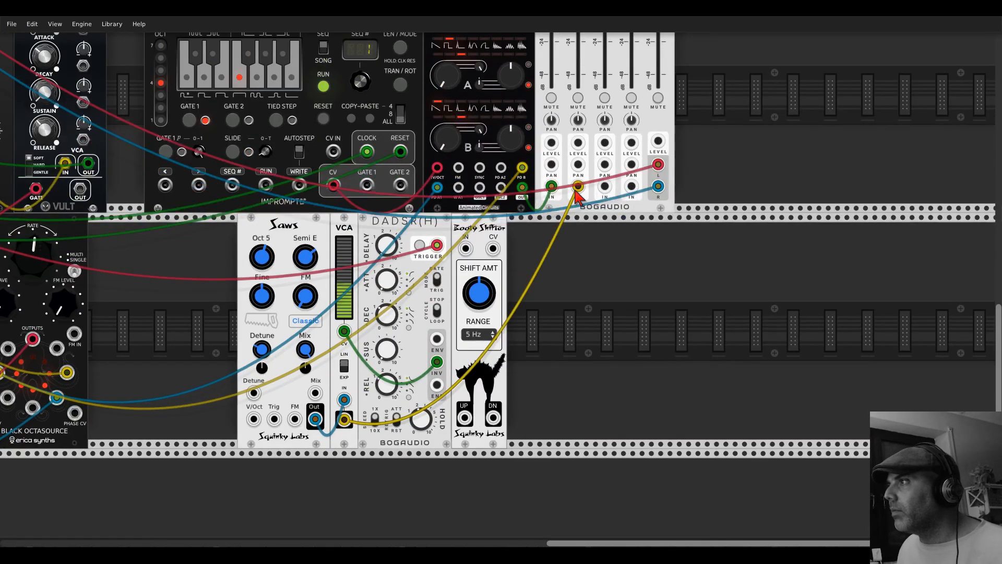
Step: Route the VCA through Booty Shifter, UP to MIX4 channel 2 and DN to channel 3, panned apart, with pitch shift about 2.685
{"action": "left_click_drag", "start_coordinate": [578, 188], "coordinate": [465, 248]}
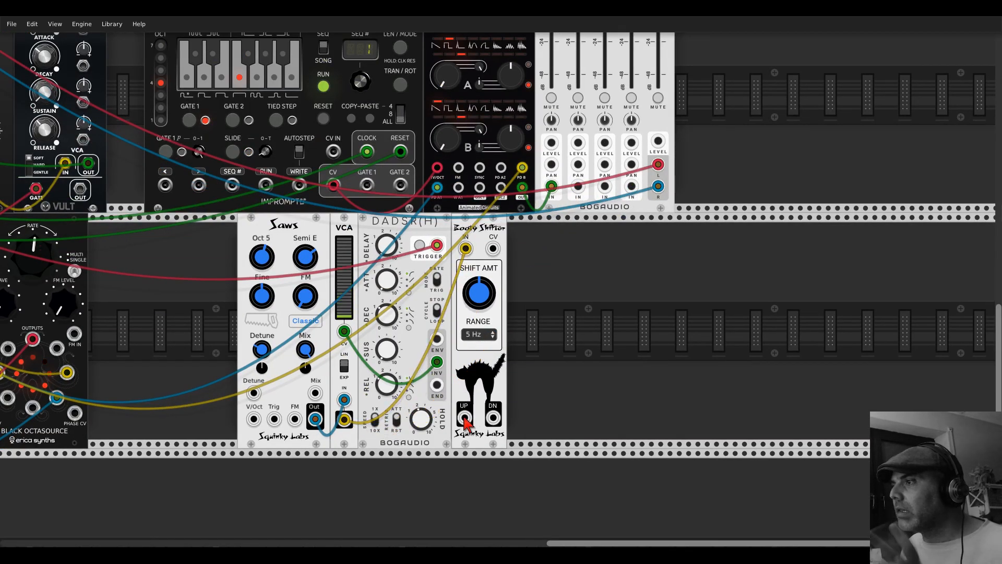
{"action": "left_click_drag", "start_coordinate": [465, 418], "coordinate": [578, 186]}
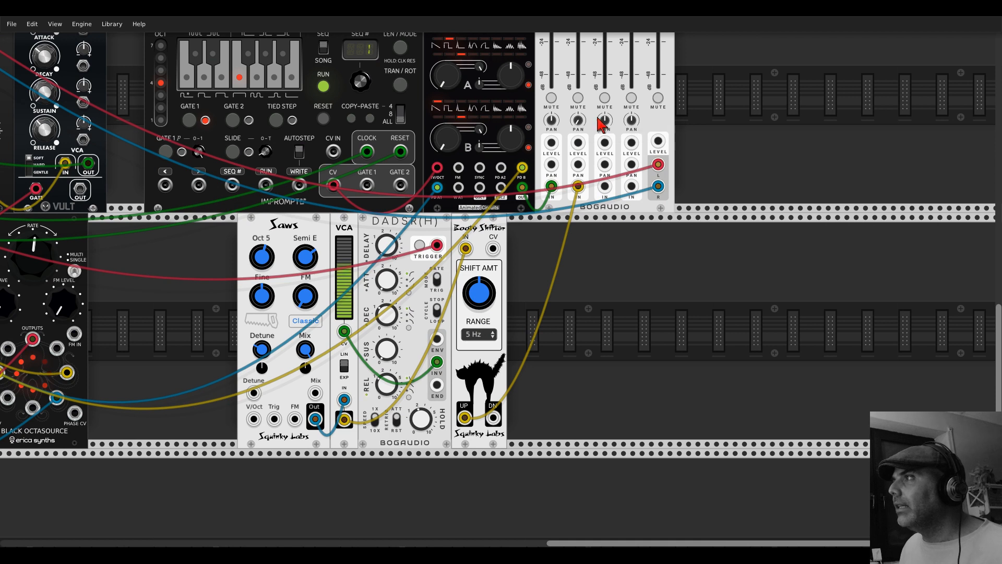
{"action": "left_click_drag", "start_coordinate": [493, 418], "coordinate": [605, 187]}
{"action": "left_click_drag", "start_coordinate": [479, 293], "coordinate": [479, 284]}
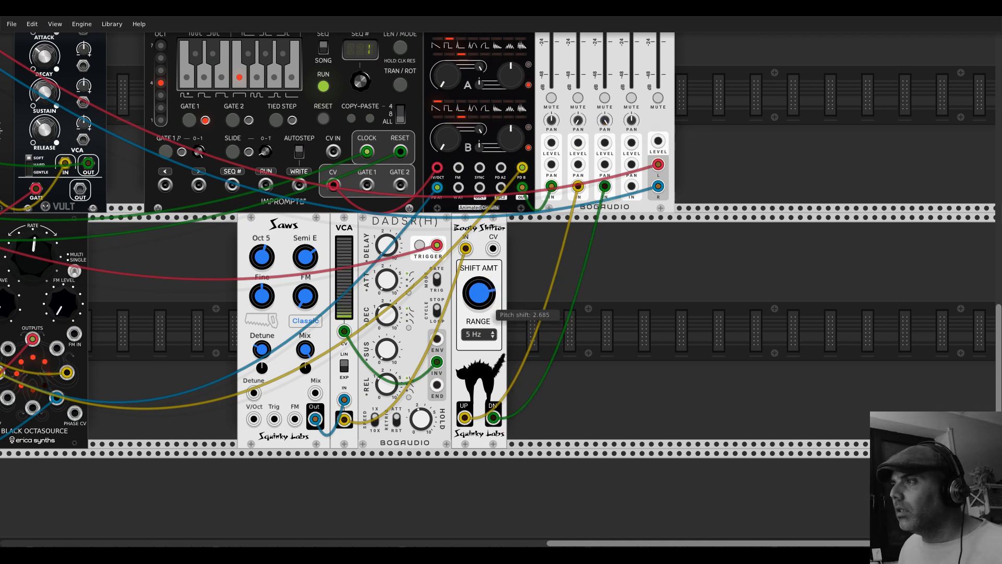
Step: Compare the mix with and without the Booty Shifter signals by muting and unmuting MIX4 channels 2 and 3
{"action": "left_click", "coordinate": [578, 98], "text": "ctrl"}
{"action": "right_click", "coordinate": [598, 99]}
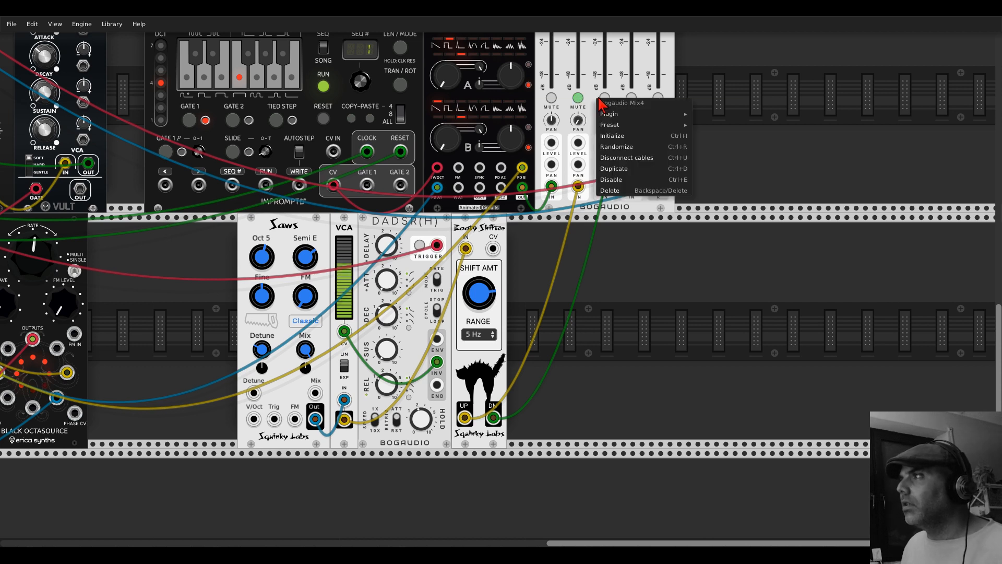
{"action": "left_click", "coordinate": [603, 97]}
{"action": "right_click", "coordinate": [604, 98]}
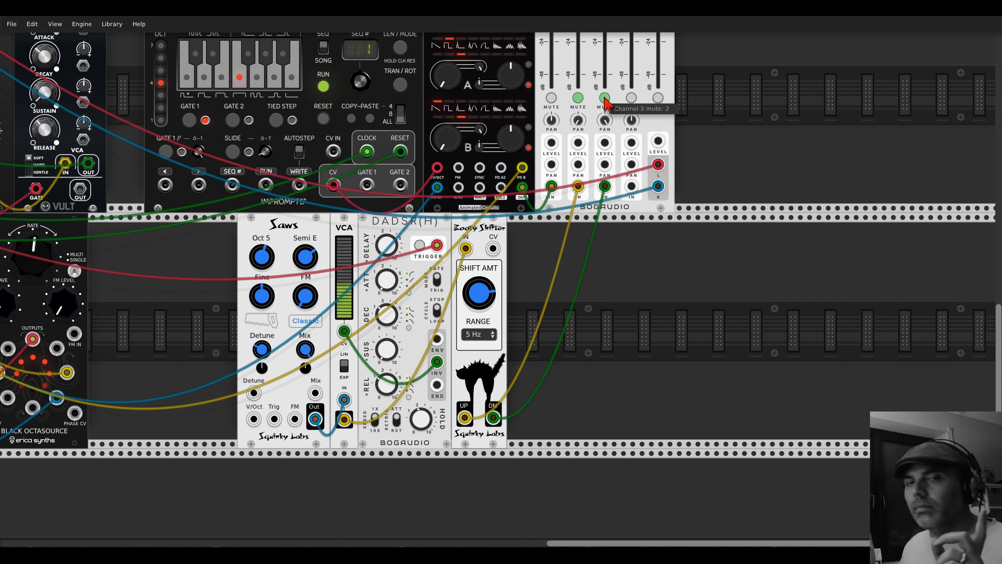
{"action": "left_click", "coordinate": [604, 98]}
{"action": "left_click", "coordinate": [579, 99]}
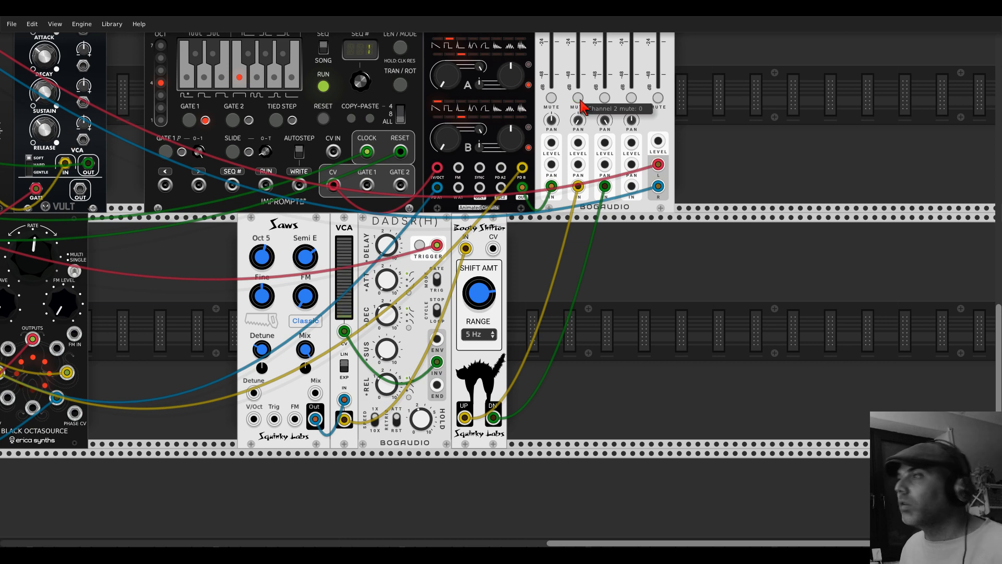
Step: Duplicate the nine-channel mscHack mixer into the empty row above it
{"action": "scroll", "coordinate": [537, 229], "scroll_direction": "down", "scroll_amount": 5}
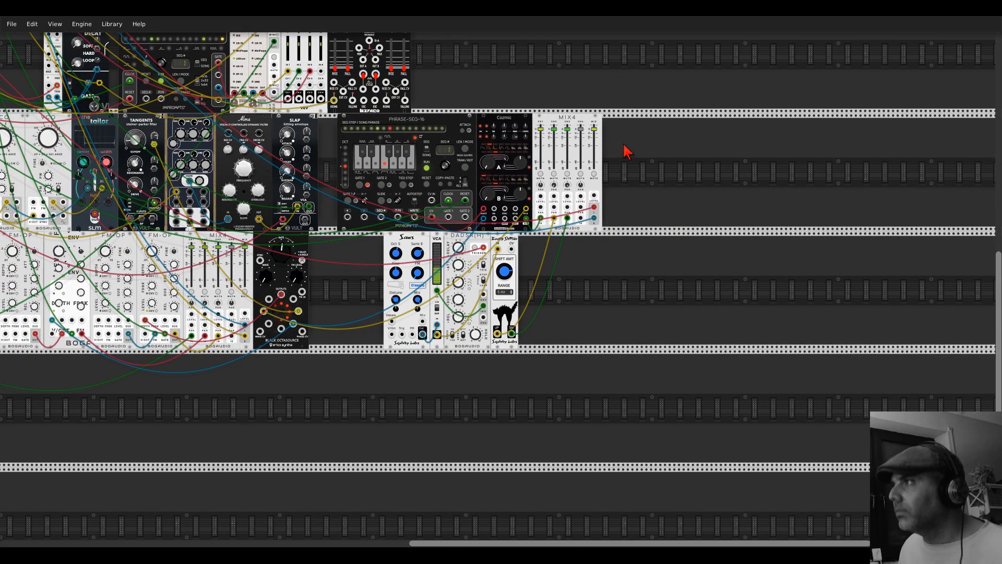
{"action": "left_click_drag", "start_coordinate": [624, 144], "coordinate": [900, 330]}
{"action": "left_click_drag", "start_coordinate": [631, 131], "coordinate": [689, 116]}
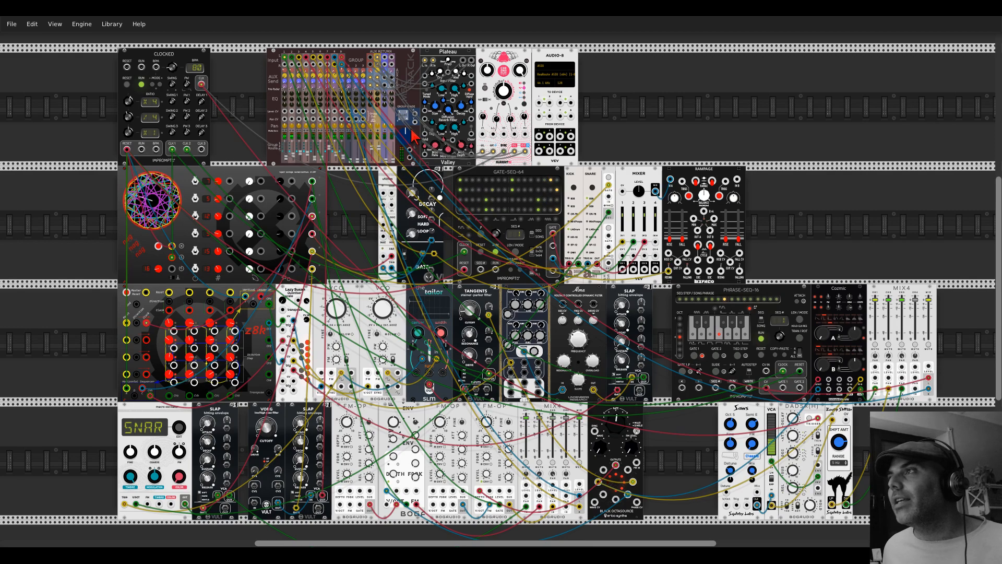
{"action": "scroll", "coordinate": [378, 96], "scroll_direction": "up", "scroll_amount": 5}
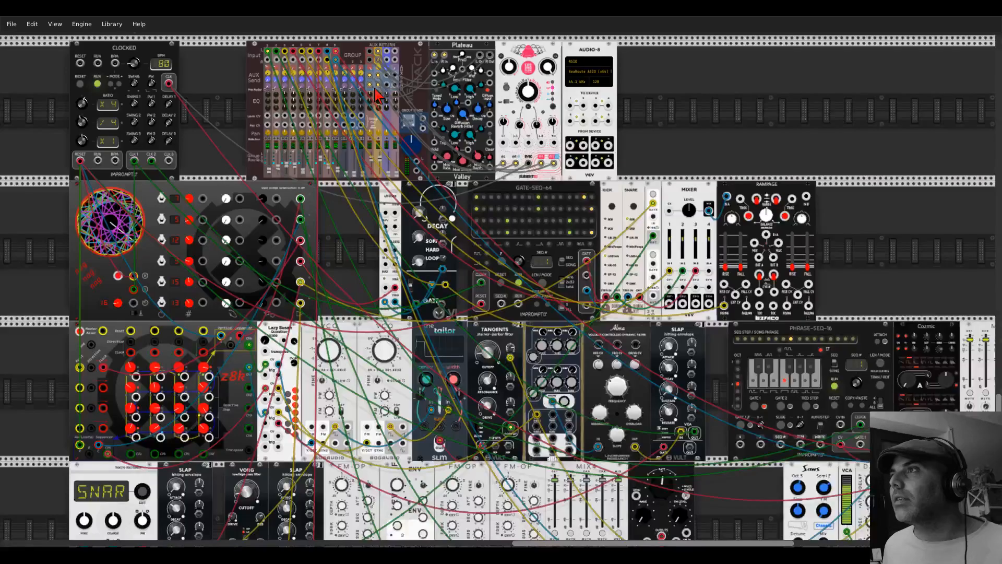
{"action": "scroll", "coordinate": [378, 96], "scroll_direction": "up", "scroll_amount": 3}
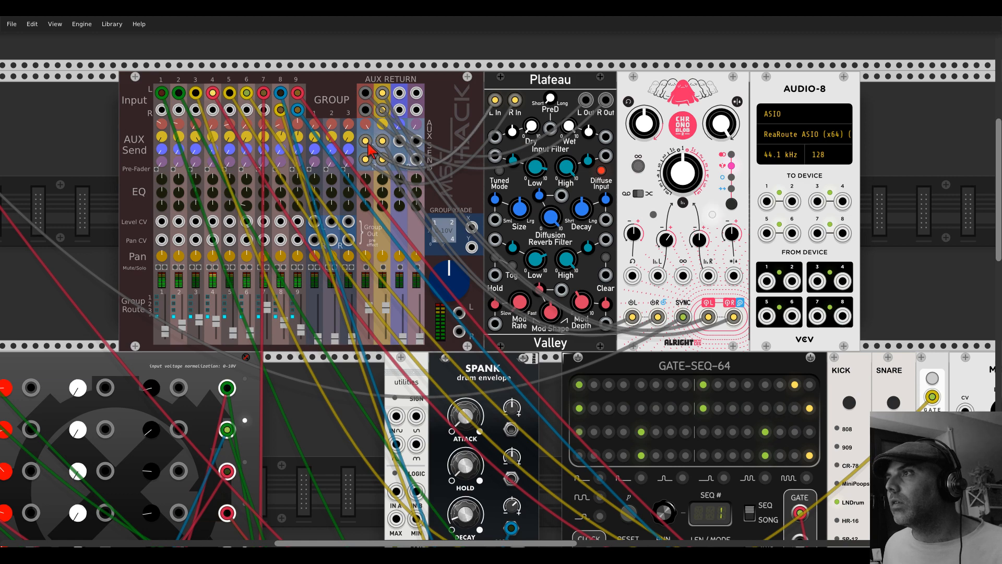
{"action": "scroll", "coordinate": [379, 141], "scroll_direction": "down", "scroll_amount": 3}
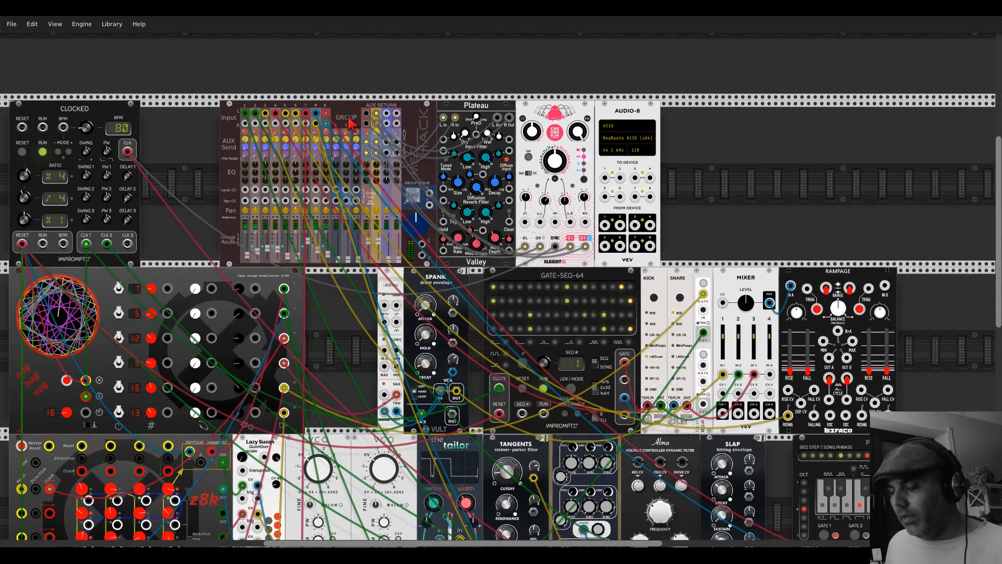
{"action": "key", "text": "ctrl+d"}
{"action": "scroll", "coordinate": [351, 125], "scroll_direction": "up", "scroll_amount": 3}
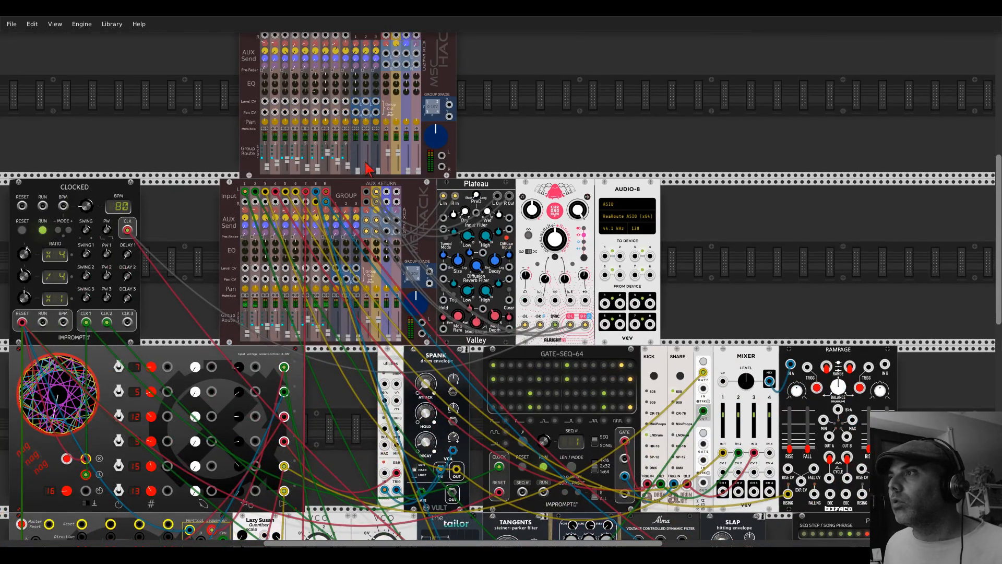
{"action": "scroll", "coordinate": [387, 193], "scroll_direction": "up", "scroll_amount": 1}
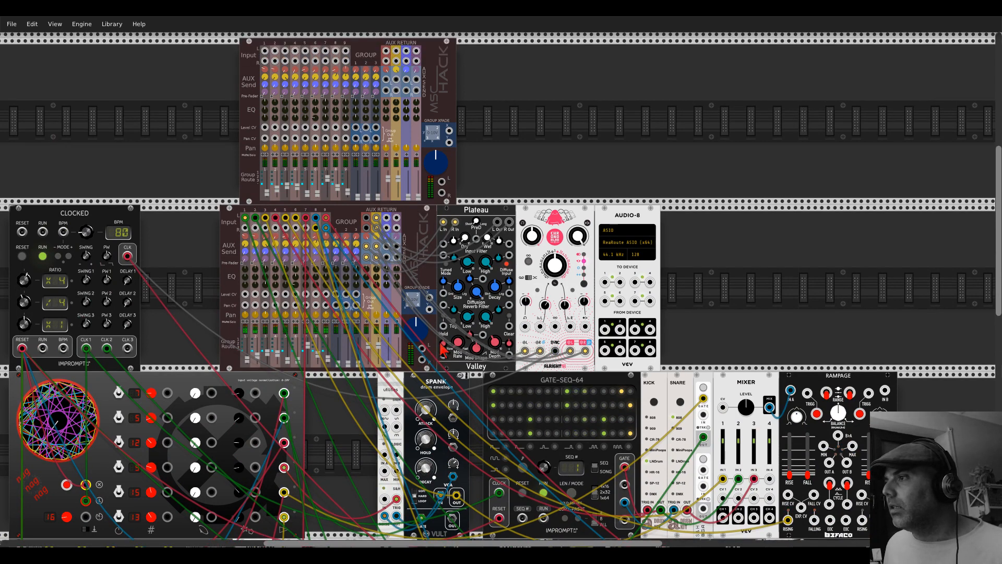
Step: Try moving the AUDIO-8 output and aux return cables onto the duplicated mixer, and unplug them again
{"action": "mouse_move", "coordinate": [441, 182]}
{"action": "left_mouse_down"}
{"action": "mouse_move", "coordinate": [616, 289]}
{"action": "mouse_move", "coordinate": [442, 193]}
{"action": "left_mouse_up"}
{"action": "scroll", "coordinate": [369, 224], "scroll_direction": "up", "scroll_amount": 1}
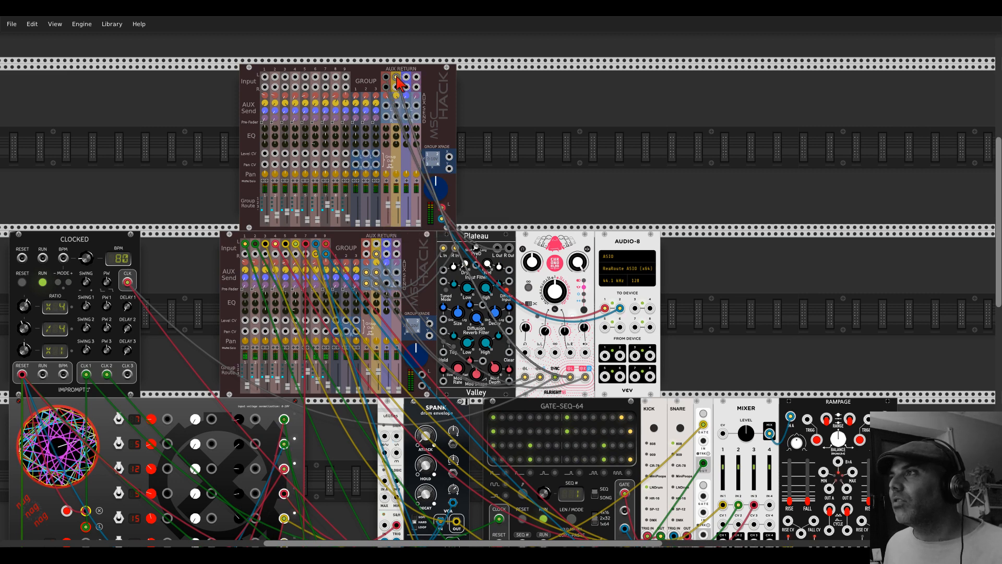
{"action": "left_click", "coordinate": [386, 77], "text": "shift"}
{"action": "left_click", "coordinate": [386, 88], "text": "shift"}
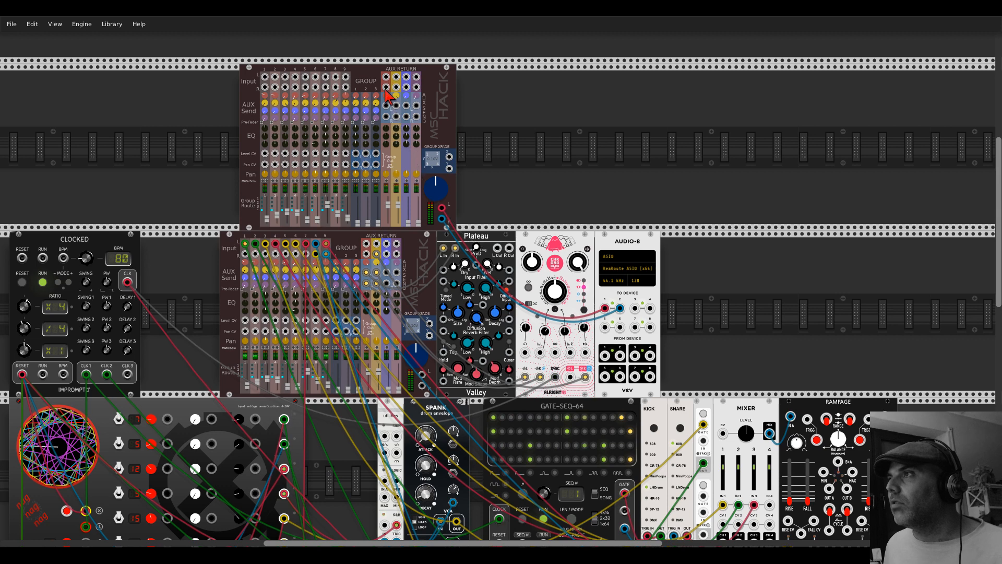
{"action": "left_click", "coordinate": [441, 208], "text": "shift"}
{"action": "left_click", "coordinate": [442, 219], "text": "shift"}
Step: Place two more Plateau reverbs beside the duplicated mixer and pull the original Plateau's remaining cables off it
{"action": "key", "text": "ctrl+d"}
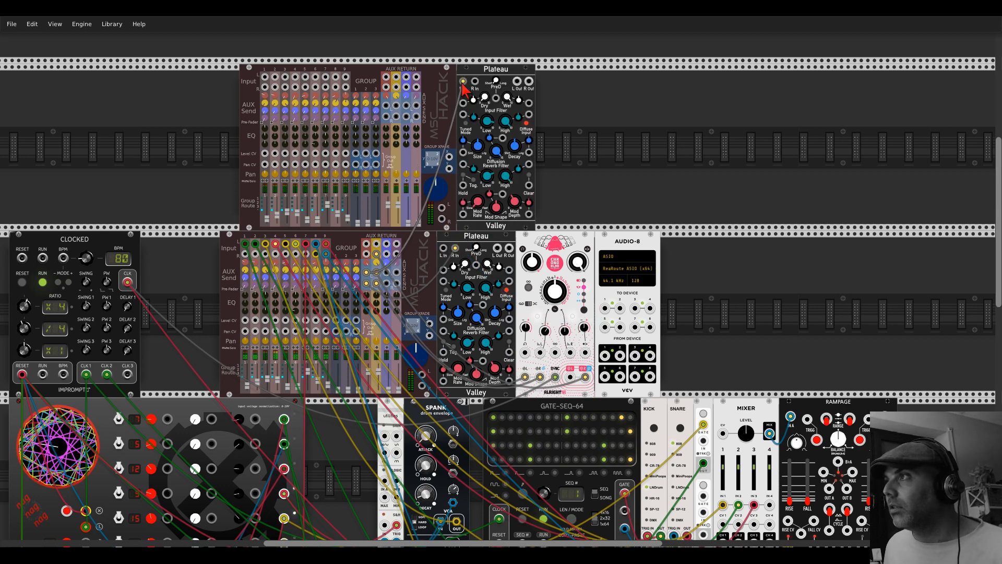
{"action": "right_click", "coordinate": [565, 112]}
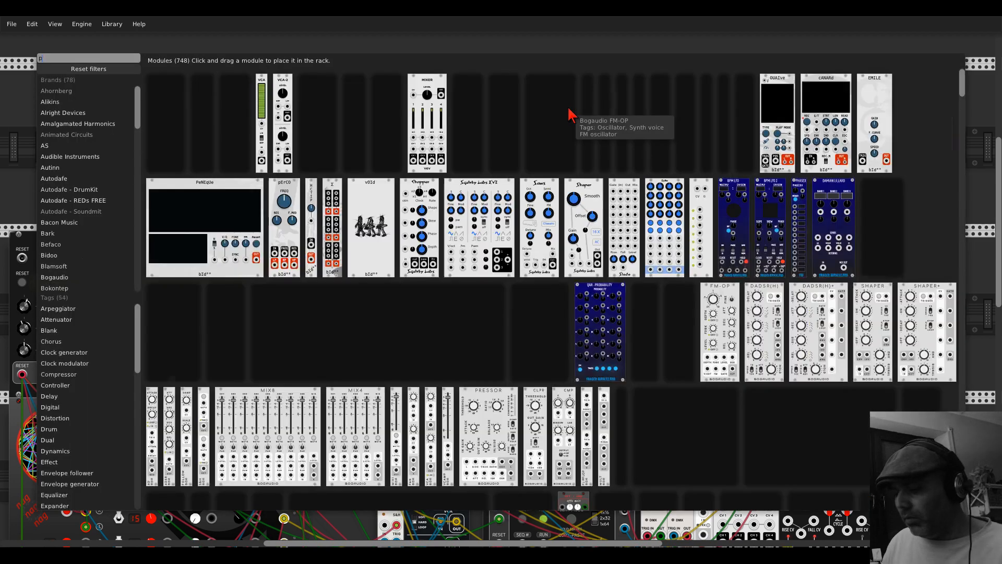
{"action": "type", "text": "plate"}
{"action": "left_click", "coordinate": [205, 91]}
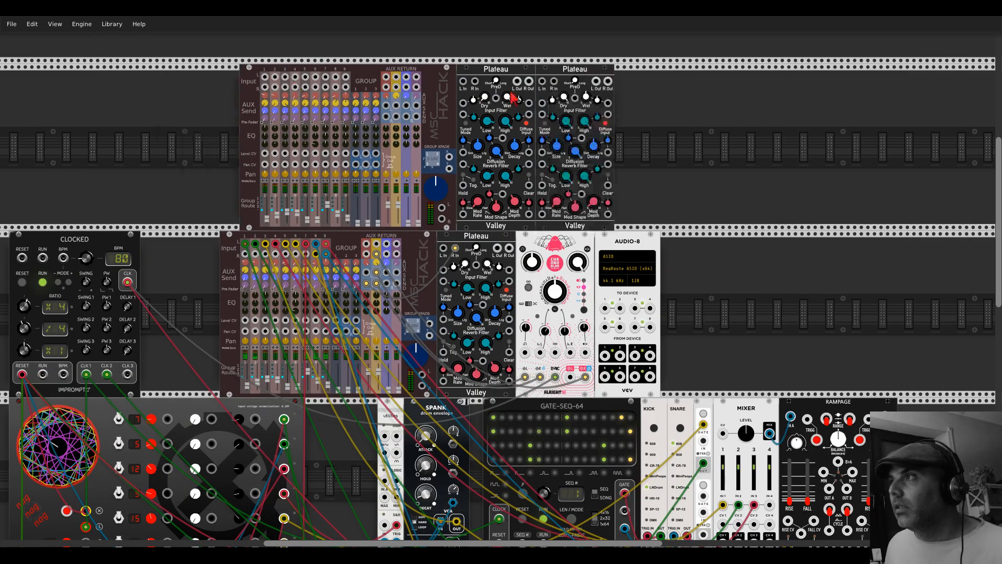
{"action": "left_click_drag", "start_coordinate": [386, 254], "coordinate": [596, 81]}
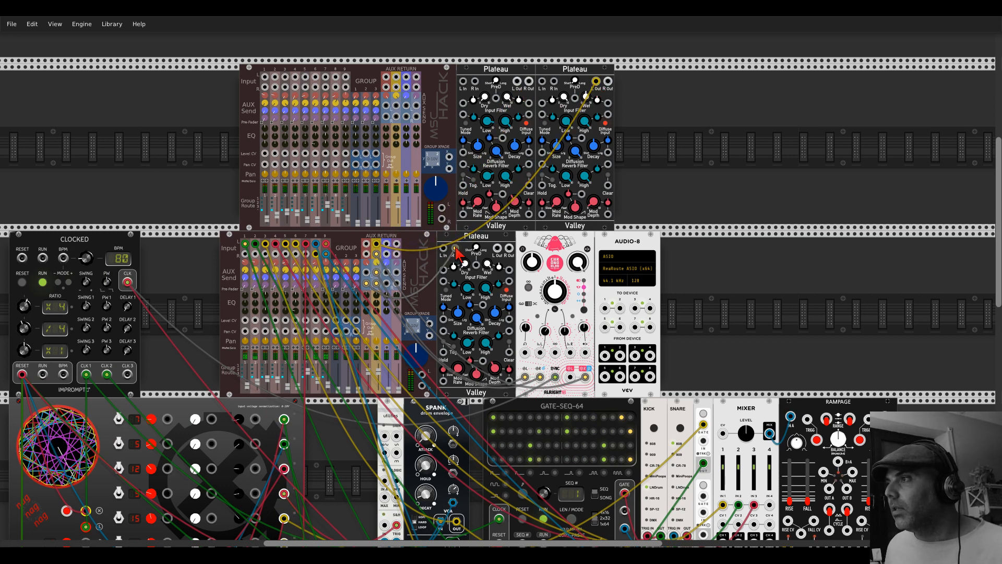
{"action": "left_click_drag", "start_coordinate": [456, 250], "coordinate": [554, 71]}
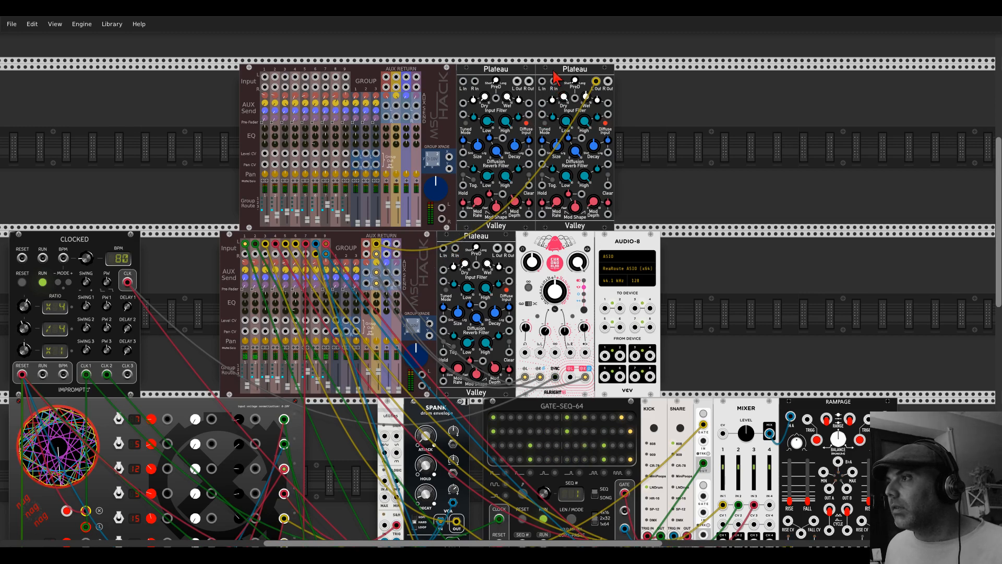
Step: Add the mscHack MIX 16 Channel, 4 groups mixer beside the Plateau copies and save the patch
{"action": "right_click", "coordinate": [638, 110]}
{"action": "type", "text": "mixer"}
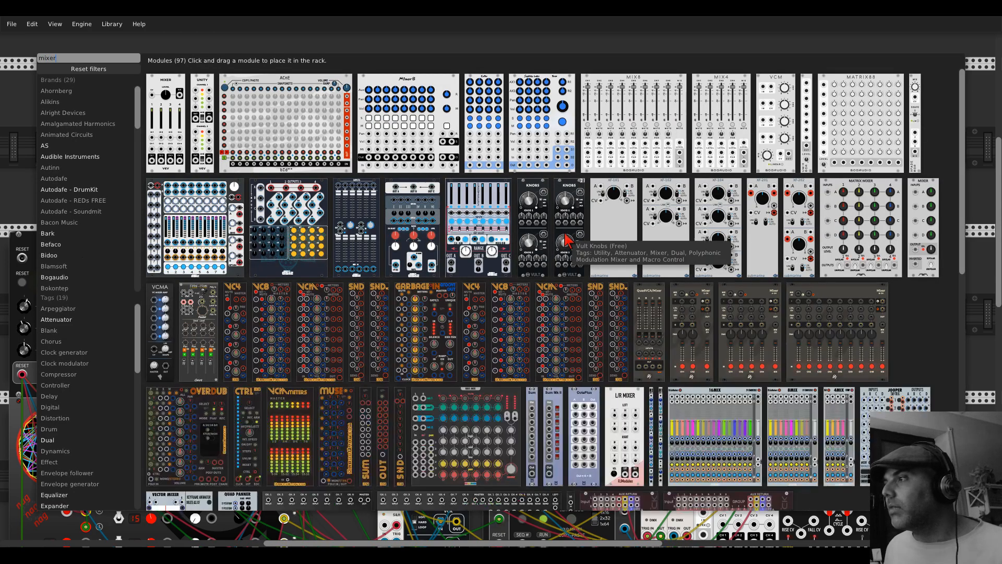
{"action": "scroll", "coordinate": [568, 240], "scroll_direction": "down", "scroll_amount": 5}
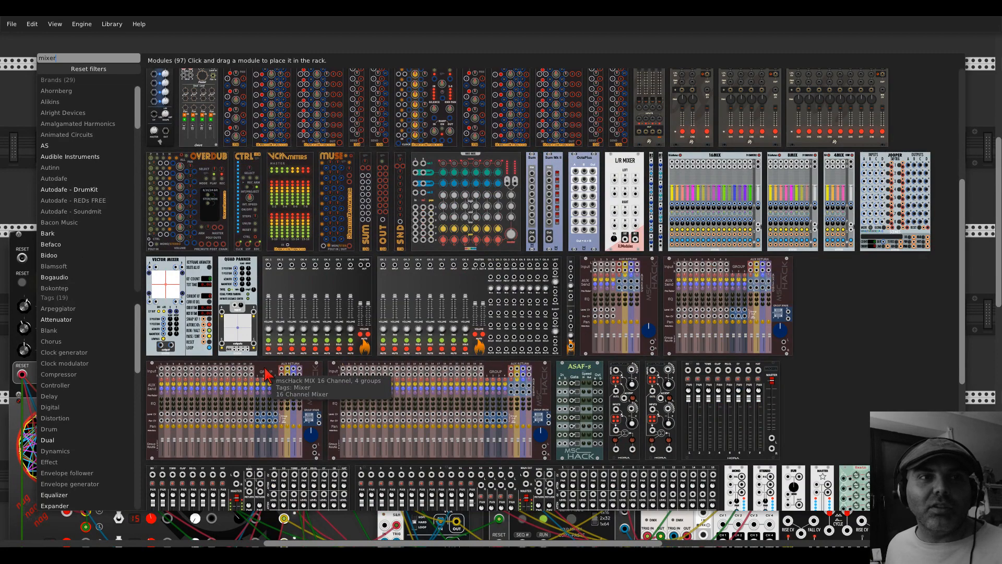
{"action": "left_click_drag", "start_coordinate": [266, 368], "coordinate": [753, 172]}
{"action": "left_click", "coordinate": [15, 24]}
{"action": "left_click", "coordinate": [17, 57]}
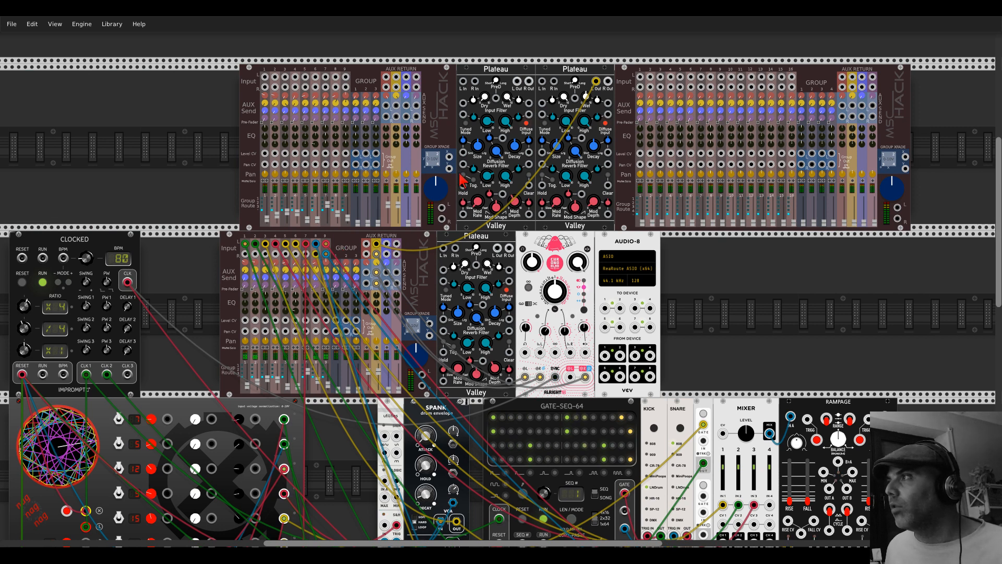
Step: Remove the stray cable from the Plateau copy and disconnect the second aux return and sends on the original mixer
{"action": "left_click_drag", "start_coordinate": [596, 83], "coordinate": [584, 98]}
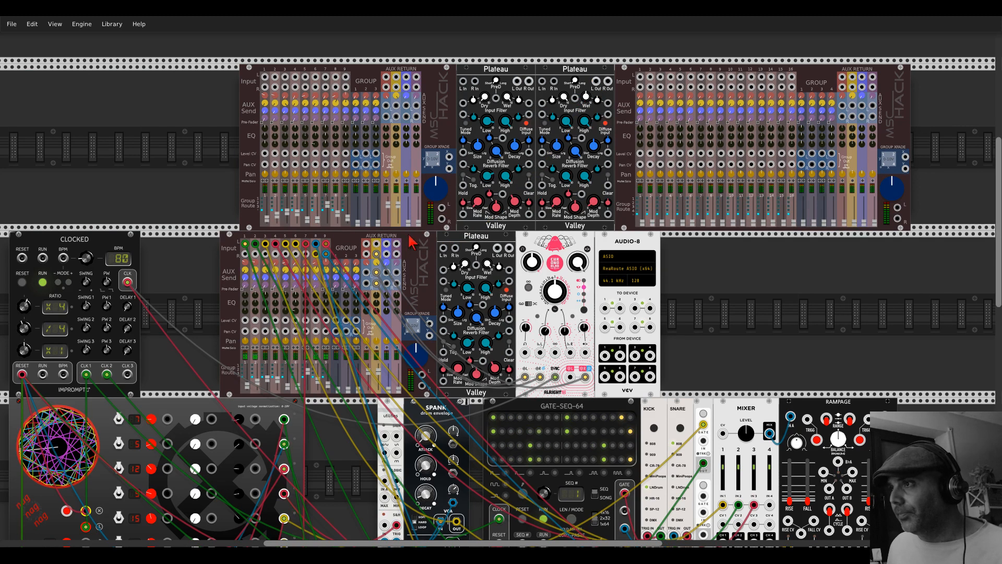
{"action": "right_click", "coordinate": [376, 253]}
{"action": "right_click", "coordinate": [377, 272]}
{"action": "right_click", "coordinate": [377, 283]}
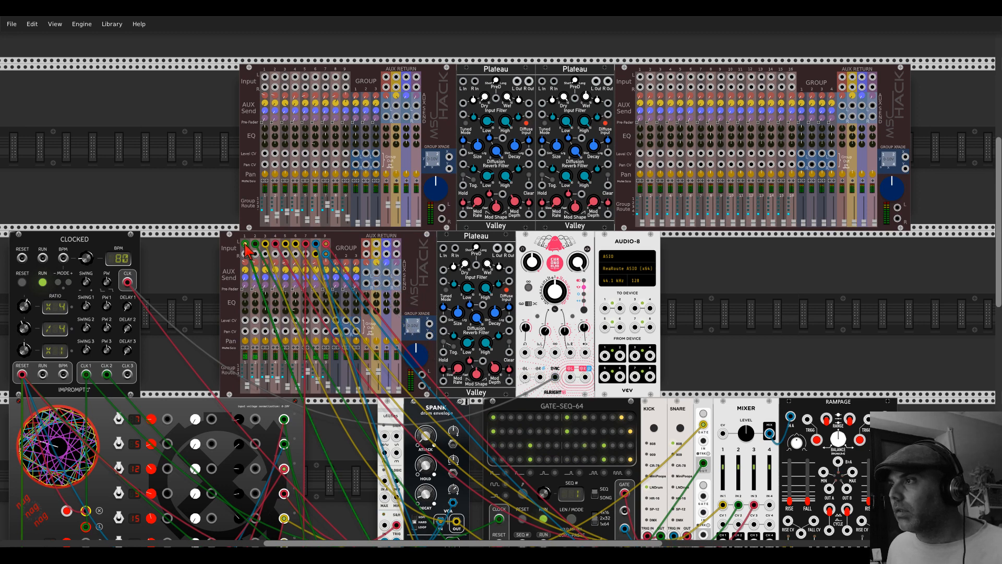
Step: Patch the 16-channel mixer to AUDIO-8 inputs 1 and 2, wire Plateau and Chronoblob as its first two aux effects, and save the patch
{"action": "mouse_move", "coordinate": [898, 208]}
{"action": "left_mouse_down"}
{"action": "mouse_move", "coordinate": [581, 309]}
{"action": "mouse_move", "coordinate": [875, 205]}
{"action": "mouse_move", "coordinate": [898, 219]}
{"action": "left_mouse_up"}
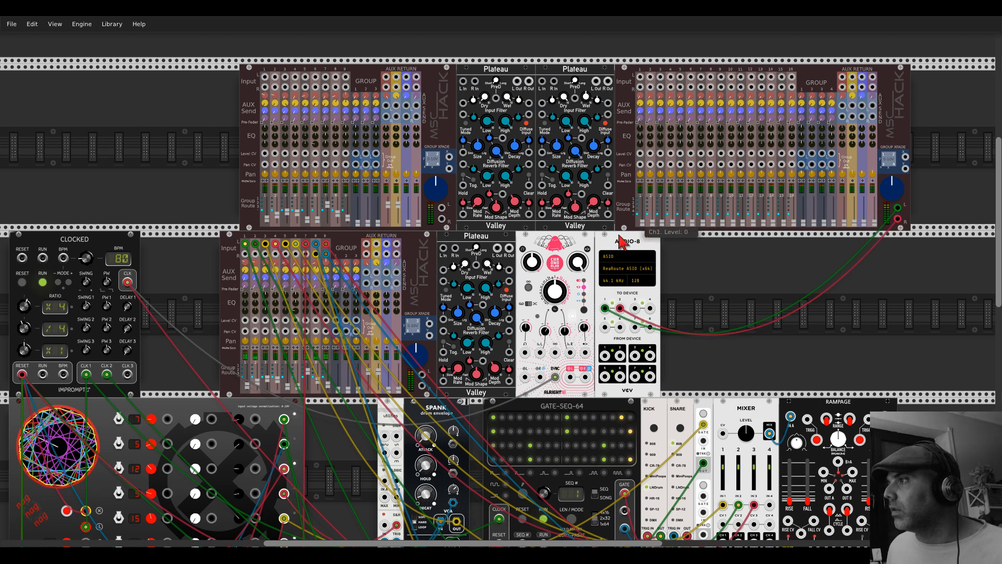
{"action": "left_click_drag", "start_coordinate": [443, 248], "coordinate": [842, 77]}
{"action": "left_click_drag", "start_coordinate": [509, 248], "coordinate": [842, 87]}
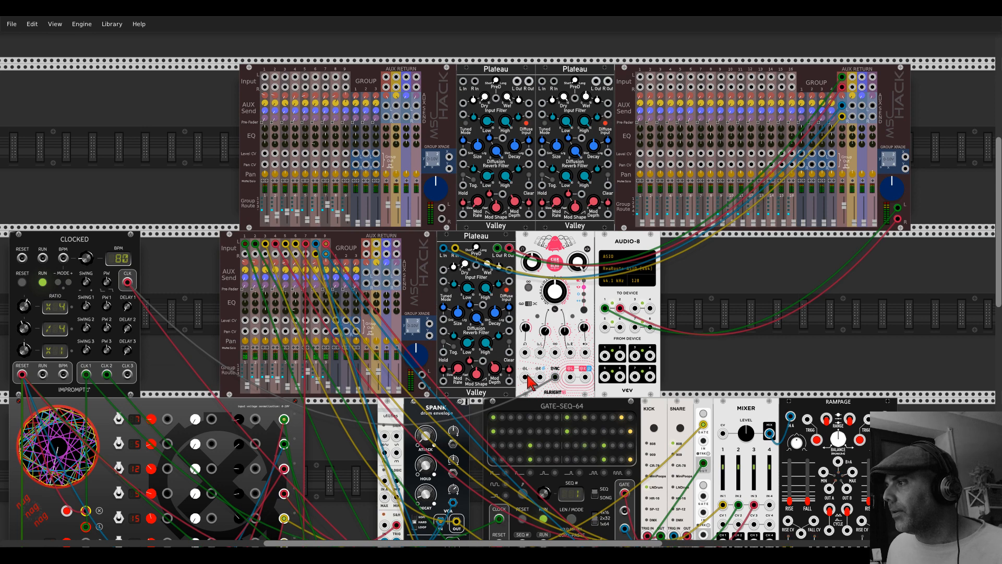
{"action": "left_click_drag", "start_coordinate": [525, 377], "coordinate": [853, 86]}
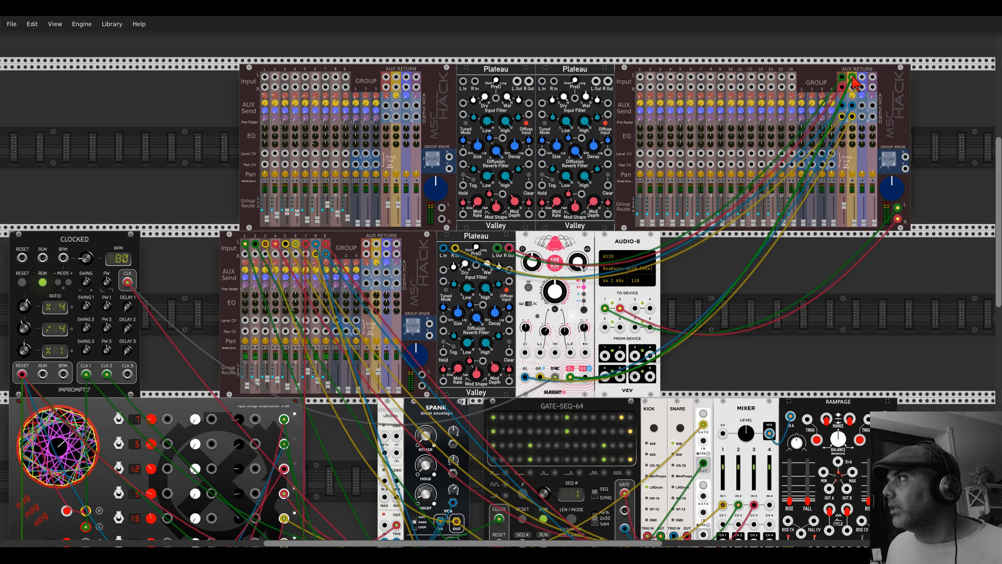
{"action": "left_click", "coordinate": [12, 24]}
{"action": "left_click", "coordinate": [16, 58]}
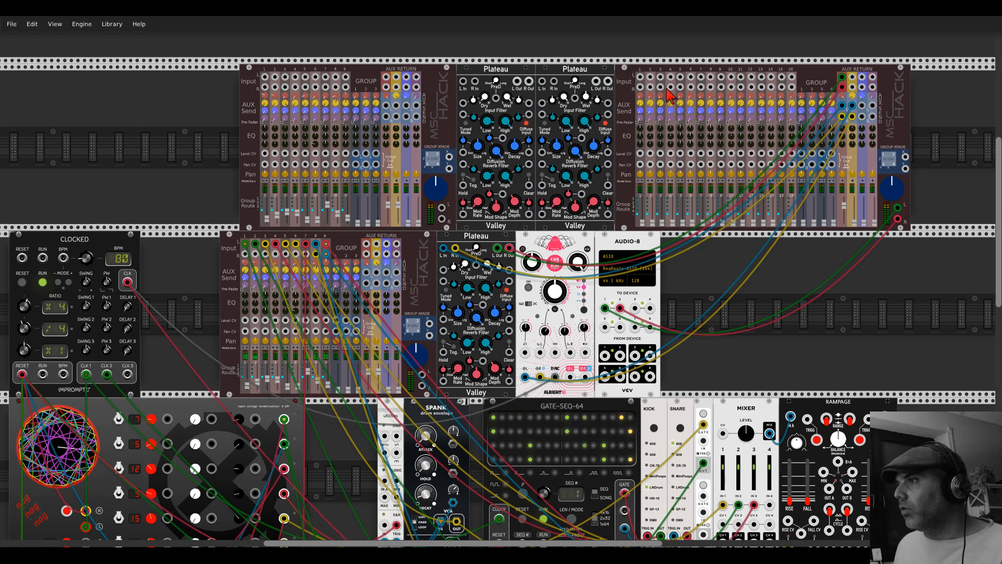
Step: Delete the duplicated mixer, the two added Plateaus and the 16-channel mixer from the upper row
{"action": "key", "text": "Delete"}
{"action": "key", "text": "Delete"}
{"action": "key", "text": "Delete"}
{"action": "key", "text": "Delete"}
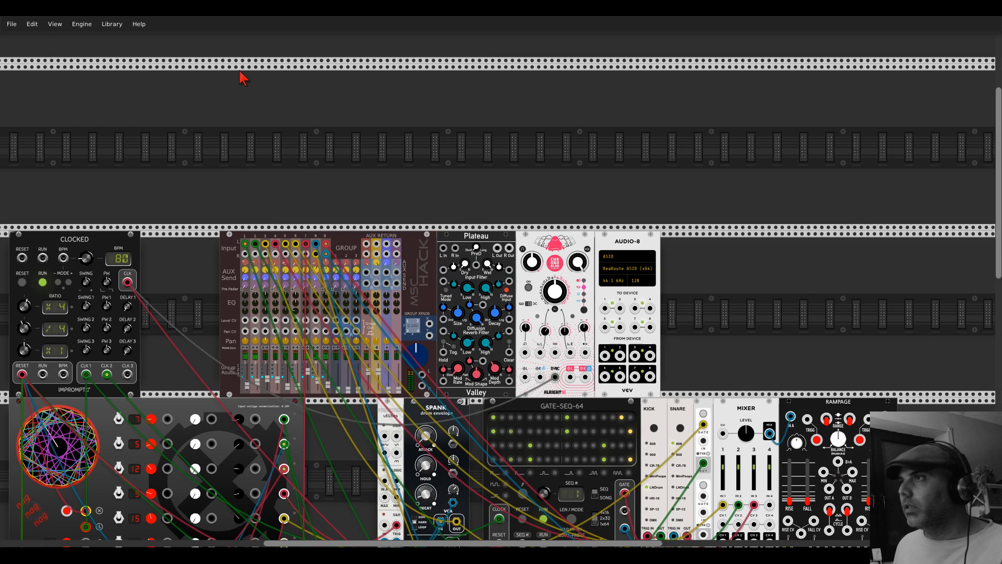
Step: Load a new patch from the template to see its default mixer wiring, and reopen the working patch
{"action": "left_click", "coordinate": [13, 24]}
{"action": "left_click", "coordinate": [11, 24]}
{"action": "left_click", "coordinate": [11, 24]}
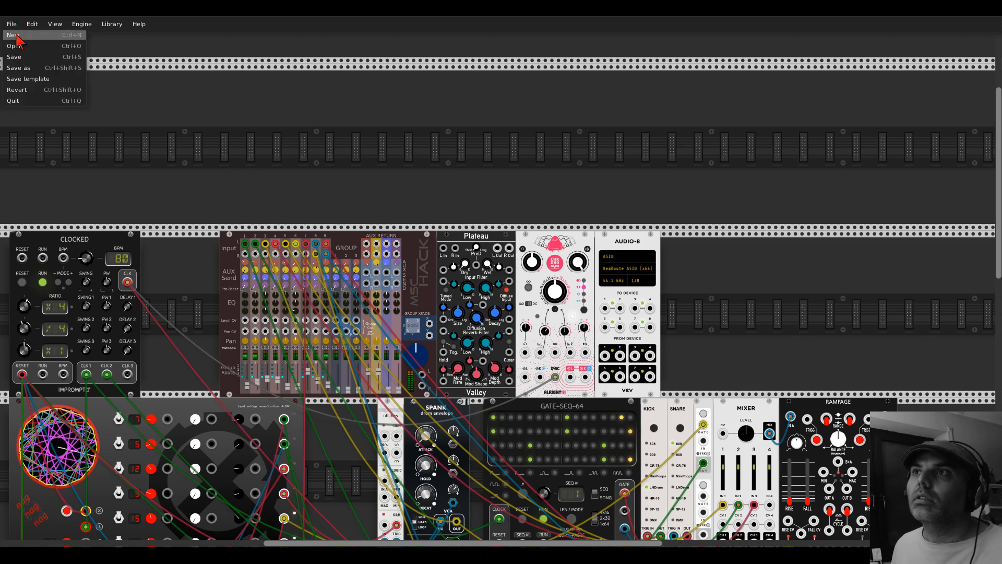
{"action": "left_click", "coordinate": [14, 35]}
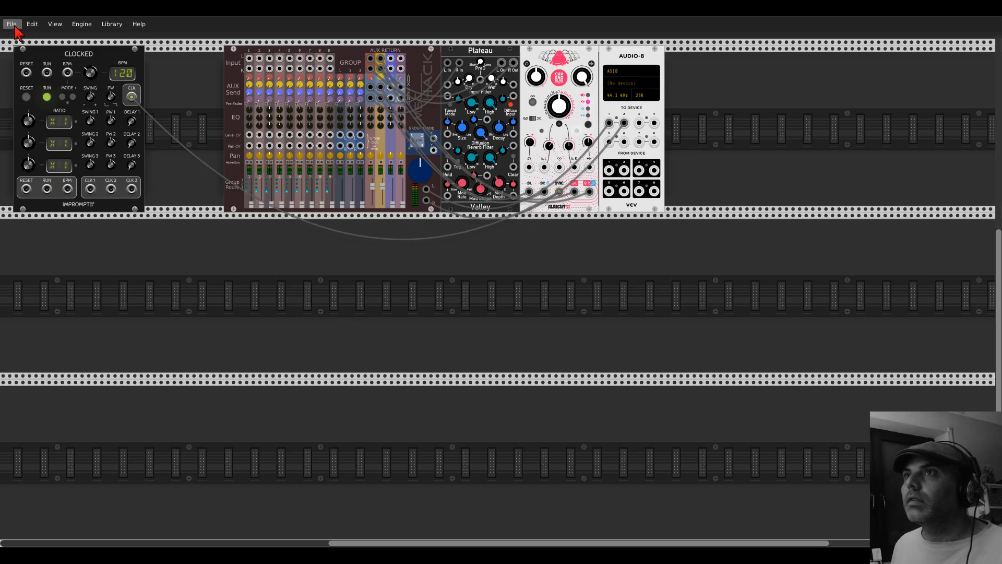
{"action": "left_click", "coordinate": [14, 26]}
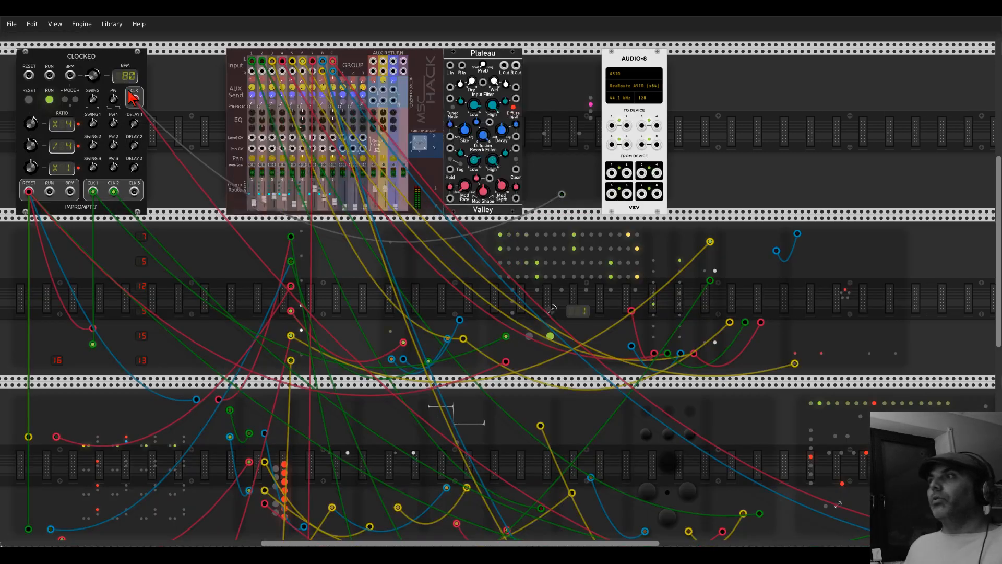
Step: Wire Plateau and Chronoblob to the mixer's first two aux sends and returns, patch its outputs to AUDIO-8 inputs 1 and 2, and save
{"action": "scroll", "coordinate": [780, 188], "scroll_direction": "up", "scroll_amount": 2}
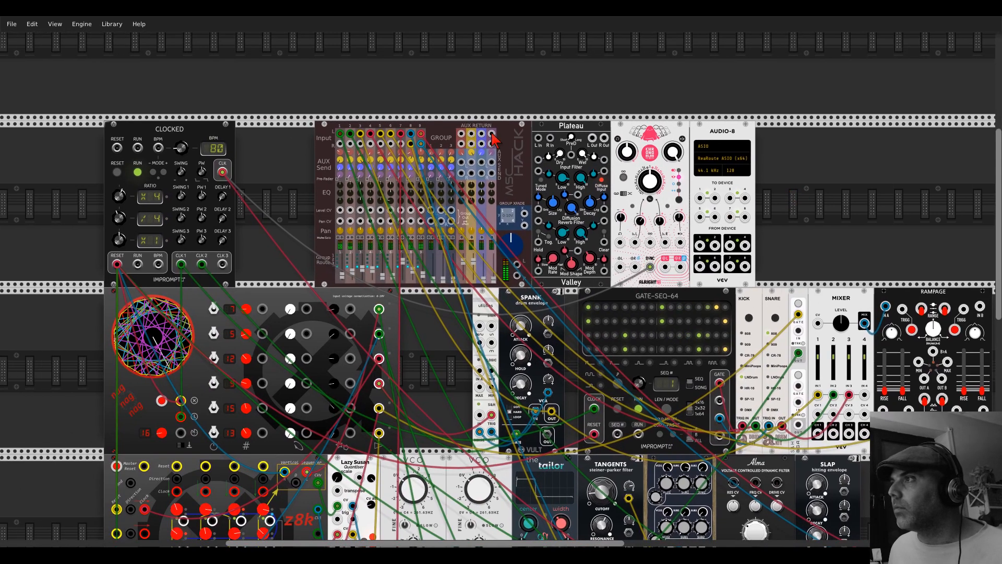
{"action": "mouse_move", "coordinate": [462, 134]}
{"action": "left_mouse_down"}
{"action": "mouse_move", "coordinate": [597, 138]}
{"action": "mouse_move", "coordinate": [517, 156]}
{"action": "mouse_move", "coordinate": [482, 144]}
{"action": "mouse_move", "coordinate": [522, 152]}
{"action": "mouse_move", "coordinate": [548, 141]}
{"action": "mouse_move", "coordinate": [475, 188]}
{"action": "mouse_move", "coordinate": [462, 172]}
{"action": "left_mouse_up"}
{"action": "left_click_drag", "start_coordinate": [471, 132], "coordinate": [666, 266]}
{"action": "left_click_drag", "start_coordinate": [680, 266], "coordinate": [472, 173]}
{"action": "left_click_drag", "start_coordinate": [516, 264], "coordinate": [700, 198]}
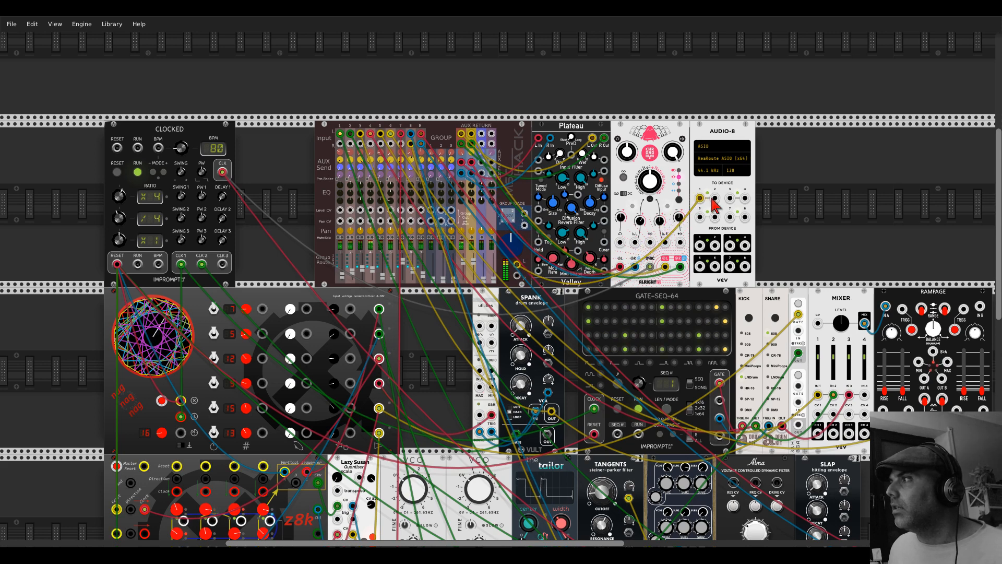
{"action": "left_click_drag", "start_coordinate": [516, 276], "coordinate": [715, 198]}
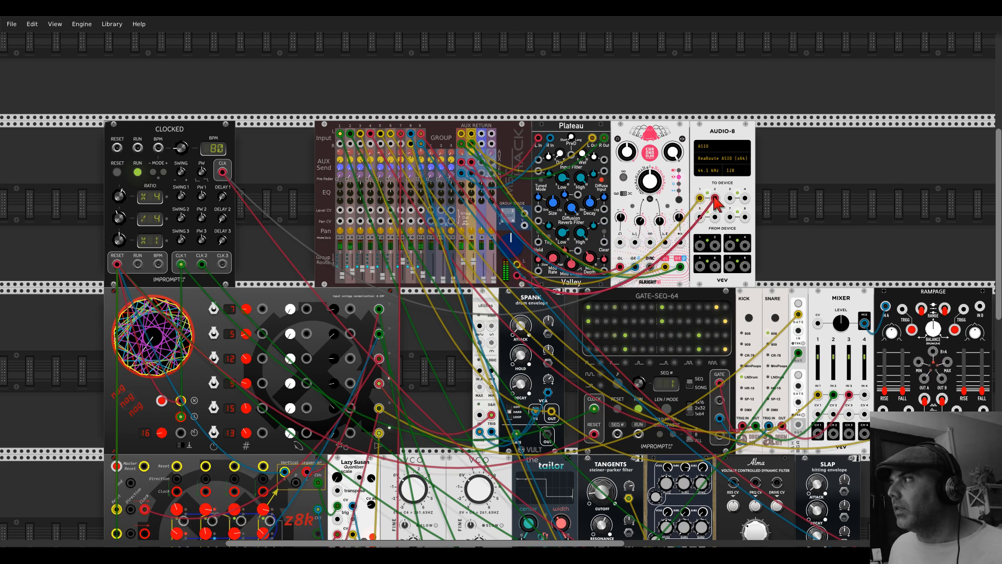
{"action": "left_click", "coordinate": [17, 27]}
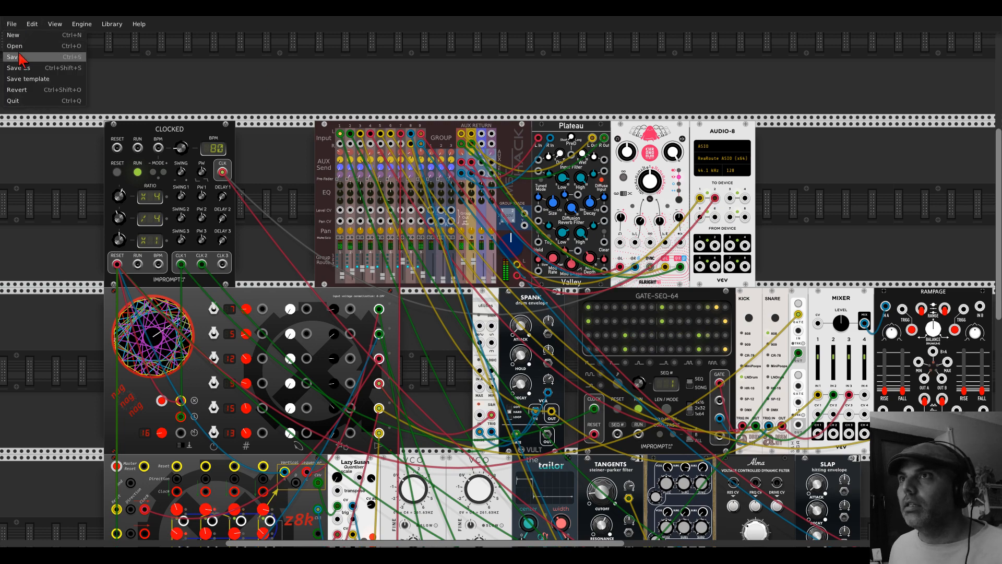
{"action": "left_click", "coordinate": [19, 57]}
Step: Shift the mixer, Plateau, Chronoblob and AUDIO-8 along their row to widen the gap after Clocked
{"action": "left_click", "coordinate": [118, 168]}
{"action": "scroll", "coordinate": [279, 160], "scroll_direction": "down", "scroll_amount": 5}
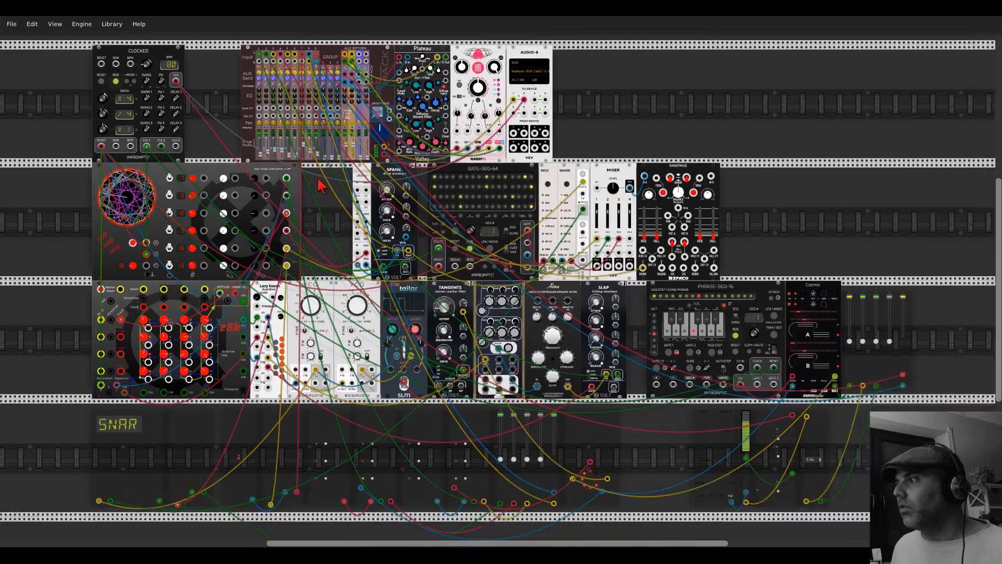
{"action": "left_click_drag", "start_coordinate": [333, 207], "coordinate": [326, 165]}
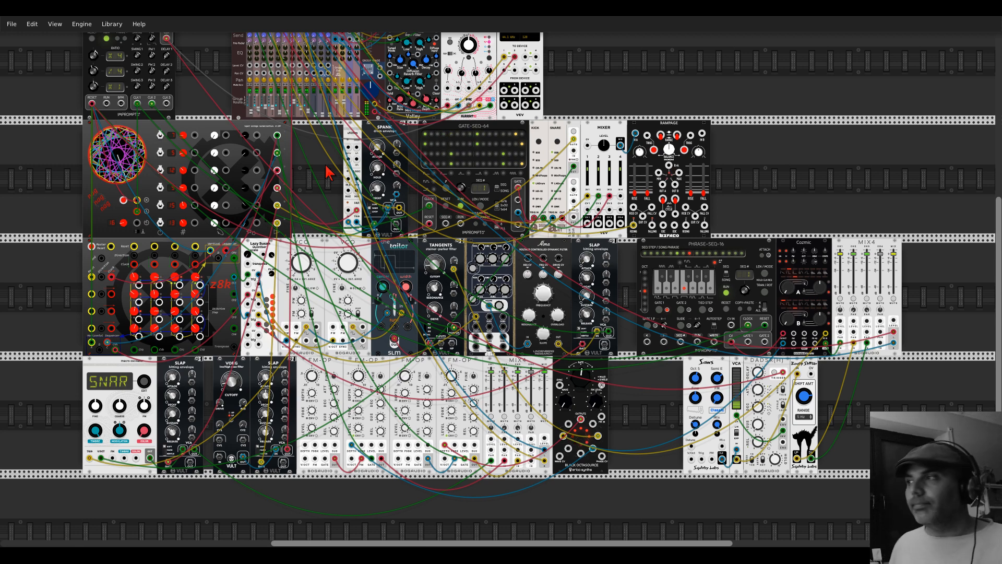
{"action": "scroll", "coordinate": [328, 172], "scroll_direction": "up", "scroll_amount": 3}
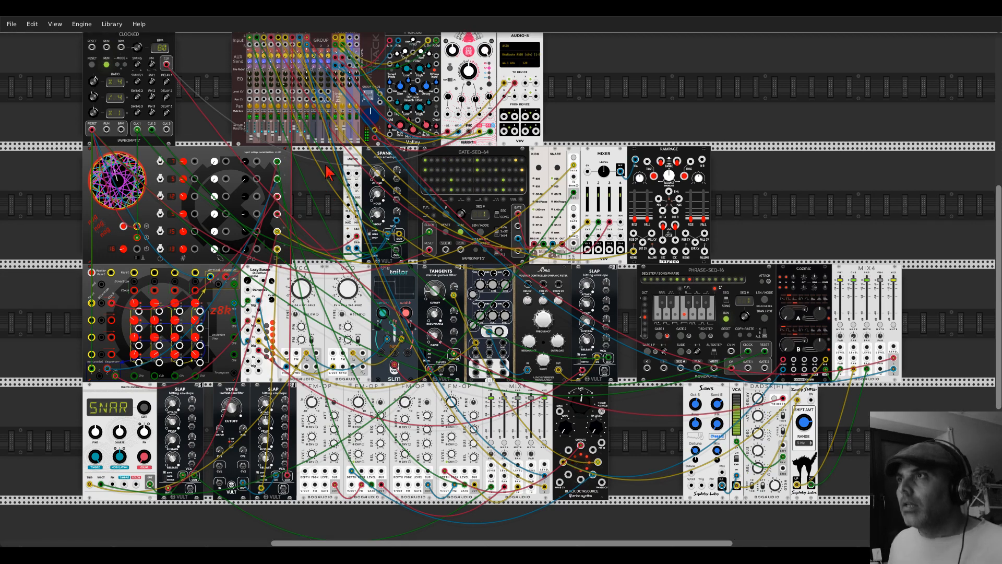
{"action": "scroll", "coordinate": [218, 149], "scroll_direction": "down", "scroll_amount": 1}
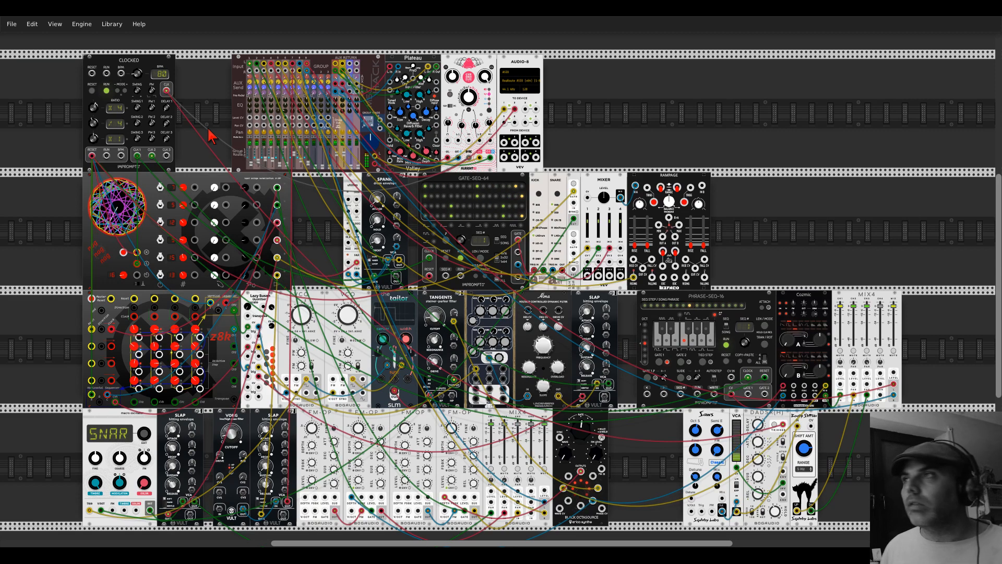
{"action": "left_click_drag", "start_coordinate": [239, 90], "coordinate": [360, 91]}
{"action": "left_click_drag", "start_coordinate": [289, 92], "coordinate": [332, 114]}
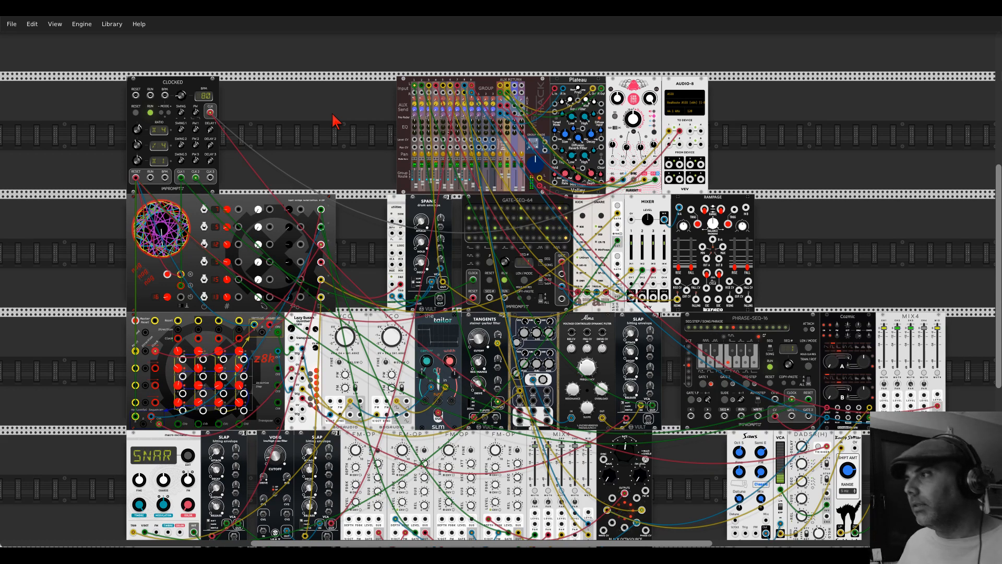
Step: Add the NYSTHI Simpliciter between Clocked and the mixer, and patch its left input to AUDIO-8's first from-device output
{"action": "right_click", "coordinate": [334, 116]}
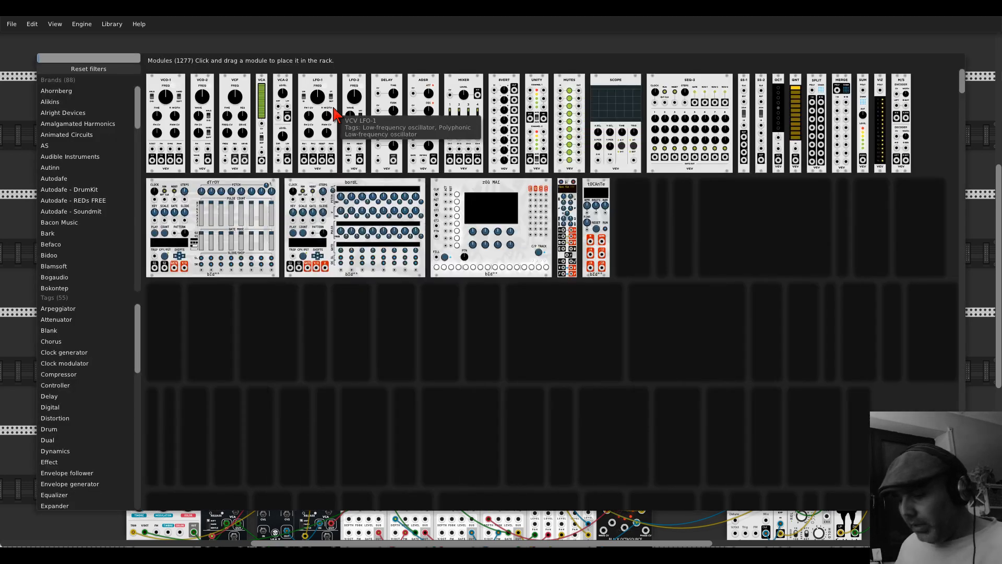
{"action": "type", "text": "simpli"}
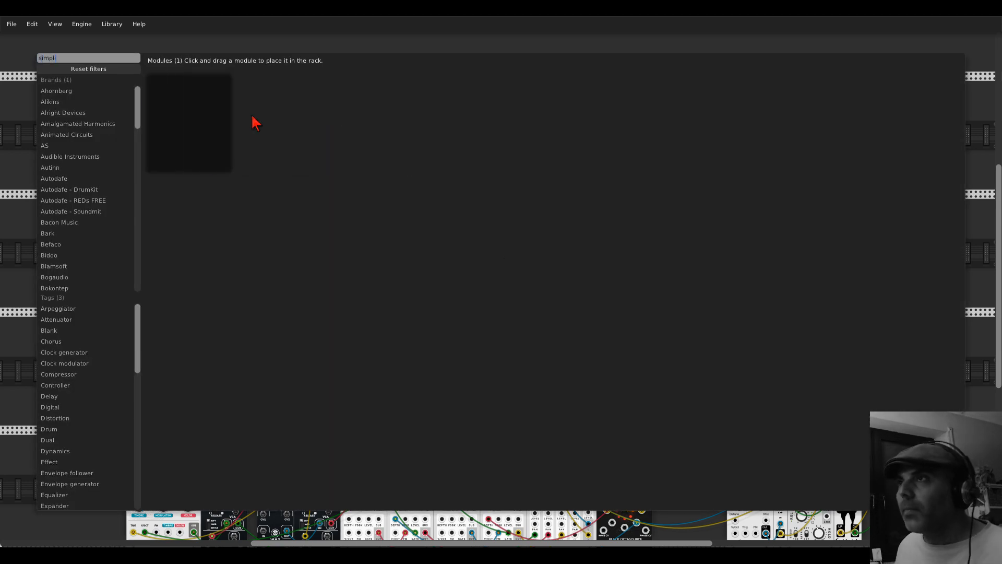
{"action": "left_click", "coordinate": [191, 84]}
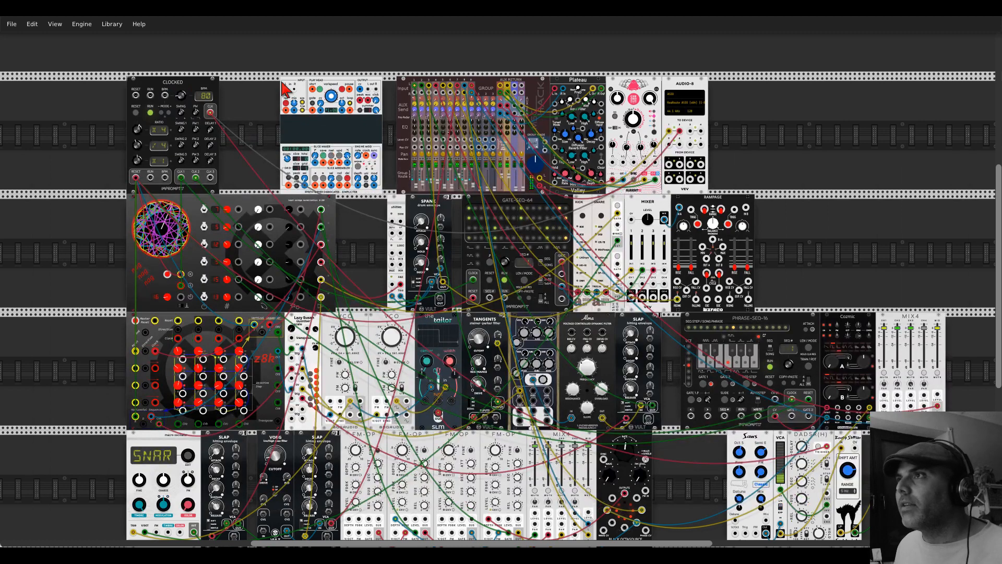
{"action": "left_click_drag", "start_coordinate": [285, 89], "coordinate": [669, 165]}
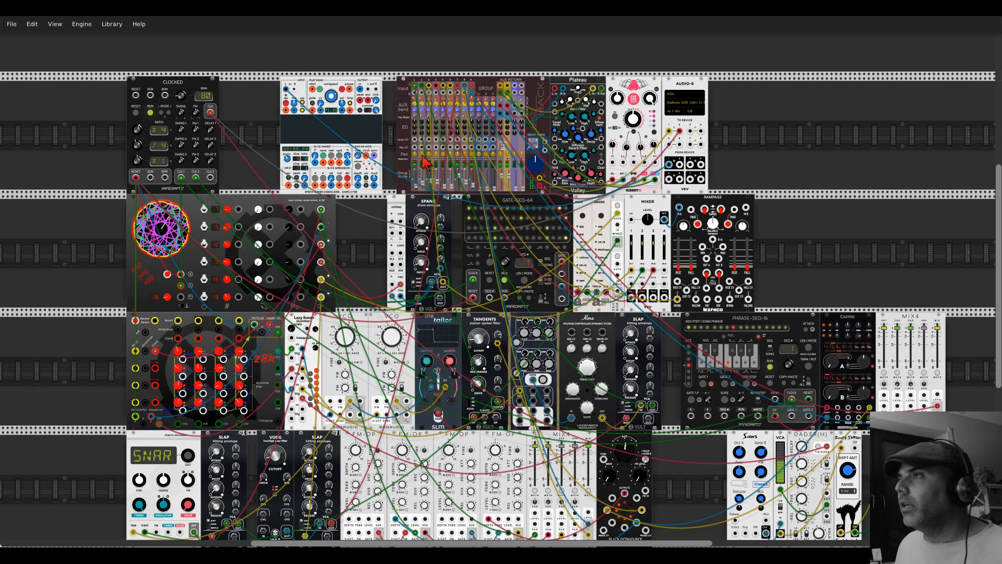
Step: Record an incoming audio sample of about 21 seconds into Simpliciter
{"action": "scroll", "coordinate": [287, 132], "scroll_direction": "up", "scroll_amount": 5}
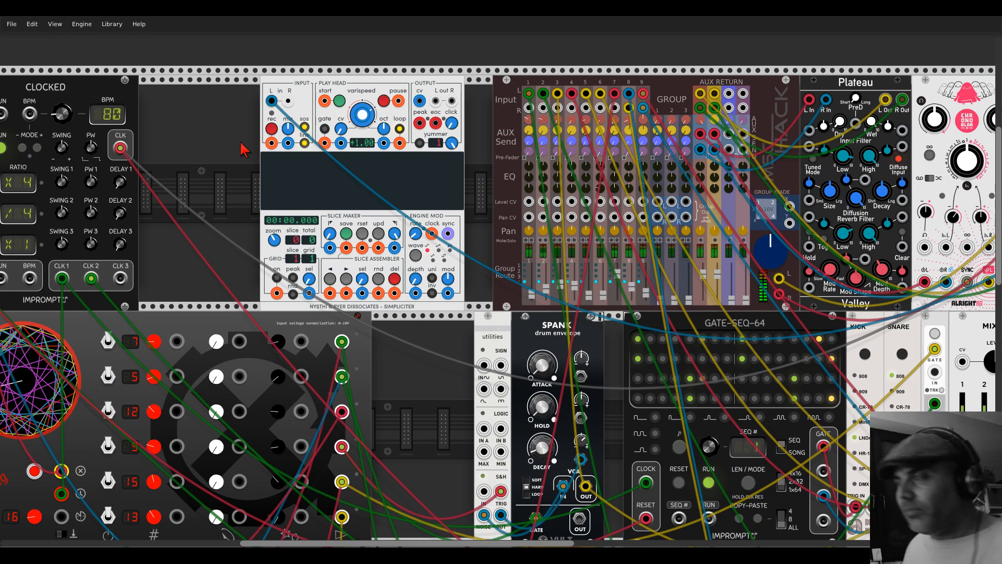
{"action": "left_click", "coordinate": [272, 129]}
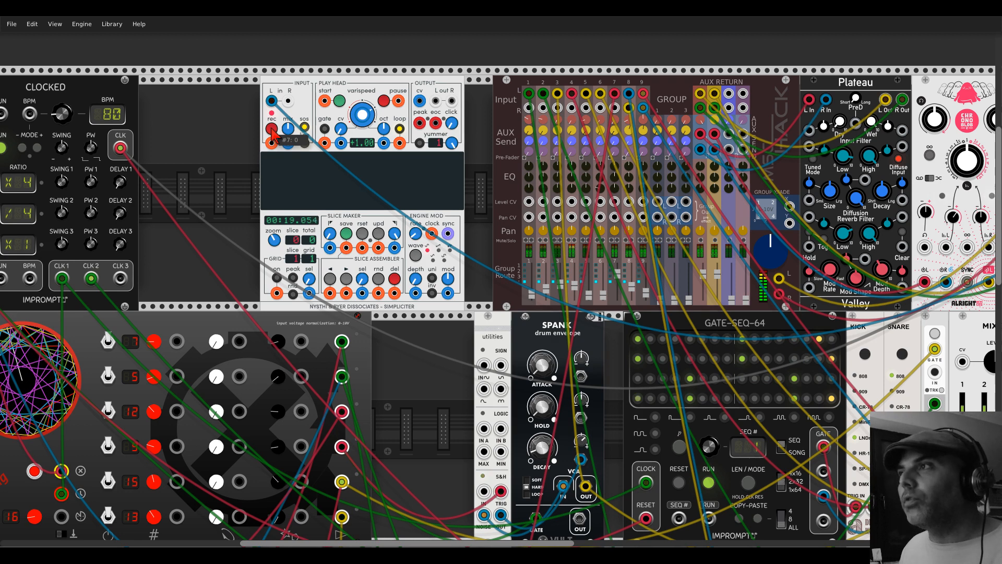
{"action": "left_click", "coordinate": [271, 129]}
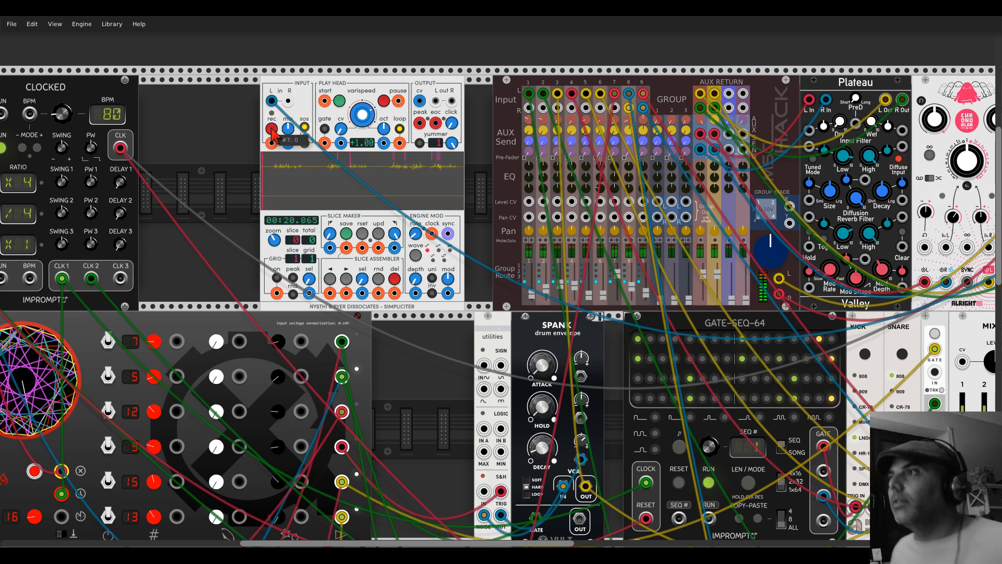
Step: Enable Simpliciter's grid and random slice playback, and toggle the peak option to try it on the recording
{"action": "left_click", "coordinate": [278, 278]}
{"action": "left_click", "coordinate": [293, 278]}
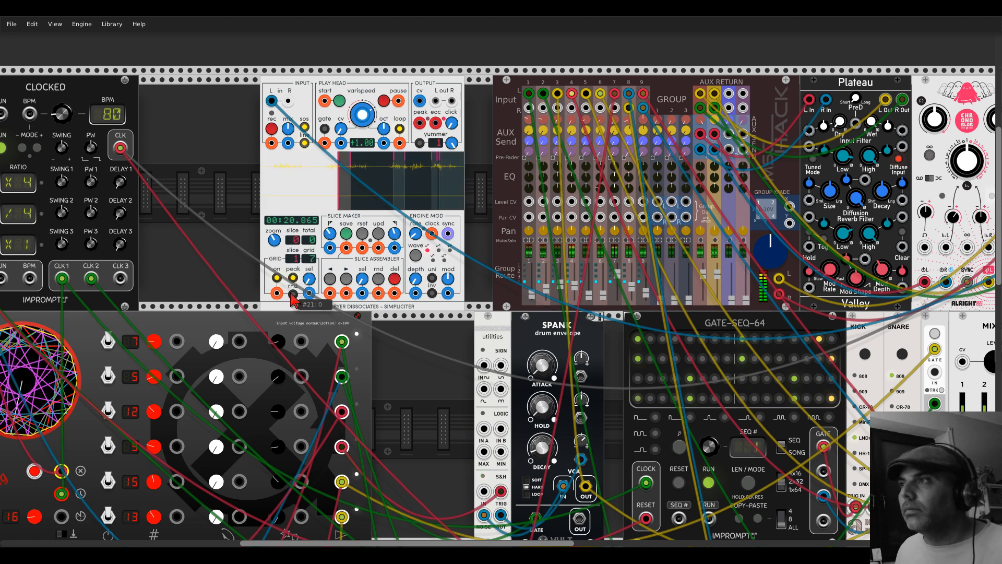
{"action": "left_click", "coordinate": [293, 295]}
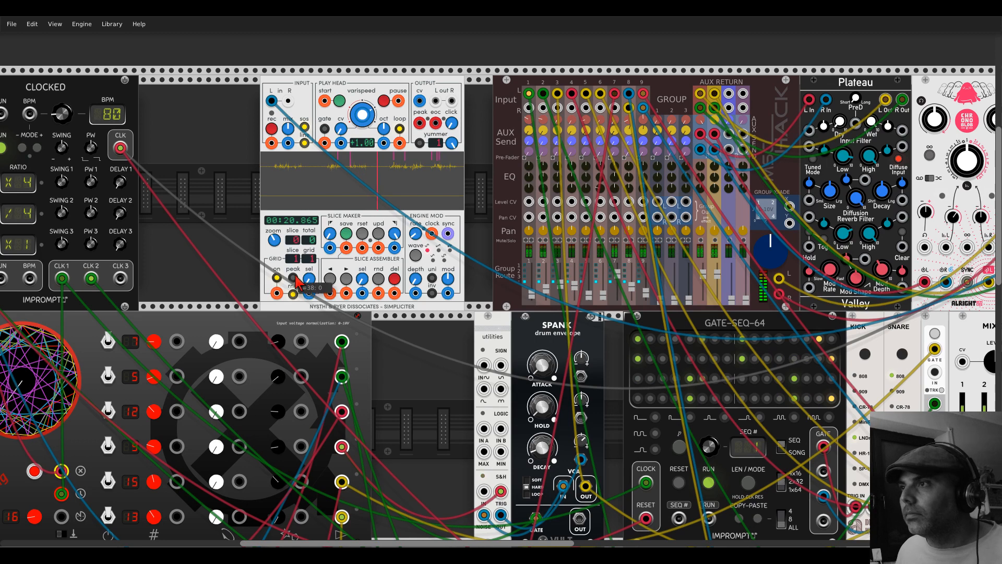
{"action": "left_click", "coordinate": [294, 279]}
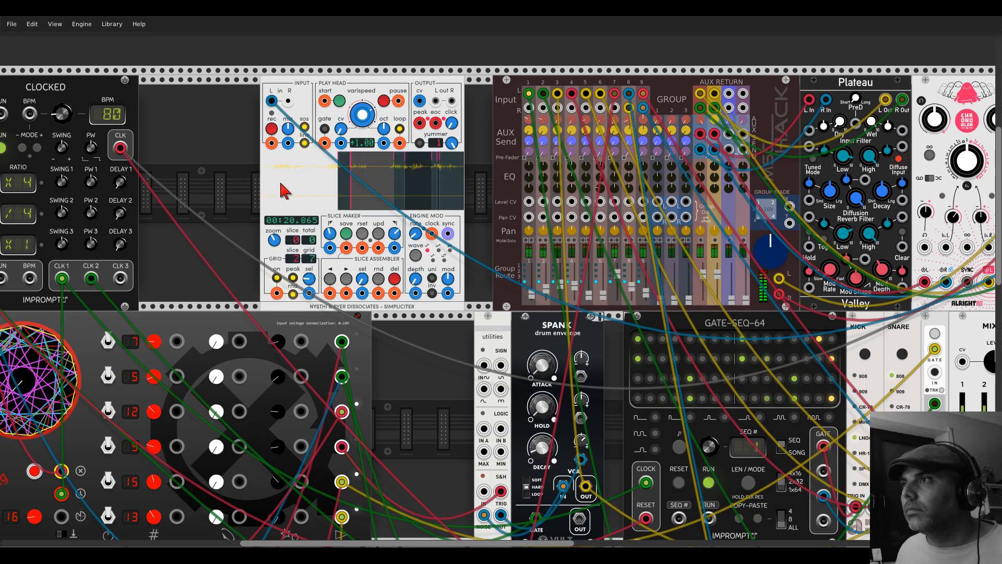
{"action": "left_click", "coordinate": [294, 279]}
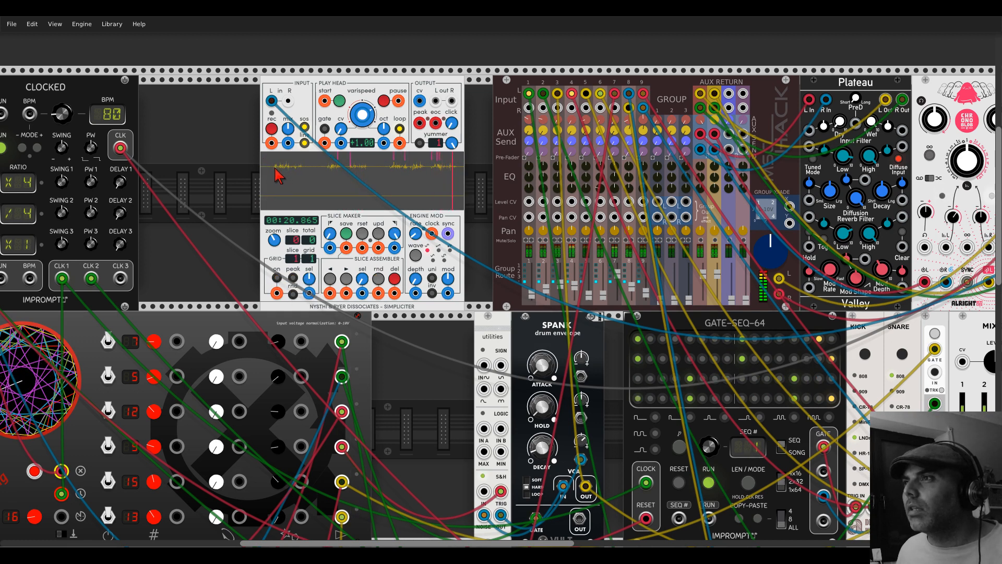
Step: Audition a short passage near the start of Simpliciter's recording and a longer one reaching its second burst
{"action": "left_click_drag", "start_coordinate": [275, 168], "coordinate": [283, 169]}
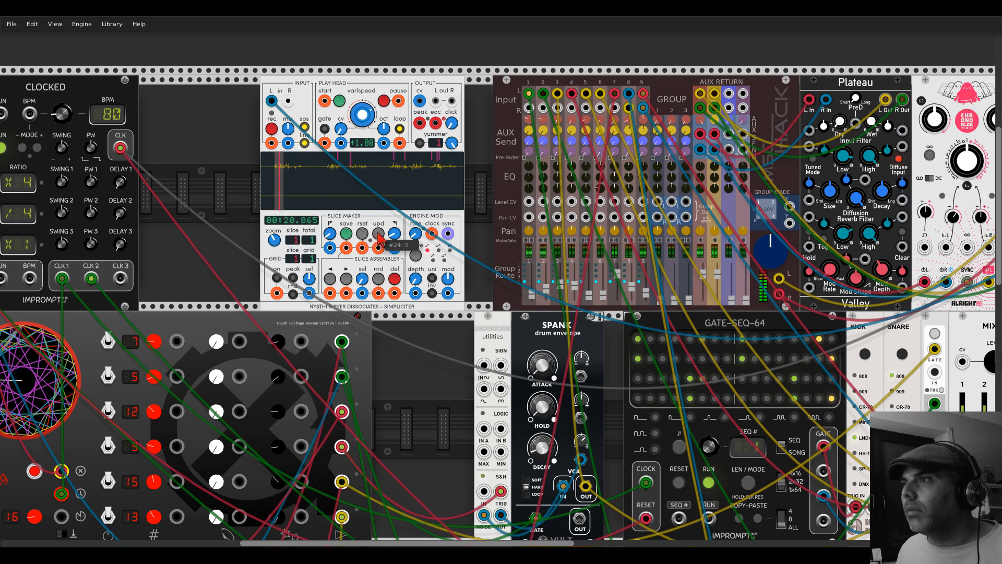
{"action": "left_click_drag", "start_coordinate": [284, 169], "coordinate": [334, 170]}
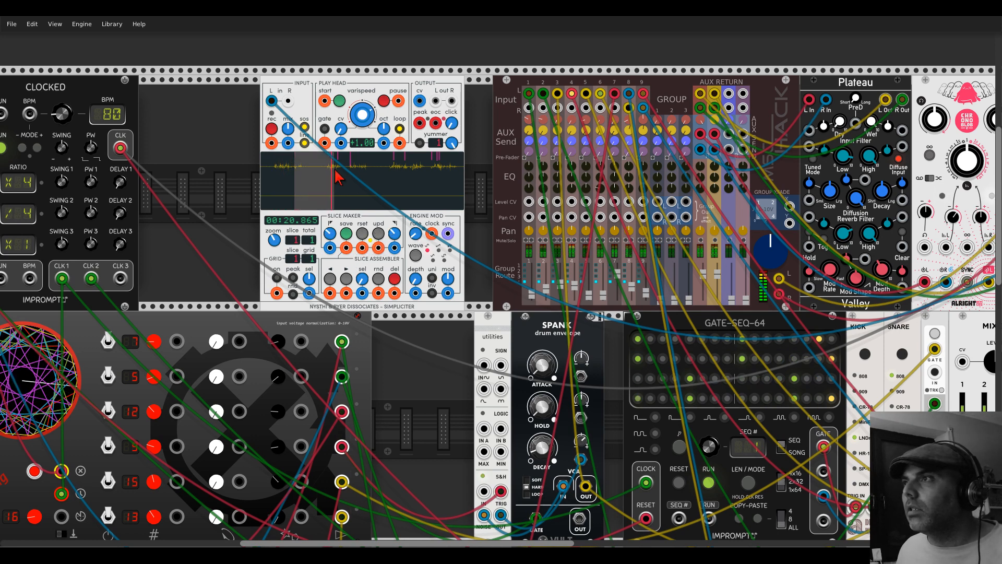
{"action": "left_click", "coordinate": [380, 236]}
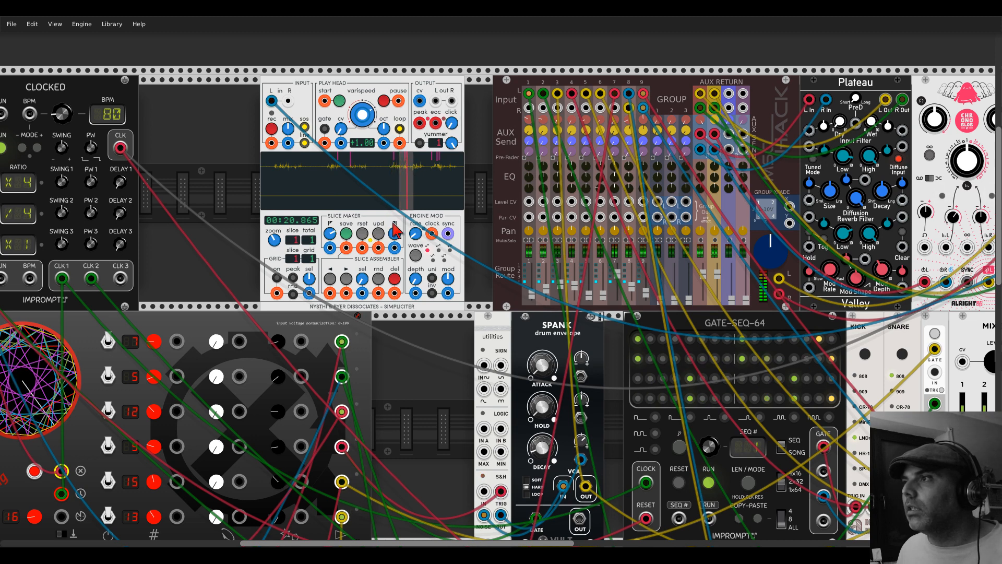
Step: Disconnect the audio input cable from Simpliciter and look through its module options
{"action": "left_click_drag", "start_coordinate": [271, 101], "coordinate": [389, 155]}
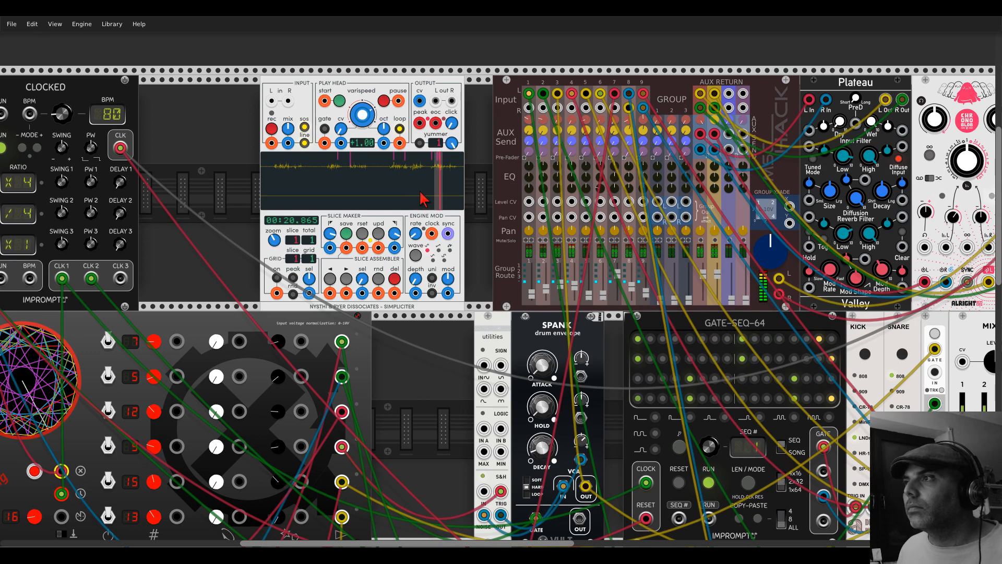
{"action": "right_click", "coordinate": [352, 94]}
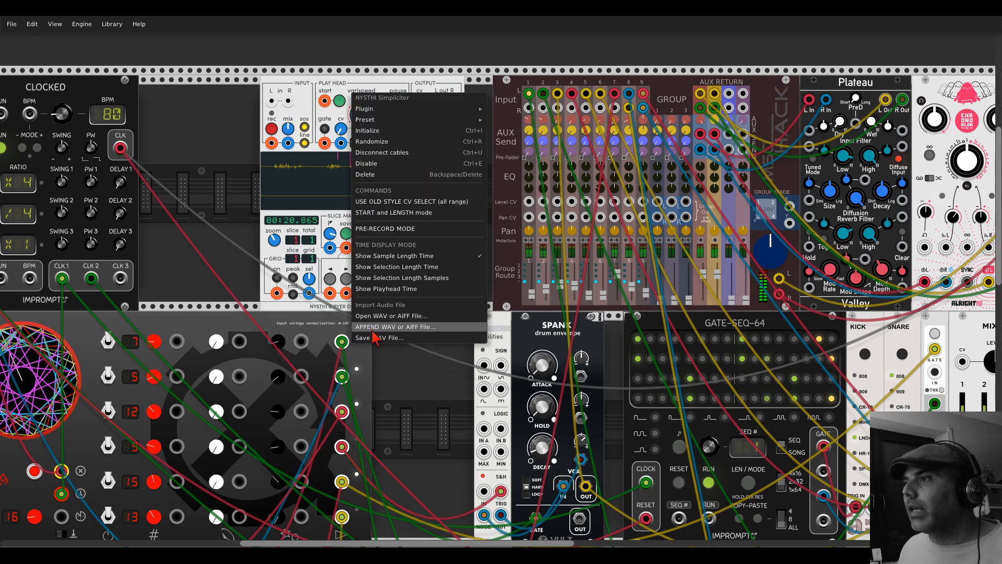
{"action": "left_click", "coordinate": [433, 369]}
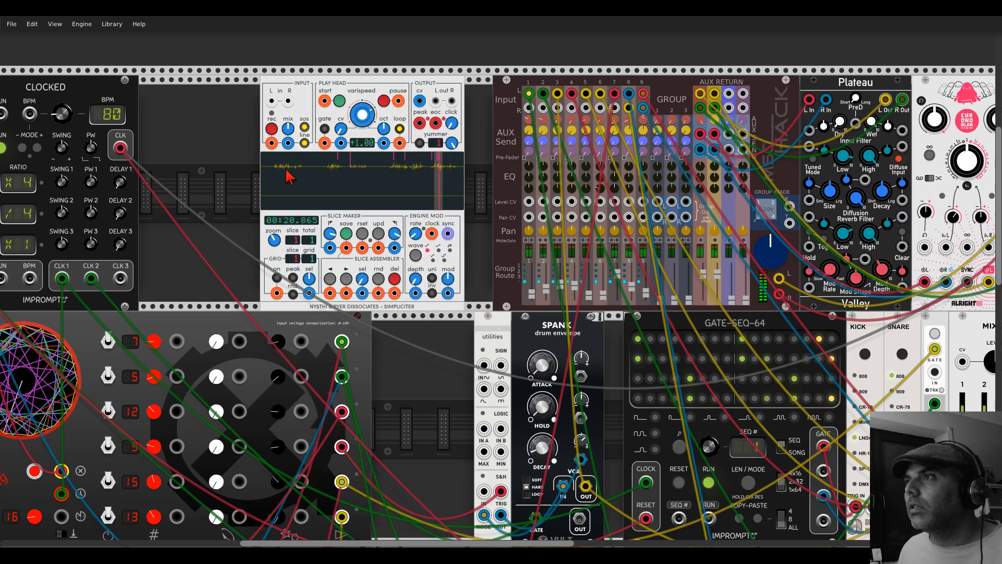
Step: Select several passages across Simpliciter's recorded waveform for slice playback, ending on one near the middle
{"action": "left_click_drag", "start_coordinate": [287, 169], "coordinate": [303, 173]}
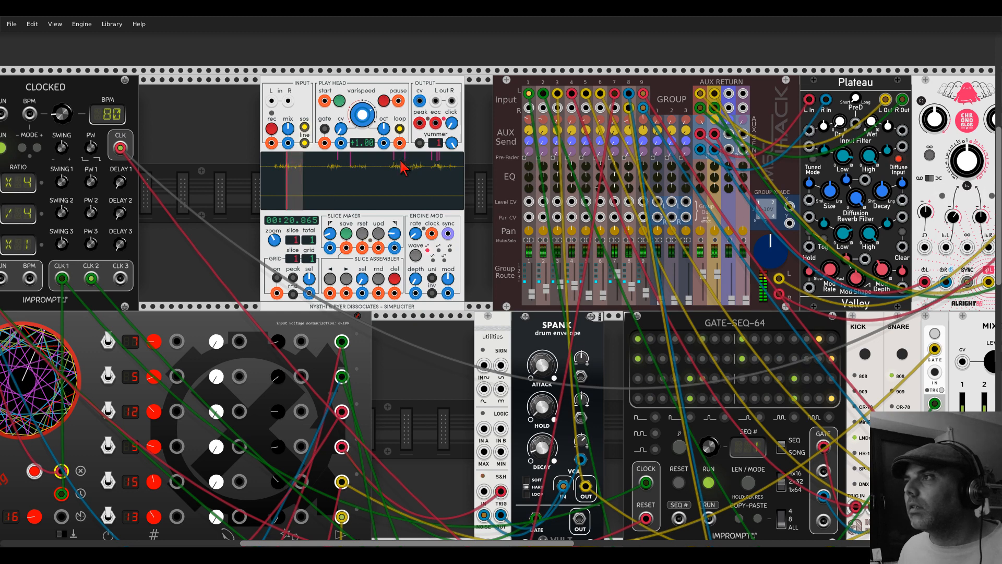
{"action": "left_click_drag", "start_coordinate": [398, 170], "coordinate": [419, 171]}
{"action": "left_click", "coordinate": [420, 170]}
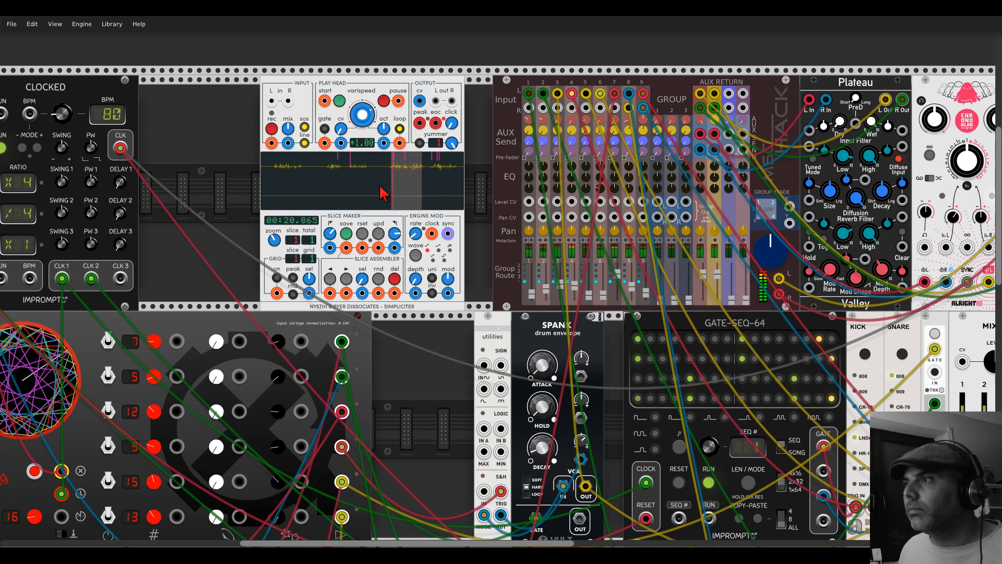
{"action": "left_click", "coordinate": [287, 175]}
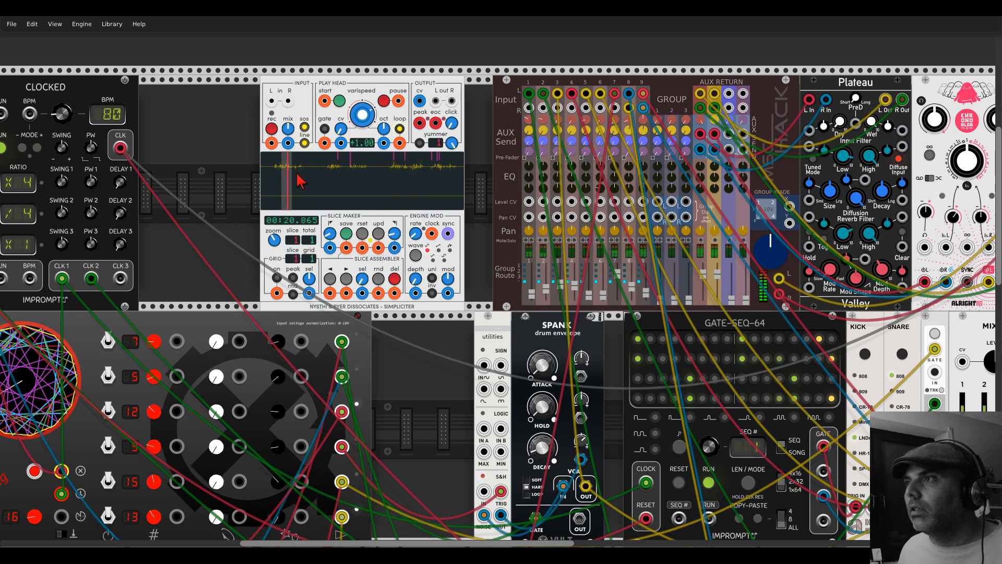
{"action": "left_click", "coordinate": [338, 172]}
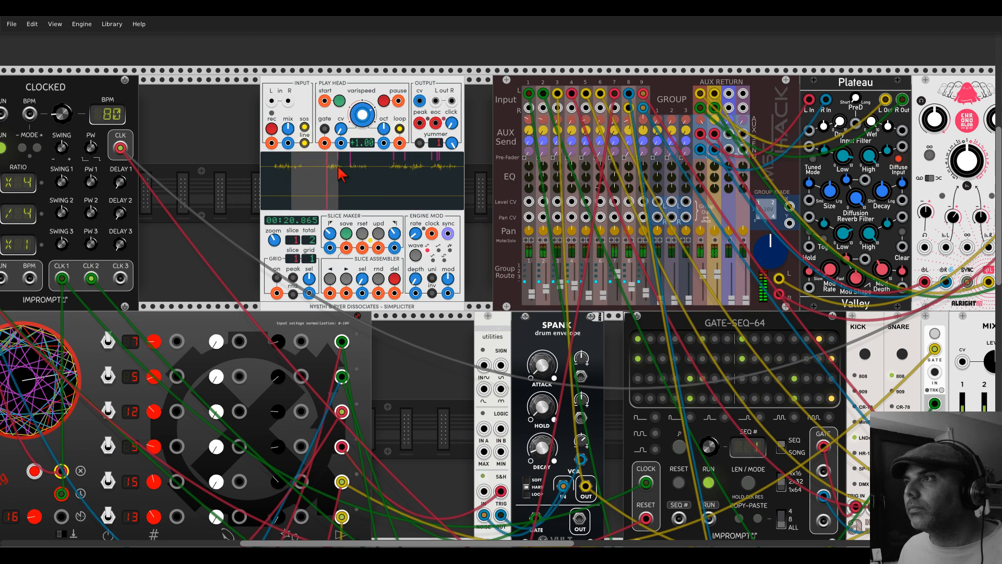
{"action": "left_click", "coordinate": [338, 172]}
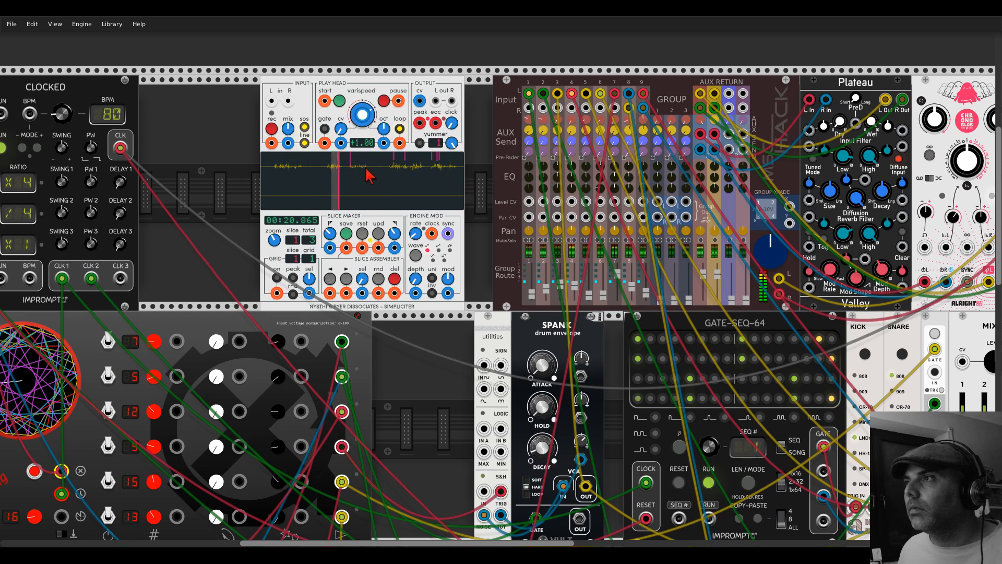
{"action": "left_click", "coordinate": [360, 175]}
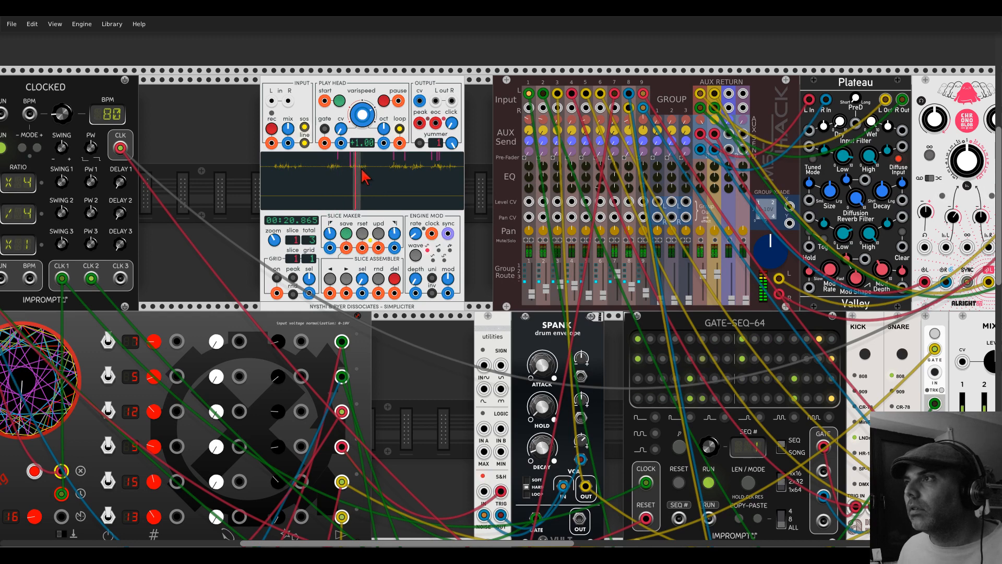
Step: Select and save several slices across the second half of Simpliciter's recorded waveform
{"action": "left_click", "coordinate": [397, 183]}
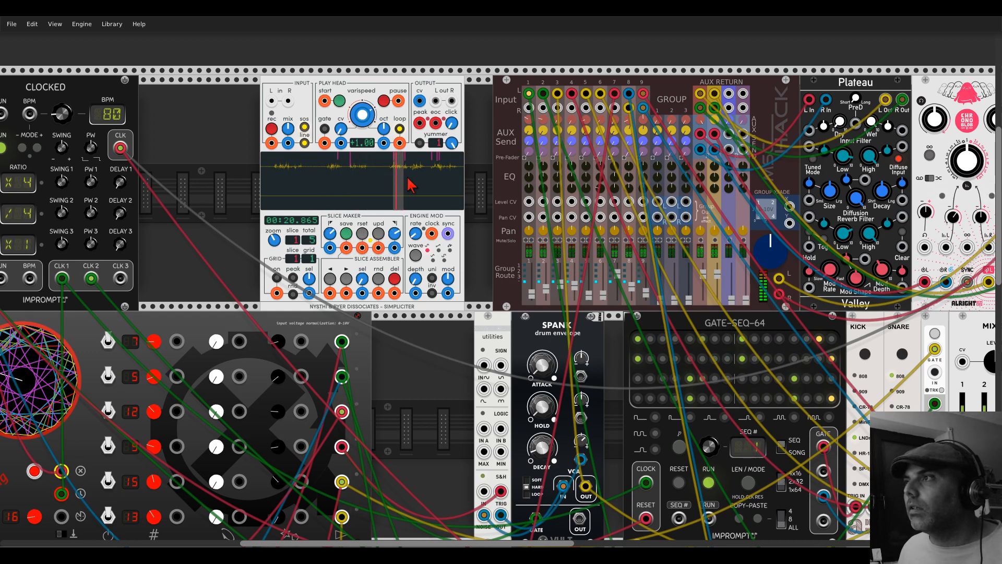
{"action": "left_click", "coordinate": [410, 180]}
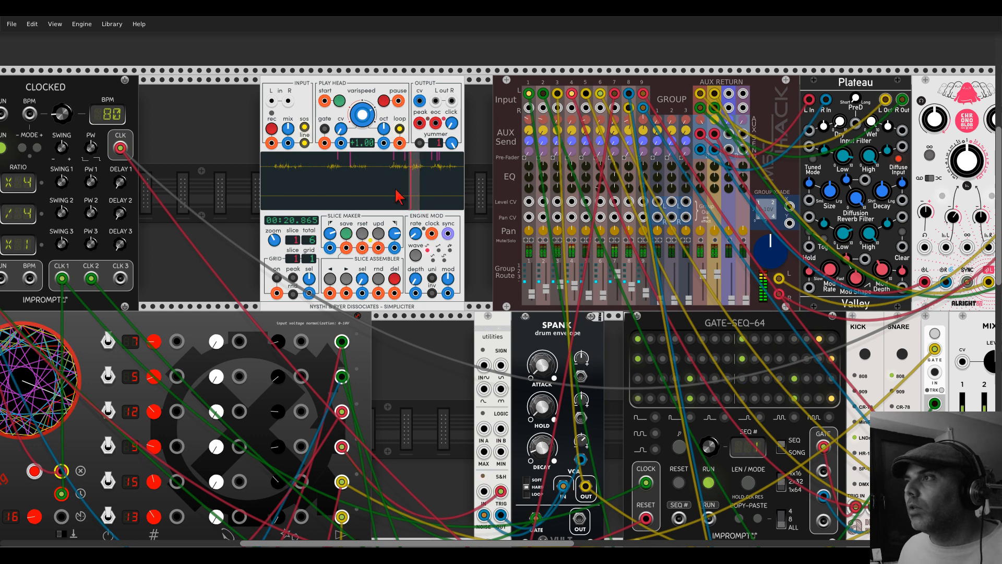
{"action": "left_click", "coordinate": [411, 177]}
{"action": "left_click_drag", "start_coordinate": [390, 169], "coordinate": [443, 172]}
{"action": "left_click", "coordinate": [348, 233]}
{"action": "left_click", "coordinate": [442, 172]}
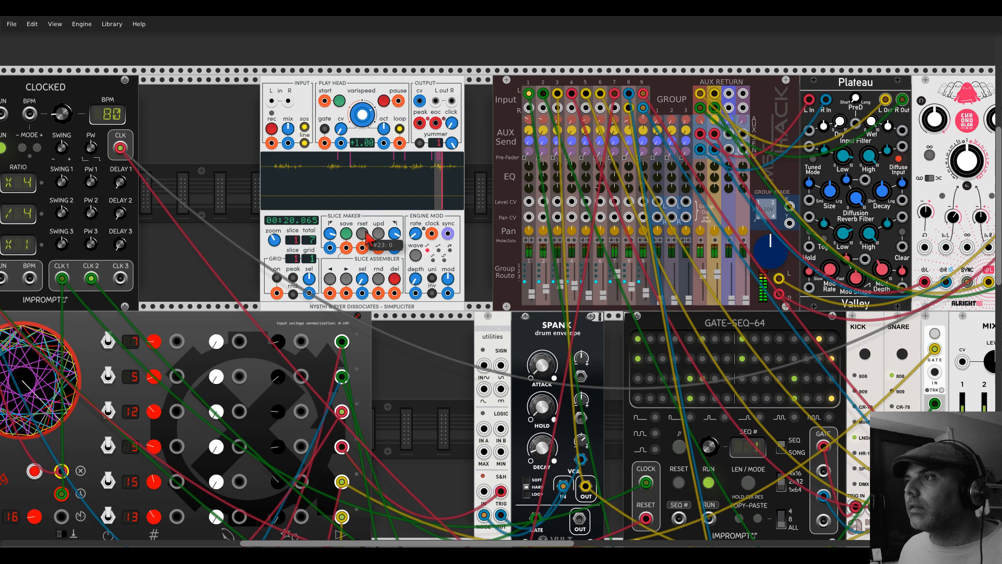
{"action": "left_click", "coordinate": [348, 233]}
Step: Save one more Simpliciter slice over the burst near the recording's start and another near its end
{"action": "left_click_drag", "start_coordinate": [278, 168], "coordinate": [295, 169]}
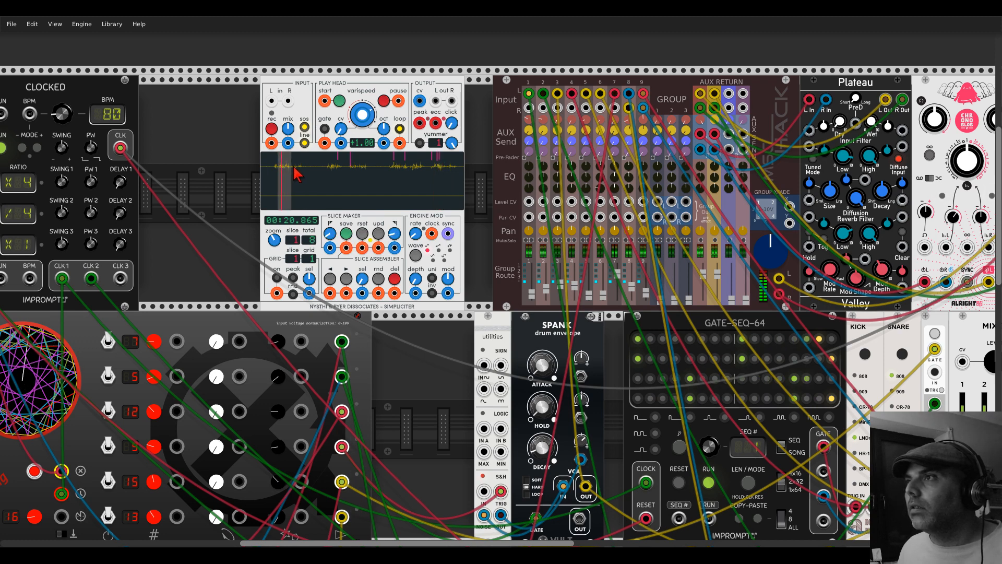
{"action": "left_click", "coordinate": [346, 234]}
{"action": "left_click_drag", "start_coordinate": [417, 169], "coordinate": [439, 167]}
{"action": "left_click", "coordinate": [345, 233]}
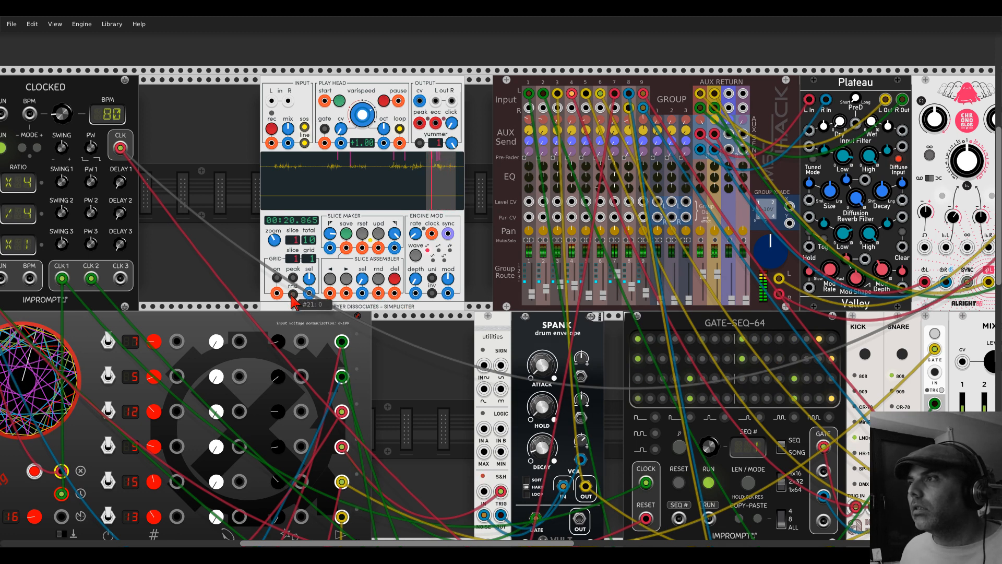
Step: Trigger Simpliciter's random slice input from Clocked's third clock output at ratio /6, and move Simpliciter beside Clocked
{"action": "left_click_drag", "start_coordinate": [379, 293], "coordinate": [120, 148]}
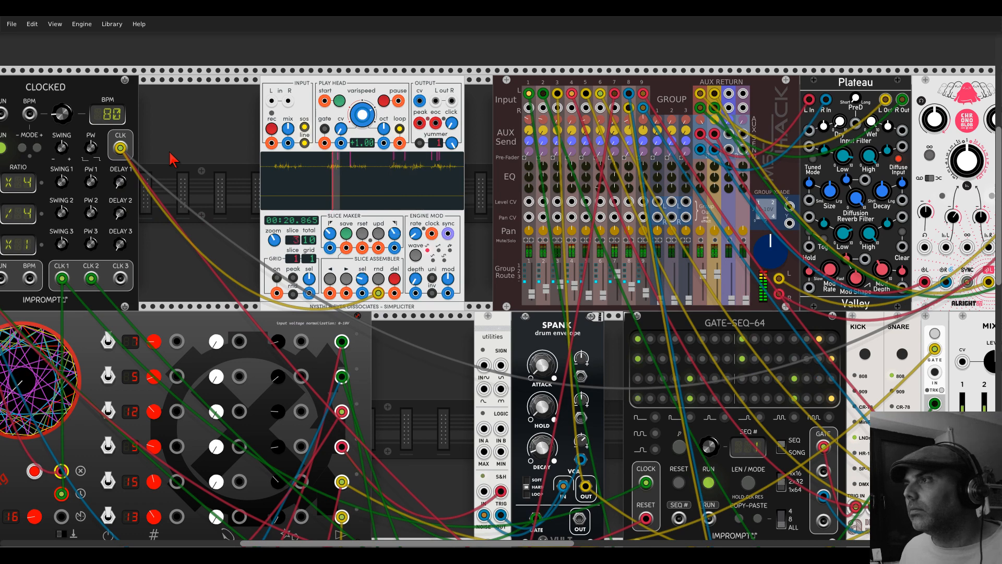
{"action": "left_click_drag", "start_coordinate": [170, 152], "coordinate": [385, 135]}
{"action": "left_click_drag", "start_coordinate": [183, 230], "coordinate": [183, 251]}
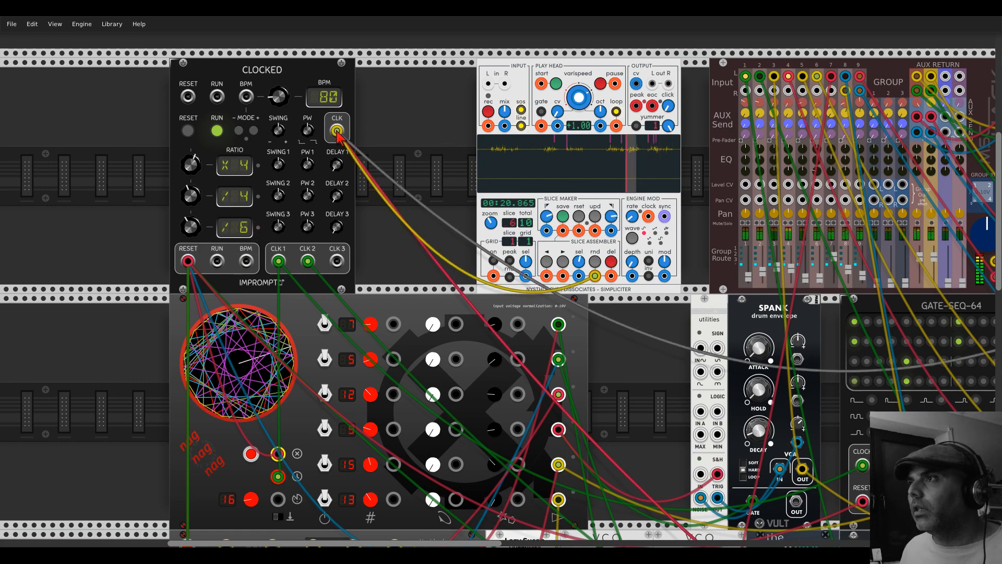
{"action": "left_click_drag", "start_coordinate": [338, 131], "coordinate": [337, 261]}
{"action": "left_click_drag", "start_coordinate": [426, 148], "coordinate": [129, 173]}
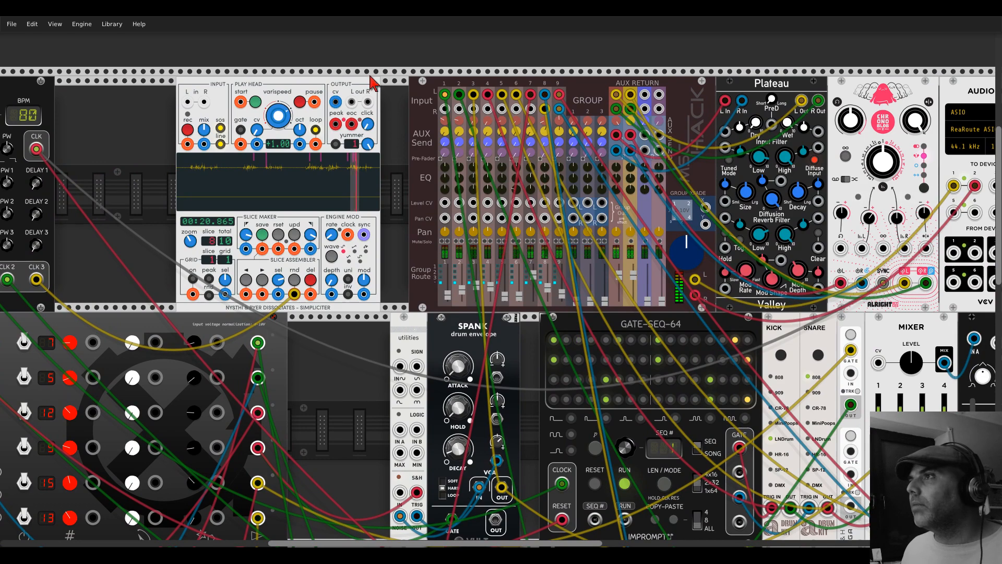
{"action": "left_click_drag", "start_coordinate": [365, 90], "coordinate": [253, 91]}
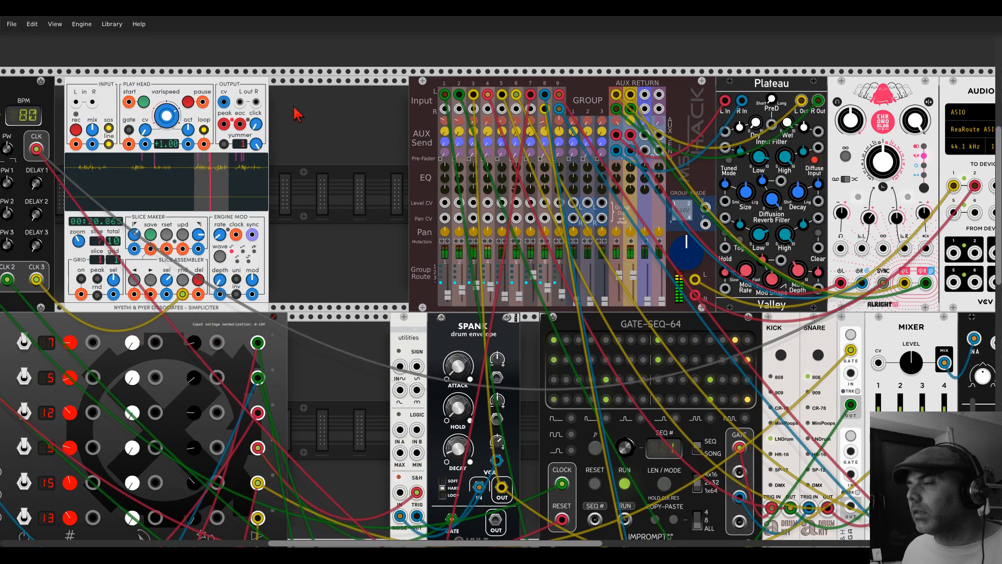
Step: Solo channels 1 and 2 on the main mixer and trace which modules feed channel 2
{"action": "scroll", "coordinate": [331, 128], "scroll_direction": "down", "scroll_amount": 2}
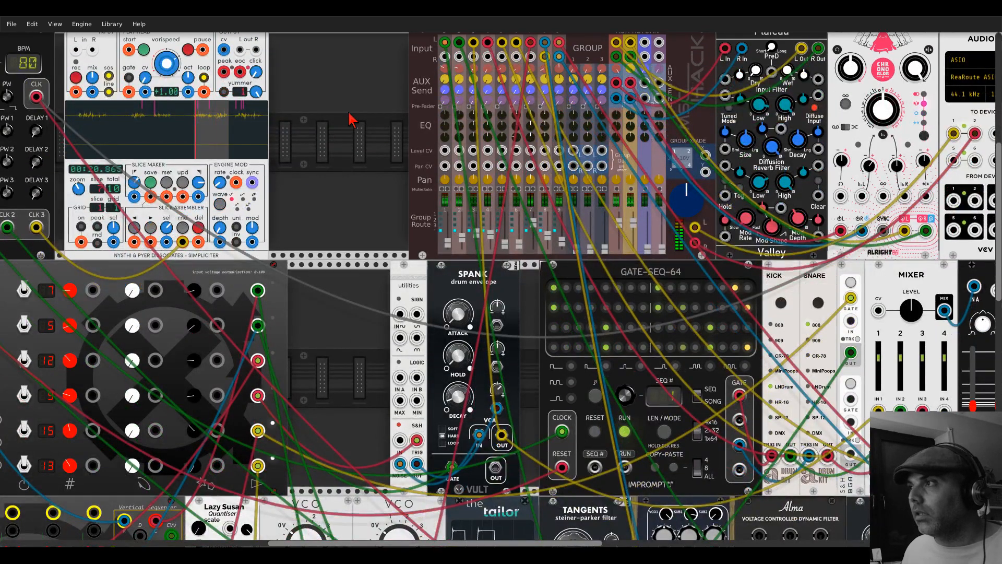
{"action": "scroll", "coordinate": [351, 117], "scroll_direction": "up", "scroll_amount": 1}
{"action": "left_click", "coordinate": [447, 215]}
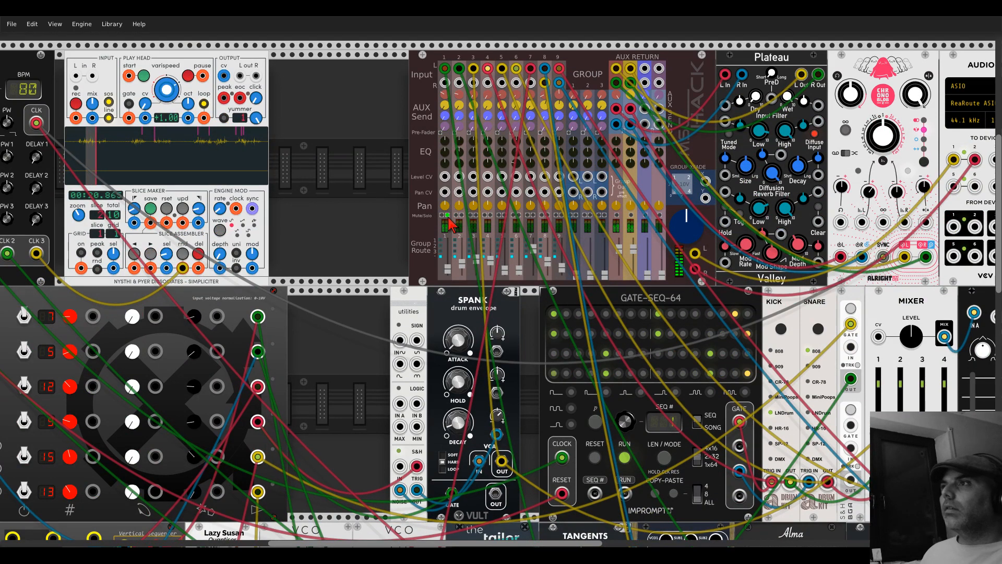
{"action": "left_click", "coordinate": [462, 214]}
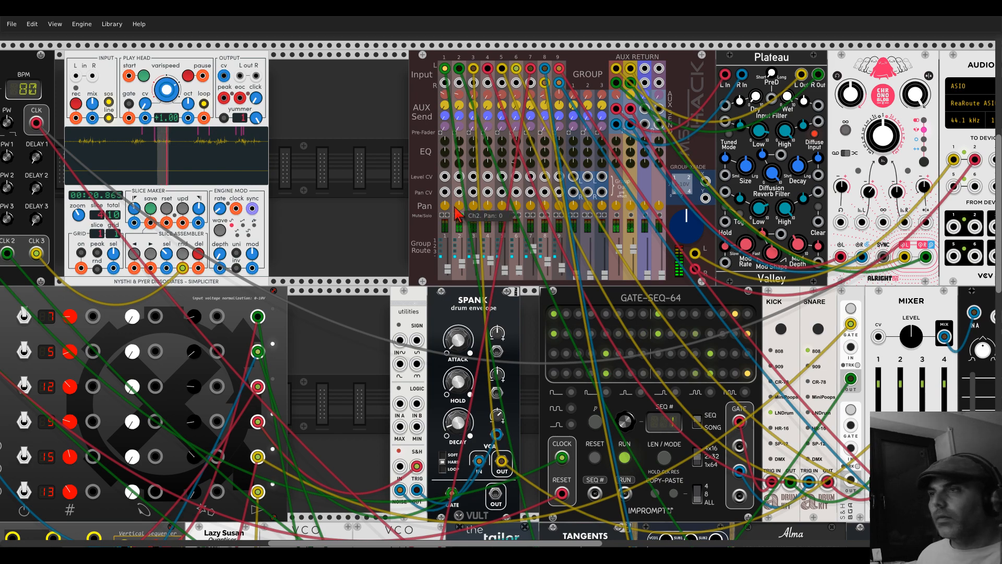
{"action": "scroll", "coordinate": [353, 170], "scroll_direction": "down", "scroll_amount": 1}
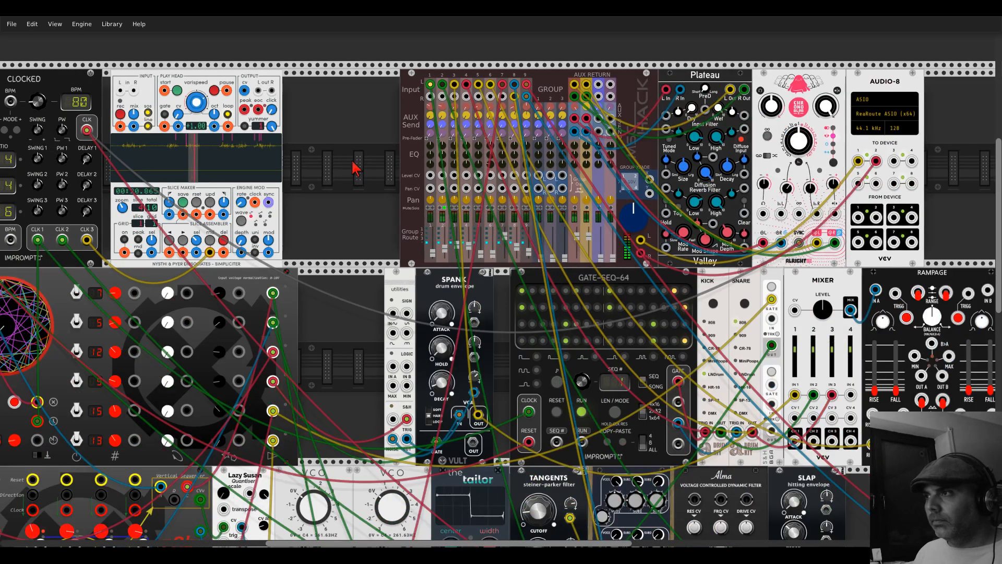
{"action": "scroll", "coordinate": [354, 166], "scroll_direction": "down", "scroll_amount": 3}
{"action": "scroll", "coordinate": [354, 163], "scroll_direction": "up", "scroll_amount": 2}
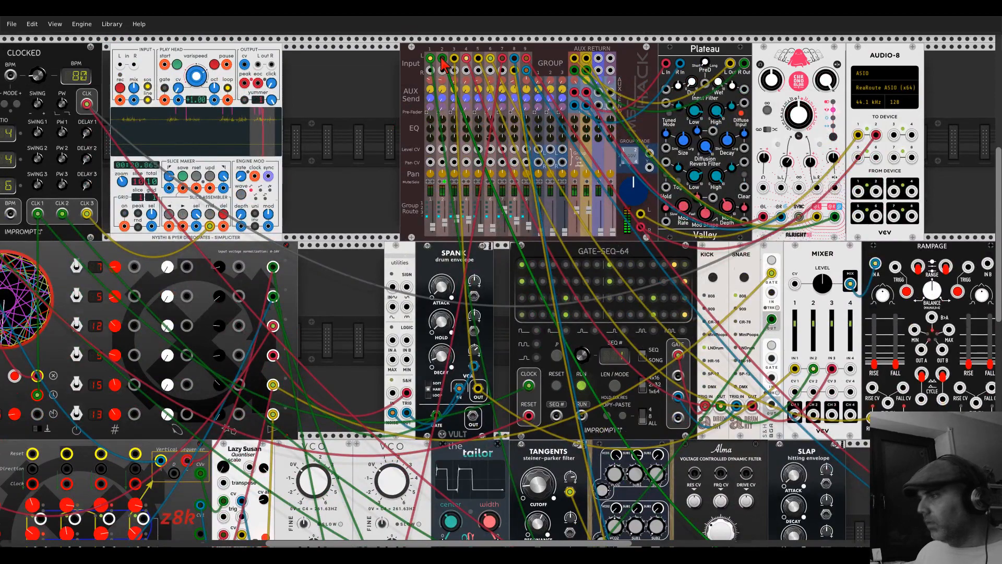
{"action": "scroll", "coordinate": [781, 355], "scroll_direction": "down", "scroll_amount": 5}
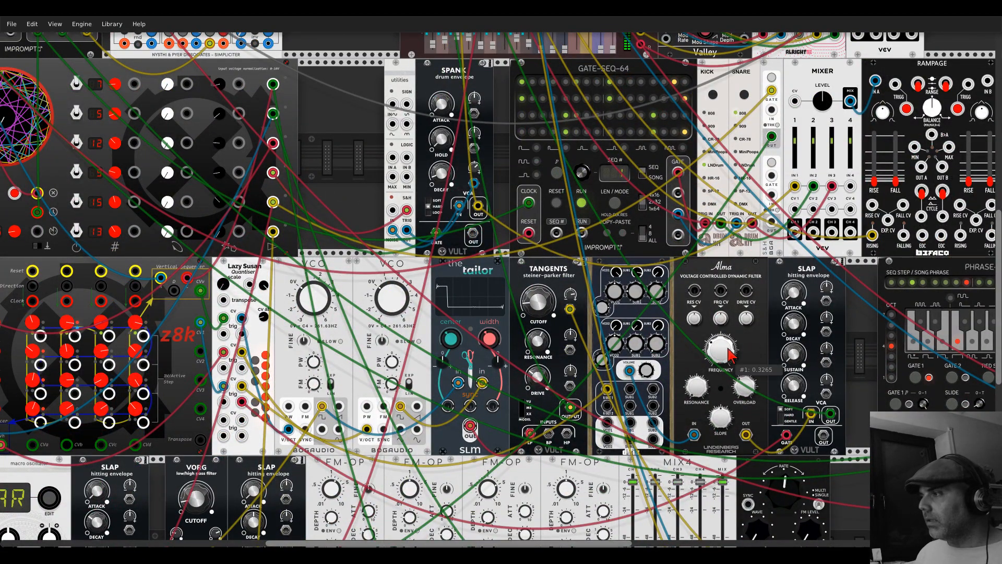
{"action": "scroll", "coordinate": [313, 214], "scroll_direction": "up", "scroll_amount": 4}
Step: Search the module library for "mixer" and place a Bogaudio MIX4 between Simpliciter and the main mixer
{"action": "right_click", "coordinate": [343, 151]}
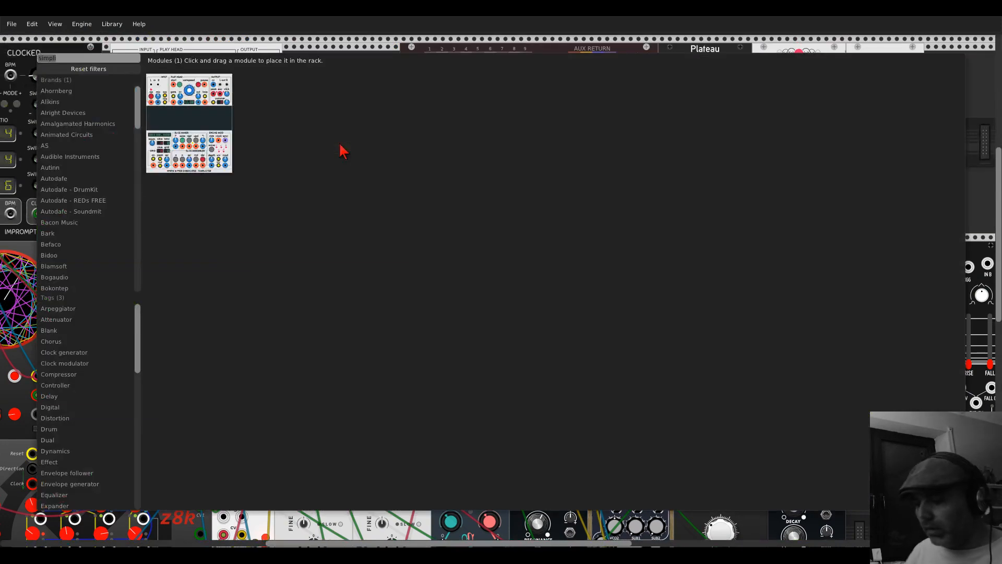
{"action": "type", "text": "mixer"}
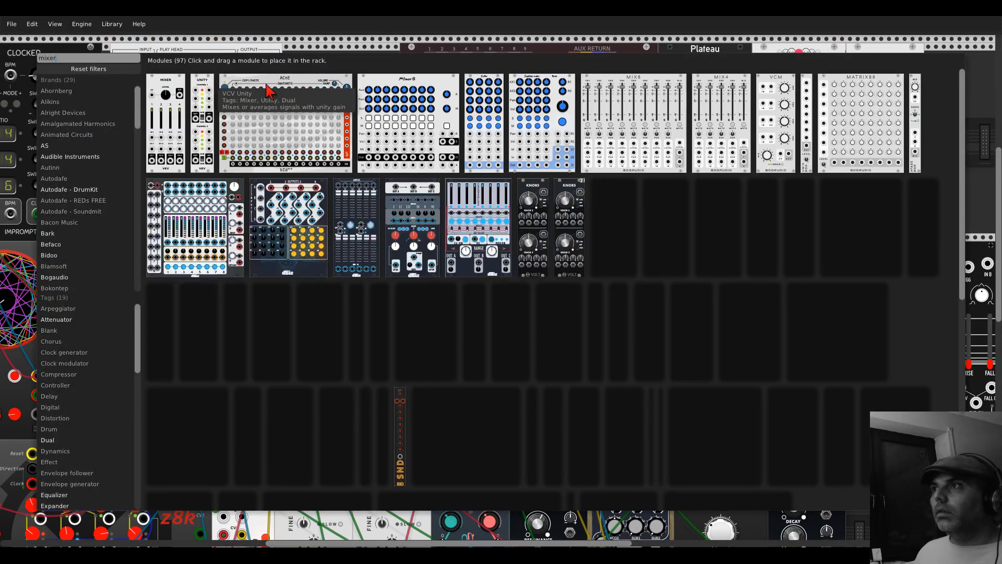
{"action": "left_click_drag", "start_coordinate": [696, 87], "coordinate": [375, 103]}
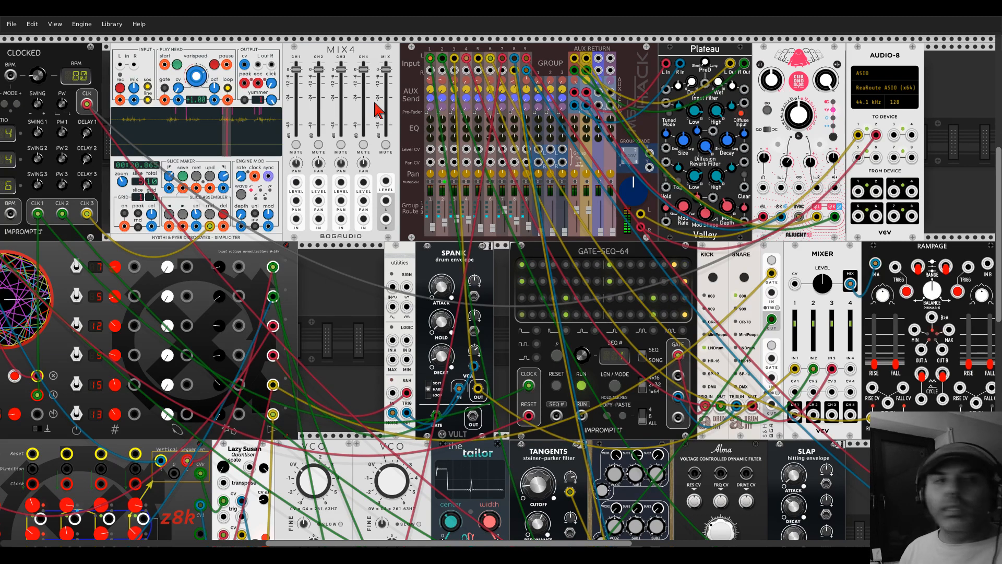
Step: Reroute the main mixer's channel 2 source into MIX4's channel 1 and patch MIX4's stereo output into main channel 2
{"action": "scroll", "coordinate": [377, 110], "scroll_direction": "up", "scroll_amount": 2}
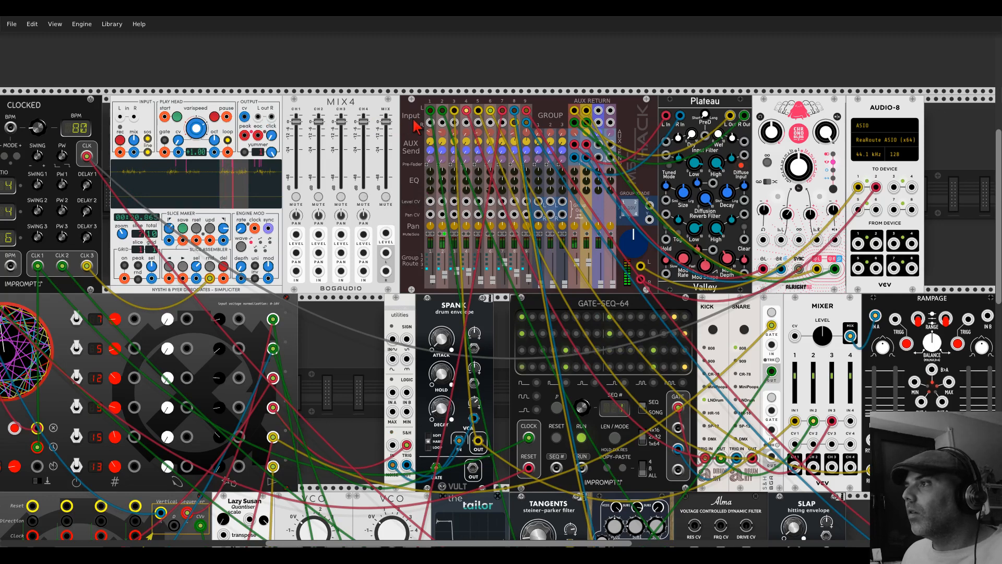
{"action": "left_click_drag", "start_coordinate": [442, 111], "coordinate": [296, 271]}
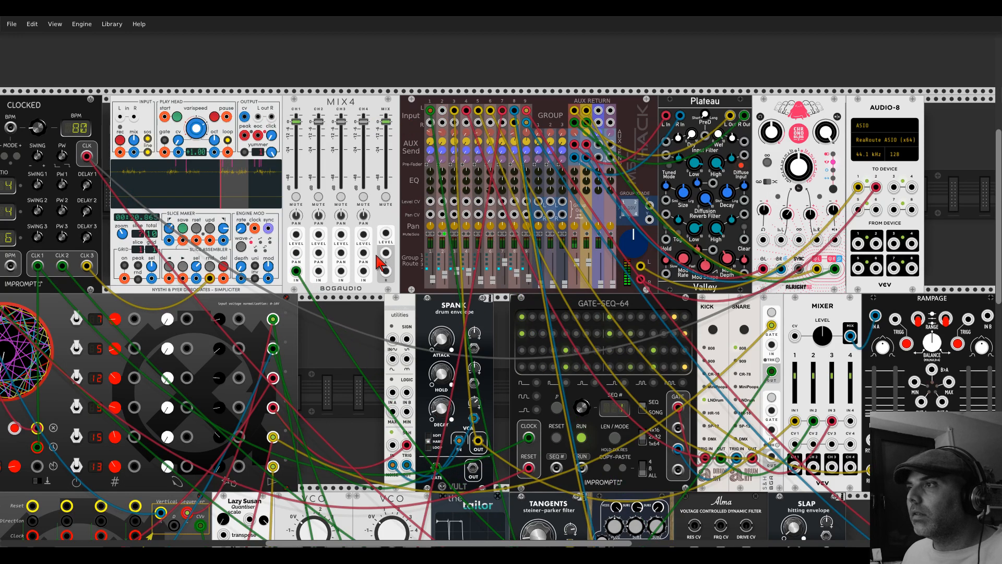
{"action": "left_click_drag", "start_coordinate": [386, 253], "coordinate": [442, 111]}
{"action": "left_click_drag", "start_coordinate": [442, 122], "coordinate": [387, 271]}
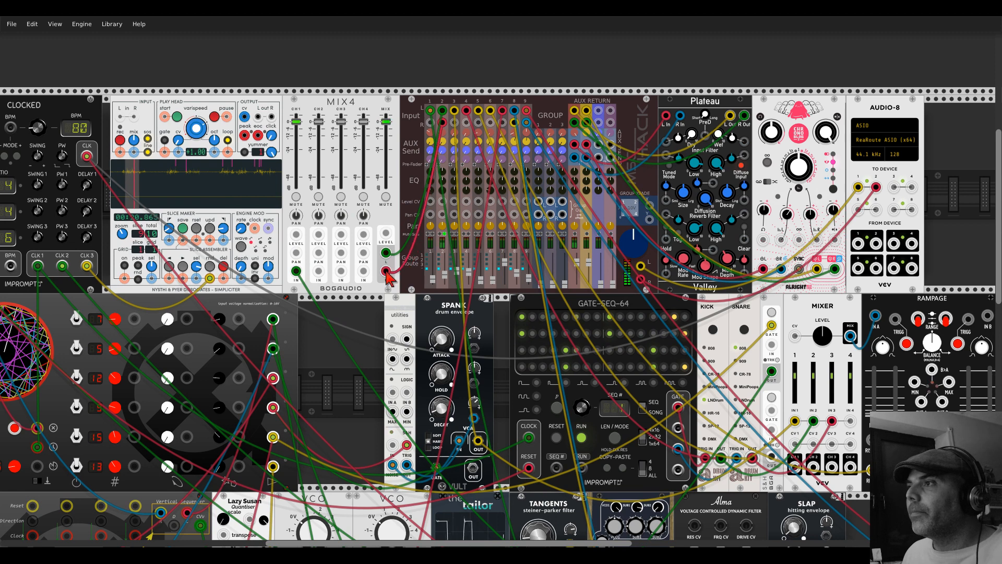
Step: Connect Simpliciter's left and right outputs to MIX4's channels 2 and 3, and adjust channel 2's pan
{"action": "left_click_drag", "start_coordinate": [258, 116], "coordinate": [318, 270]}
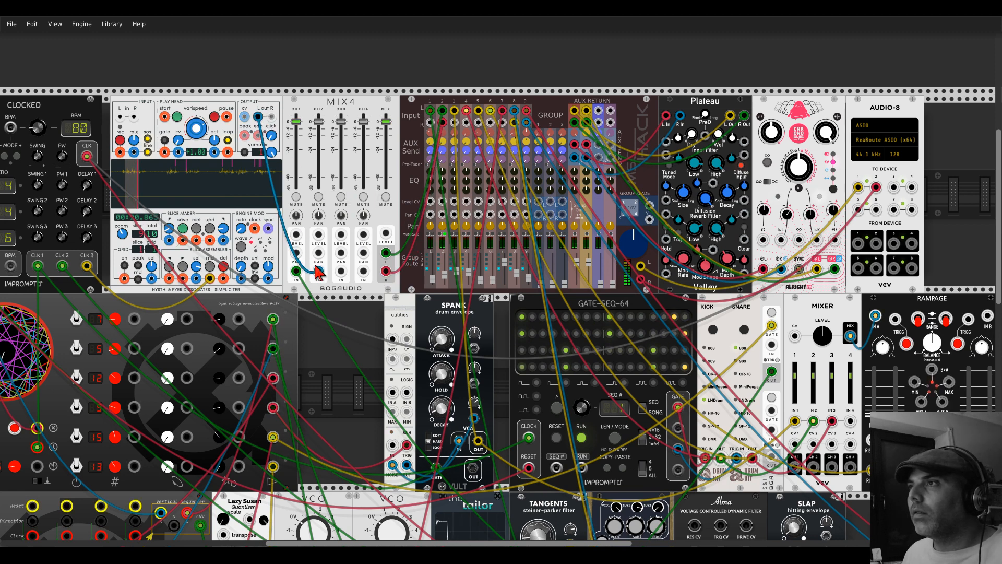
{"action": "scroll", "coordinate": [270, 123], "scroll_direction": "up", "scroll_amount": 1}
{"action": "left_click_drag", "start_coordinate": [272, 142], "coordinate": [341, 297]}
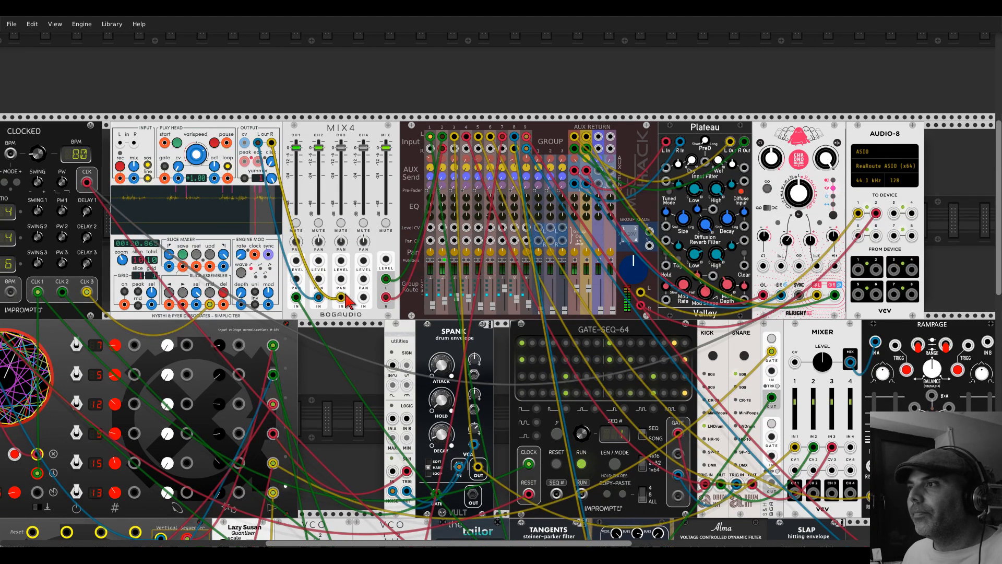
{"action": "left_click_drag", "start_coordinate": [320, 242], "coordinate": [341, 104]}
Step: Slow Simpliciter's varispeed to about 0.63 and raise channel 2's level slightly on MIX4
{"action": "left_click_drag", "start_coordinate": [200, 158], "coordinate": [200, 185]}
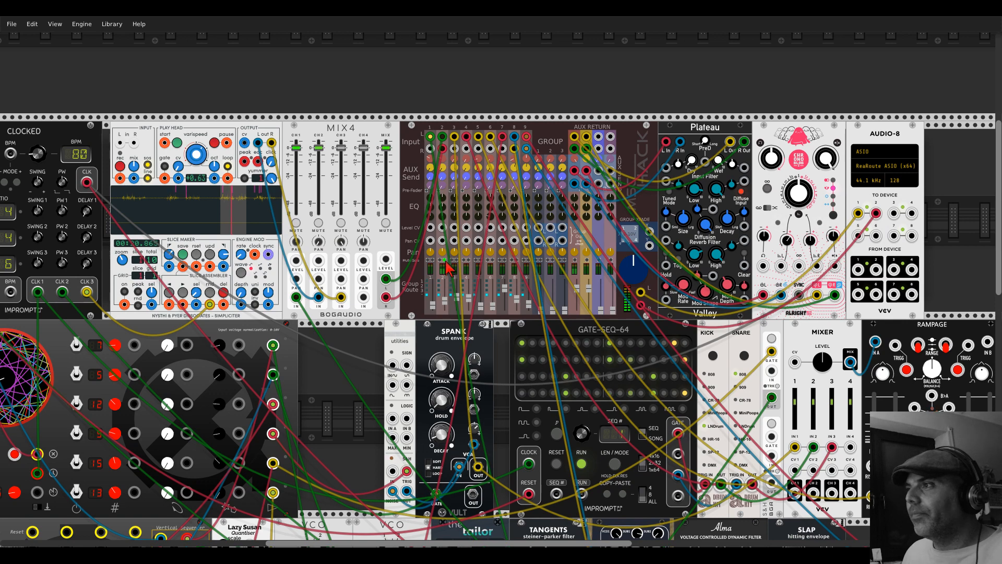
{"action": "scroll", "coordinate": [389, 202], "scroll_direction": "down", "scroll_amount": 2}
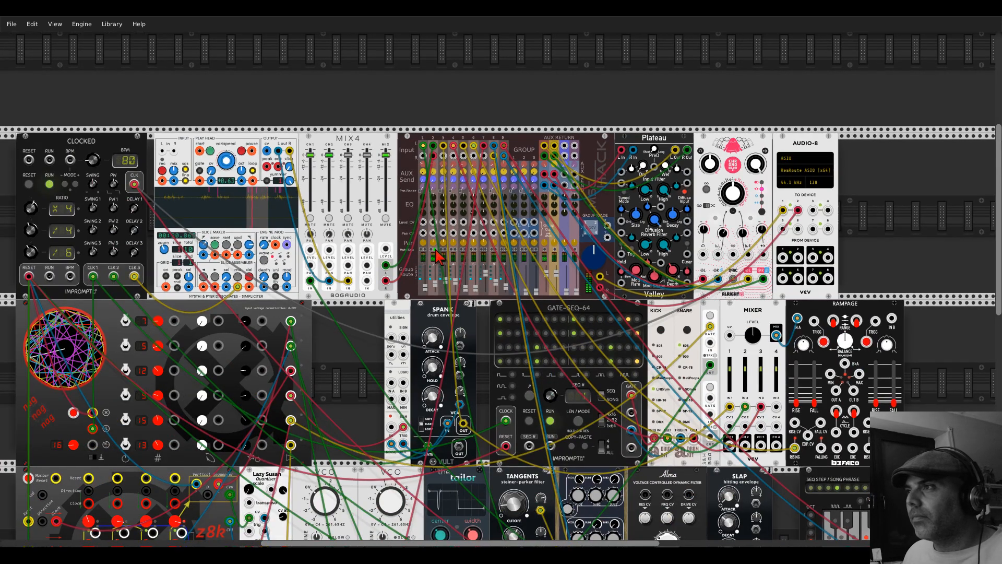
{"action": "left_click_drag", "start_coordinate": [330, 155], "coordinate": [330, 155]}
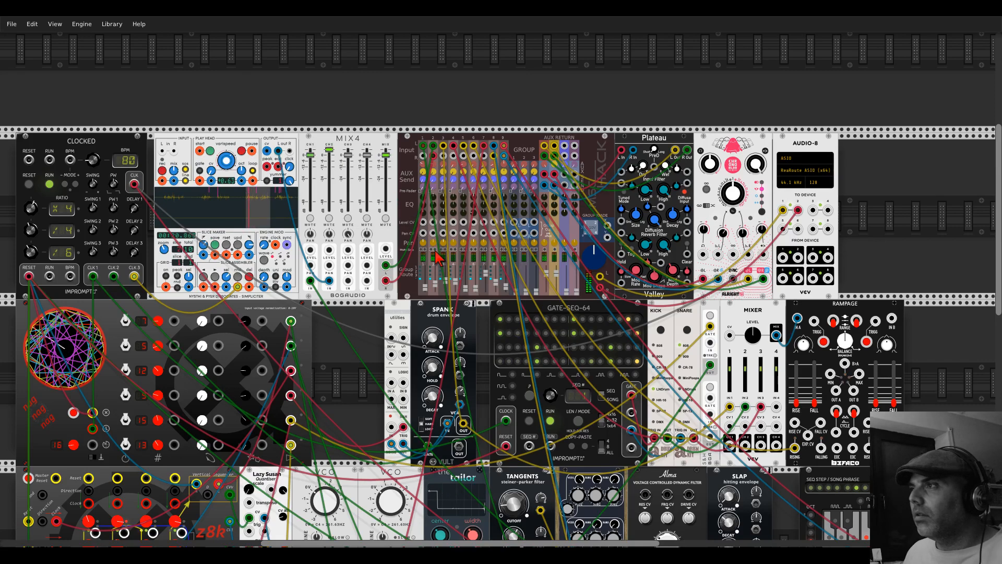
Step: Move Simpliciter and Clocked away from MIX4 to leave a gap, and open the module library
{"action": "left_click_drag", "start_coordinate": [322, 107], "coordinate": [499, 106]}
{"action": "left_click_drag", "start_coordinate": [425, 138], "coordinate": [372, 137]}
{"action": "right_click", "coordinate": [398, 180]}
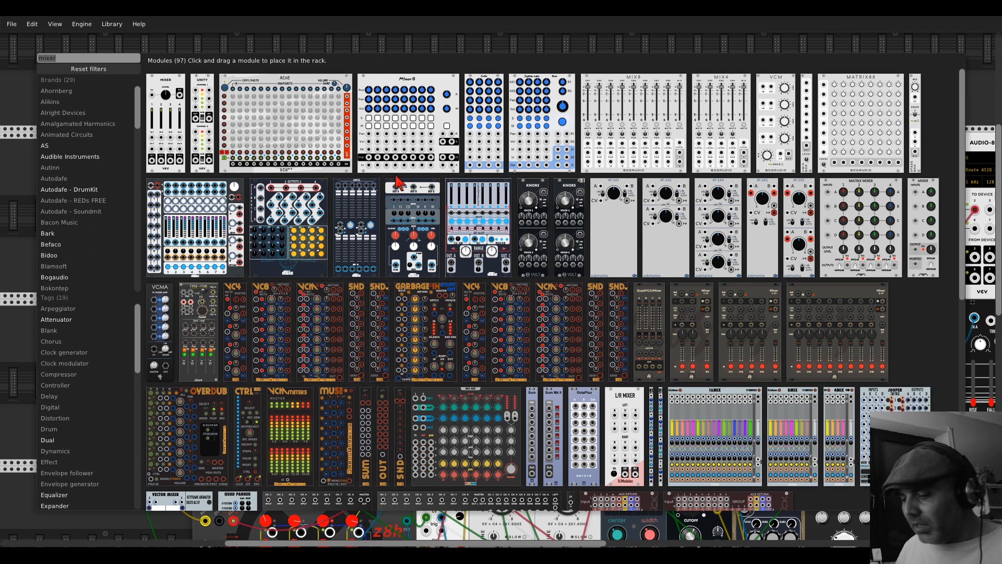
{"action": "type", "text": "debr"}
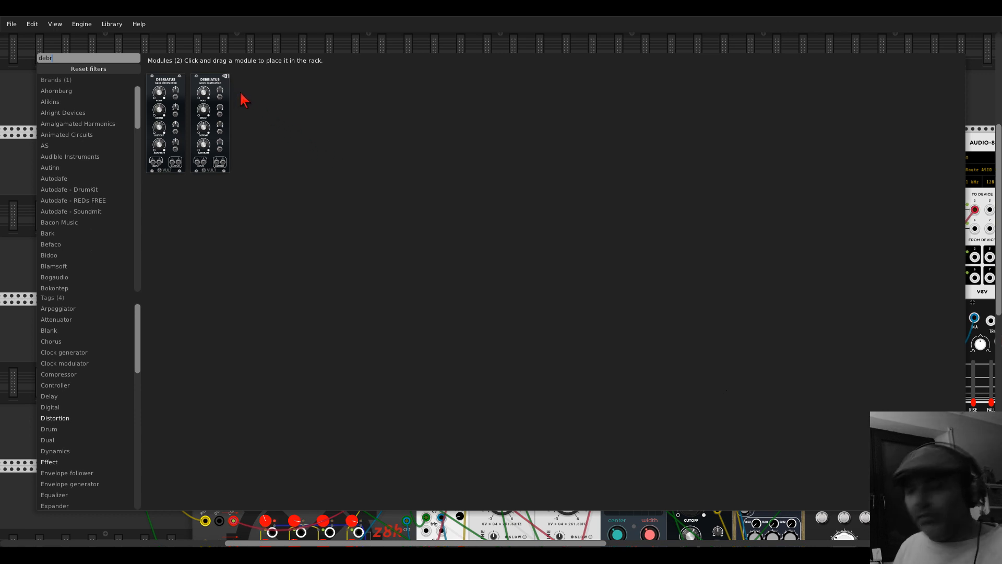
{"action": "key", "text": "BackSpace"}
{"action": "key", "text": "BackSpace"}
{"action": "key", "text": "BackSpace"}
{"action": "key", "text": "BackSpace"}
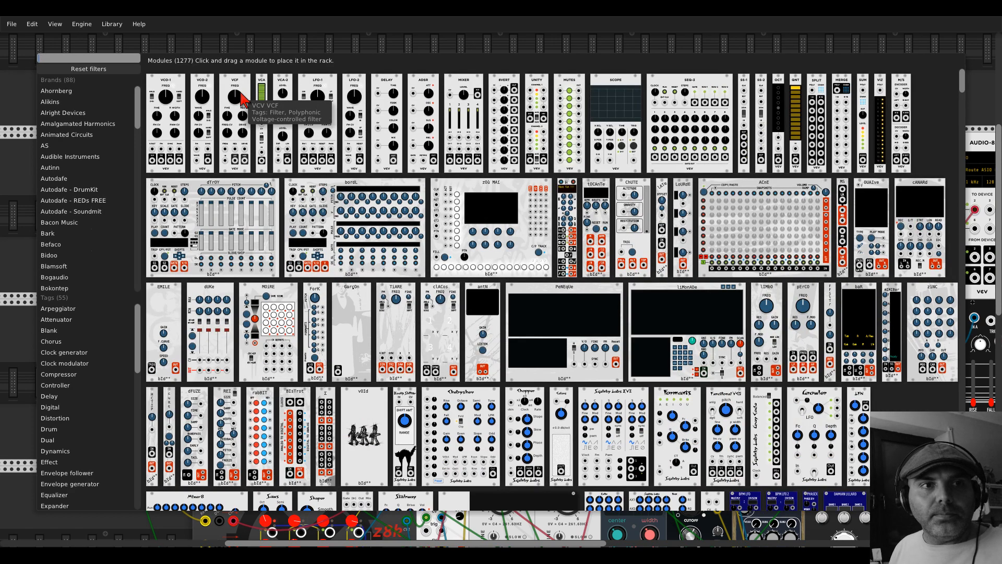
Step: Find Shaper by searching "shap", add it after Simpliciter, and route Simpliciter's left output through it into MIX4's channel 2
{"action": "type", "text": "shap"}
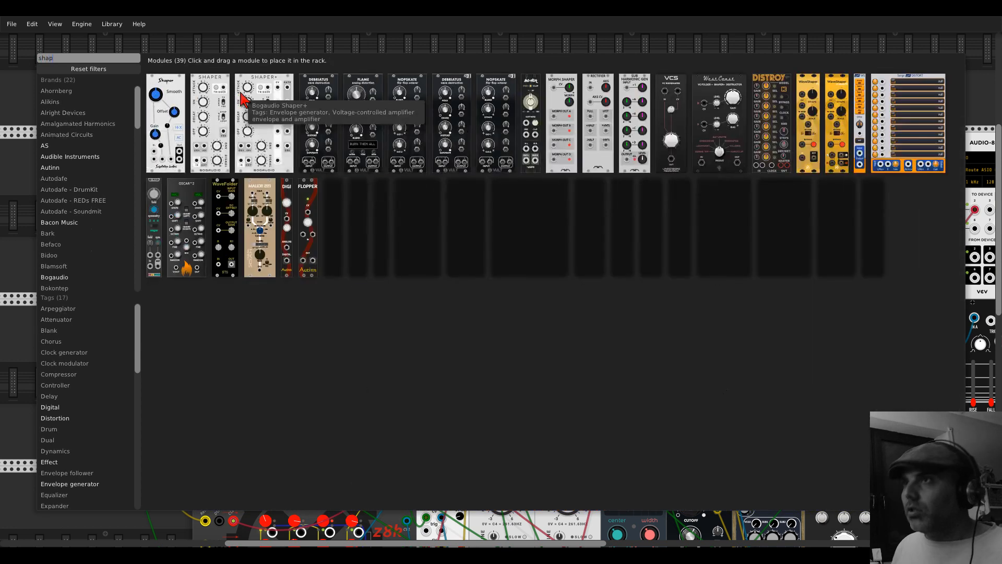
{"action": "left_click_drag", "start_coordinate": [163, 91], "coordinate": [386, 164]}
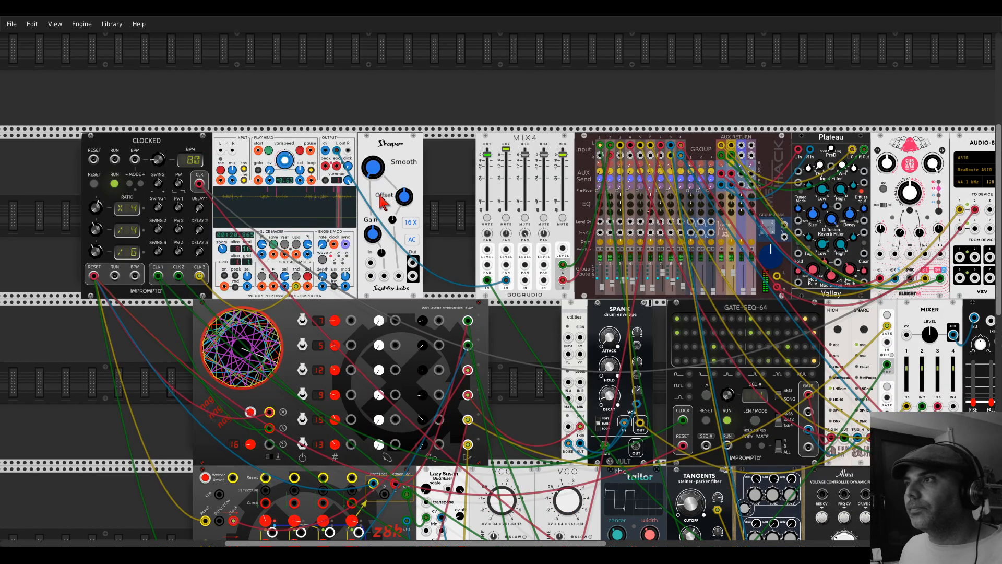
{"action": "mouse_move", "coordinate": [505, 280]}
{"action": "left_mouse_down"}
{"action": "mouse_move", "coordinate": [371, 263]}
{"action": "mouse_move", "coordinate": [522, 278]}
{"action": "mouse_move", "coordinate": [506, 280]}
{"action": "left_mouse_up"}
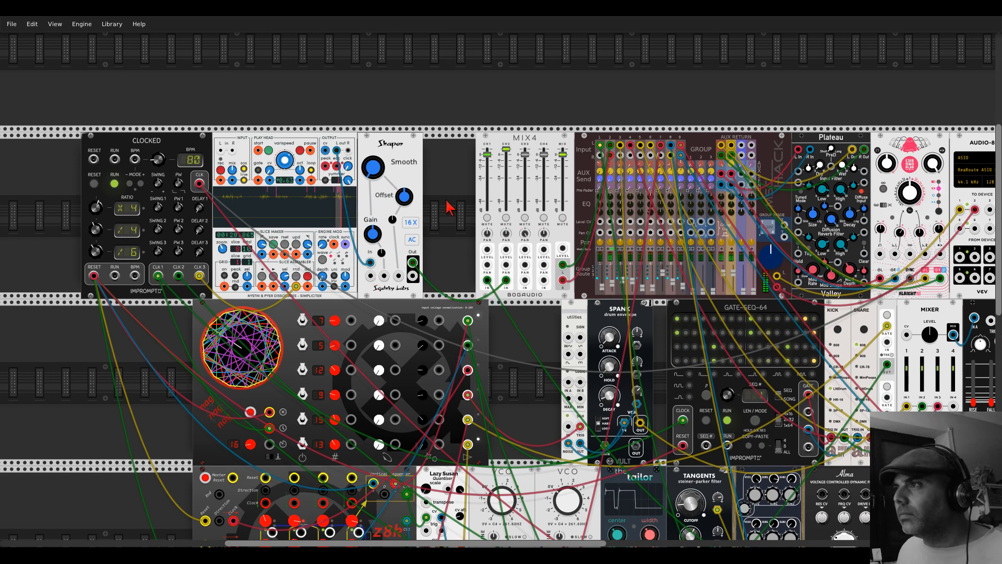
Step: Set Shaper to Folder mode and close the gap by lining up Shaper, Simpliciter and Clocked beside MIX4
{"action": "left_click_drag", "start_coordinate": [373, 167], "coordinate": [373, 146]}
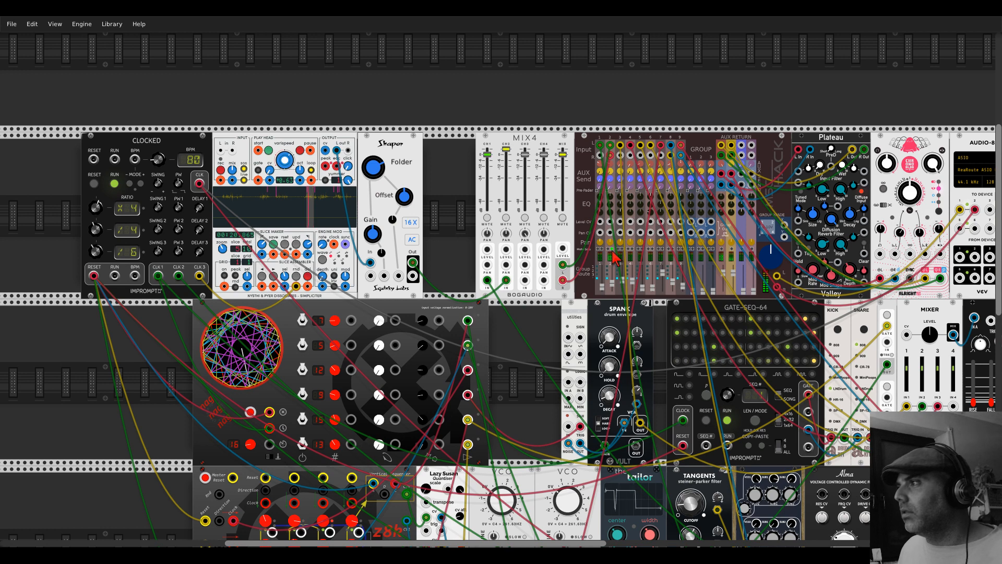
{"action": "left_click_drag", "start_coordinate": [381, 143], "coordinate": [467, 144]}
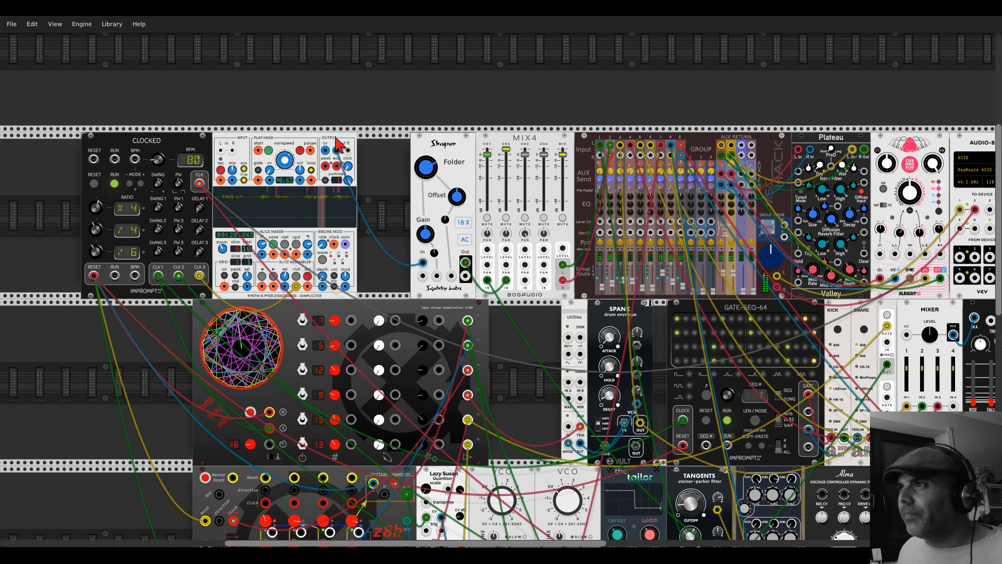
{"action": "left_click_drag", "start_coordinate": [337, 145], "coordinate": [390, 145]}
{"action": "left_click_drag", "start_coordinate": [172, 141], "coordinate": [226, 141]}
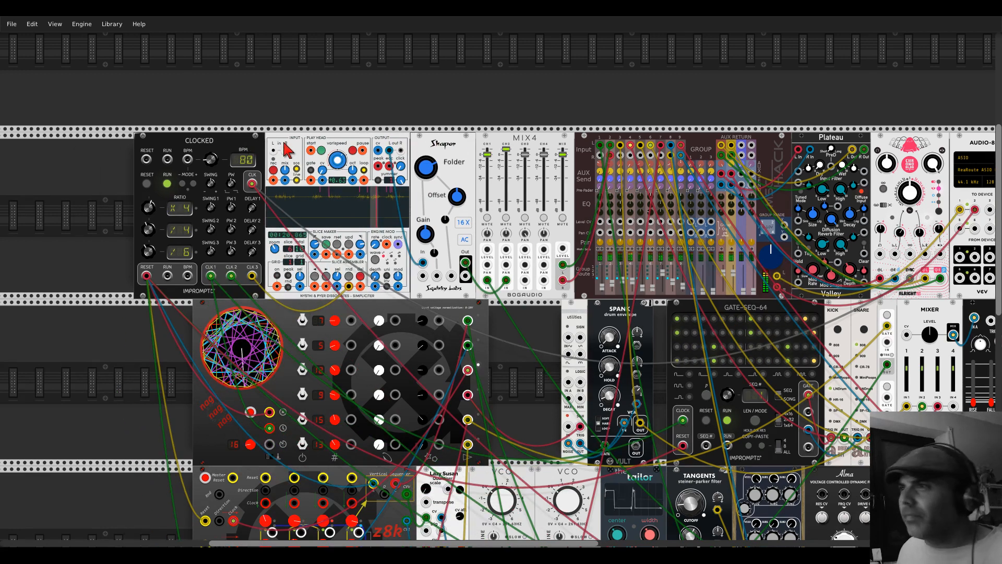
Step: Set Shaper to Smooth mode with a gain of about 4.8, and raise Simpliciter's varispeed to about 0.76
{"action": "left_click_drag", "start_coordinate": [472, 79], "coordinate": [376, 65]}
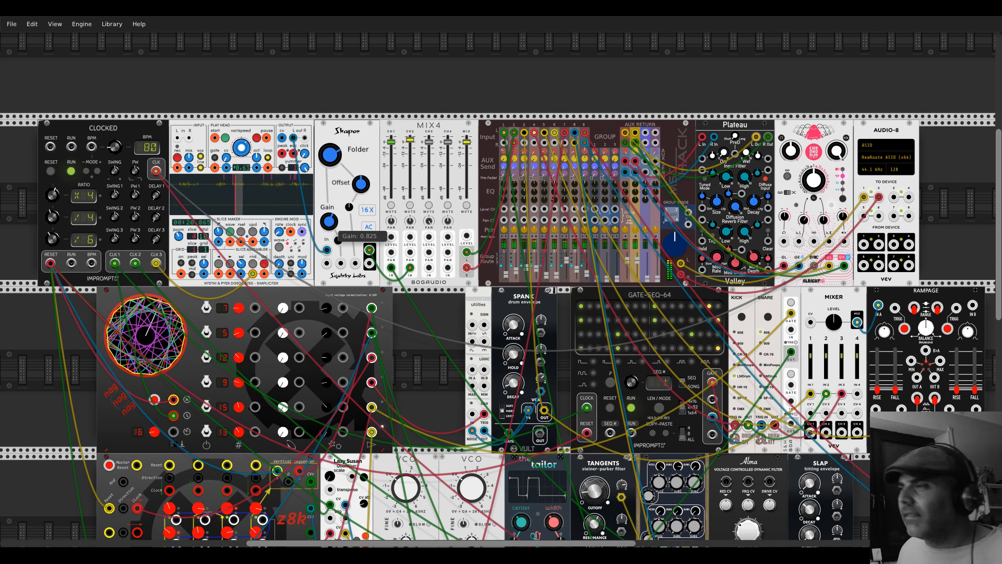
{"action": "left_click_drag", "start_coordinate": [328, 153], "coordinate": [328, 169]}
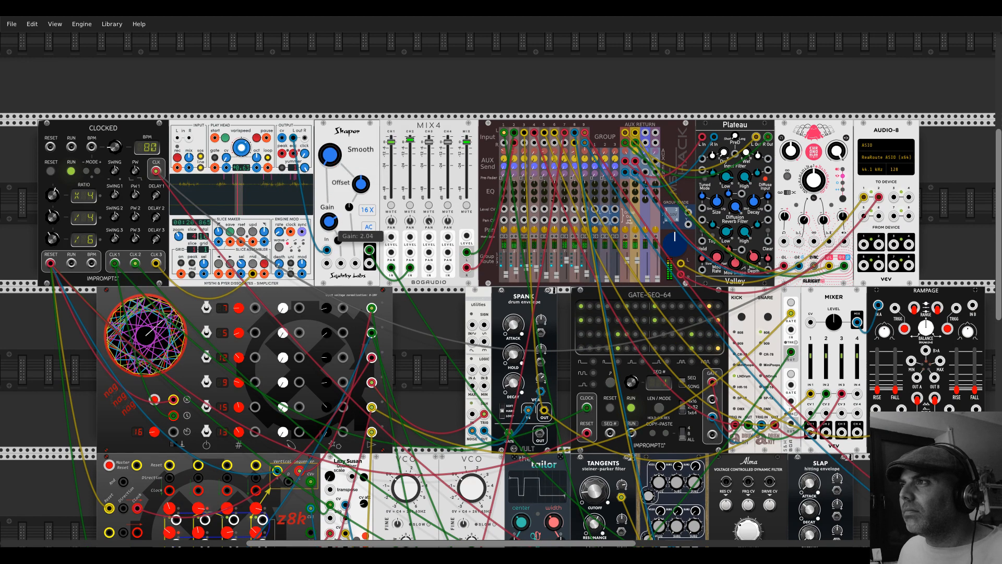
{"action": "left_click_drag", "start_coordinate": [329, 222], "coordinate": [329, 211]}
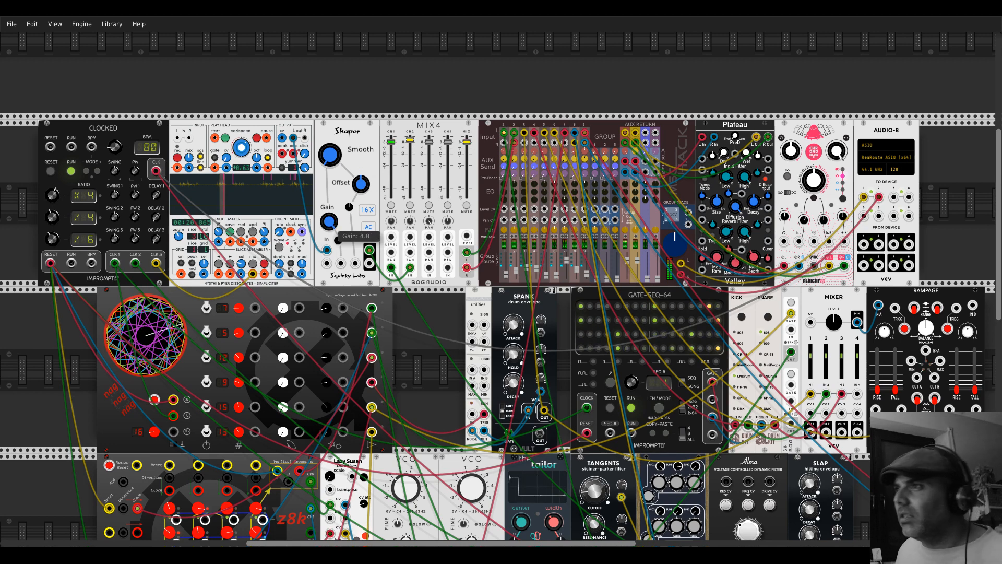
{"action": "left_click_drag", "start_coordinate": [329, 222], "coordinate": [328, 223]}
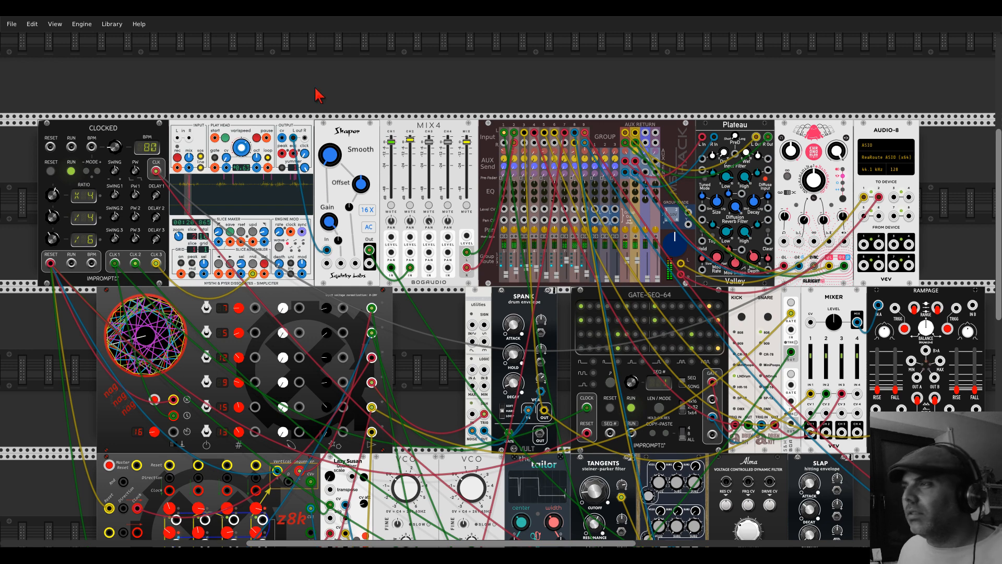
{"action": "left_click_drag", "start_coordinate": [249, 150], "coordinate": [250, 151]}
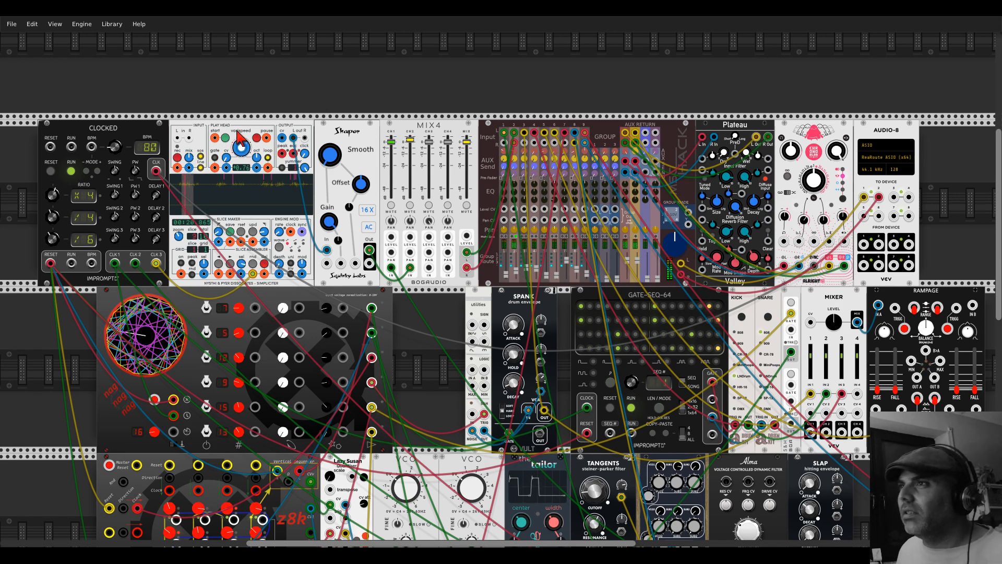
{"action": "mouse_move", "coordinate": [241, 152]}
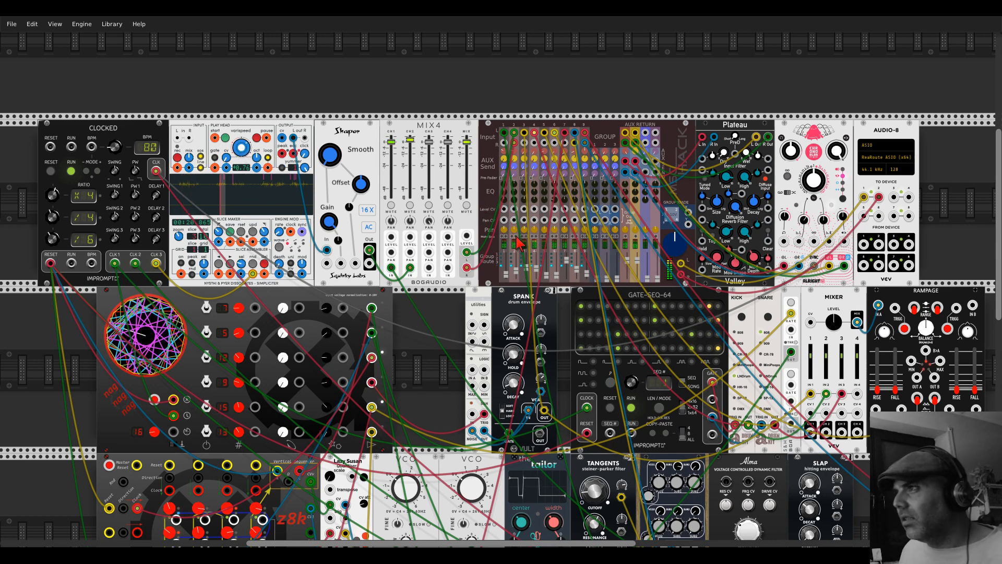
Step: Try driving Simpliciter's gate input from Clocked's CLK 3 output, and remove that cable again
{"action": "scroll", "coordinate": [493, 210], "scroll_direction": "down", "scroll_amount": 3, "text": "ctrl"}
{"action": "left_click_drag", "start_coordinate": [804, 222], "coordinate": [642, 122]}
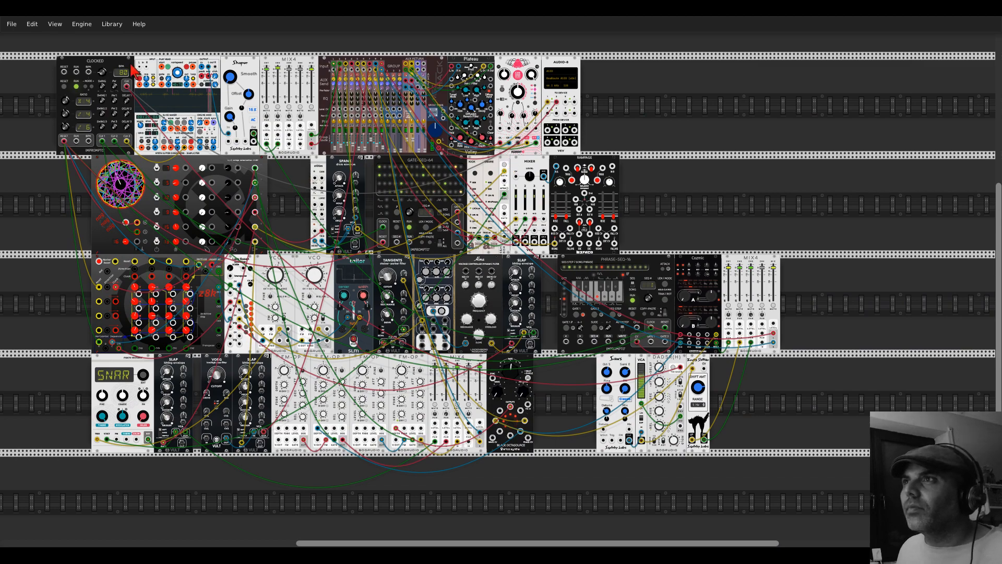
{"action": "scroll", "coordinate": [134, 70], "scroll_direction": "up", "scroll_amount": 3, "text": "ctrl"}
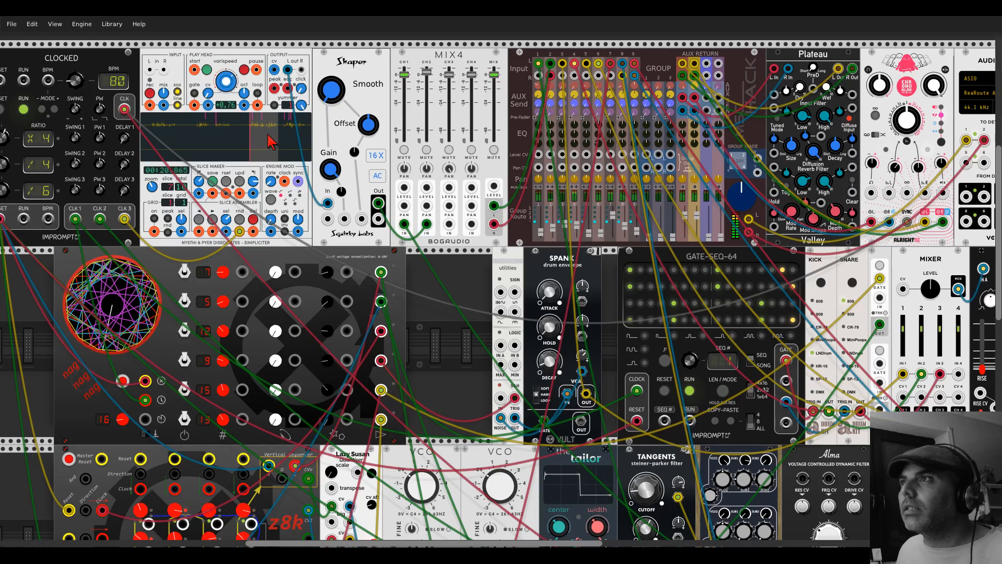
{"action": "left_click_drag", "start_coordinate": [194, 109], "coordinate": [125, 218]}
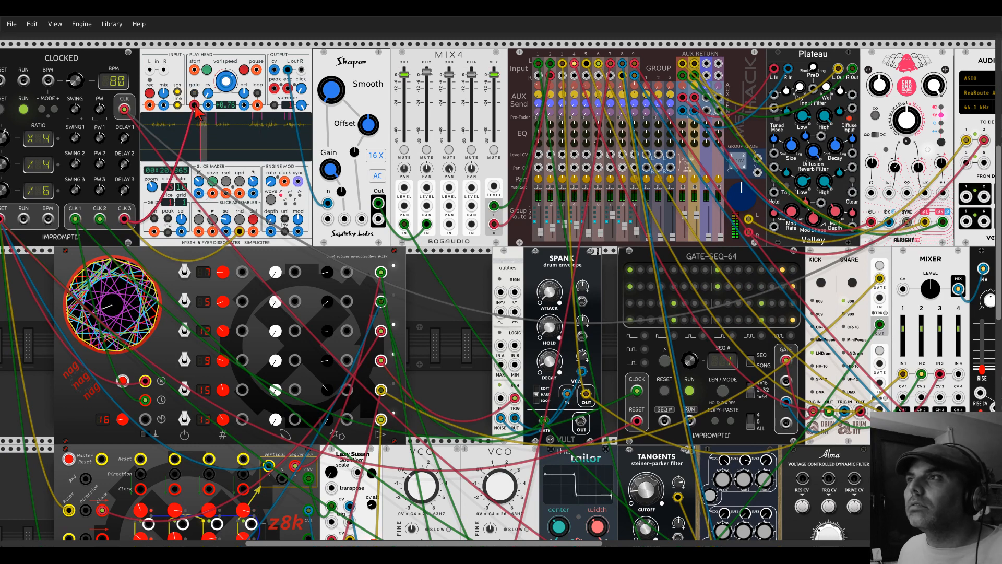
{"action": "left_click_drag", "start_coordinate": [197, 111], "coordinate": [151, 83]}
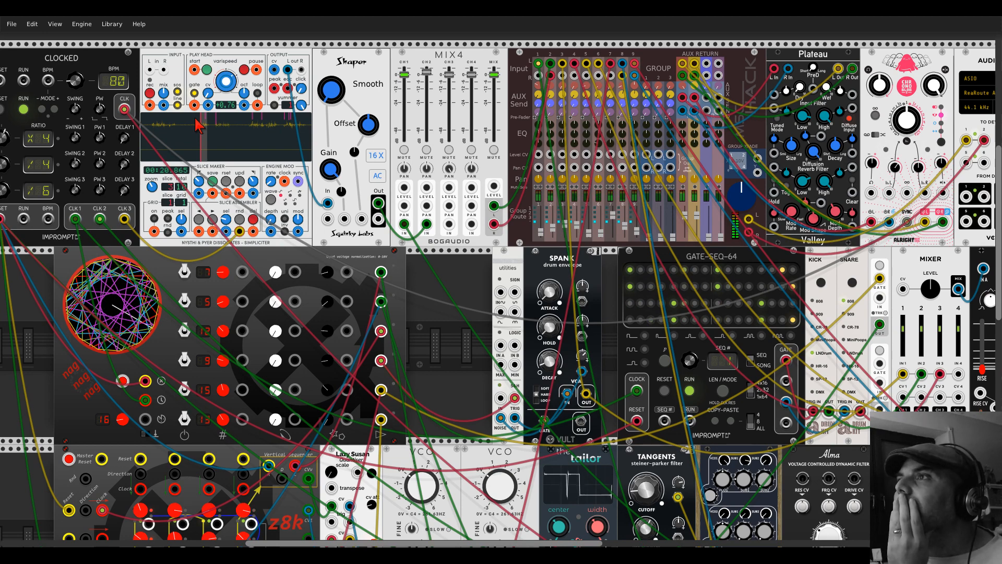
Step: Patch Clocked's CLK 3 output into Simpliciter's start input and fine-tune Shaper's gain to about 5
{"action": "left_click_drag", "start_coordinate": [194, 70], "coordinate": [124, 218]}
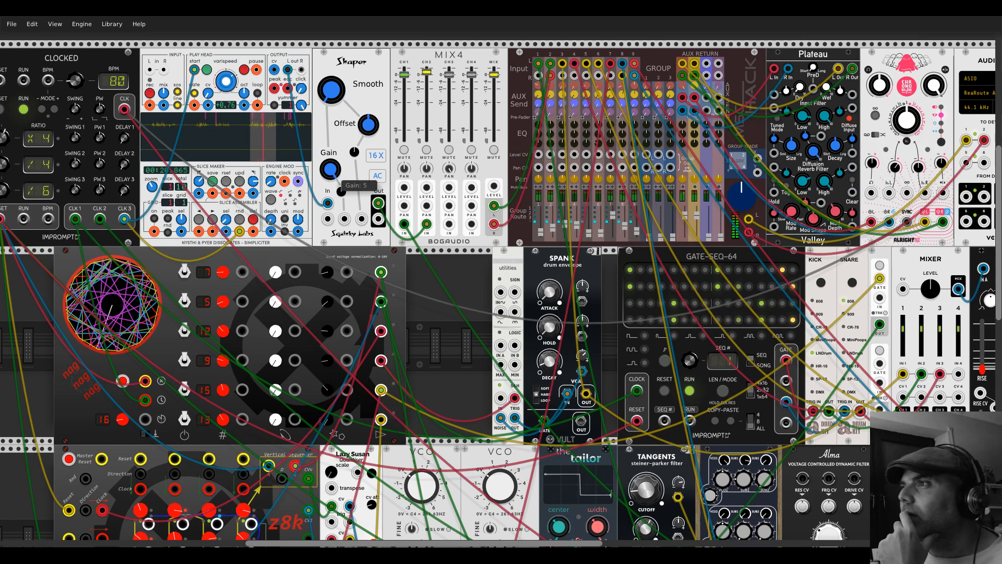
{"action": "left_click_drag", "start_coordinate": [331, 168], "coordinate": [332, 175]}
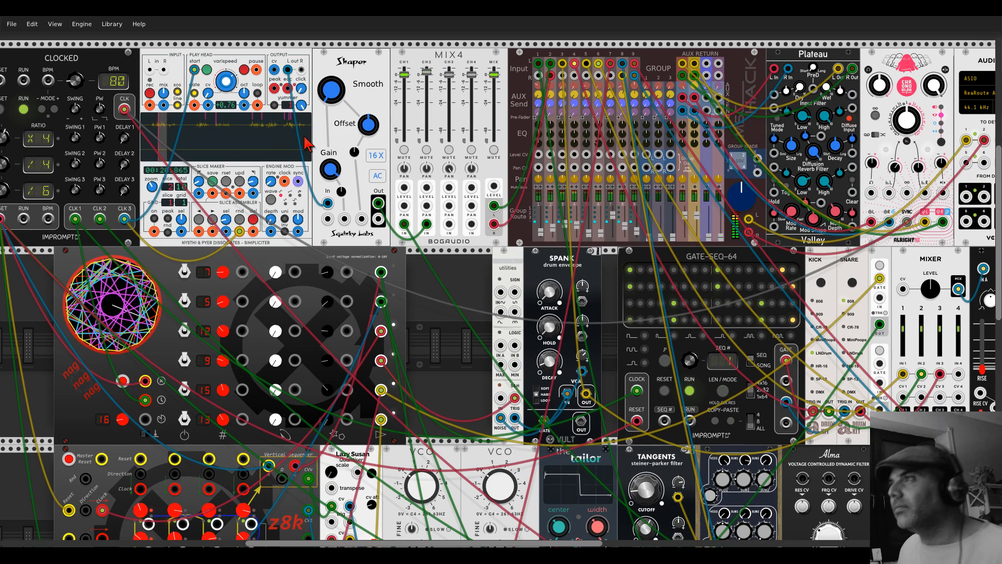
{"action": "mouse_move", "coordinate": [222, 88]}
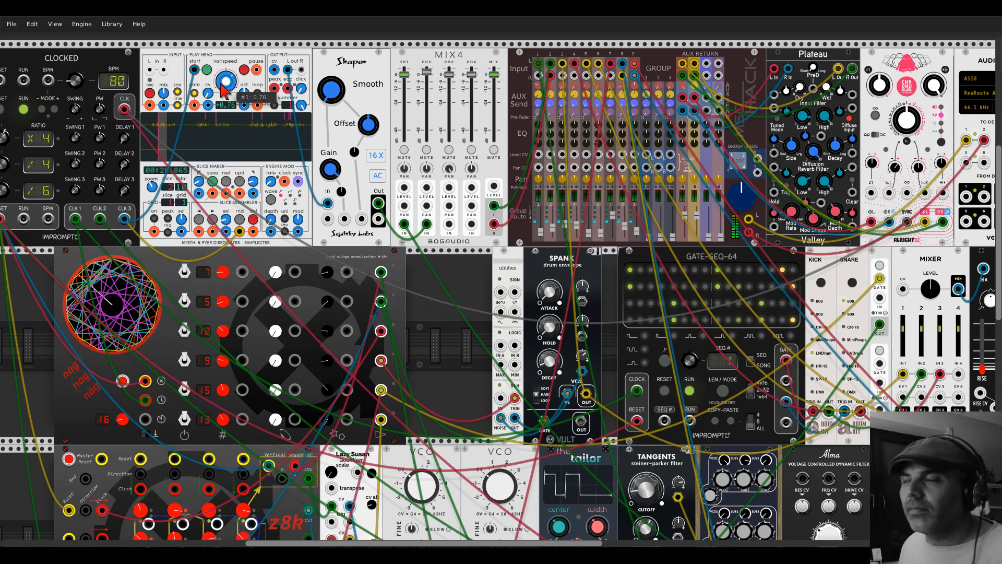
Step: Find Bogaudio S&H by searching "sample", place it just before Clocked, and feed its first gate input from CLK 3
{"action": "left_click_drag", "start_coordinate": [220, 35], "coordinate": [472, 144]}
{"action": "right_click", "coordinate": [210, 211]}
{"action": "type", "text": "sample"}
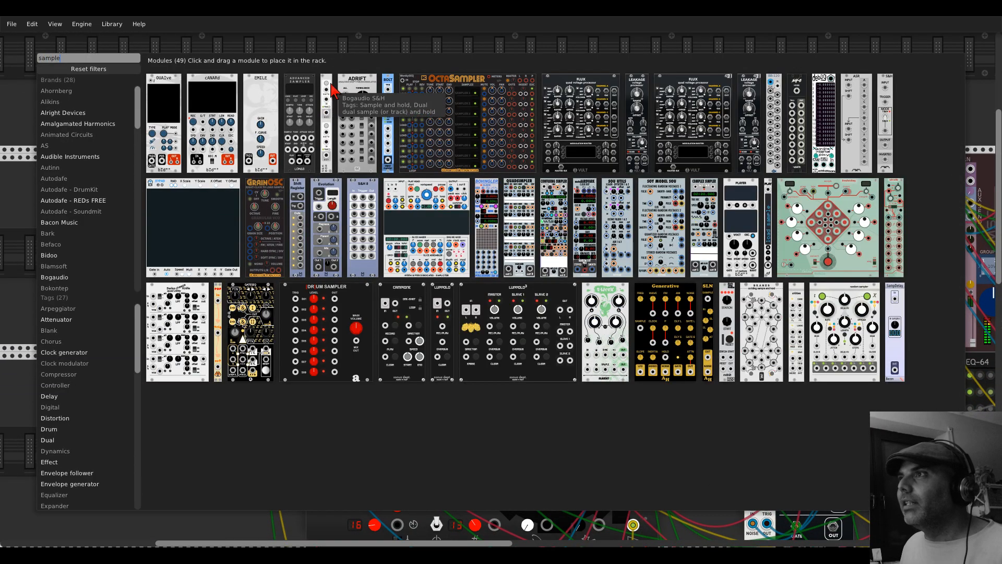
{"action": "left_click_drag", "start_coordinate": [326, 94], "coordinate": [252, 195]}
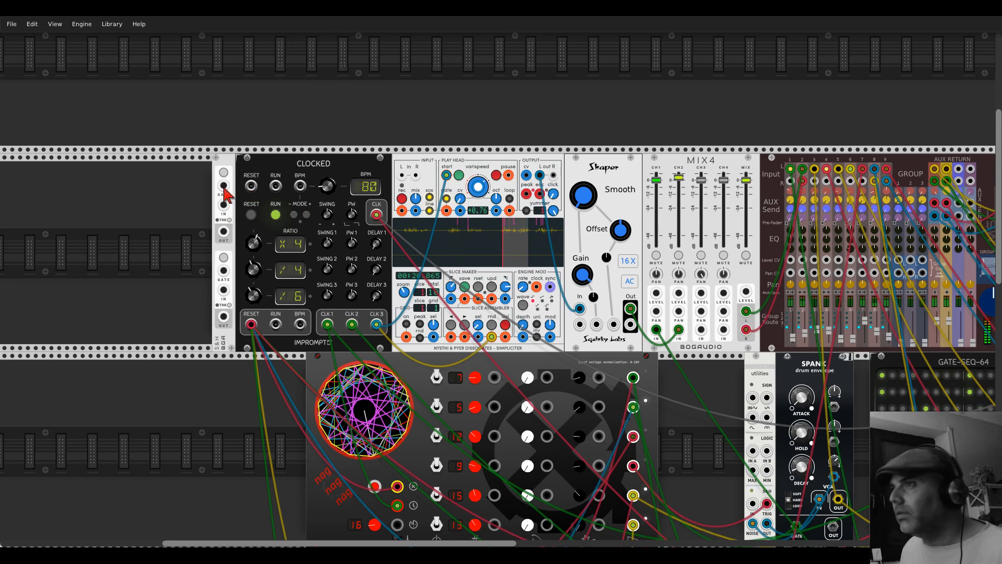
{"action": "left_click_drag", "start_coordinate": [223, 186], "coordinate": [377, 325]}
Step: Set S&H's normal range to +/-1V and route its first output to Simpliciter's varispeed CV, with the CV amount at about 0.21
{"action": "scroll", "coordinate": [221, 173], "scroll_direction": "up", "scroll_amount": 1}
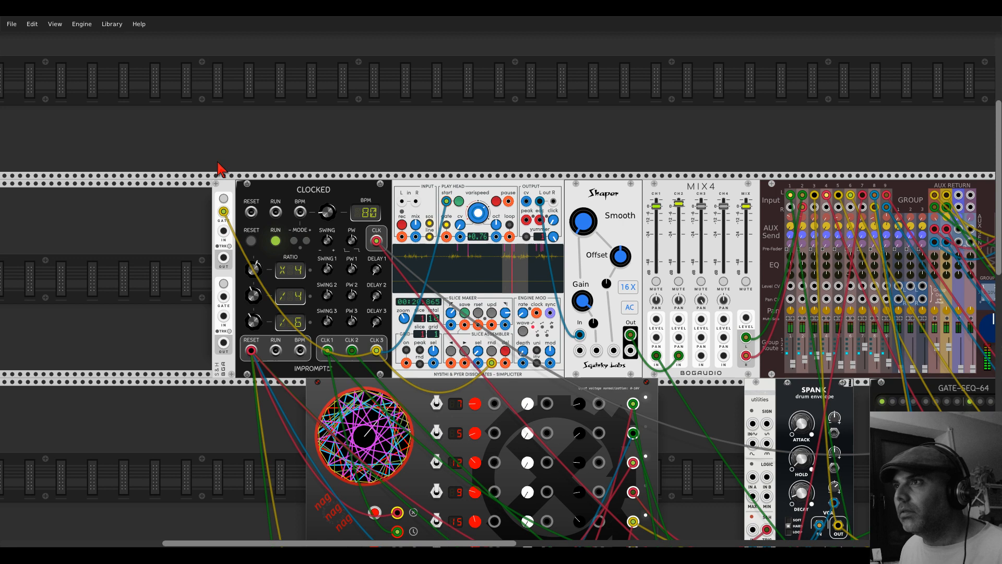
{"action": "right_click", "coordinate": [220, 191]}
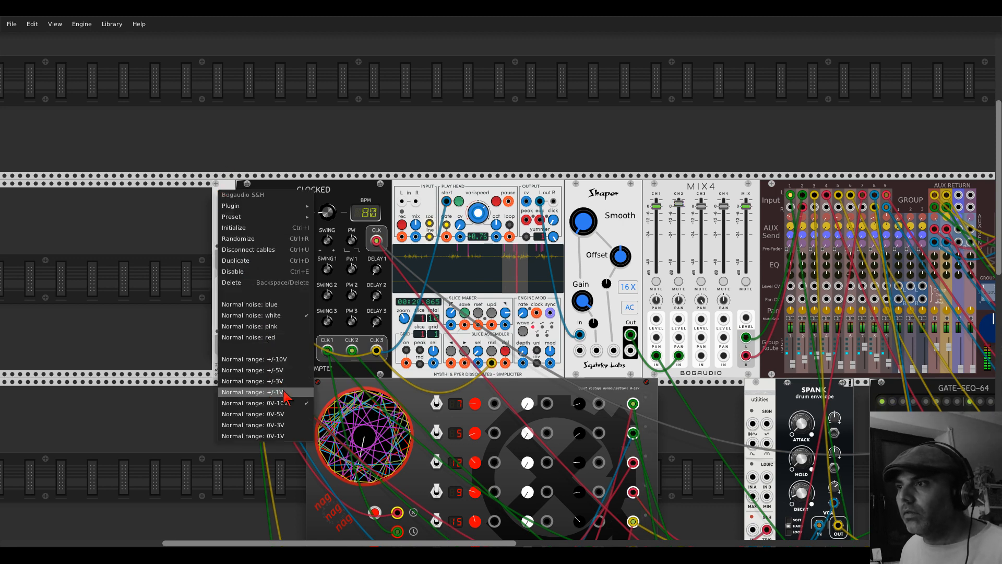
{"action": "left_click", "coordinate": [283, 394]}
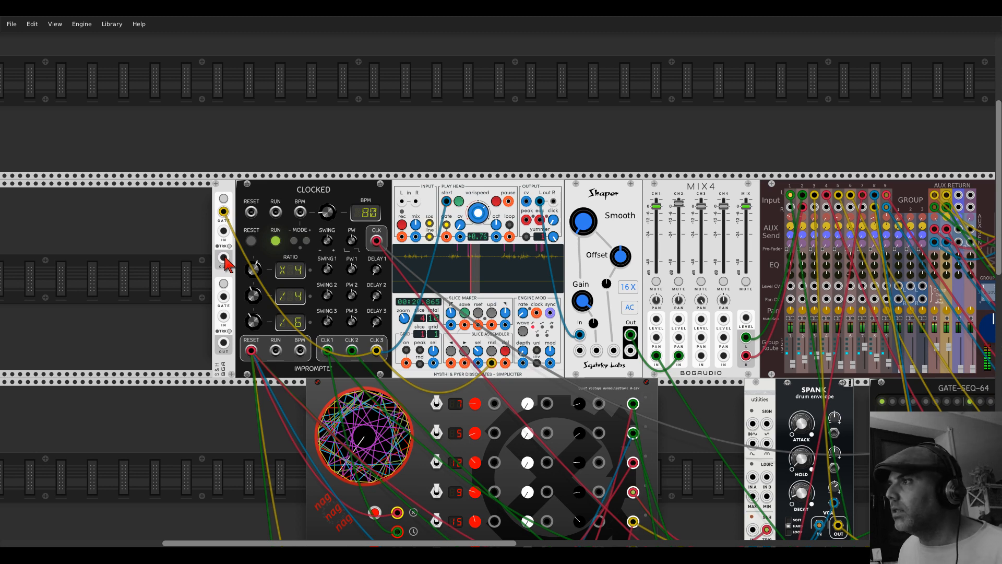
{"action": "left_click_drag", "start_coordinate": [223, 258], "coordinate": [461, 240]}
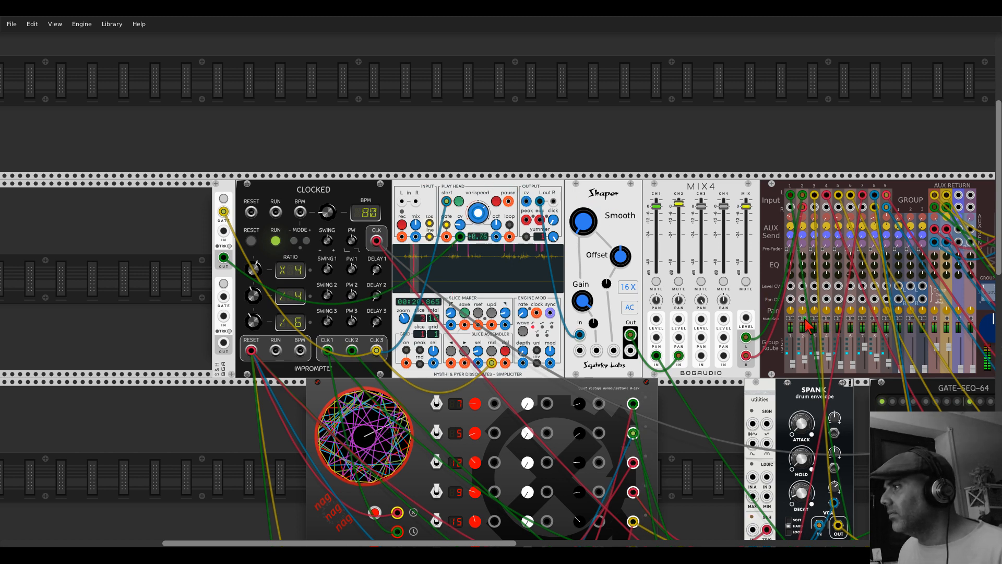
{"action": "mouse_move", "coordinate": [460, 226]}
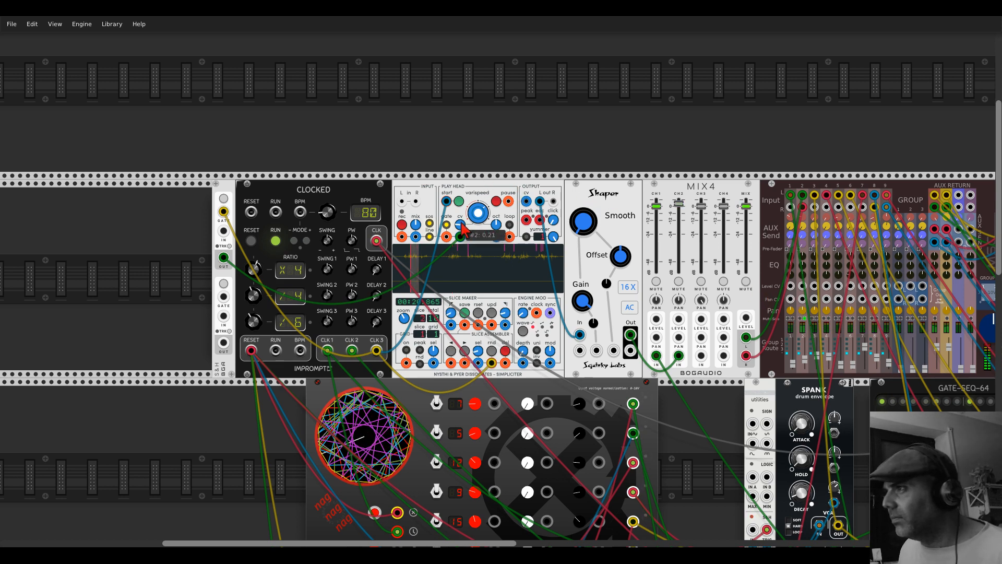
{"action": "scroll", "coordinate": [461, 225], "scroll_direction": "up", "scroll_amount": 2}
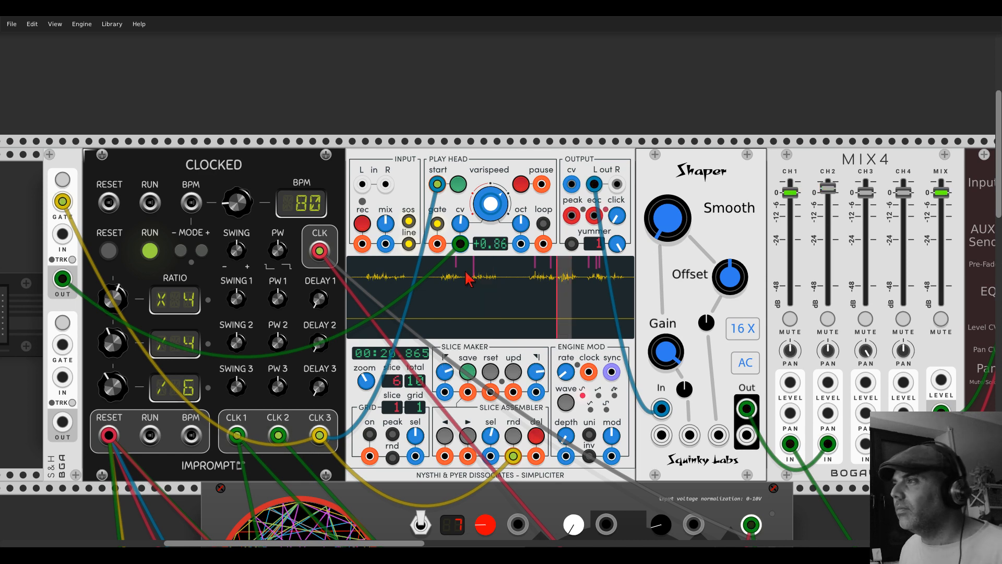
{"action": "scroll", "coordinate": [470, 277], "scroll_direction": "down", "scroll_amount": 2}
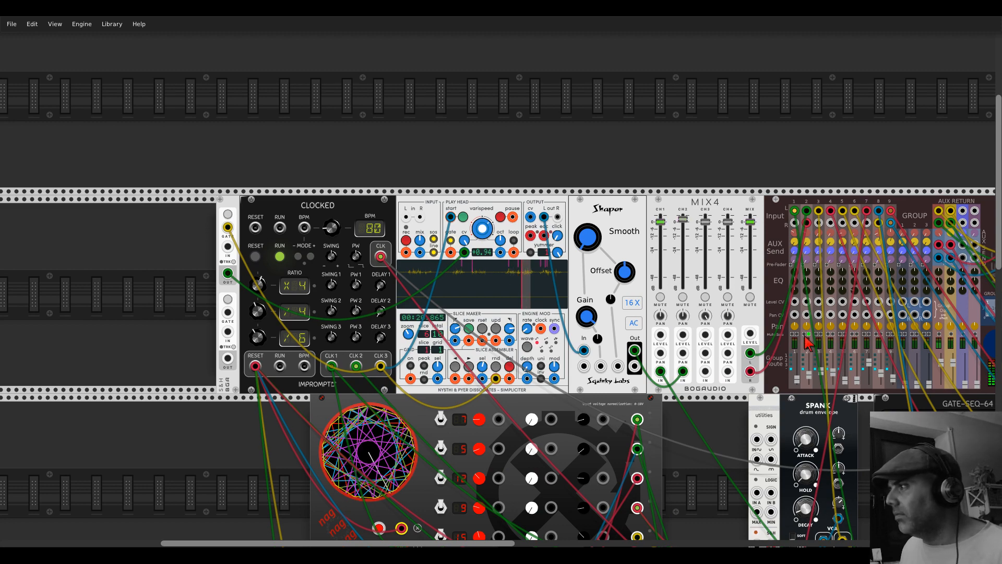
Step: Save the patch
{"action": "scroll", "coordinate": [701, 261], "scroll_direction": "down", "scroll_amount": 1}
{"action": "scroll", "coordinate": [701, 261], "scroll_direction": "down", "scroll_amount": 5}
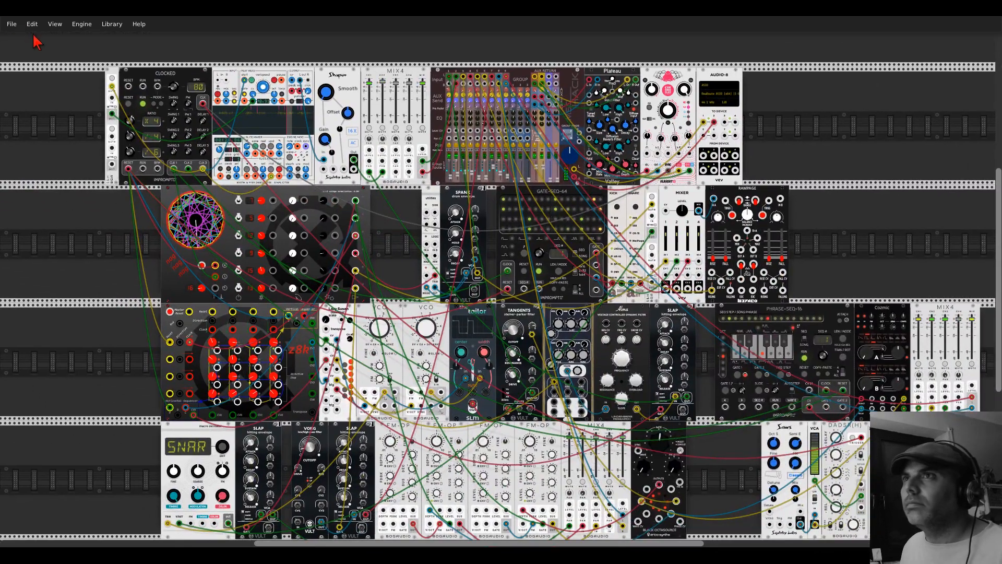
{"action": "left_click", "coordinate": [12, 24]}
{"action": "left_click", "coordinate": [19, 57]}
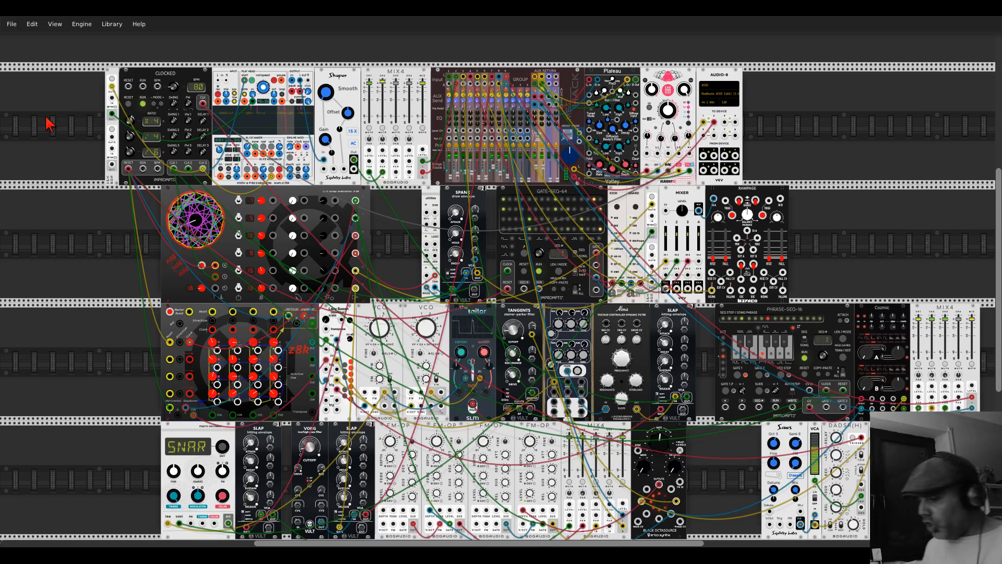
Step: Try a MIDI-MAP module, found by searching "midi", with Midilar 2 as its device, and delete it
{"action": "right_click", "coordinate": [96, 258]}
{"action": "type", "text": "midi"}
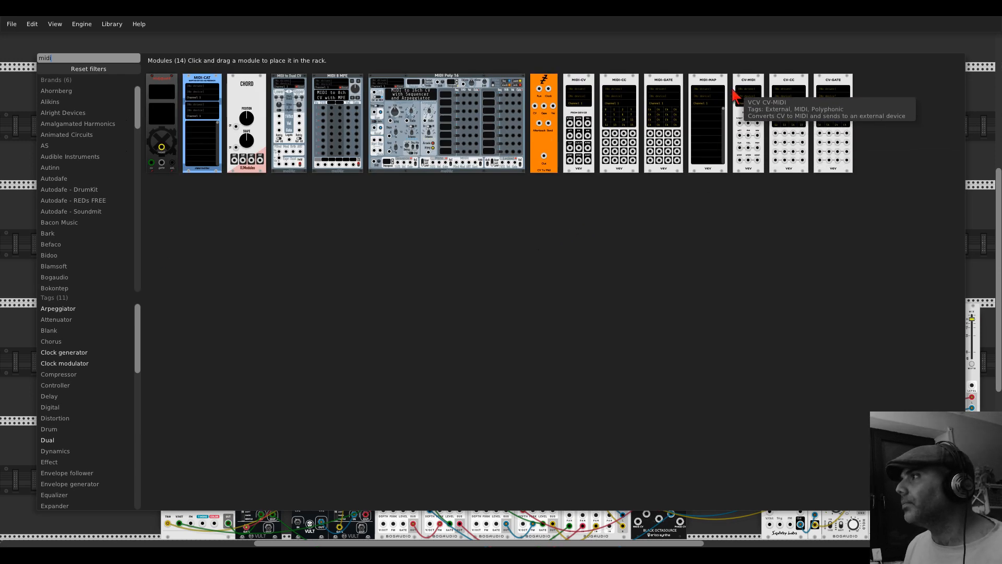
{"action": "left_click", "coordinate": [719, 105]}
{"action": "left_click_drag", "start_coordinate": [263, 201], "coordinate": [137, 209]}
{"action": "left_click", "coordinate": [137, 212]}
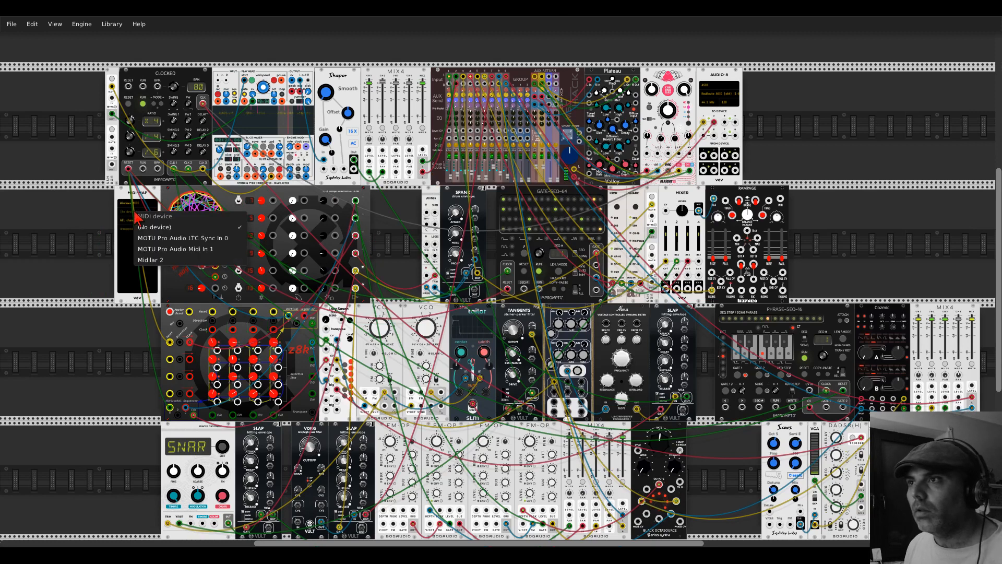
{"action": "left_click", "coordinate": [150, 260]}
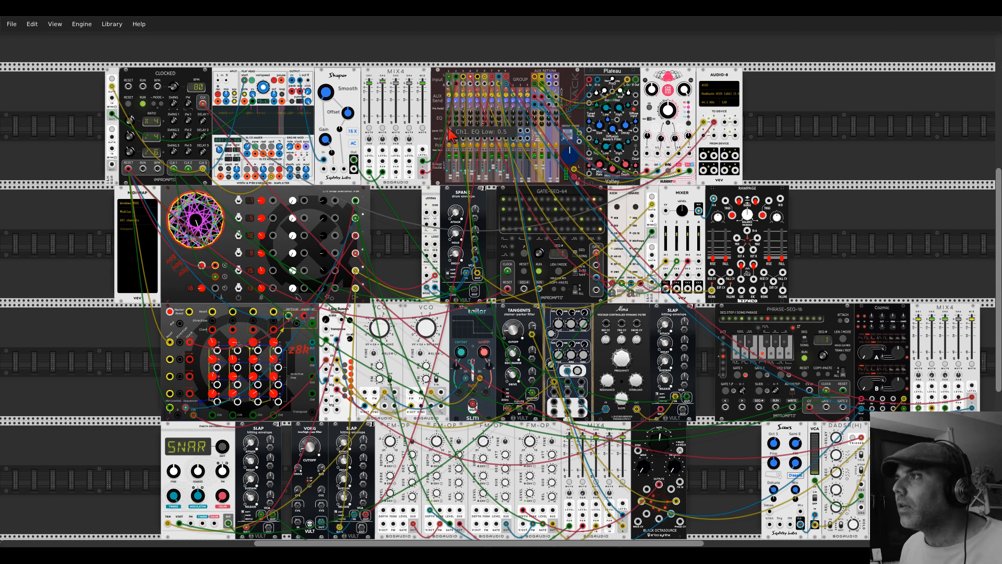
{"action": "right_click", "coordinate": [122, 223]}
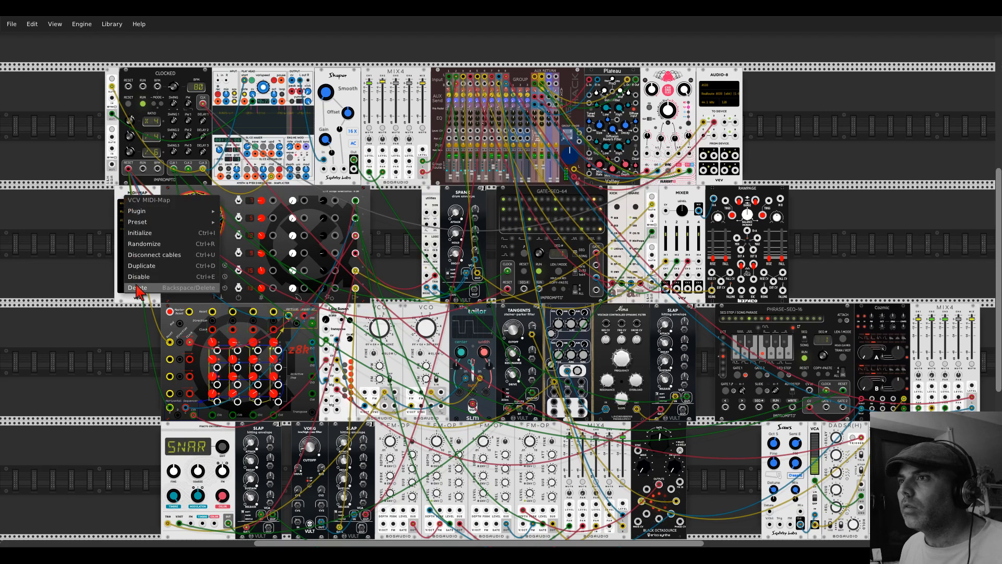
{"action": "left_click", "coordinate": [137, 272]}
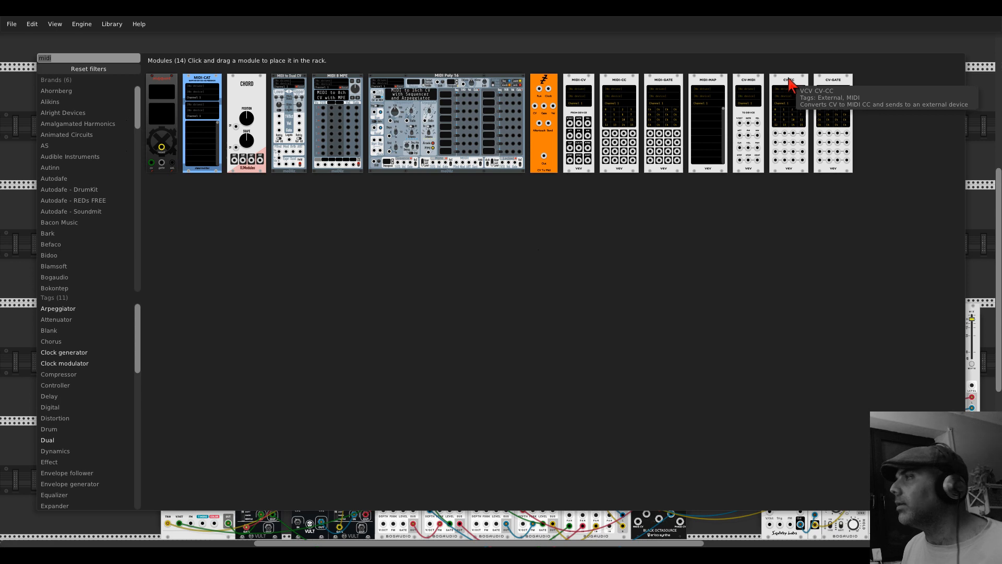
Step: Add a CV-CC module in the second row before the nag nag nag module and set its MIDI device to Midilar 2
{"action": "left_click_drag", "start_coordinate": [788, 100], "coordinate": [136, 226]}
{"action": "left_click", "coordinate": [124, 212]}
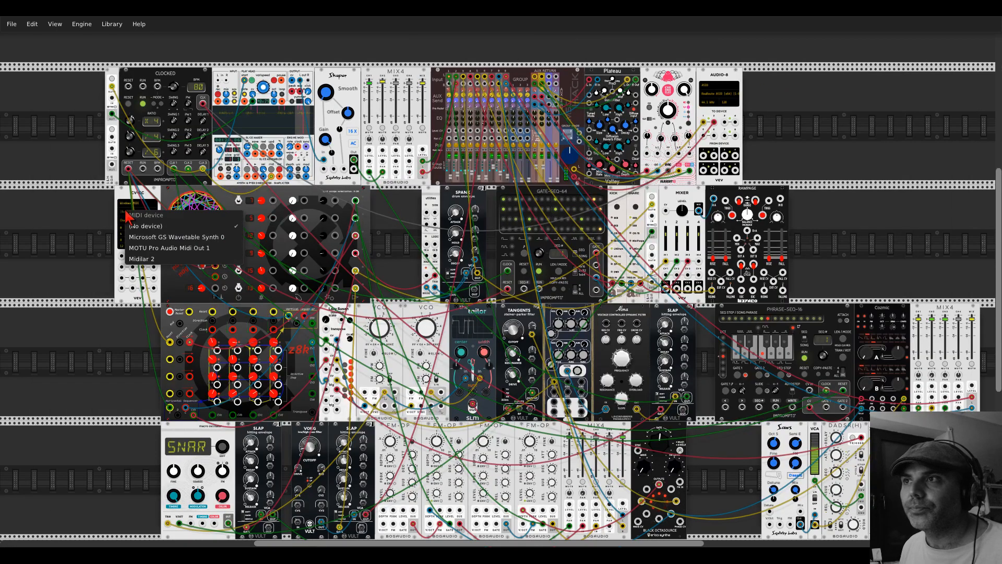
{"action": "left_click", "coordinate": [134, 259]}
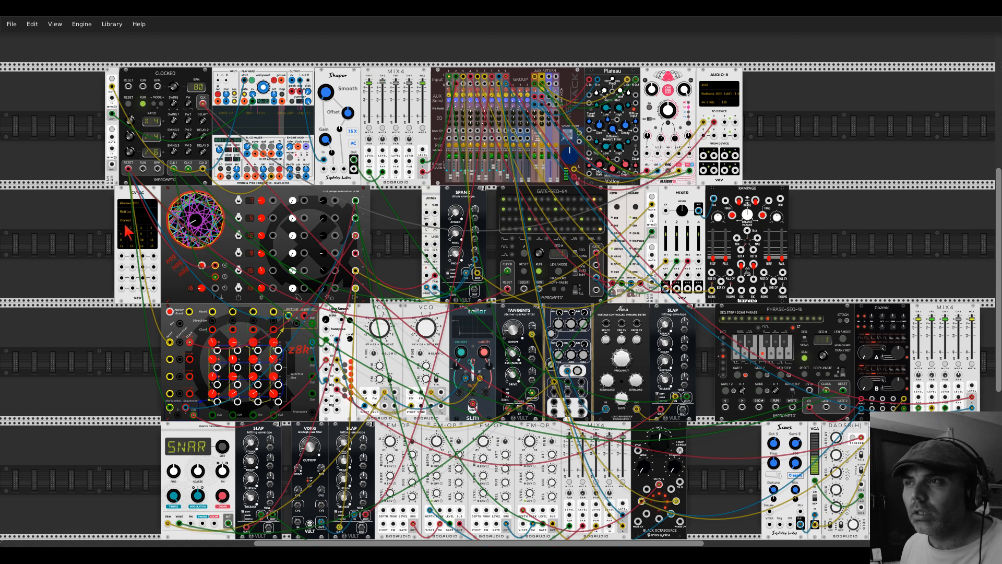
Step: Delete the CV-CC module from the second row
{"action": "scroll", "coordinate": [110, 229], "scroll_direction": "up", "scroll_amount": 1}
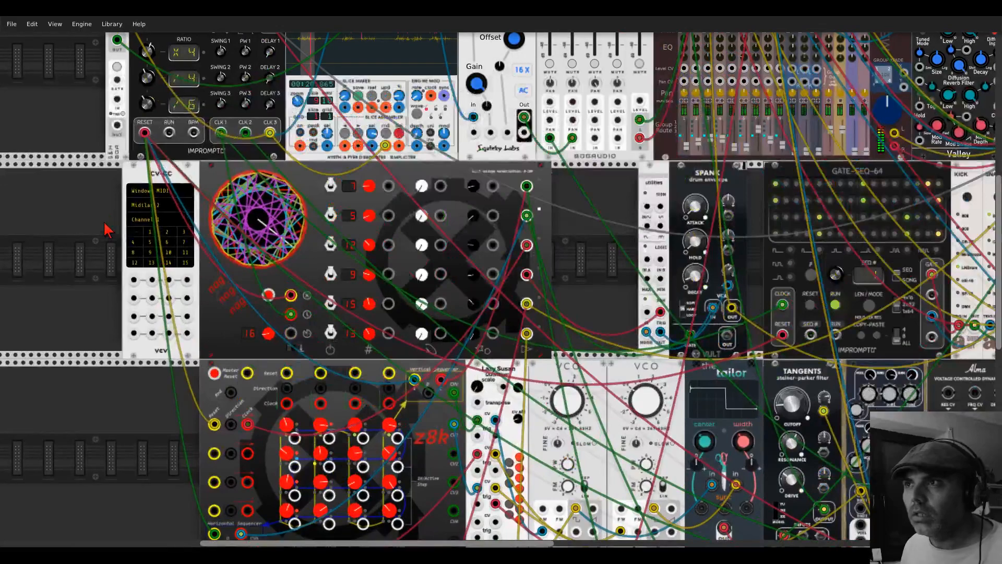
{"action": "scroll", "coordinate": [108, 230], "scroll_direction": "up", "scroll_amount": 1}
{"action": "left_click", "coordinate": [143, 245]}
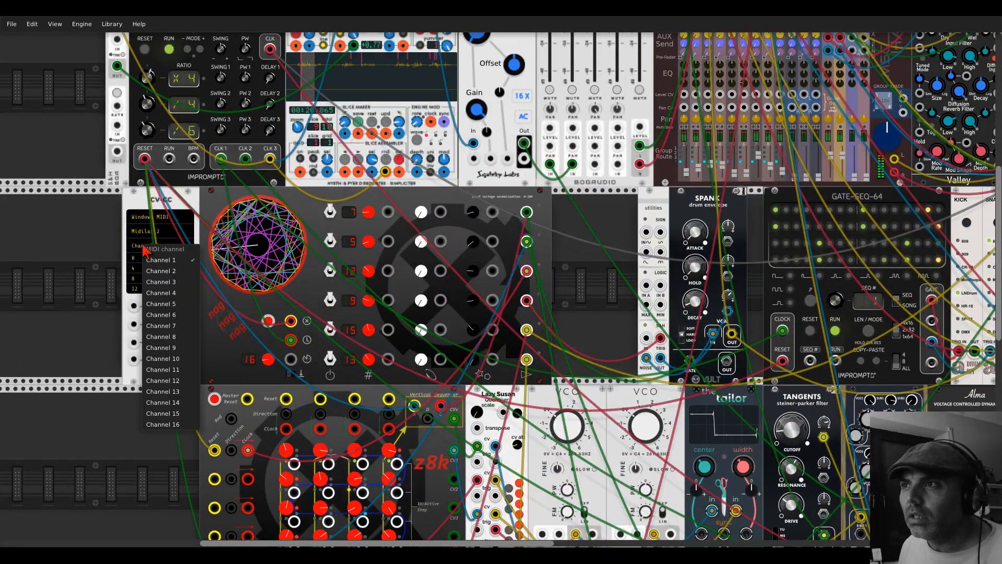
{"action": "left_click", "coordinate": [136, 207]}
{"action": "right_click", "coordinate": [137, 204]}
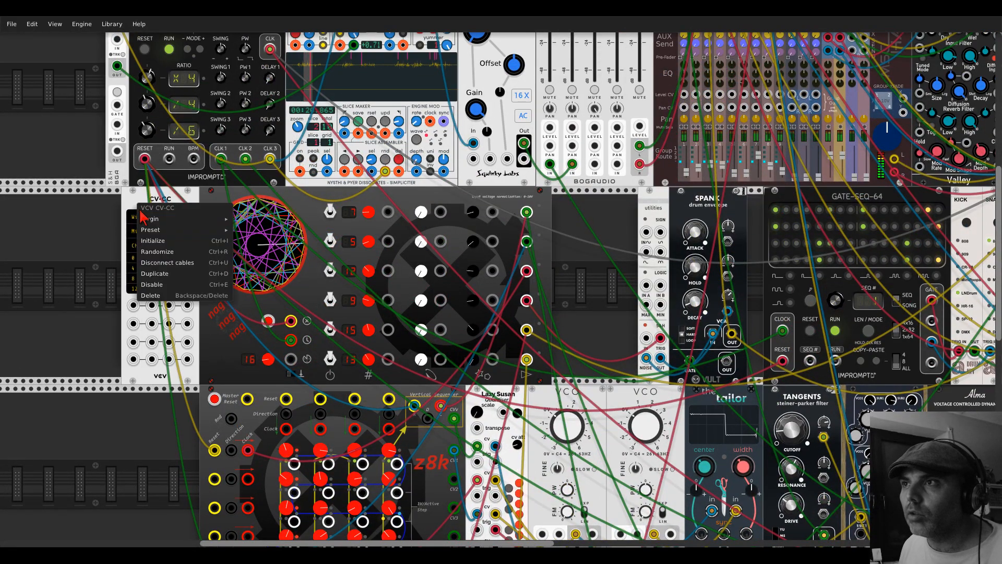
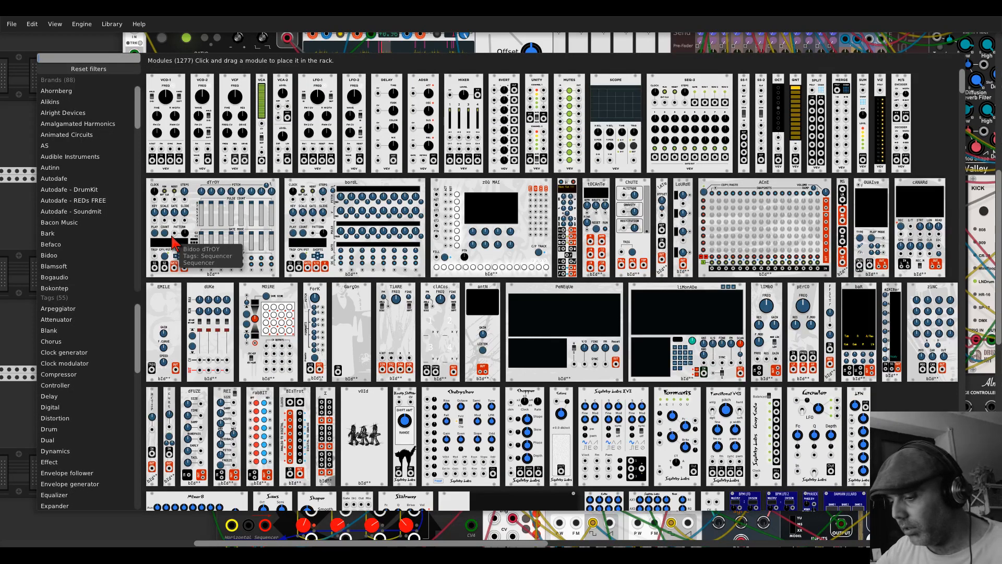
Step: Add a MIDI-CC module, found by searching "midi", before the nag nag nag module and set its MIDI device to Midilar 2
{"action": "type", "text": "midi"}
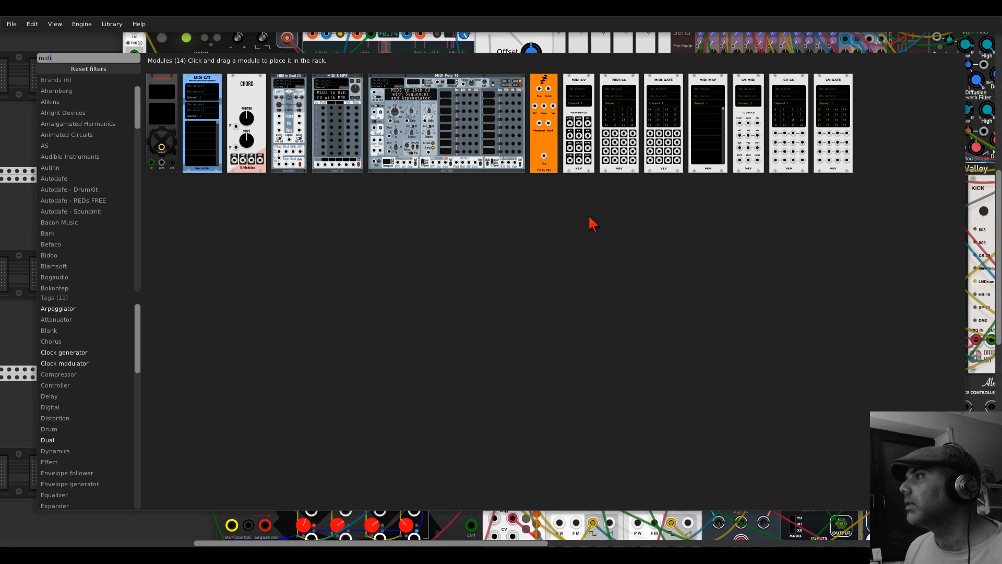
{"action": "left_click", "coordinate": [606, 126]}
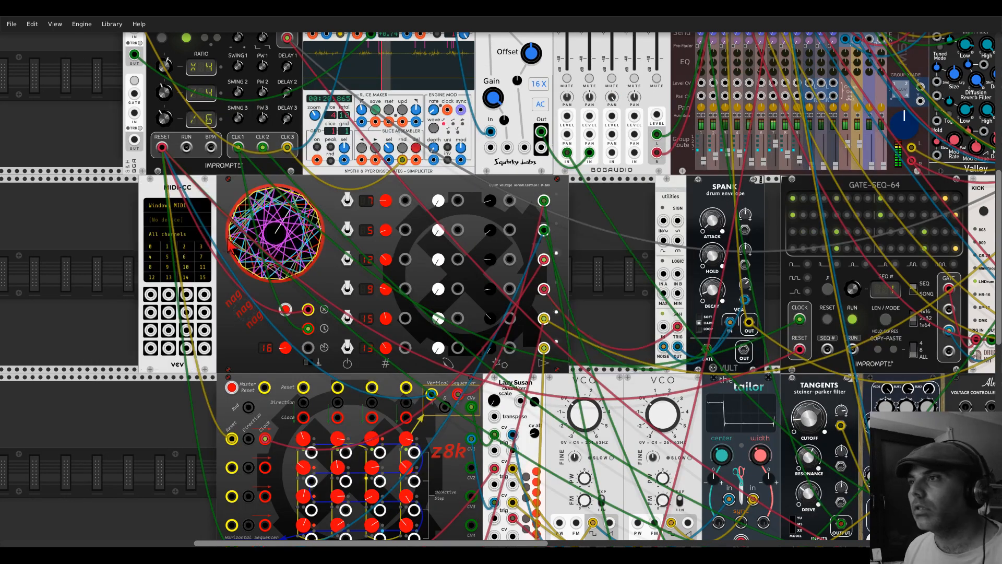
{"action": "left_click", "coordinate": [177, 223]}
{"action": "left_click", "coordinate": [152, 253]}
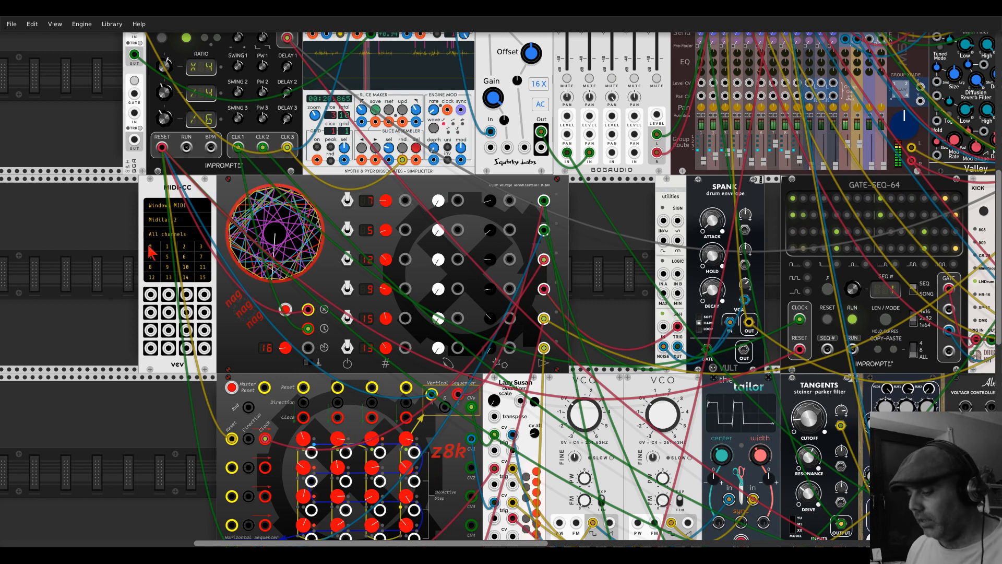
Step: Assign controllers 22, 23, 24 and 25 to the first row of MIDI-CC's CC slots
{"action": "left_click", "coordinate": [149, 245]}
{"action": "left_click", "coordinate": [166, 246]}
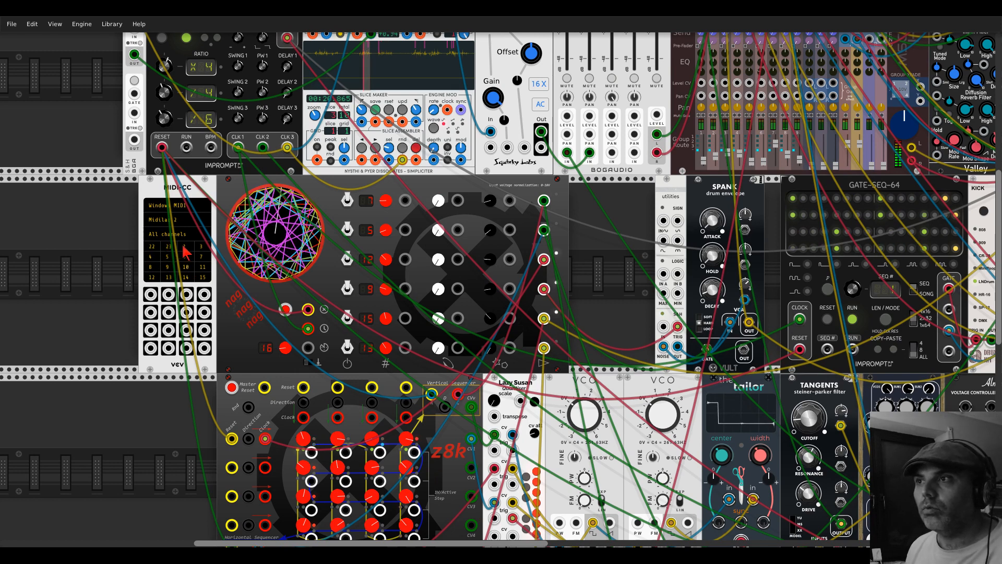
{"action": "left_click", "coordinate": [183, 246]}
{"action": "left_click", "coordinate": [203, 246]}
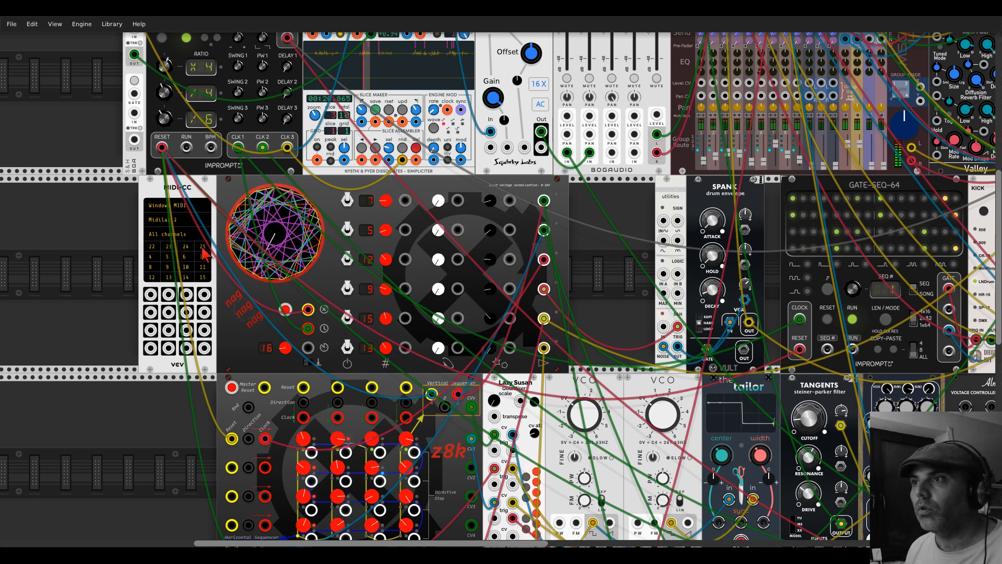
Step: Patch MIDI-CC's first-row outputs to the Level CV inputs of mixer channels 1 and 3 and the level inputs of MIX4's first two channels
{"action": "scroll", "coordinate": [201, 259], "scroll_direction": "up", "scroll_amount": 3}
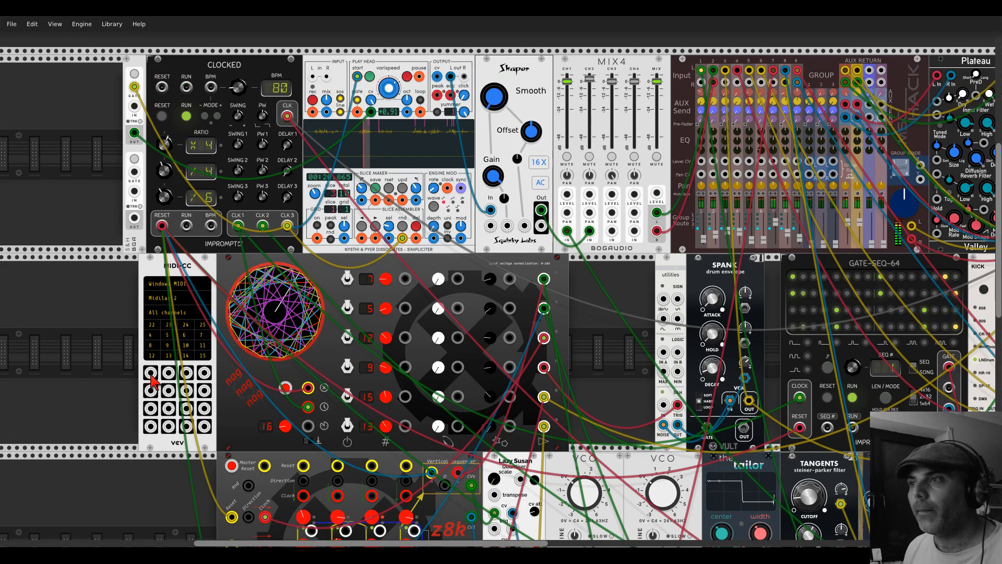
{"action": "left_click_drag", "start_coordinate": [151, 373], "coordinate": [701, 161]}
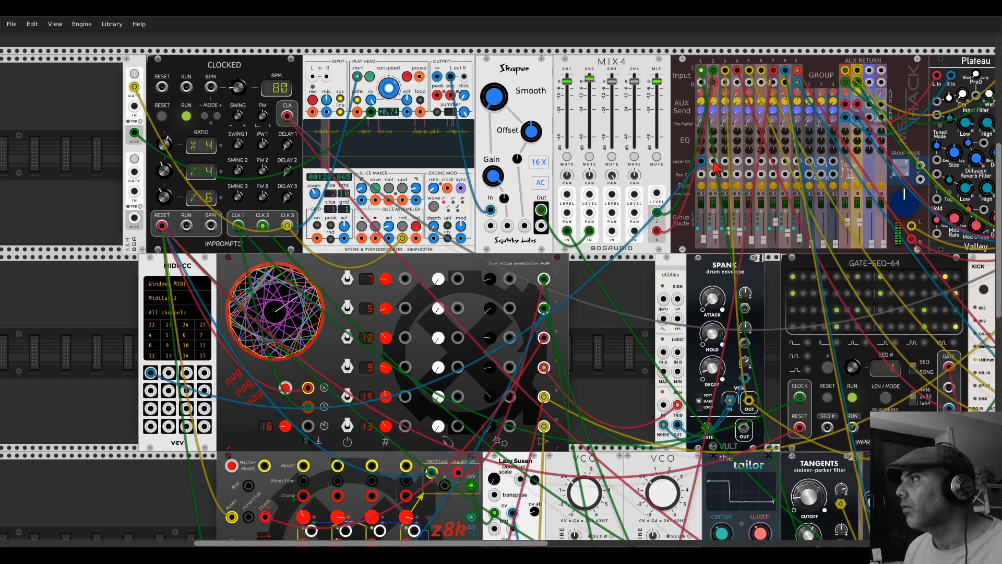
{"action": "mouse_move", "coordinate": [713, 162]}
{"action": "left_mouse_down"}
{"action": "mouse_move", "coordinate": [271, 295]}
{"action": "mouse_move", "coordinate": [192, 332]}
{"action": "mouse_move", "coordinate": [168, 373]}
{"action": "mouse_move", "coordinate": [736, 159]}
{"action": "mouse_move", "coordinate": [706, 160]}
{"action": "left_mouse_up"}
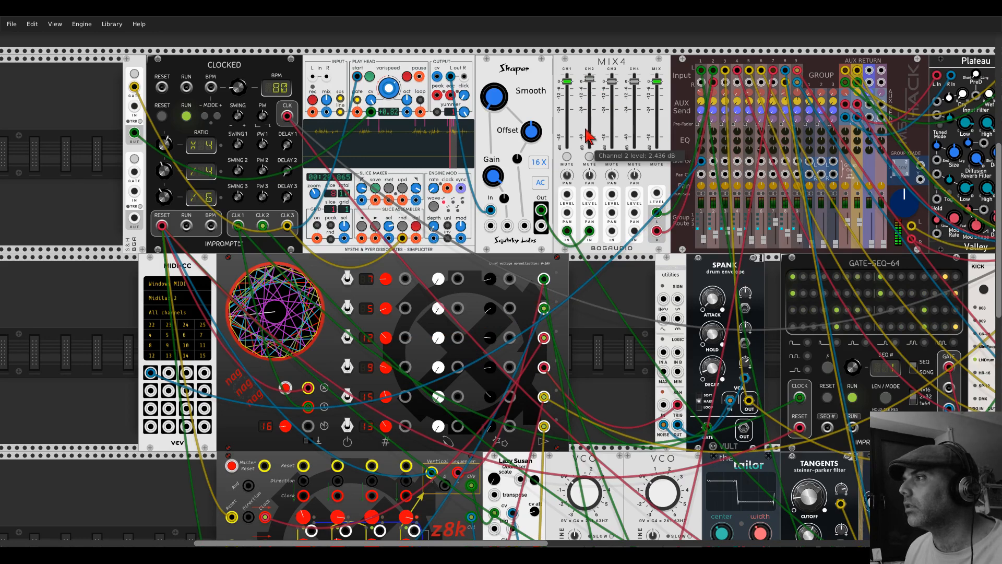
{"action": "left_click_drag", "start_coordinate": [590, 194], "coordinate": [567, 196]}
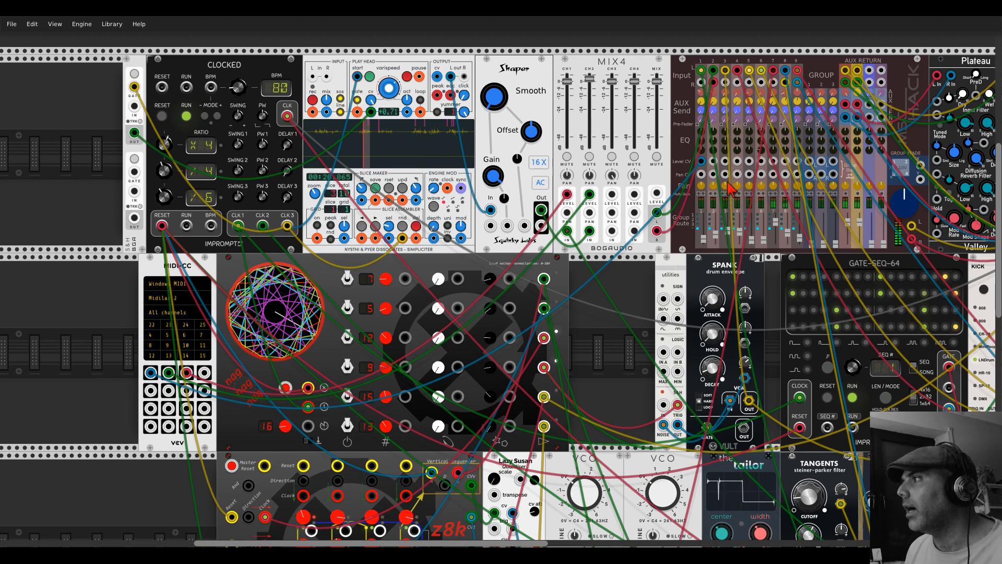
{"action": "left_click_drag", "start_coordinate": [725, 162], "coordinate": [205, 373]}
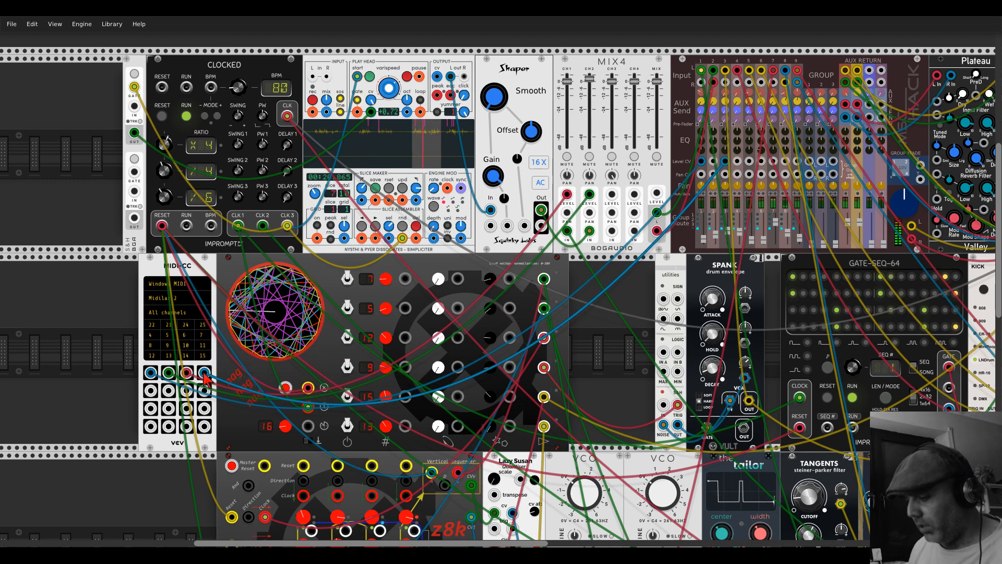
Step: Assign new controllers to the second row of MIDI-CC's CC slots, with CC 19 in its first slot
{"action": "left_click", "coordinate": [151, 335]}
{"action": "left_click", "coordinate": [169, 334]}
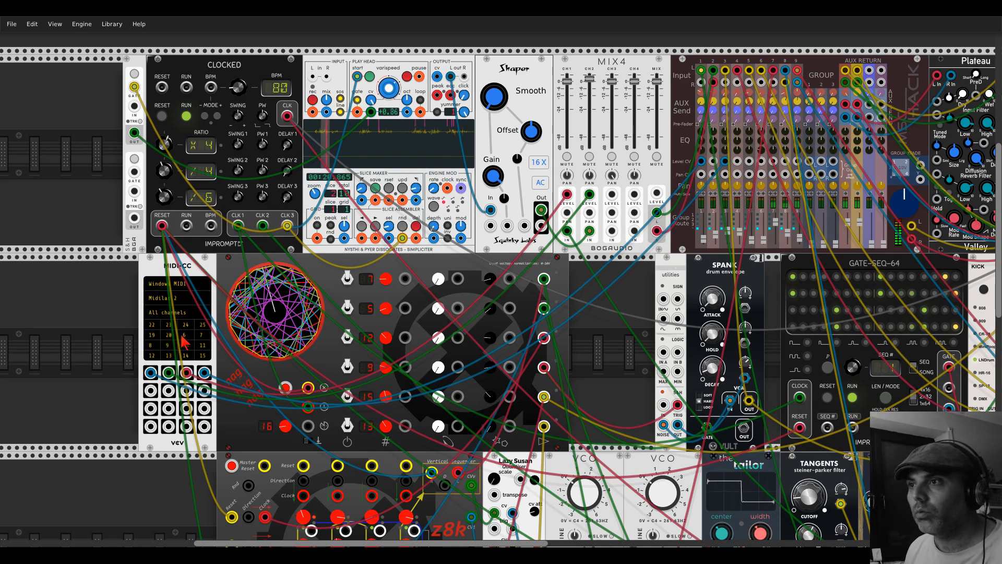
{"action": "left_click", "coordinate": [191, 336]}
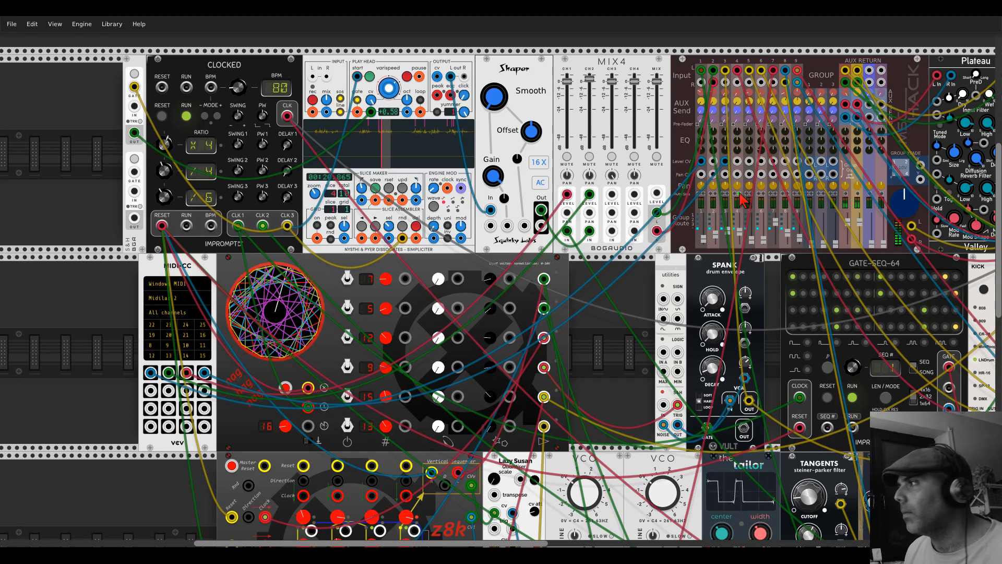
Step: Patch MIDI-CC's second-row outputs and first third-row output to the Level CV inputs of mixer channels 4 to 9
{"action": "mouse_move", "coordinate": [737, 161]}
{"action": "left_mouse_down"}
{"action": "mouse_move", "coordinate": [216, 389]}
{"action": "mouse_move", "coordinate": [151, 391]}
{"action": "mouse_move", "coordinate": [681, 172]}
{"action": "mouse_move", "coordinate": [749, 161]}
{"action": "left_mouse_up"}
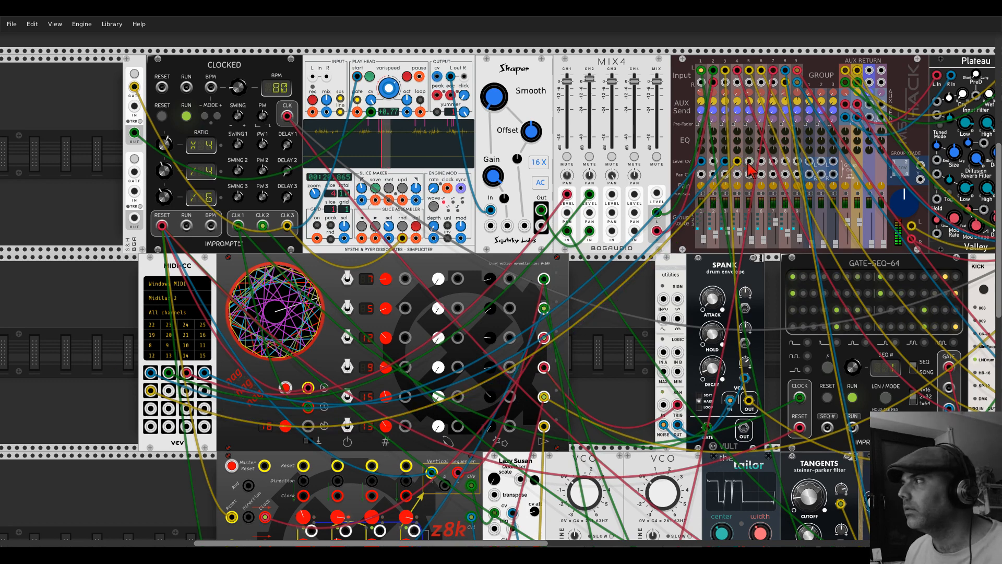
{"action": "left_click_drag", "start_coordinate": [750, 168], "coordinate": [150, 391]}
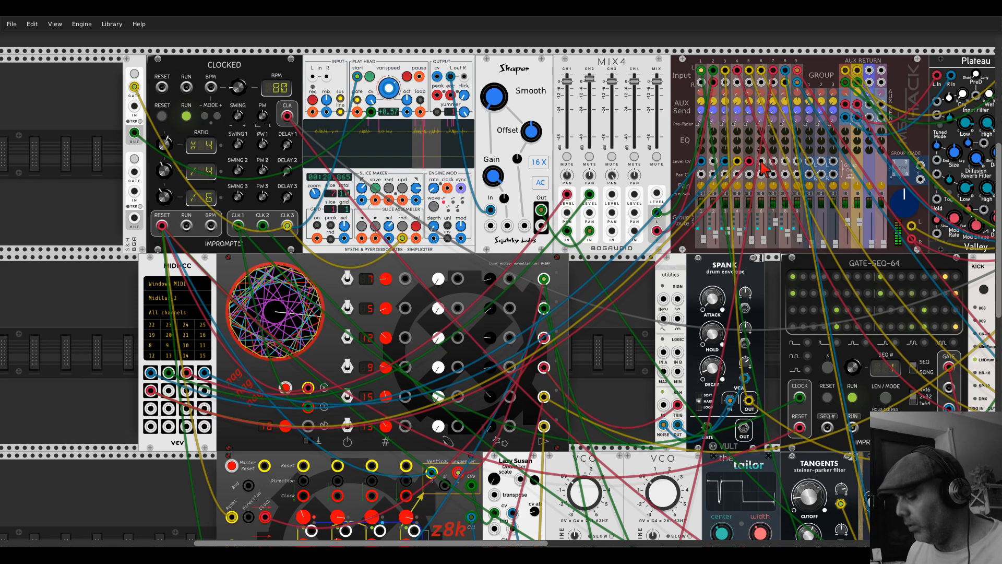
{"action": "left_click_drag", "start_coordinate": [761, 163], "coordinate": [168, 391]}
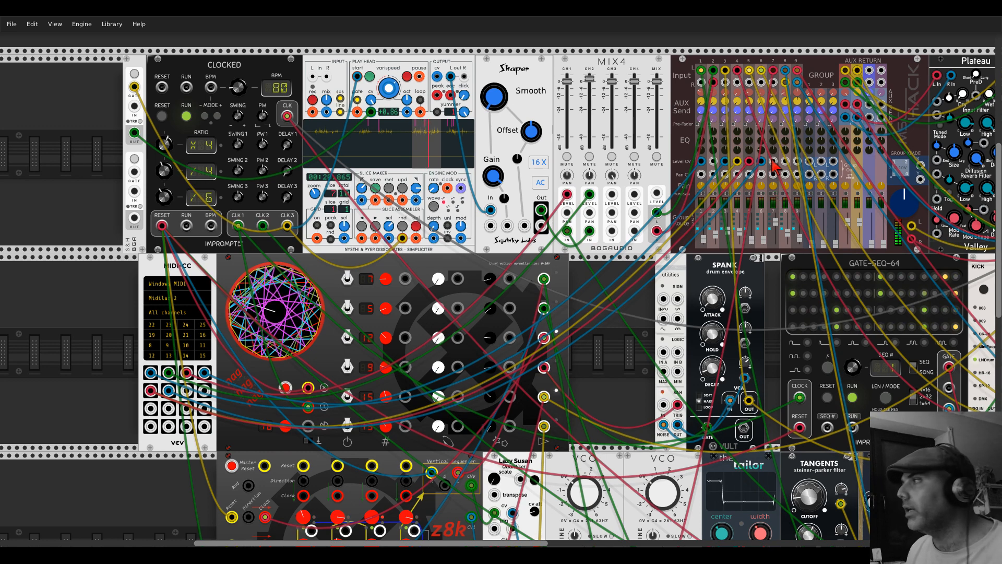
{"action": "left_click_drag", "start_coordinate": [773, 163], "coordinate": [188, 392]}
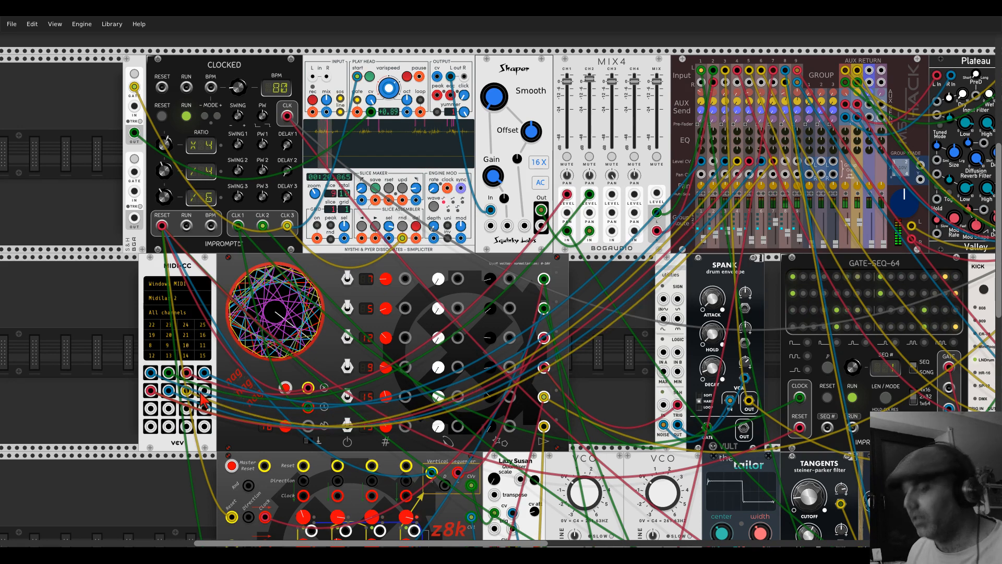
{"action": "left_click_drag", "start_coordinate": [785, 162], "coordinate": [205, 391]}
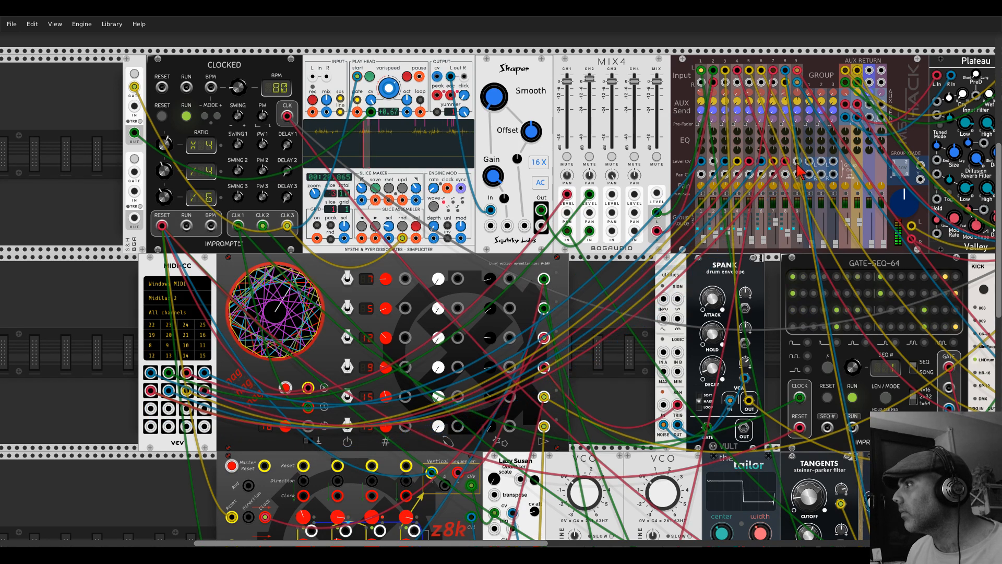
{"action": "left_click_drag", "start_coordinate": [797, 165], "coordinate": [150, 409]}
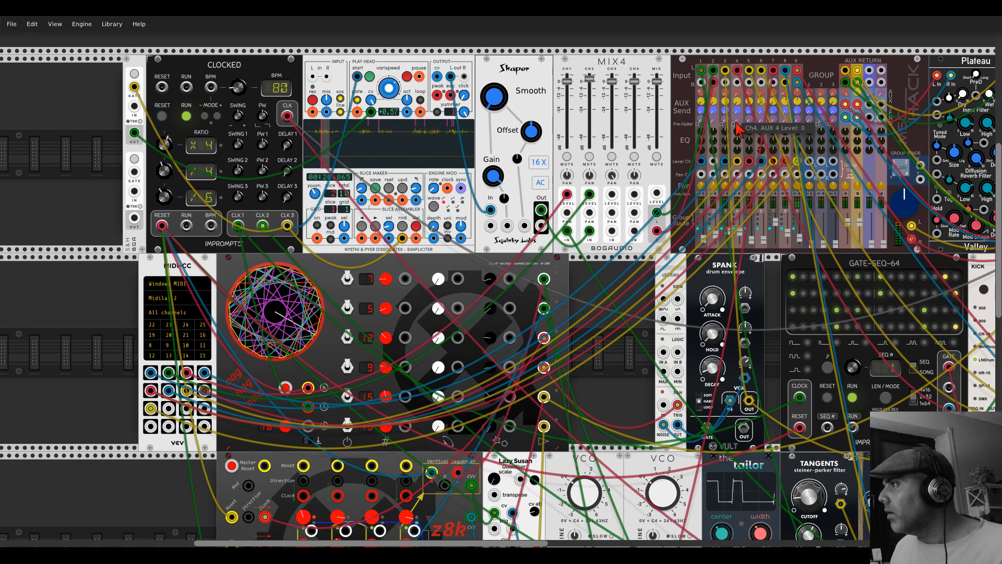
Step: Unplug the Level CV cable from mixer channel 8
{"action": "mouse_move", "coordinate": [785, 162]}
{"action": "left_mouse_down"}
{"action": "mouse_move", "coordinate": [772, 162]}
{"action": "mouse_move", "coordinate": [780, 175]}
{"action": "left_mouse_up"}
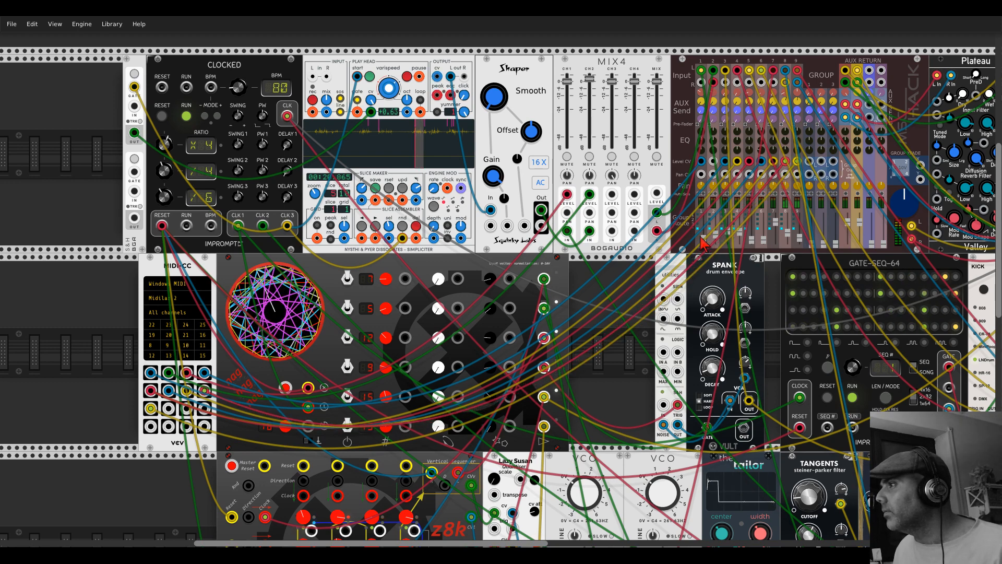
{"action": "left_click_drag", "start_coordinate": [631, 275], "coordinate": [586, 245]}
{"action": "left_click_drag", "start_coordinate": [425, 194], "coordinate": [340, 4]}
{"action": "scroll", "coordinate": [692, 165], "scroll_direction": "down", "scroll_amount": 4}
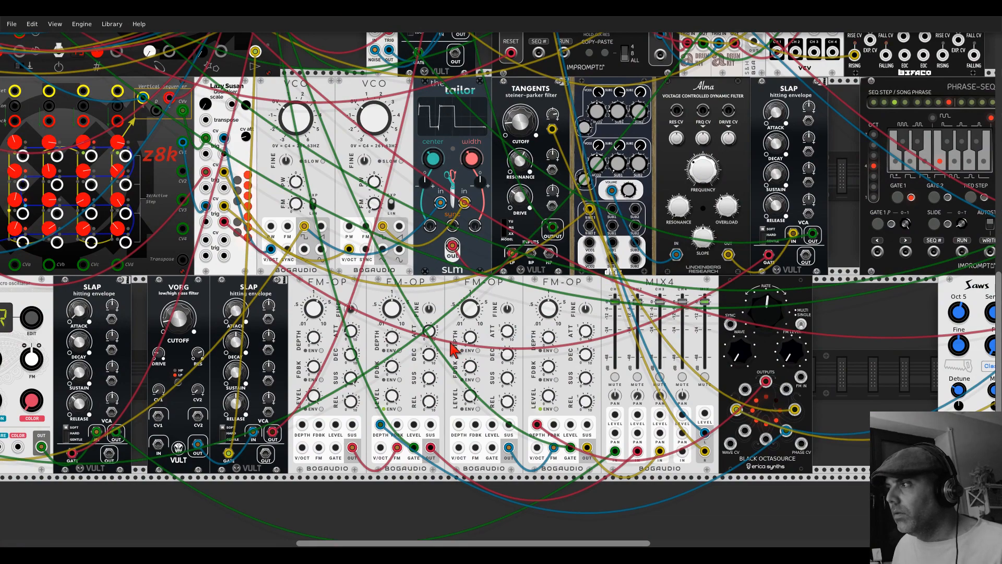
{"action": "scroll", "coordinate": [505, 146], "scroll_direction": "up", "scroll_amount": 12}
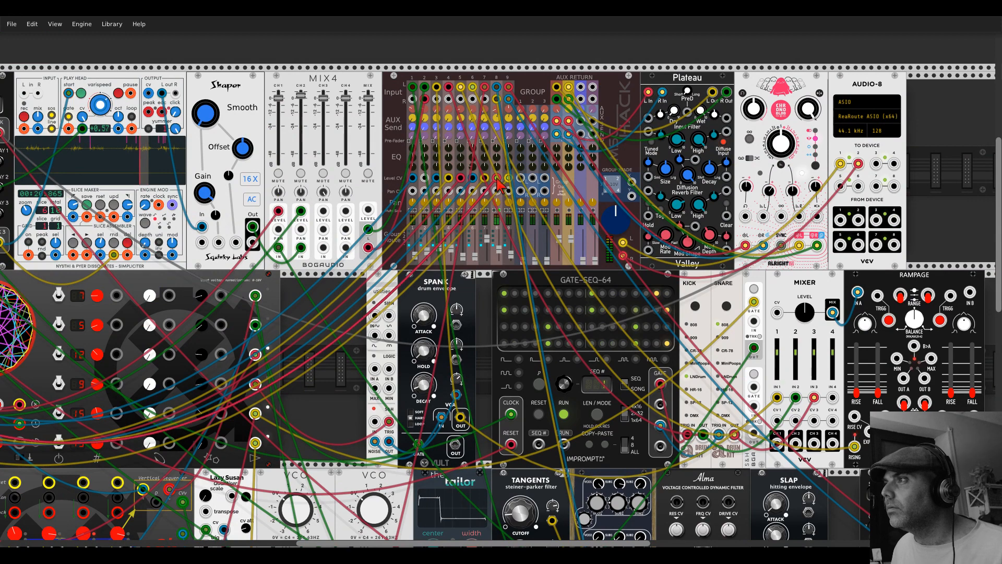
{"action": "left_click_drag", "start_coordinate": [497, 179], "coordinate": [557, 59]}
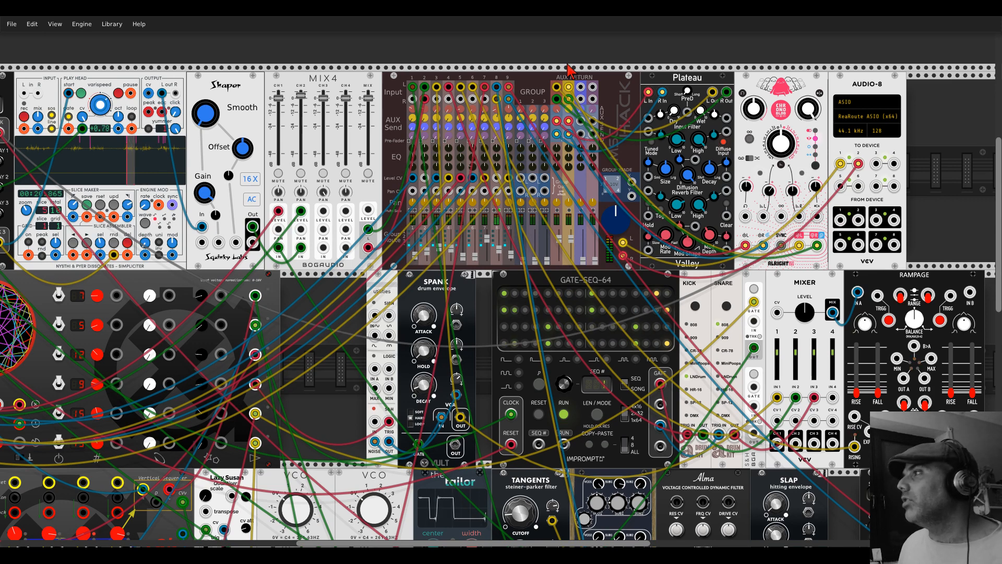
Step: Set the AUDIO-8 module's audio device to (No device)
{"action": "left_click", "coordinate": [857, 116]}
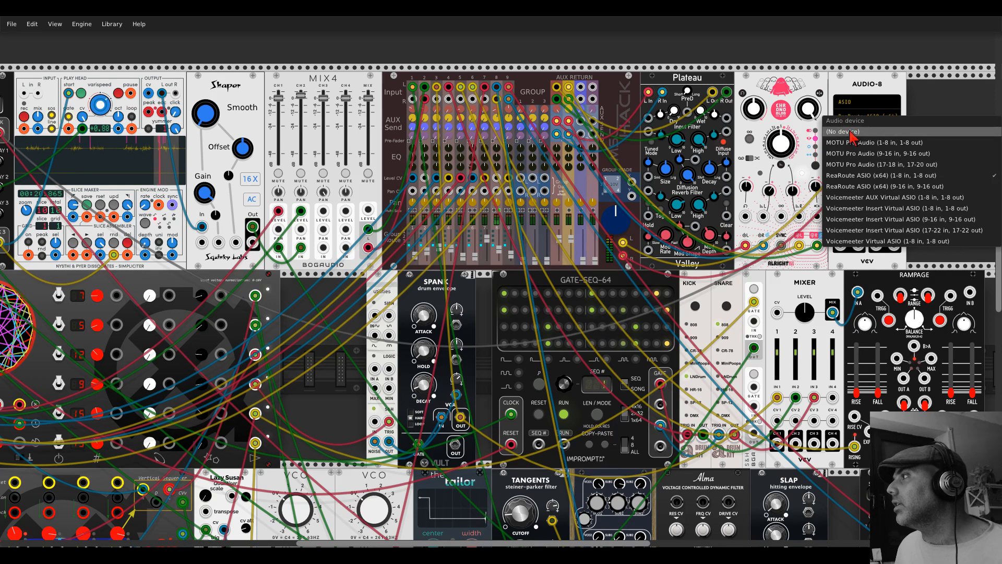
{"action": "left_click", "coordinate": [851, 132]}
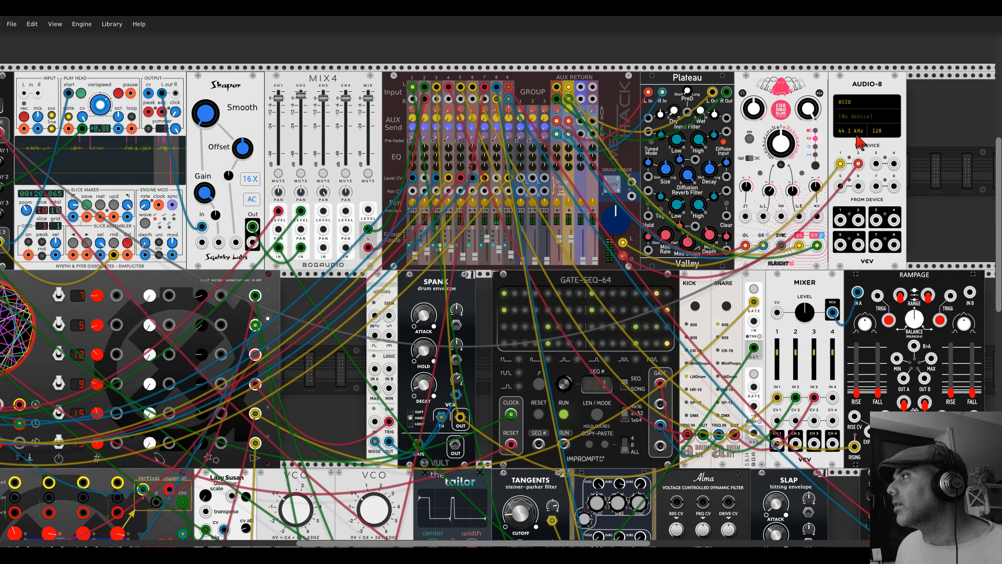
{"action": "right_click", "coordinate": [931, 102]}
{"action": "type", "text": "audio"}
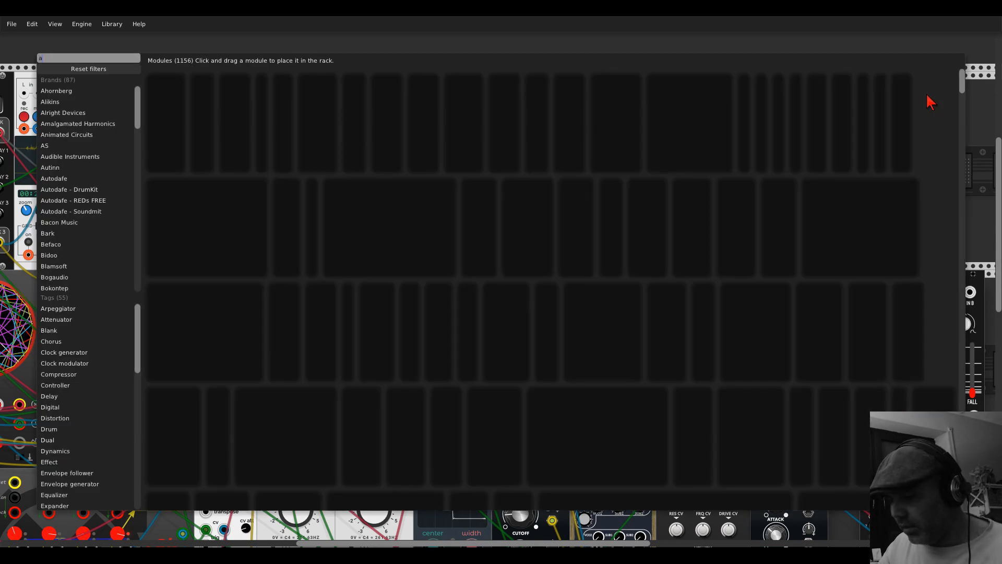
{"action": "left_click", "coordinate": [885, 55]}
Step: Delete the AUDIO-8 module
{"action": "right_click", "coordinate": [878, 86]}
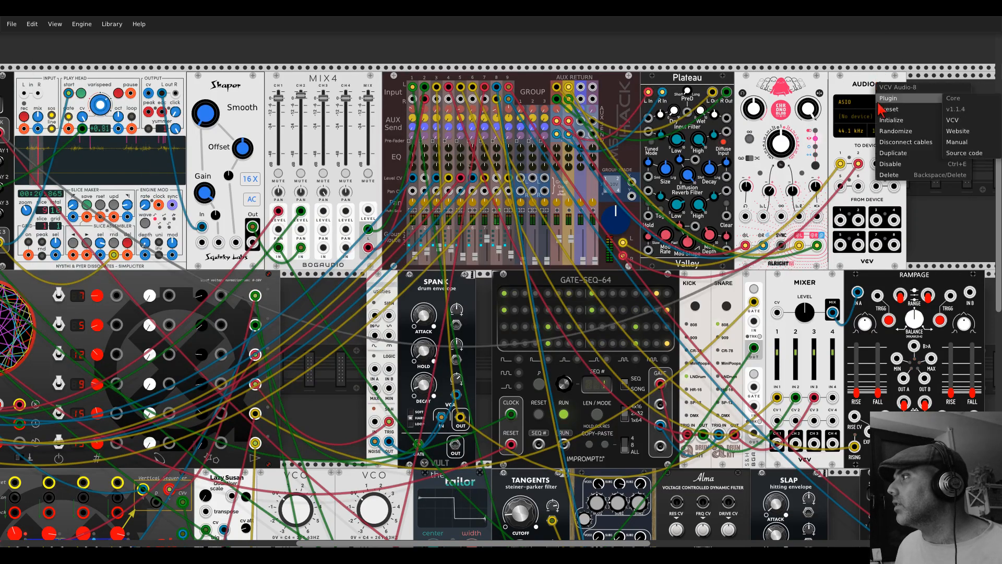
{"action": "left_click", "coordinate": [892, 176]}
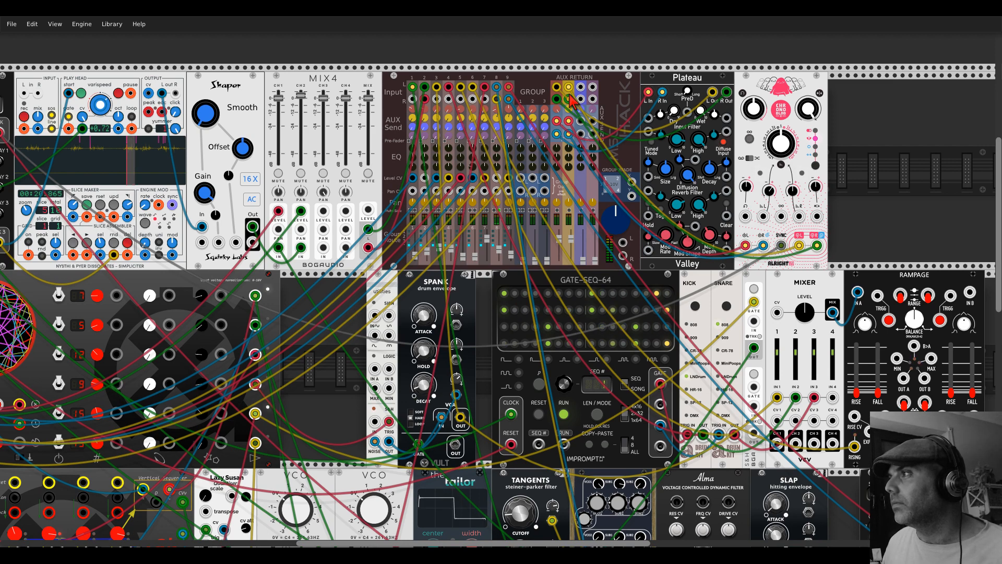
Step: Add the 16-channel MSC Hack mixer to the rack row above the existing mixer
{"action": "scroll", "coordinate": [571, 100], "scroll_direction": "up", "scroll_amount": 5}
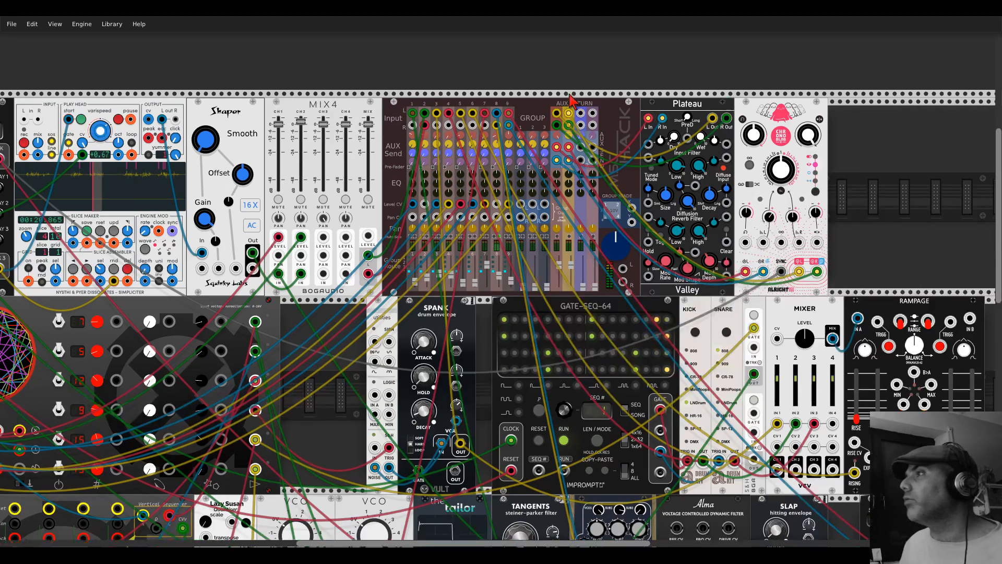
{"action": "right_click", "coordinate": [569, 99]}
{"action": "type", "text": "m"}
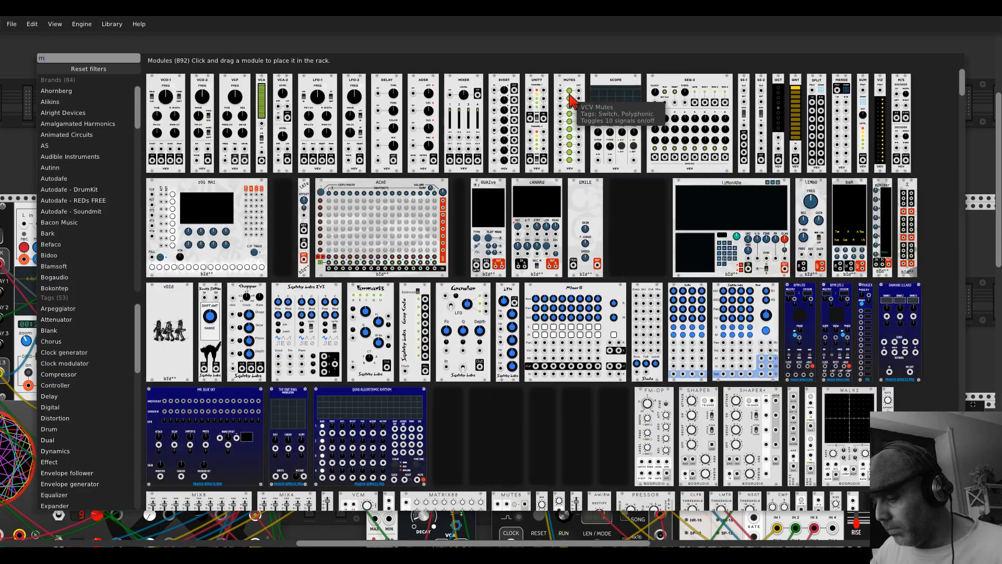
{"action": "type", "text": "ixewr"}
{"action": "key", "text": "BackSpace"}
{"action": "key", "text": "BackSpace"}
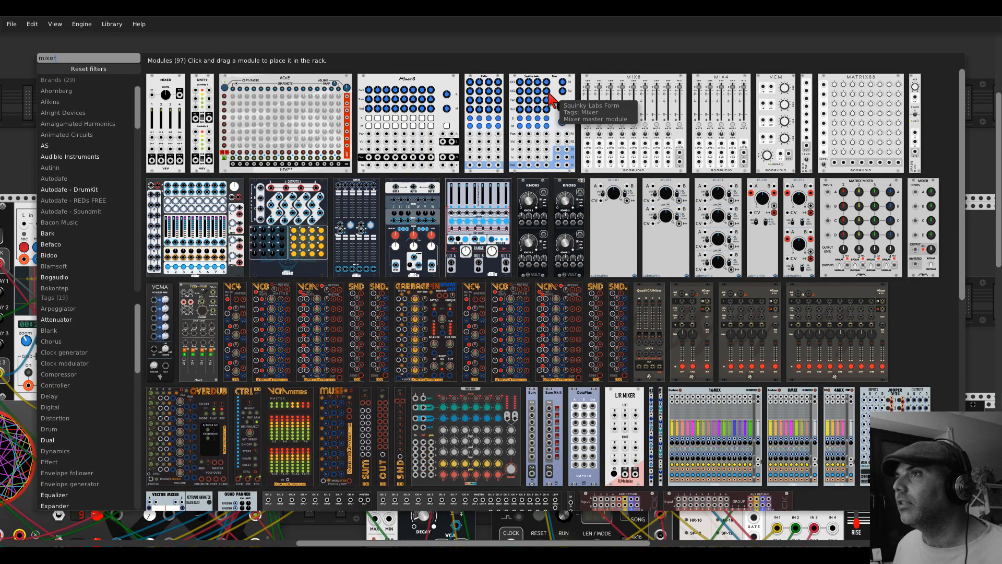
{"action": "scroll", "coordinate": [486, 227], "scroll_direction": "down", "scroll_amount": 10}
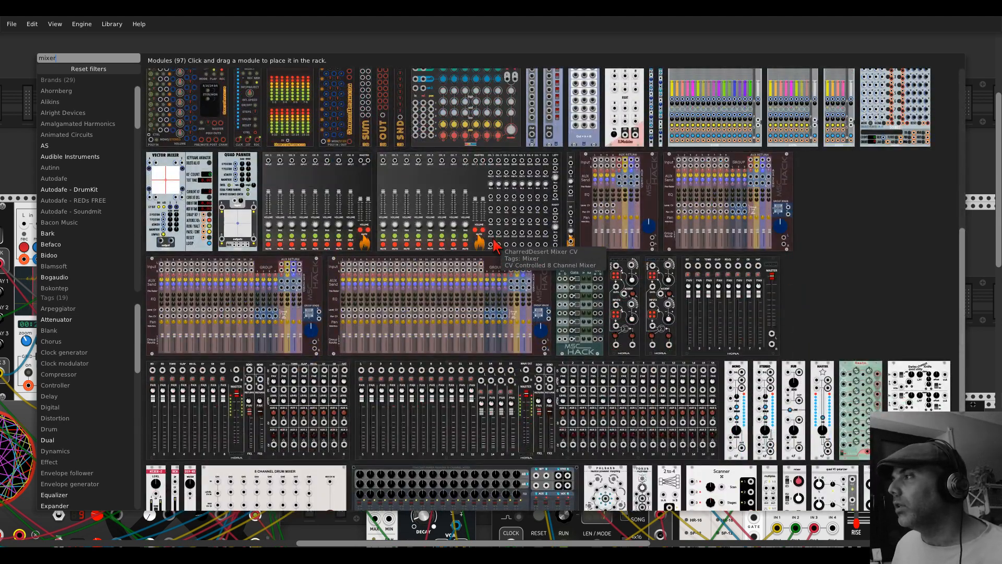
{"action": "left_click", "coordinate": [313, 263]}
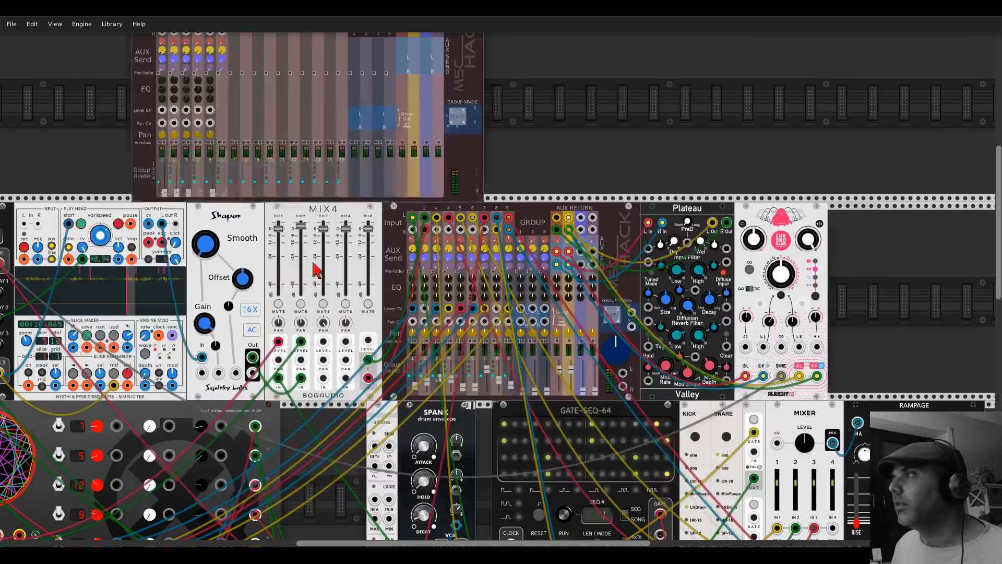
{"action": "left_click_drag", "start_coordinate": [313, 263], "coordinate": [627, 196]}
{"action": "scroll", "coordinate": [628, 199], "scroll_direction": "up", "scroll_amount": 4}
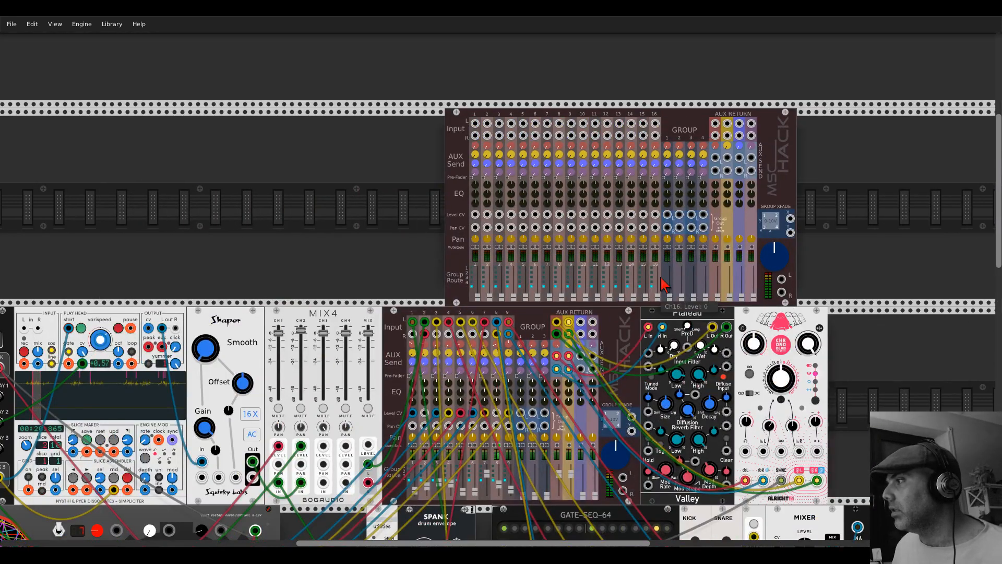
Step: Try moving the Plateau and Chronoblob2 send and return cables to the 16-channel mixer's first and second AUX channels
{"action": "left_click_drag", "start_coordinate": [648, 327], "coordinate": [657, 338]}
{"action": "left_click_drag", "start_coordinate": [649, 327], "coordinate": [730, 329]}
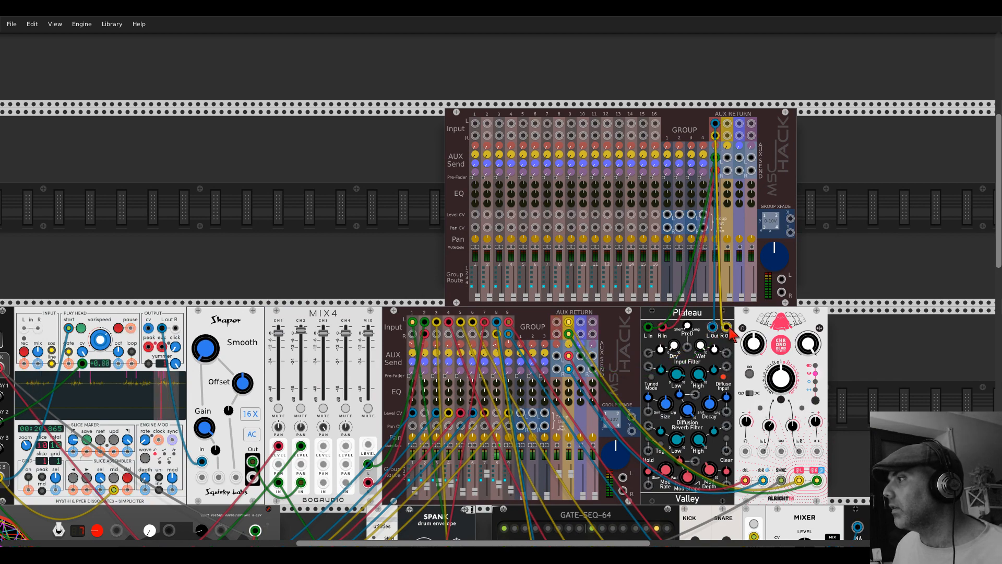
{"action": "scroll", "coordinate": [731, 334], "scroll_direction": "down", "scroll_amount": 2}
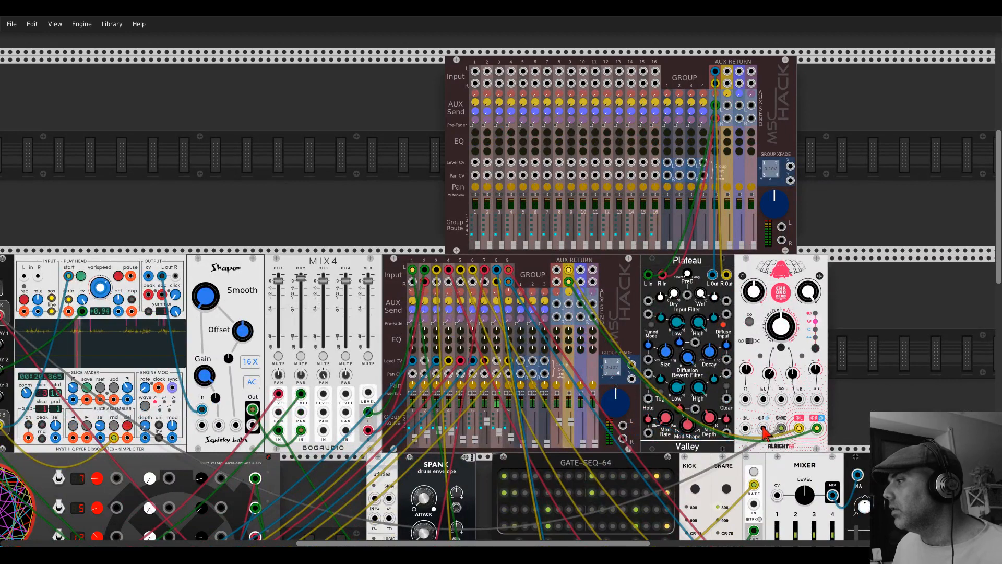
{"action": "left_click_drag", "start_coordinate": [745, 428], "coordinate": [727, 106]}
{"action": "left_click_drag", "start_coordinate": [728, 119], "coordinate": [728, 88]}
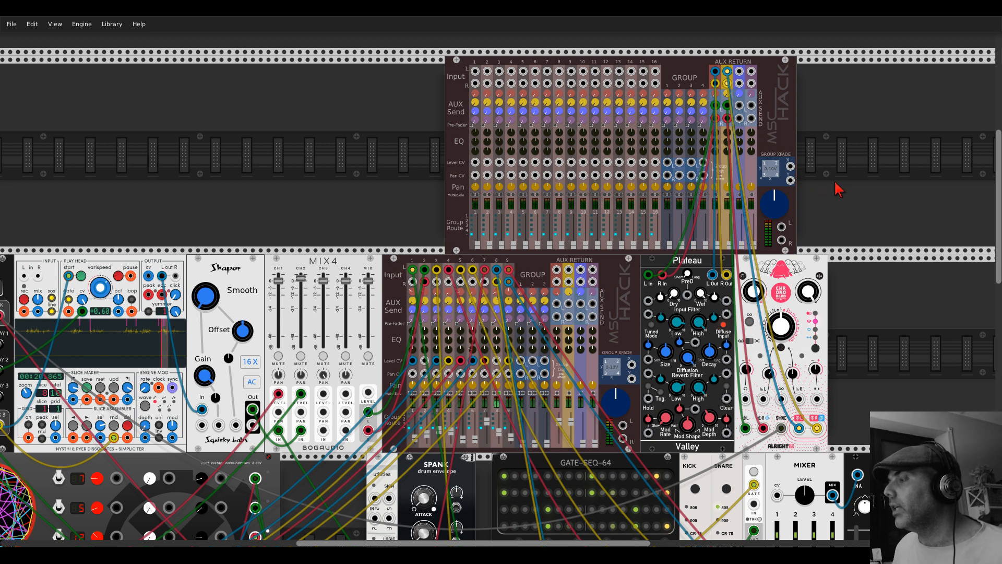
Step: Delete the Chronoblob2 delay module
{"action": "left_click_drag", "start_coordinate": [836, 181], "coordinate": [692, 287]}
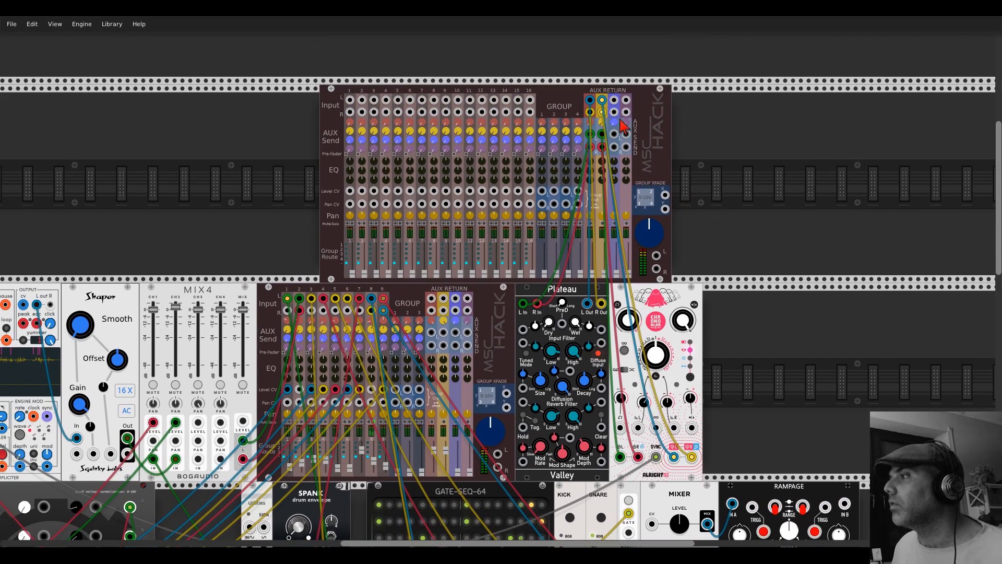
{"action": "right_click", "coordinate": [666, 300]}
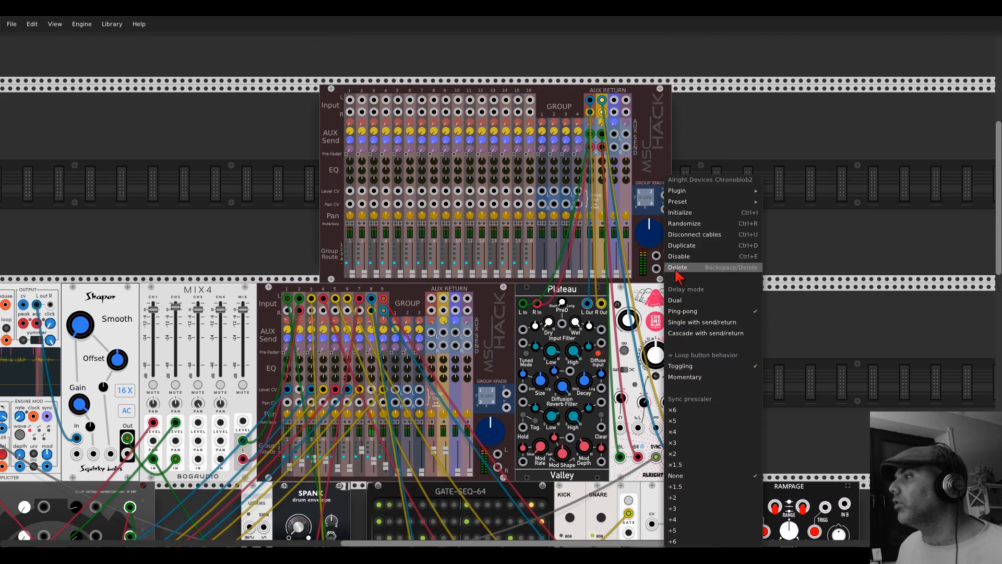
{"action": "left_click", "coordinate": [678, 276]}
Step: Move Plateau's input and output cables back to the first AUX send and return of the original mixer
{"action": "left_click_drag", "start_coordinate": [694, 217], "coordinate": [773, 166]}
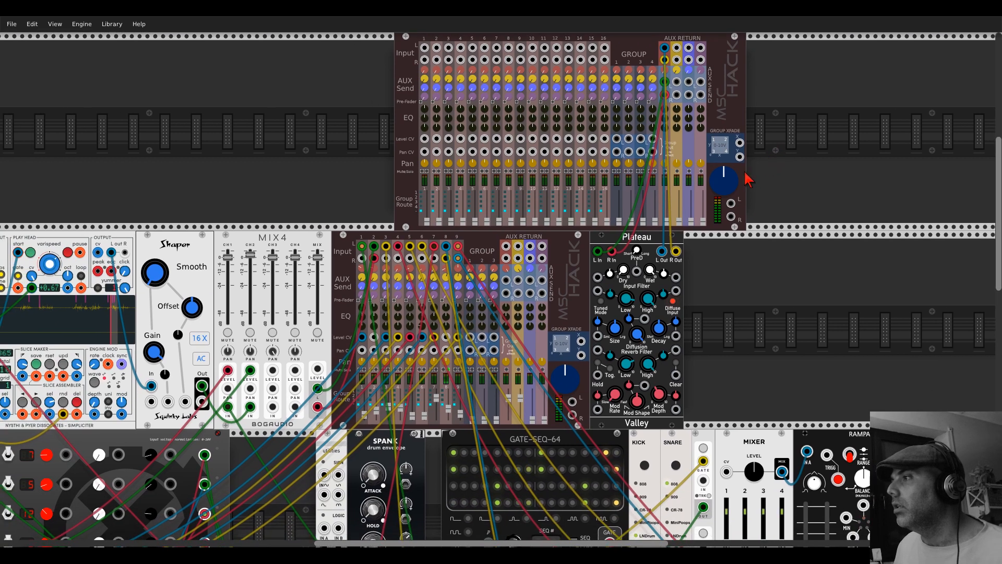
{"action": "left_click_drag", "start_coordinate": [661, 252], "coordinate": [603, 265]}
{"action": "left_click_drag", "start_coordinate": [612, 253], "coordinate": [508, 291]}
{"action": "left_click_drag", "start_coordinate": [506, 293], "coordinate": [612, 252]}
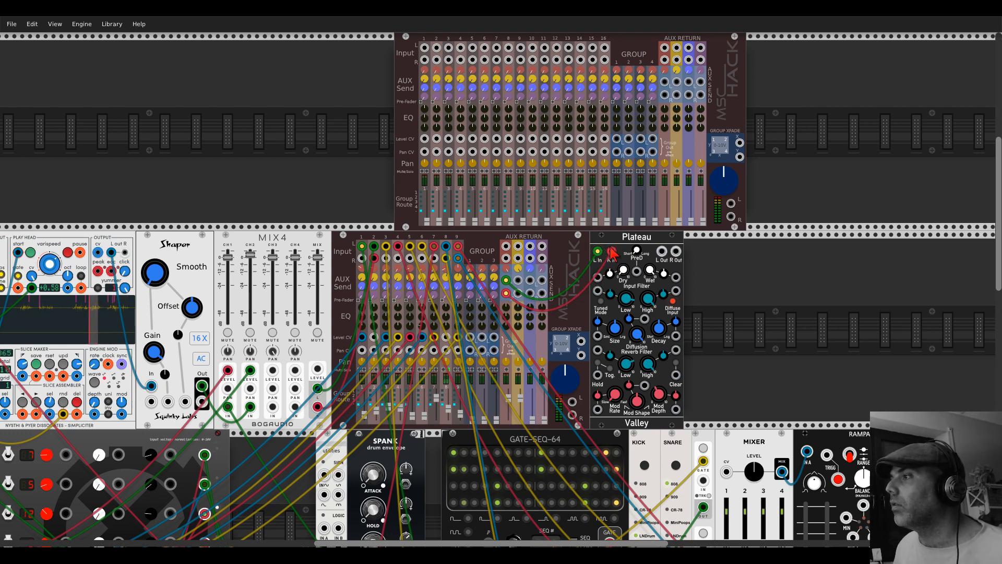
{"action": "mouse_move", "coordinate": [662, 252]}
{"action": "left_mouse_down"}
{"action": "mouse_move", "coordinate": [589, 259]}
{"action": "mouse_move", "coordinate": [506, 246]}
{"action": "mouse_move", "coordinate": [677, 251]}
{"action": "left_mouse_up"}
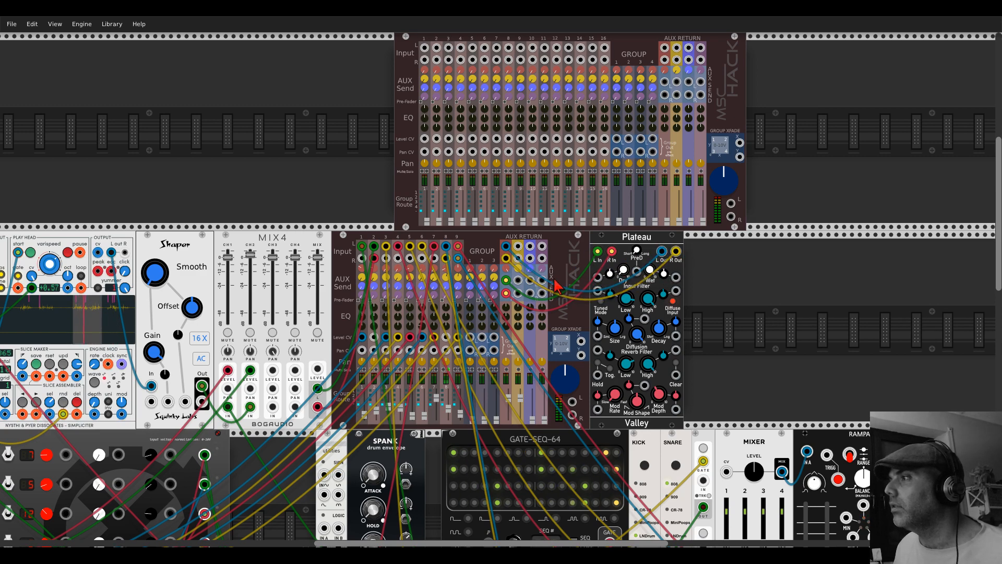
Step: Add an AUDIO-8 module beside Plateau and set its device to ReaRoute ASIO (x64) (1-8 in, 1-8 out)
{"action": "scroll", "coordinate": [627, 334], "scroll_direction": "down", "scroll_amount": 3}
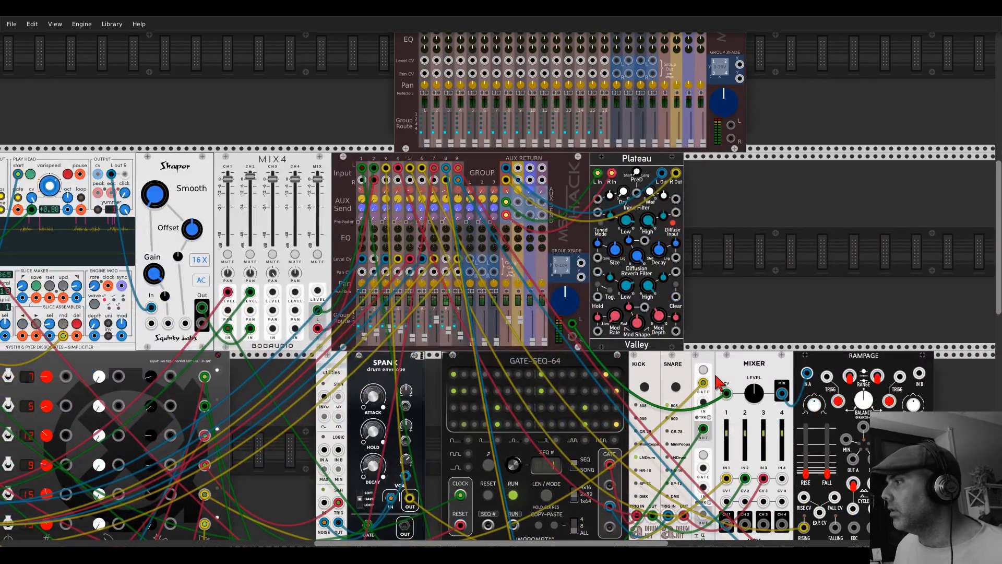
{"action": "right_click", "coordinate": [726, 266]}
{"action": "type", "text": "au"}
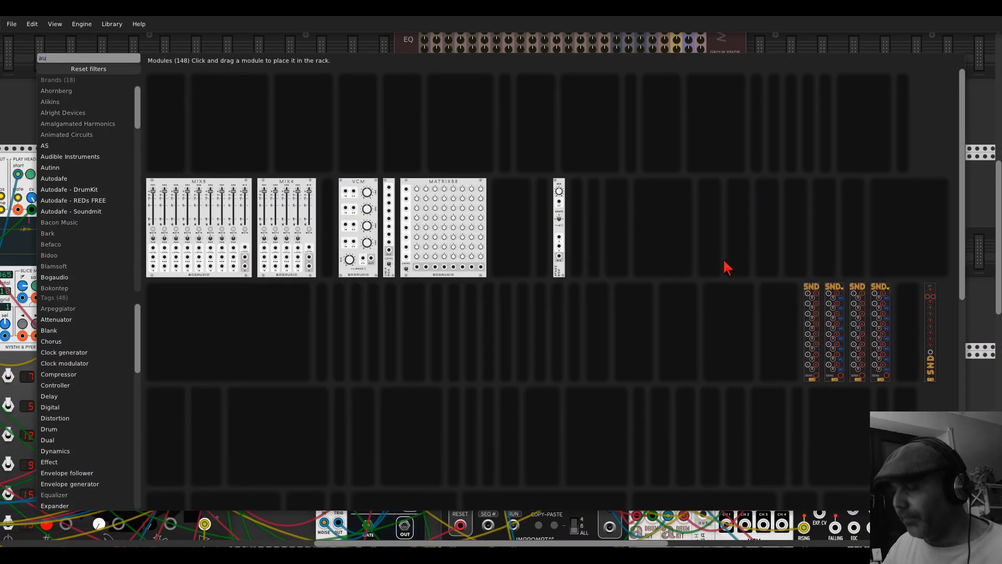
{"action": "type", "text": "dio"}
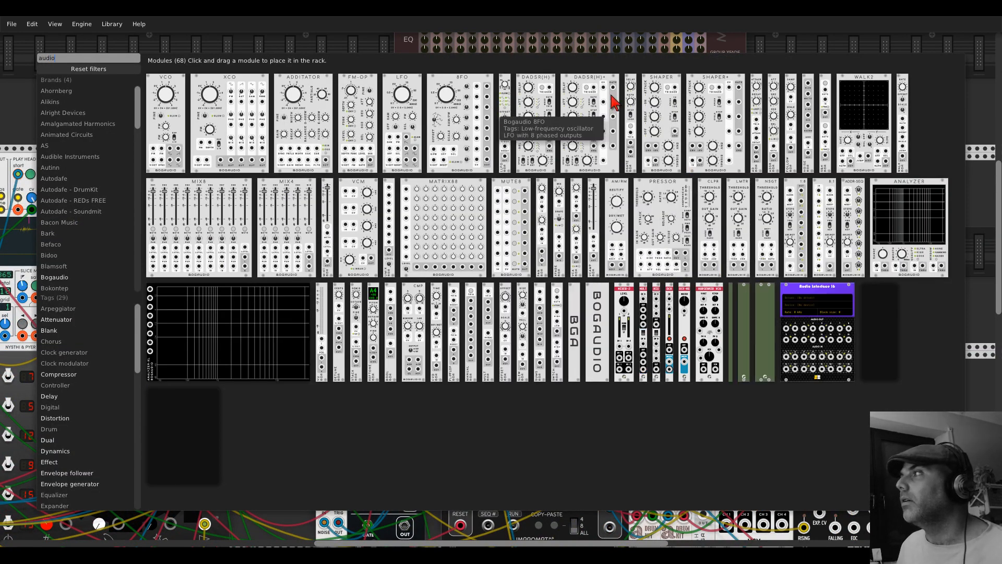
{"action": "left_click", "coordinate": [880, 326]}
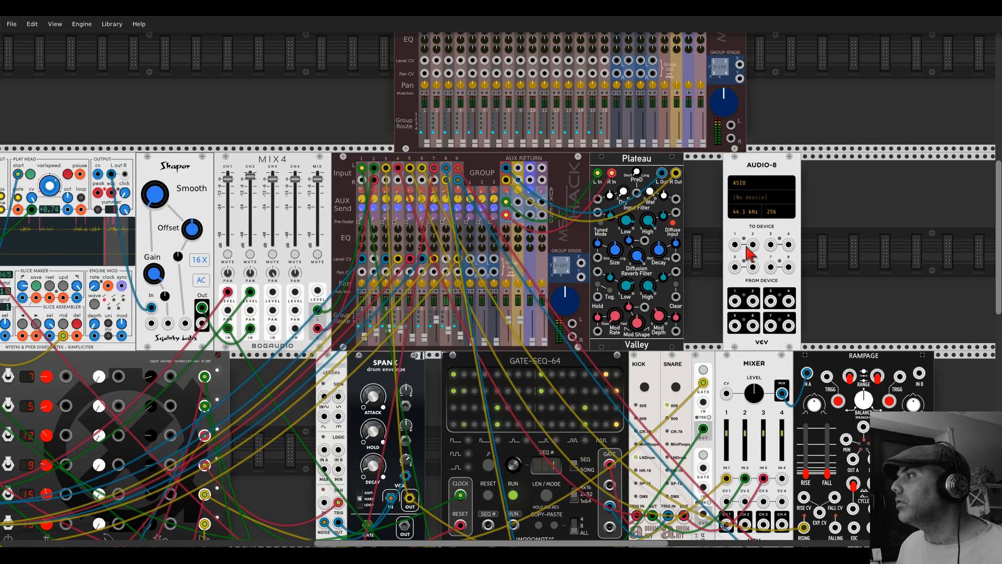
{"action": "left_click", "coordinate": [717, 201]}
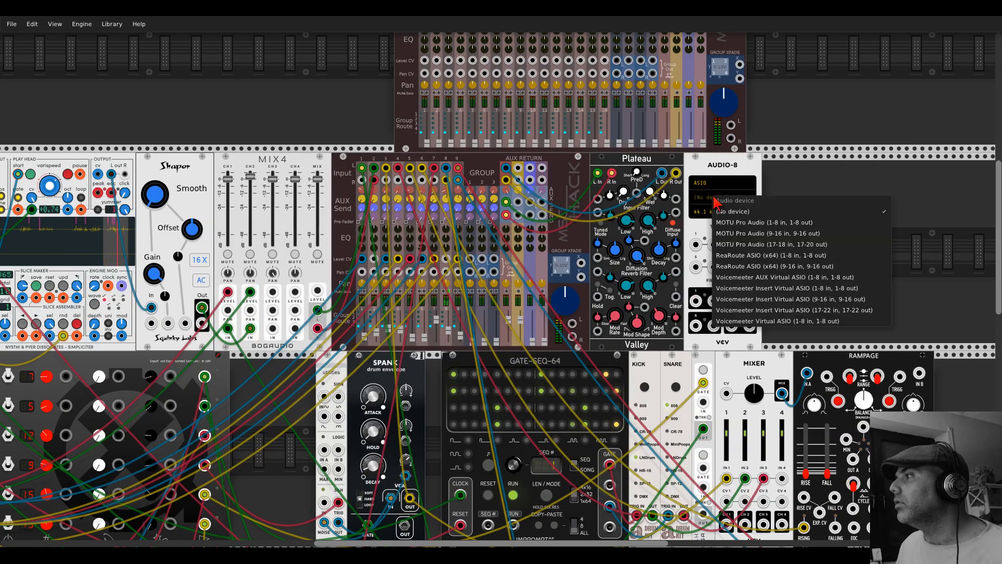
{"action": "left_click", "coordinate": [731, 255]}
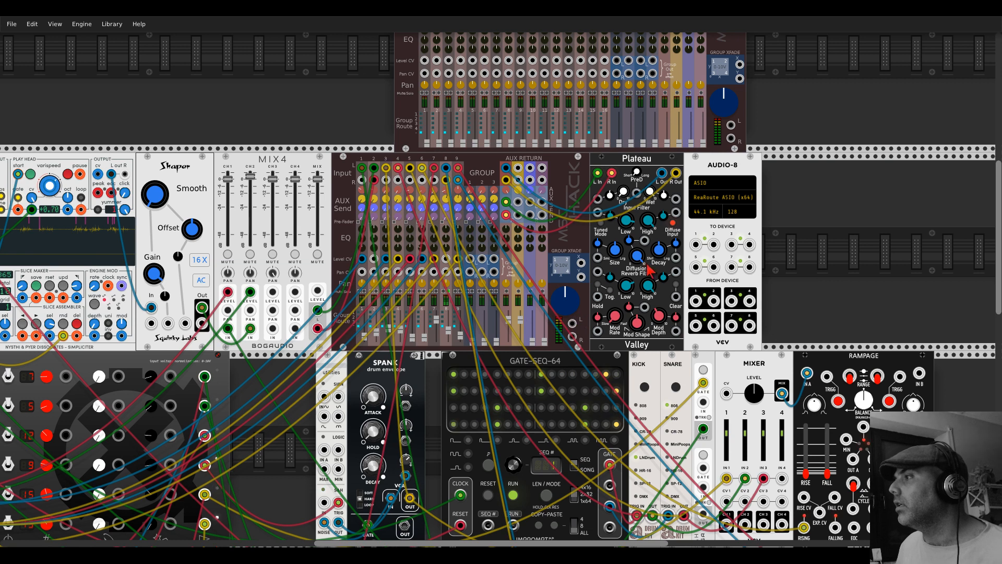
Step: Try patching the original mixer's left output to AUDIO-8's first device input
{"action": "left_click_drag", "start_coordinate": [696, 244], "coordinate": [572, 328]}
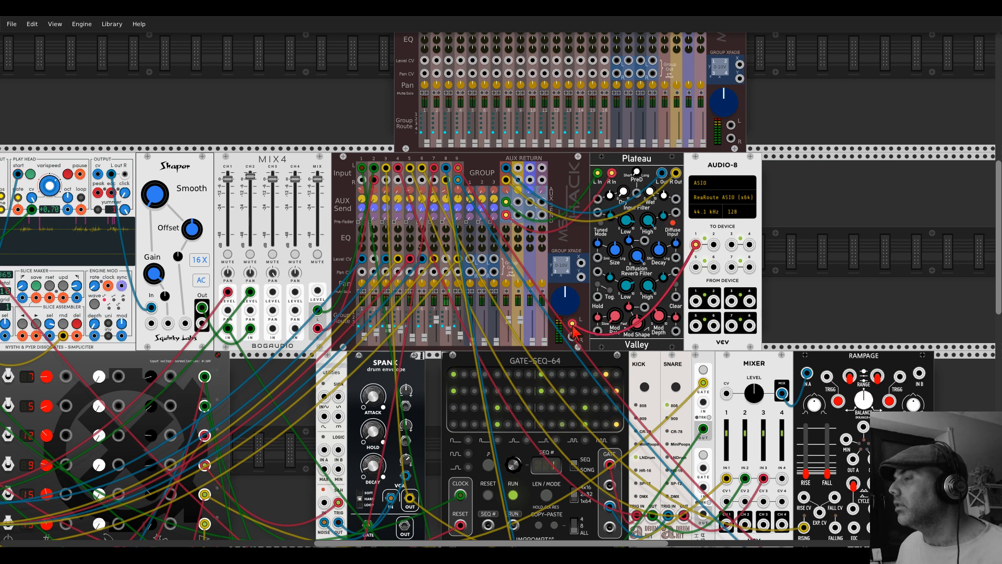
{"action": "right_click", "coordinate": [572, 327]}
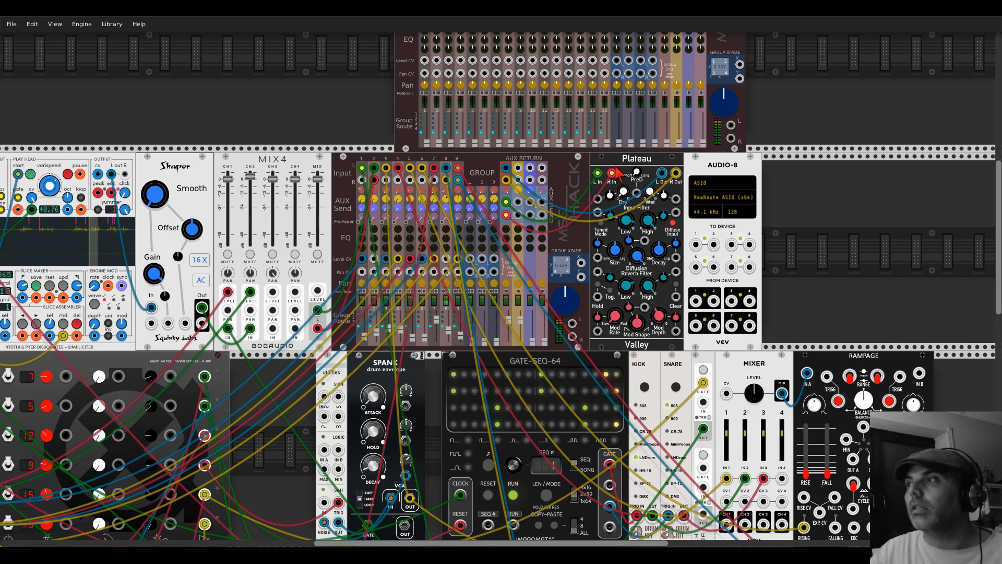
Step: Add a Squinky Labs Form master mixer above the original mixer and delete the unused 16-channel MSC Hack mixer
{"action": "right_click", "coordinate": [817, 206]}
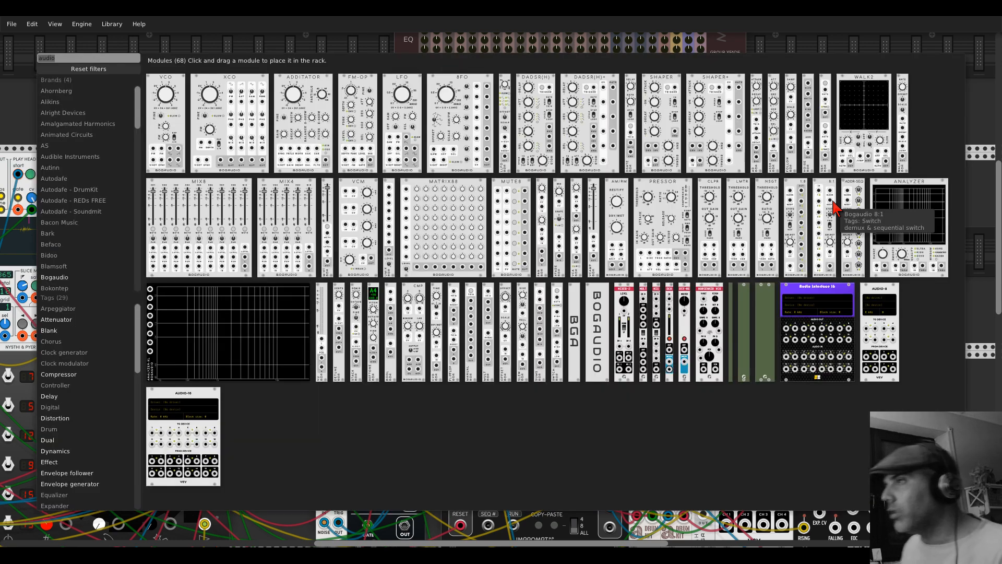
{"action": "type", "text": "mixer"}
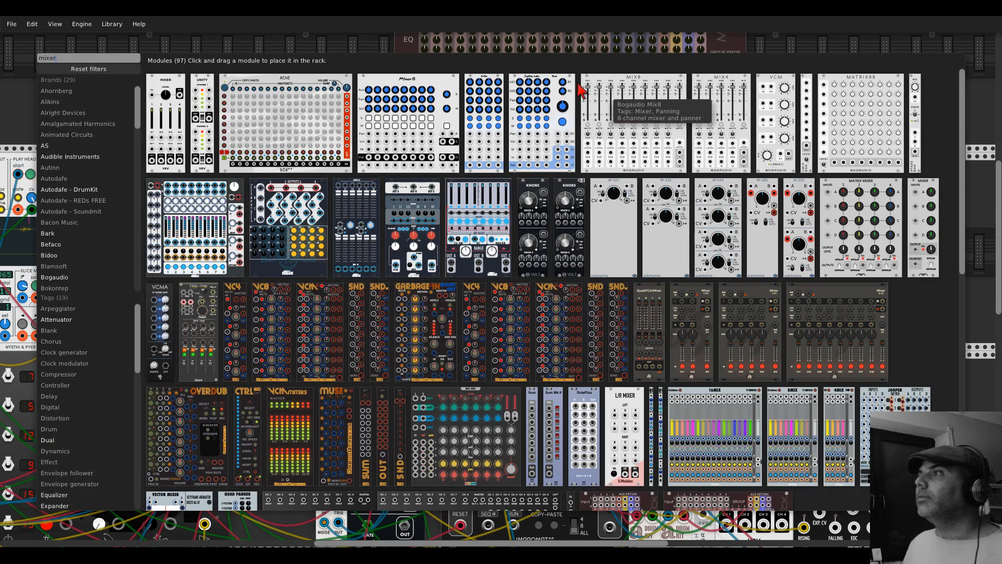
{"action": "left_click_drag", "start_coordinate": [557, 86], "coordinate": [528, 92]}
{"action": "scroll", "coordinate": [751, 107], "scroll_direction": "up", "scroll_amount": 5}
{"action": "right_click", "coordinate": [726, 101]}
{"action": "left_click", "coordinate": [739, 192]}
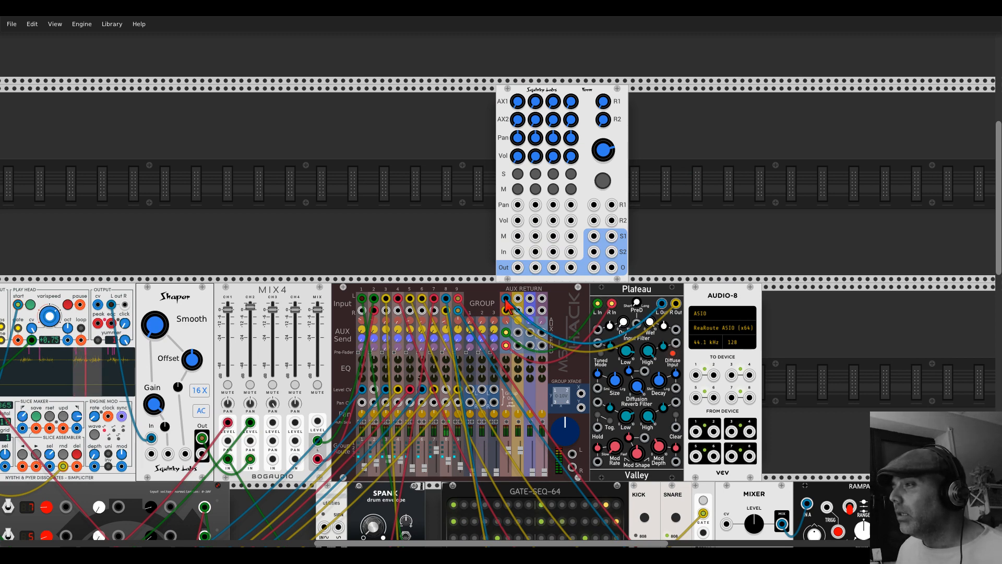
Step: Move Plateau's output cables to Form's R1 return inputs and its input cables to Form's S1 send outputs
{"action": "left_click_drag", "start_coordinate": [506, 300], "coordinate": [594, 204]}
{"action": "left_click_drag", "start_coordinate": [512, 311], "coordinate": [611, 205]}
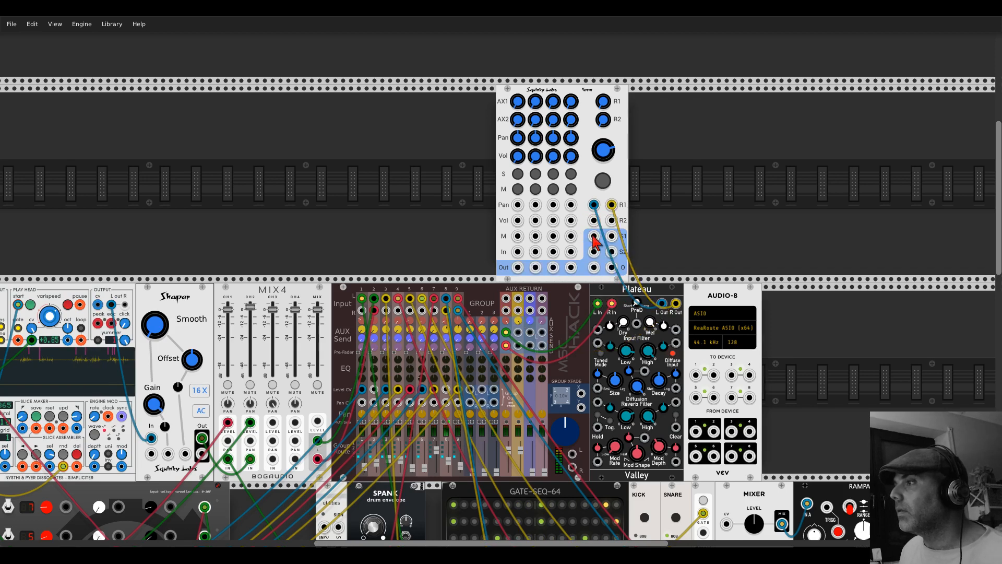
{"action": "left_click_drag", "start_coordinate": [506, 332], "coordinate": [612, 236]}
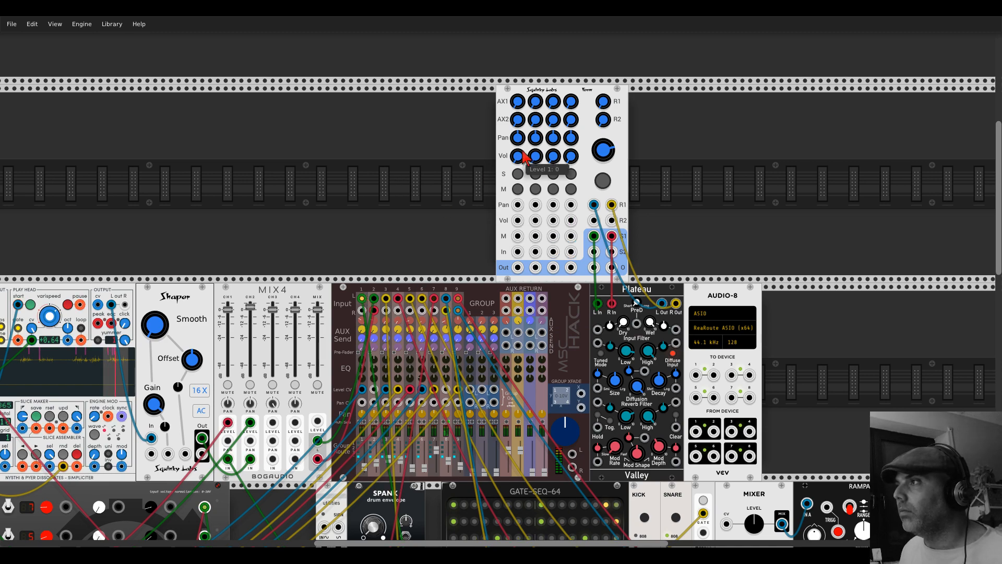
Step: Add three Squinky Labs ExFor four-channel expanders and line them up against Form
{"action": "right_click", "coordinate": [460, 167]}
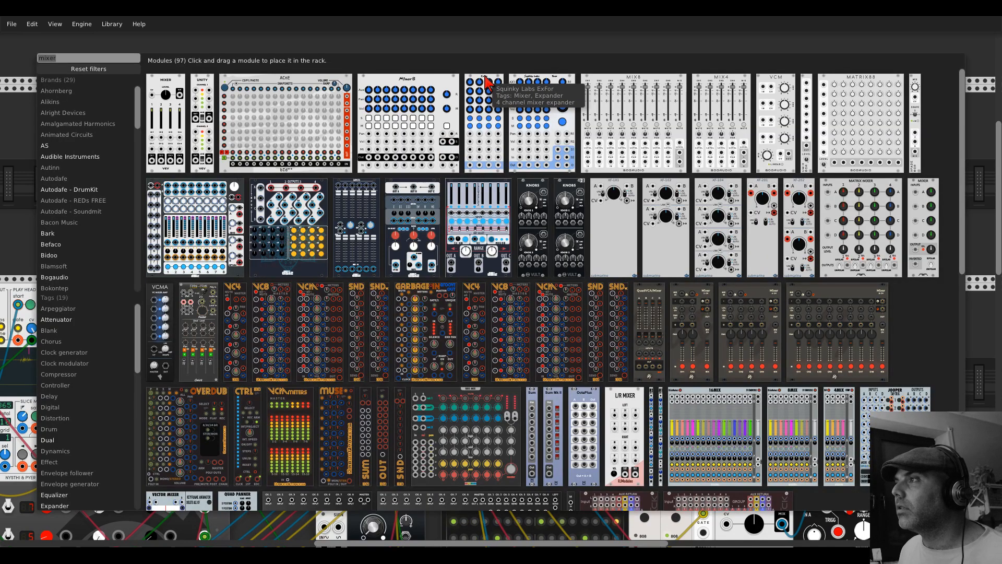
{"action": "left_click", "coordinate": [487, 79]}
{"action": "key", "text": "ctrl+d"}
{"action": "key", "text": "ctrl+d"}
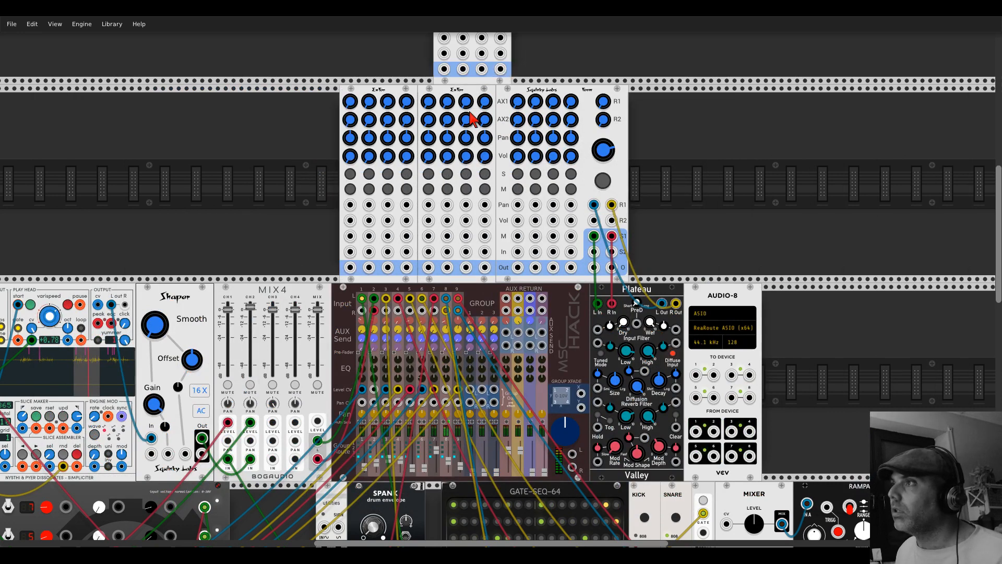
{"action": "left_click_drag", "start_coordinate": [473, 66], "coordinate": [305, 183]}
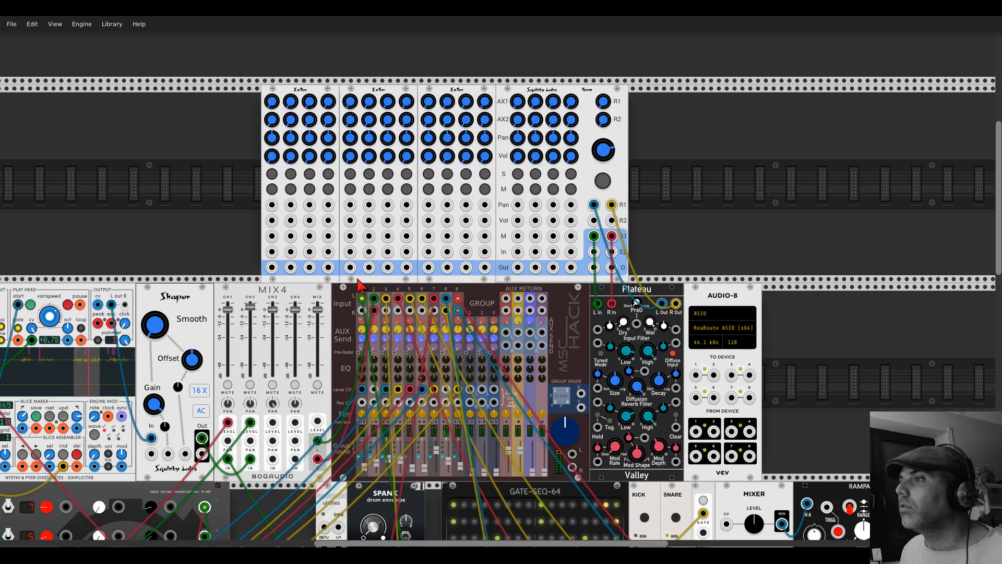
Step: Move the original mixer's channel 1 input cable to the outermost ExFor's first input, and patch Form's stereo output to AUDIO-8 inputs 1 and 2
{"action": "left_click_drag", "start_coordinate": [362, 299], "coordinate": [272, 252]}
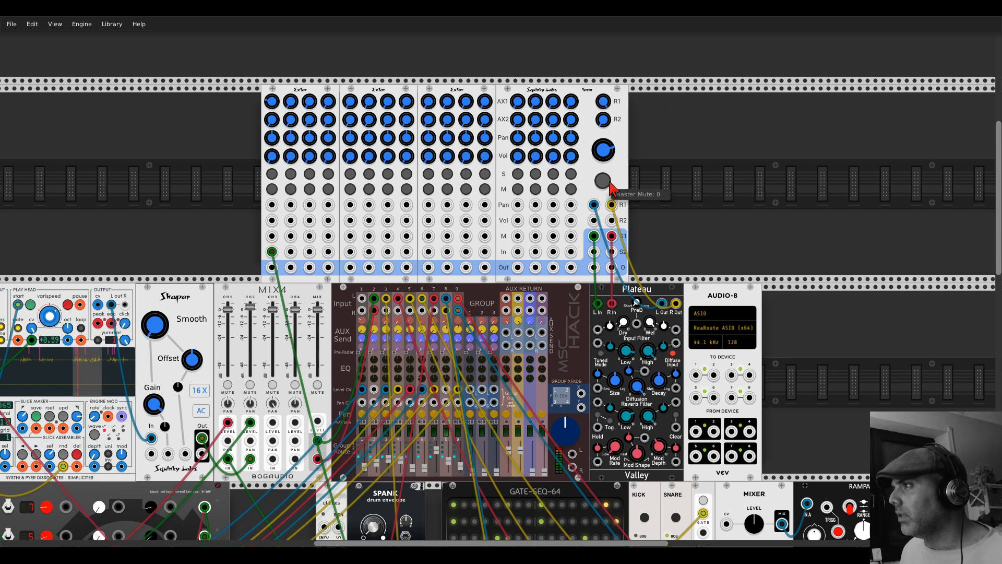
{"action": "scroll", "coordinate": [607, 188], "scroll_direction": "down", "scroll_amount": 3}
{"action": "left_click_drag", "start_coordinate": [696, 297], "coordinate": [595, 189]}
{"action": "left_click_drag", "start_coordinate": [612, 189], "coordinate": [710, 296]}
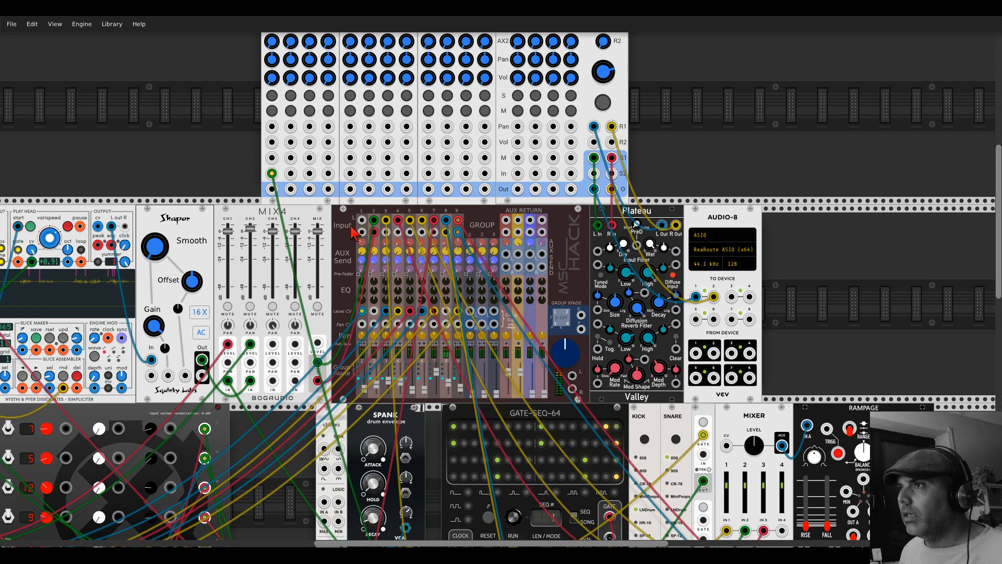
Step: Set the outermost ExFor's first channel level to about 0.09 and move the original mixer's channel 1 Level CV cable to its Vol input
{"action": "scroll", "coordinate": [354, 231], "scroll_direction": "up", "scroll_amount": 3}
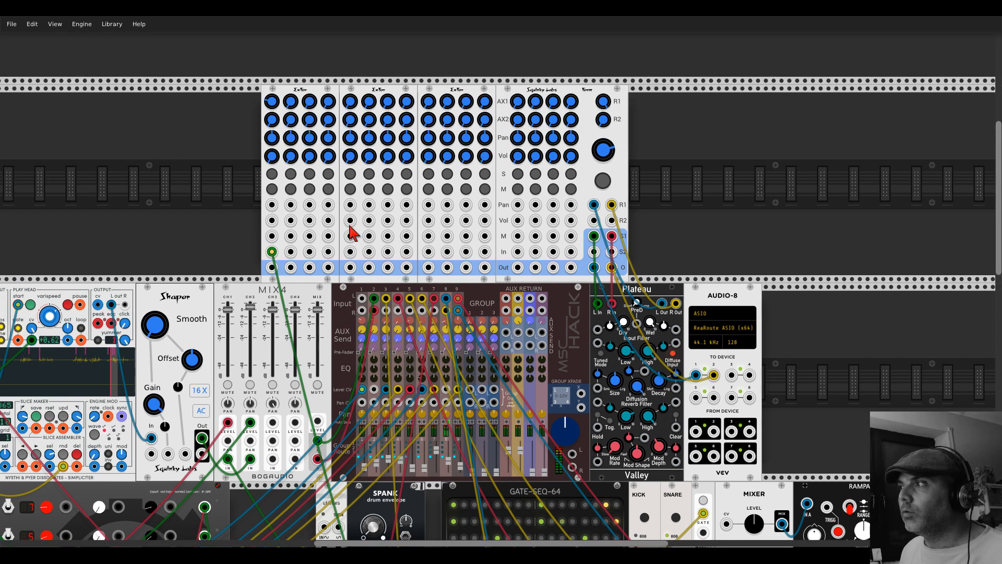
{"action": "left_click_drag", "start_coordinate": [271, 158], "coordinate": [271, 141]}
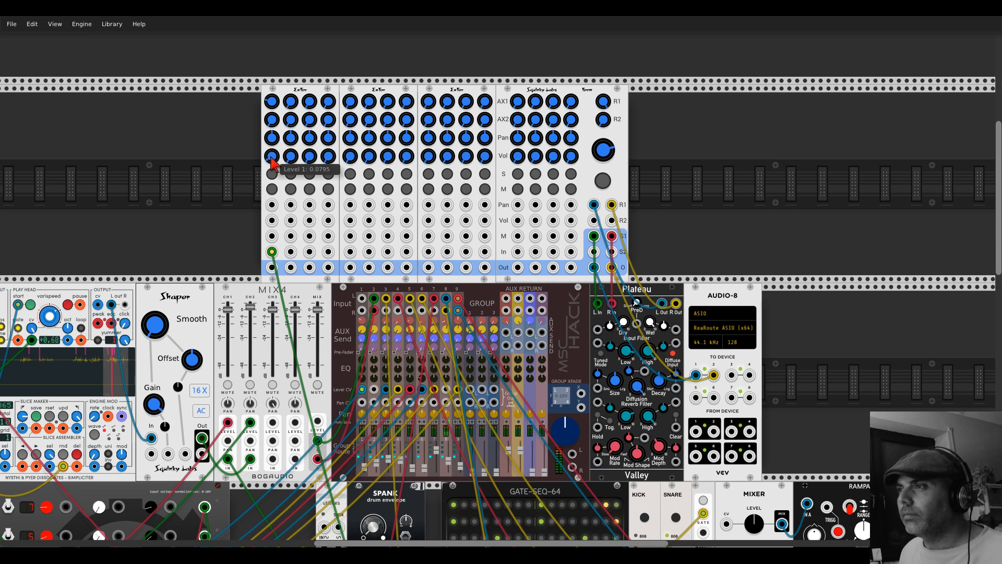
{"action": "left_click_drag", "start_coordinate": [362, 389], "coordinate": [272, 220]}
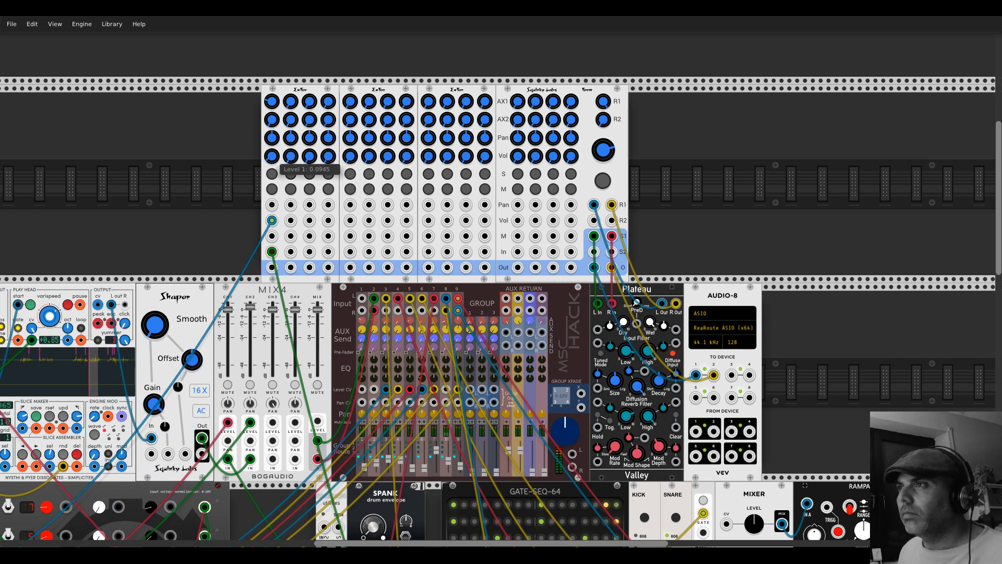
Step: Fine-tune the outermost ExFor's first channel level and raise its AX1 send to about 0.24
{"action": "left_click_drag", "start_coordinate": [272, 156], "coordinate": [272, 158]}
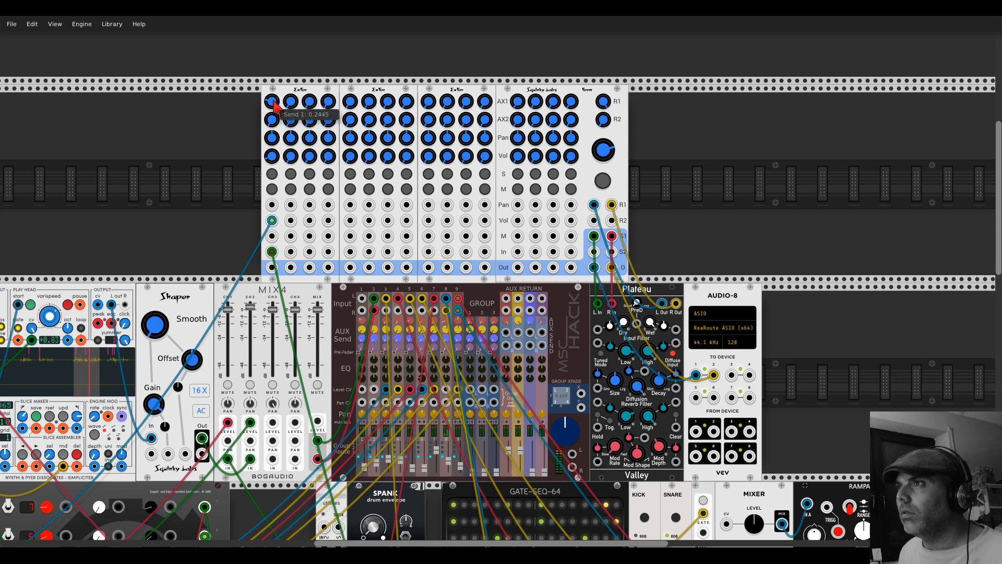
{"action": "left_click_drag", "start_coordinate": [271, 100], "coordinate": [272, 101]}
{"action": "left_click_drag", "start_coordinate": [271, 154], "coordinate": [271, 151]}
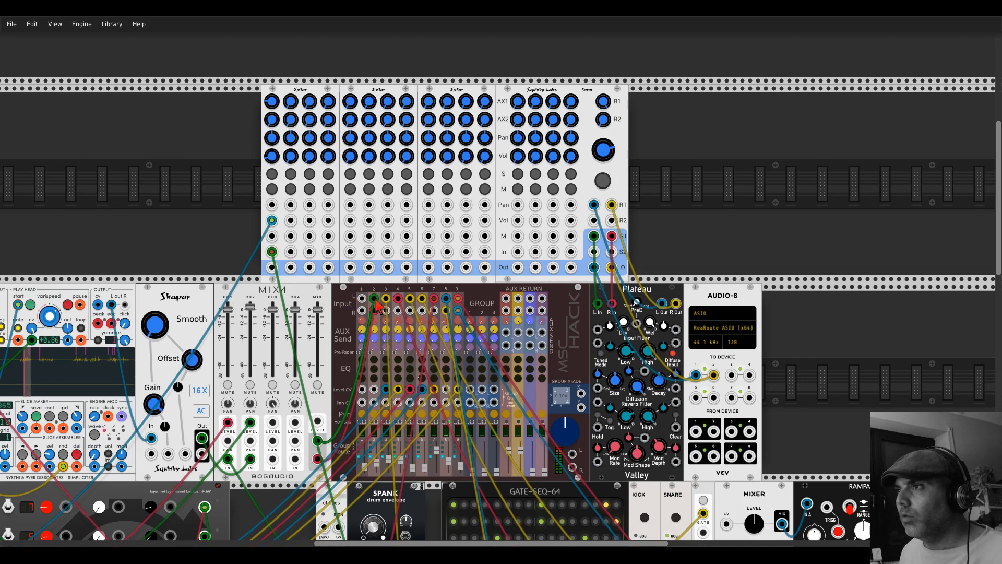
Step: Move the original mixer's stereo channel 2 input cables to the outermost ExFor's second and third inputs, pan those channels in opposite directions and adjust their levels
{"action": "left_click_drag", "start_coordinate": [293, 139], "coordinate": [292, 144]}
{"action": "left_click_drag", "start_coordinate": [308, 140], "coordinate": [307, 133]}
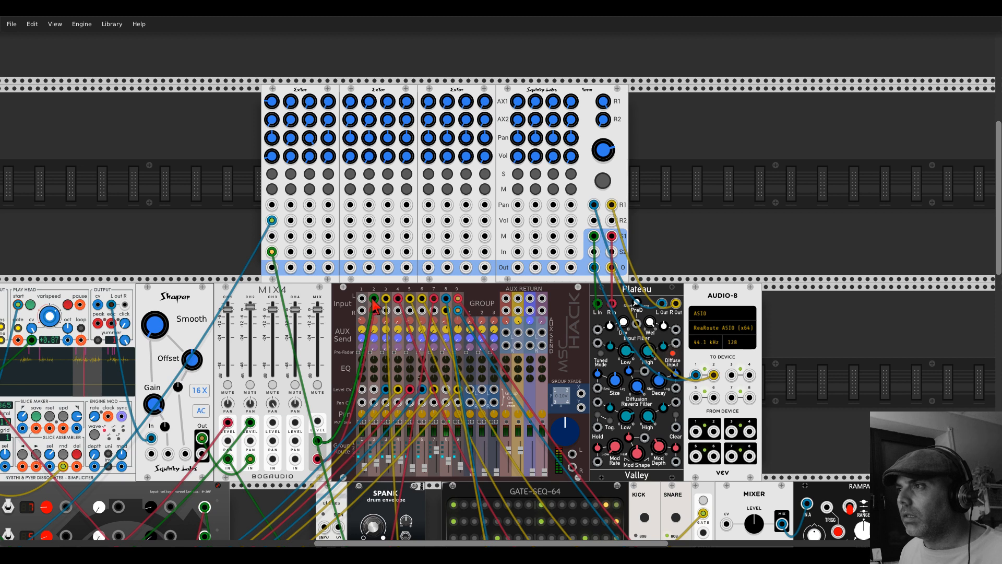
{"action": "left_click_drag", "start_coordinate": [374, 299], "coordinate": [291, 252]}
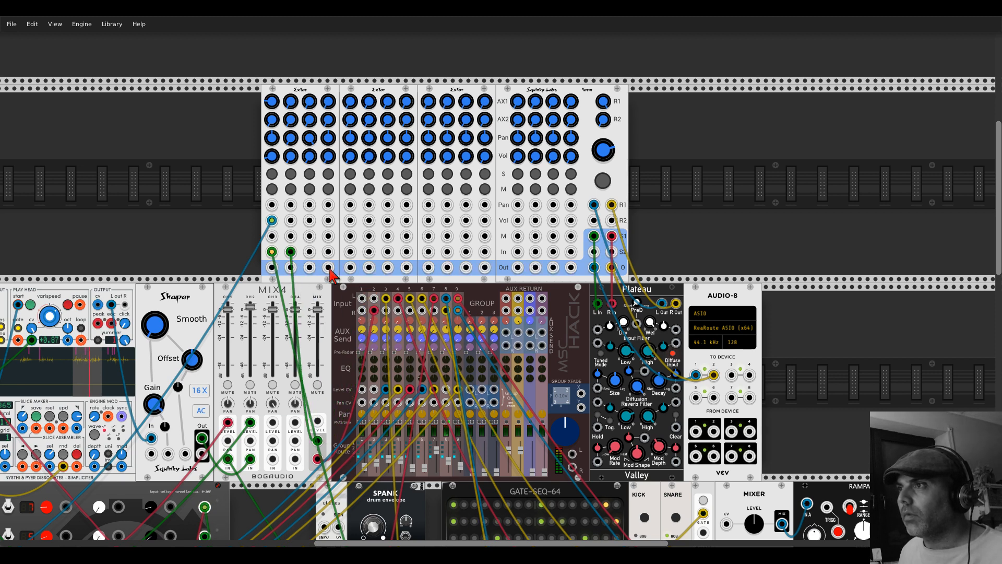
{"action": "left_click_drag", "start_coordinate": [374, 310], "coordinate": [310, 252]}
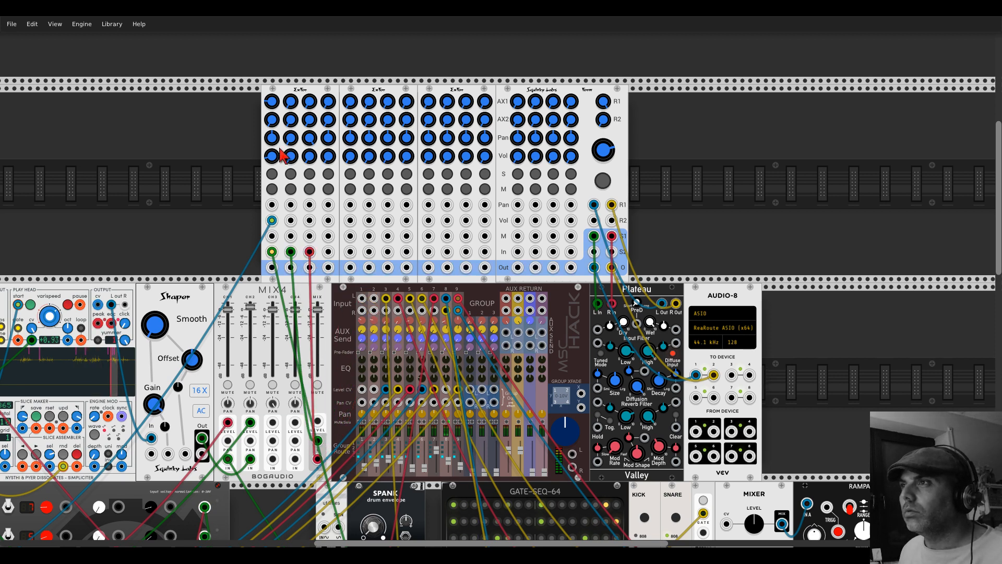
{"action": "left_click_drag", "start_coordinate": [291, 155], "coordinate": [313, 142]}
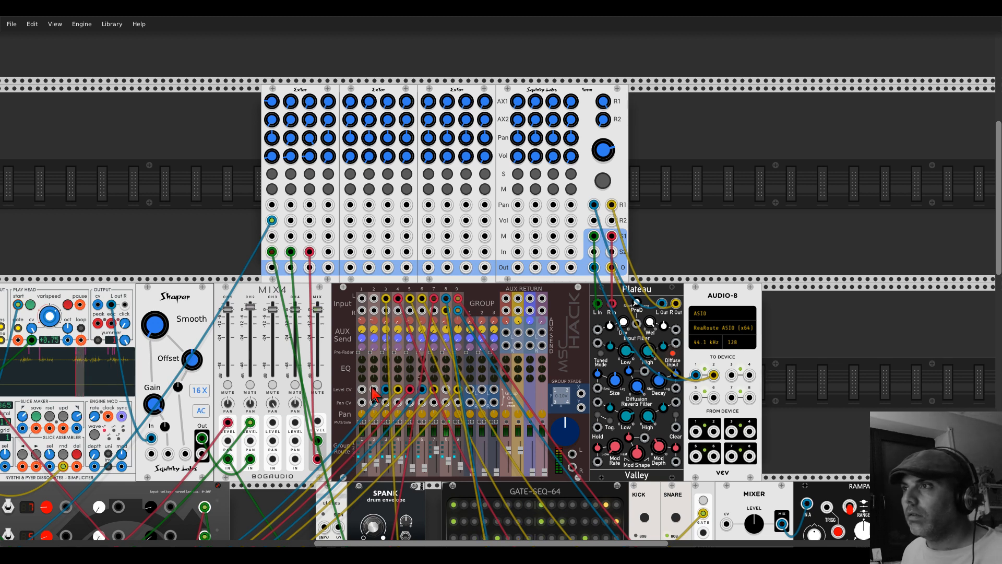
Step: Move the original mixer's channel 3 input cable to the outermost ExFor's fourth input
{"action": "scroll", "coordinate": [302, 230], "scroll_direction": "down", "scroll_amount": 2}
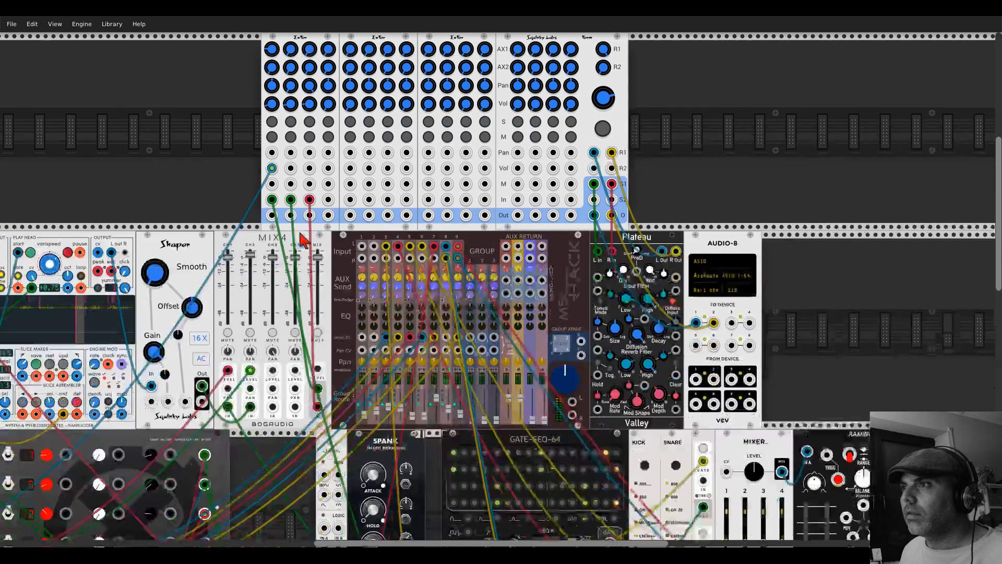
{"action": "scroll", "coordinate": [301, 241], "scroll_direction": "down", "scroll_amount": 1}
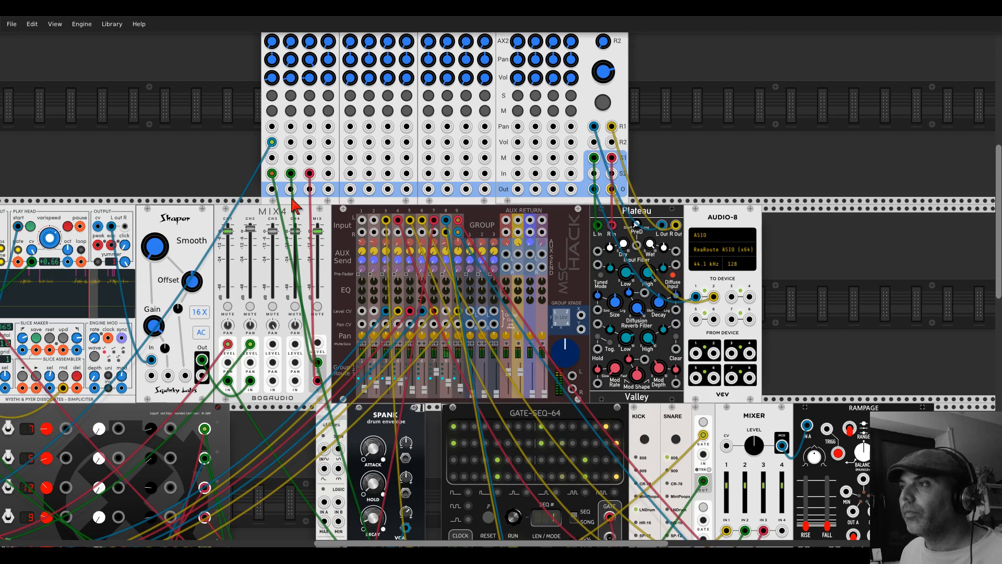
{"action": "scroll", "coordinate": [314, 235], "scroll_direction": "up", "scroll_amount": 2}
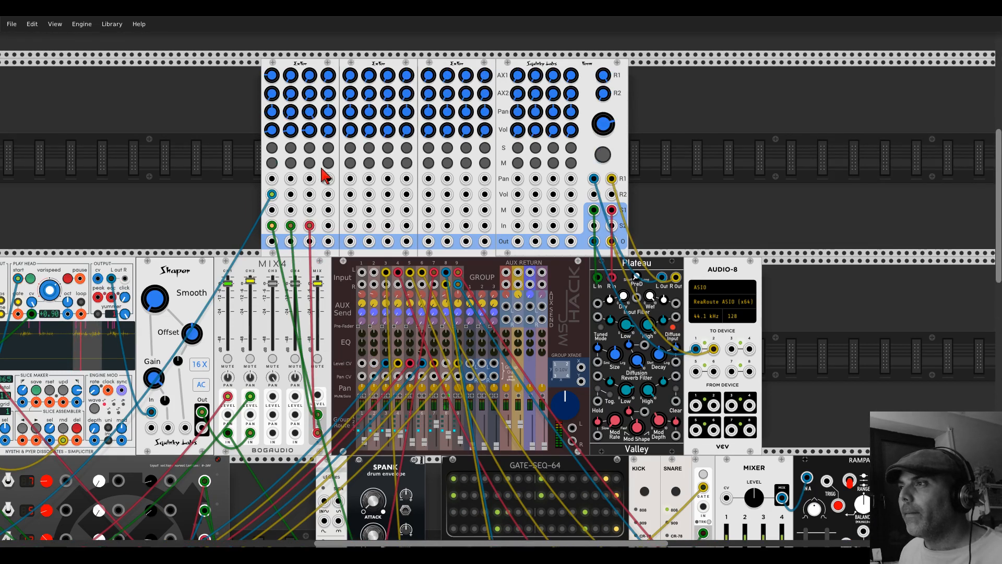
{"action": "scroll", "coordinate": [326, 175], "scroll_direction": "up", "scroll_amount": 1}
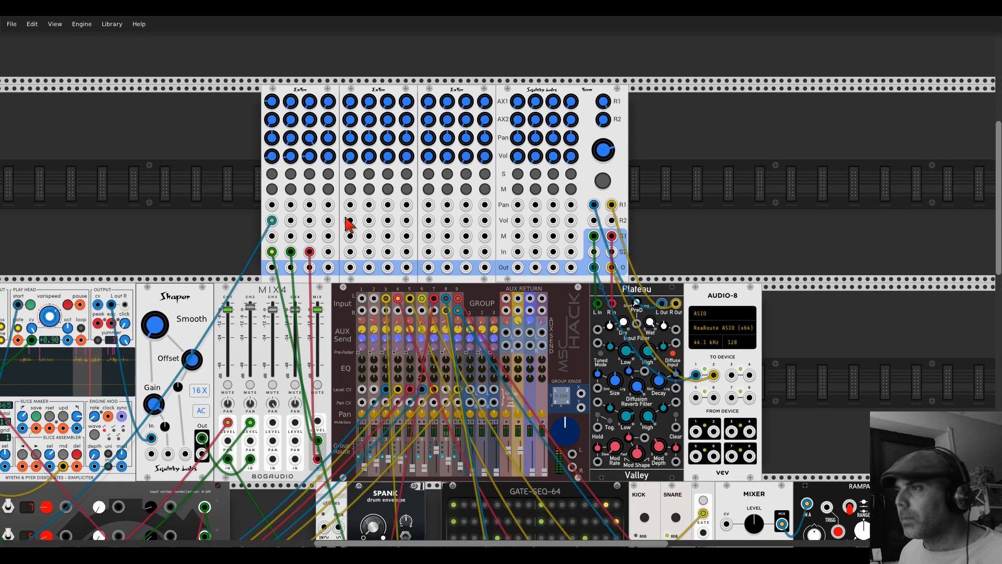
{"action": "left_click_drag", "start_coordinate": [386, 299], "coordinate": [329, 252]}
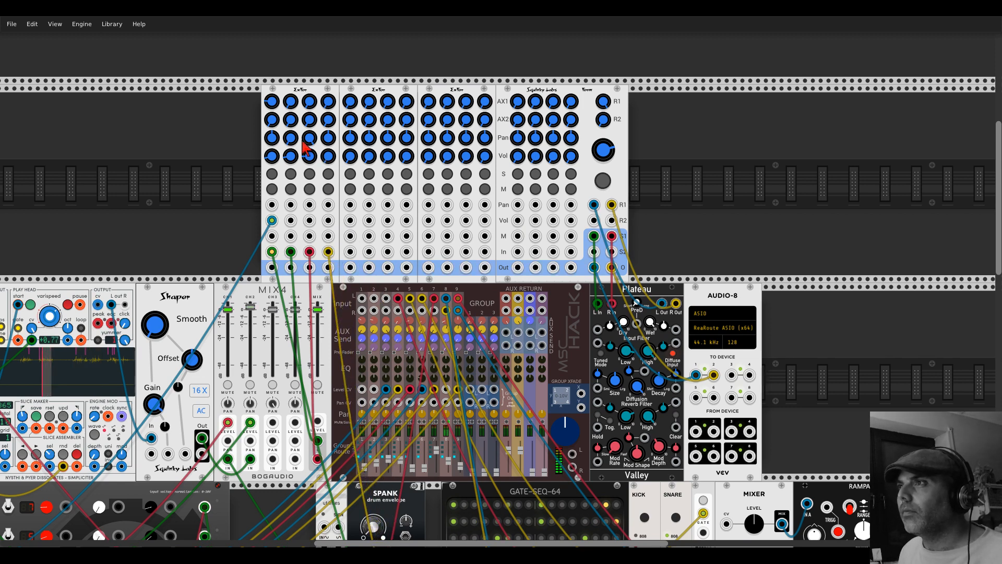
Step: Set the outermost ExFor's third AX1 send to about 0.12, adjust its second and fourth AX1 sends, and raise Form's R1 return level
{"action": "scroll", "coordinate": [305, 110], "scroll_direction": "up", "scroll_amount": 1}
{"action": "mouse_move", "coordinate": [310, 128]}
{"action": "left_mouse_down"}
{"action": "mouse_move", "coordinate": [311, 81]}
{"action": "mouse_move", "coordinate": [329, 126]}
{"action": "left_mouse_up"}
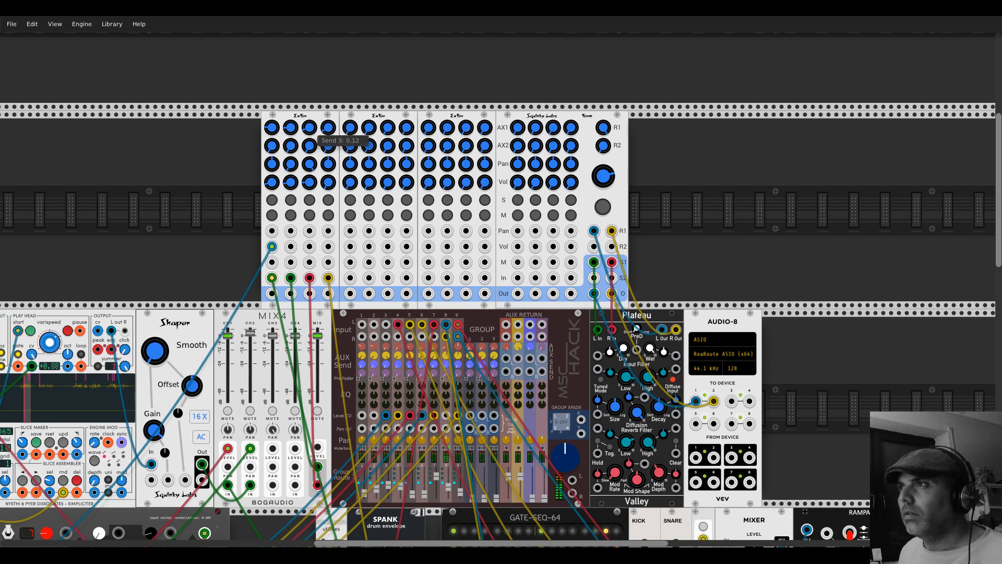
{"action": "left_click_drag", "start_coordinate": [600, 126], "coordinate": [604, 106]}
{"action": "left_click_drag", "start_coordinate": [293, 127], "coordinate": [293, 125]}
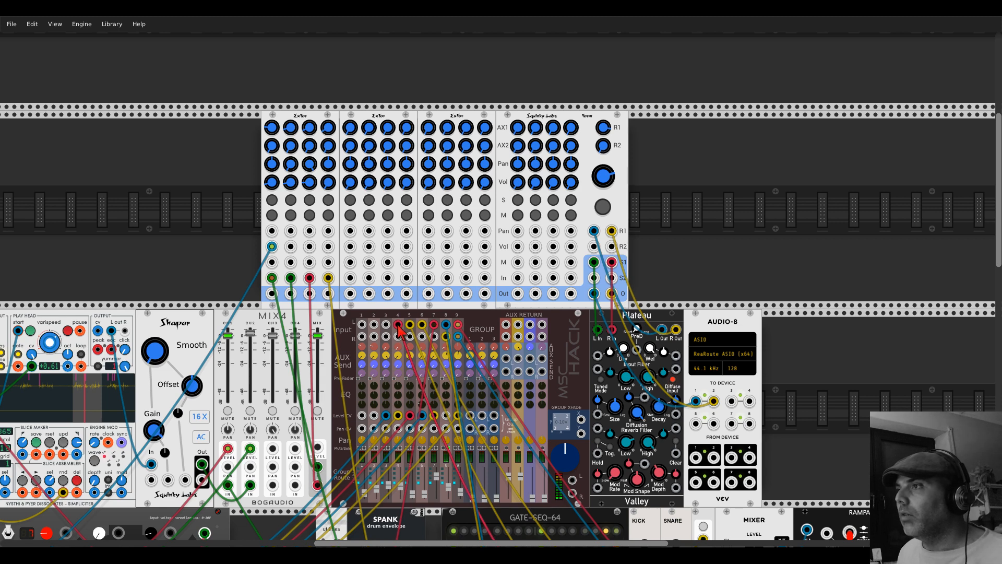
Step: Move the original mixer's channel 4 input cable to the middle ExFor's first input and its channel 3 to 5 Level CV cables to three neighbouring Vol inputs
{"action": "left_click_drag", "start_coordinate": [397, 325], "coordinate": [350, 277]}
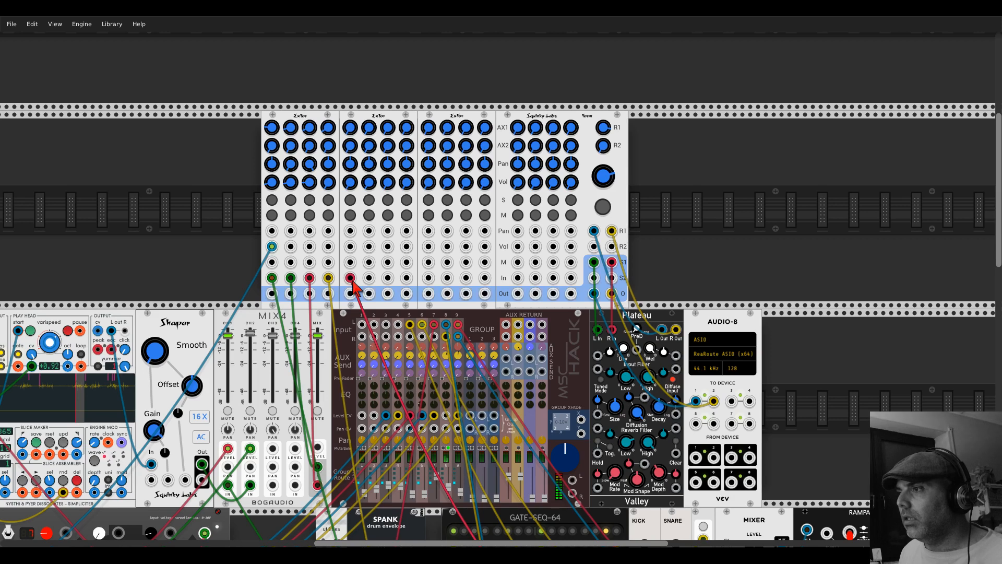
{"action": "left_click_drag", "start_coordinate": [386, 415], "coordinate": [291, 246]}
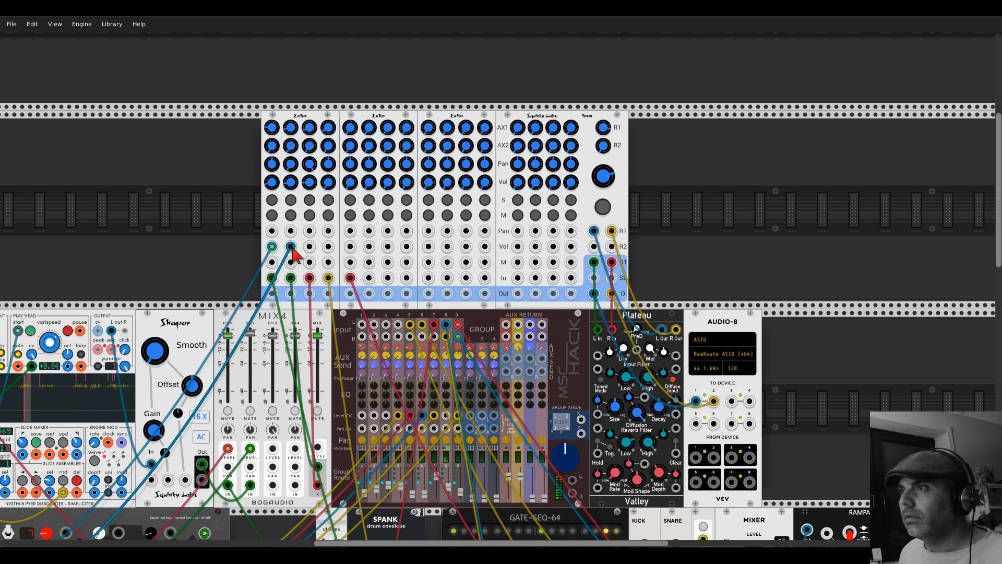
{"action": "left_click_drag", "start_coordinate": [398, 416], "coordinate": [330, 247]}
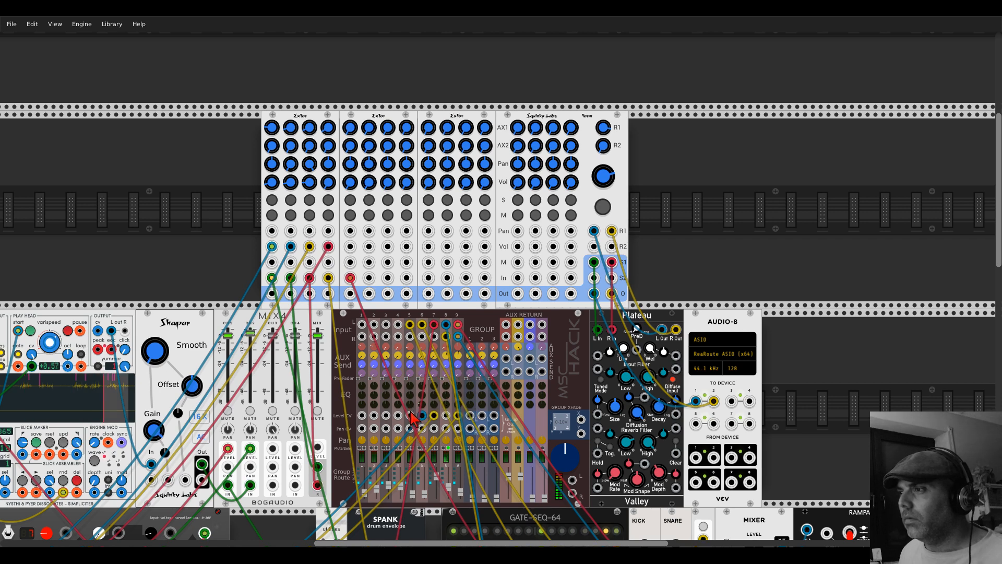
{"action": "mouse_move", "coordinate": [328, 246]}
{"action": "left_mouse_down"}
{"action": "mouse_move", "coordinate": [350, 250]}
{"action": "mouse_move", "coordinate": [313, 245]}
{"action": "left_mouse_up"}
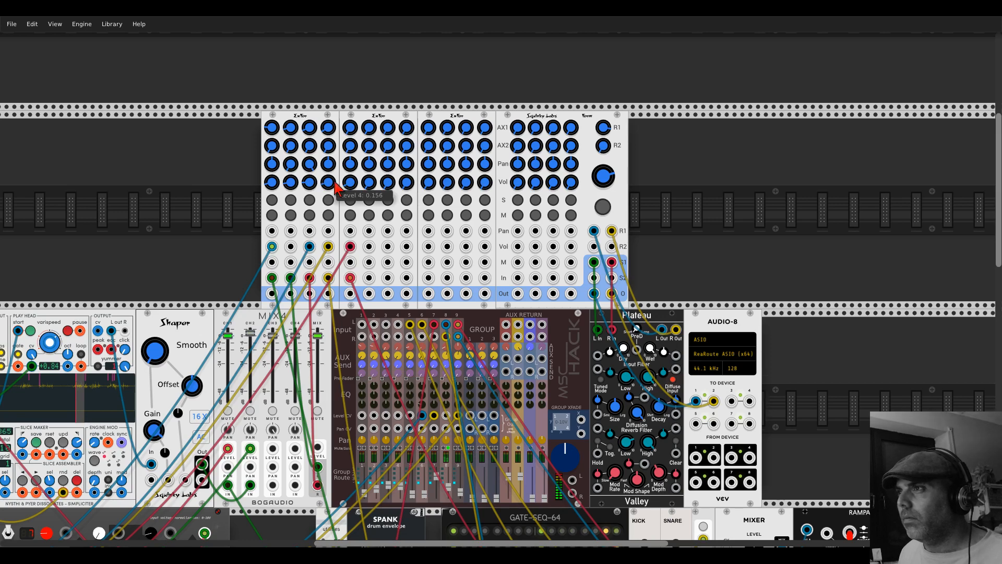
{"action": "left_click_drag", "start_coordinate": [356, 182], "coordinate": [356, 180]}
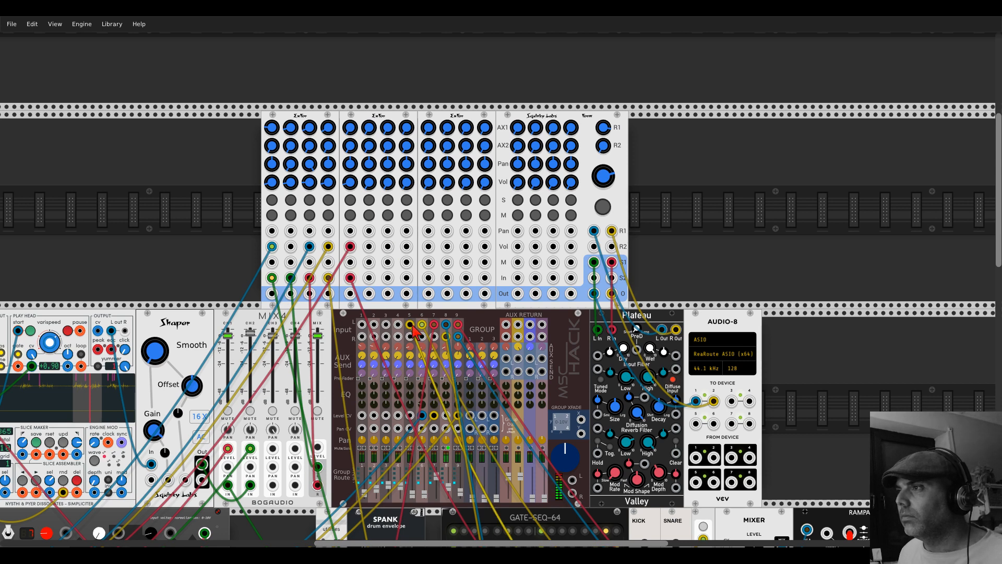
Step: Move the original mixer's channel 5, 6 and 7 input cables to the middle ExFor's second to fourth inputs, setting the third channel's level to about 0.14
{"action": "left_click_drag", "start_coordinate": [416, 337], "coordinate": [369, 246]}
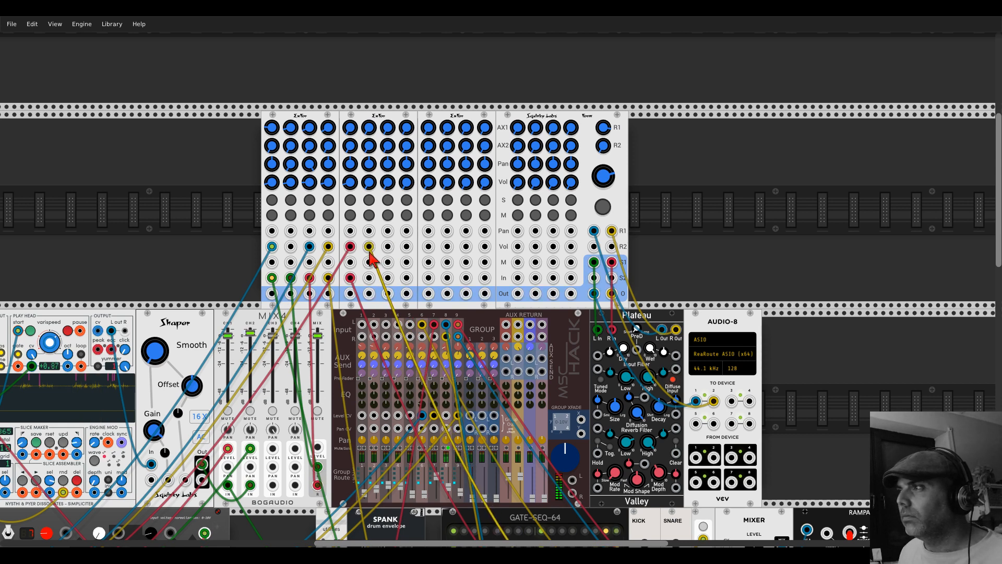
{"action": "left_click_drag", "start_coordinate": [369, 247], "coordinate": [369, 278]}
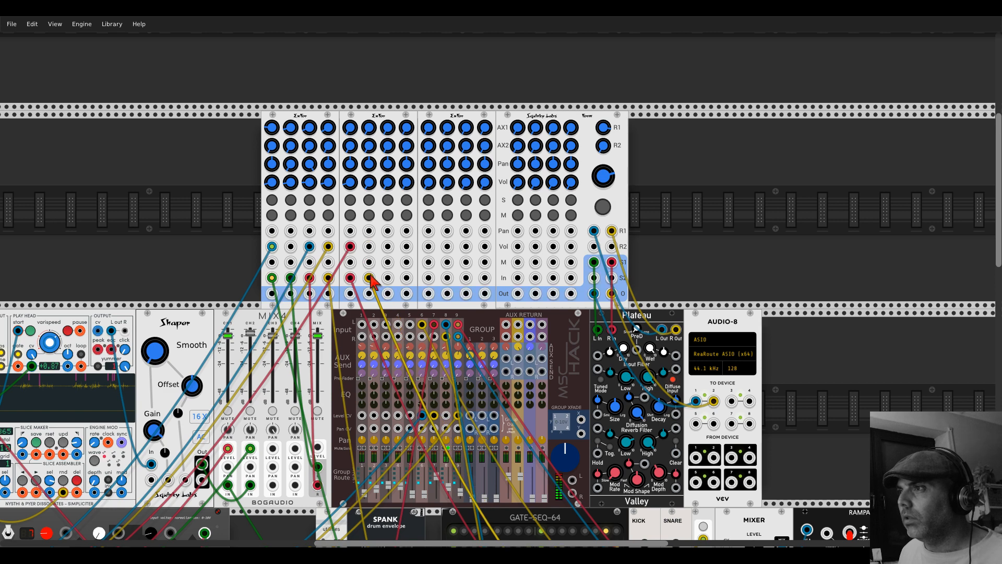
{"action": "left_click_drag", "start_coordinate": [369, 183], "coordinate": [369, 139]}
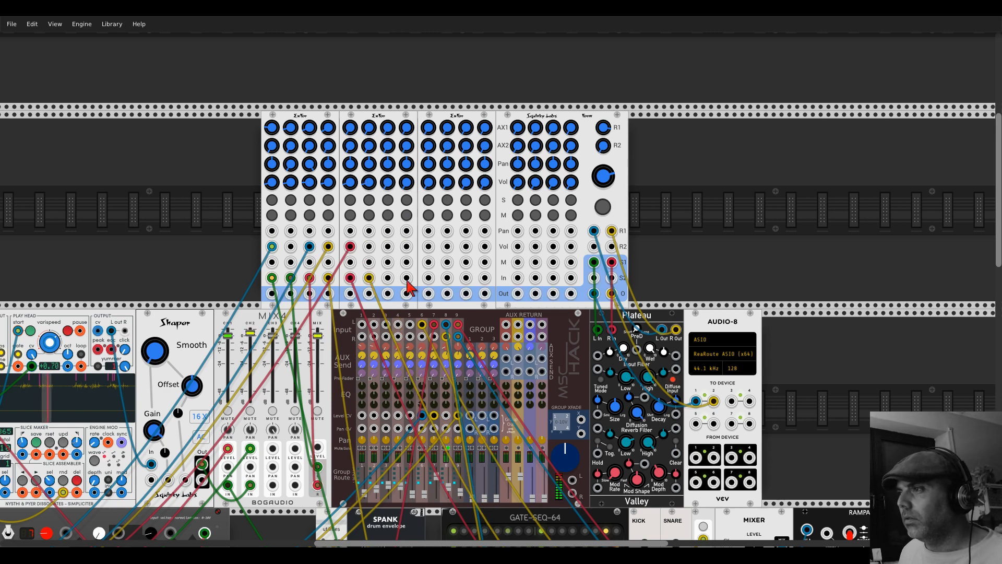
{"action": "left_click_drag", "start_coordinate": [422, 325], "coordinate": [387, 276]}
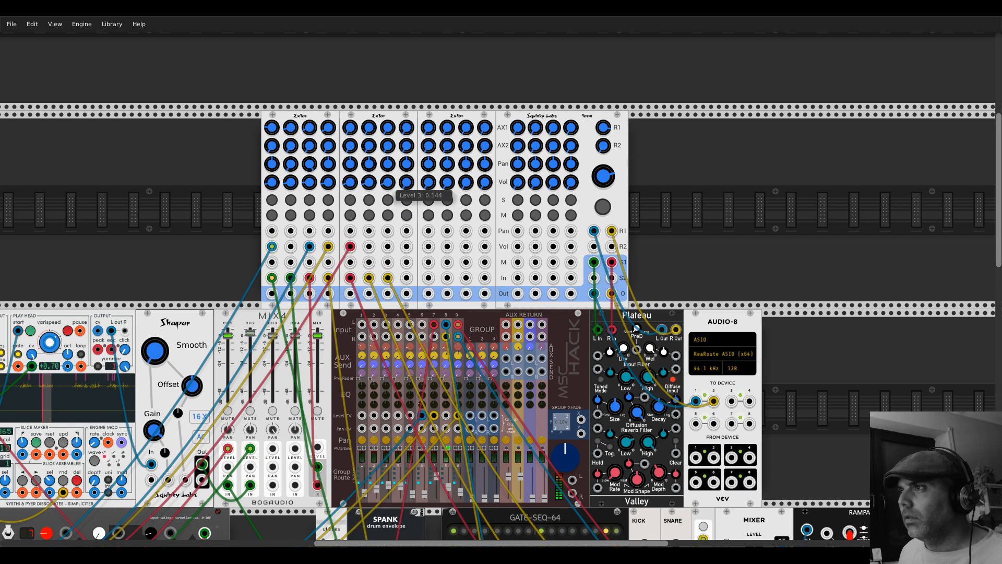
{"action": "left_click_drag", "start_coordinate": [435, 325], "coordinate": [407, 278]}
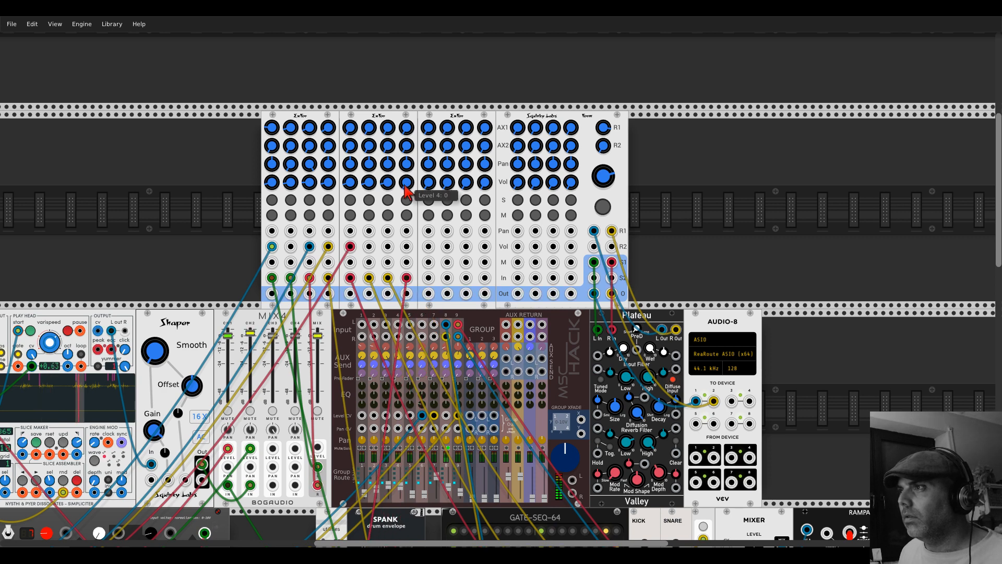
Step: Move the original mixer's stereo channel 8 cables to the innermost ExFor's first two inputs and raise both levels, the second to about 0.04
{"action": "left_click_drag", "start_coordinate": [446, 324], "coordinate": [429, 278]}
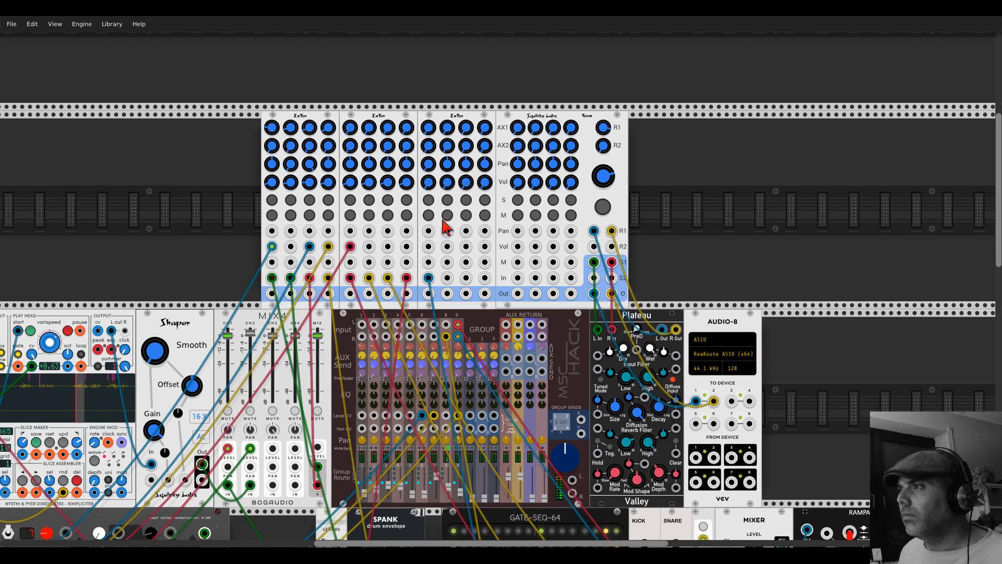
{"action": "left_click_drag", "start_coordinate": [445, 336], "coordinate": [447, 278]}
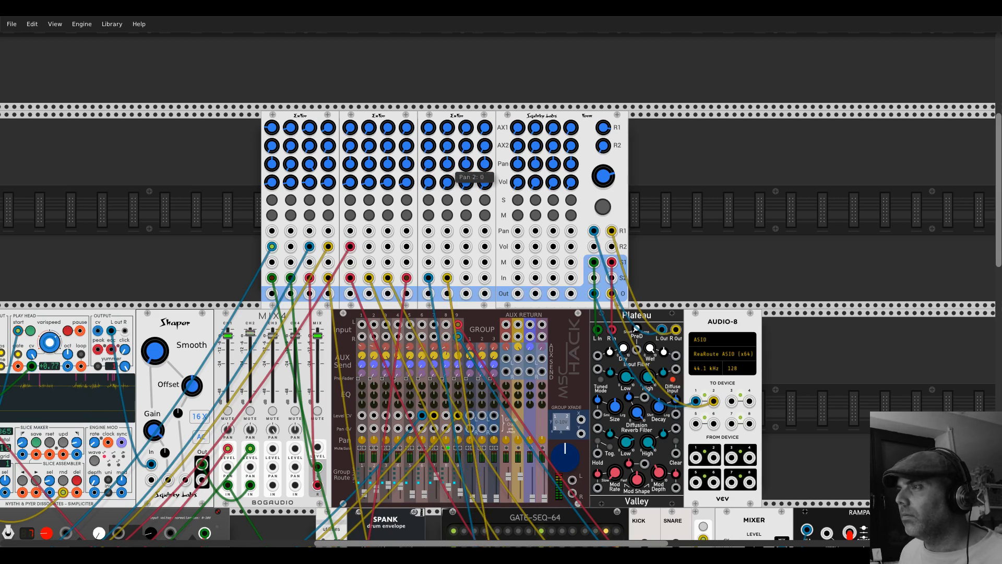
{"action": "left_click_drag", "start_coordinate": [430, 181], "coordinate": [430, 146]}
{"action": "left_click_drag", "start_coordinate": [447, 183], "coordinate": [447, 168]}
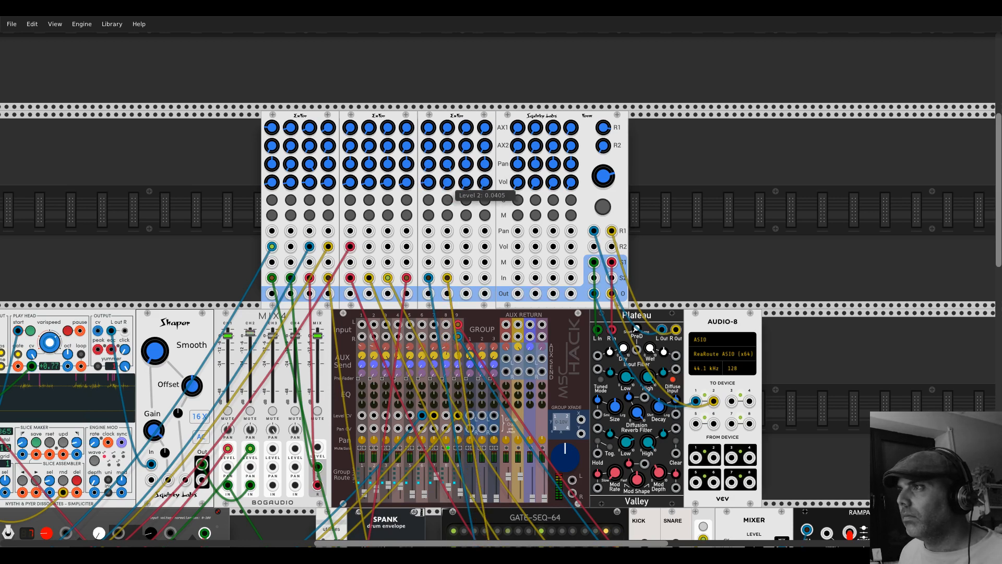
Step: Move the original mixer's stereo channel 9 cables to the innermost ExFor's third and fourth inputs, raise their levels and set the fourth pan to 1
{"action": "left_click_drag", "start_coordinate": [458, 324], "coordinate": [467, 277]}
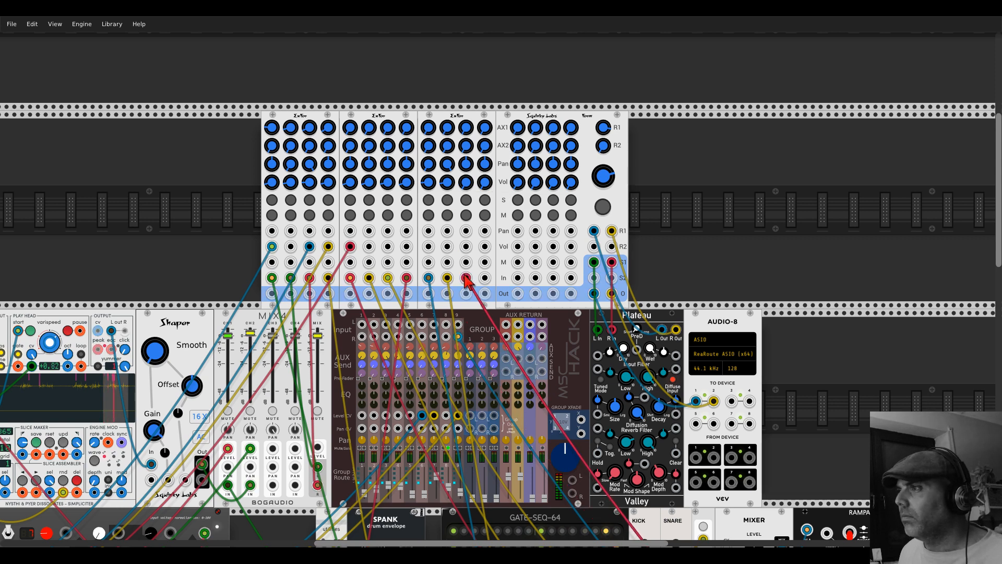
{"action": "left_click_drag", "start_coordinate": [459, 336], "coordinate": [485, 278]}
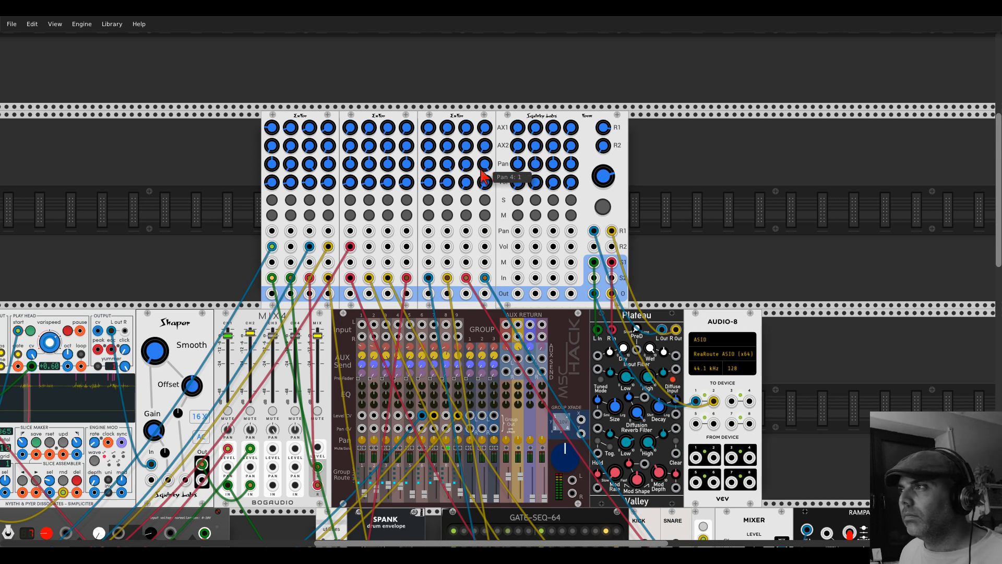
{"action": "left_click_drag", "start_coordinate": [467, 180], "coordinate": [485, 151]}
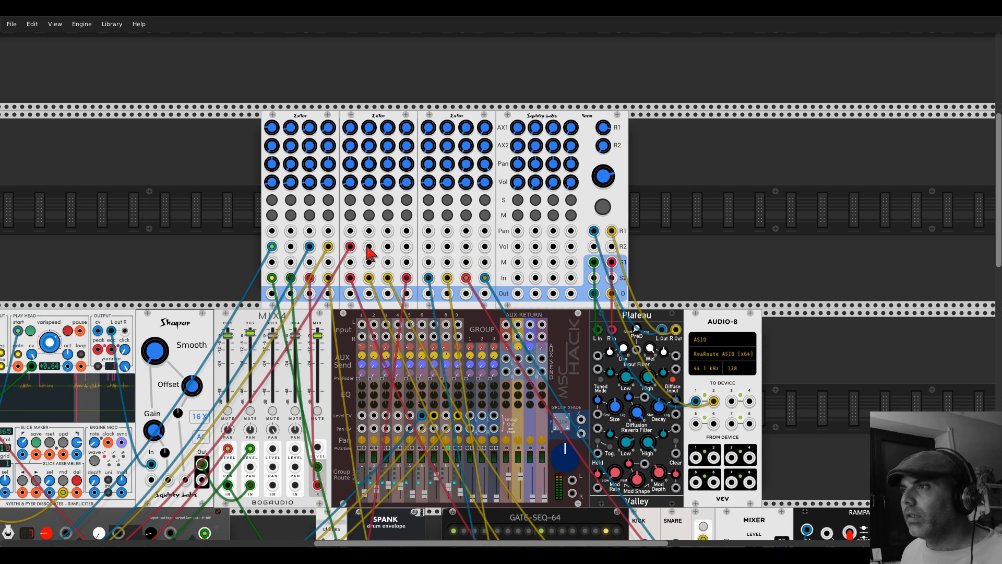
Step: Disconnect all Vol CV cables from the outermost and middle ExFor
{"action": "right_click", "coordinate": [273, 247]}
{"action": "right_click", "coordinate": [309, 245]}
{"action": "right_click", "coordinate": [328, 246]}
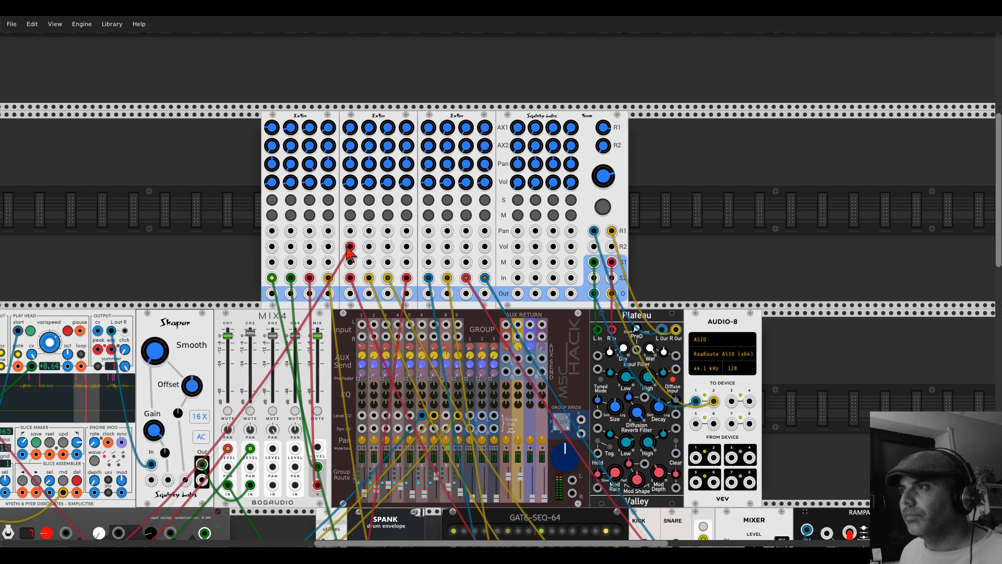
{"action": "right_click", "coordinate": [349, 247]}
Step: Solo the outermost ExFor's first three channels one at a time to check their balance
{"action": "left_click_drag", "start_coordinate": [246, 253], "coordinate": [359, 218]}
{"action": "left_click", "coordinate": [360, 210]}
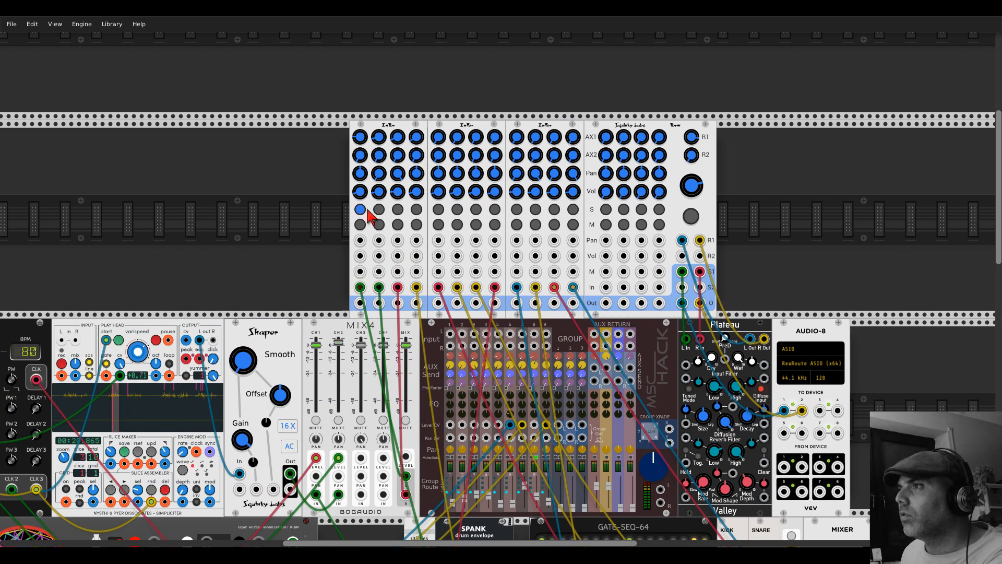
{"action": "left_click", "coordinate": [379, 210]}
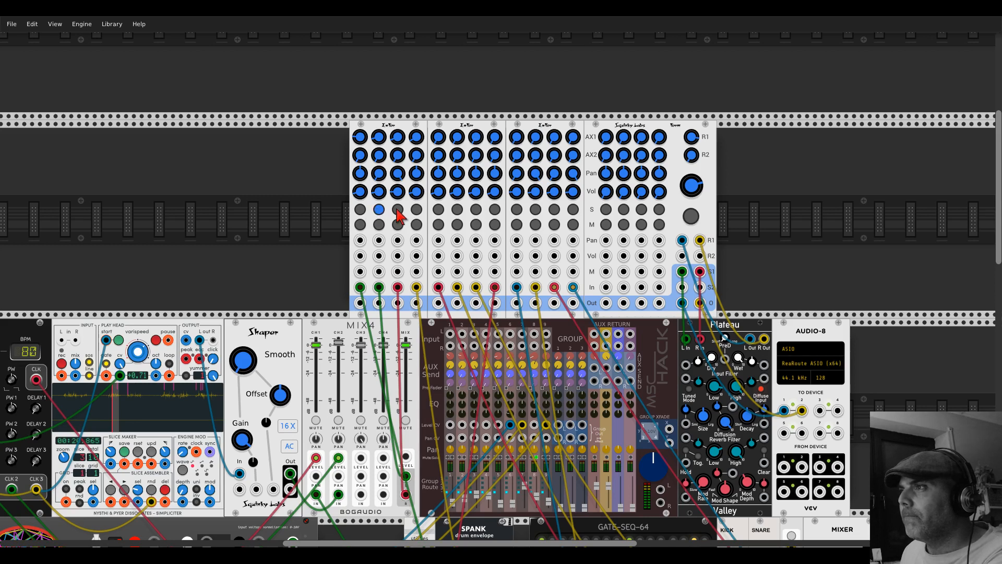
{"action": "left_click", "coordinate": [397, 210]}
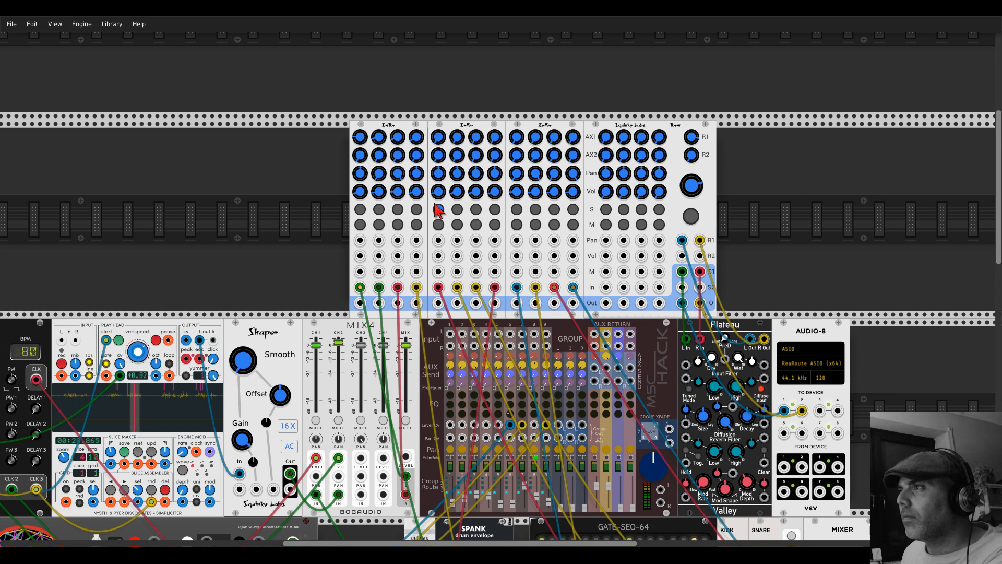
Step: Audition the middle ExFor's channels in solo, setting the second channel's AX1 send to about 0.05 and the fourth's level to about 0.27
{"action": "left_click", "coordinate": [458, 209]}
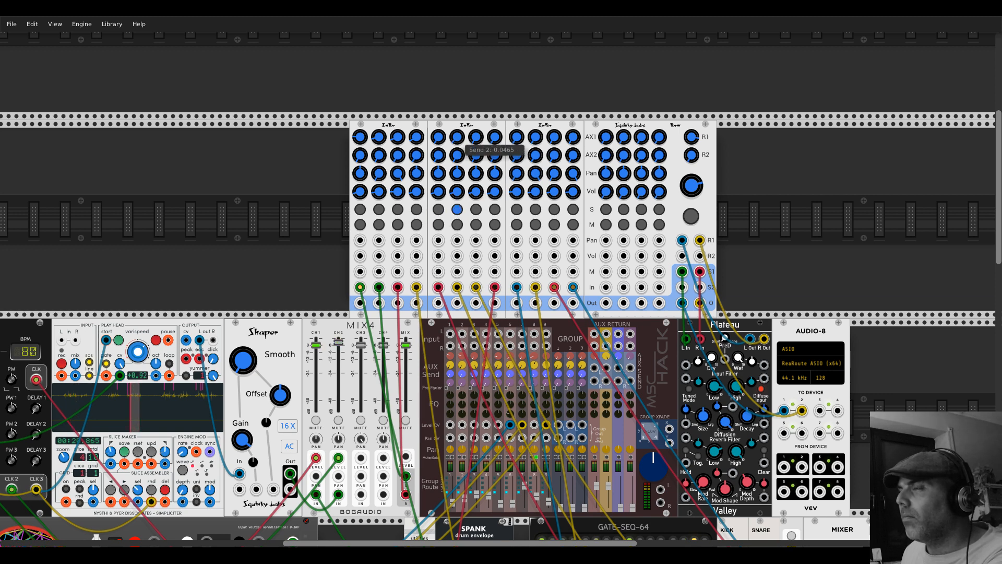
{"action": "left_click", "coordinate": [476, 209]}
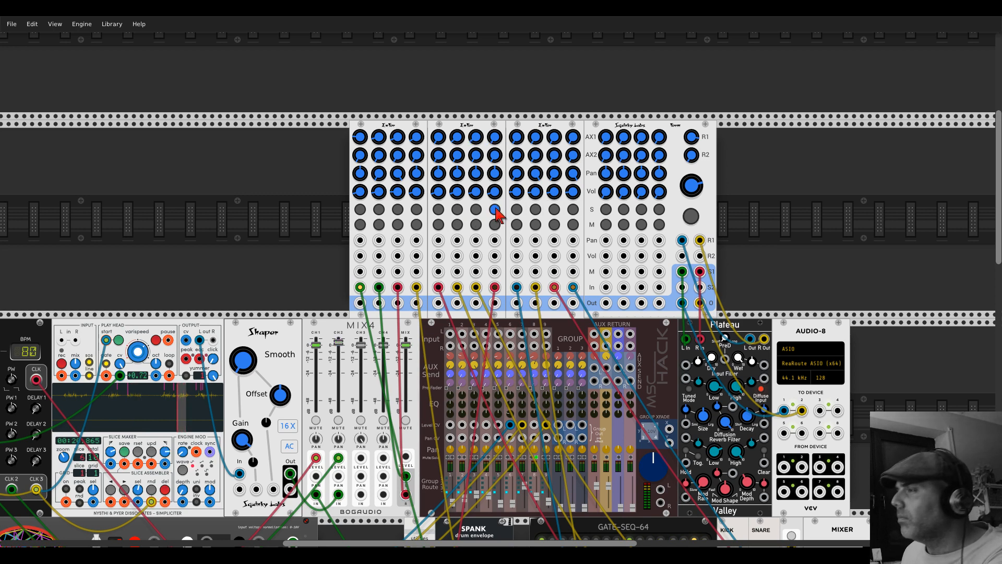
{"action": "left_click_drag", "start_coordinate": [498, 194], "coordinate": [498, 167]}
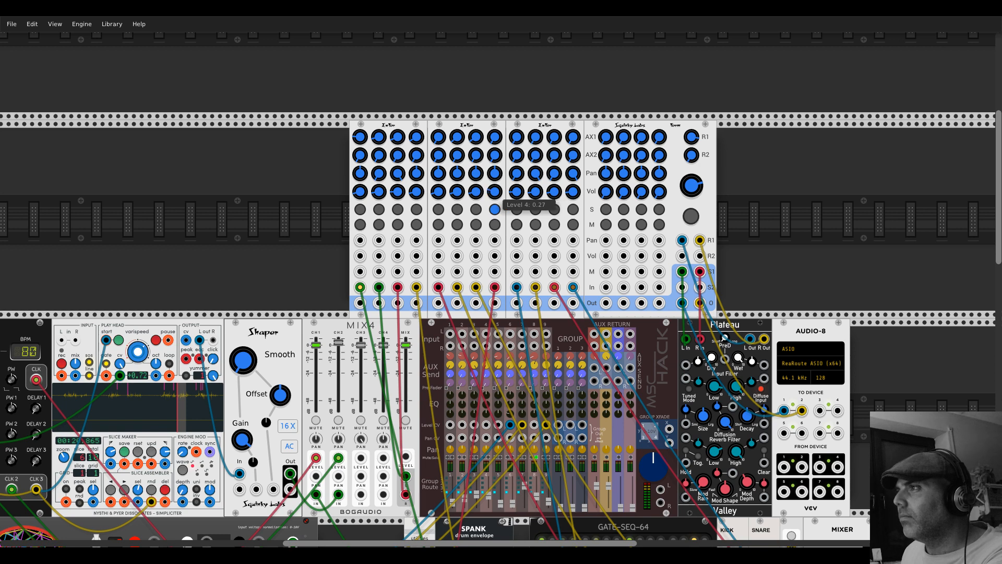
Step: Audition the innermost ExFor's channels in solo, set the fourth channel's AX1 send to about 0.23, and switch solo off
{"action": "left_click", "coordinate": [517, 209]}
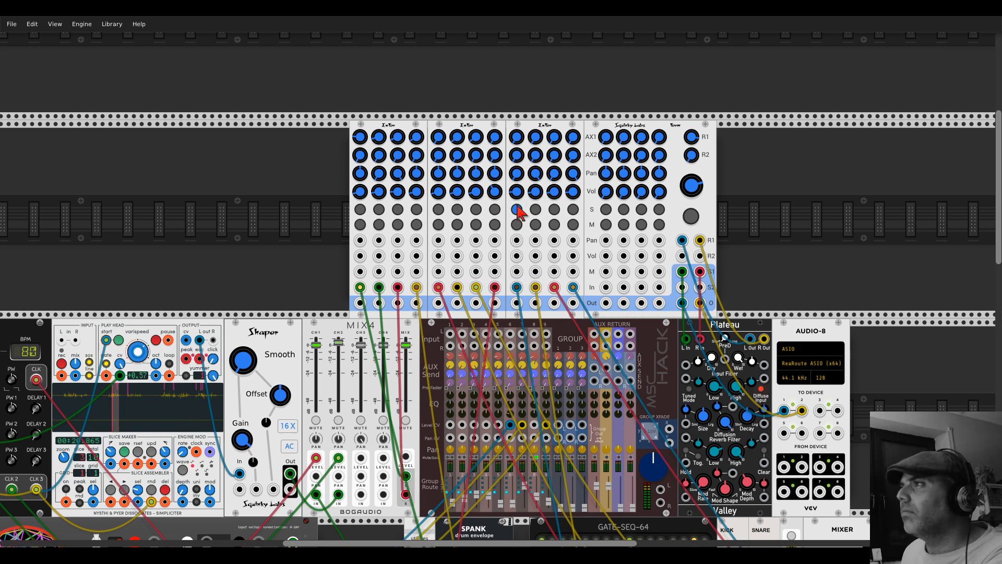
{"action": "left_click_drag", "start_coordinate": [515, 138], "coordinate": [573, 134]}
{"action": "left_click", "coordinate": [536, 209]}
{"action": "left_click", "coordinate": [573, 210]}
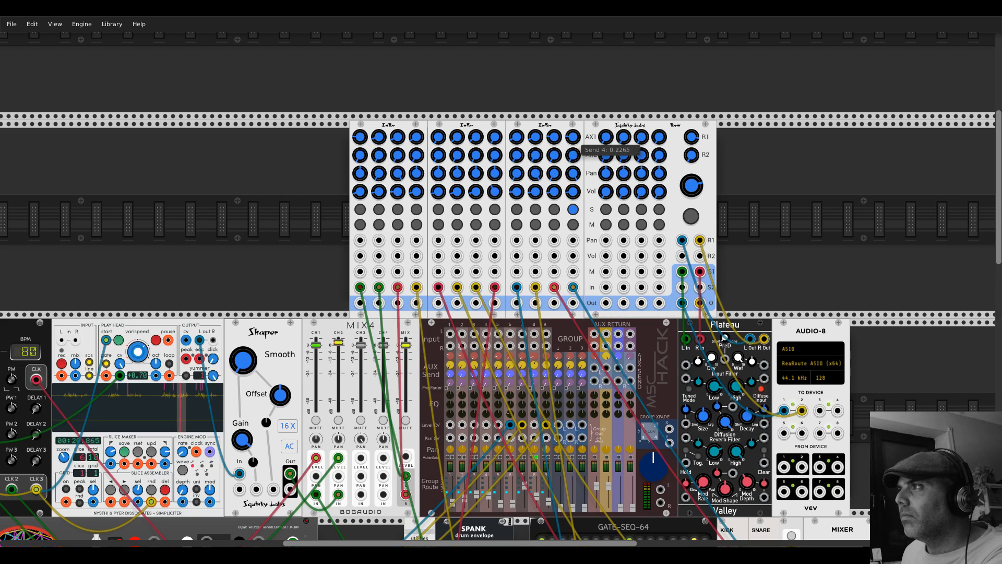
{"action": "left_click", "coordinate": [573, 210]}
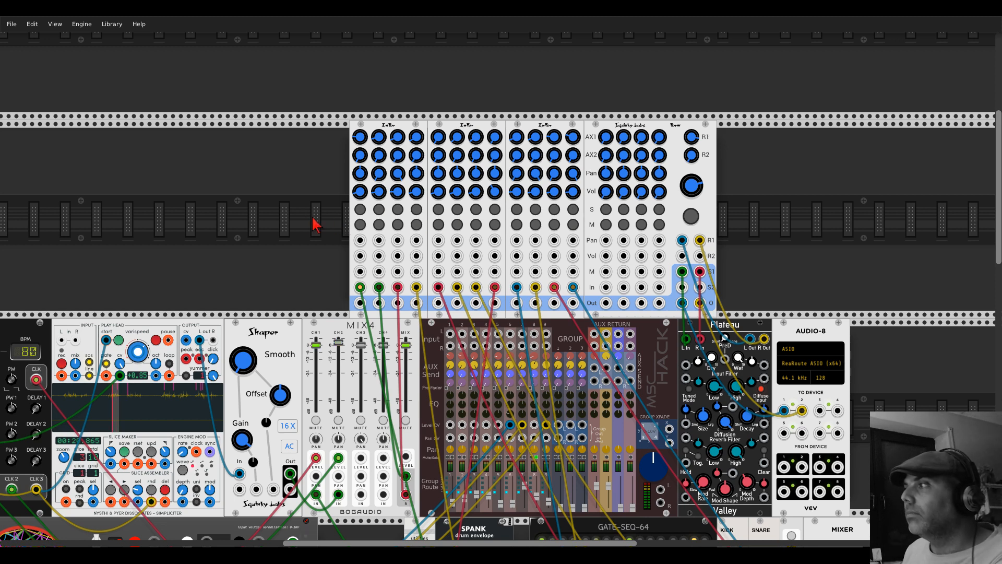
Step: Move the MIDI-CC module up to the mixer row, directly beside the outermost ExFor
{"action": "left_click_drag", "start_coordinate": [273, 224], "coordinate": [506, 105]}
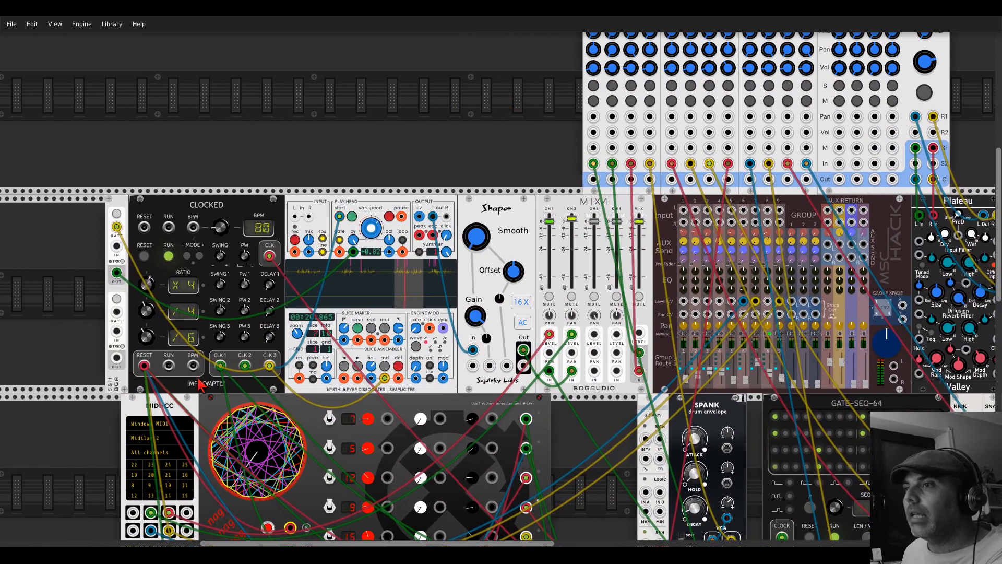
{"action": "left_click_drag", "start_coordinate": [189, 404], "coordinate": [592, 126]}
{"action": "left_click_drag", "start_coordinate": [468, 114], "coordinate": [189, 222]}
Step: Disconnect the cables from MIDI-CC's first row of outputs and delete the MSC Hack mixer
{"action": "right_click", "coordinate": [265, 224]}
{"action": "right_click", "coordinate": [264, 223]}
{"action": "right_click", "coordinate": [258, 225]}
{"action": "right_click", "coordinate": [273, 225]}
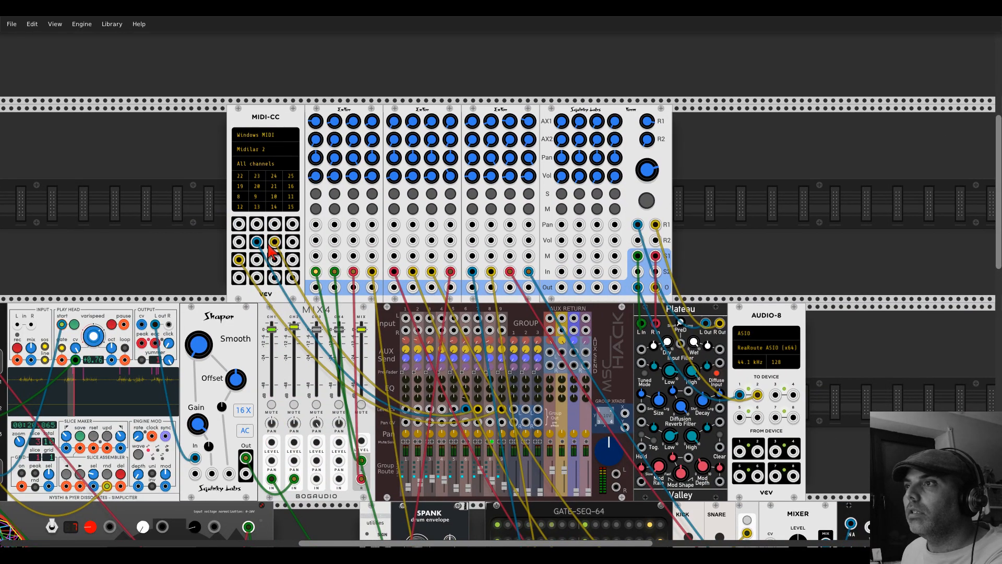
{"action": "right_click", "coordinate": [608, 336]}
{"action": "left_click", "coordinate": [632, 418]}
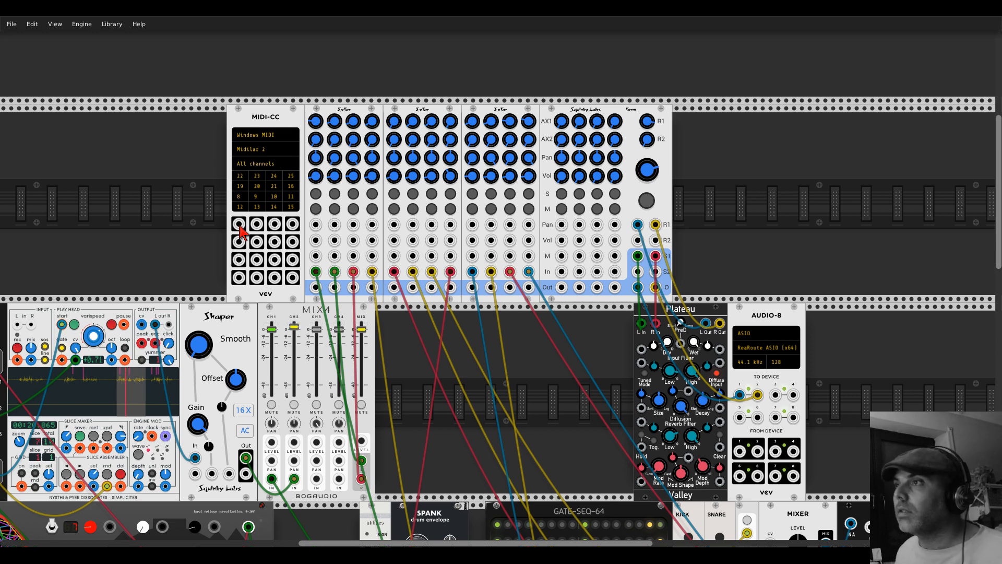
Step: Patch MIDI-CC outputs 1 and 4 to the outermost ExFor's channel 1 and 4 Vol CV, and outputs 2 and 3 to MIX4's channel 2 and 1 level CV
{"action": "left_click_drag", "start_coordinate": [240, 226], "coordinate": [316, 240]}
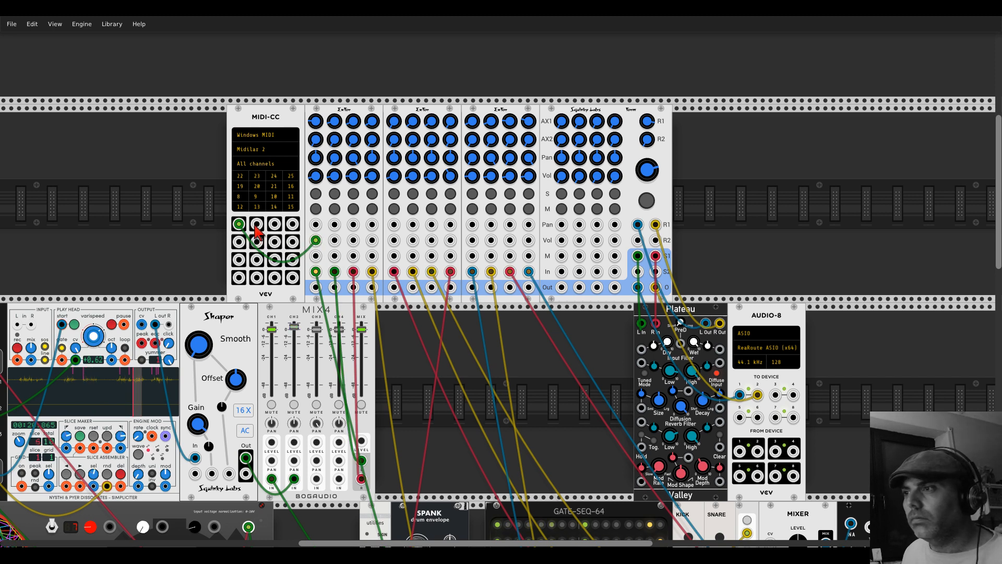
{"action": "mouse_move", "coordinate": [256, 227]}
{"action": "left_mouse_down"}
{"action": "mouse_move", "coordinate": [294, 448]}
{"action": "mouse_move", "coordinate": [276, 229]}
{"action": "left_mouse_up"}
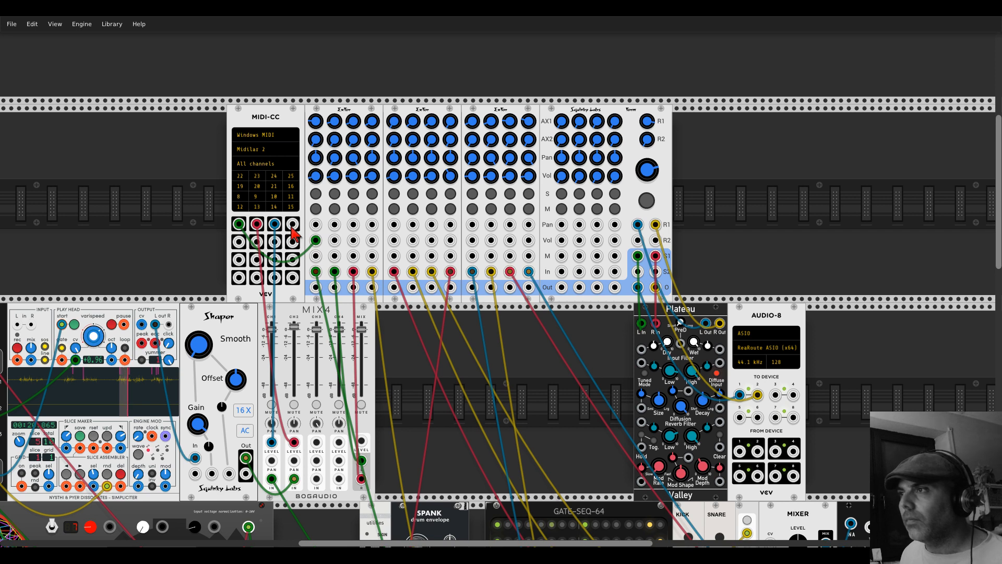
{"action": "left_click_drag", "start_coordinate": [292, 226], "coordinate": [372, 244]}
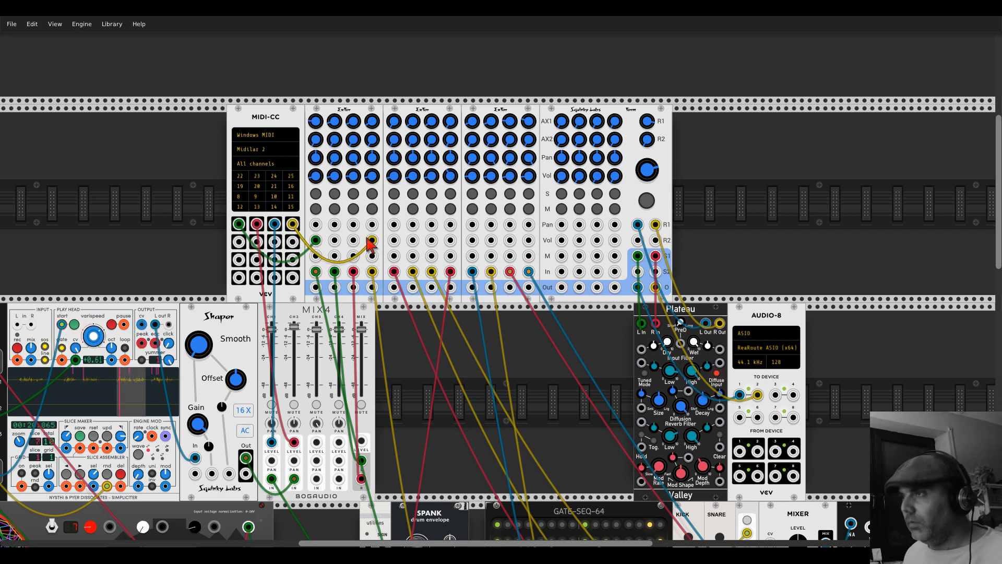
Step: Patch MIDI-CC output 5 to the middle ExFor's first two Vol CV inputs, output 6 to the third and output 7 to the fourth
{"action": "left_click_drag", "start_coordinate": [394, 240], "coordinate": [239, 241]}
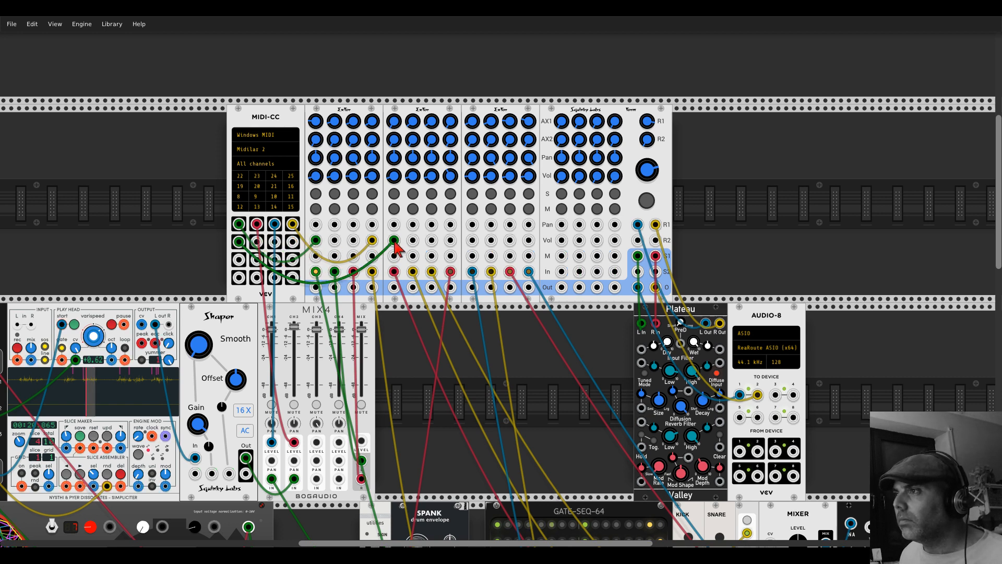
{"action": "left_click_drag", "start_coordinate": [395, 247], "coordinate": [239, 242]}
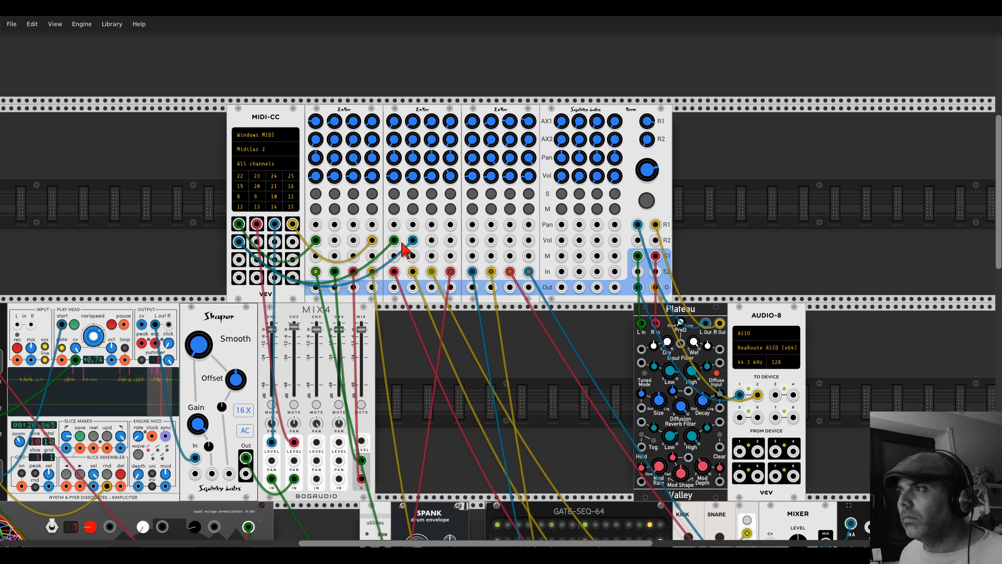
{"action": "left_click_drag", "start_coordinate": [432, 240], "coordinate": [261, 246]}
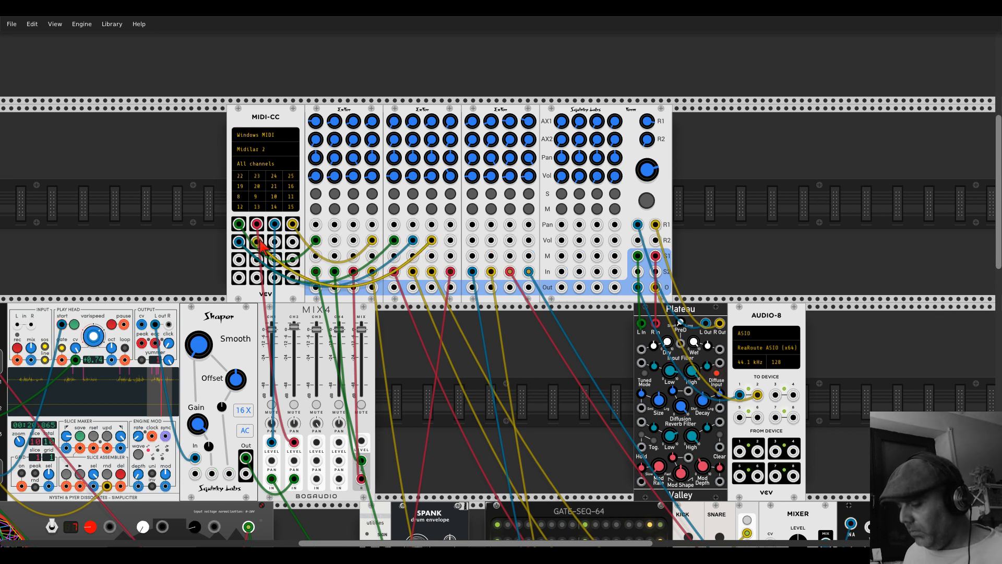
{"action": "left_click_drag", "start_coordinate": [450, 241], "coordinate": [275, 243]}
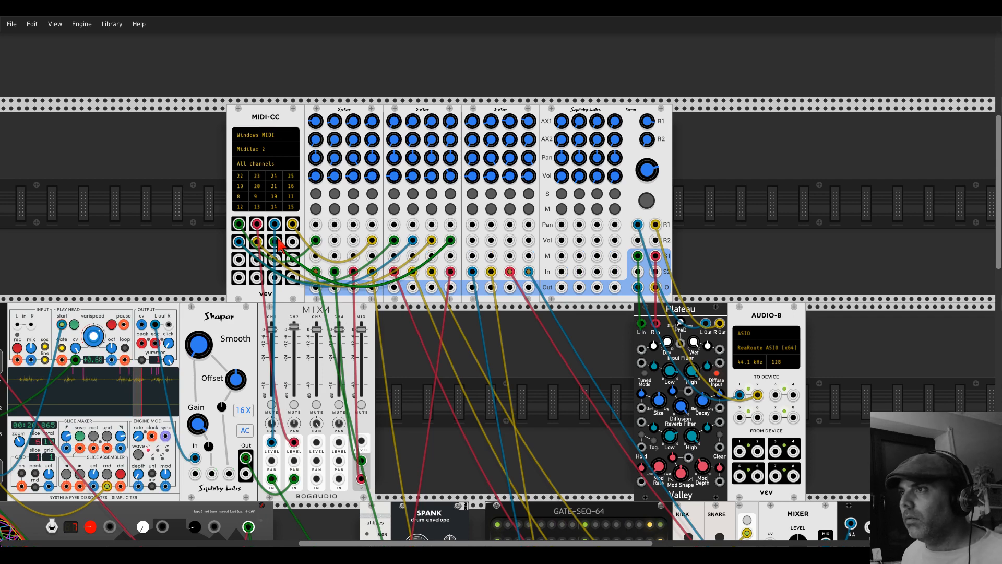
Step: Patch MIDI-CC output 8 to the innermost ExFor's first two Vol CV inputs and output 9, assigned to CC 17, to the last two
{"action": "left_click_drag", "start_coordinate": [293, 244], "coordinate": [472, 240]}
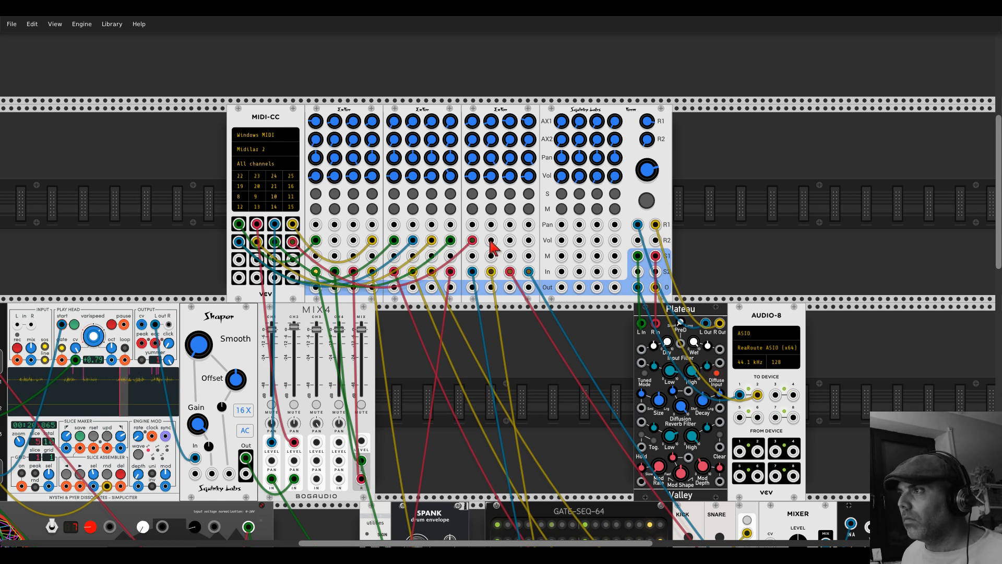
{"action": "left_click_drag", "start_coordinate": [491, 241], "coordinate": [292, 241]}
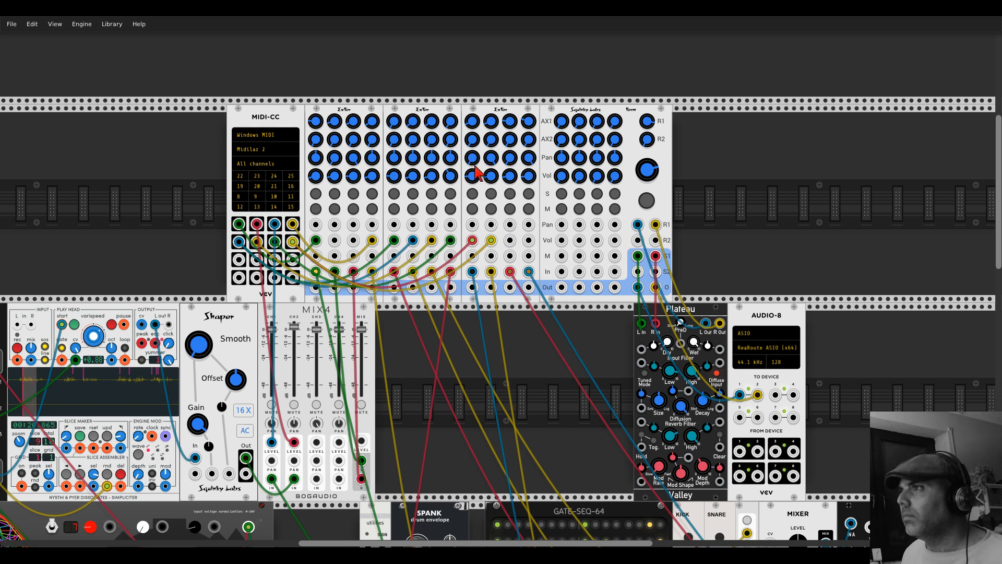
{"action": "left_click_drag", "start_coordinate": [510, 240], "coordinate": [242, 264]}
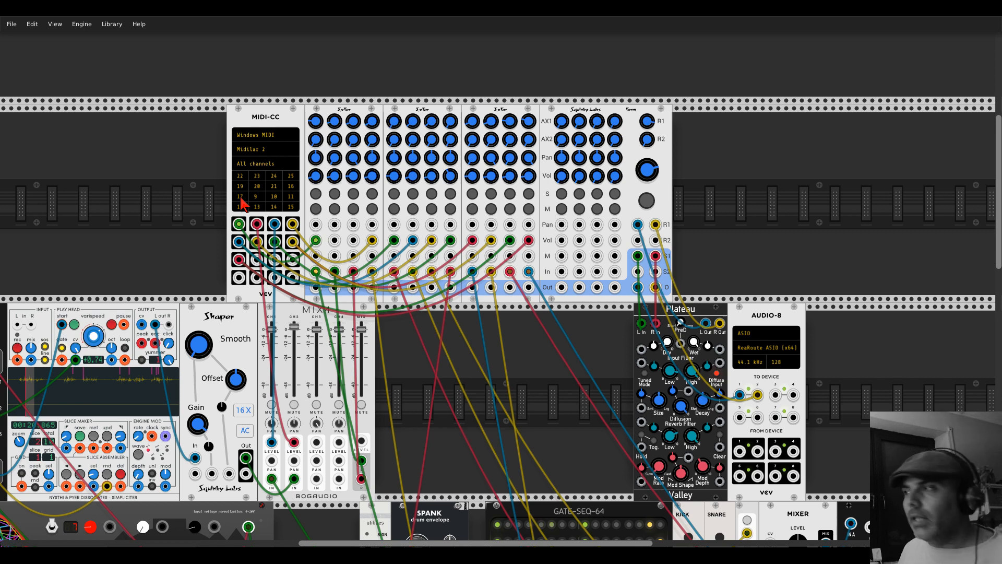
Step: Raise the upper MIX4's channel 1 level and the outermost ExFor's fourth AX1 send slightly, saving the patch before and after
{"action": "left_click", "coordinate": [11, 24]}
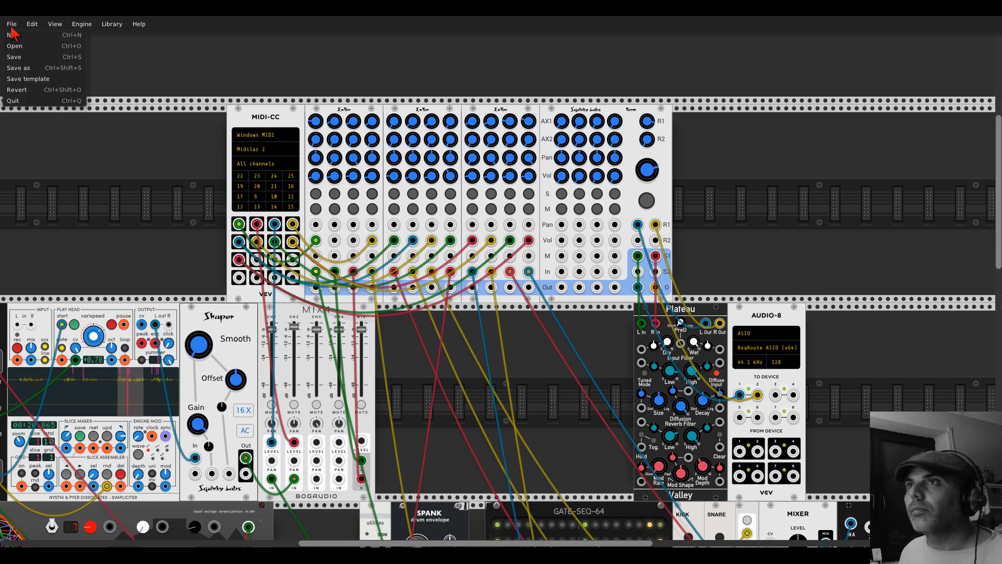
{"action": "left_click", "coordinate": [20, 60]}
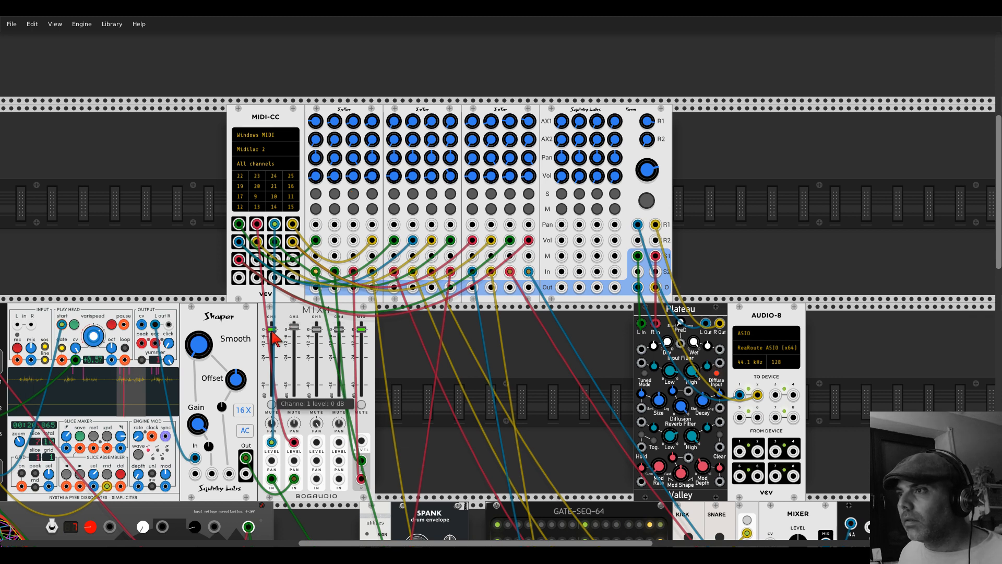
{"action": "left_click_drag", "start_coordinate": [271, 330], "coordinate": [272, 322]}
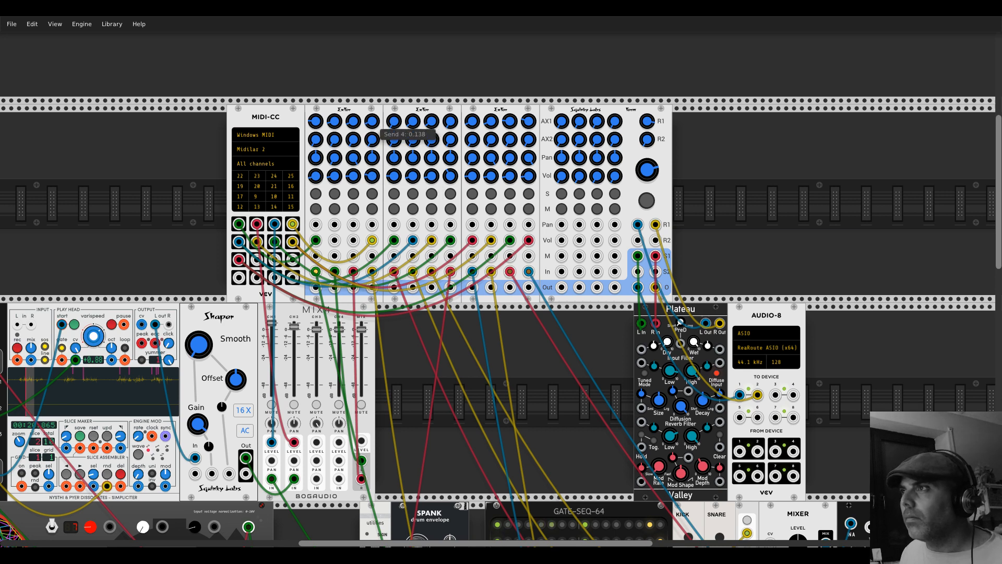
{"action": "left_click_drag", "start_coordinate": [371, 126], "coordinate": [371, 111]}
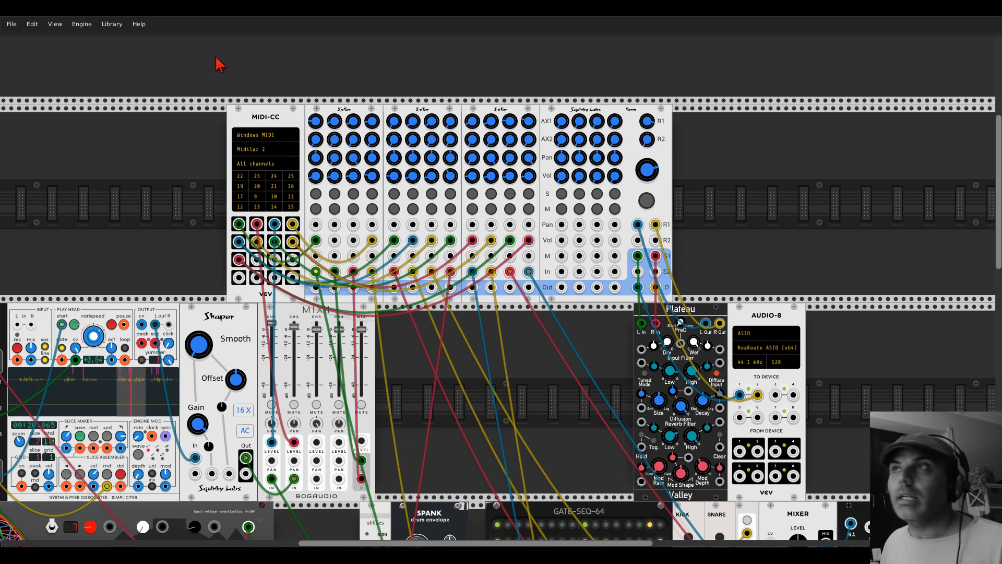
{"action": "left_click", "coordinate": [14, 25]}
{"action": "left_click", "coordinate": [20, 58]}
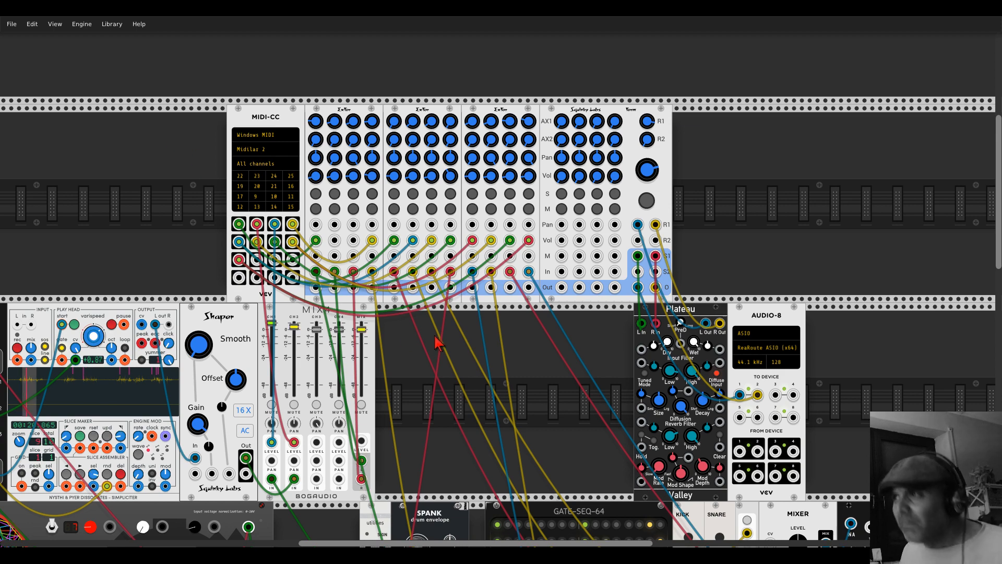
Step: Raise the Alma filter's frequency to about 0.47
{"action": "scroll", "coordinate": [439, 339], "scroll_direction": "down", "scroll_amount": 5}
{"action": "scroll", "coordinate": [439, 339], "scroll_direction": "down", "scroll_amount": 1}
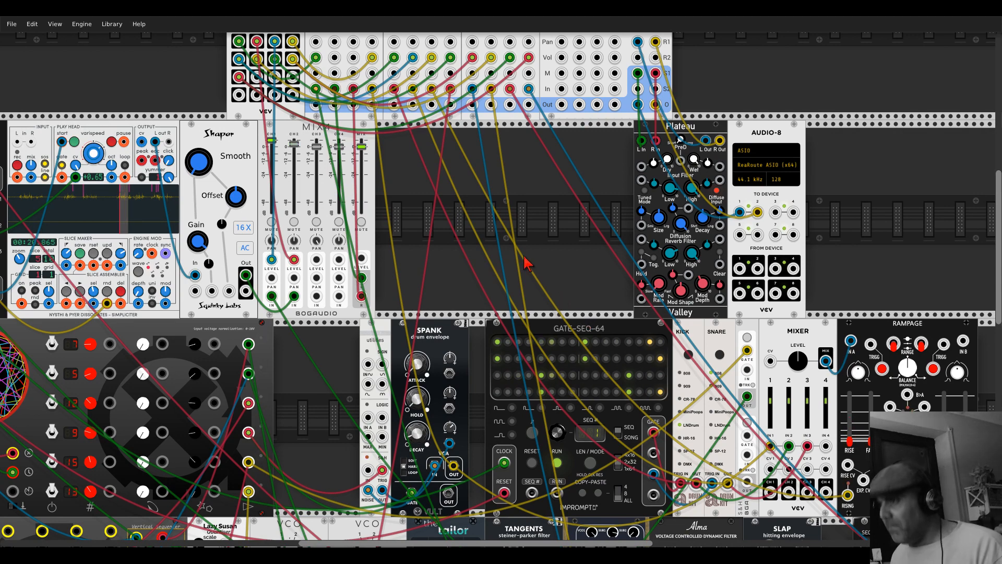
{"action": "scroll", "coordinate": [502, 252], "scroll_direction": "down", "scroll_amount": 3}
{"action": "scroll", "coordinate": [500, 252], "scroll_direction": "down", "scroll_amount": 2}
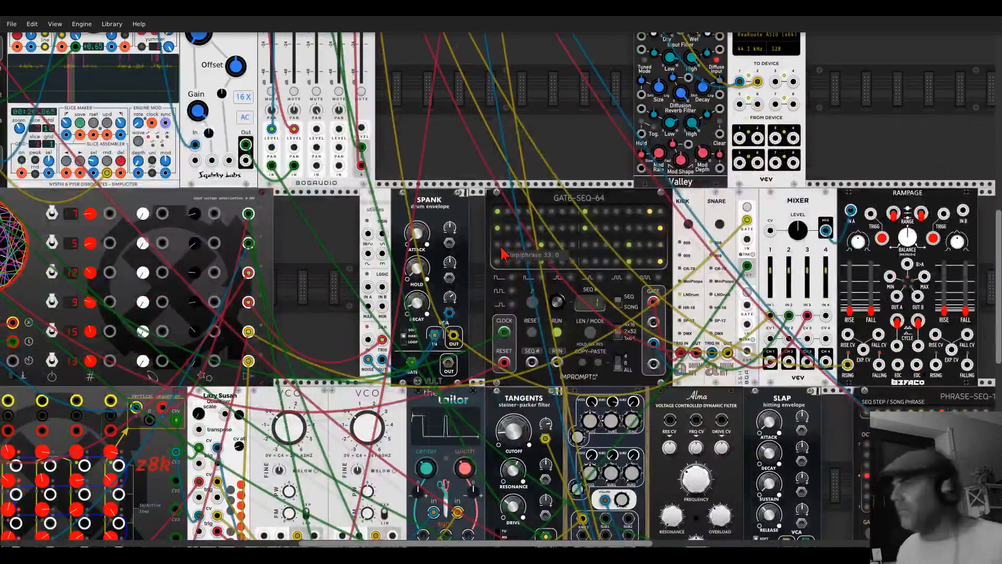
{"action": "scroll", "coordinate": [699, 470], "scroll_direction": "down", "scroll_amount": 3}
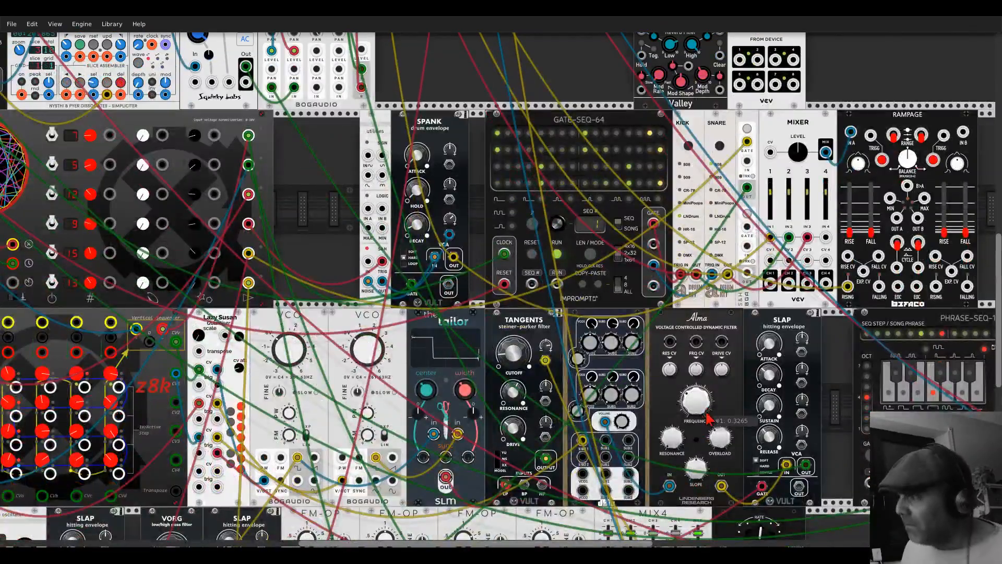
{"action": "mouse_move", "coordinate": [690, 414]}
{"action": "left_mouse_down"}
{"action": "mouse_move", "coordinate": [690, 344]}
{"action": "mouse_move", "coordinate": [691, 407]}
{"action": "mouse_move", "coordinate": [690, 389]}
{"action": "mouse_move", "coordinate": [699, 406]}
{"action": "left_mouse_up"}
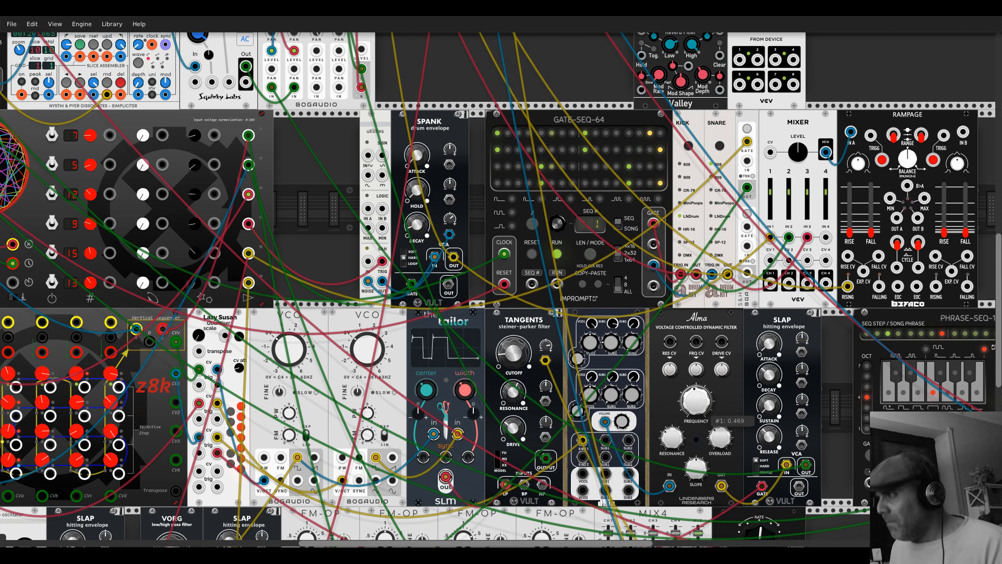
{"action": "scroll", "coordinate": [480, 337], "scroll_direction": "up", "scroll_amount": 5}
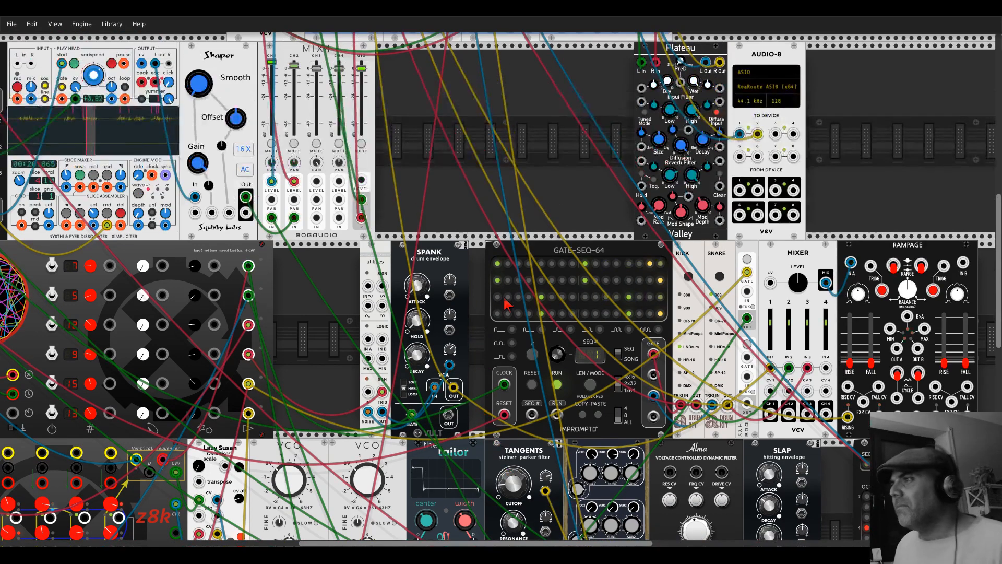
{"action": "scroll", "coordinate": [481, 337], "scroll_direction": "up", "scroll_amount": 7}
{"action": "scroll", "coordinate": [481, 293], "scroll_direction": "up", "scroll_amount": 2}
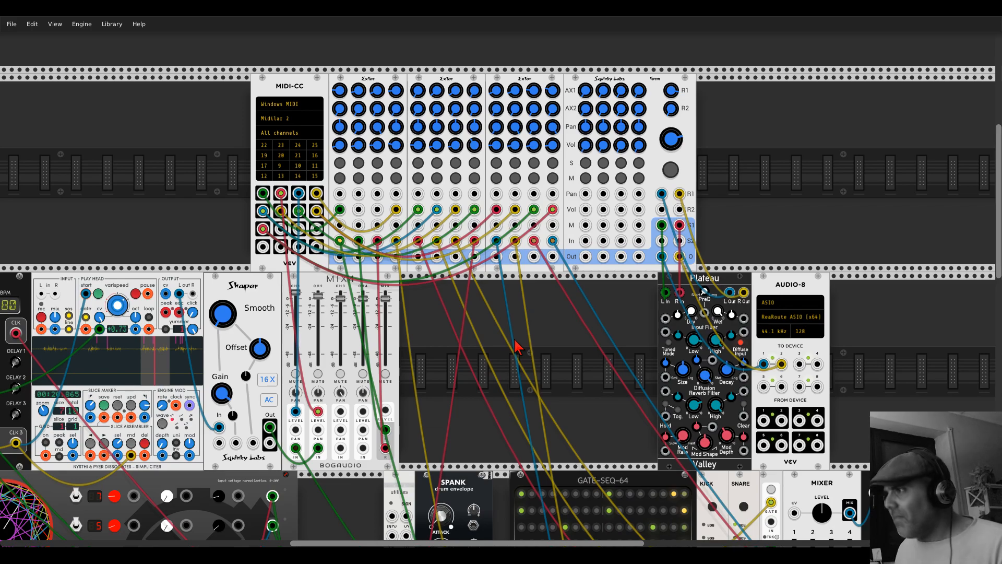
Step: Lower channel 1 of the MIX4 beside Cozmic to its minimum level
{"action": "scroll", "coordinate": [516, 347], "scroll_direction": "down", "scroll_amount": 10}
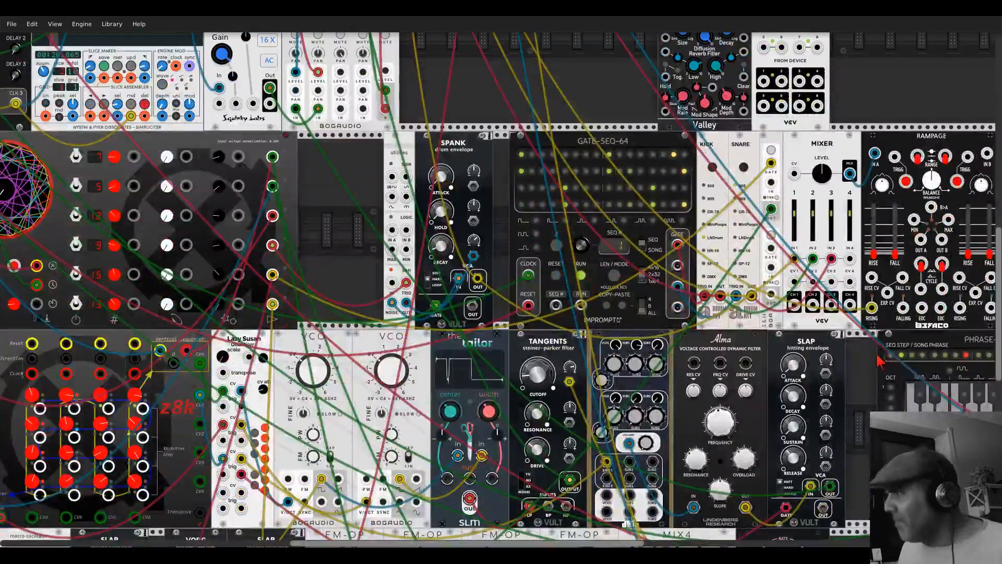
{"action": "left_click_drag", "start_coordinate": [863, 363], "coordinate": [410, 199]}
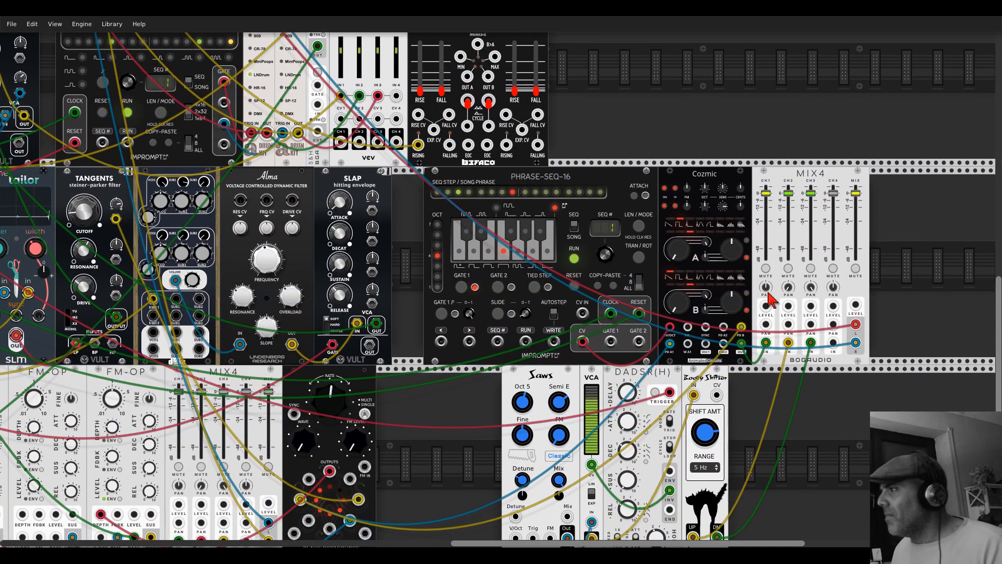
{"action": "left_click_drag", "start_coordinate": [766, 194], "coordinate": [767, 259]}
Step: Turn the Simpliciter's varispeed down to a negative value for reverse playback
{"action": "scroll", "coordinate": [599, 87], "scroll_direction": "up", "scroll_amount": 2}
{"action": "scroll", "coordinate": [596, 81], "scroll_direction": "up", "scroll_amount": 4}
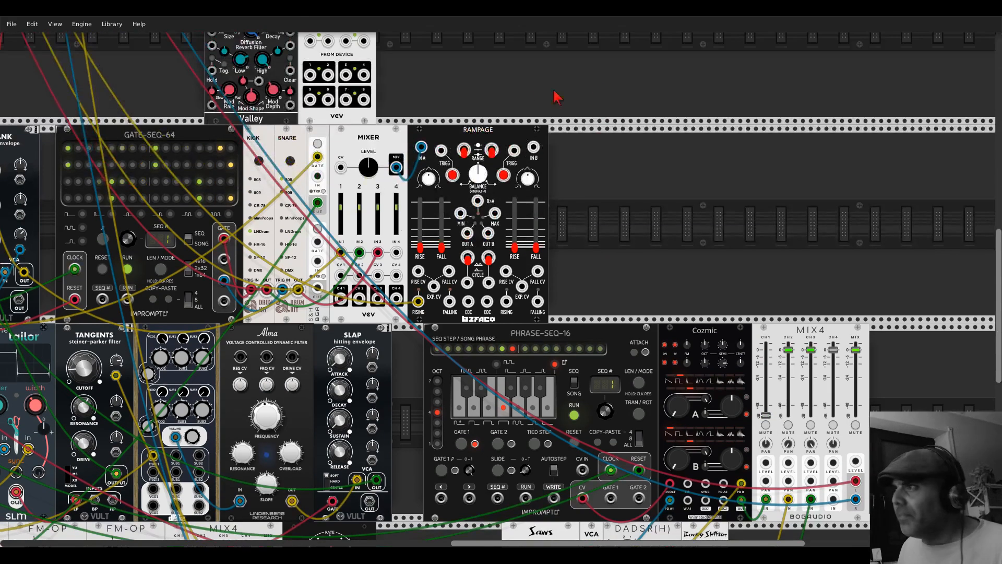
{"action": "left_click_drag", "start_coordinate": [480, 84], "coordinate": [883, 253]}
{"action": "left_click_drag", "start_coordinate": [509, 160], "coordinate": [620, 282]}
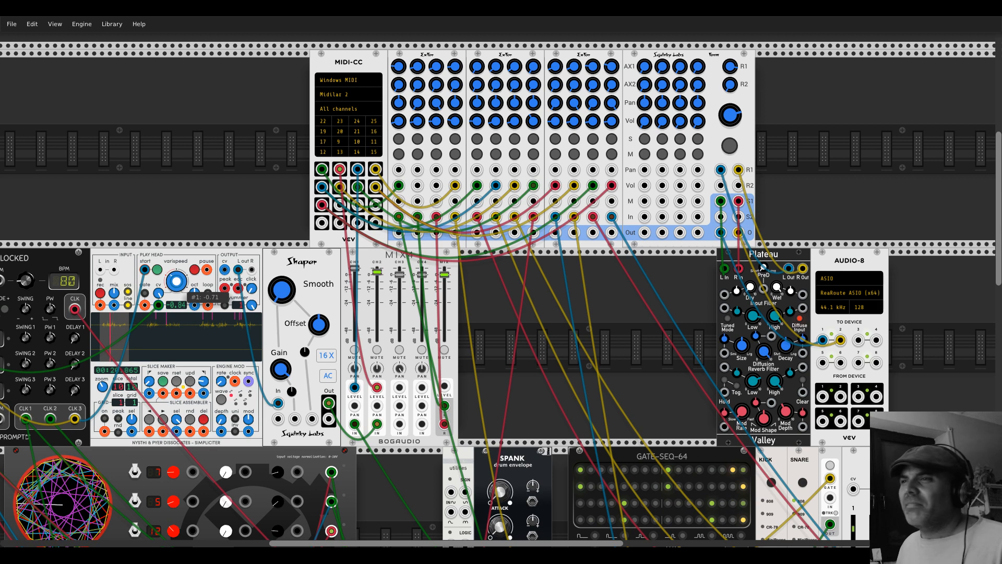
{"action": "left_click_drag", "start_coordinate": [177, 281], "coordinate": [177, 313]}
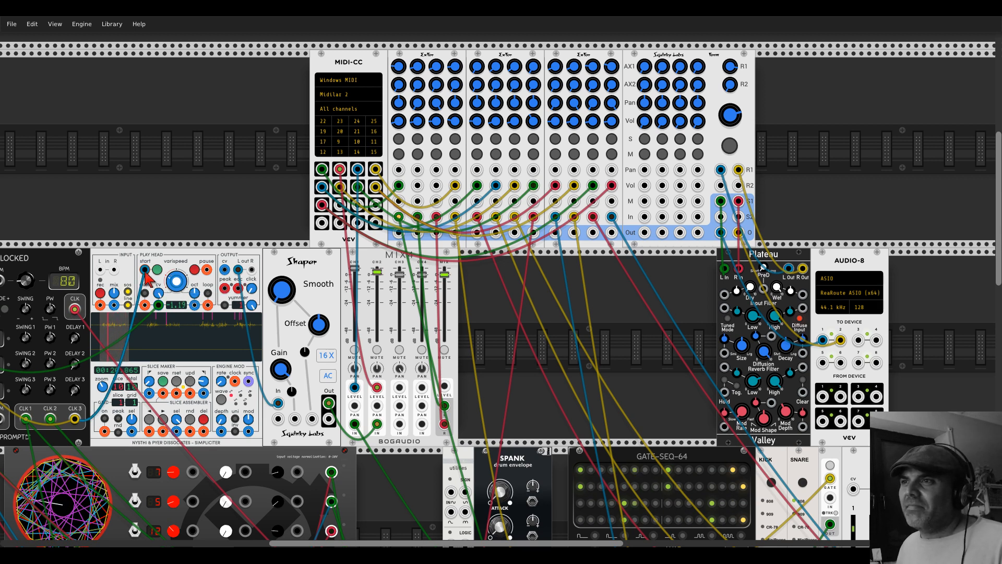